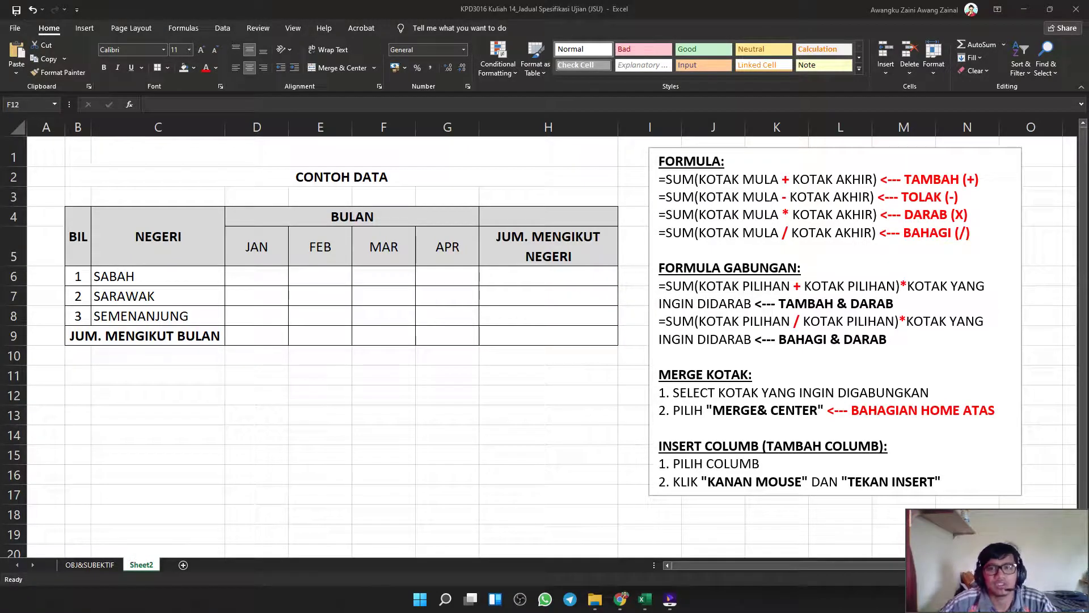
pyautogui.click(548, 395)
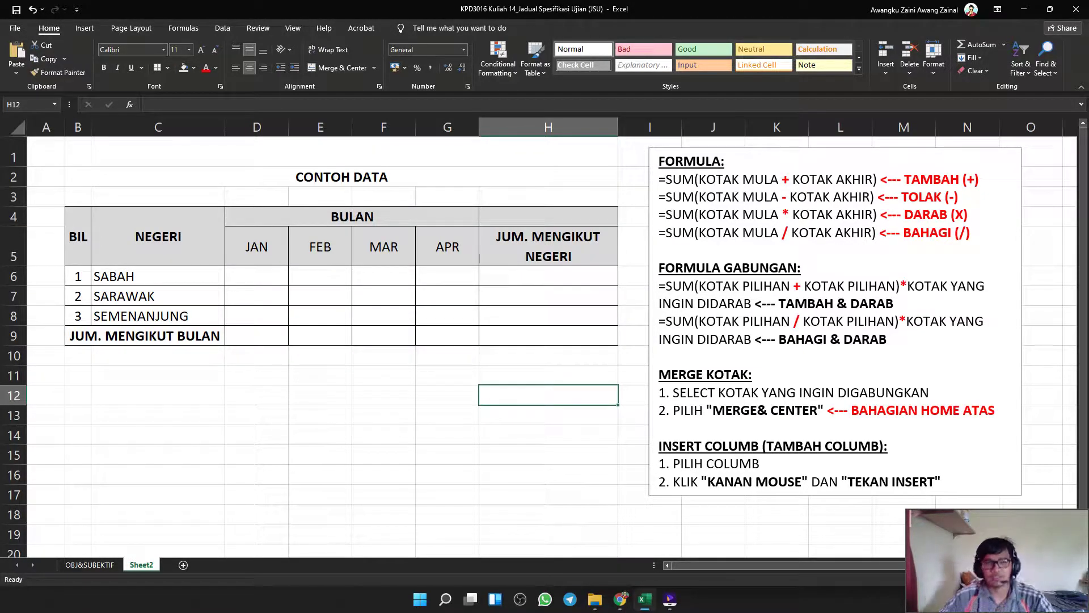
pyautogui.click(447, 375)
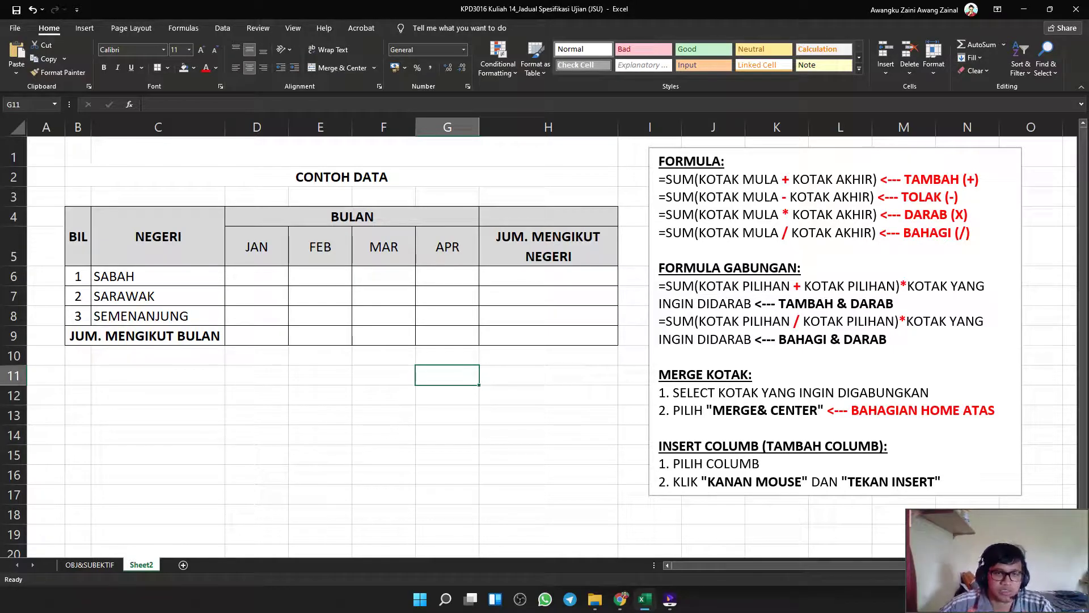
# Examine the sample table's month headings, its NEGERI column with the three regions, and the JUM. MENGIKUT BULAN row.
pyautogui.click(383, 197)
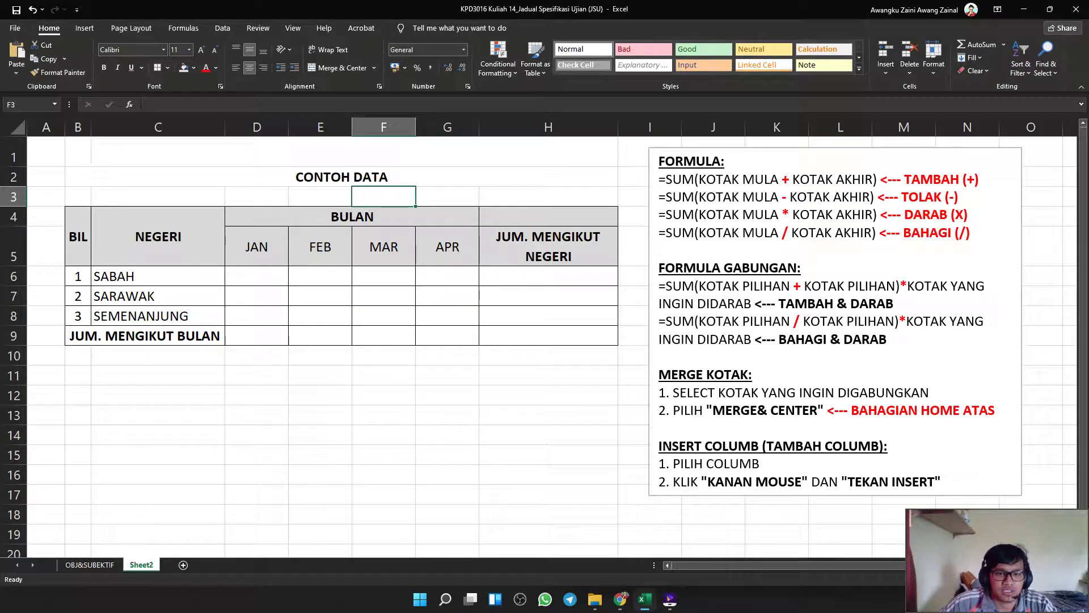
pyautogui.click(256, 247)
pyautogui.click(320, 247)
pyautogui.click(447, 247)
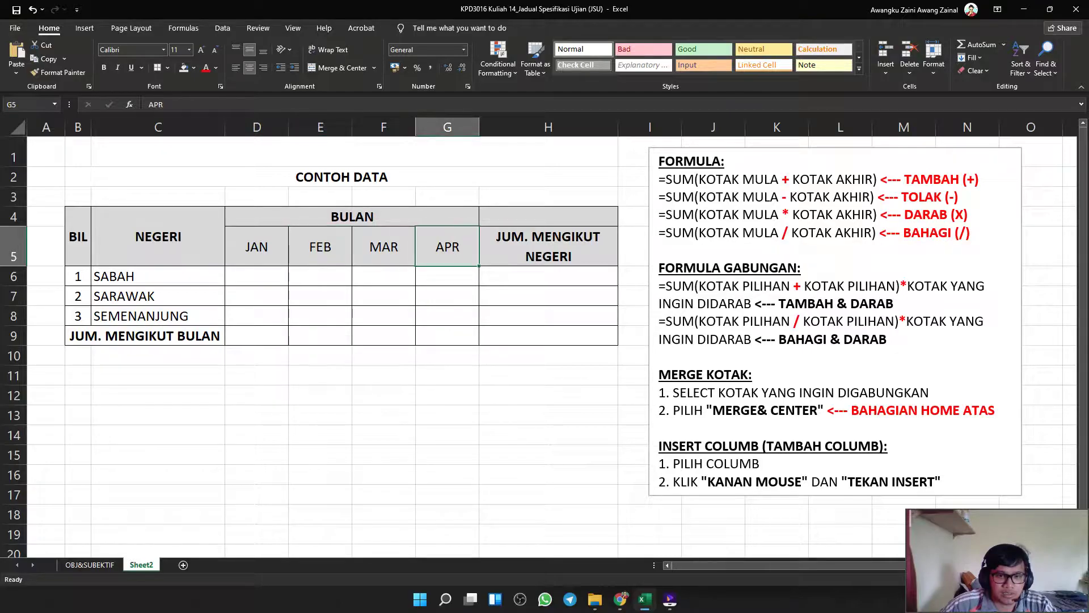
pyautogui.click(158, 237)
pyautogui.click(158, 276)
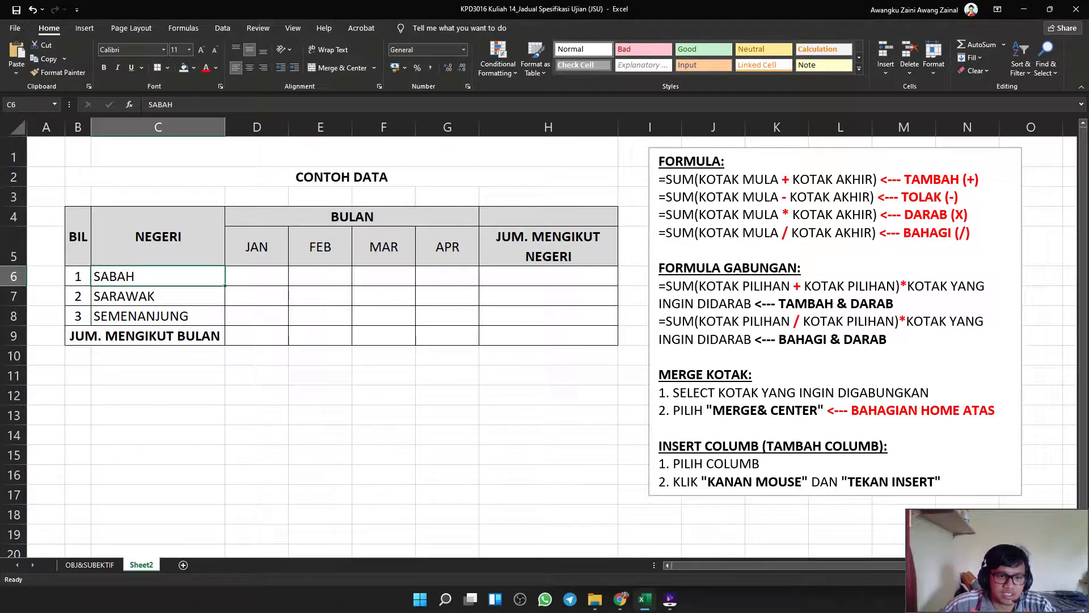
pyautogui.click(158, 296)
pyautogui.click(158, 316)
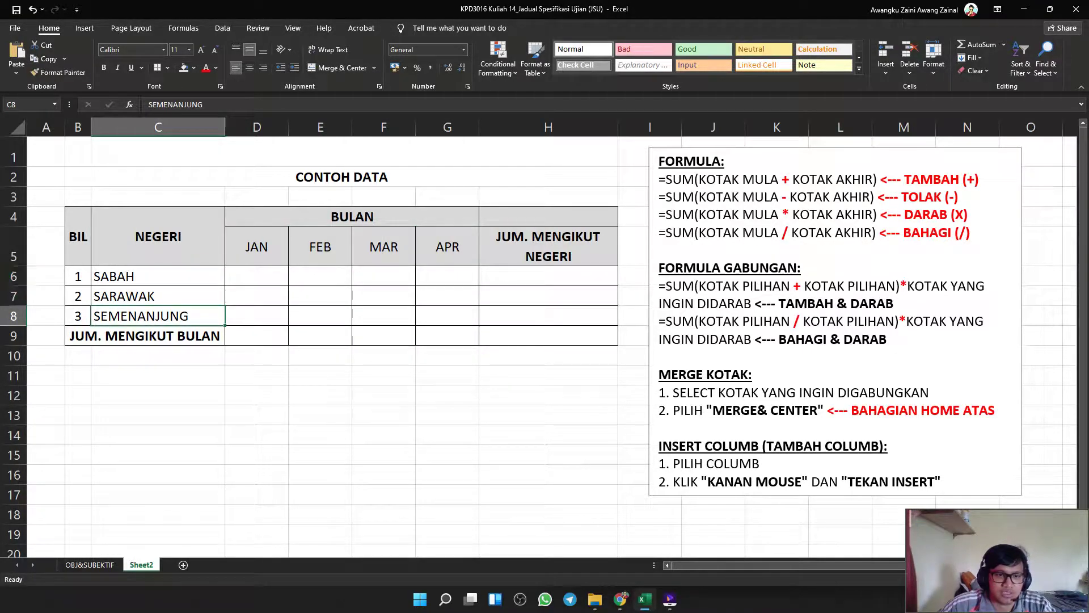
pyautogui.click(144, 336)
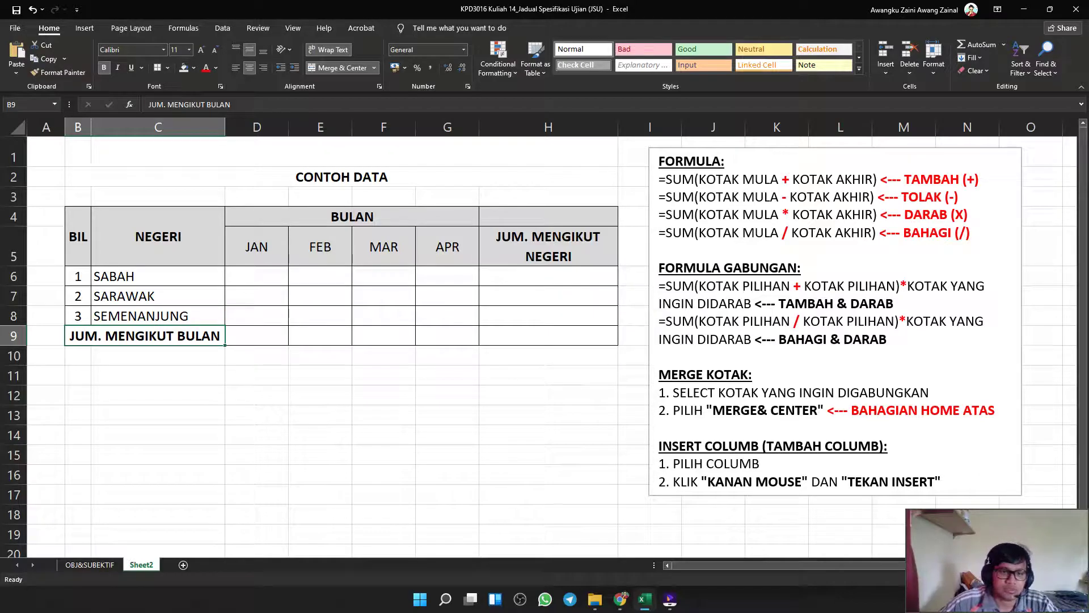
# Fill the SABAH row with 50 for JAN, 30 for FEB, 51 for MAR and 92 for APR.
pyautogui.click(257, 276)
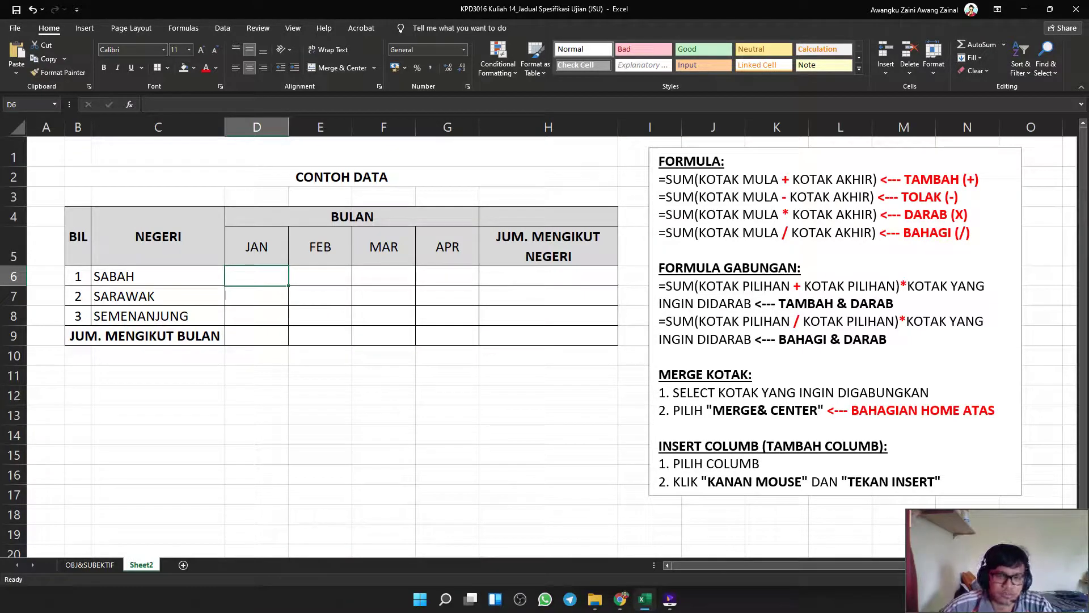
pyautogui.write('50')
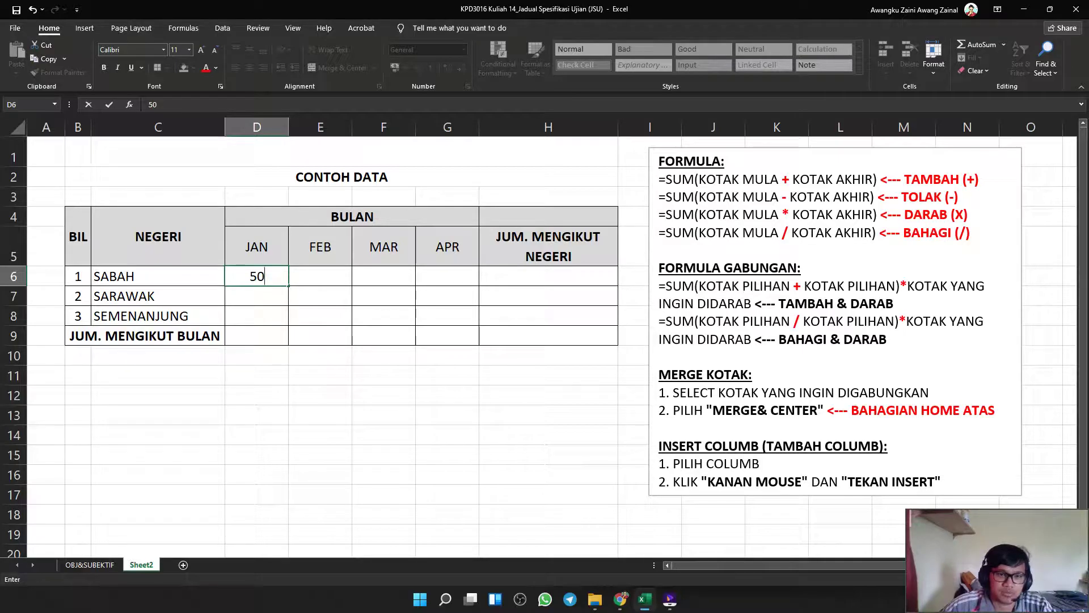
pyautogui.press('Tab')
pyautogui.write('30')
pyautogui.press('Tab')
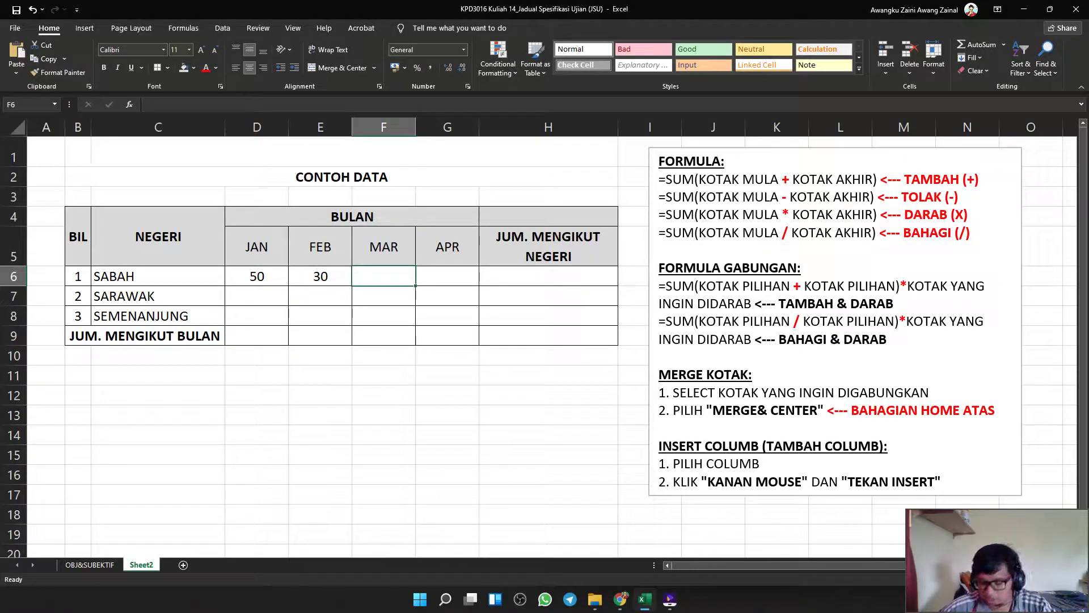
pyautogui.write('51')
pyautogui.press('Return')
pyautogui.press('Right')
pyautogui.press('Up')
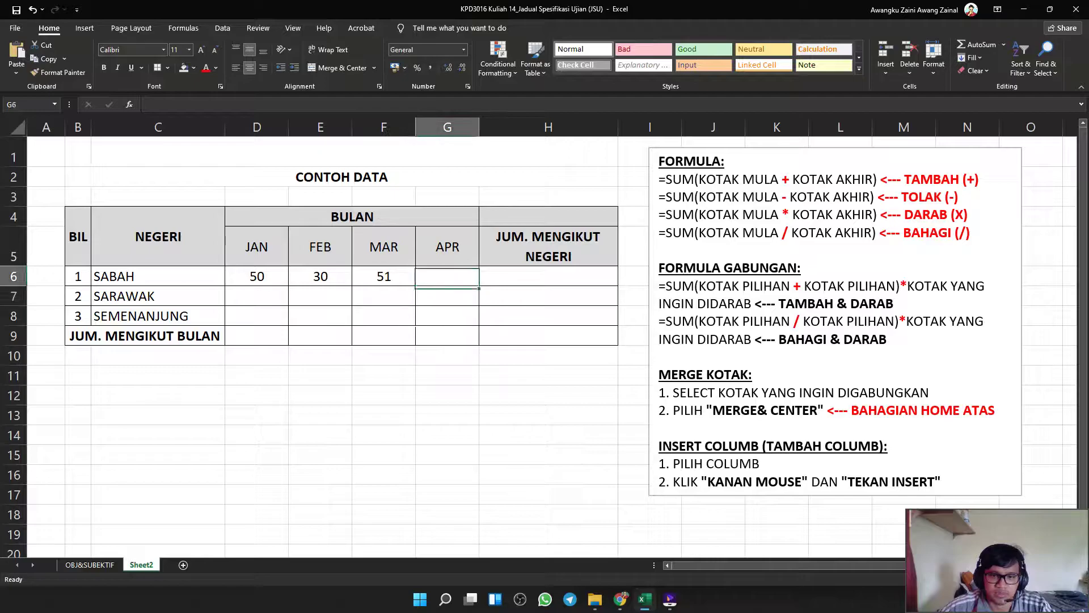
pyautogui.write('92')
pyautogui.press('Return')
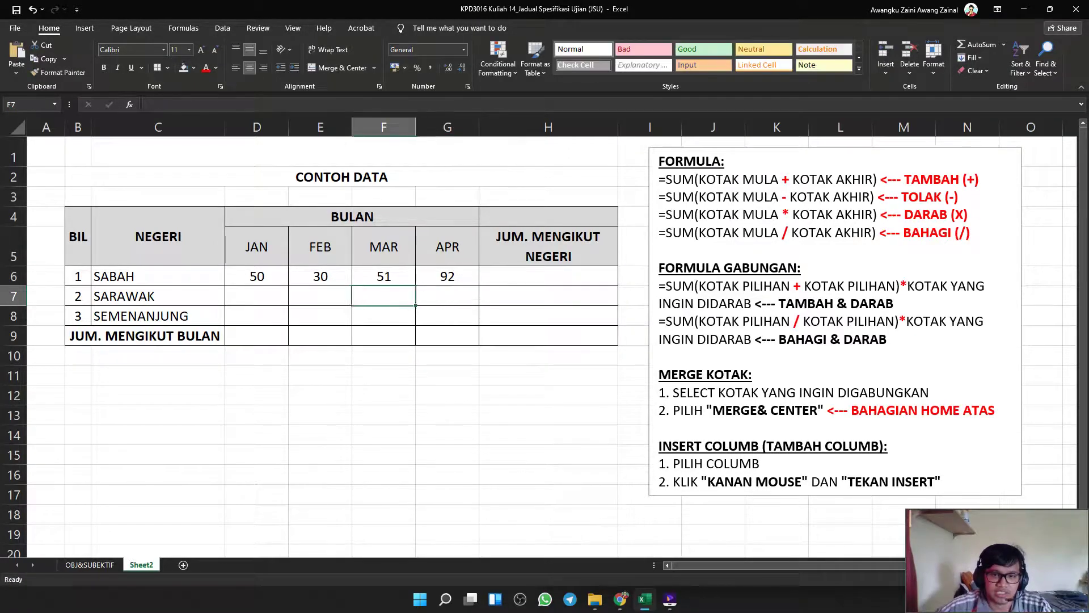
# Fill the SARAWAK row with 100 for JAN, 50 for FEB, 20 for MAR and 18 for APR.
pyautogui.press('Left')
pyautogui.press('Left')
pyautogui.press('Left')
pyautogui.write('100')
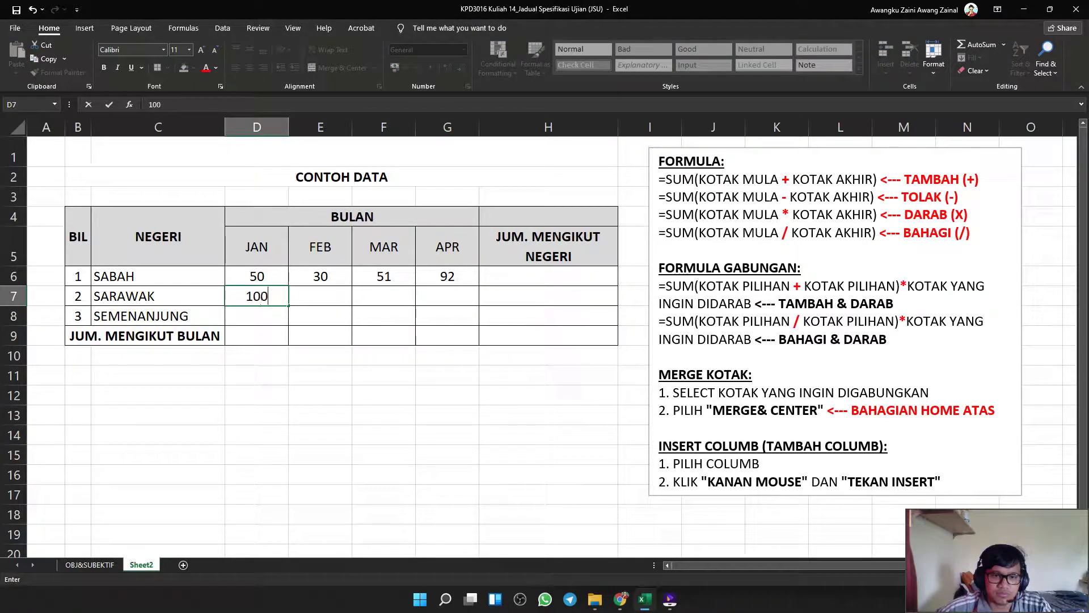
pyautogui.press('Right')
pyautogui.write('50')
pyautogui.press('Right')
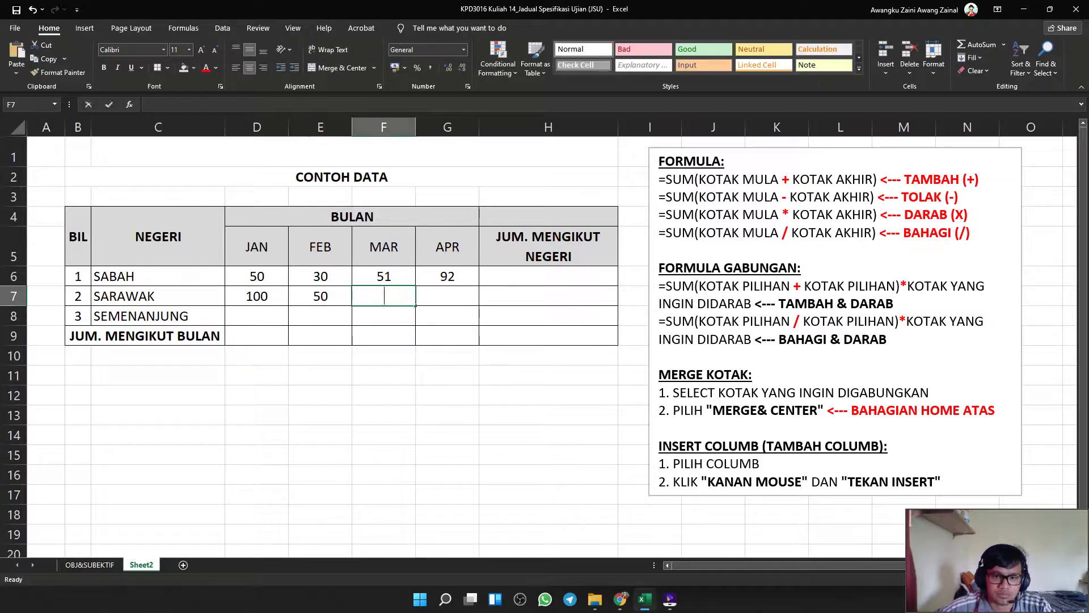
pyautogui.write('20')
pyautogui.press('Right')
pyautogui.write('18')
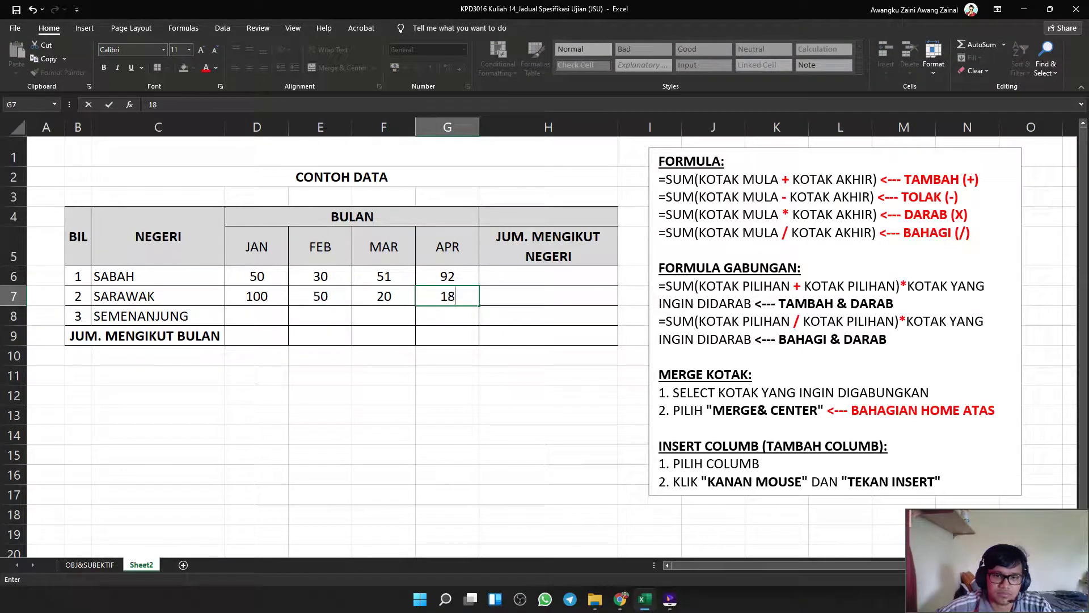
pyautogui.press('Return')
# Fill the SEMENANJUNG row with 103 for JAN, 80 for FEB, 20 for MAR and 17 for APR.
pyautogui.press('Left')
pyautogui.press('Left')
pyautogui.press('Left')
pyautogui.write('100')
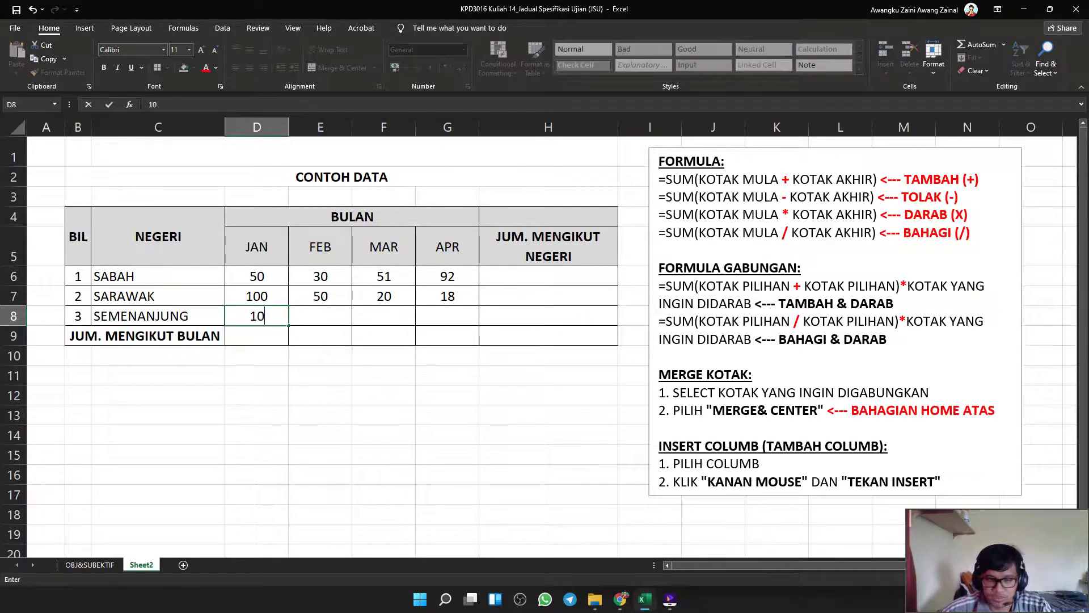
pyautogui.press('BackSpace')
pyautogui.write('3')
pyautogui.press('Right')
pyautogui.write('80')
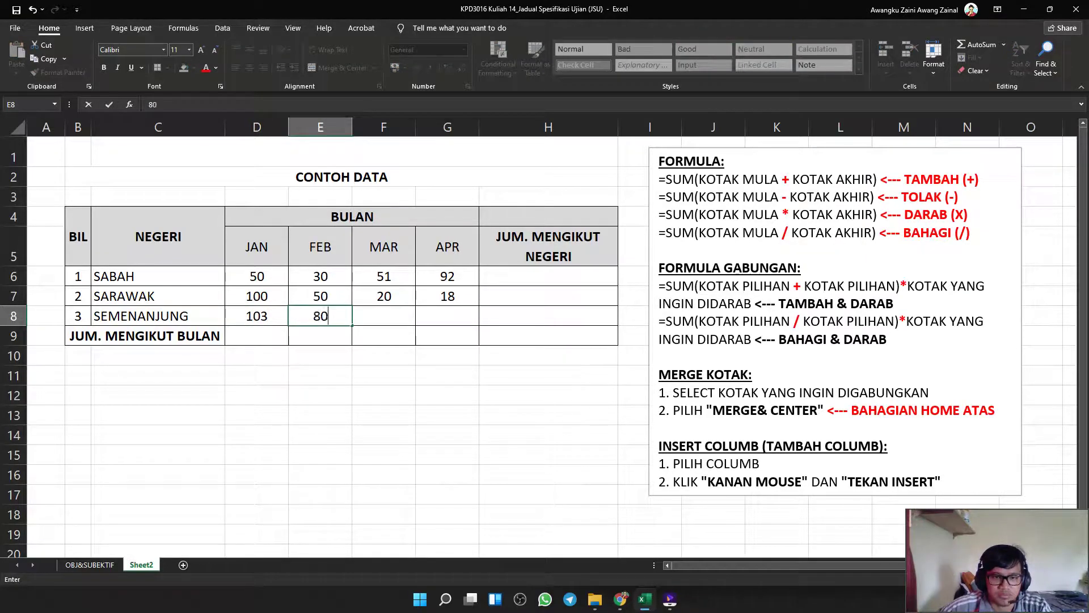
pyautogui.press('Right')
pyautogui.write('20')
pyautogui.press('Right')
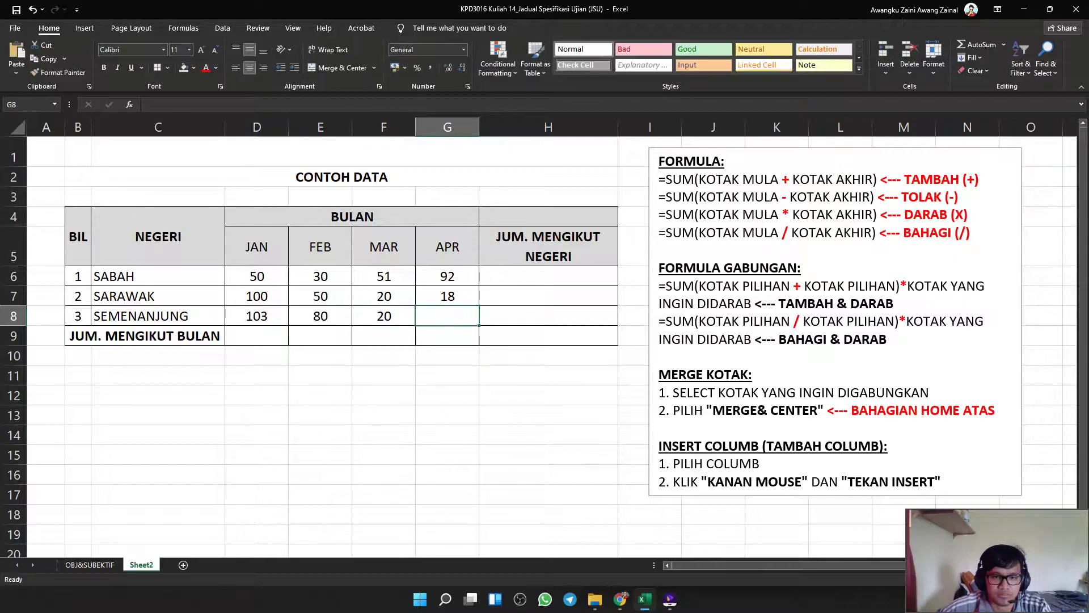
pyautogui.write('17')
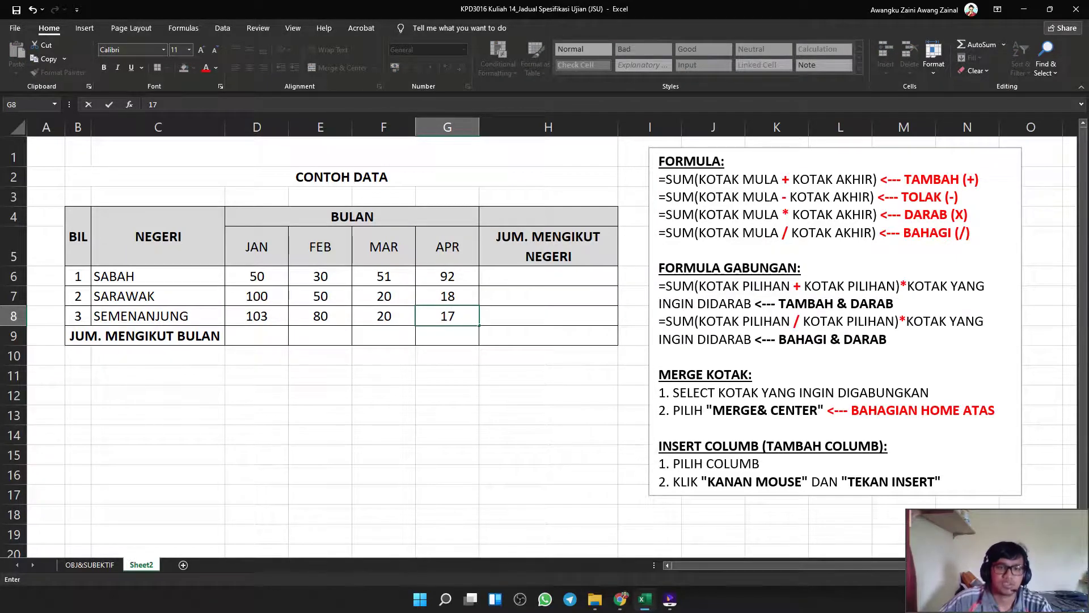
pyautogui.click(384, 395)
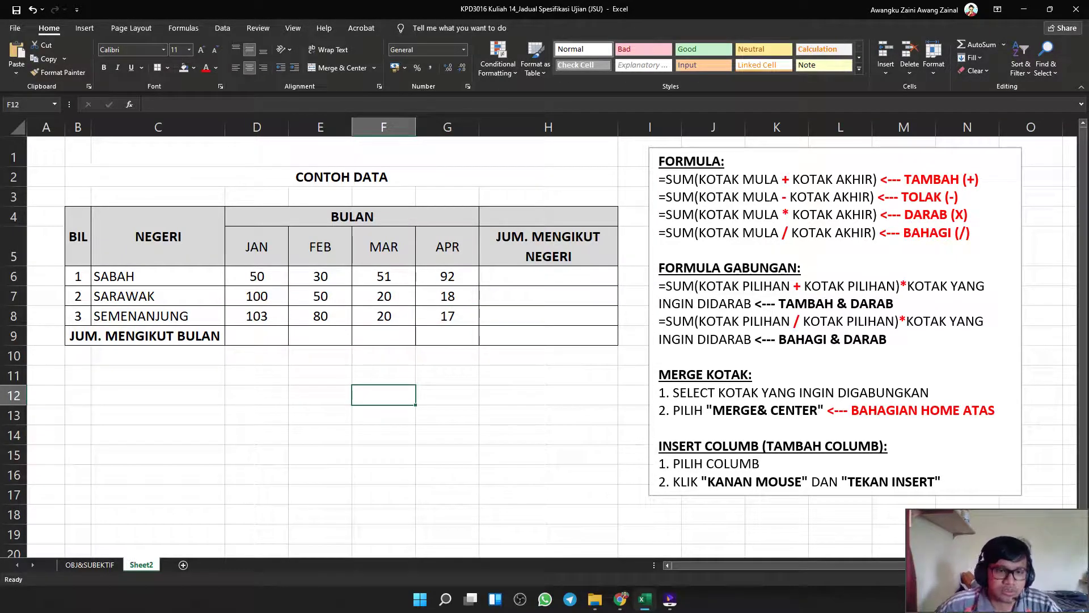
# Examine how the column letters and row numbers identify cells, starting from SABAH's JAN value.
pyautogui.click(257, 276)
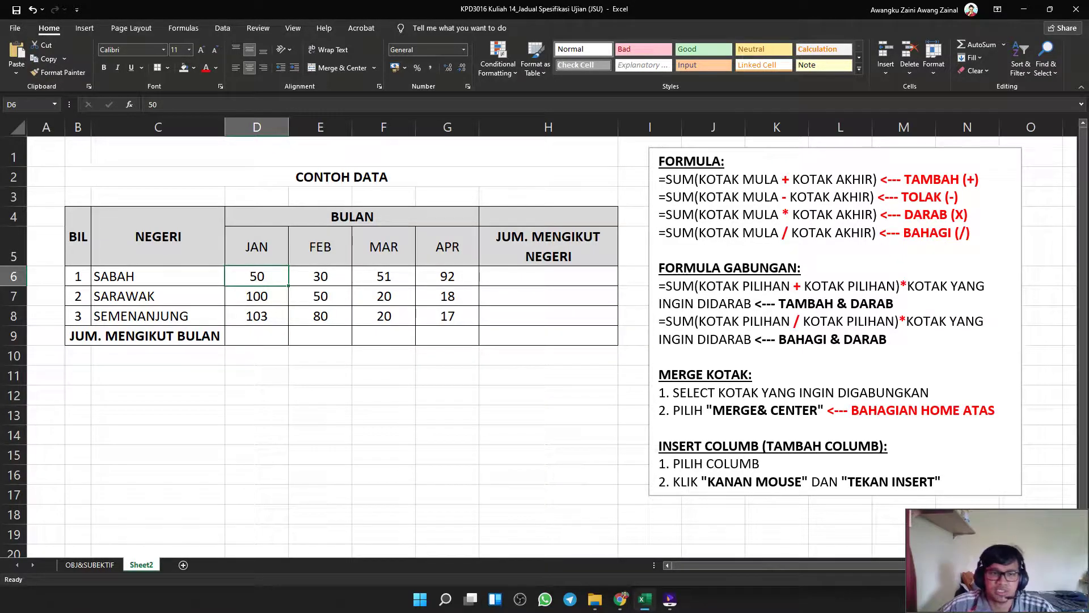
pyautogui.moveTo(46, 127); pyautogui.dragTo(904, 127)
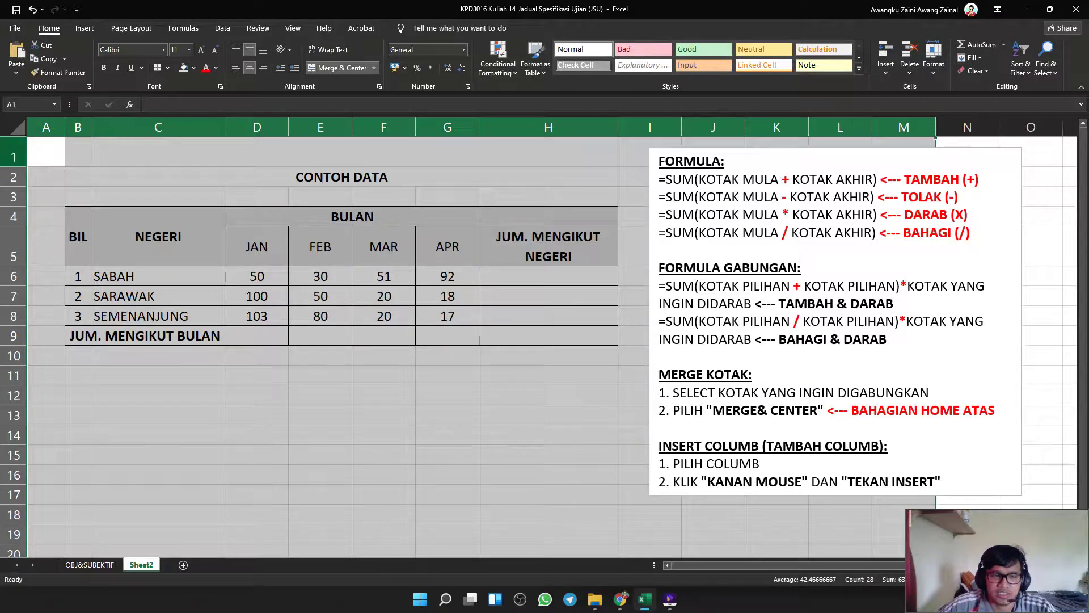
pyautogui.moveTo(14, 157); pyautogui.dragTo(13, 435)
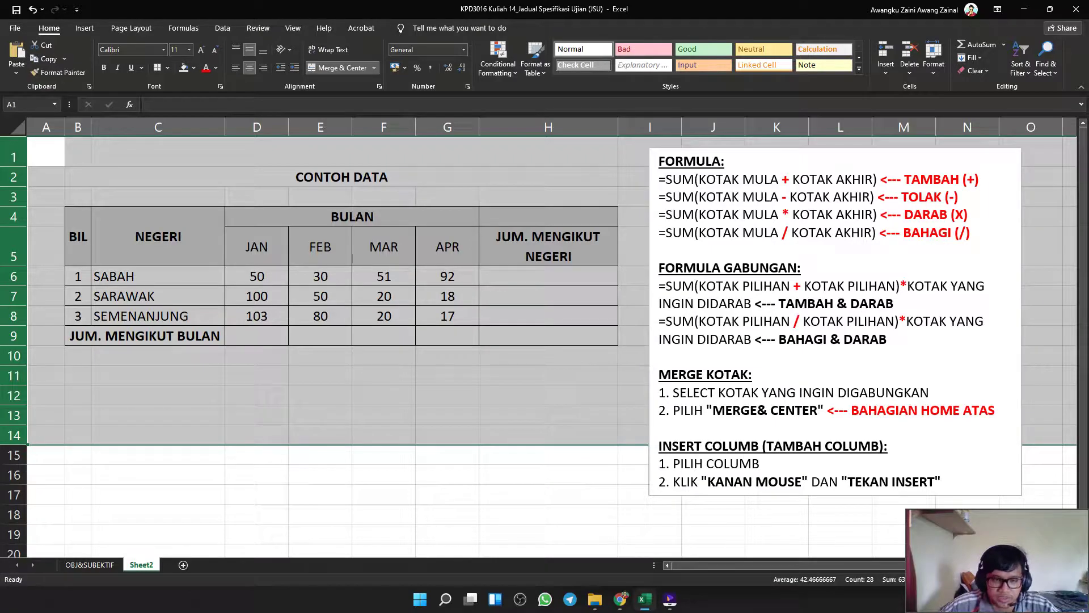
pyautogui.click(257, 475)
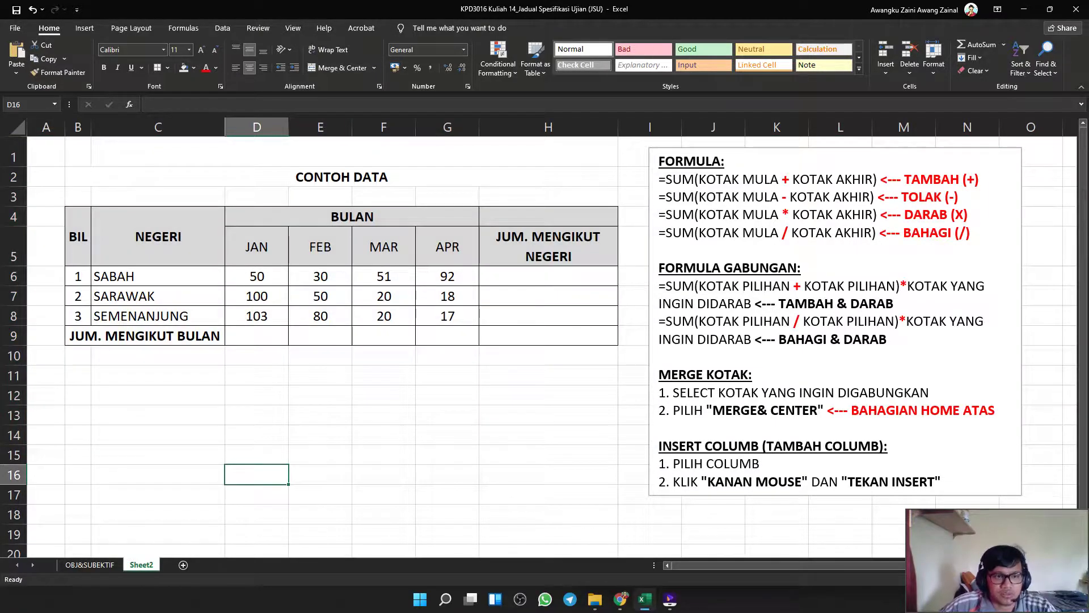
pyautogui.moveTo(46, 127); pyautogui.dragTo(716, 127)
pyautogui.click(549, 152)
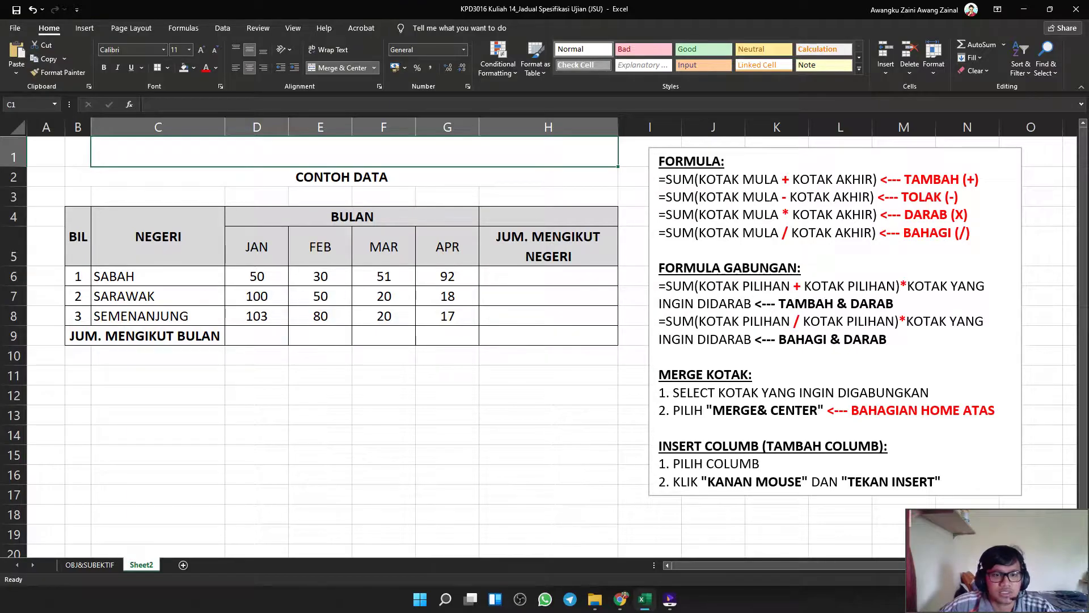
pyautogui.click(258, 276)
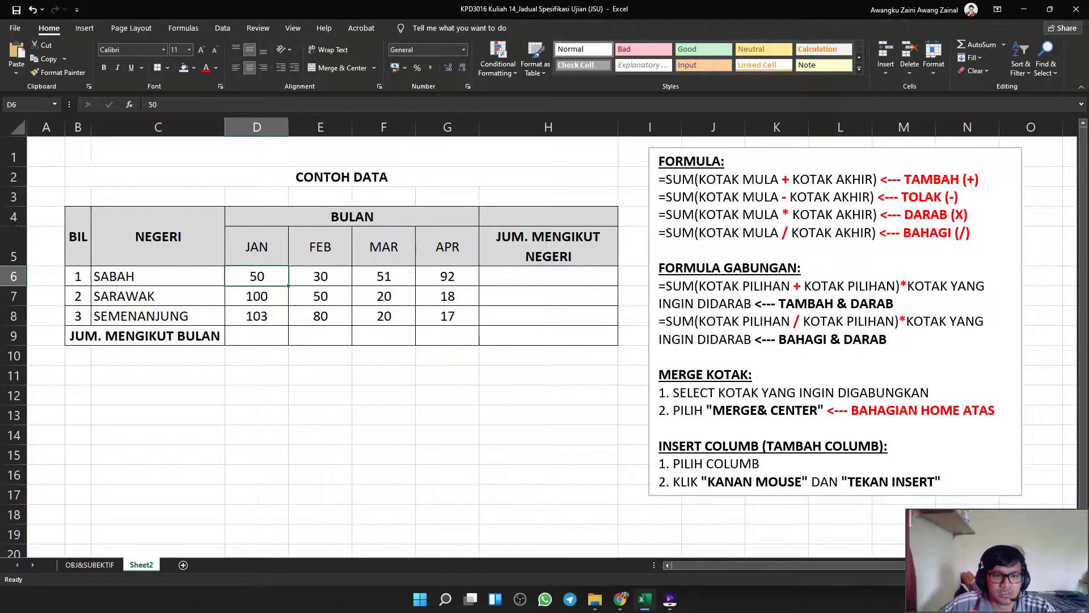
pyautogui.click(835, 303)
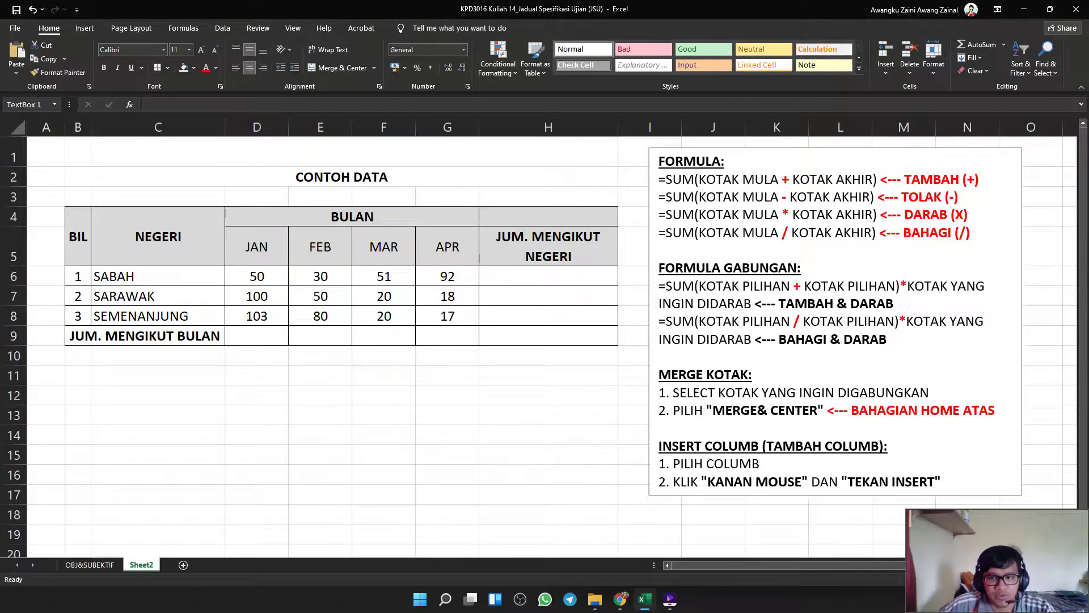
pyautogui.moveTo(46, 127); pyautogui.dragTo(872, 129)
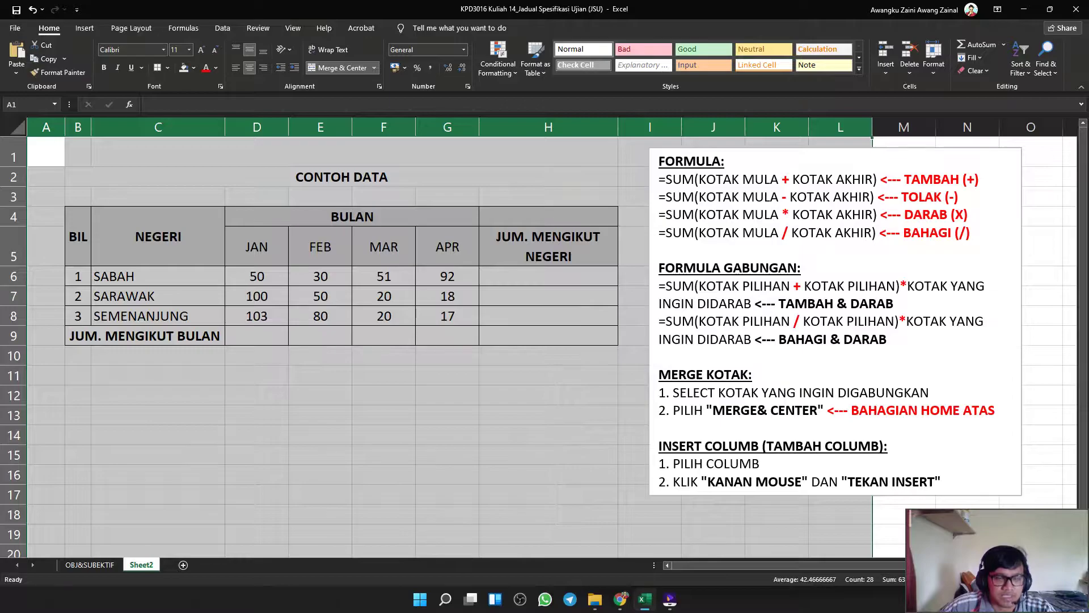
pyautogui.click(321, 375)
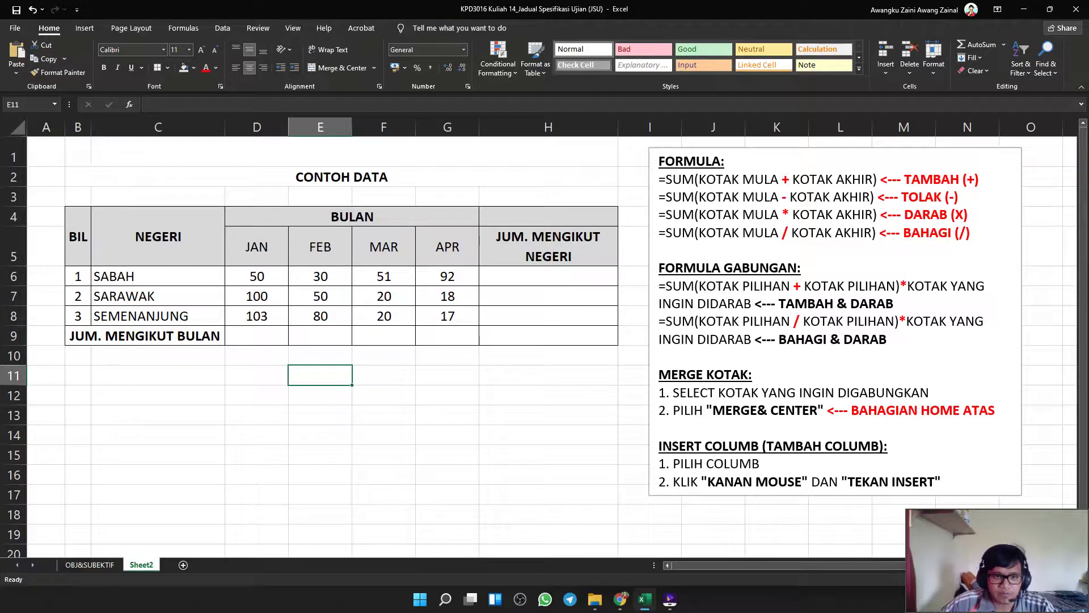
# Write the cell reference of SABAH's JAN value, D6, as a note in cell D13 below the table.
pyautogui.click(257, 276)
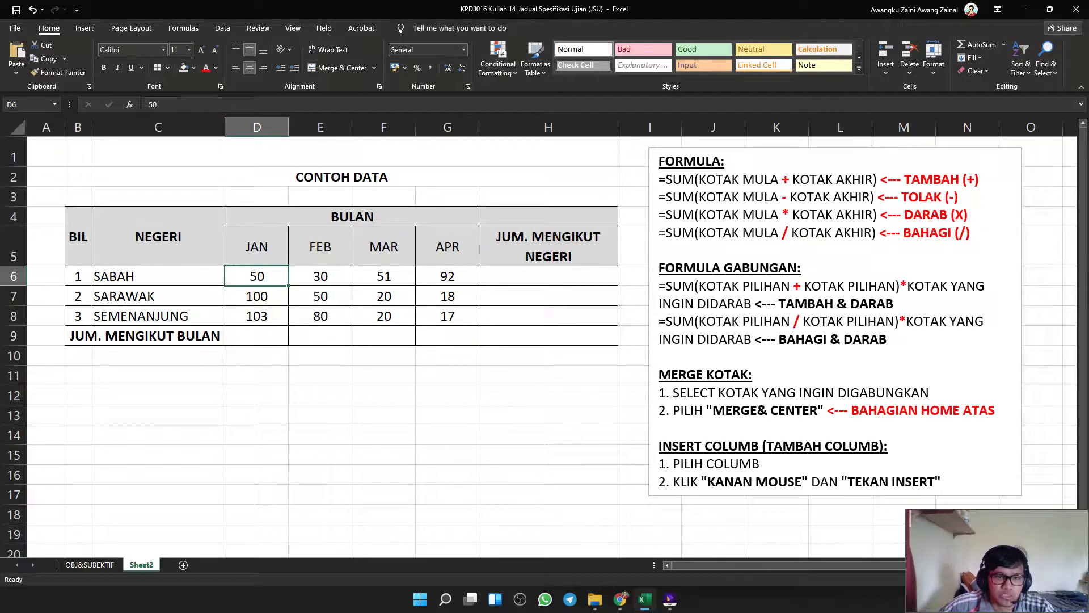
pyautogui.click(257, 127)
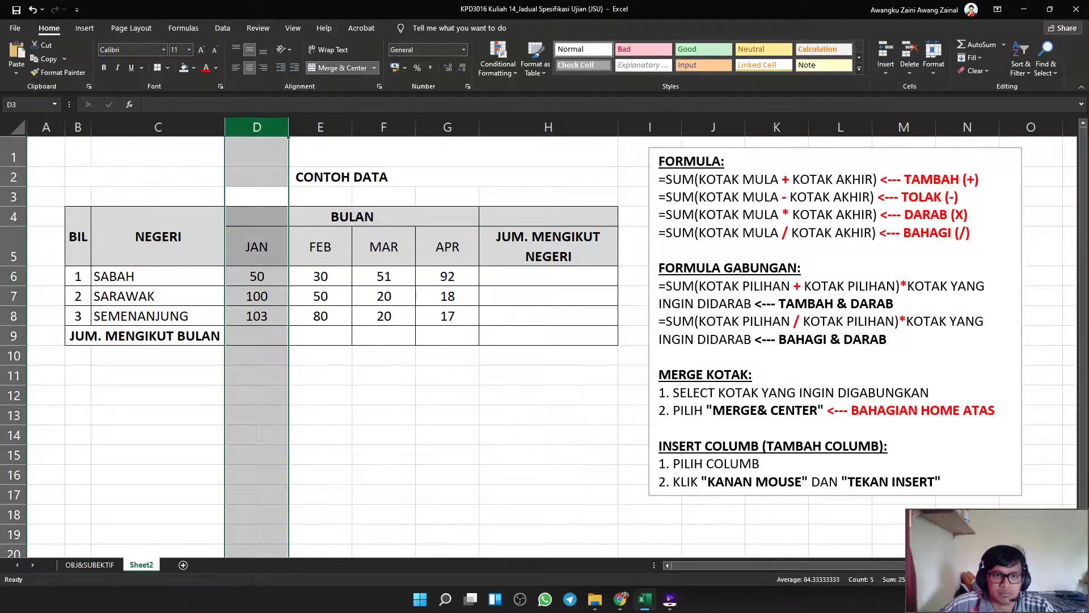
pyautogui.click(257, 415)
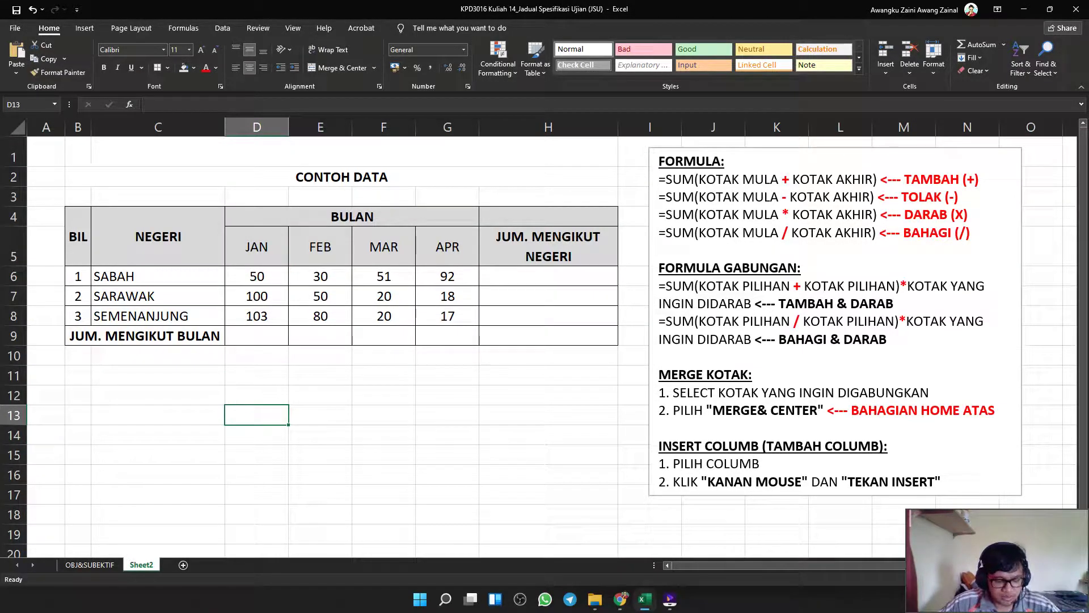
pyautogui.write('d6')
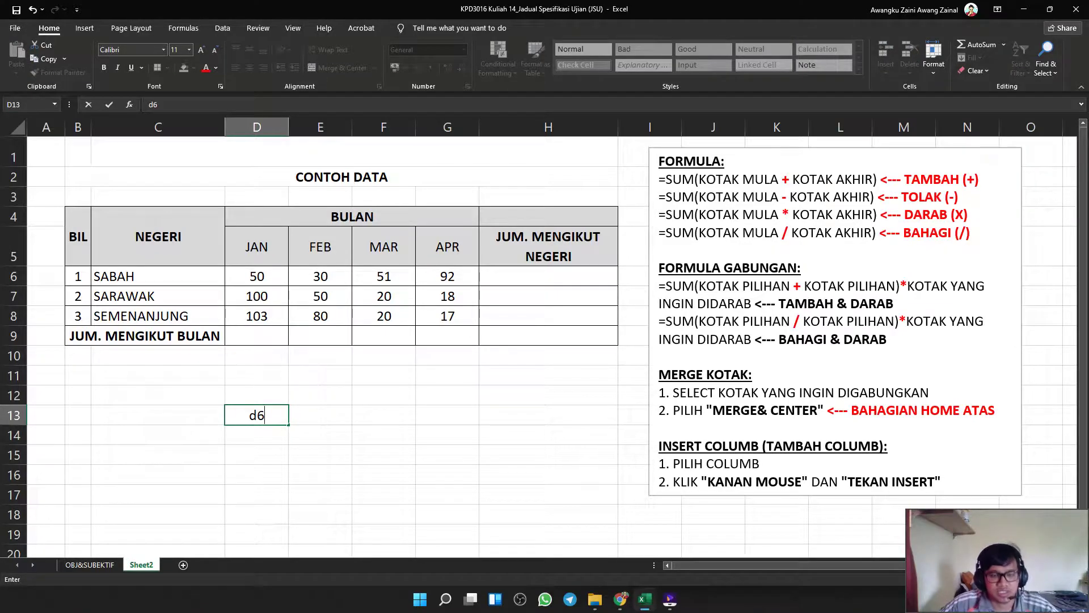
pyautogui.press('BackSpace')
pyautogui.press('BackSpace')
pyautogui.write('D6')
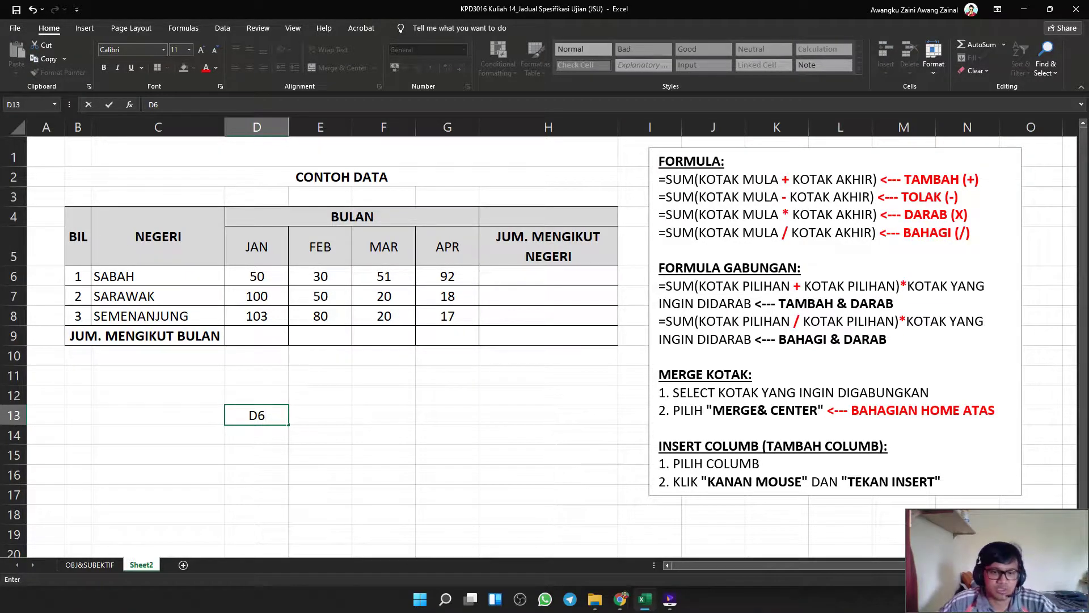
pyautogui.press('Tab')
pyautogui.click(257, 276)
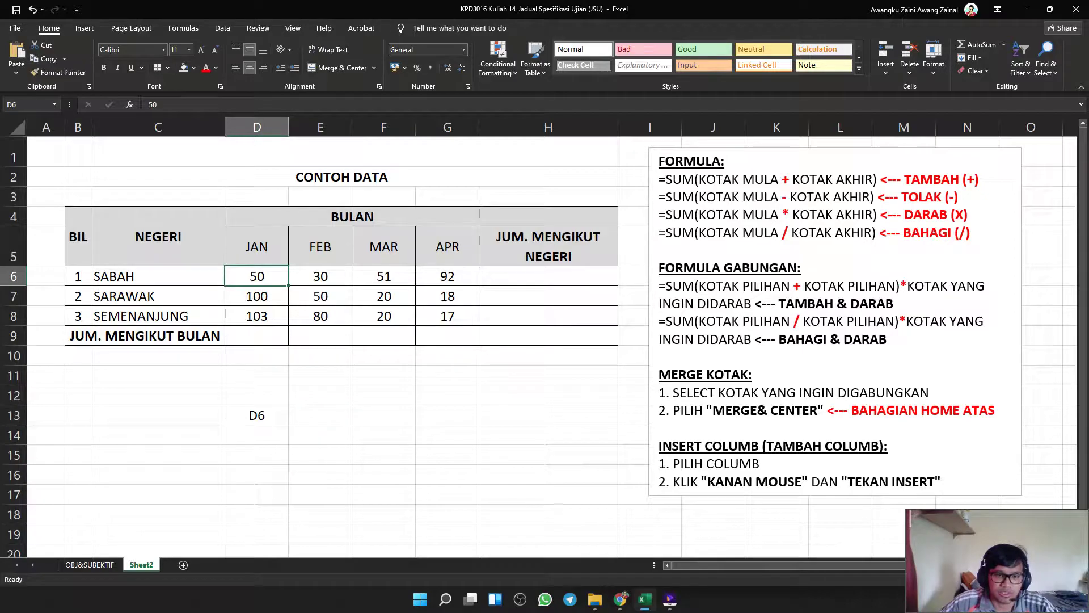
# Clear the cell reference note from cell D13 below the table.
pyautogui.click(447, 297)
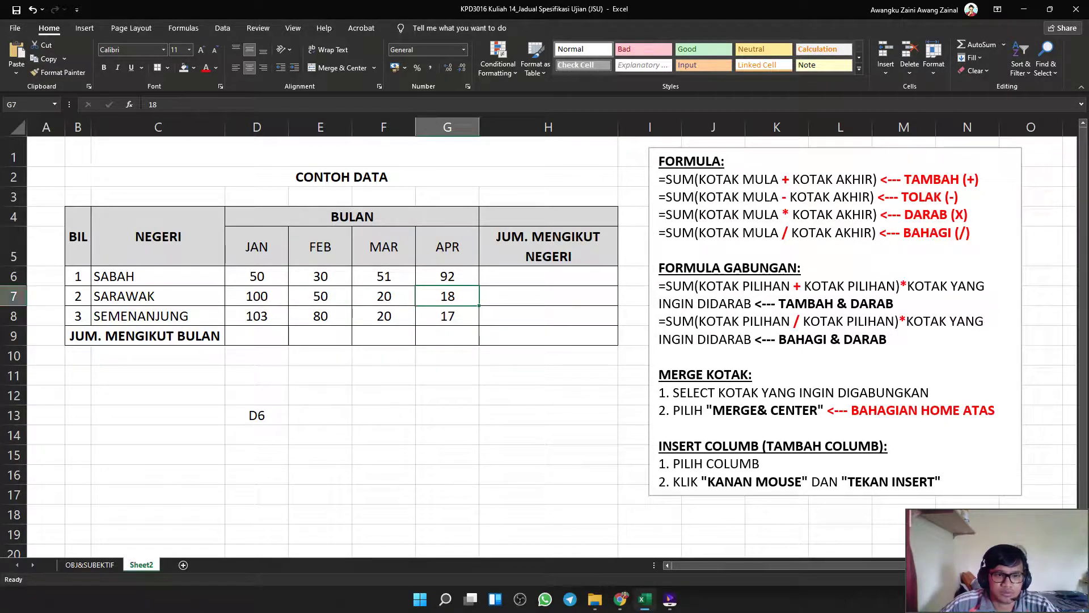
pyautogui.click(256, 415)
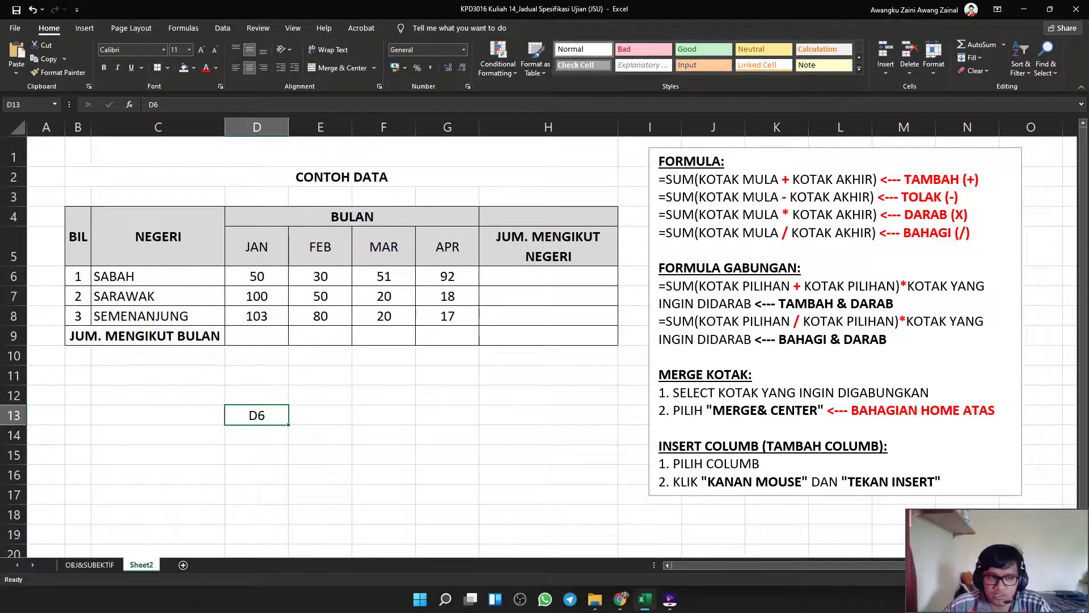
pyautogui.press('F2')
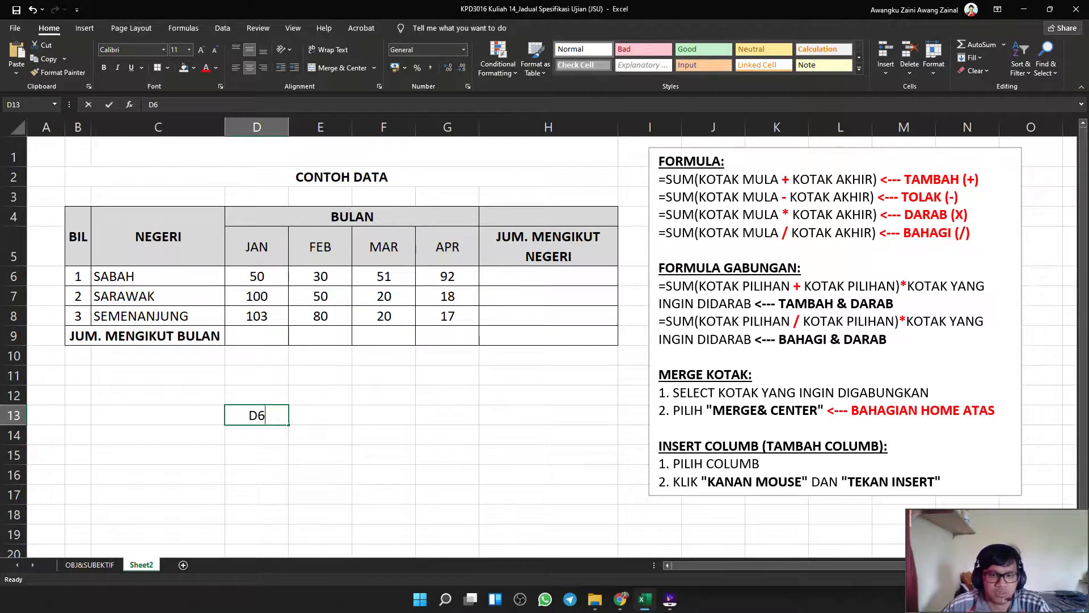
pyautogui.press('BackSpace')
pyautogui.press('BackSpace')
pyautogui.click(384, 434)
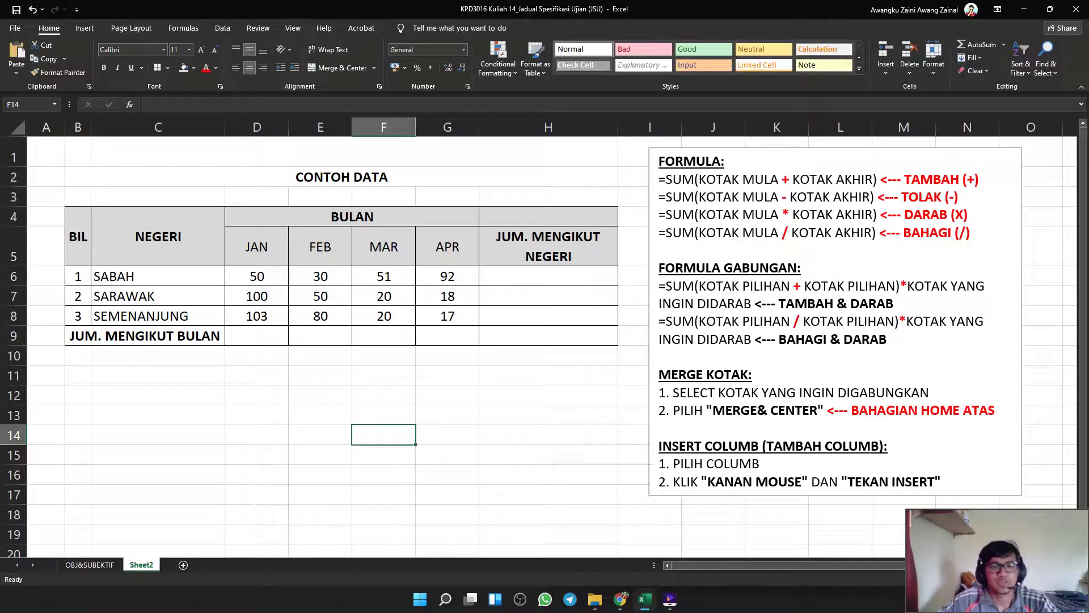
# Examine the JAN values, their total cell and the text box notes on SUM formulas with the +, -, * and / operators.
pyautogui.click(257, 335)
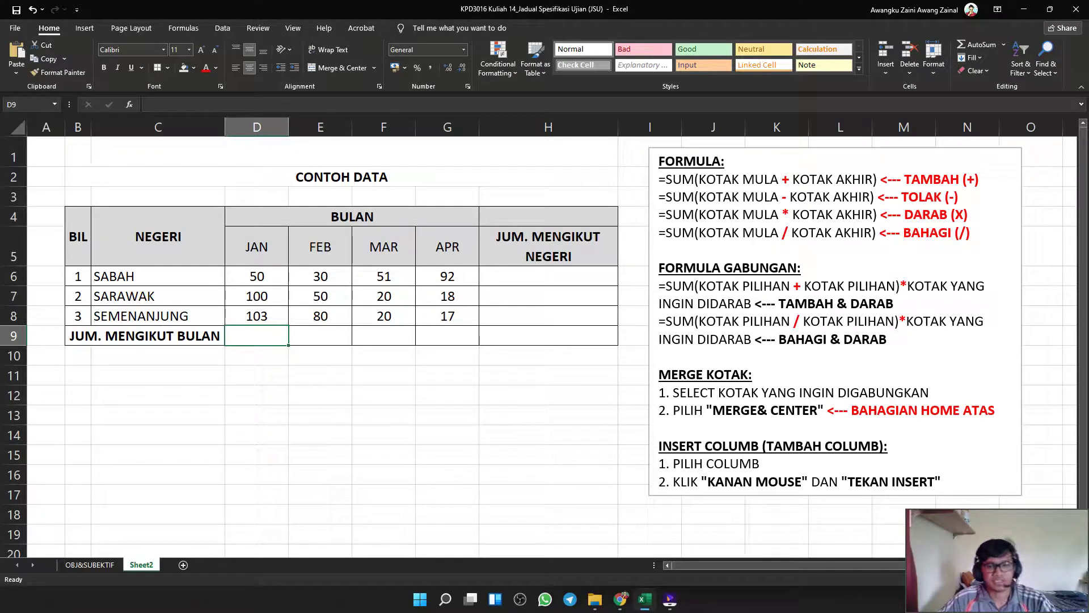
pyautogui.click(256, 276)
pyautogui.press('Down')
pyautogui.press('Down')
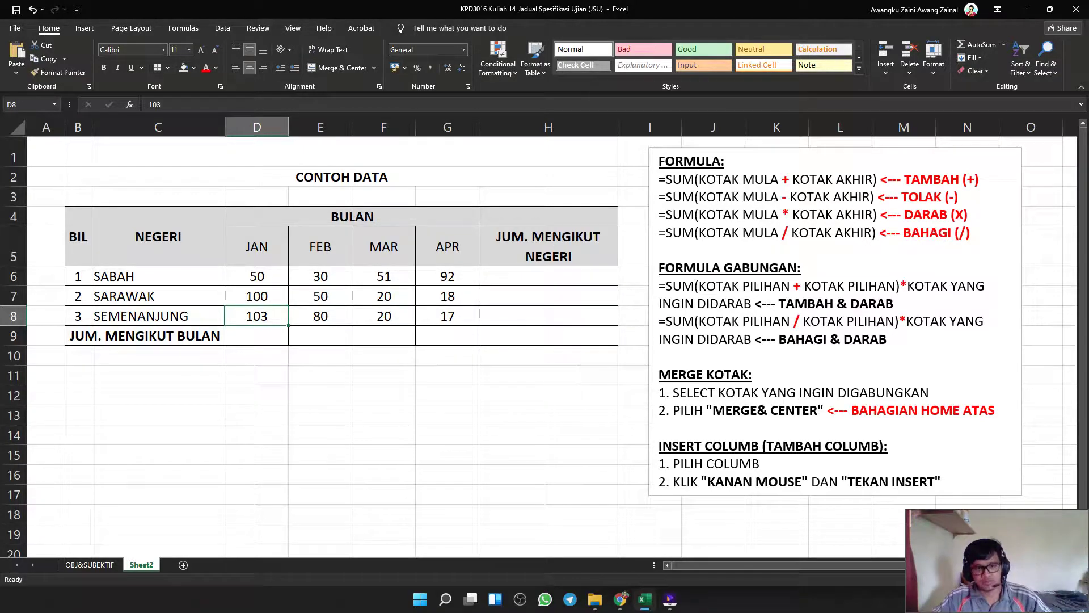
pyautogui.press('Down')
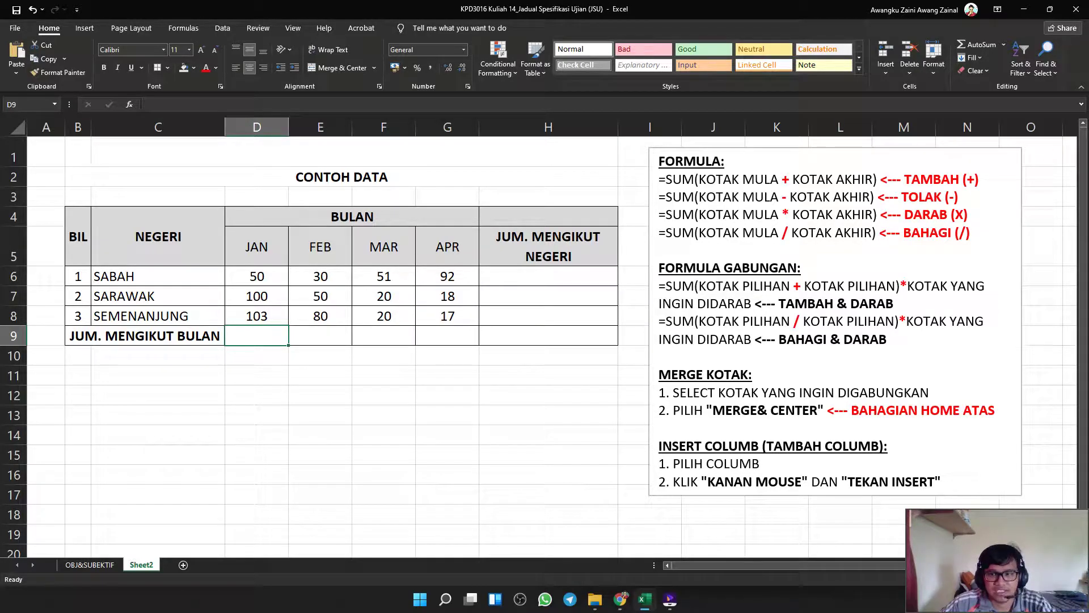
pyautogui.moveTo(974, 233); pyautogui.dragTo(658, 179)
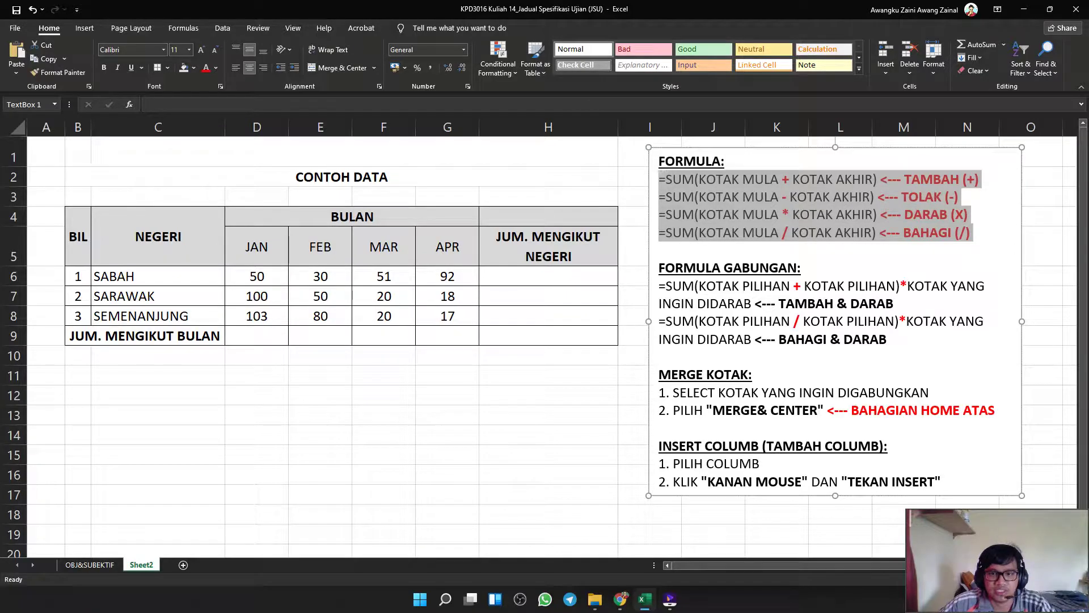
pyautogui.click(635, 197)
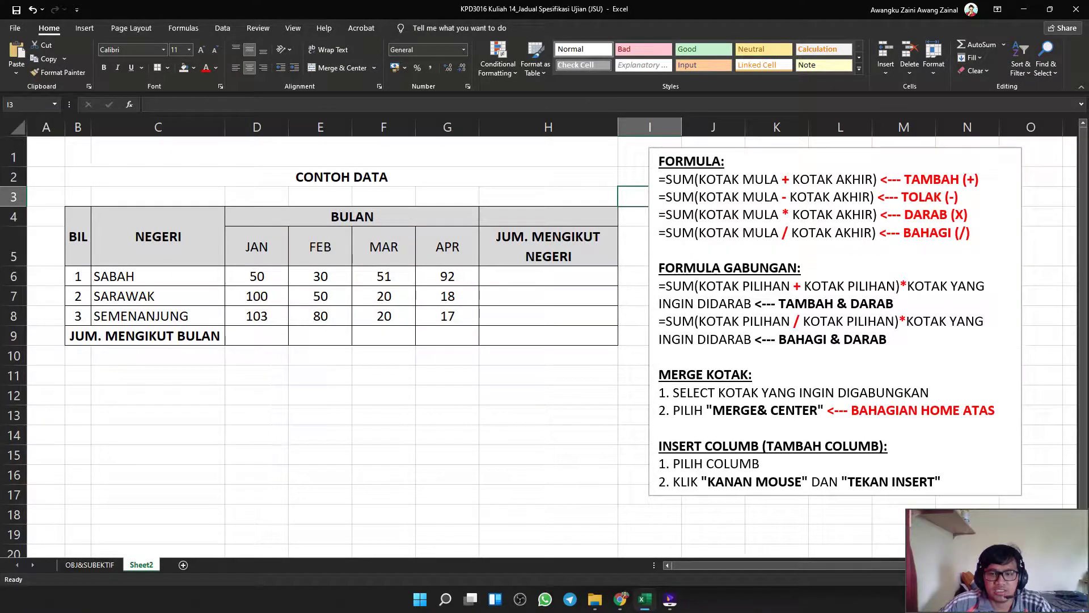
pyautogui.click(666, 180)
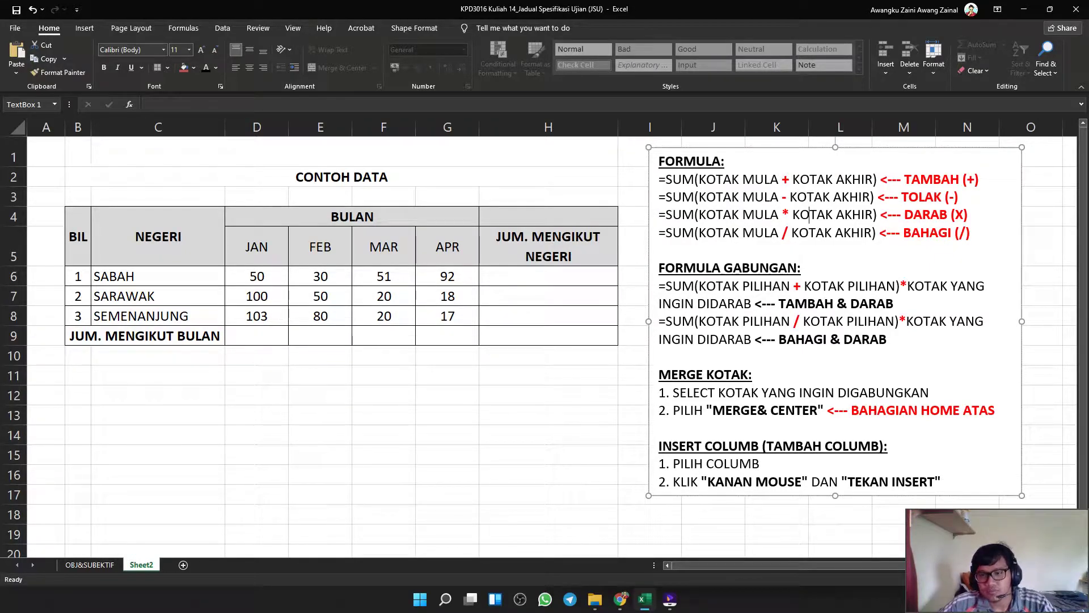
pyautogui.moveTo(968, 179); pyautogui.dragTo(973, 179)
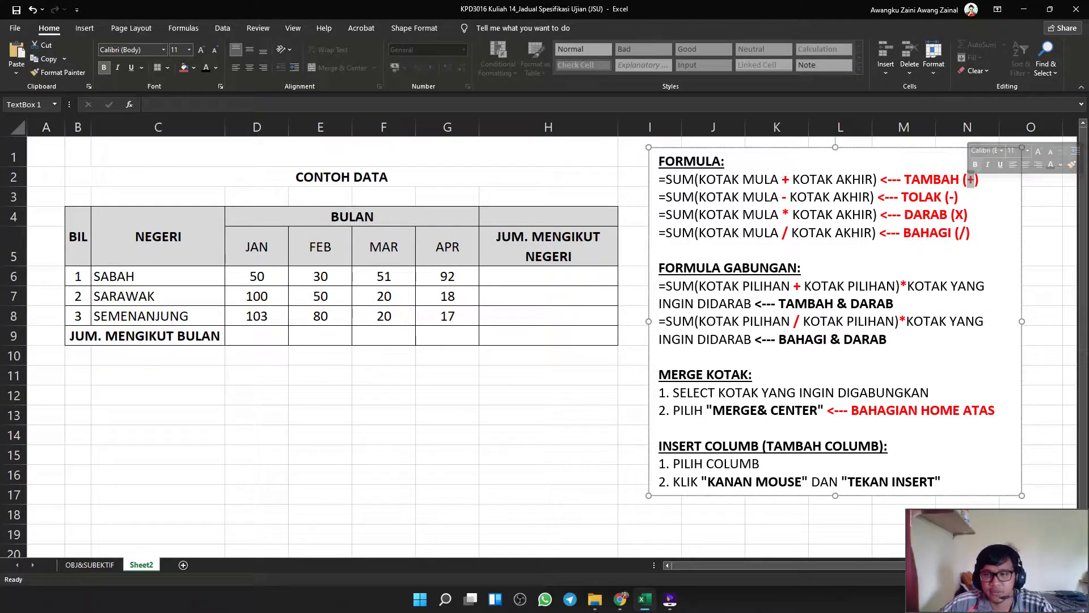
pyautogui.click(793, 179)
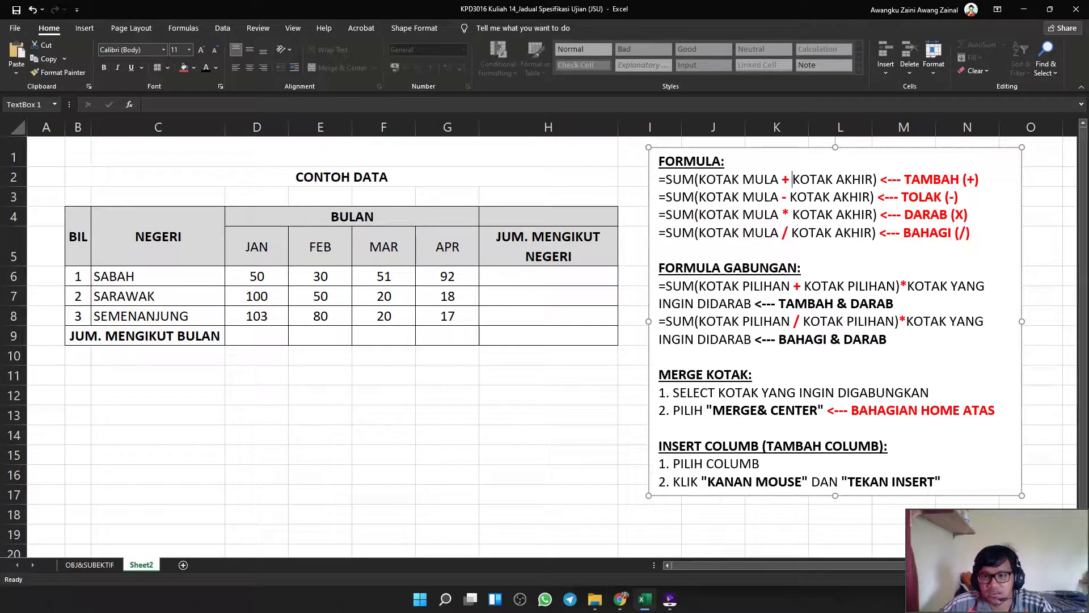
pyautogui.moveTo(783, 214); pyautogui.dragTo(789, 232)
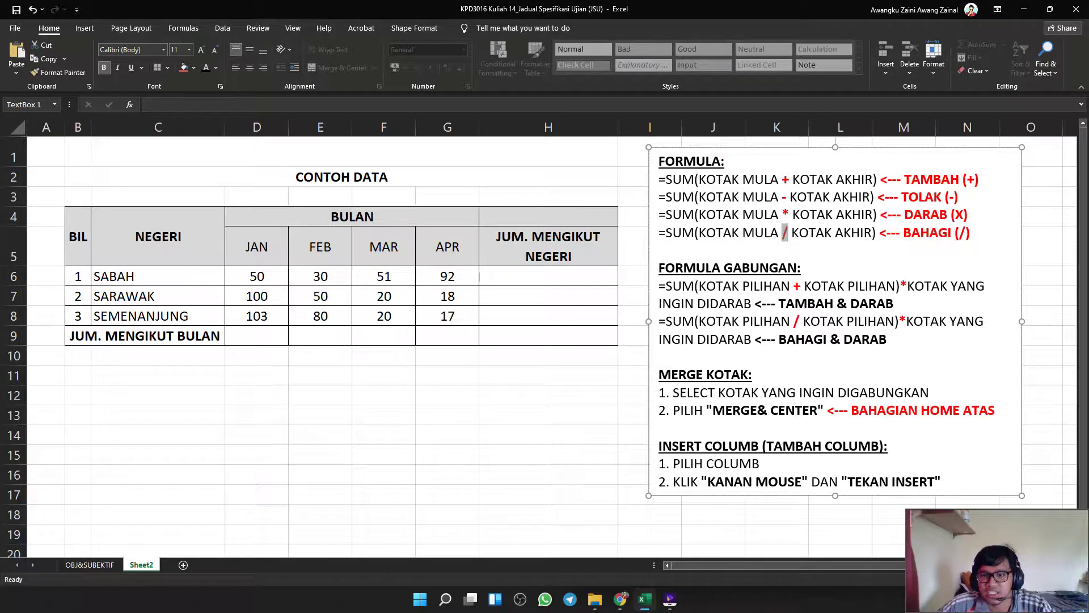
pyautogui.click(959, 233)
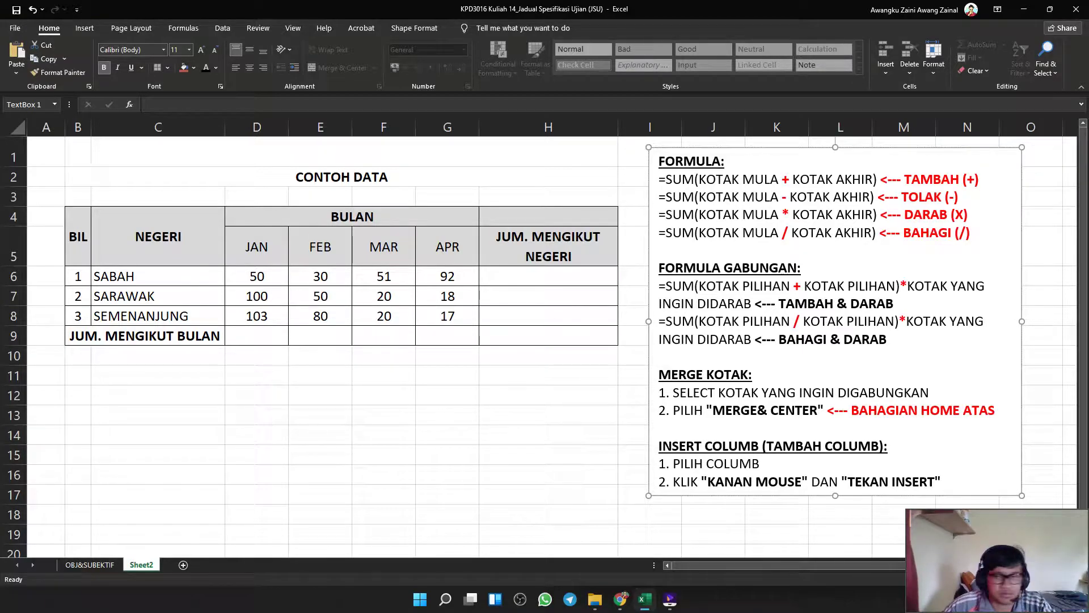
# Insert a SUM function with AutoSum in JAN's total cell D9 and empty its brackets.
pyautogui.click(258, 336)
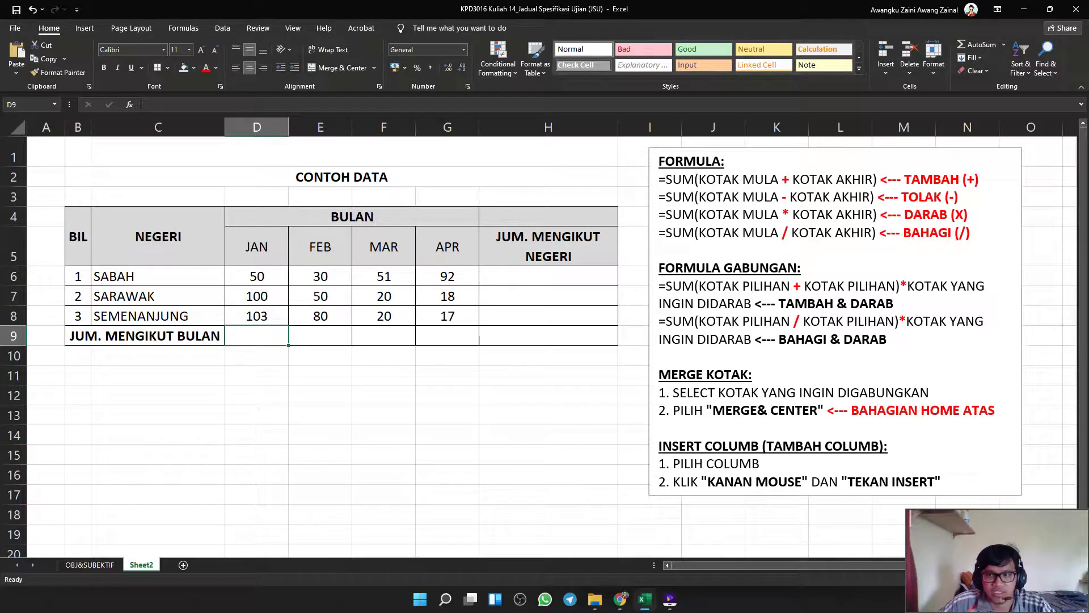
pyautogui.click(1004, 45)
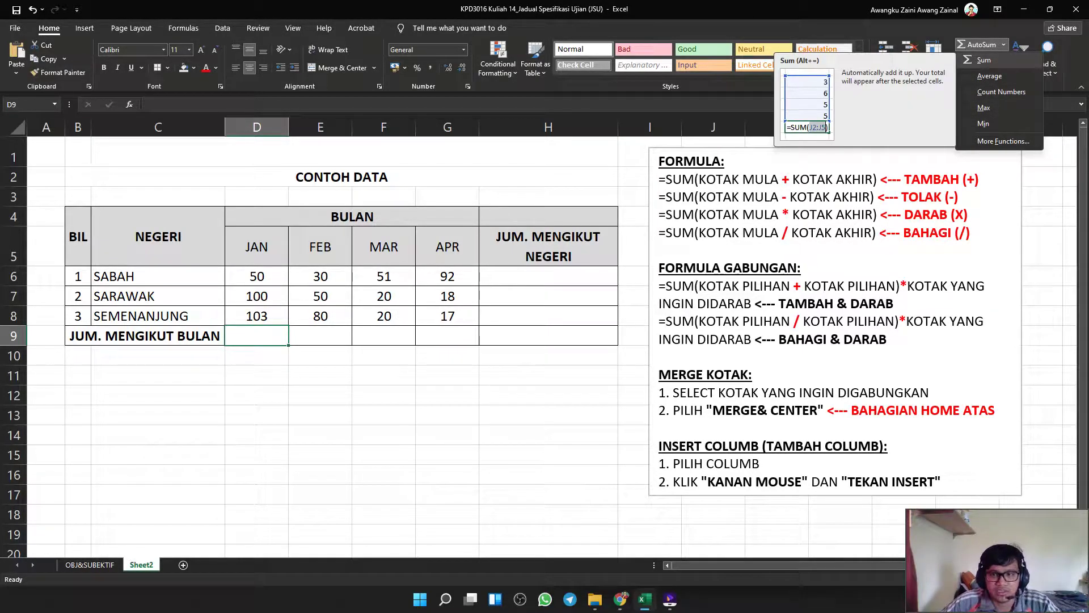
pyautogui.click(983, 60)
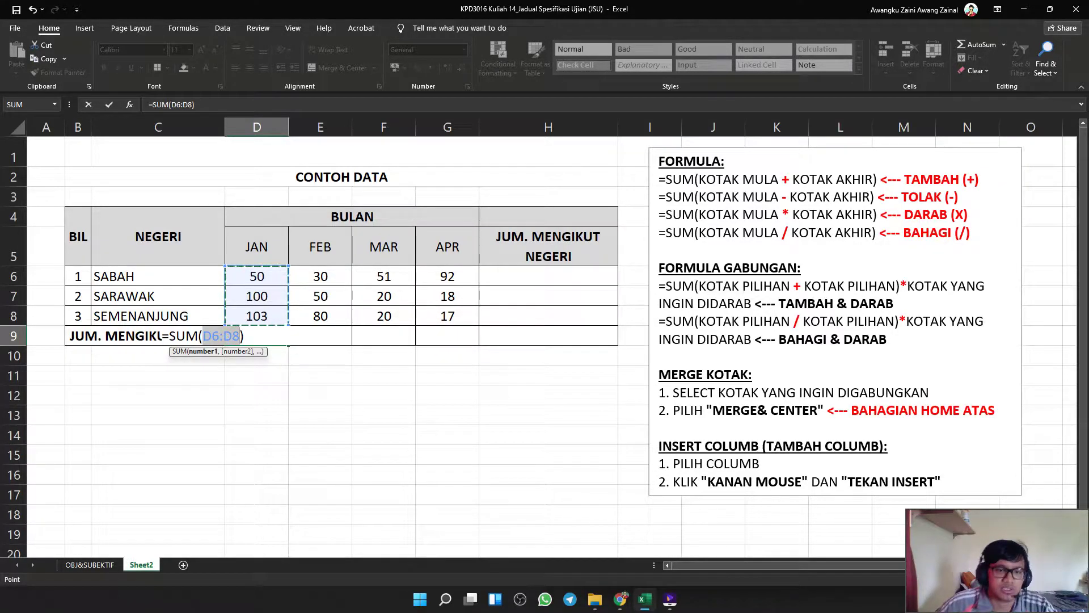
pyautogui.click(223, 336)
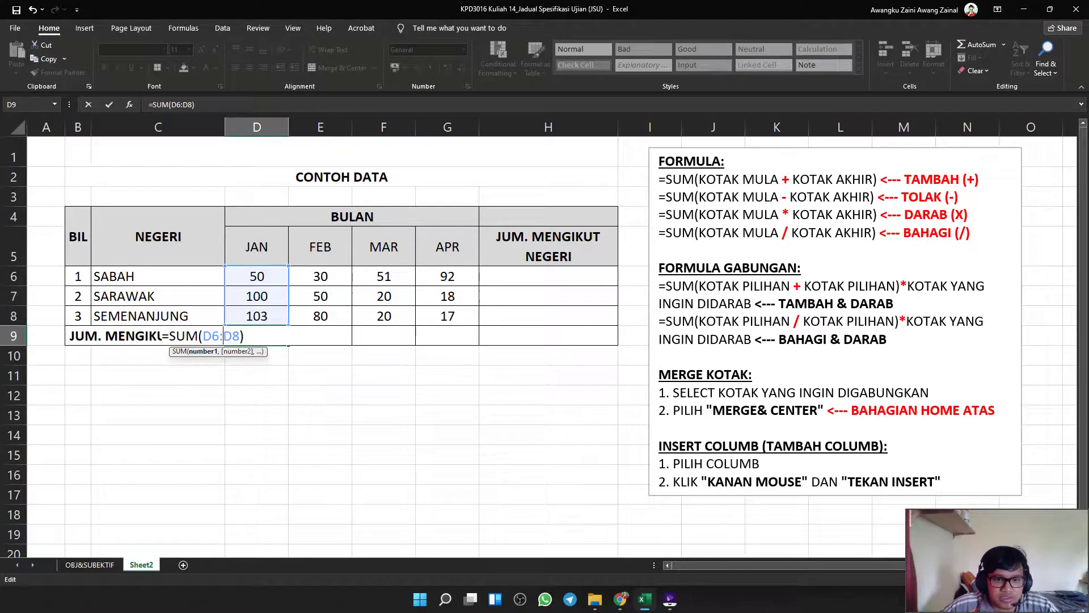
pyautogui.moveTo(257, 276); pyautogui.dragTo(267, 322)
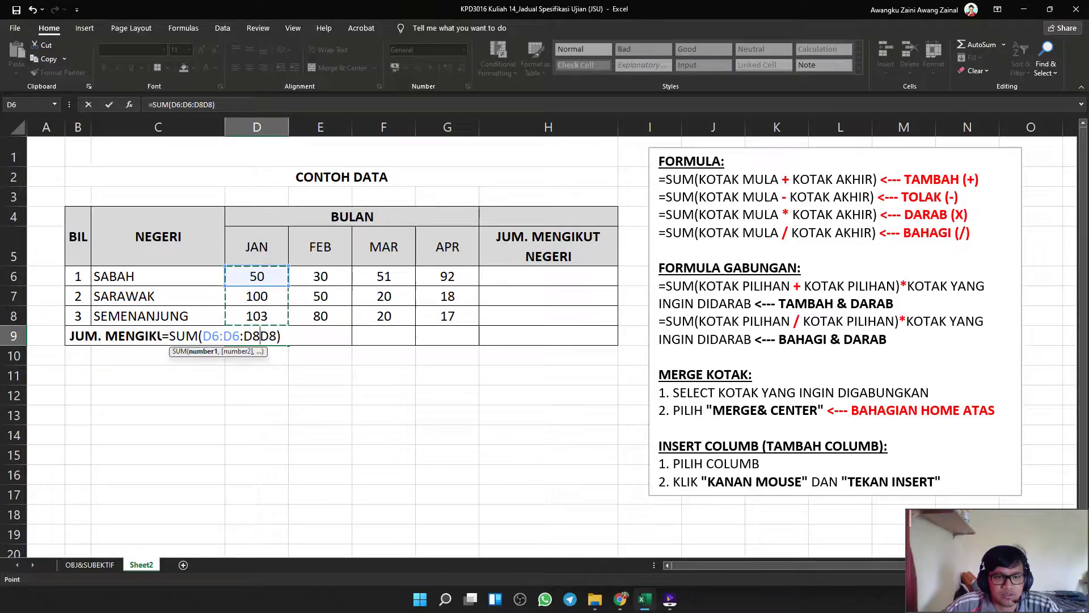
pyautogui.moveTo(258, 276); pyautogui.dragTo(203, 336)
pyautogui.press('BackSpace')
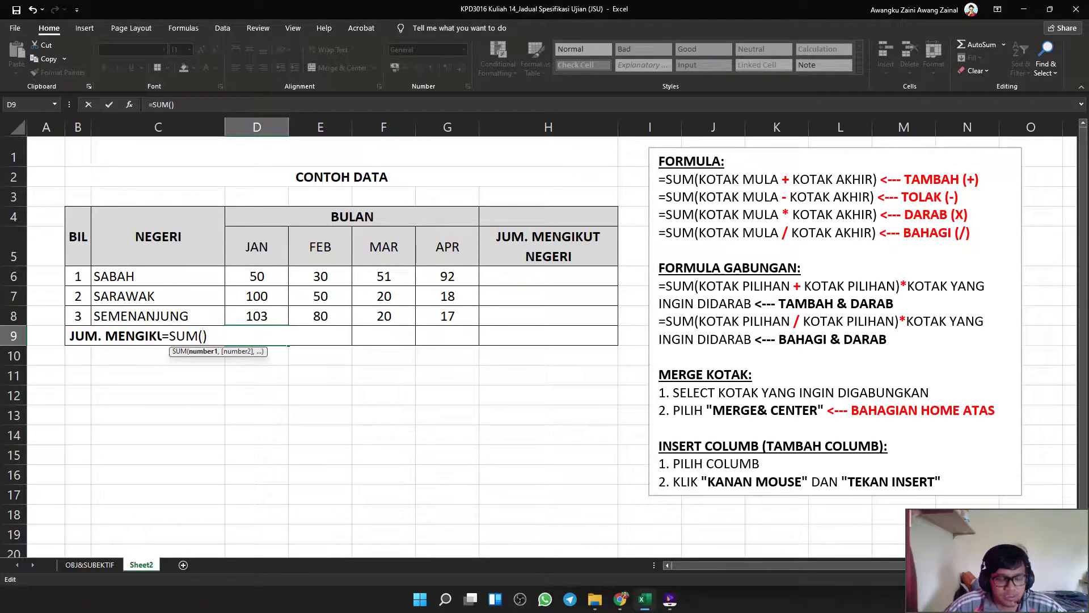
# Complete the JAN total in D9 as =SUM(D6+D7+D8).
pyautogui.write('D6')
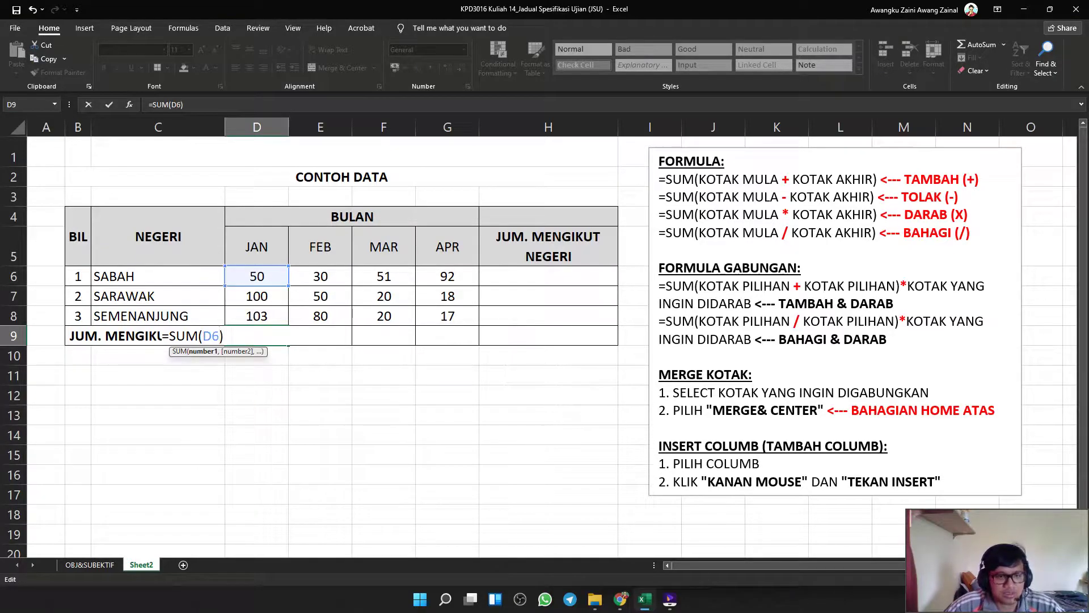
pyautogui.write('+')
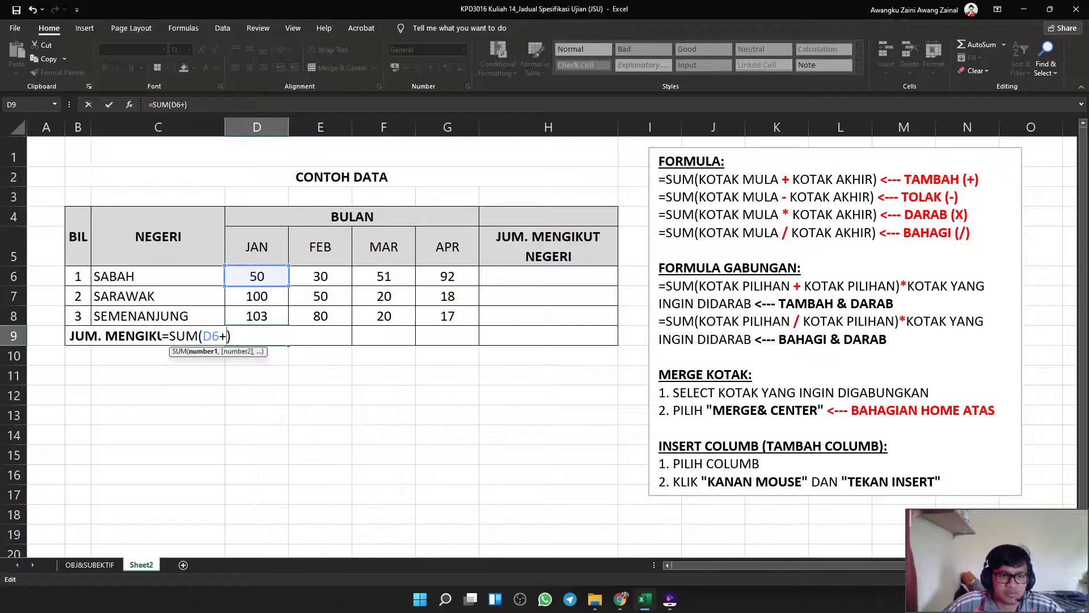
pyautogui.write('D')
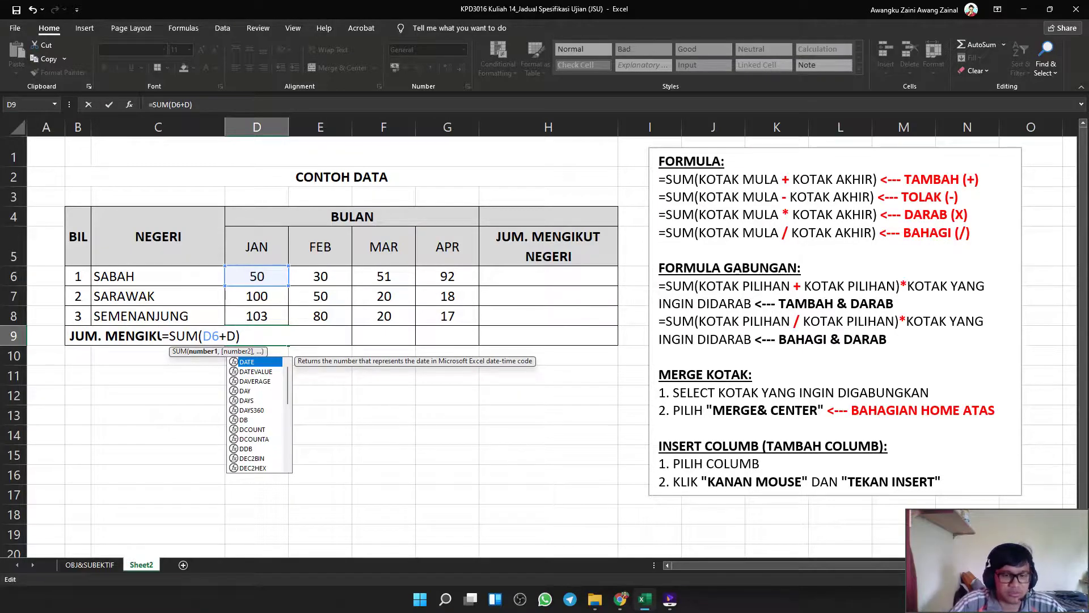
pyautogui.write('7+')
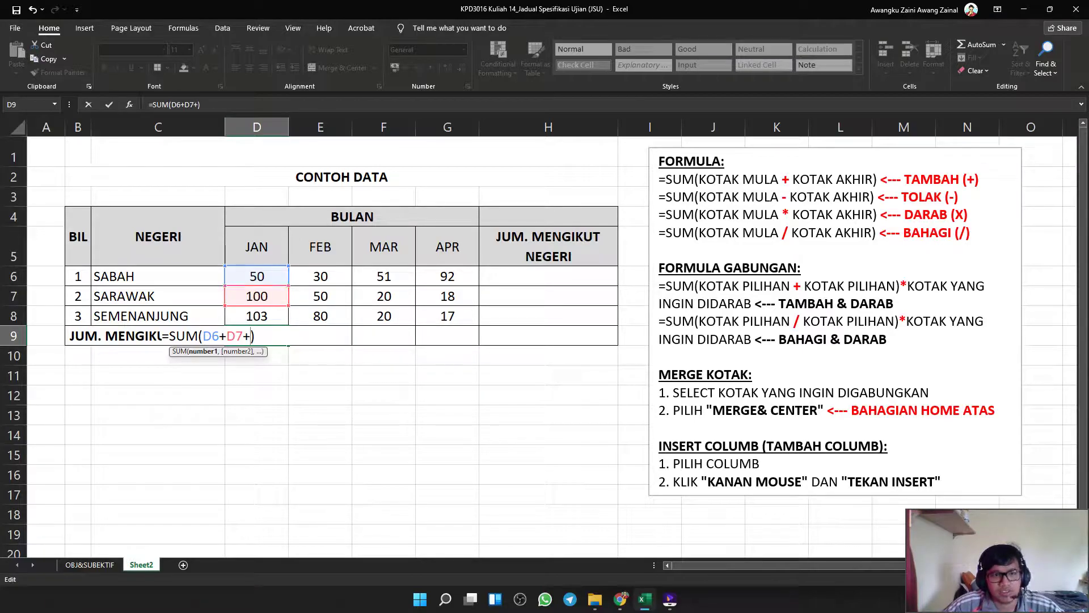
pyautogui.write('D8)')
pyautogui.press('Return')
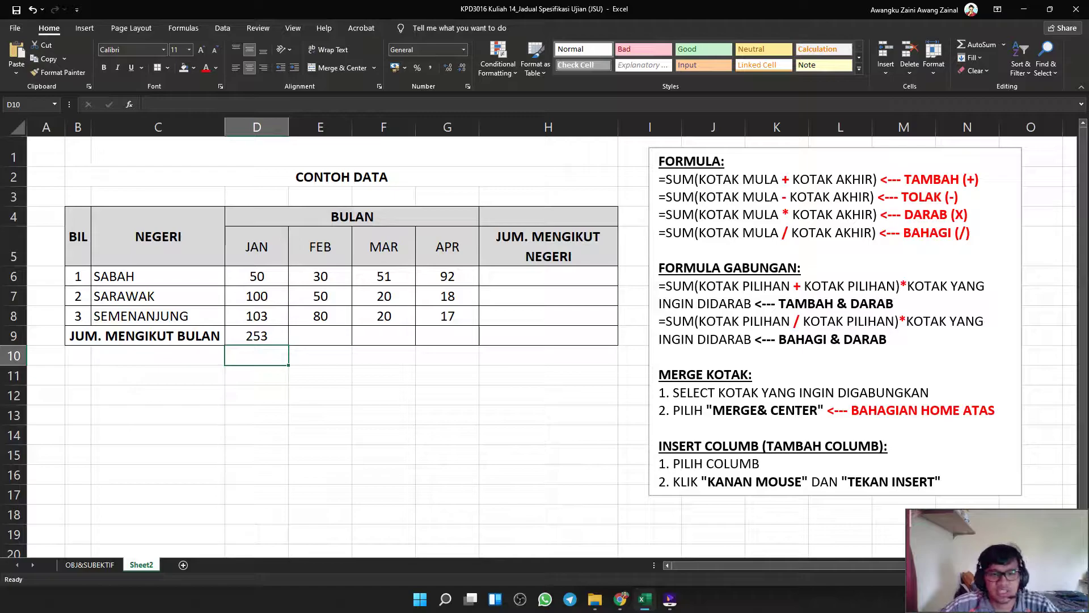
# Check the JAN total's formula and its source cells, and change SARAWAK's JAN value to 80 to test the recalculation.
pyautogui.click(256, 336)
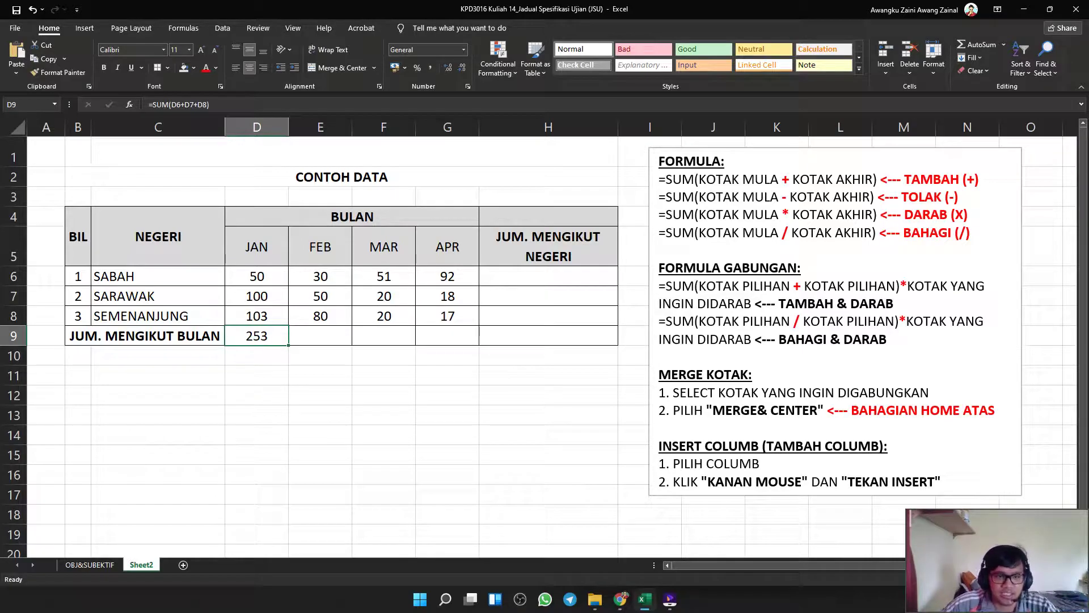
pyautogui.click(257, 277)
pyautogui.click(257, 296)
pyautogui.click(256, 316)
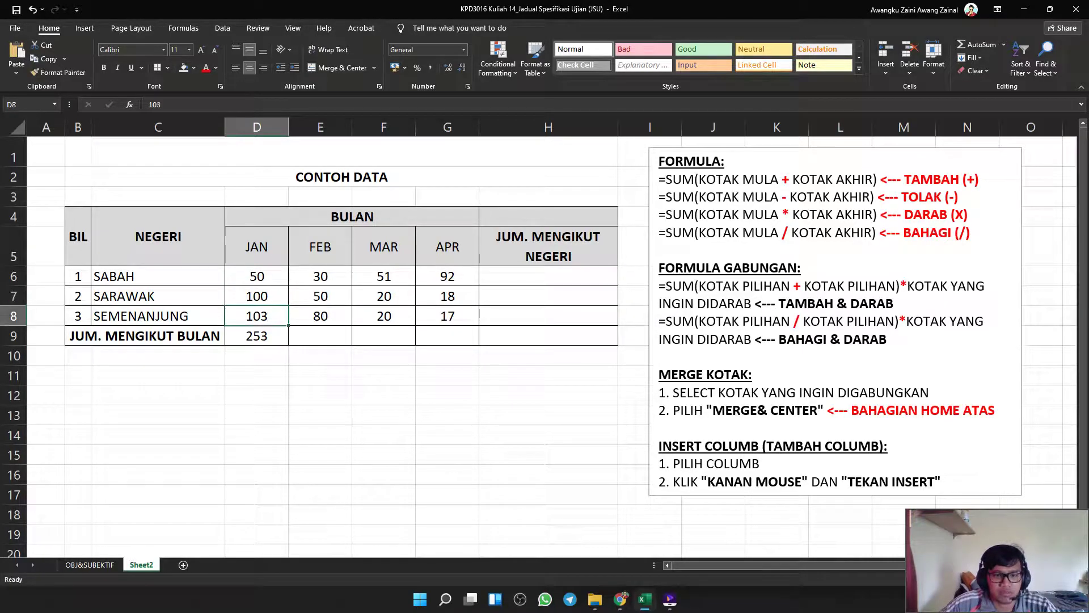
pyautogui.click(321, 415)
pyautogui.click(257, 335)
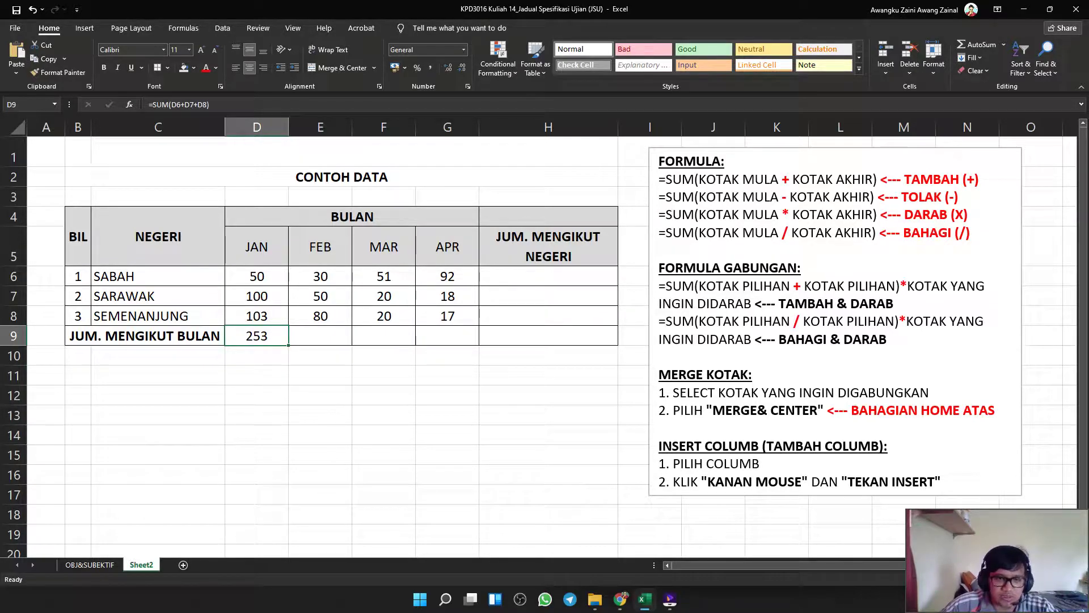
pyautogui.click(257, 296)
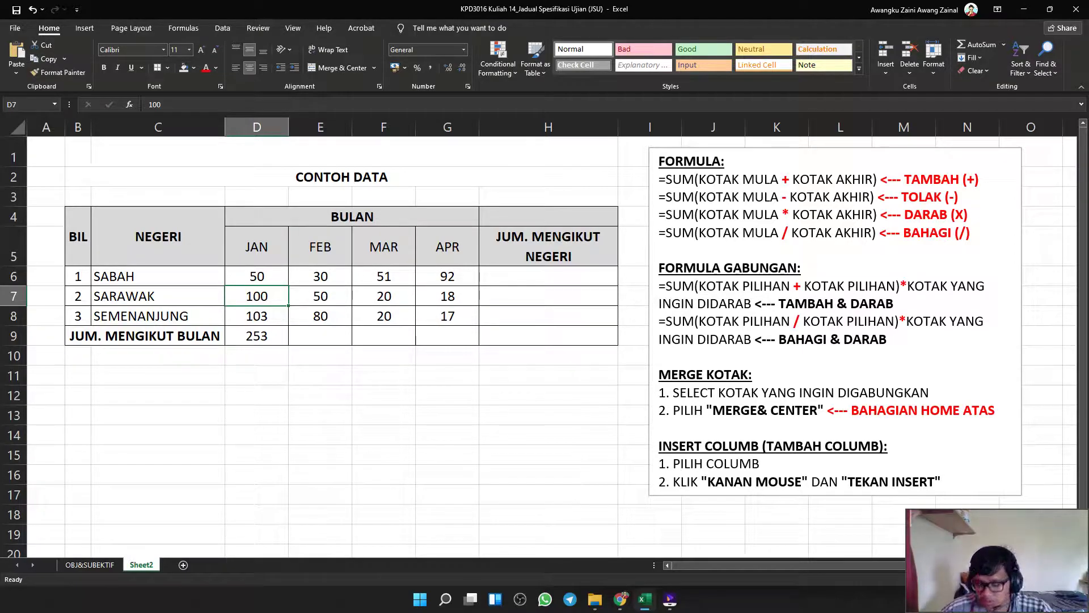
pyautogui.write('80')
pyautogui.click(321, 395)
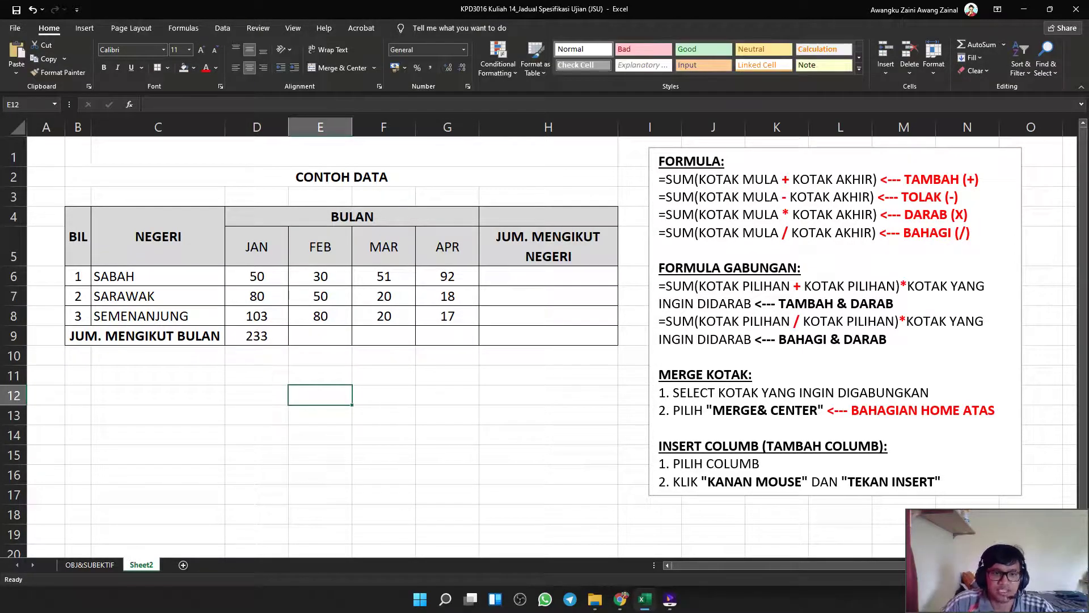
pyautogui.click(257, 336)
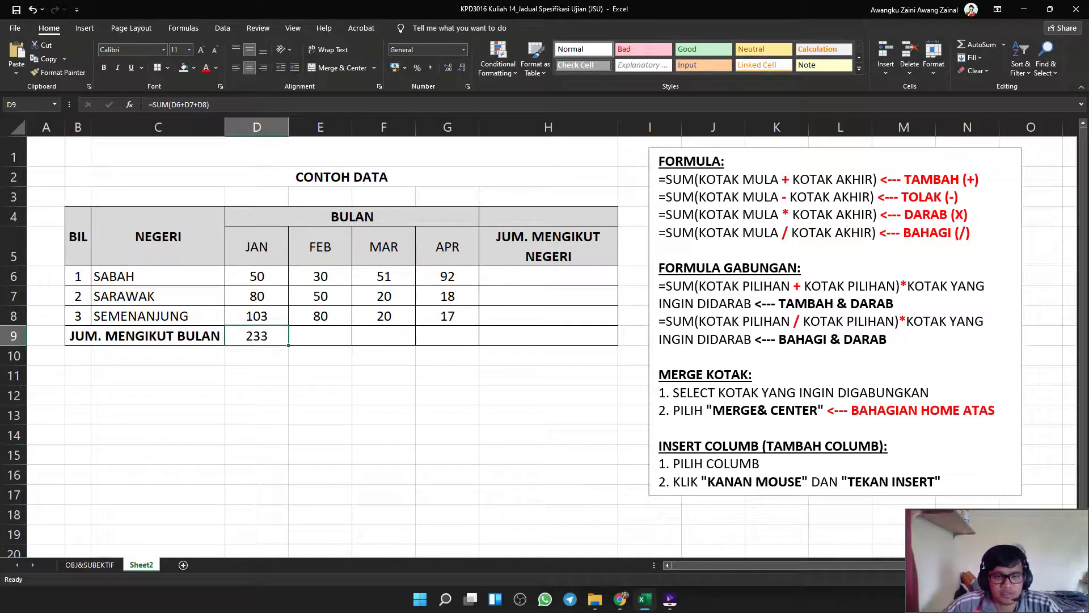
# Total the FEB column in E9 with AutoSum over the range E6:E8.
pyautogui.click(321, 336)
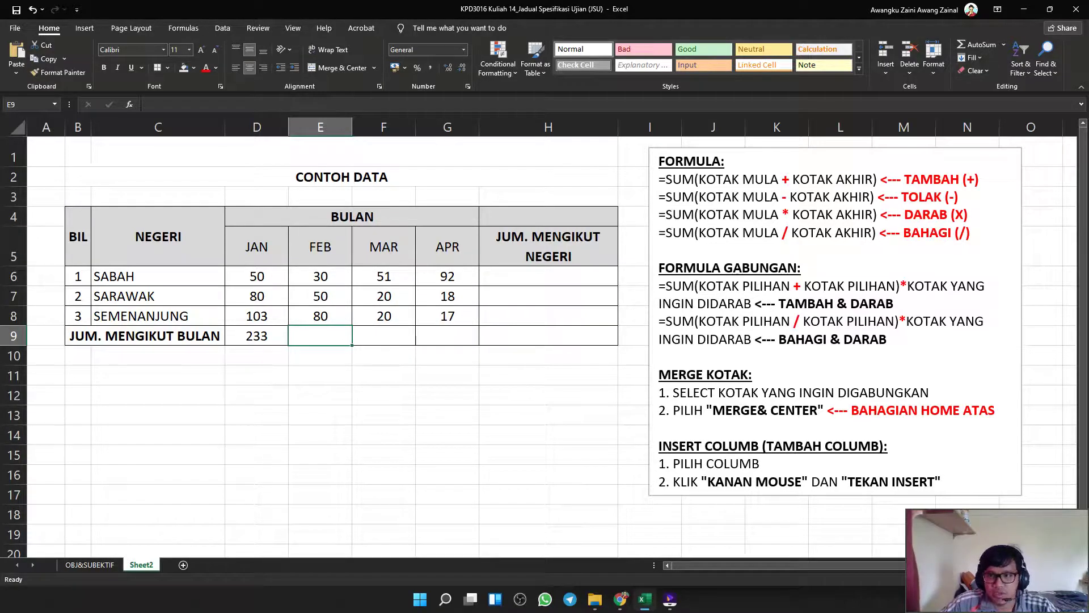
pyautogui.click(1003, 44)
pyautogui.click(984, 60)
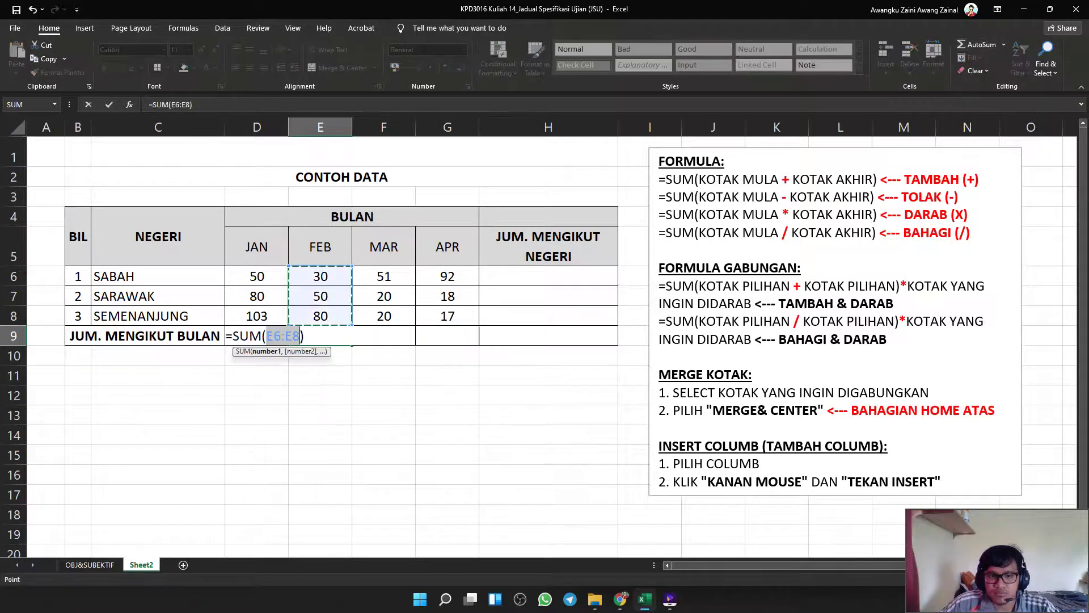
pyautogui.moveTo(320, 276); pyautogui.dragTo(320, 318)
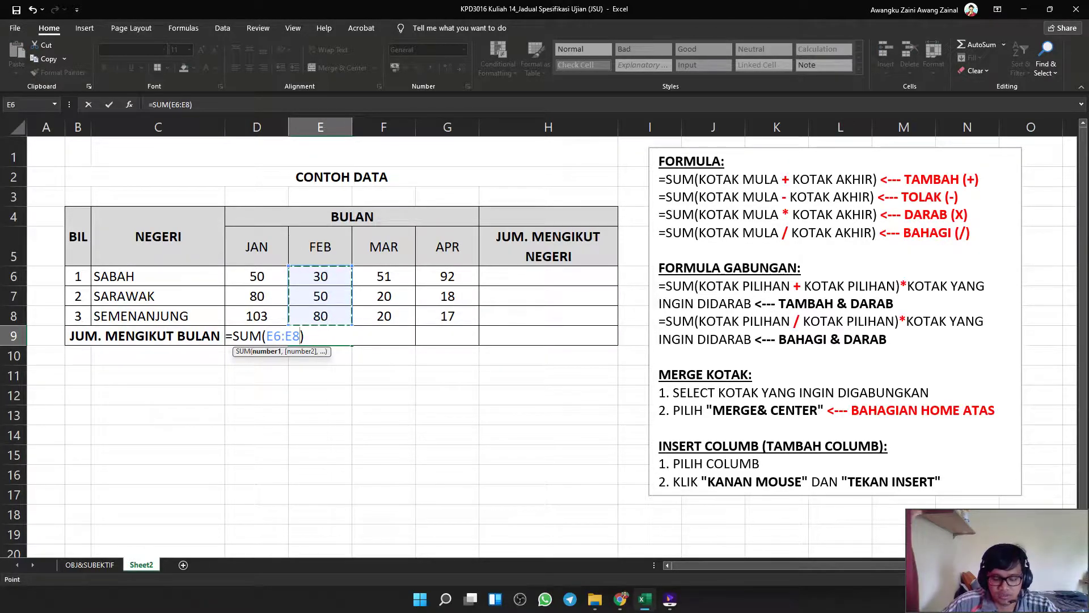
pyautogui.press('Return')
pyautogui.click(320, 336)
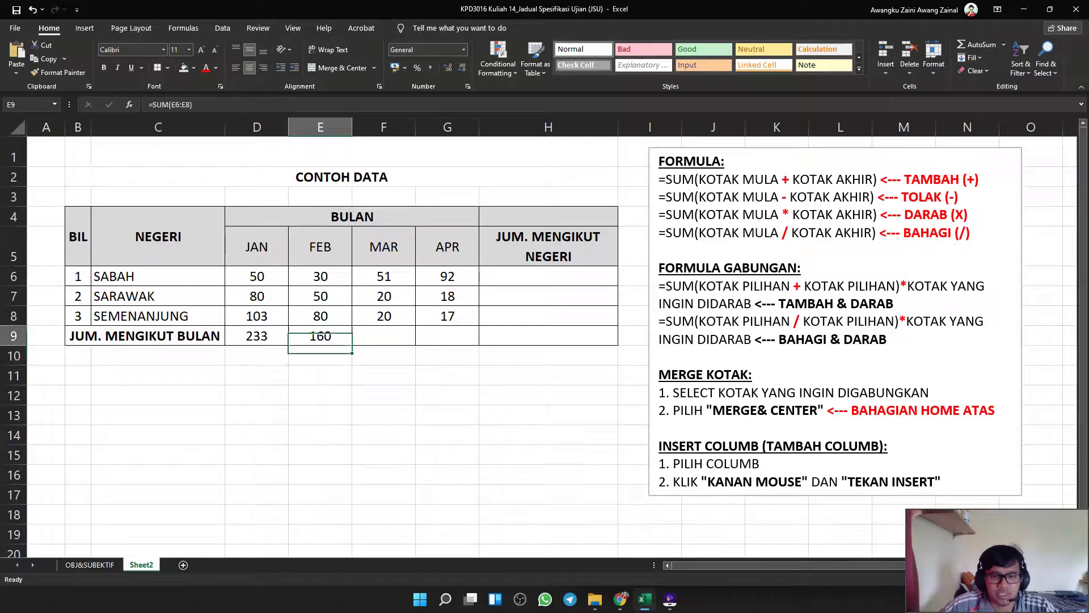
# Check the FEB total's formula in E9 and the cells its range covers.
pyautogui.click(320, 276)
pyautogui.press('Down')
pyautogui.press('Down')
pyautogui.press('Down')
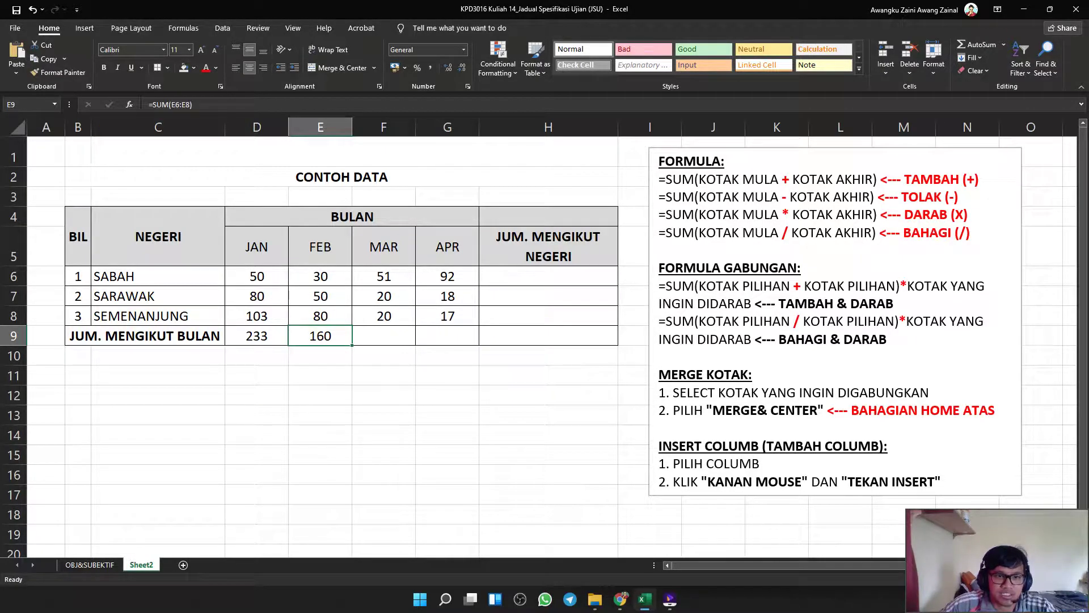
pyautogui.click(176, 105)
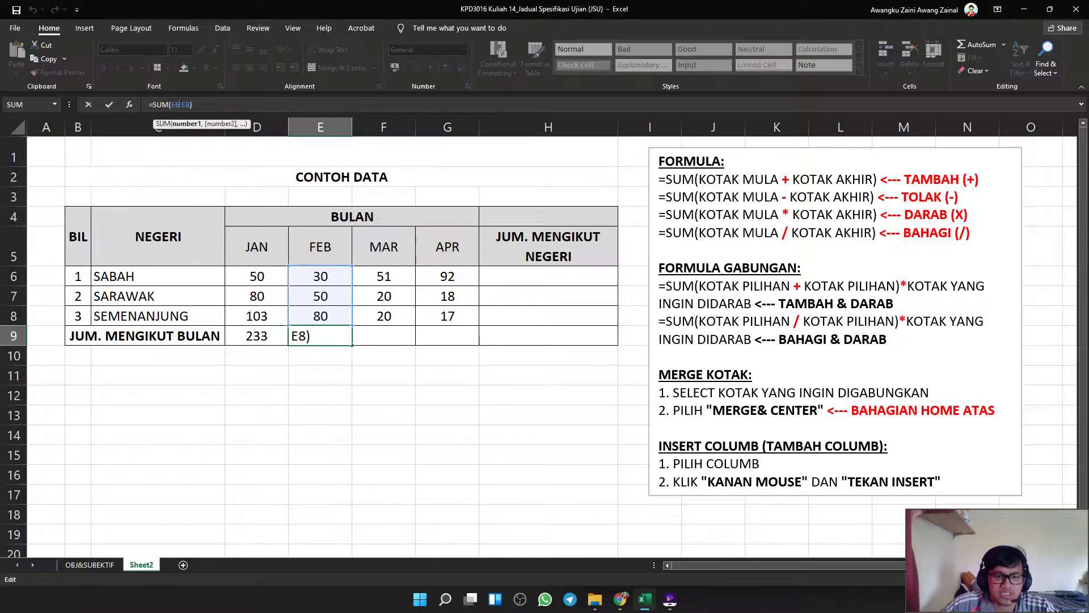
pyautogui.click(548, 375)
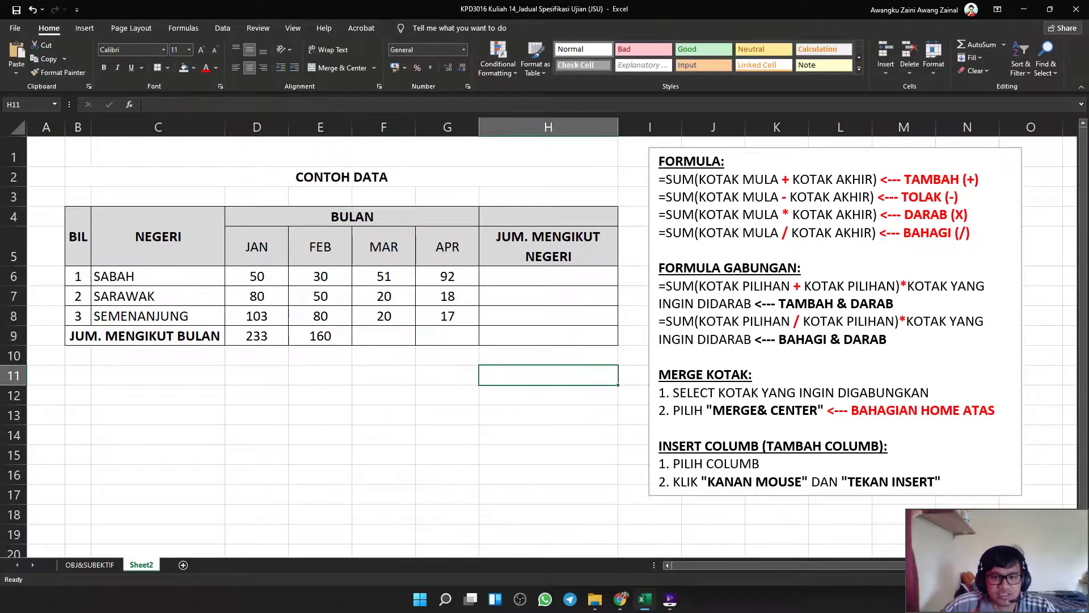
# Add "@ :" after "TAMBAH (+)" in the FORMULA notes text box.
pyautogui.click(973, 233)
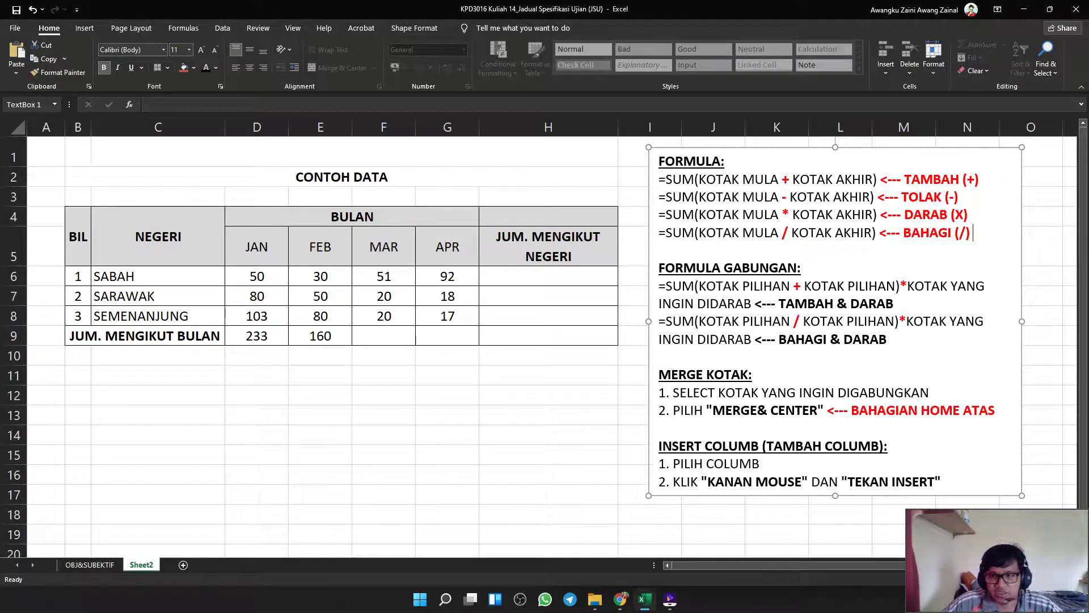
pyautogui.click(980, 179)
pyautogui.write('@ :')
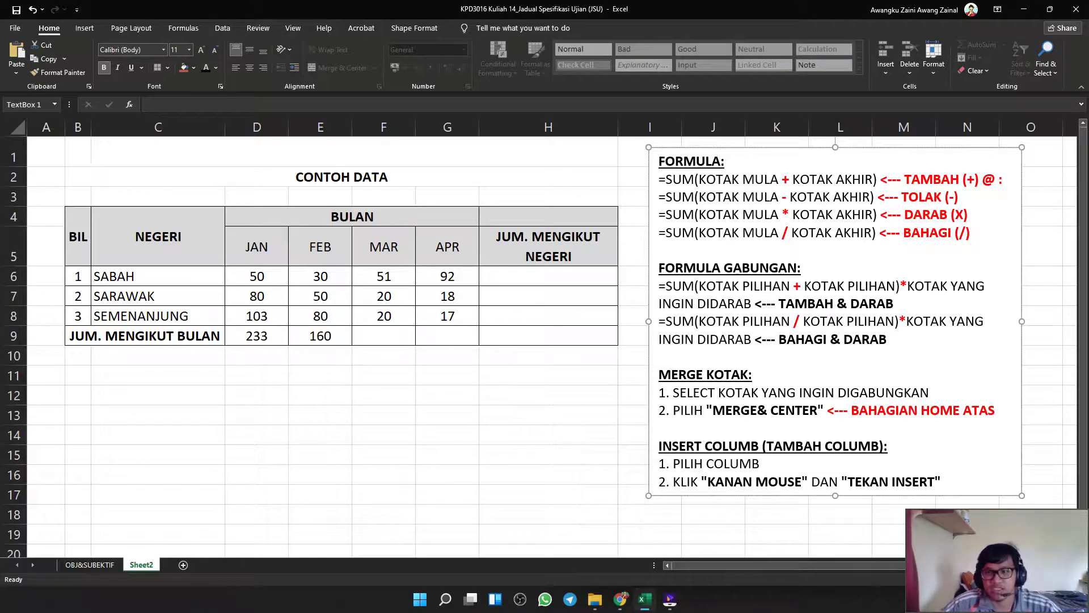
pyautogui.doubleClick(1001, 181)
pyautogui.click(1031, 217)
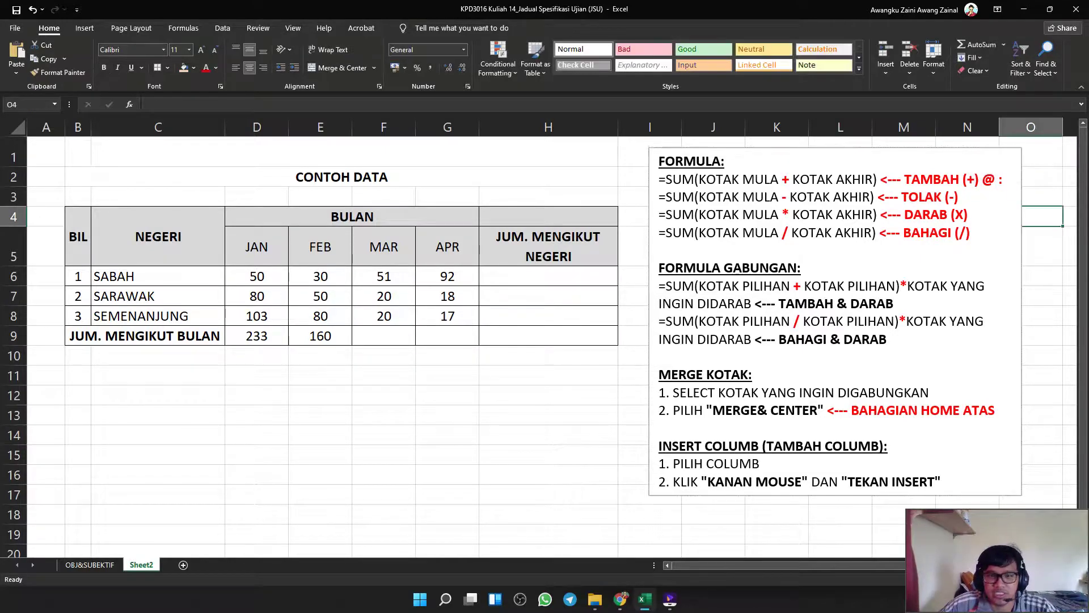
# Compare the formulas of the JAN total in D9 and the FEB total in E9.
pyautogui.click(321, 336)
pyautogui.click(257, 336)
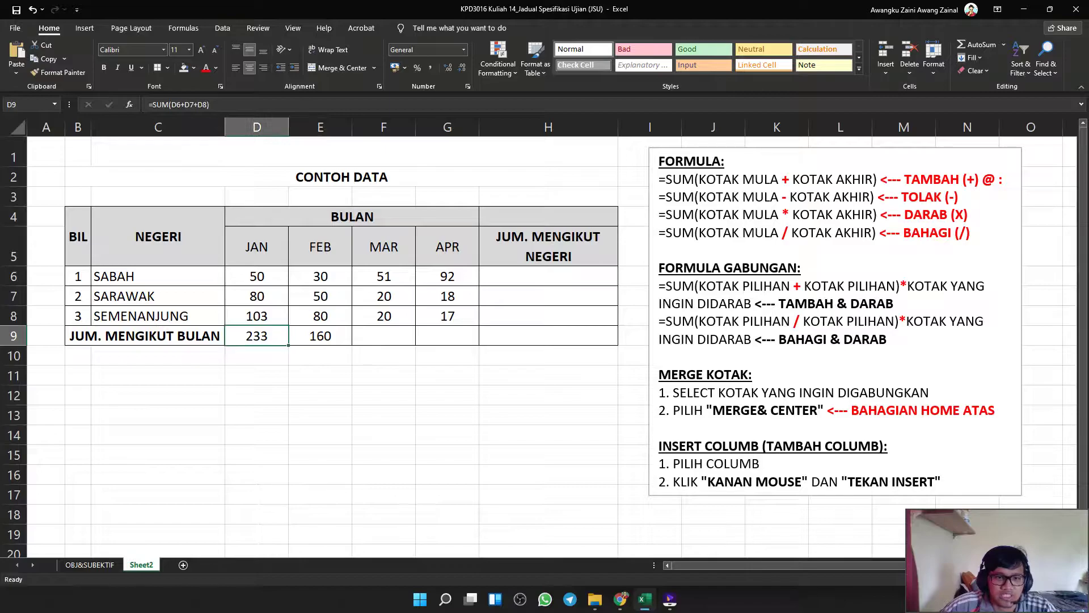
pyautogui.click(194, 104)
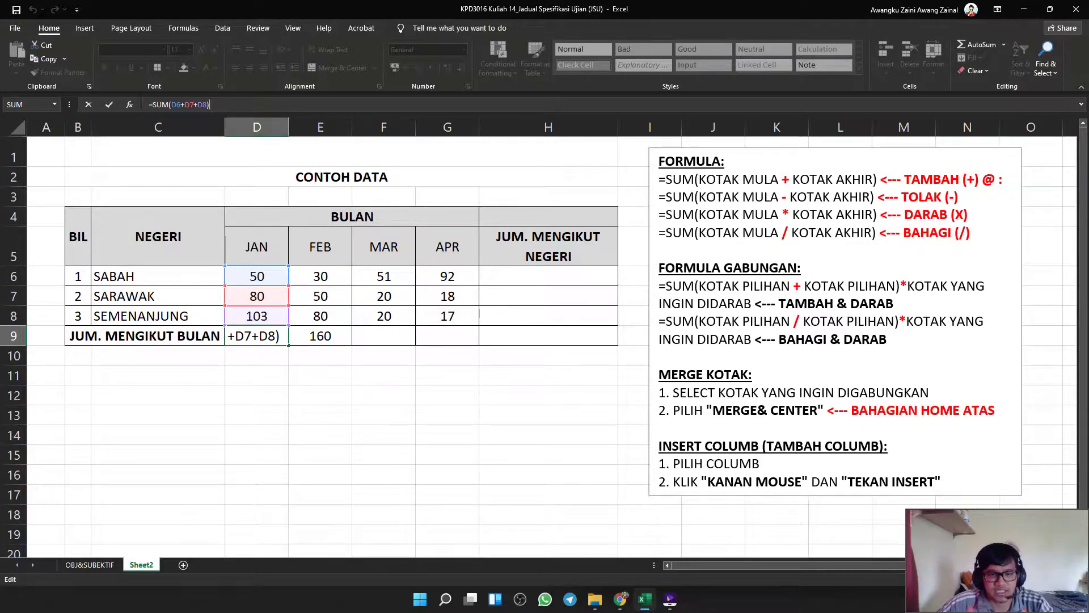
pyautogui.press('Tab')
pyautogui.press('F2')
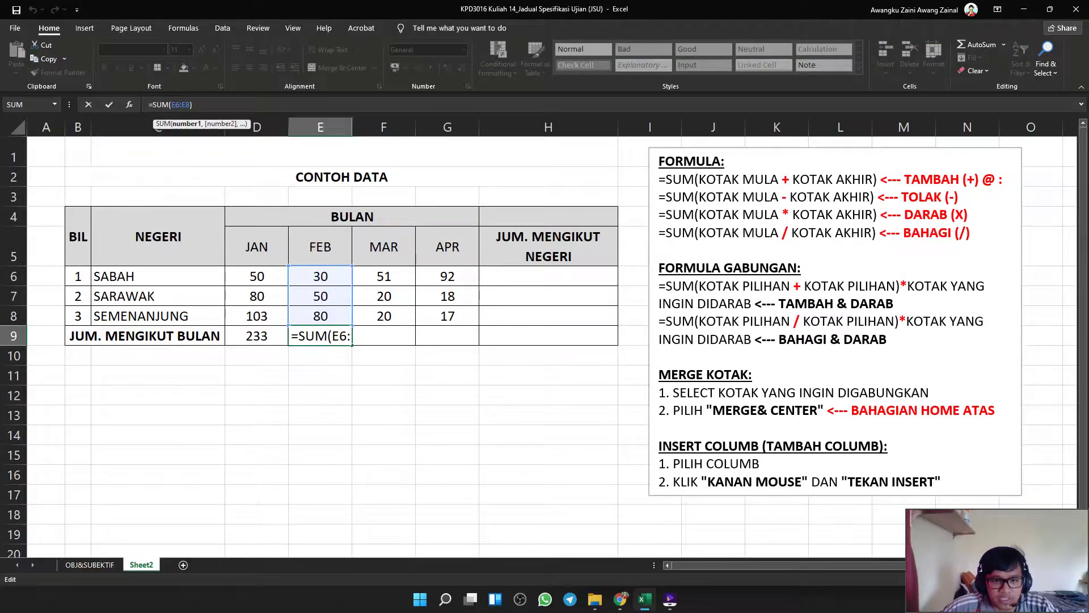
pyautogui.press('Return')
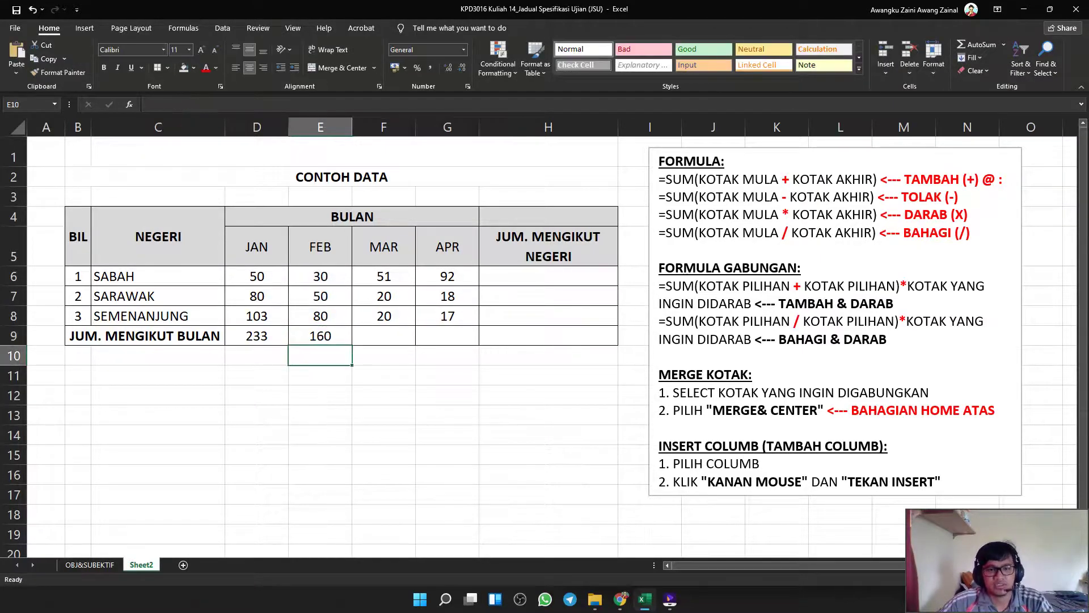
# Insert an AutoSum formula in the MAR total cell F9 and replace its range colon with a minus sign.
pyautogui.click(384, 336)
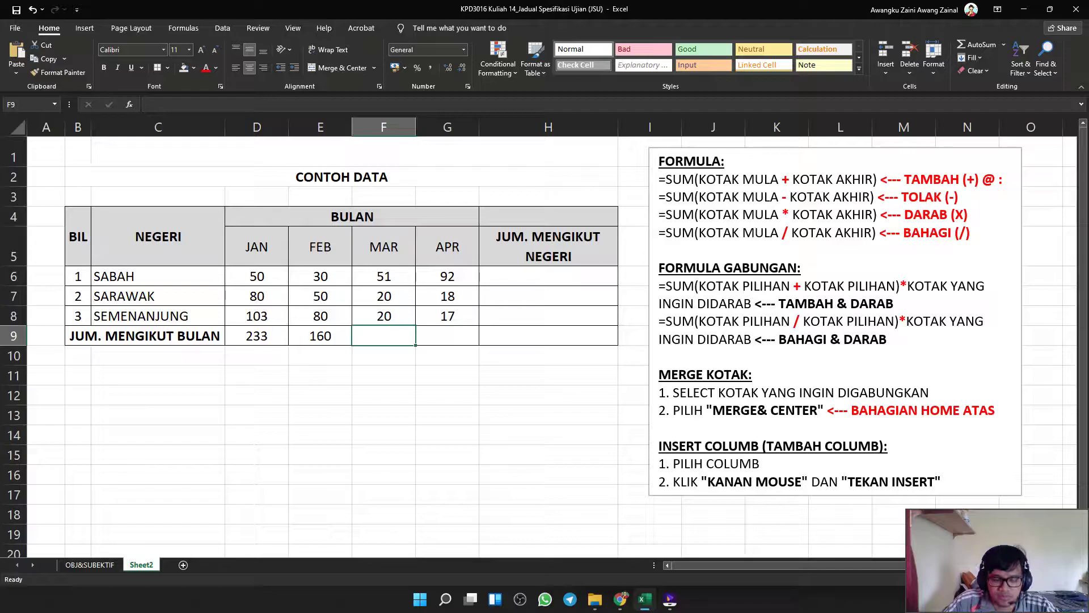
pyautogui.click(977, 45)
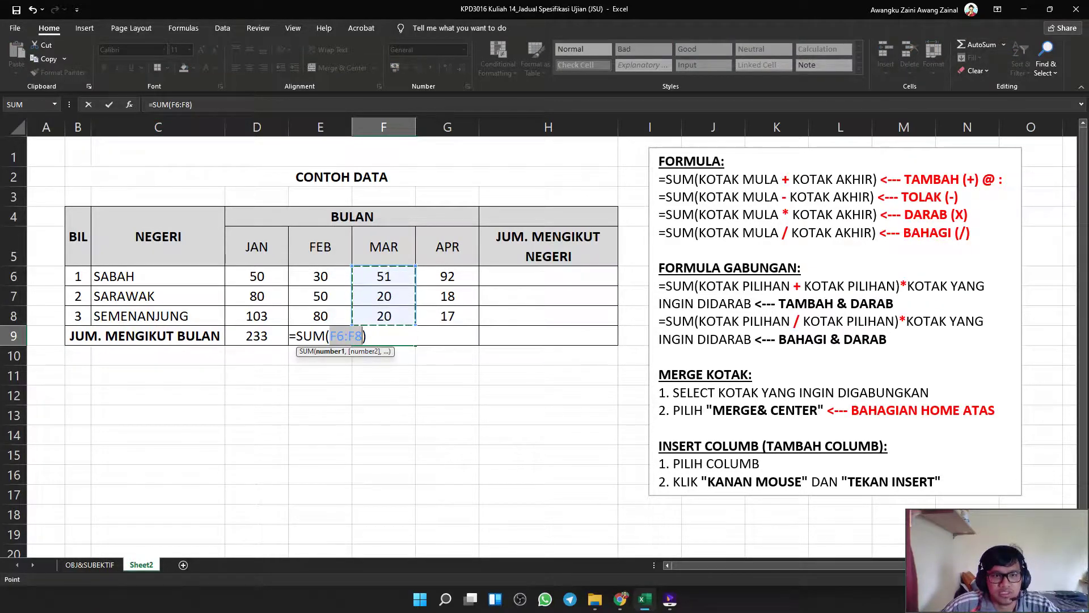
pyautogui.click(189, 104)
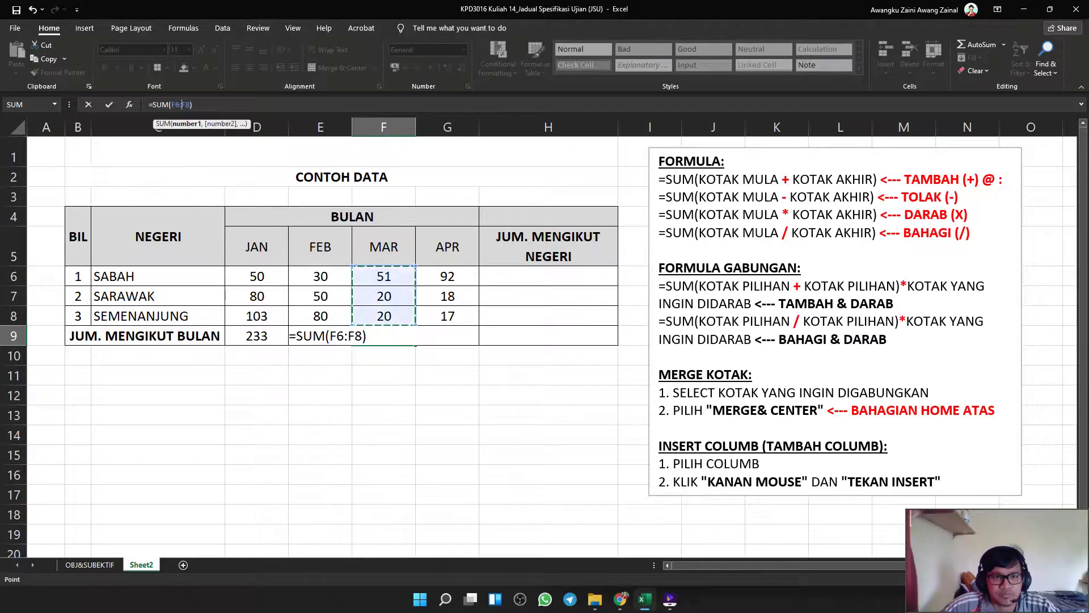
pyautogui.press('BackSpace')
pyautogui.write('-')
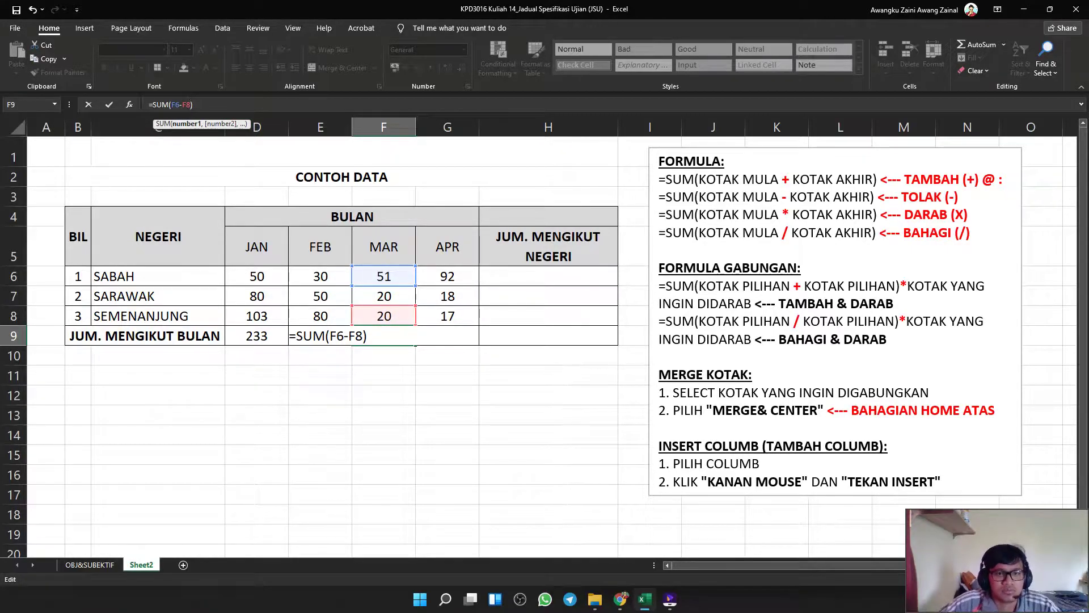
# Rework the MAR total's formula in F9 to =SUM(F6-F7+20).
pyautogui.press('BackSpace')
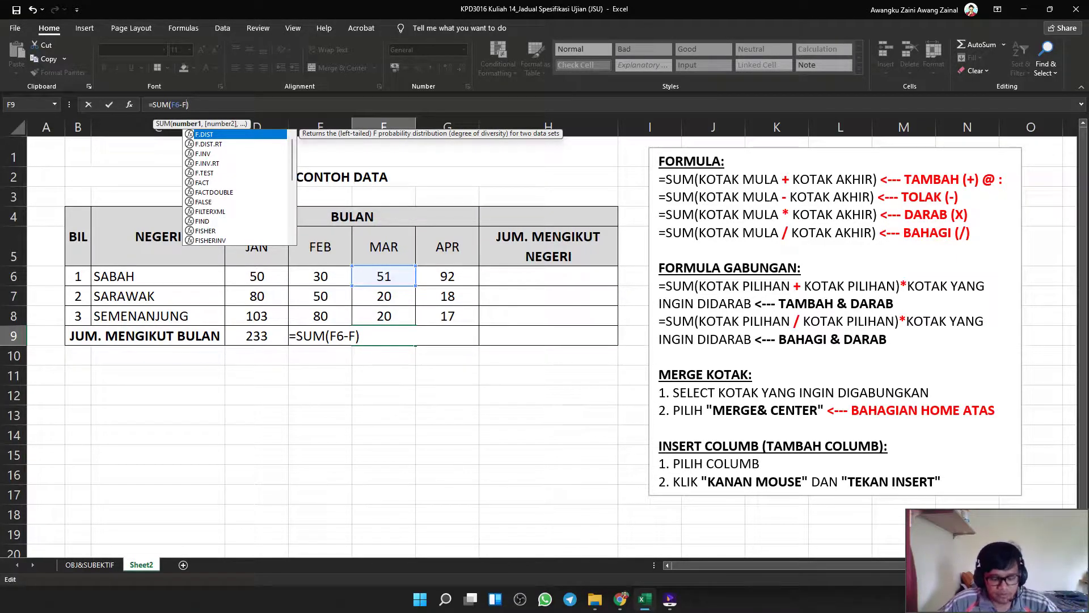
pyautogui.write('F7')
pyautogui.press('BackSpace')
pyautogui.press('BackSpace')
pyautogui.write('7-')
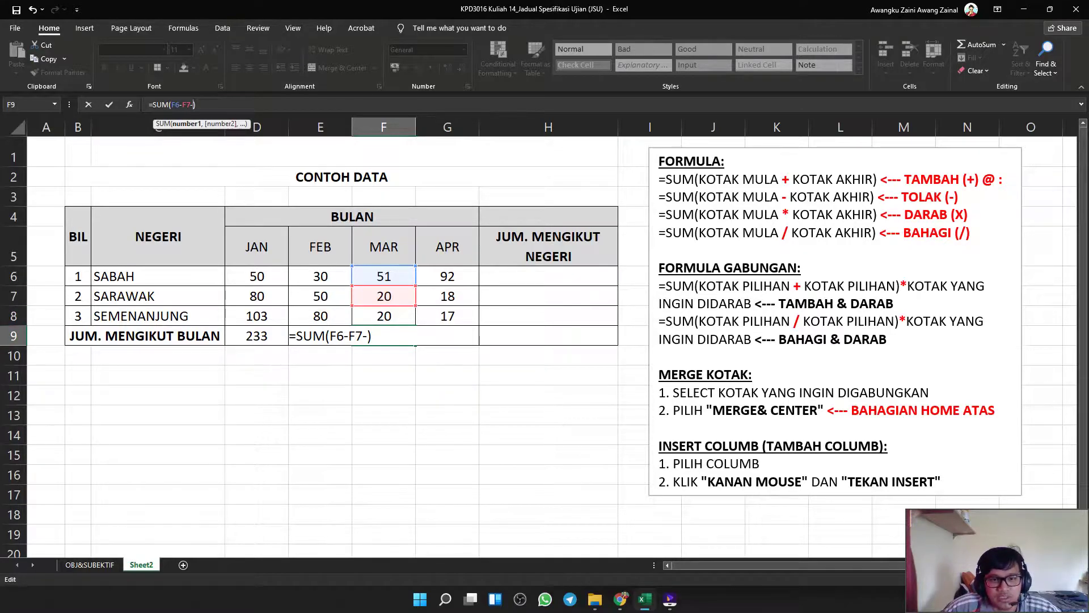
pyautogui.write('=')
pyautogui.press('BackSpace')
pyautogui.press('BackSpace')
pyautogui.write('+20')
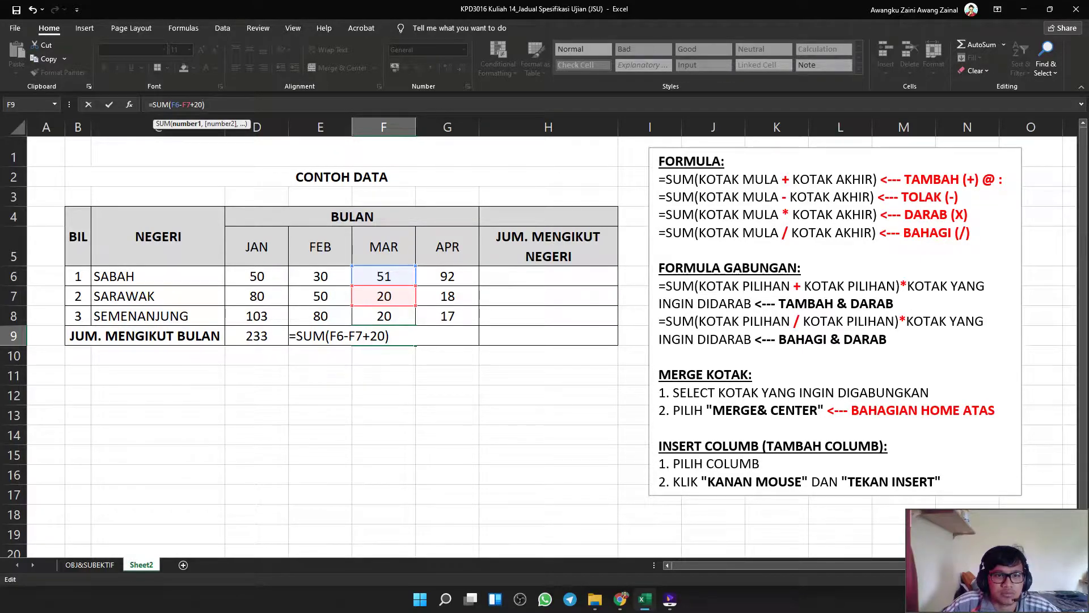
# Turn the 20 in the MAR formula into the cell reference F20 and enter the formula.
pyautogui.press('Left')
pyautogui.write('F')
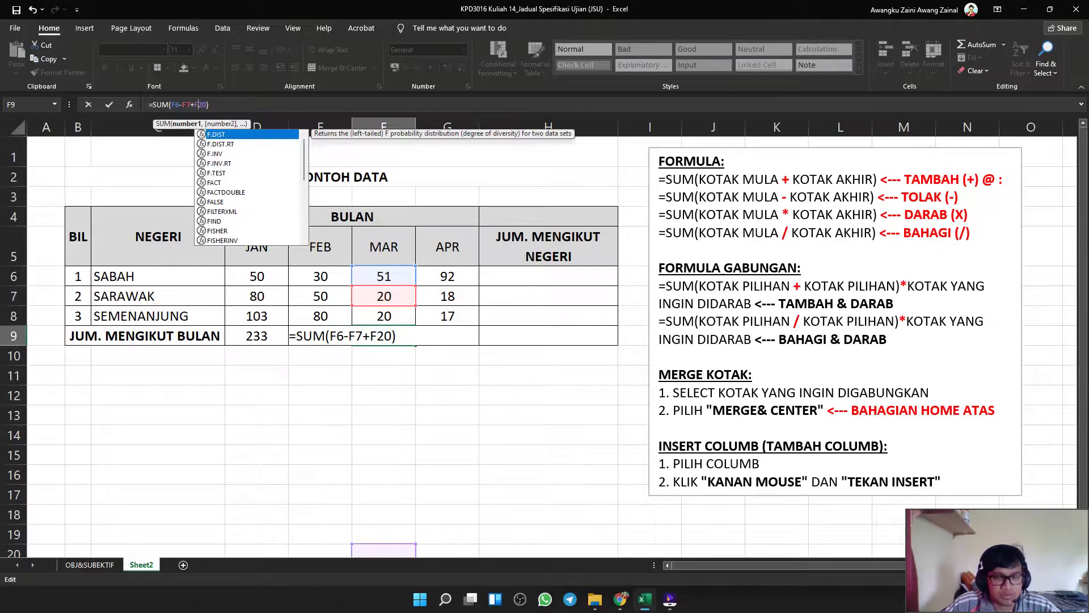
pyautogui.press('Right')
pyautogui.press('Right')
pyautogui.press('Right')
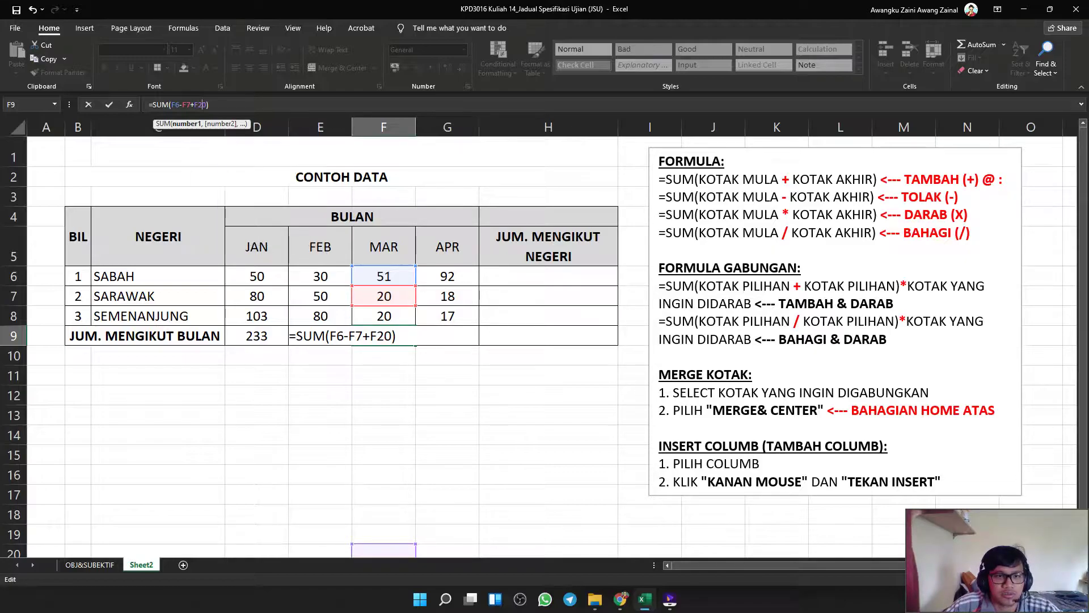
pyautogui.press('Return')
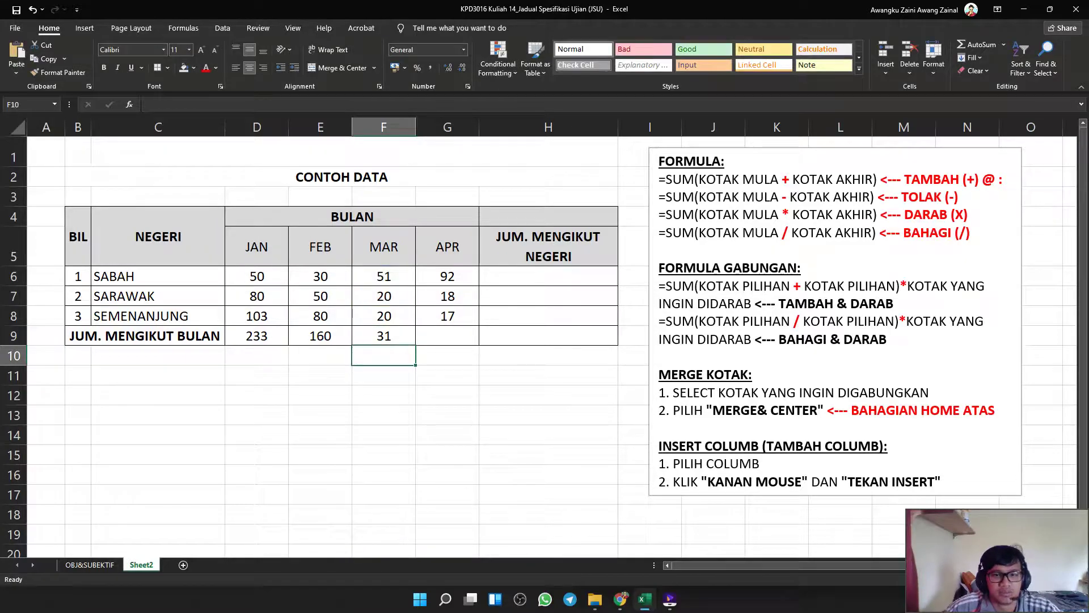
# Check the MAR total in F9 against the figures for SABAH, SARAWAK and SEMENANJUNG.
pyautogui.press('Up')
pyautogui.click(384, 277)
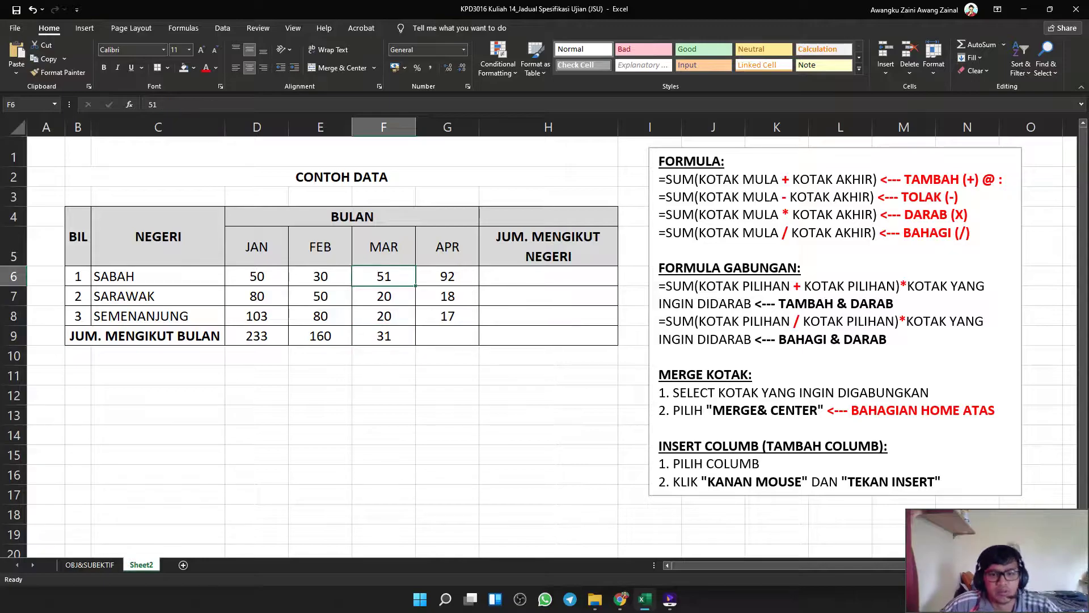
pyautogui.click(384, 297)
pyautogui.click(384, 316)
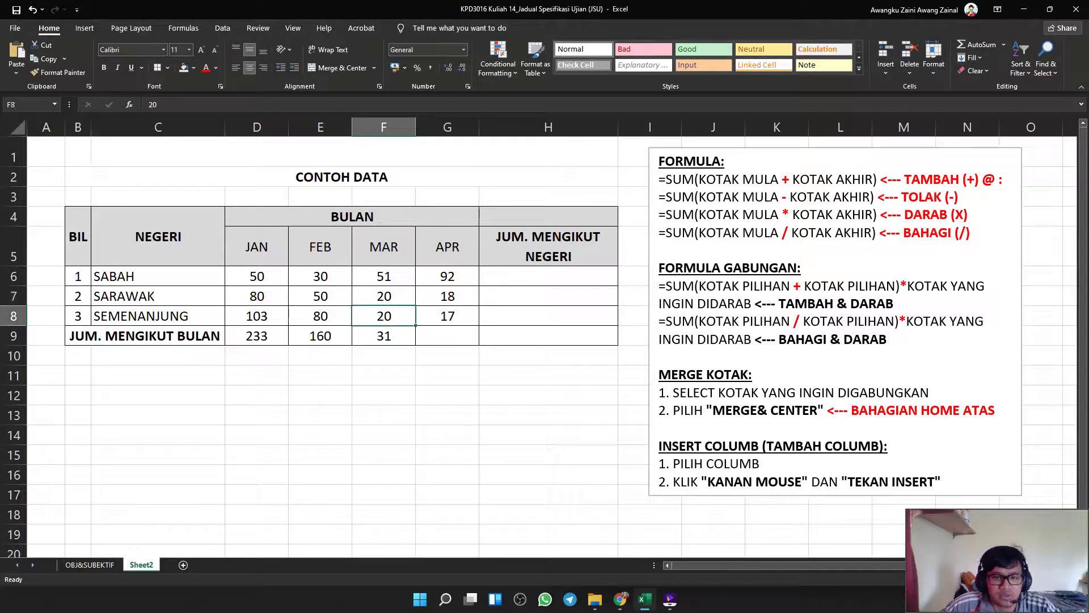
# Change SARAWAK's MAR value in F7 to 8 to test the recalculation.
pyautogui.click(384, 296)
pyautogui.doubleClick(384, 296)
pyautogui.press('BackSpace')
pyautogui.press('BackSpace')
pyautogui.write('8')
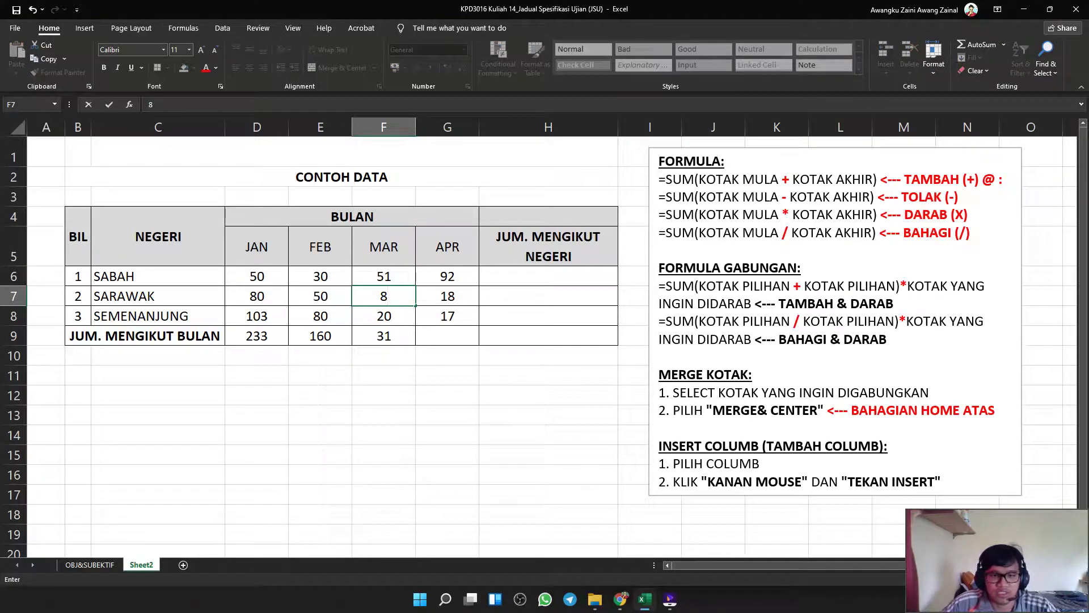
pyautogui.click(549, 396)
pyautogui.click(384, 296)
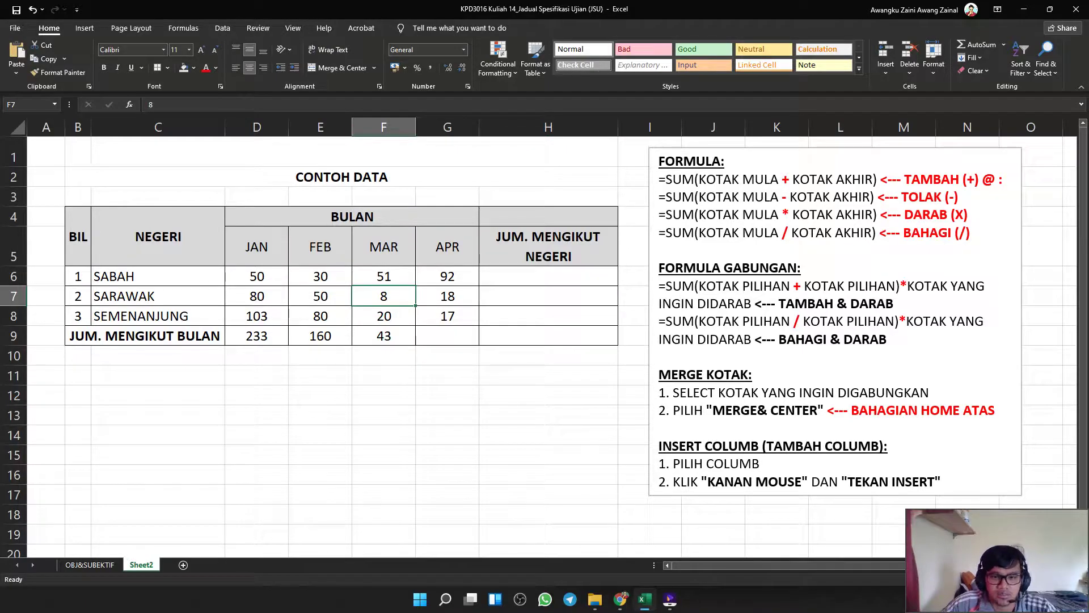
# Replace the plus sign in the MAR total's formula with a minus, making it =SUM(F6-F7-F20).
pyautogui.click(384, 336)
pyautogui.click(199, 105)
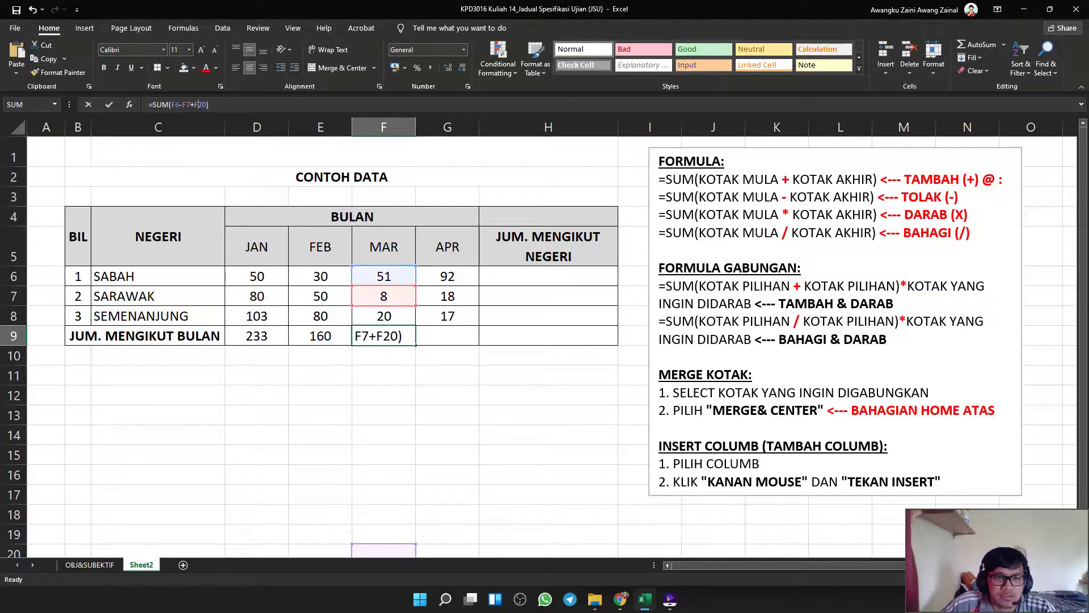
pyautogui.press('Left')
pyautogui.press('BackSpace')
pyautogui.write('-')
pyautogui.press('Return')
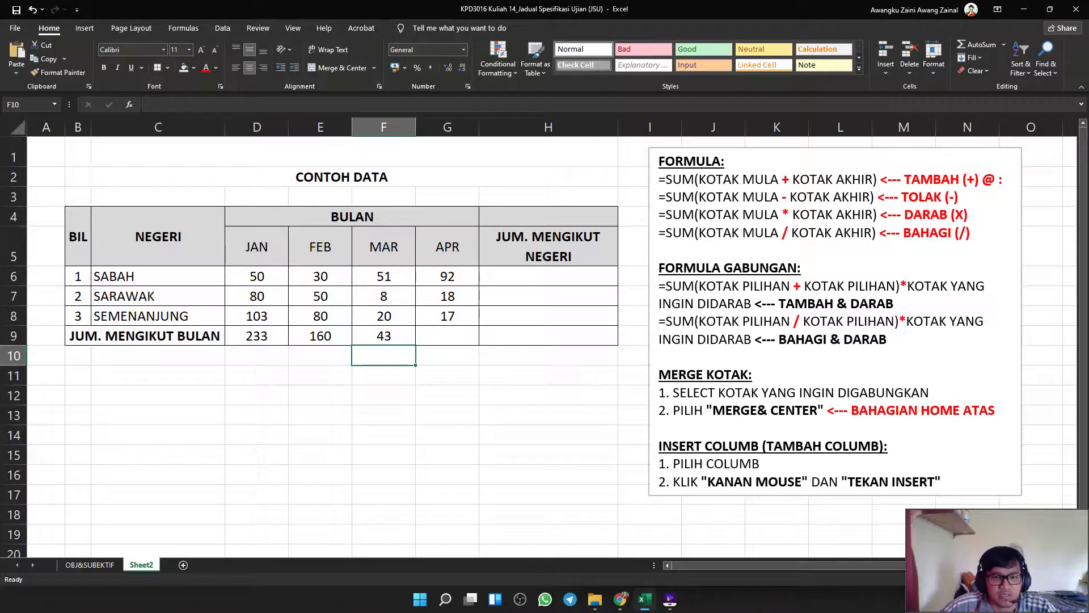
# Test the MAR total with 100 as SARAWAK's MAR value, set the value back to 20, and recheck the total's formula.
pyautogui.click(384, 297)
pyautogui.write('100')
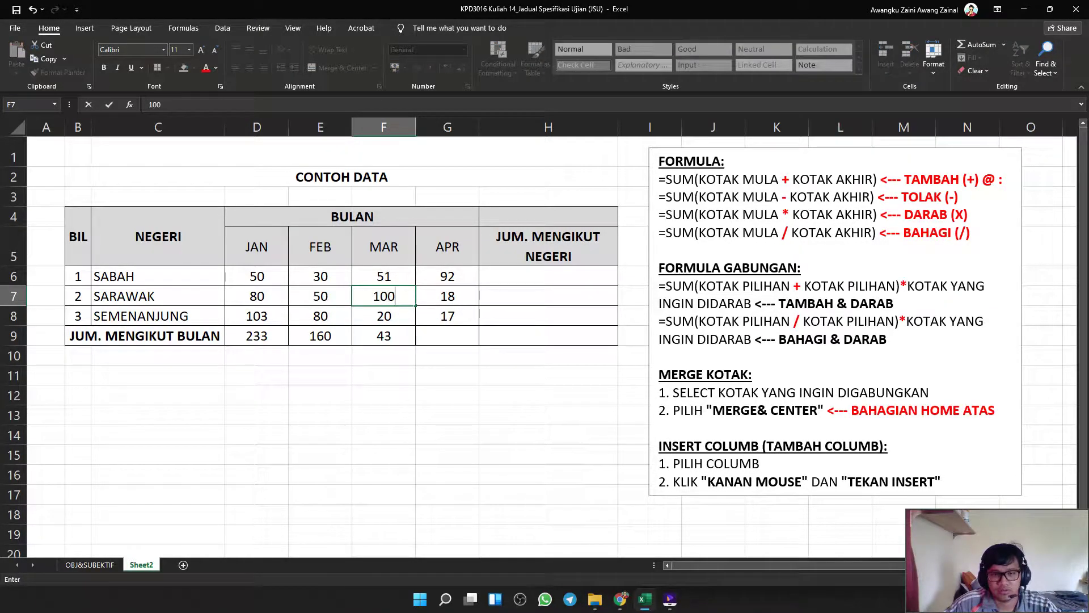
pyautogui.press('Return')
pyautogui.click(385, 335)
pyautogui.click(384, 296)
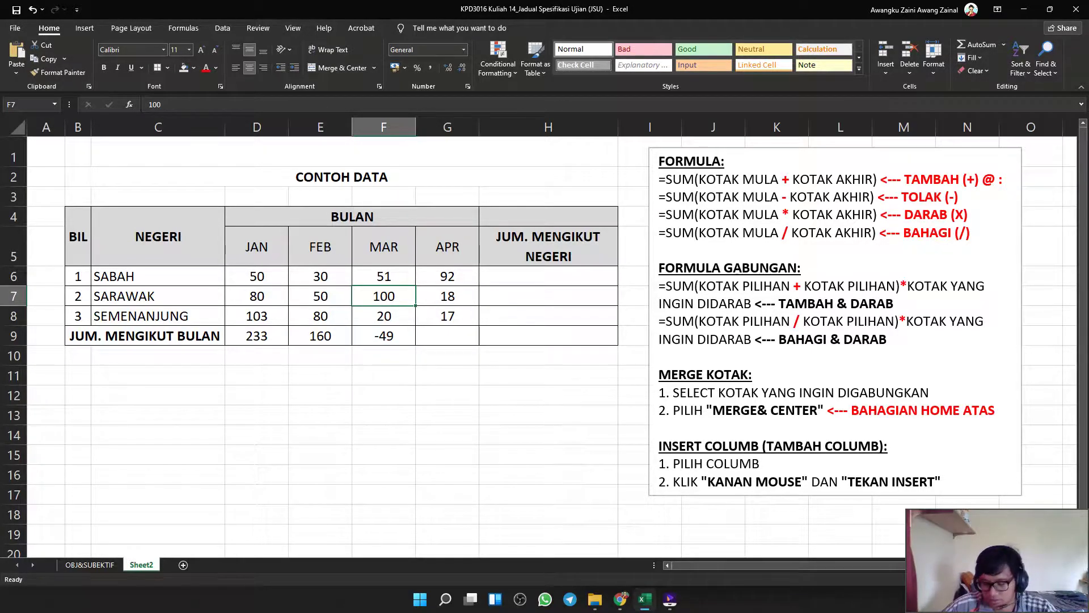
pyautogui.write('20')
pyautogui.click(447, 415)
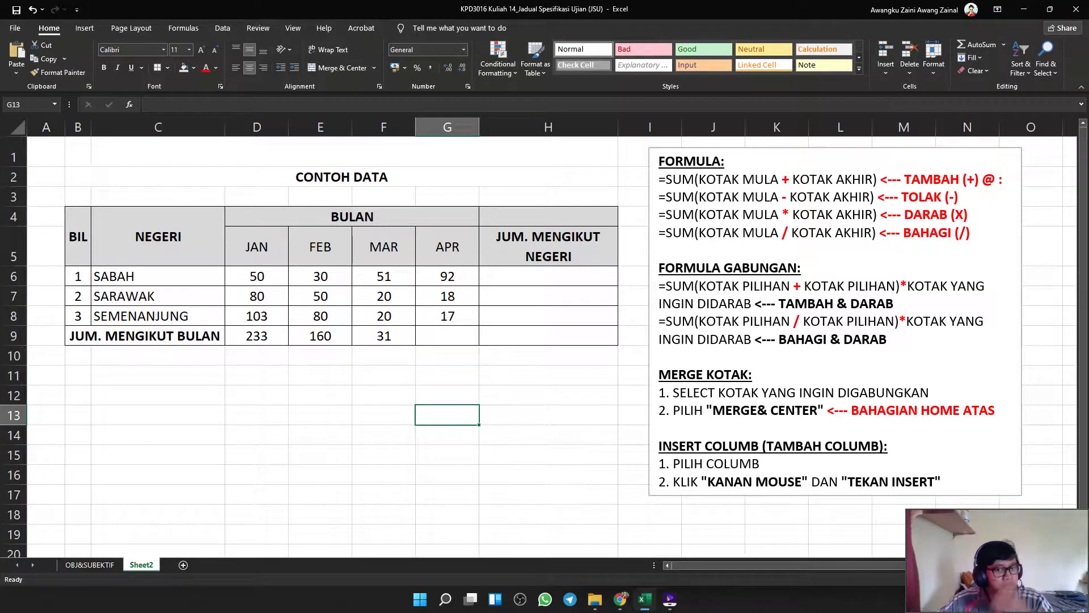
pyautogui.click(384, 316)
pyautogui.click(384, 336)
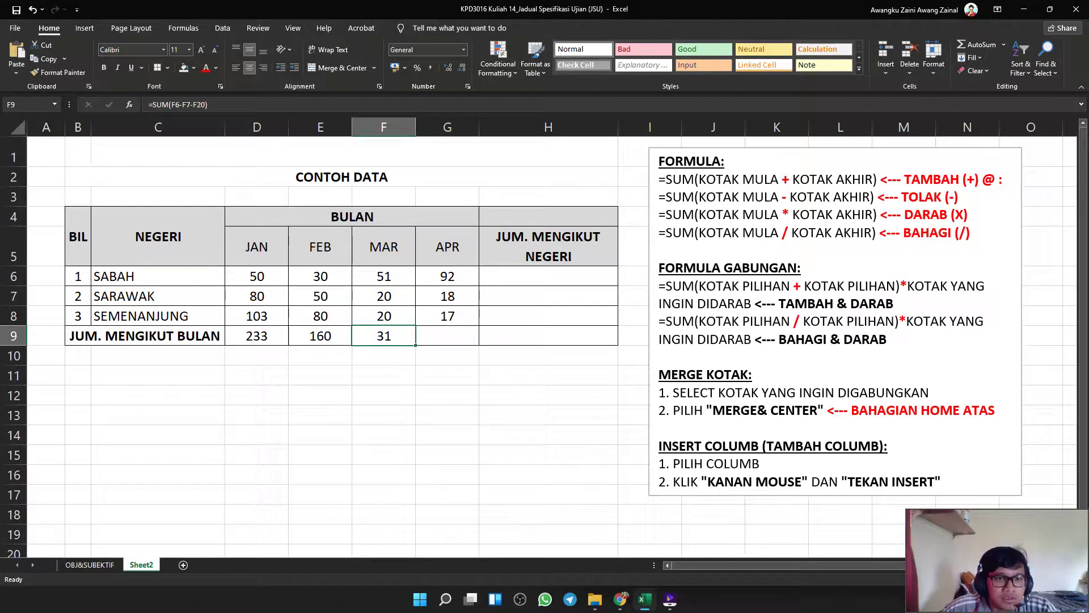
pyautogui.click(549, 296)
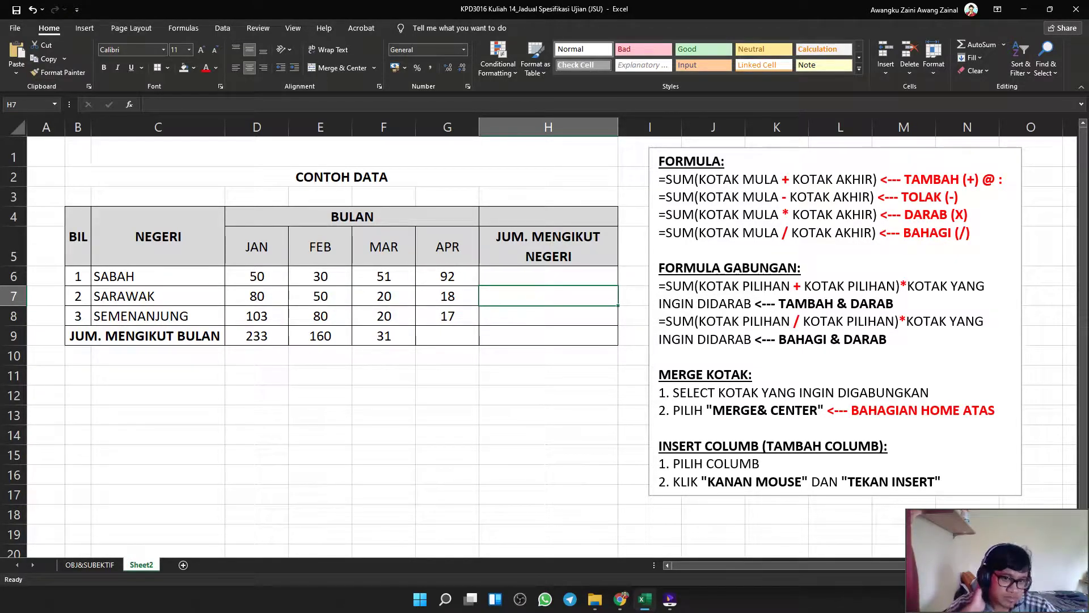
pyautogui.click(447, 336)
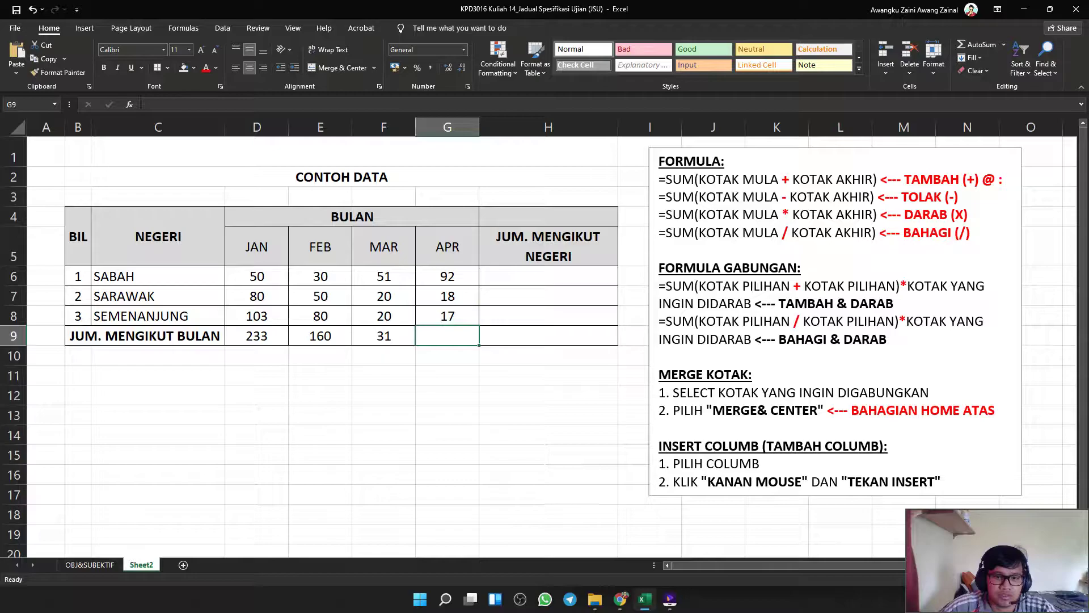
pyautogui.write('=')
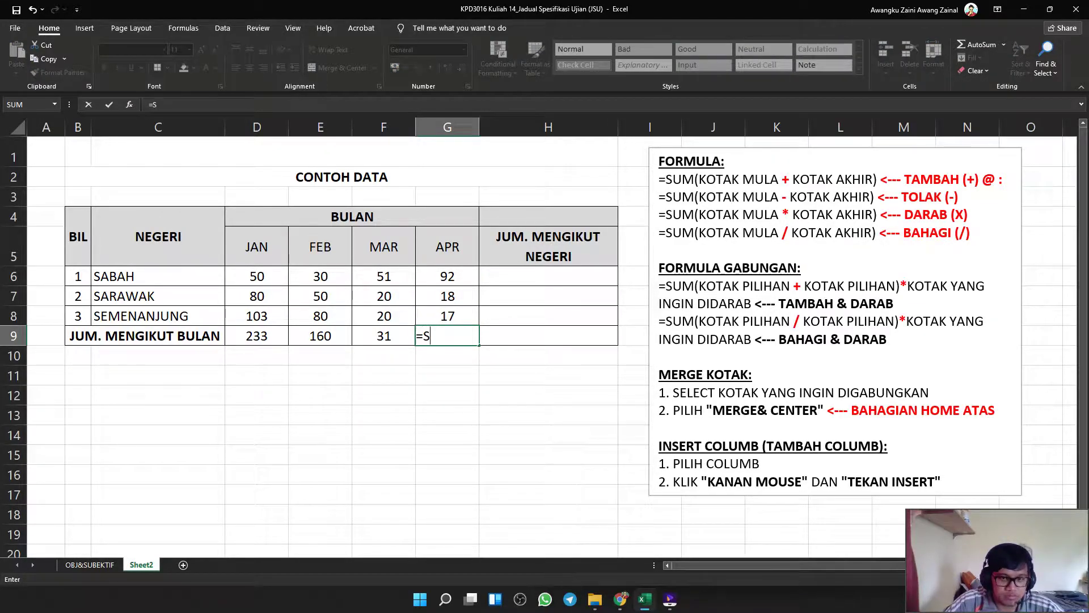
pyautogui.write('SUM(')
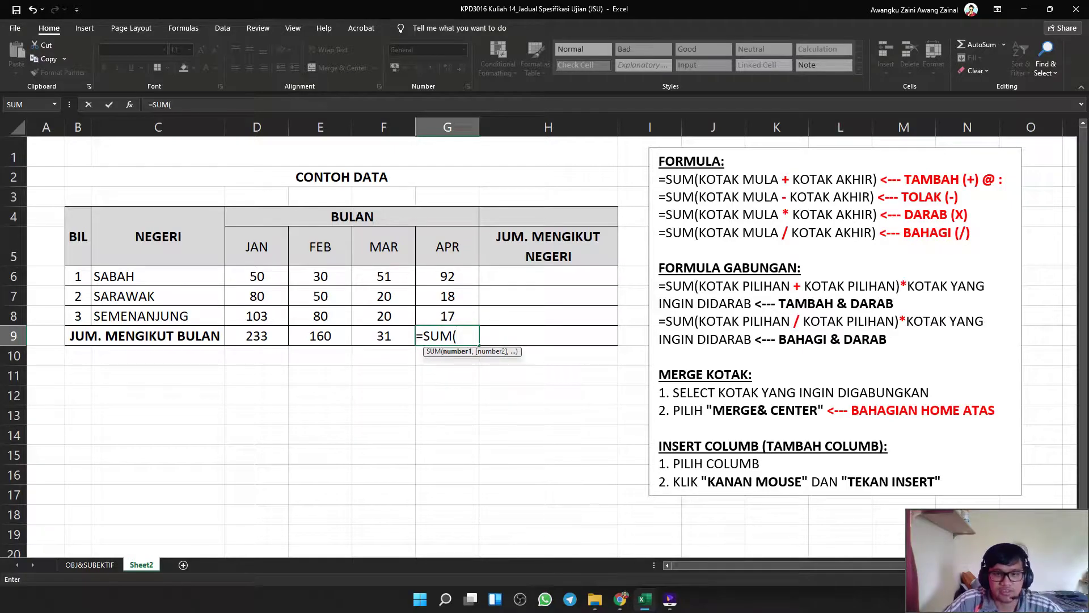
pyautogui.press('BackSpace')
pyautogui.press('BackSpace')
pyautogui.press('BackSpace')
pyautogui.press('BackSpace')
pyautogui.press('BackSpace')
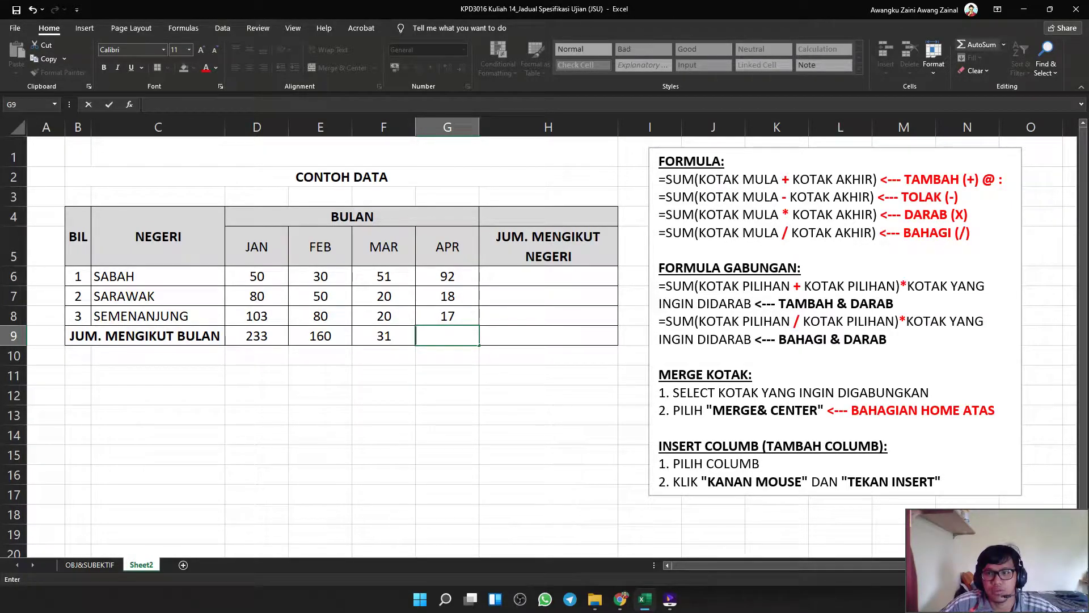
# Calculate the APR total in G9 with the range formula =SUM(G6:G8).
pyautogui.click(1003, 44)
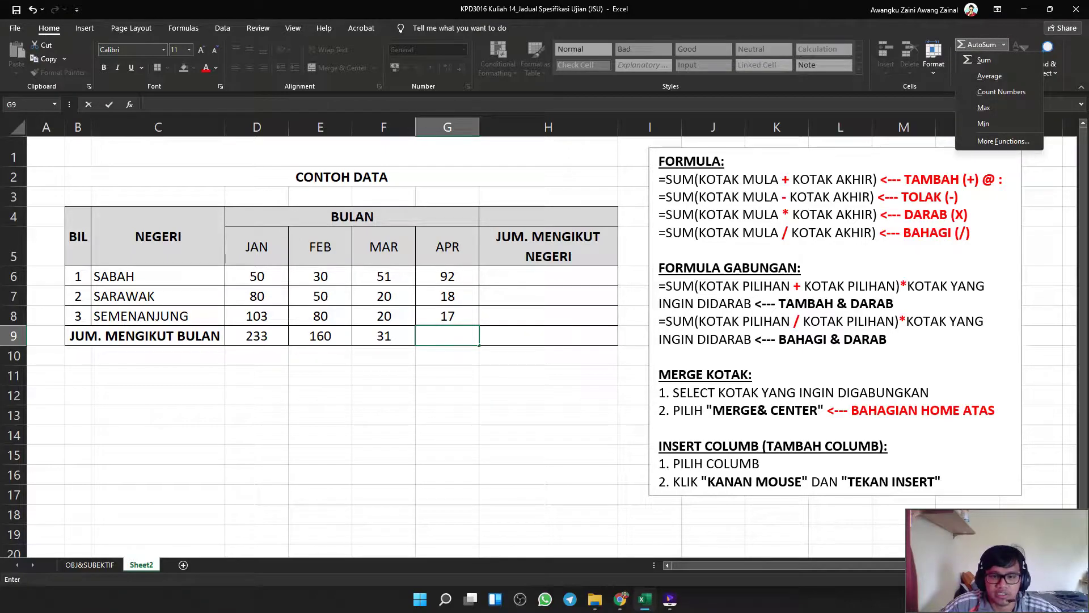
pyautogui.press('Escape')
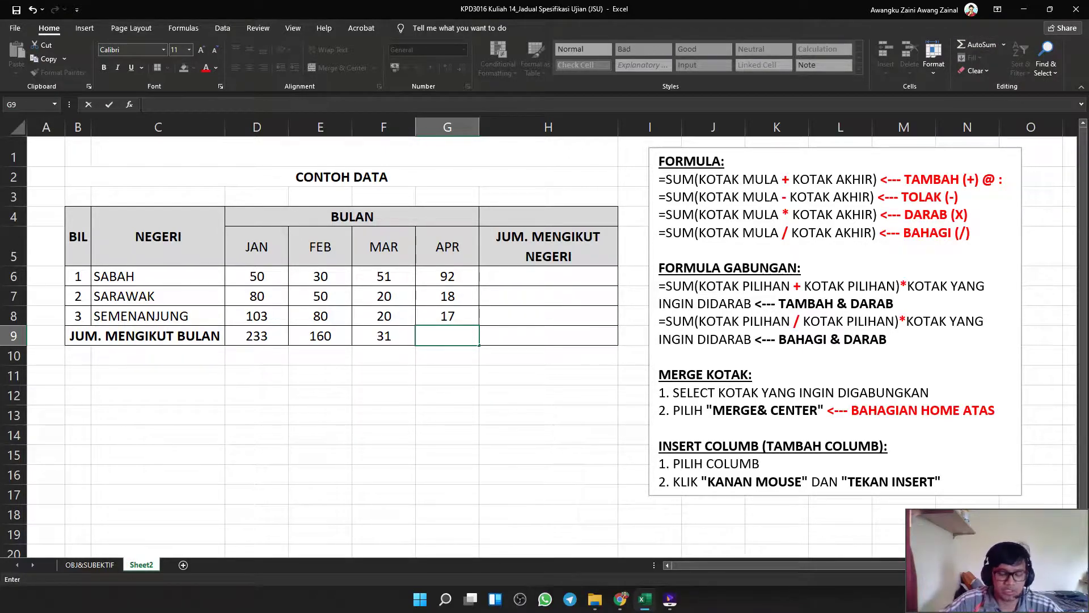
pyautogui.write('=')
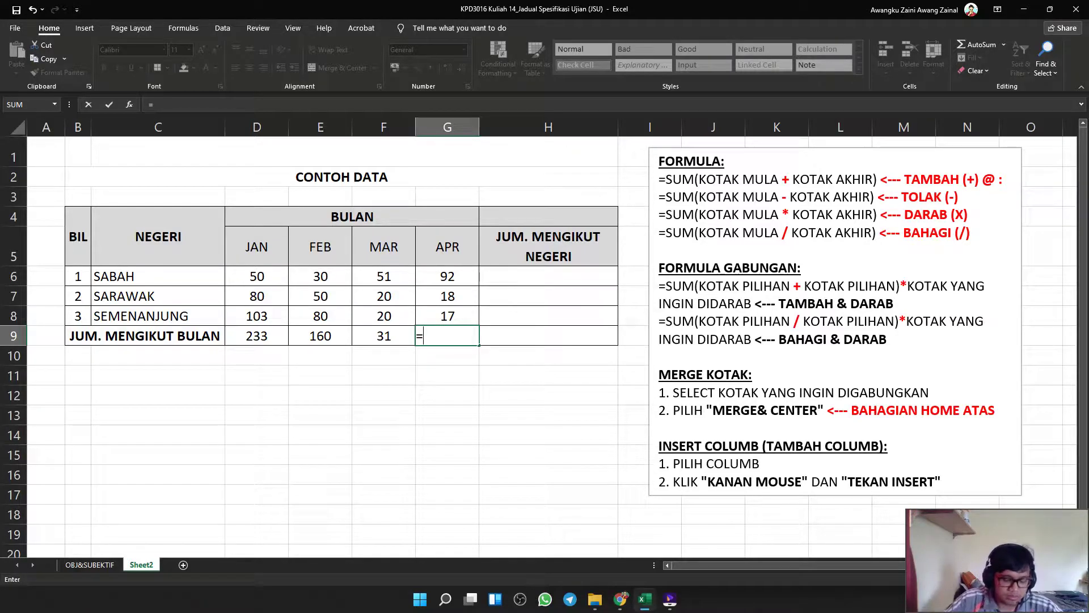
pyautogui.write('SUM')
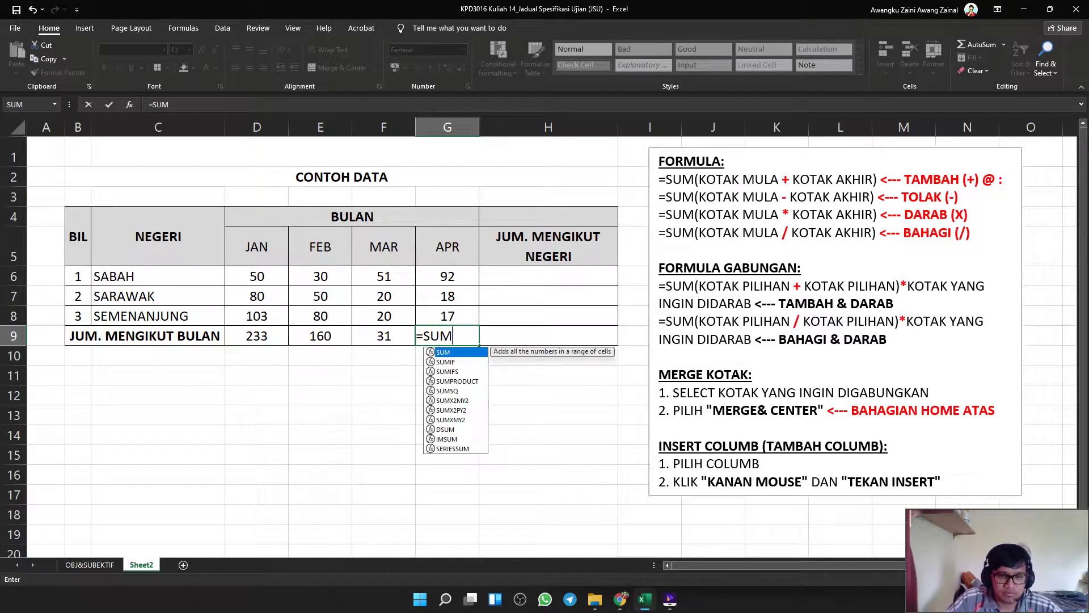
pyautogui.write('(')
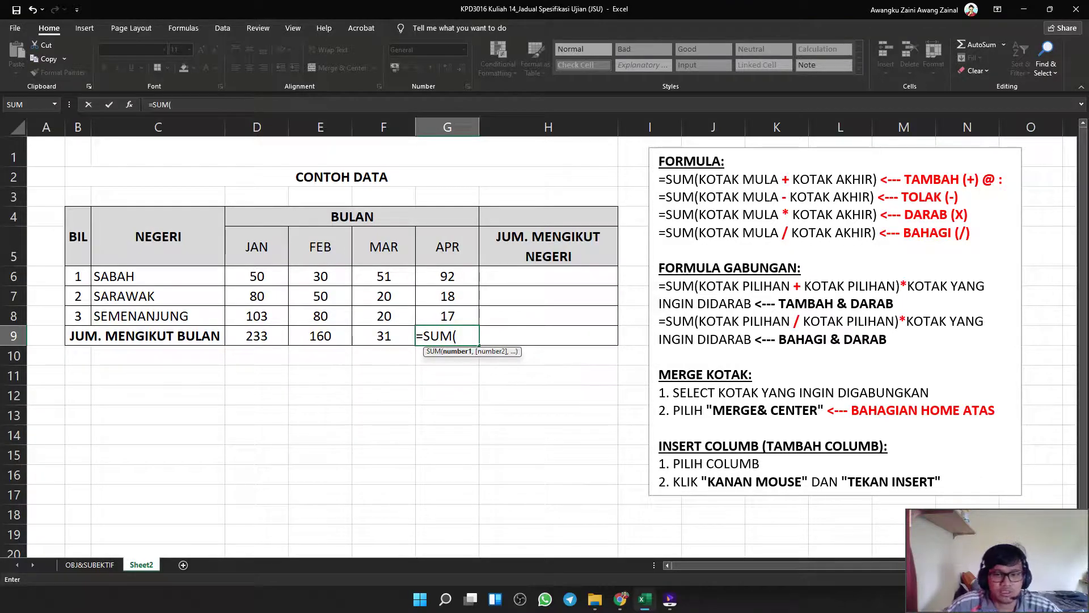
pyautogui.moveTo(447, 276); pyautogui.dragTo(448, 316)
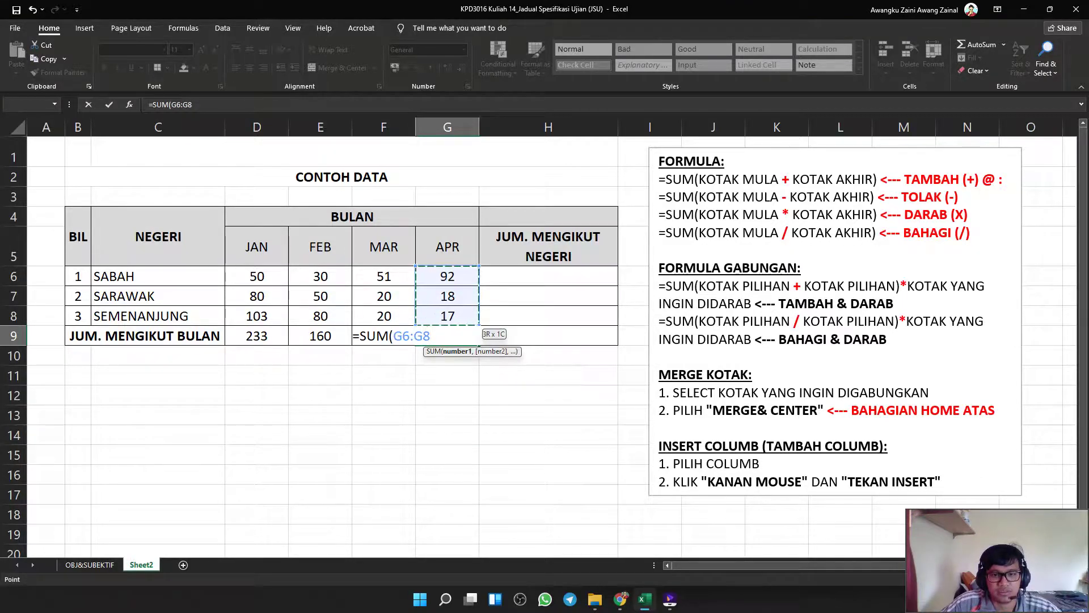
pyautogui.write(')')
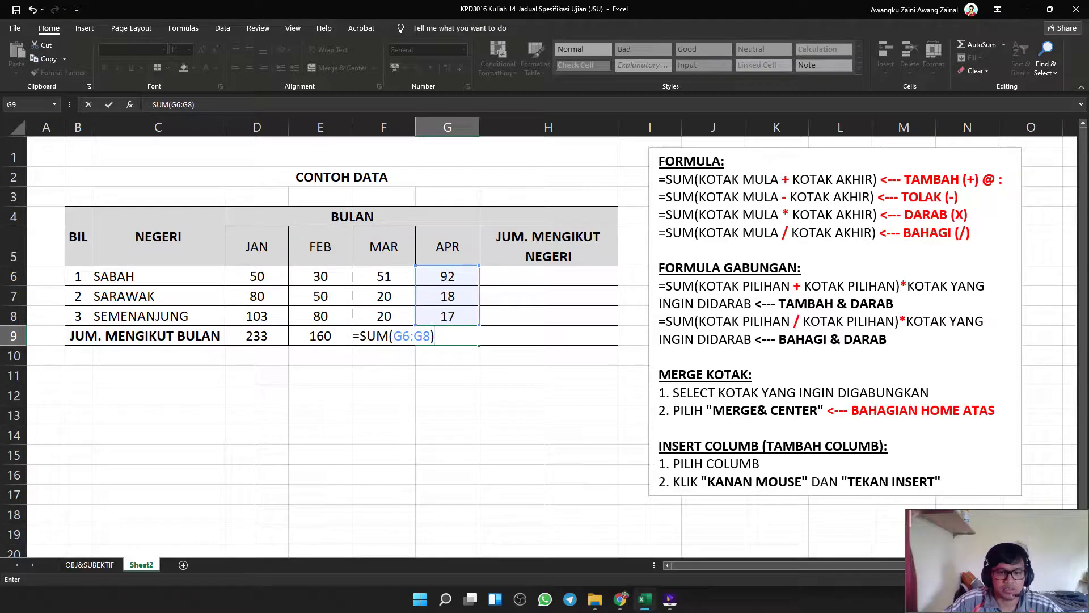
pyautogui.press('Return')
pyautogui.click(447, 336)
pyautogui.click(448, 276)
# Replace the subtraction in the MAR total's formula in F9 with the range sum =SUM(F6:F8).
pyautogui.click(384, 336)
pyautogui.click(227, 104)
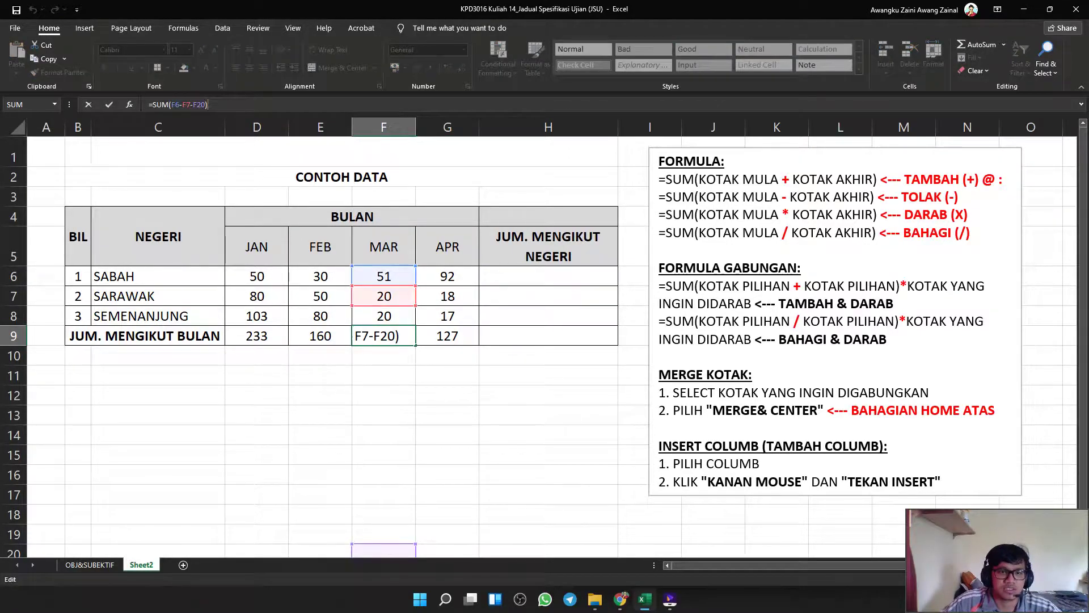
pyautogui.press('BackSpace')
pyautogui.press('BackSpace')
pyautogui.press('BackSpace')
pyautogui.press('BackSpace')
pyautogui.press('BackSpace')
pyautogui.press('BackSpace')
pyautogui.press('BackSpace')
pyautogui.press('BackSpace')
pyautogui.press('BackSpace')
pyautogui.press('BackSpace')
pyautogui.press('BackSpace')
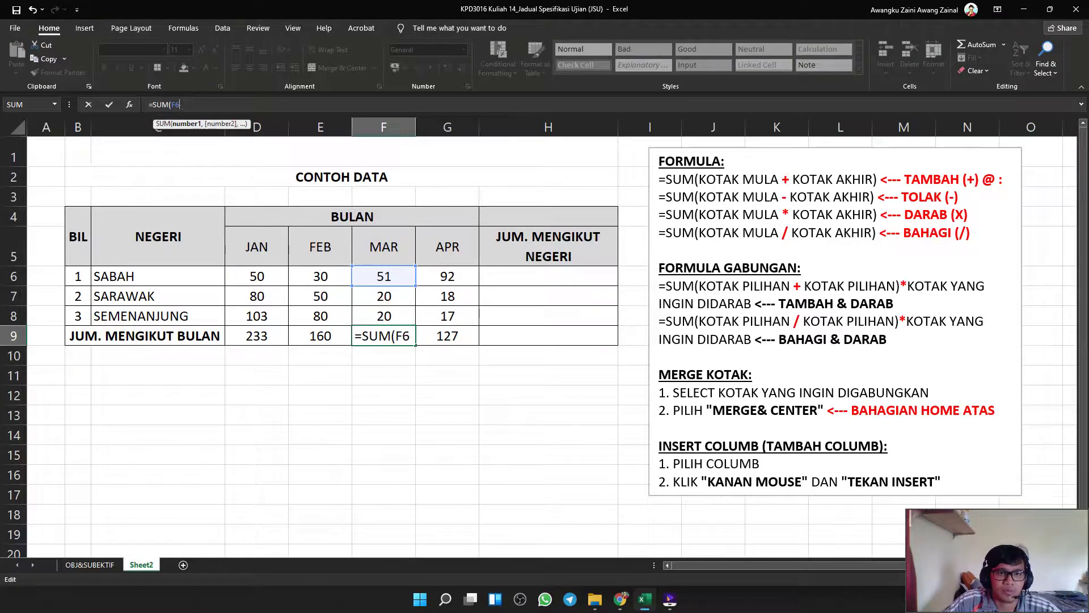
pyautogui.write('(')
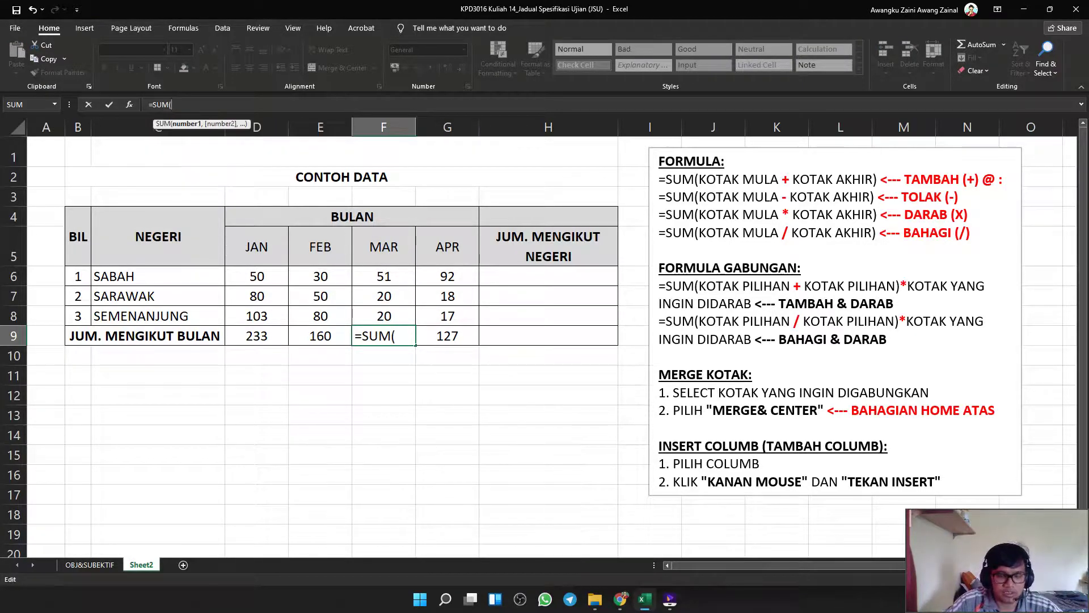
pyautogui.moveTo(384, 276); pyautogui.dragTo(384, 317)
pyautogui.write(')')
pyautogui.press('Return')
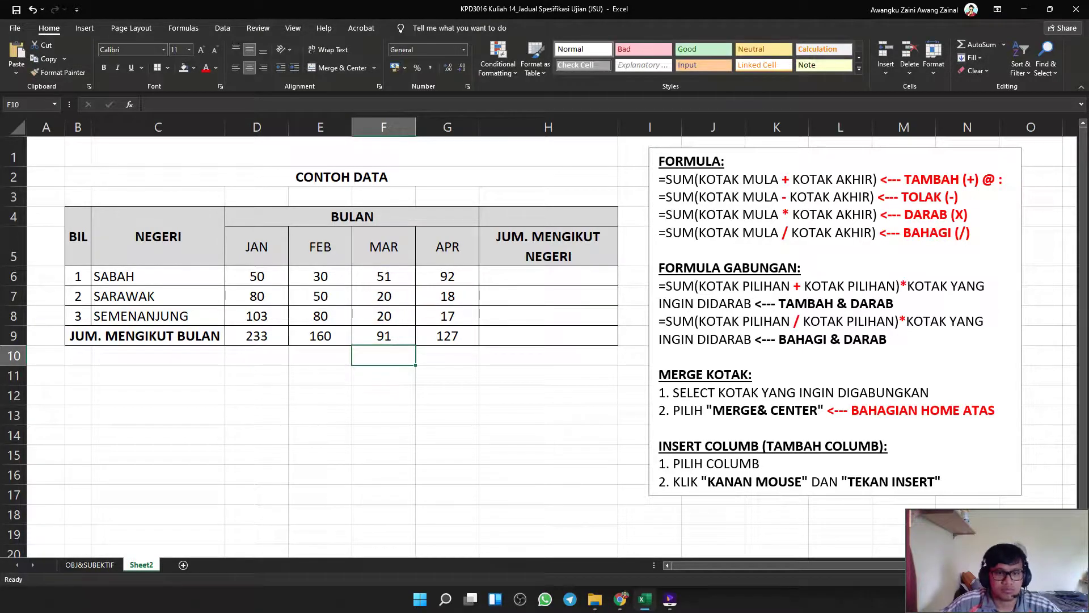
# Inspect the formulas behind the FEB total in E9 and the JAN total in D9.
pyautogui.click(321, 336)
pyautogui.doubleClick(321, 336)
pyautogui.click(321, 416)
pyautogui.click(257, 336)
pyautogui.doubleClick(257, 336)
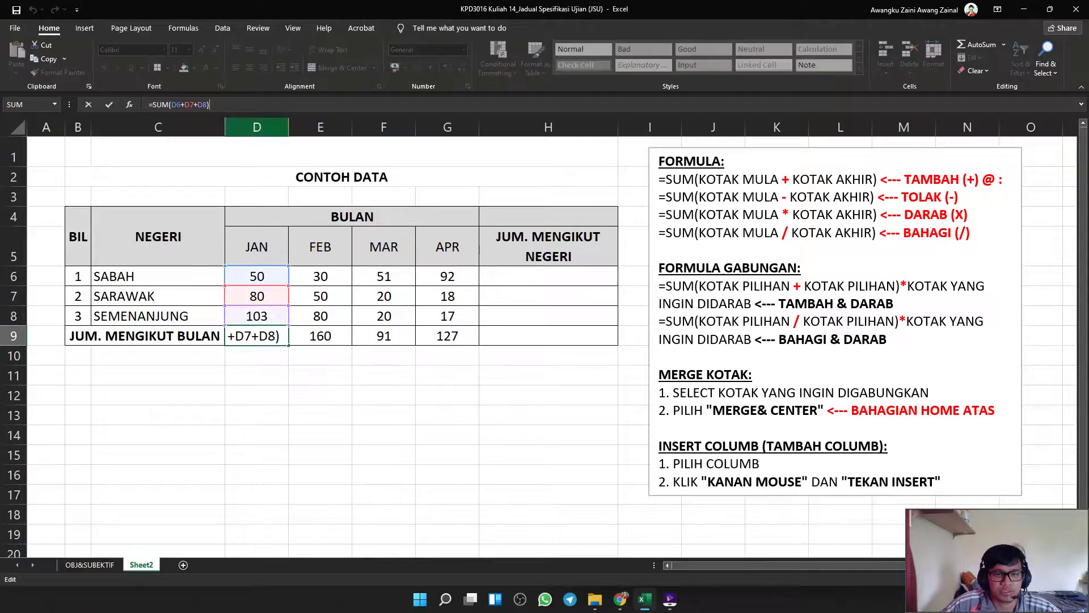
pyautogui.click(448, 474)
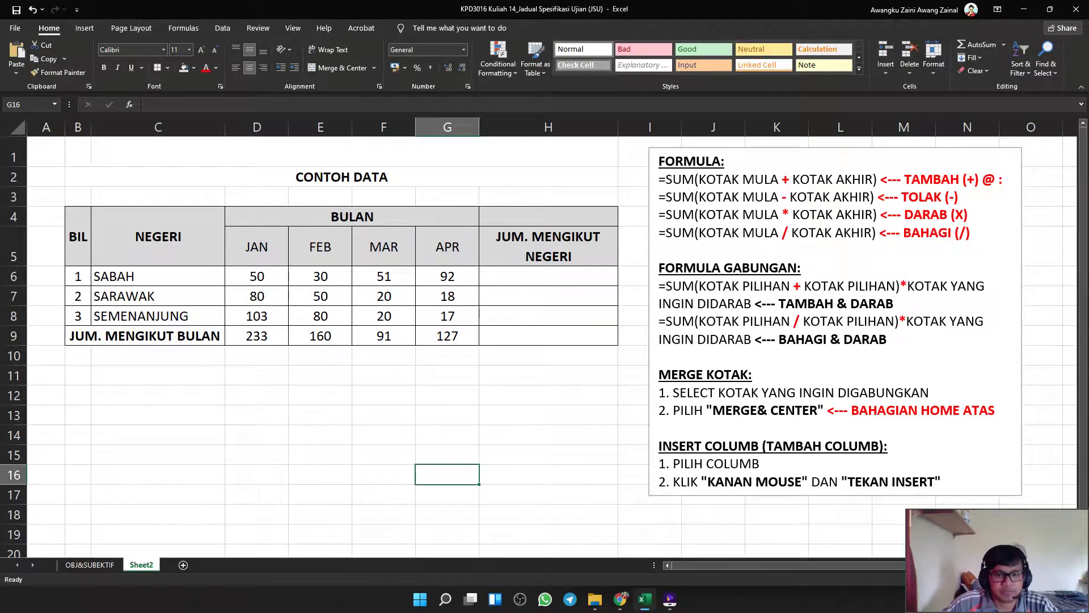
# Review the JUM. MENGIKUT BULAN totals from JAN to APR against their month headings and the three regions.
pyautogui.click(548, 336)
pyautogui.click(448, 336)
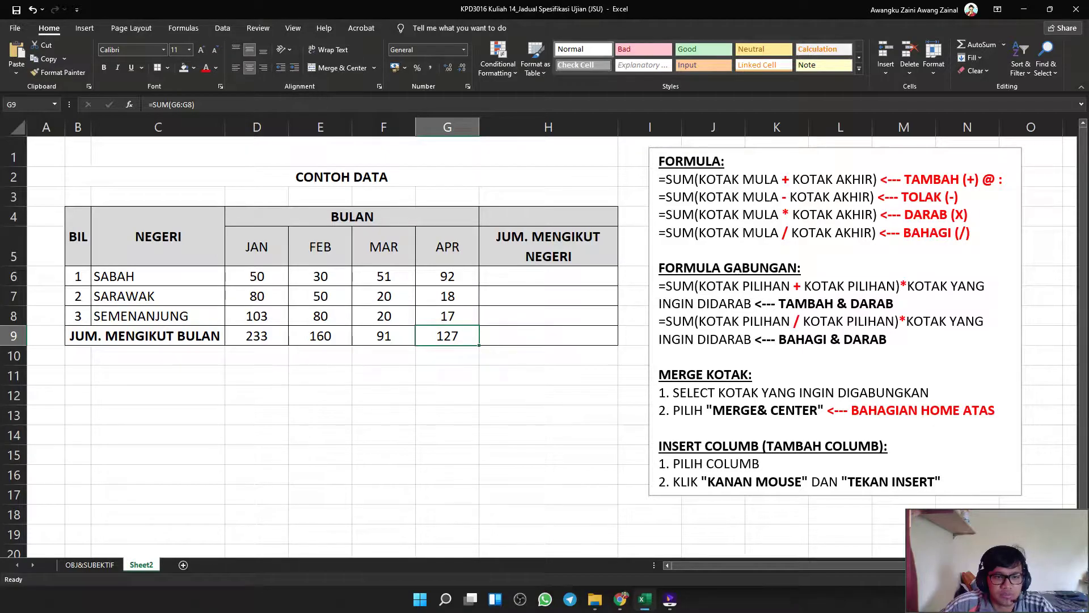
pyautogui.click(145, 336)
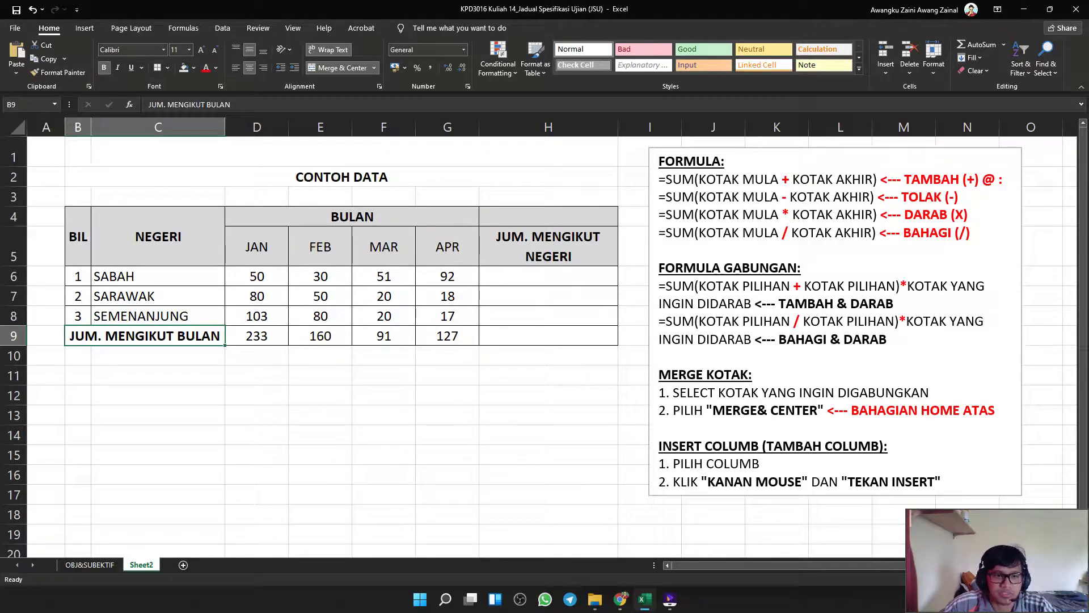
pyautogui.click(257, 247)
pyautogui.click(158, 276)
pyautogui.click(158, 296)
pyautogui.click(158, 317)
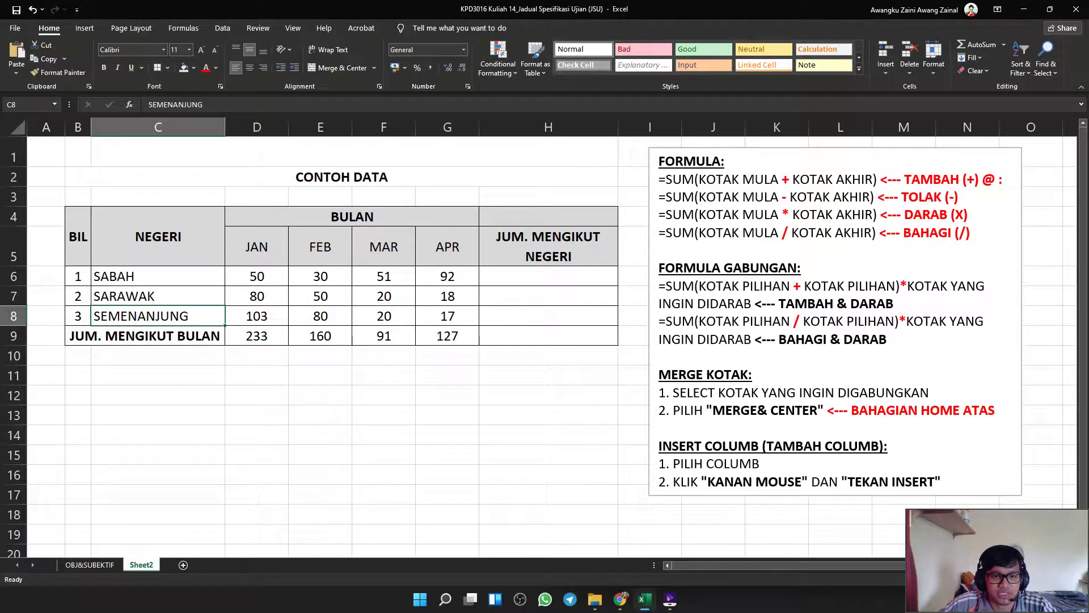
pyautogui.click(257, 336)
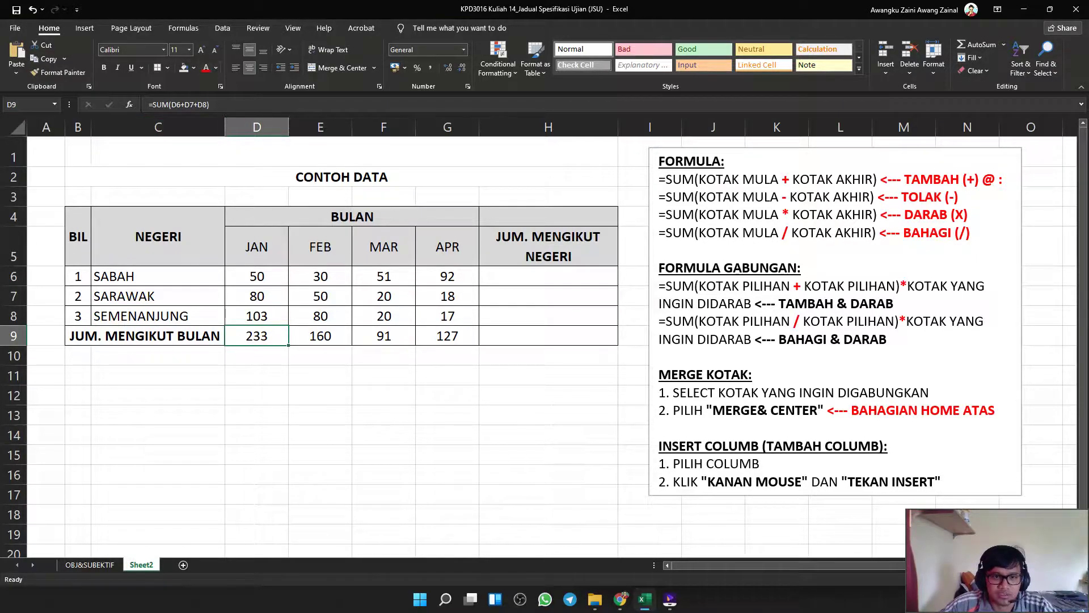
pyautogui.click(321, 247)
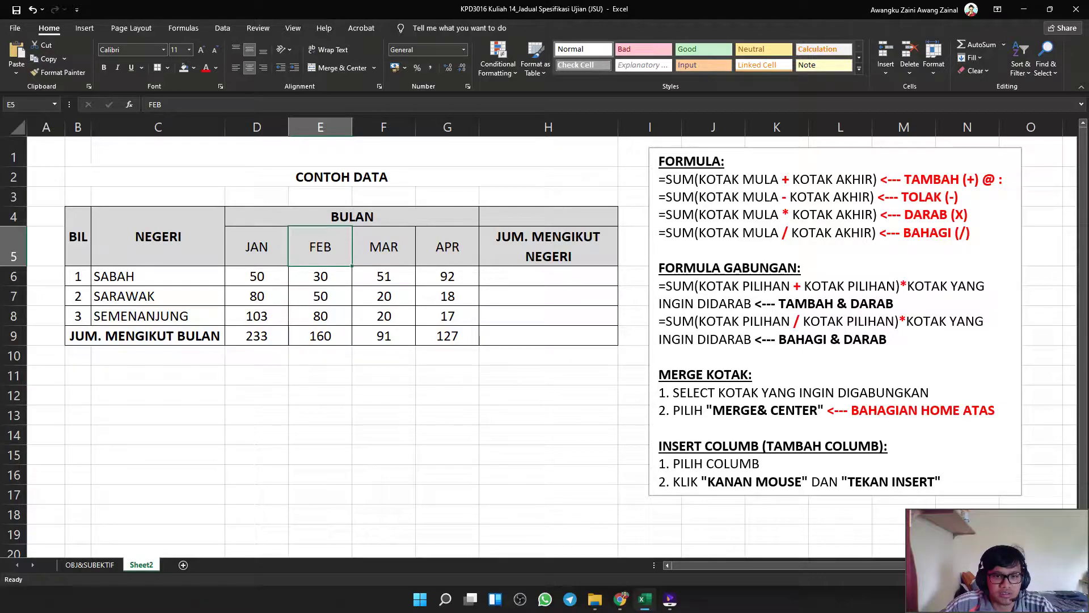
pyautogui.moveTo(158, 276); pyautogui.dragTo(157, 316)
pyautogui.click(321, 336)
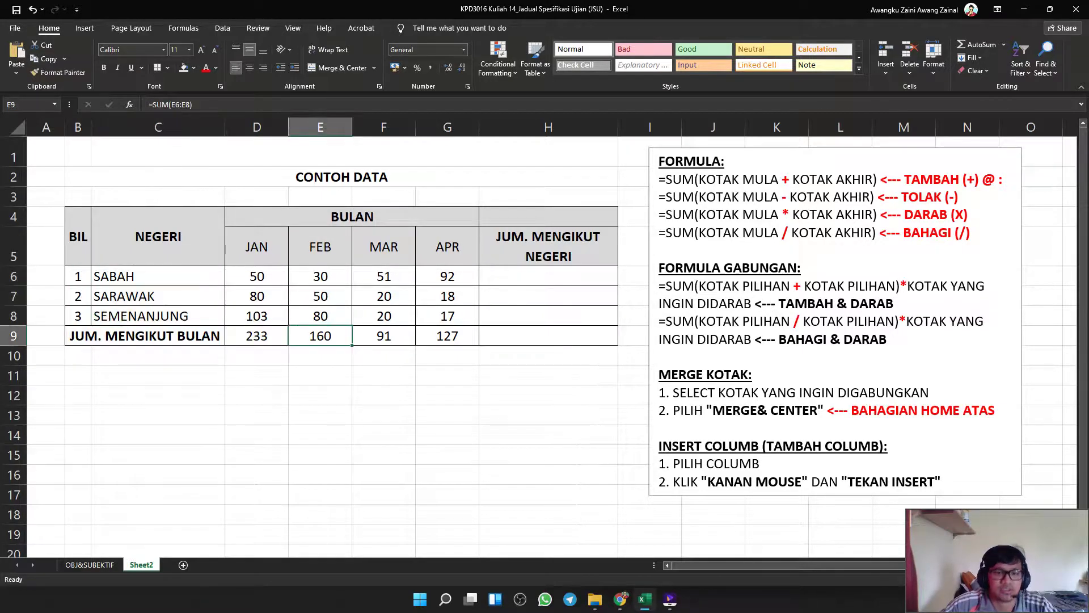
pyautogui.click(384, 336)
pyautogui.click(448, 336)
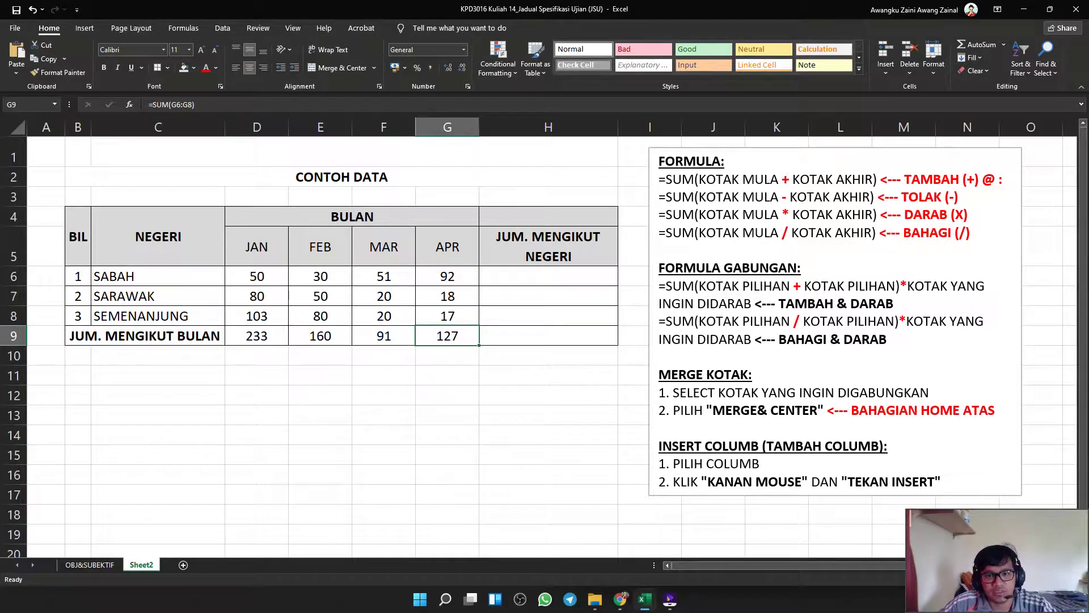
# Examine the JUM. MENGIKUT NEGERI column and SABAH's row, comparing totals down the month columns with totals across a region's row.
pyautogui.click(549, 247)
pyautogui.moveTo(157, 277); pyautogui.dragTo(471, 276)
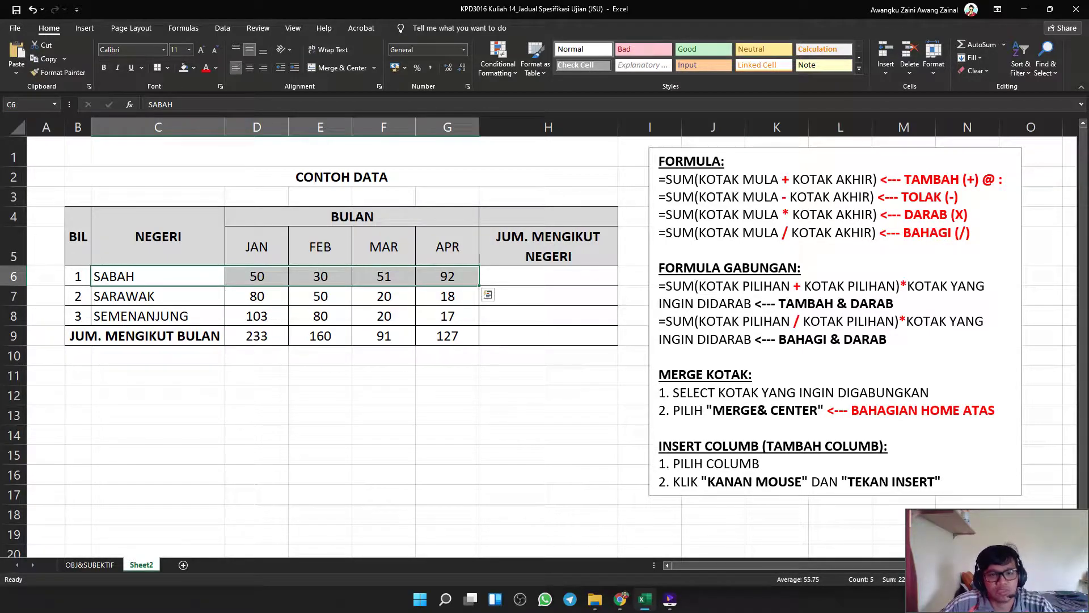
pyautogui.click(549, 277)
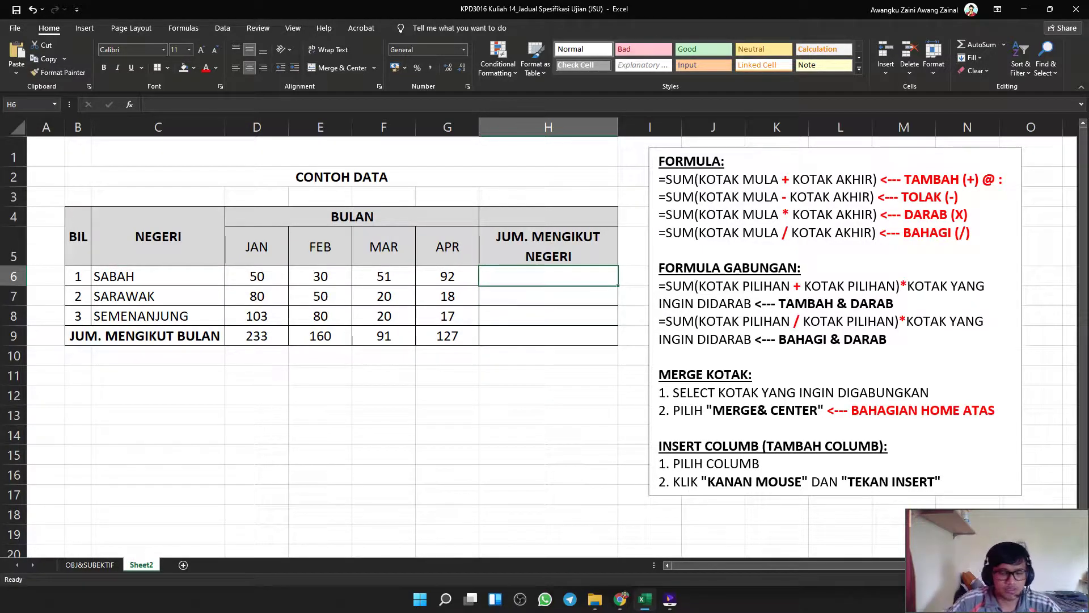
pyautogui.click(549, 127)
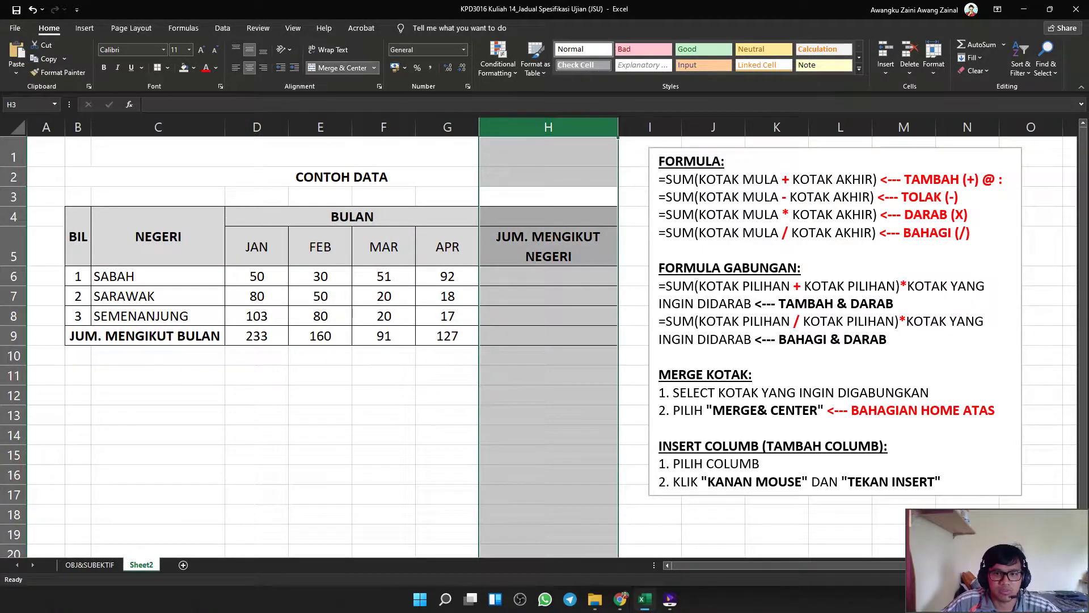
pyautogui.click(14, 336)
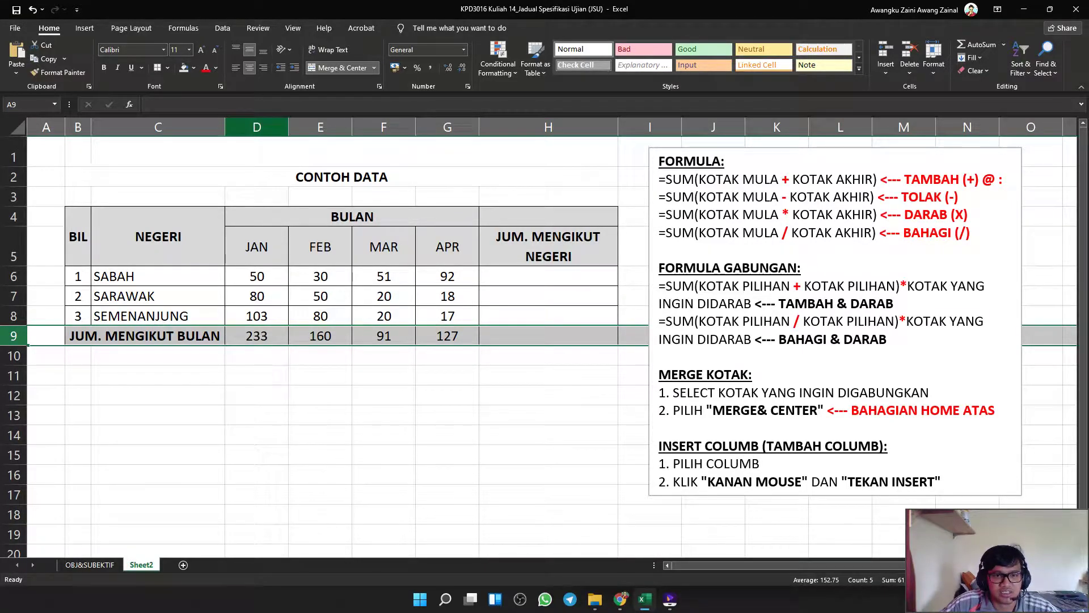
pyautogui.click(257, 127)
pyautogui.click(321, 127)
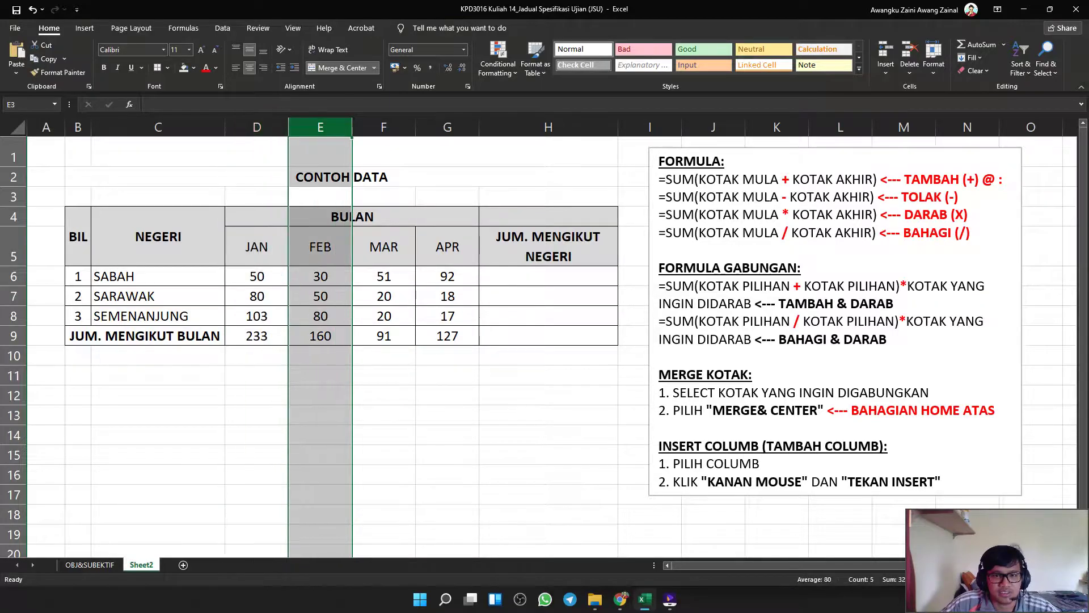
pyautogui.click(549, 277)
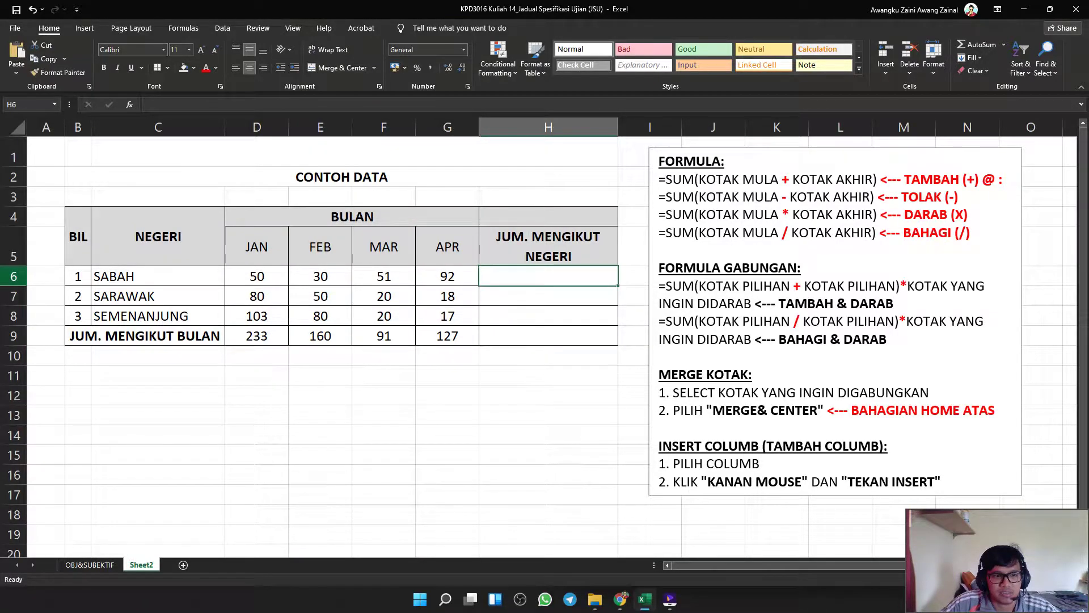
pyautogui.click(13, 276)
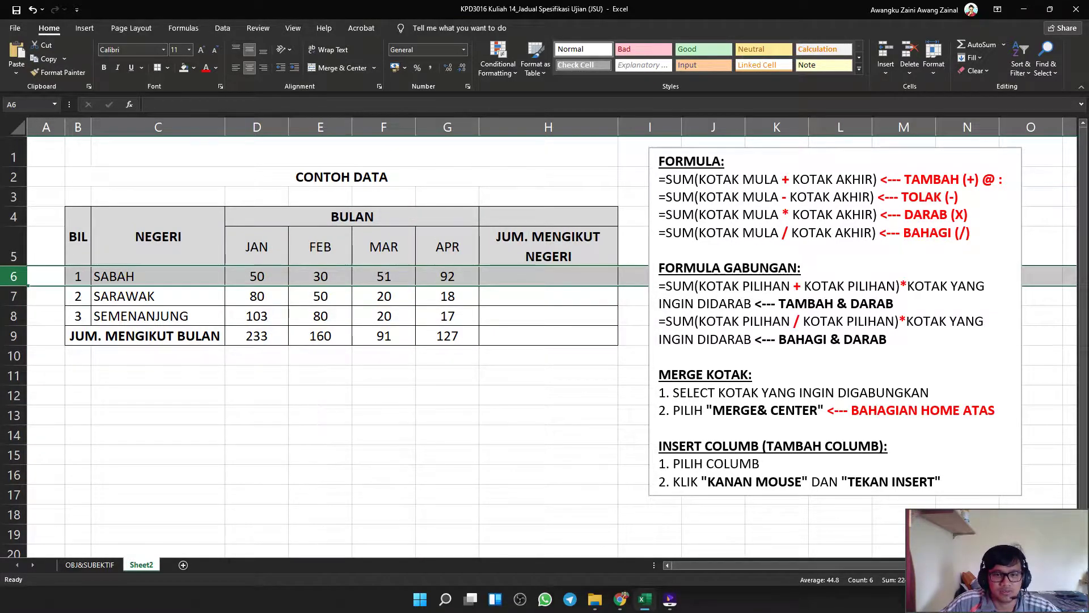
# Calculate SABAH's total across JAN to APR in H6 with the formula =SUM(D6:G6).
pyautogui.click(548, 277)
pyautogui.write('=SUM(')
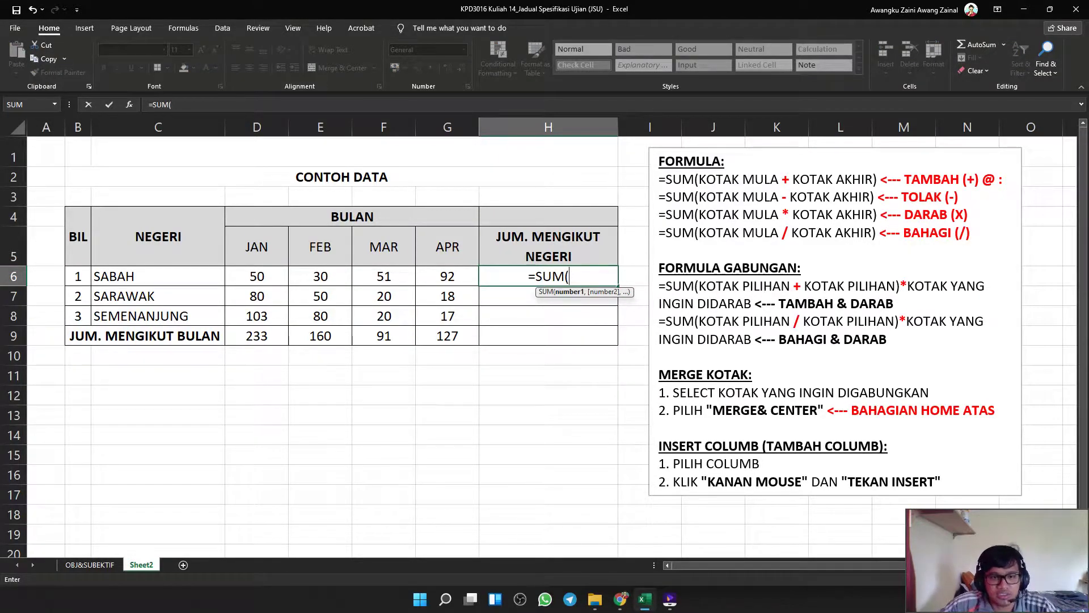
pyautogui.moveTo(257, 276); pyautogui.dragTo(447, 276)
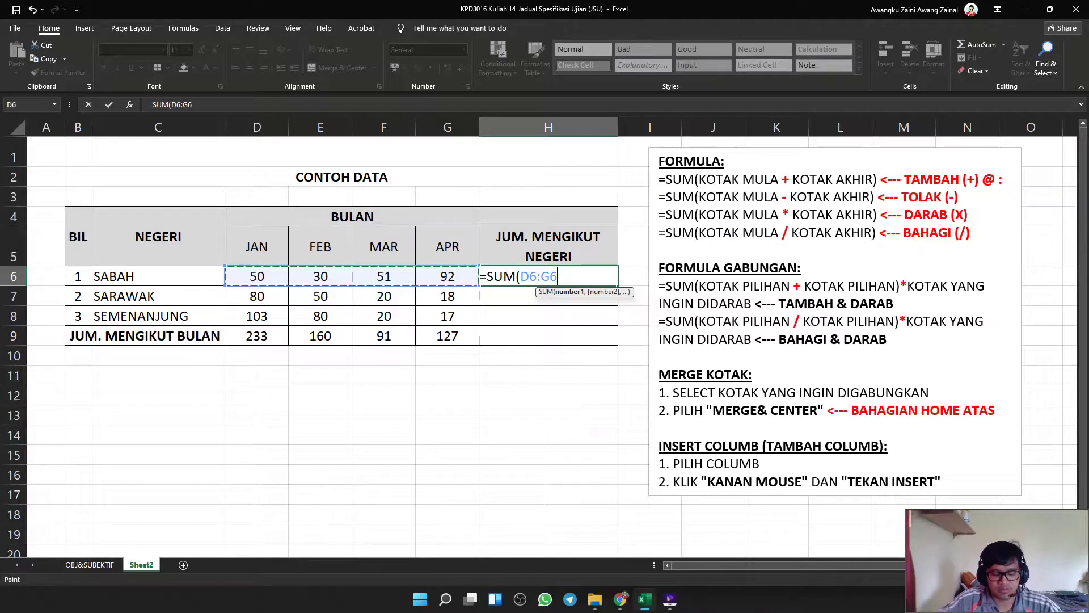
pyautogui.write(')')
pyautogui.press('Return')
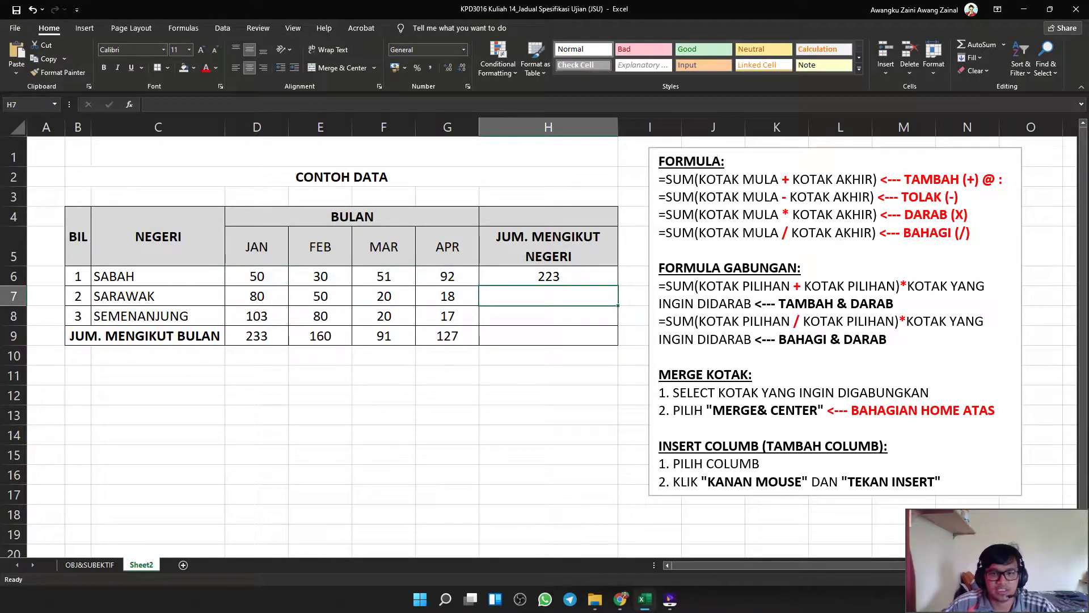
# Check the formula of SABAH's total in H6 and the SARAWAK total cell below it.
pyautogui.click(549, 276)
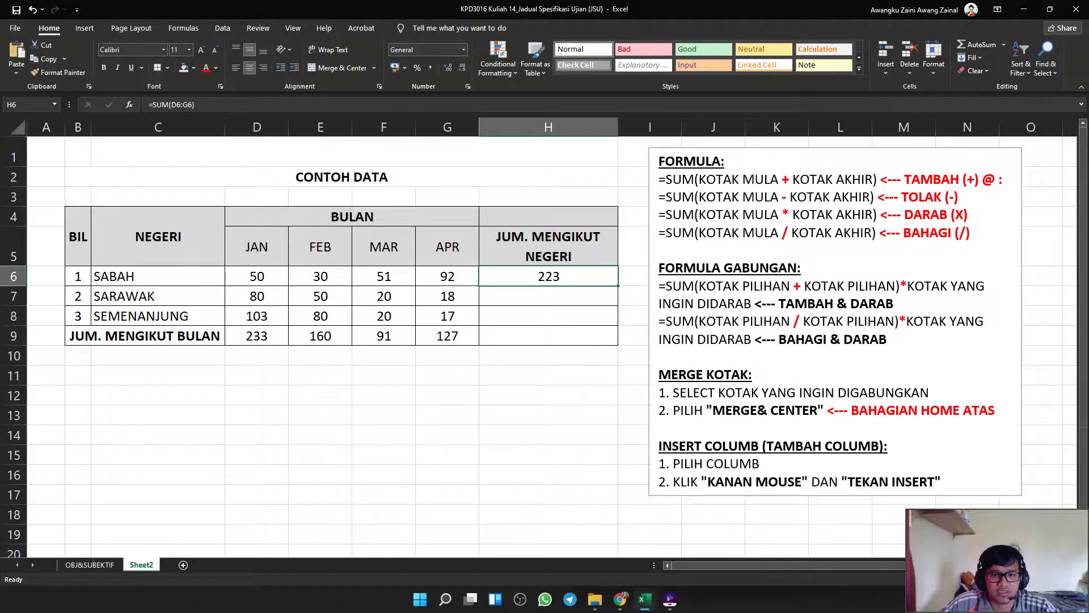
pyautogui.click(384, 276)
pyautogui.click(548, 297)
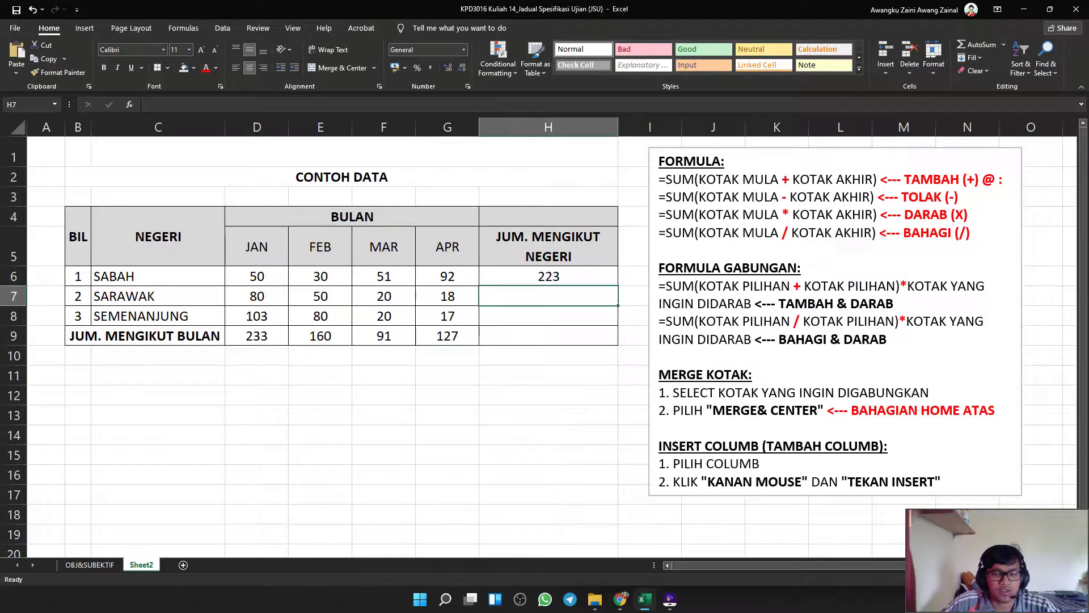
pyautogui.click(549, 277)
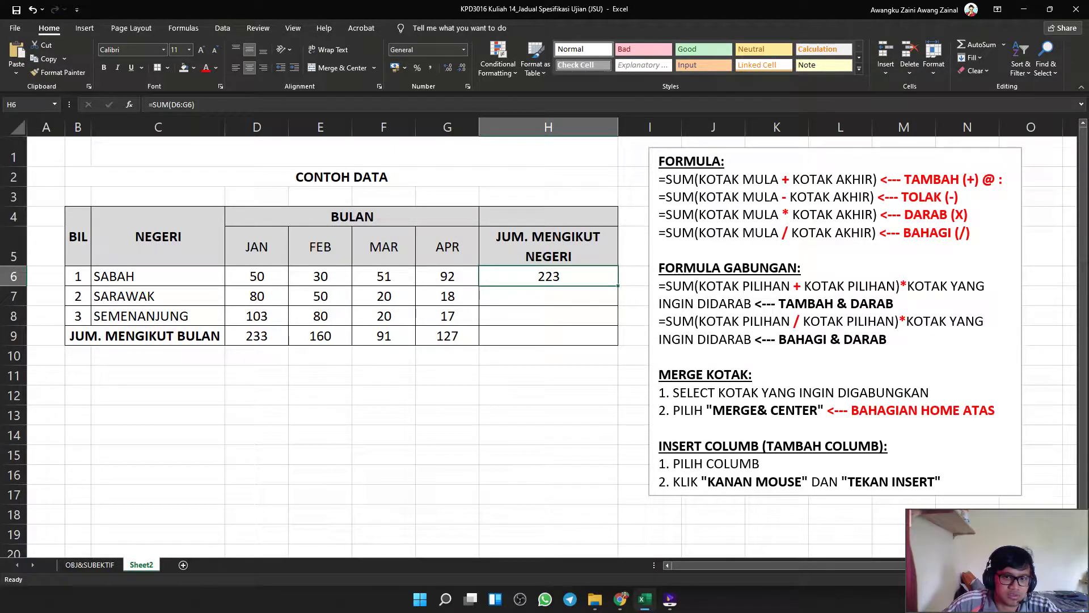
pyautogui.click(549, 296)
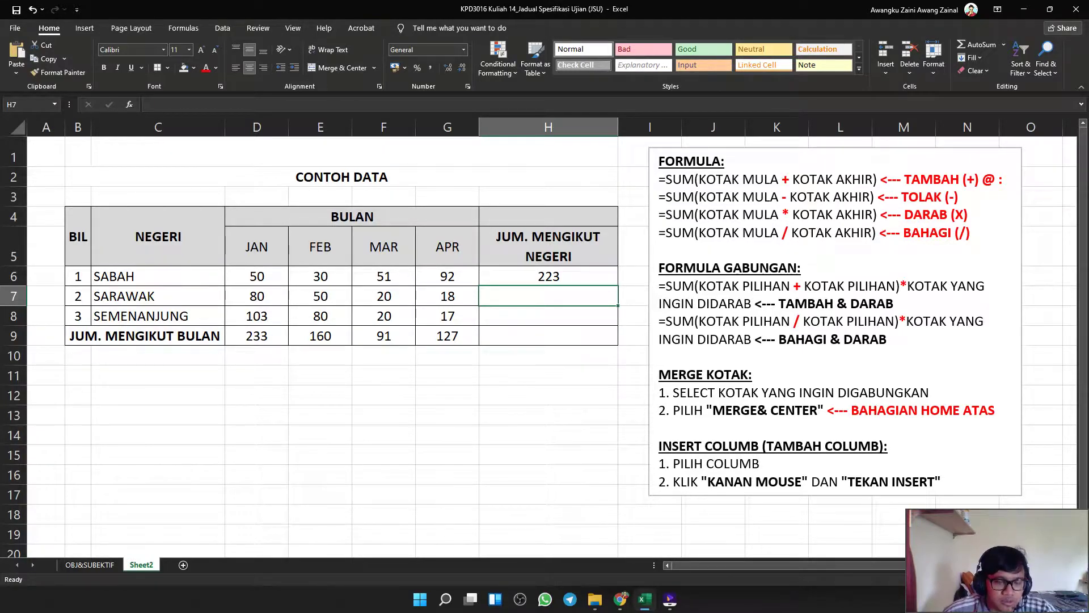
pyautogui.click(548, 277)
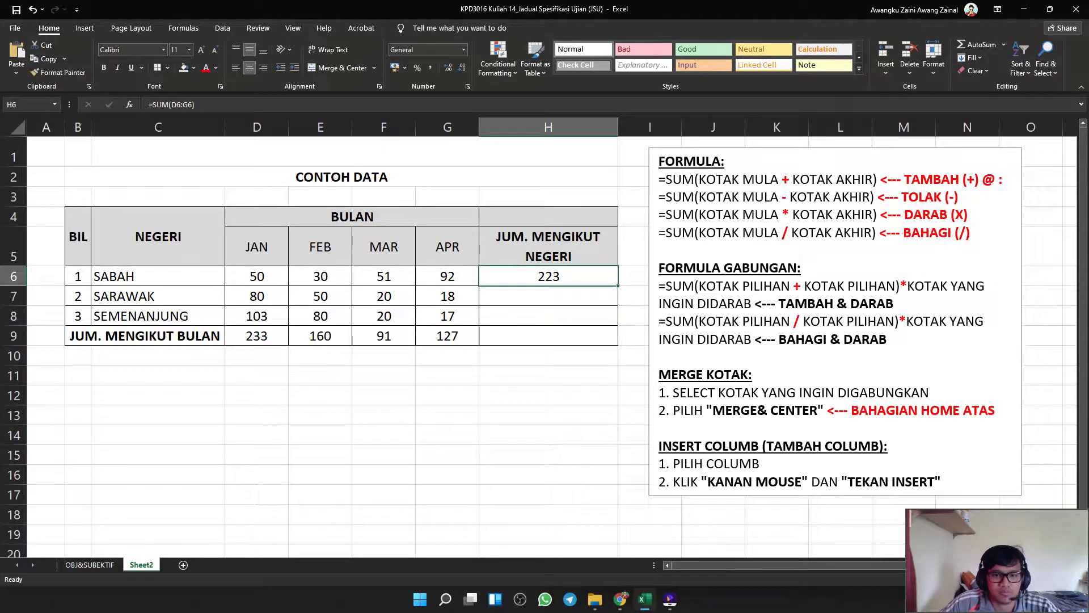
# Calculate SARAWAK's total across JAN to APR in H7 with the formula =SUM(D7:G7).
pyautogui.click(549, 296)
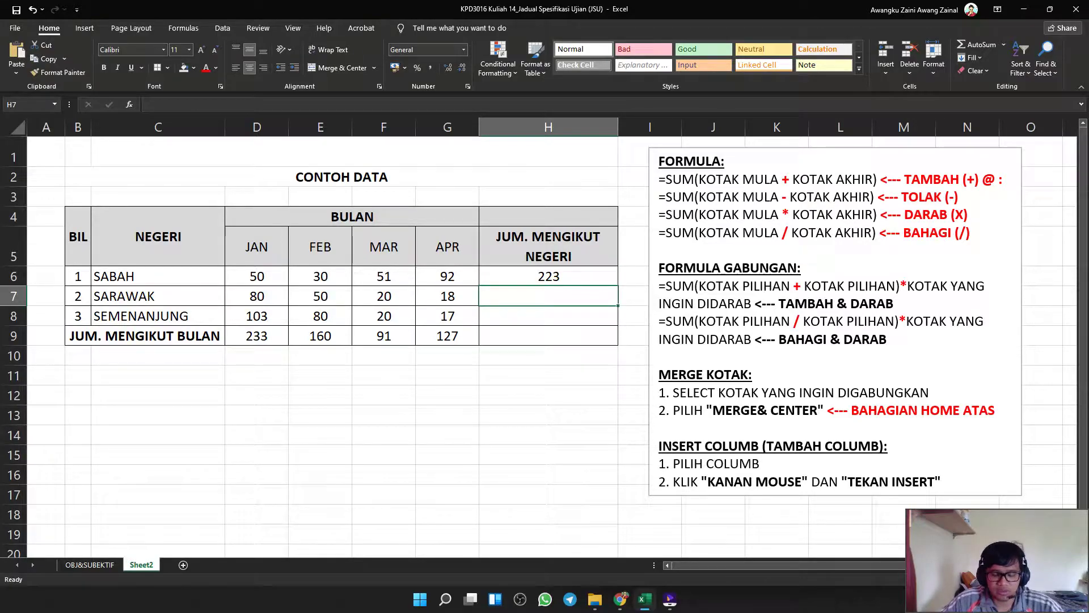
pyautogui.write('=SUM')
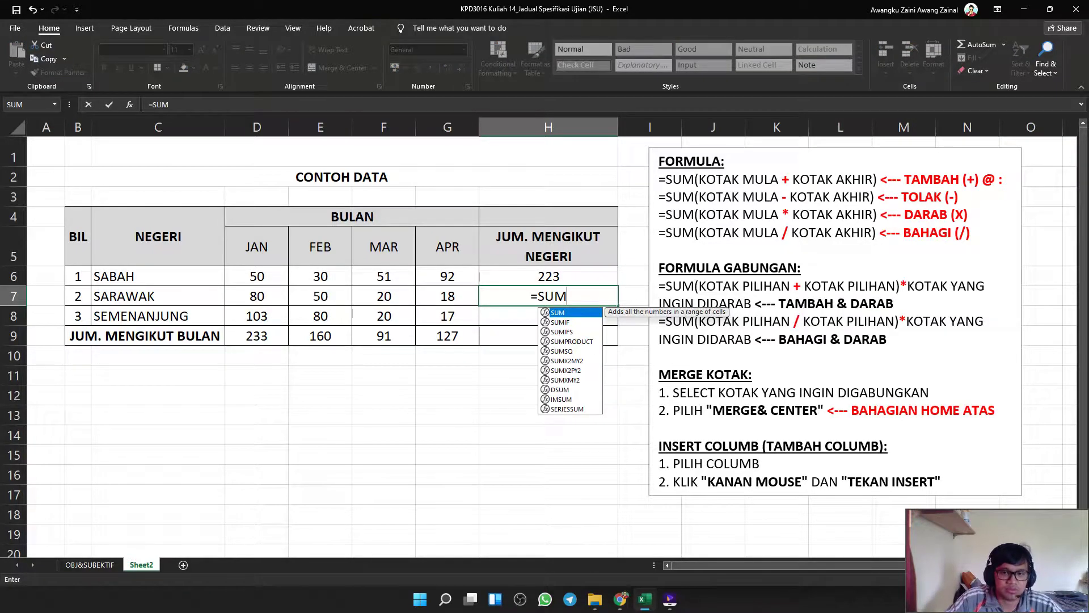
pyautogui.write('(')
pyautogui.moveTo(257, 295); pyautogui.dragTo(448, 296)
pyautogui.write(')')
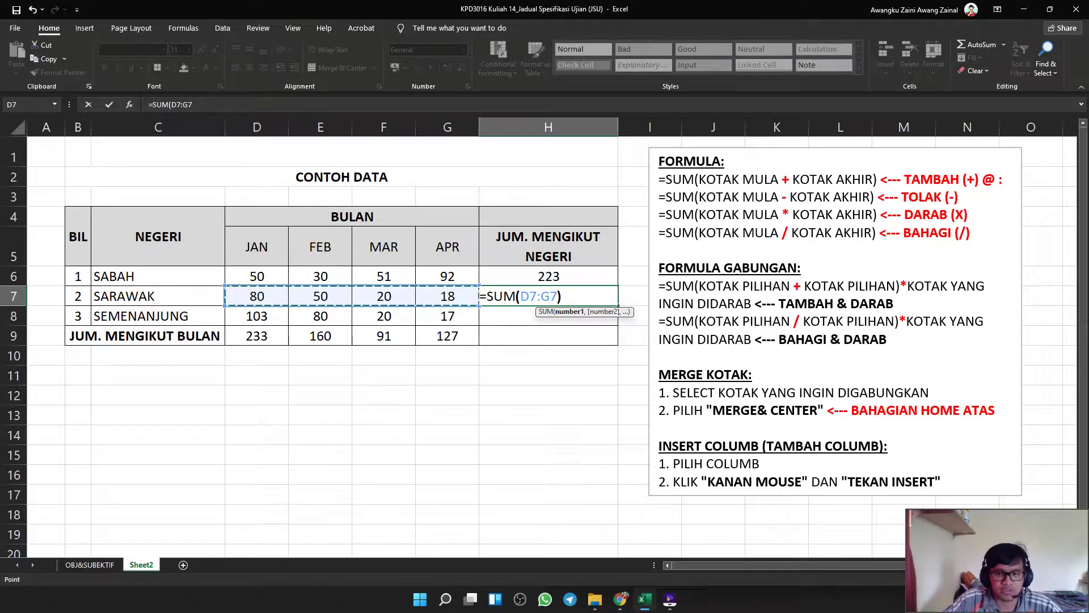
pyautogui.press('Return')
pyautogui.click(549, 296)
pyautogui.click(549, 316)
pyautogui.click(548, 415)
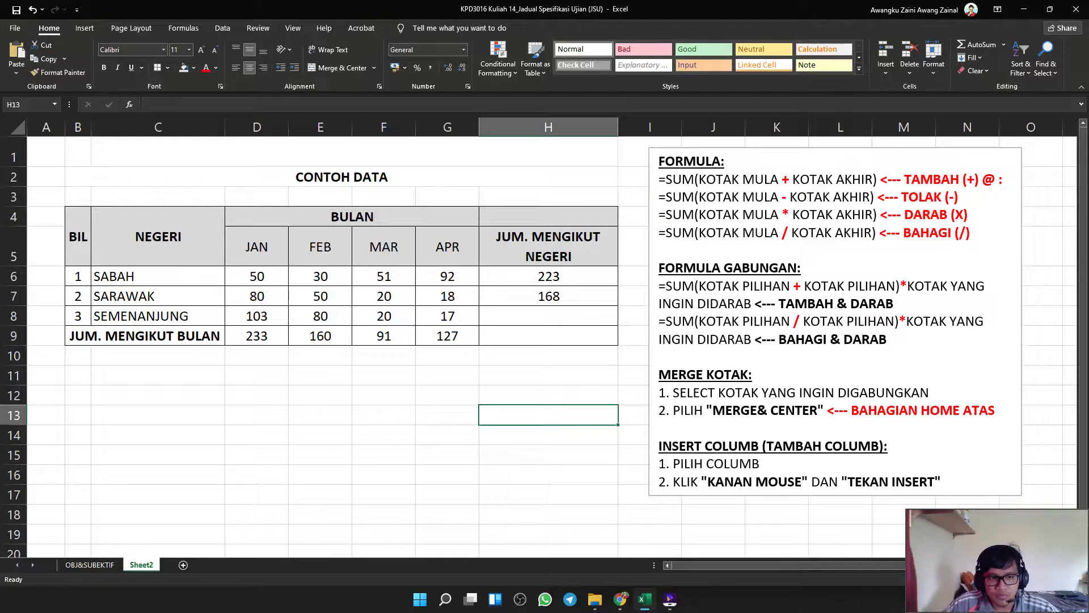
# Clear SARAWAK's total in H7, then fill SABAH's SUM formula from H6 down through H8.
pyautogui.click(549, 296)
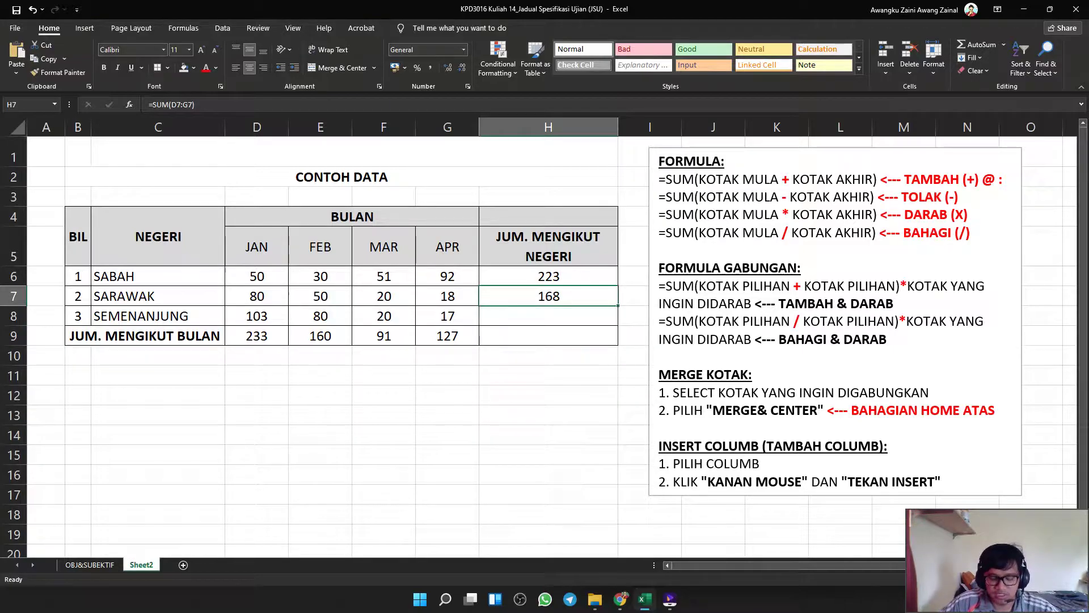
pyautogui.press('Delete')
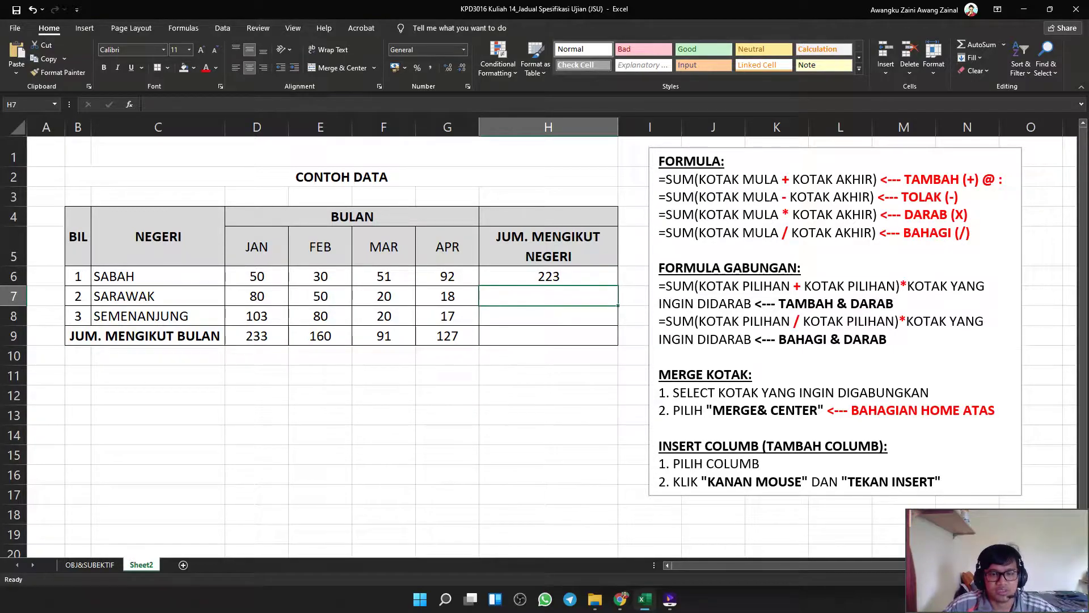
pyautogui.click(549, 276)
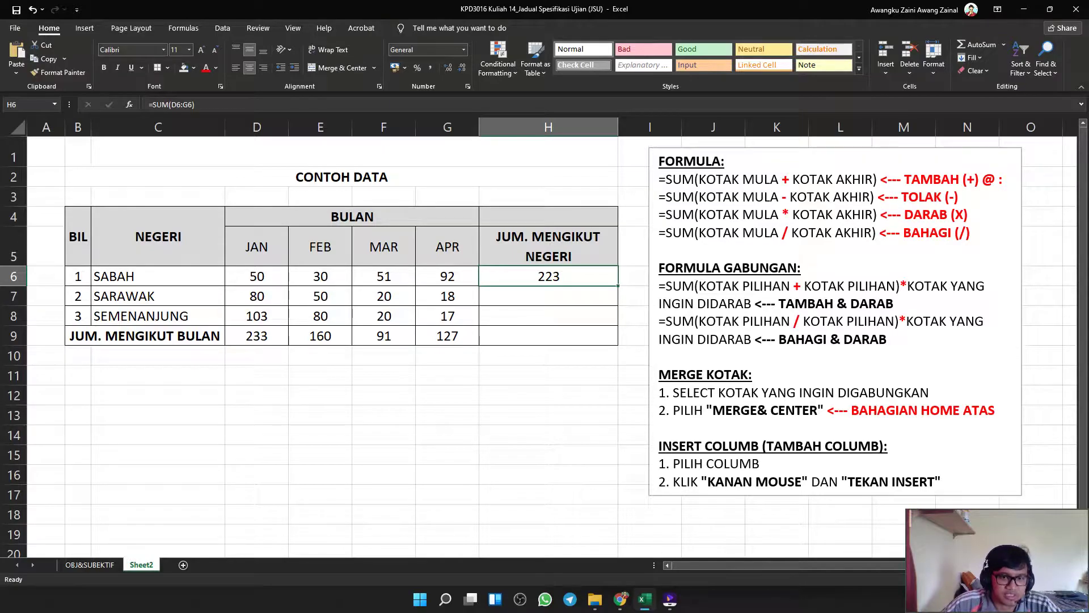
pyautogui.moveTo(618, 286); pyautogui.dragTo(617, 325)
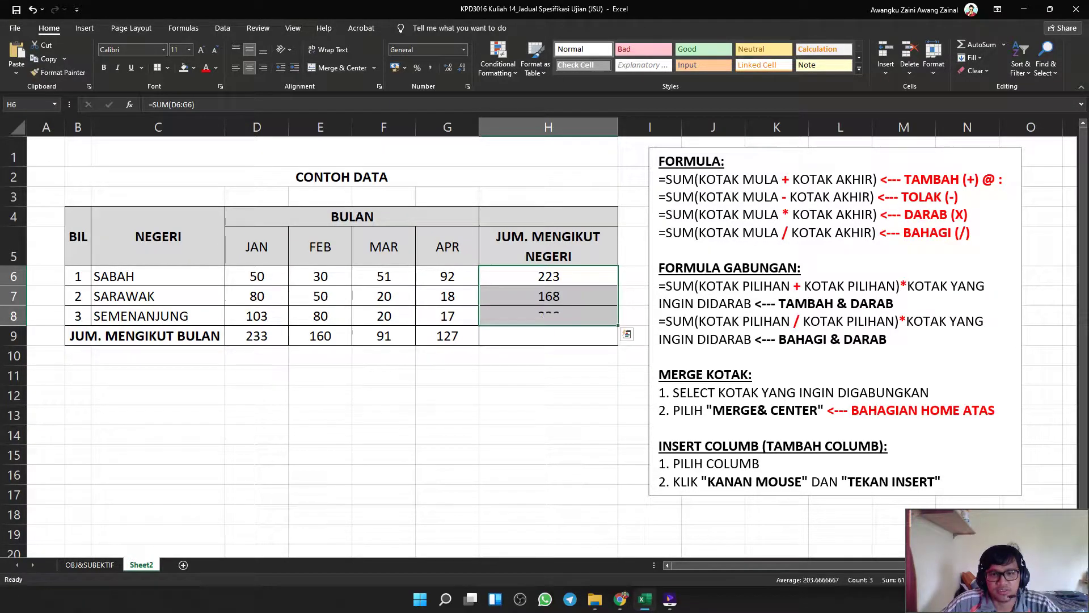
# Check the cell range in SARAWAK's filled formula in H7 and the empty cell H9 under the region totals.
pyautogui.click(548, 295)
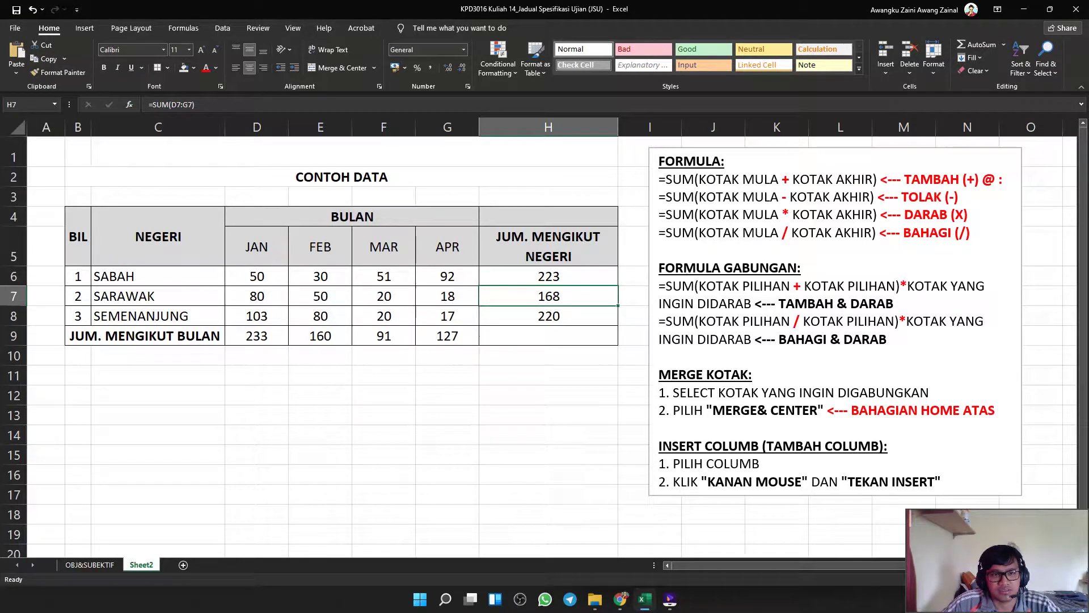
pyautogui.click(188, 104)
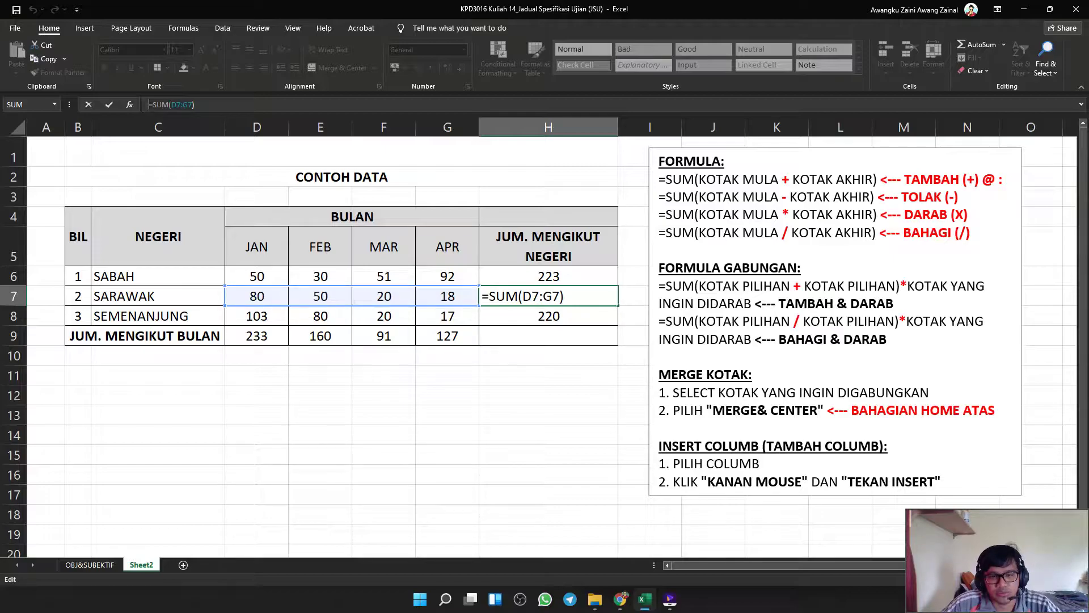
pyautogui.hotkey('ctrl', 'Return')
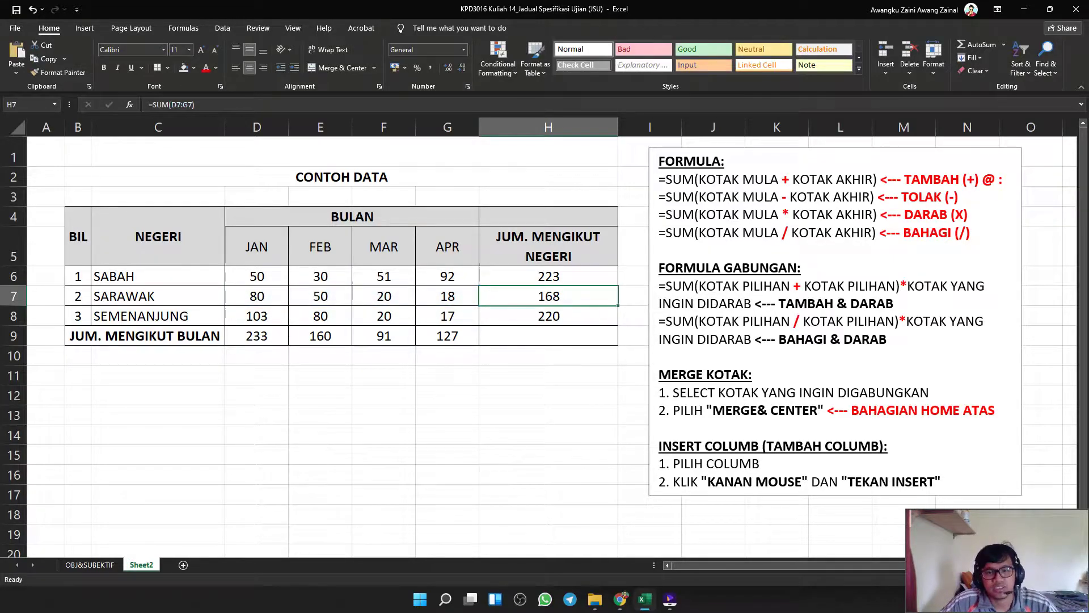
pyautogui.click(548, 336)
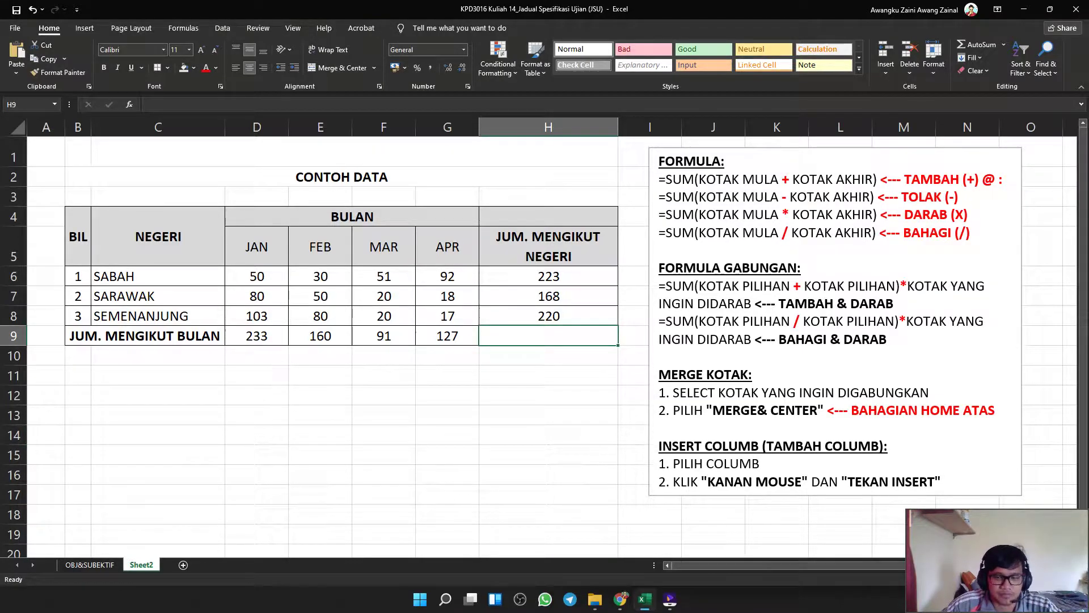
pyautogui.click(548, 375)
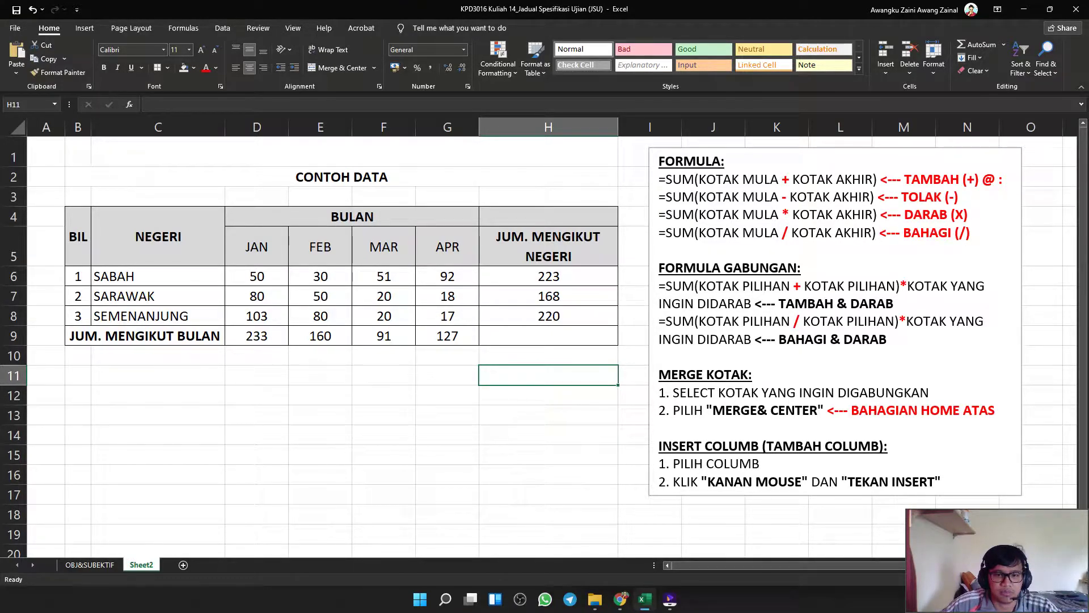
pyautogui.click(548, 336)
pyautogui.click(447, 396)
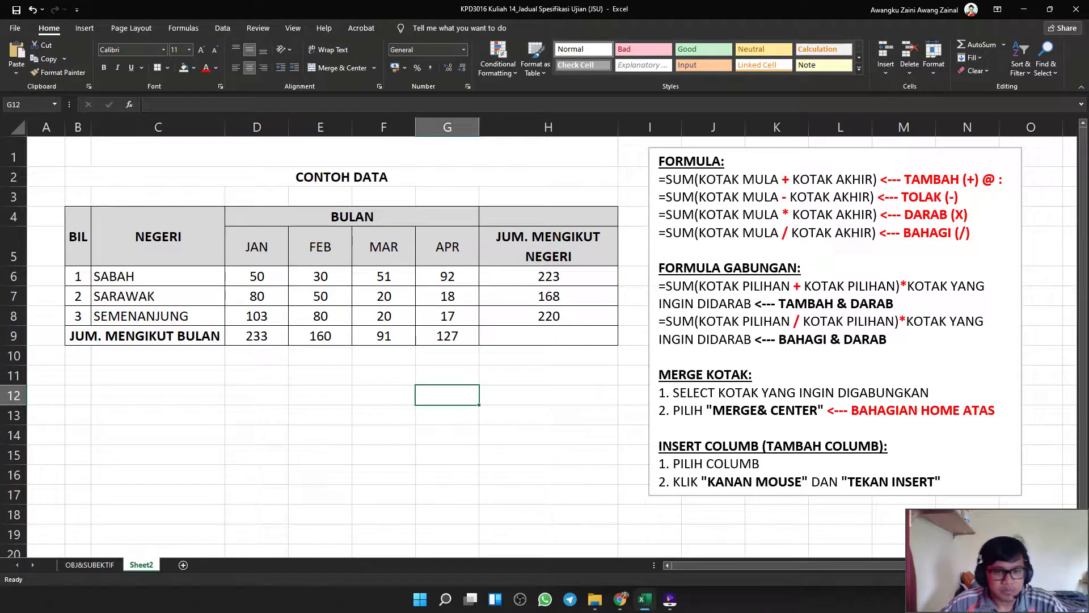
# Highlight the JUM. MENGIKUT BULAN row from its label through the APR total with a yellow fill.
pyautogui.moveTo(144, 336); pyautogui.dragTo(447, 336)
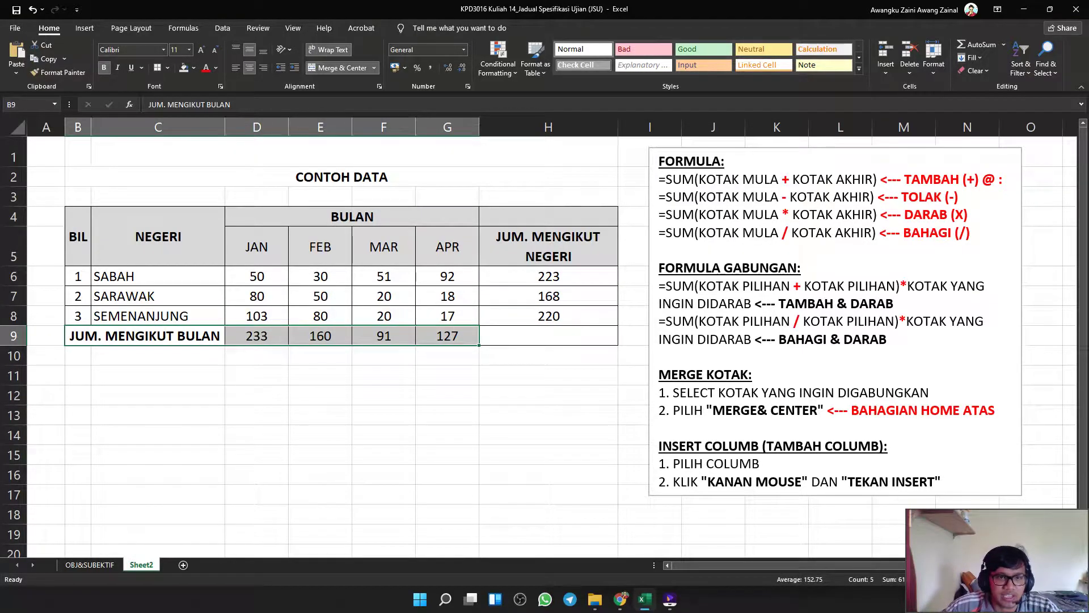
pyautogui.click(193, 68)
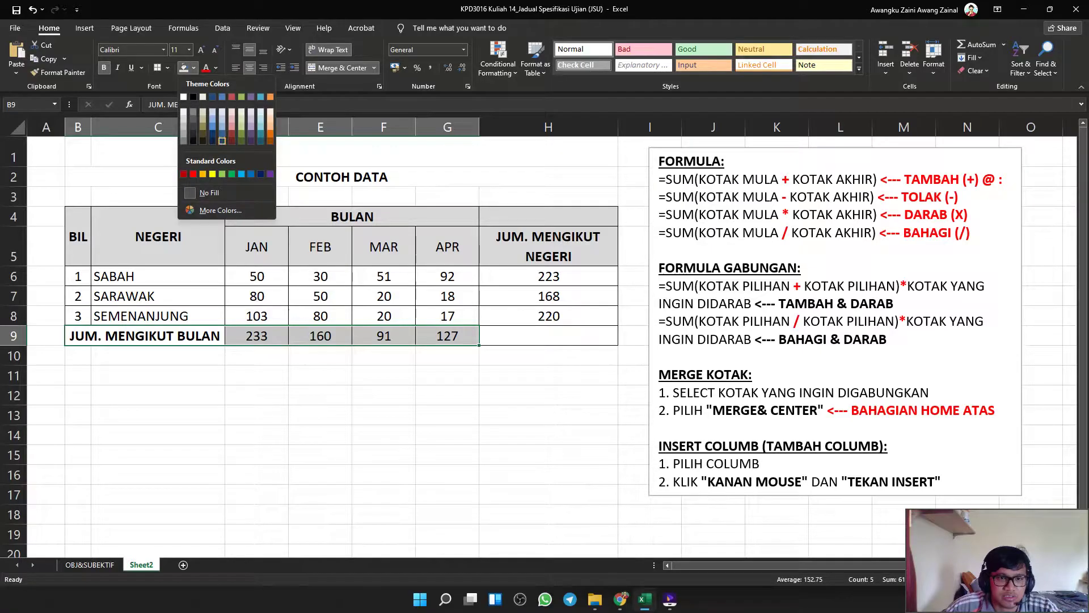
pyautogui.click(213, 174)
pyautogui.click(384, 396)
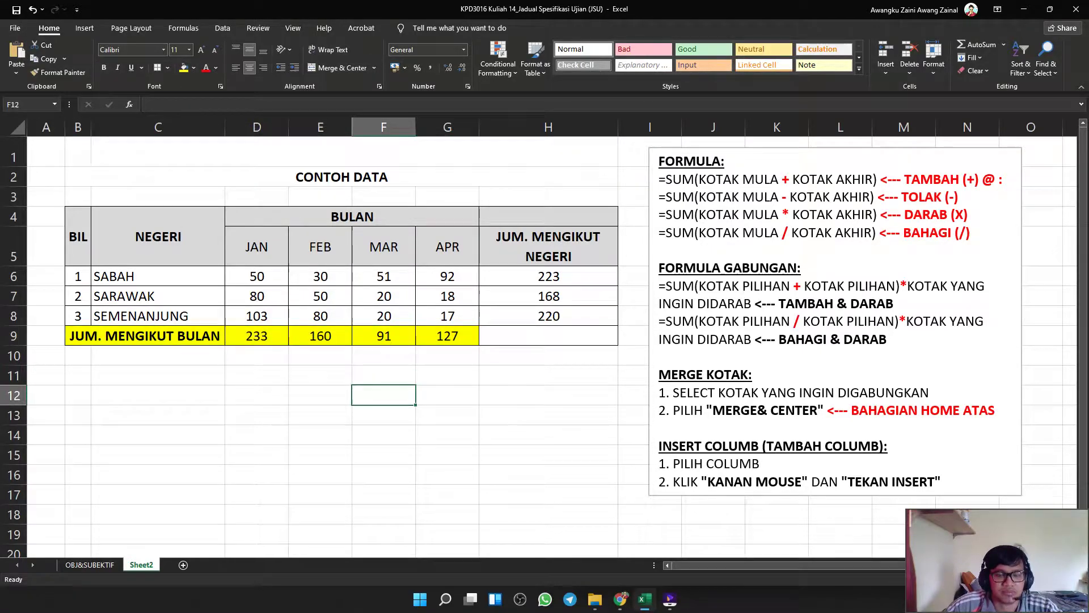
# Highlight the JUM. MENGIKUT NEGERI heading and the three region totals, H5:H8, with a light blue fill.
pyautogui.moveTo(548, 317); pyautogui.dragTo(548, 249)
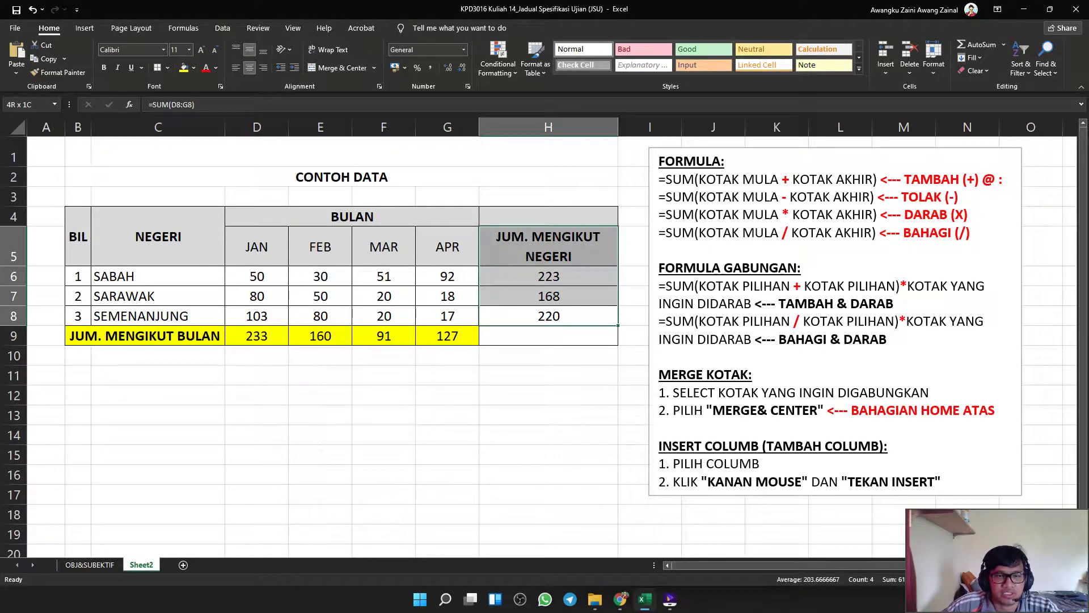
pyautogui.click(194, 67)
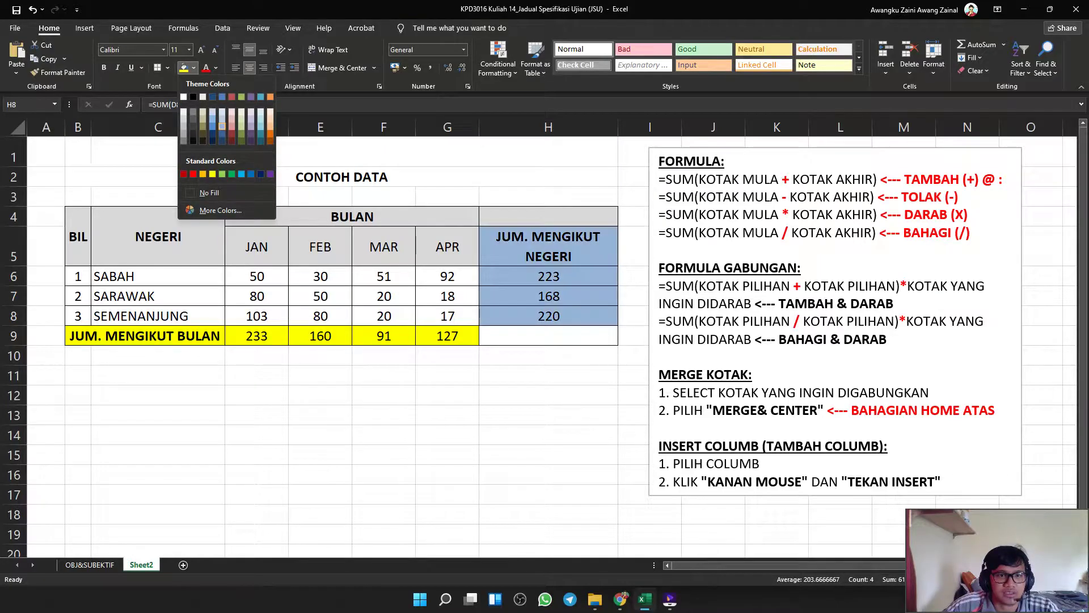
pyautogui.click(241, 174)
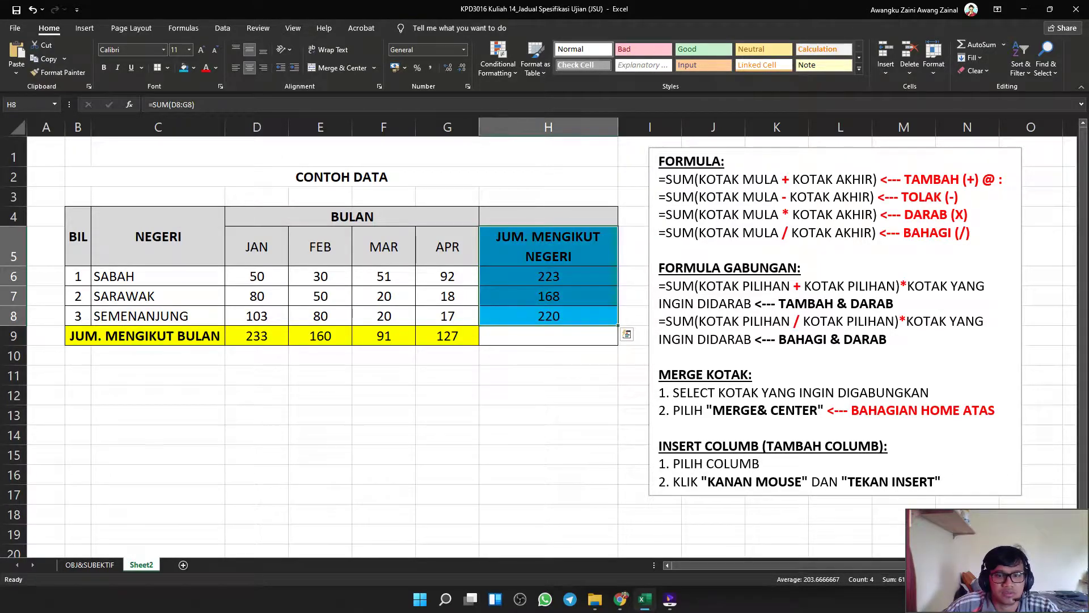
pyautogui.click(448, 415)
pyautogui.click(548, 395)
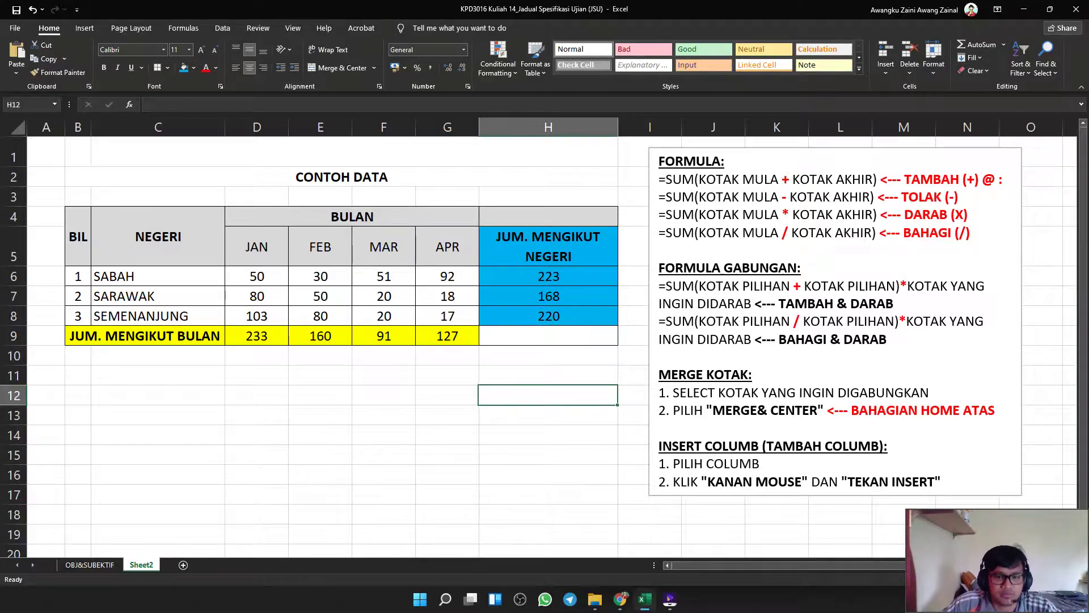
# Examine the empty cell above the JUM. MENGIKUT NEGERI heading and compare it with the merged NEGERI heading and CONTOH DATA title.
pyautogui.click(548, 216)
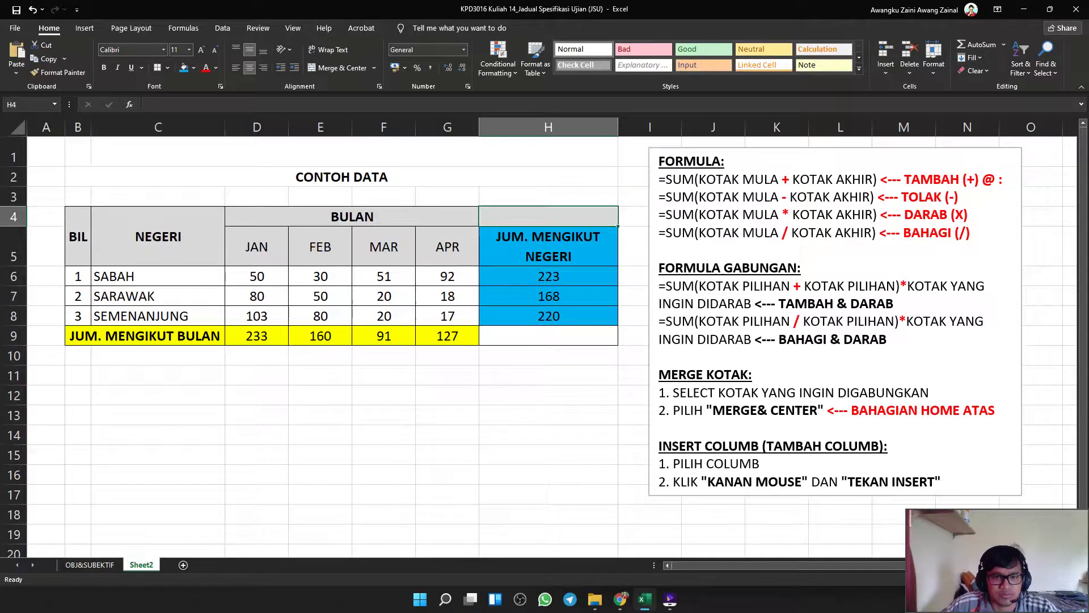
pyautogui.moveTo(548, 217); pyautogui.dragTo(548, 247)
pyautogui.click(548, 355)
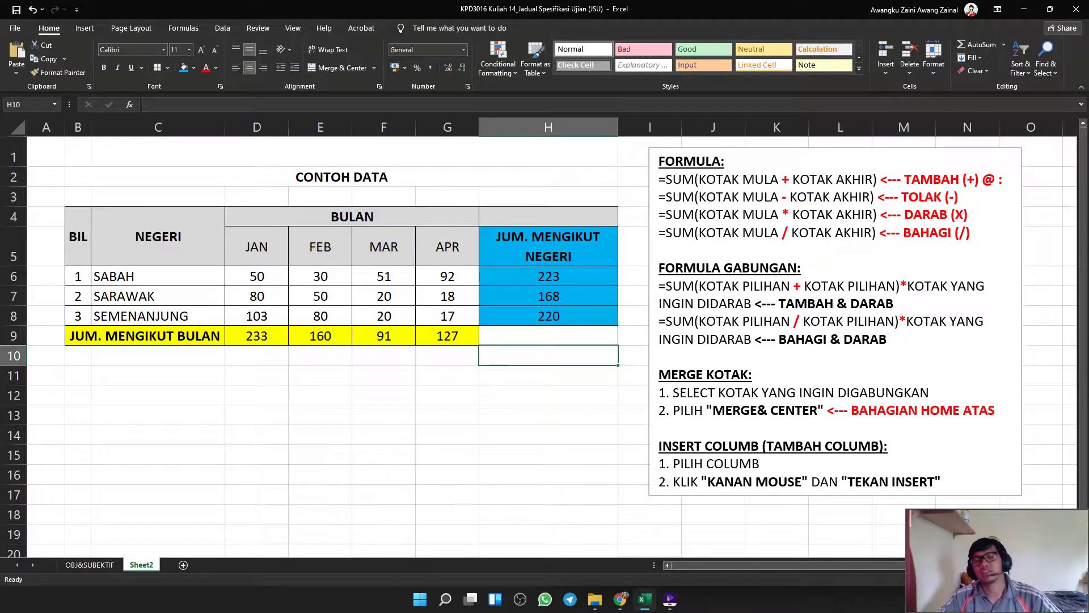
pyautogui.scroll(4, 539, 338)
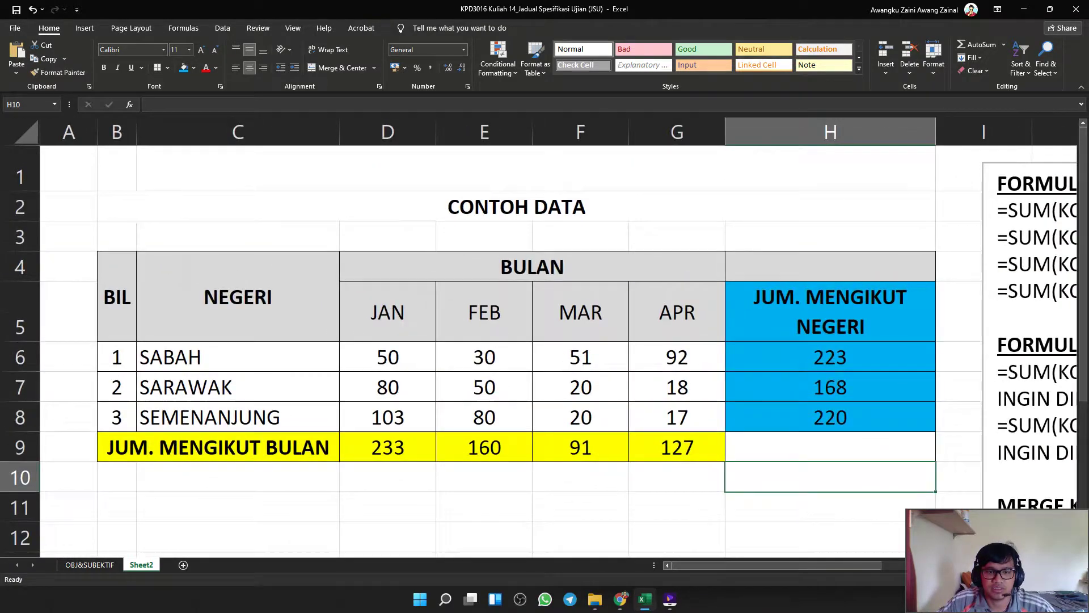
pyautogui.click(252, 259)
pyautogui.moveTo(22, 228)
pyautogui.mouseDown()
pyautogui.moveTo(22, 284)
pyautogui.moveTo(21, 228)
pyautogui.mouseUp()
pyautogui.click(251, 259)
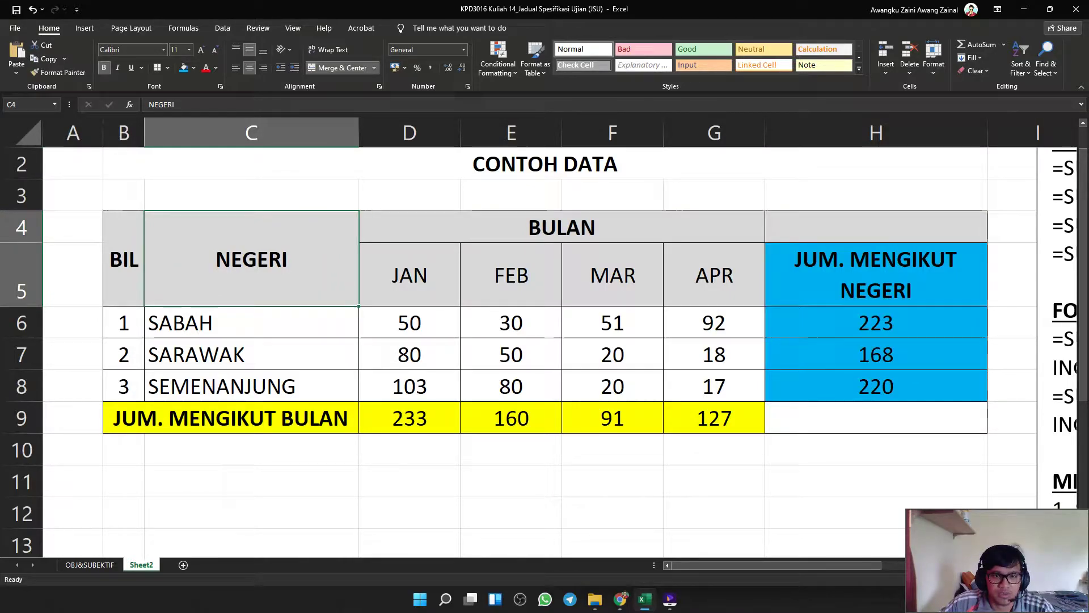
pyautogui.click(251, 195)
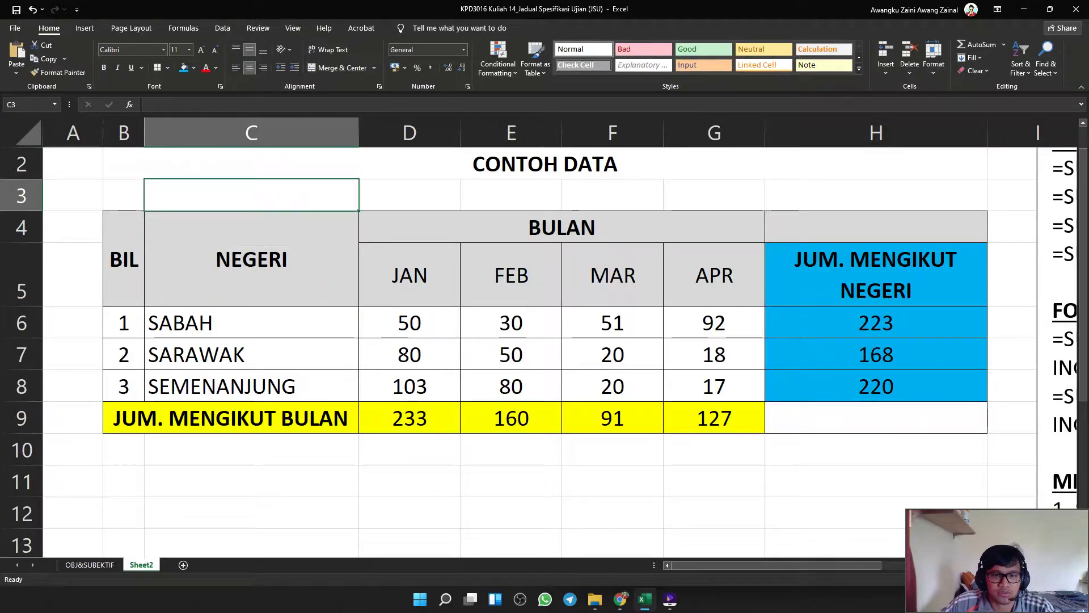
pyautogui.scroll(1, 544, 352)
pyautogui.click(545, 211)
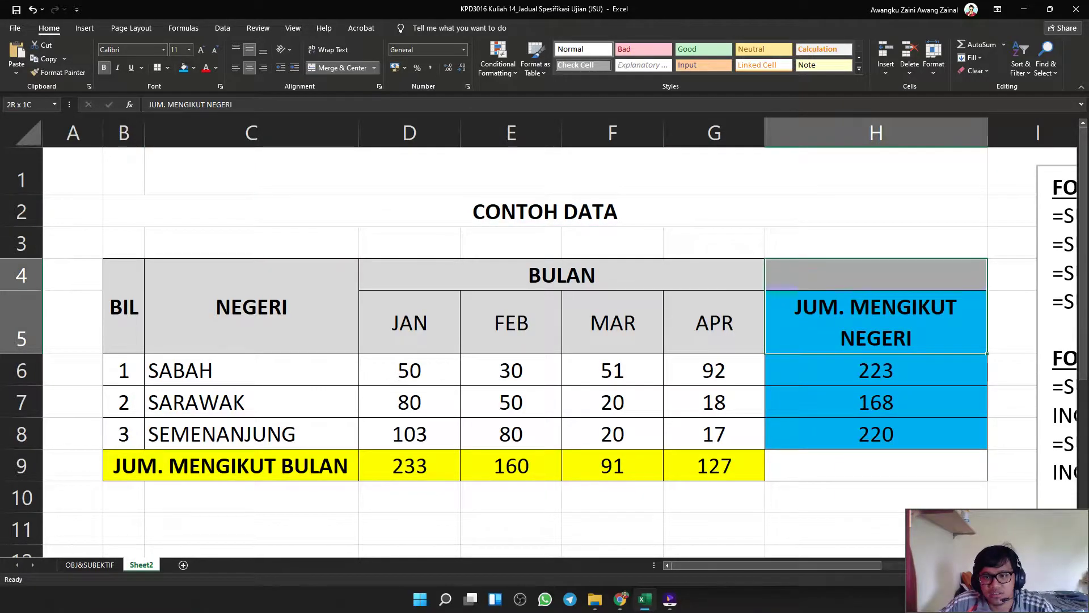
# Merge and center the empty cell H4 with the JUM. MENGIKUT NEGERI heading in H5.
pyautogui.moveTo(876, 322); pyautogui.dragTo(876, 244)
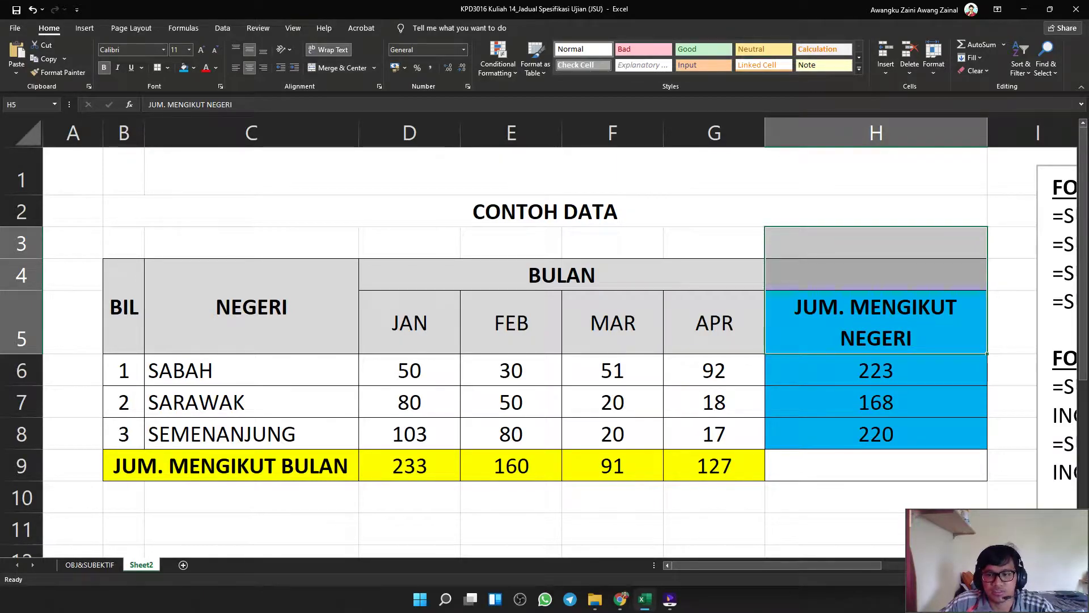
pyautogui.click(876, 212)
pyautogui.click(876, 275)
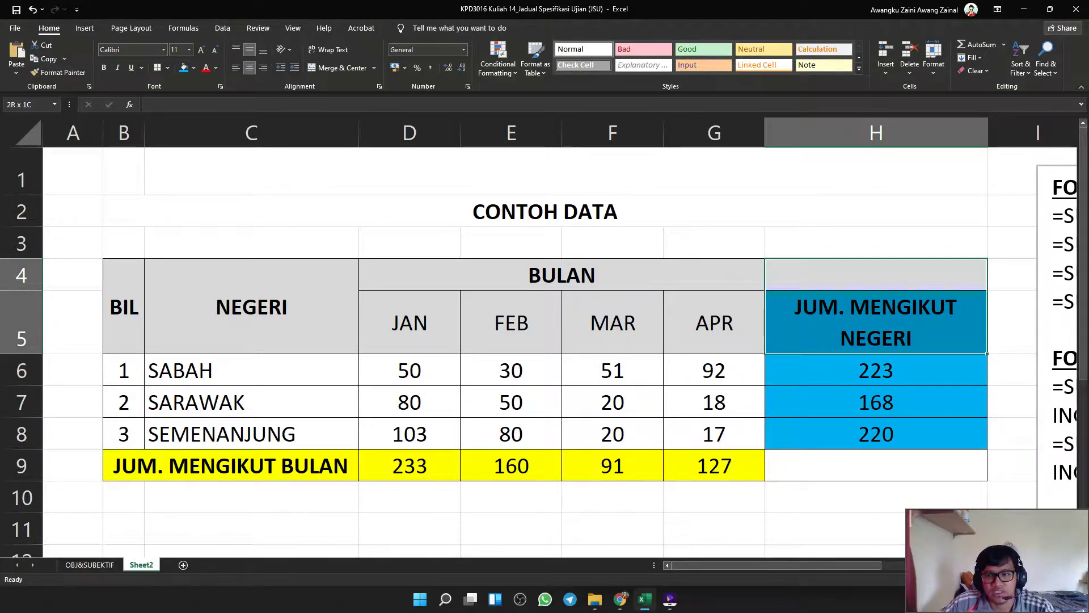
pyautogui.hotkey('shift', 'Down')
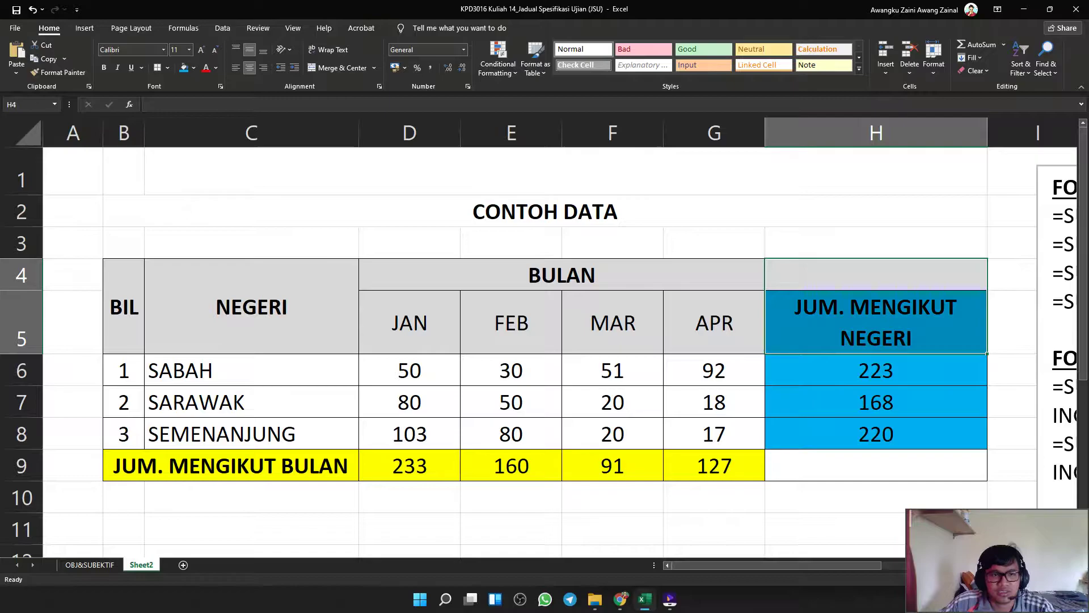
pyautogui.click(374, 67)
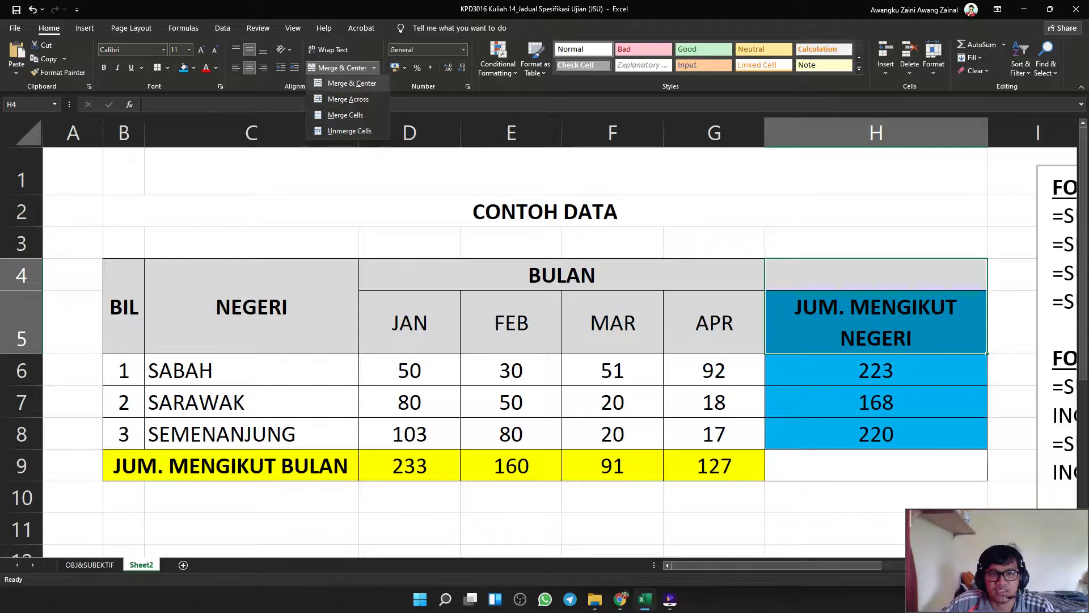
pyautogui.click(349, 83)
pyautogui.click(544, 212)
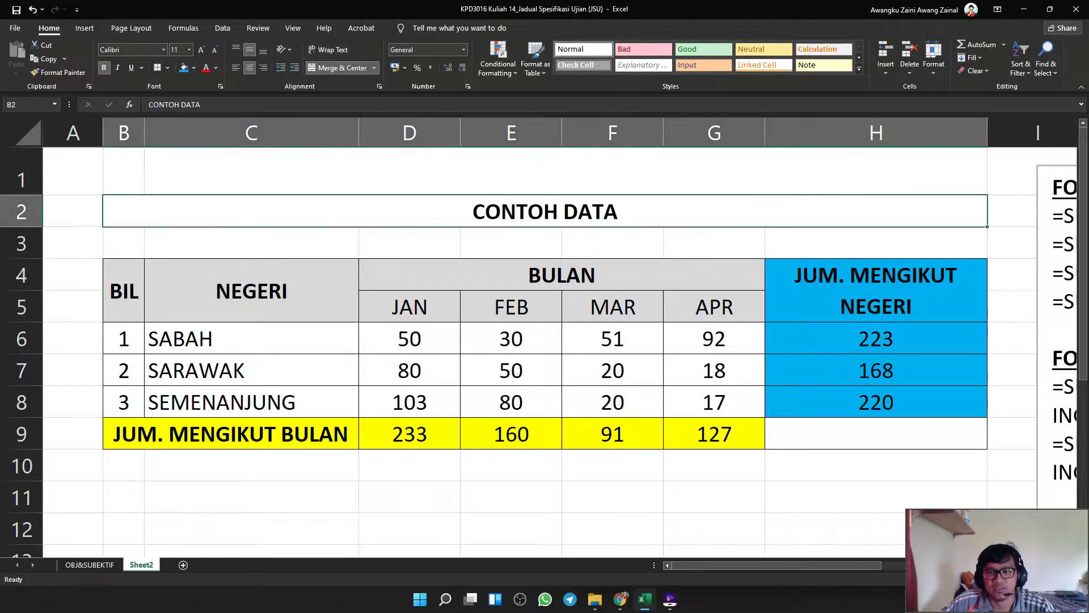
# Check the merged JUM. MENGIKUT NEGERI heading in the table's header rows.
pyautogui.click(715, 529)
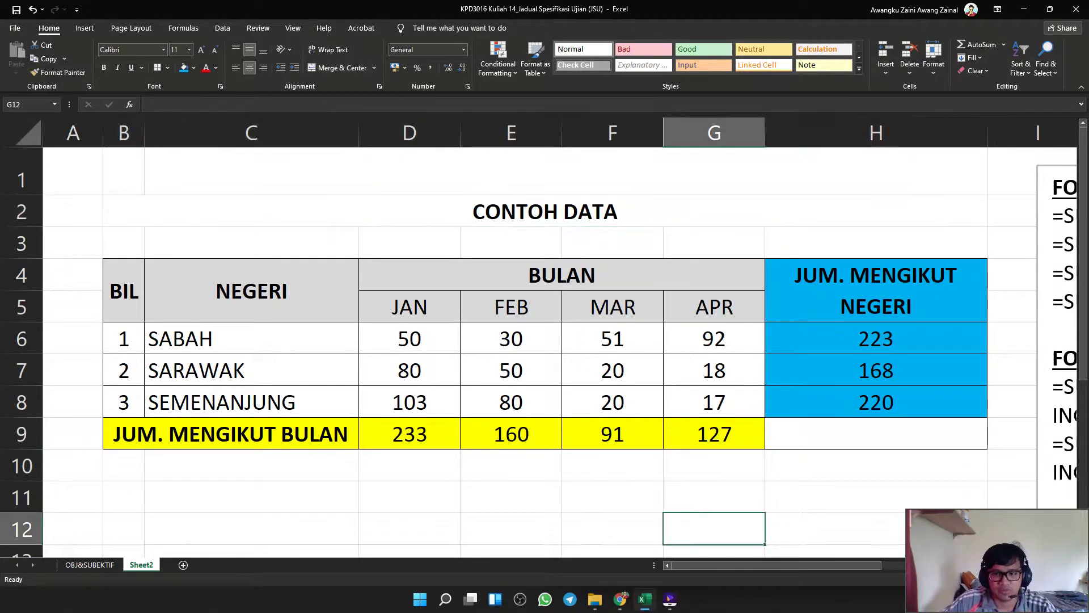
pyautogui.scroll(-1, 714, 529)
pyautogui.scroll(1, 714, 529)
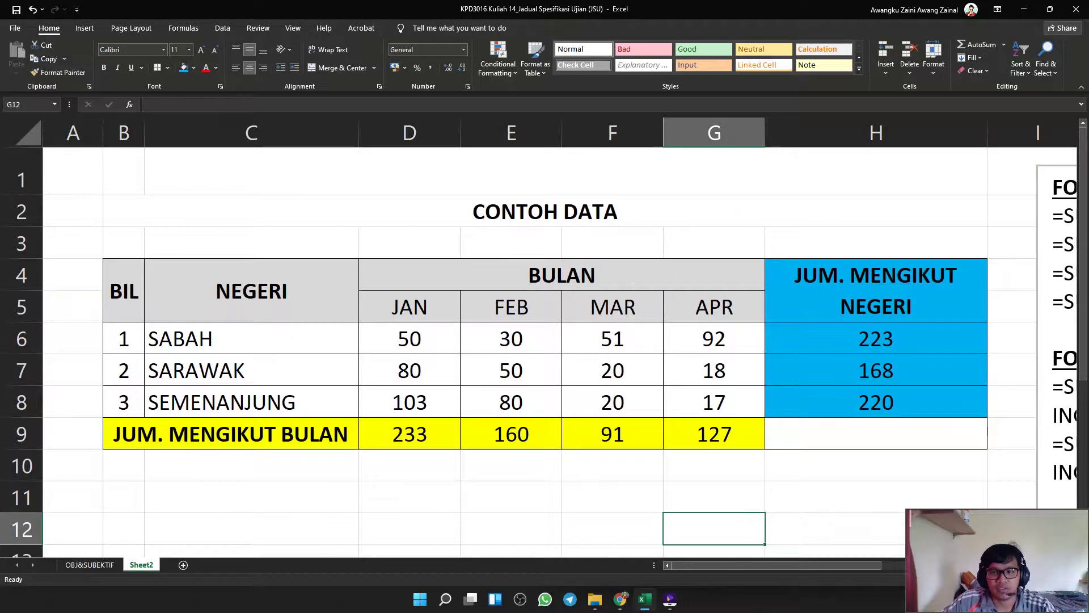
pyautogui.click(876, 290)
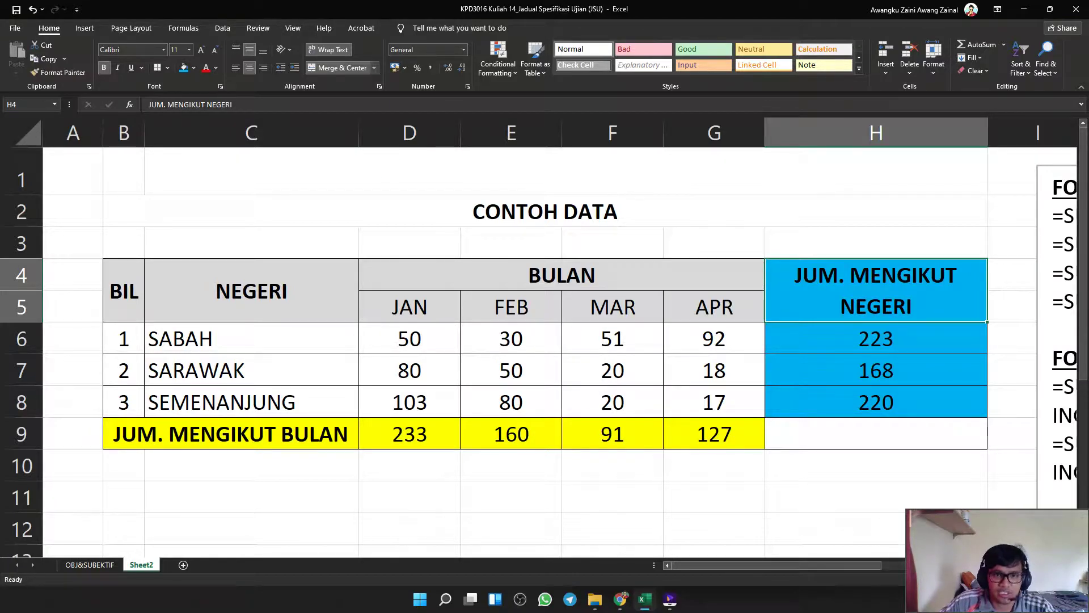
# Unmerge the JUM. MENGIKUT NEGERI heading in H4:H5.
pyautogui.click(374, 68)
pyautogui.click(374, 68)
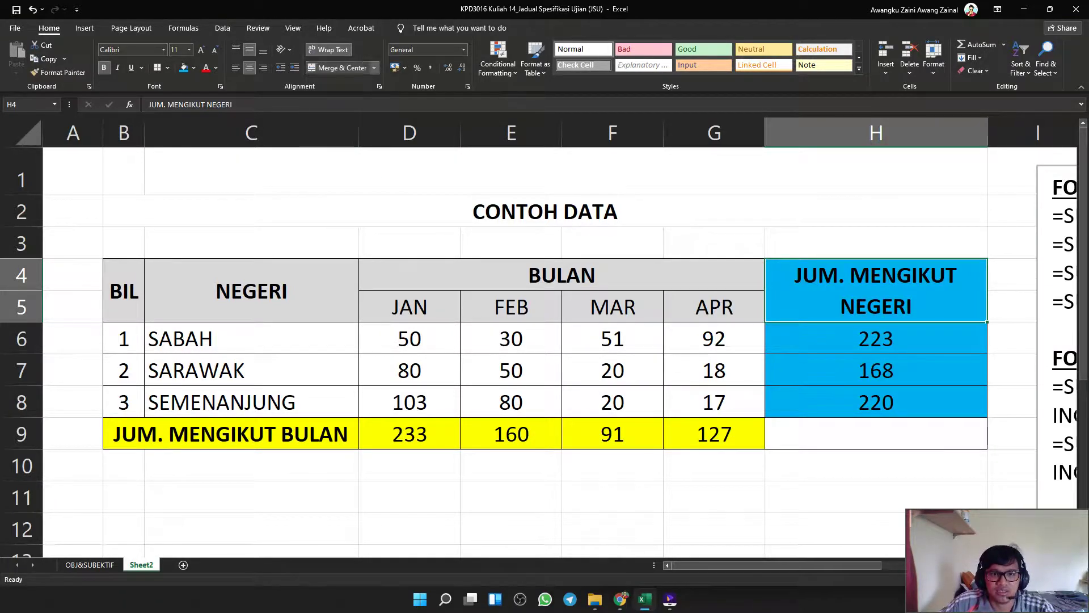
pyautogui.click(342, 68)
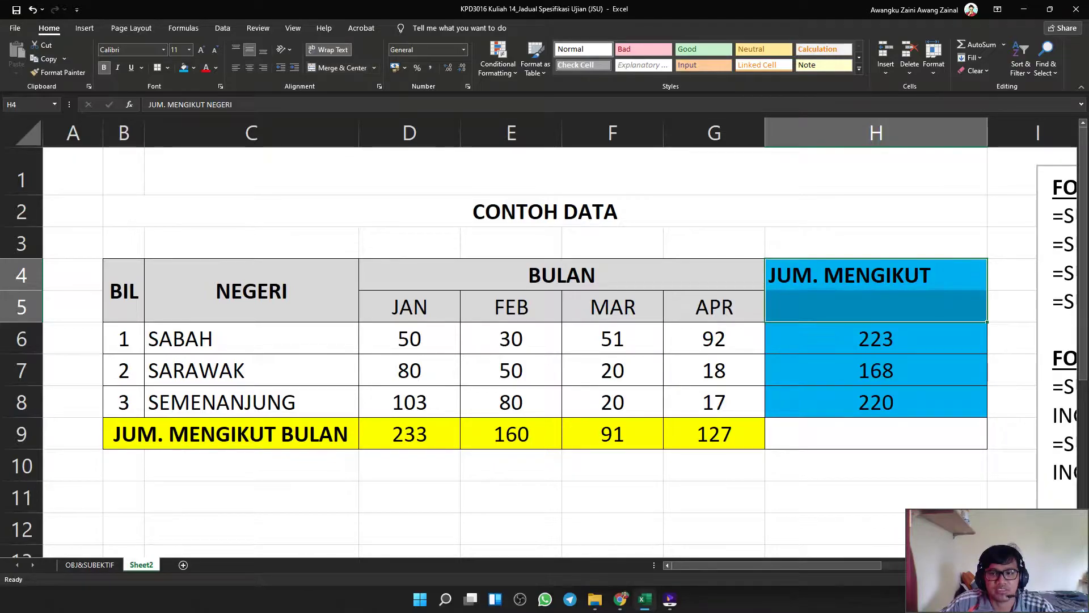
# Examine the separated heading cells H4 and H5 and where the heading text sits between them.
pyautogui.click(876, 403)
pyautogui.click(876, 275)
pyautogui.click(876, 307)
pyautogui.click(876, 276)
pyautogui.click(876, 307)
pyautogui.click(876, 275)
pyautogui.click(876, 307)
pyautogui.click(876, 276)
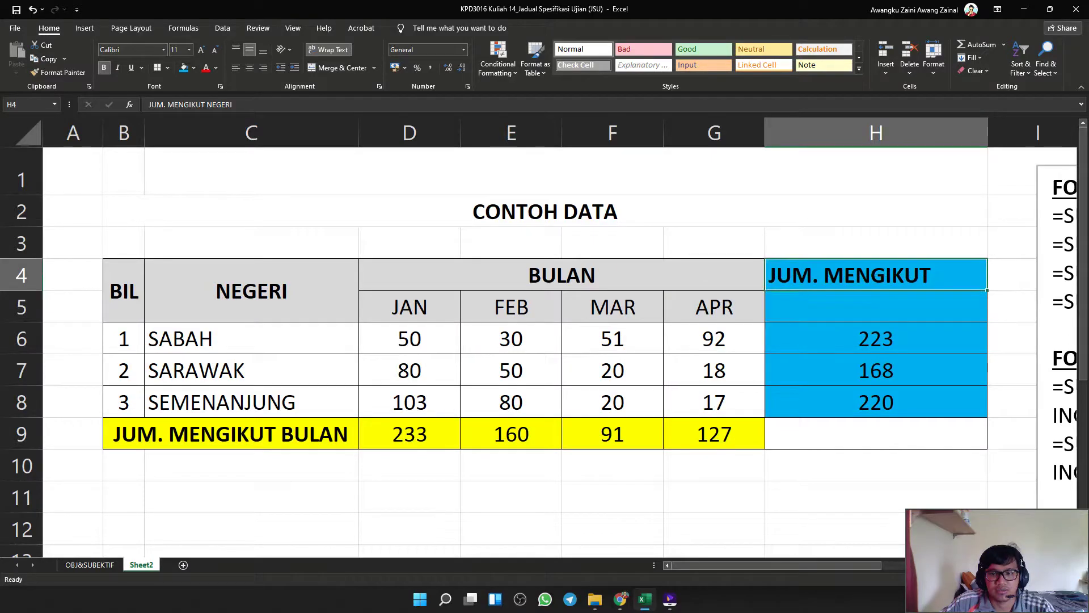
# Merge and center cells H4:H5 holding the JUM. MENGIKUT NEGERI heading.
pyautogui.moveTo(876, 275); pyautogui.dragTo(876, 307)
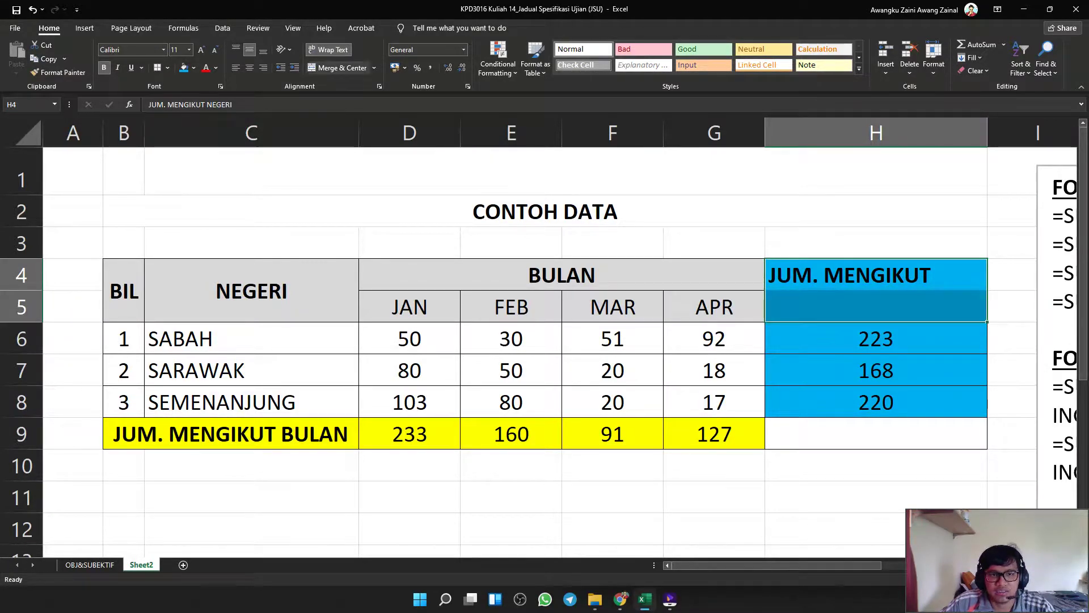
pyautogui.click(341, 68)
pyautogui.click(612, 497)
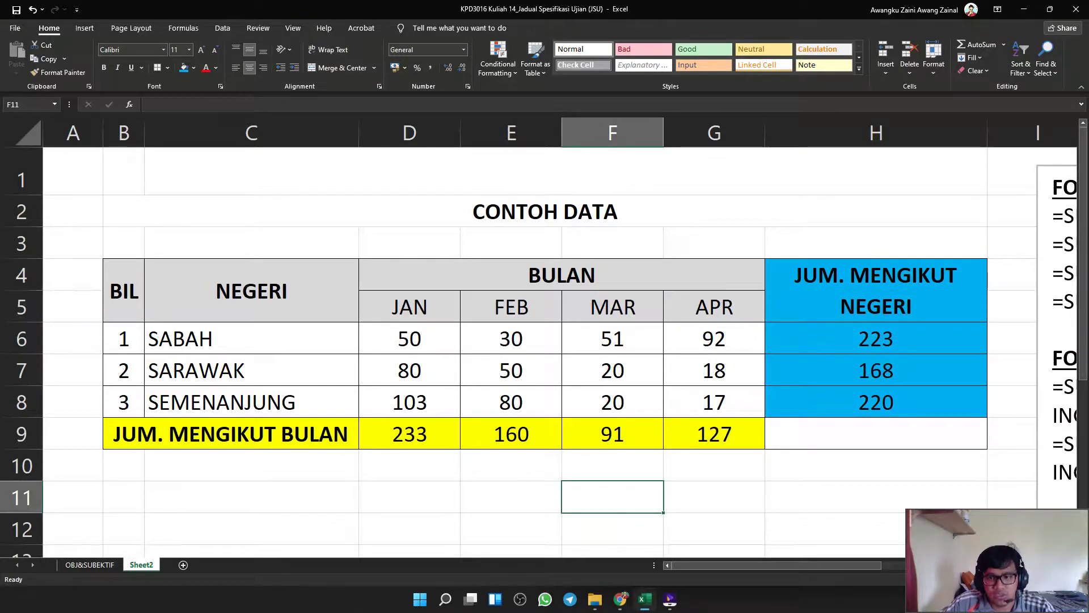
# Extend the JUM. MENGIKUT NEGERI heading upward by merging and centering H3 with the merged cell H4:H5.
pyautogui.moveTo(877, 291); pyautogui.dragTo(876, 245)
pyautogui.click(341, 68)
pyautogui.click(341, 68)
pyautogui.click(714, 497)
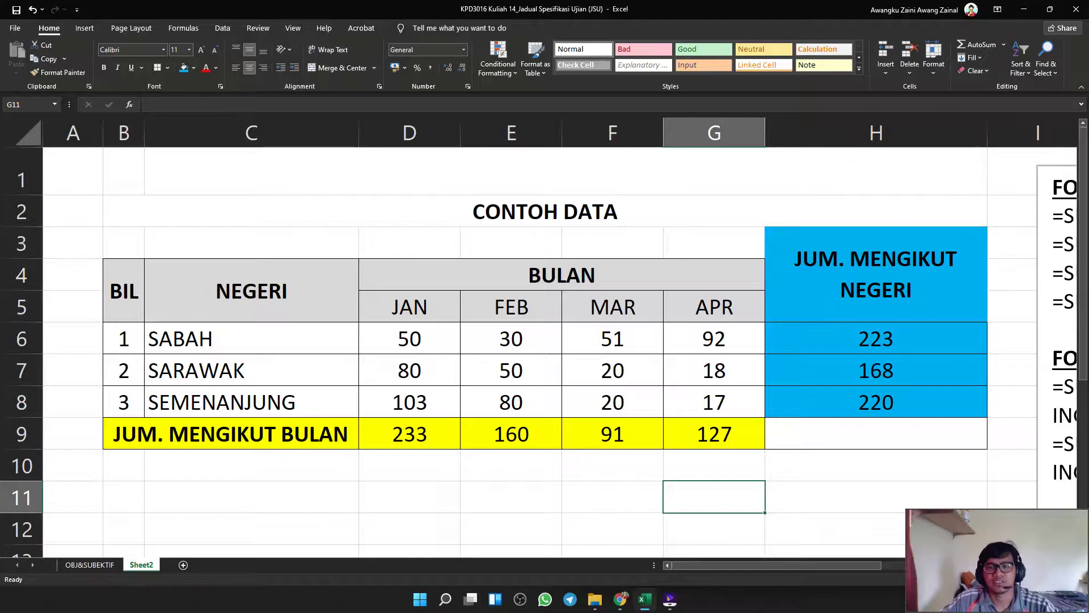
# Unmerge the JUM. MENGIKUT NEGERI heading spanning H3:H5 back into separate cells.
pyautogui.click(876, 275)
pyautogui.moveTo(21, 244); pyautogui.dragTo(21, 308)
pyautogui.click(876, 275)
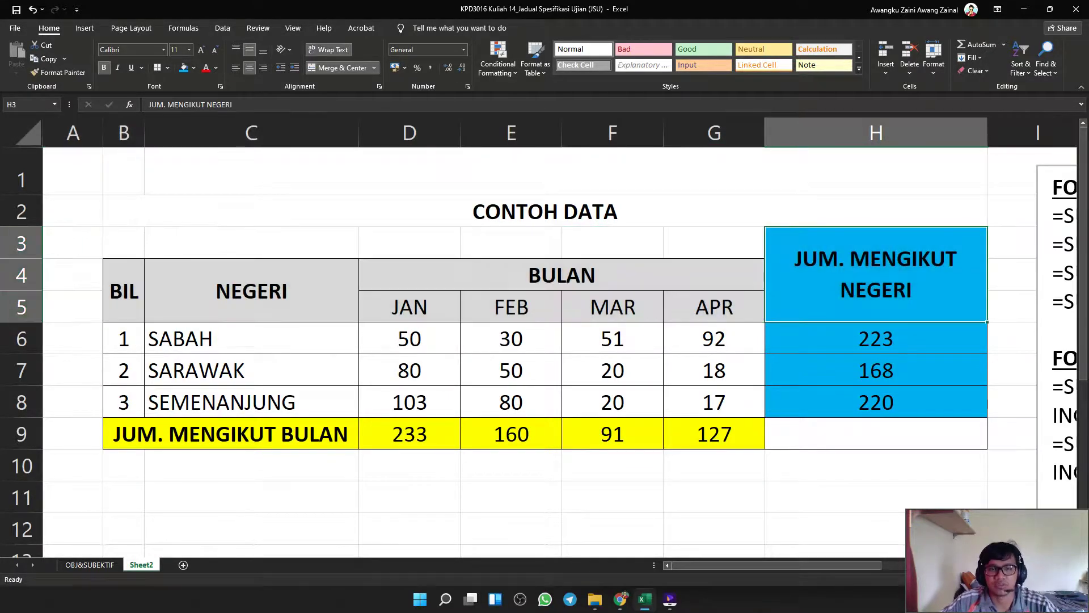
pyautogui.click(340, 68)
pyautogui.click(876, 276)
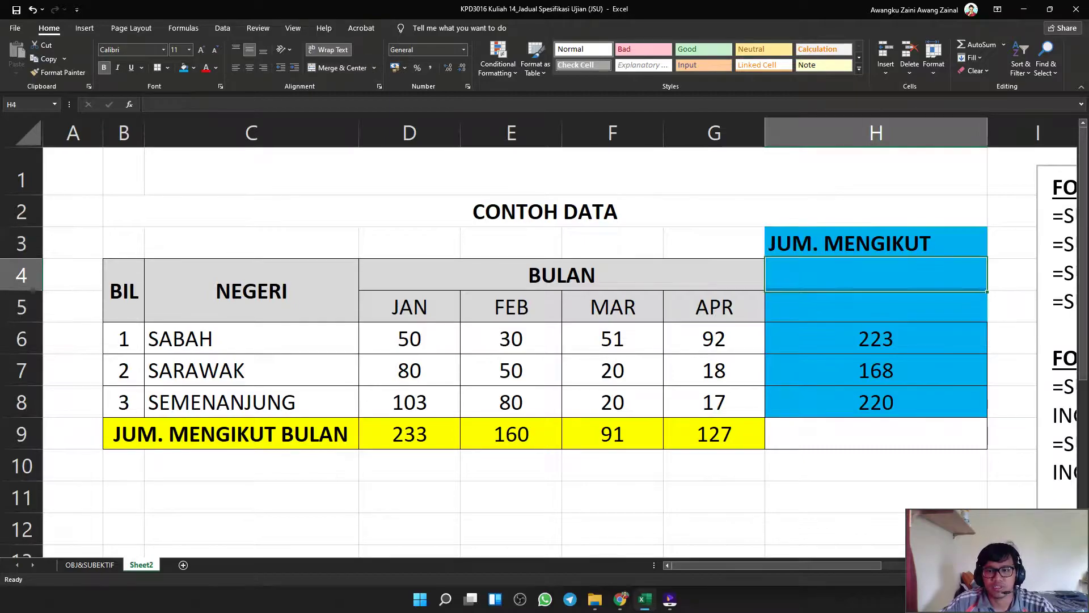
# Copy the text JUM. MENGIKUT NEGERI from H3 into H4.
pyautogui.click(876, 243)
pyautogui.doubleClick(876, 244)
pyautogui.hotkey('ctrl', 'a')
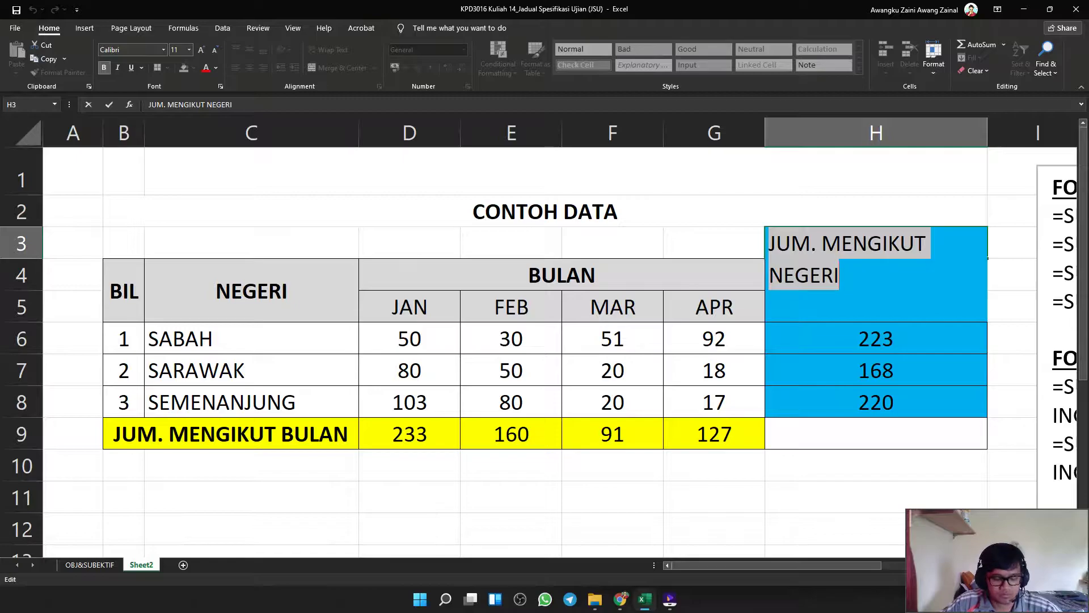
pyautogui.hotkey('ctrl', 'c')
pyautogui.click(715, 243)
pyautogui.click(876, 275)
pyautogui.doubleClick(876, 275)
pyautogui.hotkey('ctrl', 'v')
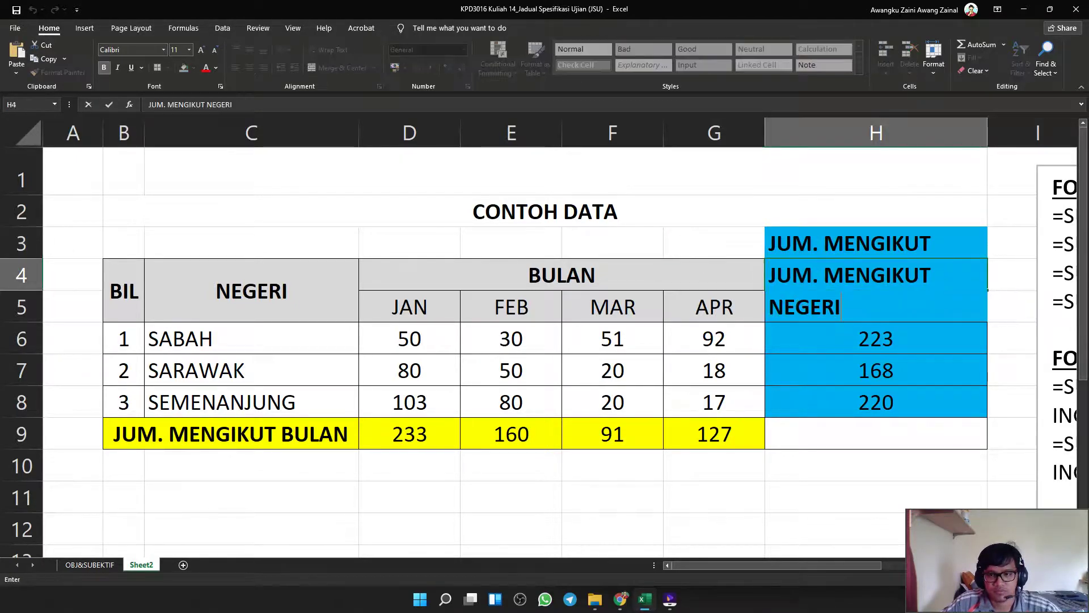
# Clear the heading text from H3 and set that cell to No Fill.
pyautogui.doubleClick(876, 243)
pyautogui.hotkey('ctrl', 'a')
pyautogui.press('BackSpace')
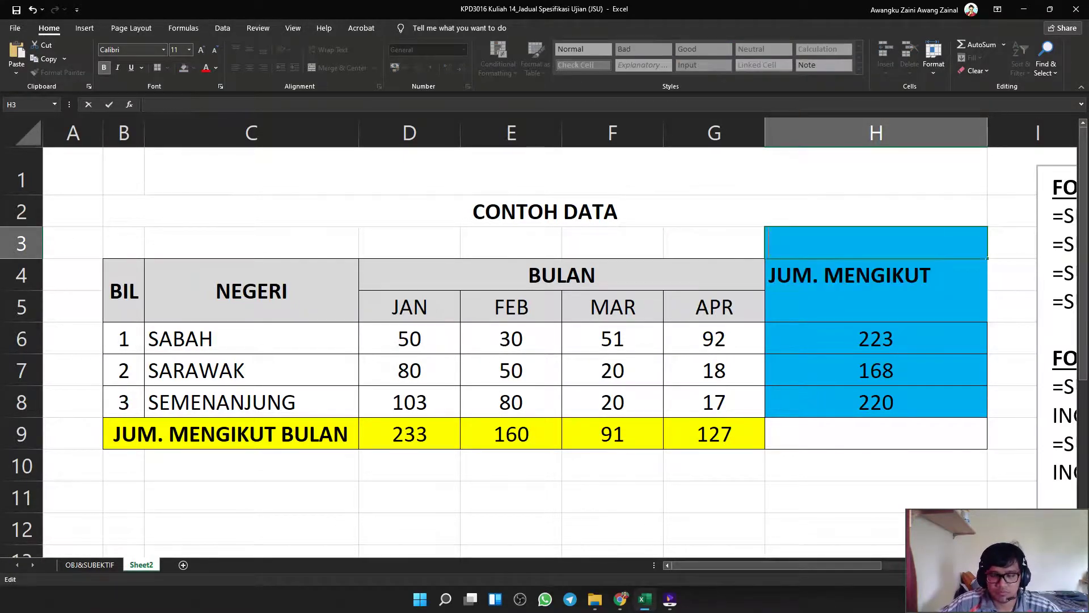
pyautogui.click(714, 244)
pyautogui.click(876, 275)
pyautogui.click(876, 244)
pyautogui.click(194, 67)
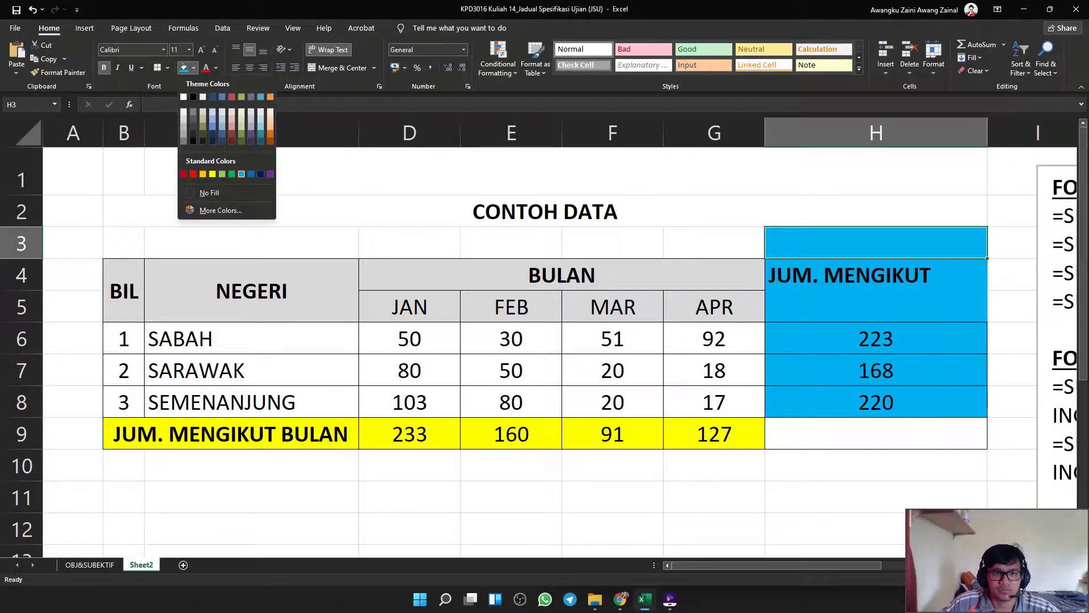
pyautogui.click(209, 193)
pyautogui.click(876, 275)
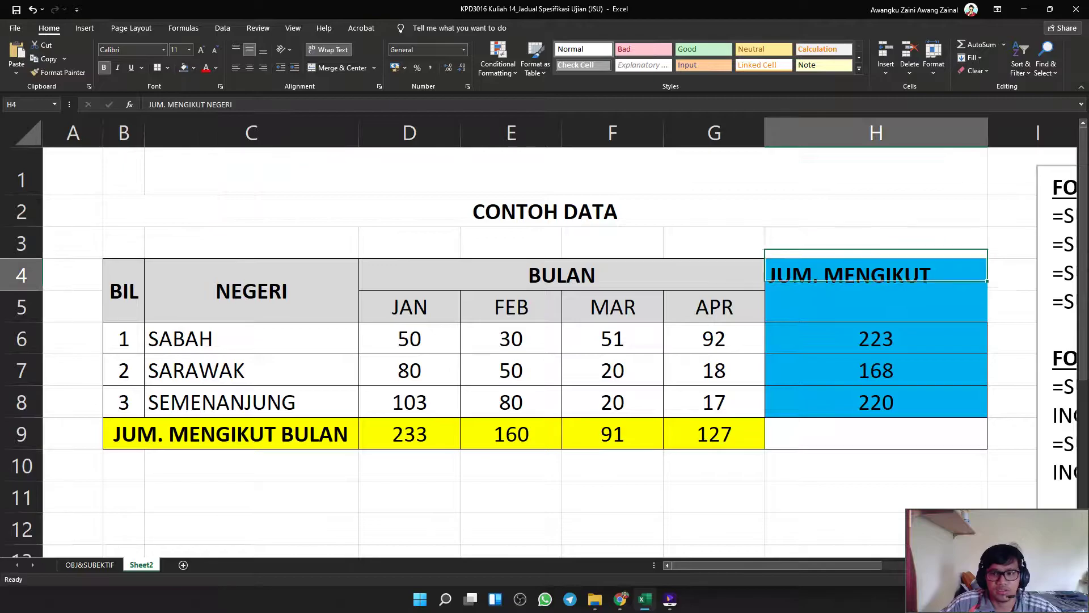
# Merge and center H4:H5 so the JUM. MENGIKUT NEGERI heading spans only the two header rows.
pyautogui.moveTo(876, 275); pyautogui.dragTo(876, 306)
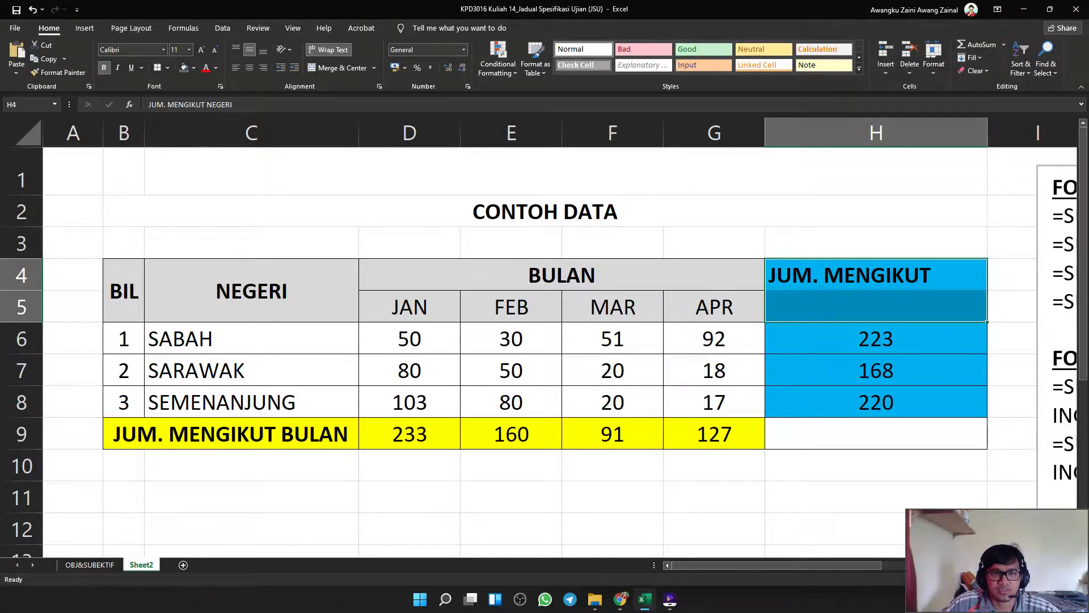
pyautogui.click(341, 67)
pyautogui.click(613, 528)
pyautogui.click(876, 291)
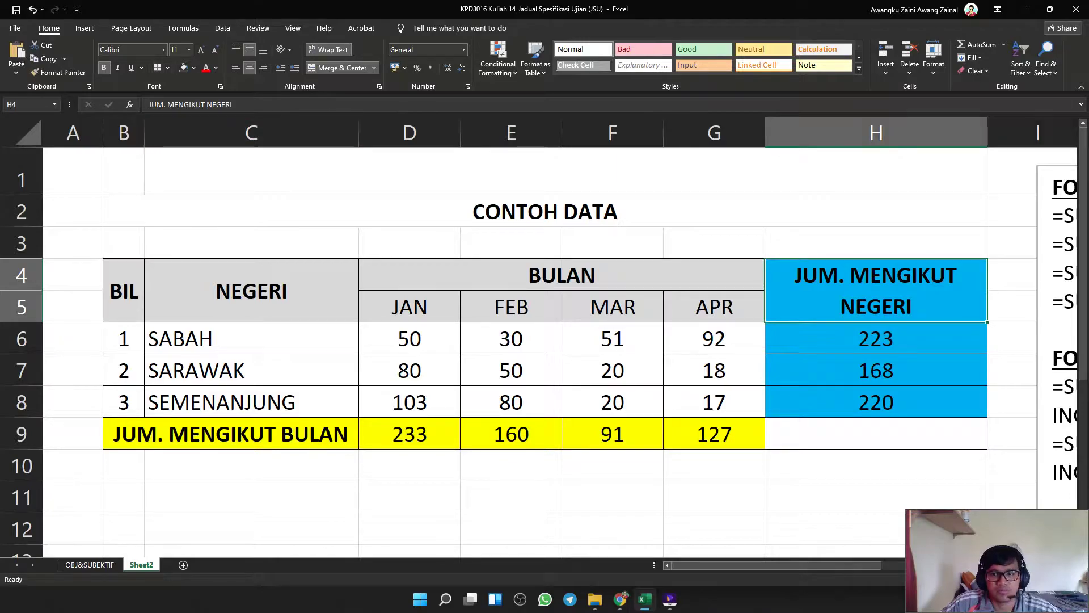
# Examine the January to April totals in the JUM. MENGIKUT BULAN row, D9:G9.
pyautogui.click(512, 528)
pyautogui.scroll(-5, 539, 338)
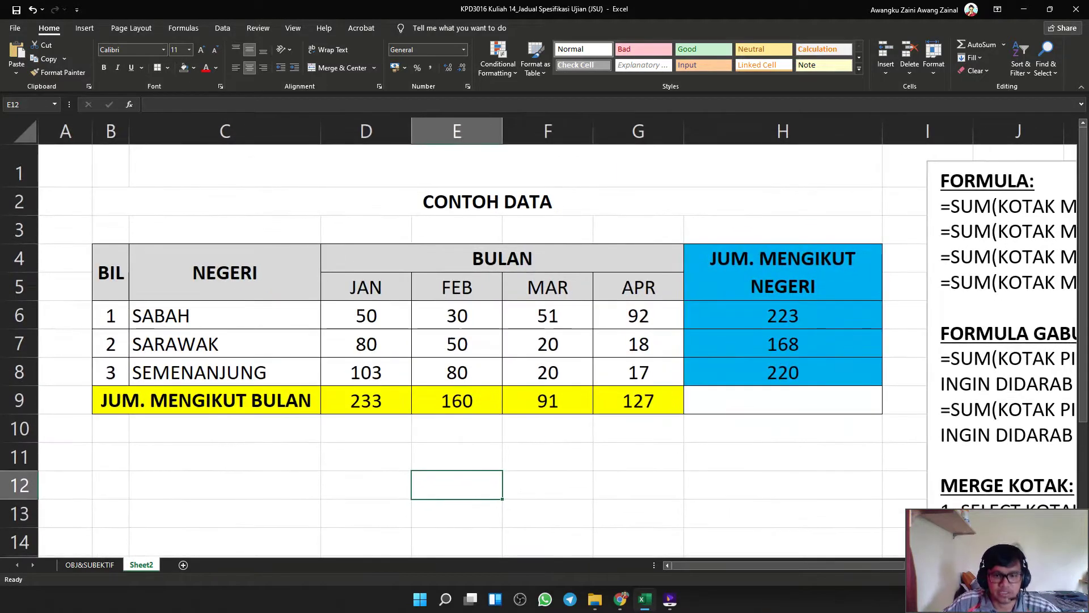
pyautogui.scroll(-3, 539, 346)
pyautogui.scroll(3, 539, 346)
pyautogui.click(448, 396)
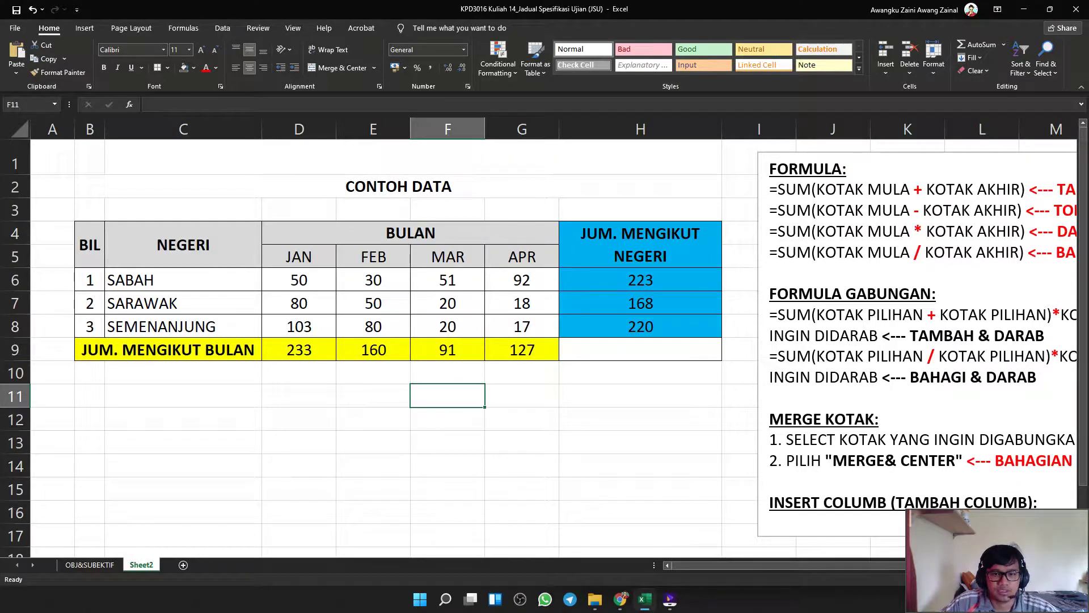
pyautogui.scroll(1, 539, 346)
pyautogui.scroll(-1, 539, 346)
pyautogui.click(299, 349)
pyautogui.click(373, 349)
pyautogui.click(448, 350)
pyautogui.click(522, 350)
pyautogui.click(299, 350)
pyautogui.click(373, 350)
pyautogui.click(448, 350)
pyautogui.click(522, 349)
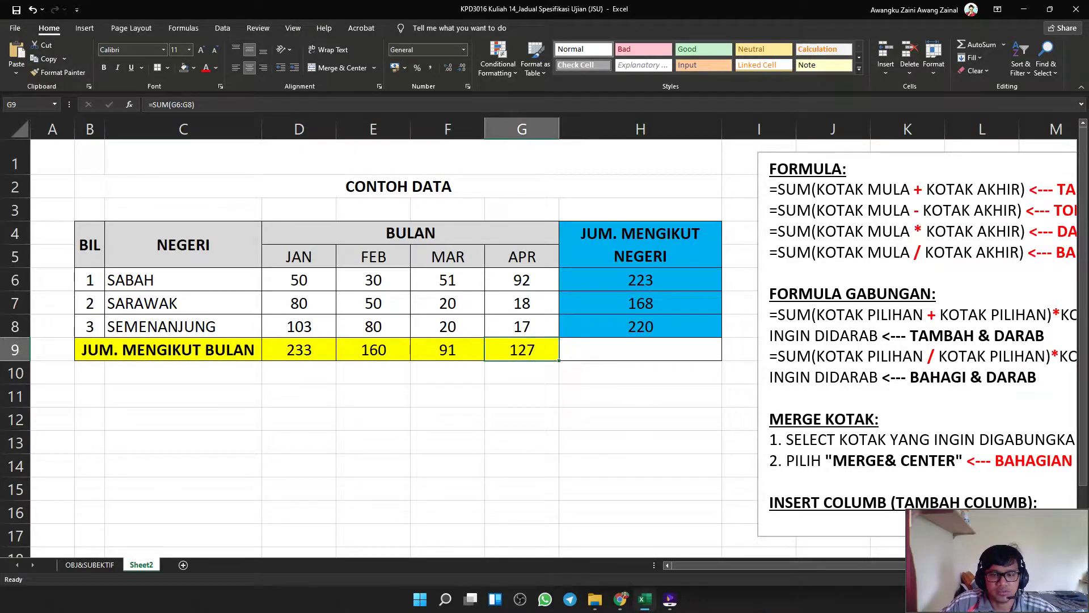
# Merge and center the empty cells D10:G10 below the month totals.
pyautogui.moveTo(299, 373); pyautogui.dragTo(522, 373)
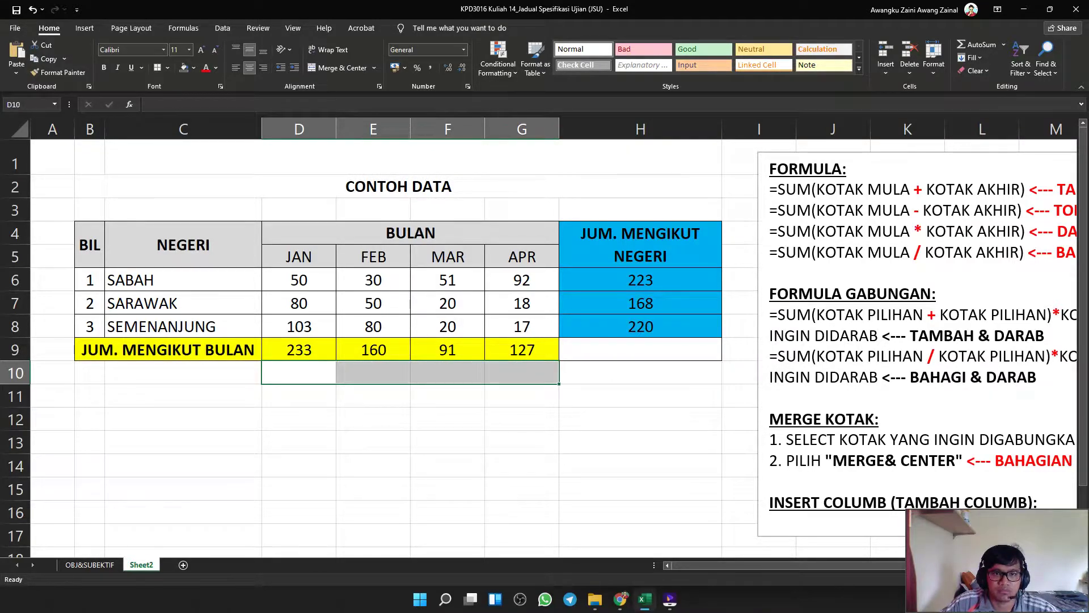
pyautogui.click(340, 68)
pyautogui.click(640, 466)
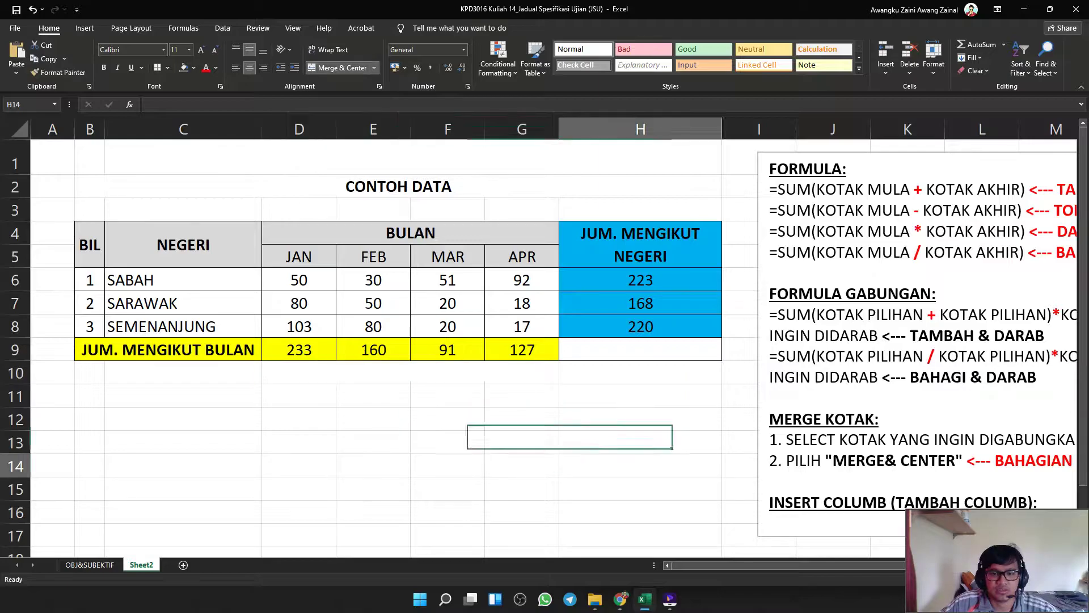
pyautogui.click(410, 373)
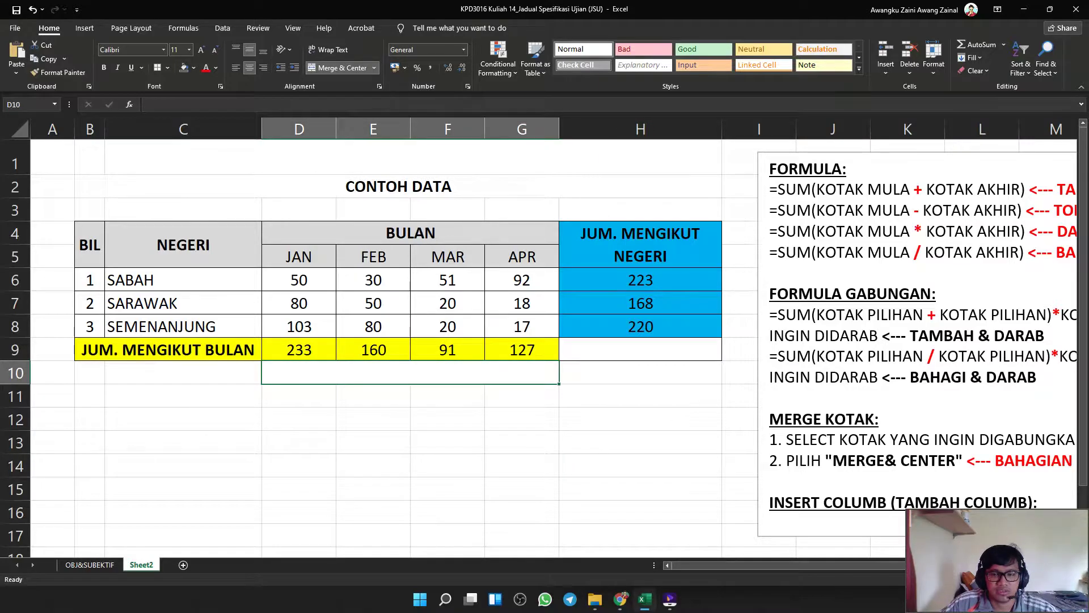
pyautogui.write('=')
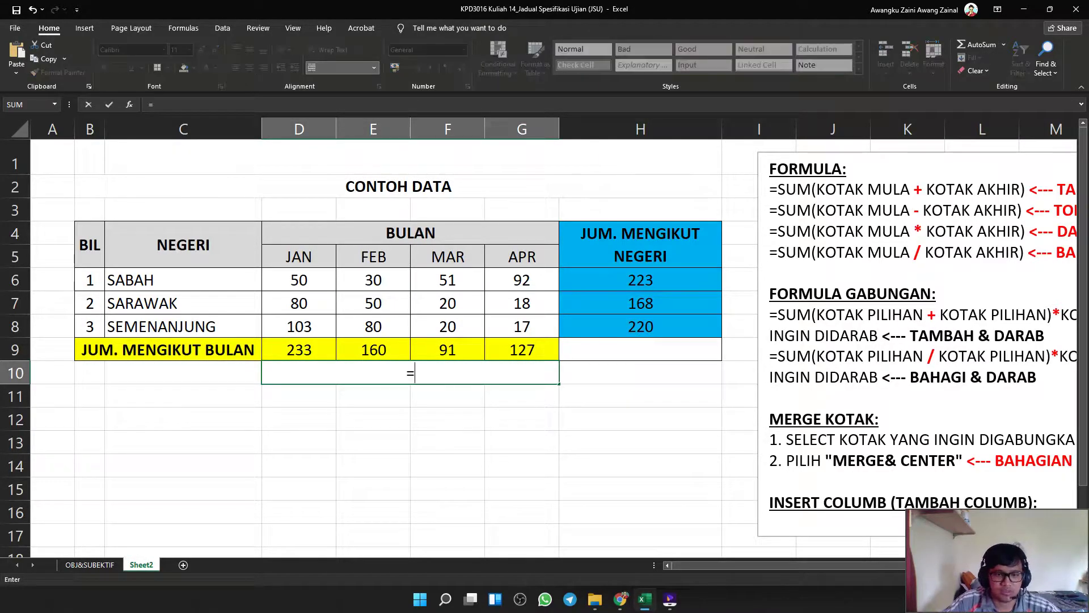
pyautogui.press('Escape')
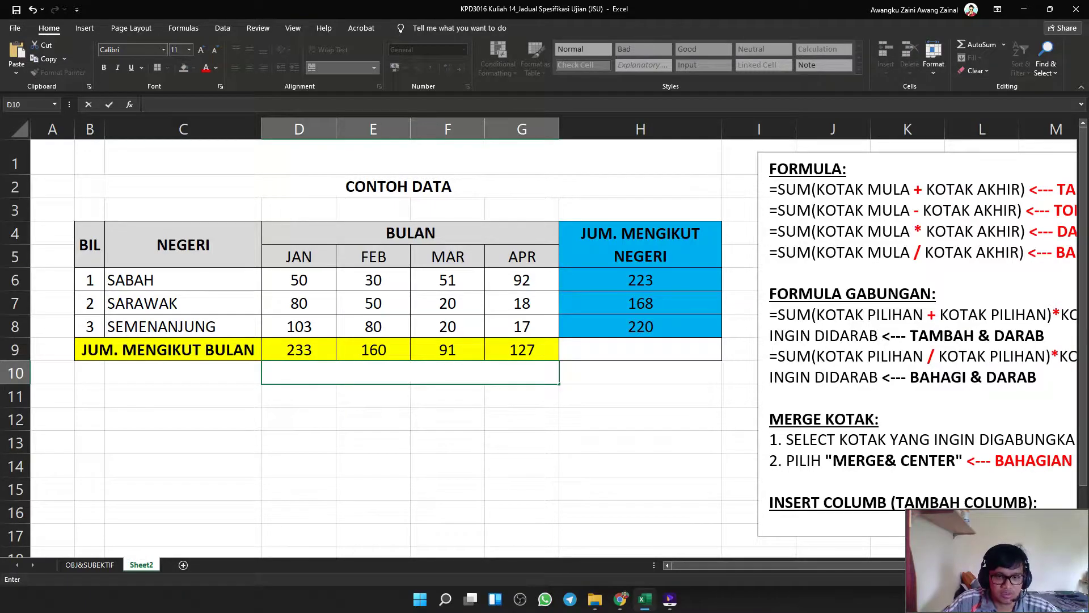
pyautogui.write('=')
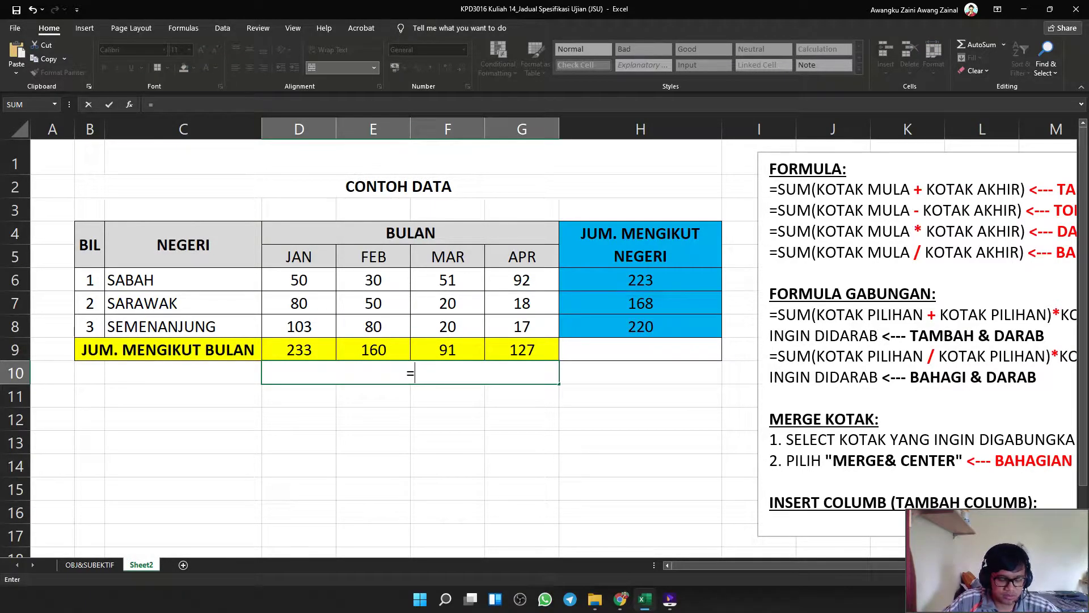
pyautogui.write('SUM')
pyautogui.press('BackSpace')
pyautogui.press('BackSpace')
pyautogui.press('BackSpace')
pyautogui.press('BackSpace')
pyautogui.click(641, 420)
# Add up the month totals in the merged cell D10:G10 with the AutoSum formula =SUM(D9:G9).
pyautogui.click(448, 373)
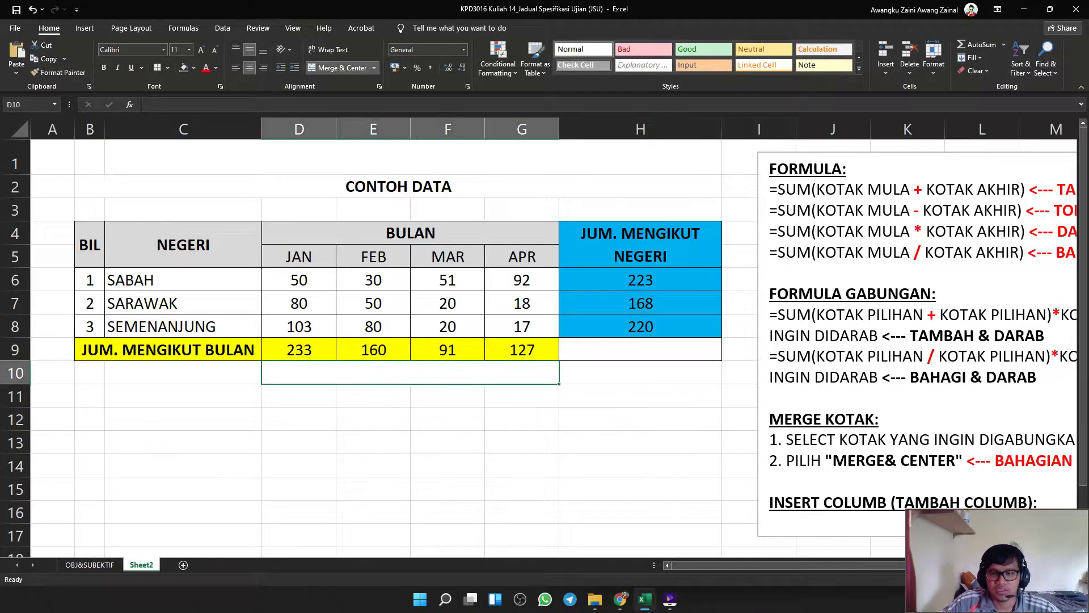
pyautogui.click(1004, 45)
pyautogui.click(982, 59)
pyautogui.moveTo(323, 349); pyautogui.dragTo(404, 356)
pyautogui.moveTo(522, 351); pyautogui.dragTo(522, 350)
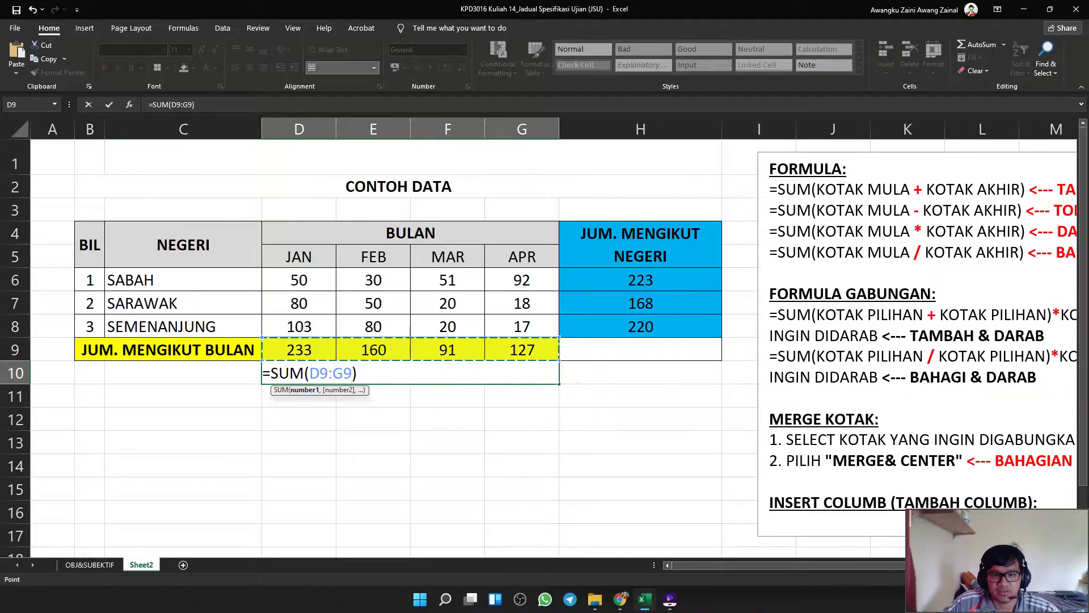
pyautogui.press('Return')
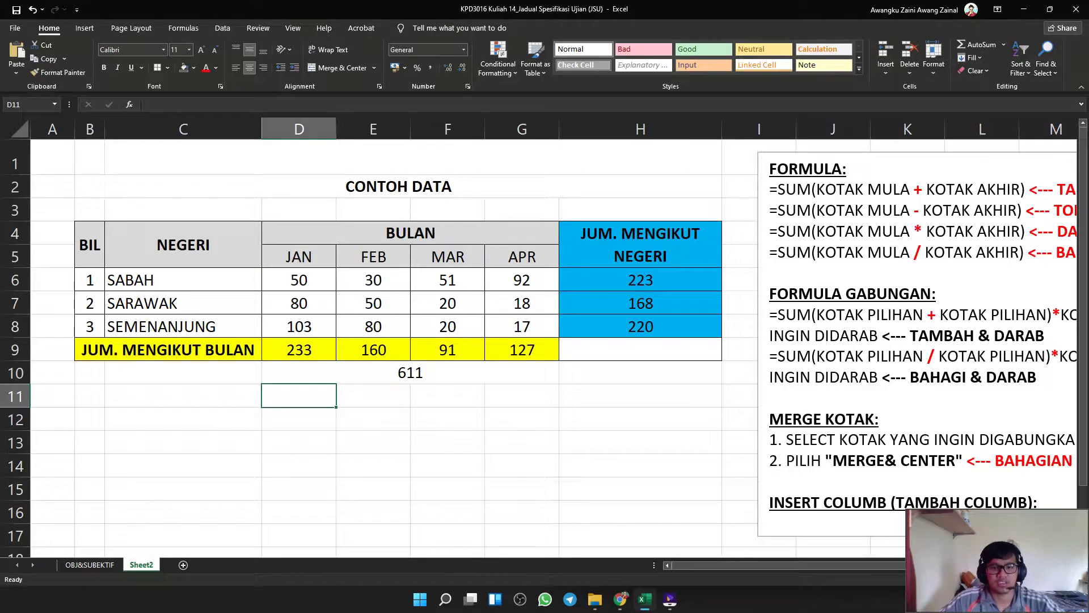
pyautogui.click(411, 373)
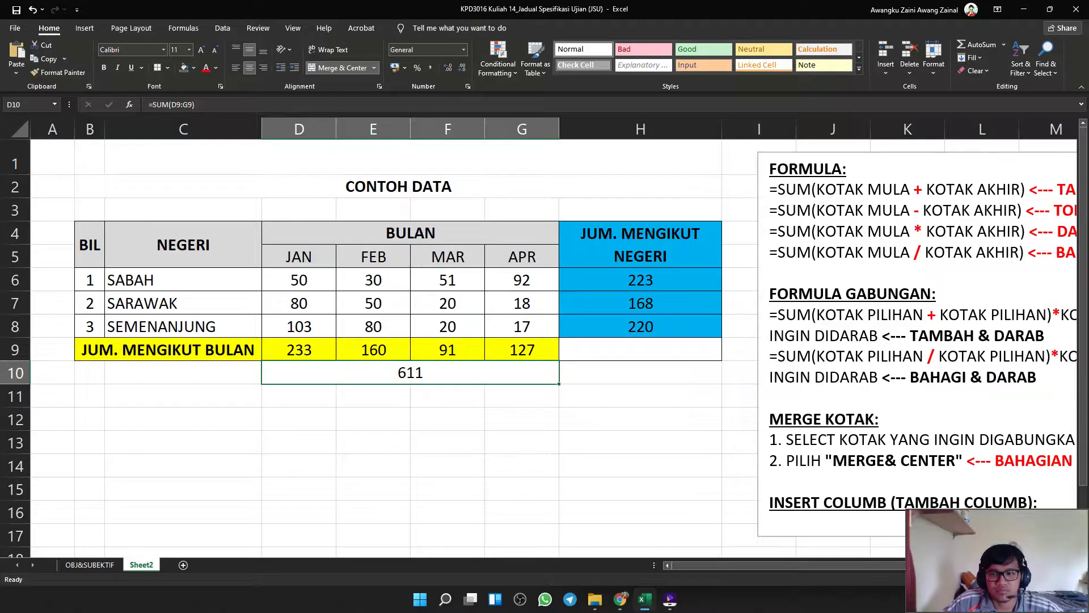
# Move the FORMULA notes text box from beside the table to the area below row 10.
pyautogui.scroll(-4, 455, 331)
pyautogui.click(455, 331)
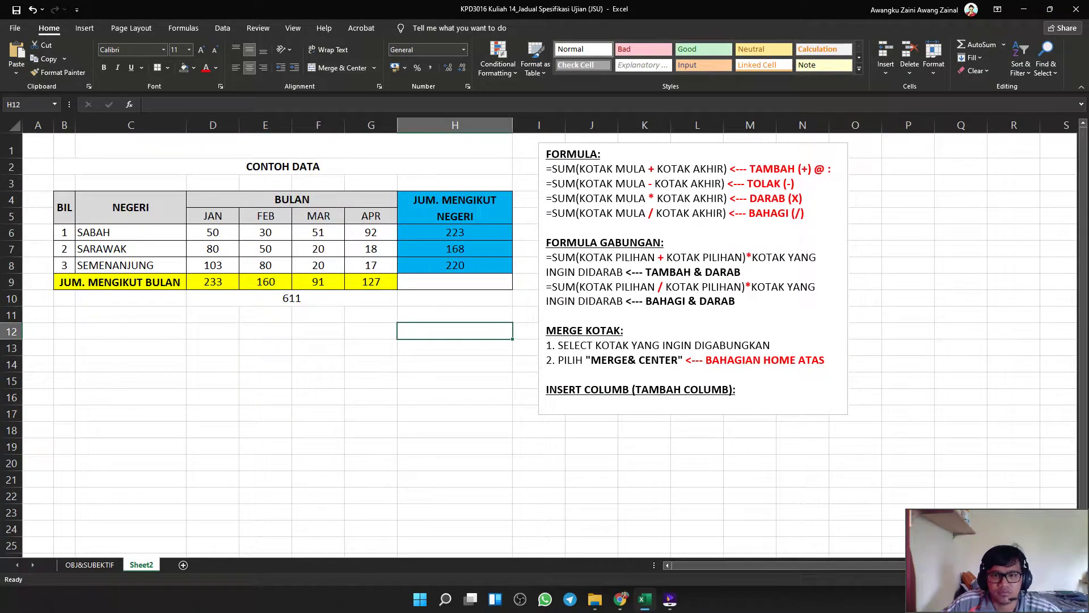
pyautogui.click(585, 374)
pyautogui.moveTo(539, 352); pyautogui.dragTo(147, 517)
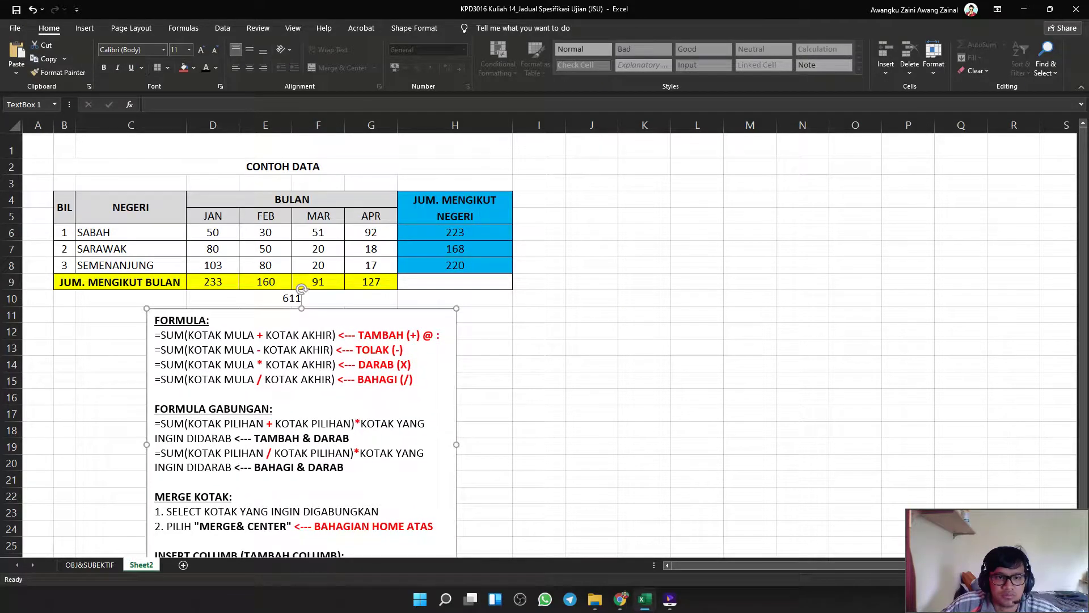
pyautogui.click(301, 295)
pyautogui.click(539, 184)
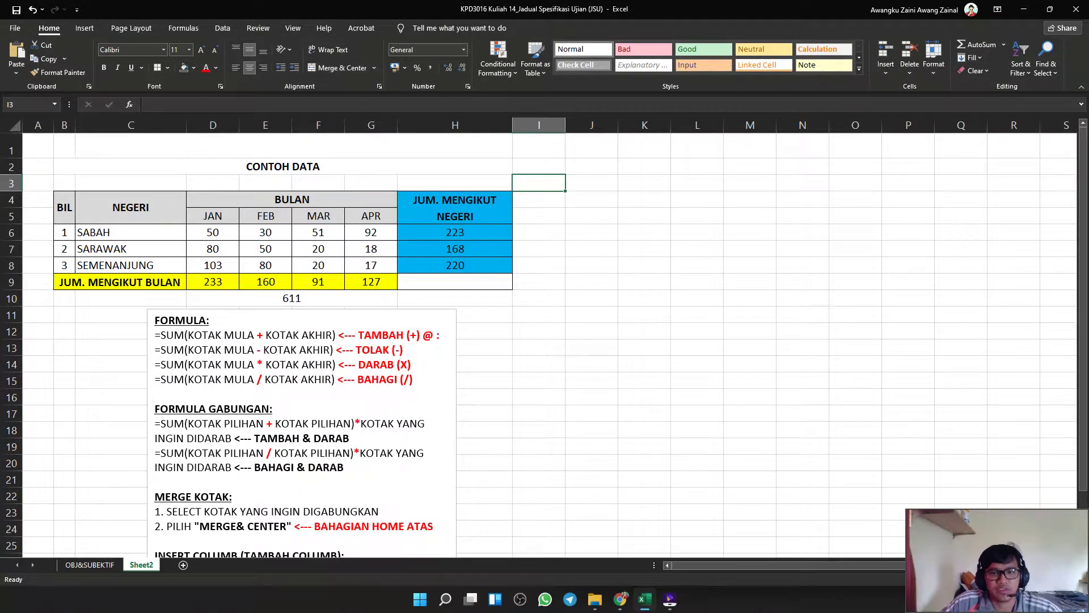
# Merge and center the empty cells I6:I8 beside the region totals.
pyautogui.scroll(2, 539, 184)
pyautogui.moveTo(705, 267); pyautogui.dragTo(705, 310)
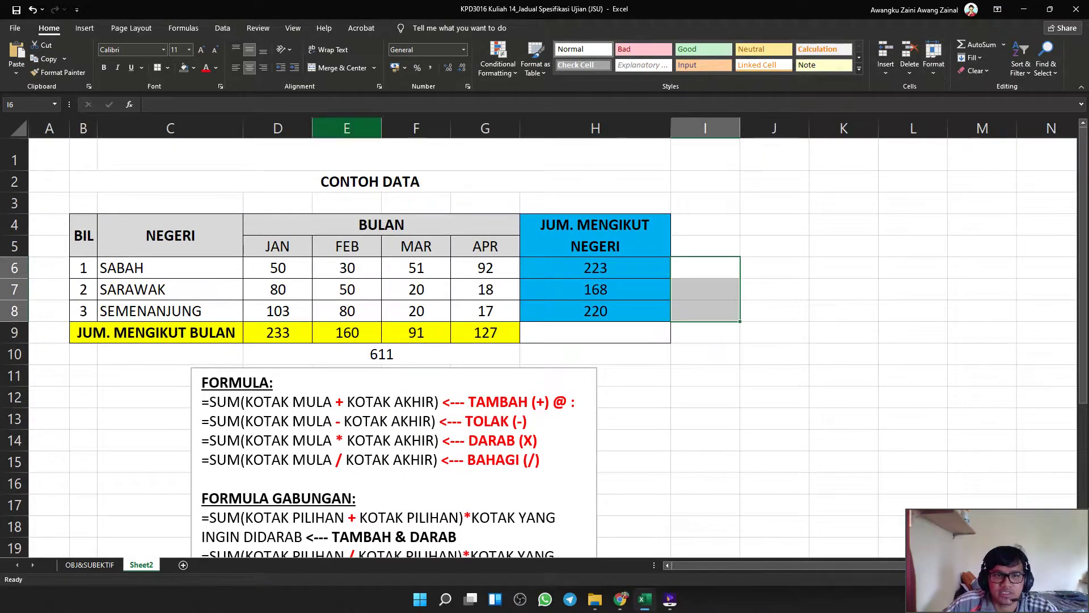
pyautogui.click(342, 67)
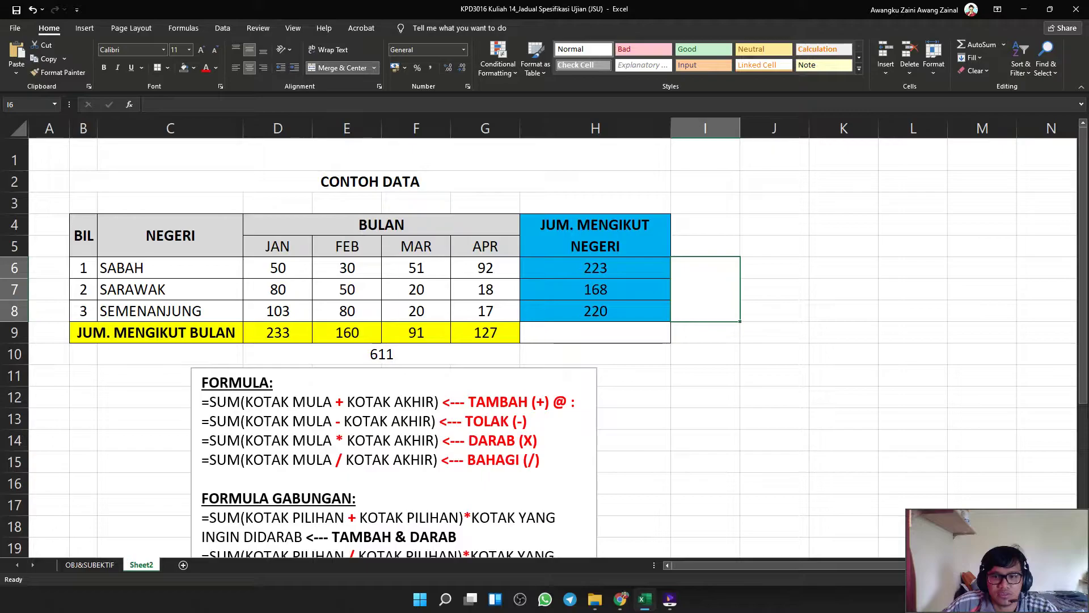
pyautogui.click(913, 311)
# Add up the region totals in the merged cell I6:I8 with the AutoSum formula =SUM(H6:H8).
pyautogui.click(705, 289)
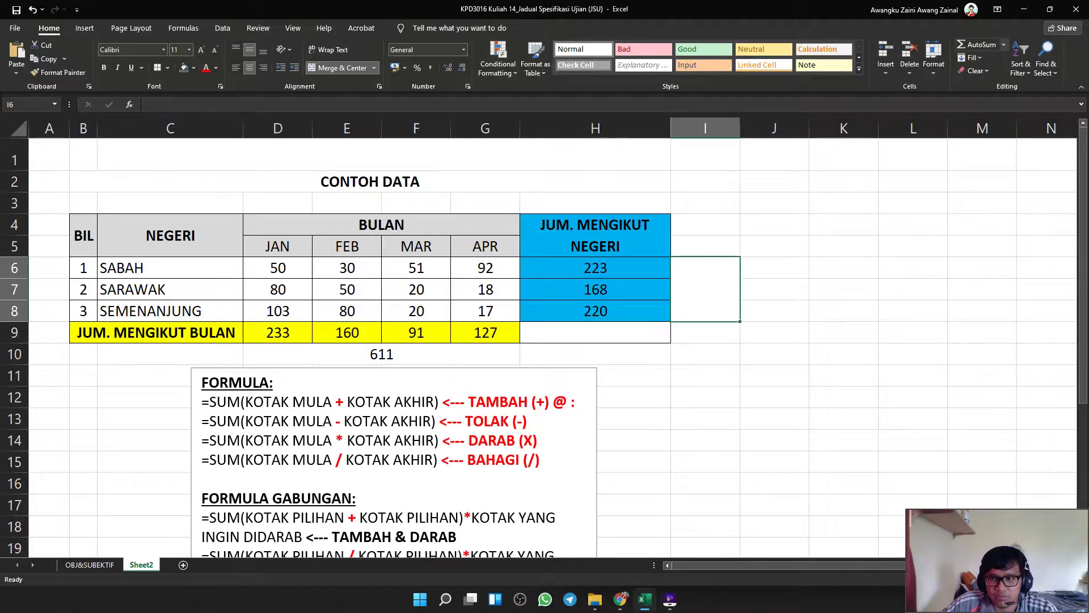
pyautogui.click(1004, 44)
pyautogui.click(984, 59)
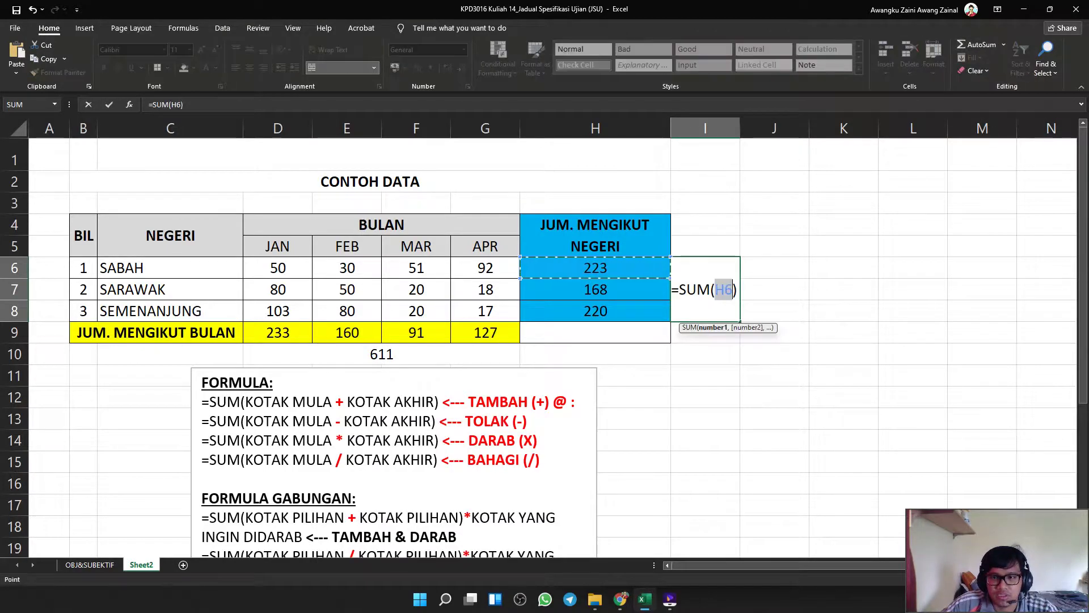
pyautogui.hotkey('shift', 'Down')
pyautogui.hotkey('shift', 'Down')
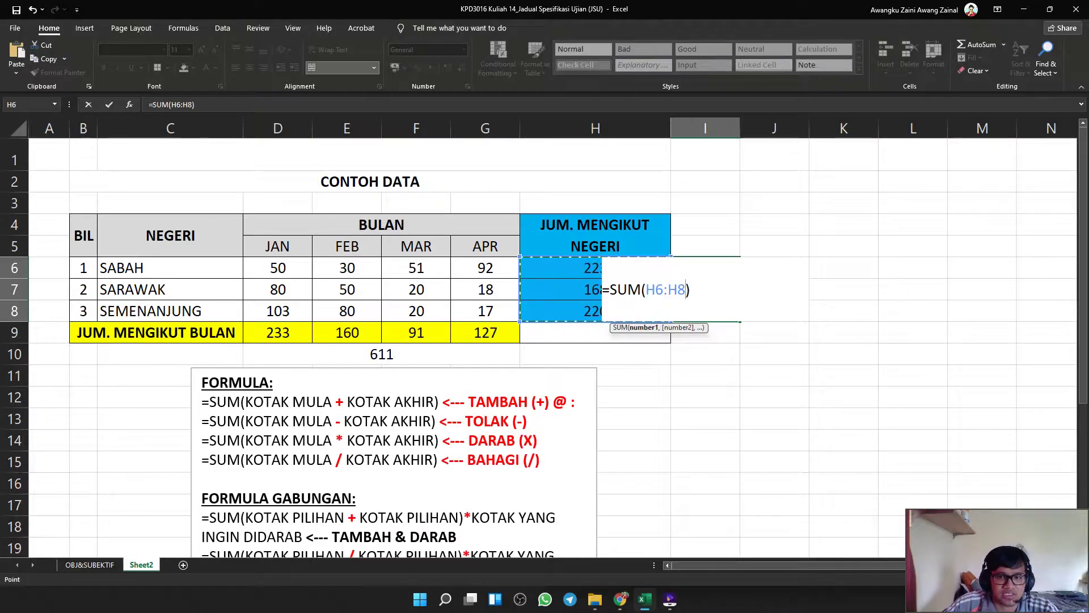
pyautogui.hotkey('ctrl', 'Return')
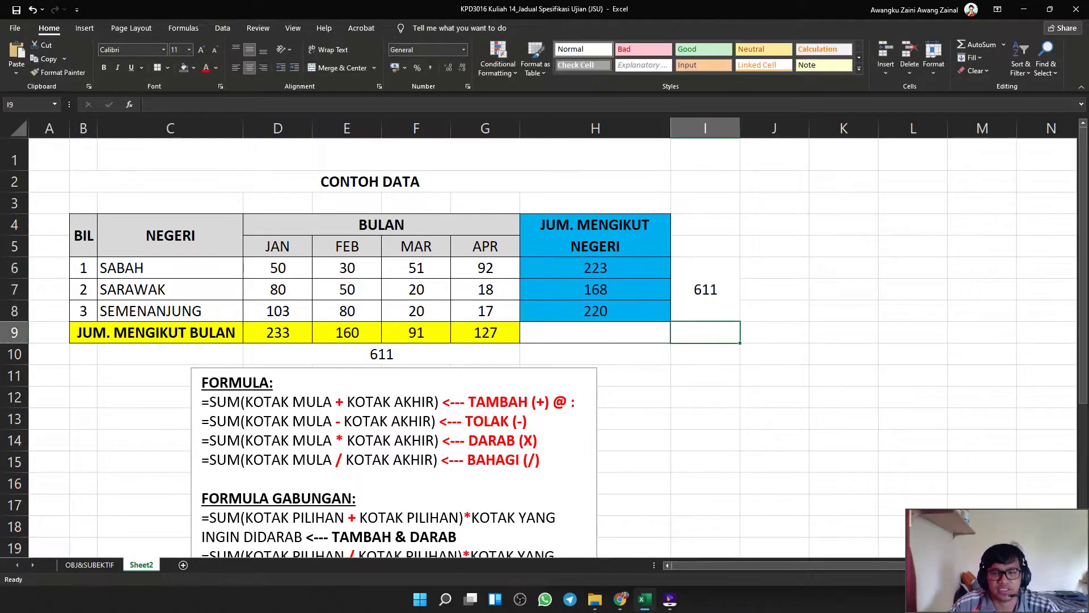
# Examine the SUM formulas behind the region totals in H6:H8 and the grand total in I6.
pyautogui.scroll(-1, 553, 346)
pyautogui.scroll(1, 553, 346)
pyautogui.click(482, 443)
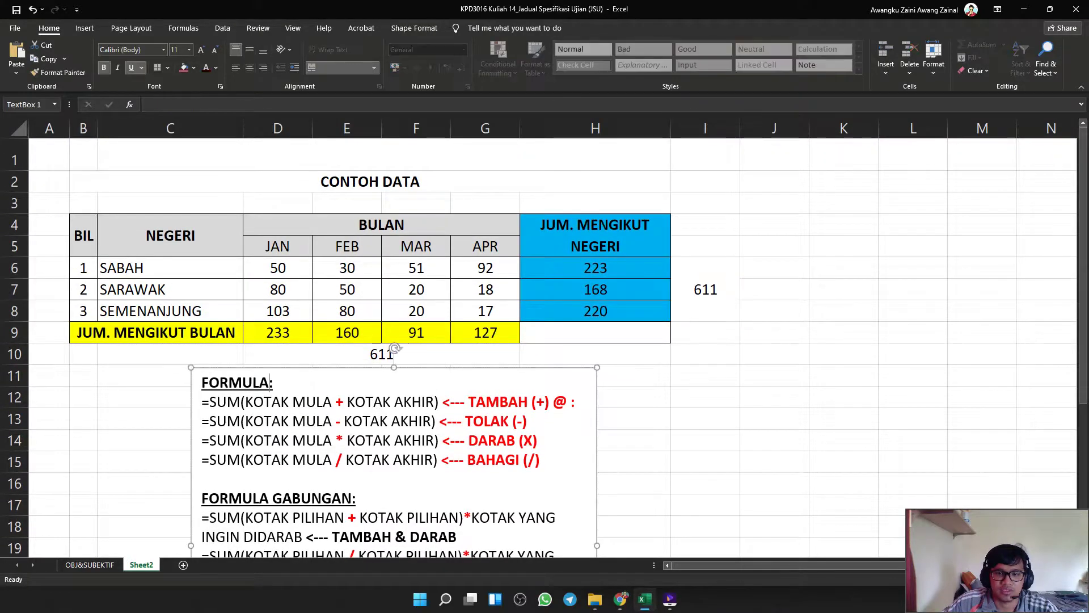
pyautogui.click(596, 289)
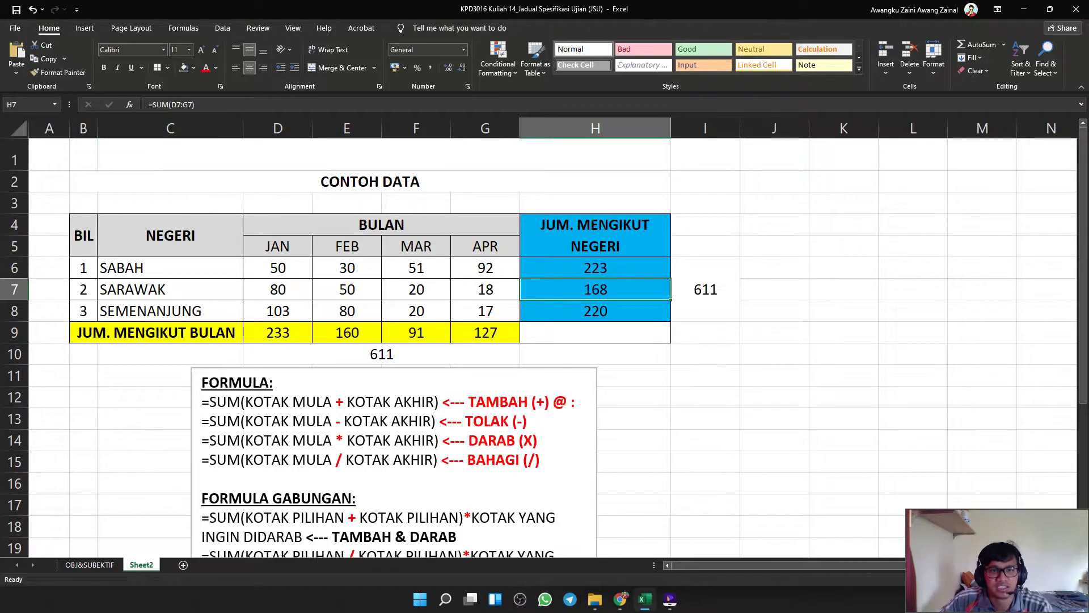
pyautogui.click(152, 105)
pyautogui.click(150, 104)
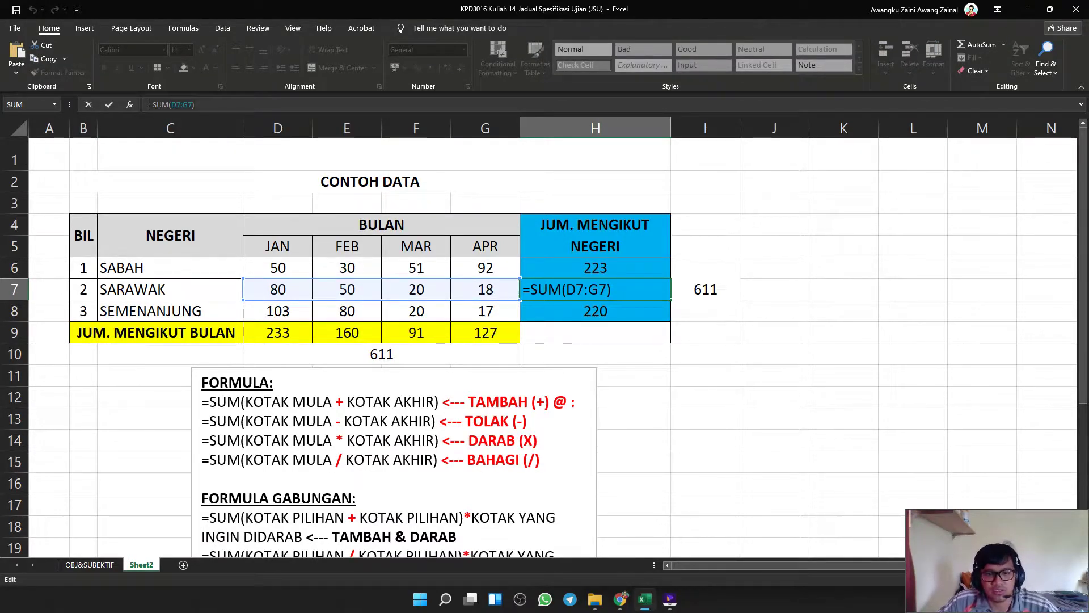
pyautogui.press('Escape')
pyautogui.click(596, 268)
pyautogui.press('Down')
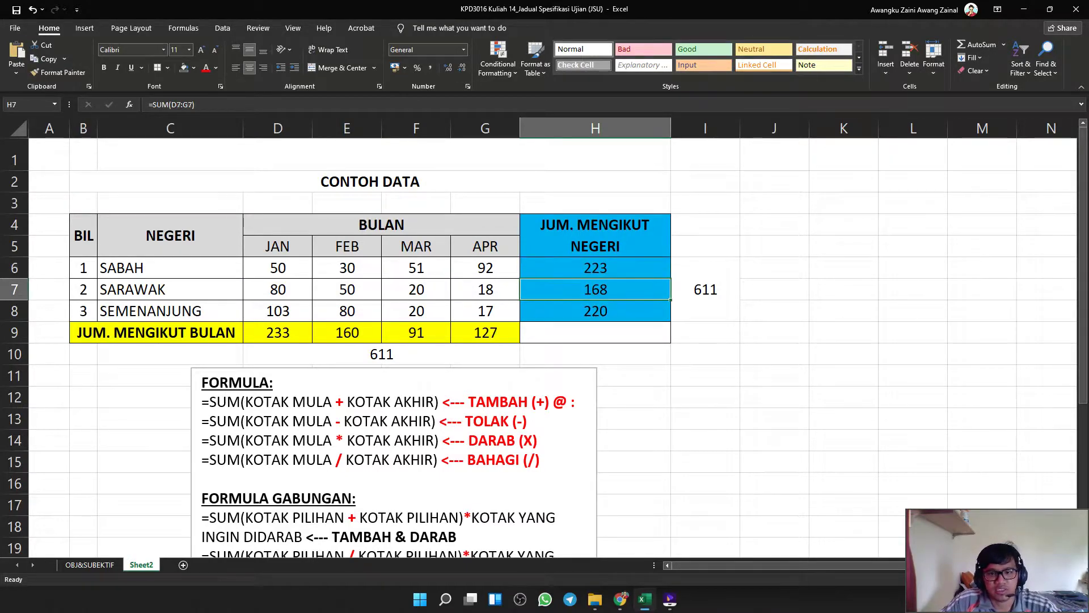
pyautogui.press('Down')
pyautogui.press('Right')
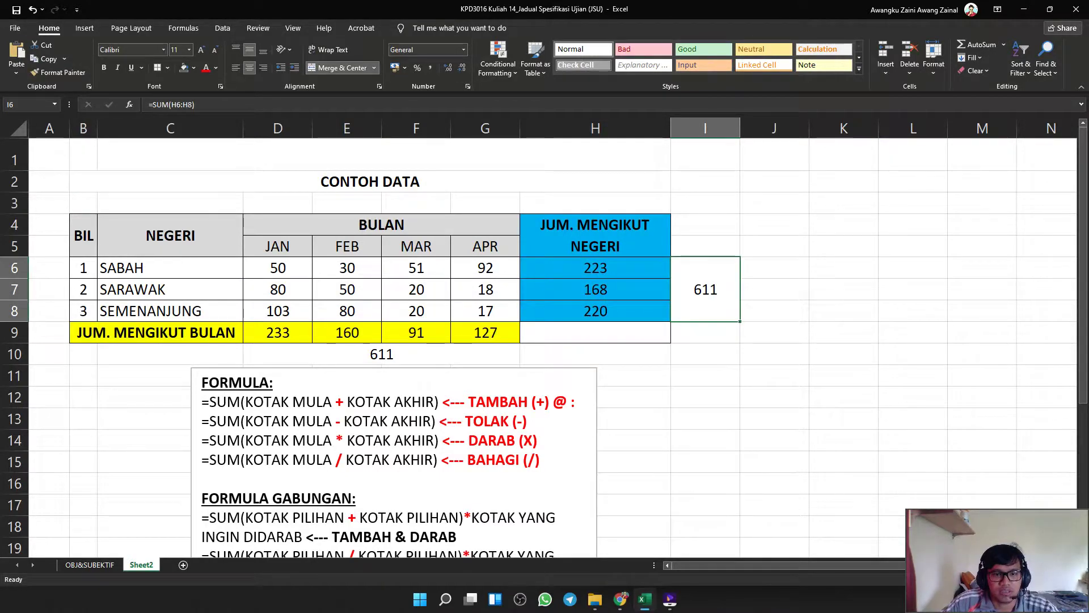
# Set Sarawak's February value in E7 to 25 and check the month, region and grand totals that depend on it.
pyautogui.moveTo(485, 267); pyautogui.dragTo(278, 311)
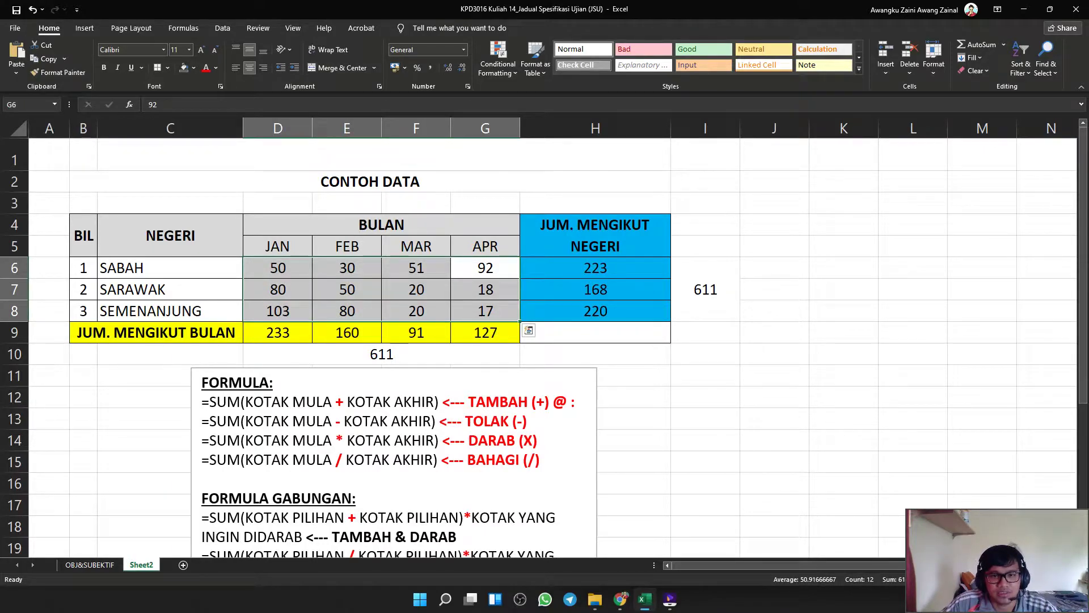
pyautogui.click(347, 289)
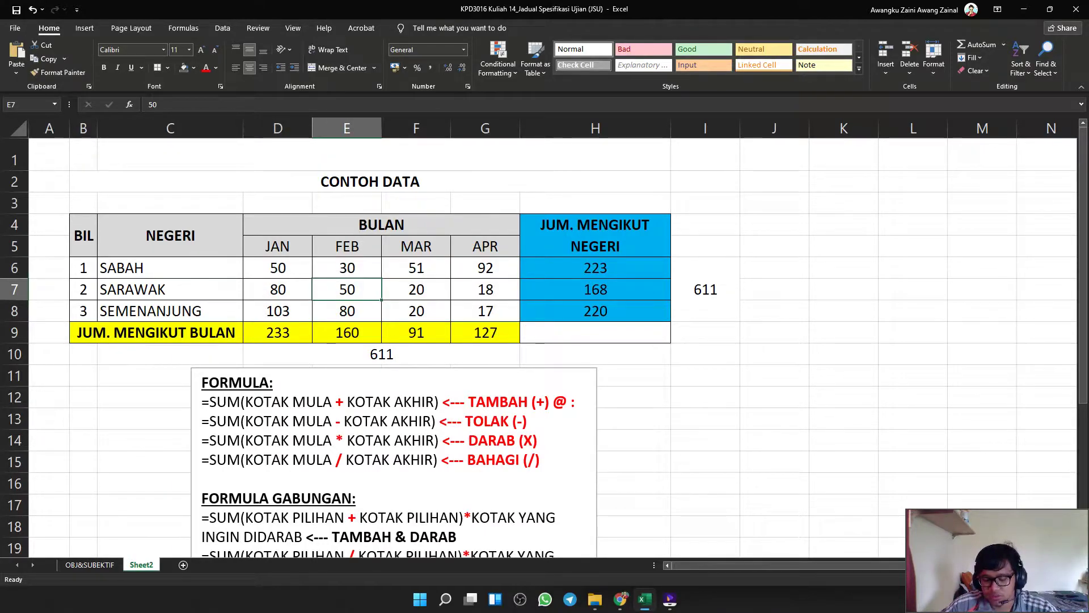
pyautogui.write('25')
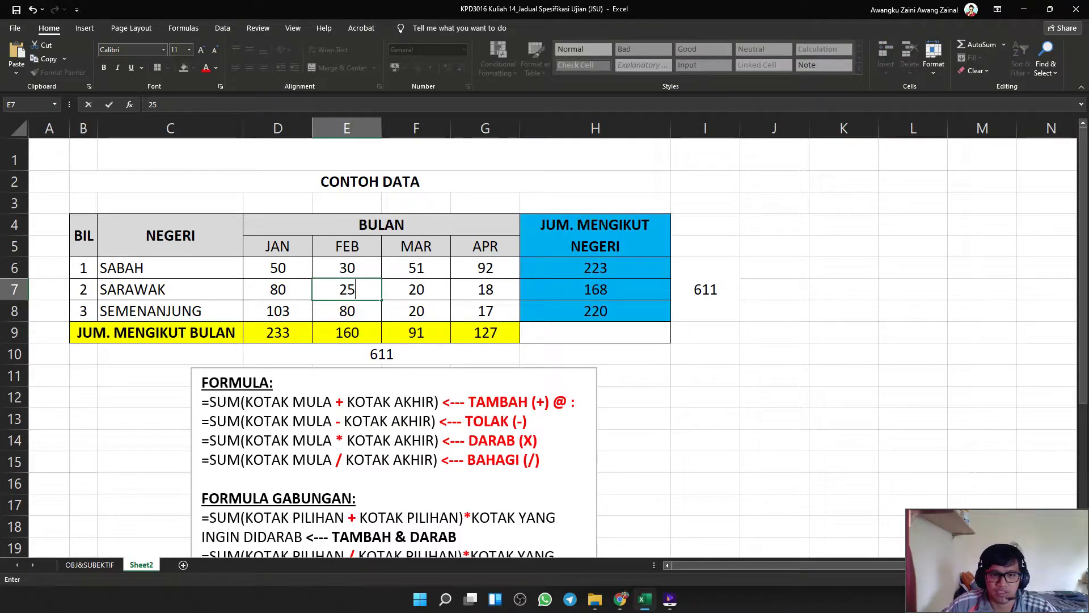
pyautogui.click(633, 376)
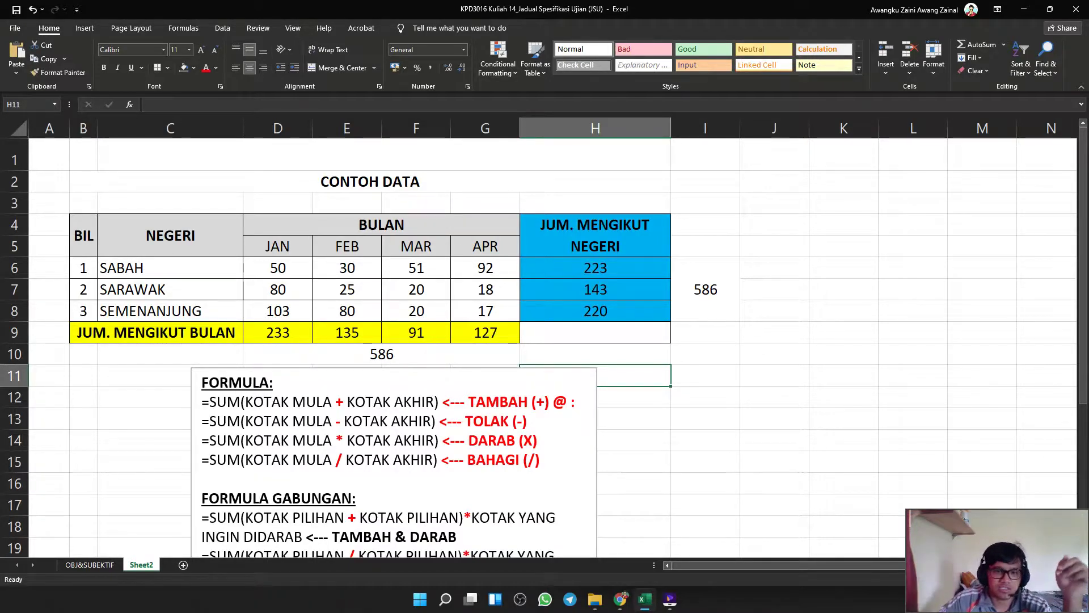
pyautogui.click(347, 333)
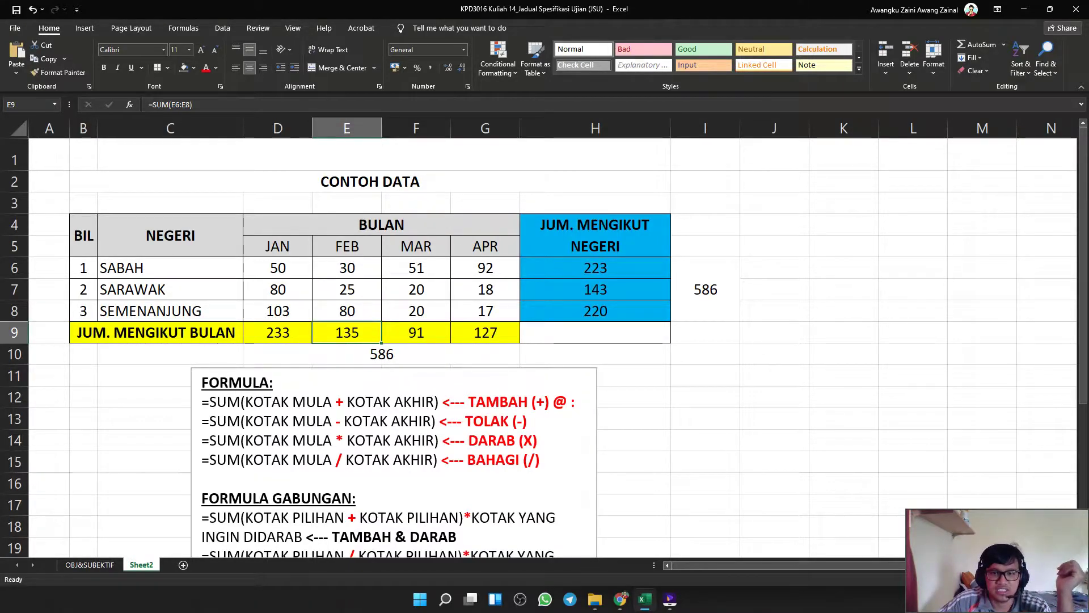
pyautogui.click(595, 289)
pyautogui.click(382, 354)
pyautogui.click(706, 289)
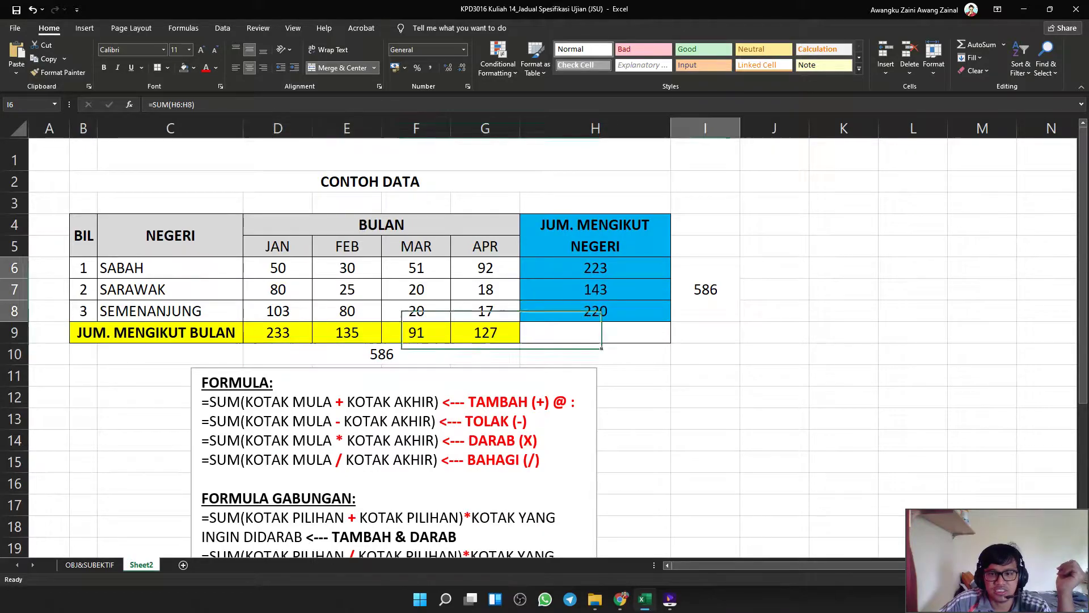
# Set Sarawak's February value in E7 to 60.
pyautogui.click(347, 289)
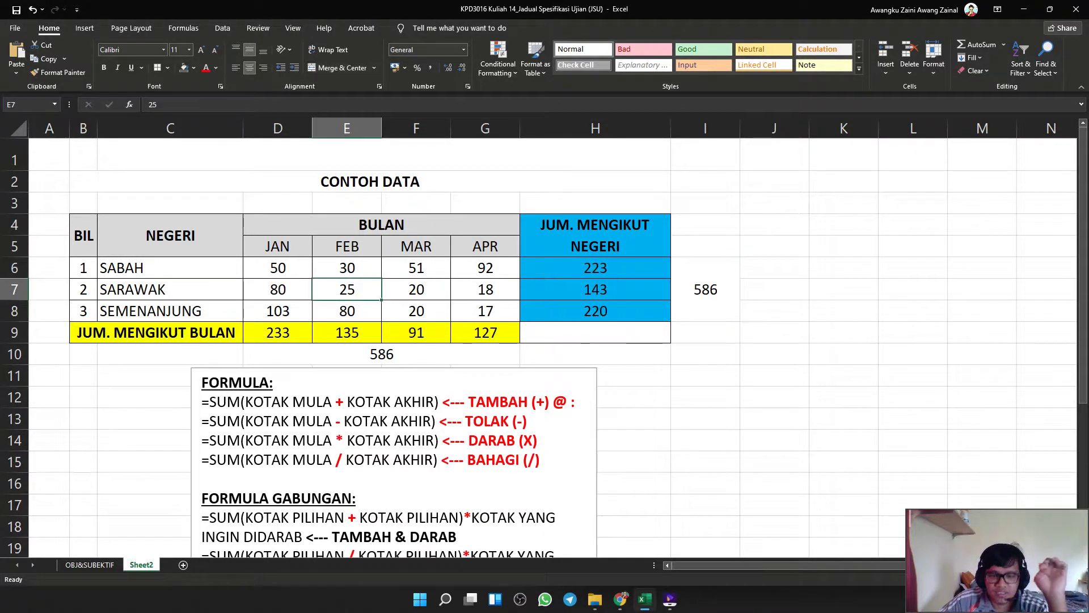
pyautogui.write('60')
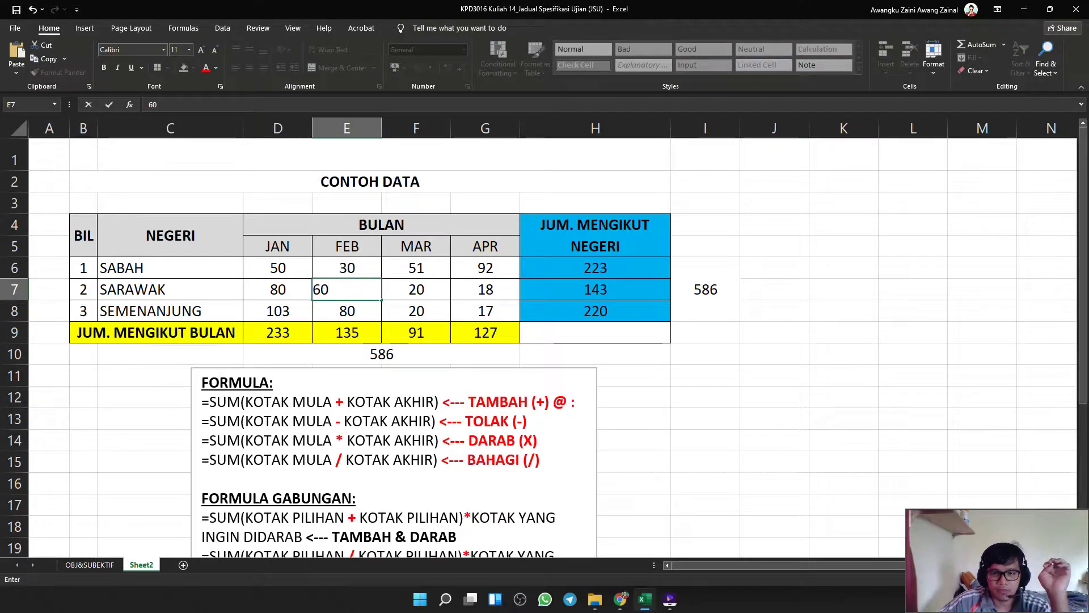
pyautogui.click(634, 376)
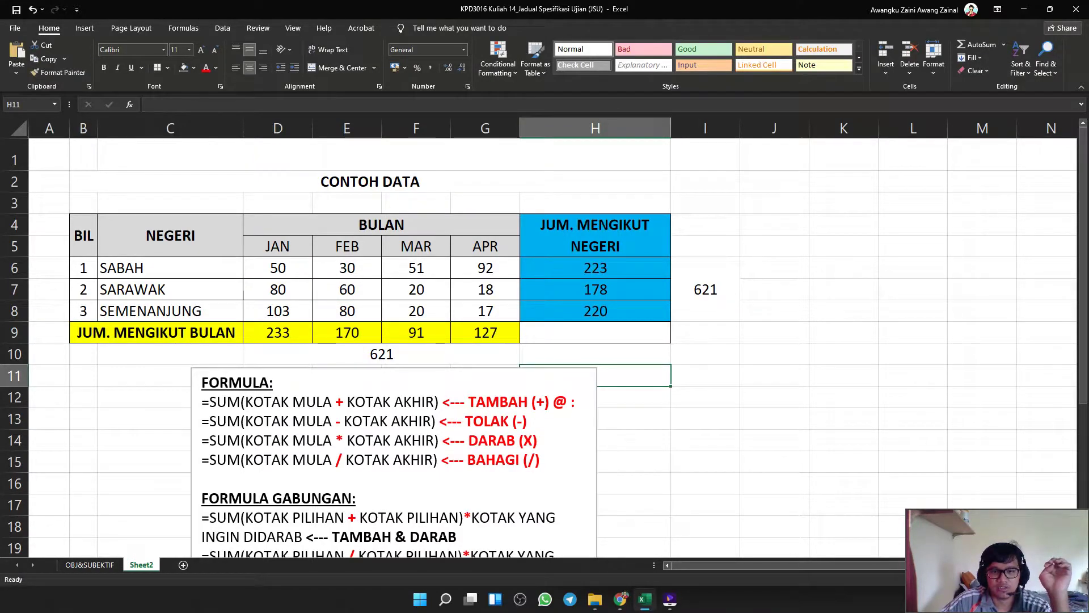
# Set Sarawak's February value in E7 to 30.
pyautogui.click(347, 289)
pyautogui.write('30')
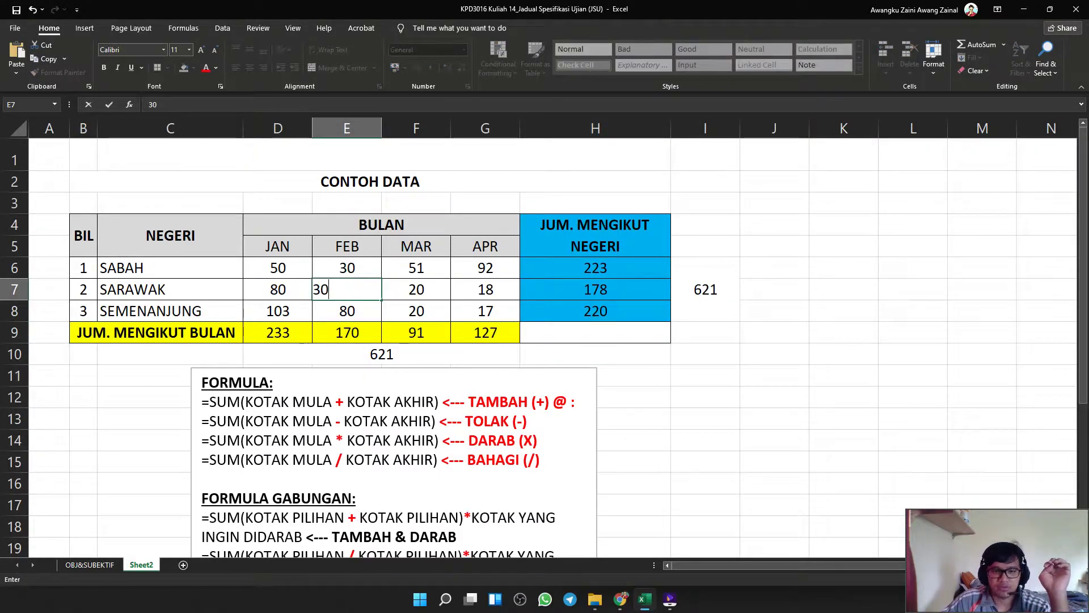
pyautogui.click(705, 419)
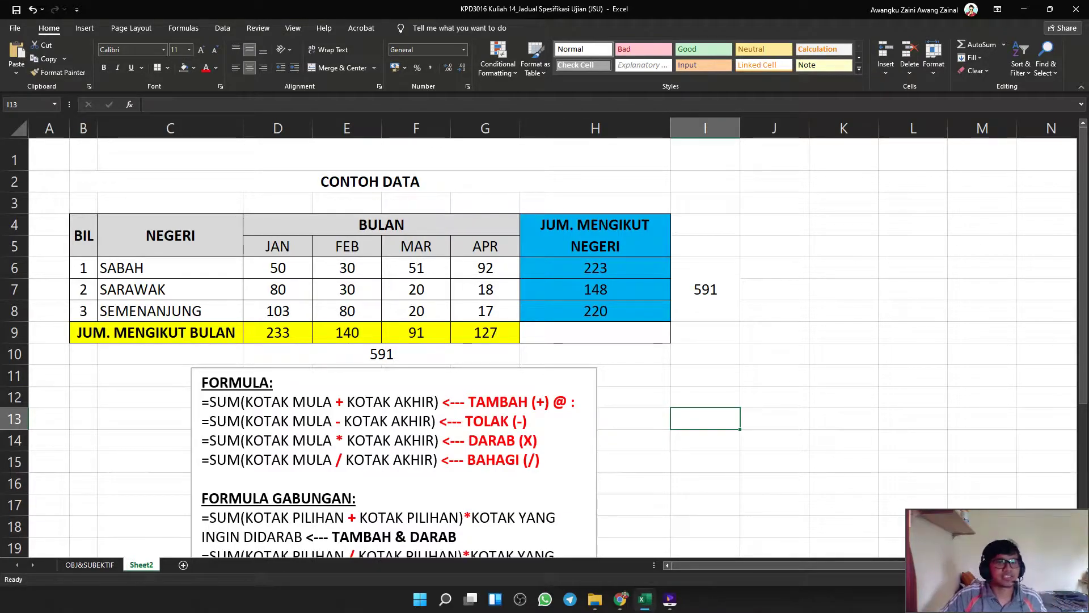
# Move the FORMULA notes text box back beside the table and autofit the width of column I.
pyautogui.click(268, 383)
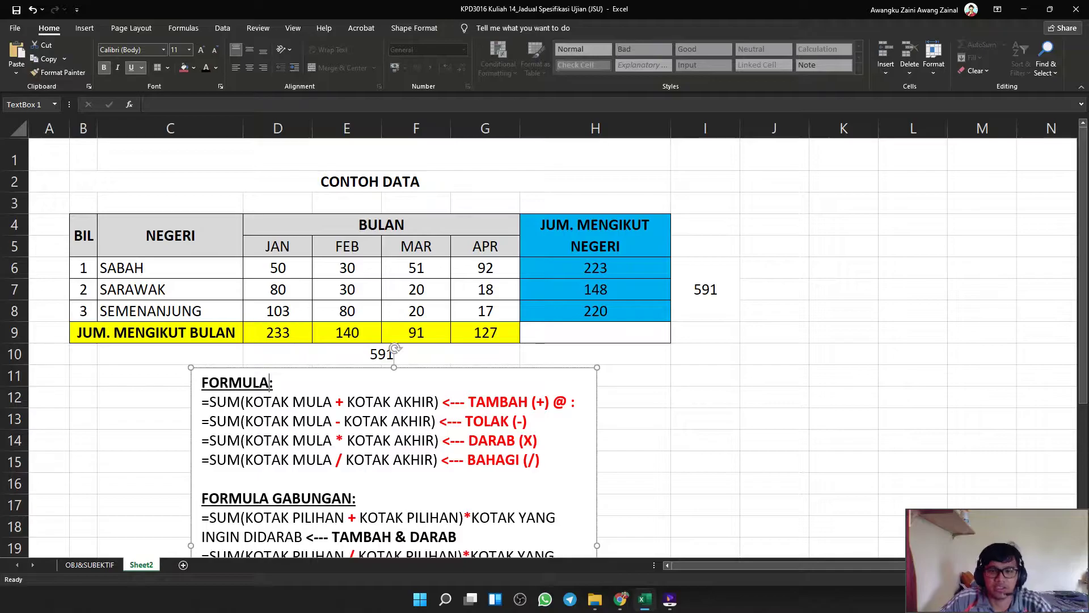
pyautogui.moveTo(295, 368); pyautogui.dragTo(844, 166)
pyautogui.click(708, 154)
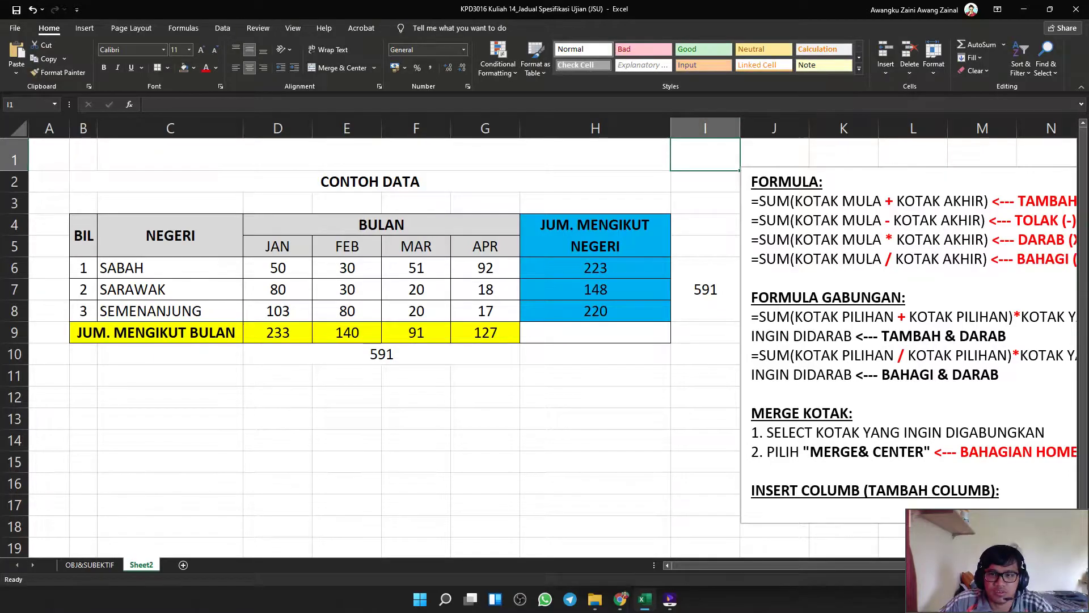
pyautogui.doubleClick(740, 128)
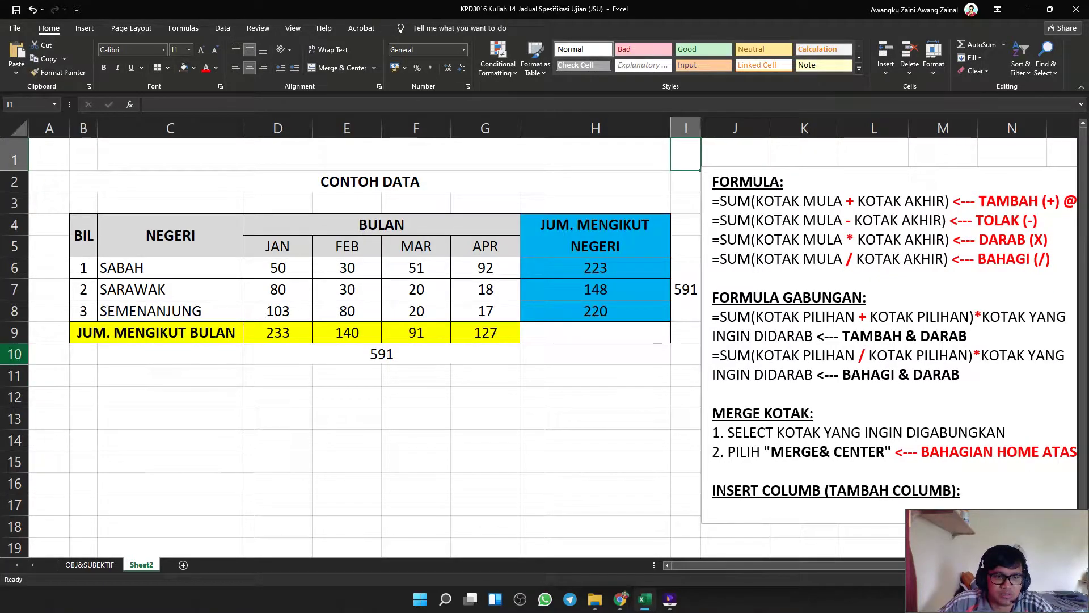
pyautogui.click(171, 397)
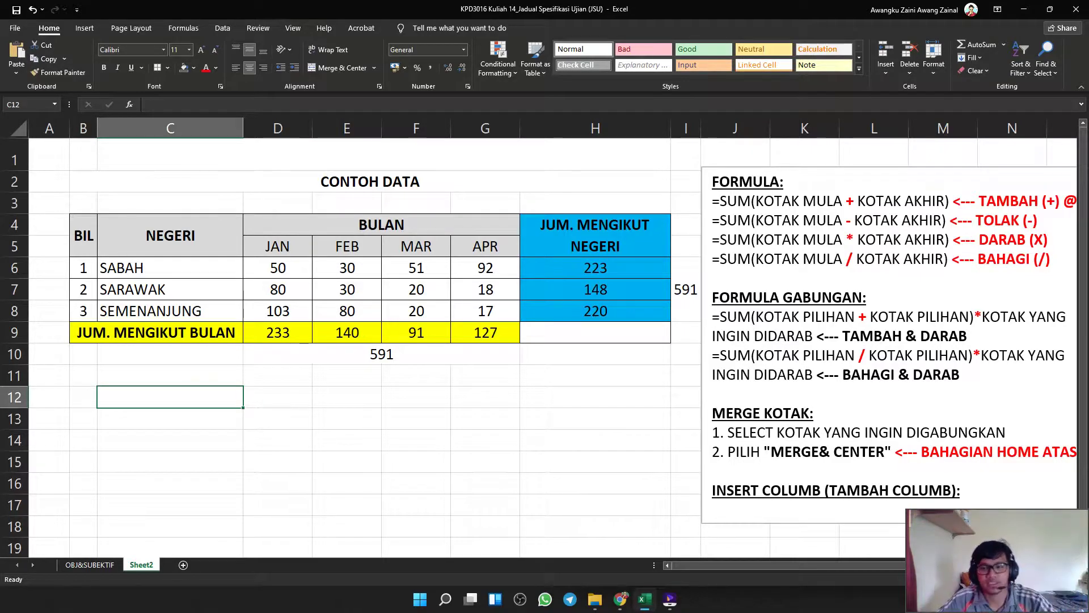
# Extend the FORMULA notes text box downward until it encloses both INSERT COLUMB instruction lines.
pyautogui.scroll(-1, 539, 341)
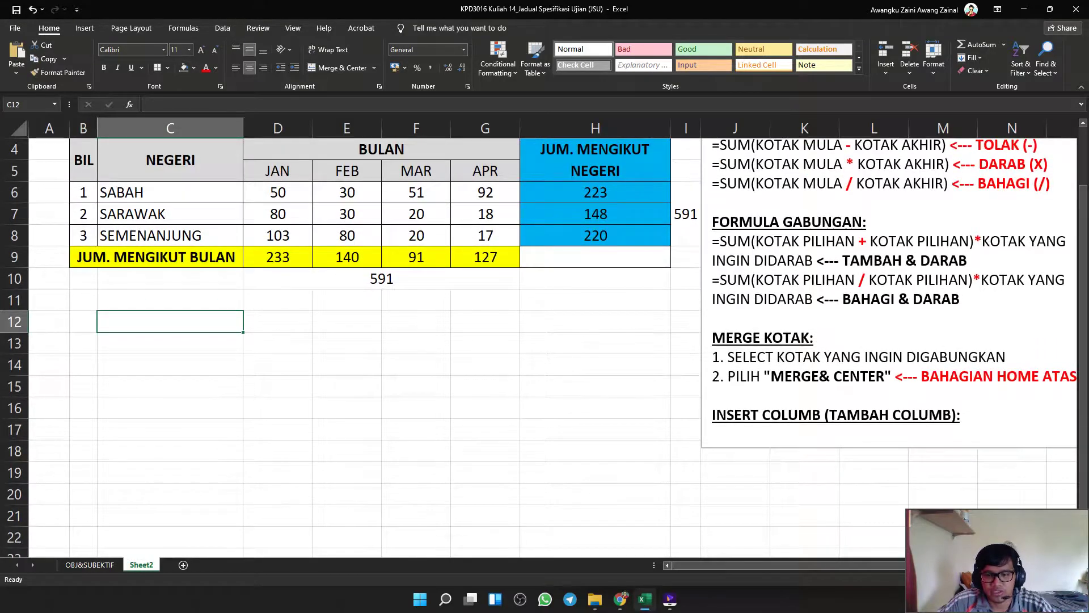
pyautogui.hscroll(3, 539, 340)
pyautogui.scroll(1, 539, 341)
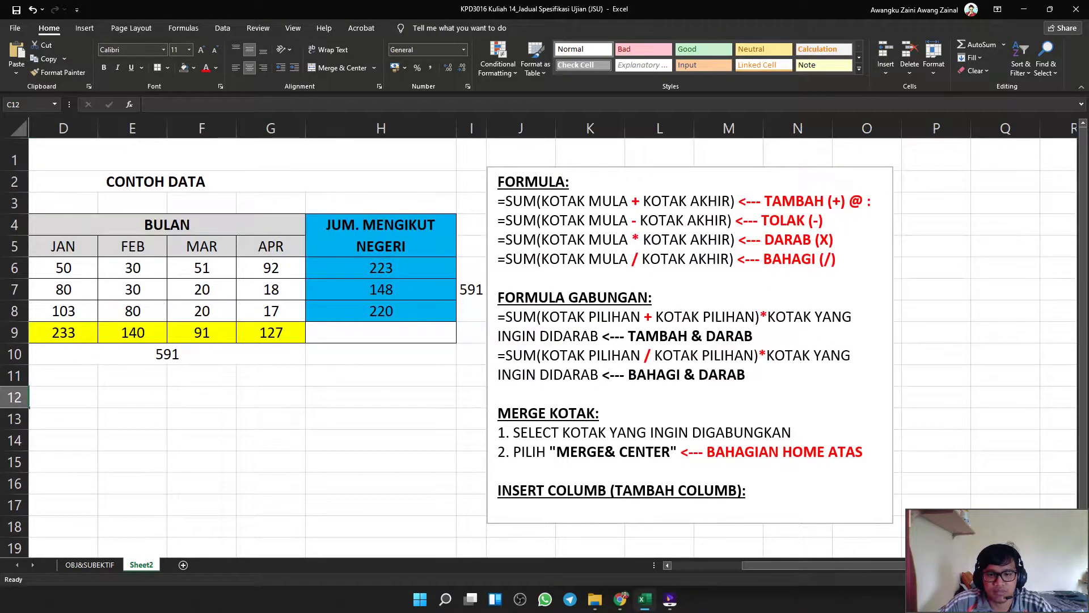
pyautogui.click(551, 432)
pyautogui.scroll(-1, 551, 432)
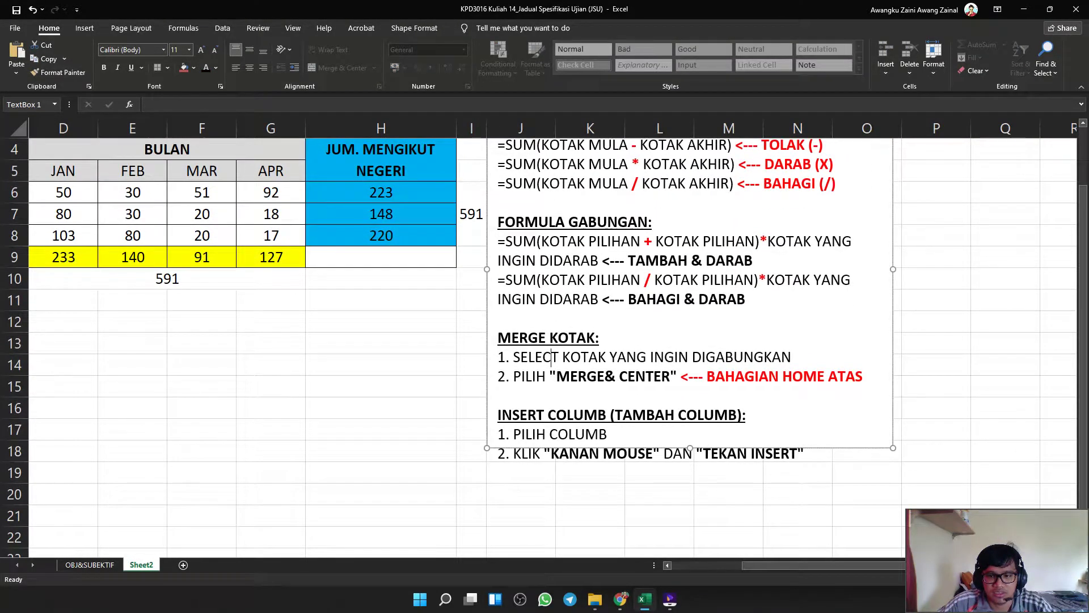
pyautogui.moveTo(690, 448); pyautogui.dragTo(690, 473)
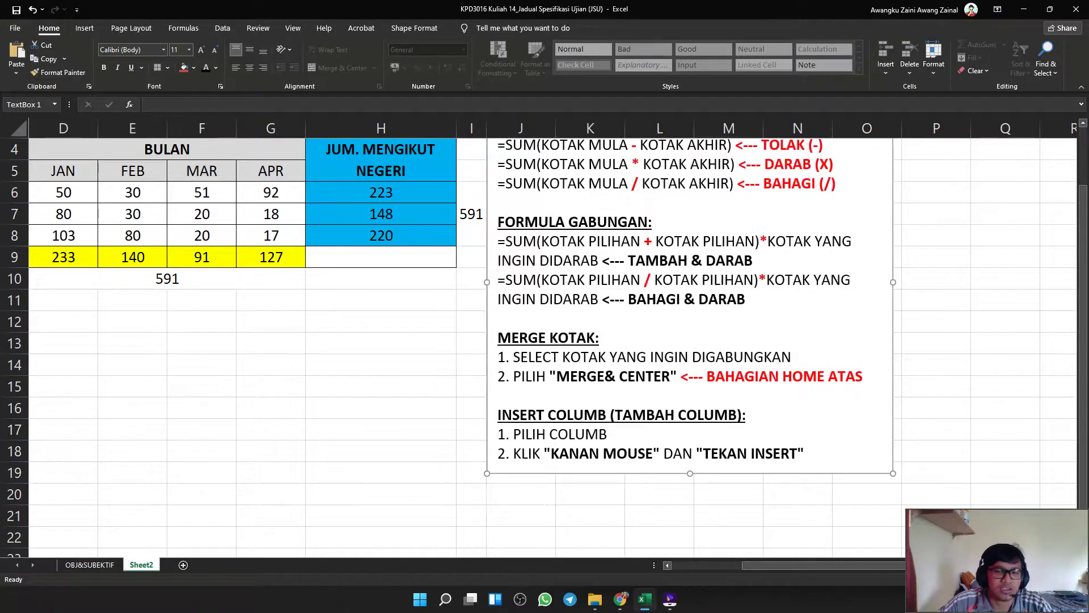
pyautogui.click(270, 451)
# Insert an empty row between SEMENANJUNG and the JUM. MENGIKUT BULAN row of the table.
pyautogui.scroll(1, 270, 452)
pyautogui.moveTo(789, 566); pyautogui.dragTo(764, 565)
pyautogui.click(170, 419)
pyautogui.scroll(1, 170, 419)
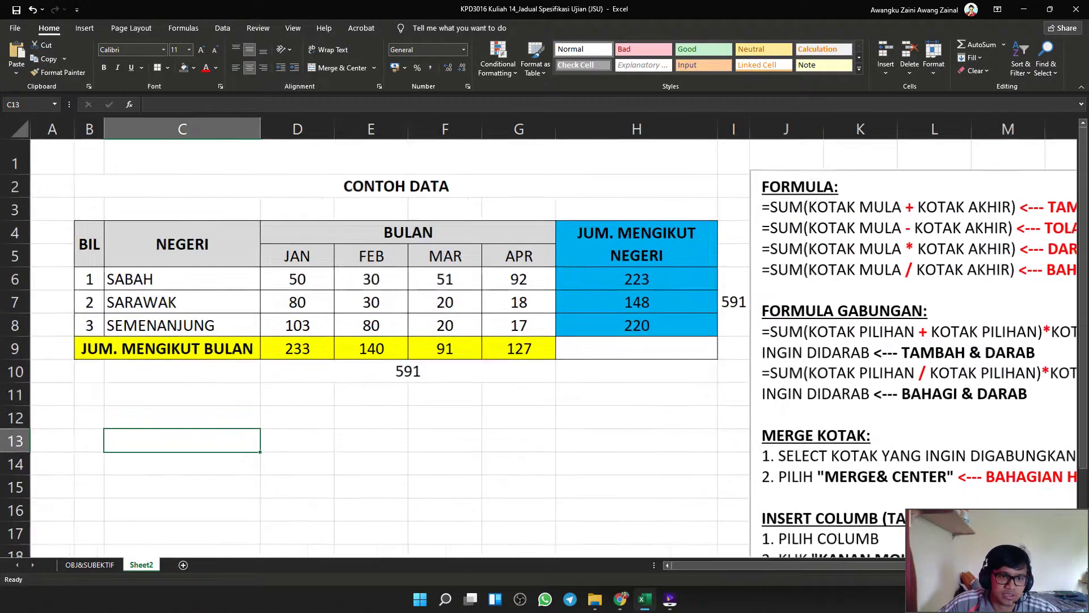
pyautogui.scroll(1, 170, 419)
pyautogui.click(196, 317)
pyautogui.click(196, 342)
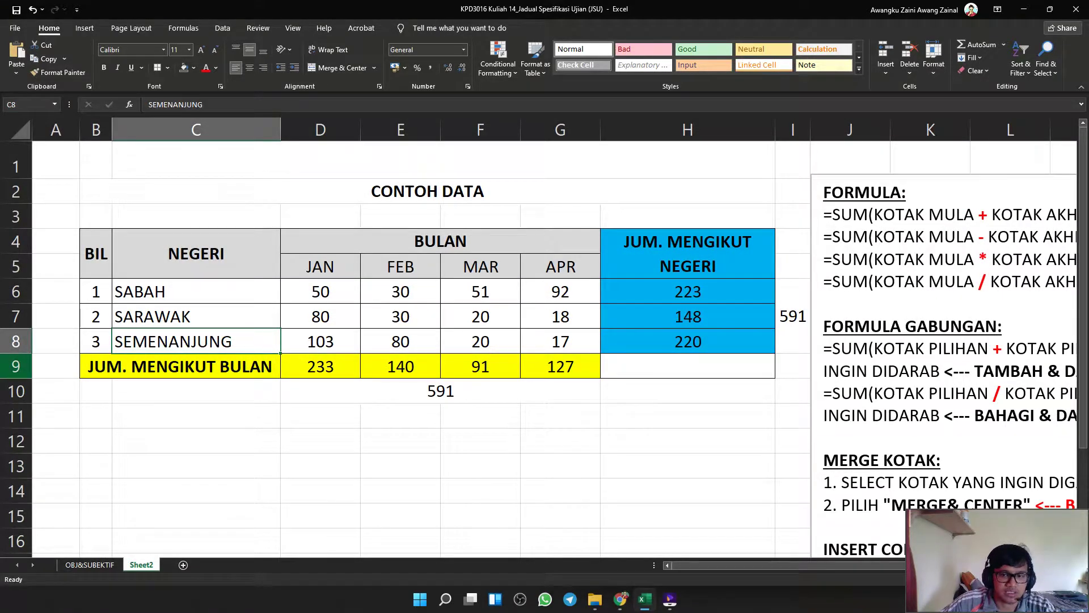
pyautogui.click(16, 366)
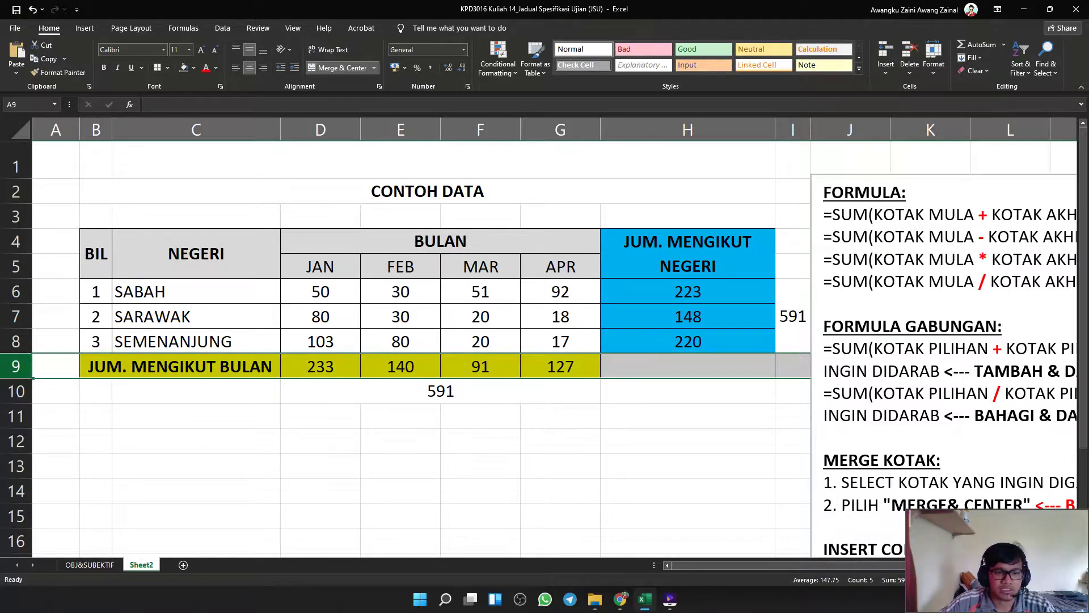
pyautogui.rightClick(17, 370)
pyautogui.click(47, 466)
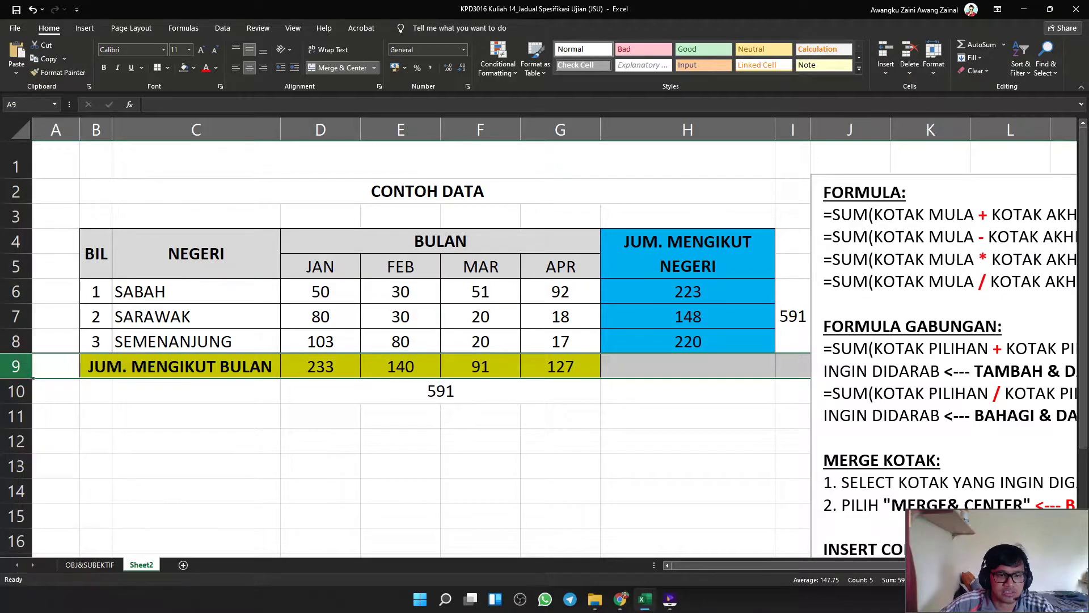
pyautogui.click(320, 466)
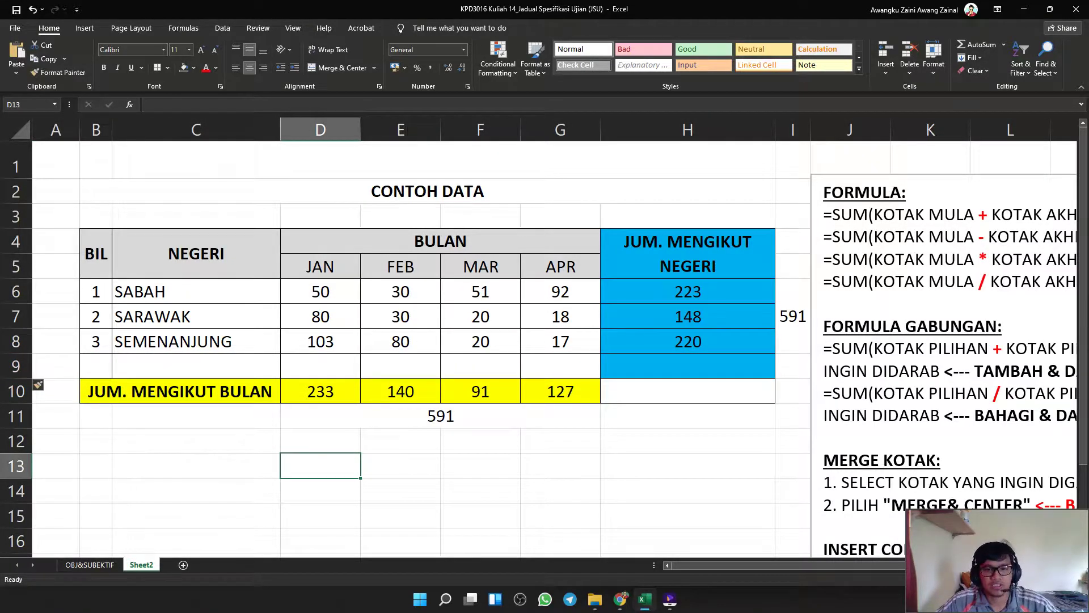
# Undo the row insertion above the JUM. MENGIKUT BULAN row.
pyautogui.click(96, 366)
pyautogui.hotkey('ctrl', 'z')
pyautogui.click(195, 391)
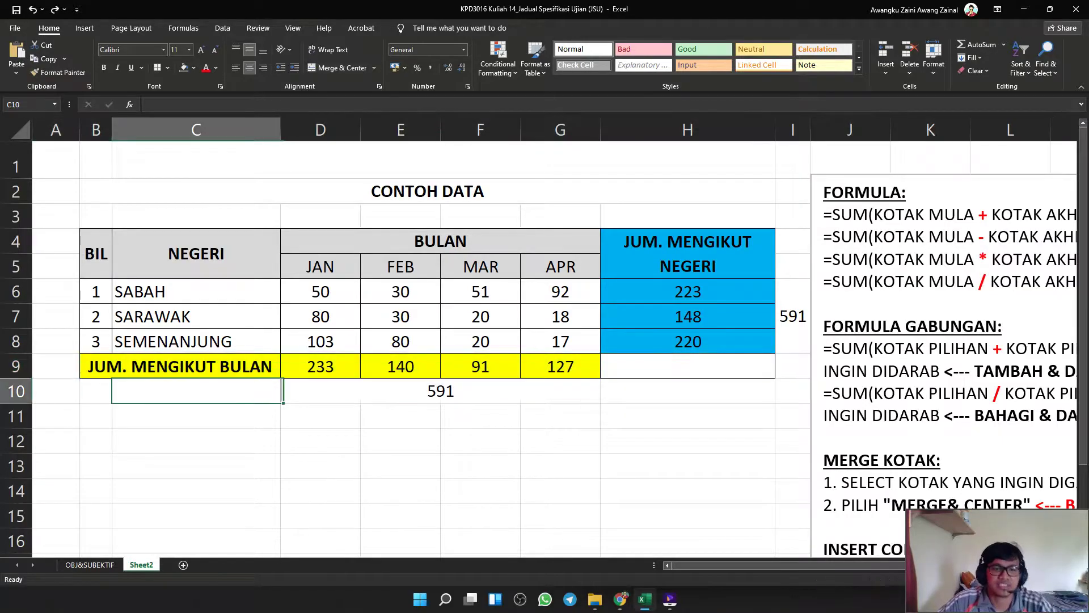
pyautogui.click(96, 341)
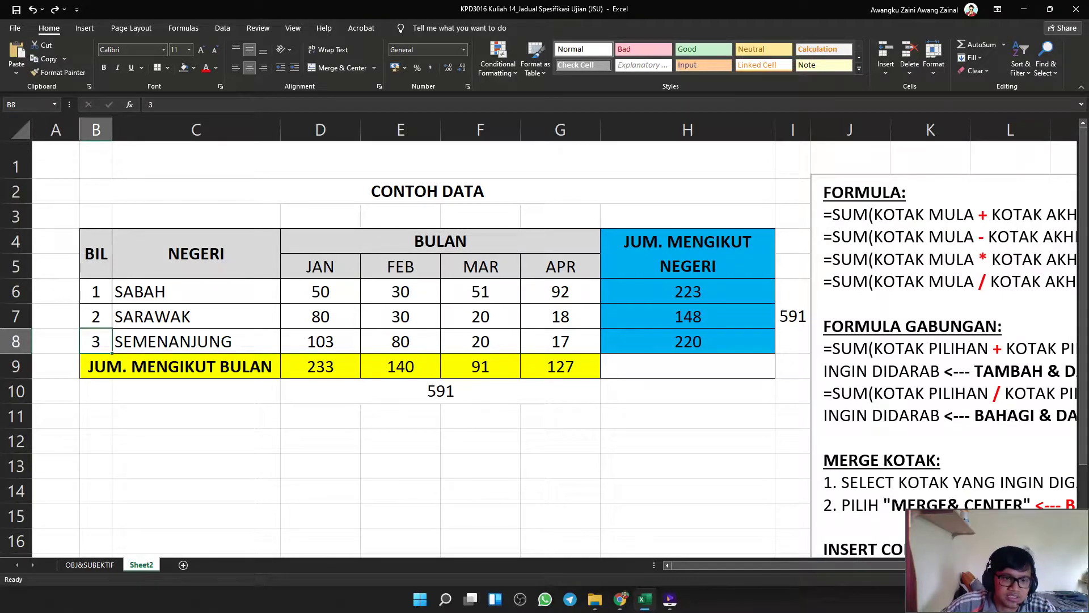
# Insert an empty row above the SEMENANJUNG row and undo the insertion.
pyautogui.rightClick(16, 341)
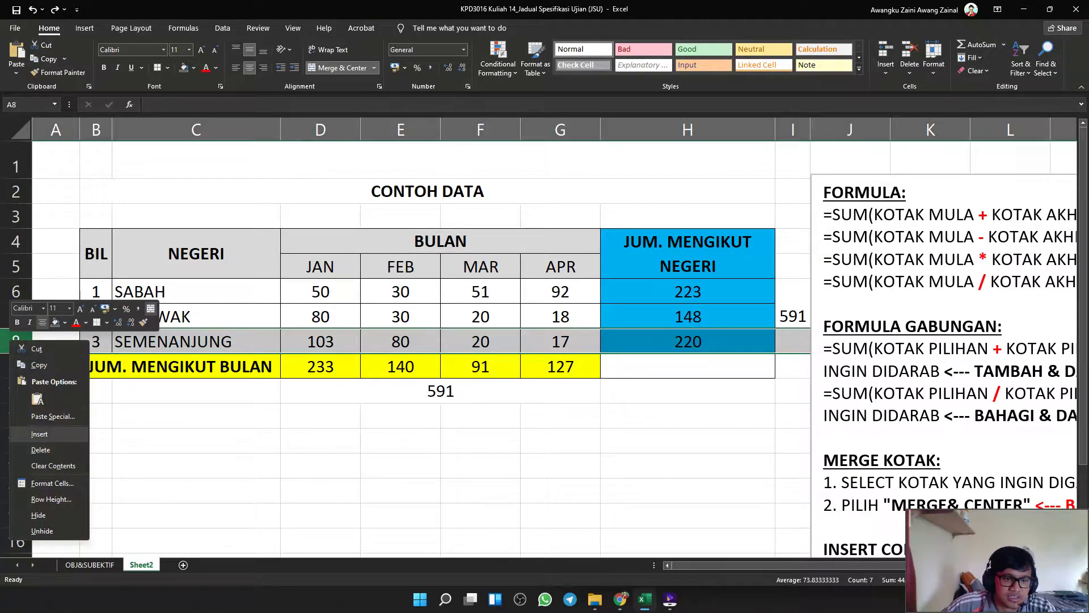
pyautogui.click(40, 433)
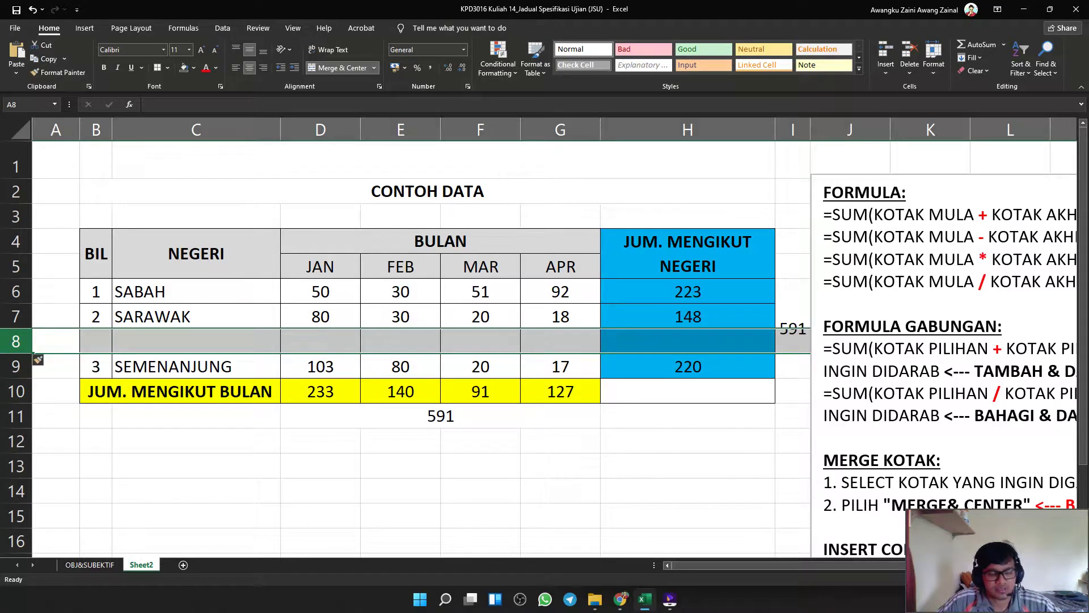
pyautogui.hotkey('ctrl', 'z')
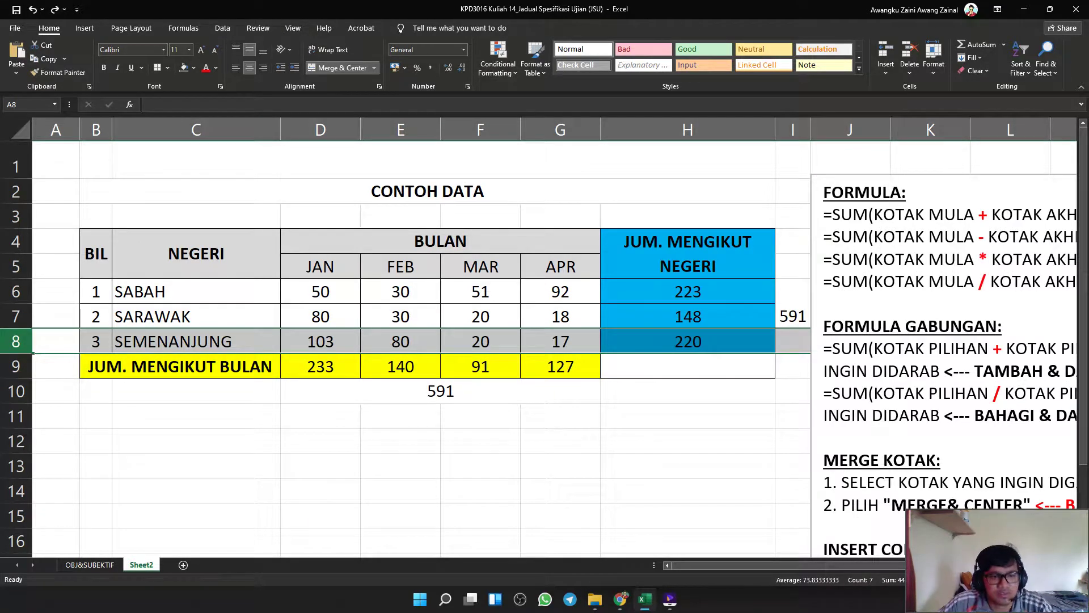
# Insert an empty row above the JUM. MENGIKUT BULAN row.
pyautogui.click(16, 366)
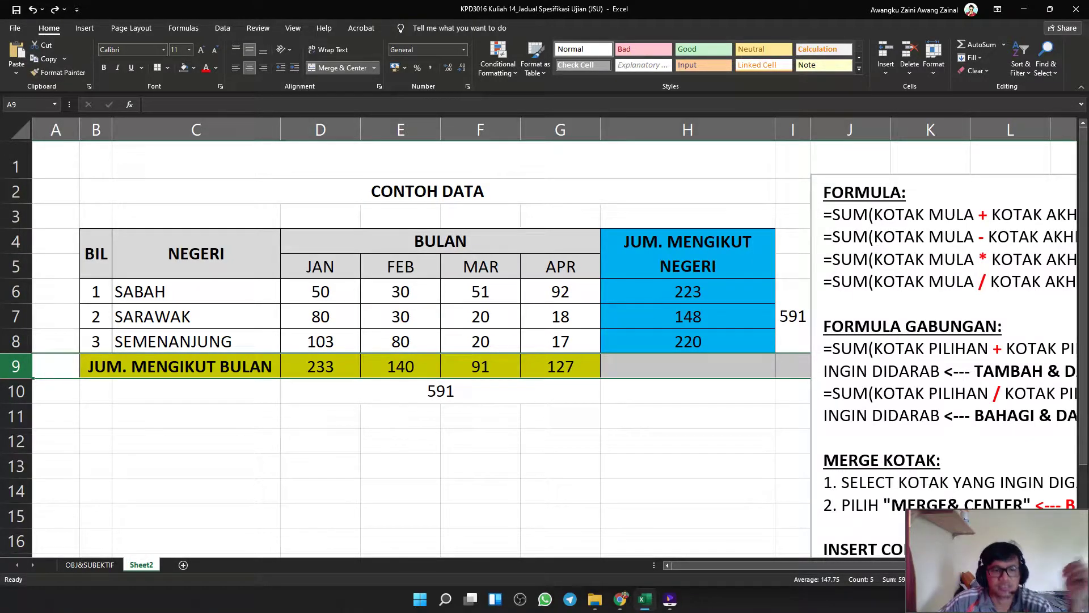
pyautogui.rightClick(16, 366)
pyautogui.press('Escape')
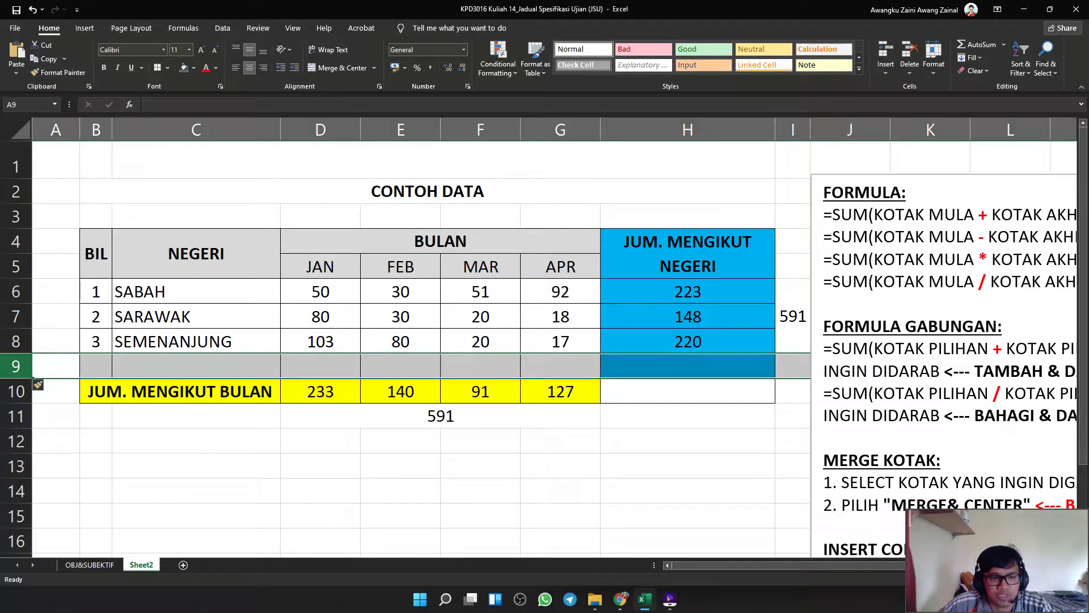
pyautogui.click(96, 367)
pyautogui.click(196, 440)
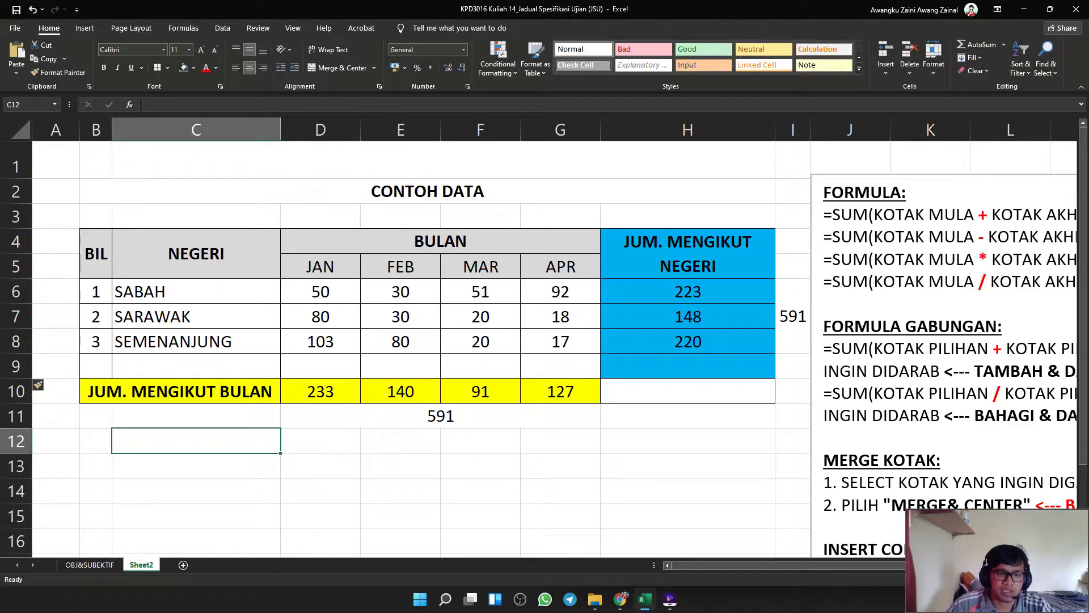
# Insert two more empty rows, one at a time, at row 9 below SEMENANJUNG.
pyautogui.rightClick(24, 367)
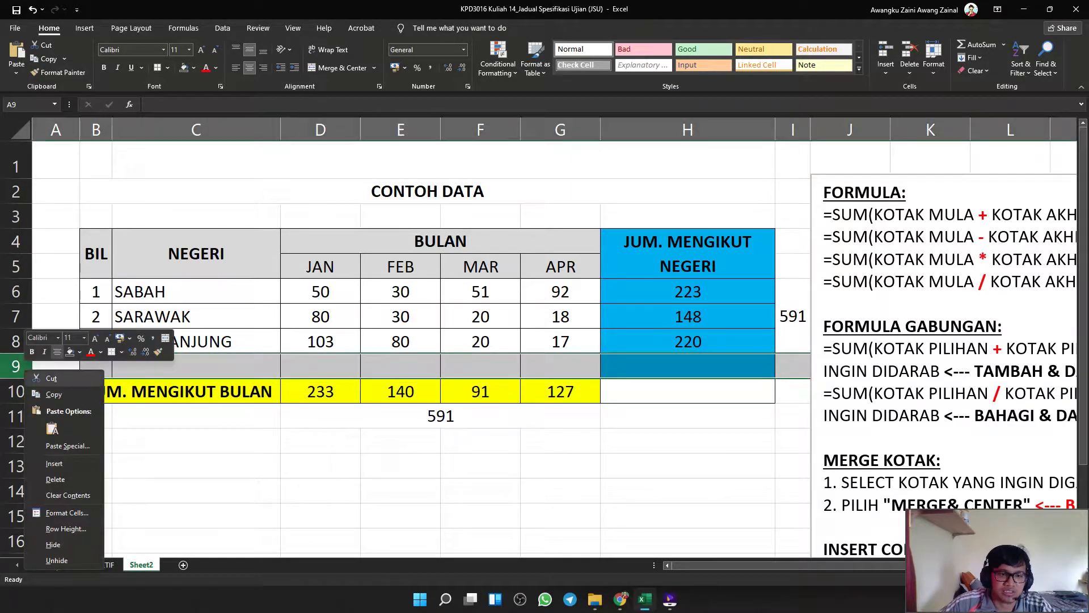
pyautogui.click(51, 463)
pyautogui.rightClick(17, 366)
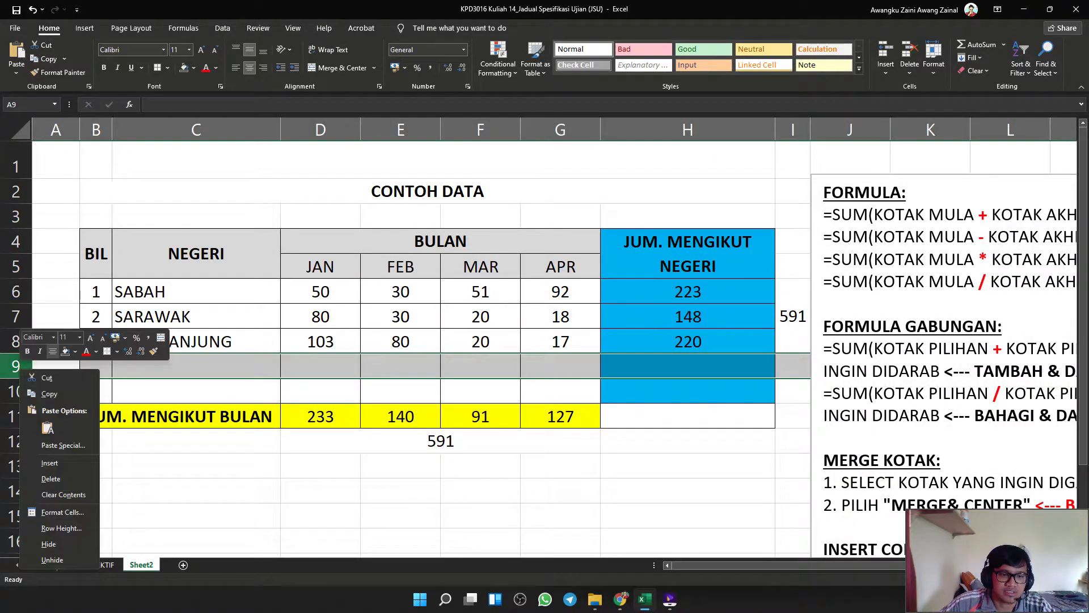
pyautogui.click(51, 463)
pyautogui.click(321, 517)
pyautogui.scroll(-1, 321, 516)
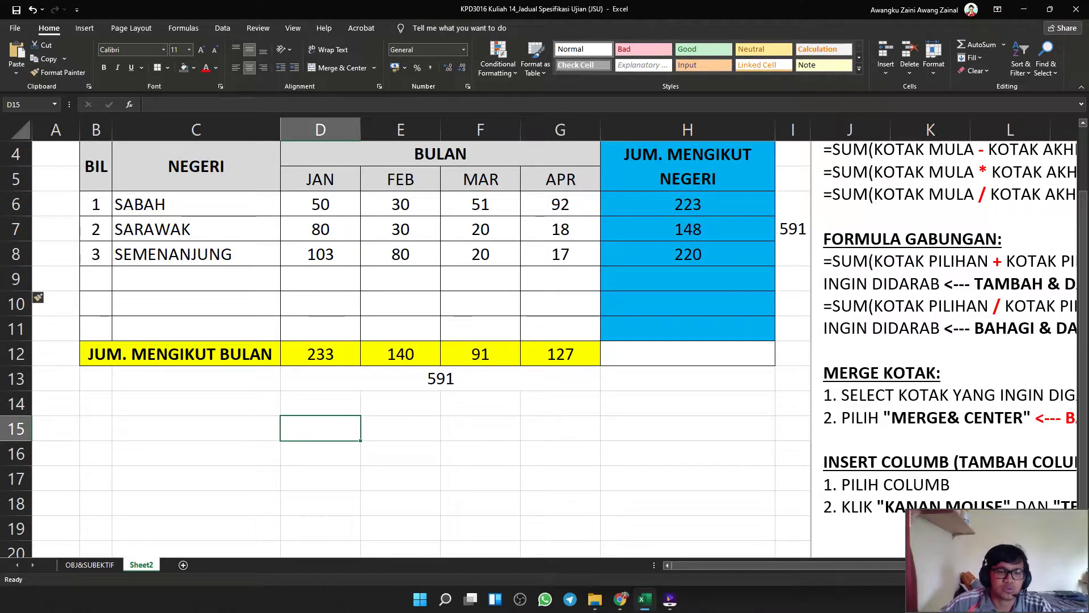
pyautogui.moveTo(15, 329); pyautogui.dragTo(16, 279)
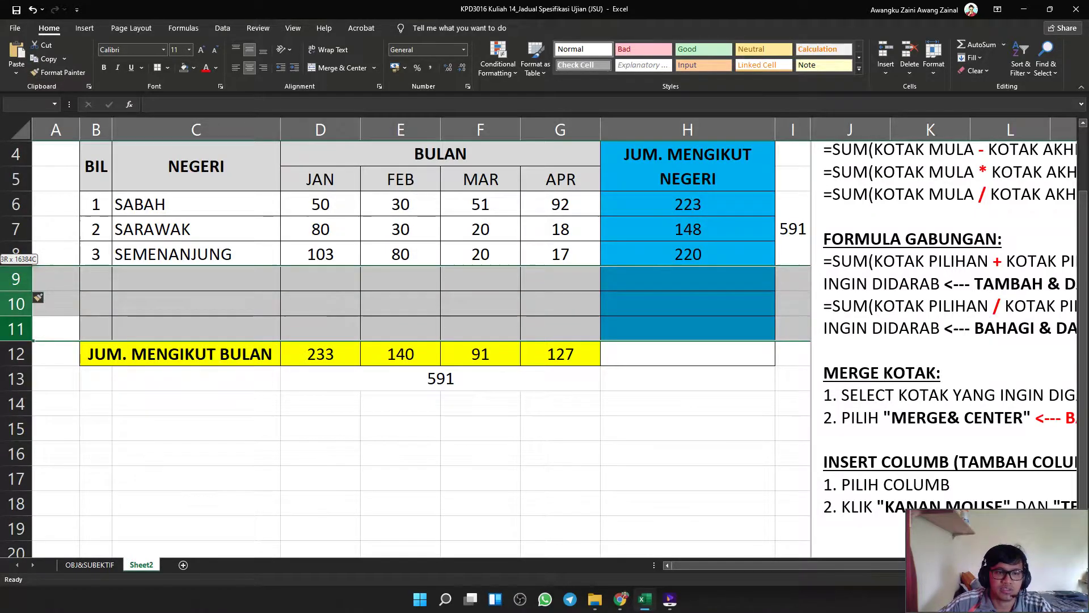
pyautogui.rightClick(21, 297)
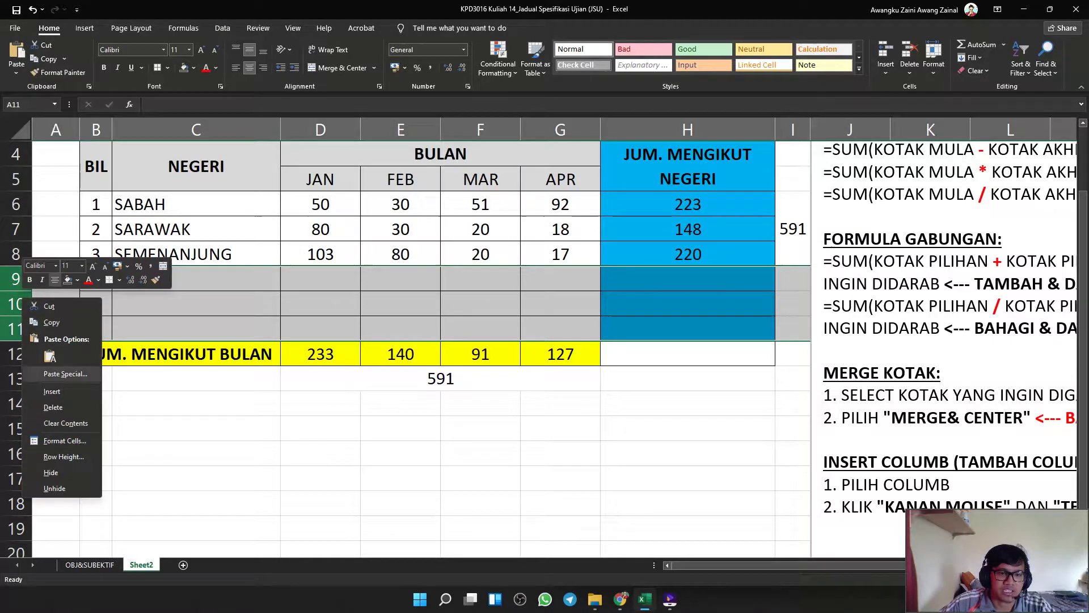
pyautogui.click(196, 404)
pyautogui.click(196, 404)
# Insert three empty rows at once at the position of blank rows 9 to 11.
pyautogui.moveTo(16, 329); pyautogui.dragTo(16, 279)
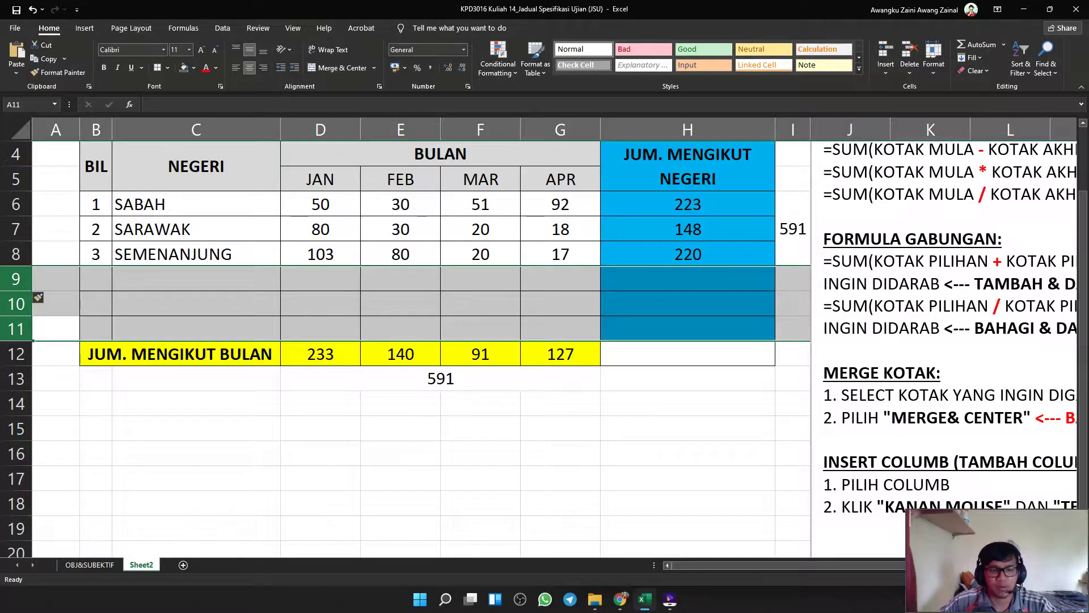
pyautogui.rightClick(20, 322)
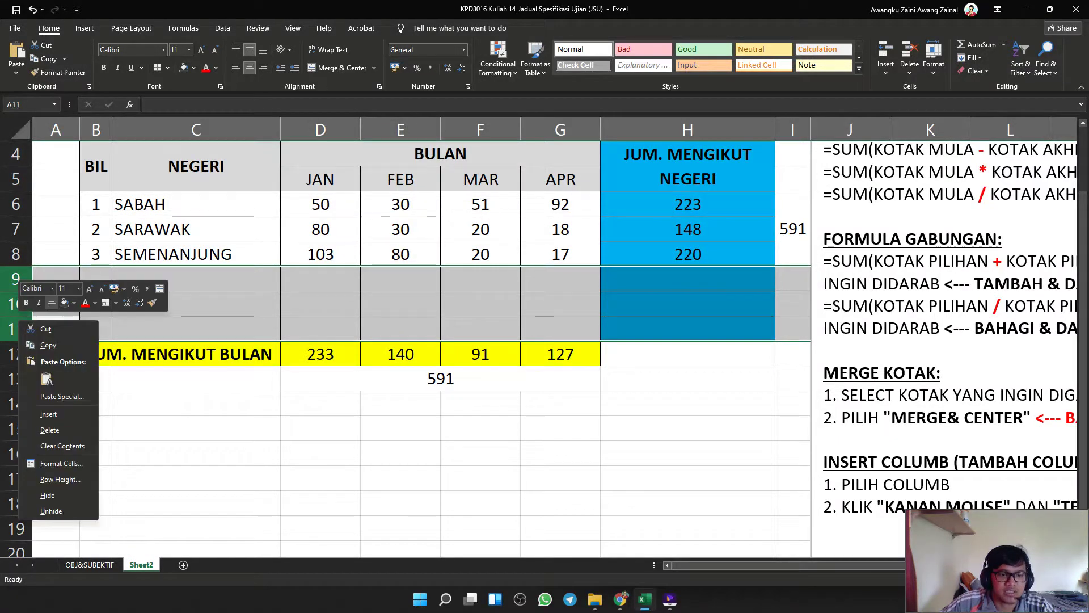
pyautogui.click(48, 415)
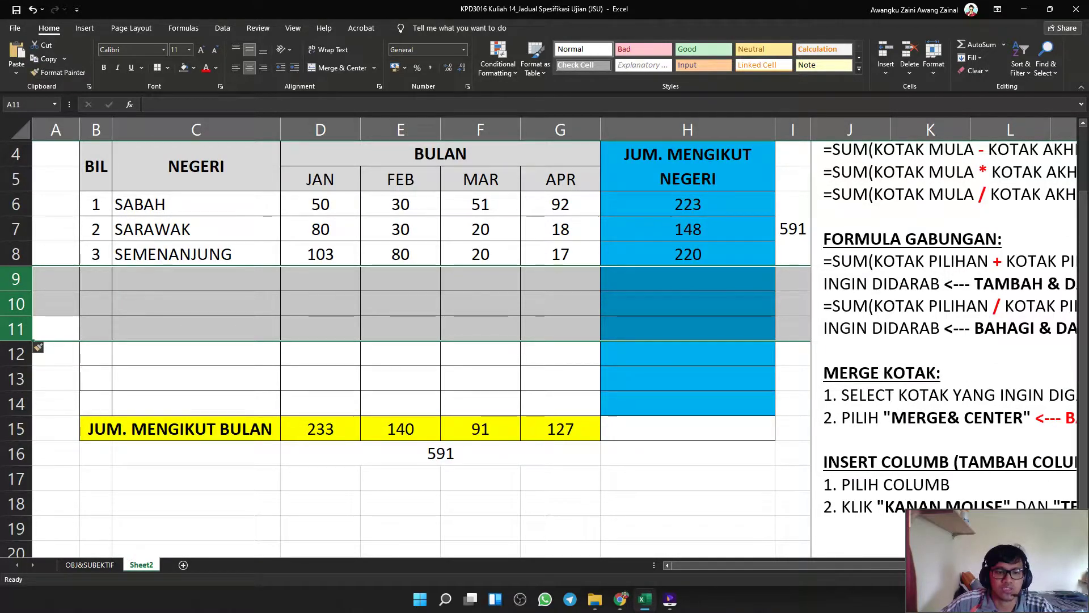
# Insert six more empty rows at once at the position of blank rows 9 to 14.
pyautogui.moveTo(16, 403); pyautogui.dragTo(17, 272)
pyautogui.rightClick(17, 278)
pyautogui.click(48, 376)
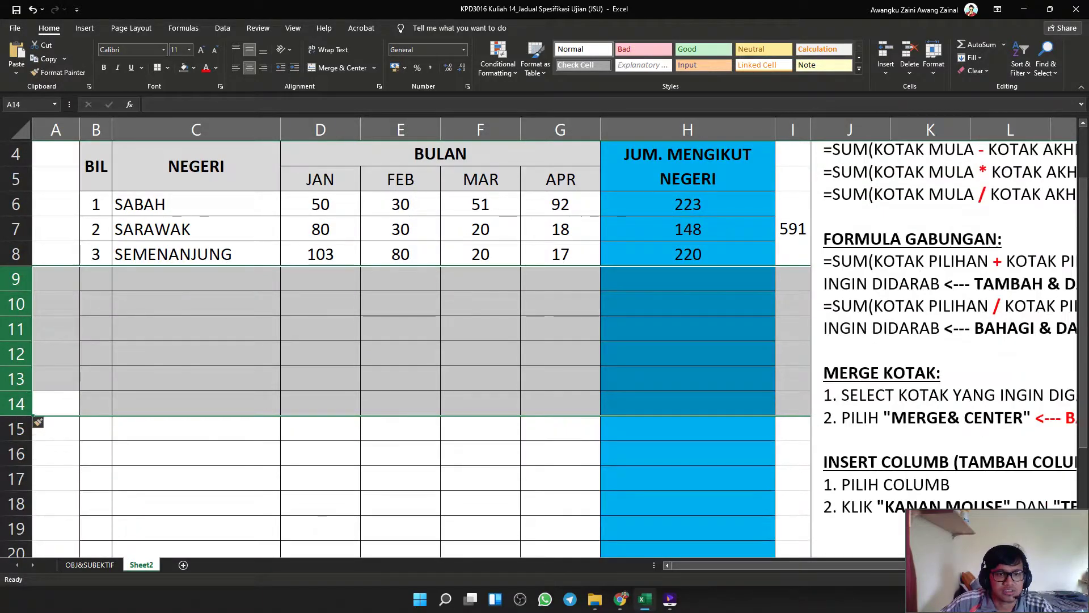
pyautogui.scroll(-2, 48, 376)
pyautogui.scroll(-1, 420, 349)
pyautogui.scroll(2, 420, 349)
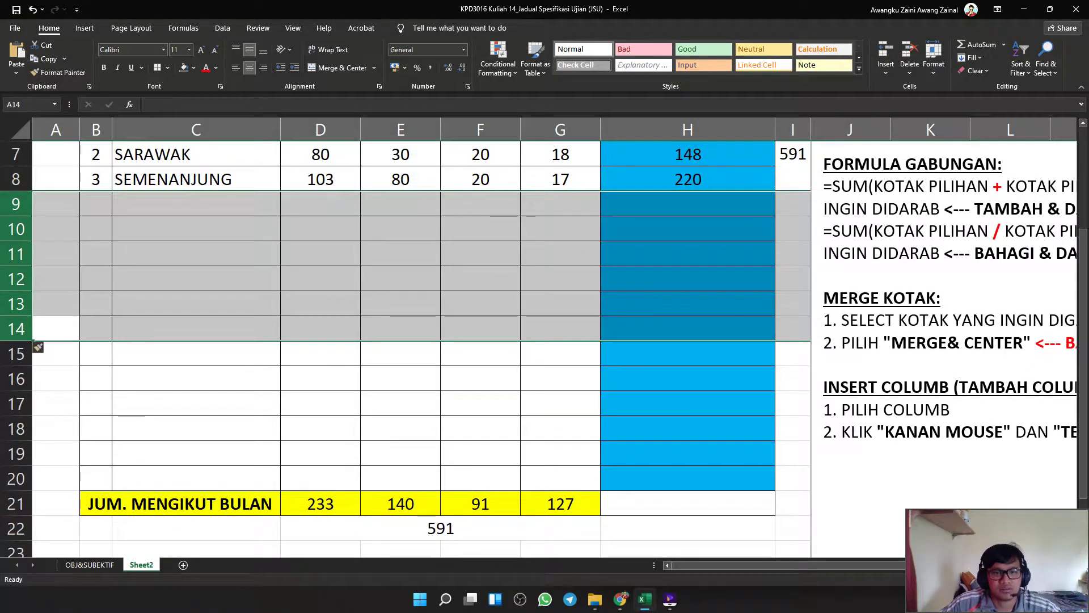
pyautogui.scroll(-1, 420, 349)
pyautogui.scroll(-1, 539, 338)
pyautogui.click(320, 445)
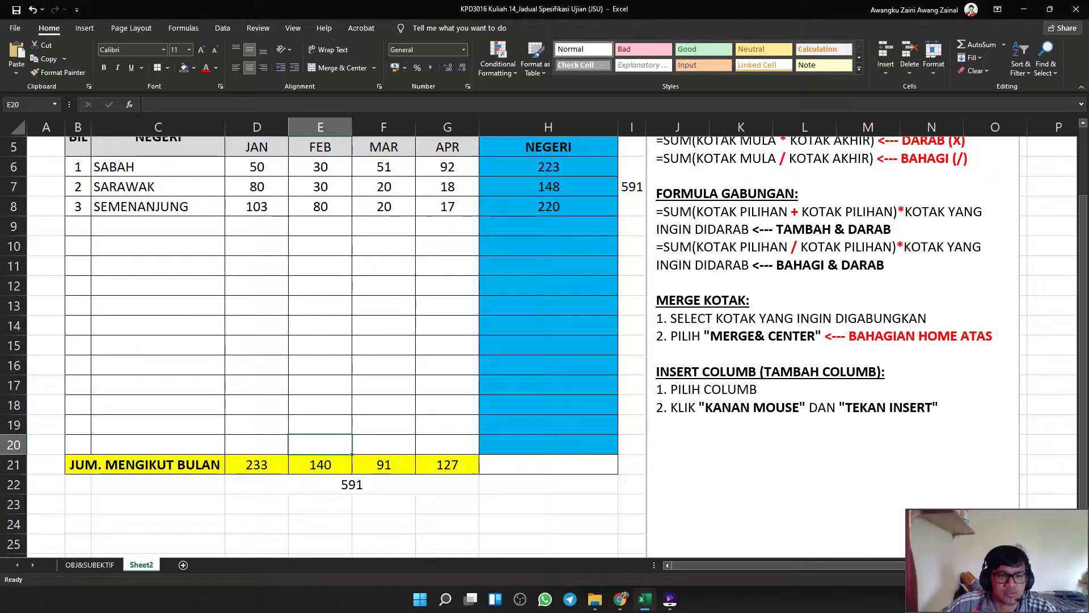
pyautogui.click(78, 207)
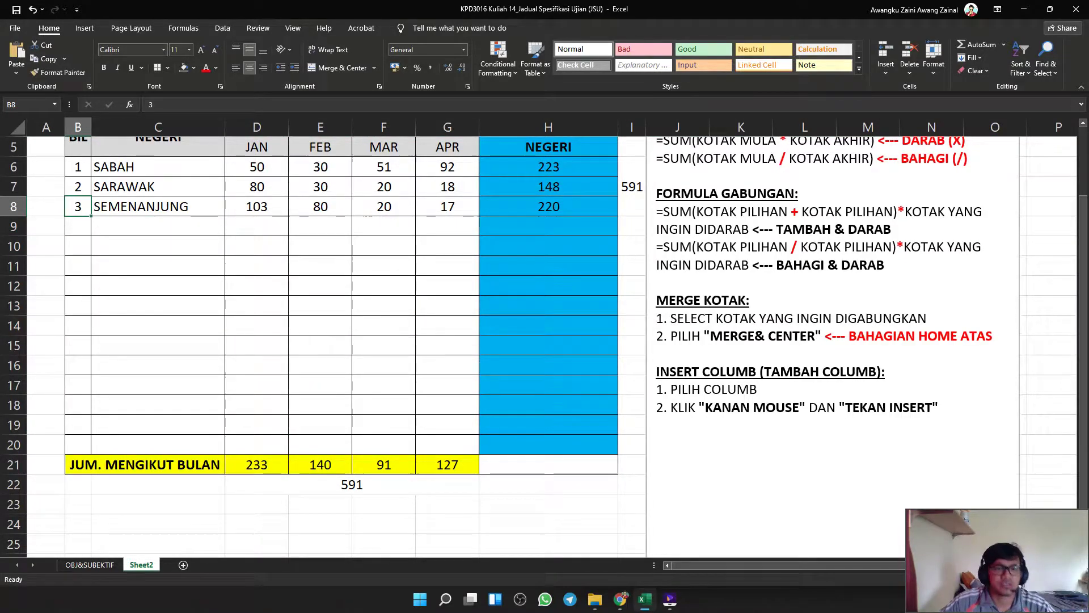
pyautogui.click(77, 226)
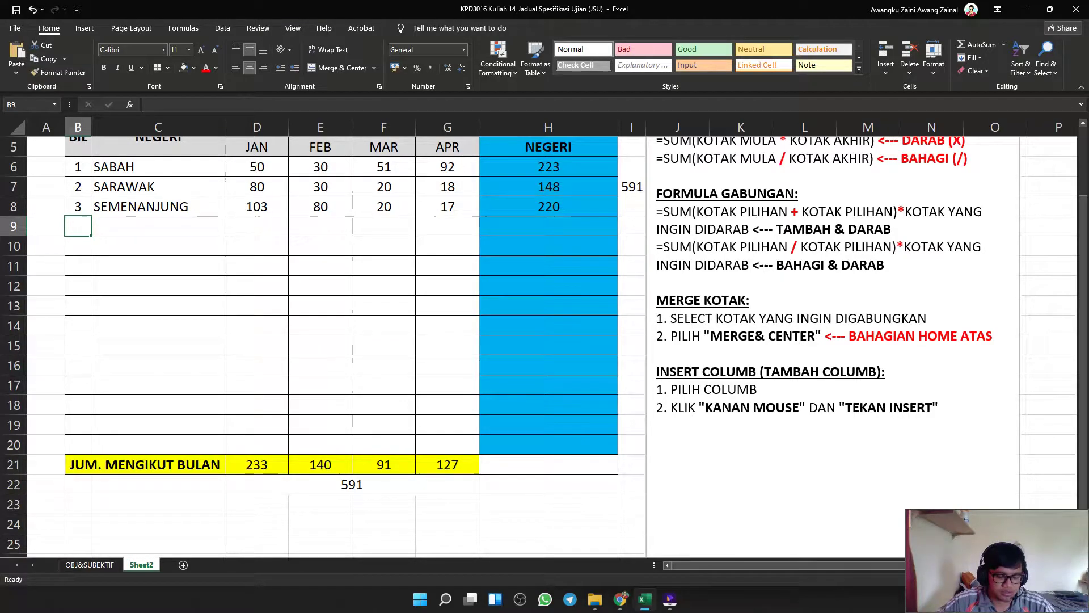
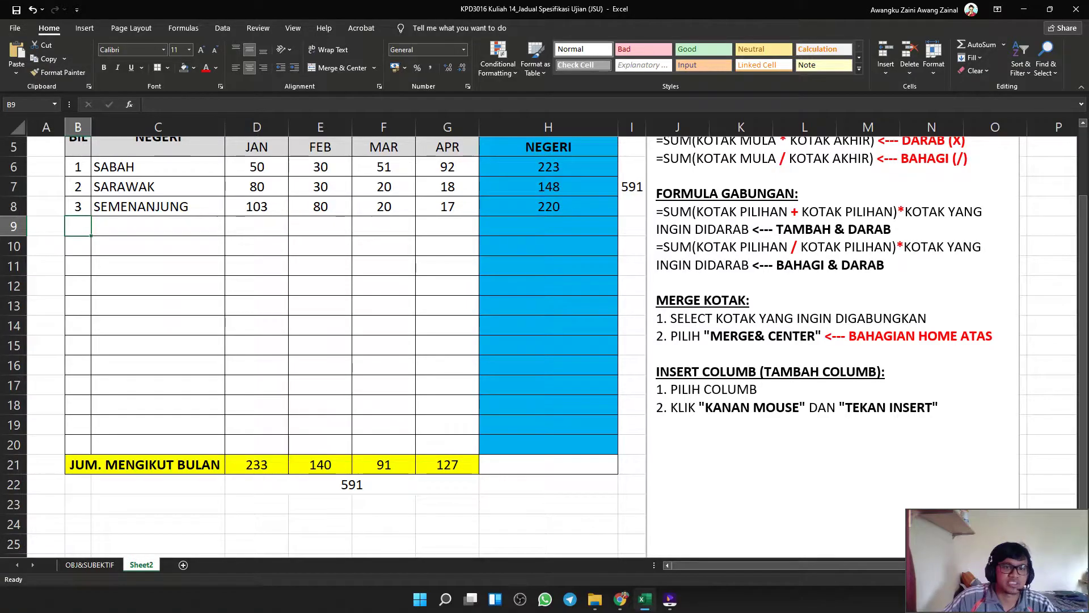
pyautogui.scroll(1, 544, 347)
pyautogui.click(257, 207)
pyautogui.press('Right')
pyautogui.press('Right')
pyautogui.press('Right')
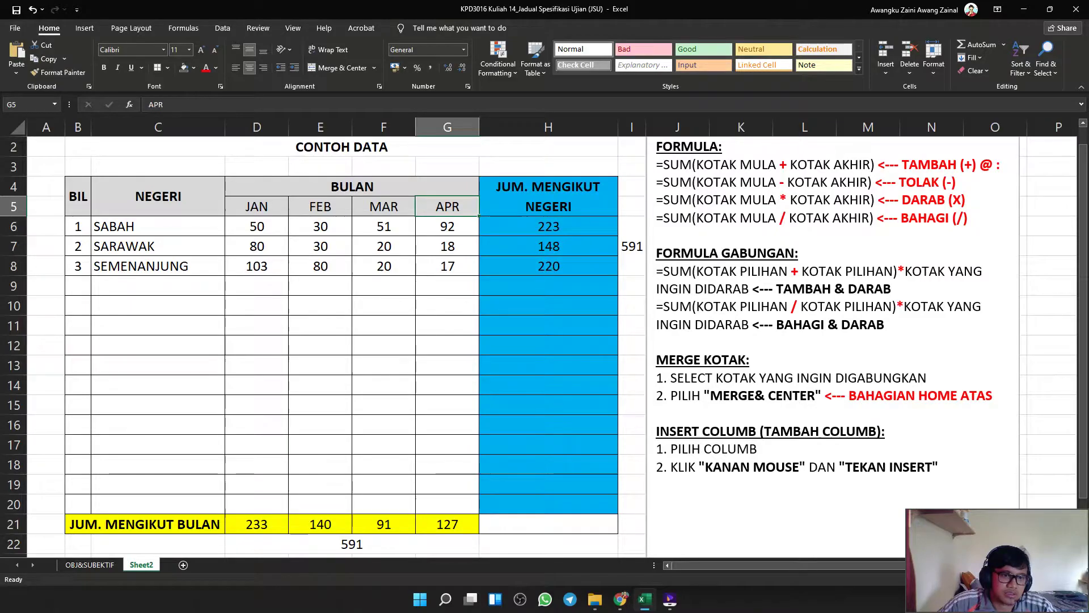
# Copy the number 3 from the SEMENANJUNG row down the BIL column to row 20 and undo the fill.
pyautogui.click(78, 266)
pyautogui.moveTo(91, 276); pyautogui.dragTo(91, 508)
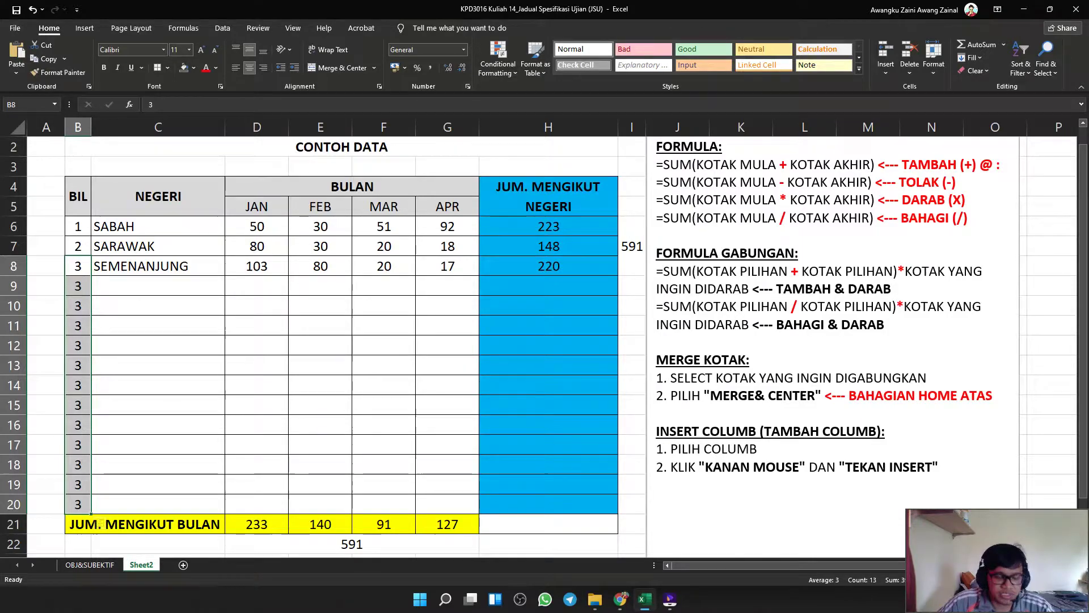
pyautogui.hotkey('ctrl', 'z')
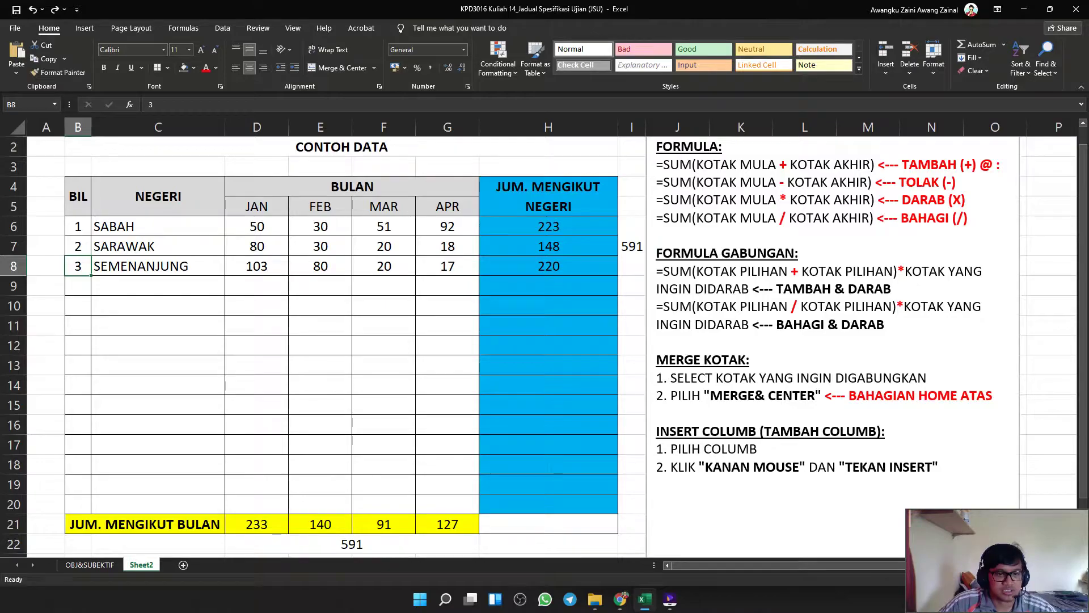
# Fill the BIL column from B8 to B20 as an ascending number series and undo the fill.
pyautogui.moveTo(91, 276)
pyautogui.mouseDown()
pyautogui.moveTo(93, 396)
pyautogui.moveTo(92, 277)
pyautogui.mouseUp()
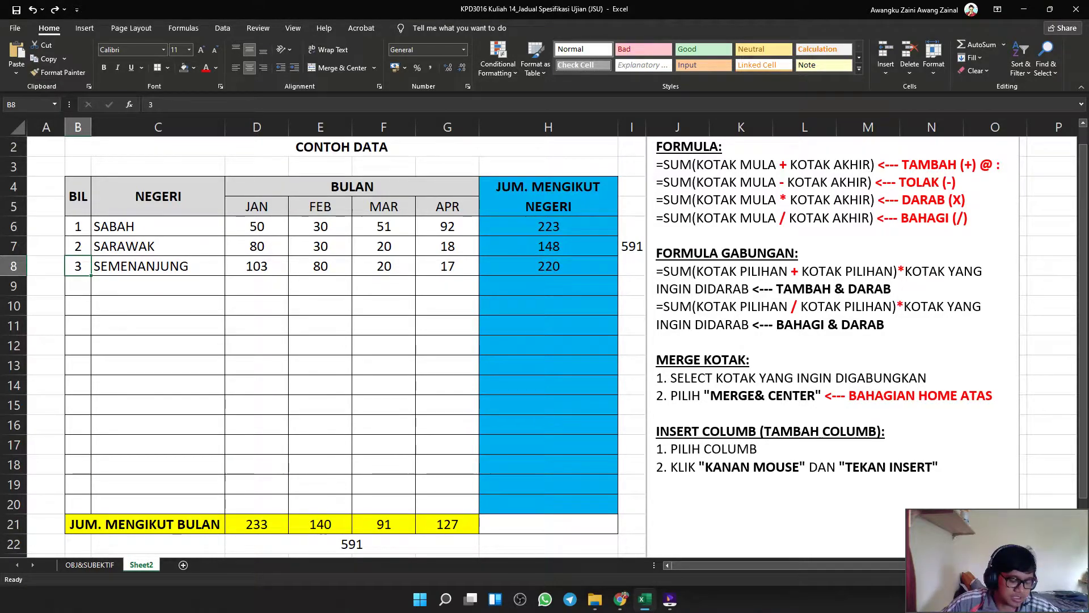
pyautogui.moveTo(91, 276); pyautogui.dragTo(91, 508)
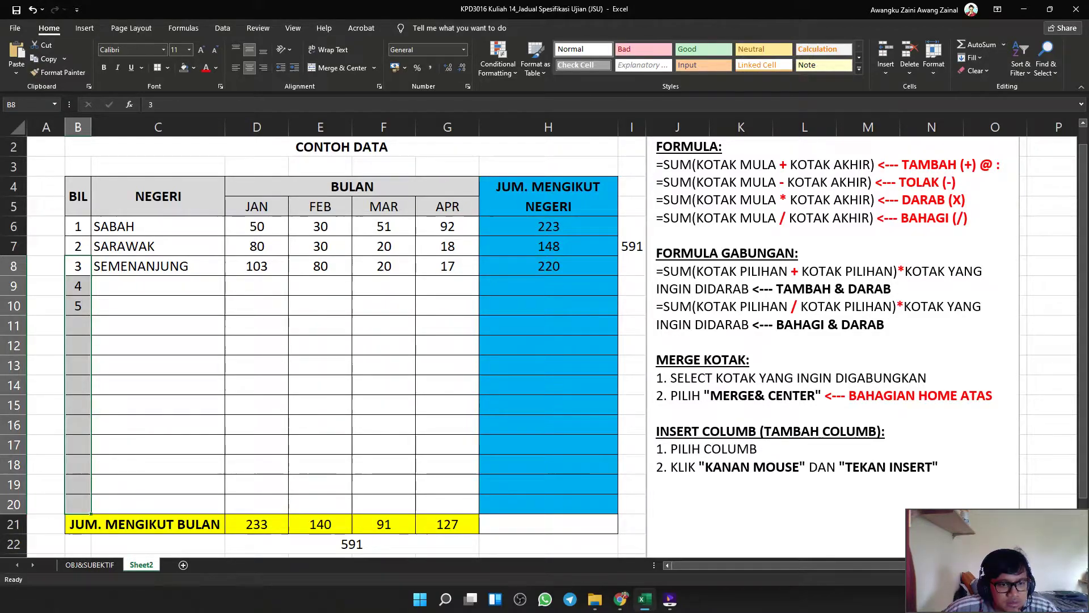
pyautogui.hotkey('ctrl', 'z')
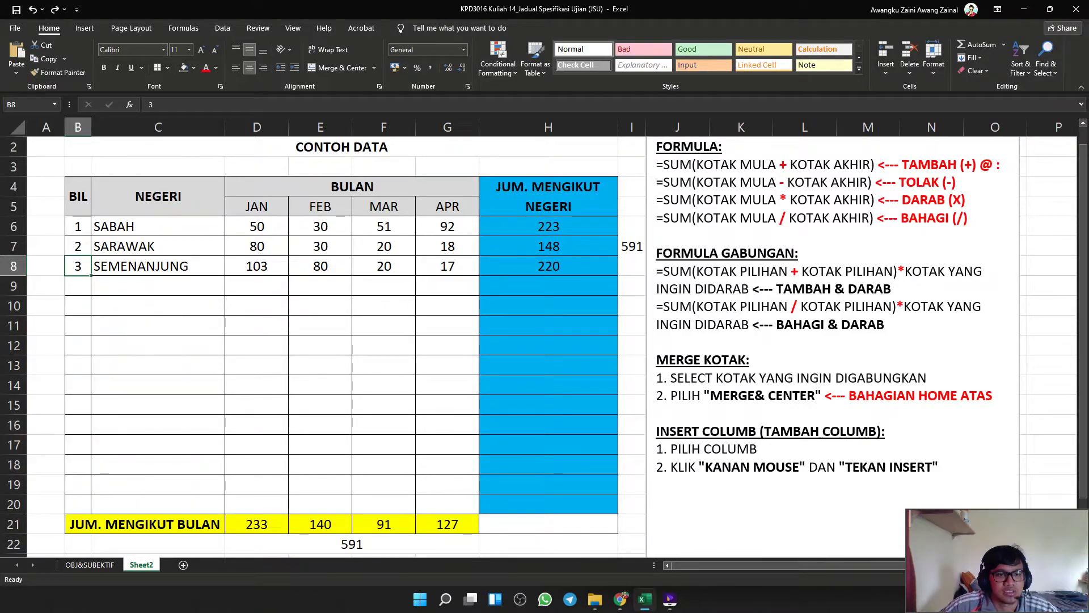
# Extend the BIL numbering from B8 down to B20 as an ascending series from 4 to 15.
pyautogui.scroll(4, 539, 337)
pyautogui.scroll(2, 539, 337)
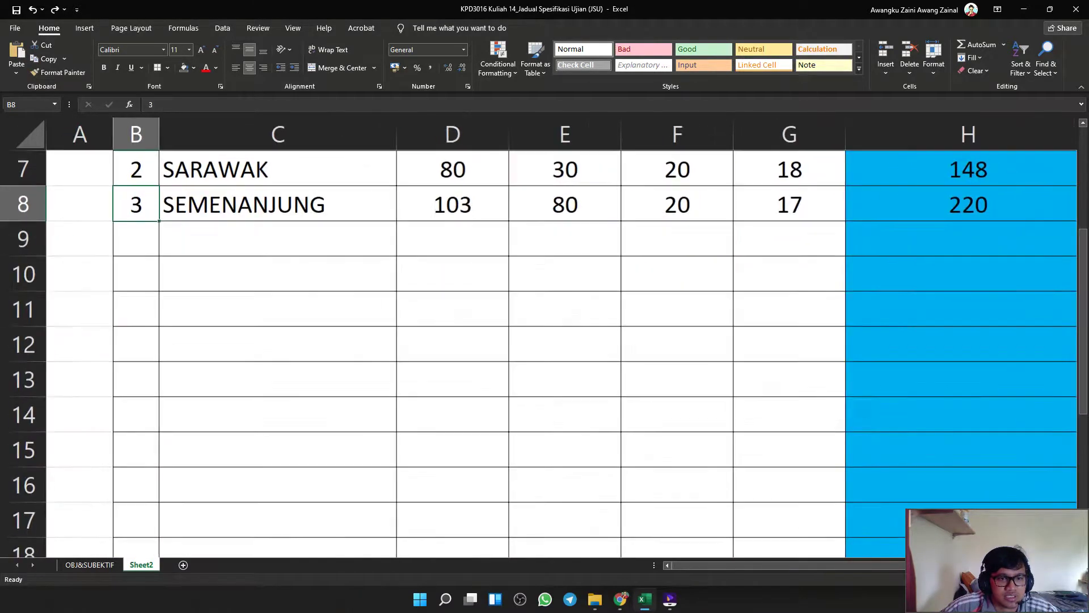
pyautogui.scroll(-1, 539, 337)
pyautogui.scroll(1, 539, 337)
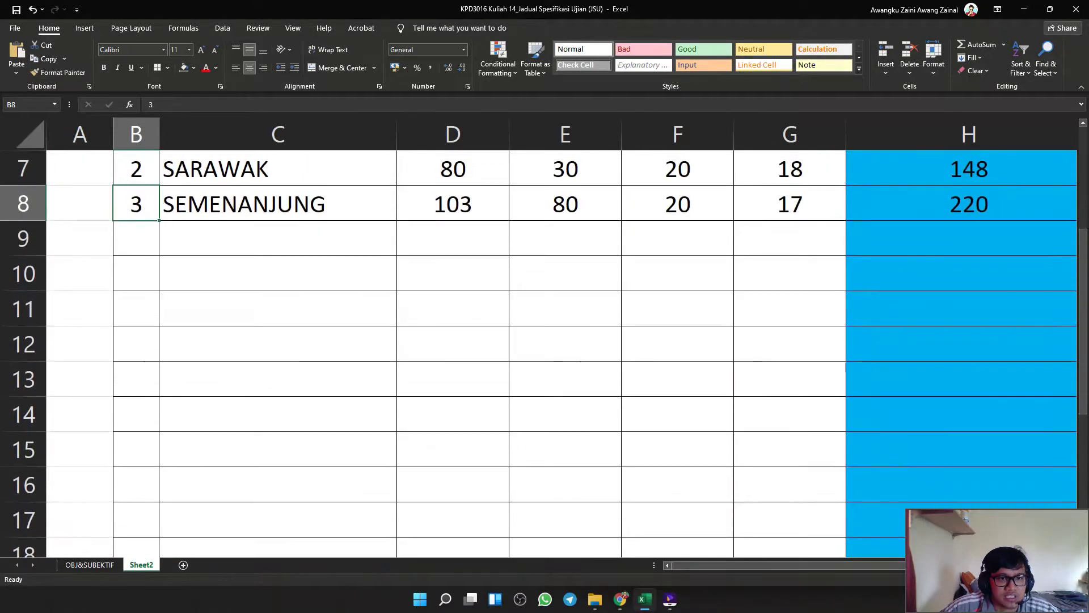
pyautogui.moveTo(159, 221); pyautogui.dragTo(161, 394)
pyautogui.scroll(-1, 161, 394)
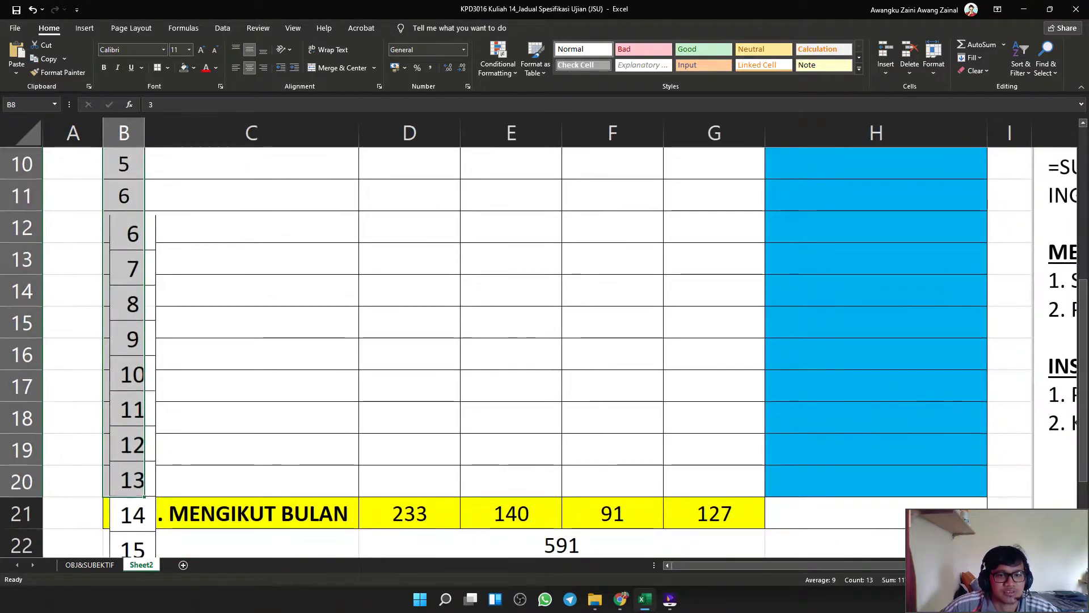
pyautogui.click(251, 386)
pyautogui.scroll(-3, 251, 386)
pyautogui.scroll(3, 252, 386)
pyautogui.scroll(-2, 251, 386)
pyautogui.scroll(-1, 251, 386)
# Enter AUSTRALIA as the NEGERI name for number 4 in cell C9.
pyautogui.click(171, 235)
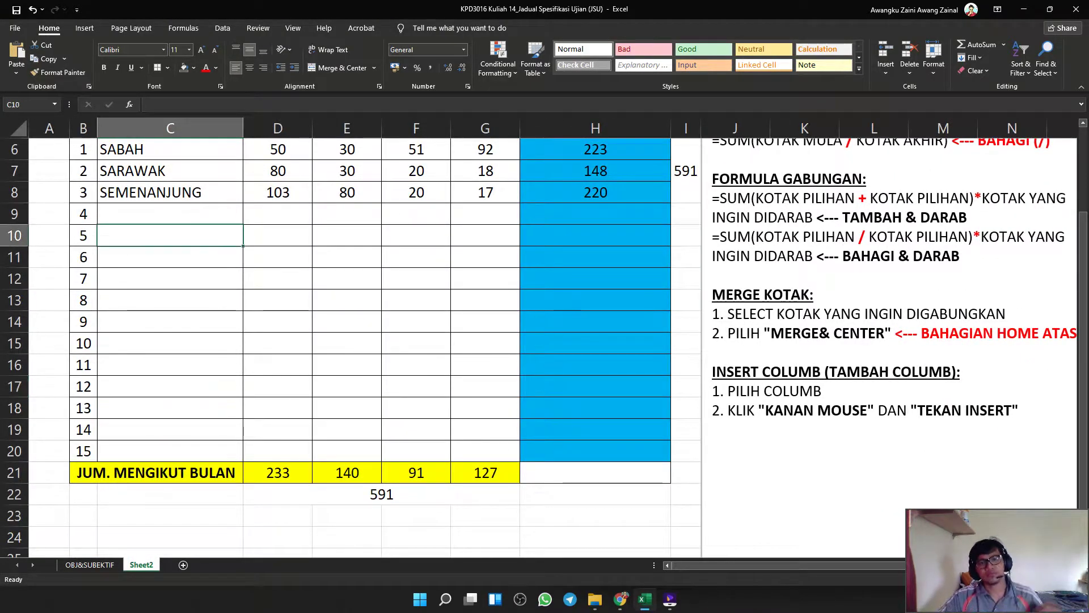
pyautogui.click(171, 214)
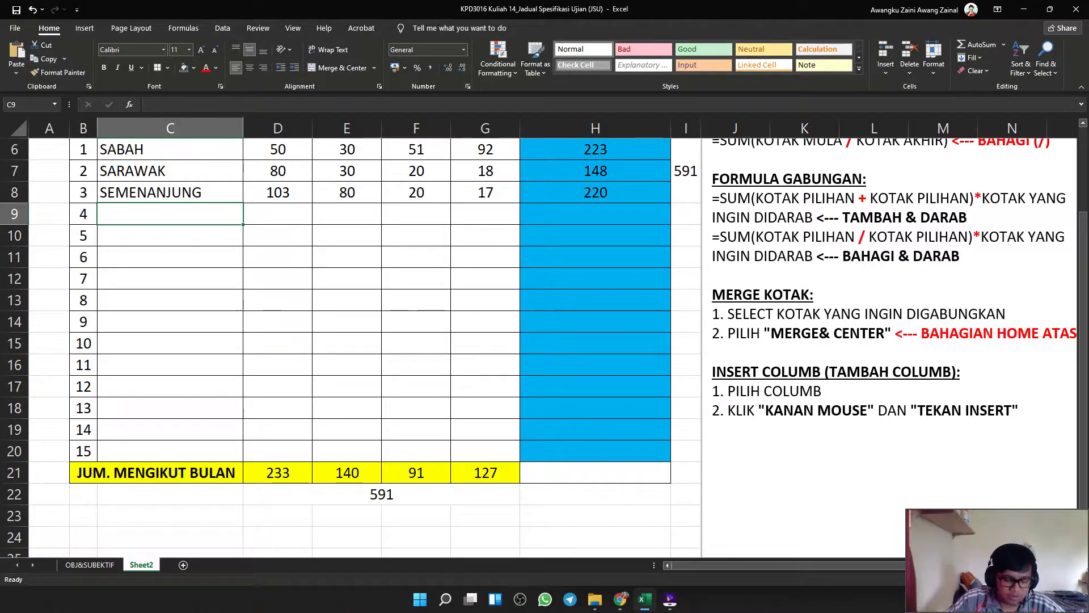
pyautogui.write('AUTRAL')
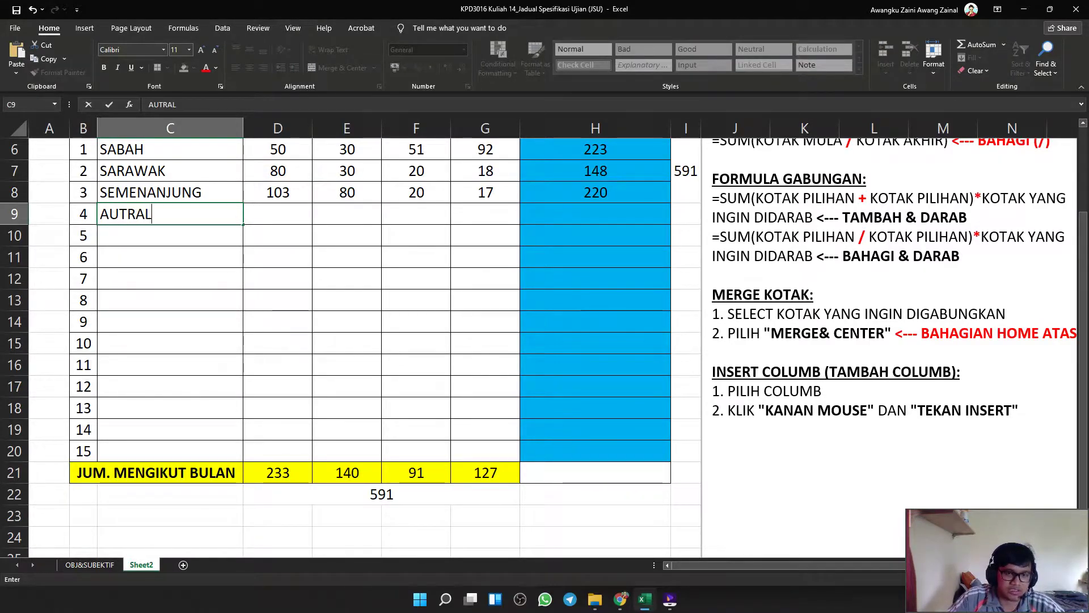
pyautogui.write('I')
pyautogui.press('BackSpace')
pyautogui.press('BackSpace')
pyautogui.press('BackSpace')
pyautogui.press('BackSpace')
pyautogui.write('STRALIA')
pyautogui.press('Return')
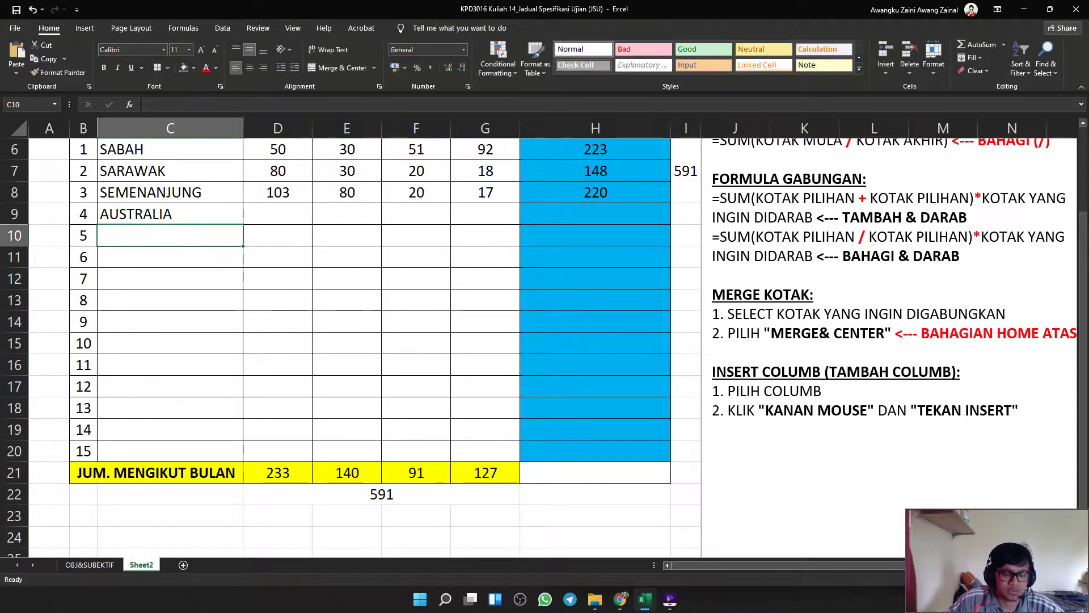
# Enter NEW ZEALEND in C10 and USA in C11 of the NEGERI column.
pyautogui.write('NEW')
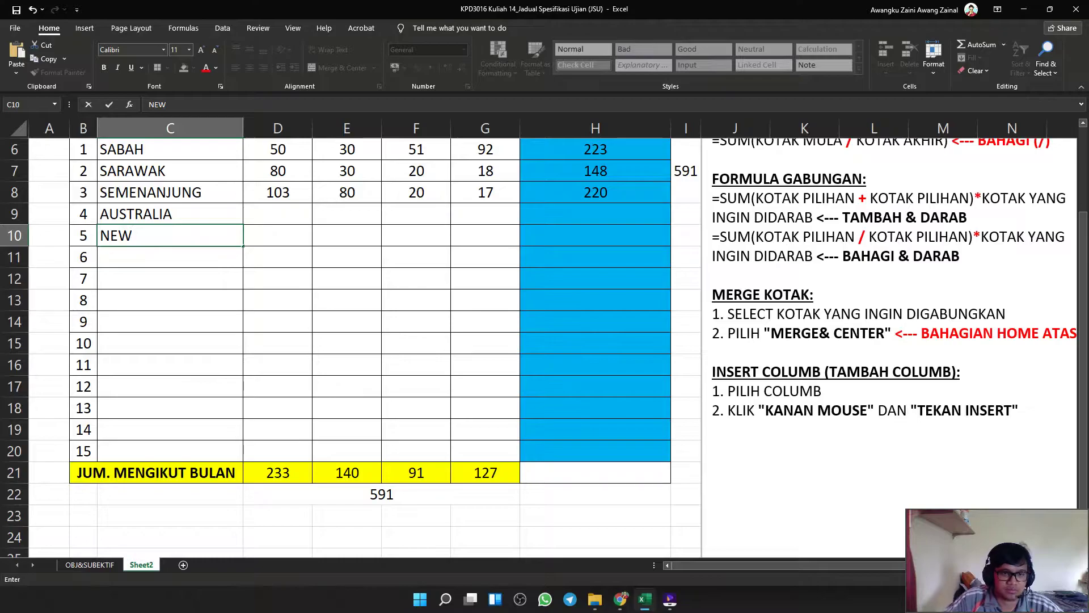
pyautogui.write(' ZEALEND')
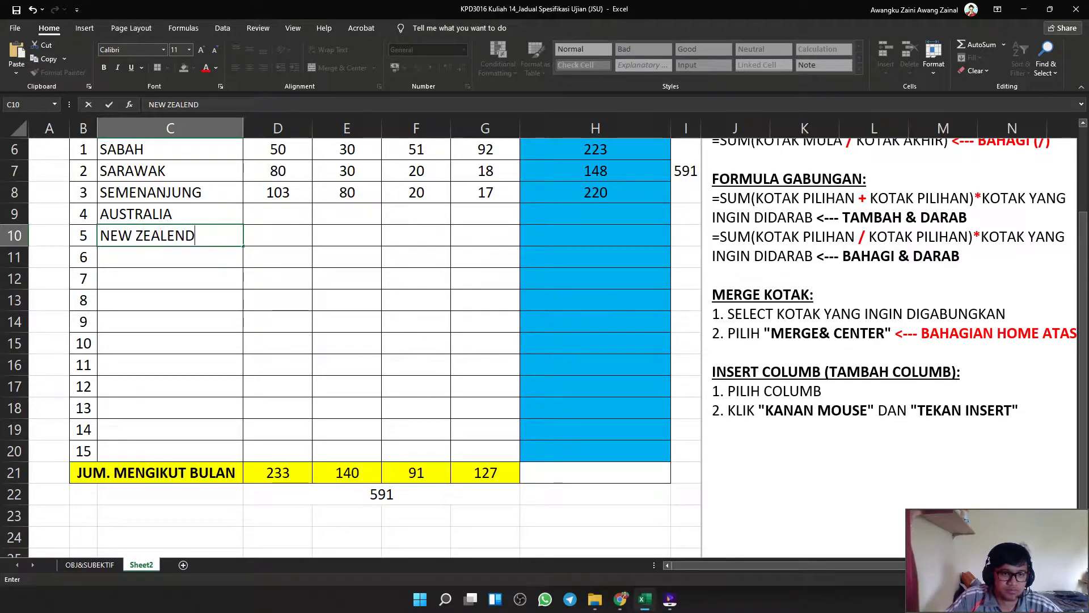
pyautogui.press('Return')
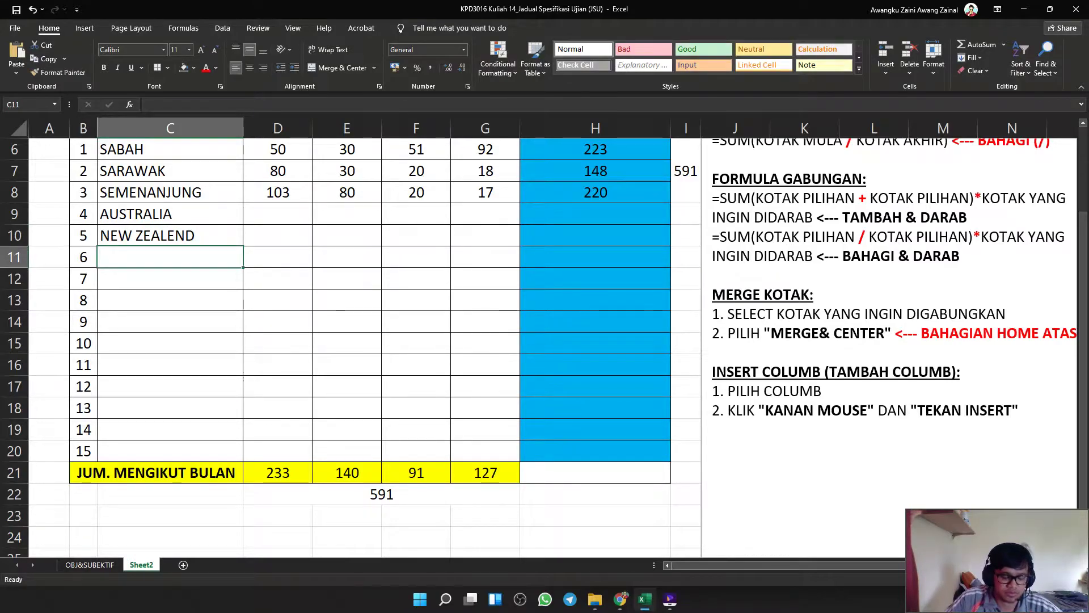
pyautogui.write('USA')
pyautogui.press('Return')
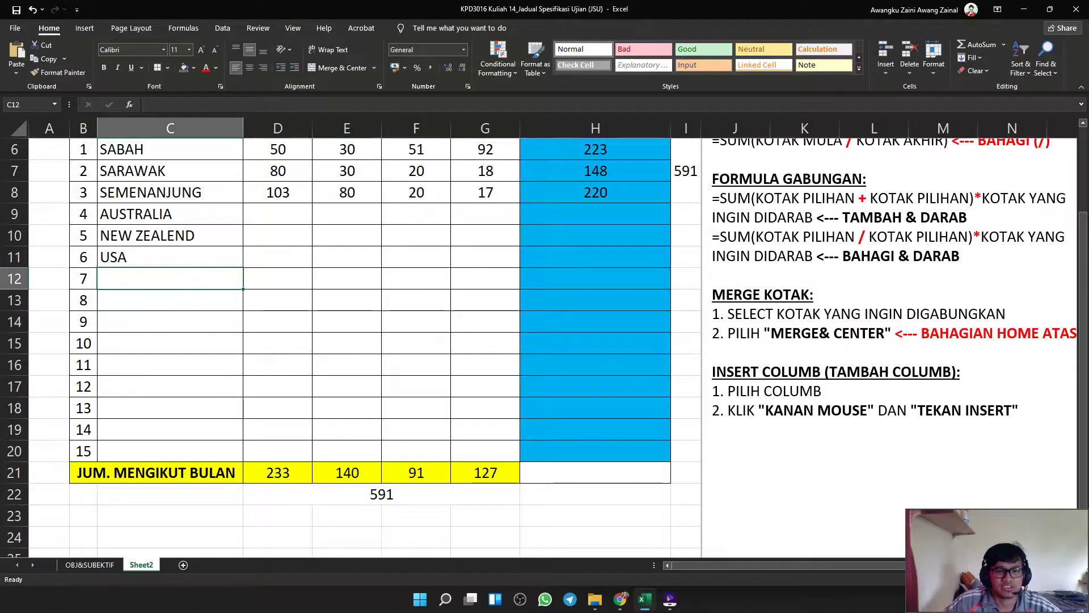
# Fill the USA entry from C11 down into the rows below and undo the fill.
pyautogui.click(170, 257)
pyautogui.moveTo(242, 267); pyautogui.dragTo(244, 304)
pyautogui.hotkey('ctrl', 'z')
# Enter the JAN values 20 for AUSTRALIA in D9 and 60 for NEW ZEALEND in D10.
pyautogui.click(277, 235)
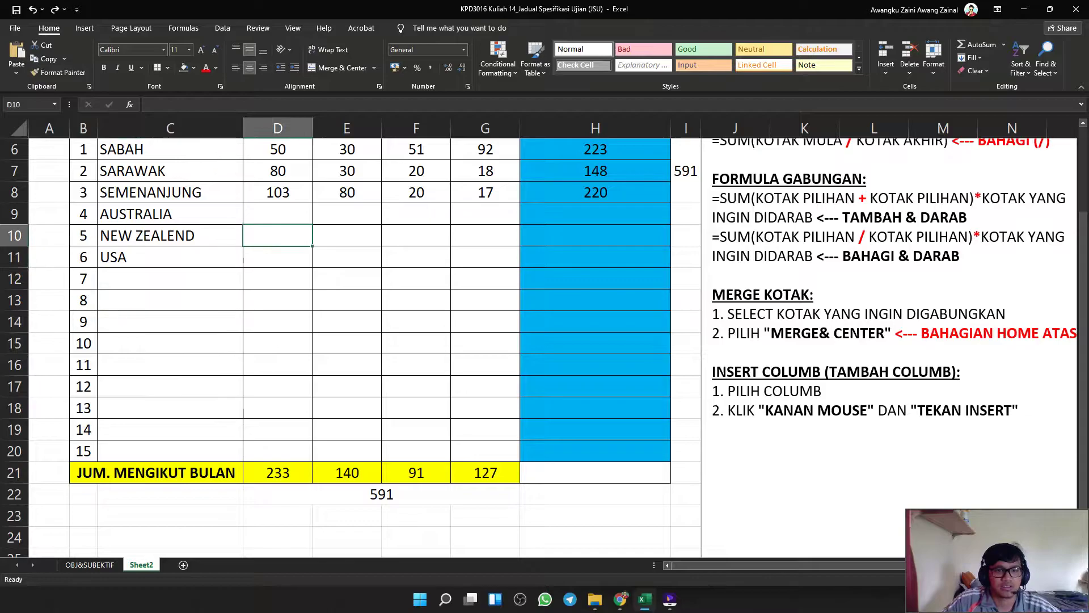
pyautogui.click(278, 214)
pyautogui.scroll(1, 363, 346)
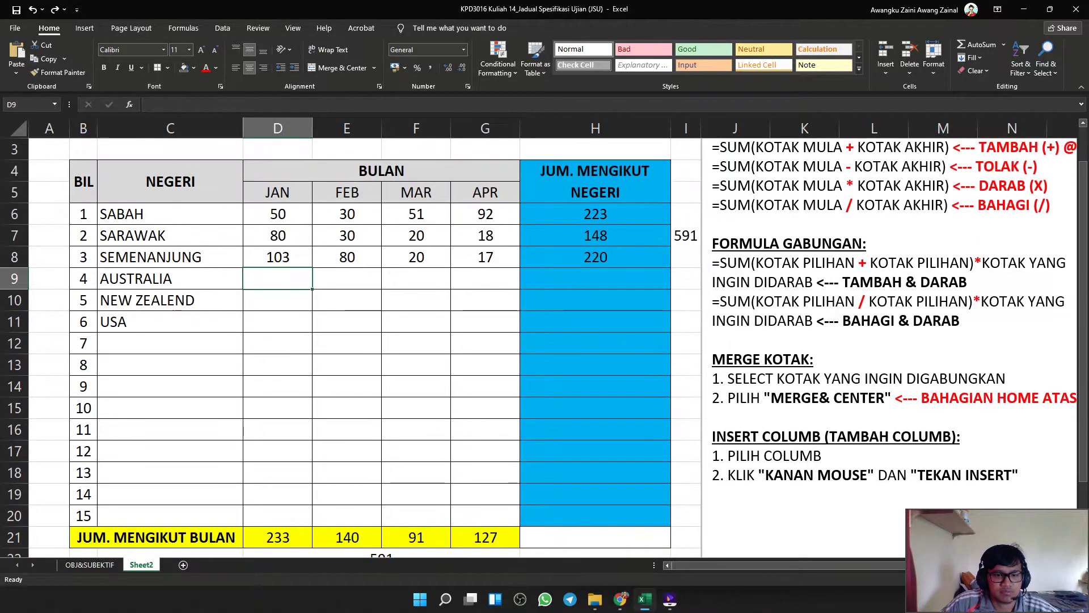
pyautogui.scroll(-1, 363, 346)
pyautogui.scroll(-1, 363, 346)
pyautogui.scroll(1, 322, 344)
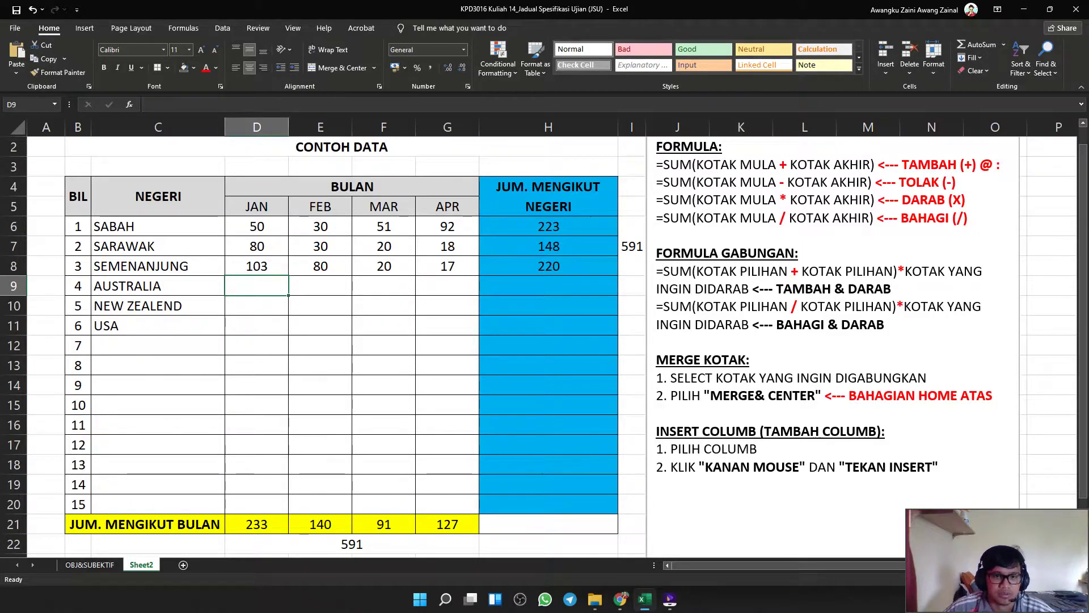
pyautogui.write('20')
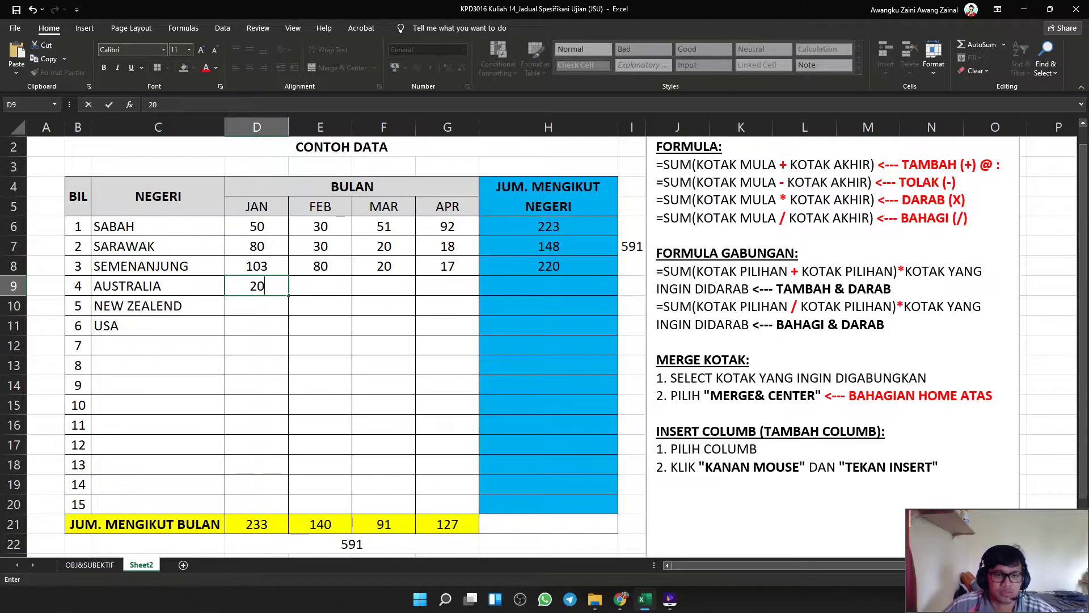
pyautogui.click(257, 345)
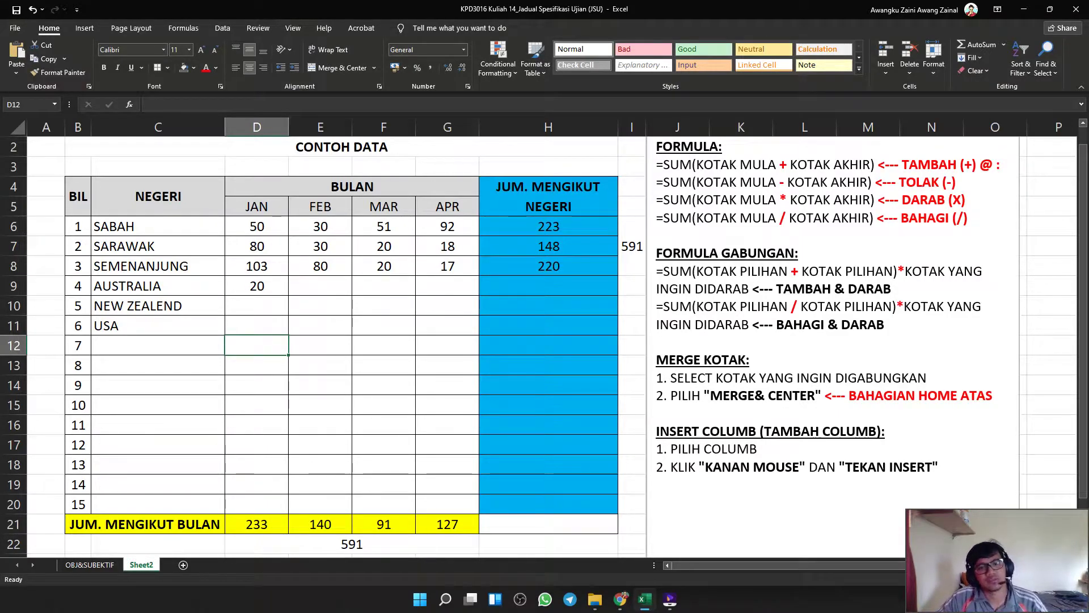
pyautogui.click(257, 306)
pyautogui.write('60')
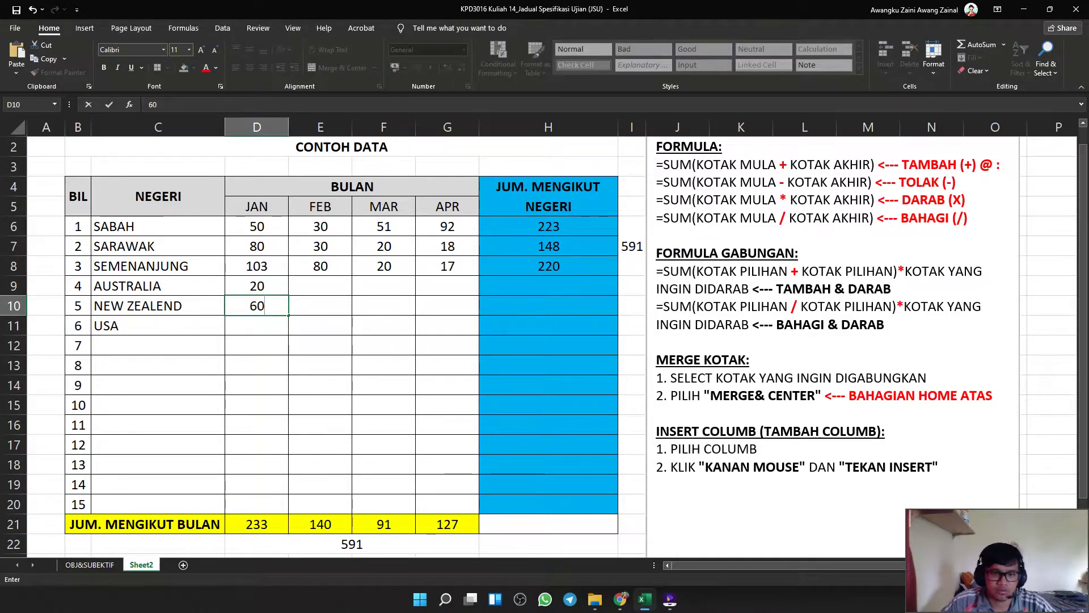
pyautogui.click(384, 345)
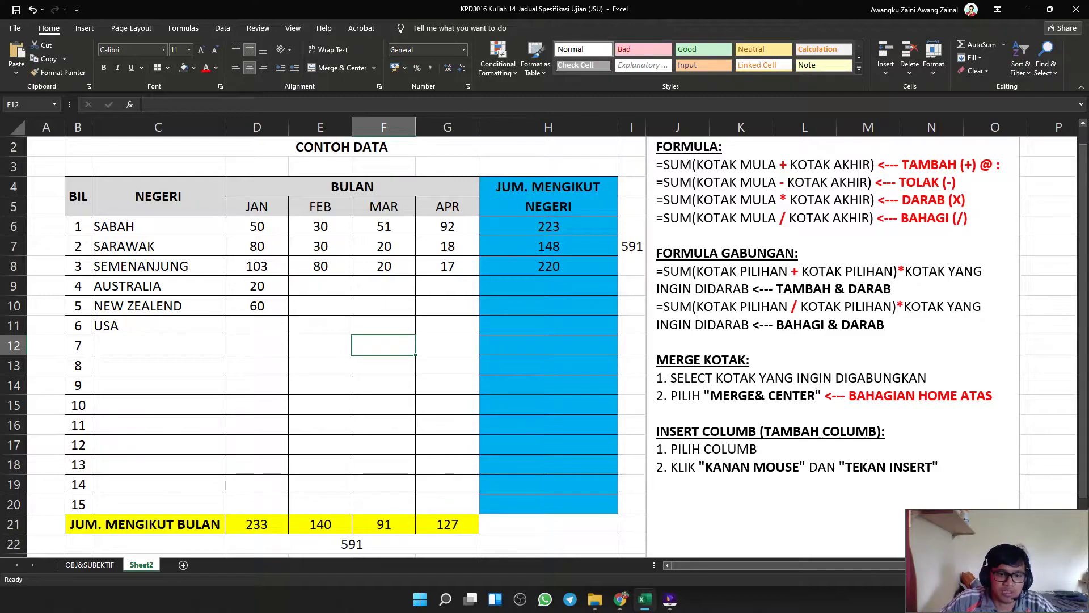
# Rewrite the JAN total formula in D21 as the range sum =SUM(D6:D8).
pyautogui.click(256, 525)
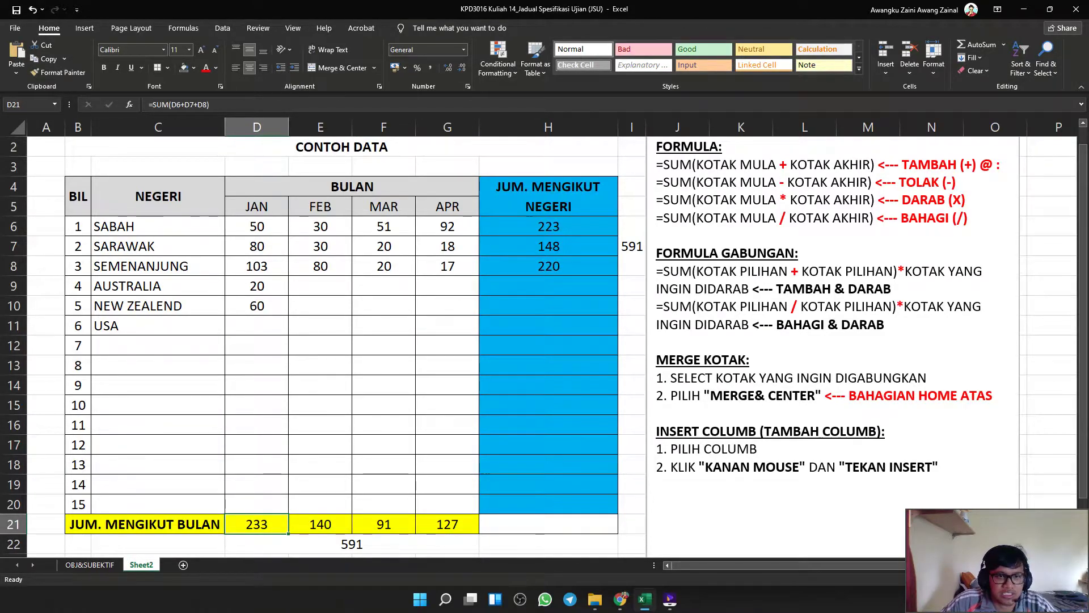
pyautogui.press('F2')
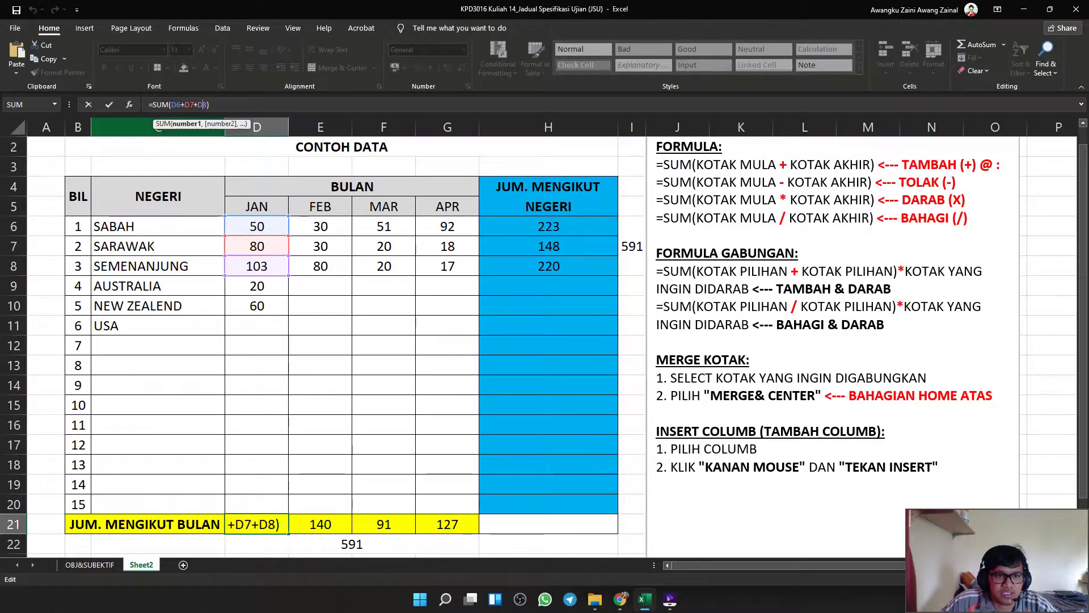
pyautogui.click(180, 104)
pyautogui.click(198, 105)
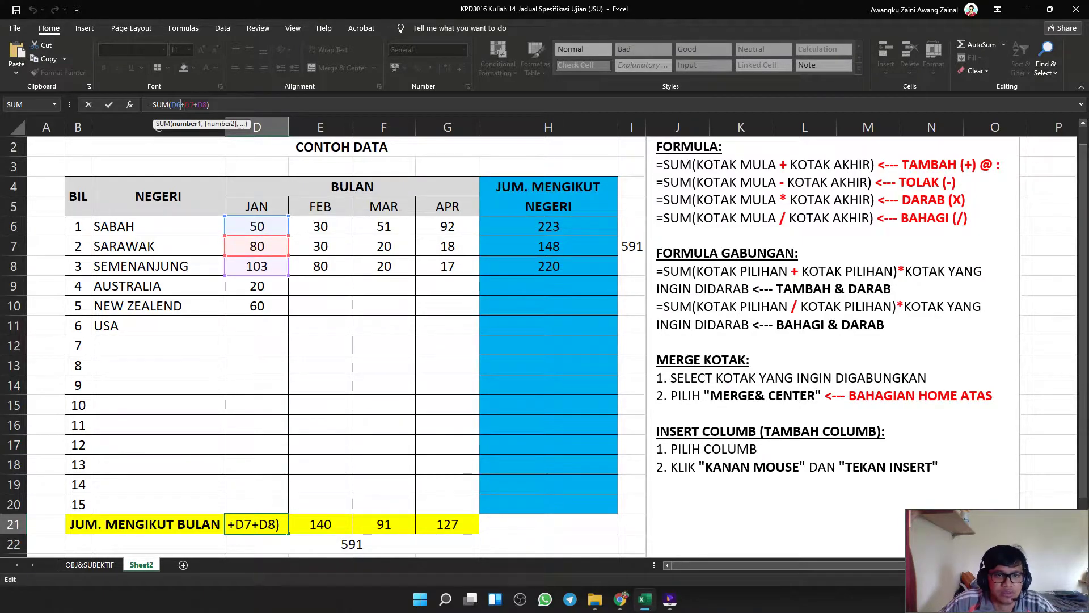
pyautogui.press('BackSpace')
pyautogui.press('BackSpace')
pyautogui.press('BackSpace')
pyautogui.press('BackSpace')
pyautogui.press('BackSpace')
pyautogui.press('BackSpace')
pyautogui.write(':')
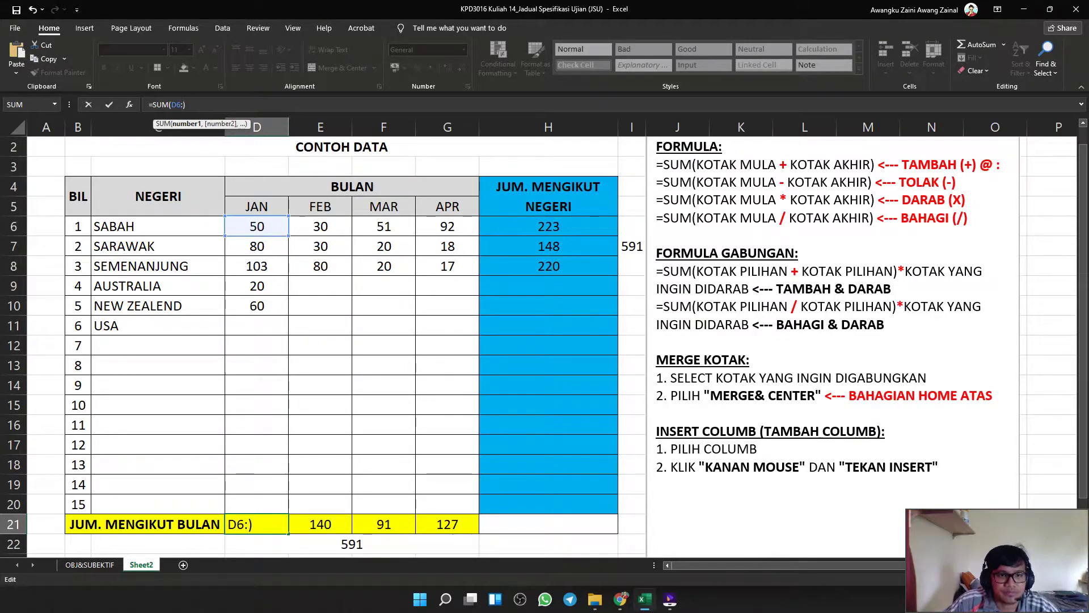
pyautogui.write('D7:')
pyautogui.moveTo(289, 255); pyautogui.dragTo(288, 276)
pyautogui.click(198, 104)
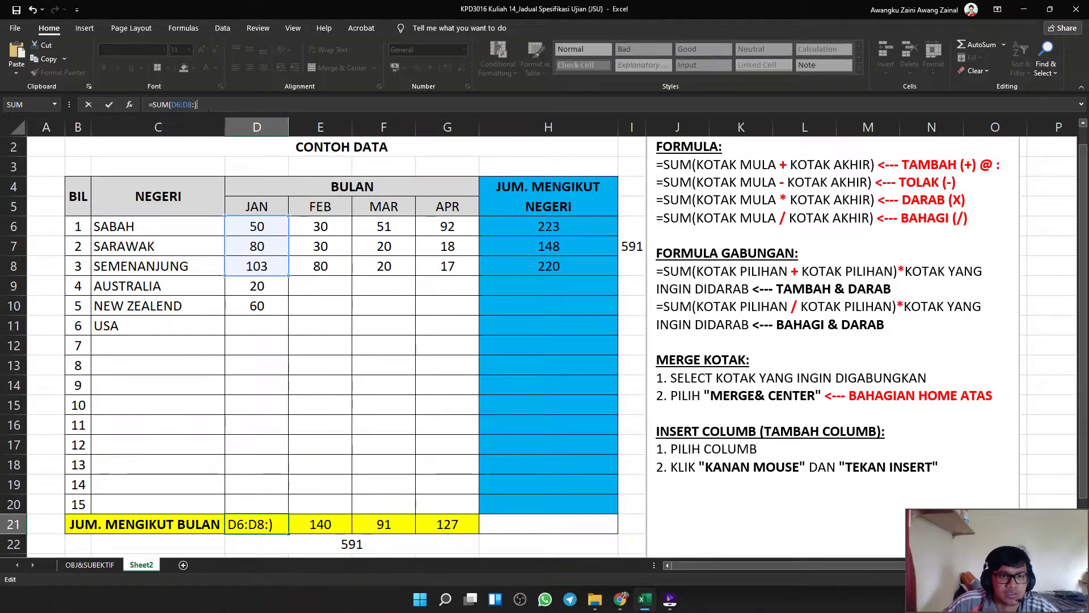
pyautogui.click(195, 104)
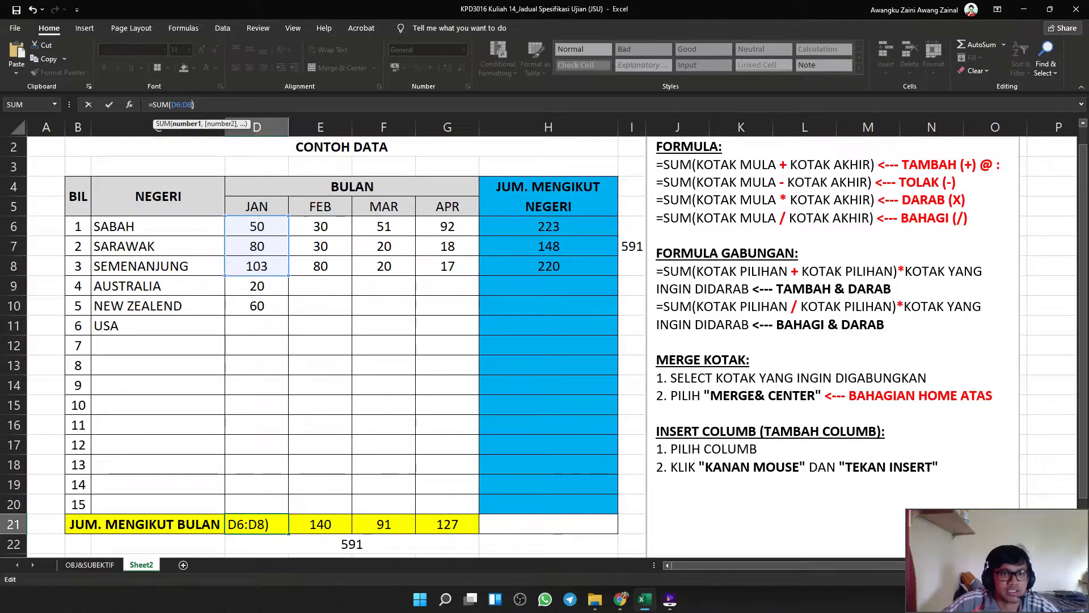
pyautogui.press('Return')
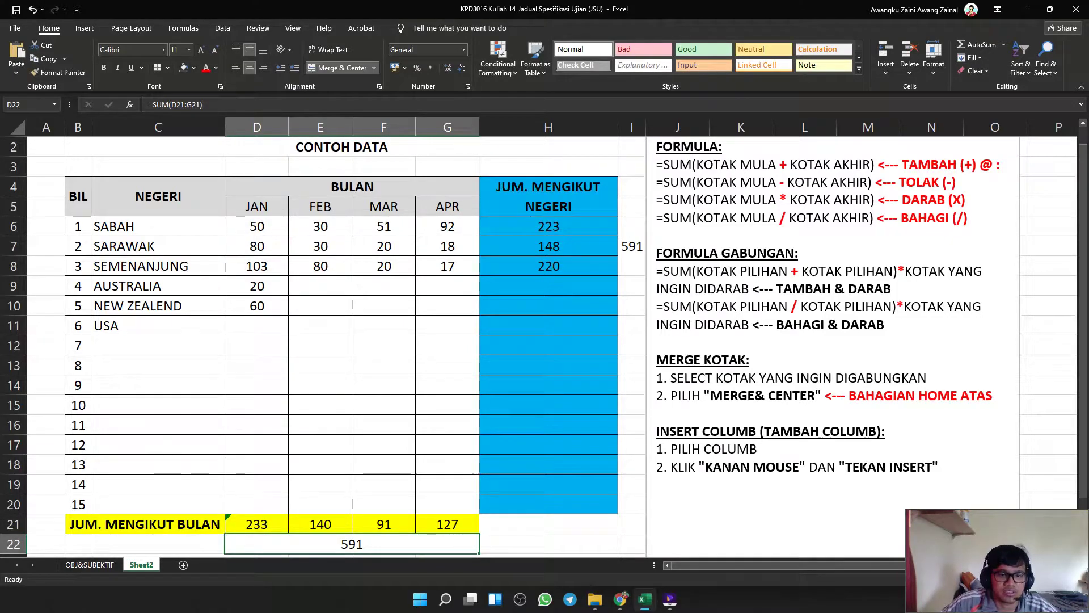
# Clear the whole formula from the JAN total cell D21.
pyautogui.click(256, 524)
pyautogui.click(176, 104)
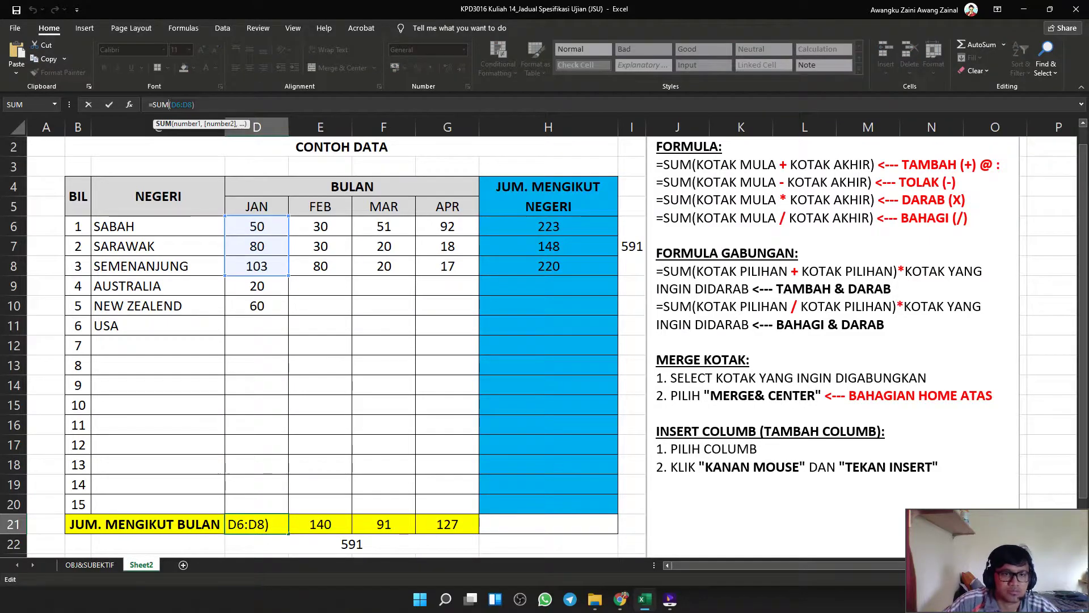
pyautogui.press('Delete')
pyautogui.press('Delete')
pyautogui.press('Delete')
pyautogui.press('Delete')
pyautogui.press('Delete')
pyautogui.press('Delete')
pyautogui.press('Delete')
pyautogui.press('BackSpace')
pyautogui.press('BackSpace')
pyautogui.press('BackSpace')
pyautogui.press('BackSpace')
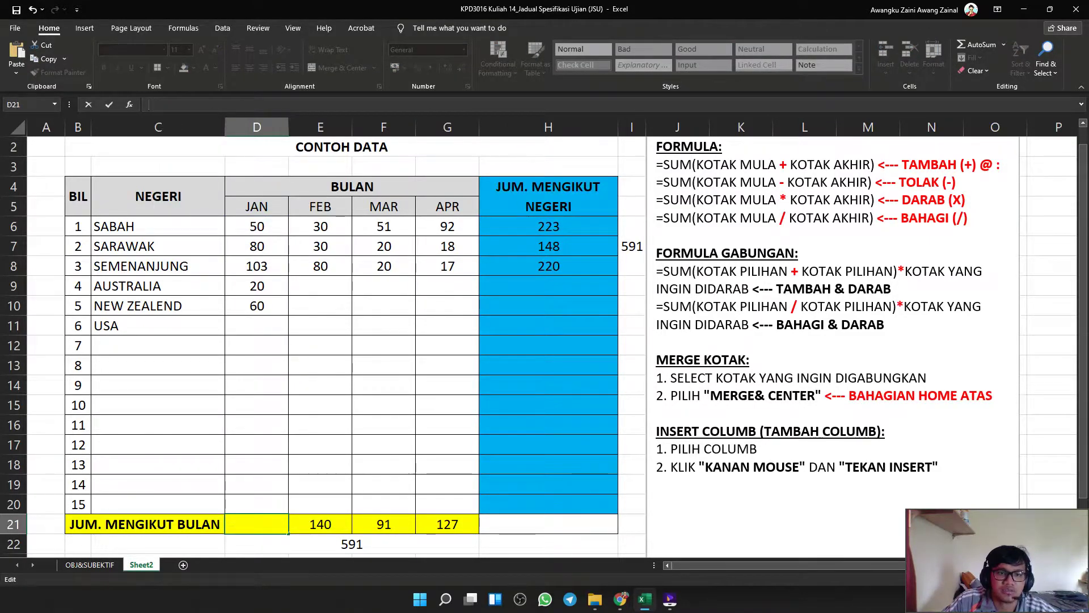
pyautogui.hotkey('ctrl', 'Return')
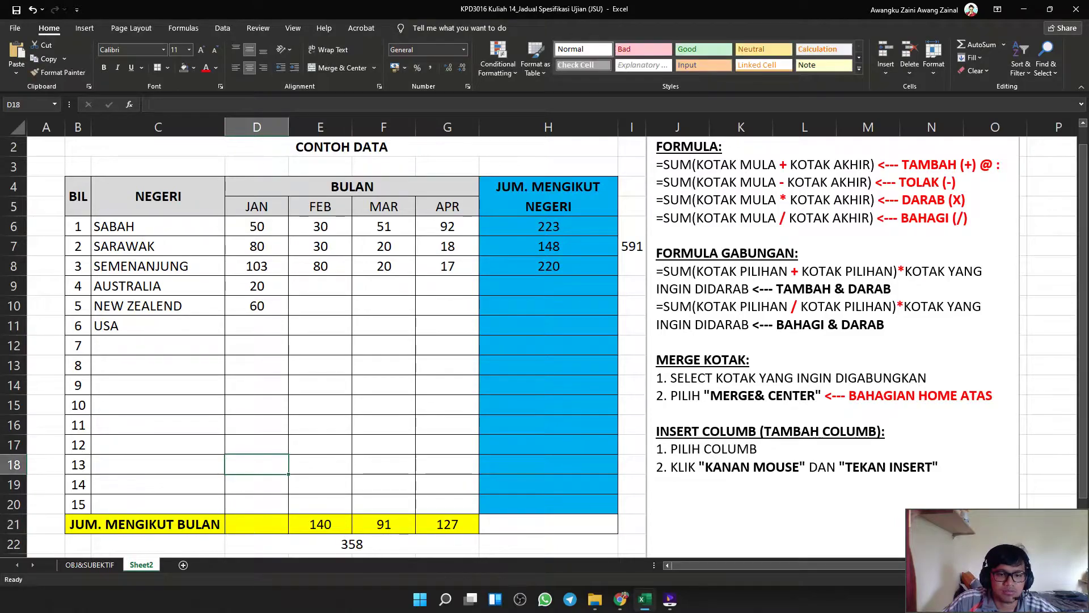
# Total the JAN column in D21 with AutoSum over the range D6:D20.
pyautogui.scroll(-1, 341, 341)
pyautogui.scroll(1, 341, 340)
pyautogui.click(1003, 44)
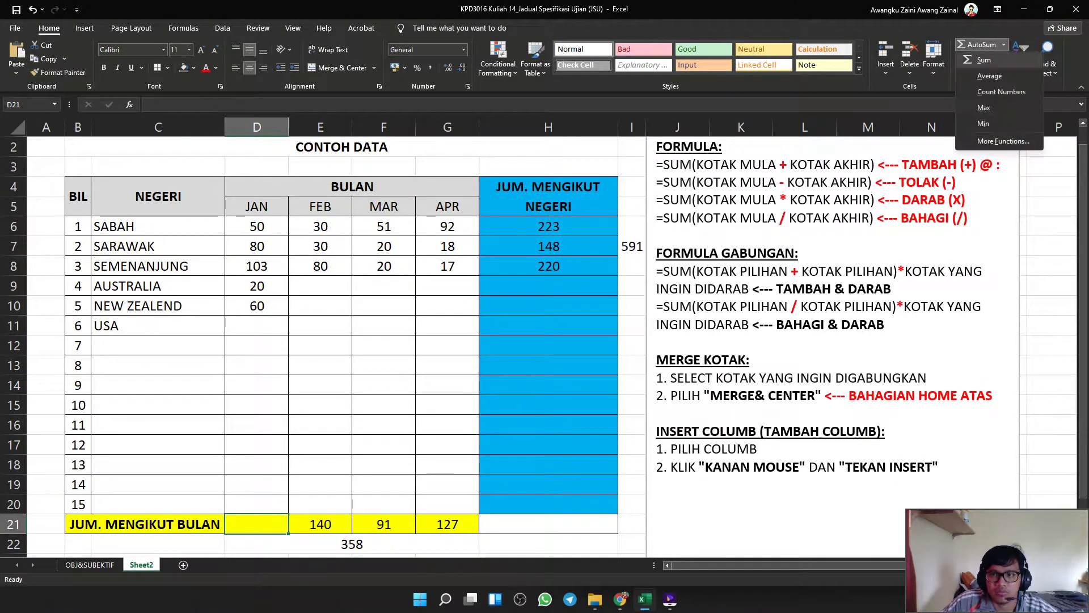
pyautogui.click(984, 60)
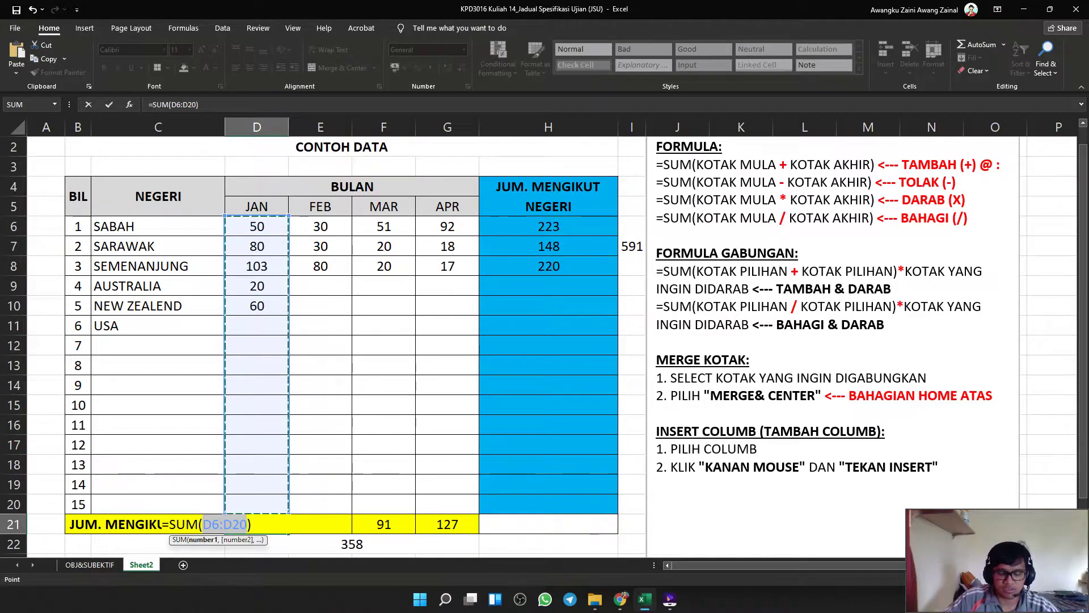
pyautogui.press('Return')
pyautogui.click(256, 525)
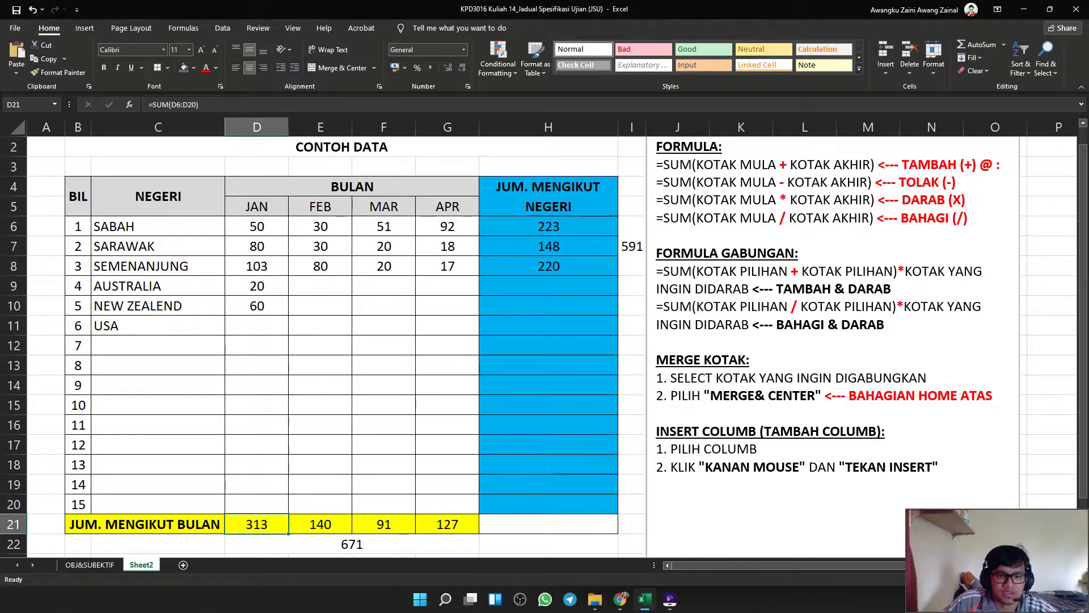
# Enter the text SA in D15 of the JAN column and replace it with 21.
pyautogui.click(256, 405)
pyautogui.write('SA')
pyautogui.press('Up')
pyautogui.press('Down')
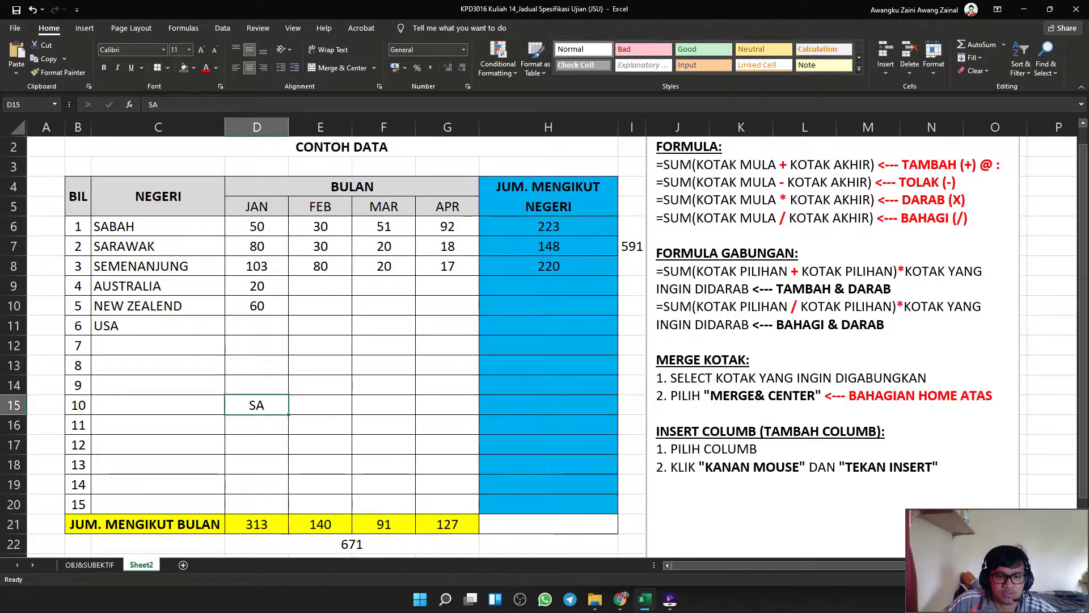
pyautogui.write('21')
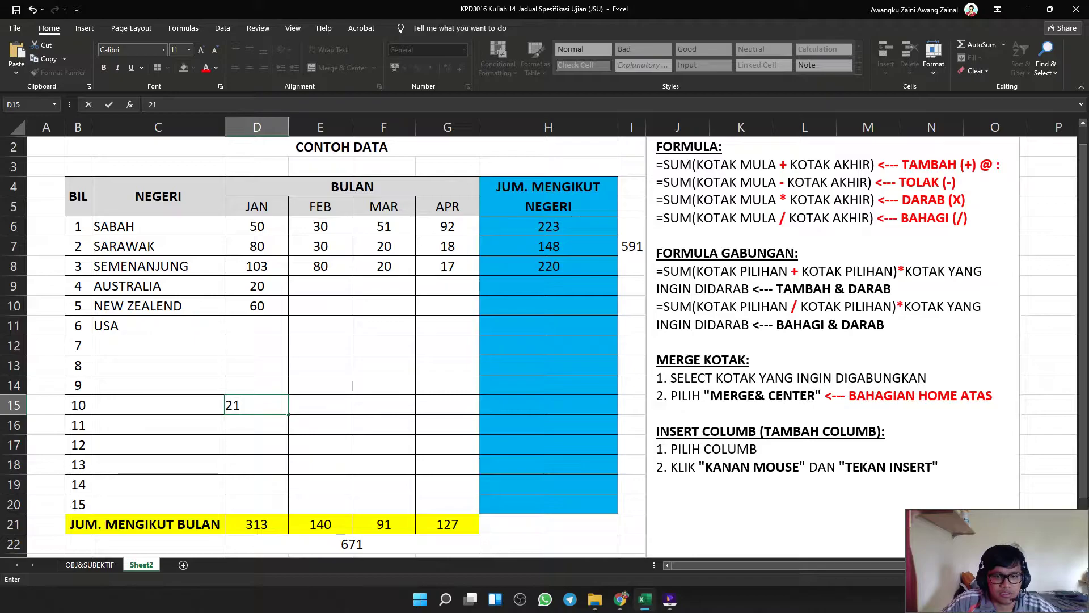
pyautogui.click(320, 365)
pyautogui.press('Left')
pyautogui.press('Down')
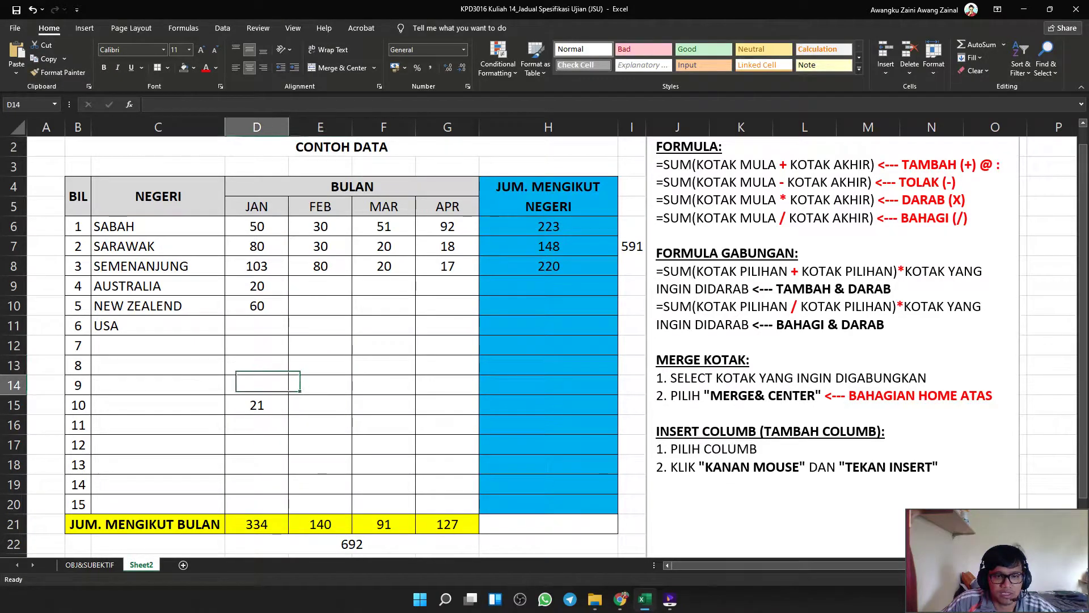
# Enter 3 in D14 and 43 in D13 of the JAN column.
pyautogui.write('3')
pyautogui.press('Right')
pyautogui.press('Left')
pyautogui.press('Up')
pyautogui.write('43')
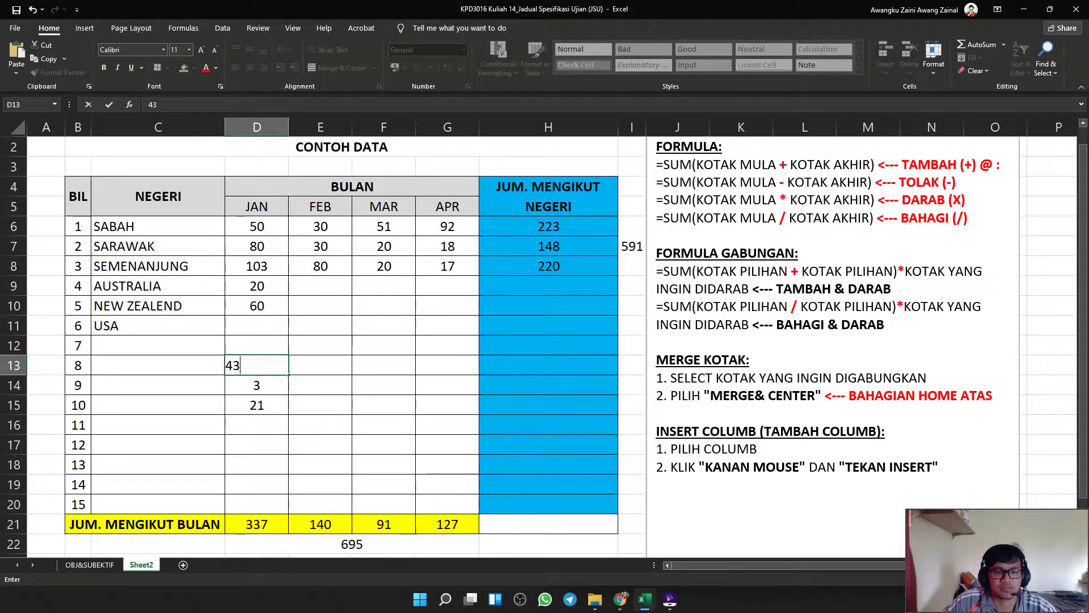
pyautogui.press('Right')
pyautogui.press('Down')
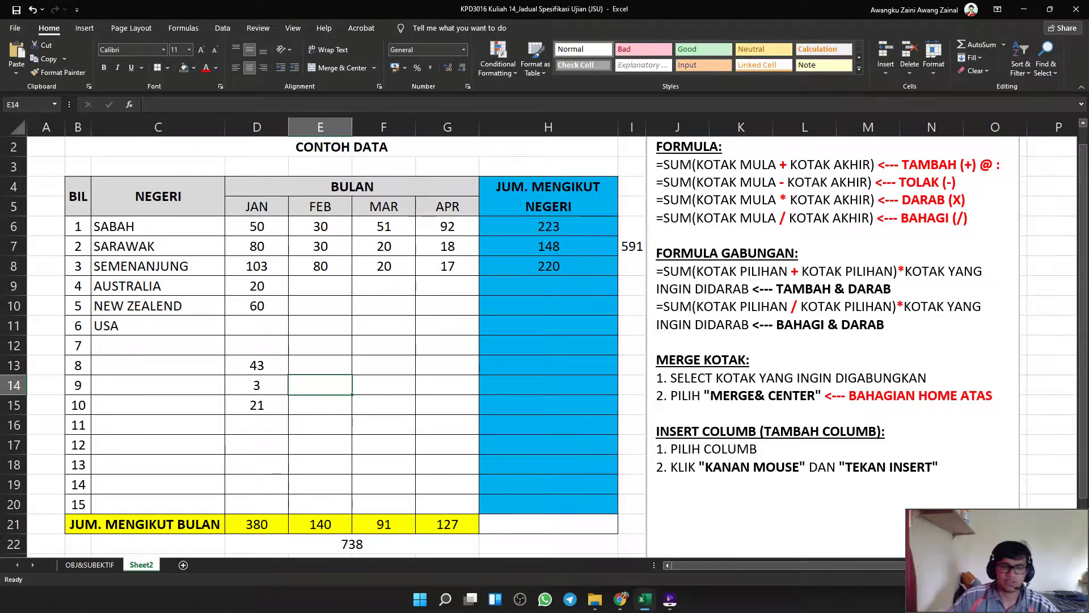
# Enter the FEB value 5 for NEW ZEALEND in E10.
pyautogui.press('Up')
pyautogui.press('Up')
pyautogui.press('Up')
pyautogui.press('Up')
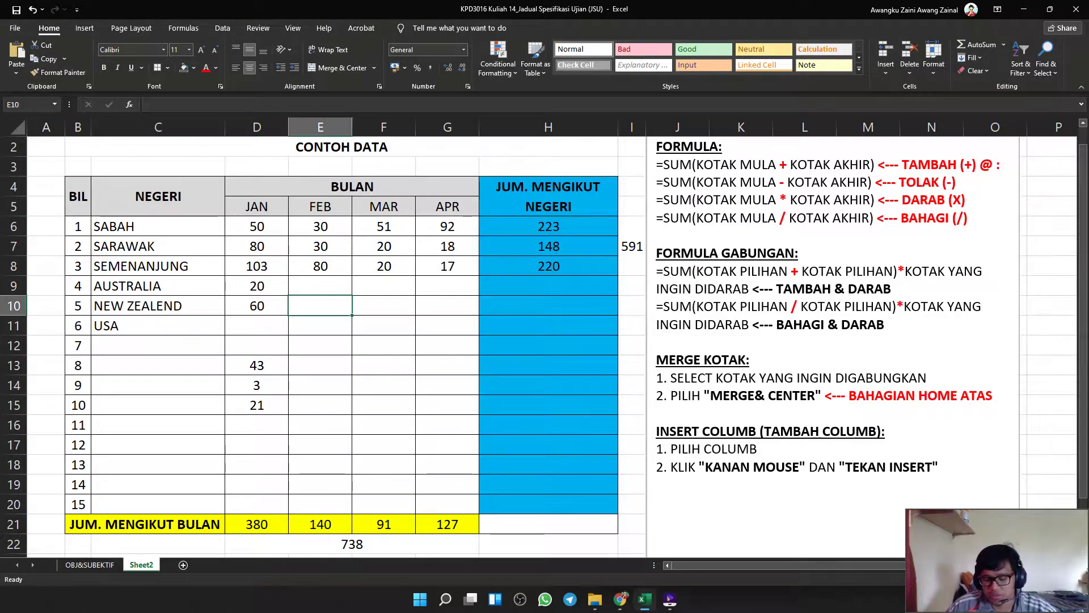
pyautogui.write('5')
pyautogui.press('Return')
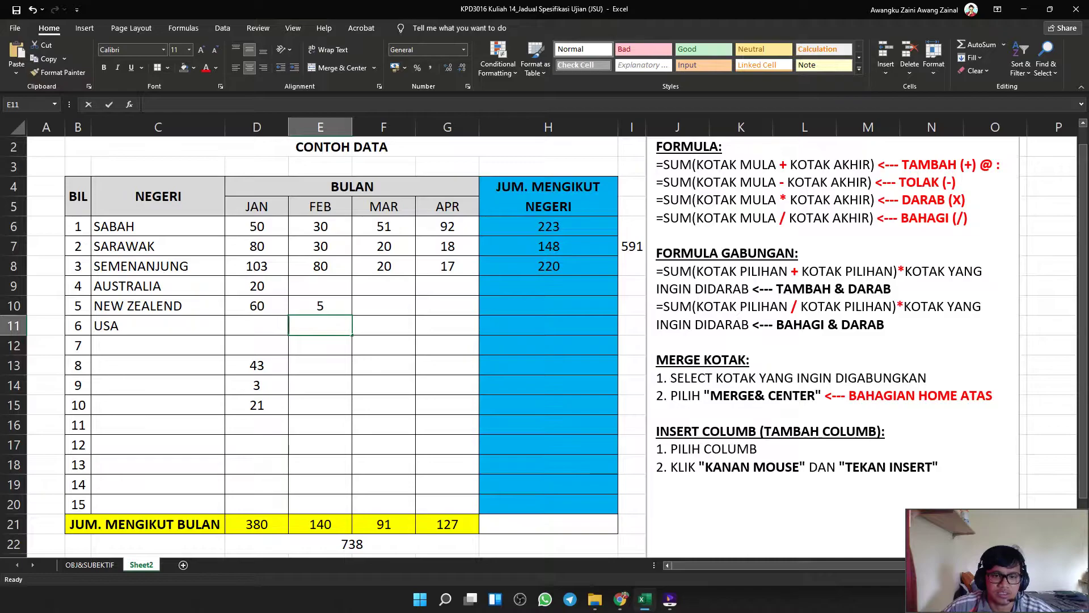
# Enter the FEB values 6 in E11, 4 in E13 and 8 in E9.
pyautogui.write('6')
pyautogui.click(320, 524)
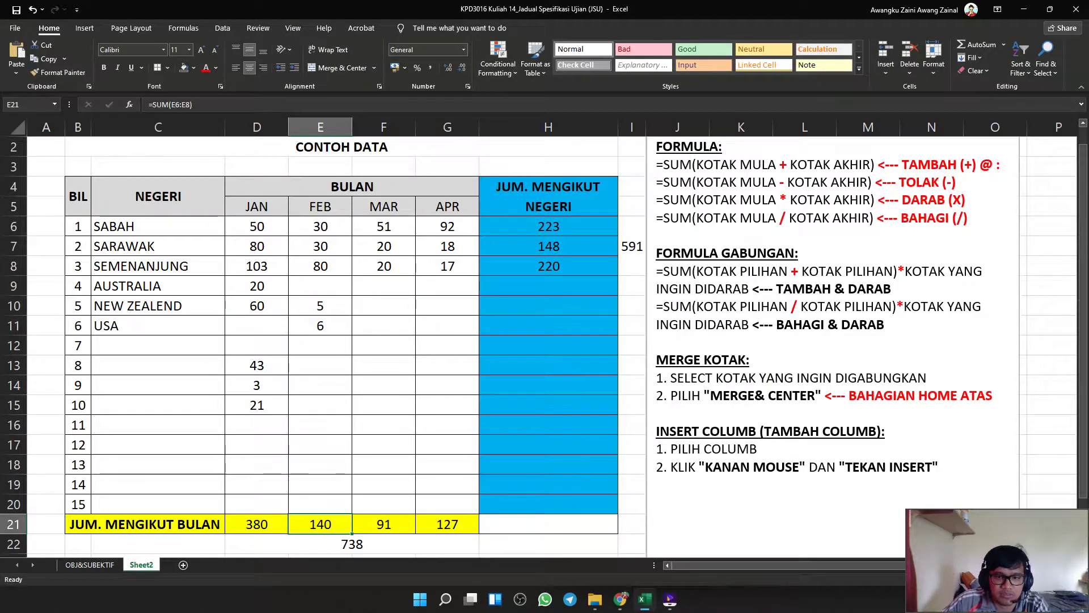
pyautogui.click(549, 306)
pyautogui.click(320, 365)
pyautogui.write('4')
pyautogui.click(320, 425)
pyautogui.click(320, 326)
pyautogui.click(320, 286)
pyautogui.write('8')
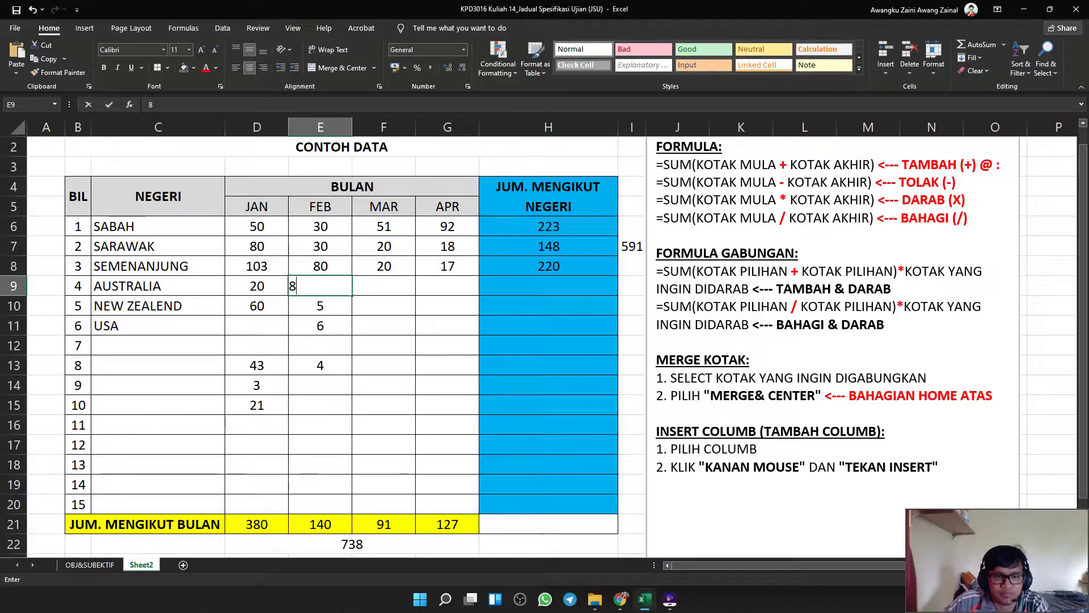
pyautogui.click(320, 445)
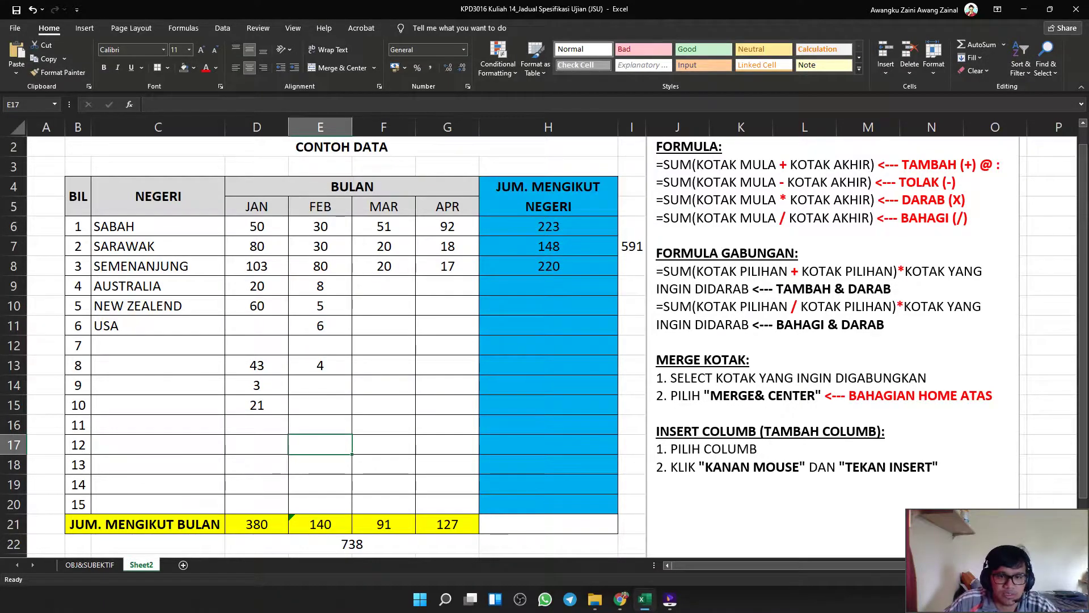
# Clear the existing SUM formula from the FEB total cell E21.
pyautogui.click(320, 524)
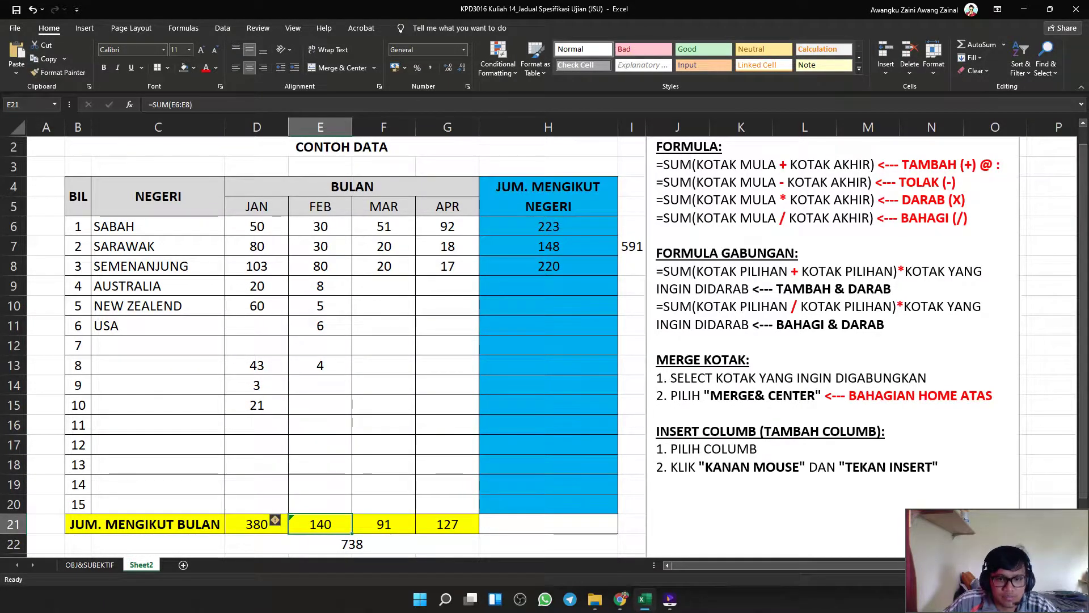
pyautogui.click(320, 405)
pyautogui.click(320, 524)
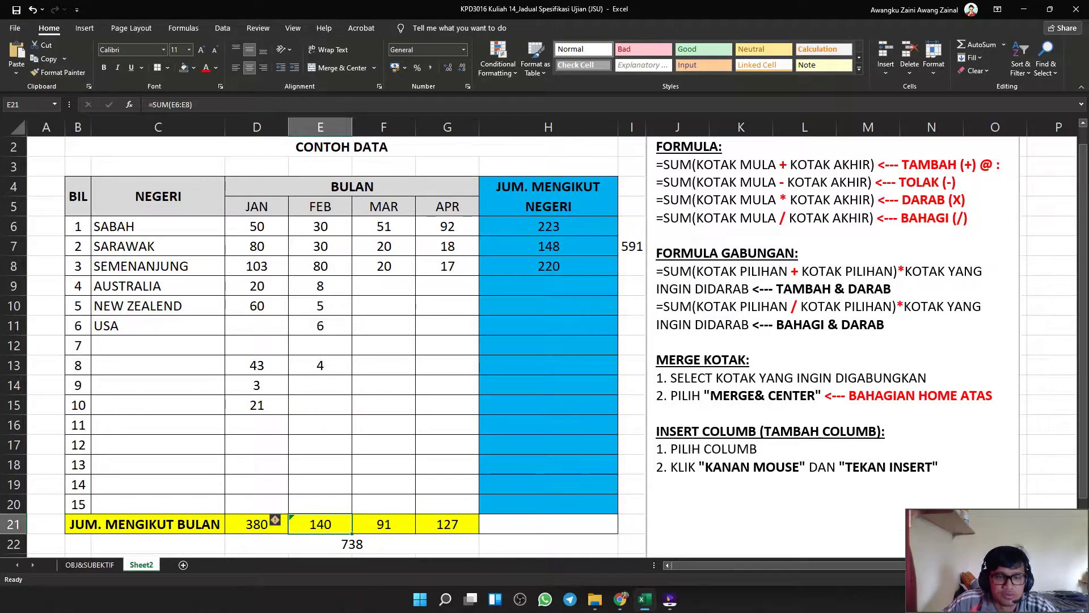
pyautogui.doubleClick(320, 525)
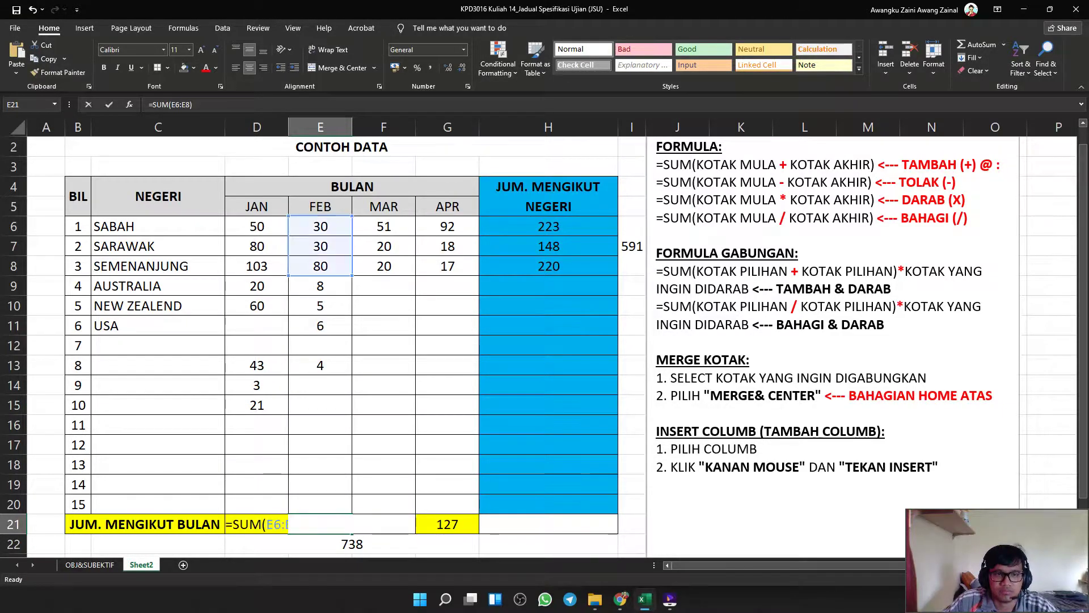
pyautogui.press('BackSpace')
pyautogui.press('BackSpace')
pyautogui.press('BackSpace')
pyautogui.press('BackSpace')
pyautogui.press('BackSpace')
pyautogui.press('BackSpace')
pyautogui.press('BackSpace')
pyautogui.press('BackSpace')
pyautogui.press('BackSpace')
pyautogui.press('BackSpace')
pyautogui.press('BackSpace')
pyautogui.click(320, 484)
# Total the FEB column in E21 with AutoSum over the range E6:E20 and review the formula's range.
pyautogui.click(320, 524)
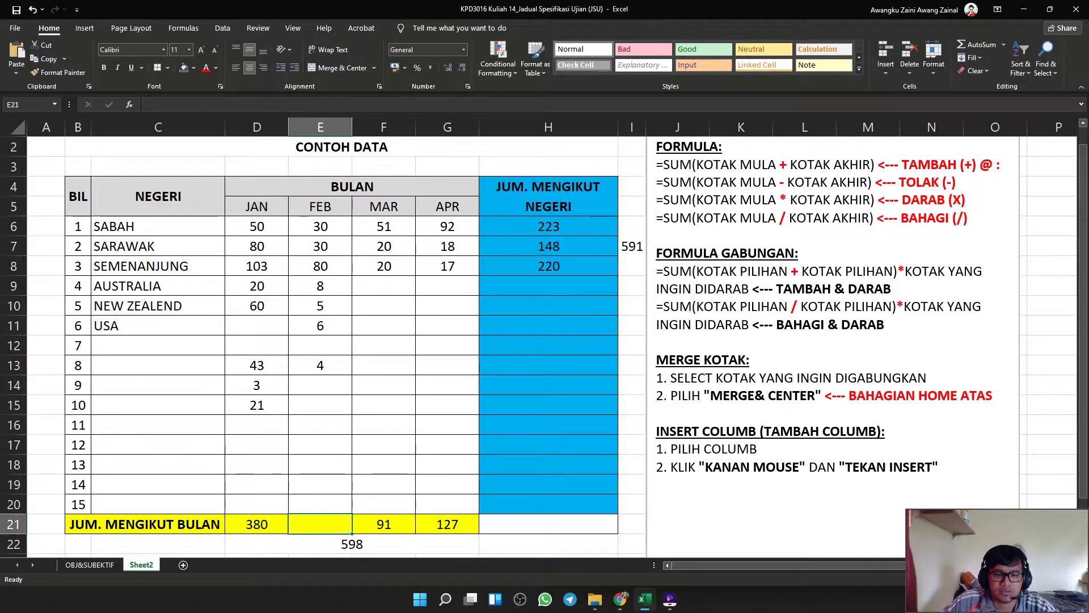
pyautogui.click(977, 45)
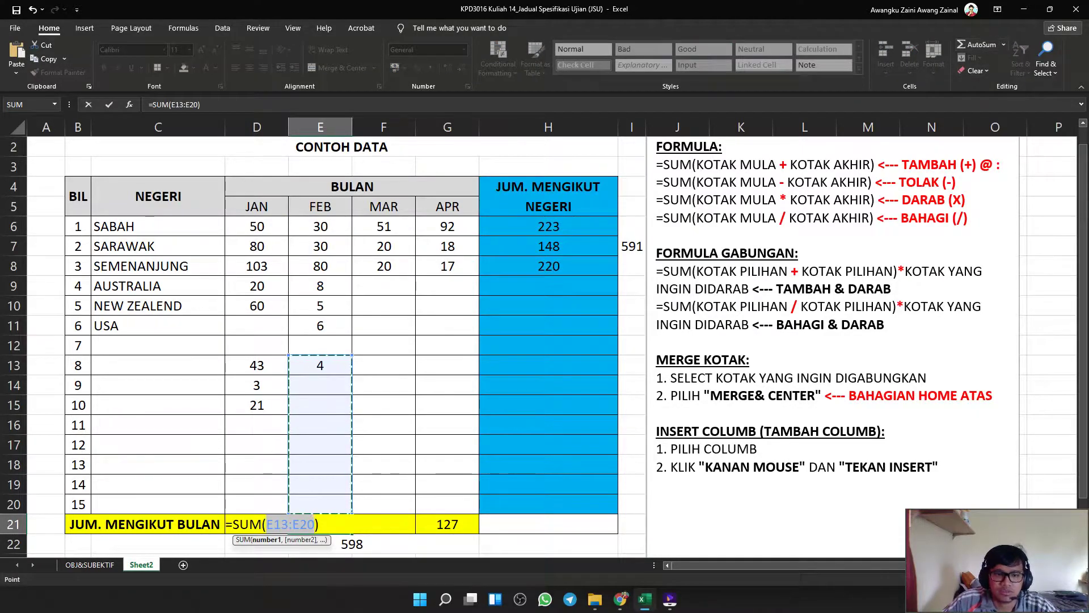
pyautogui.moveTo(320, 366); pyautogui.dragTo(320, 226)
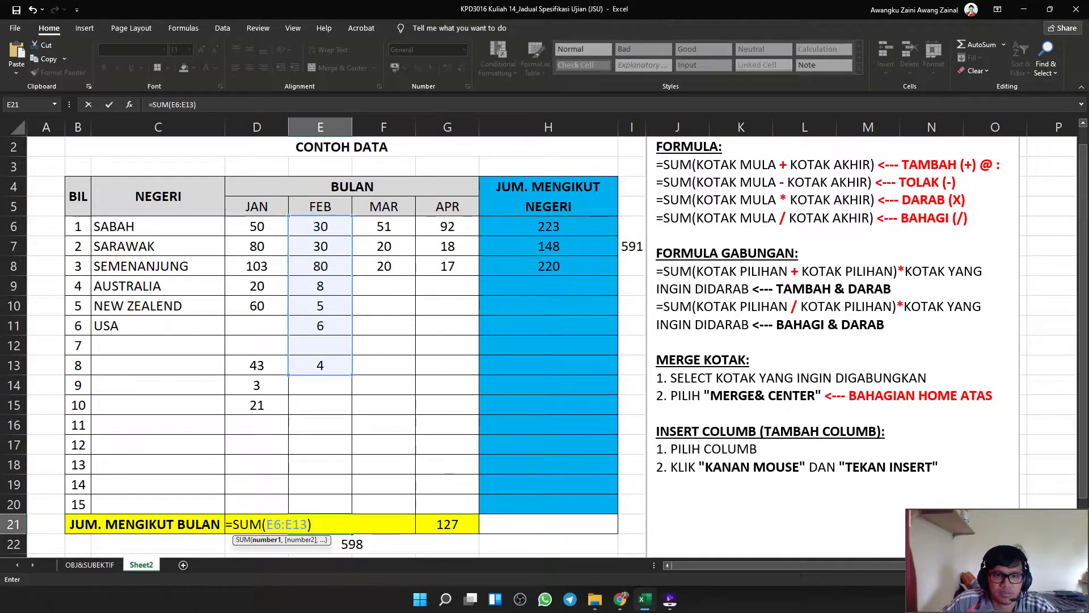
pyautogui.moveTo(351, 375); pyautogui.dragTo(352, 506)
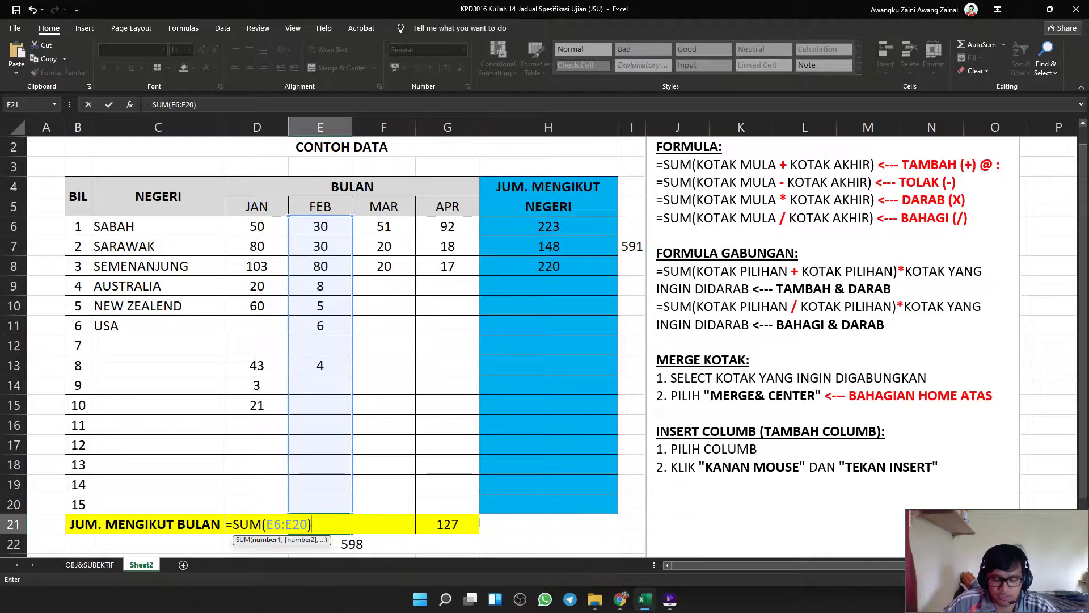
pyautogui.press('Return')
pyautogui.click(320, 525)
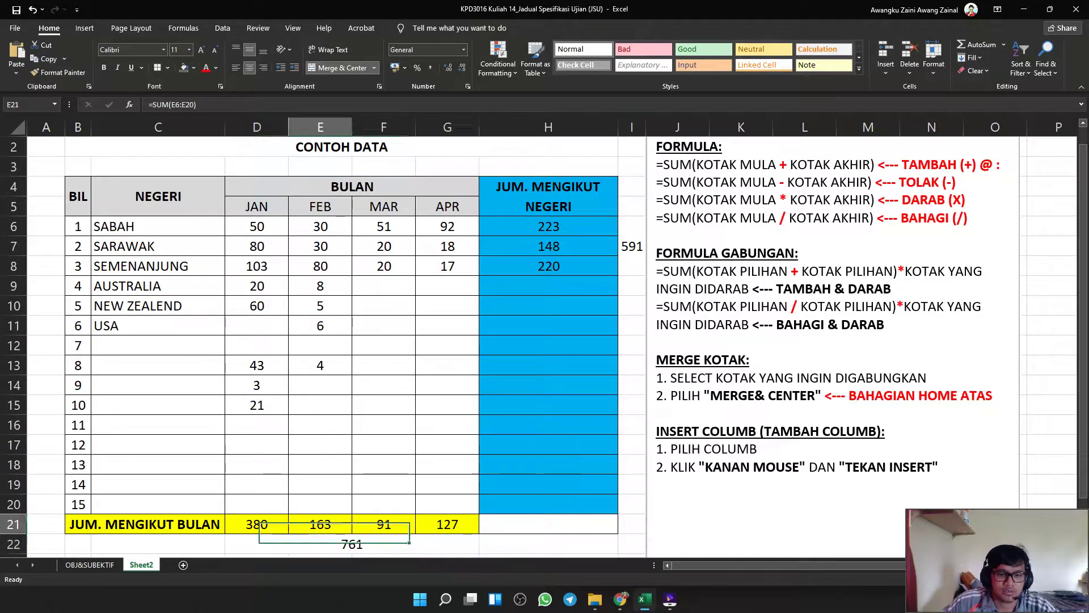
pyautogui.scroll(-1, 323, 347)
pyautogui.scroll(1, 323, 347)
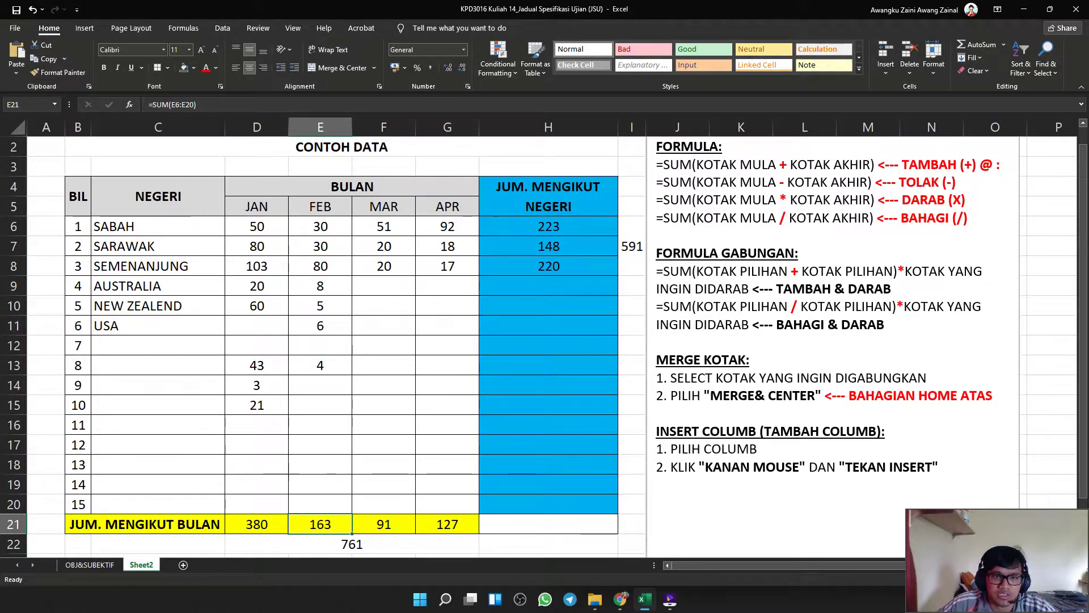
pyautogui.press('F2')
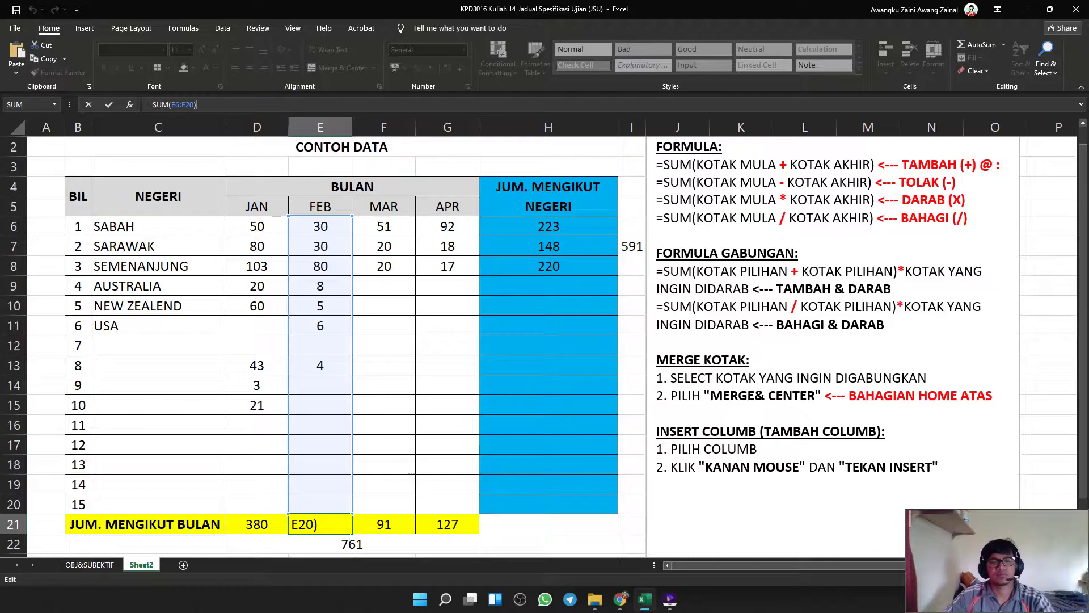
pyautogui.press('Return')
pyautogui.click(320, 524)
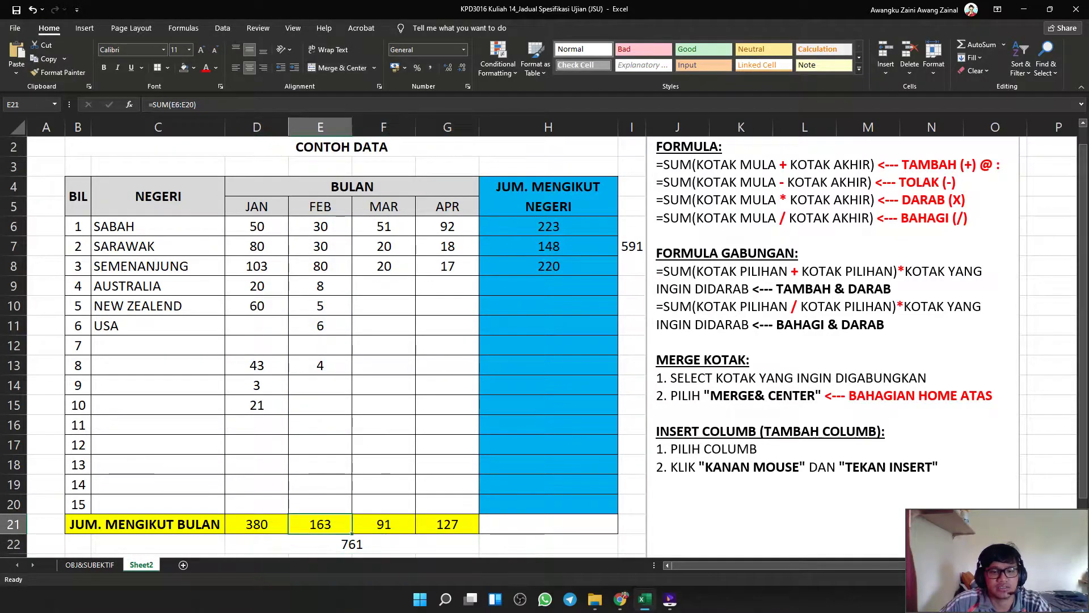
# Enter the MAR values 50 in F12, 60 in F11 and 20 in F10.
pyautogui.click(384, 385)
pyautogui.click(384, 227)
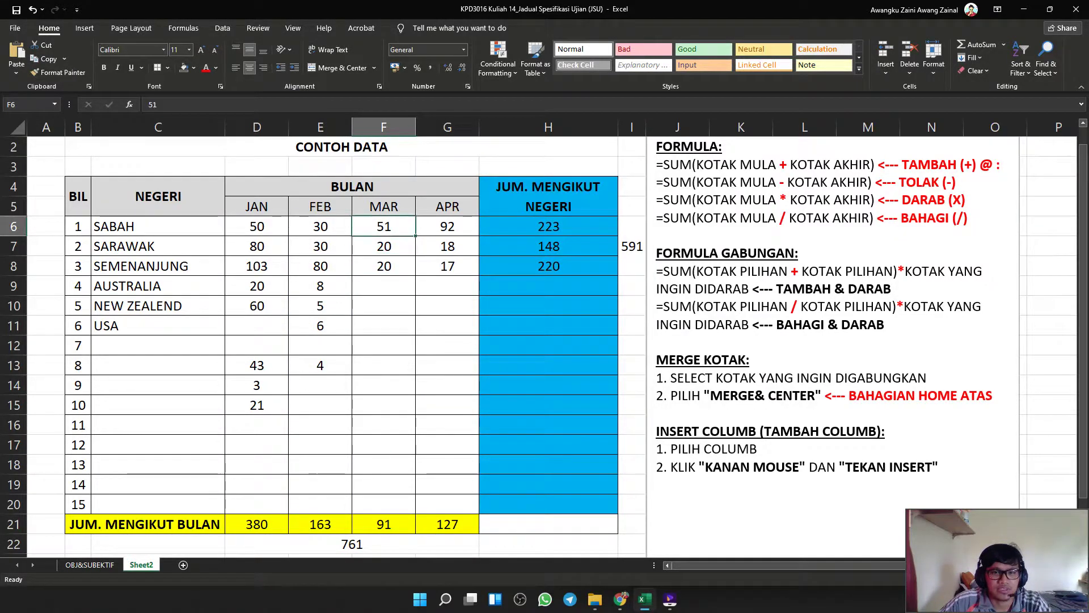
pyautogui.click(383, 524)
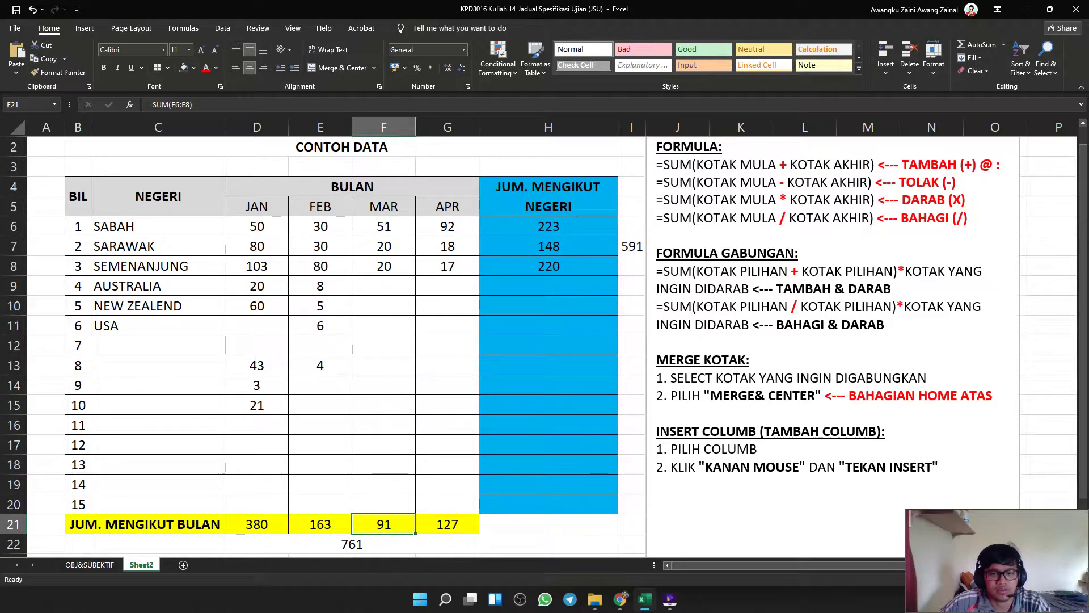
pyautogui.click(383, 345)
pyautogui.write('50')
pyautogui.press('Up')
pyautogui.write('60')
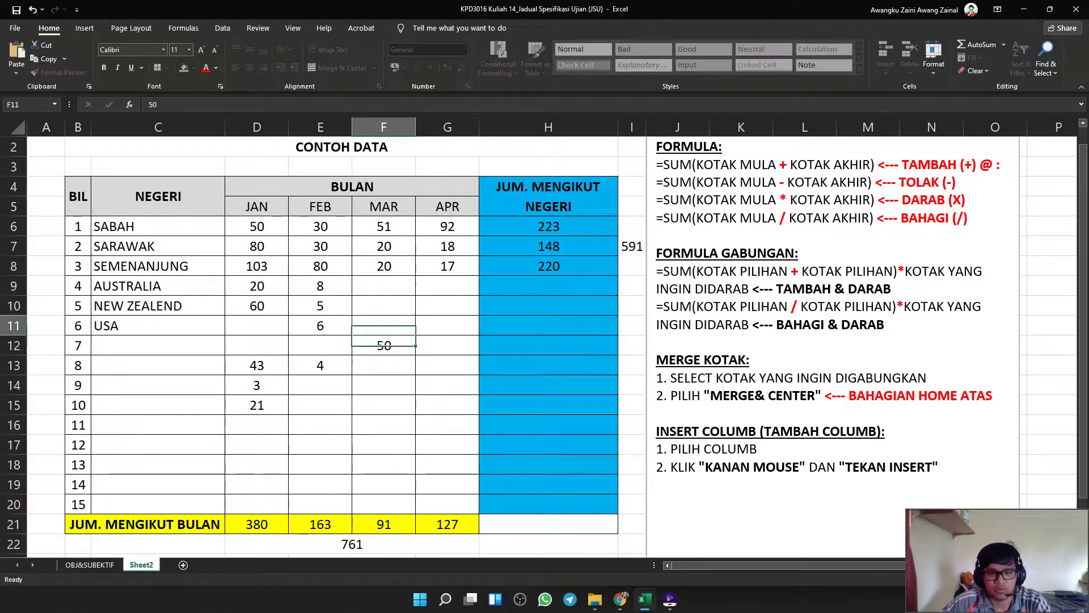
pyautogui.press('Up')
pyautogui.write('20')
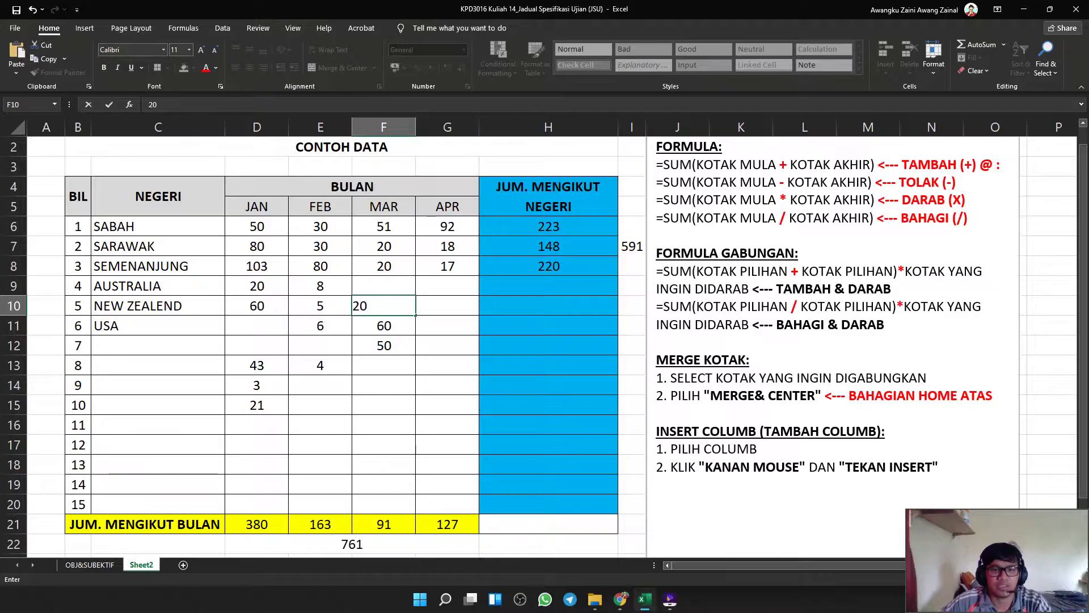
pyautogui.press('Up')
pyautogui.press('Up')
pyautogui.press('Up')
pyautogui.press('Up')
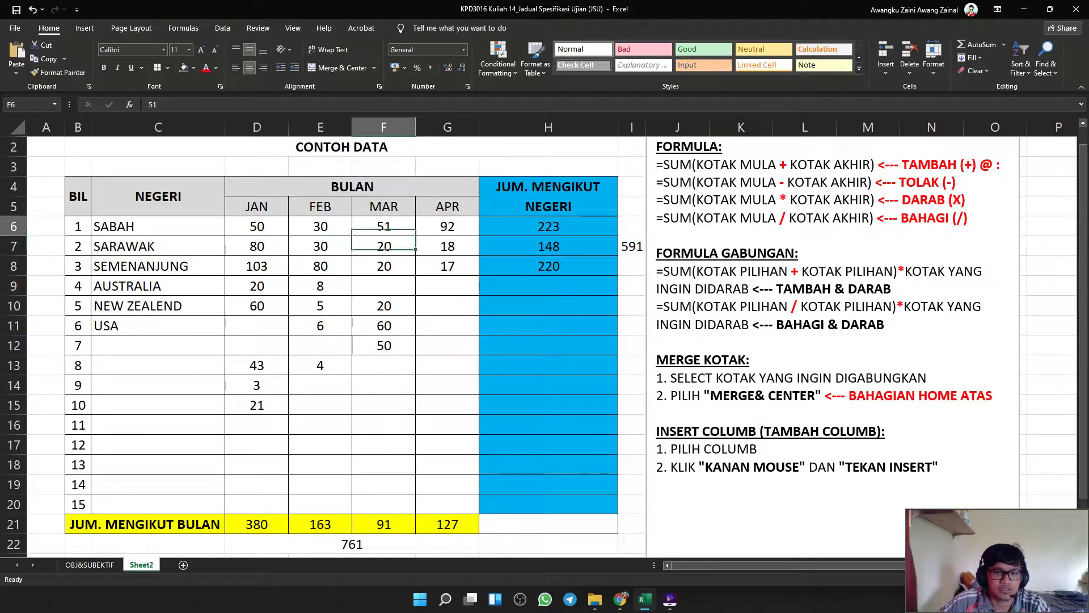
# Clear the existing SUM formula from the MAR total cell F21.
pyautogui.click(384, 525)
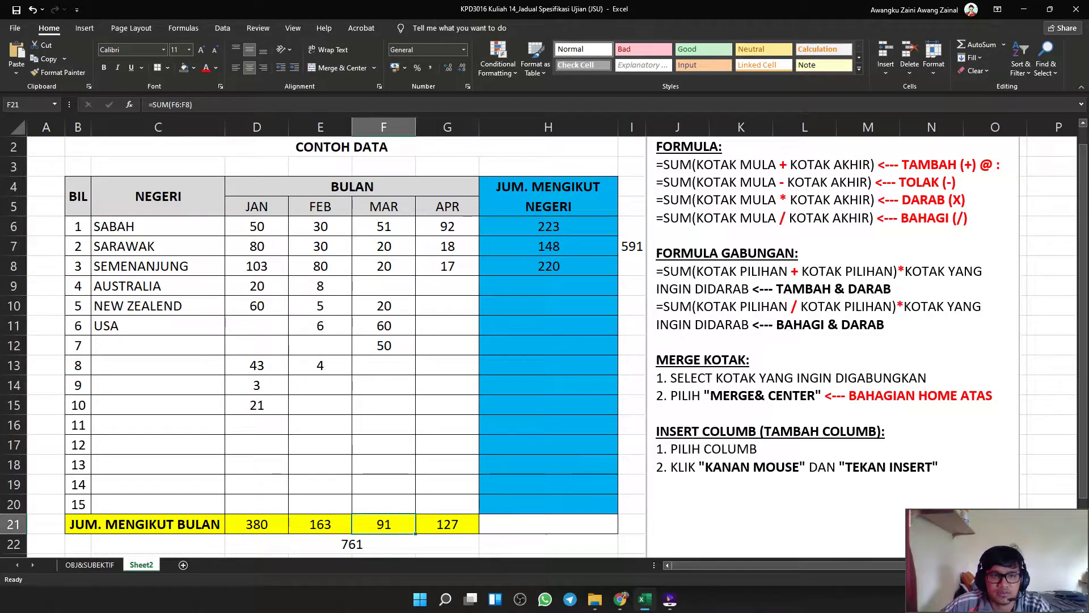
pyautogui.doubleClick(384, 524)
pyautogui.press('BackSpace')
pyautogui.press('BackSpace')
pyautogui.press('BackSpace')
pyautogui.press('BackSpace')
pyautogui.press('BackSpace')
pyautogui.press('BackSpace')
pyautogui.press('BackSpace')
pyautogui.press('BackSpace')
pyautogui.press('BackSpace')
pyautogui.press('BackSpace')
pyautogui.press('BackSpace')
pyautogui.click(447, 425)
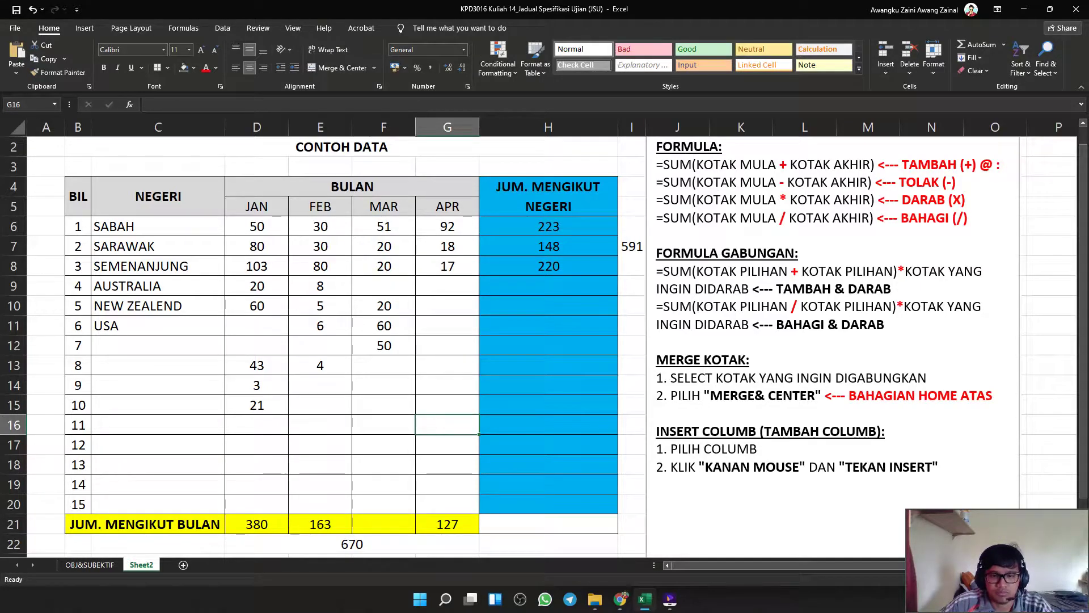
# Total the MAR column in F21 with the AutoSum Sum function over the range F6:F20.
pyautogui.click(383, 524)
pyautogui.click(1004, 45)
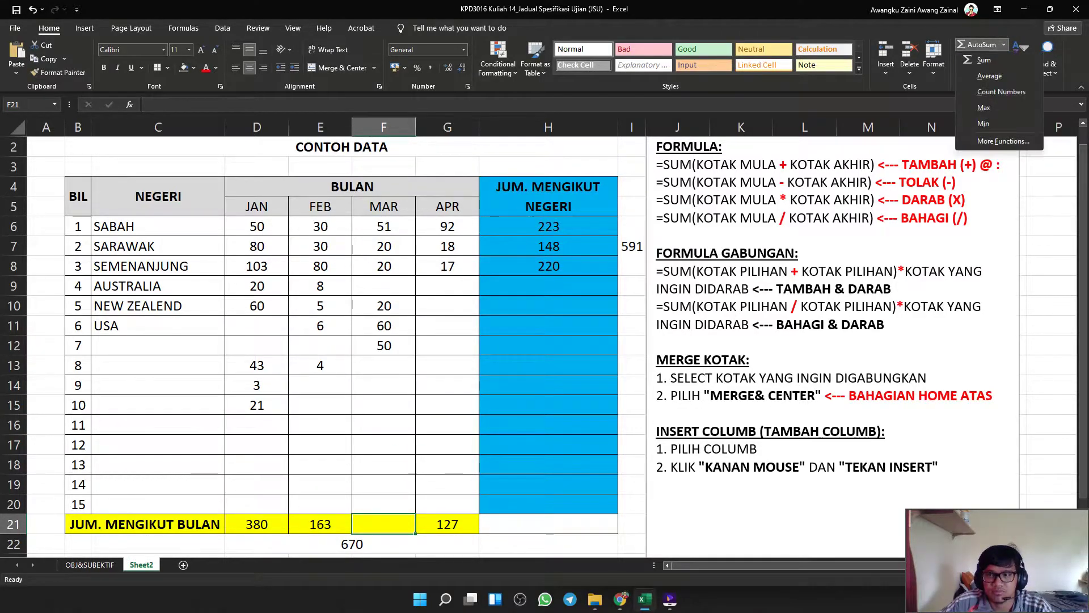
pyautogui.click(984, 59)
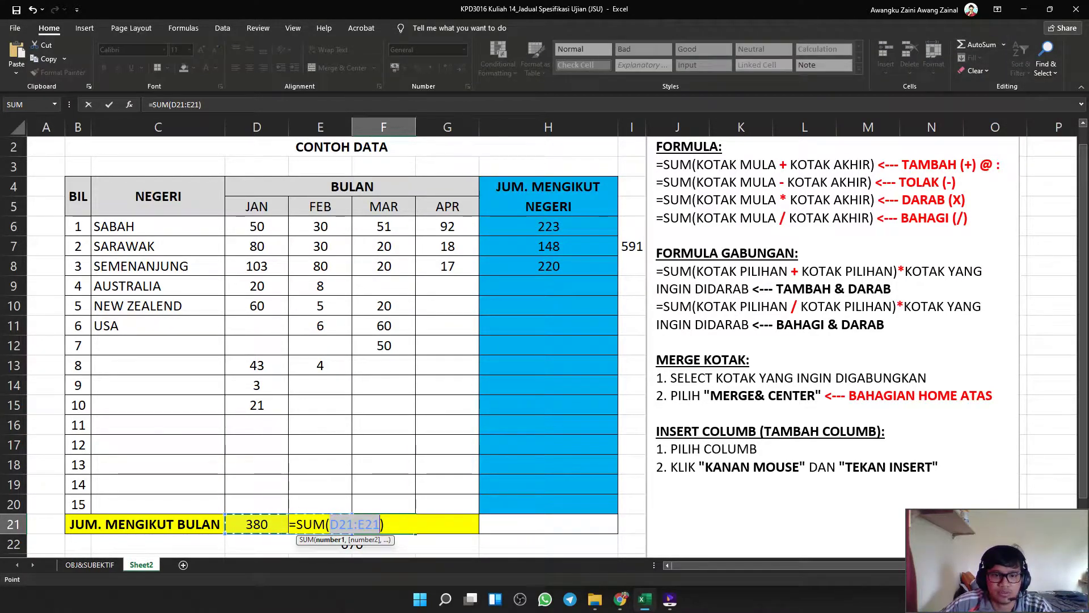
pyautogui.moveTo(384, 226); pyautogui.dragTo(392, 448)
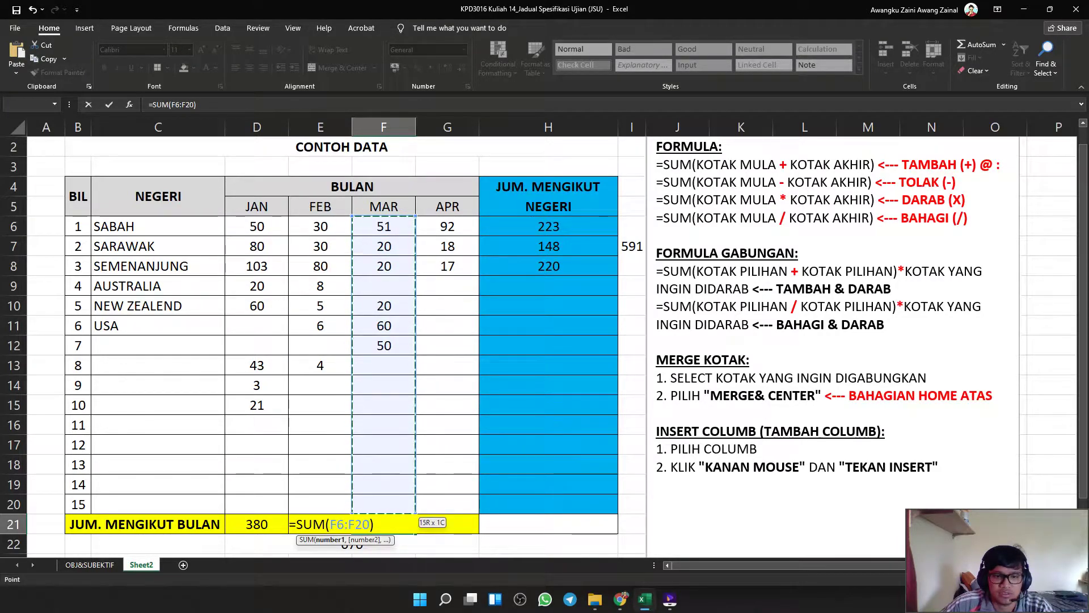
pyautogui.press('Return')
pyautogui.click(384, 524)
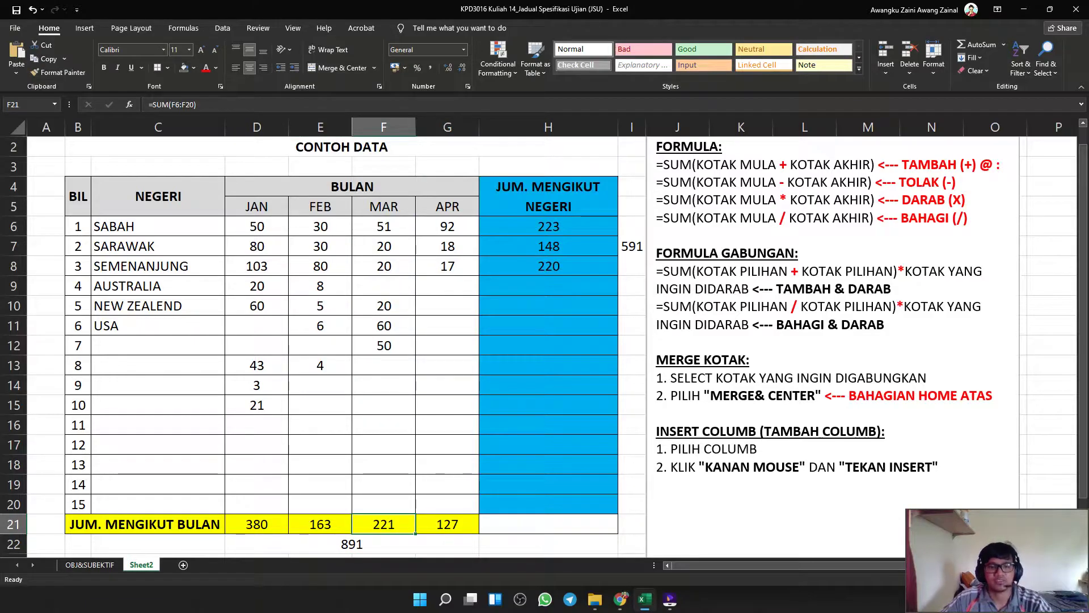
# Enter 1 in F18, 52 in F16 and 414 in F14 of the MAR column.
pyautogui.click(384, 465)
pyautogui.write('1')
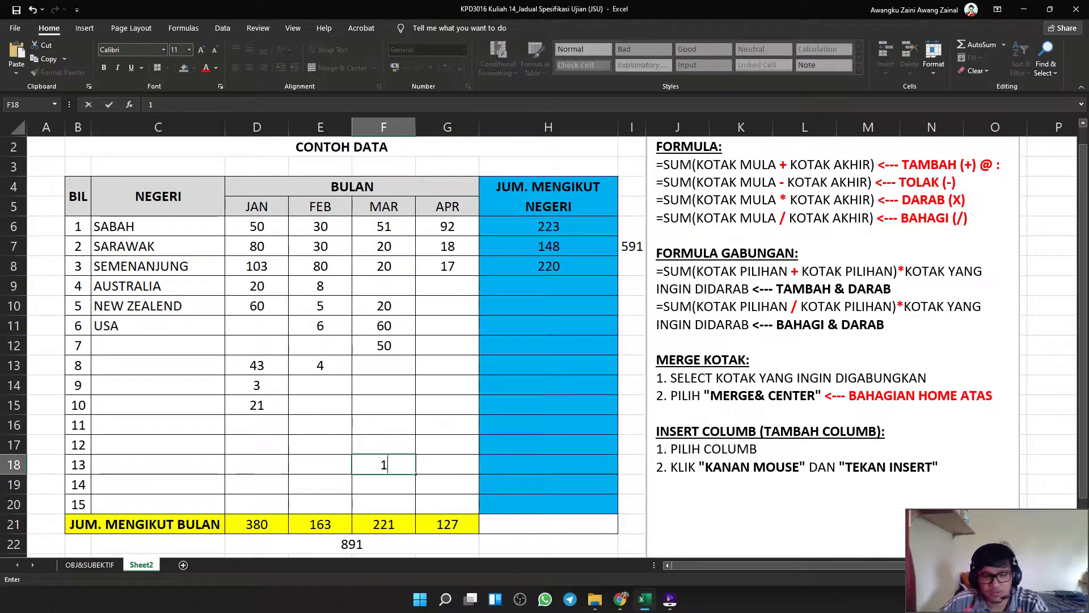
pyautogui.click(384, 425)
pyautogui.write('52')
pyautogui.click(384, 385)
pyautogui.write('414')
# Auto-fill the value 50 from F12 down into F13 of the MAR column.
pyautogui.click(384, 345)
pyautogui.moveTo(416, 356); pyautogui.dragTo(414, 367)
pyautogui.click(384, 405)
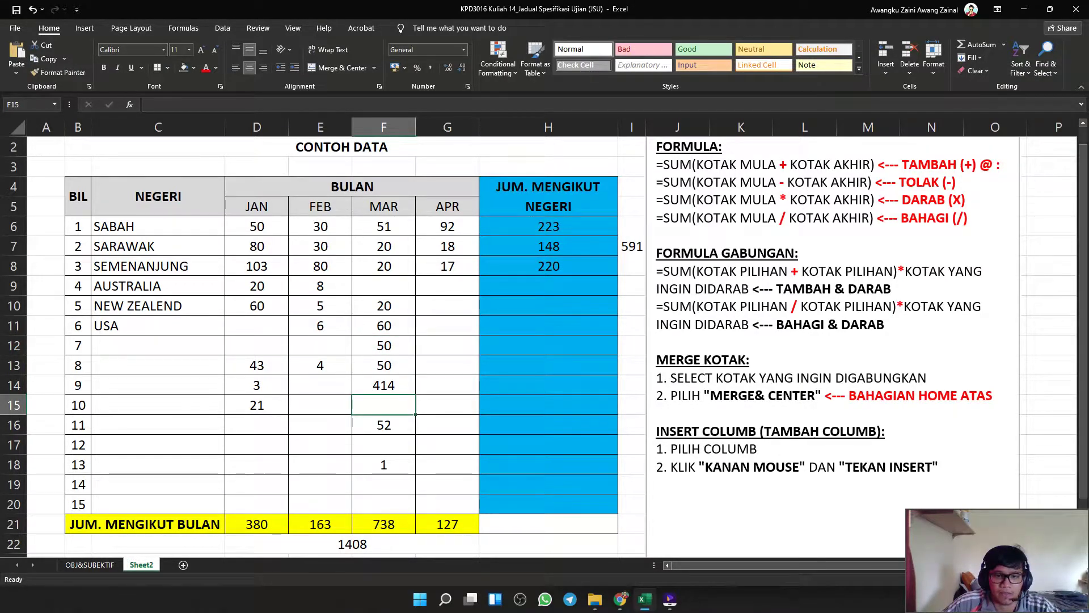
# Copy the March value of row number 9 down into the empty March cell of row number 10.
pyautogui.click(384, 385)
pyautogui.moveTo(415, 394); pyautogui.dragTo(415, 406)
pyautogui.click(384, 465)
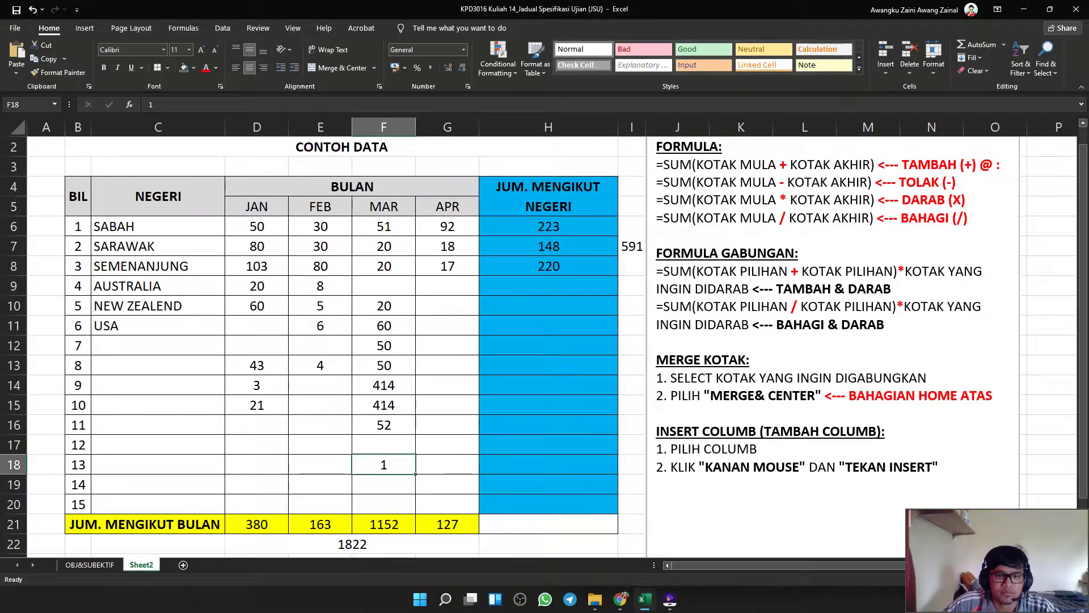
pyautogui.click(549, 405)
# Enter April values of 60 for NEW ZEALEND and 50 for USA, and a January value of 90 for USA.
pyautogui.click(447, 306)
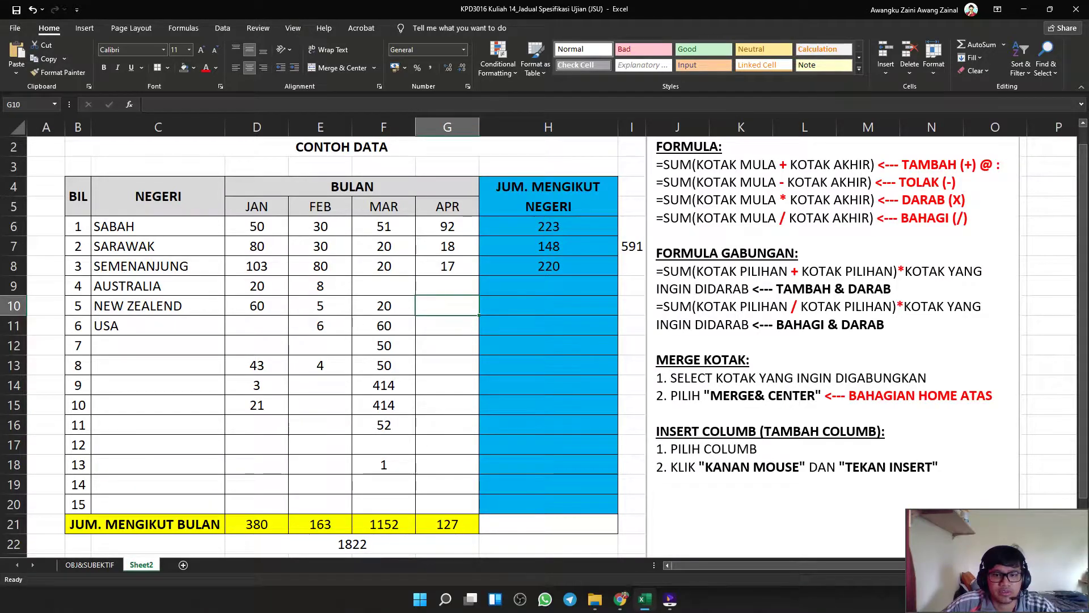
pyautogui.click(549, 305)
pyautogui.click(448, 306)
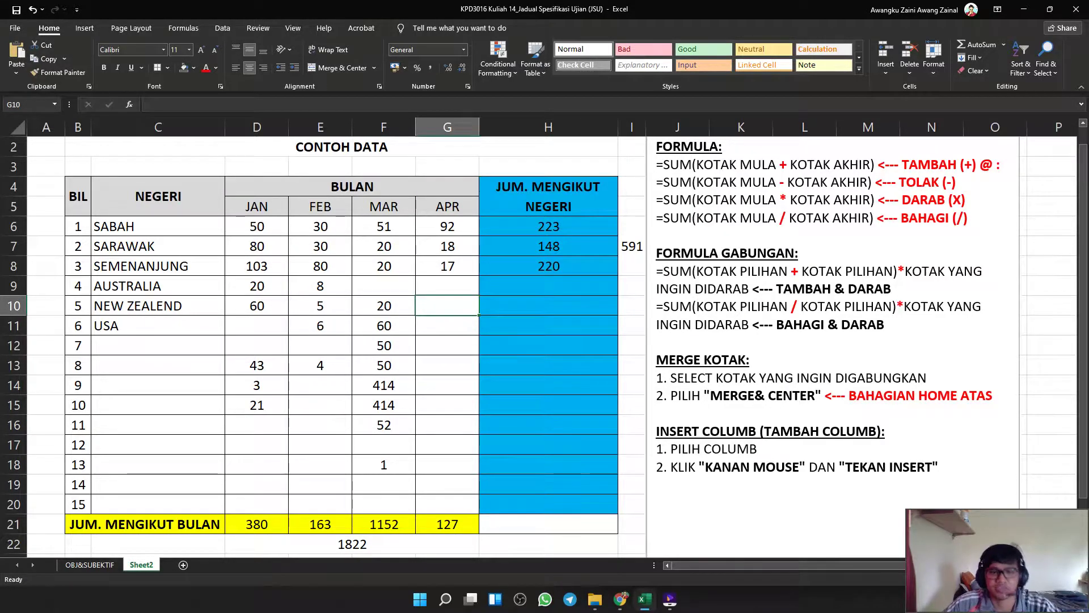
pyautogui.write('60')
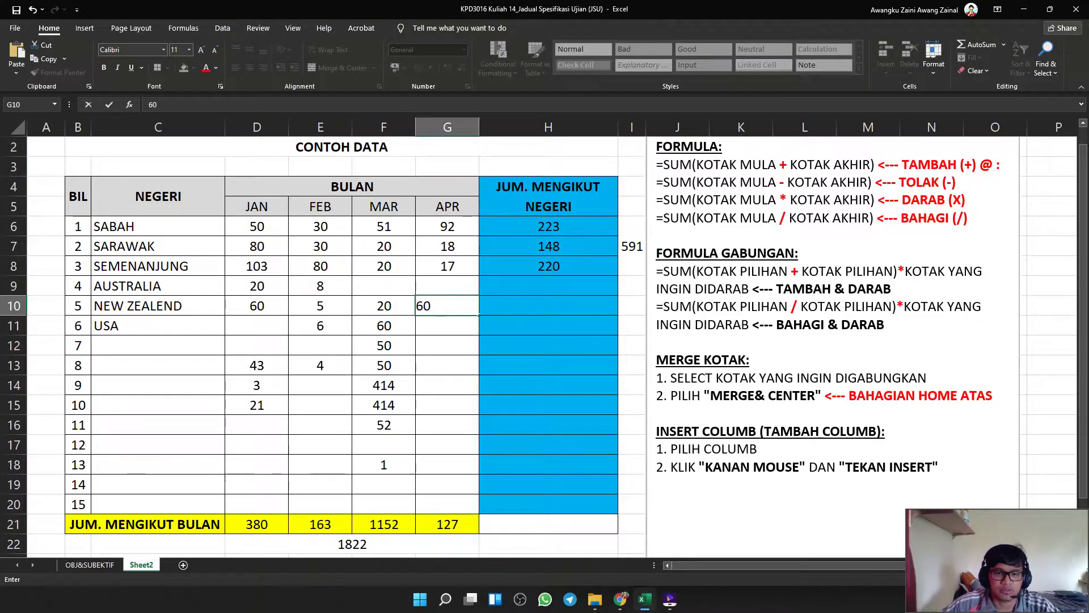
pyautogui.press('Return')
pyautogui.write('50')
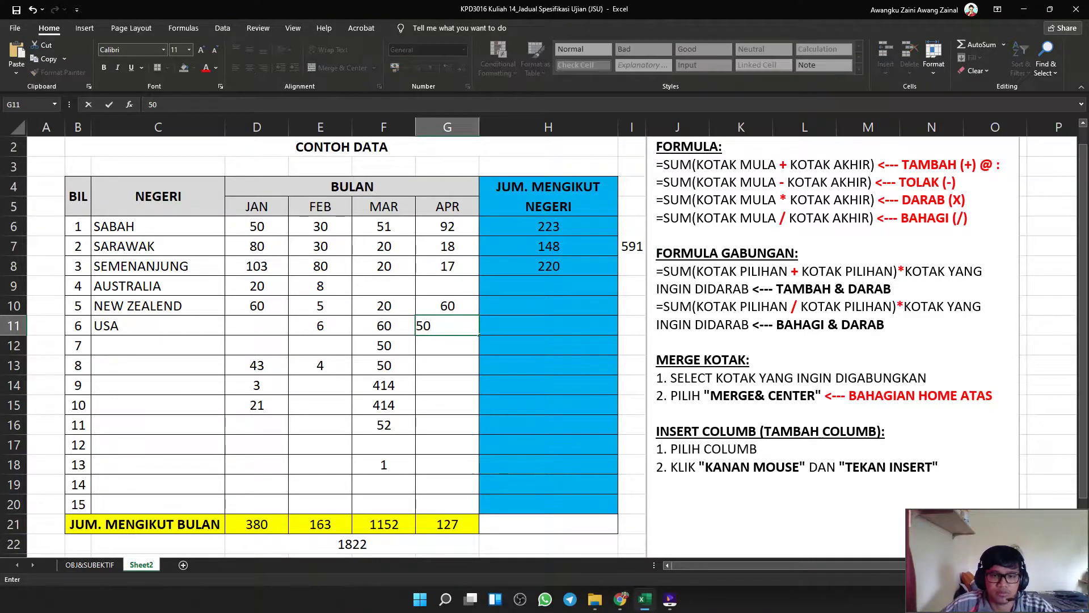
pyautogui.click(257, 325)
pyautogui.write('90')
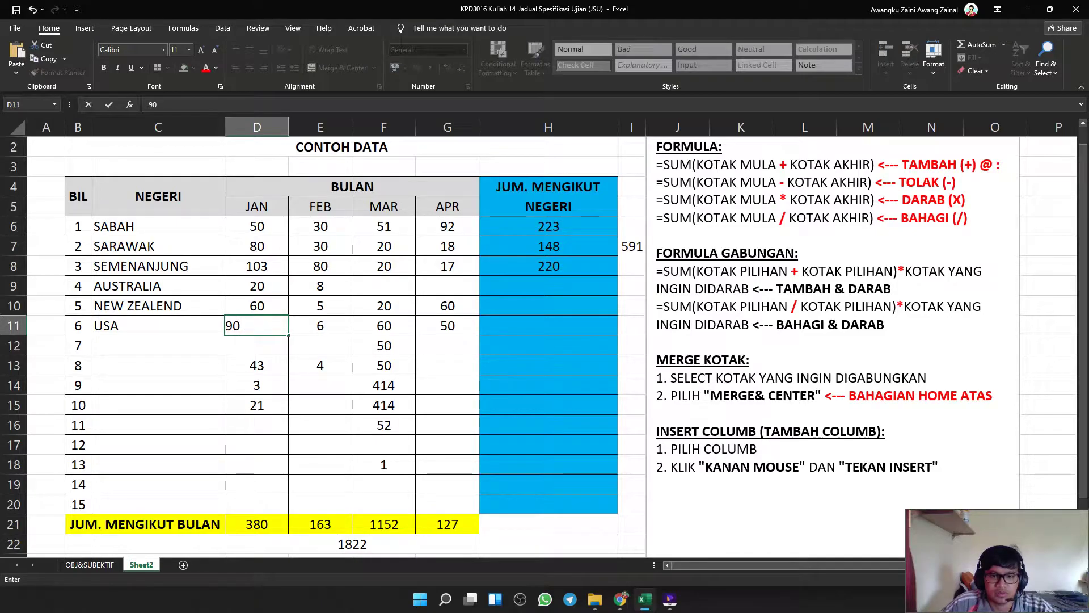
pyautogui.click(447, 425)
# Extend the April total formula in G21 to sum G6:G20.
pyautogui.click(447, 326)
pyautogui.click(447, 525)
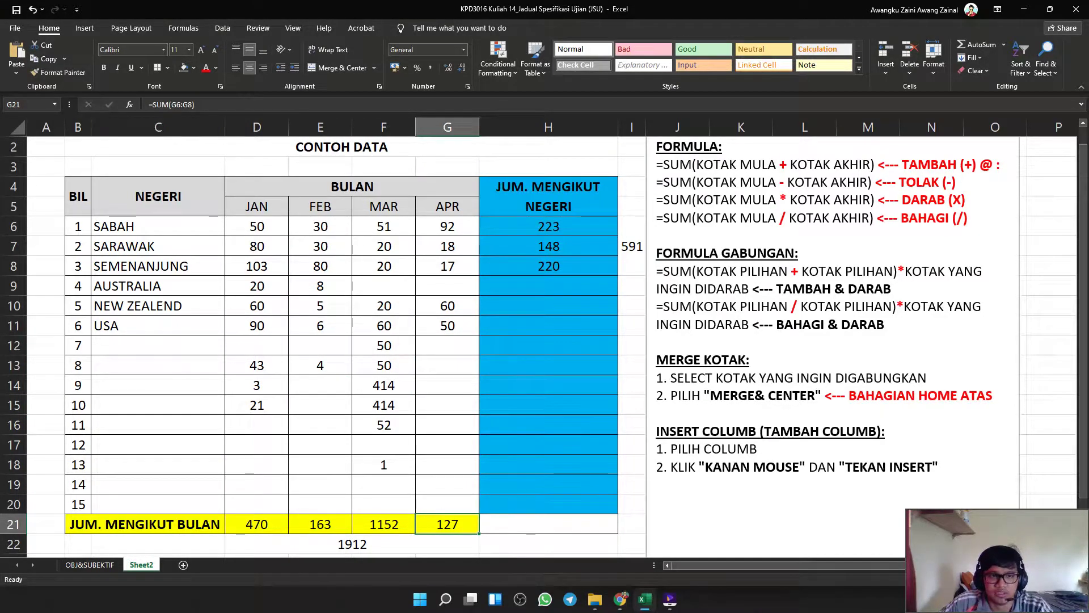
pyautogui.press('F2')
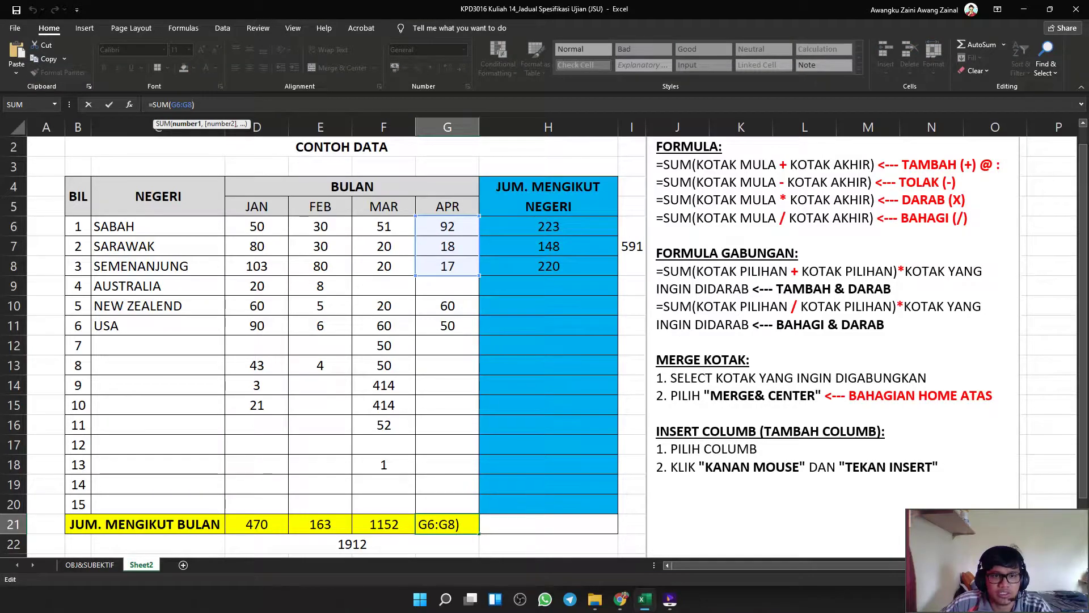
pyautogui.press('Escape')
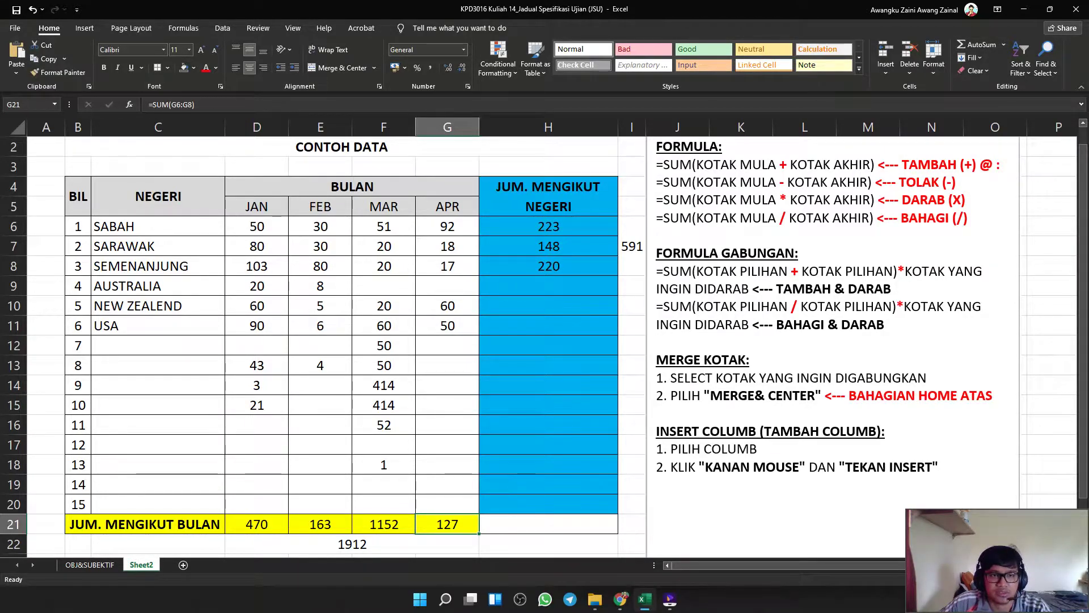
pyautogui.click(190, 105)
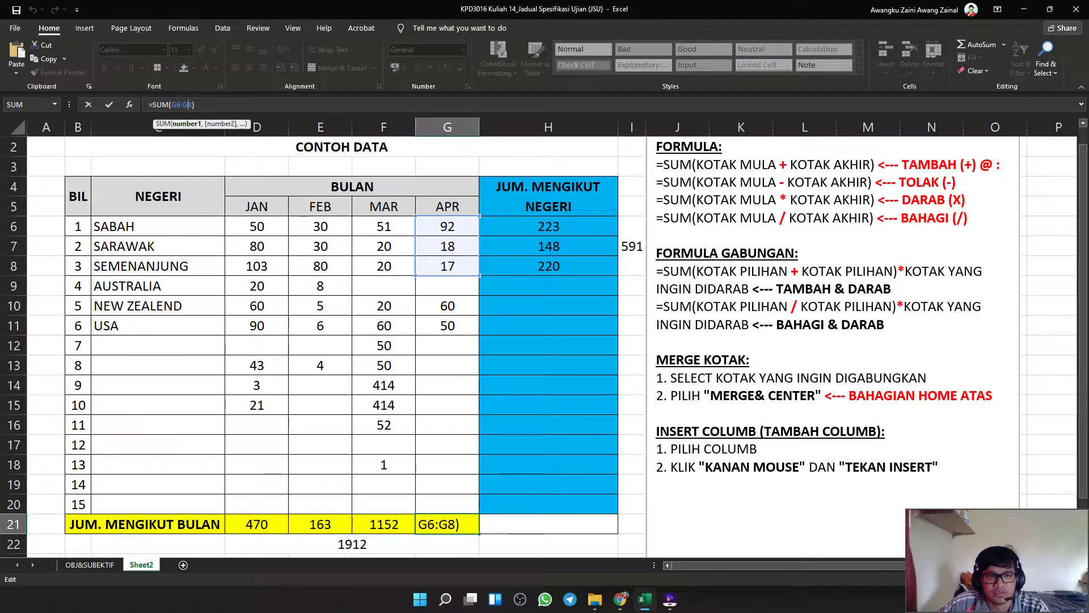
pyautogui.moveTo(480, 276); pyautogui.dragTo(477, 504)
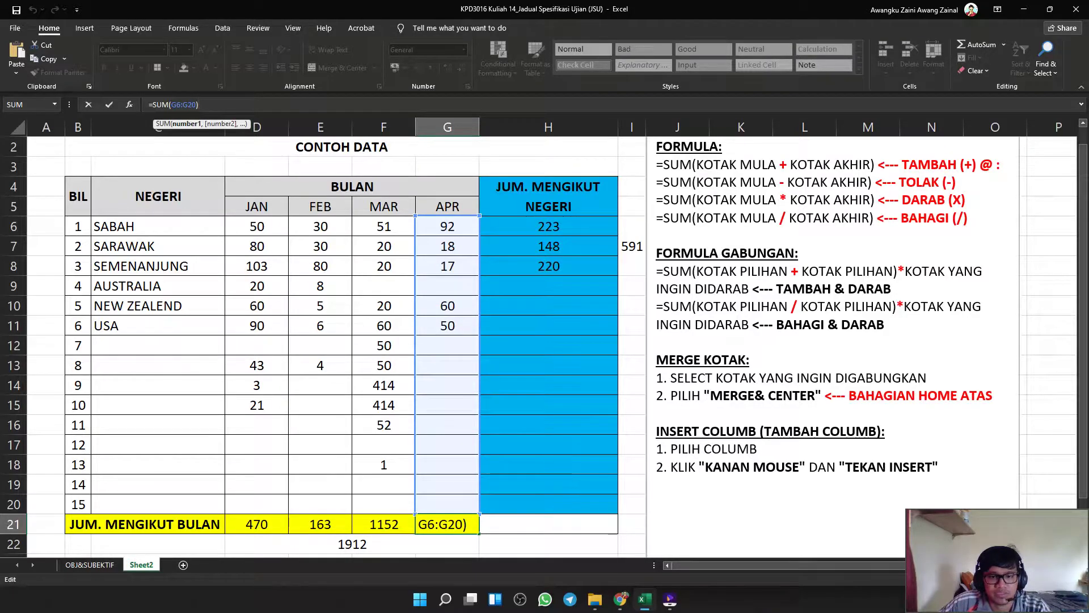
pyautogui.press('Return')
# Fill the SEMENANJUNG row total formula in H8 down through H20.
pyautogui.click(549, 266)
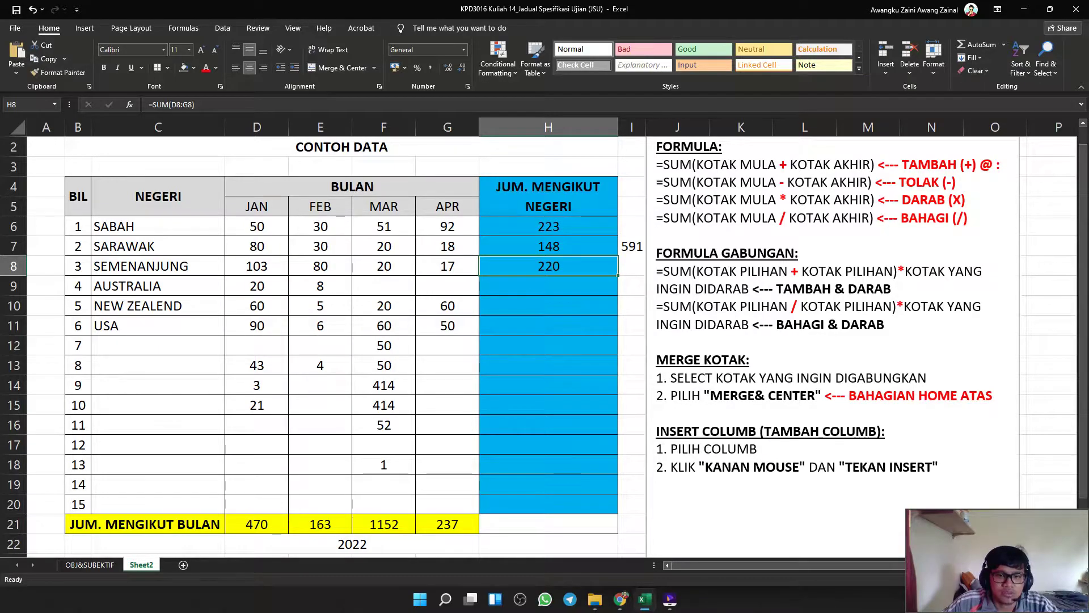
pyautogui.click(549, 286)
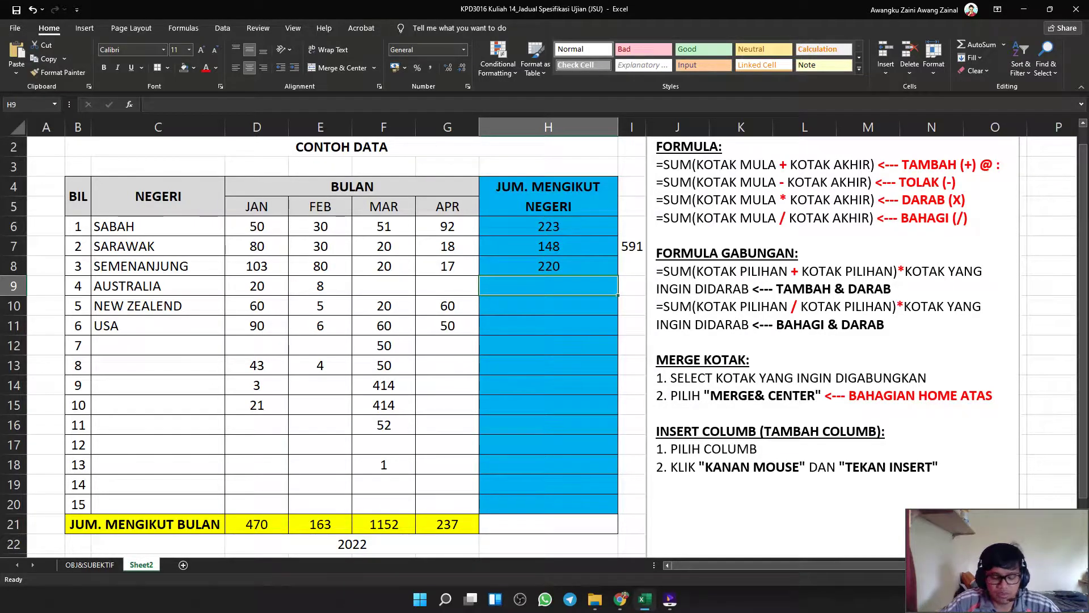
pyautogui.click(548, 267)
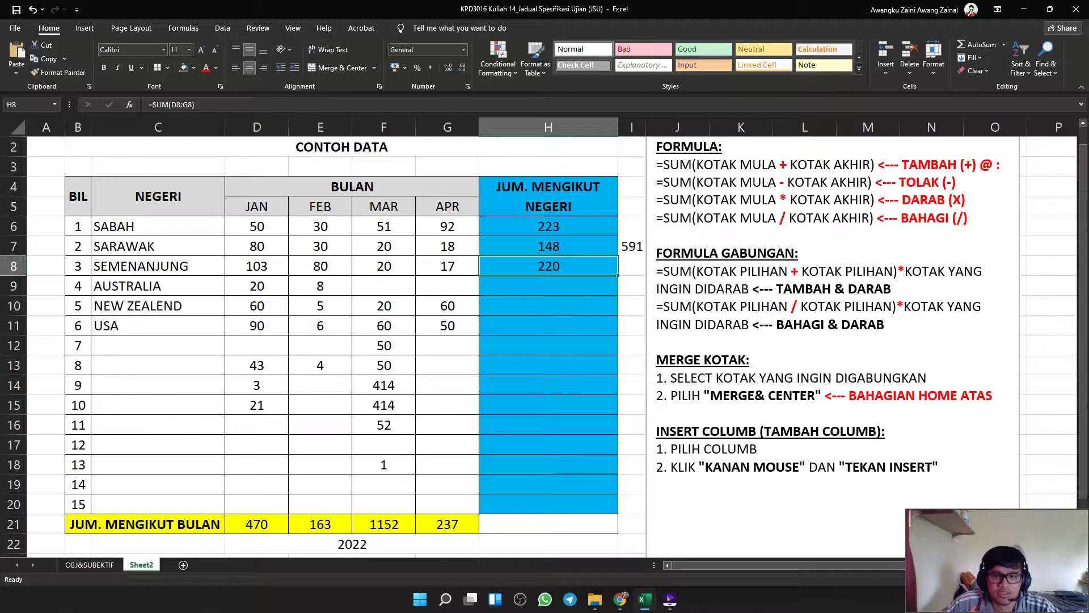
pyautogui.moveTo(618, 275); pyautogui.dragTo(618, 514)
pyautogui.click(448, 464)
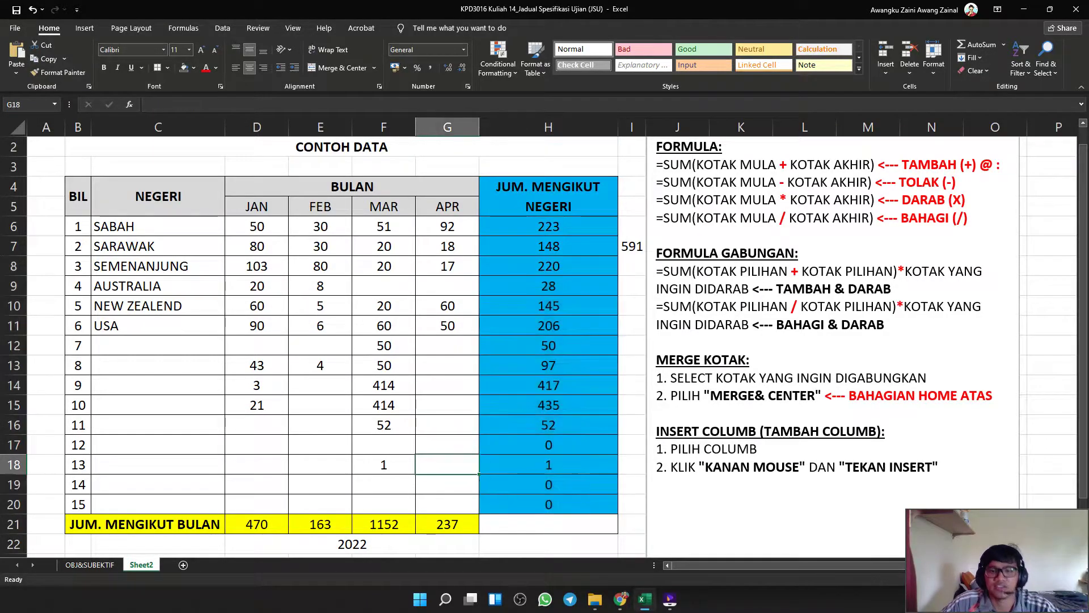
# Extend the grand total formula in column I to sum H6:H20.
pyautogui.click(632, 246)
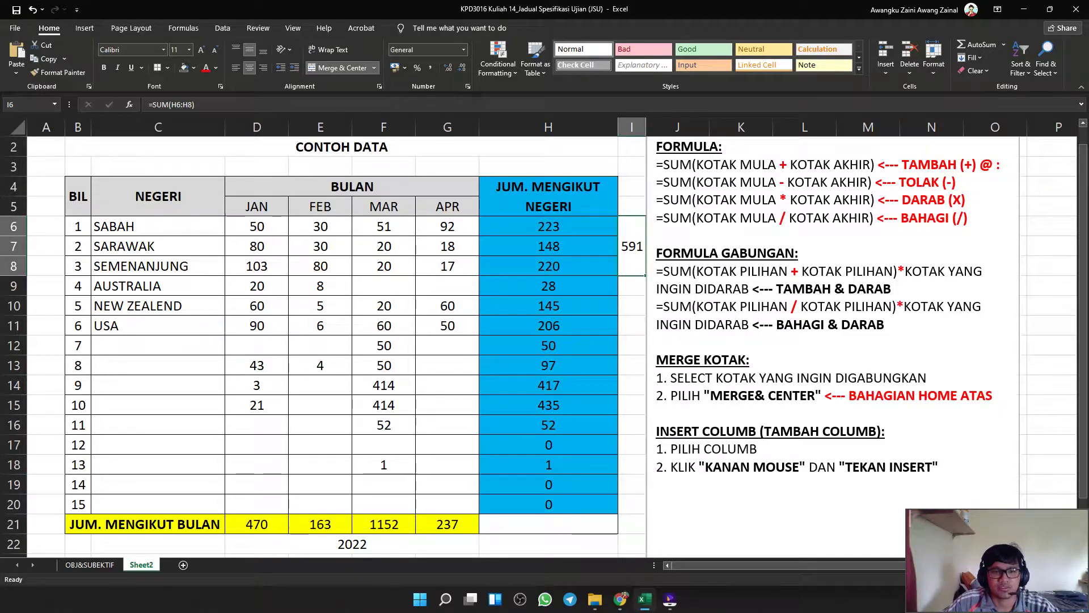
pyautogui.click(192, 105)
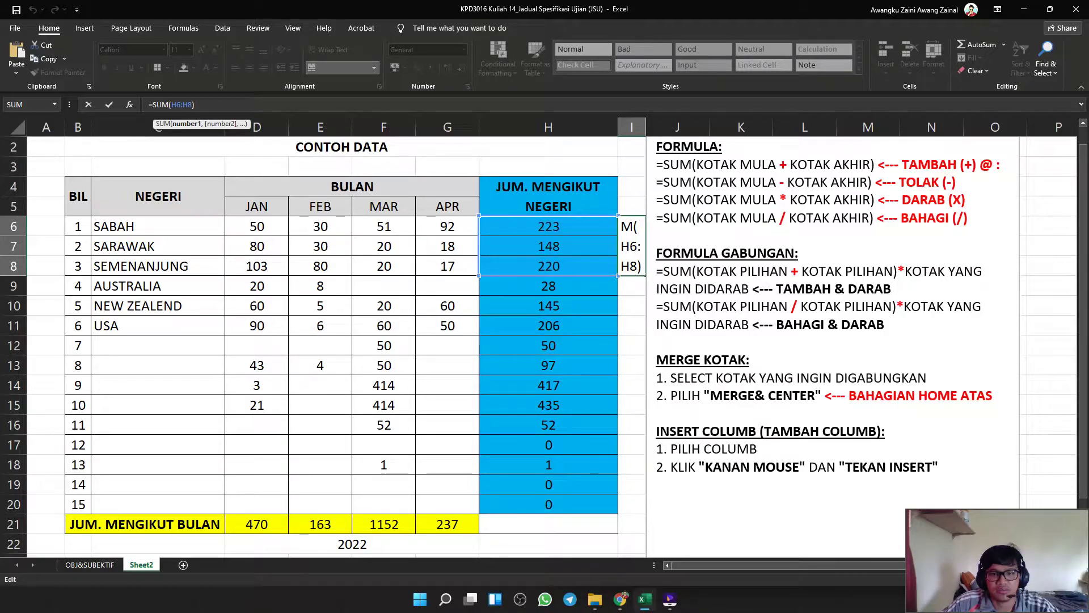
pyautogui.moveTo(618, 276); pyautogui.dragTo(618, 514)
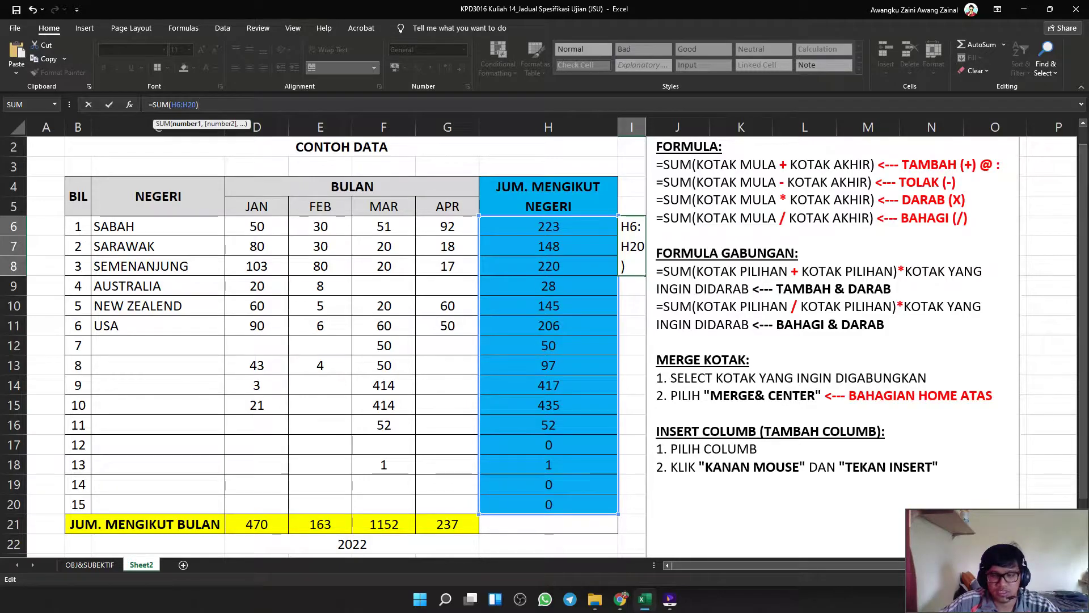
pyautogui.press('Return')
# Move the formula notes text box to the right so it starts near column K, leaving column J free.
pyautogui.scroll(-1, 544, 341)
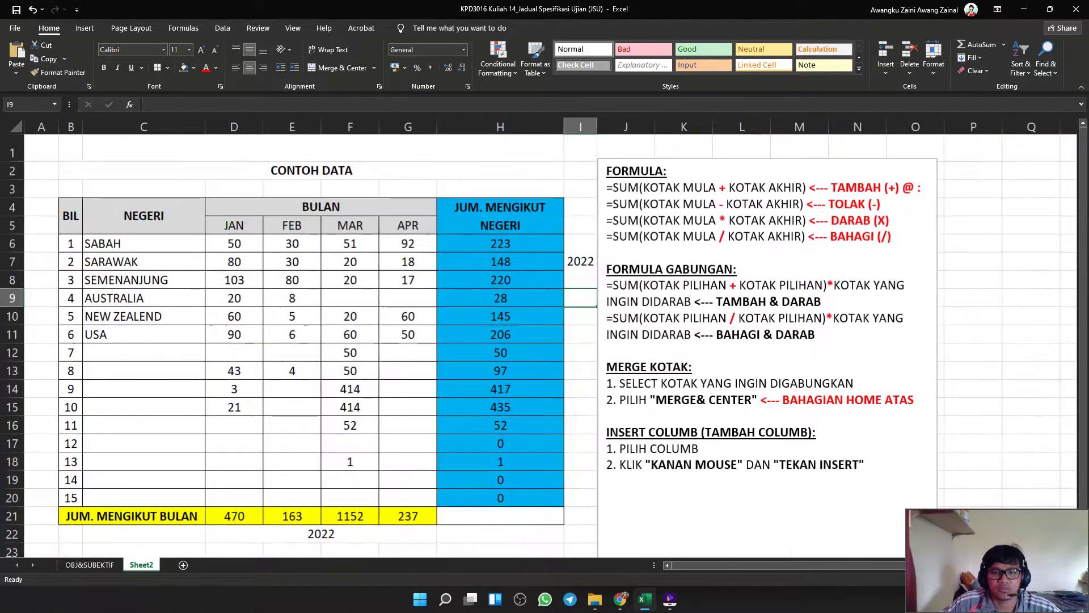
pyautogui.click(597, 255)
pyautogui.moveTo(598, 255); pyautogui.dragTo(673, 261)
# Merge and center I6:I20 so the grand total cell spans all the table's data rows.
pyautogui.moveTo(580, 244); pyautogui.dragTo(580, 497)
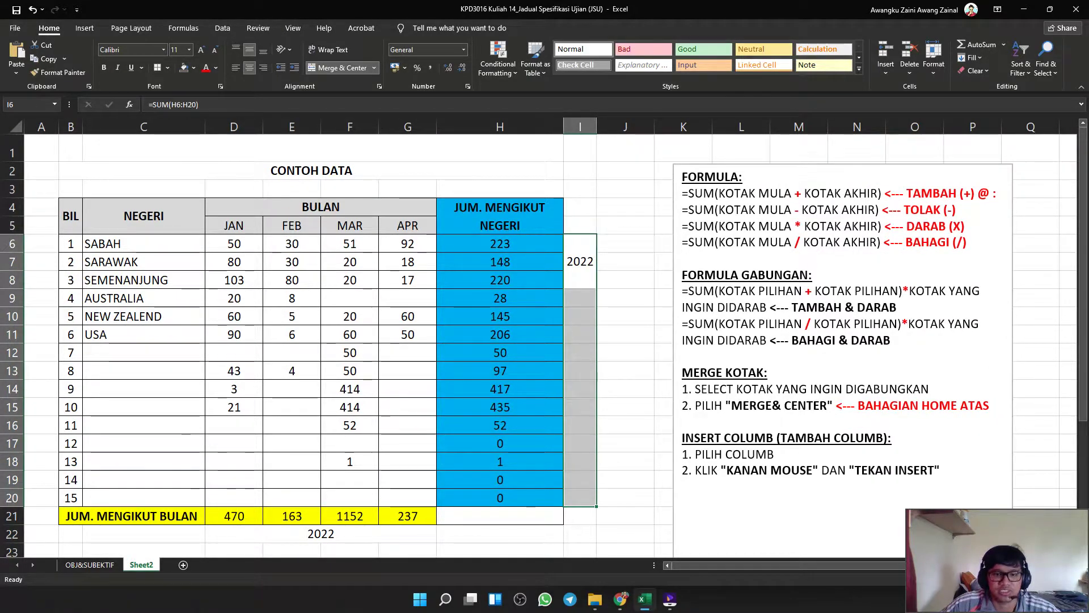
pyautogui.click(342, 68)
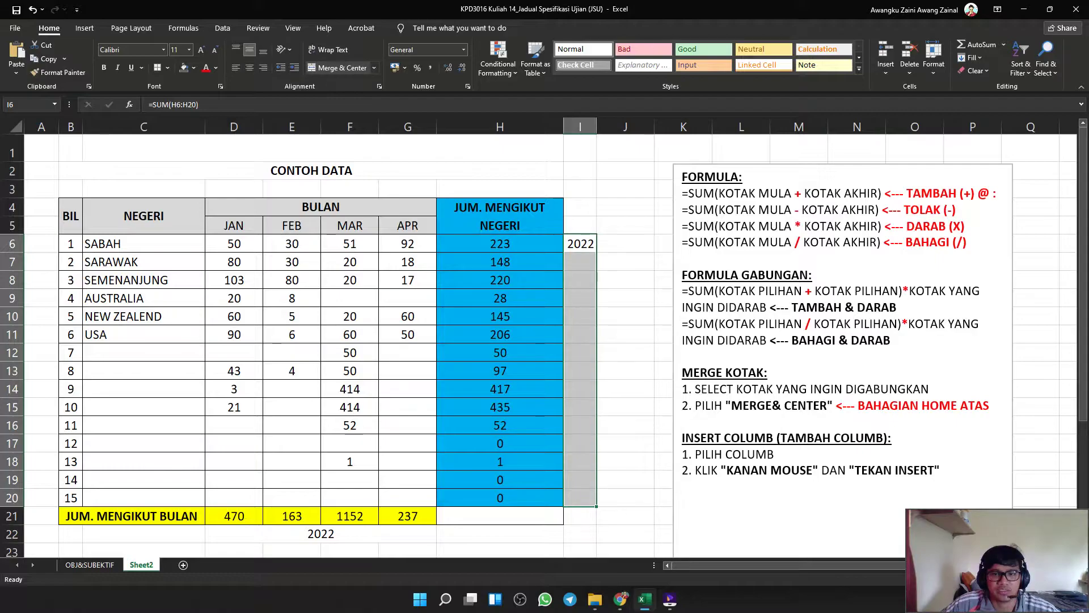
pyautogui.click(342, 68)
pyautogui.click(625, 298)
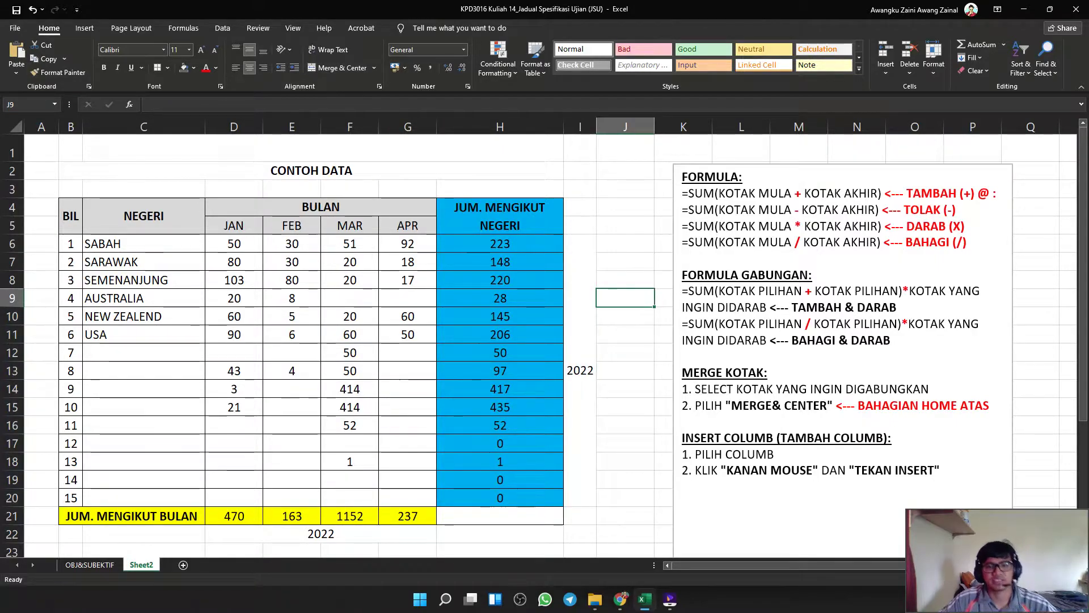
# Try bottom and top vertical alignment on the merged grand total in column I, and return it to middle alignment.
pyautogui.click(579, 353)
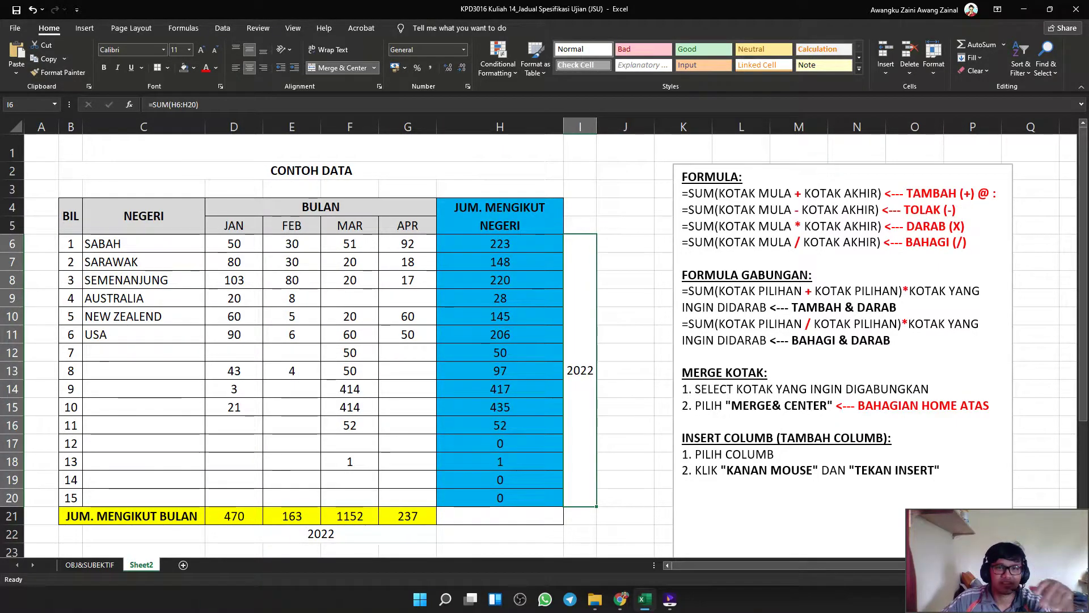
pyautogui.click(263, 50)
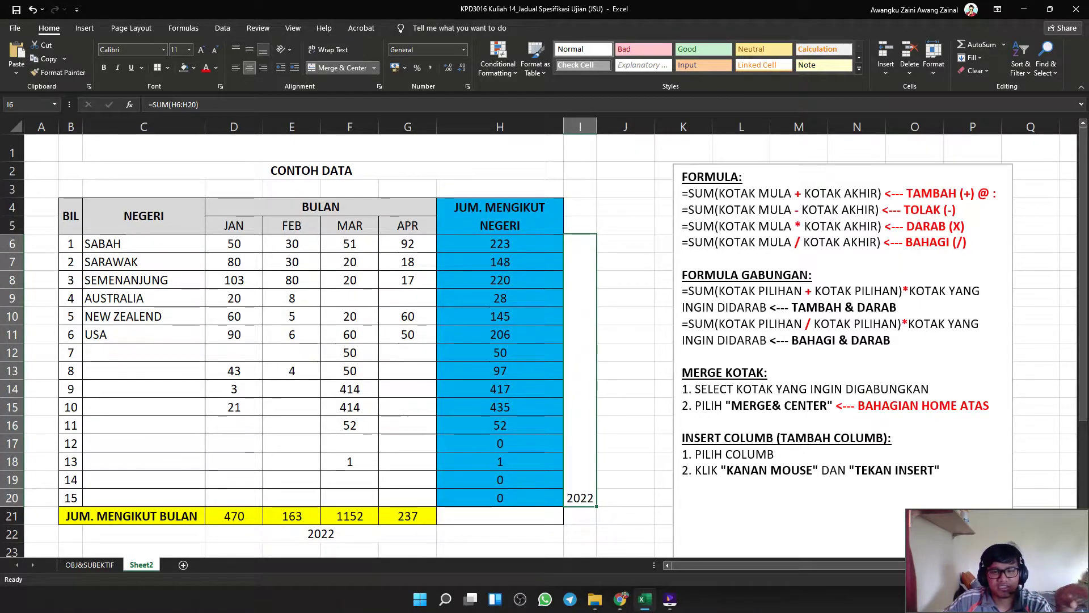
pyautogui.click(236, 50)
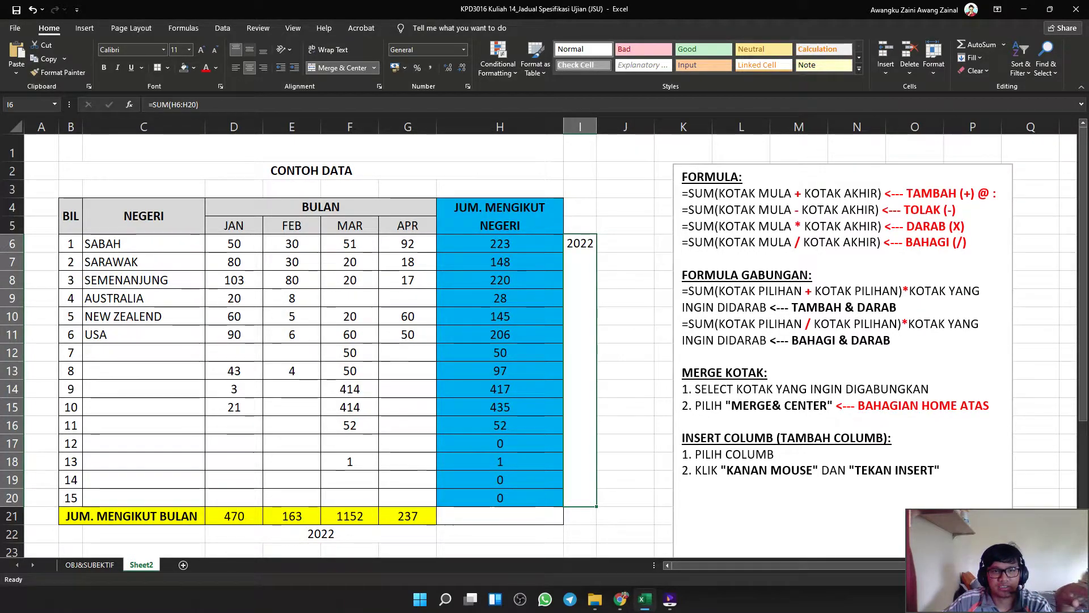
pyautogui.click(250, 50)
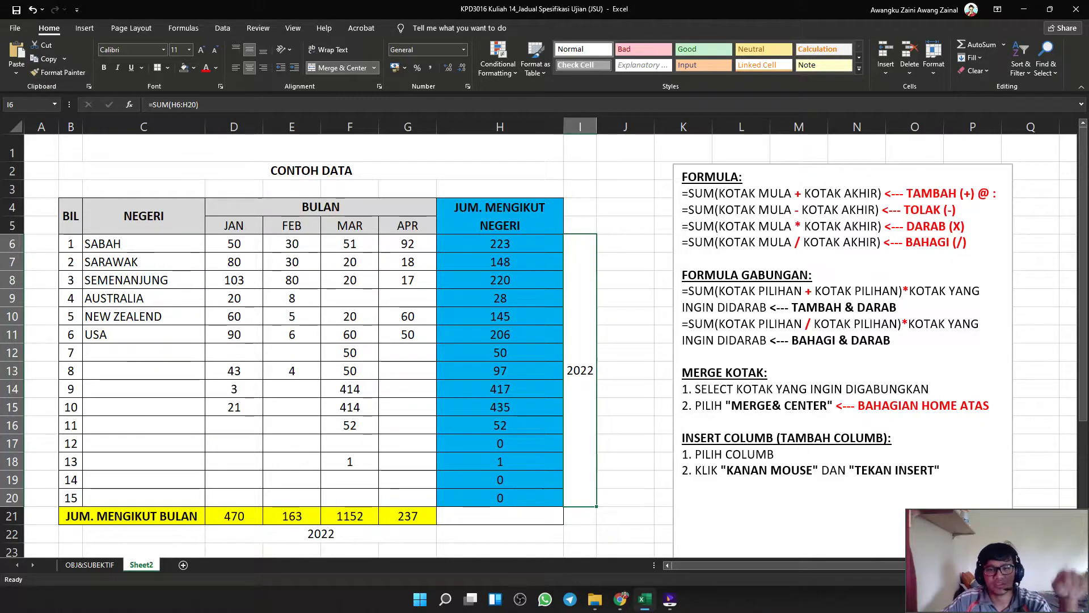
pyautogui.click(625, 243)
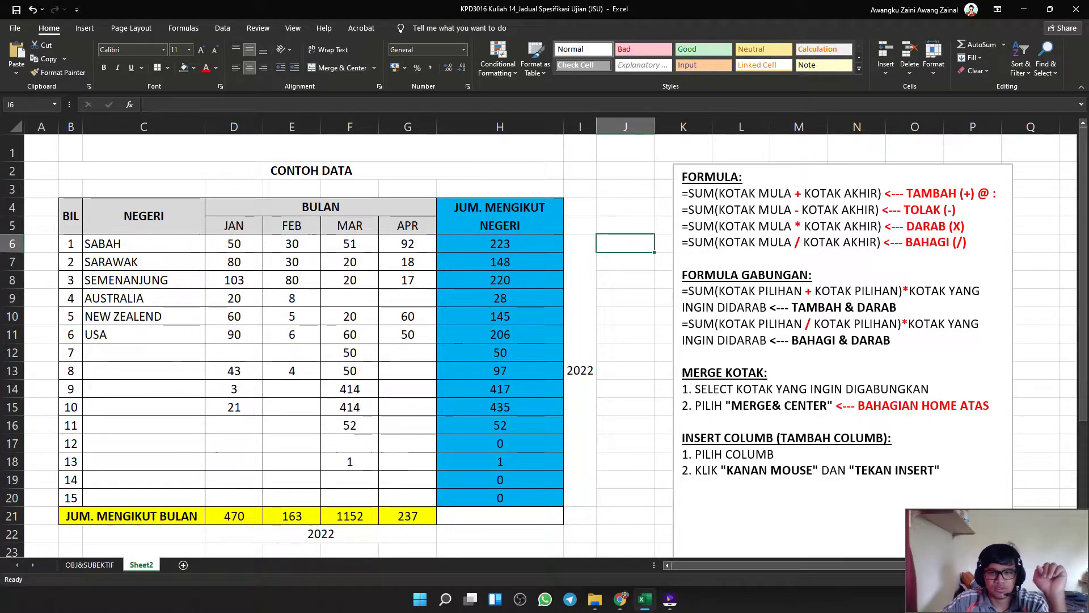
# Make the grand totals below the monthly totals in row 22 and in merged column I bold.
pyautogui.click(580, 351)
pyautogui.click(625, 334)
pyautogui.scroll(-2, 625, 335)
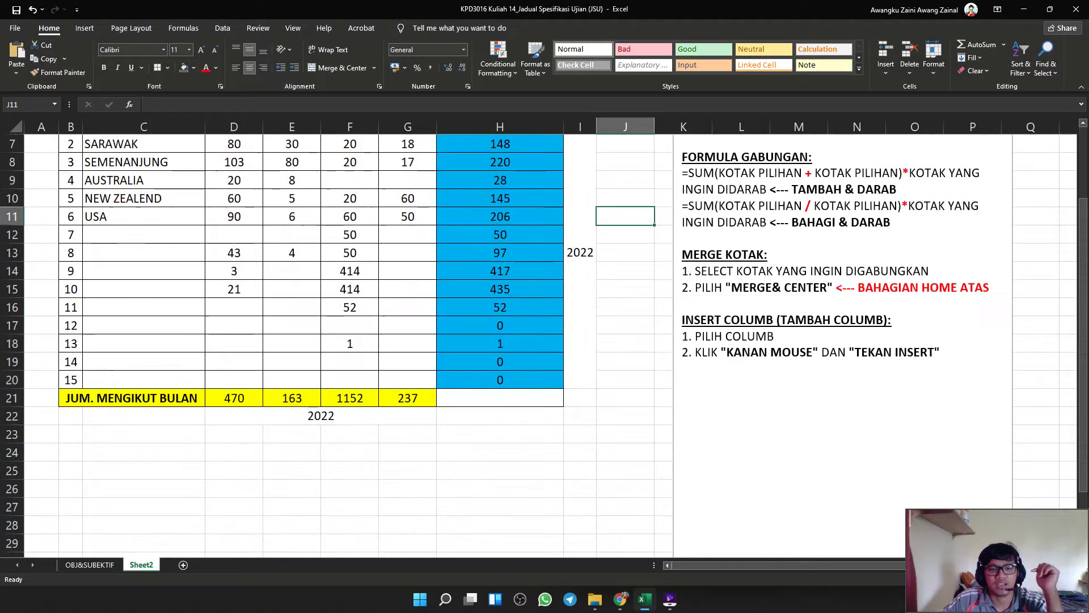
pyautogui.click(320, 416)
pyautogui.hotkey('ctrl', 'b')
pyautogui.click(580, 253)
pyautogui.hotkey('ctrl', 'b')
pyautogui.scroll(2, 626, 225)
pyautogui.click(626, 225)
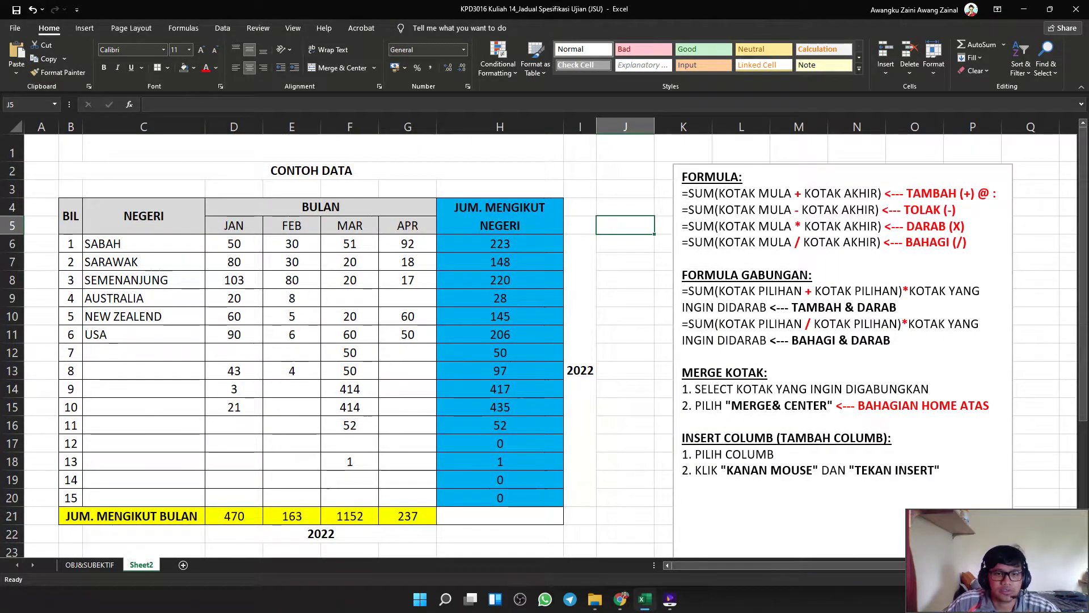
pyautogui.click(311, 171)
pyautogui.click(407, 388)
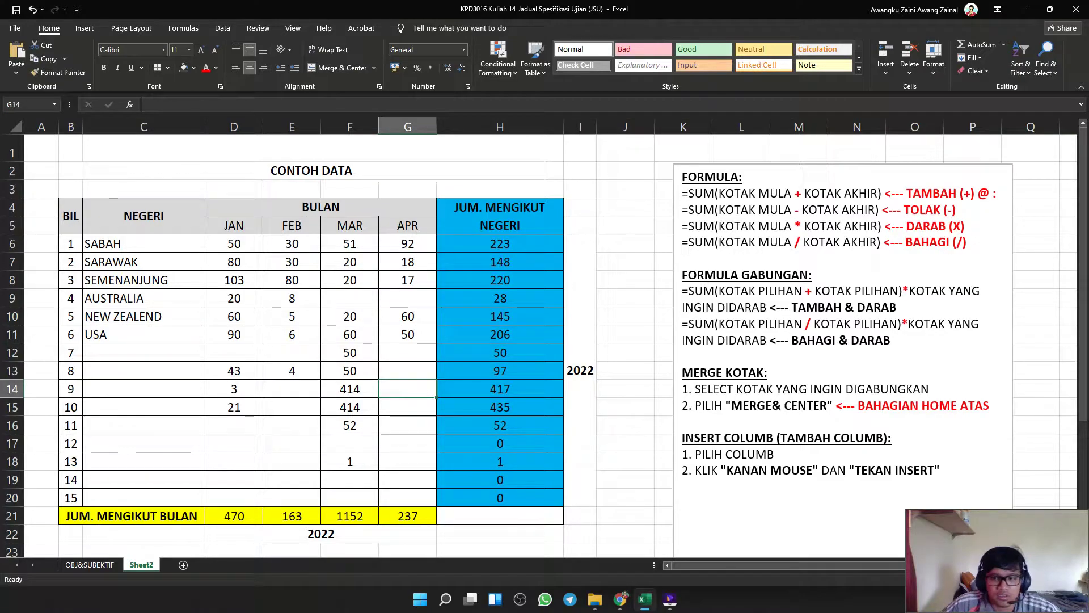
pyautogui.moveTo(973, 242); pyautogui.dragTo(682, 192)
pyautogui.click(580, 363)
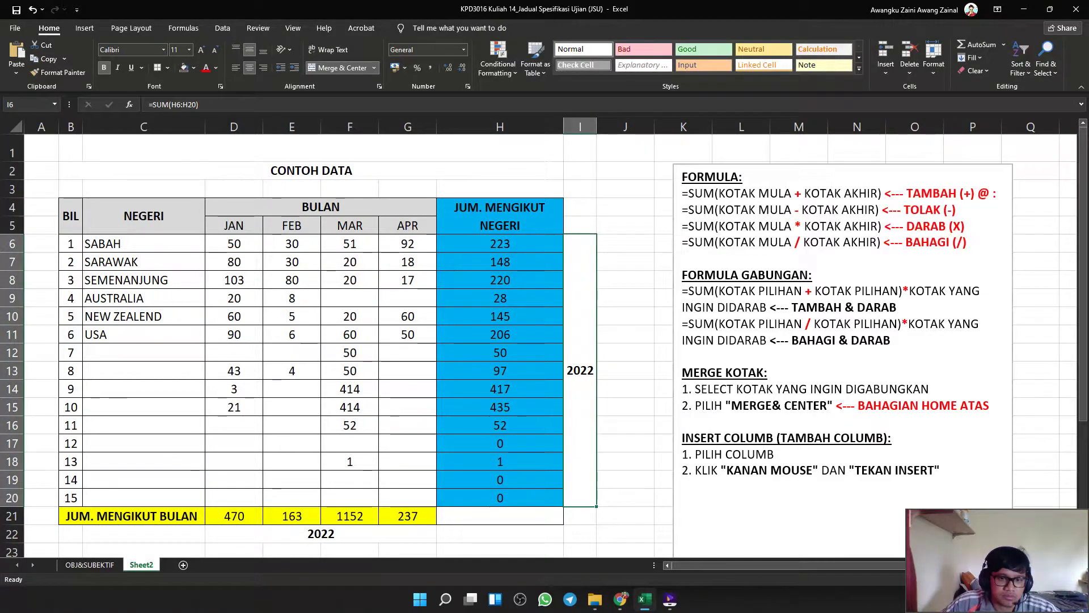
# Switch to the OBJ&SUBEKTIF sheet and select the Organisasi Kerja topic in the ITEM OBJEKTIF table.
pyautogui.click(90, 564)
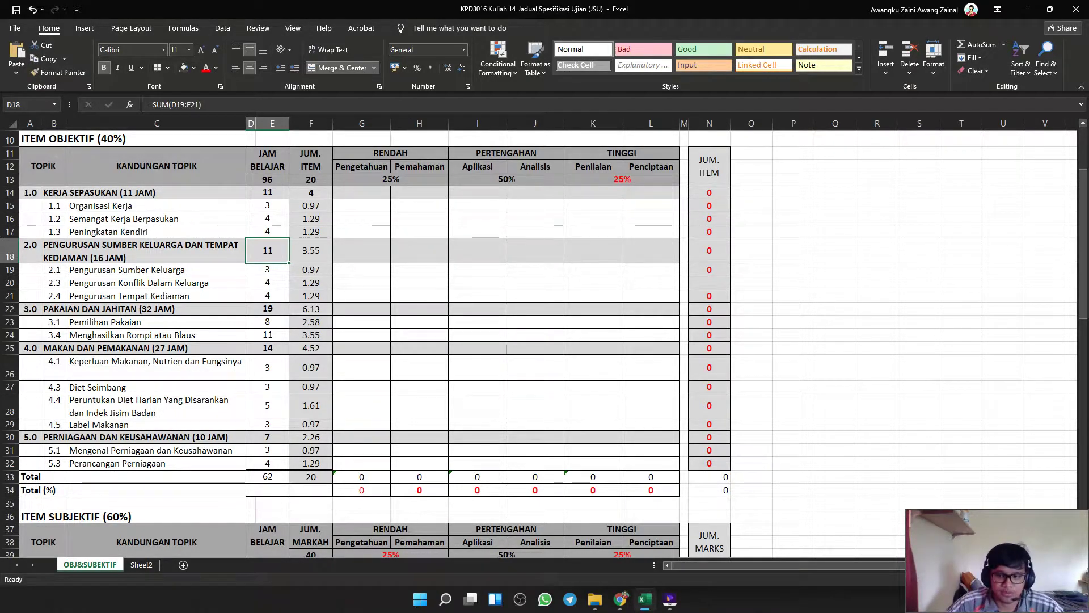
pyautogui.scroll(3, 539, 340)
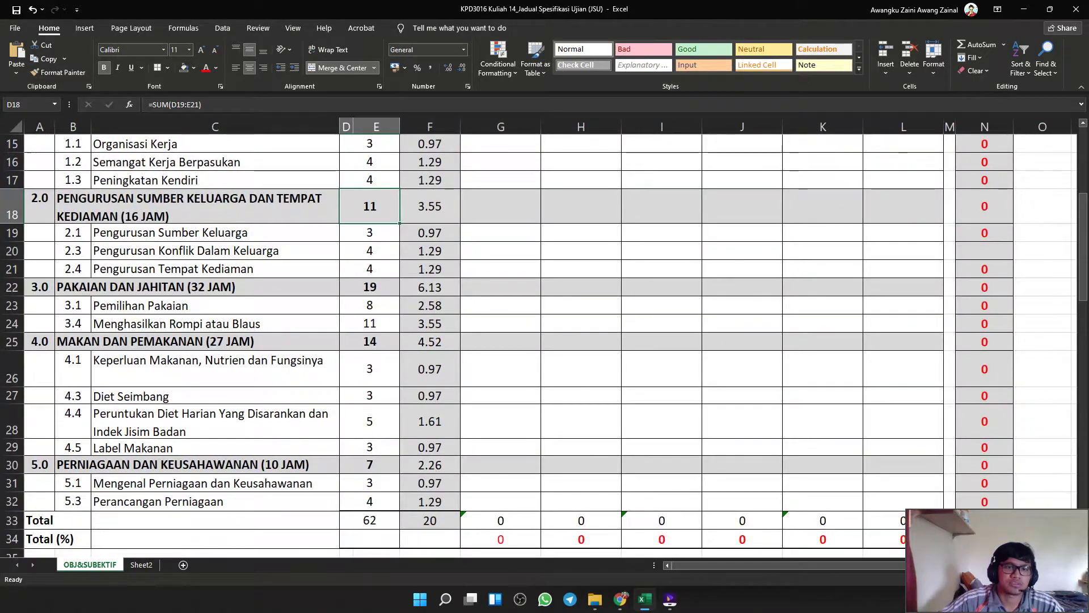
pyautogui.scroll(-3, 539, 341)
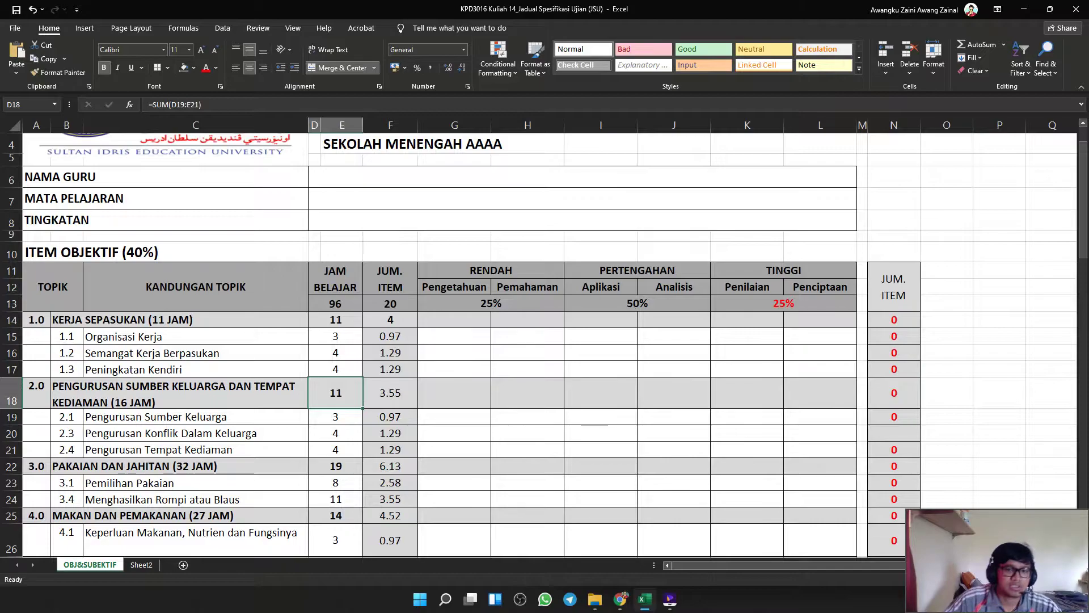
pyautogui.click(195, 336)
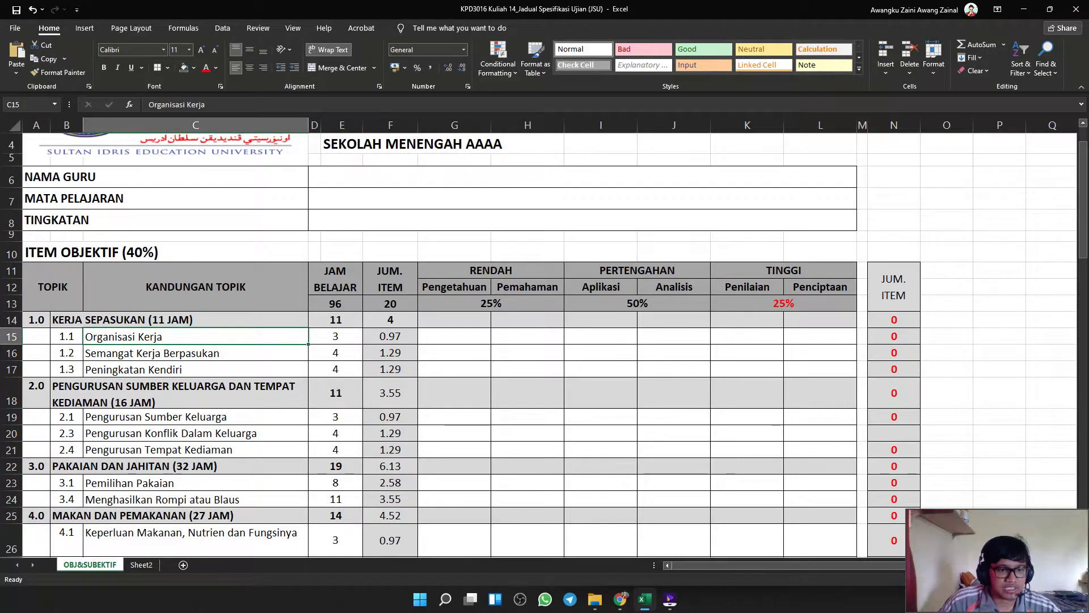
# Look through the topics, learning hours and item totals of the ITEM OBJEKTIF table on the OBJ&SUBEKTIF sheet.
pyautogui.scroll(-1, 539, 340)
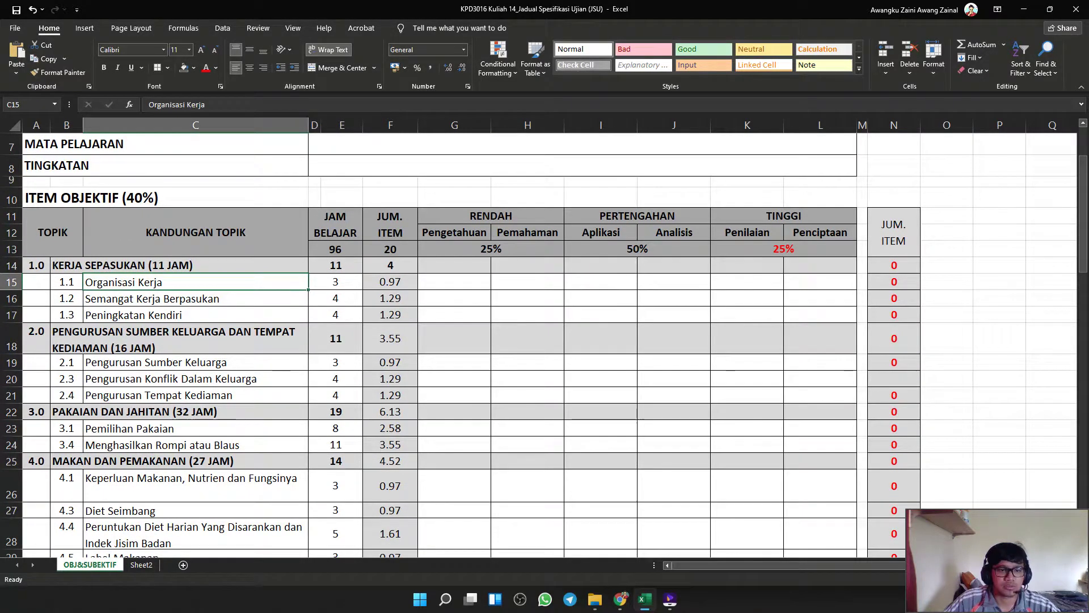
pyautogui.click(196, 299)
pyautogui.scroll(-2, 539, 341)
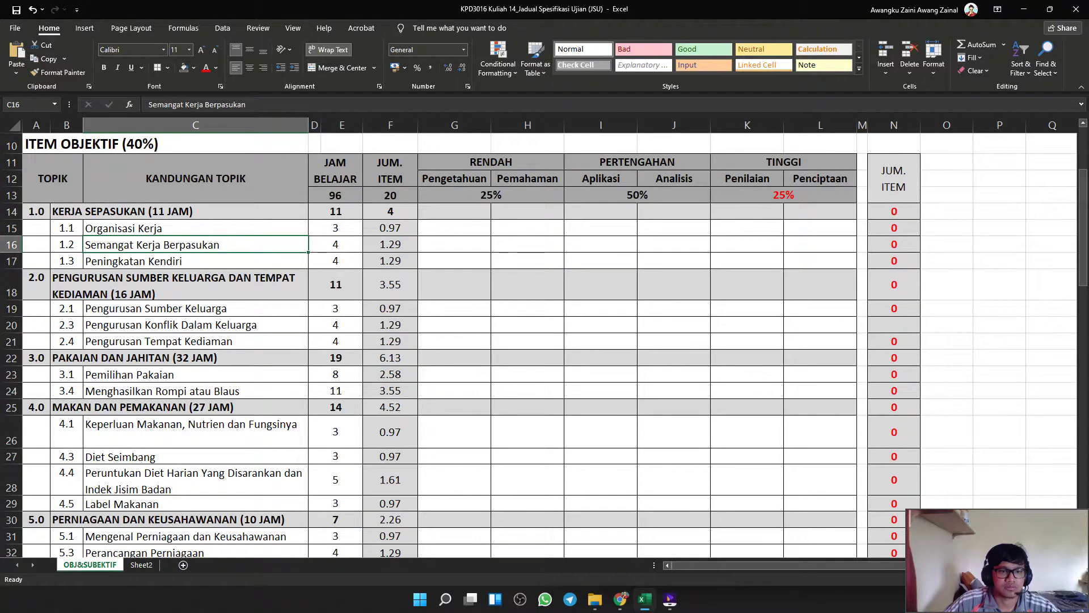
pyautogui.scroll(-1, 539, 340)
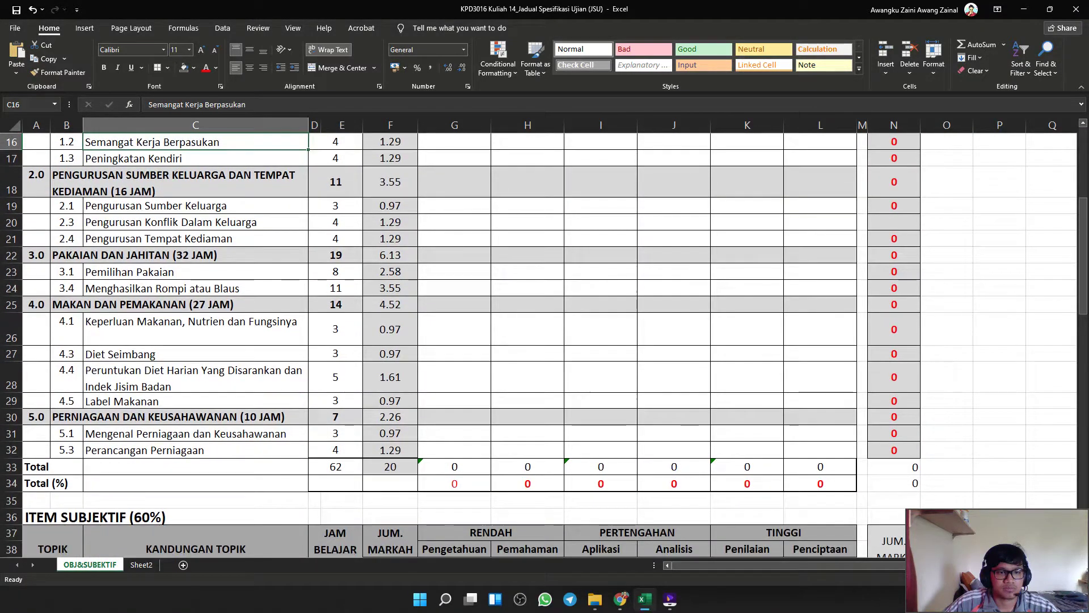
pyautogui.scroll(1, 539, 341)
pyautogui.scroll(4, 539, 340)
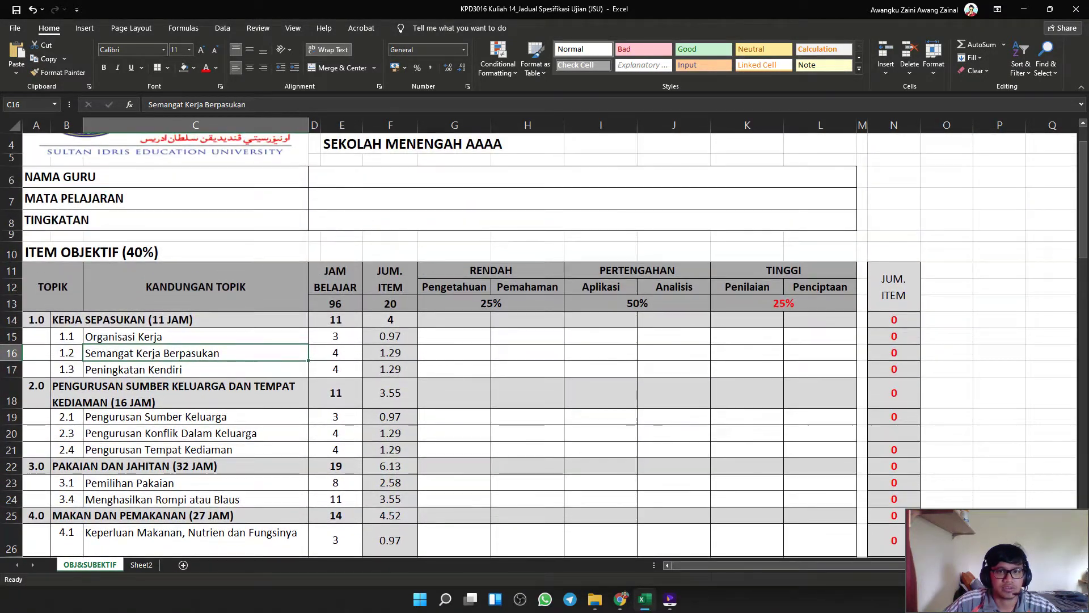
pyautogui.scroll(-2, 539, 340)
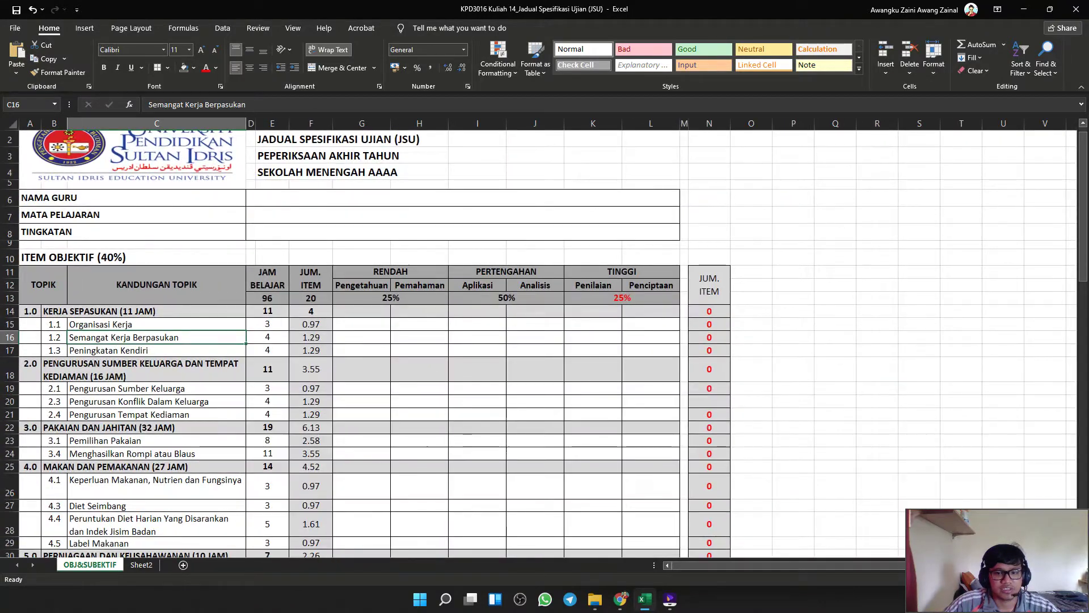
# Open the workbook (EDITED) KPD3016 Kuliah 14_Jadual Spesifikasi Ujian (JSU) (1) from the JADUAL SPESIFIKASI UJIAN folder in File Explorer.
pyautogui.click(595, 599)
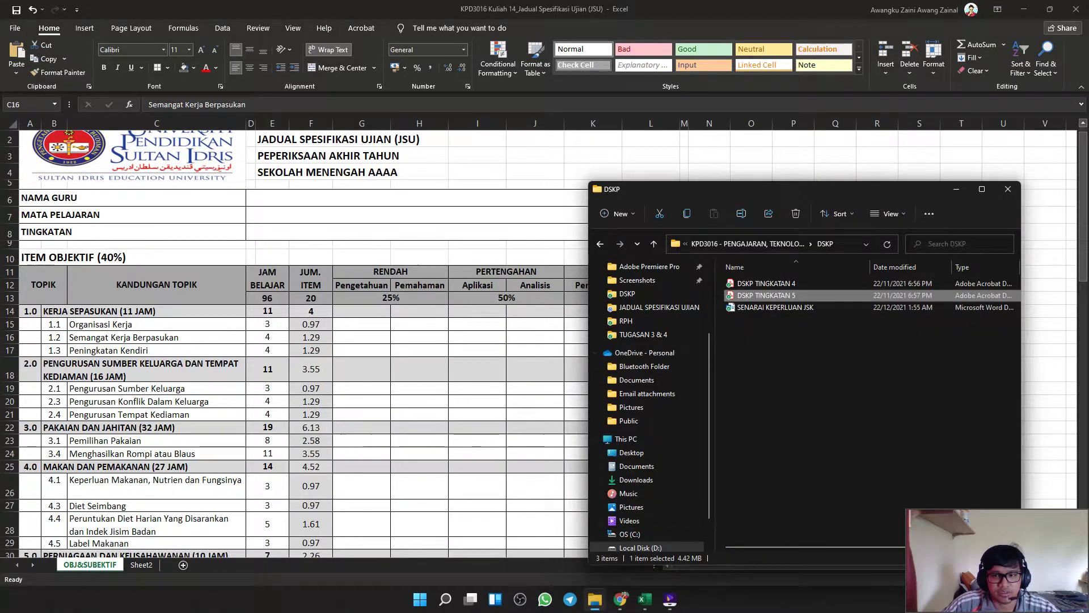
pyautogui.scroll(3, 647, 341)
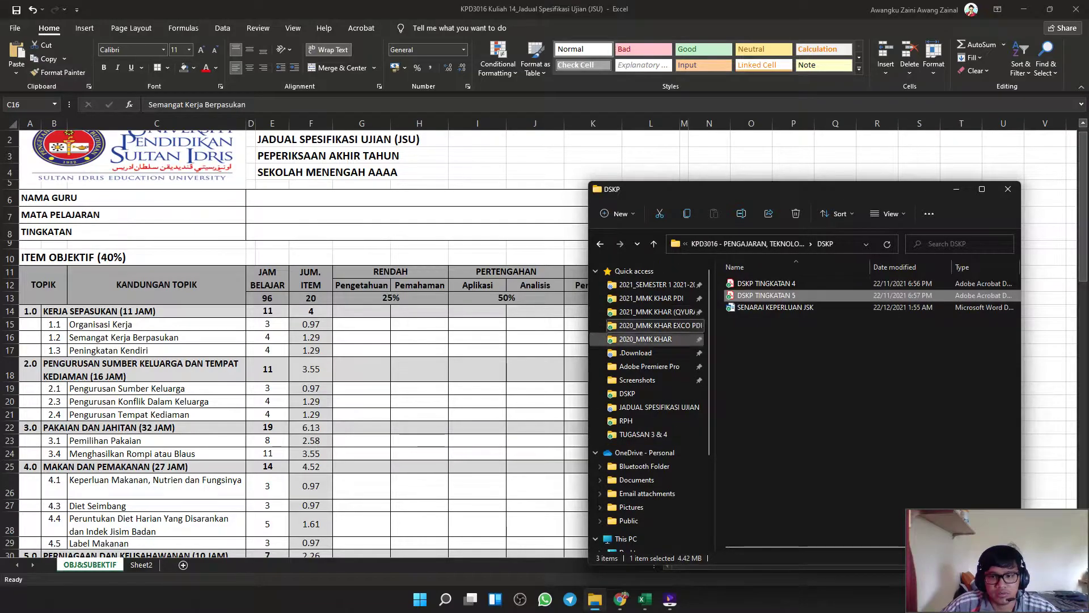
pyautogui.click(748, 244)
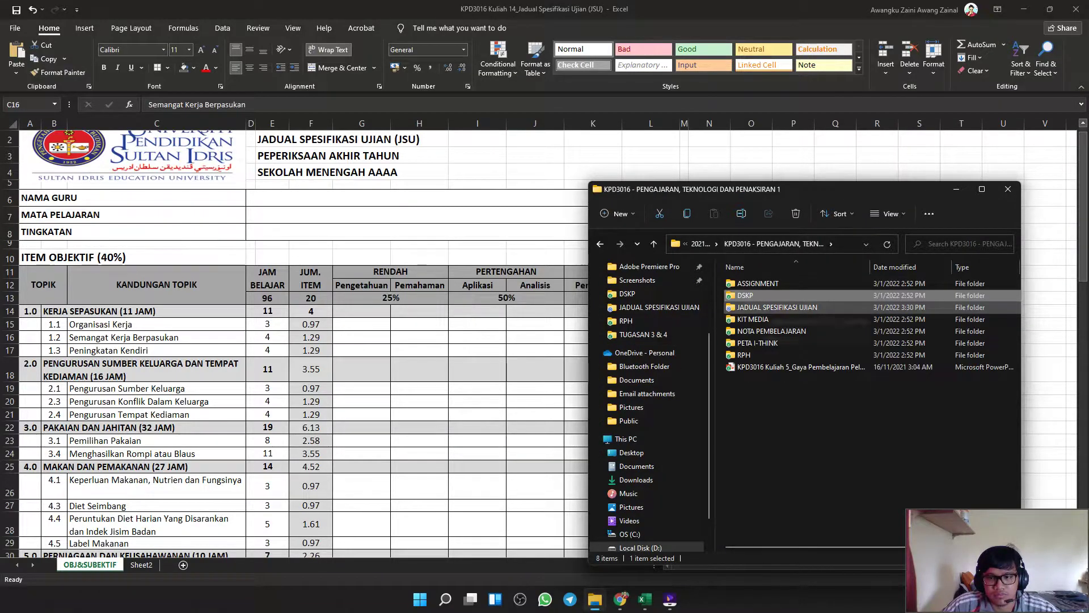
pyautogui.click(771, 332)
pyautogui.doubleClick(777, 307)
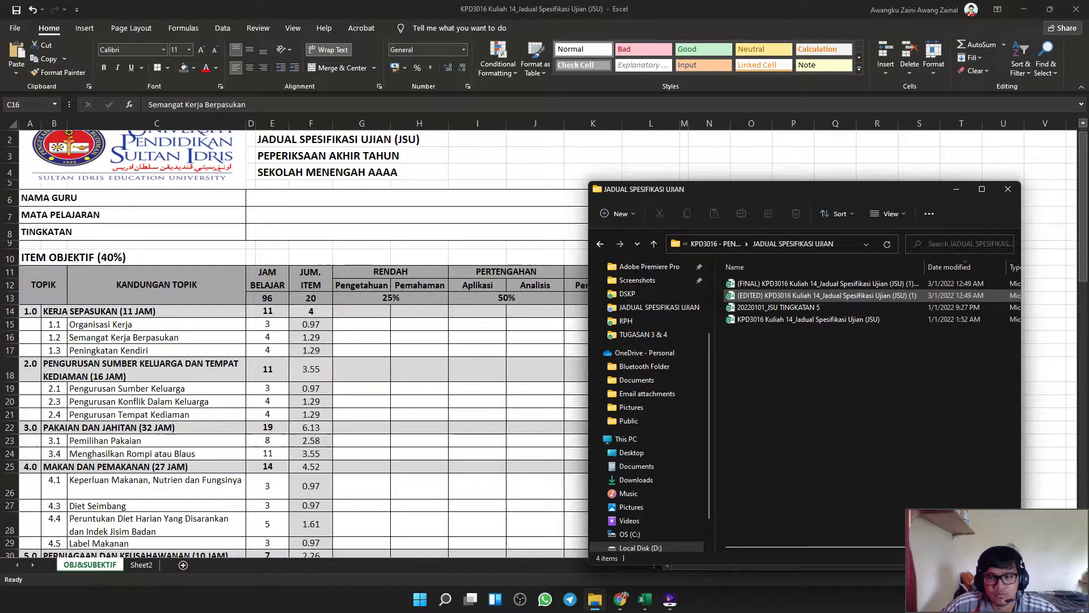
pyautogui.doubleClick(774, 296)
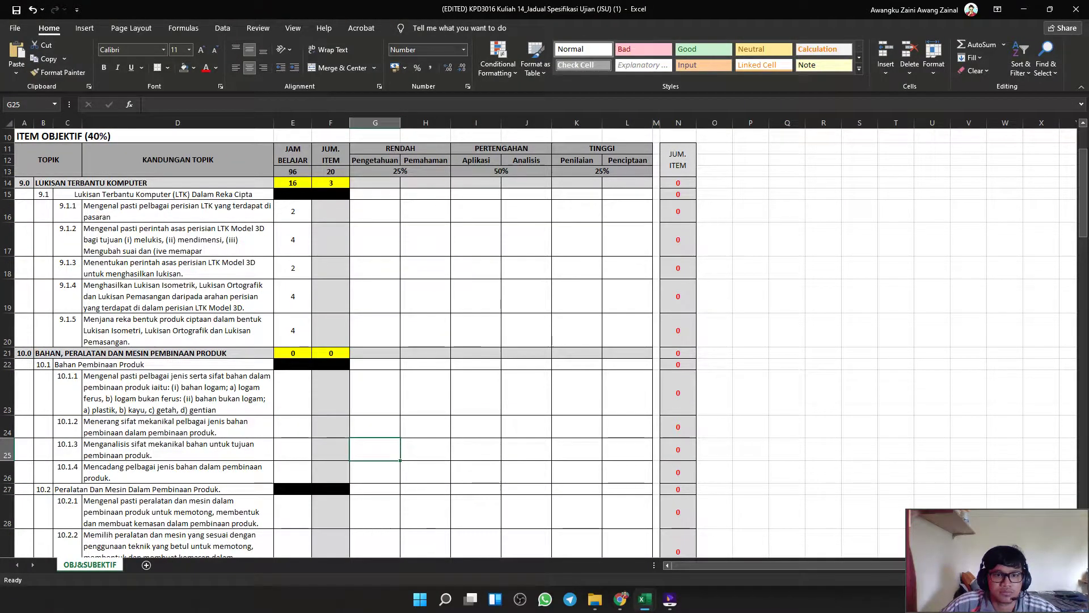
pyautogui.scroll(-1, 539, 342)
pyautogui.scroll(-1, 539, 342)
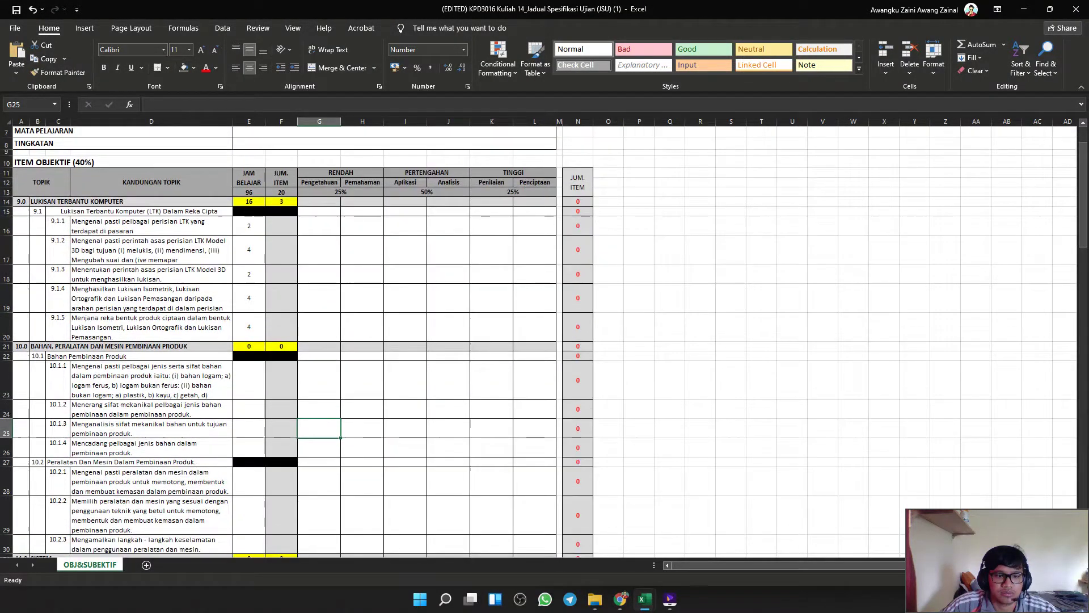
# Try to move or copy the OBJ&SUBEKTIF sheet within the same workbook without the copy option.
pyautogui.rightClick(94, 564)
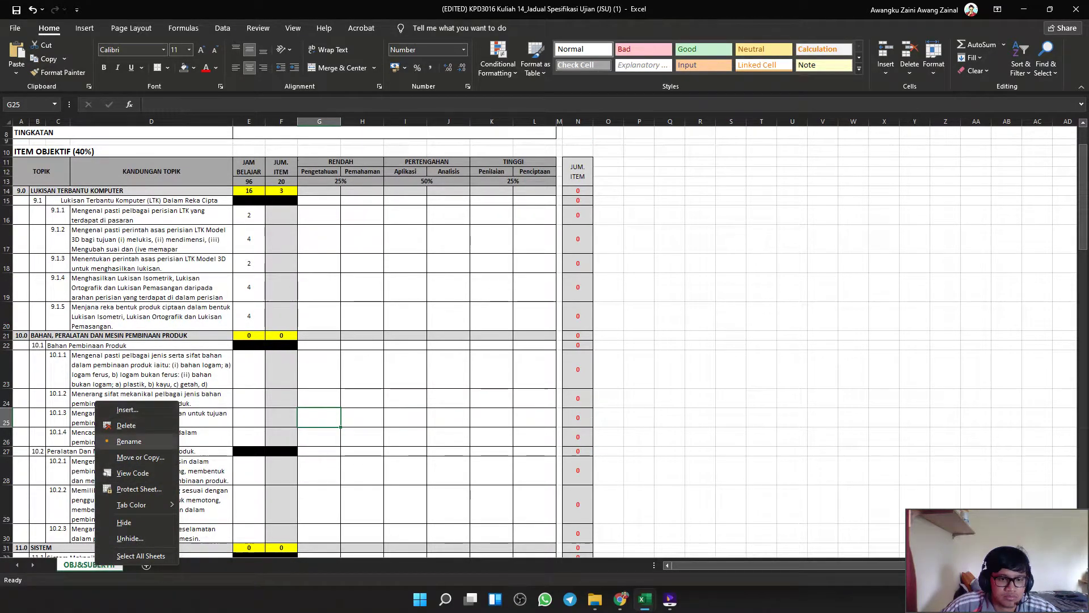
pyautogui.click(141, 457)
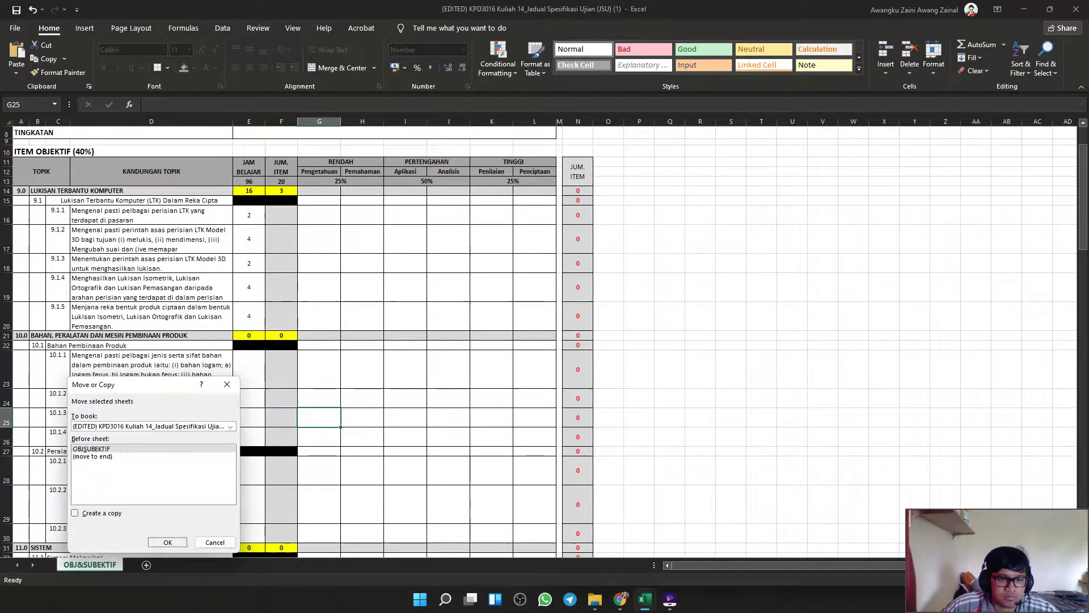
pyautogui.click(167, 542)
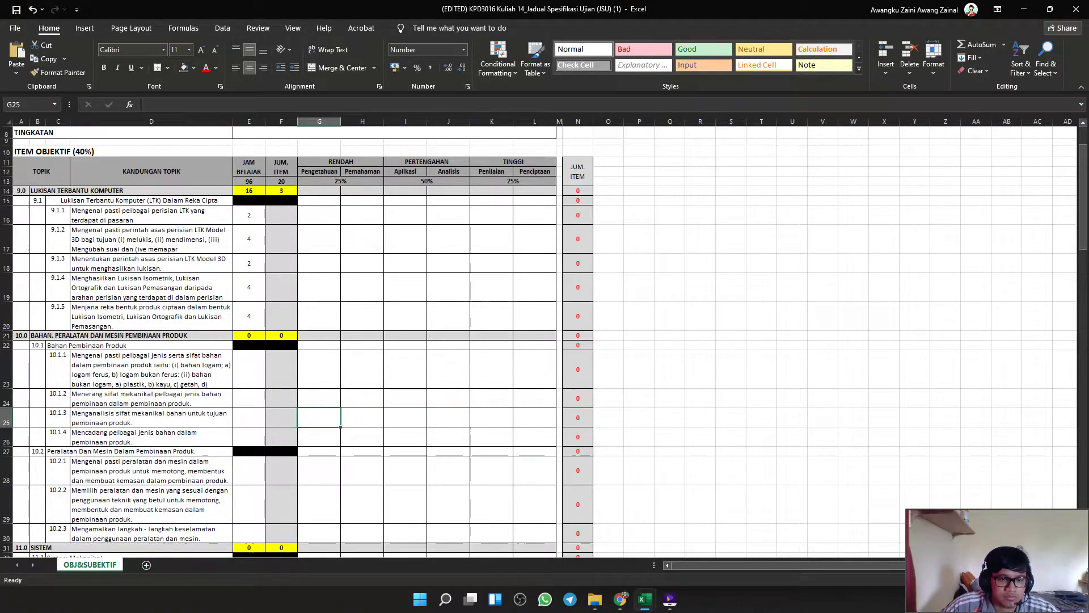
# Create a copy of the OBJ&SUBEKTIF sheet, placed before the original in the same workbook.
pyautogui.rightClick(108, 564)
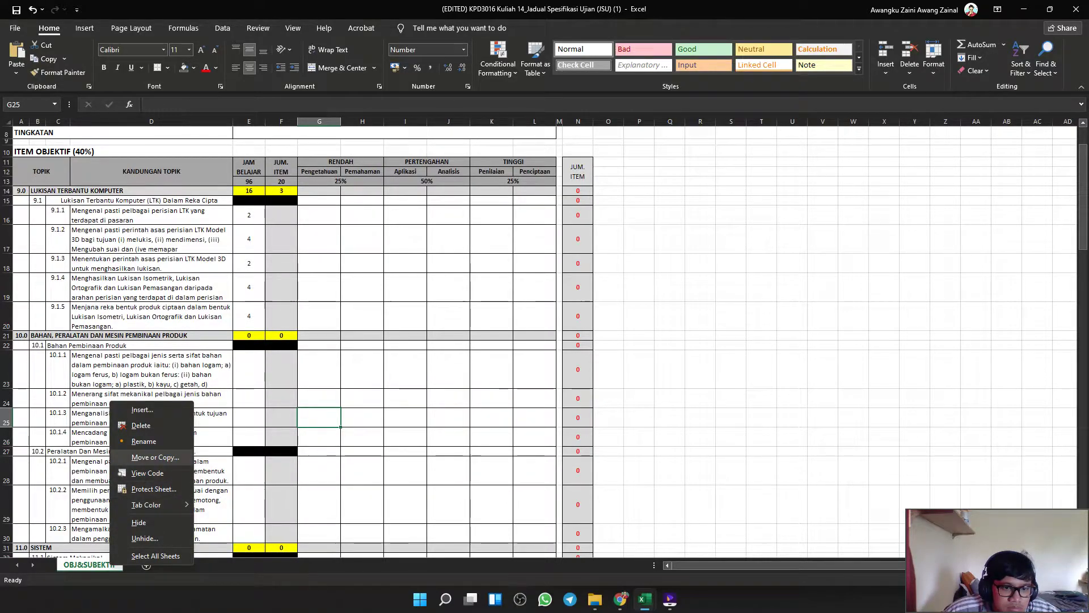
pyautogui.moveTo(146, 505)
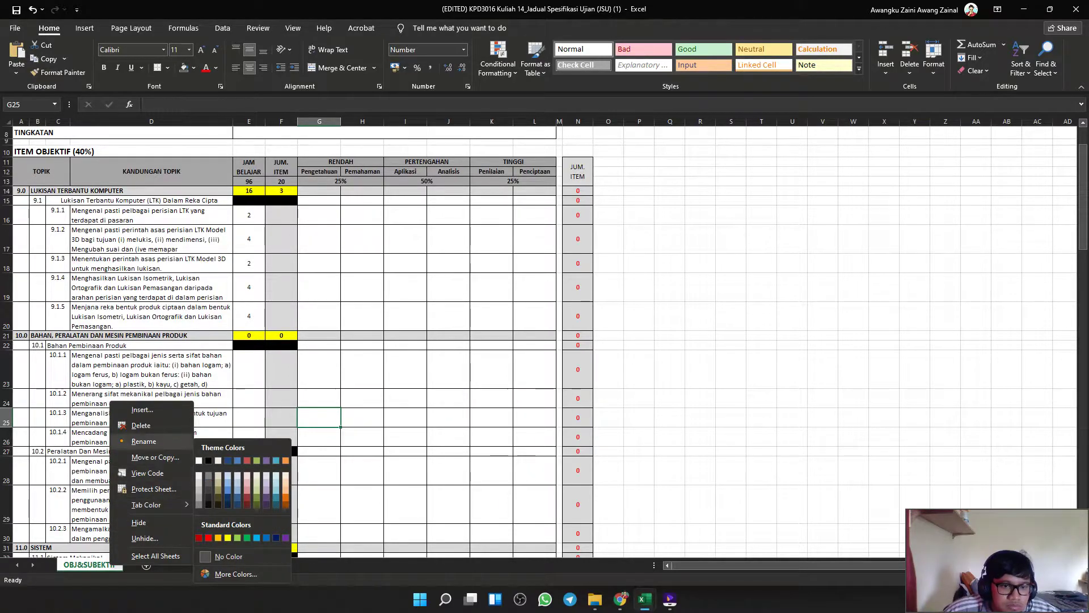
pyautogui.click(155, 456)
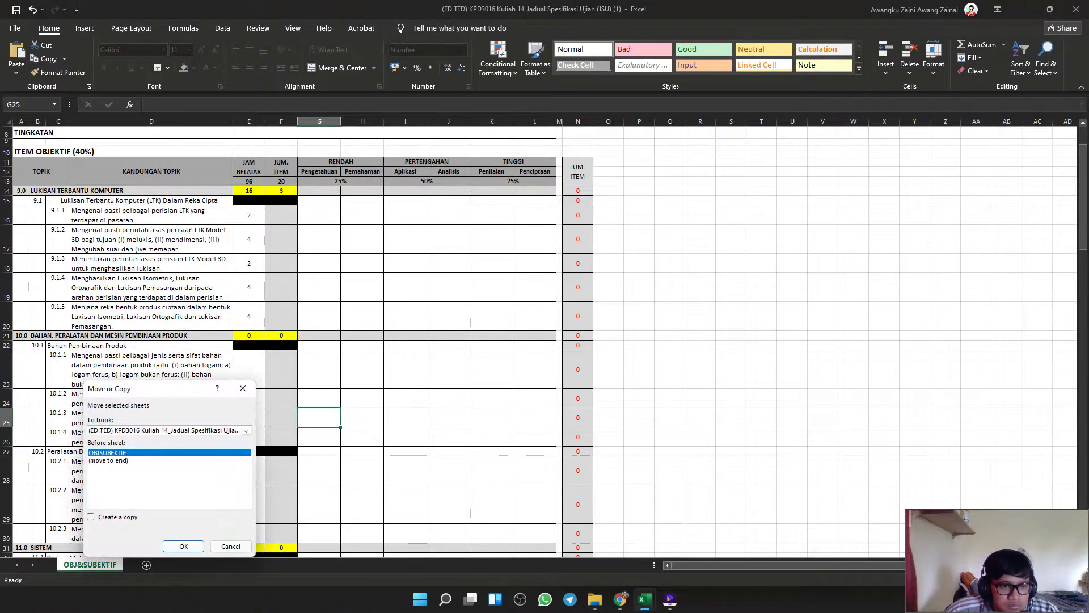
pyautogui.click(91, 517)
pyautogui.click(183, 546)
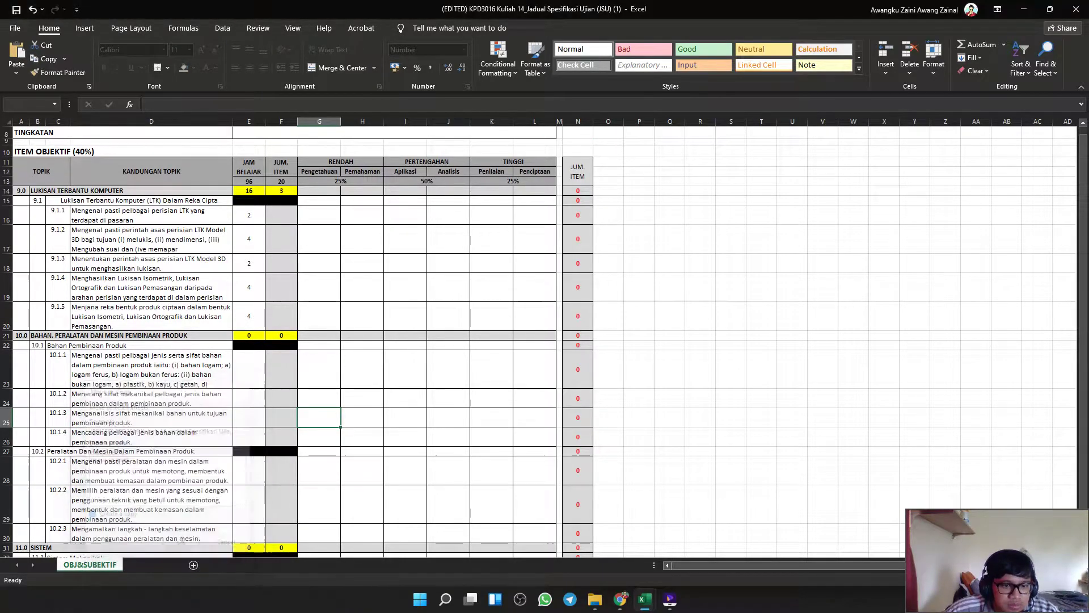
# Rename the original OBJ&SUBEKTIF sheet as CONTOH.
pyautogui.doubleClick(168, 564)
pyautogui.write('cont')
pyautogui.write('ONTOH')
pyautogui.press('Return')
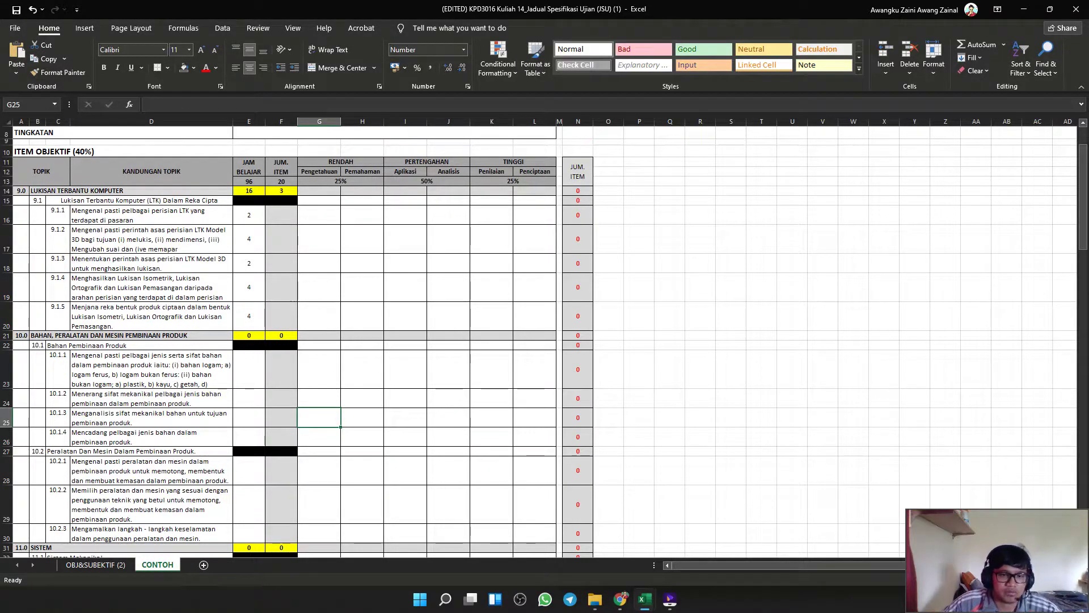
# Clear the topic numbers, contents and hours in columns A to G of rows 14 to 26 on the CONTOH sheet.
pyautogui.click(151, 437)
pyautogui.scroll(2, 539, 340)
pyautogui.moveTo(292, 337); pyautogui.dragTo(43, 201)
pyautogui.moveTo(375, 338); pyautogui.dragTo(26, 190)
pyautogui.press('Delete')
pyautogui.click(375, 310)
pyautogui.moveTo(375, 391); pyautogui.dragTo(22, 270)
pyautogui.press('Delete')
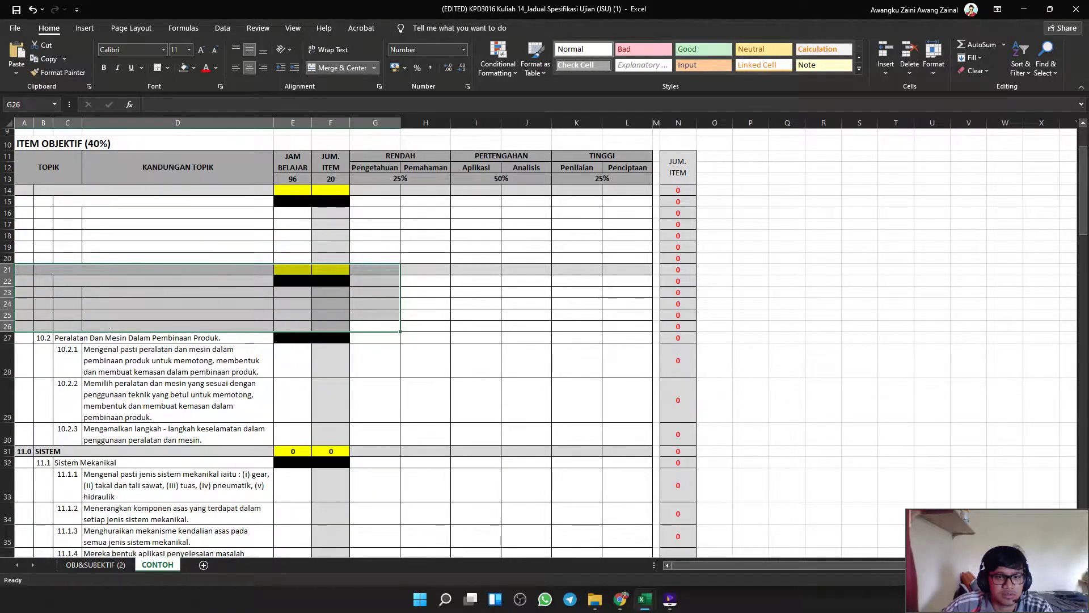
pyautogui.click(425, 338)
pyautogui.scroll(-1, 425, 337)
pyautogui.moveTo(8, 299); pyautogui.dragTo(8, 336)
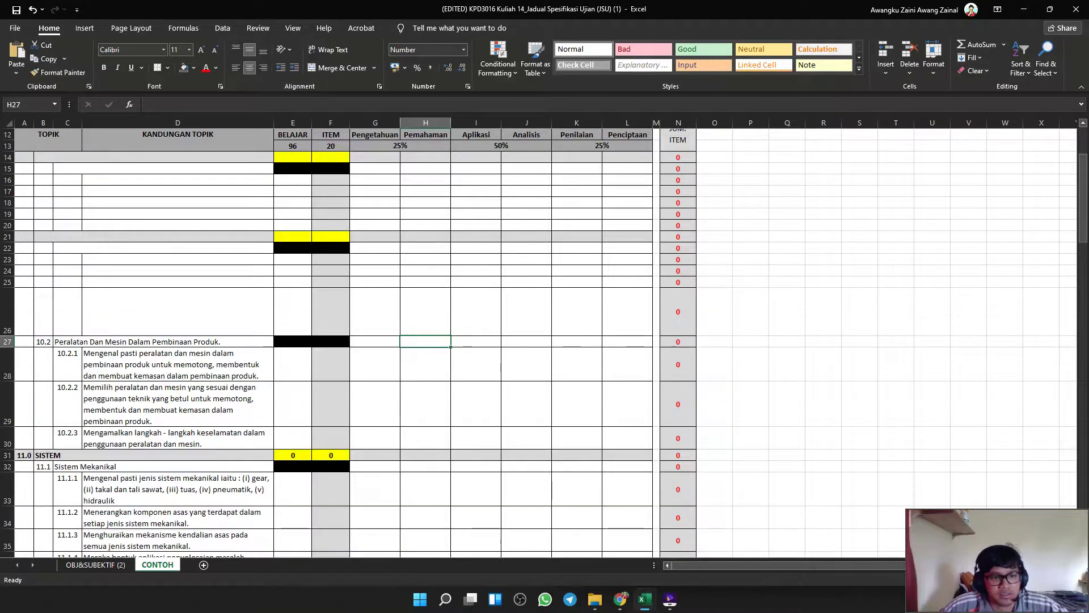
pyautogui.hotkey('ctrl', 'z')
# Clear the contents of topic 10.2 and its subtopics in rows 27 to 30, columns A to G.
pyautogui.moveTo(375, 401); pyautogui.dragTo(24, 305)
pyautogui.press('Delete')
pyautogui.click(163, 361)
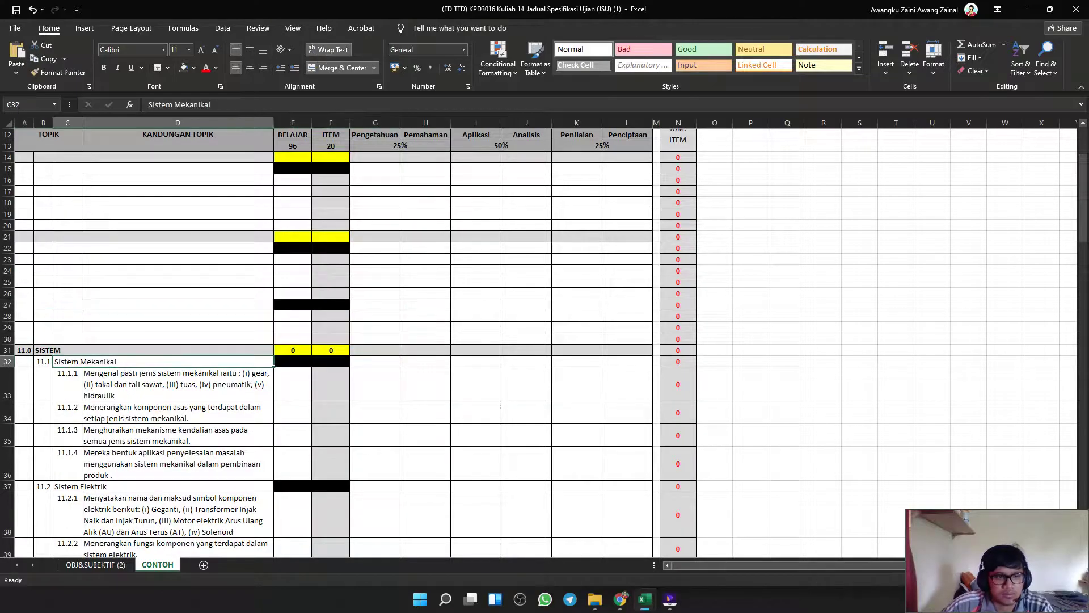
# Hide rows 31 to 107, from topic 11.0 SISTEM down to the row above JUMLAH MARKAH OBJEKTIF.
pyautogui.click(25, 350)
pyautogui.scroll(-1, 32, 320)
pyautogui.moveTo(8, 316); pyautogui.dragTo(8, 551)
pyautogui.scroll(-5, 170, 398)
pyautogui.scroll(3, 170, 398)
pyautogui.moveTo(8, 248); pyautogui.dragTo(8, 518)
pyautogui.scroll(1, 8, 517)
pyautogui.scroll(1, 9, 409)
pyautogui.rightClick(10, 370)
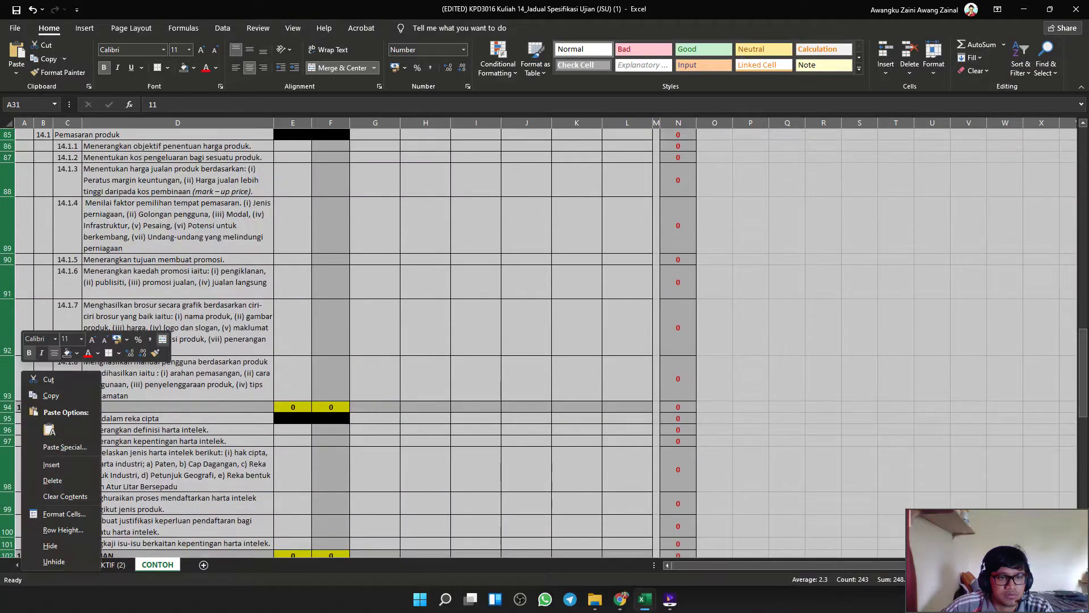
pyautogui.click(50, 545)
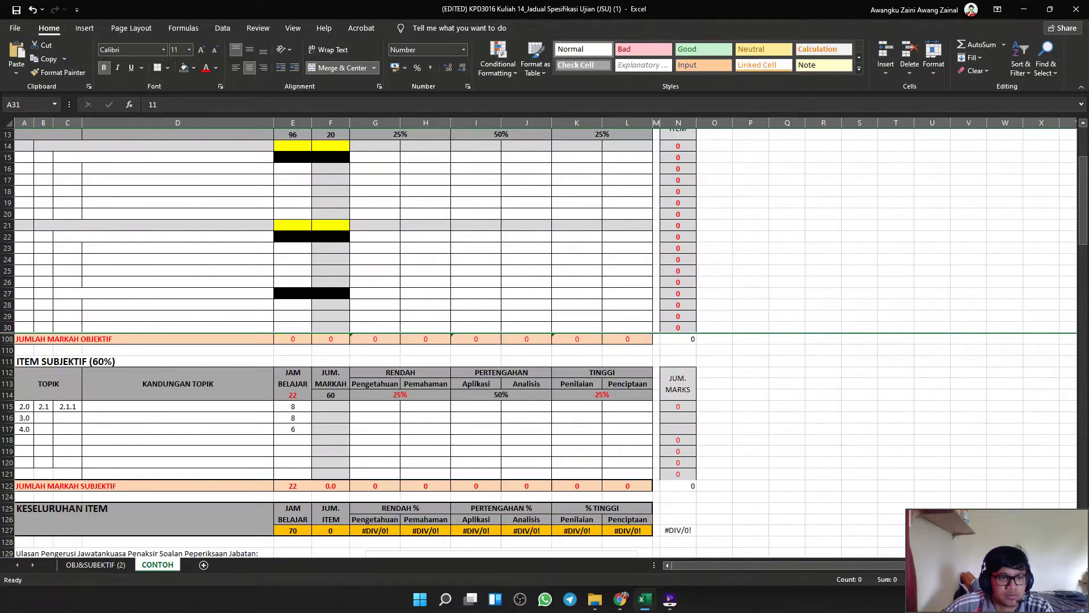
pyautogui.click(178, 282)
pyautogui.scroll(4, 177, 282)
pyautogui.scroll(3, 545, 340)
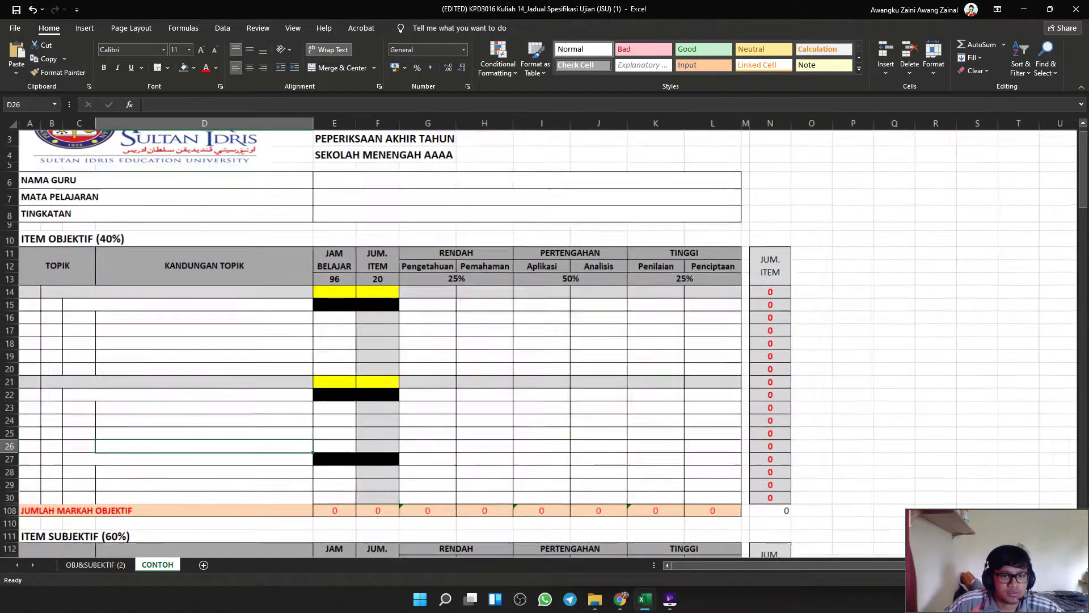
# Unmerge the cells in A14:F30 of the ITEM OBJEKTIF table and fill the range with white.
pyautogui.scroll(-1, 544, 340)
pyautogui.click(426, 452)
pyautogui.click(340, 321)
pyautogui.click(425, 239)
pyautogui.moveTo(481, 486); pyautogui.dragTo(36, 223)
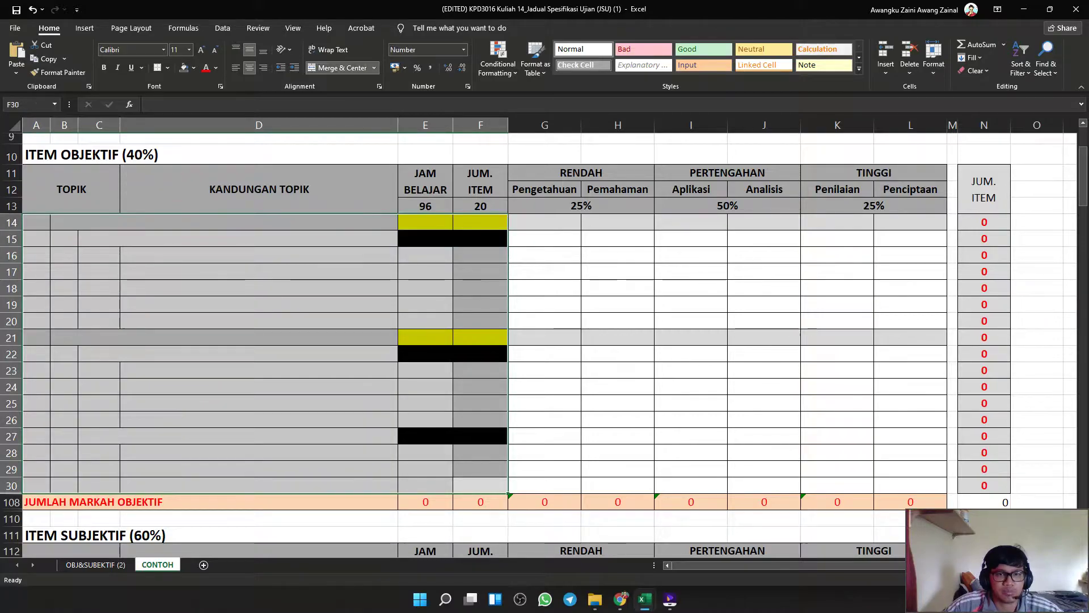
pyautogui.click(338, 67)
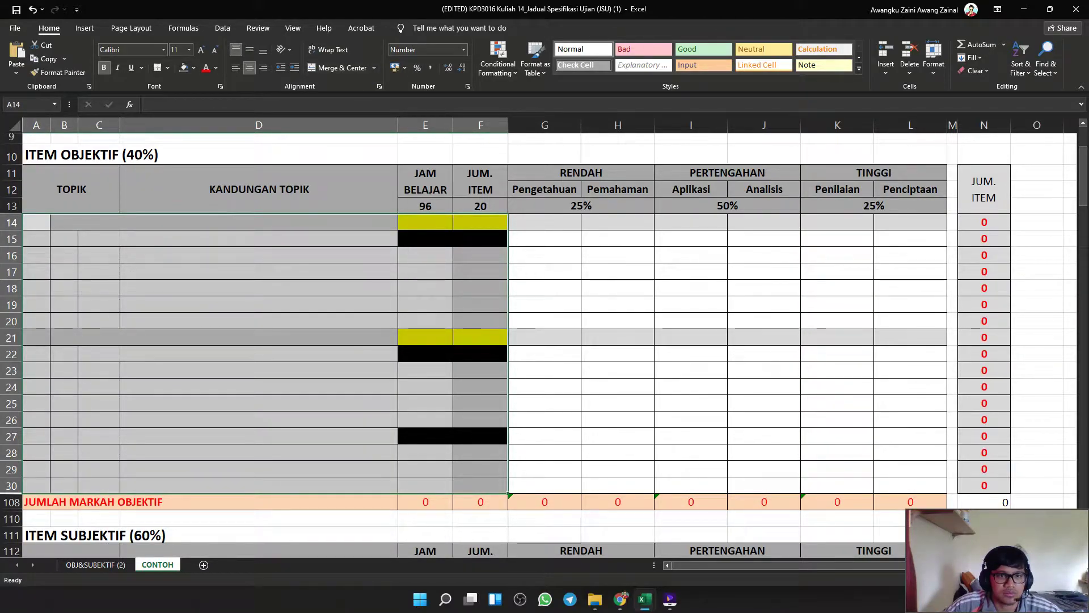
pyautogui.click(194, 68)
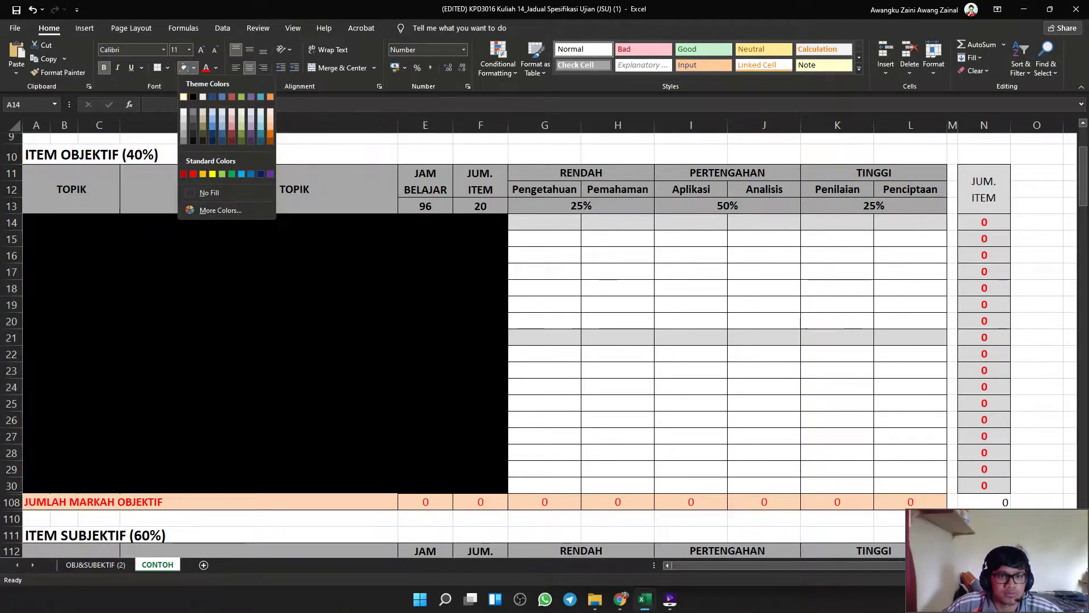
pyautogui.click(183, 97)
pyautogui.click(544, 272)
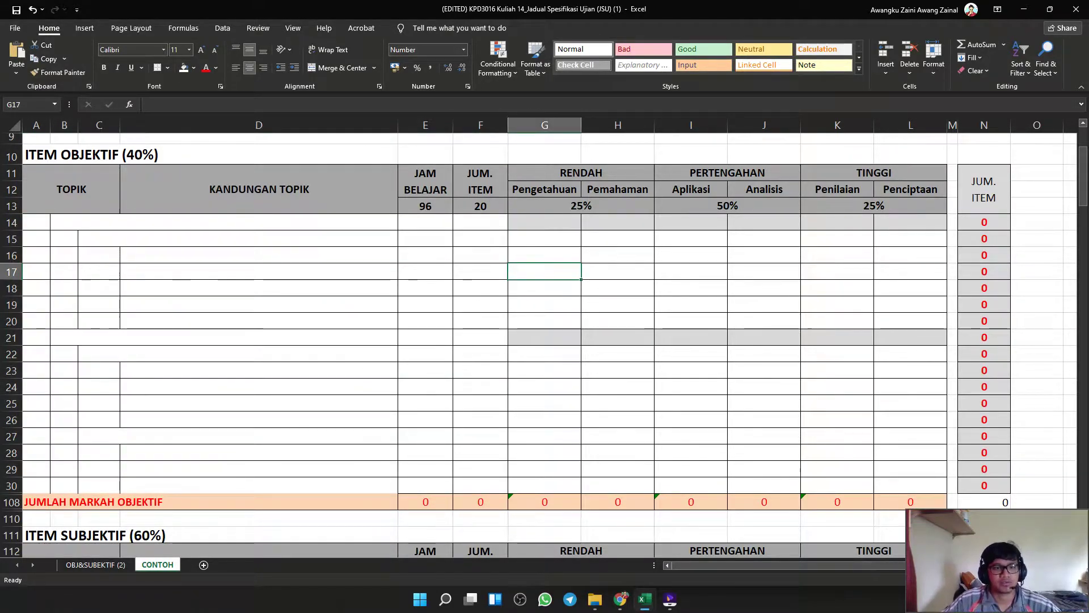
# Apply all borders to the cleared topic, hours and item cells A14:F30.
pyautogui.moveTo(64, 223); pyautogui.dragTo(259, 485)
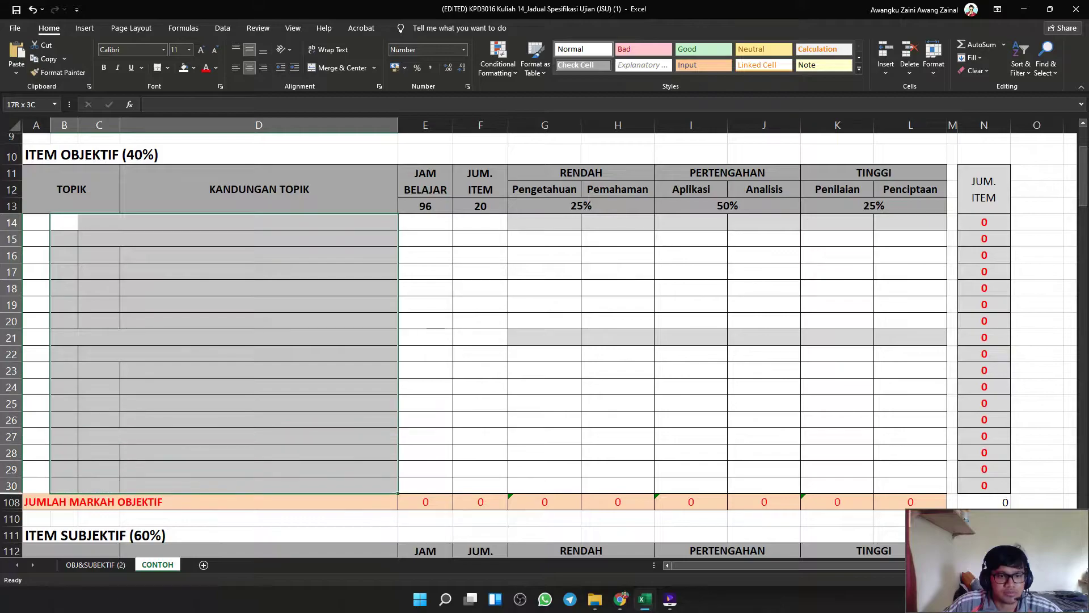
pyautogui.moveTo(36, 222); pyautogui.dragTo(481, 486)
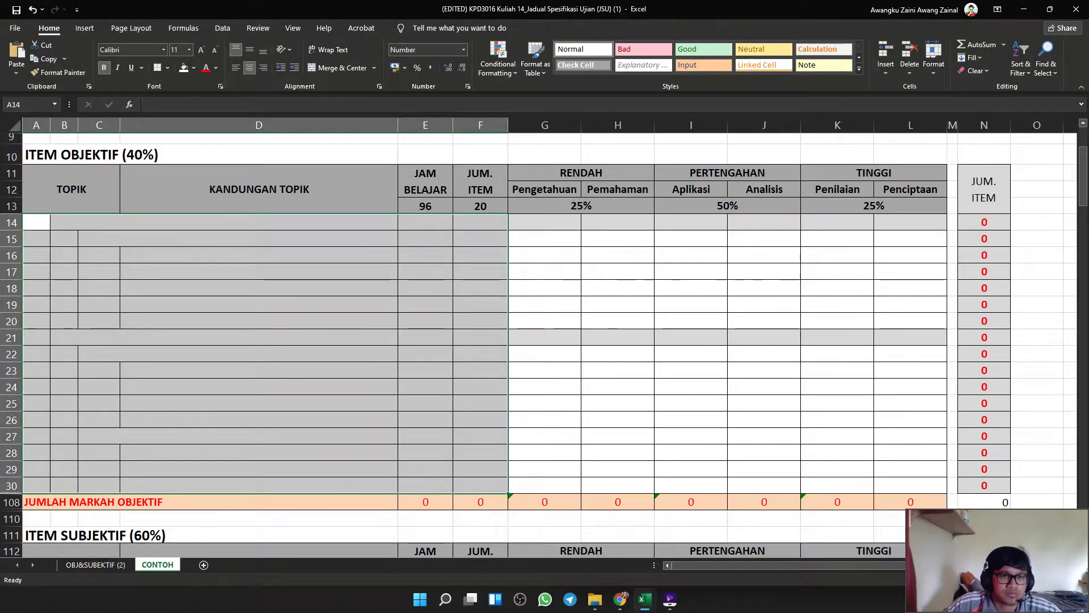
pyautogui.click(168, 68)
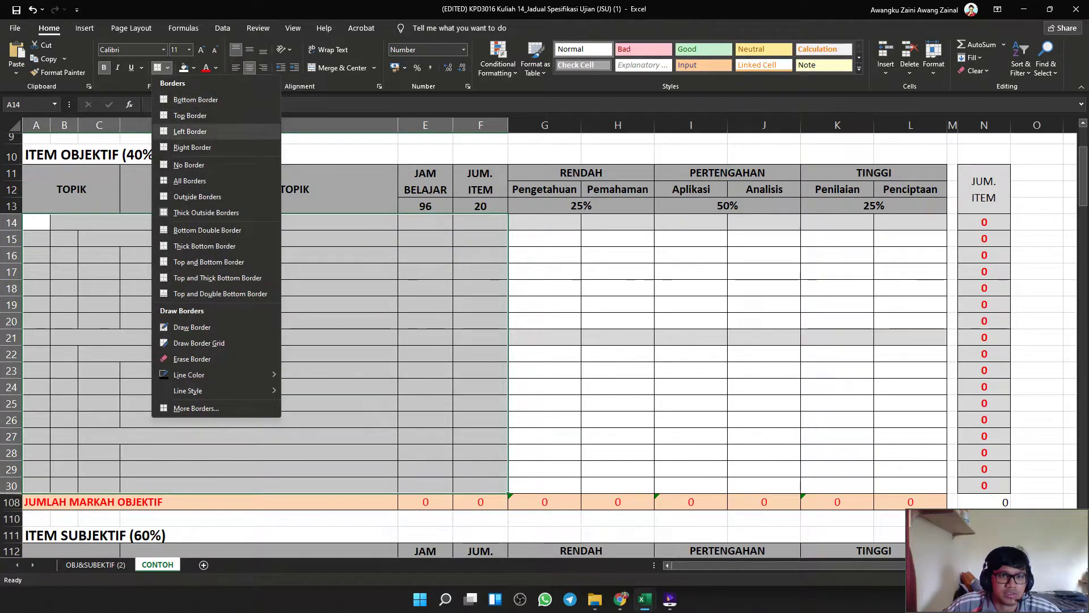
pyautogui.click(189, 181)
pyautogui.click(545, 321)
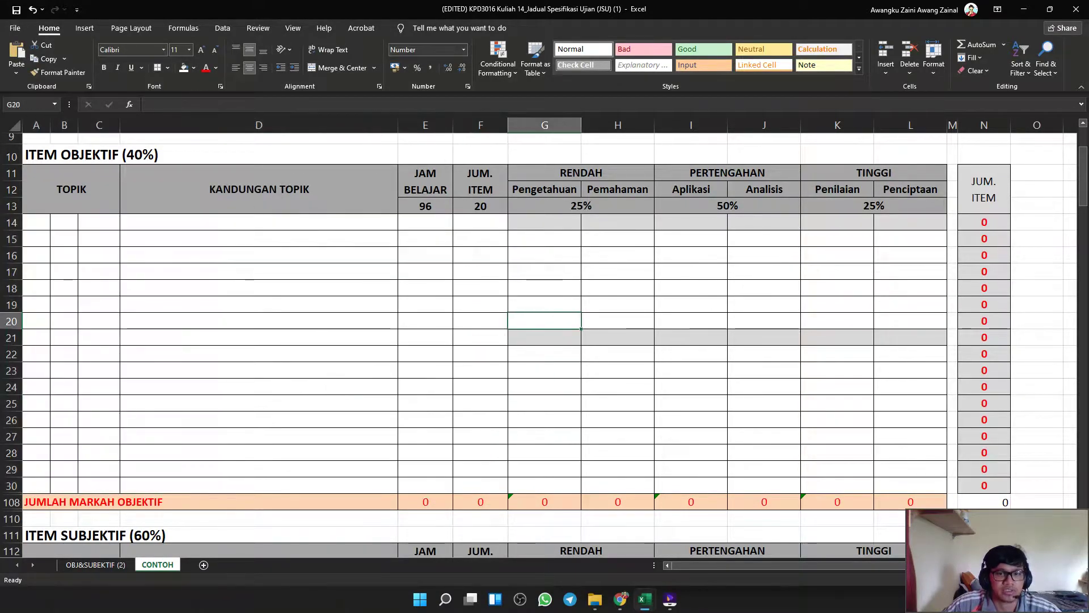
# Fill the cognitive-level cells G14:L30 of the ITEM OBJEKTIF table with white.
pyautogui.click(36, 222)
pyautogui.click(426, 255)
pyautogui.click(545, 354)
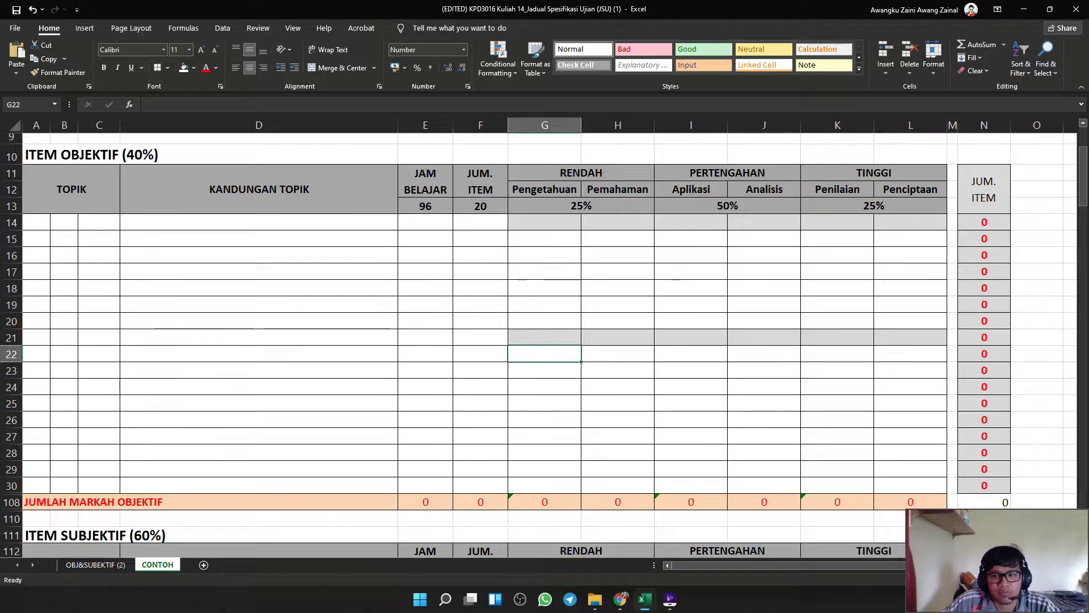
pyautogui.moveTo(911, 485); pyautogui.dragTo(545, 223)
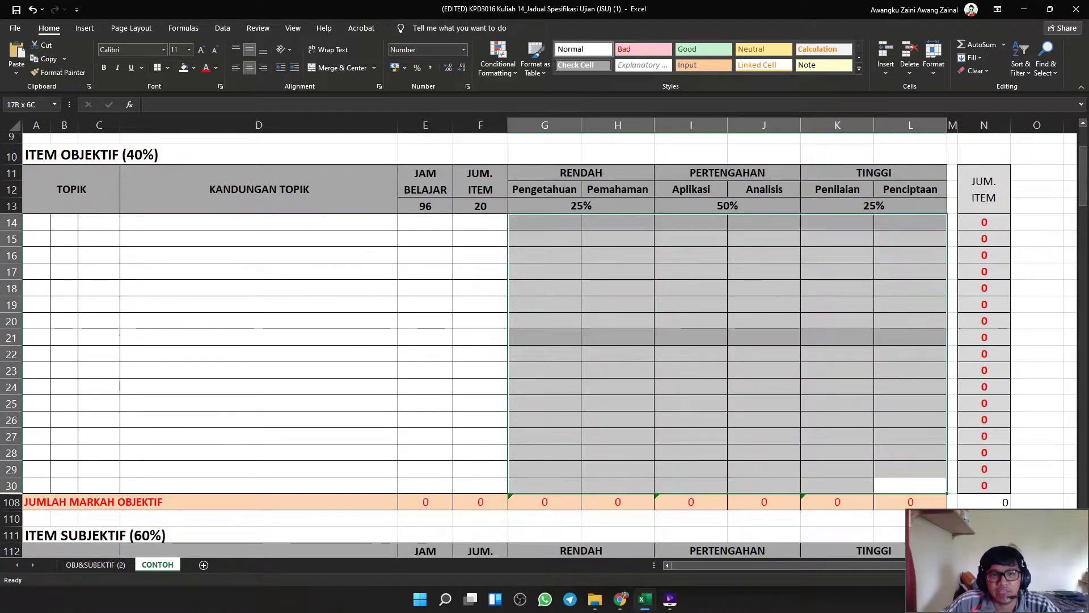
pyautogui.click(184, 67)
pyautogui.click(259, 239)
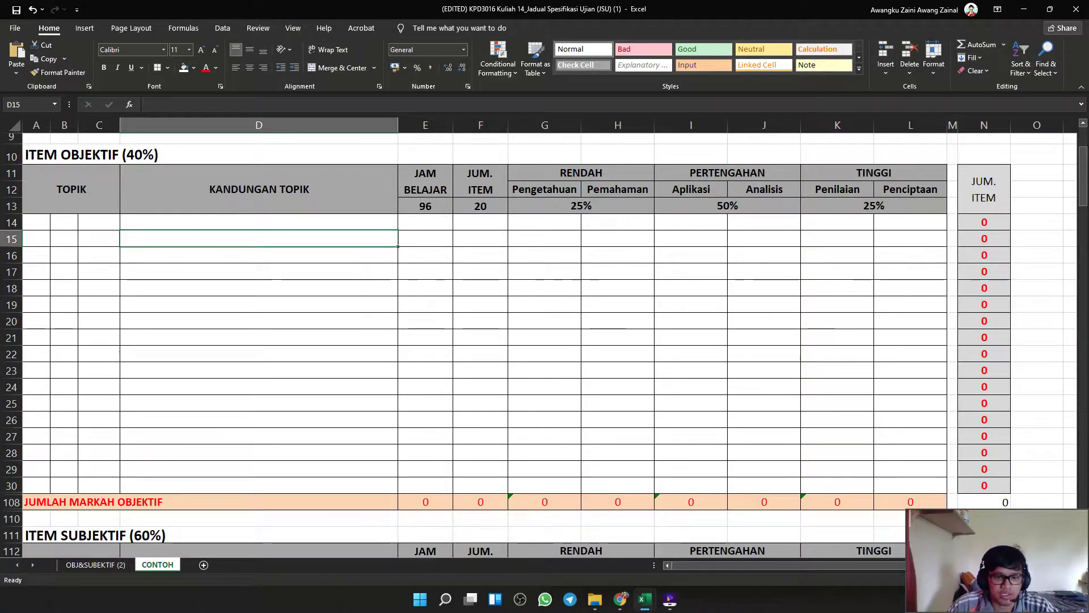
# Show the DSKP KSSM PDF in Chrome side by side with the workbook, with the Jadual 5 module hours table in view.
pyautogui.click(481, 206)
pyautogui.click(426, 206)
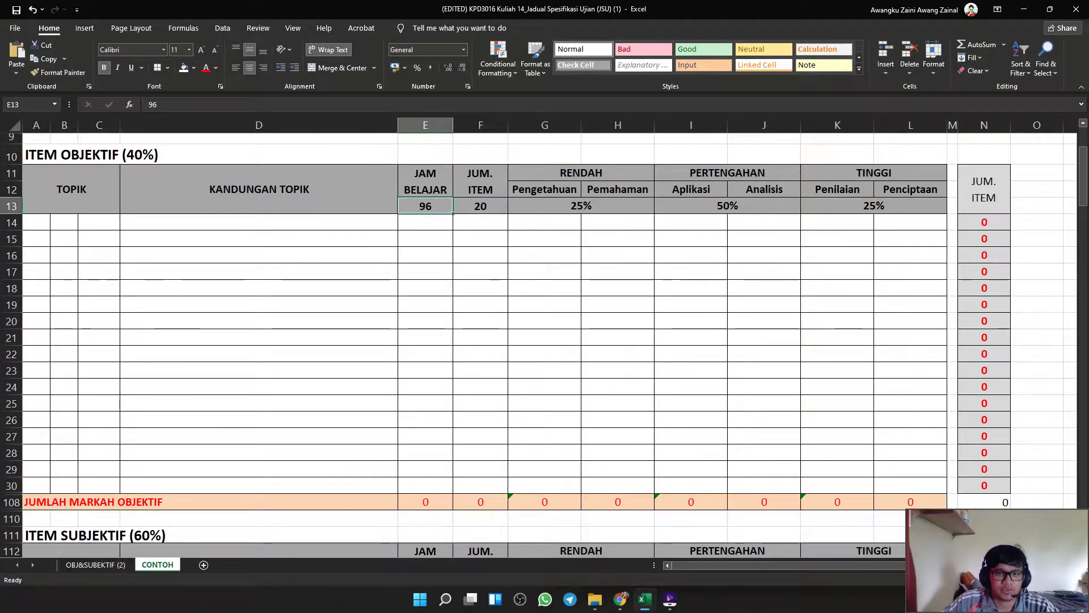
pyautogui.click(481, 223)
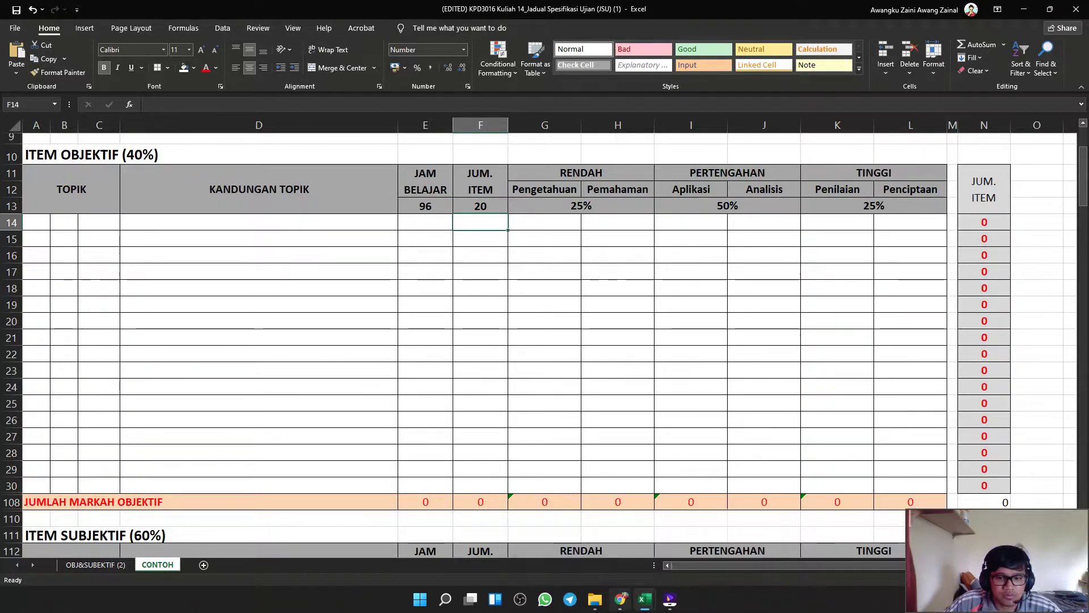
pyautogui.click(620, 599)
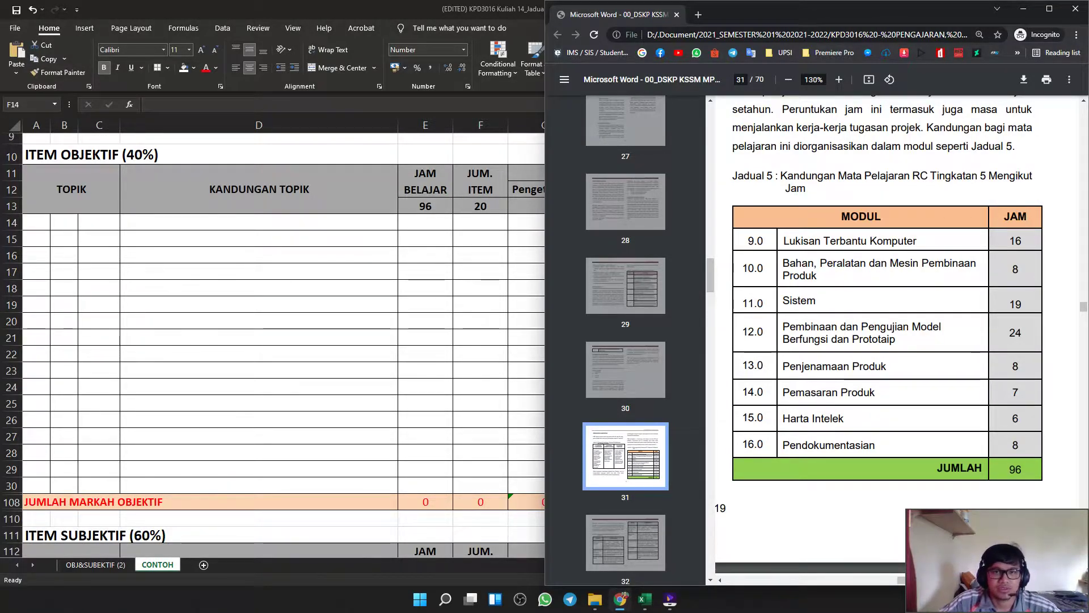
pyautogui.moveTo(442, 9); pyautogui.dragTo(0, 187)
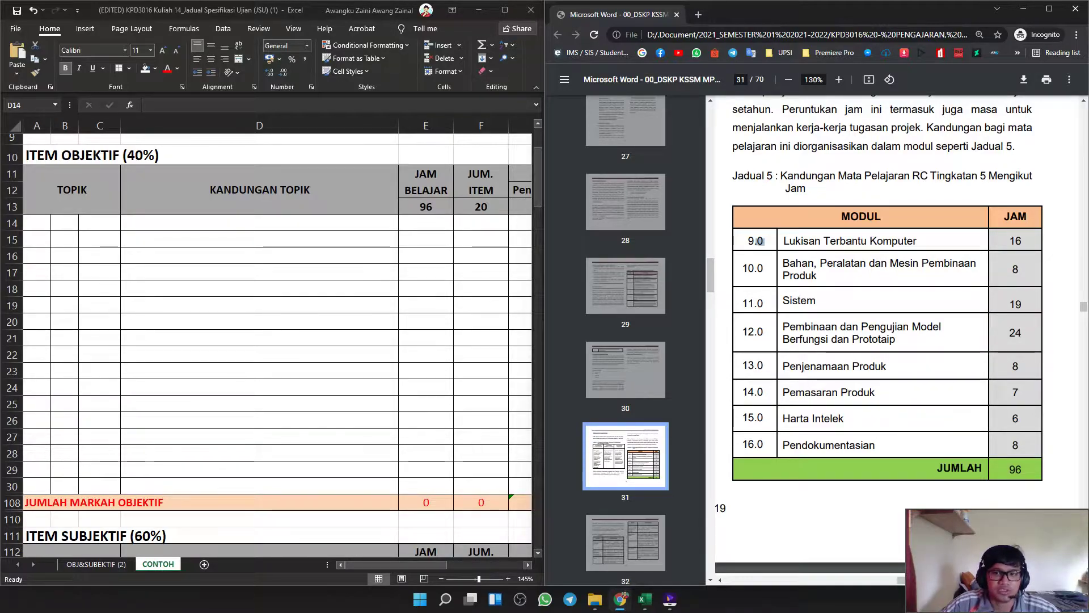
pyautogui.scroll(3, 756, 434)
pyautogui.scroll(-3, 891, 341)
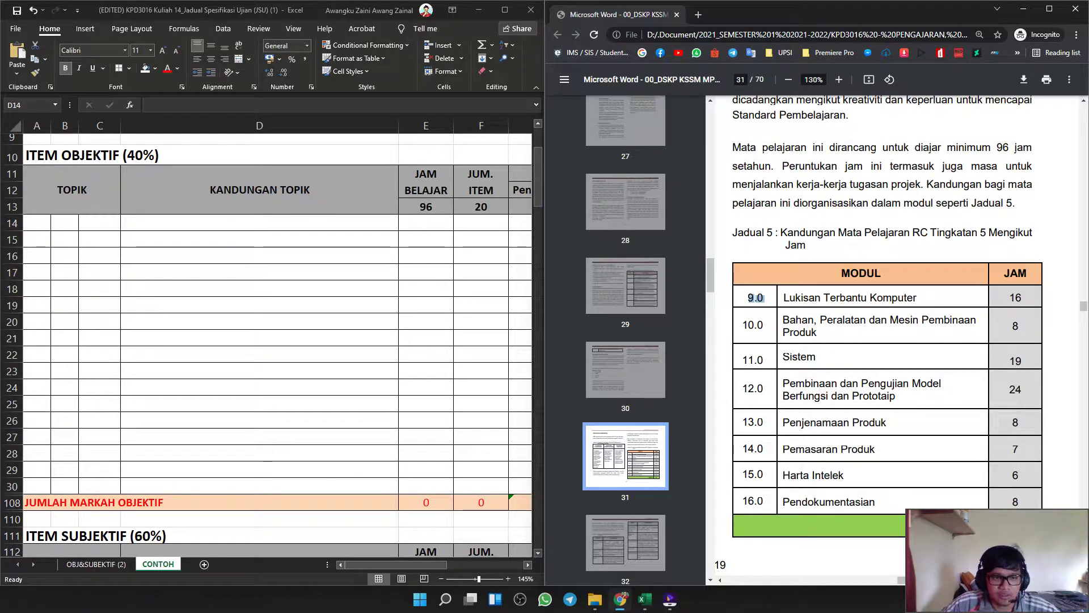
# Enter topic number 9.0 in cell A14.
pyautogui.click(37, 223)
pyautogui.click(37, 223)
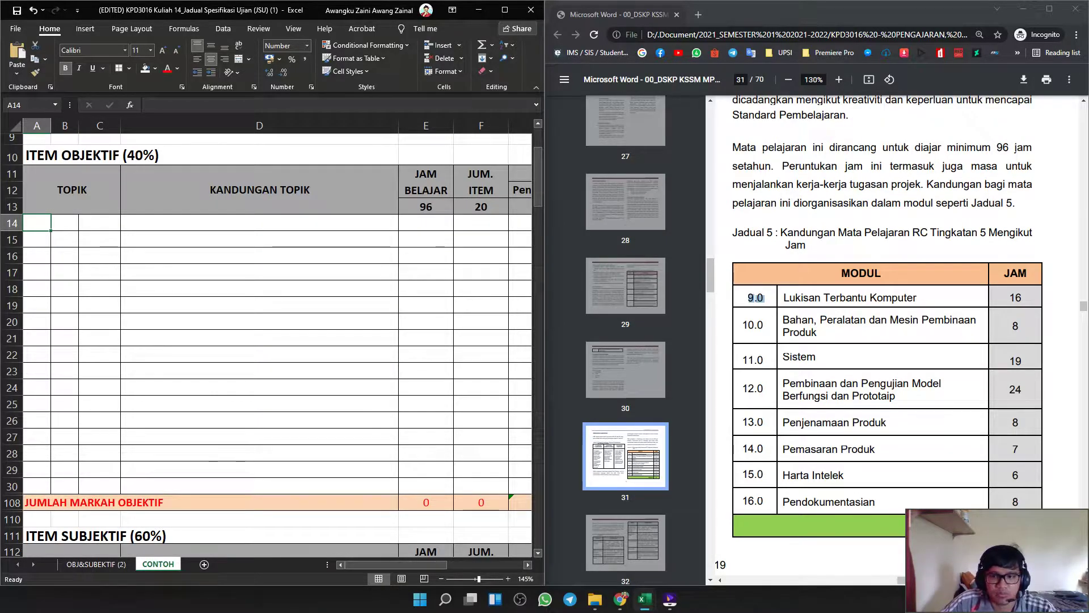
pyautogui.moveTo(759, 298); pyautogui.dragTo(817, 358)
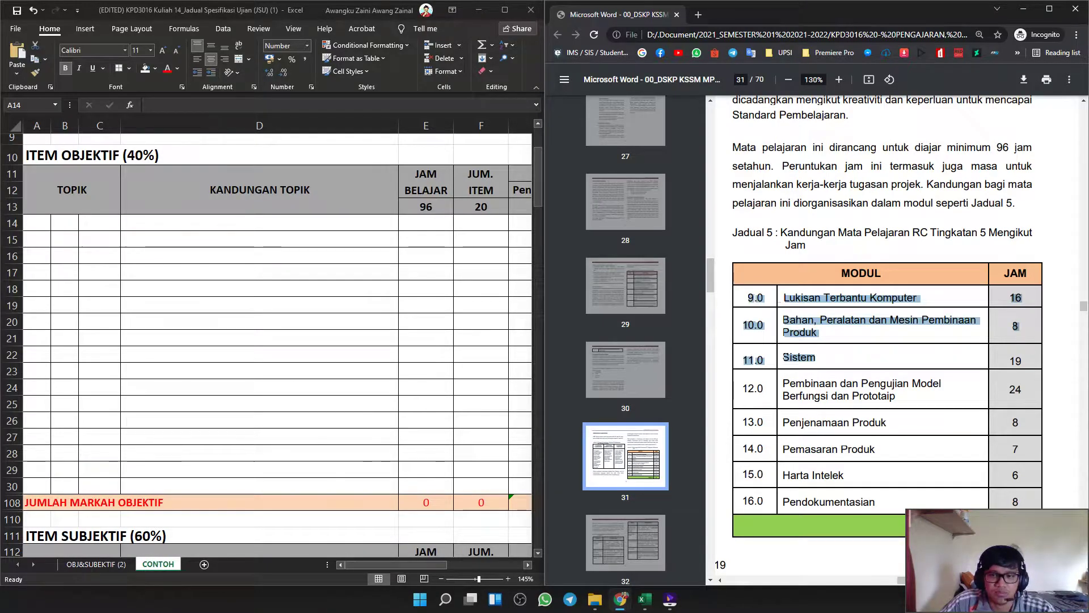
pyautogui.click(37, 223)
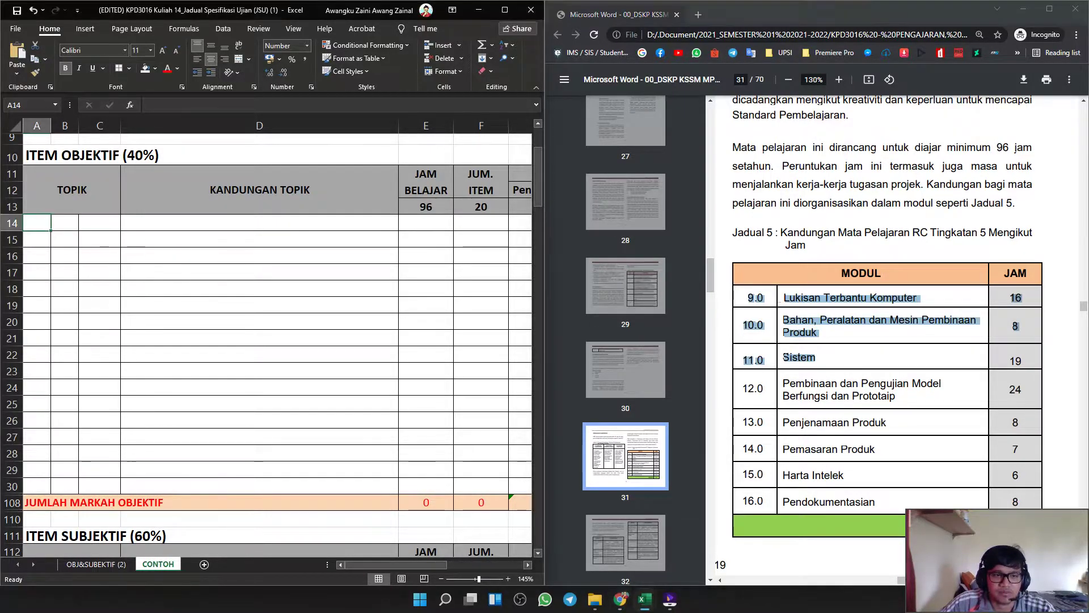
pyautogui.write('9.')
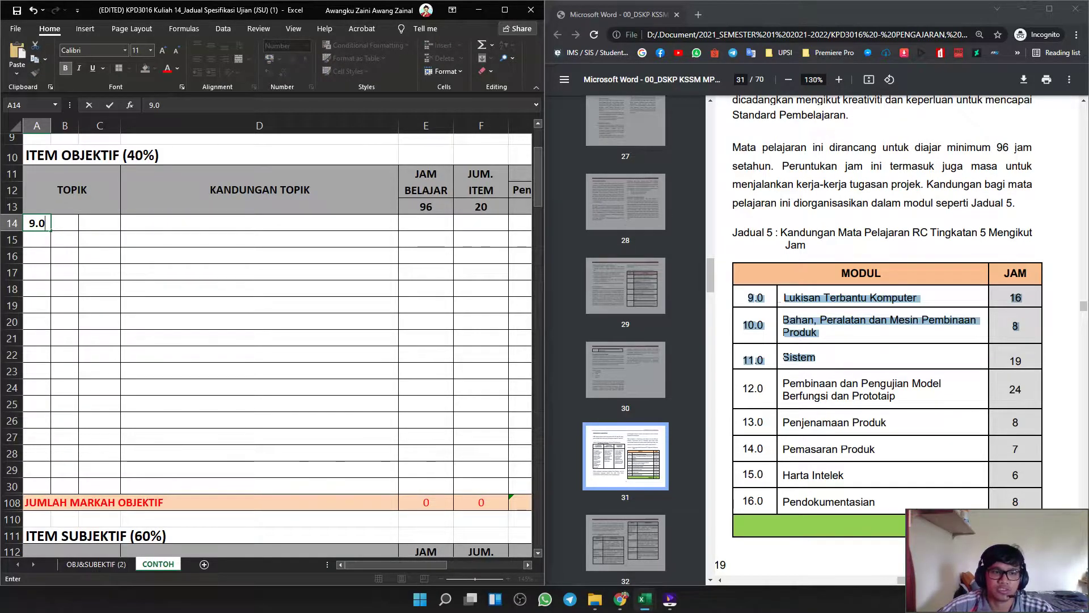
pyautogui.press('Tab')
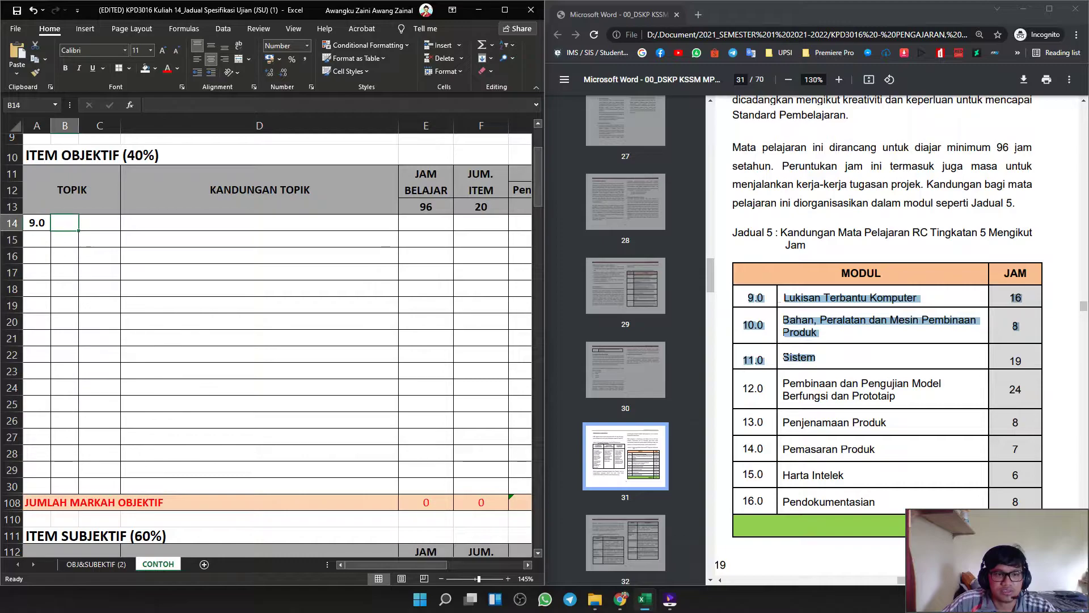
# Merge cells B14:D14 beside topic number 9.0 into one cell with Merge Cells.
pyautogui.hotkey('shift', 'Right')
pyautogui.hotkey('shift', 'Right')
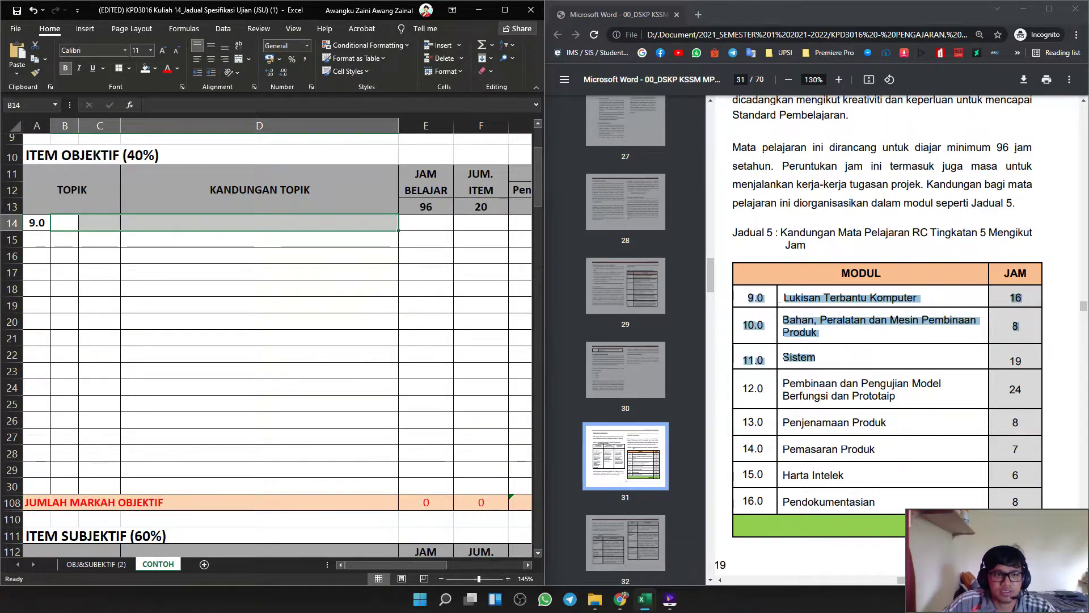
pyautogui.click(259, 272)
pyautogui.moveTo(65, 223); pyautogui.dragTo(227, 224)
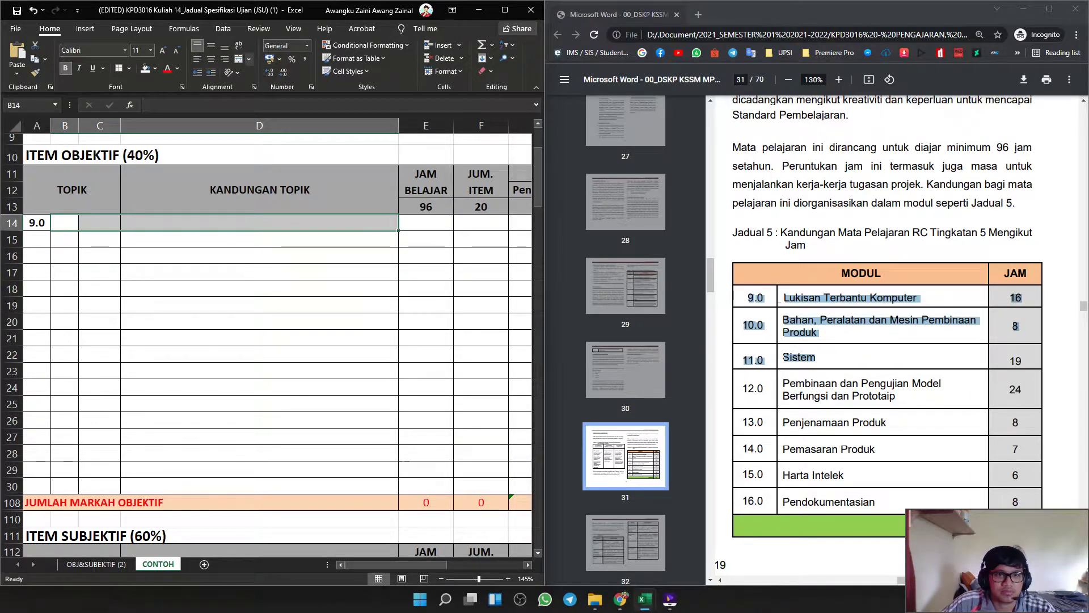
pyautogui.click(248, 59)
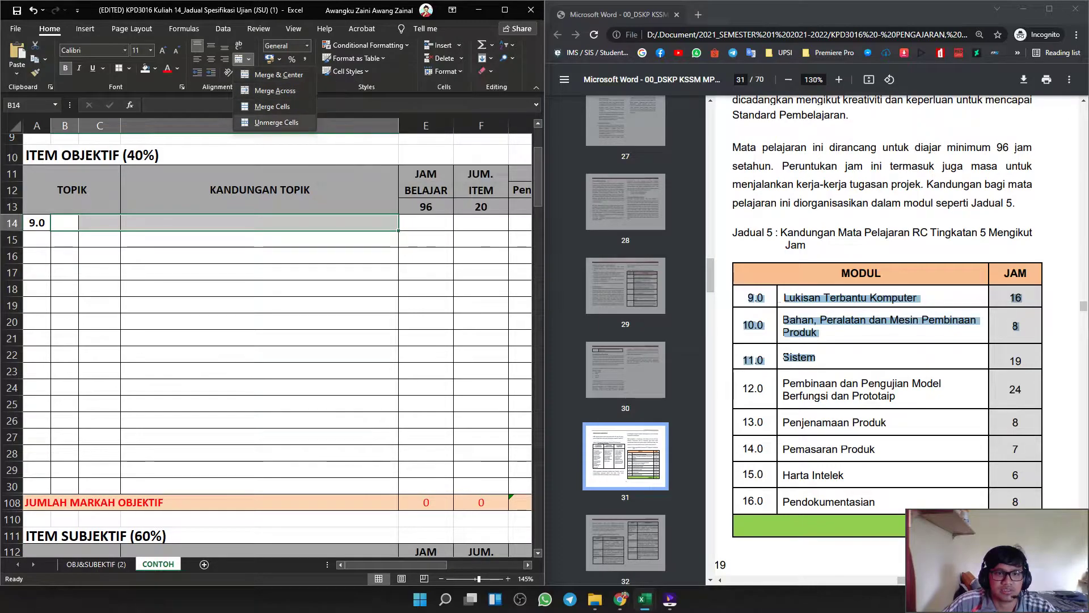
pyautogui.click(272, 106)
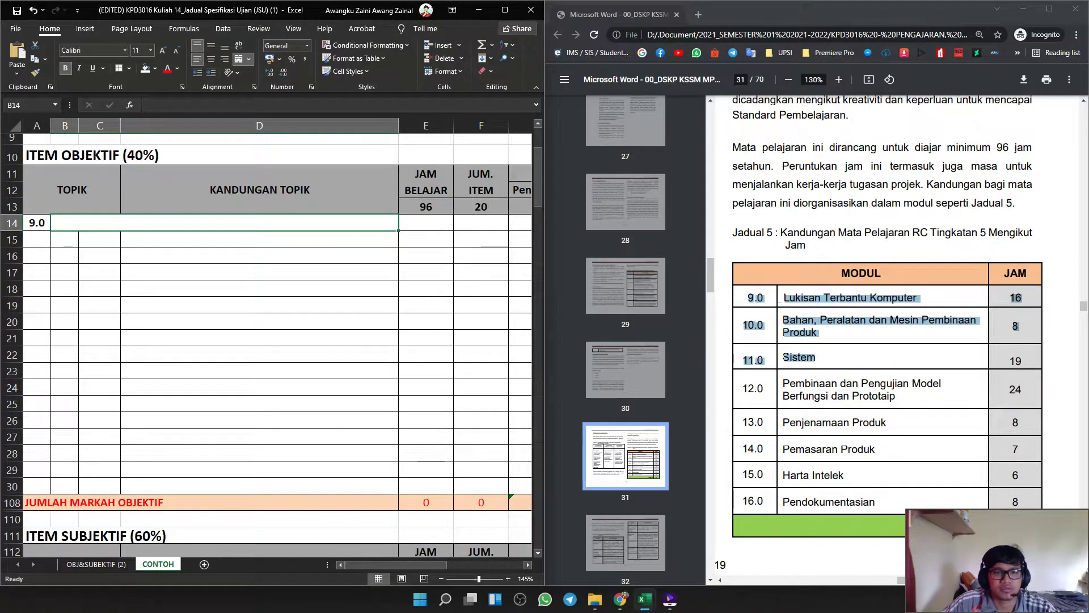
# Copy the heading text LUKISAN TERBANTU KOMPUTER, without its number, from page 33 of the DSKP PDF.
pyautogui.click(894, 320)
pyautogui.scroll(-10, 894, 320)
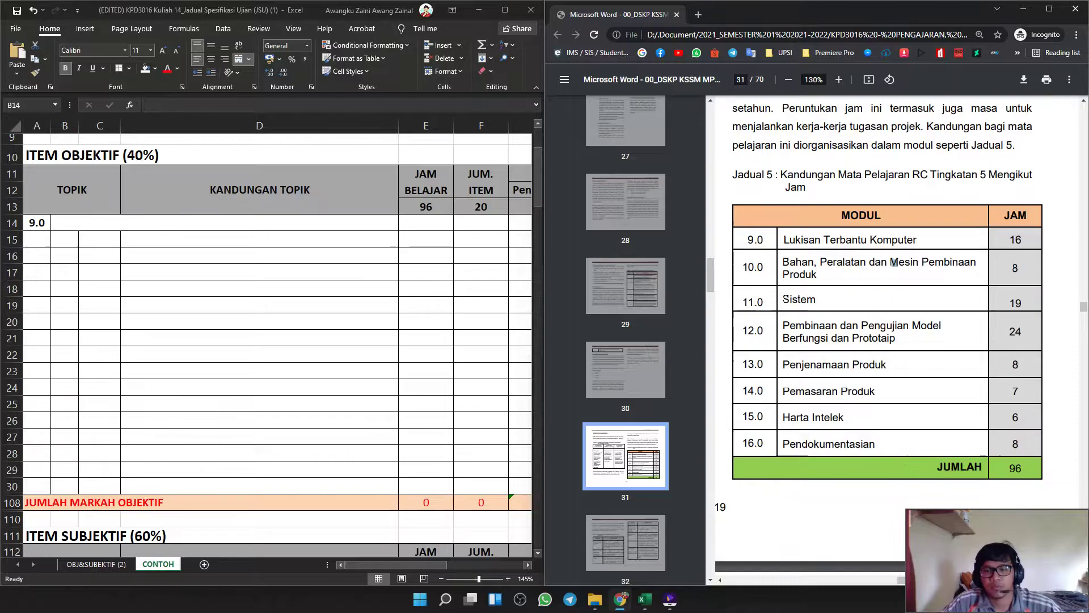
pyautogui.scroll(-2, 895, 320)
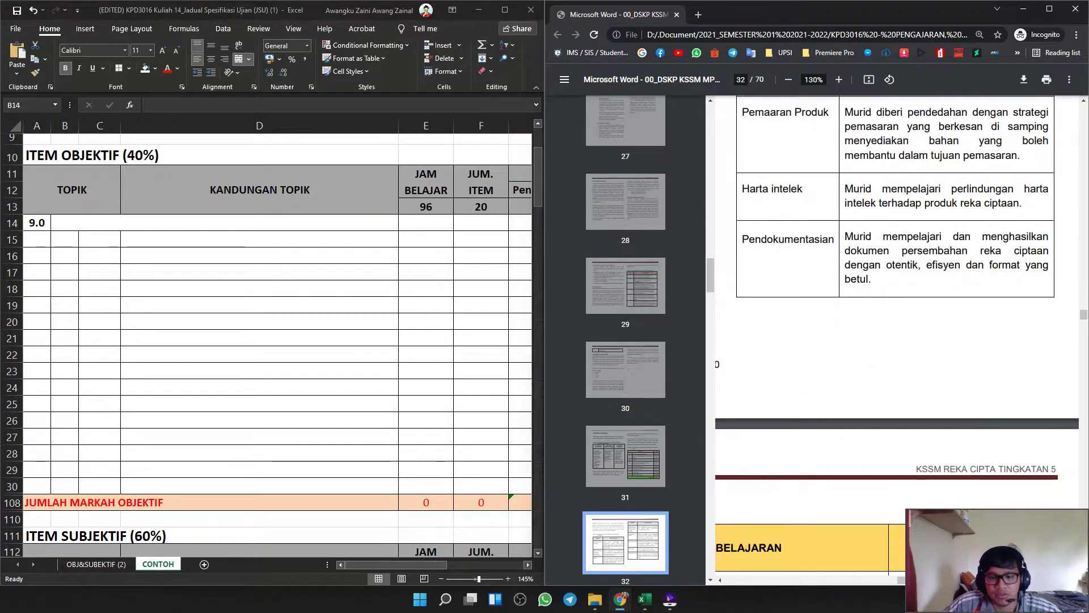
pyautogui.scroll(-4, 895, 320)
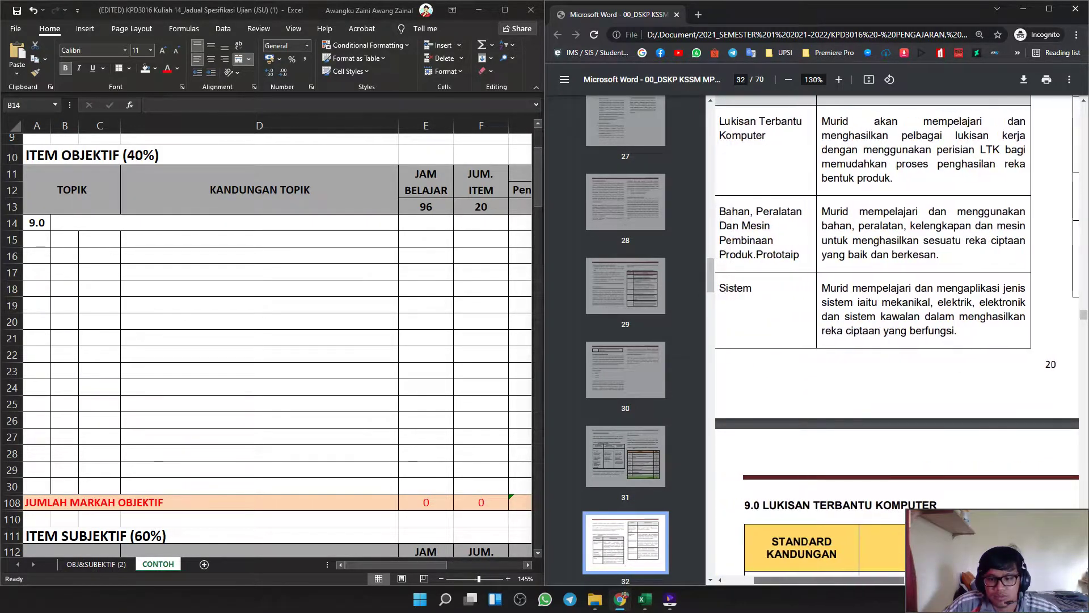
pyautogui.scroll(-1, 894, 320)
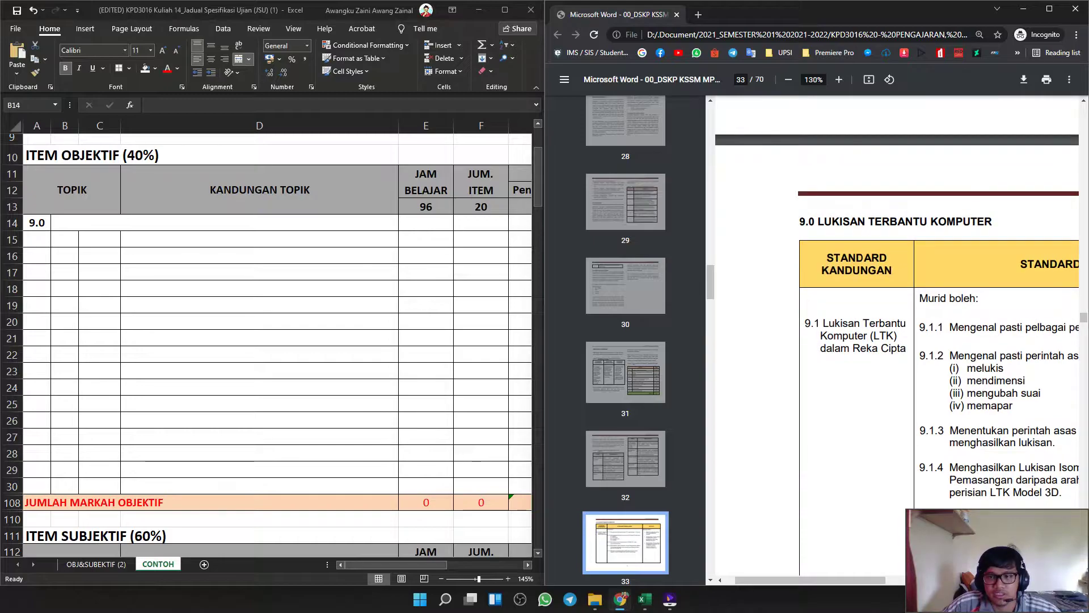
pyautogui.moveTo(993, 222); pyautogui.dragTo(819, 222)
pyautogui.hotkey('ctrl', 'c')
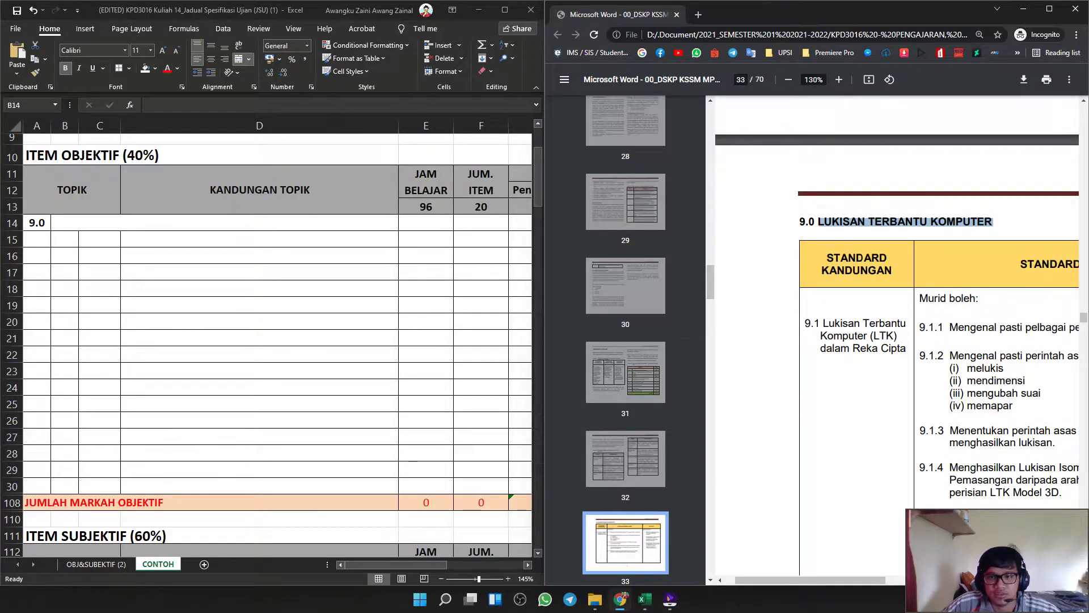
# Paste the copied heading LUKISAN TERBANTU KOMPUTER into the merged cell B14:D14.
pyautogui.click(224, 222)
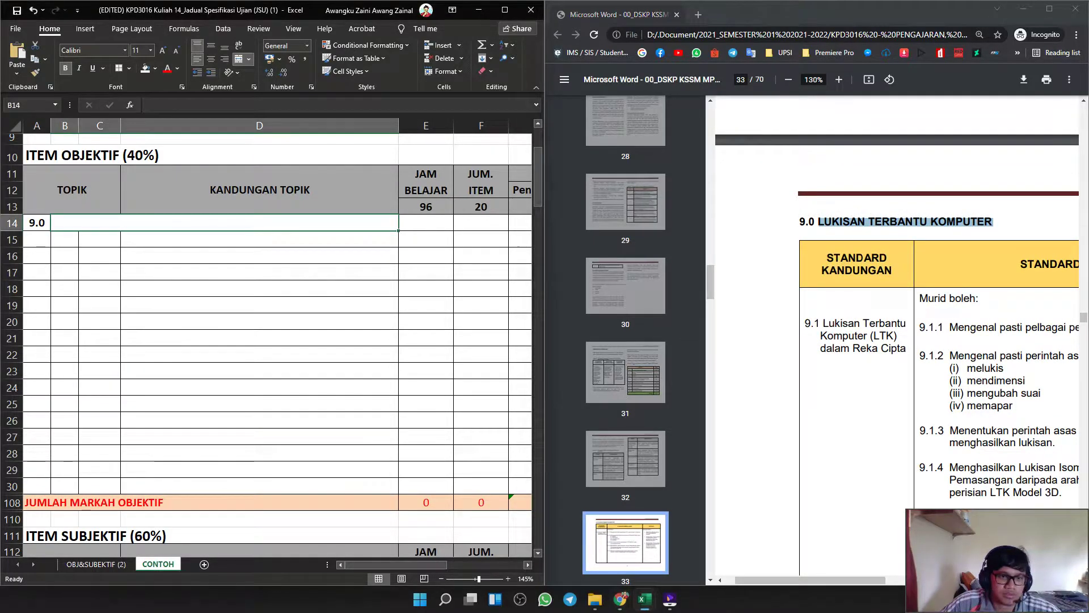
pyautogui.doubleClick(224, 222)
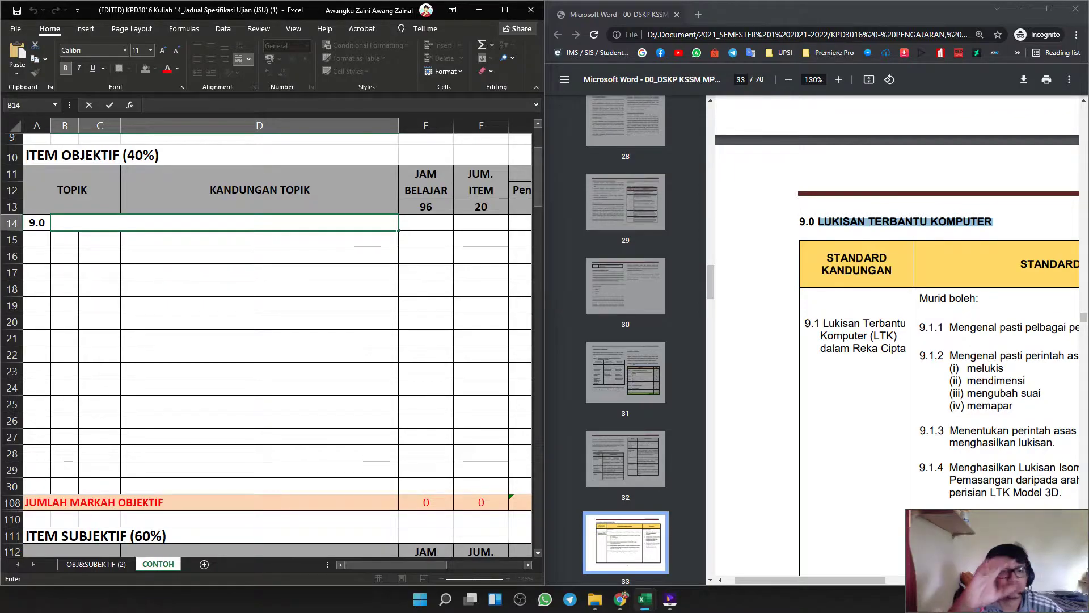
pyautogui.hotkey('ctrl', 'v')
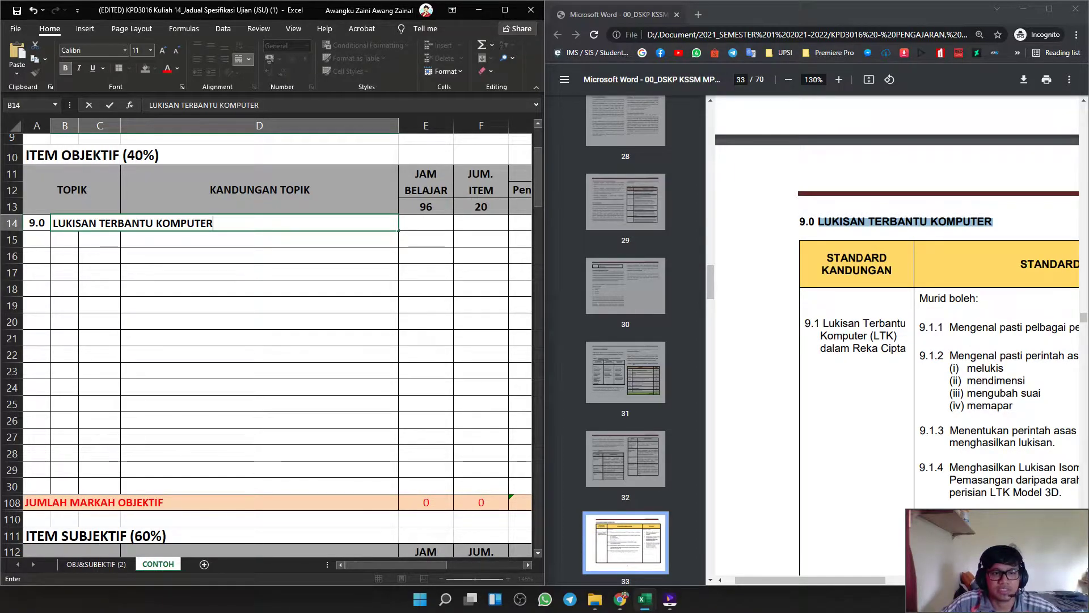
pyautogui.click(260, 255)
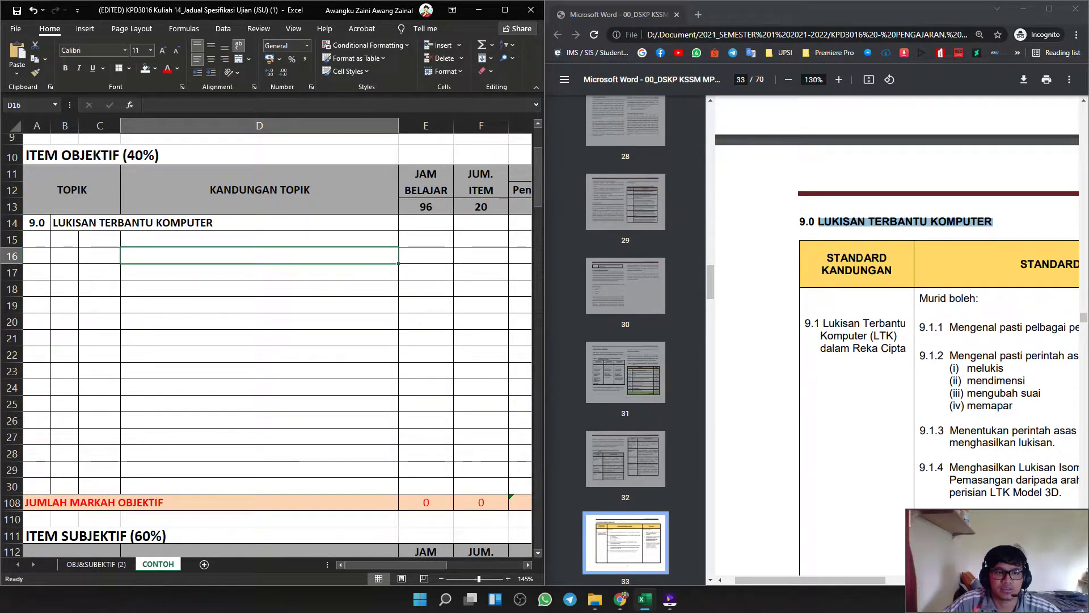
pyautogui.click(224, 223)
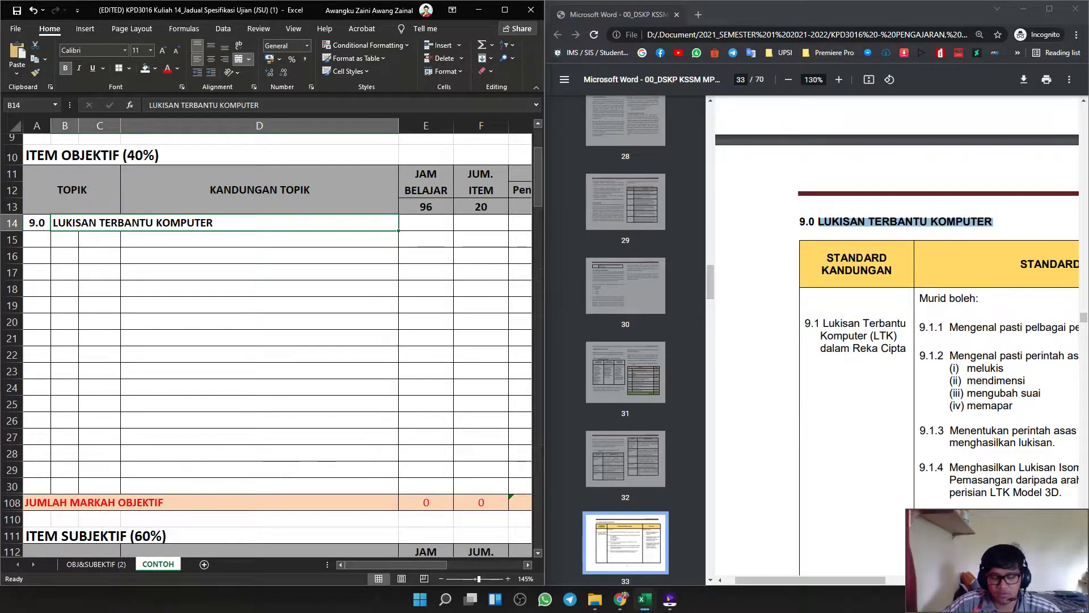
# Undo the pasted topic heading and the merge of B14:D14.
pyautogui.hotkey('ctrl', 'z')
pyautogui.hotkey('ctrl', 'z')
pyautogui.click(259, 322)
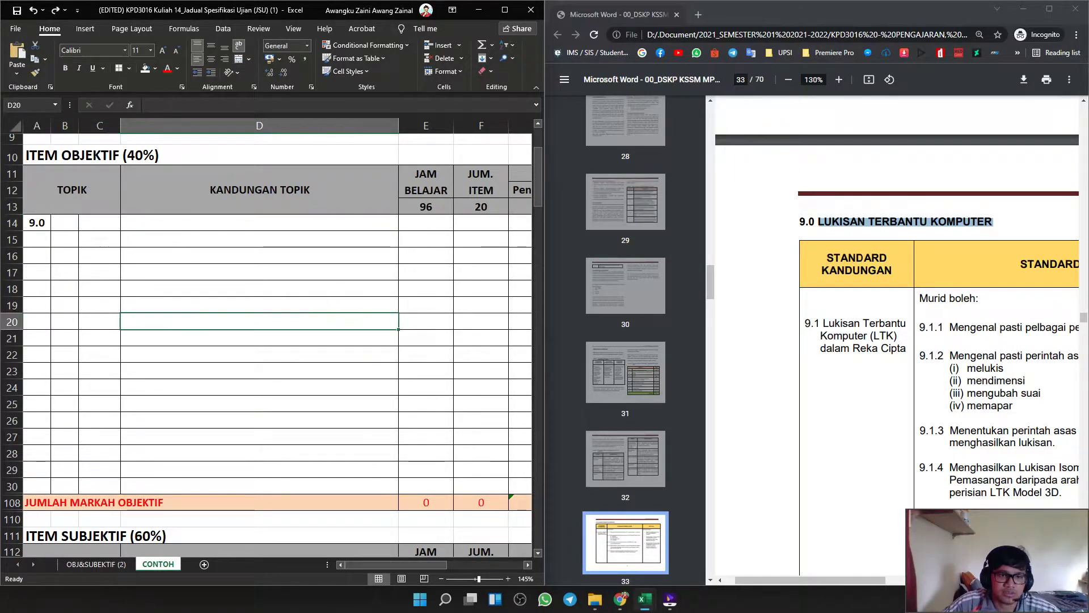
# Place LUKISAN TERBANTU KOMPUTER in the unmerged cell B14, inspect how it spans to D14, and clear B14.
pyautogui.hotkey('ctrl', 'y')
pyautogui.hotkey('ctrl', 'y')
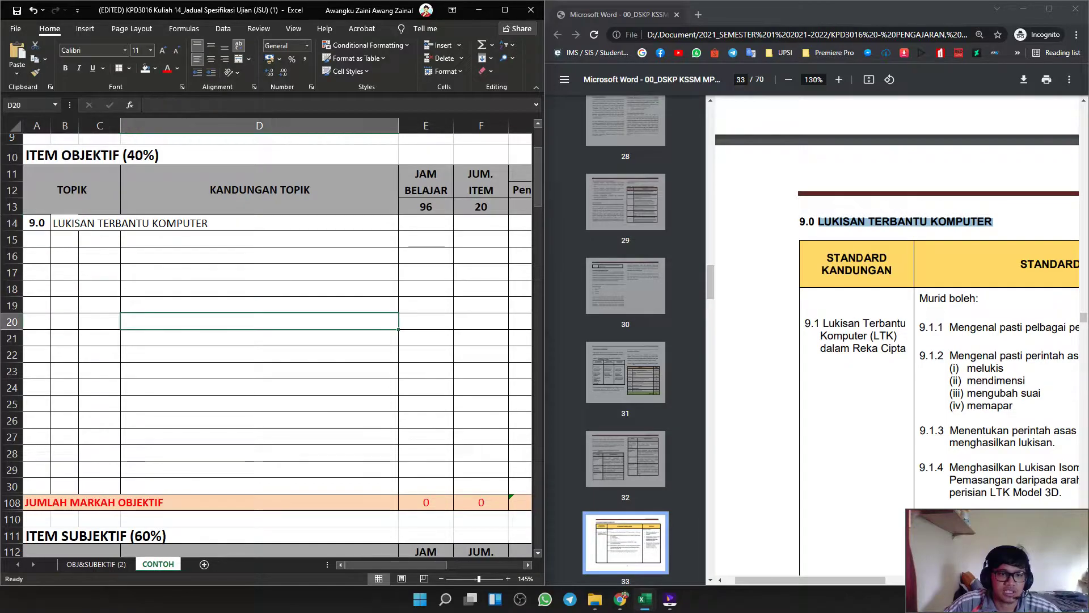
pyautogui.click(64, 223)
pyautogui.click(260, 223)
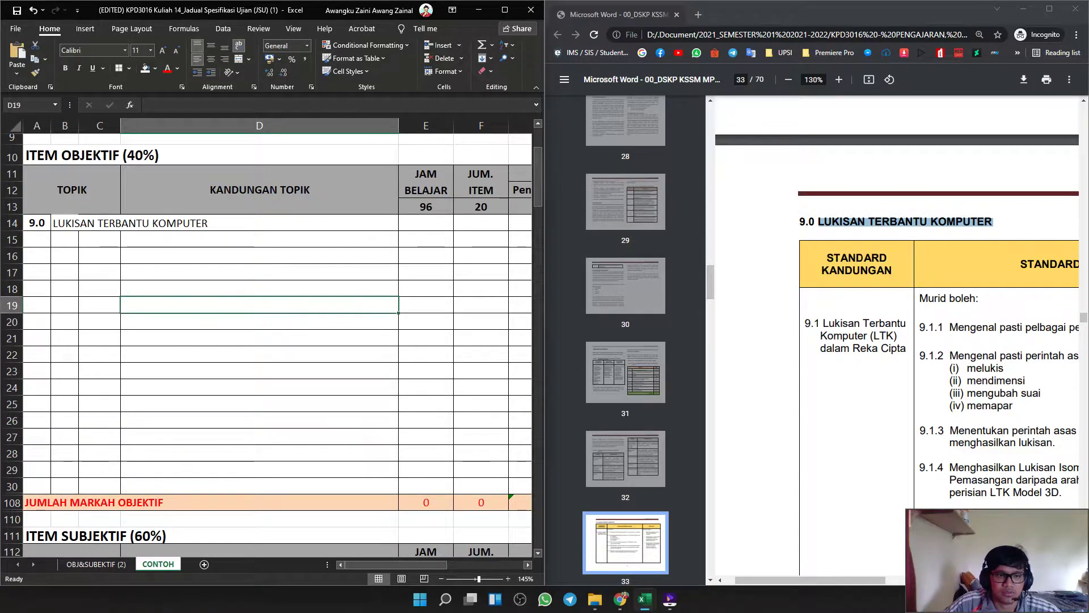
pyautogui.click(259, 223)
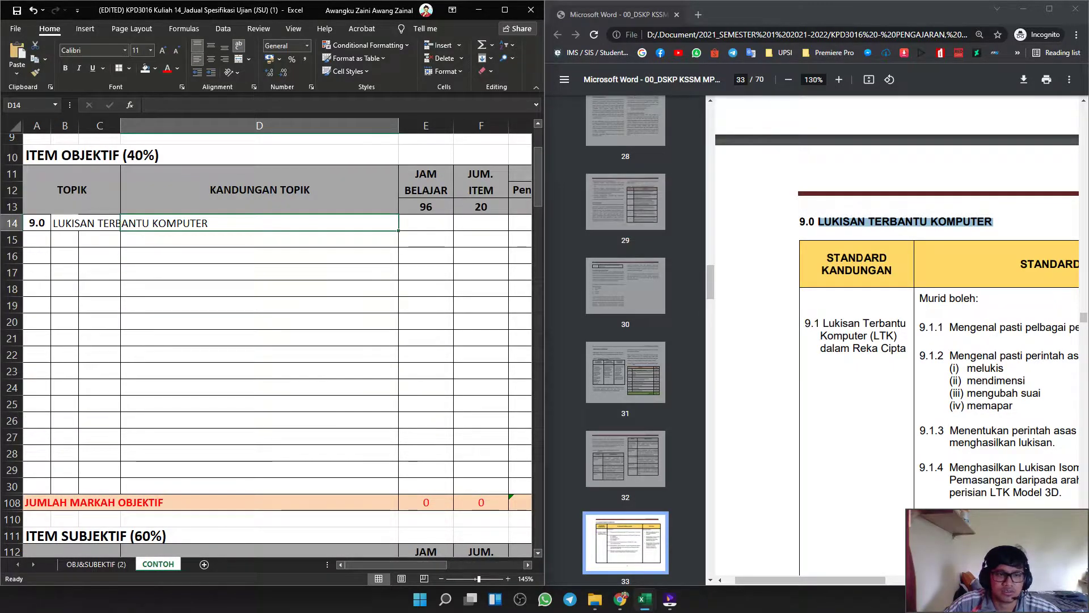
pyautogui.click(65, 223)
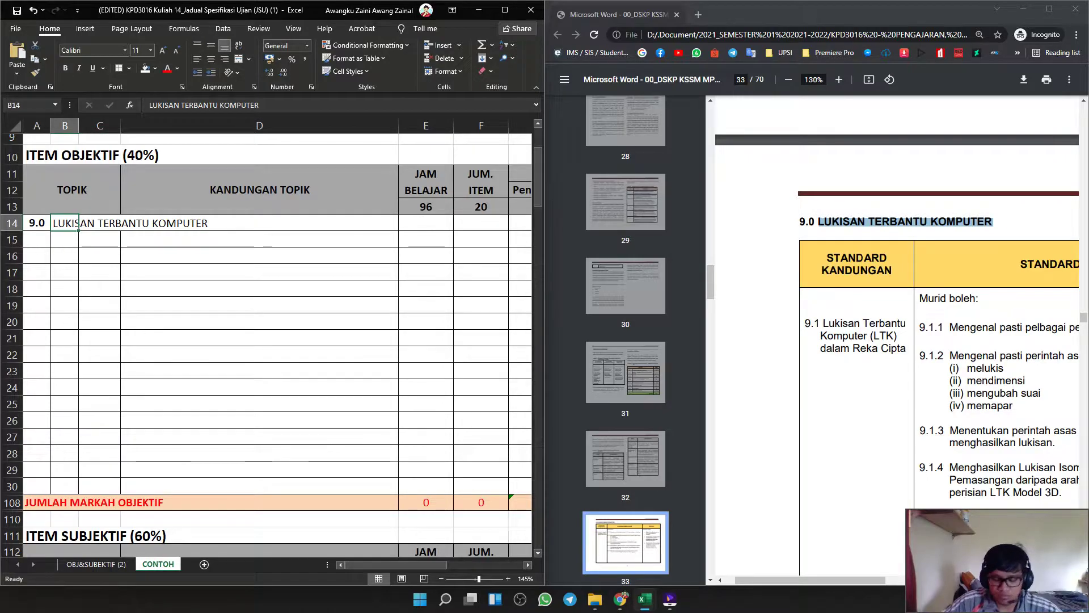
pyautogui.press('Delete')
pyautogui.click(260, 338)
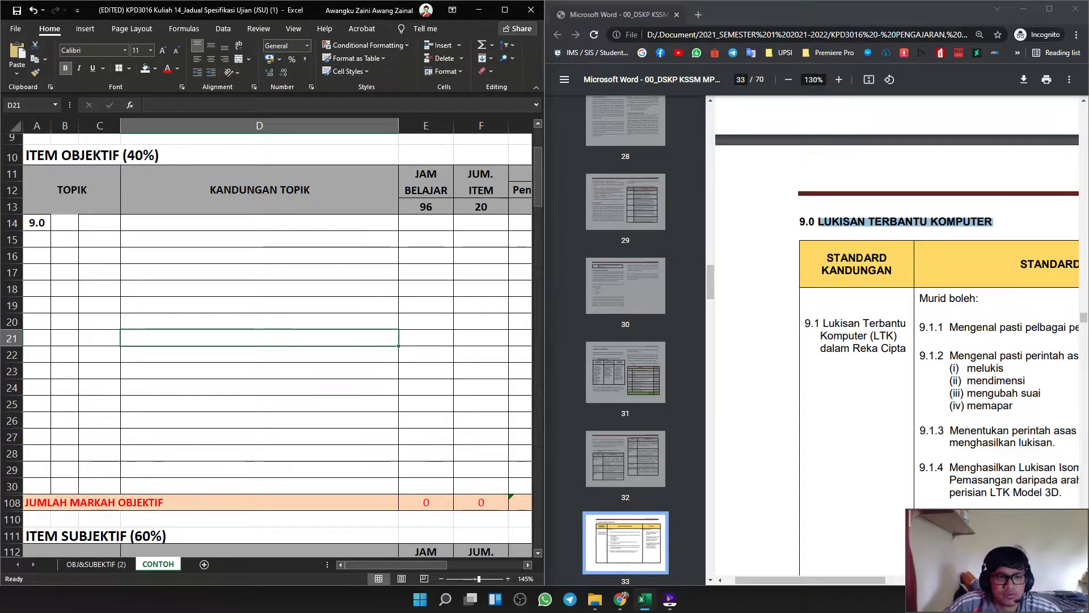
# Merge the empty cells B14:D14 in the topic 9.0 row.
pyautogui.moveTo(65, 223); pyautogui.dragTo(227, 223)
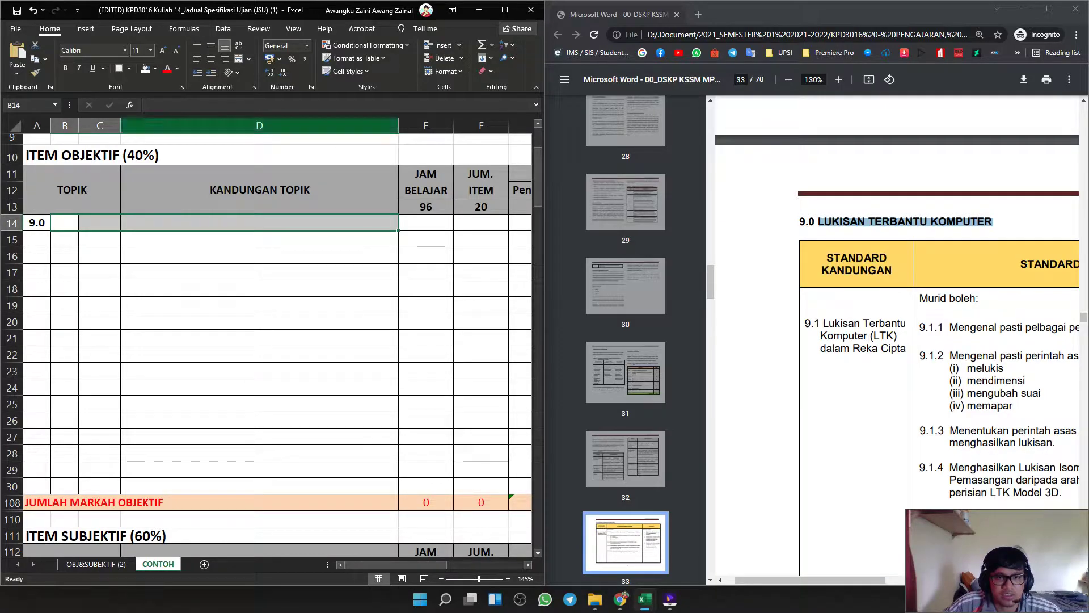
pyautogui.click(239, 59)
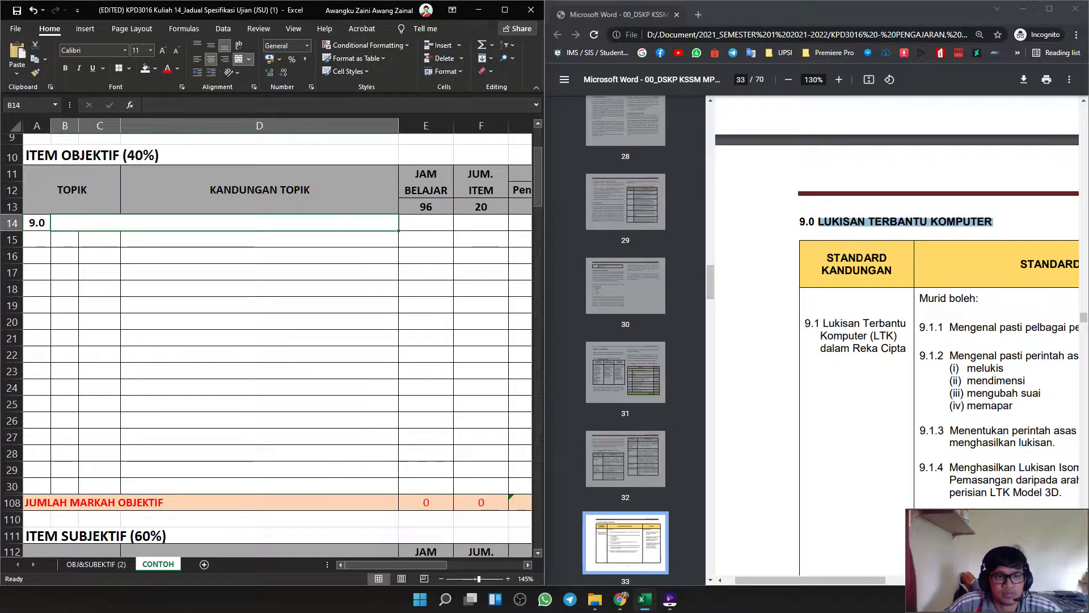
# Paste LUKISAN TERBANTU KOMPUTER as text inside the merged cell B14:D14 and format it left-aligned and bold.
pyautogui.doubleClick(224, 223)
pyautogui.hotkey('ctrl', 'v')
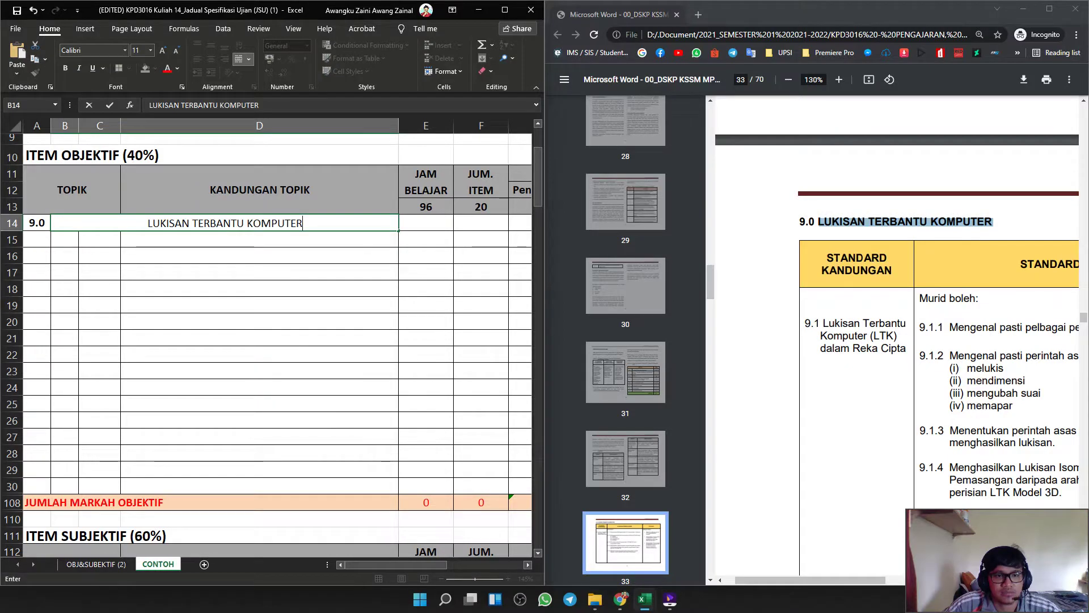
pyautogui.click(259, 272)
pyautogui.click(225, 223)
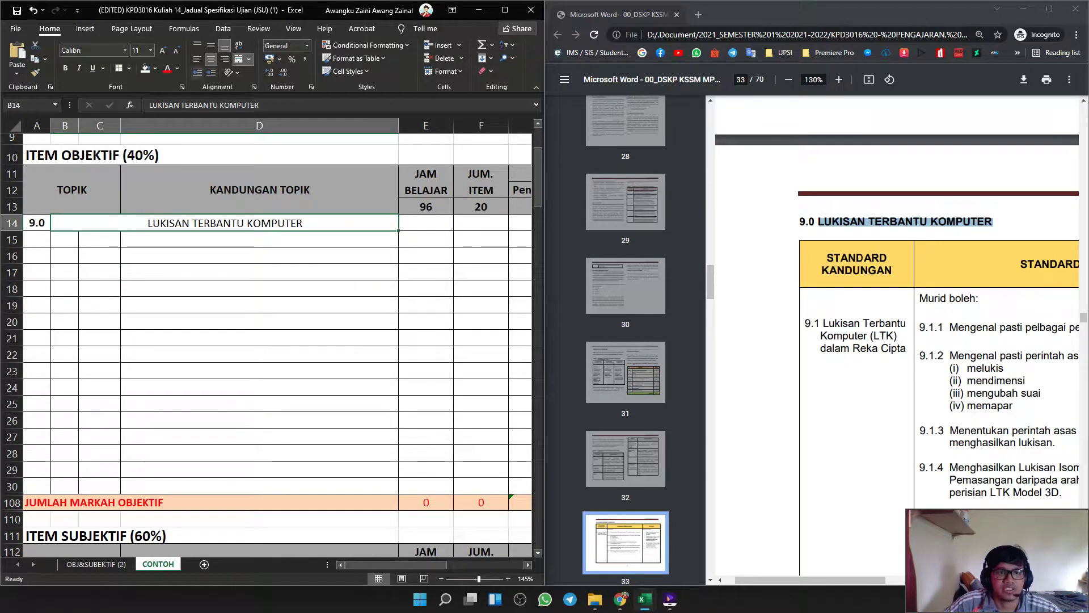
pyautogui.click(197, 59)
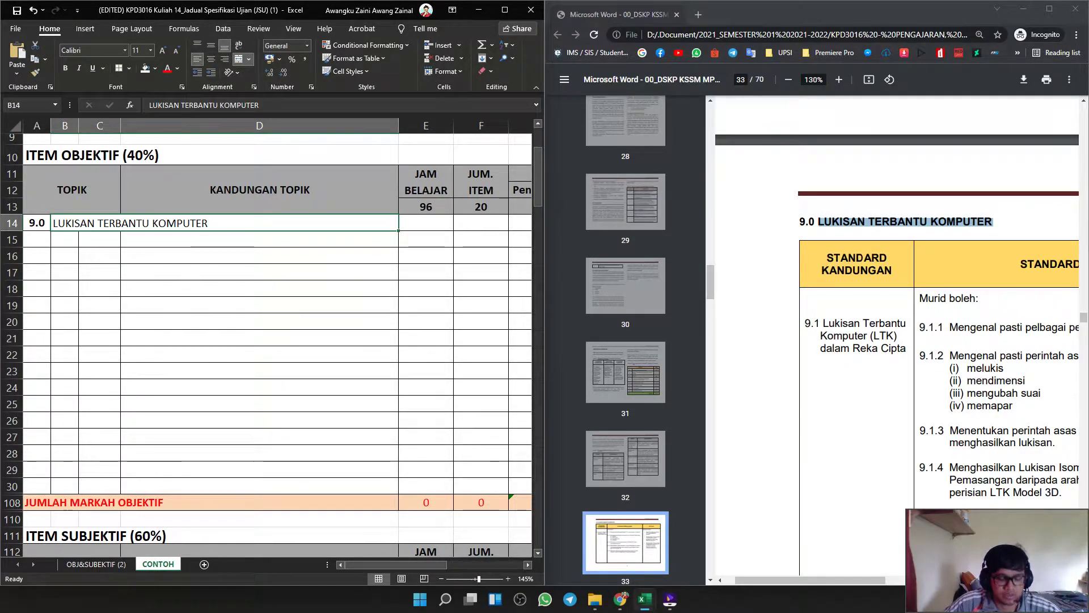
pyautogui.hotkey('ctrl', 'b')
pyautogui.click(259, 322)
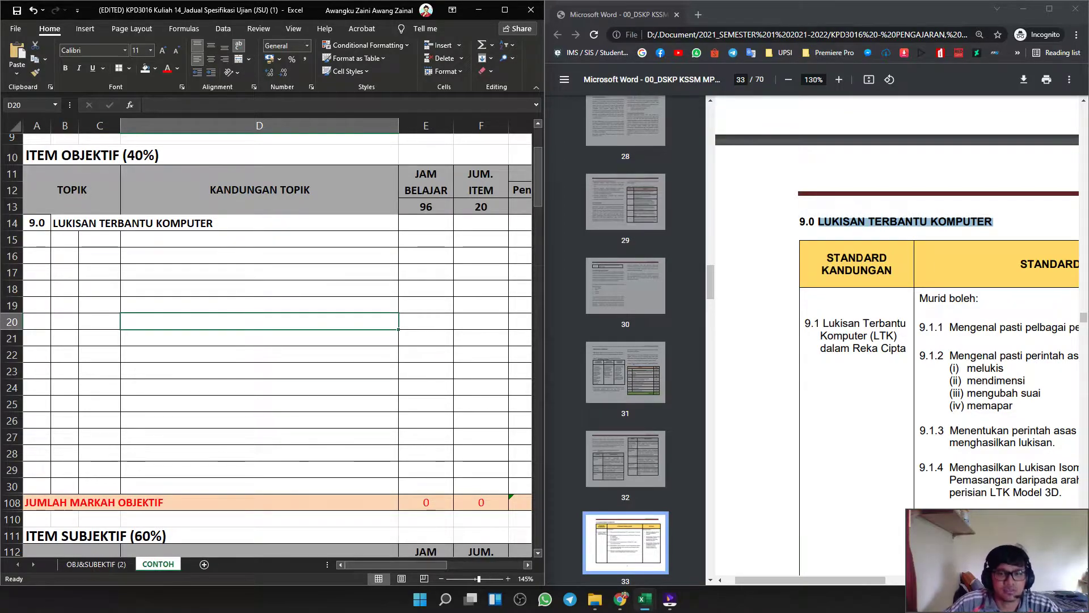
# Enter the content standard number 9.1 in cell B15 below the 9.0 topic row.
pyautogui.scroll(-2, 897, 340)
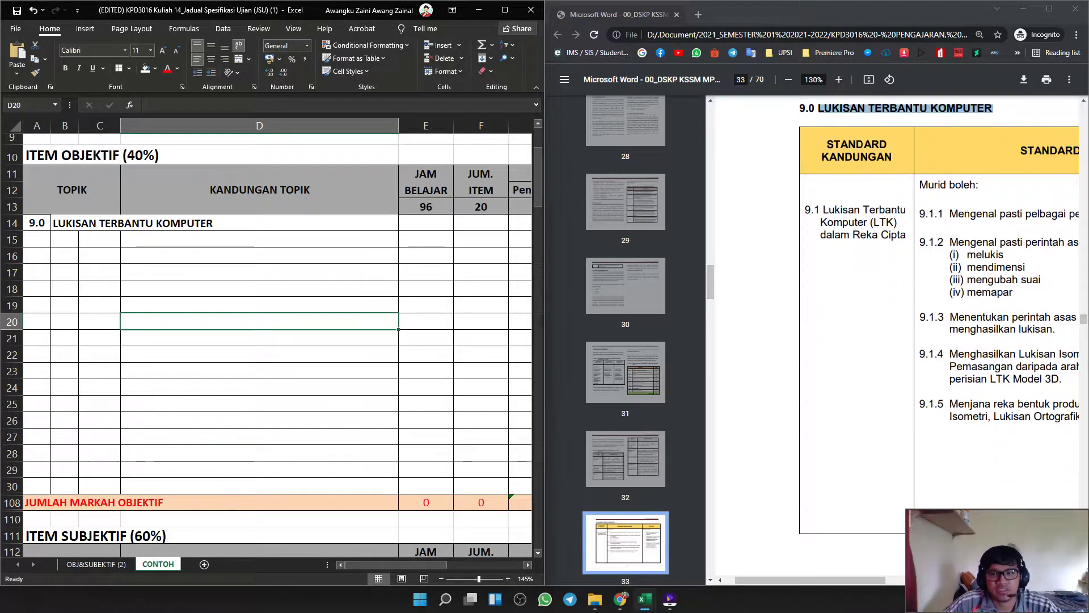
pyautogui.click(65, 240)
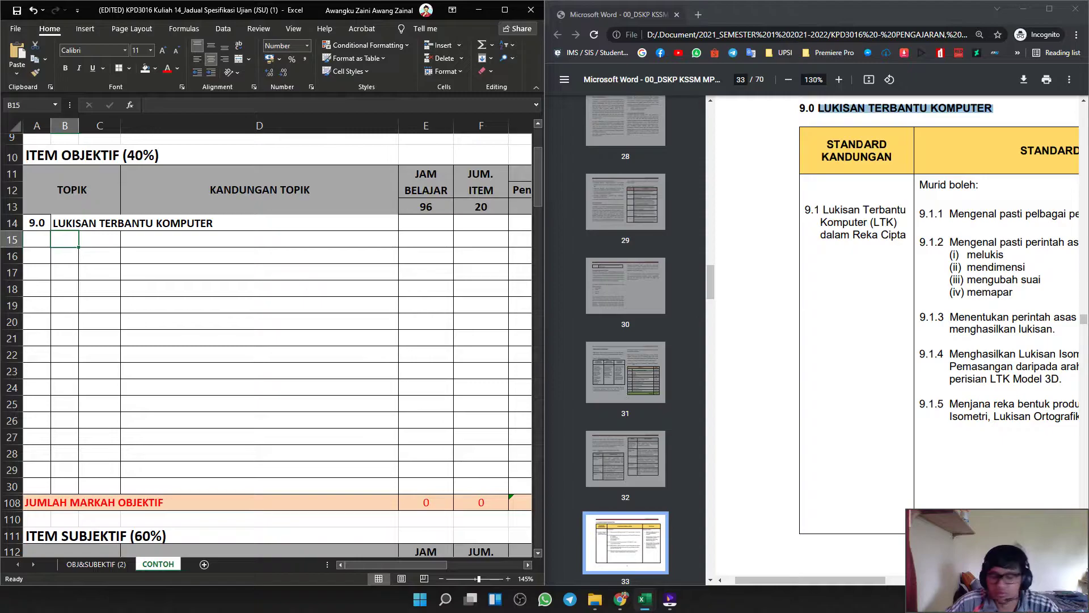
pyautogui.write('9.1')
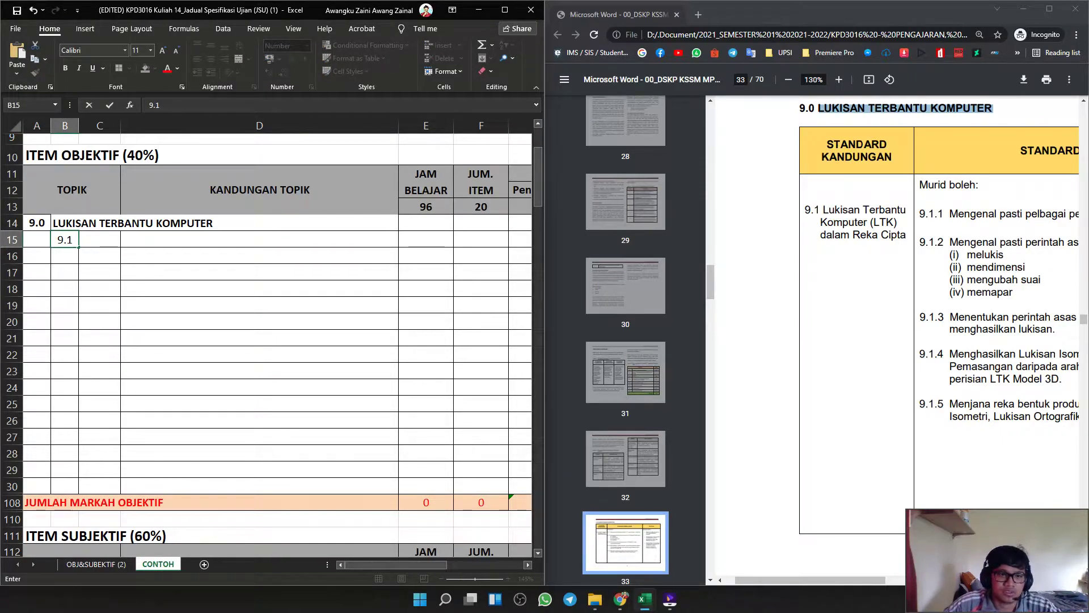
pyautogui.click(100, 272)
pyautogui.click(37, 126)
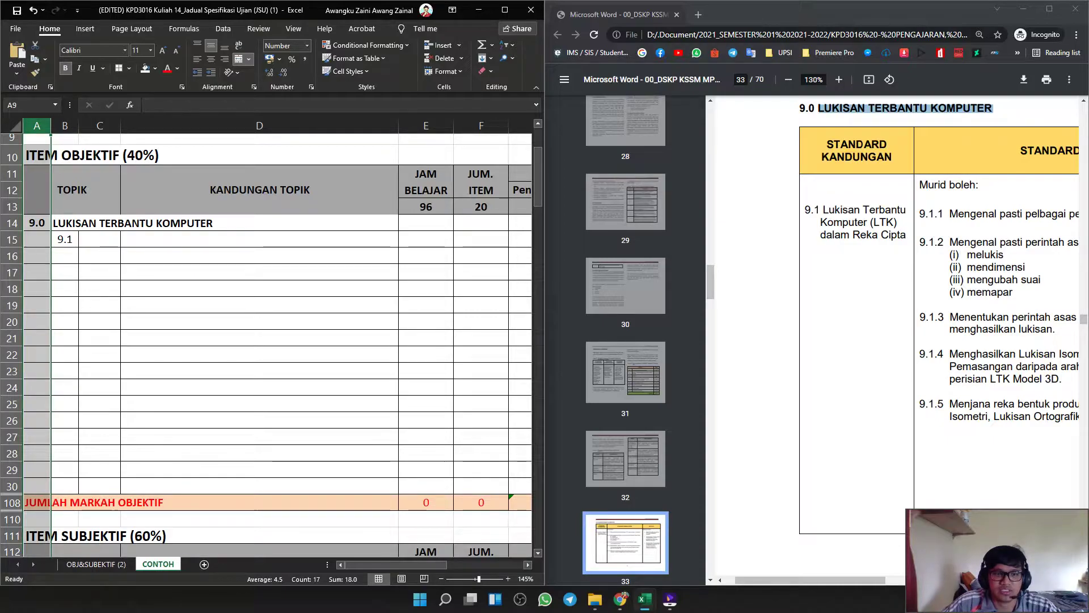
pyautogui.click(65, 126)
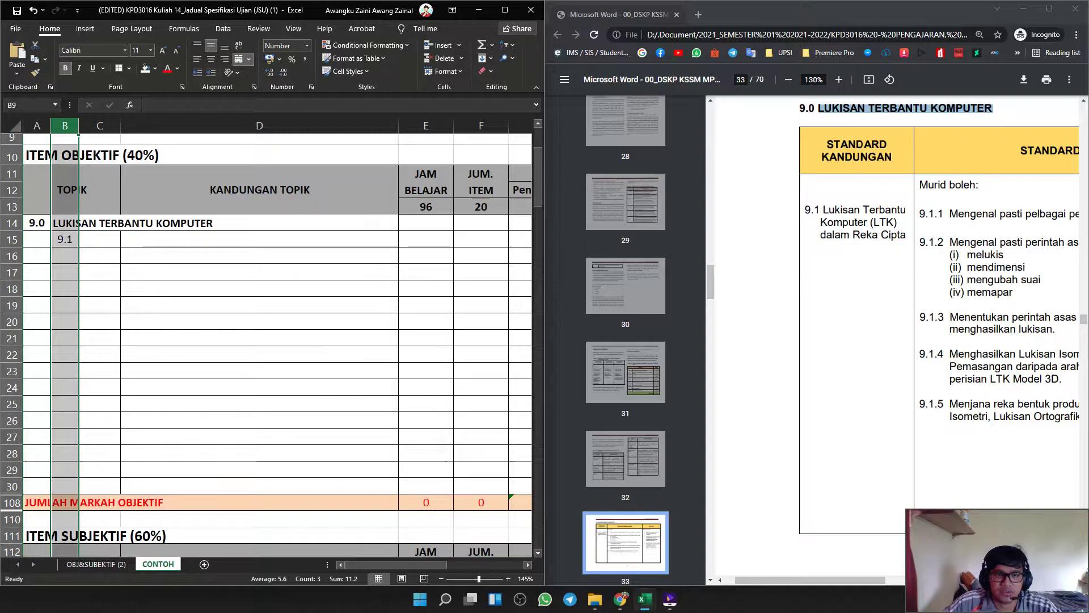
pyautogui.click(100, 126)
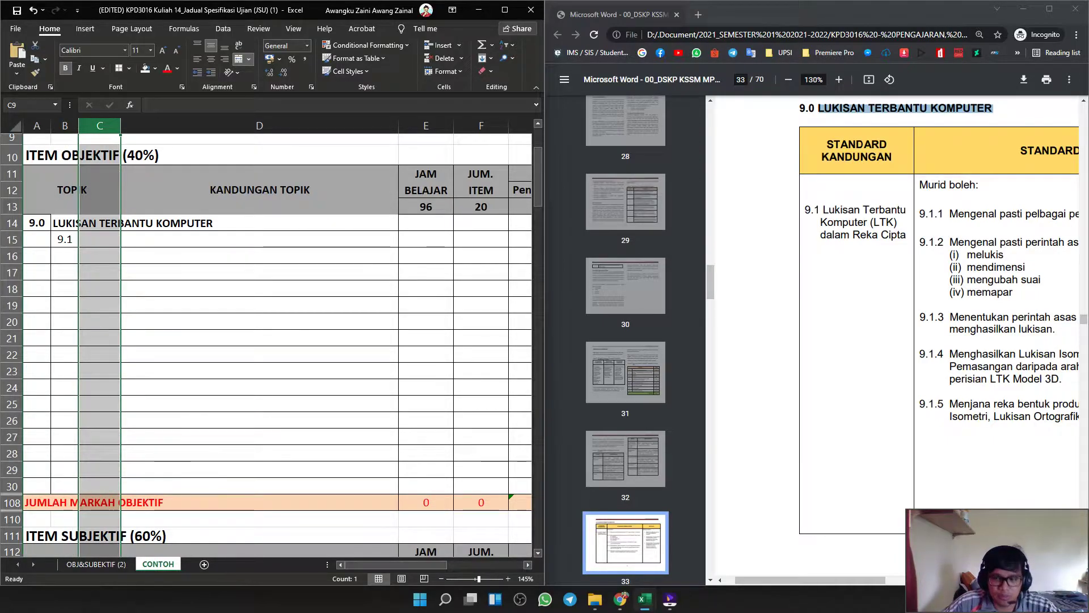
pyautogui.click(99, 239)
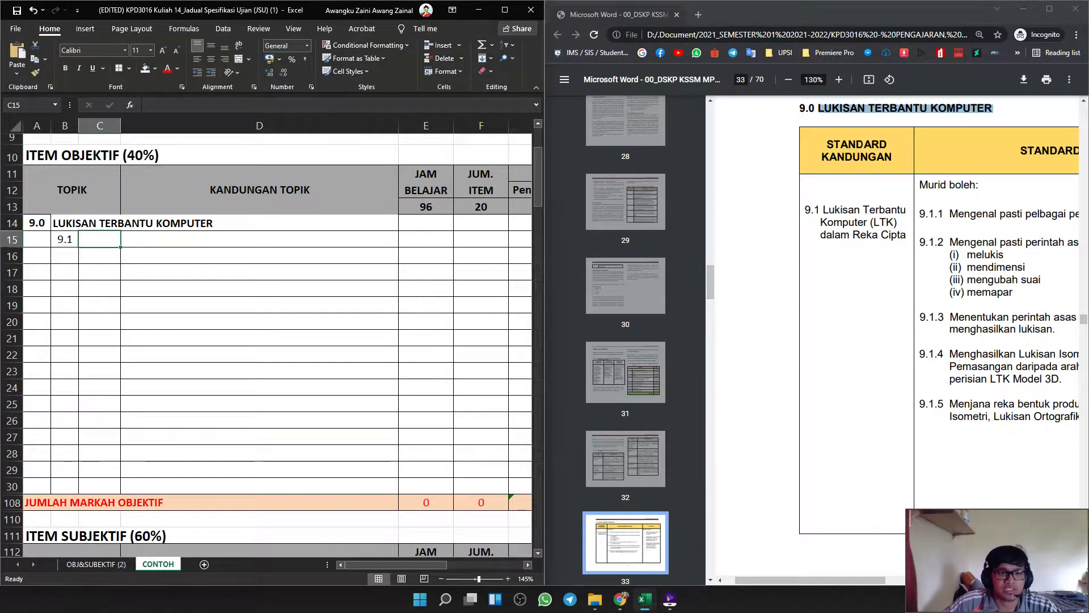
pyautogui.click(11, 239)
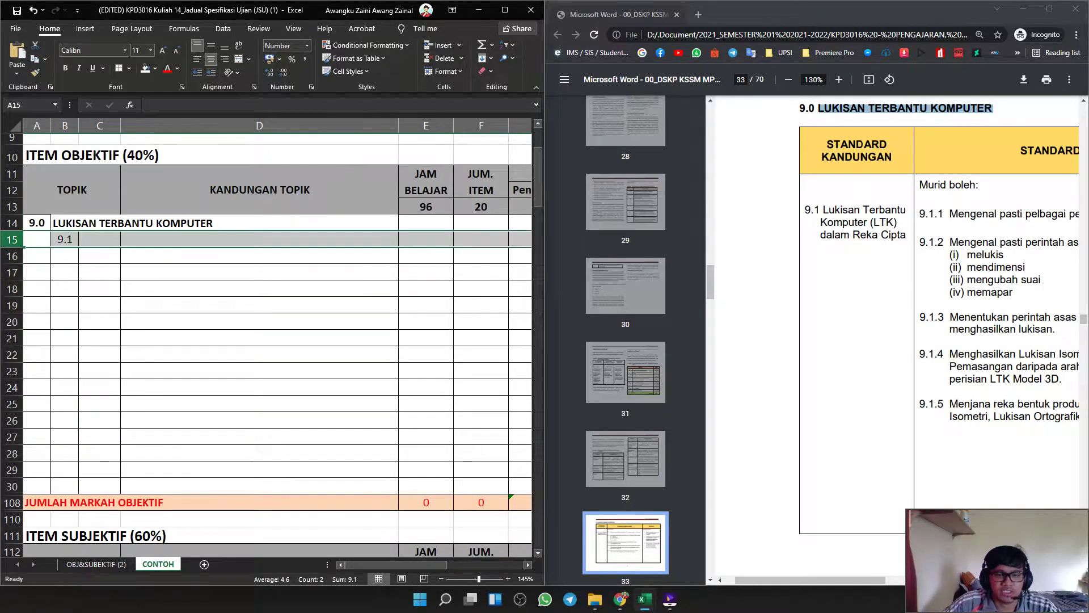
pyautogui.click(259, 305)
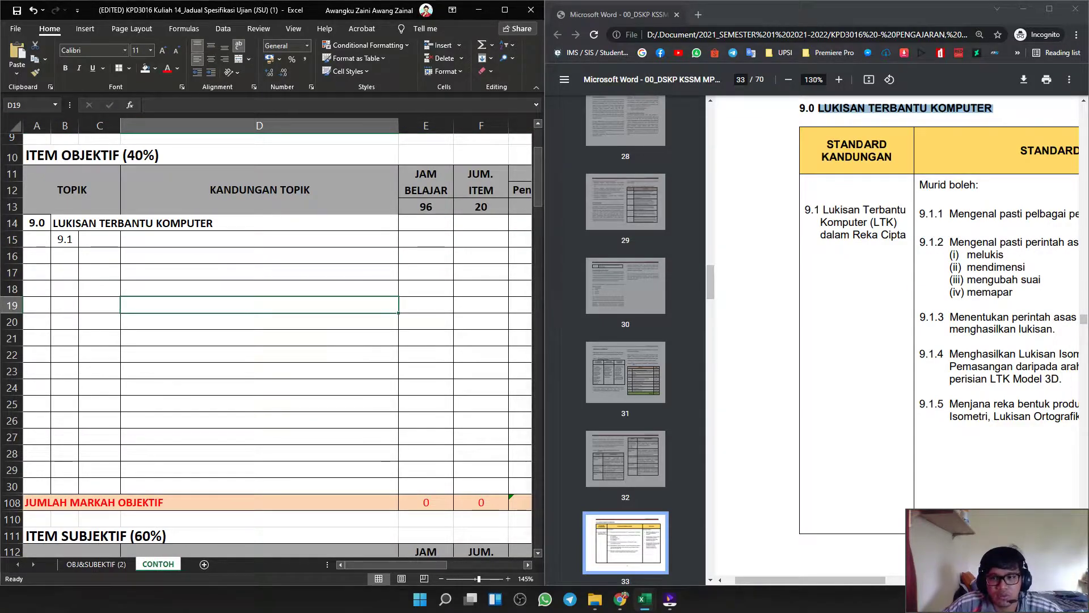
# Copy the title of content standard 9.1 from the DSKP document and merge cells C15:D15 in the sheet for it.
pyautogui.moveTo(907, 238); pyautogui.dragTo(824, 211)
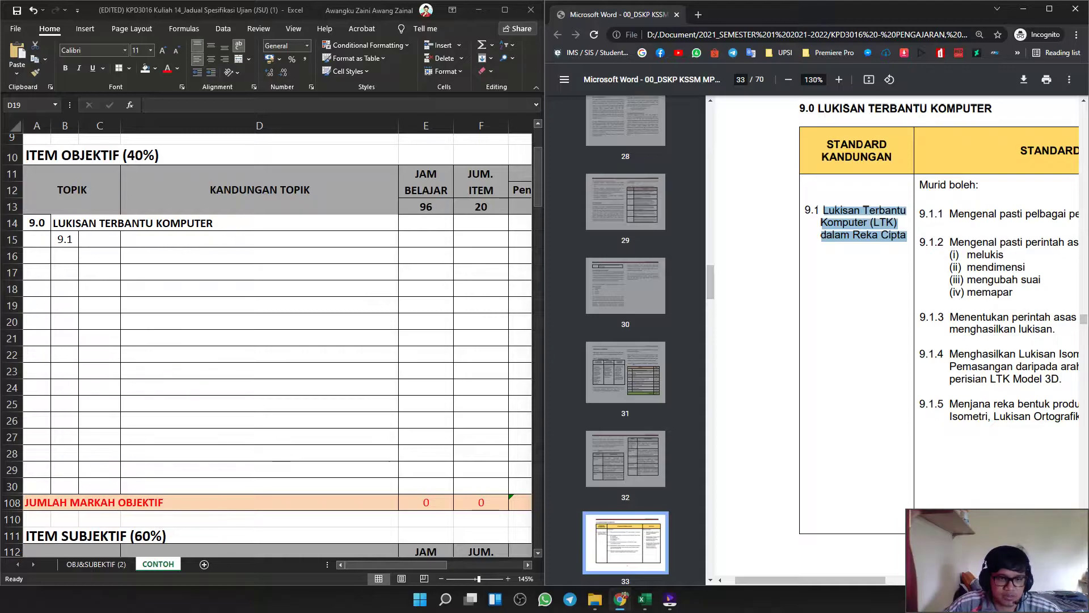
pyautogui.hotkey('alt', 'Tab')
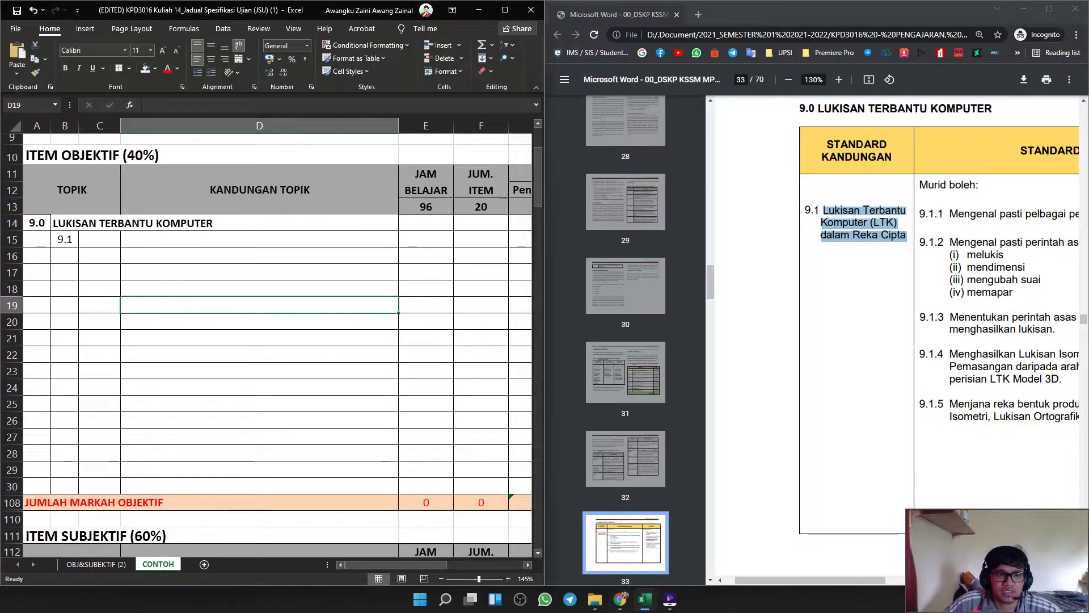
pyautogui.moveTo(100, 240); pyautogui.dragTo(259, 240)
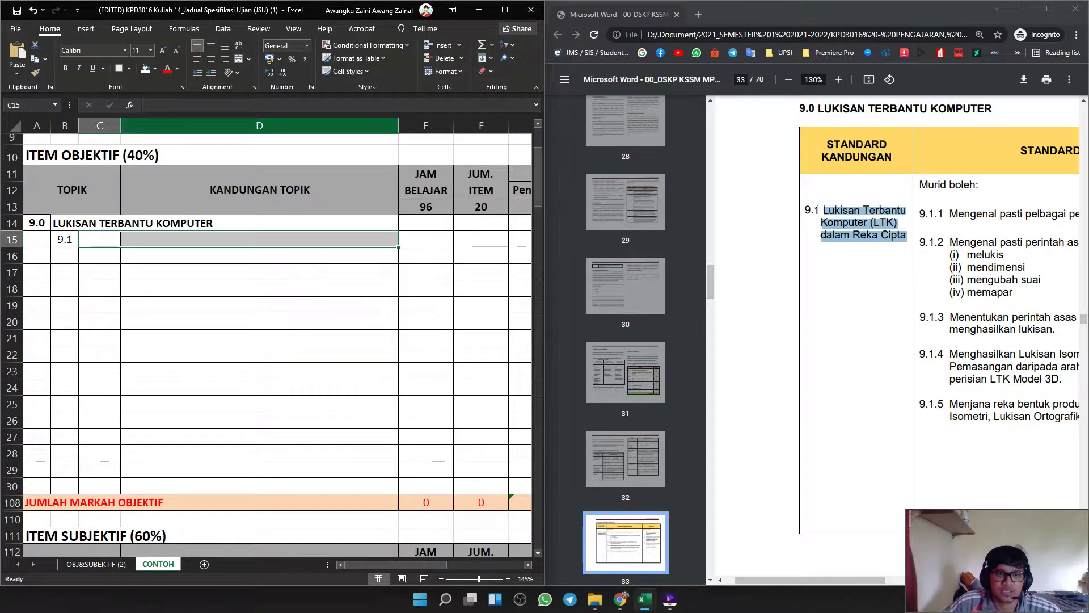
pyautogui.click(239, 59)
pyautogui.click(259, 289)
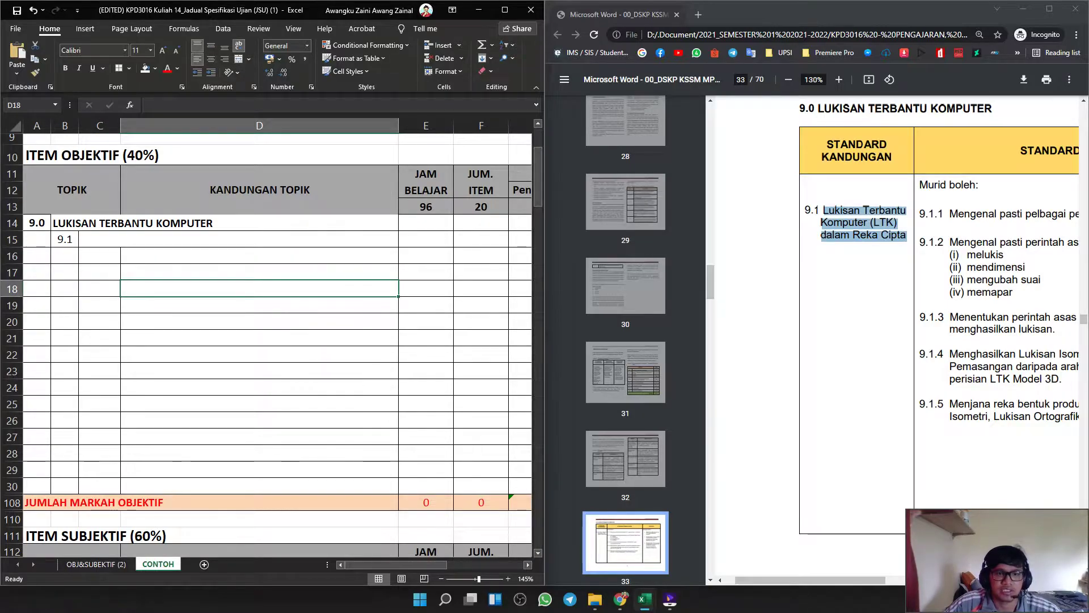
# Try to paste the copied 9.1 title directly onto the merged cell C15:D15.
pyautogui.doubleClick(239, 240)
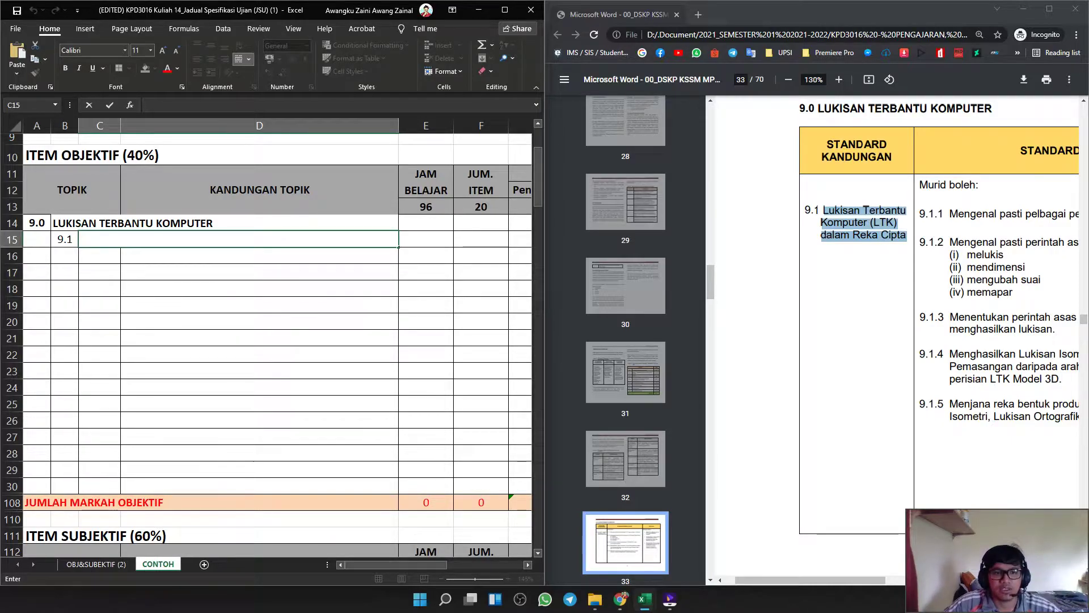
pyautogui.click(259, 272)
pyautogui.click(238, 239)
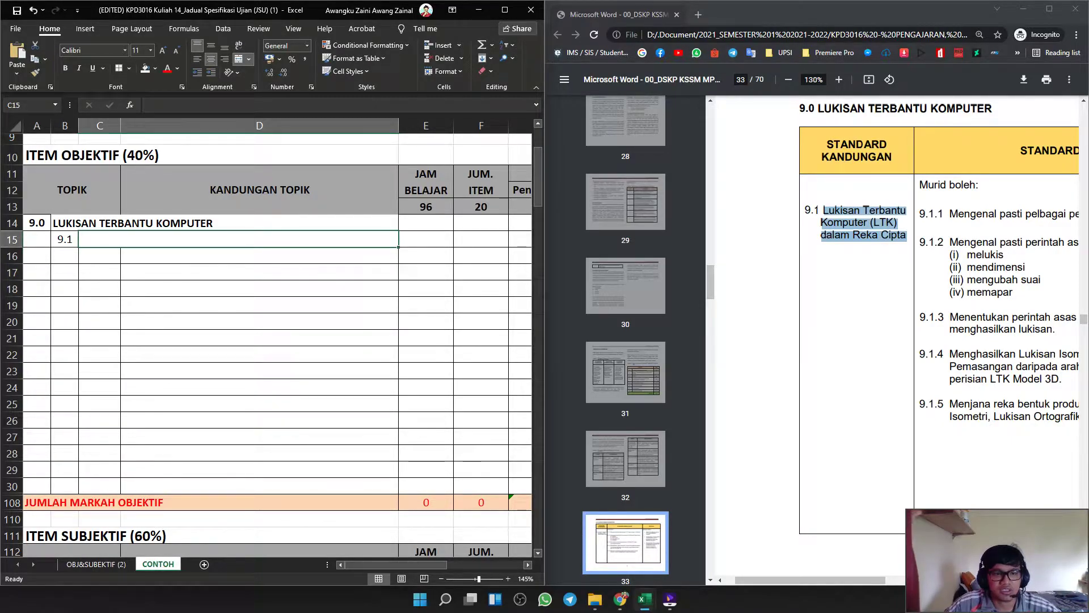
pyautogui.hotkey('ctrl', 'v')
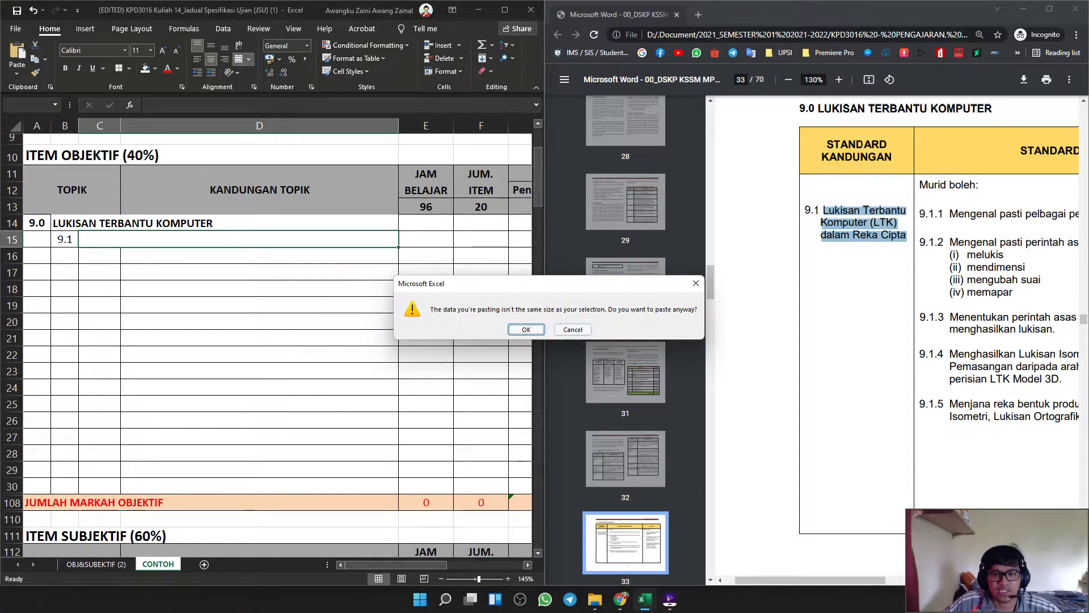
pyautogui.click(572, 329)
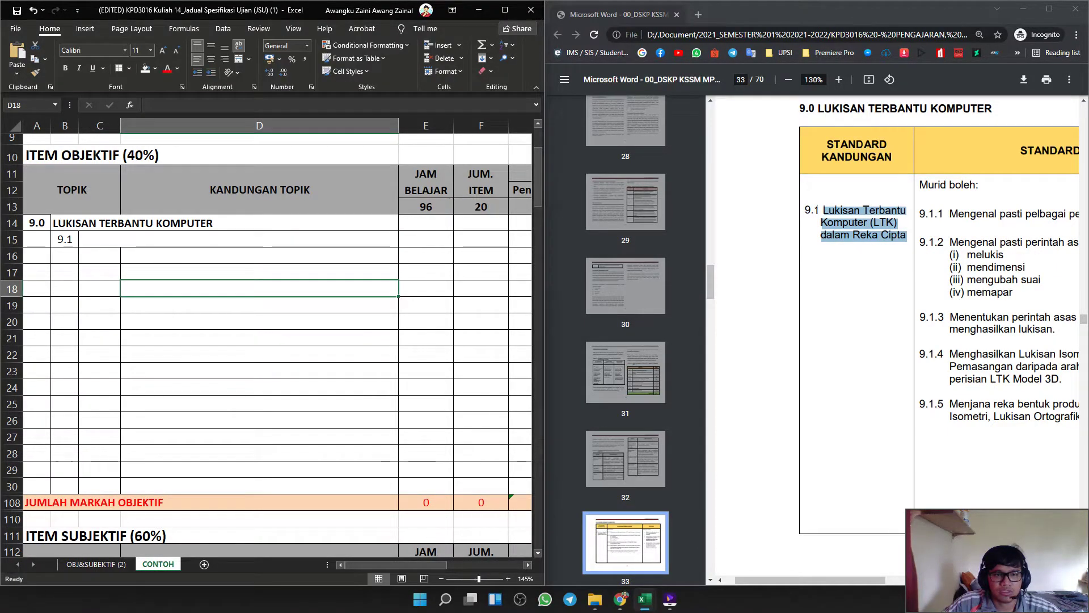
pyautogui.hotkey('ctrl', 'v')
pyautogui.press('Return')
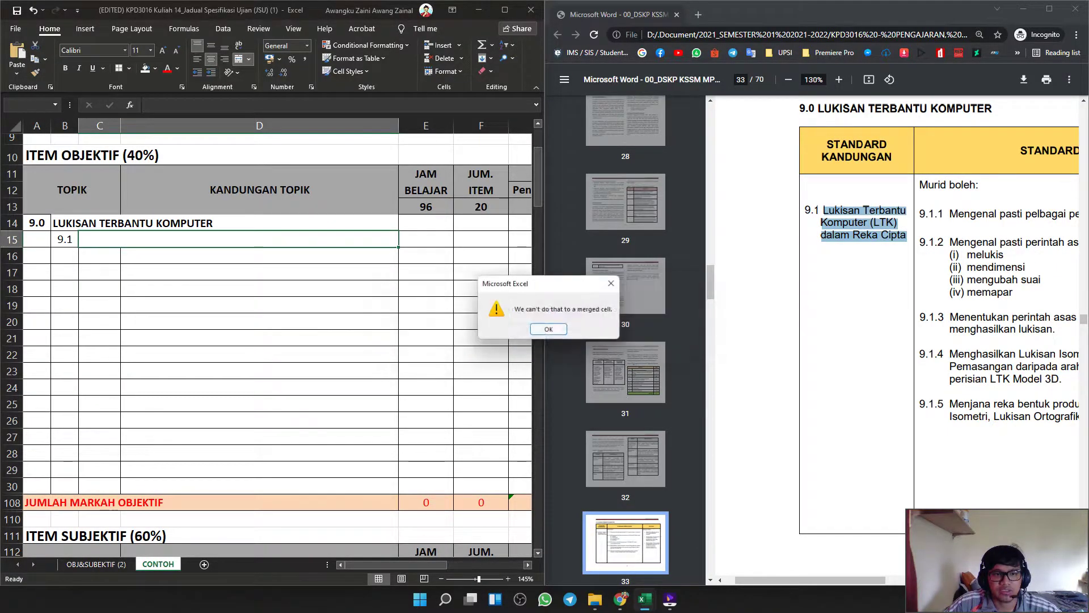
pyautogui.press('Return')
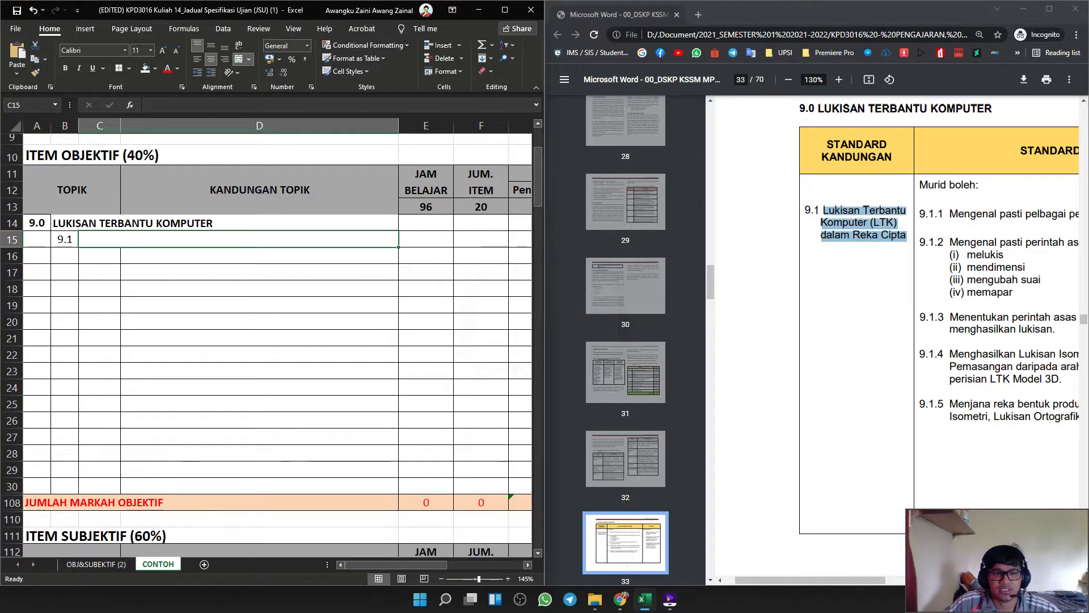
# Paste the copied title Lukisan Terbantu Komputer (LTK) dalam Reka Cipta as text inside the merged cell C15:D15.
pyautogui.press('F2')
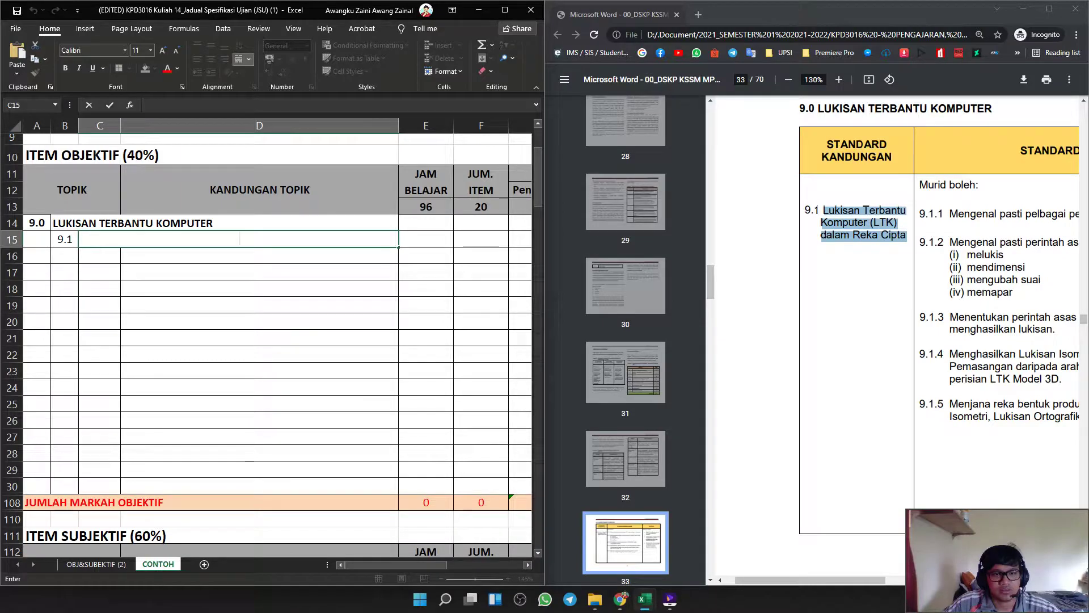
pyautogui.rightClick(185, 239)
pyautogui.click(213, 299)
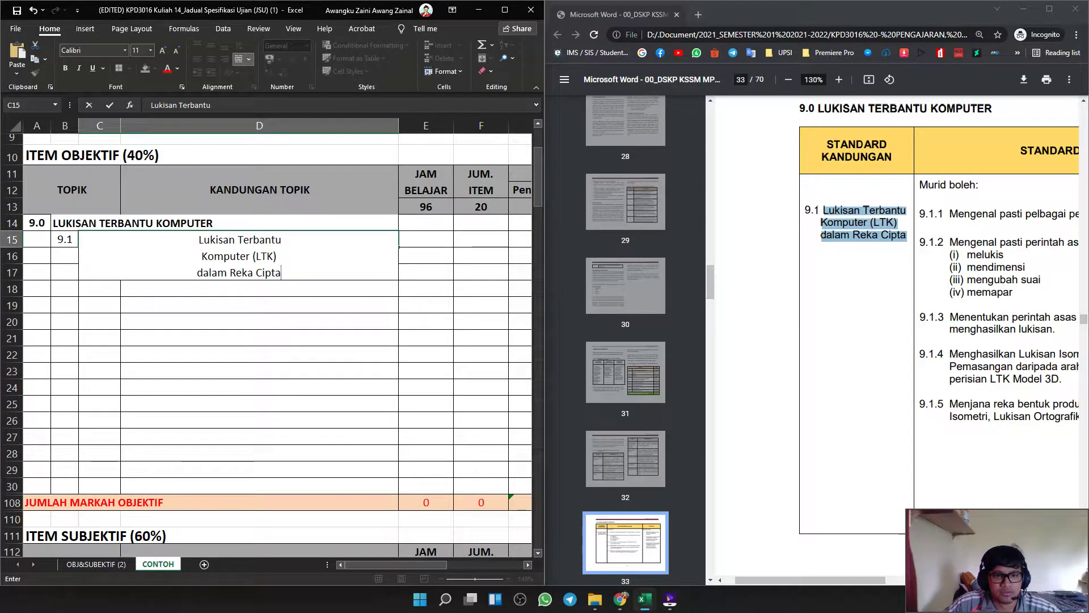
# Remove the line breaks in C15 so the title reads Lukisan Terbantu Komputer (LTK) dalam Reka Cipta on one line.
pyautogui.click(201, 256)
pyautogui.press('alt')
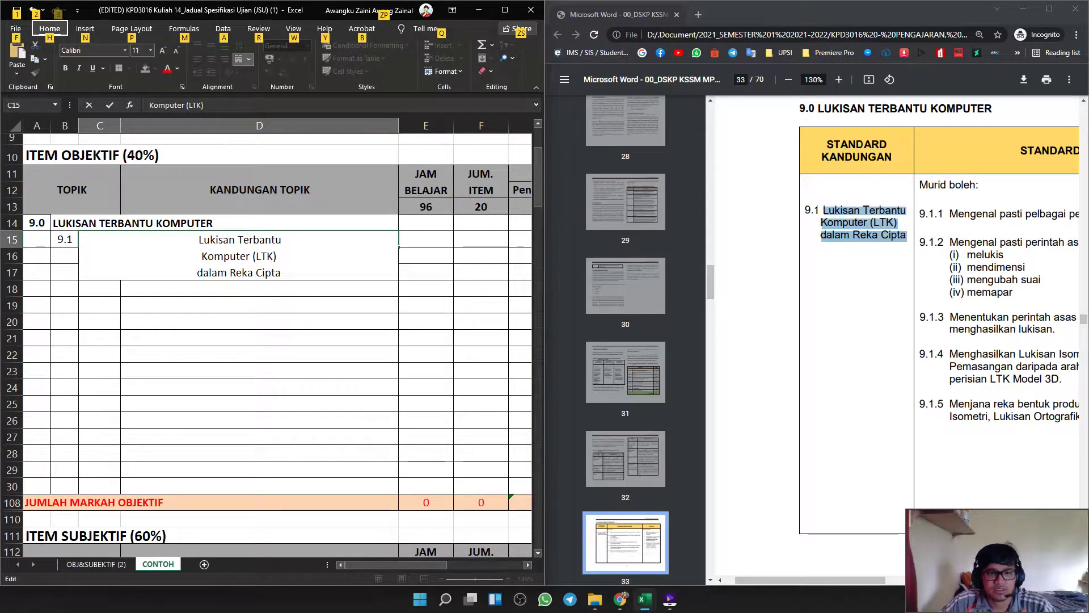
pyautogui.click(197, 272)
pyautogui.click(201, 256)
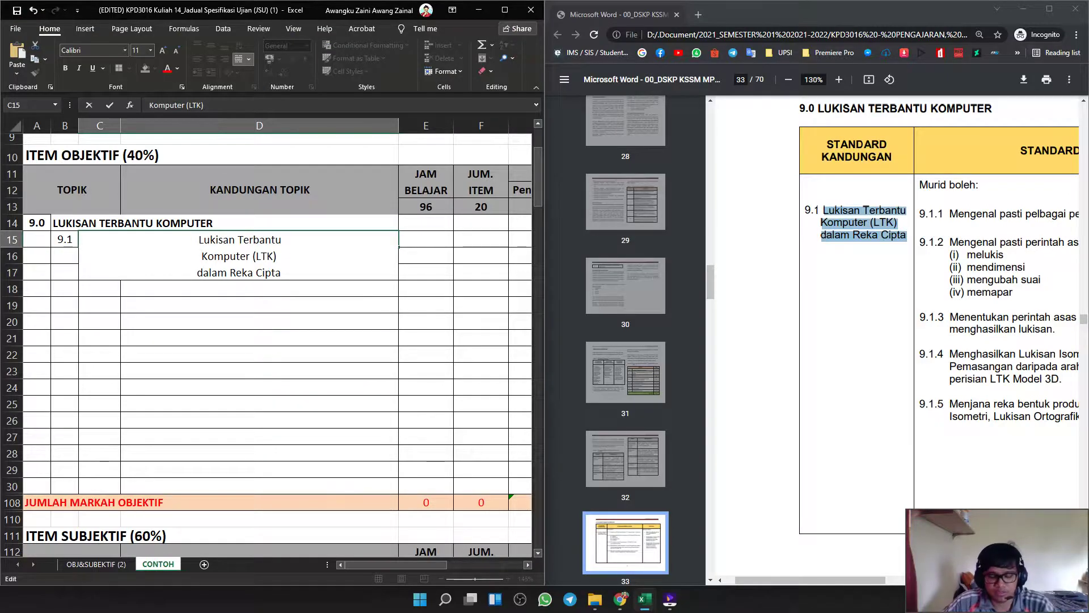
pyautogui.press('BackSpace')
pyautogui.press('Down')
pyautogui.press('Home')
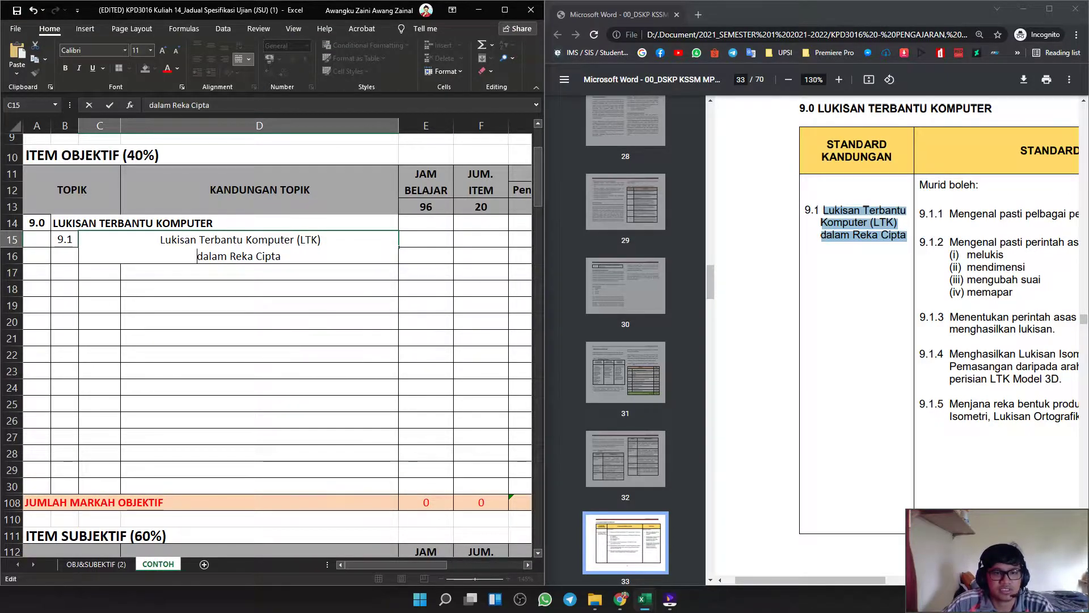
pyautogui.press('BackSpace')
pyautogui.press('Return')
pyautogui.press('Down')
pyautogui.press('Down')
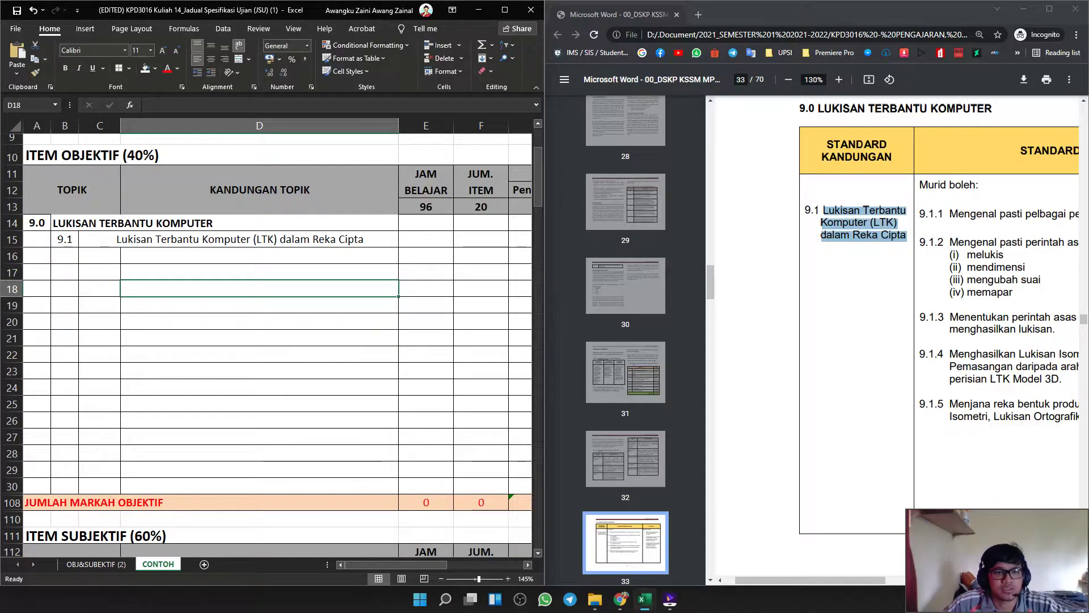
# Left-align the 9.1 title in the merged cell C15:D15.
pyautogui.click(239, 240)
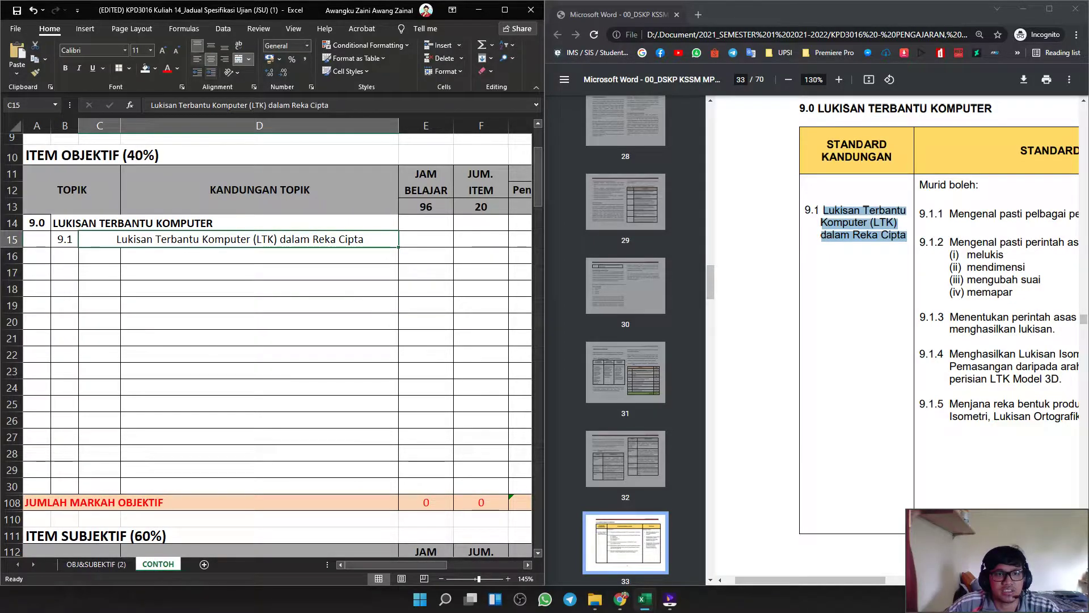
pyautogui.click(197, 59)
pyautogui.click(259, 272)
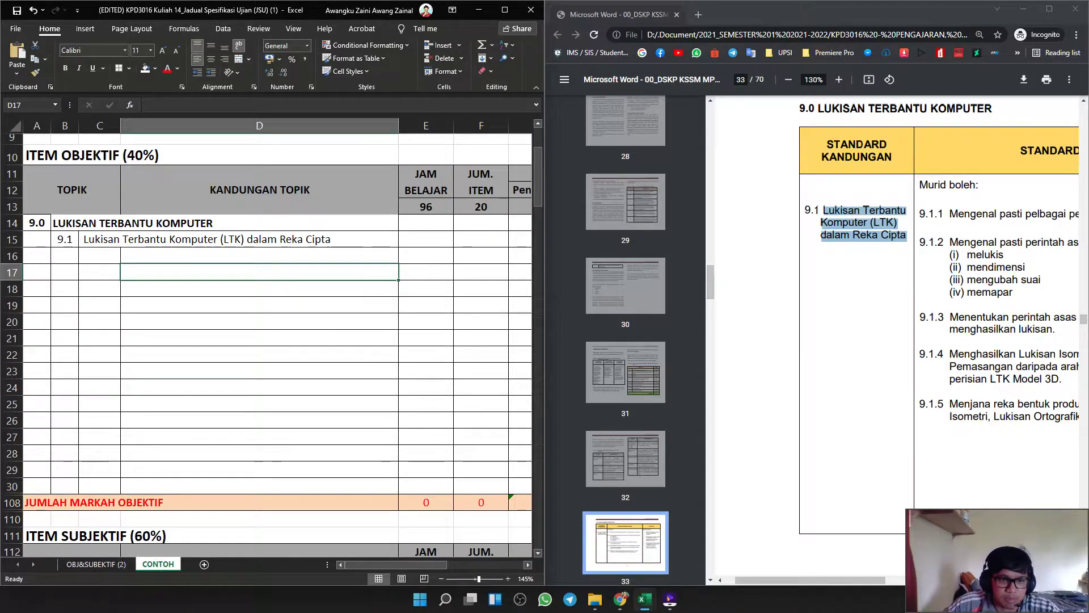
# Enter the learning standard number 9.1.1 in cell C16.
pyautogui.scroll(1, 271, 346)
pyautogui.scroll(-1, 271, 345)
pyautogui.click(99, 256)
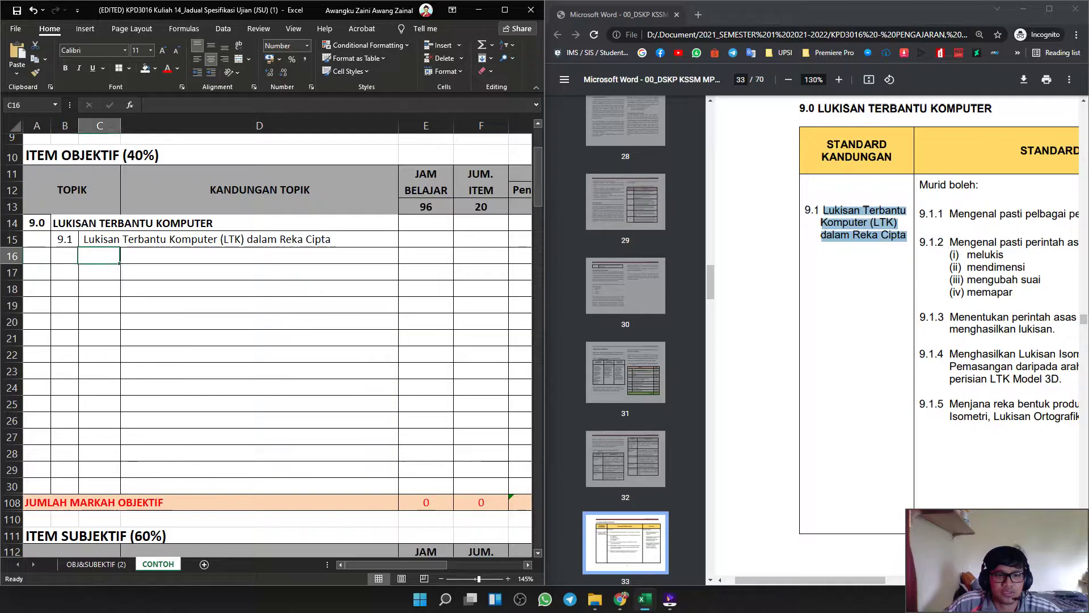
pyautogui.write('9.1.1')
pyautogui.press('Tab')
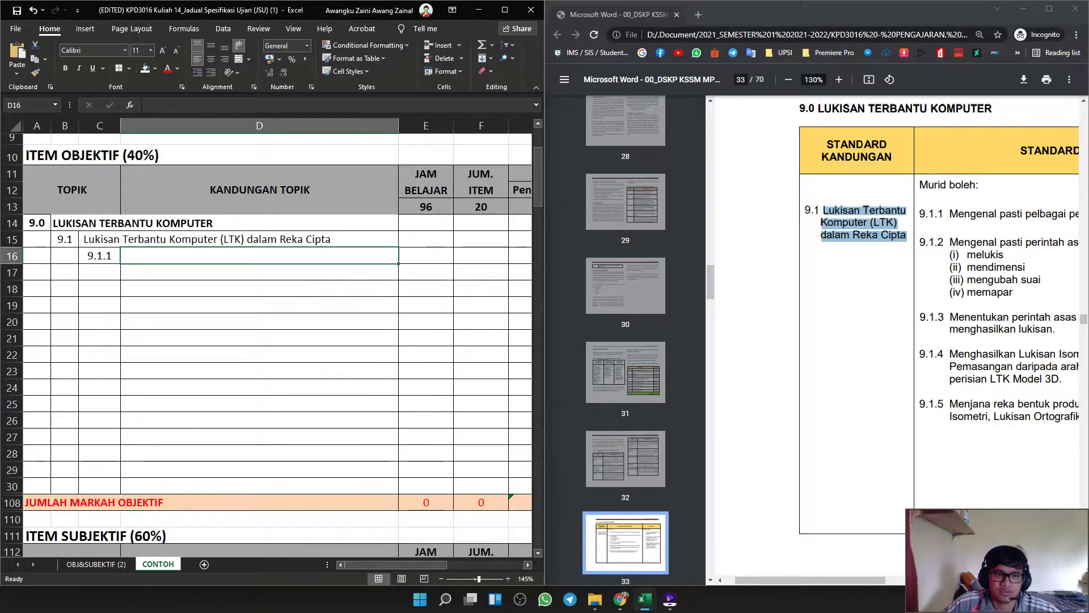
# Copy the 9.1.1 learning standard text "Mengenal pasti pelbagai perisian LTK yang terdapat di pasaran." from the DSKP document.
pyautogui.moveTo(817, 580); pyautogui.dragTo(904, 580)
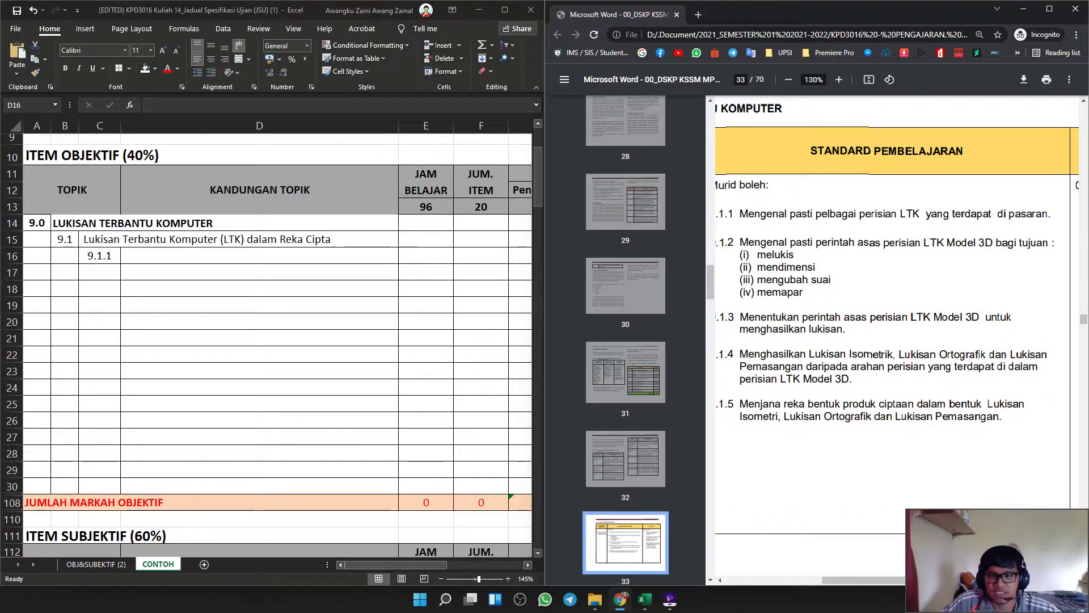
pyautogui.moveTo(1052, 215); pyautogui.dragTo(740, 216)
pyautogui.hotkey('ctrl', 'c')
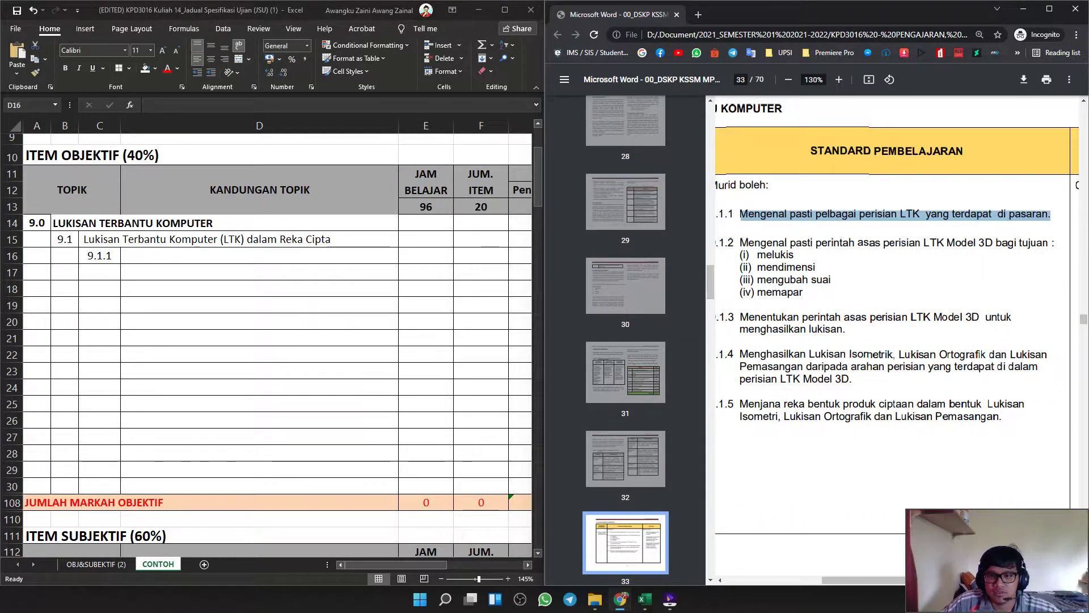
# Paste the copied 9.1.1 learning standard text into cell D16 of the CONTOH sheet.
pyautogui.hotkey('alt', 'Tab')
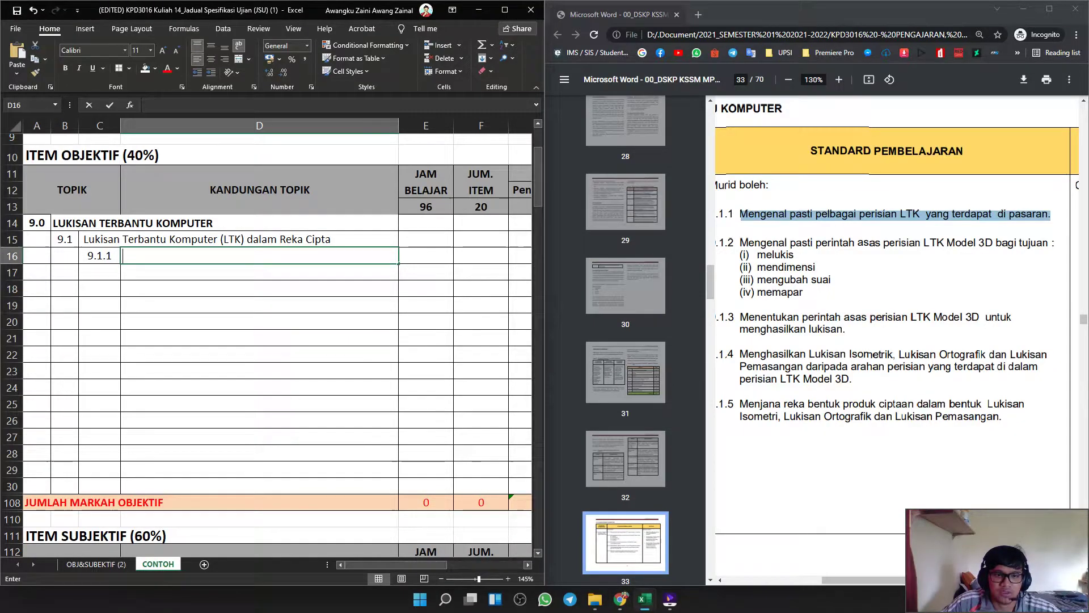
pyautogui.hotkey('ctrl', 'v')
pyautogui.click(260, 356)
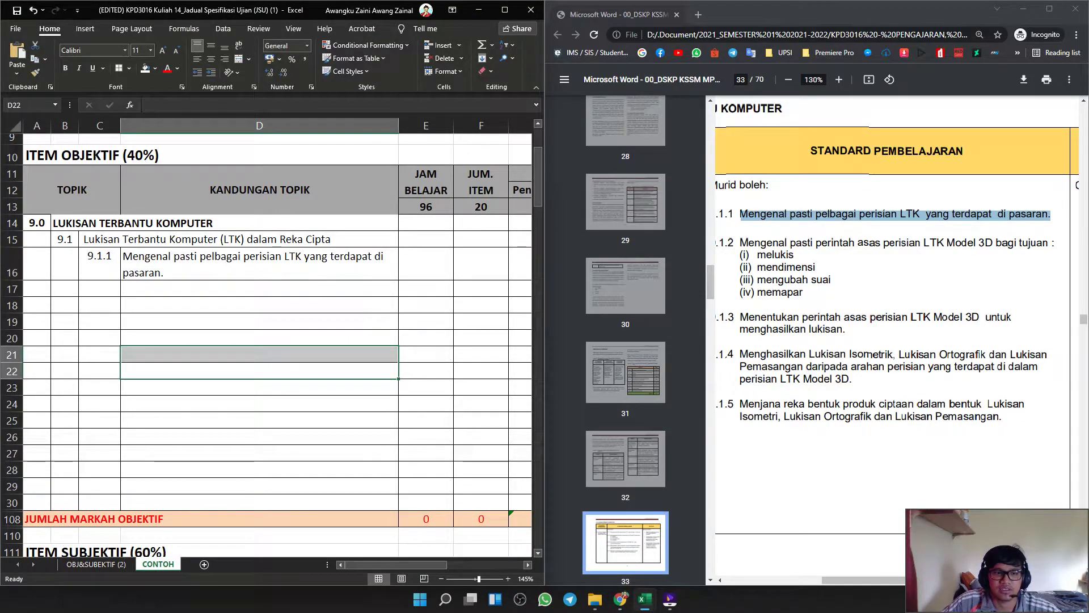
pyautogui.click(99, 264)
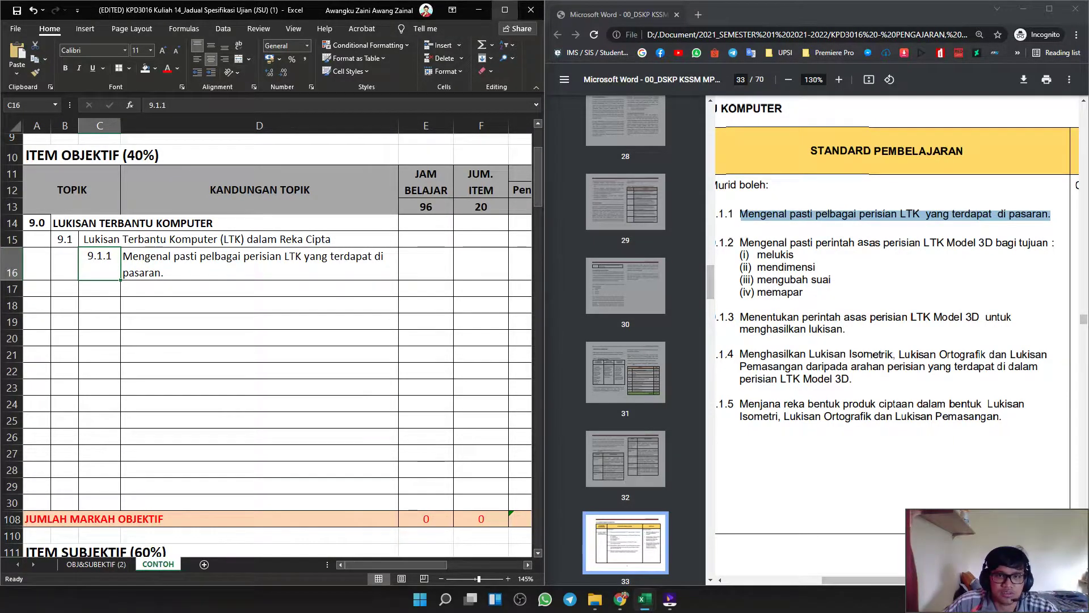
pyautogui.click(505, 10)
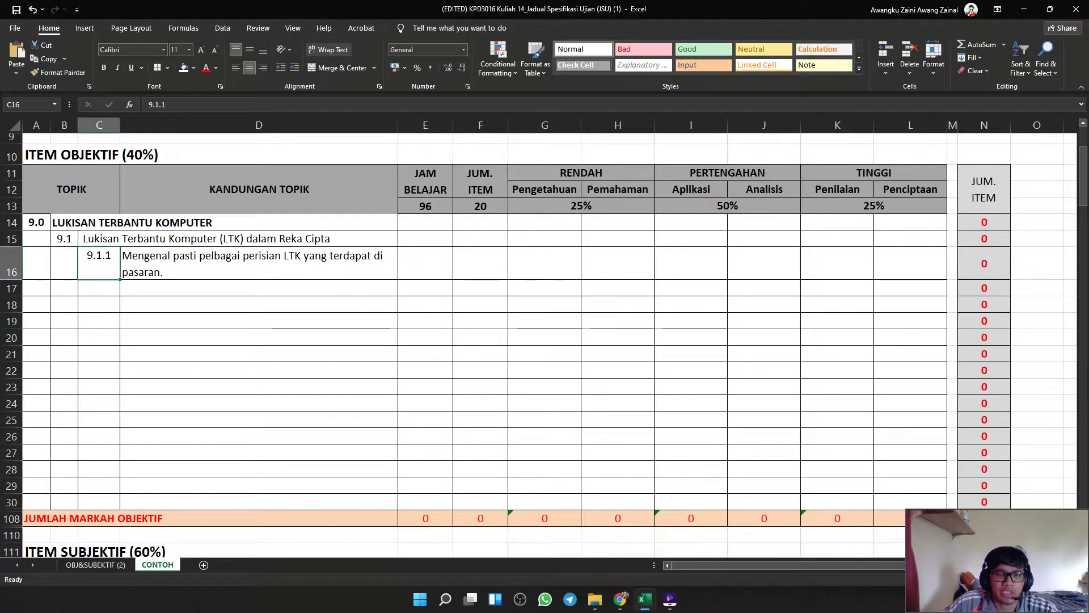
pyautogui.click(1050, 9)
pyautogui.click(259, 289)
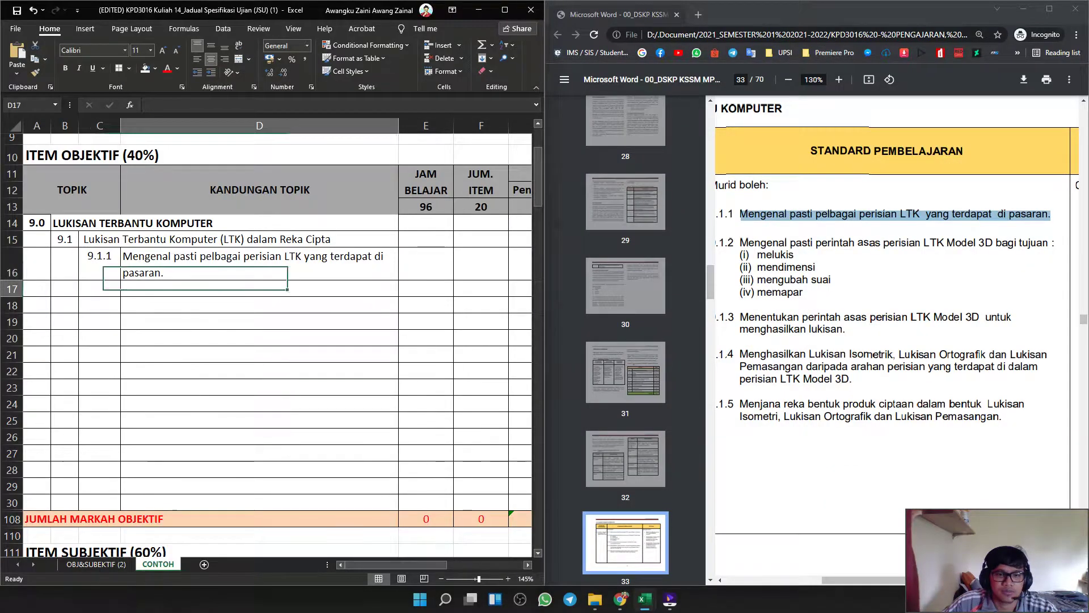
# Turn text wrapping off and back on for the 9.1.1 learning standard in D16.
pyautogui.click(259, 264)
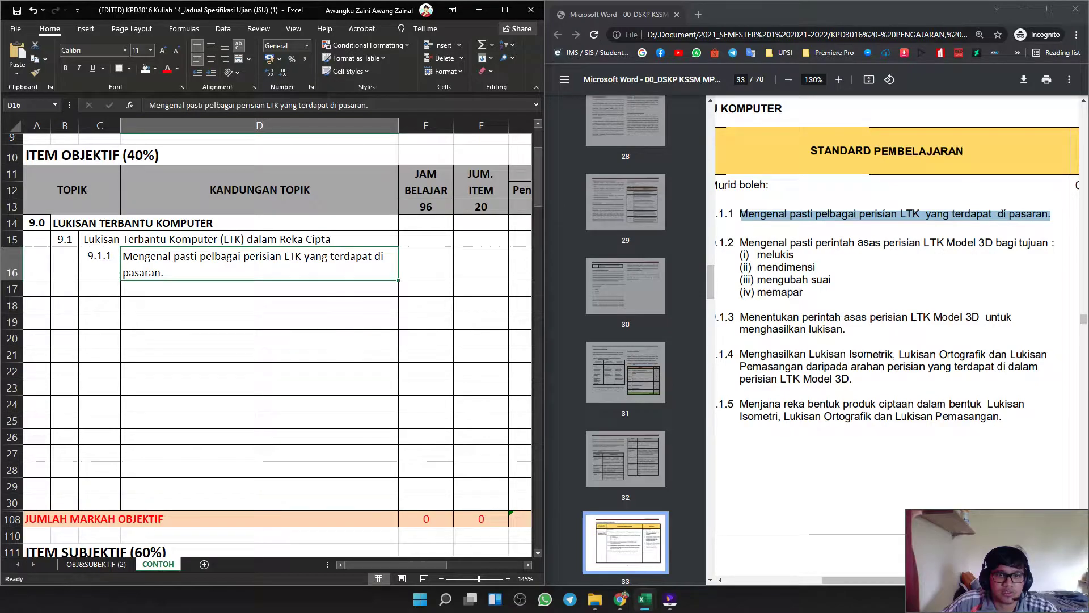
pyautogui.click(239, 46)
pyautogui.click(259, 288)
pyautogui.click(426, 256)
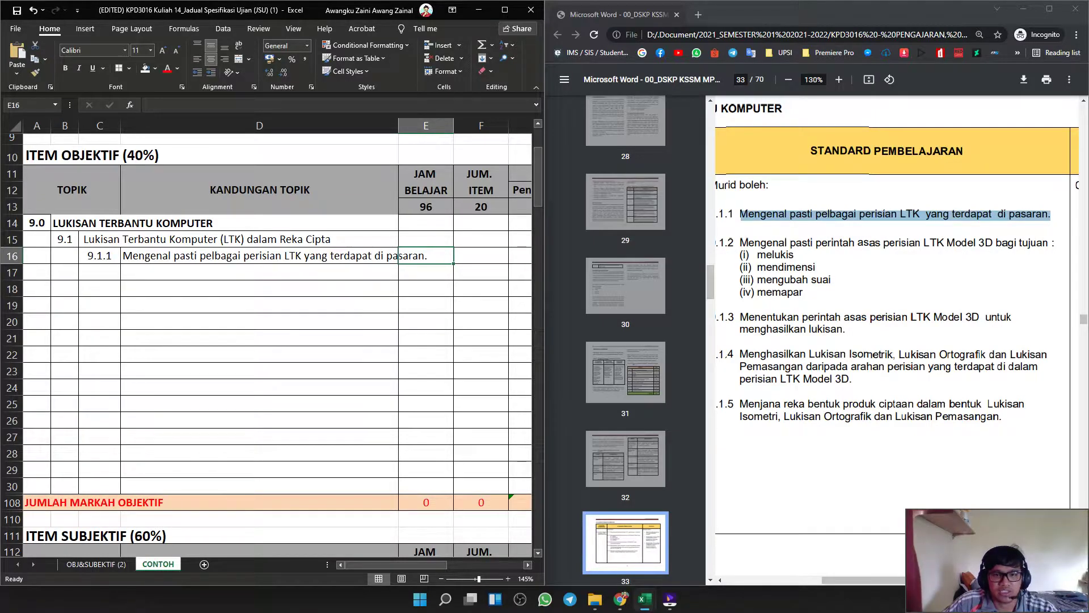
pyautogui.click(397, 257)
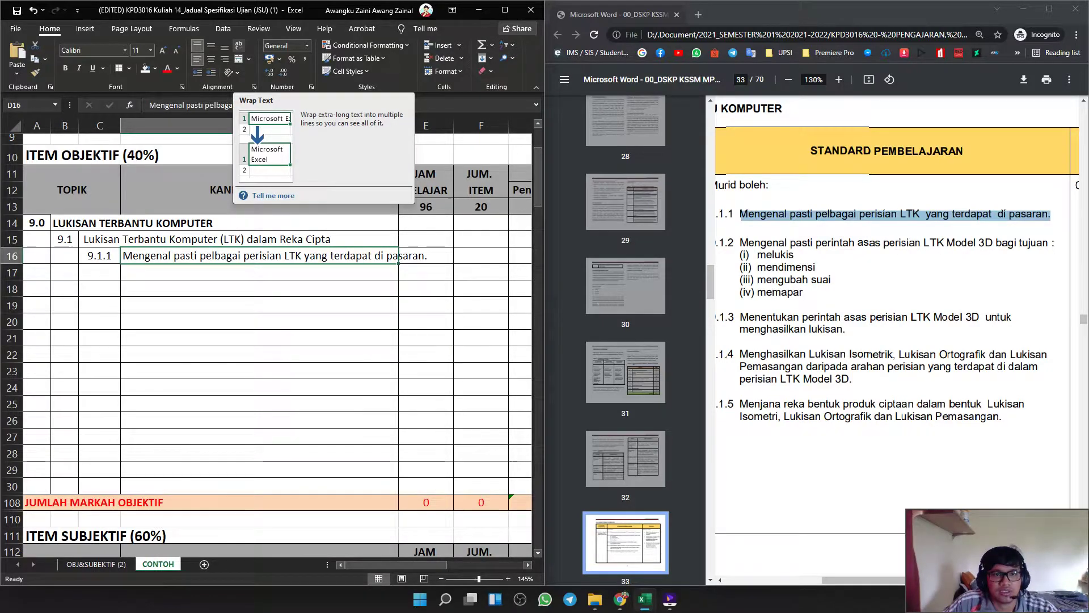
pyautogui.click(239, 45)
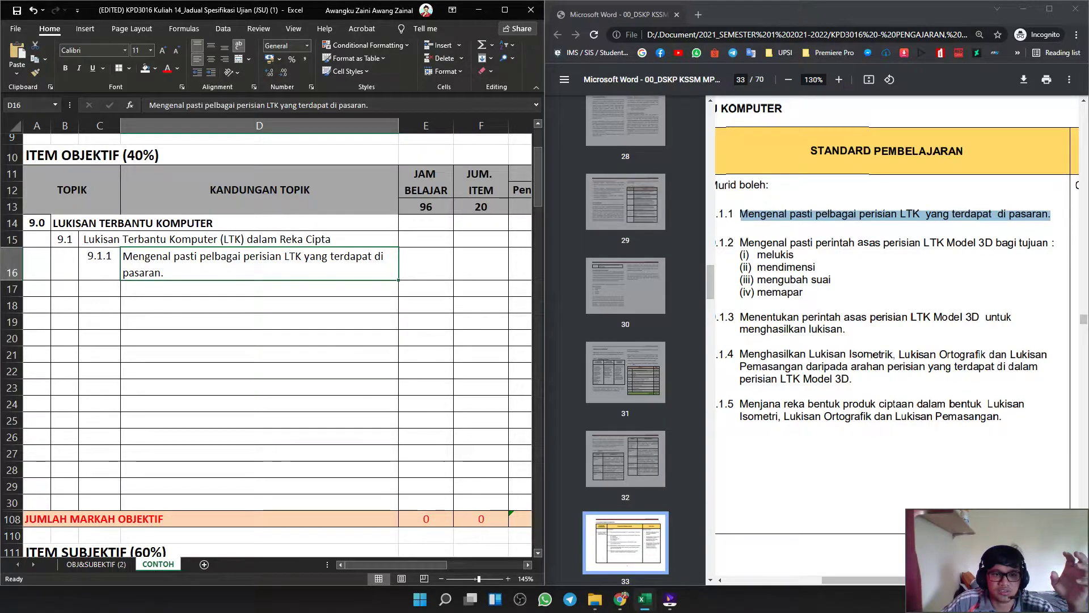
pyautogui.click(259, 322)
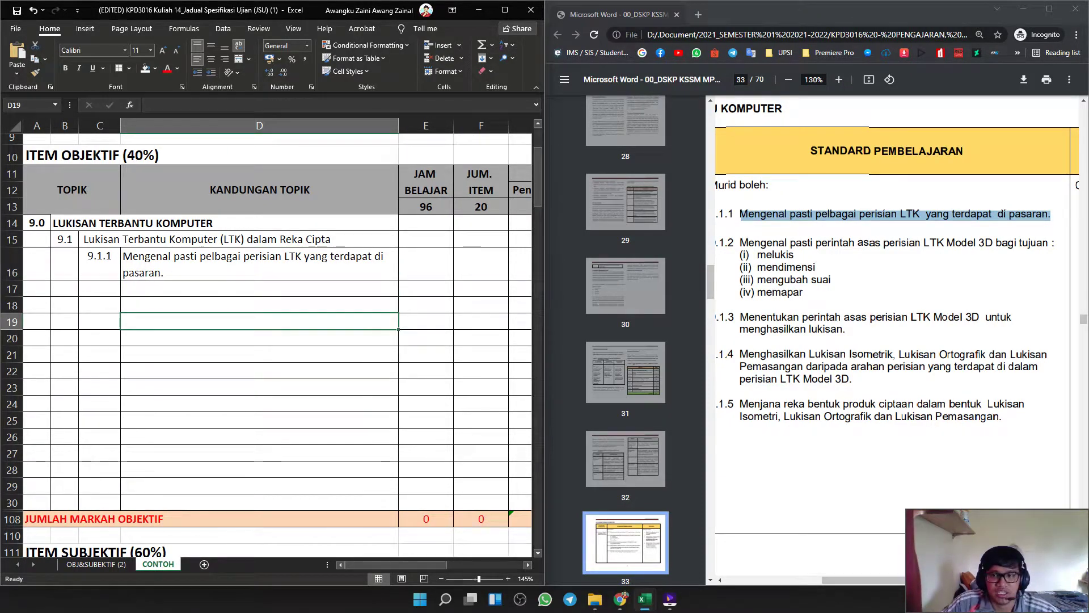
# Enter the learning standard number 9.1.2 in cell C17.
pyautogui.moveTo(1048, 214); pyautogui.dragTo(728, 214)
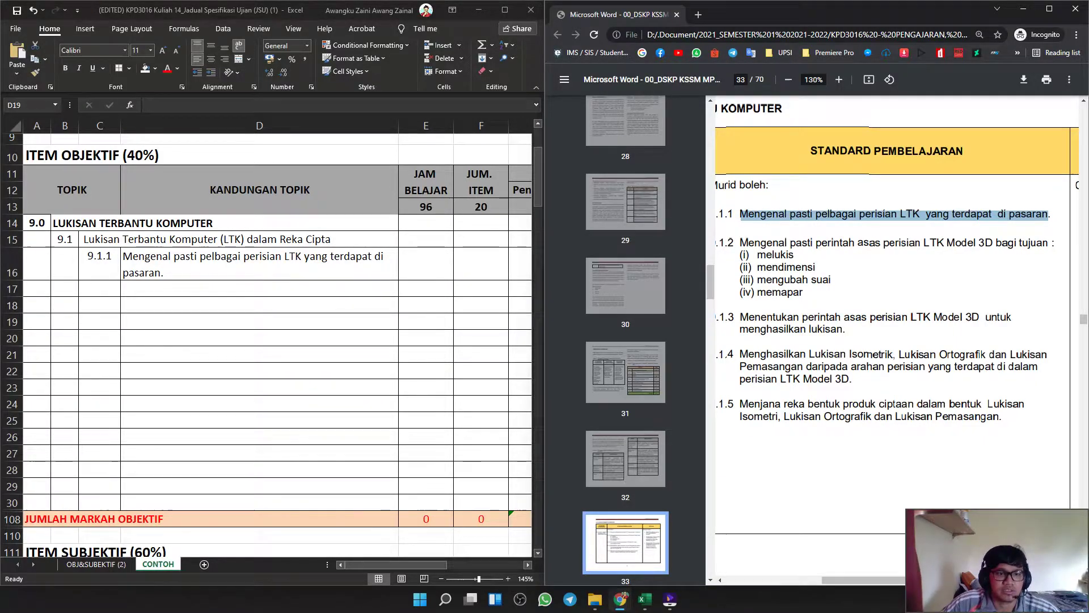
pyautogui.click(99, 289)
pyautogui.write('9.1')
pyautogui.moveTo(885, 580); pyautogui.dragTo(871, 580)
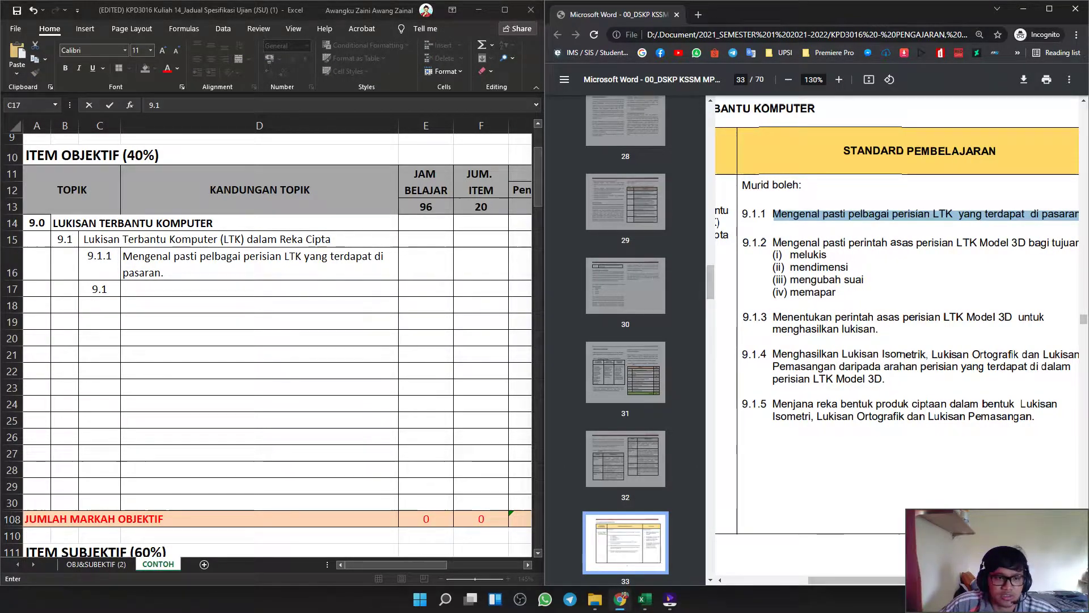
pyautogui.click(99, 288)
pyautogui.write('.2')
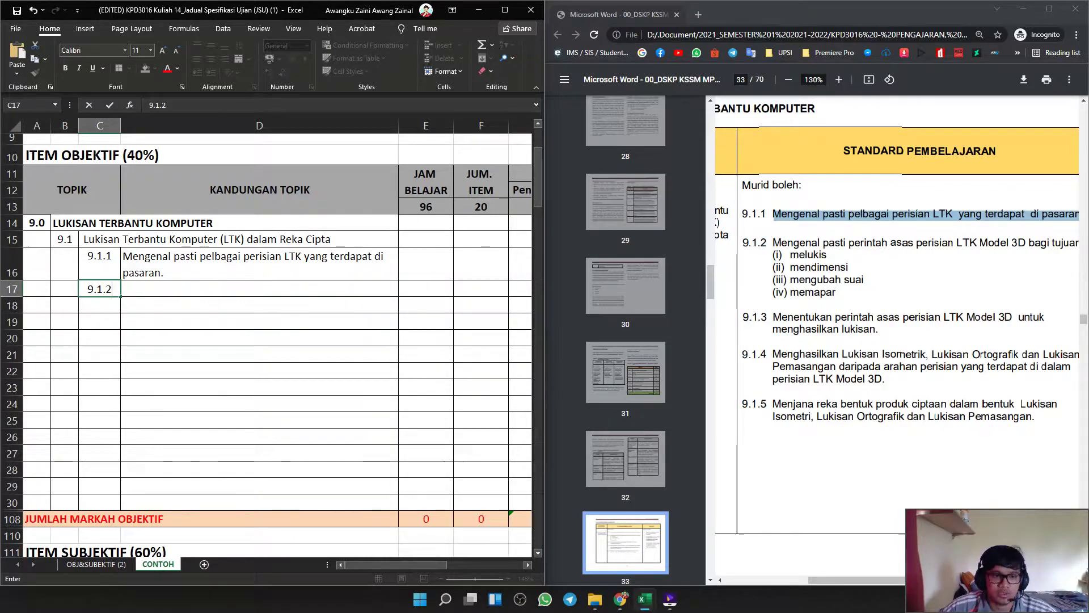
# Copy the 9.1.2 learning standard text with its list (i) to (iv) from the DSKP document into cell D17.
pyautogui.press('Tab')
pyautogui.moveTo(838, 292); pyautogui.dragTo(773, 242)
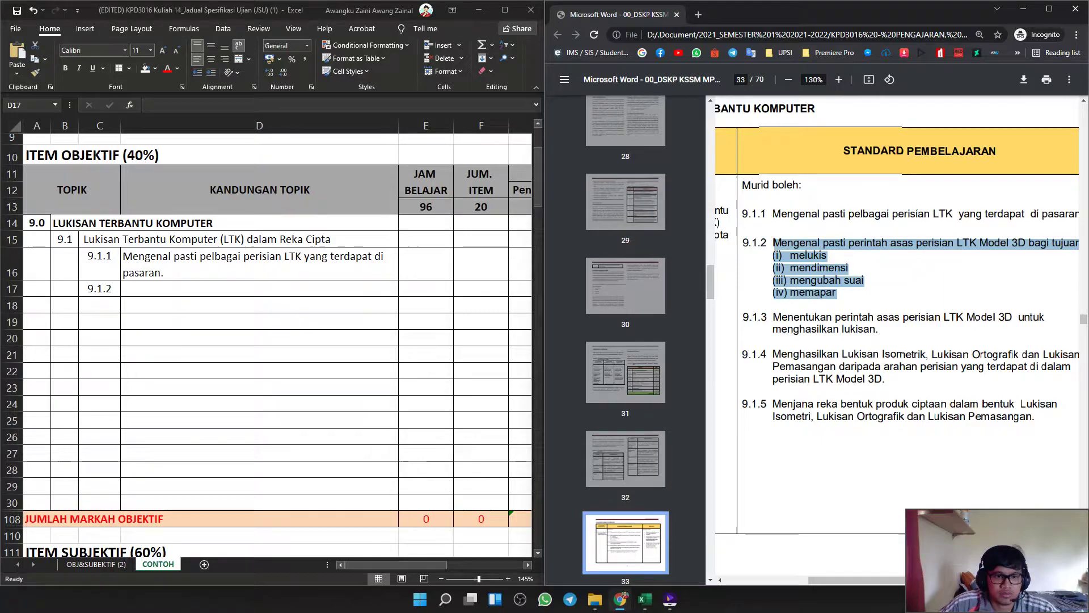
pyautogui.hotkey('alt', 'Tab')
pyautogui.press('F2')
pyautogui.write('Mengenal pasti perintah asas perisian LTK Model 3D bagi tujuan : (i) melukis (ii) mendimensi (iii) mengubah suai (iv) memapar')
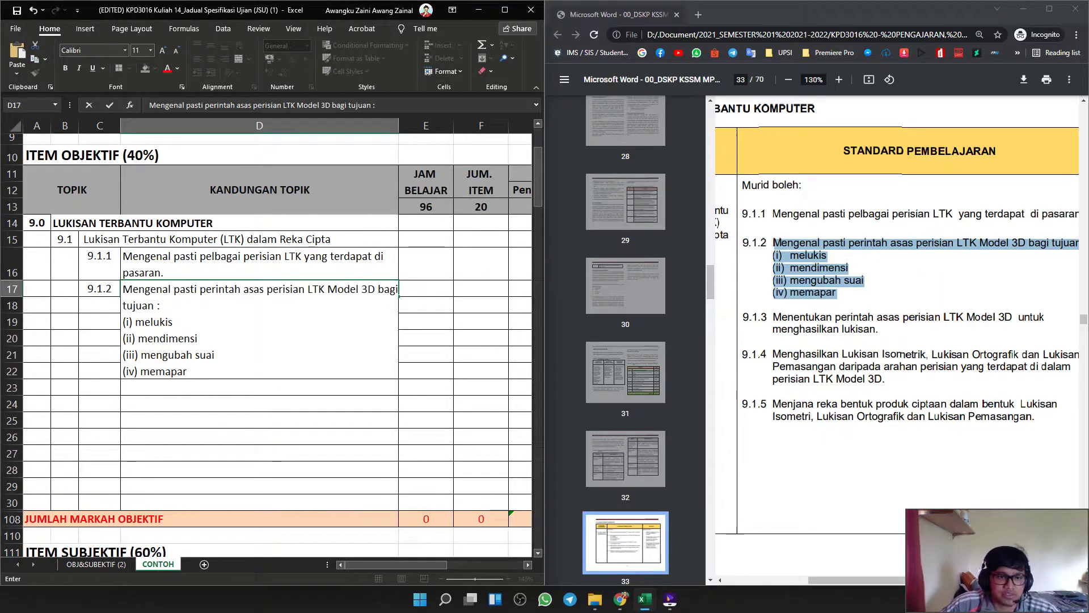
# Remove the line breaks in D17 and separate the items with commas: (i) melukis, (ii) mendimensi, (iii) mengubah suai, (iv) memapar.
pyautogui.click(124, 322)
pyautogui.press('BackSpace')
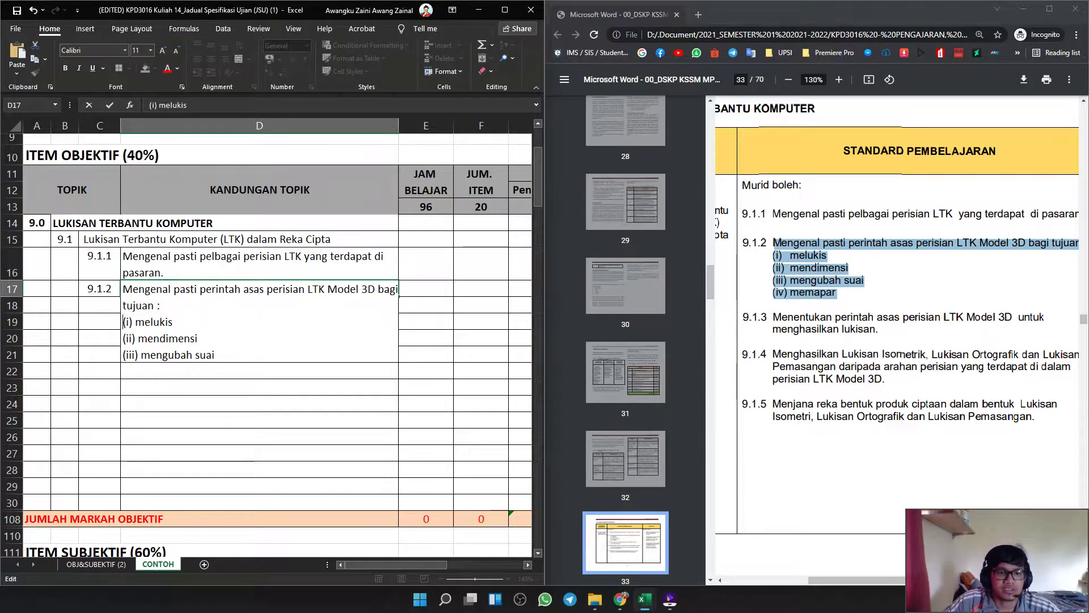
pyautogui.press('BackSpace')
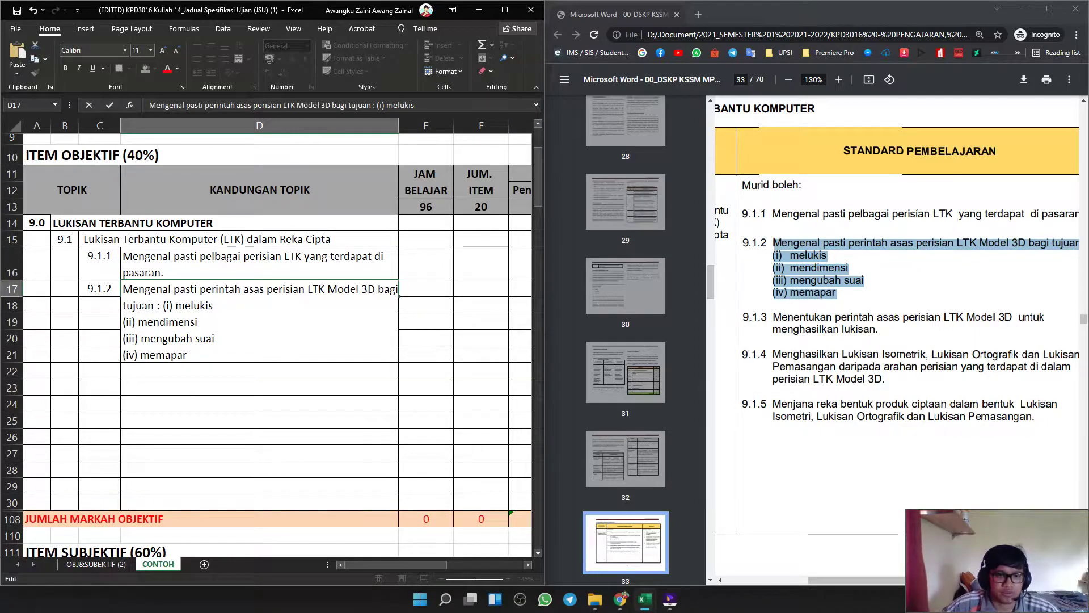
pyautogui.click(123, 321)
pyautogui.press('BackSpace')
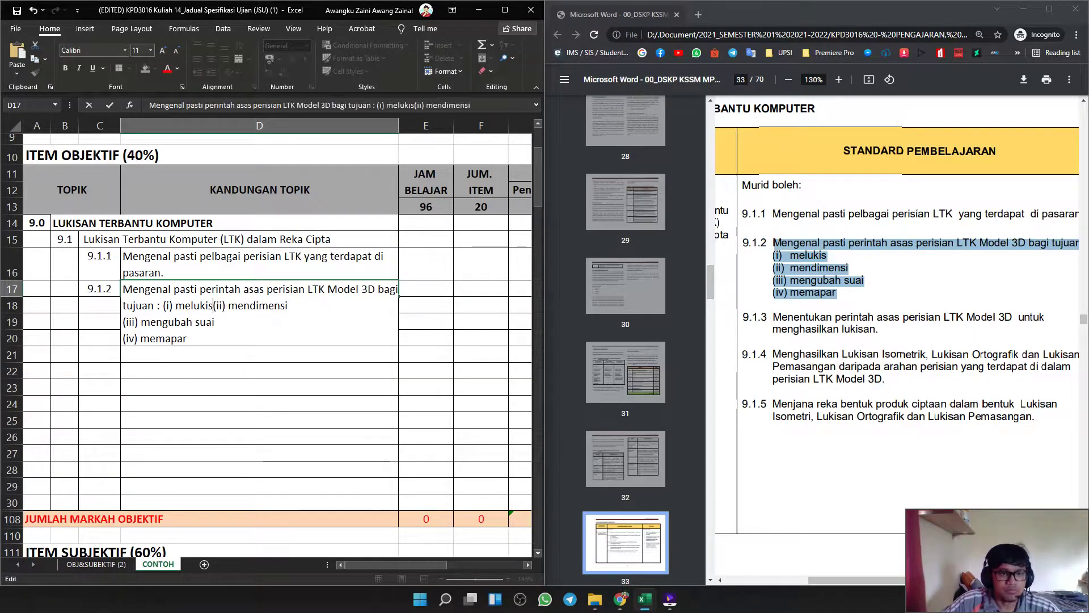
pyautogui.write(',')
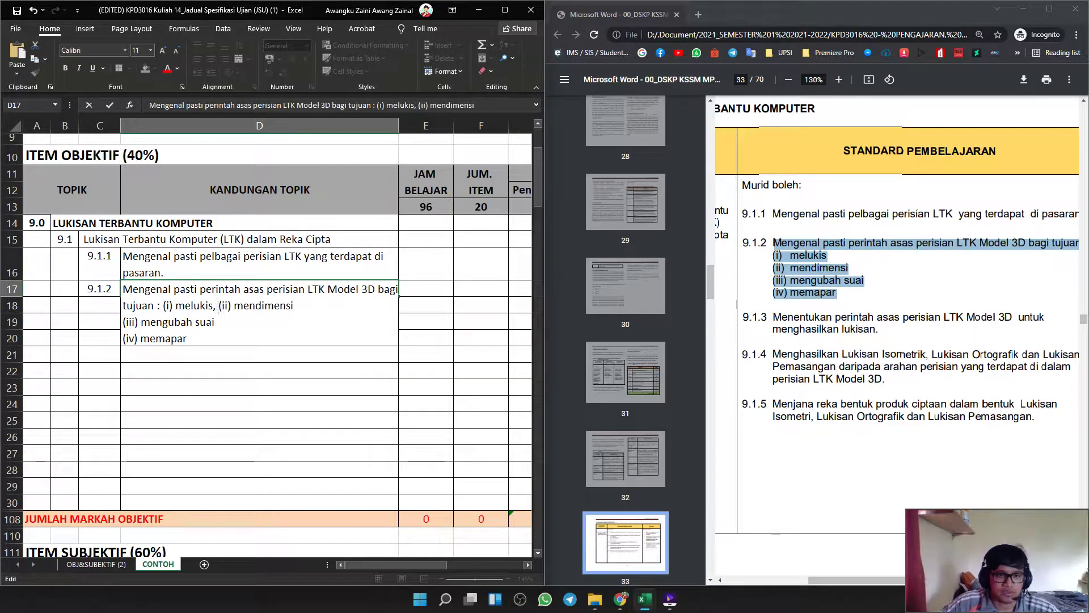
pyautogui.click(123, 322)
pyautogui.press('BackSpace')
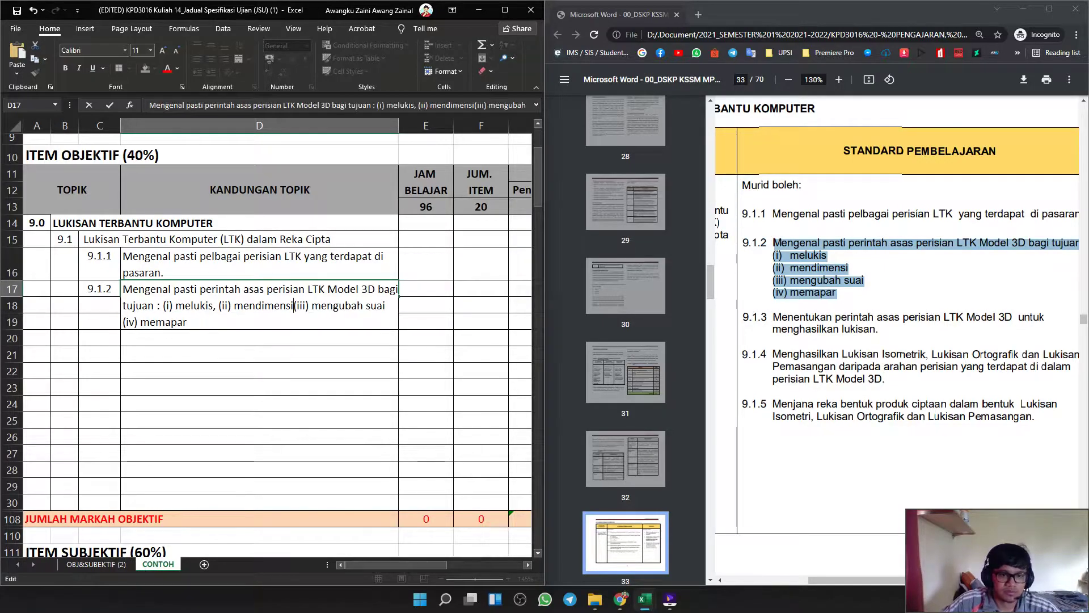
pyautogui.write(',')
pyautogui.click(124, 321)
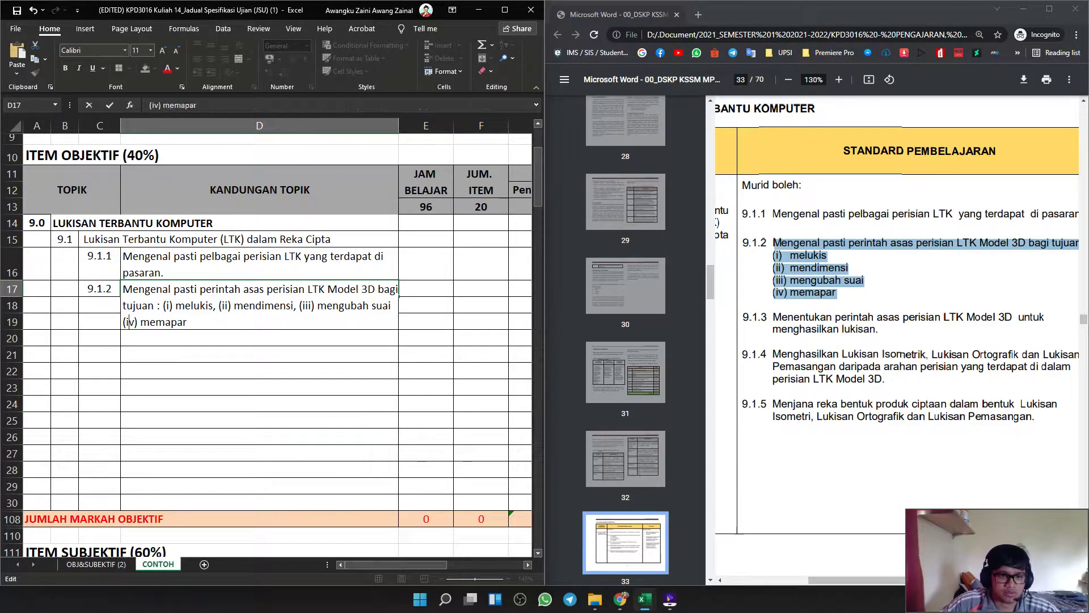
pyautogui.press('BackSpace')
pyautogui.write(',')
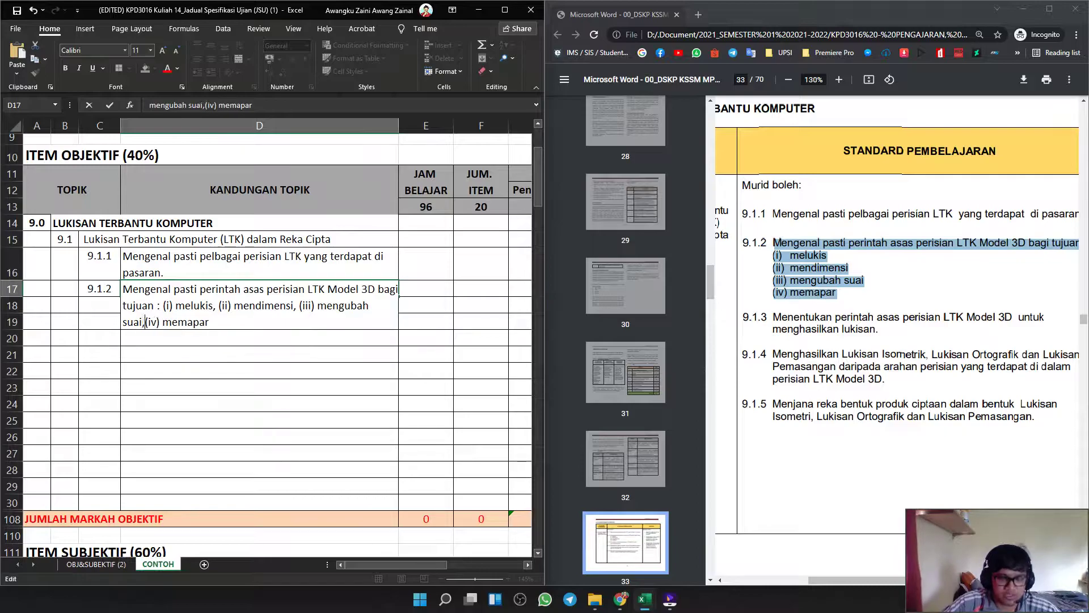
pyautogui.click(259, 355)
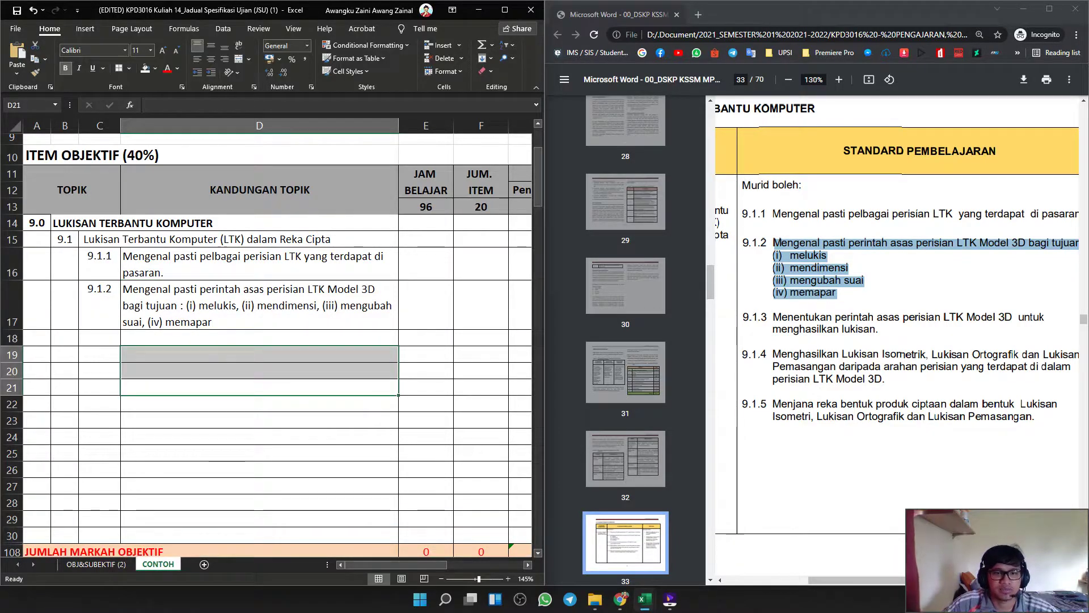
# Copy the 9.1.2 standard from the DSKP document into D18 with its original line breaks, and undo the paste.
pyautogui.click(259, 338)
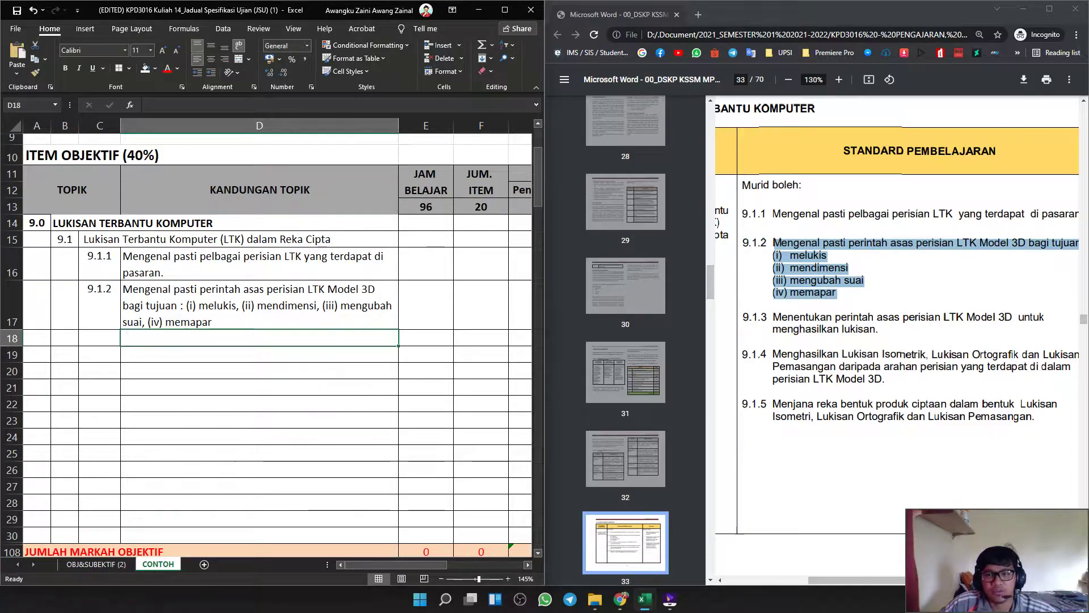
pyautogui.rightClick(817, 245)
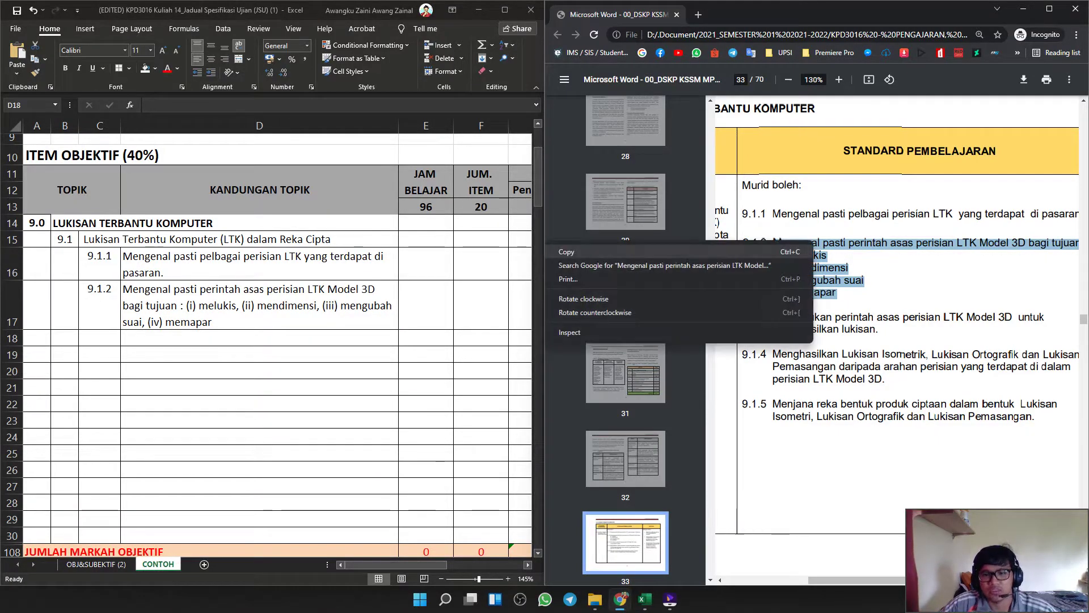
pyautogui.click(783, 251)
pyautogui.doubleClick(259, 338)
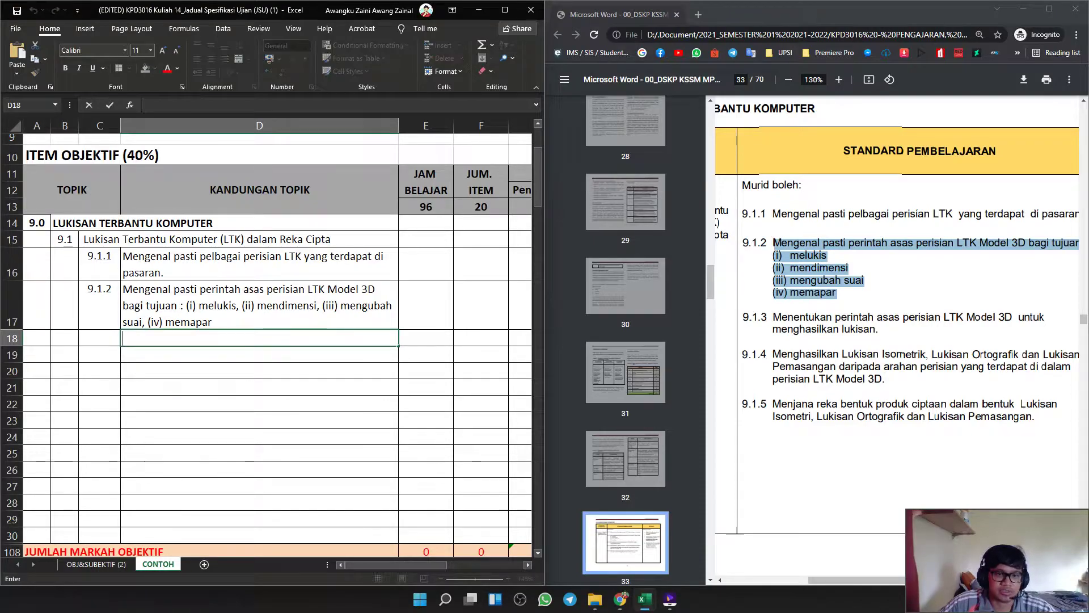
pyautogui.hotkey('ctrl', 'v')
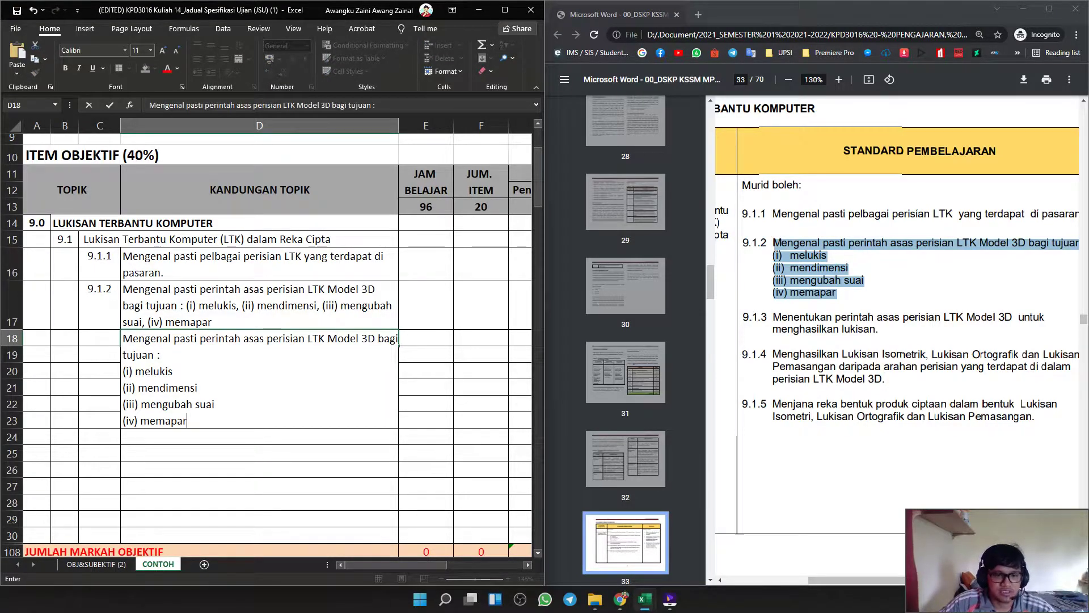
pyautogui.click(258, 470)
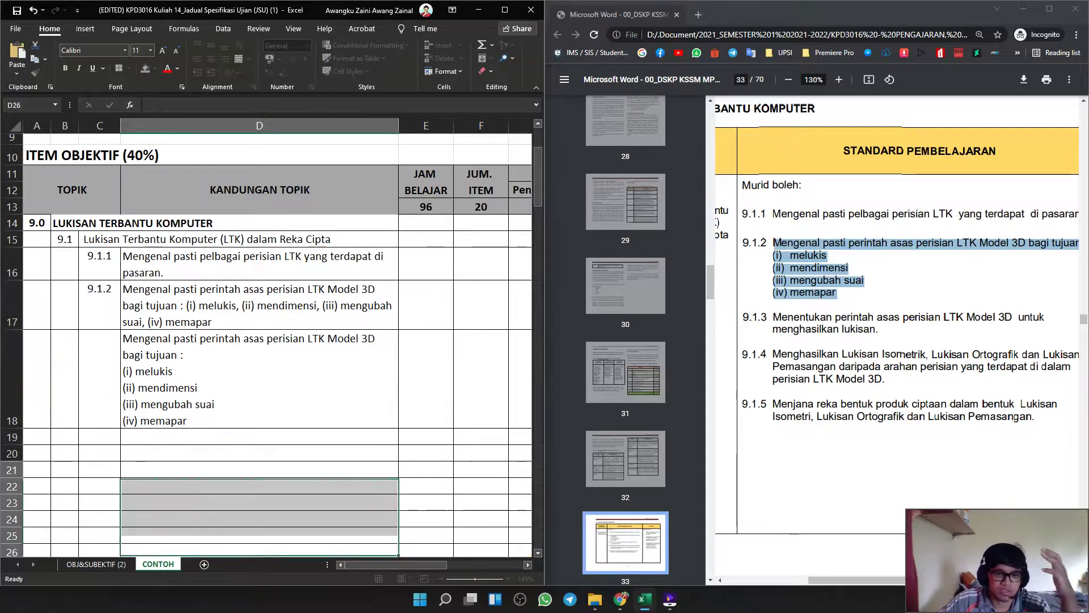
pyautogui.click(260, 379)
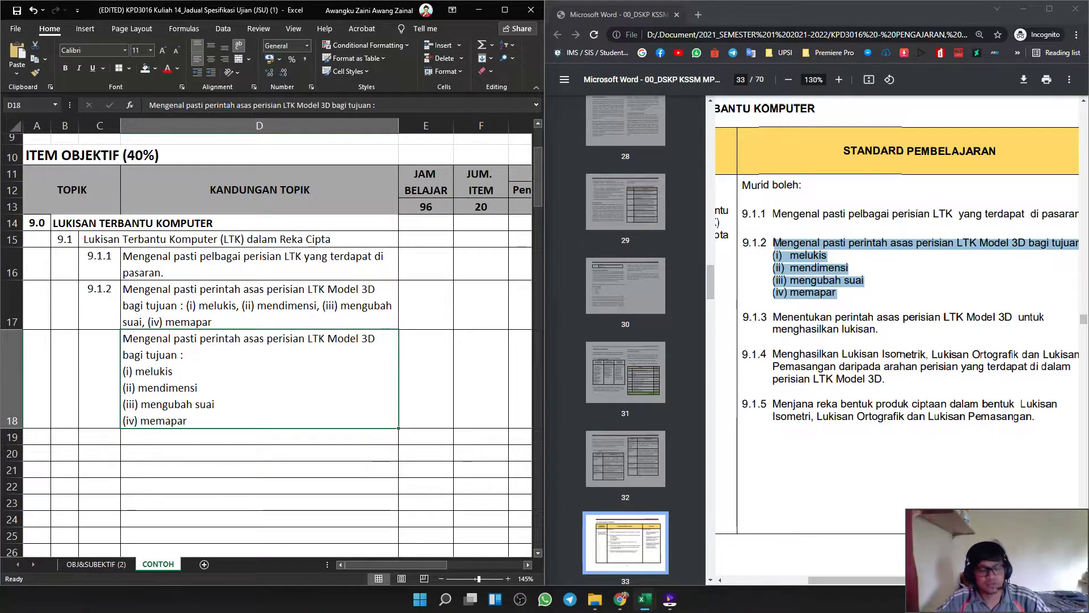
pyautogui.hotkey('ctrl', 'z')
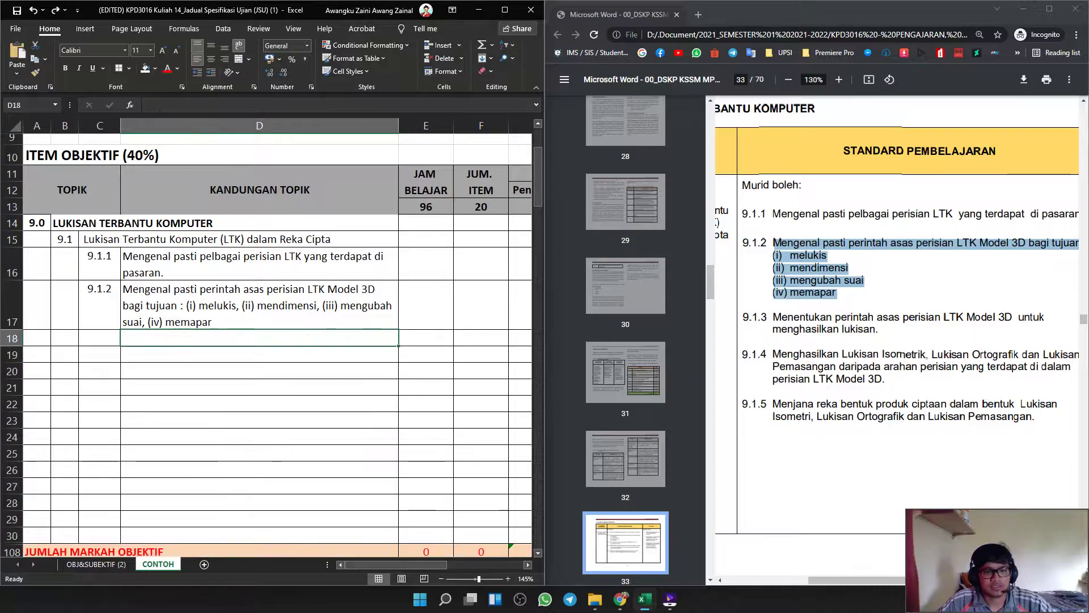
pyautogui.press('Down')
pyautogui.press('Down')
pyautogui.press('Down')
pyautogui.press('Up')
pyautogui.press('Up')
pyautogui.press('Up')
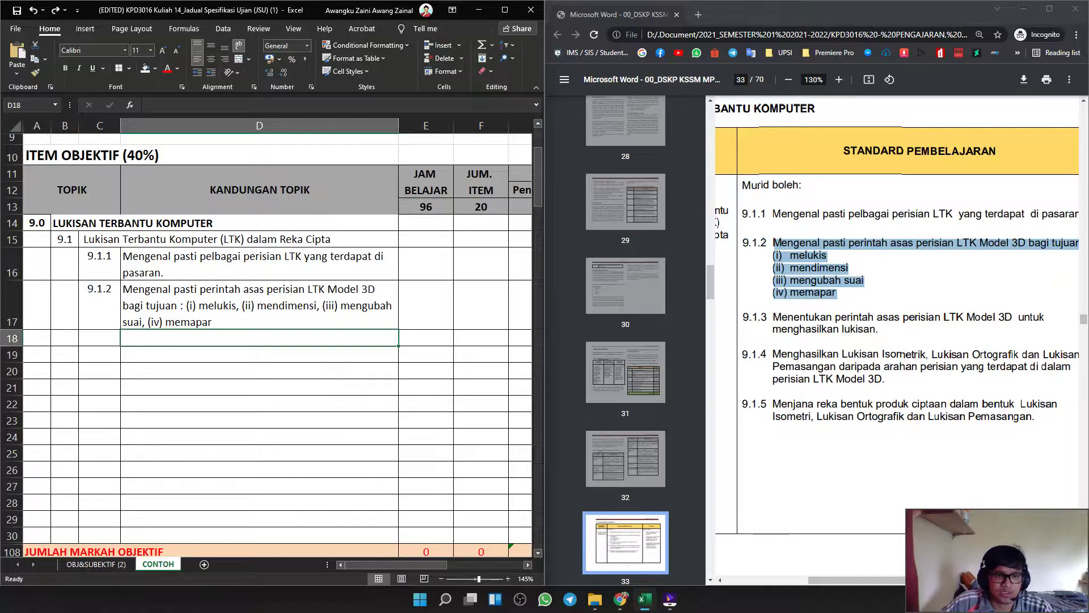
# Enter 9.1.3 in C18 and copy its text "Menentukan perintah asas perisian LTK Model 3D untuk menghasilkan lukisan." from the DSKP document into D18.
pyautogui.press('Left')
pyautogui.write('9.1.3')
pyautogui.moveTo(877, 331); pyautogui.dragTo(772, 317)
pyautogui.hotkey('alt', 'Tab')
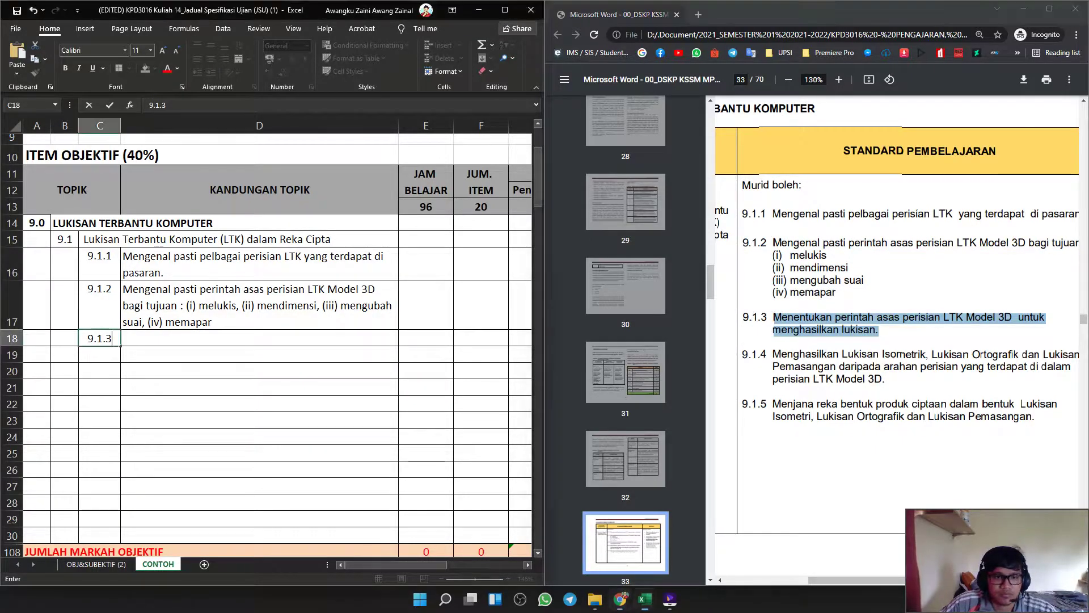
pyautogui.press('Tab')
pyautogui.hotkey('ctrl', 'v')
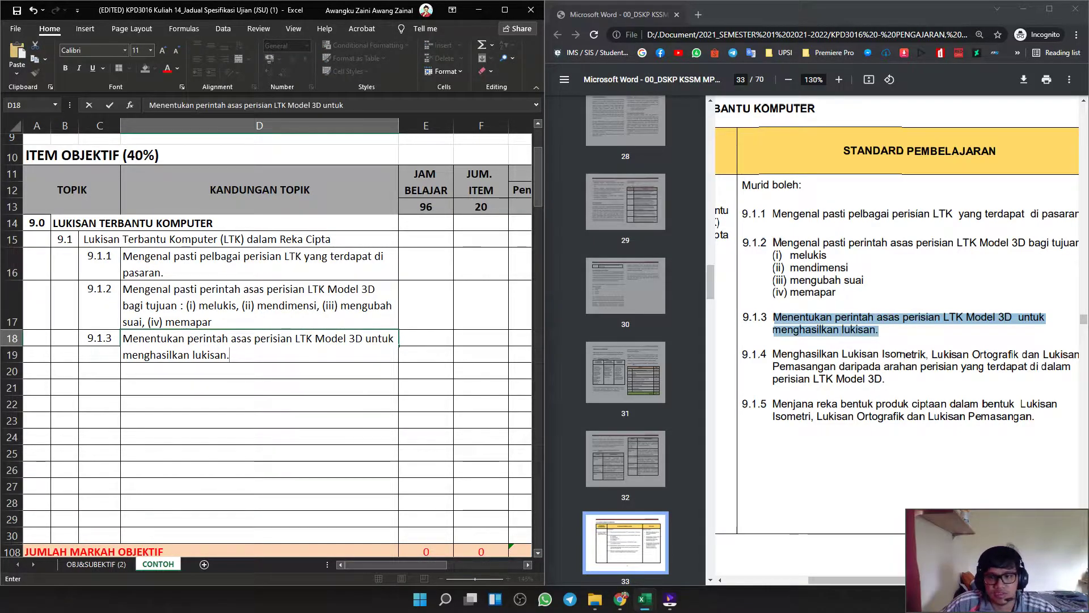
# Remove the line break before "menghasilkan lukisan." in D18 so the 9.1.3 text is continuous.
pyautogui.click(122, 354)
pyautogui.press('BackSpace')
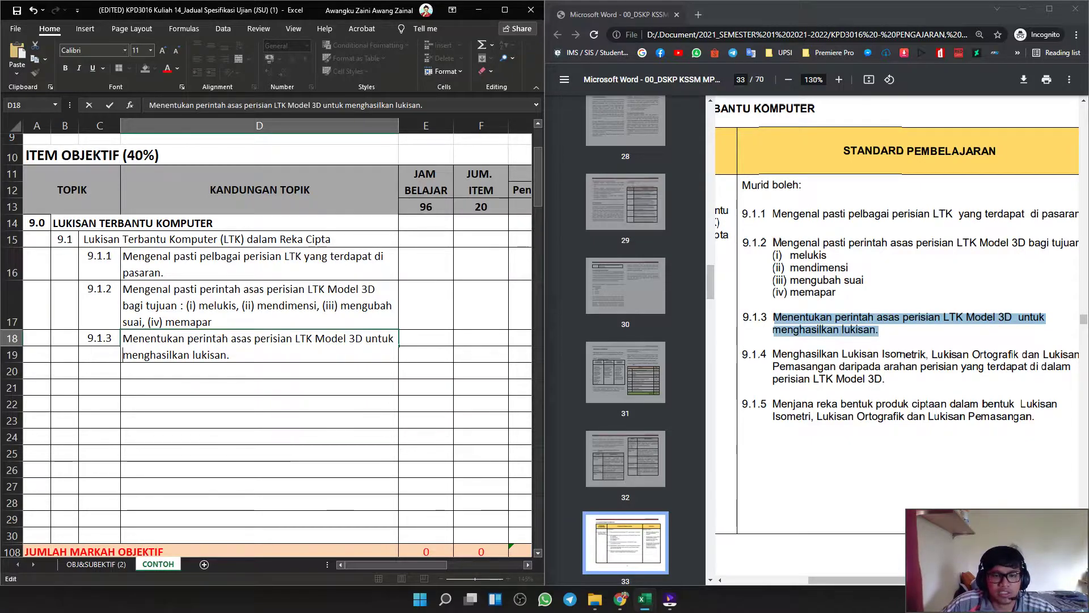
pyautogui.click(259, 421)
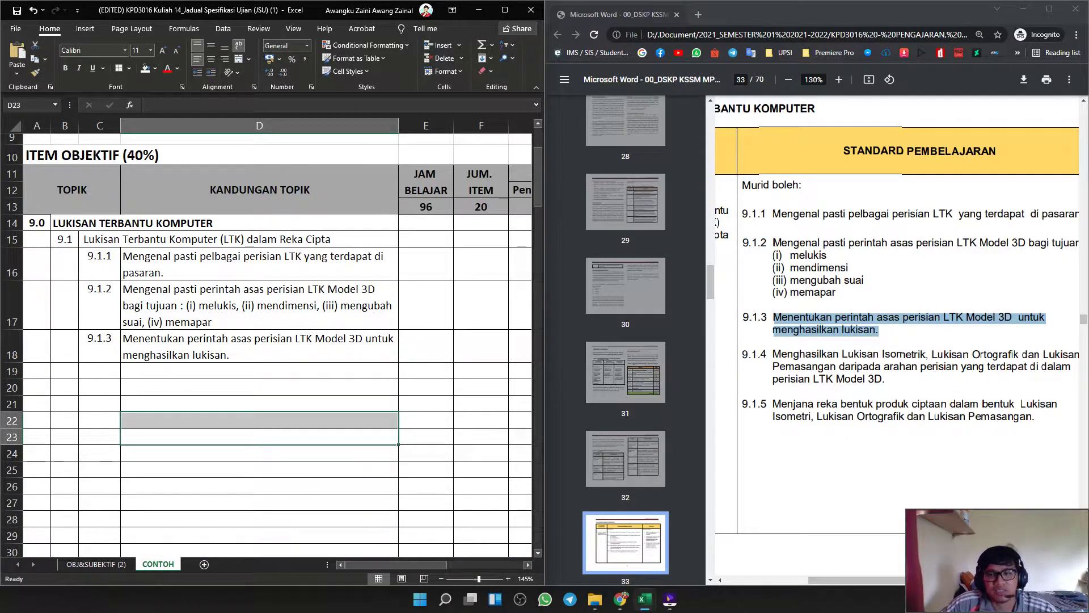
# Enter 9.1.4 in C19 and copy the full text of standard 9.1.4 from the DSKP document into D19.
pyautogui.scroll(-1, 897, 316)
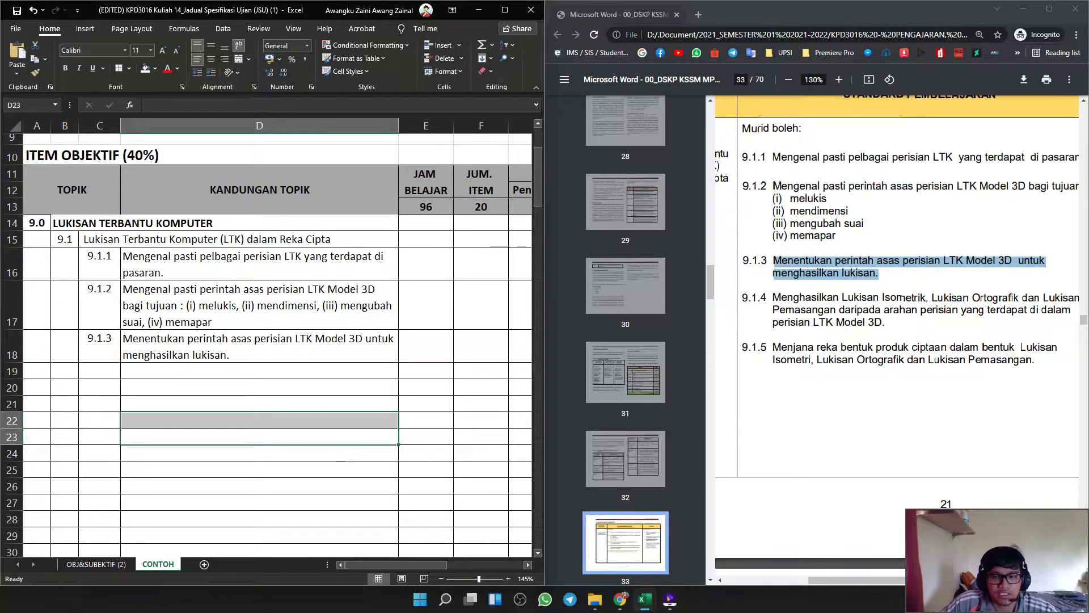
pyautogui.moveTo(763, 260); pyautogui.dragTo(835, 262)
pyautogui.moveTo(773, 310); pyautogui.dragTo(780, 310)
pyautogui.click(775, 310)
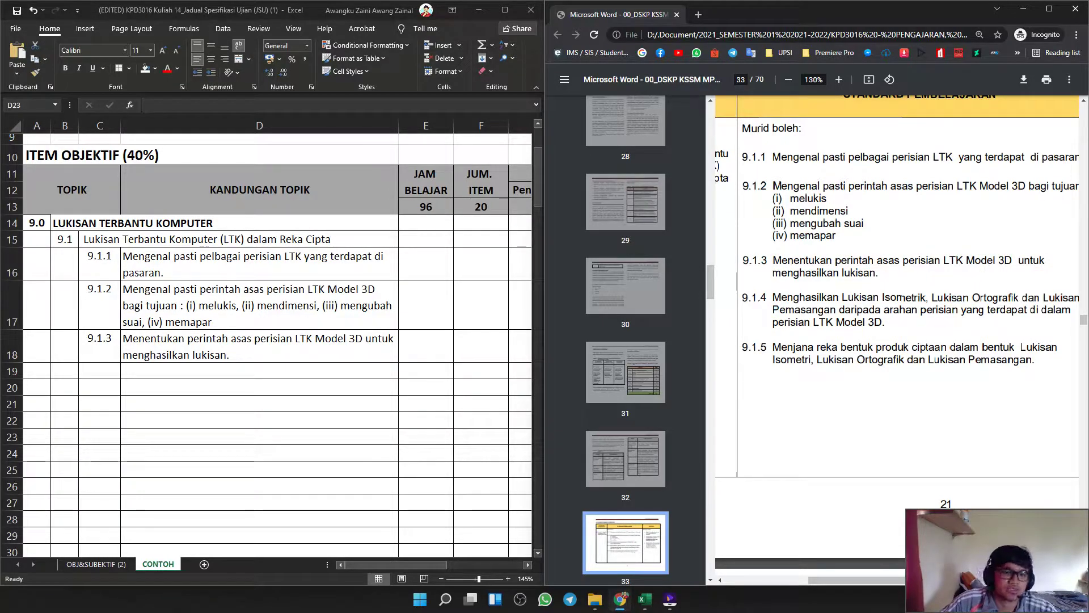
pyautogui.click(100, 371)
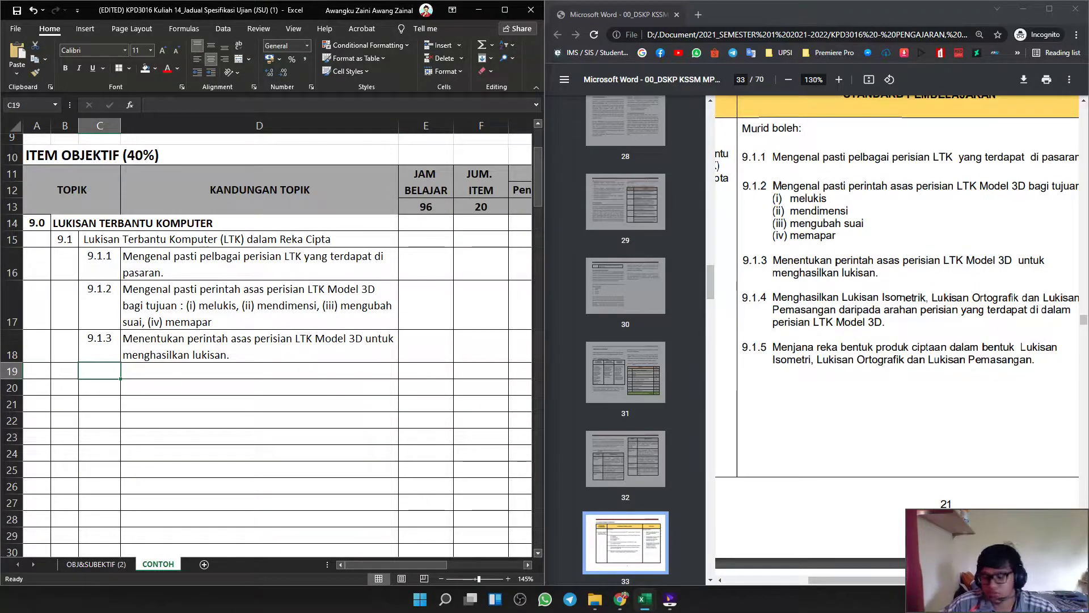
pyautogui.write('9.1.4')
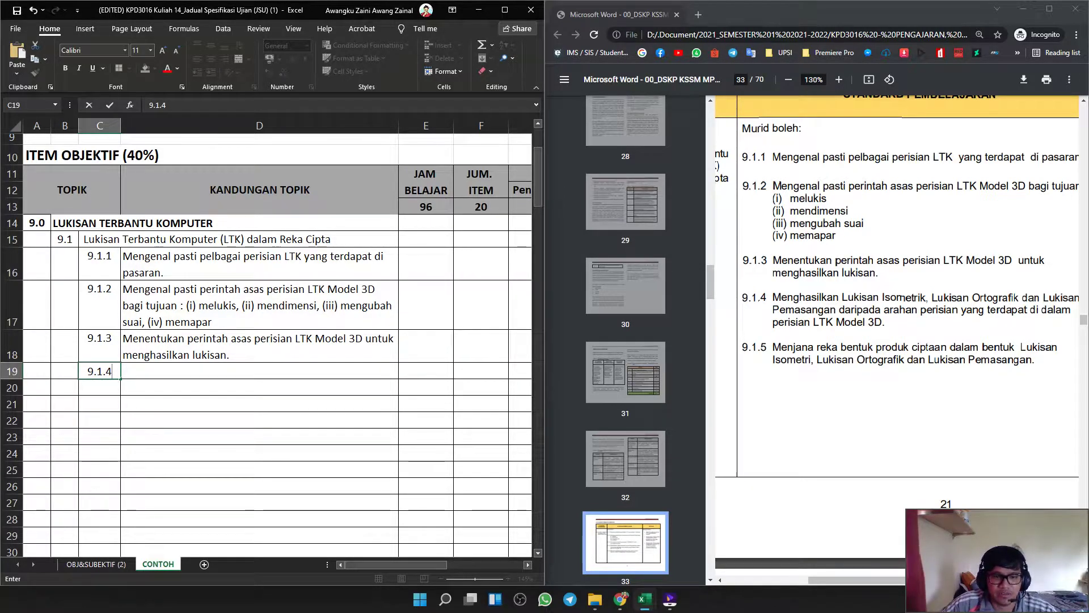
pyautogui.press('Tab')
pyautogui.moveTo(887, 323); pyautogui.dragTo(773, 299)
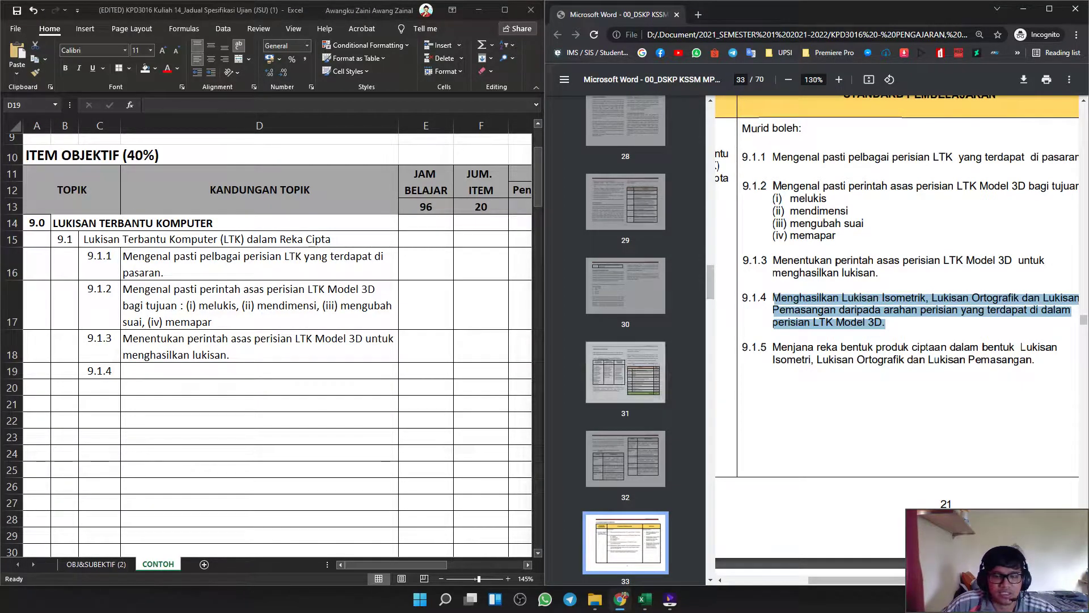
pyautogui.doubleClick(259, 371)
pyautogui.hotkey('ctrl', 'v')
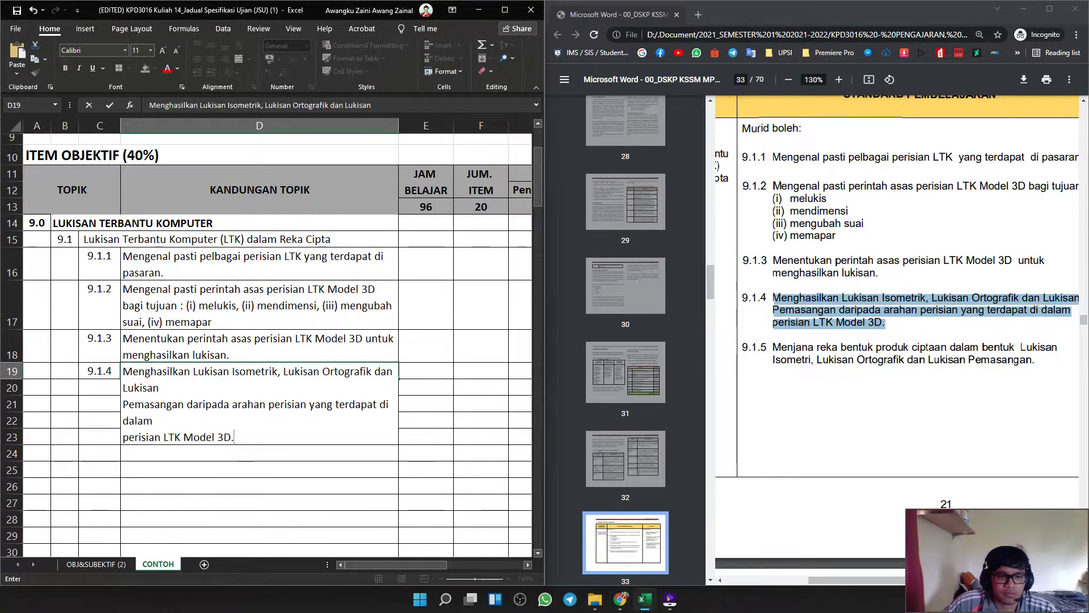
# Remove the line breaks before "Pemasangan" and "perisian LTK Model 3D." in D19 so the 9.1.4 text is continuous.
pyautogui.click(124, 405)
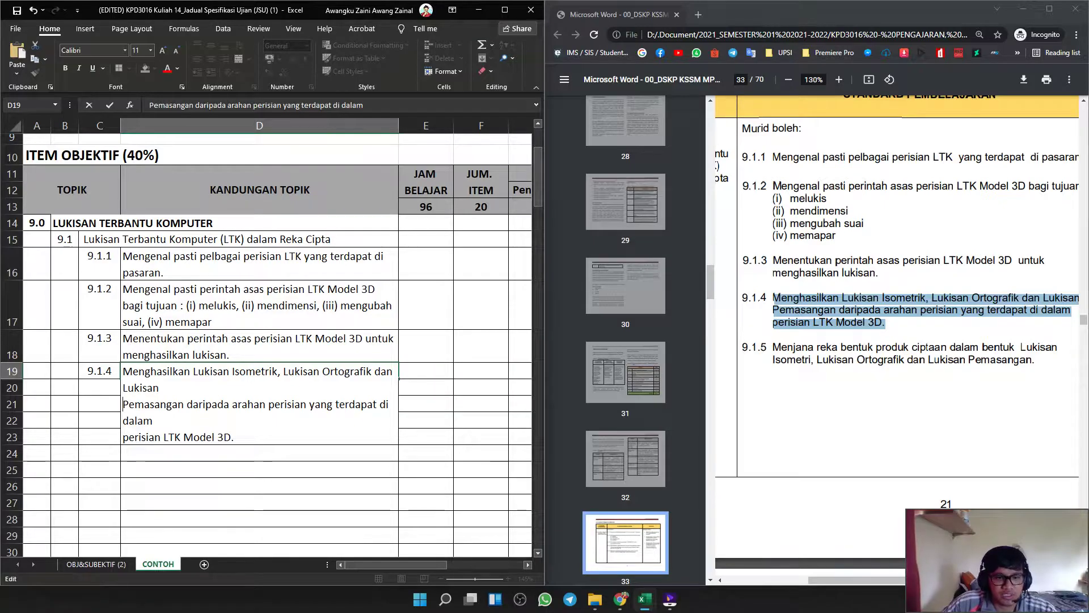
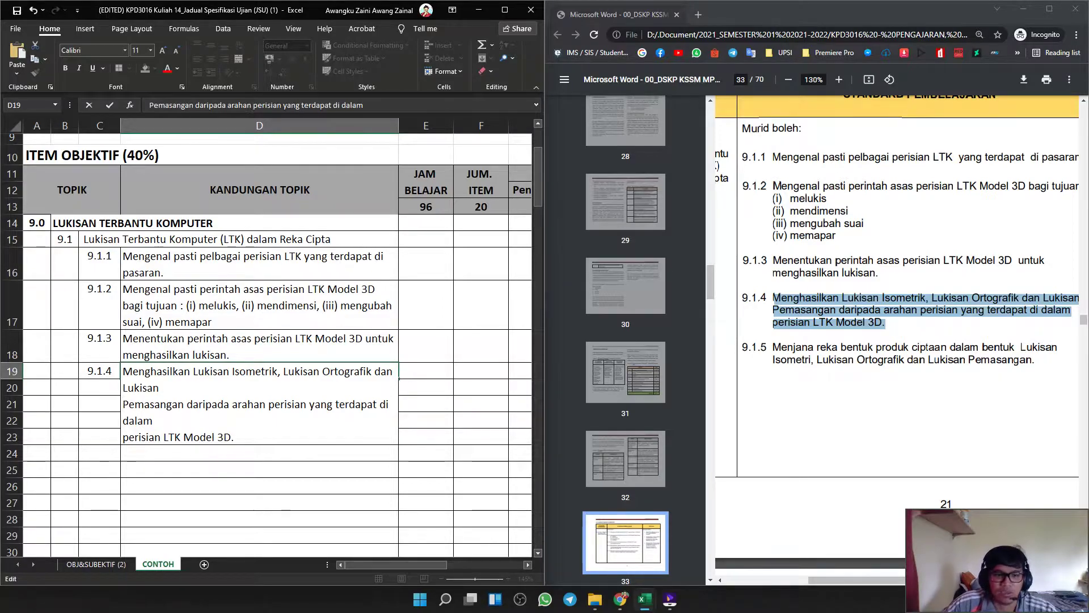
pyautogui.press('BackSpace')
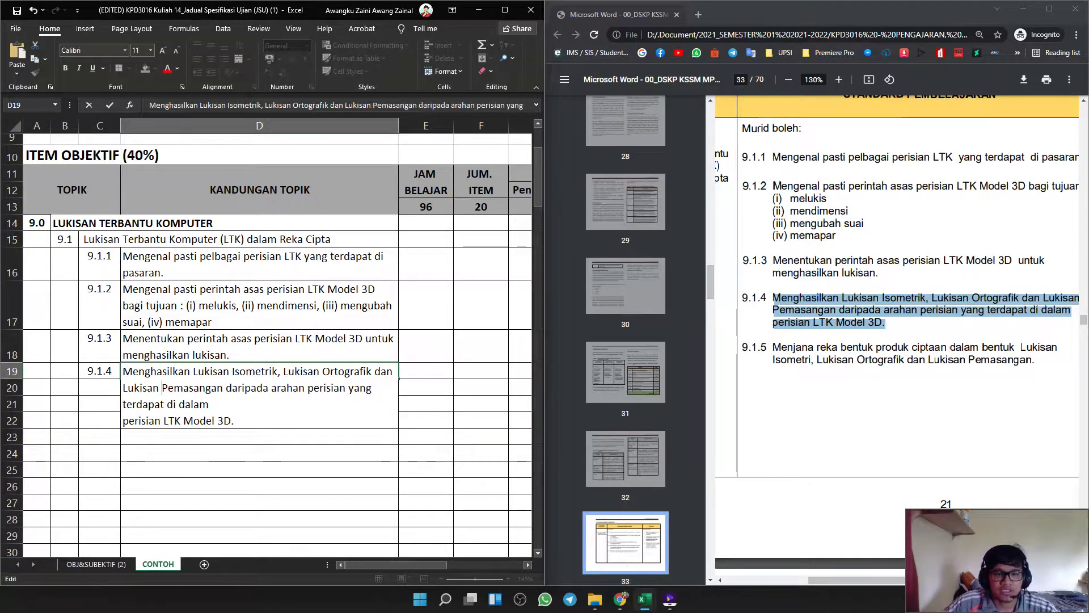
pyautogui.click(130, 421)
pyautogui.press('BackSpace')
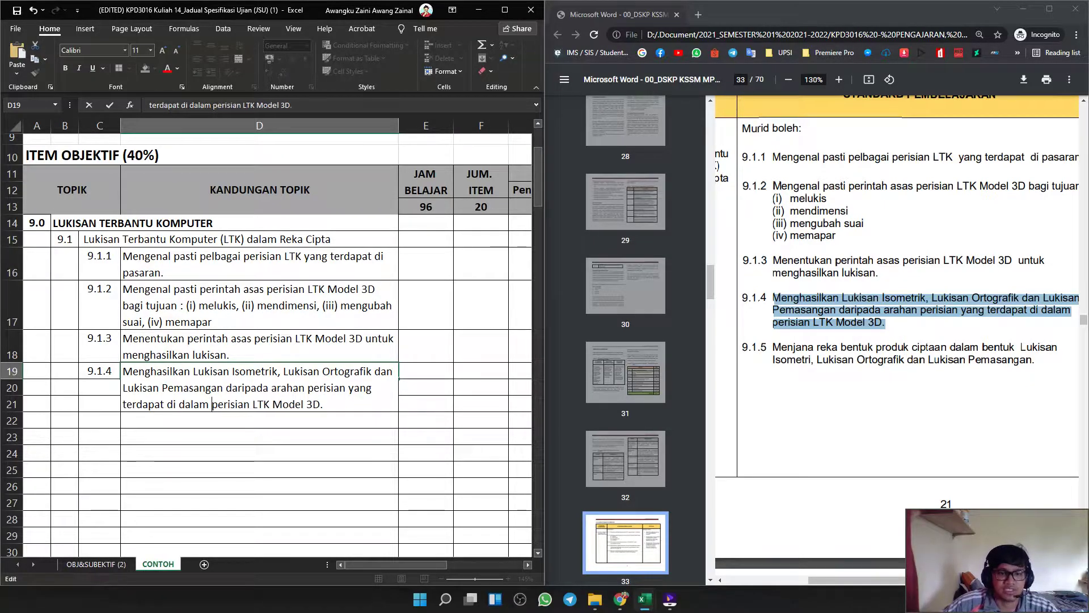
pyautogui.click(259, 437)
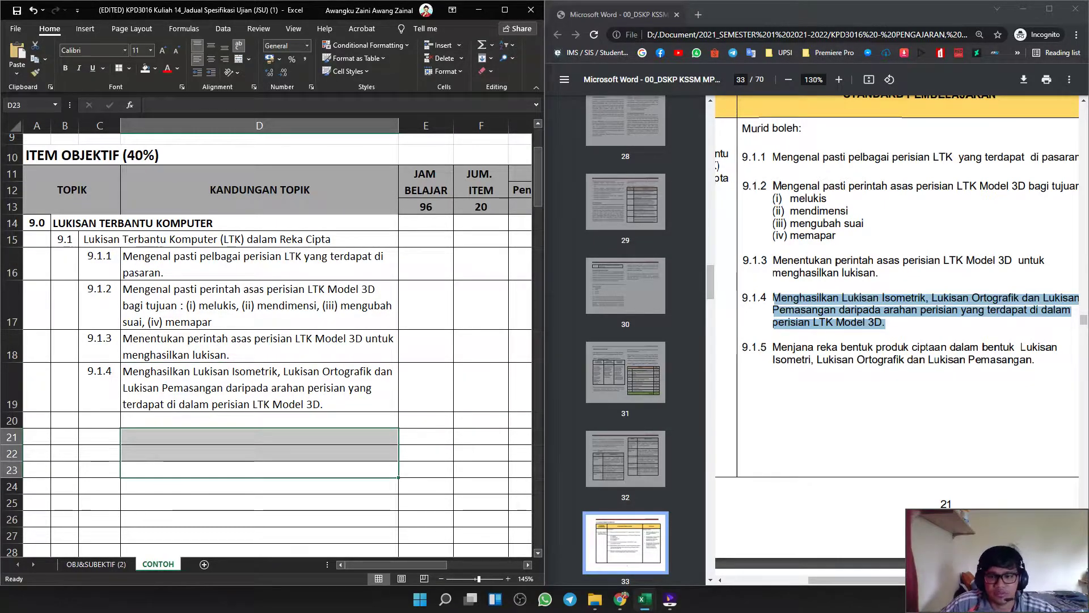
# Enter 9.1.5 in C20 and copy its standard text from the DSKP document into D20, removing the line break before "Isometri".
pyautogui.click(100, 420)
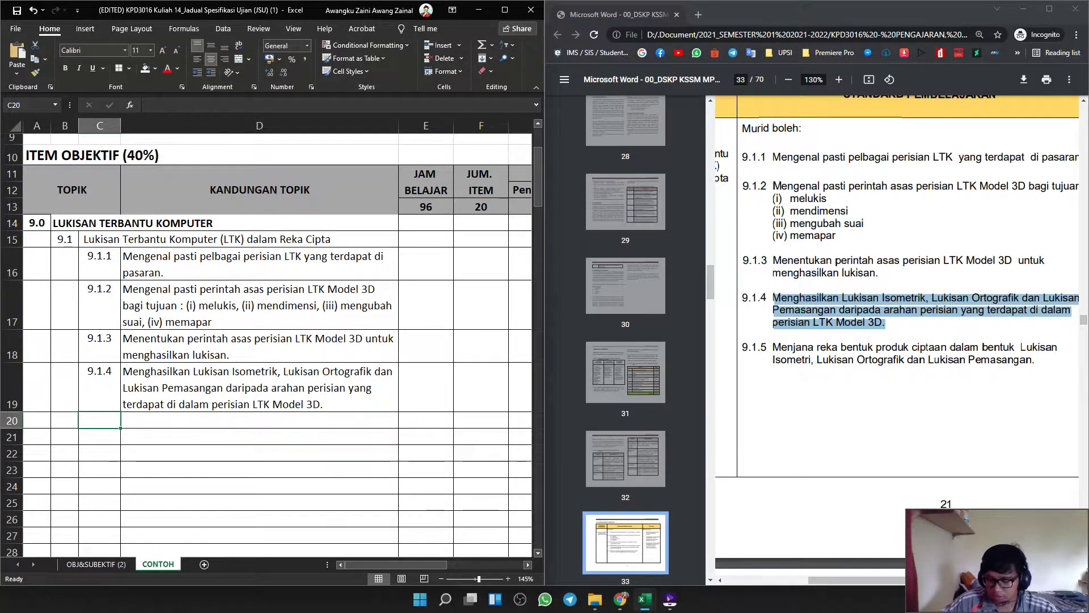
pyautogui.write('9.1.5')
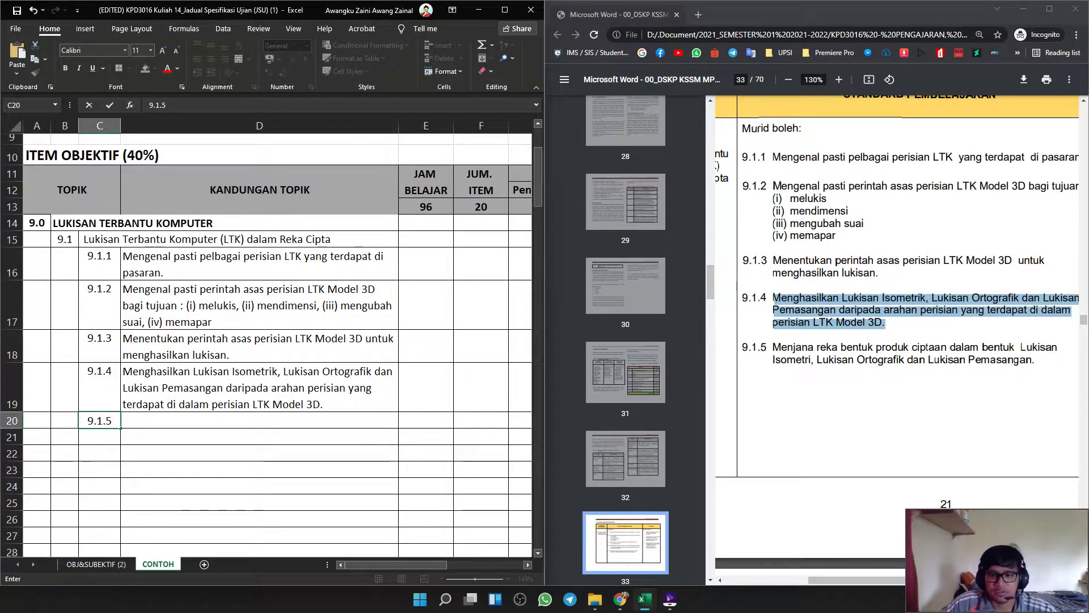
pyautogui.click(1038, 362)
pyautogui.moveTo(1036, 362); pyautogui.dragTo(773, 347)
pyautogui.hotkey('ctrl', 'c')
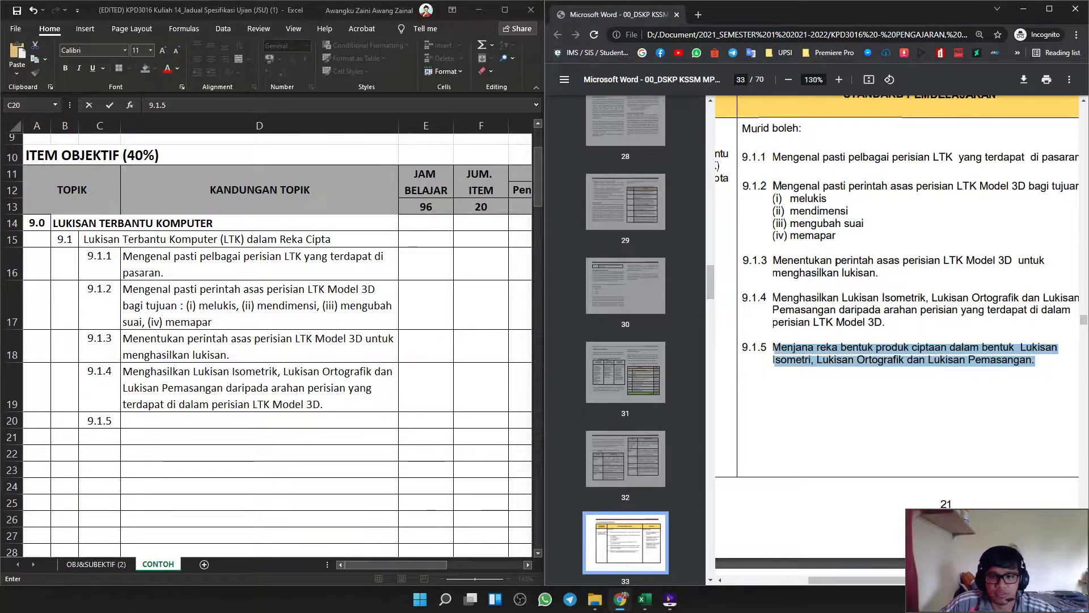
pyautogui.hotkey('alt', 'Tab')
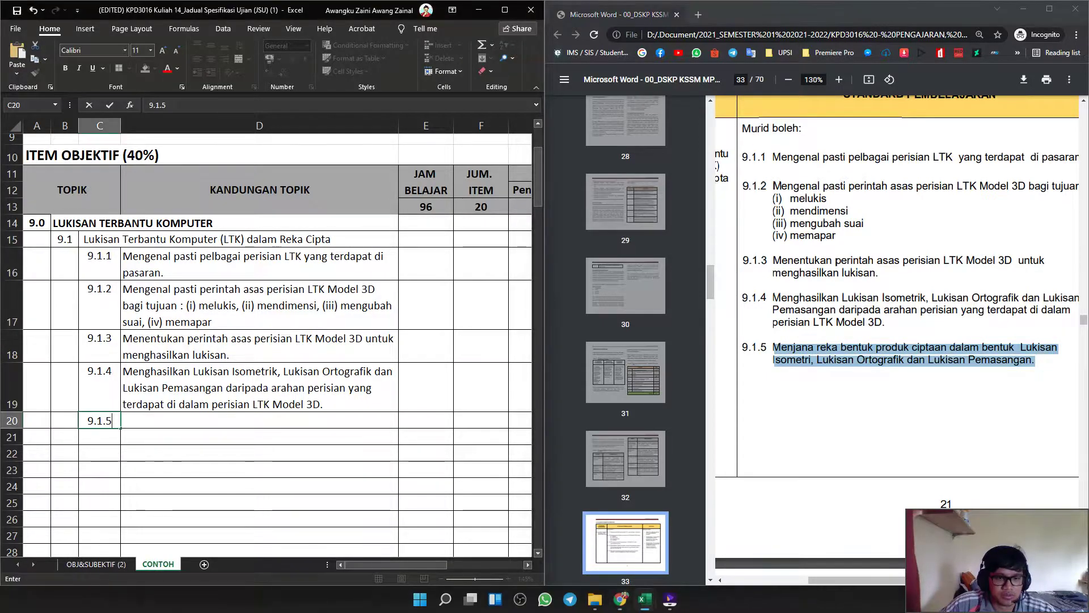
pyautogui.press('Tab')
pyautogui.press('F2')
pyautogui.hotkey('ctrl', 'v')
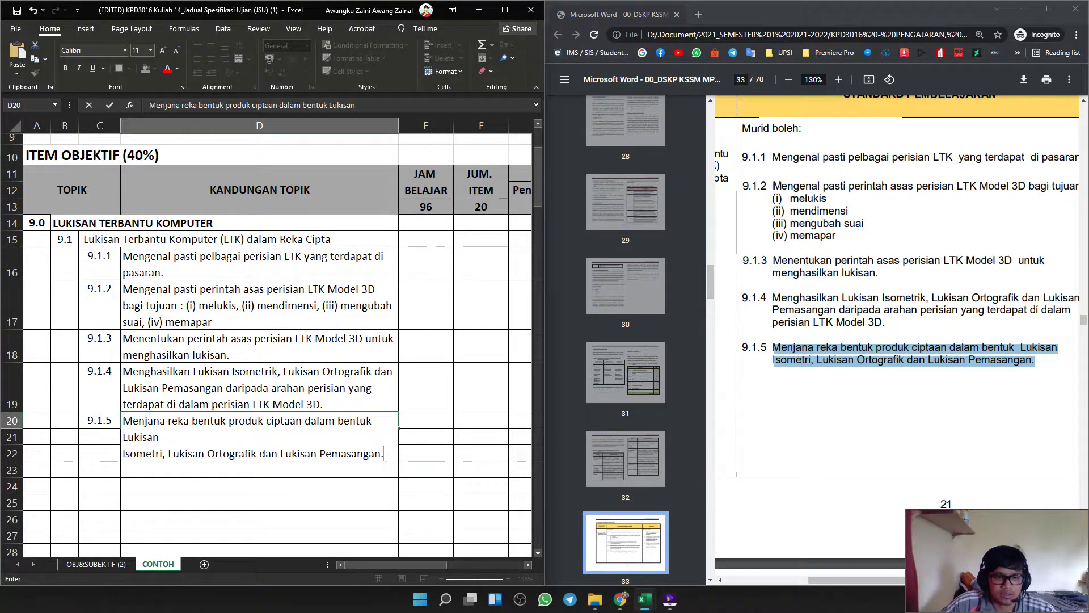
pyautogui.press('BackSpace')
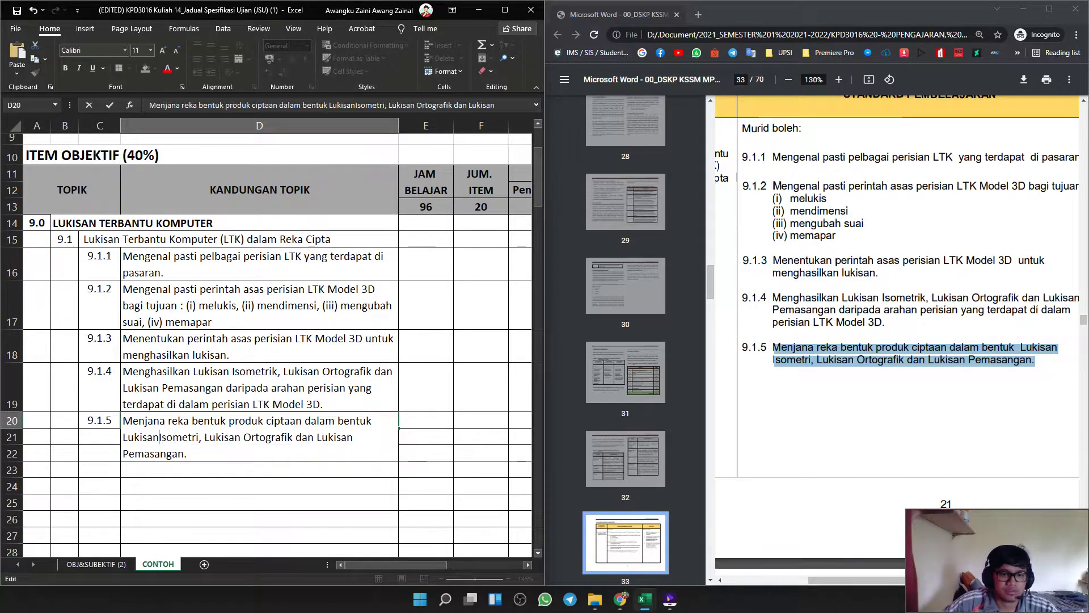
pyautogui.click(259, 503)
# Find topic 10.0 in the DSKP document, enter 10.0 in A21 and merge and center cells B21:D21.
pyautogui.scroll(-1, 277, 345)
pyautogui.scroll(2, 277, 345)
pyautogui.scroll(-1, 277, 345)
pyautogui.scroll(-3, 896, 341)
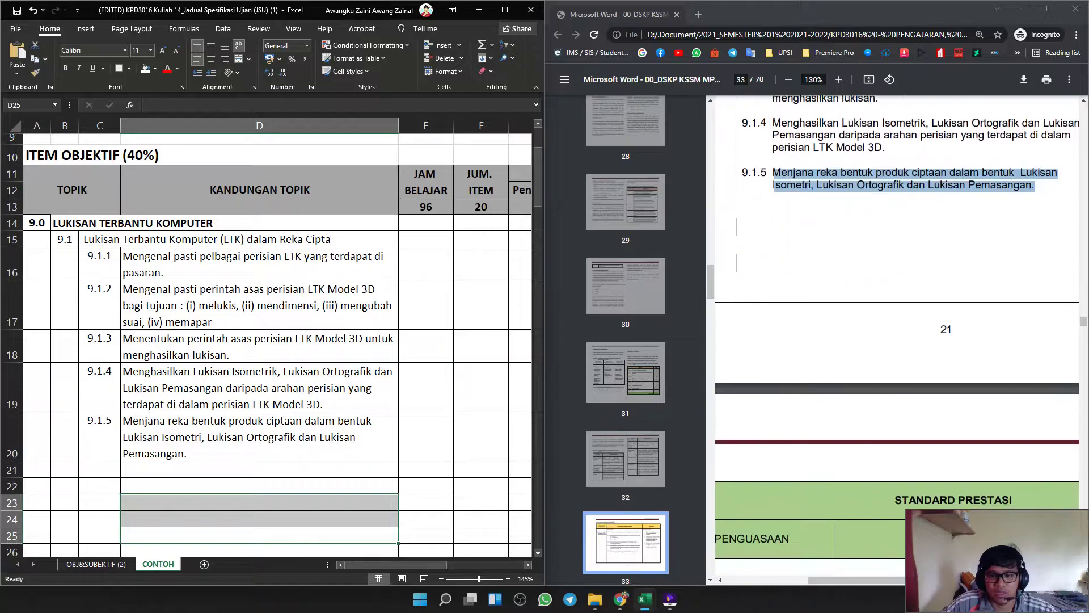
pyautogui.scroll(-2, 897, 341)
pyautogui.moveTo(868, 580); pyautogui.dragTo(783, 580)
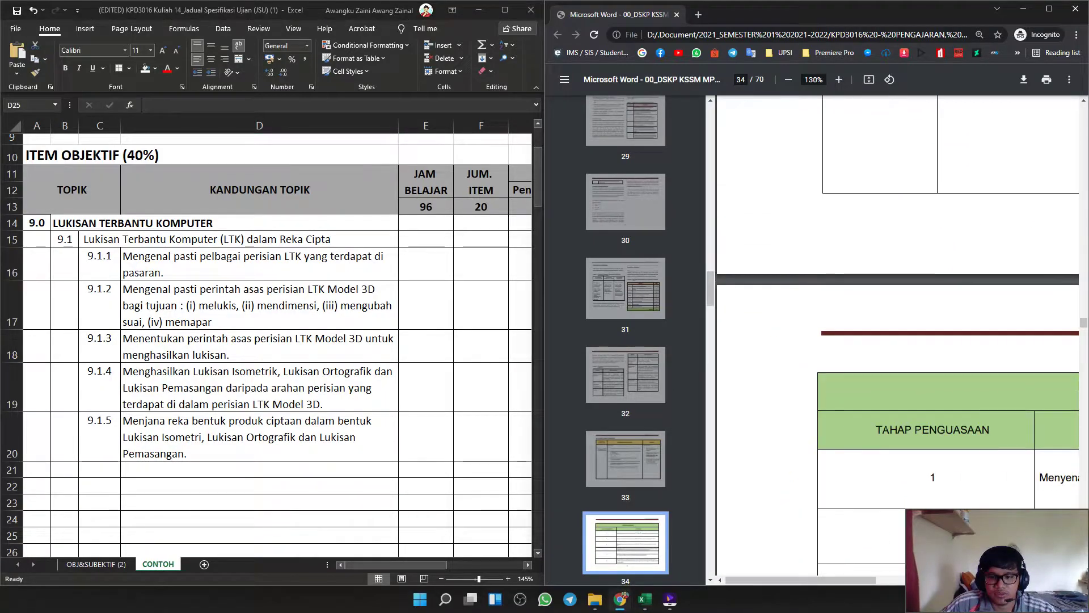
pyautogui.scroll(-10, 897, 341)
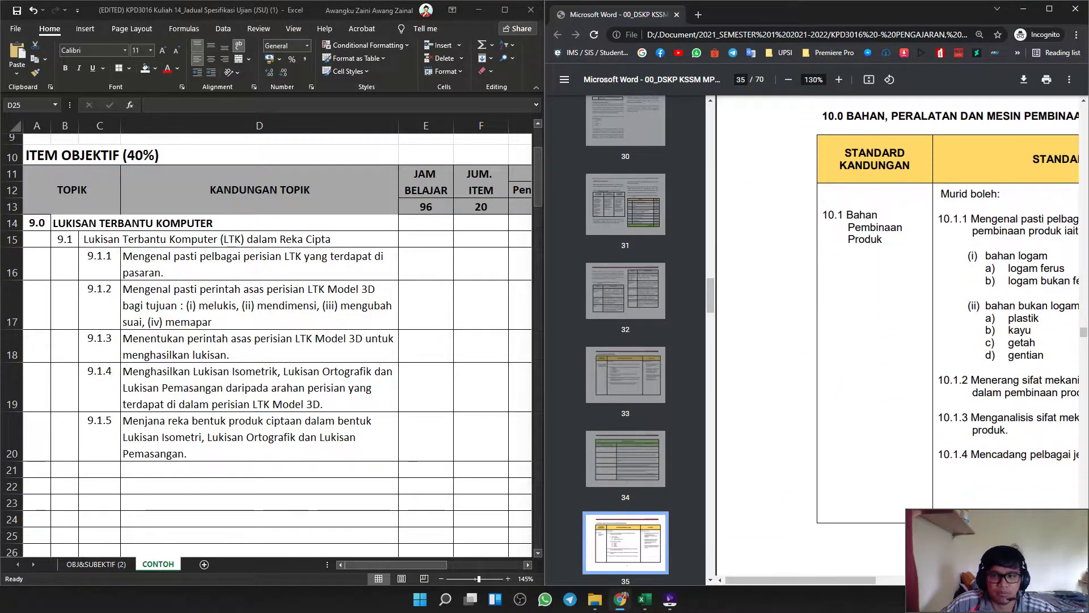
pyautogui.moveTo(273, 535); pyautogui.dragTo(238, 503)
pyautogui.click(37, 470)
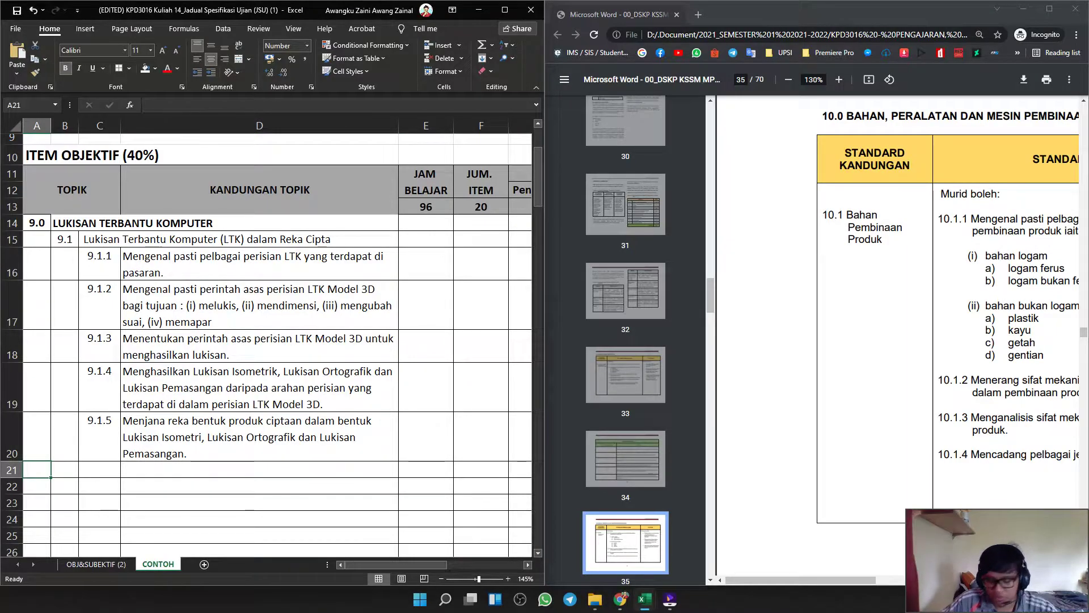
pyautogui.write('10')
pyautogui.press('Tab')
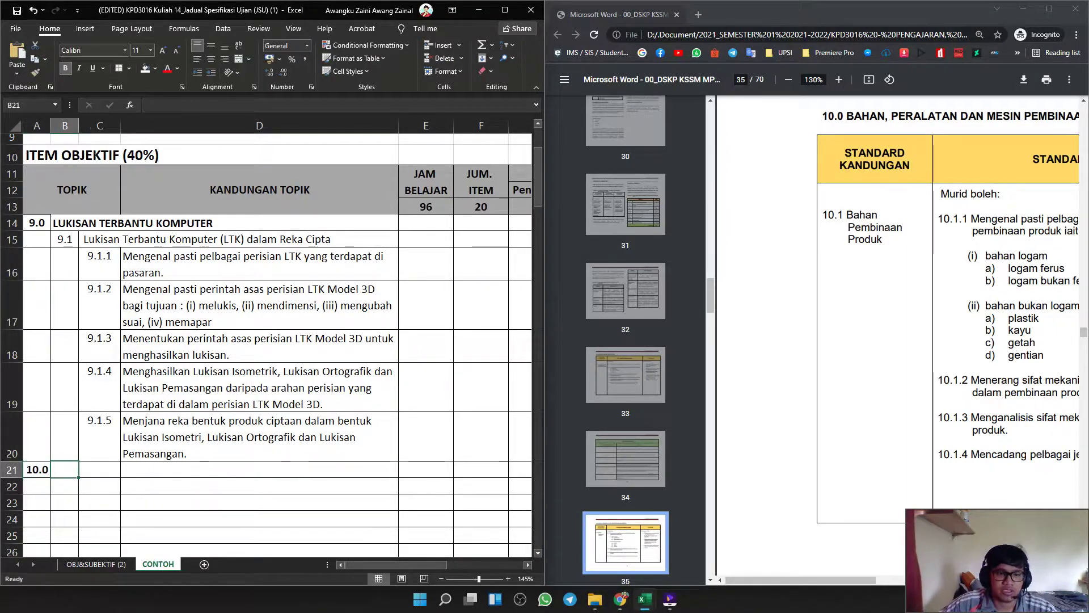
pyautogui.moveTo(170, 470); pyautogui.dragTo(64, 470)
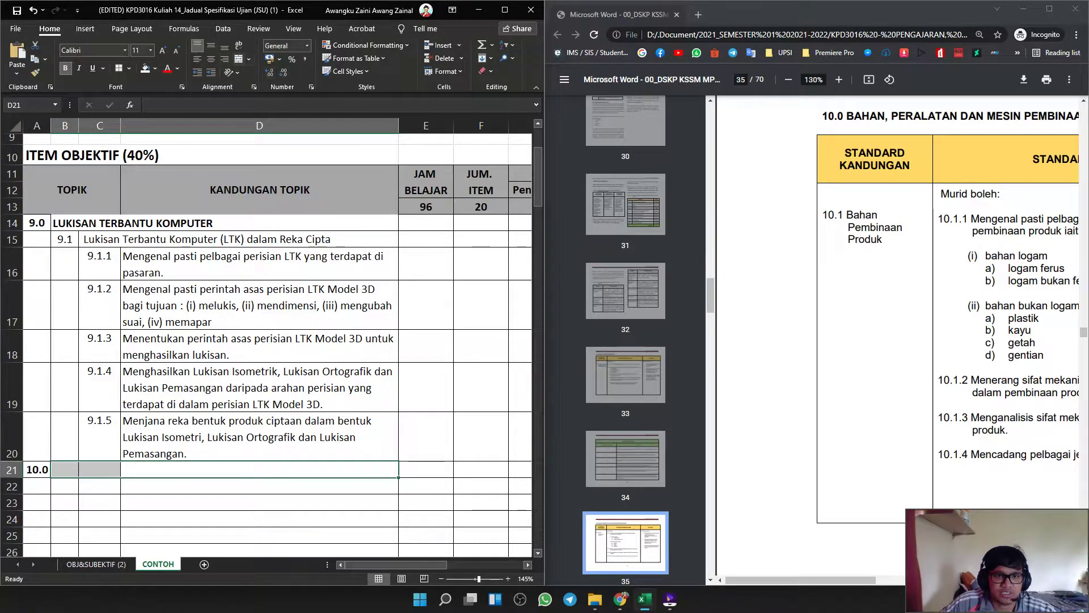
pyautogui.click(238, 58)
# Copy the topic title "BAHAN, PERALATAN DAN MESIN PEMBINAAN PRODUK" from the DSKP document into merged cell B21 and left-align it.
pyautogui.scroll(1, 897, 340)
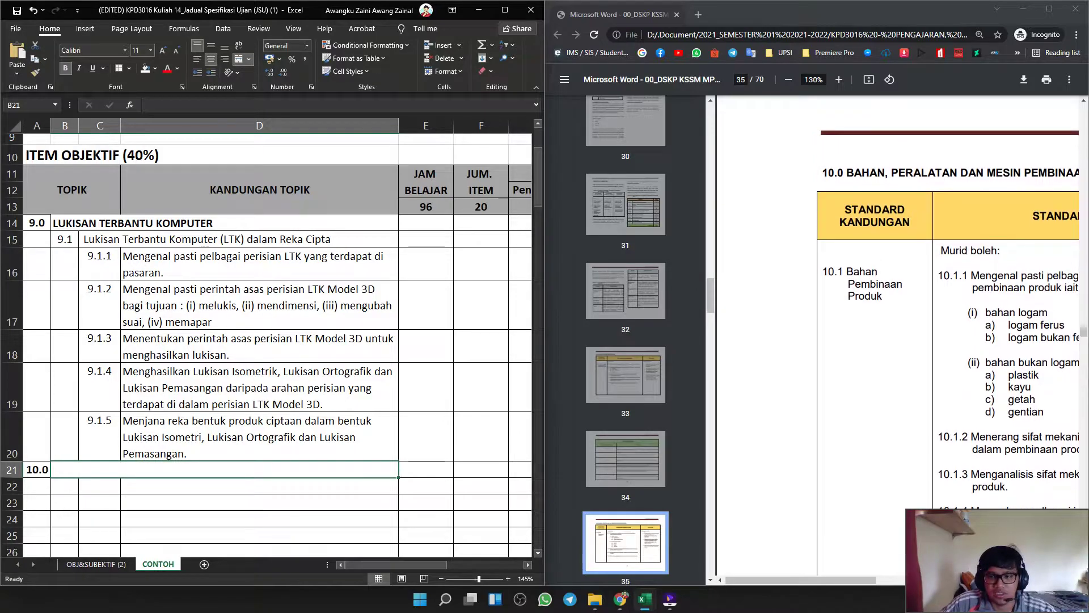
pyautogui.moveTo(800, 580); pyautogui.dragTo(838, 580)
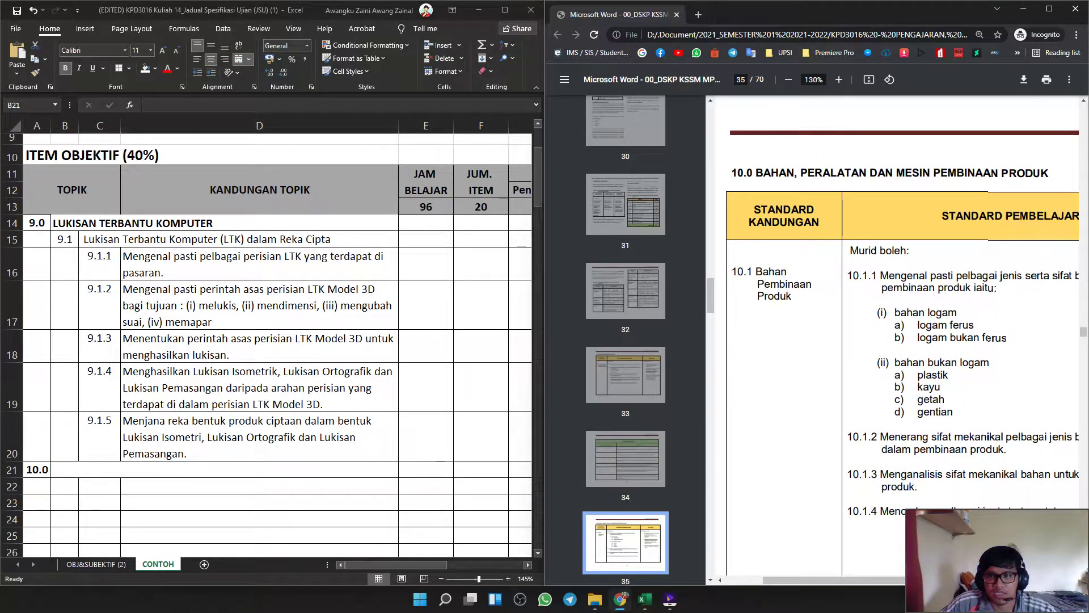
pyautogui.moveTo(1050, 174); pyautogui.dragTo(758, 173)
pyautogui.hotkey('ctrl', 'c')
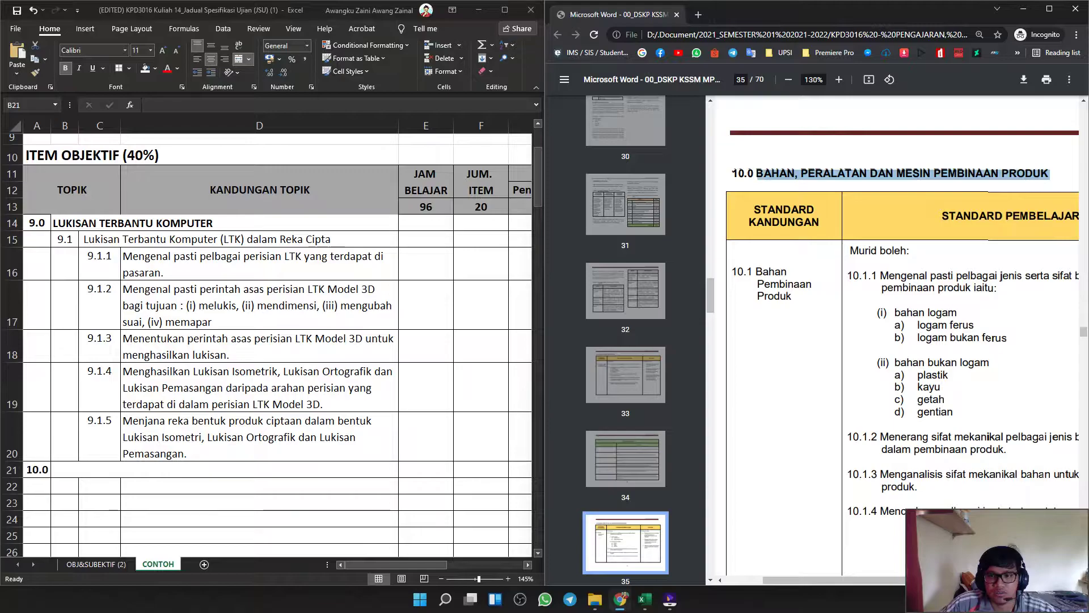
pyautogui.click(224, 470)
pyautogui.doubleClick(225, 470)
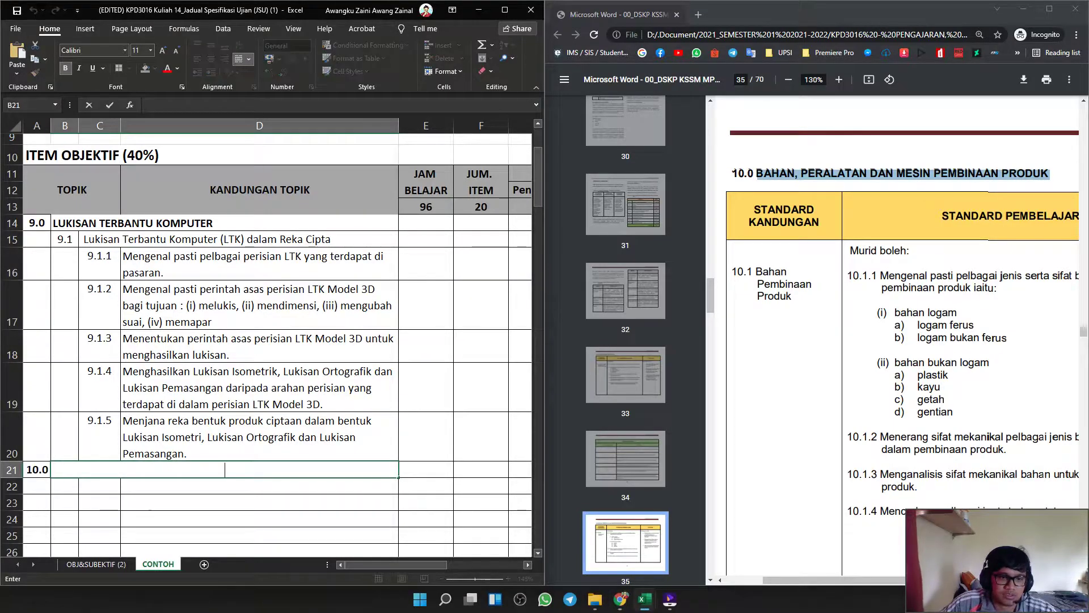
pyautogui.hotkey('ctrl', 'v')
pyautogui.click(260, 503)
pyautogui.click(224, 470)
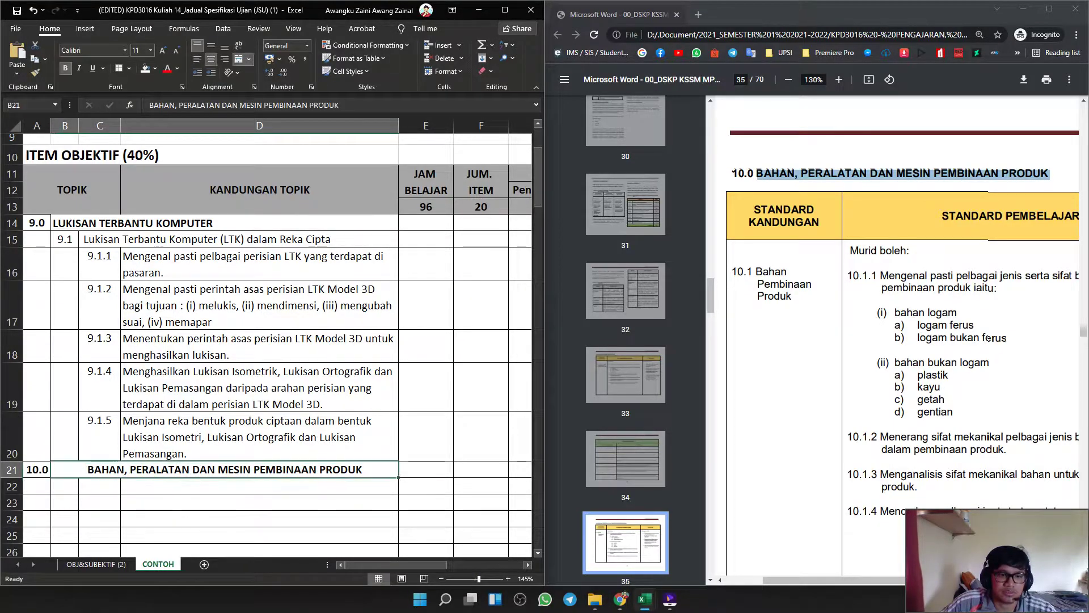
pyautogui.click(198, 59)
# Enter 10.1 in B22 and merge and center cells C22:D22.
pyautogui.scroll(-1, 224, 341)
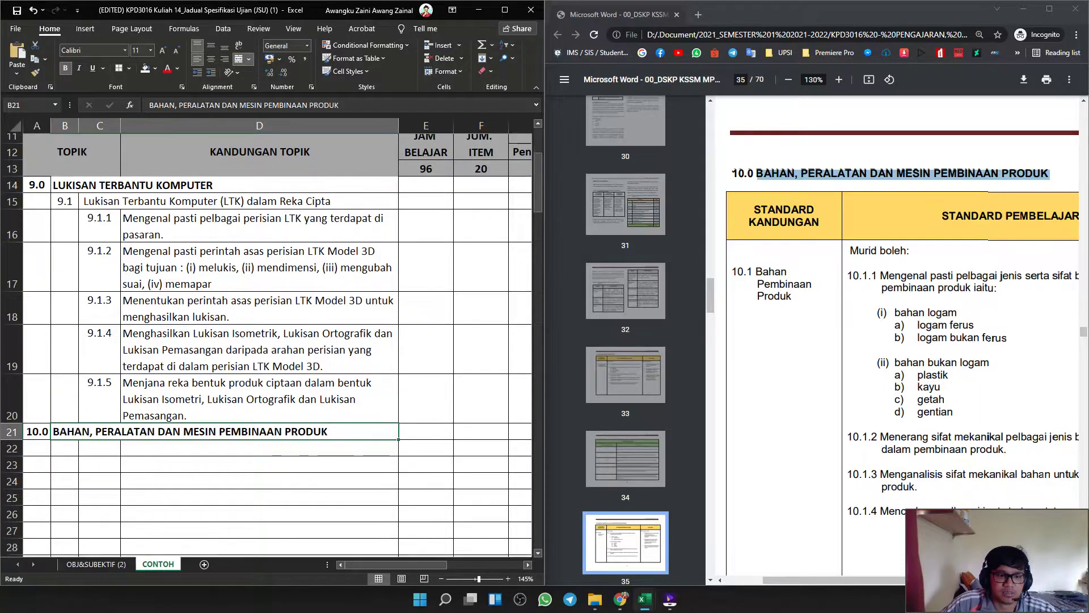
pyautogui.click(65, 438)
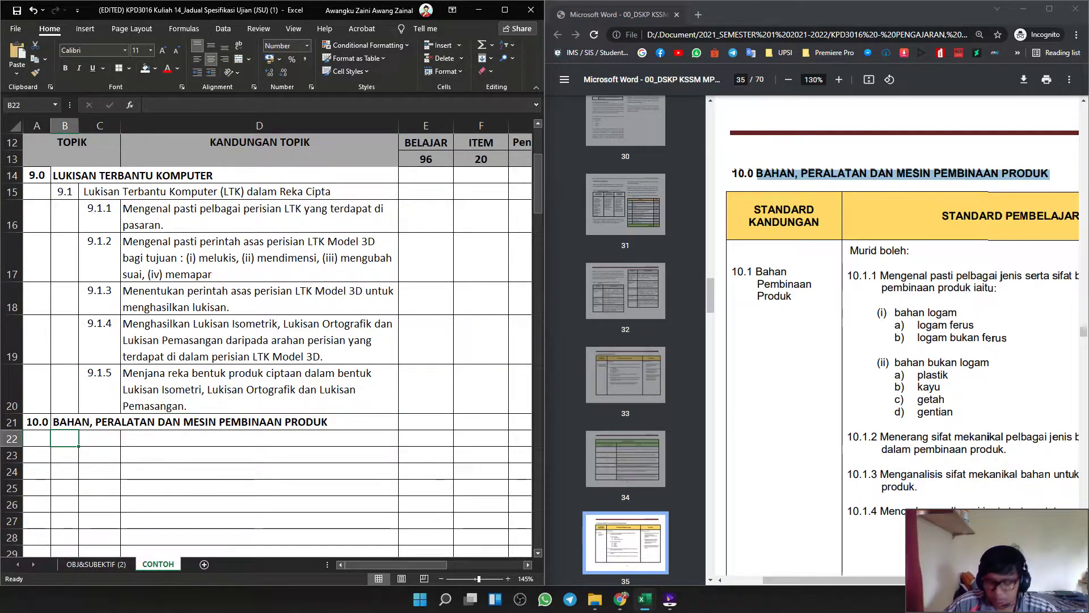
pyautogui.write('1')
pyautogui.press('Tab')
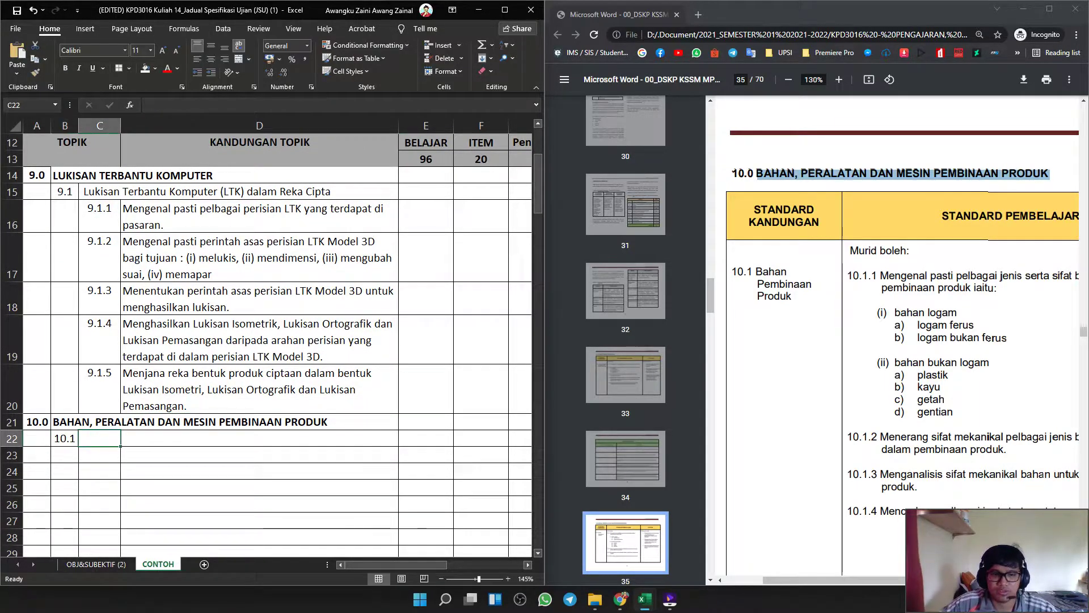
pyautogui.scroll(-1, 249, 422)
pyautogui.click(250, 422)
pyautogui.moveTo(100, 389); pyautogui.dragTo(249, 389)
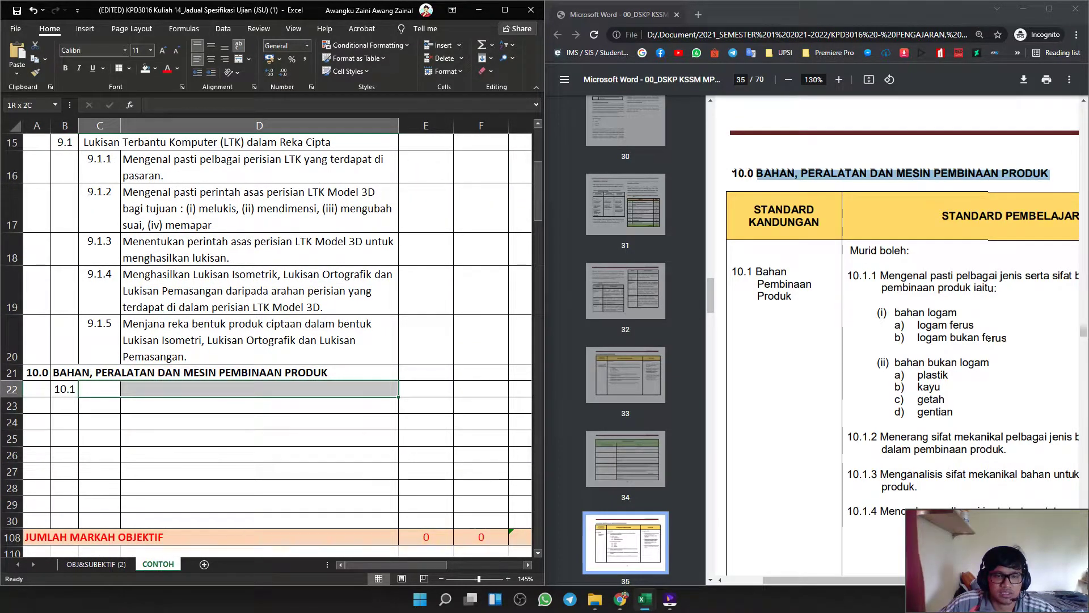
pyautogui.click(238, 59)
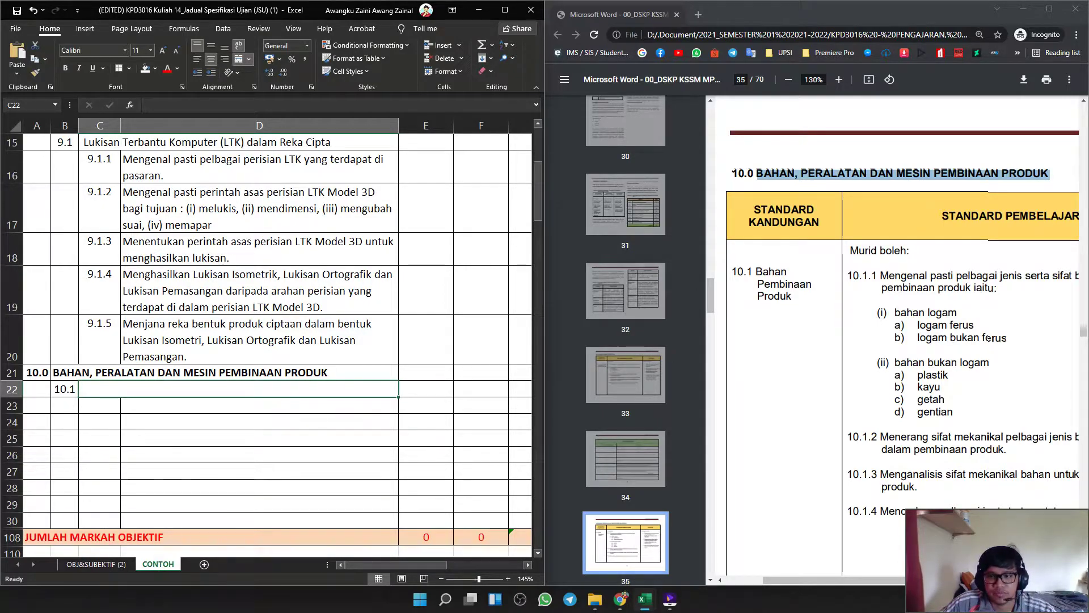
# Copy the title "Bahan Pembinaan Produk" from the DSKP document into merged cell C22 as one line and left-align it.
pyautogui.moveTo(756, 272); pyautogui.dragTo(776, 296)
pyautogui.hotkey('ctrl', 'c')
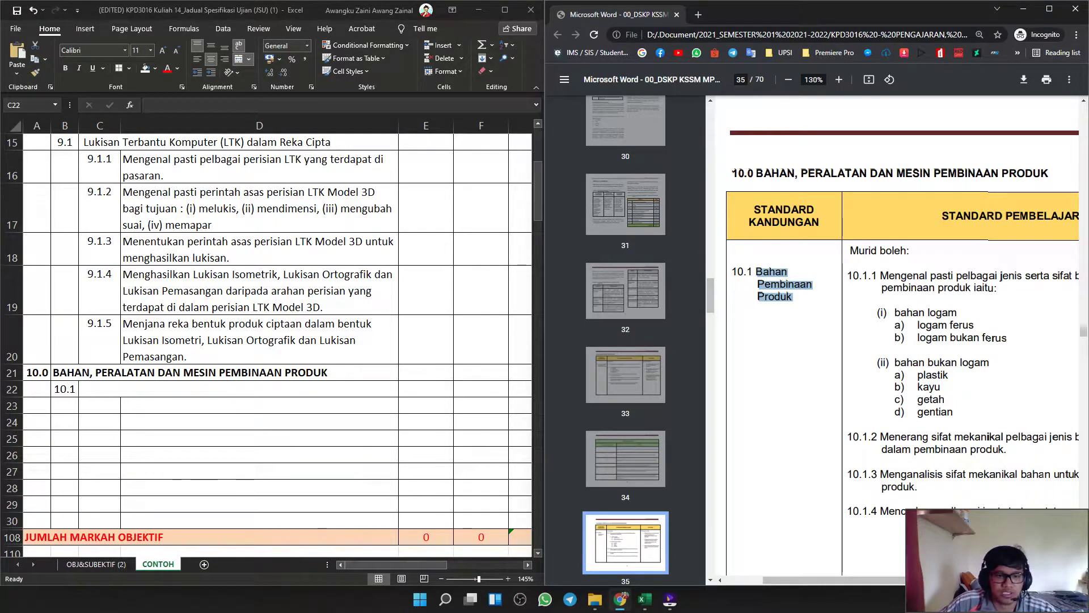
pyautogui.doubleClick(238, 389)
pyautogui.hotkey('ctrl', 'v')
pyautogui.click(212, 407)
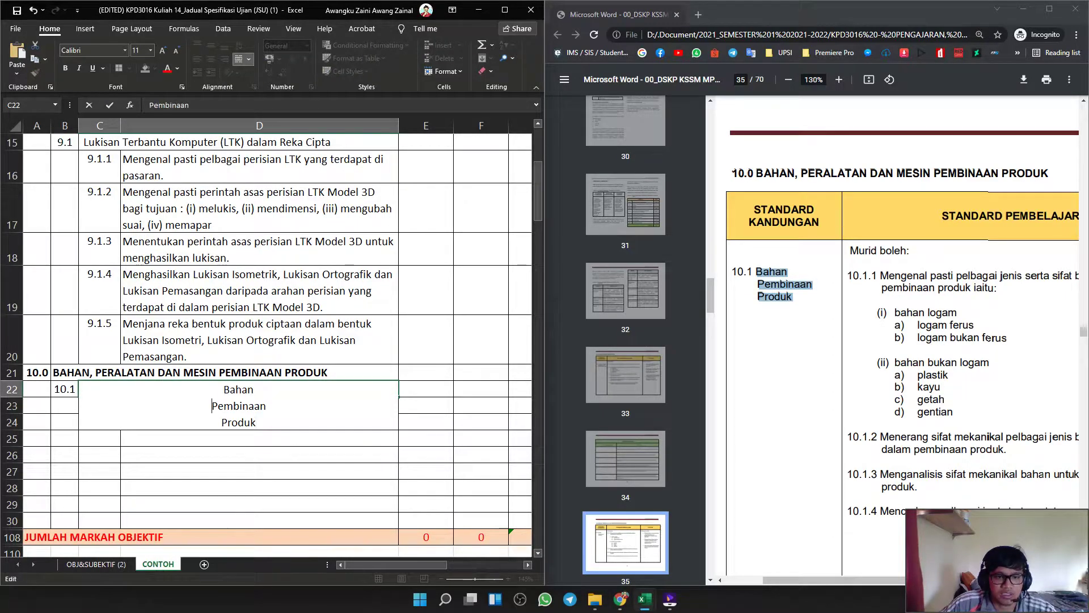
pyautogui.press('BackSpace')
pyautogui.click(222, 406)
pyautogui.press('BackSpace')
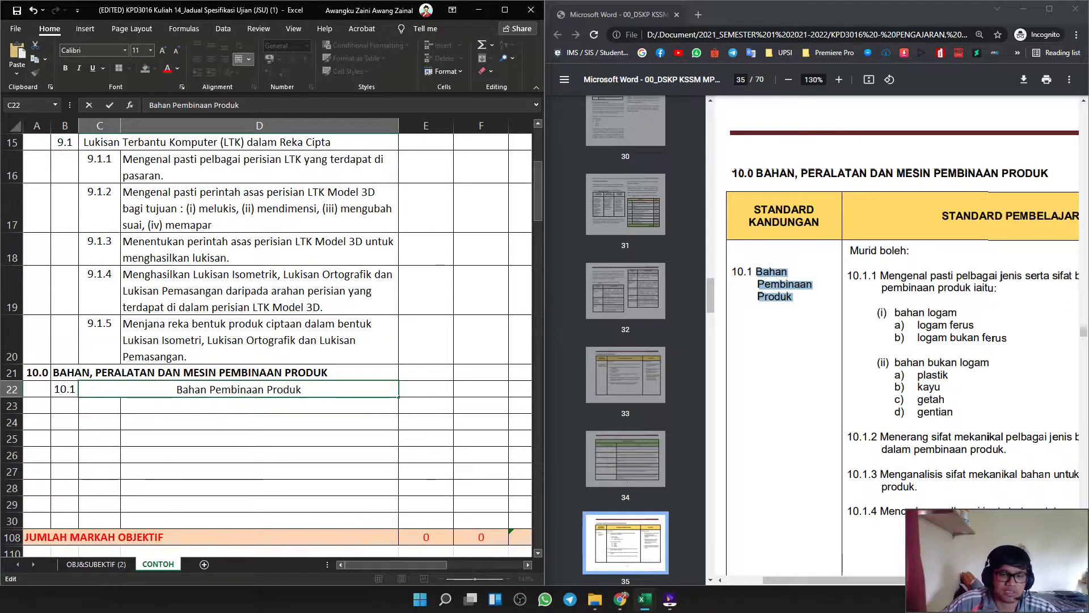
pyautogui.press('Return')
pyautogui.press('Up')
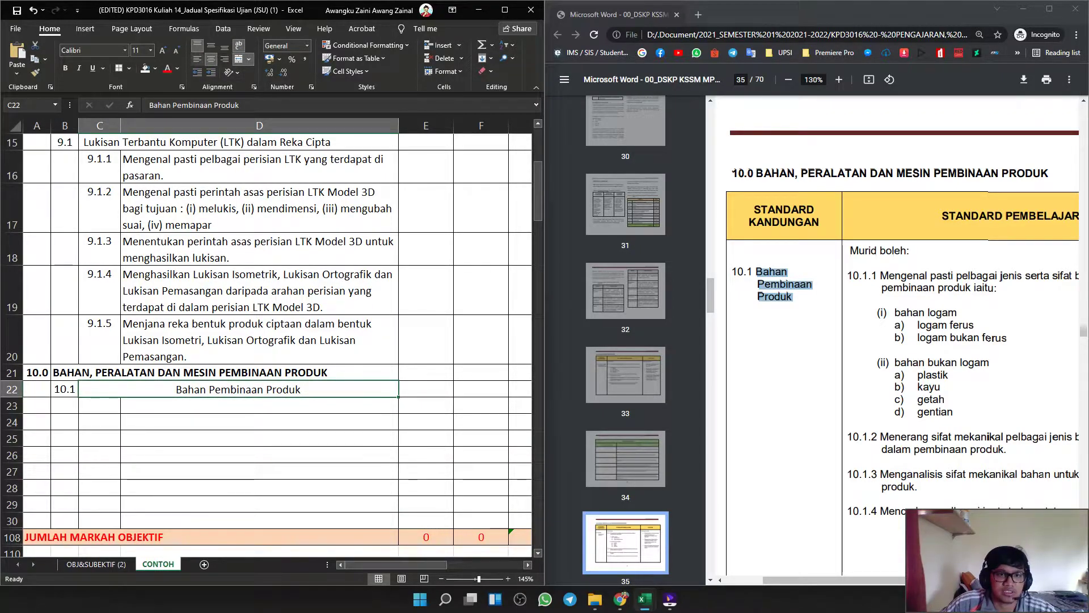
pyautogui.click(197, 59)
# Enter 10.1.1 in C23 and copy its full standard text, including the material lists, from the DSKP document into D23.
pyautogui.click(99, 406)
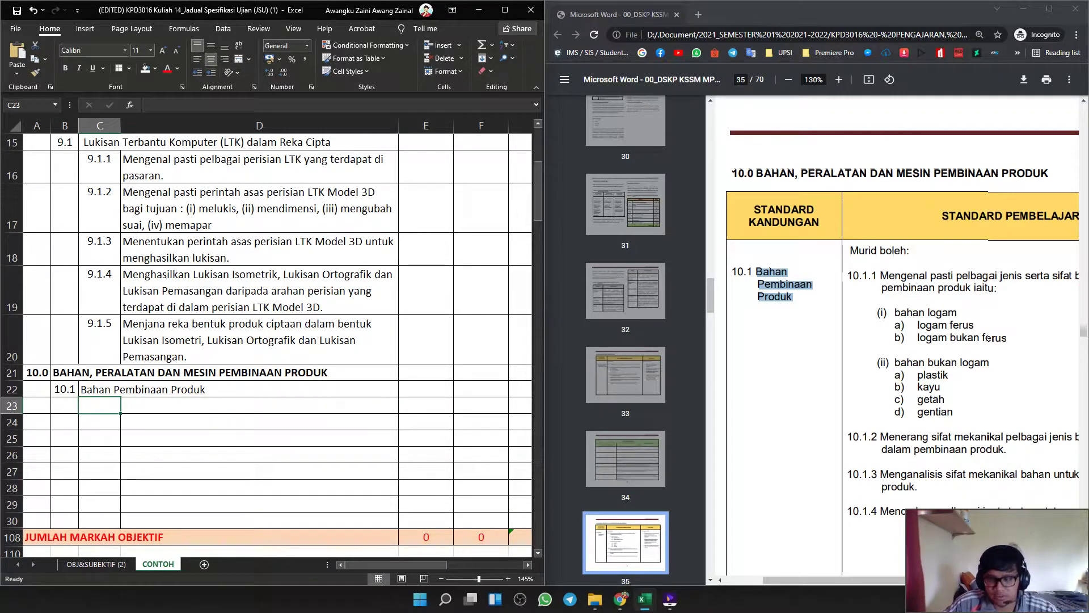
pyautogui.write('10.1.1')
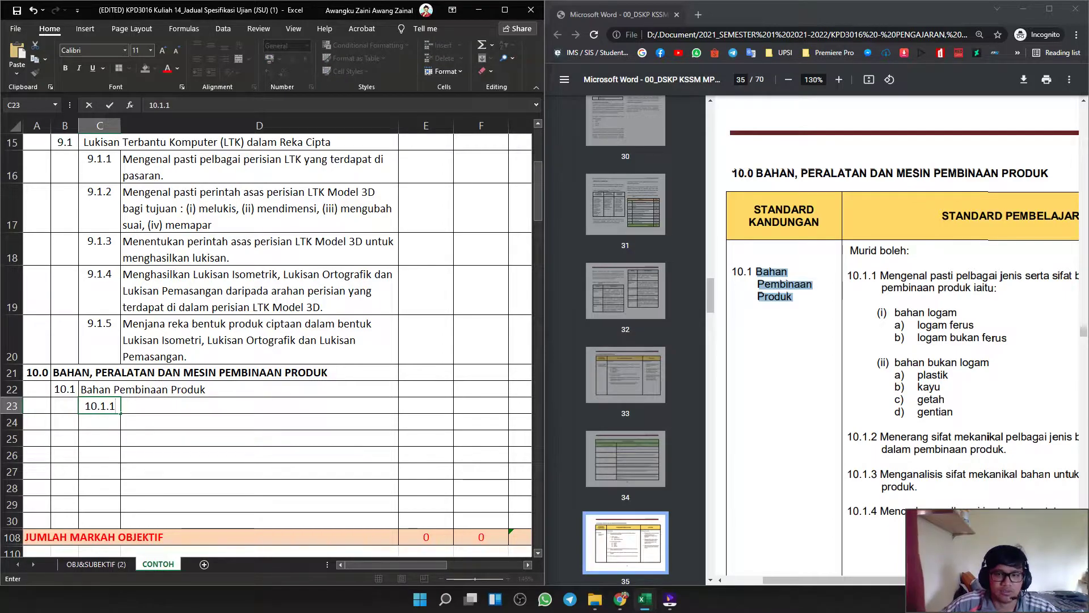
pyautogui.click(997, 289)
pyautogui.moveTo(955, 413); pyautogui.dragTo(881, 276)
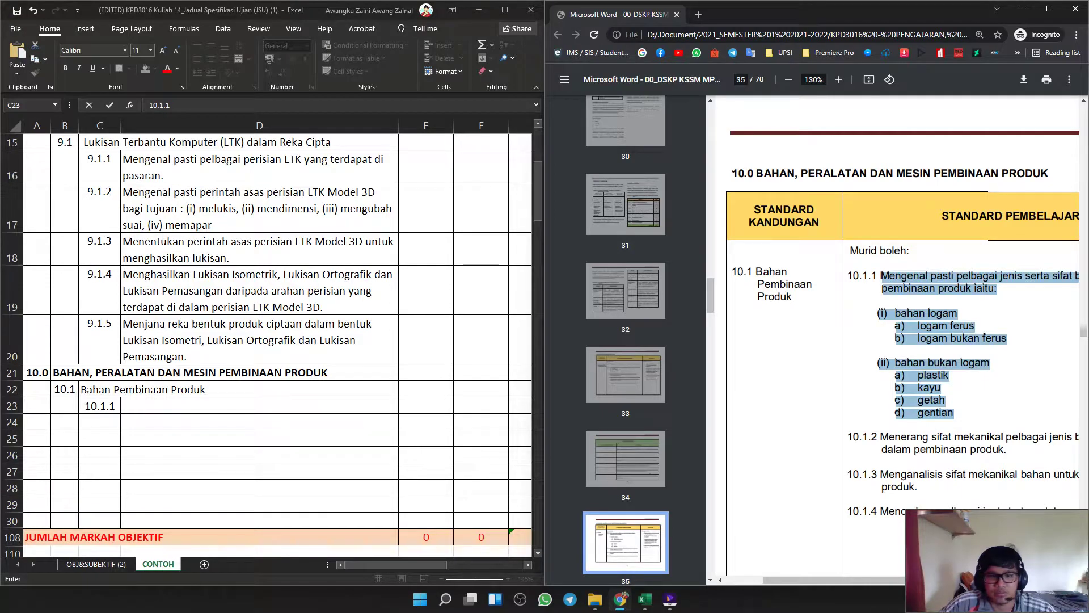
pyautogui.doubleClick(259, 406)
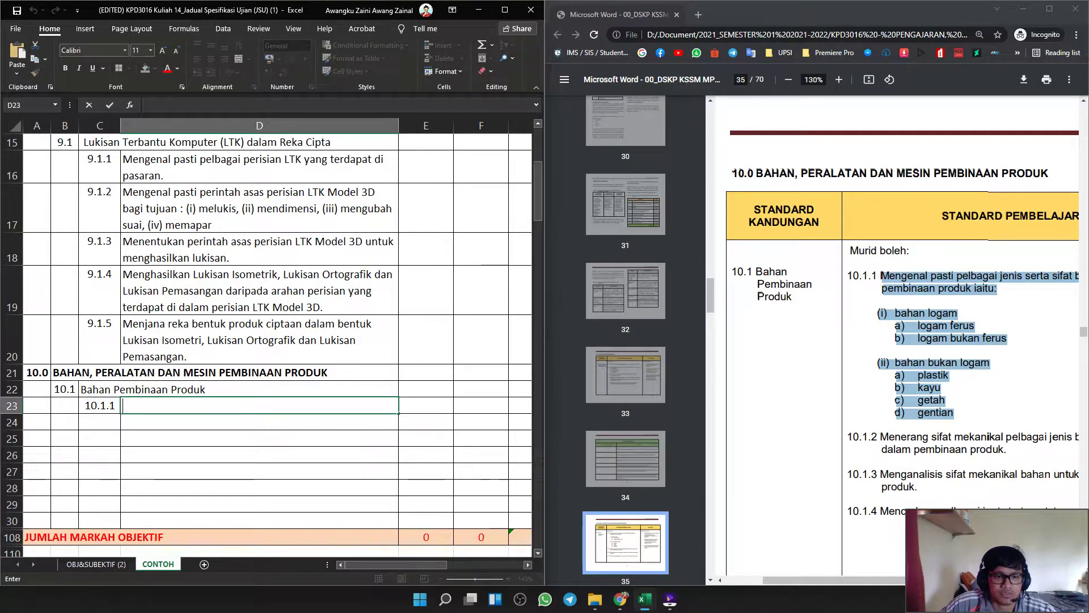
pyautogui.write('Mengenal pasti pelbagai jenis serta sifat bahan dalam pembinaan produk iaitu: (i) bahan logam a) logam ferus b) logam bukan ferus (ii) bahan bukan logam a) plastik b) kayu c) getah d) gentian')
# Remove the line breaks before "pembinaan produk iaitu:" and "(i) bahan logam" in D23.
pyautogui.click(123, 422)
pyautogui.scroll(1, 259, 422)
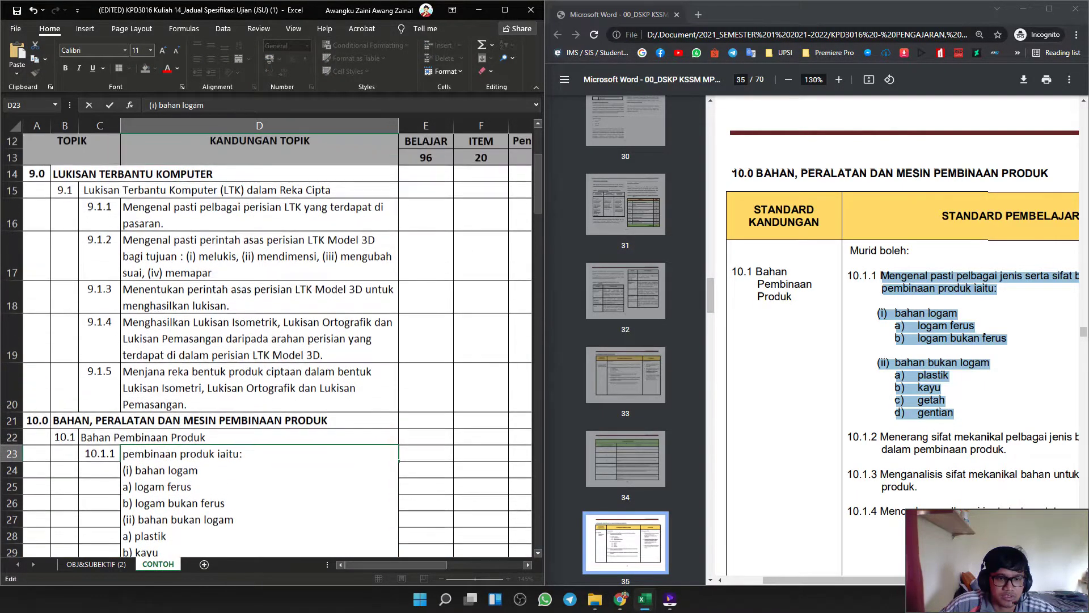
pyautogui.scroll(-1, 259, 422)
pyautogui.click(123, 422)
pyautogui.press('BackSpace')
pyautogui.click(133, 439)
pyautogui.press('BackSpace')
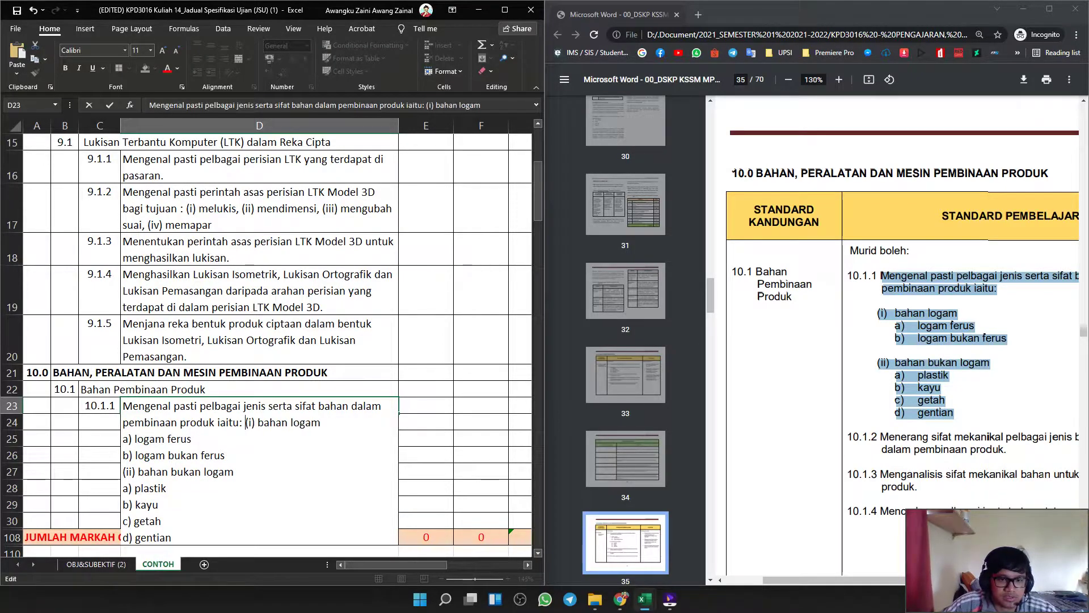
# Join "a) logam ferus" and "b) logam bukan ferus" onto the "(i) bahan logam" text in D23, separated by commas.
pyautogui.click(130, 439)
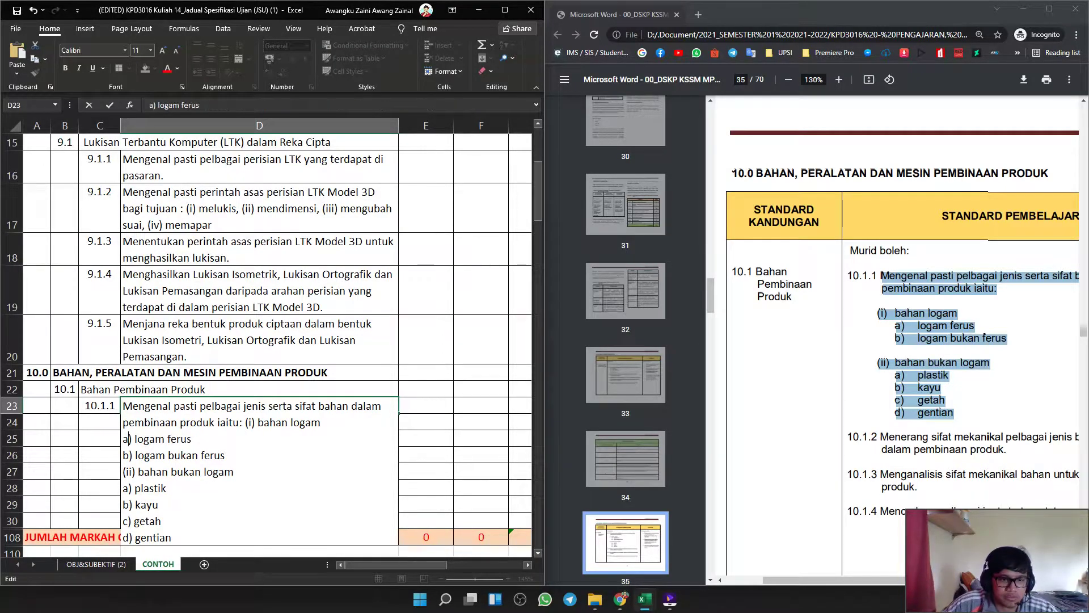
pyautogui.press('BackSpace')
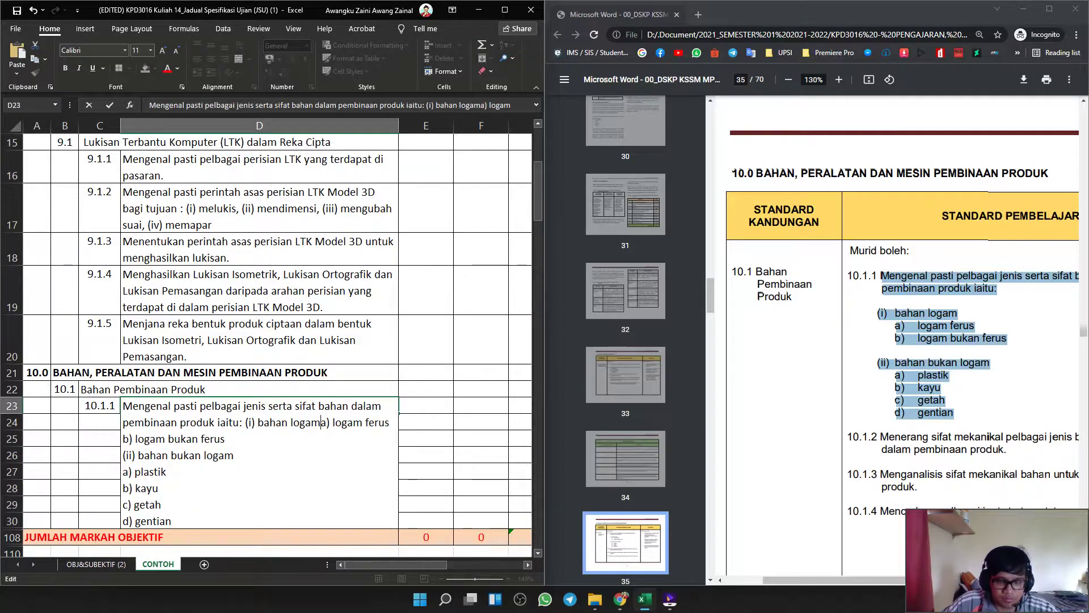
pyautogui.write(';')
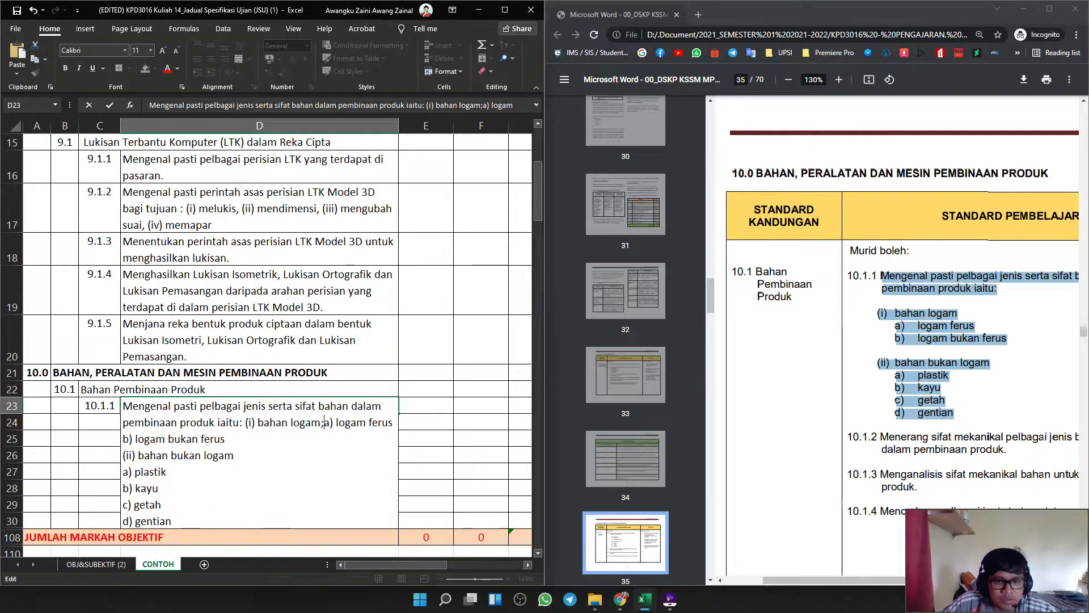
pyautogui.press('BackSpace')
pyautogui.write(',')
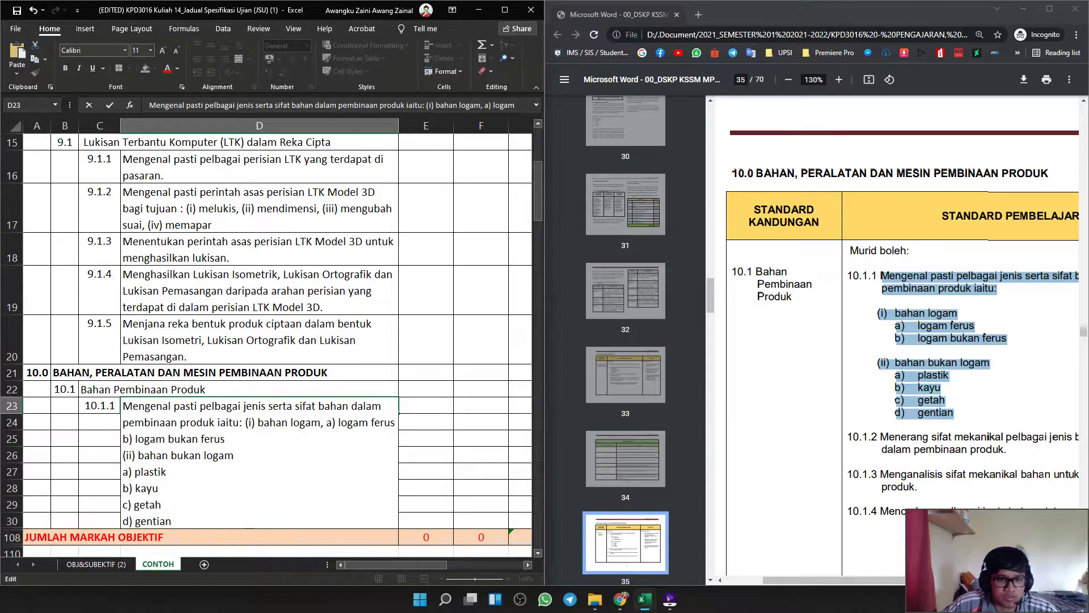
pyautogui.click(130, 439)
pyautogui.press('BackSpace')
pyautogui.write(', b) logam bukan ferus')
# Join "(ii) bahan bukan logam" in D23 after a semicolon and "a) plastik" after a comma.
pyautogui.press('Down')
pyautogui.press('BackSpace')
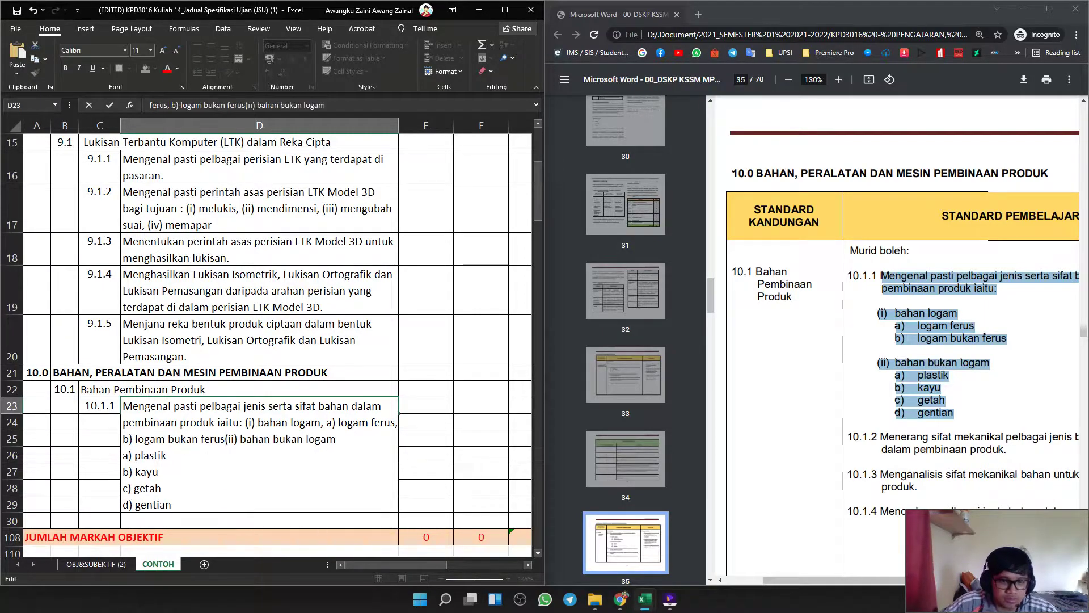
pyautogui.write(';')
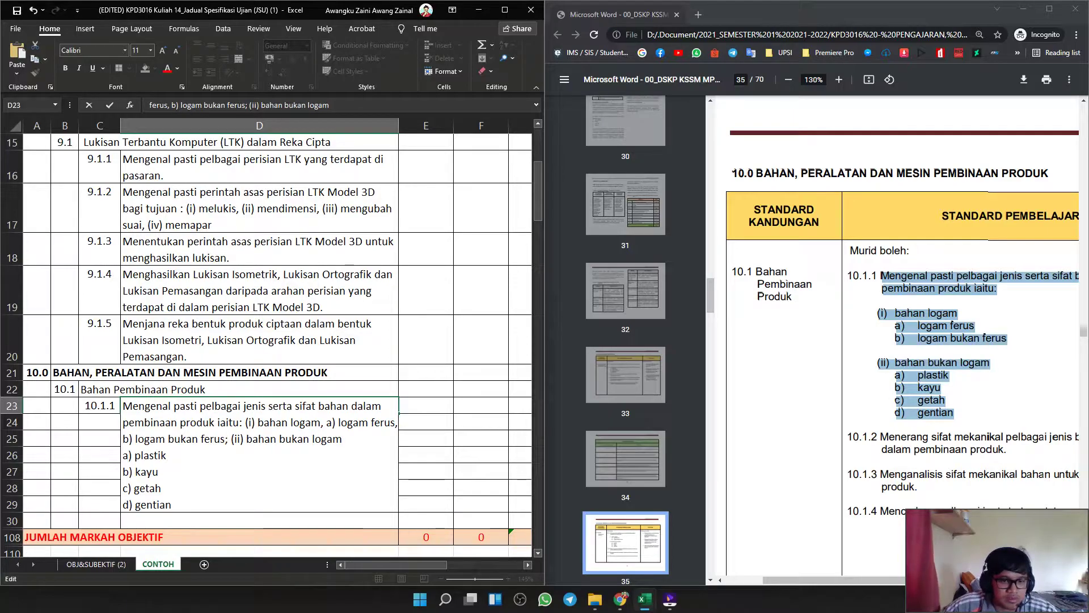
pyautogui.click(130, 456)
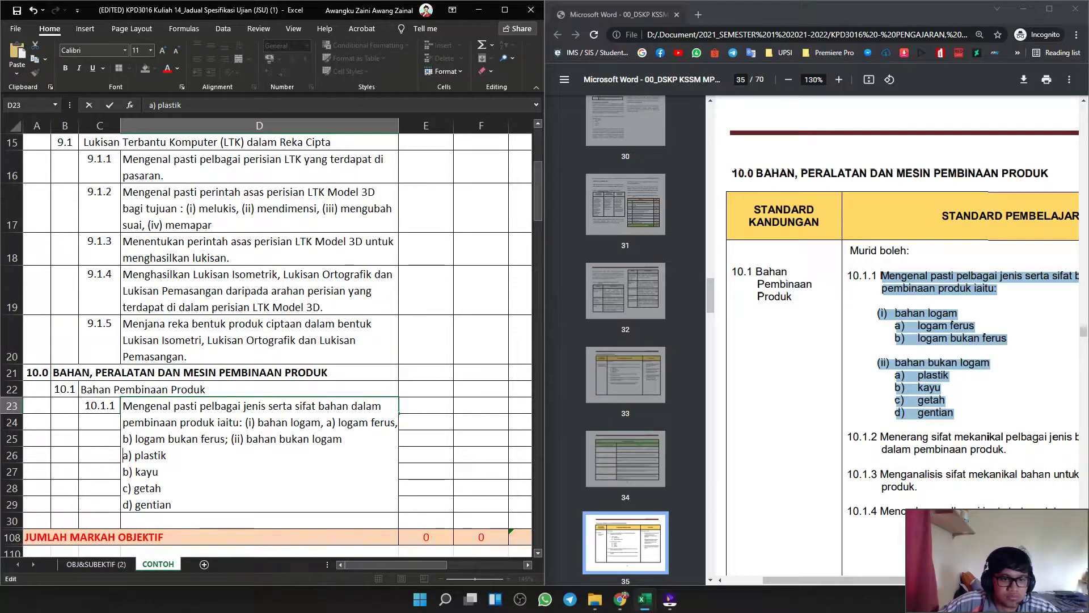
pyautogui.press('BackSpace')
pyautogui.write(', a) plastik')
# Join "b) kayu", "c) getah" and "d) gentian" onto the preceding text in D23 with commas and complete the entry.
pyautogui.click(129, 456)
pyautogui.press('Left')
pyautogui.press('BackSpace')
pyautogui.write(',')
pyautogui.press('Down')
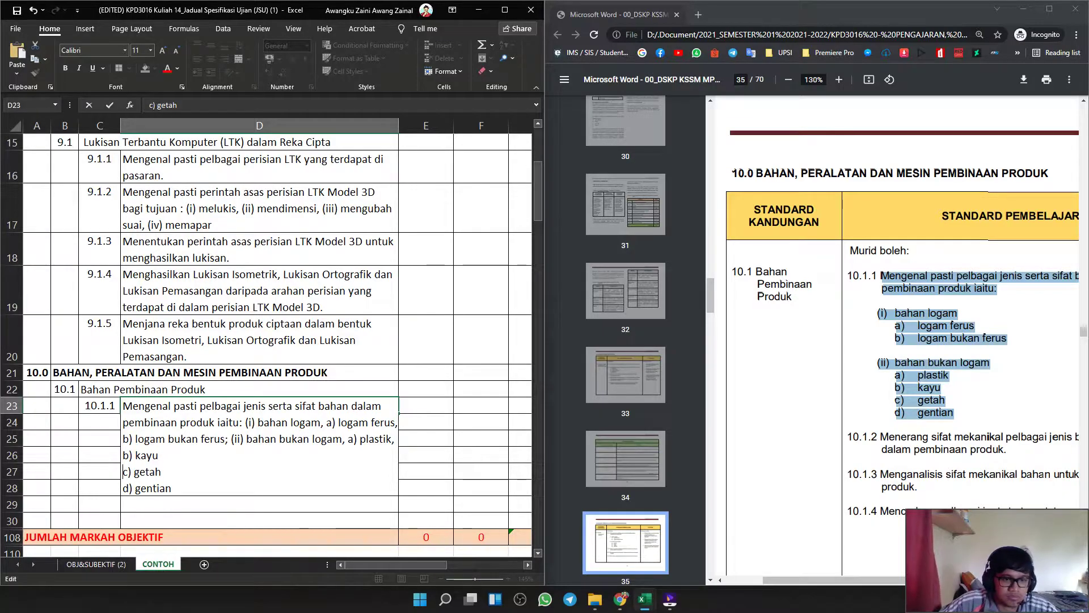
pyautogui.press('BackSpace')
pyautogui.write(', c) getah')
pyautogui.press('Down')
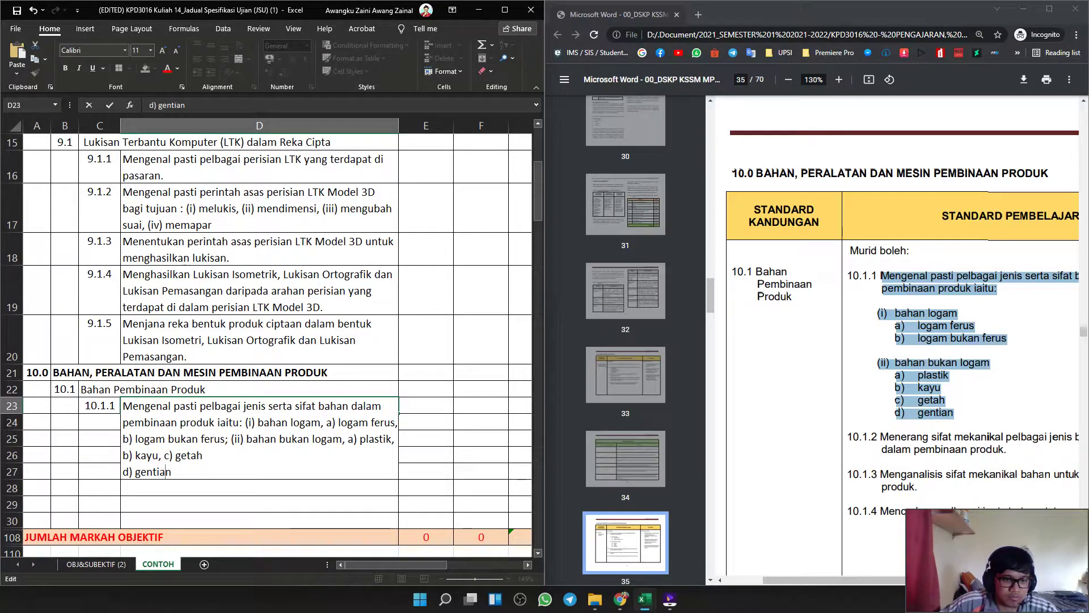
pyautogui.press('BackSpace')
pyautogui.write(',')
pyautogui.click(260, 520)
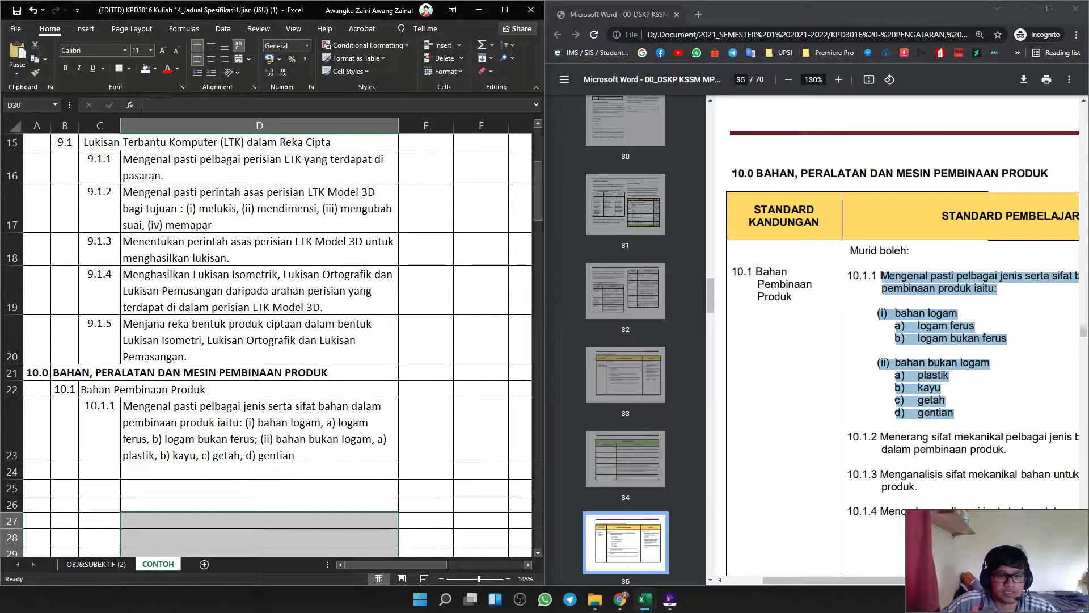
# Enter 10.1.2 in C24 and copy its standard text from the DSKP document into D24.
pyautogui.scroll(-1, 259, 521)
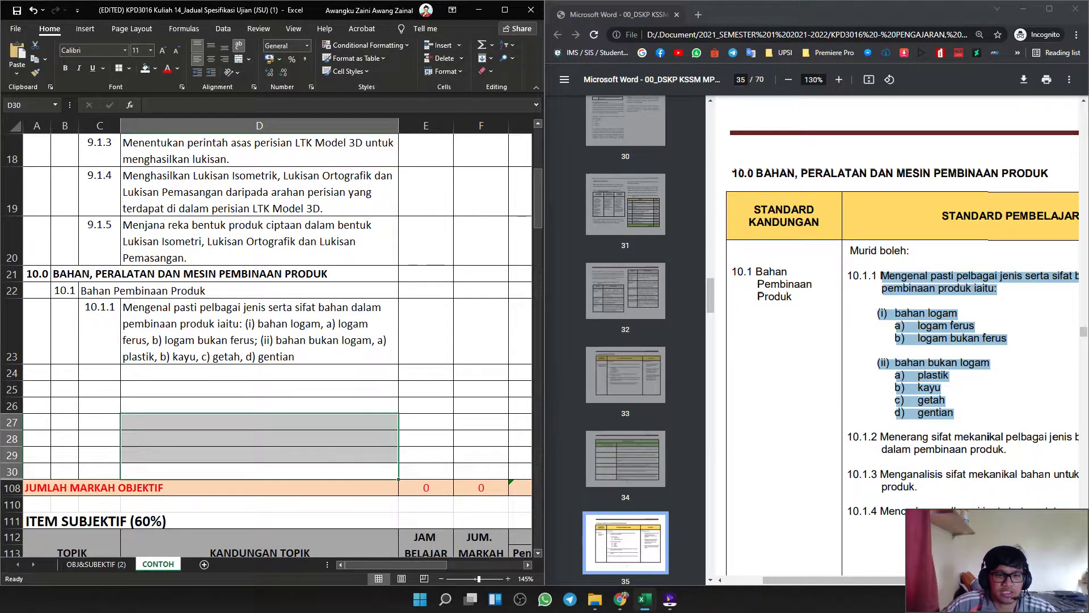
pyautogui.click(259, 331)
pyautogui.click(990, 399)
pyautogui.scroll(-2, 990, 399)
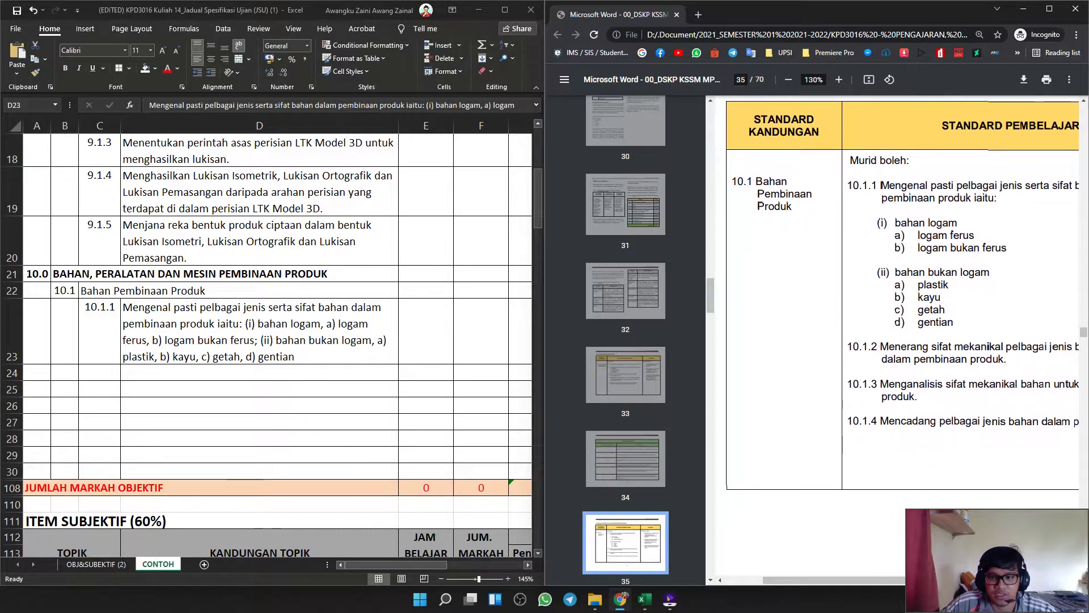
pyautogui.moveTo(1007, 337); pyautogui.dragTo(881, 324)
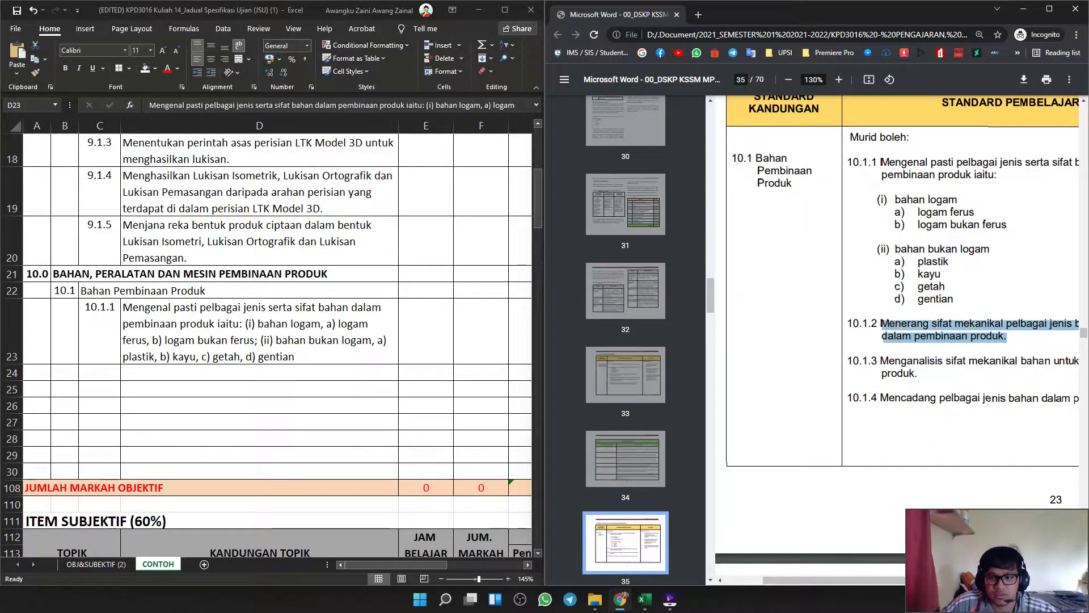
pyautogui.hotkey('alt', 'Tab')
pyautogui.press('Down')
pyautogui.press('Left')
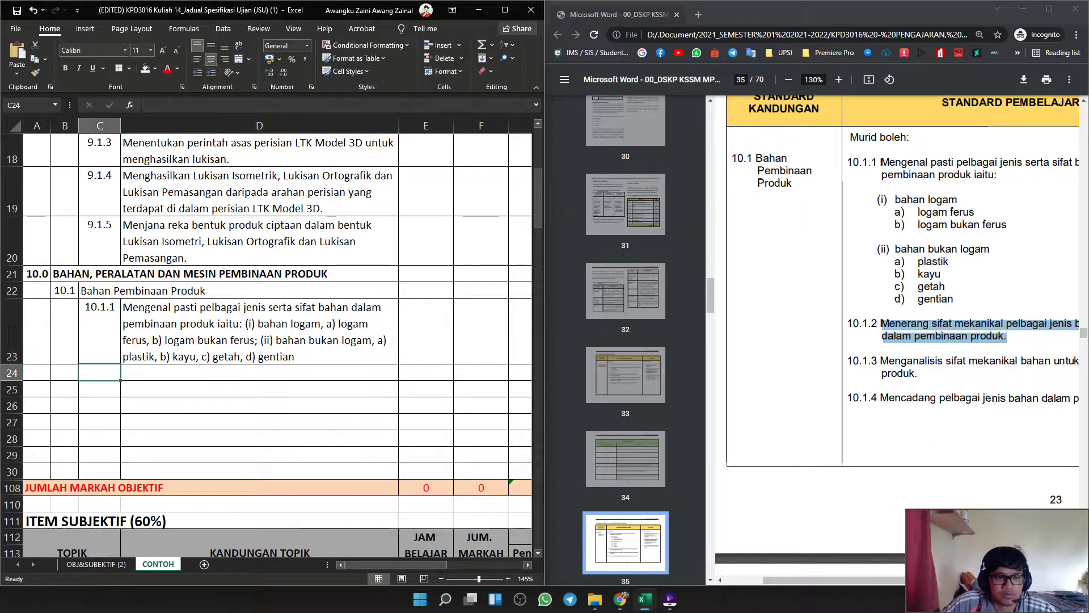
pyautogui.write('10.1.2')
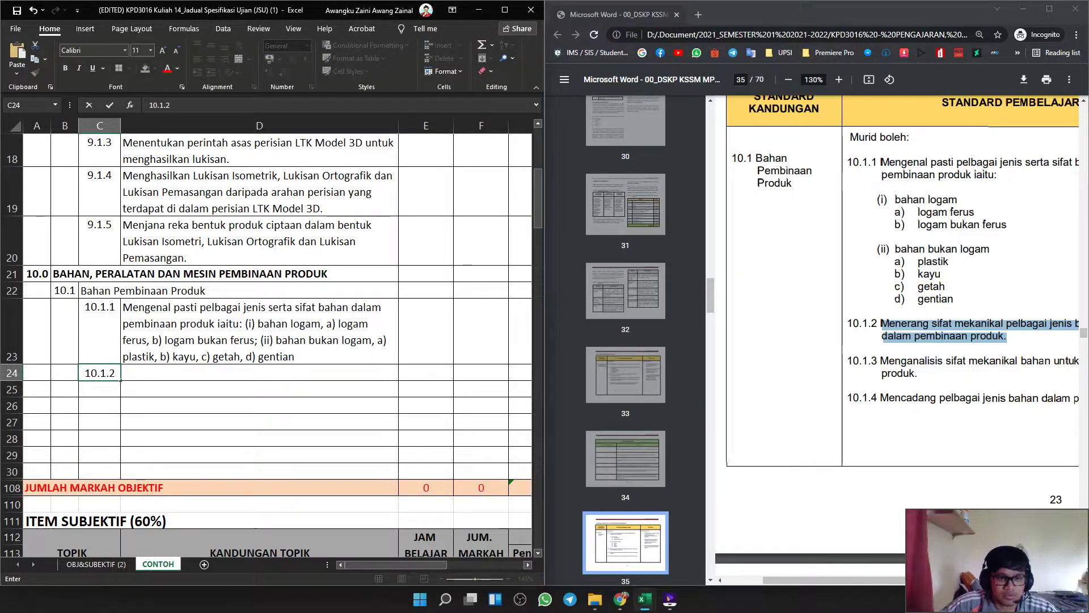
pyautogui.press('Tab')
pyautogui.press('F2')
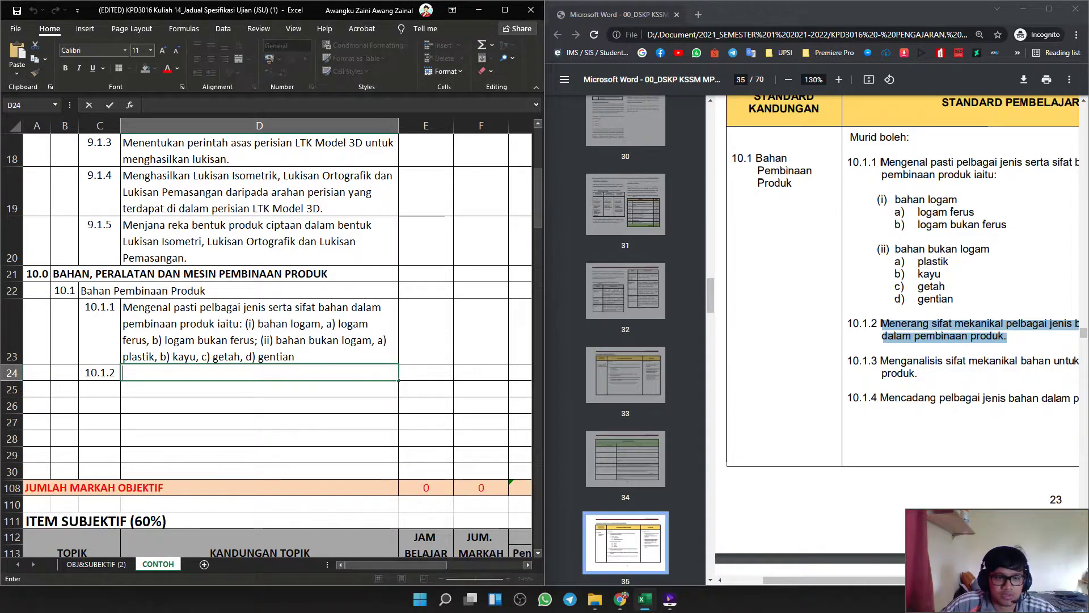
pyautogui.write('Menerang sifat mekanikal pelbagai jenis bahan pembinaan dalam pembinaan produk.')
# Remove the line break before "dalam pembinaan produk." in D24 and complete the entry.
pyautogui.press('F2')
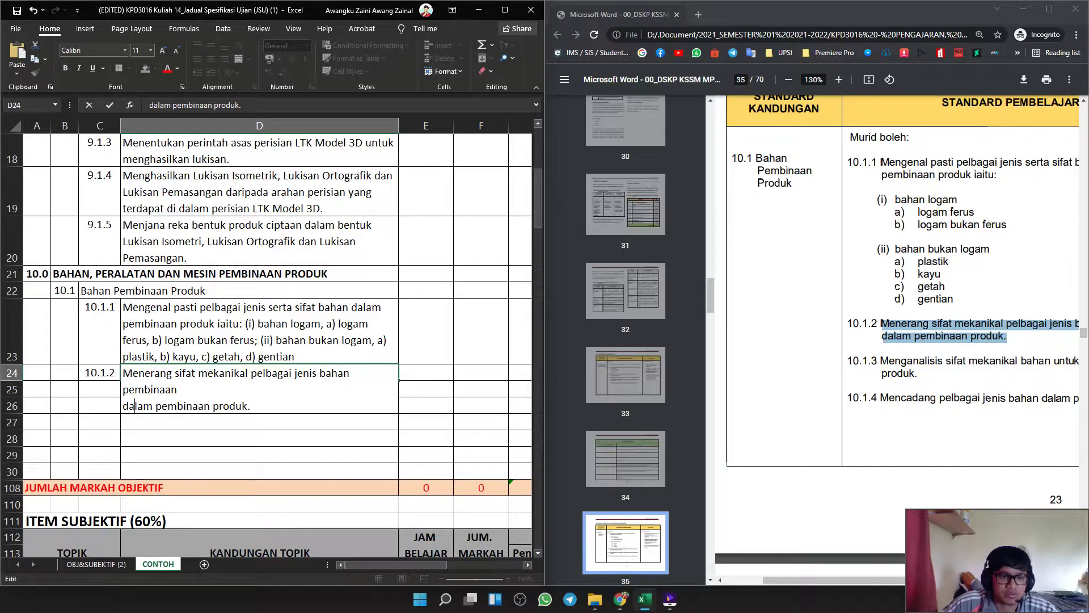
pyautogui.press('Home')
pyautogui.press('BackSpace')
pyautogui.press('Return')
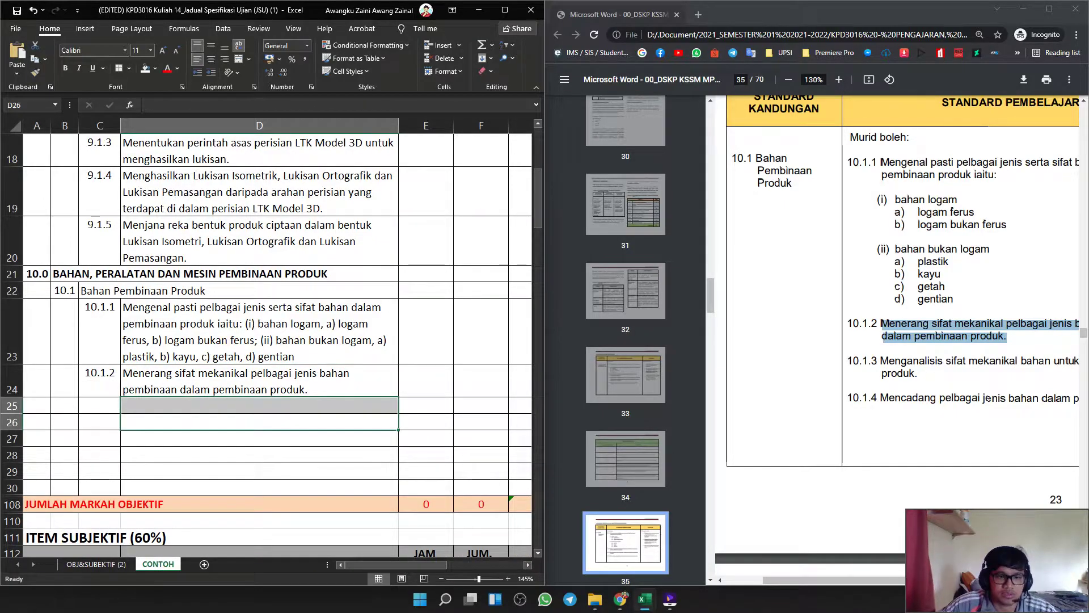
# Enter 10.1.3 in C25 and copy its standard text from the DSKP document into D25, removing the line break before "produk.".
pyautogui.write('10.1.3')
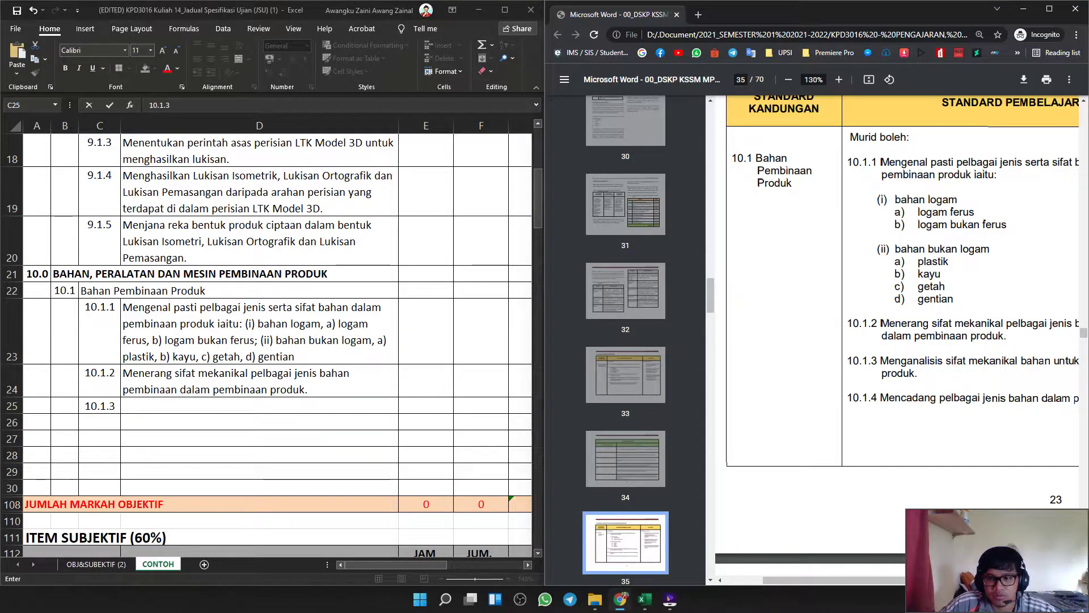
pyautogui.moveTo(881, 361); pyautogui.dragTo(918, 373)
pyautogui.doubleClick(259, 406)
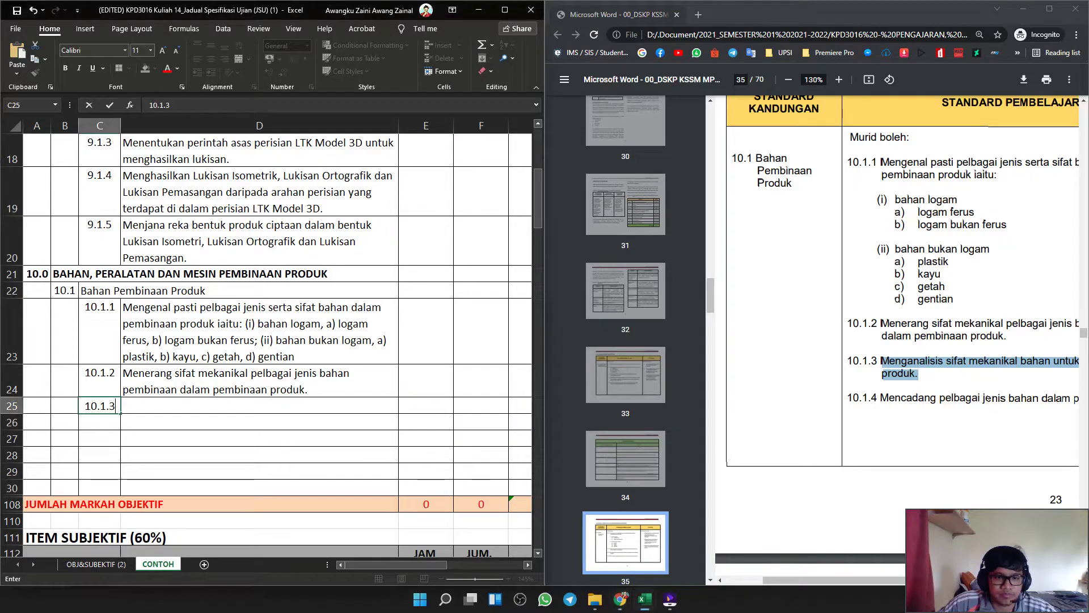
pyautogui.write('Menganalisis sifat mekanikal bahan untuk tujuan pembinaan produk.')
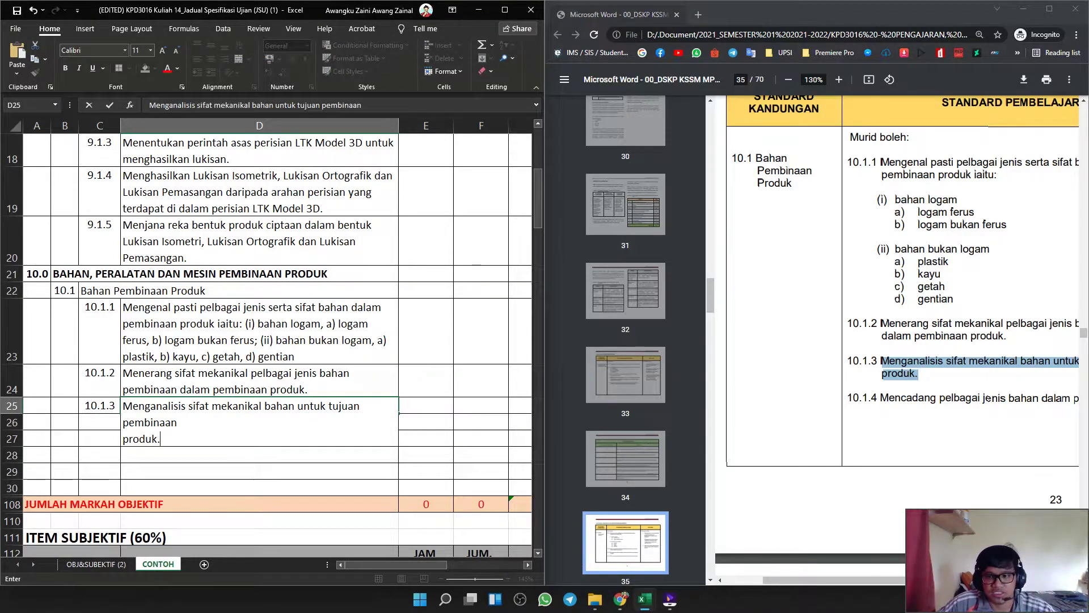
pyautogui.click(124, 439)
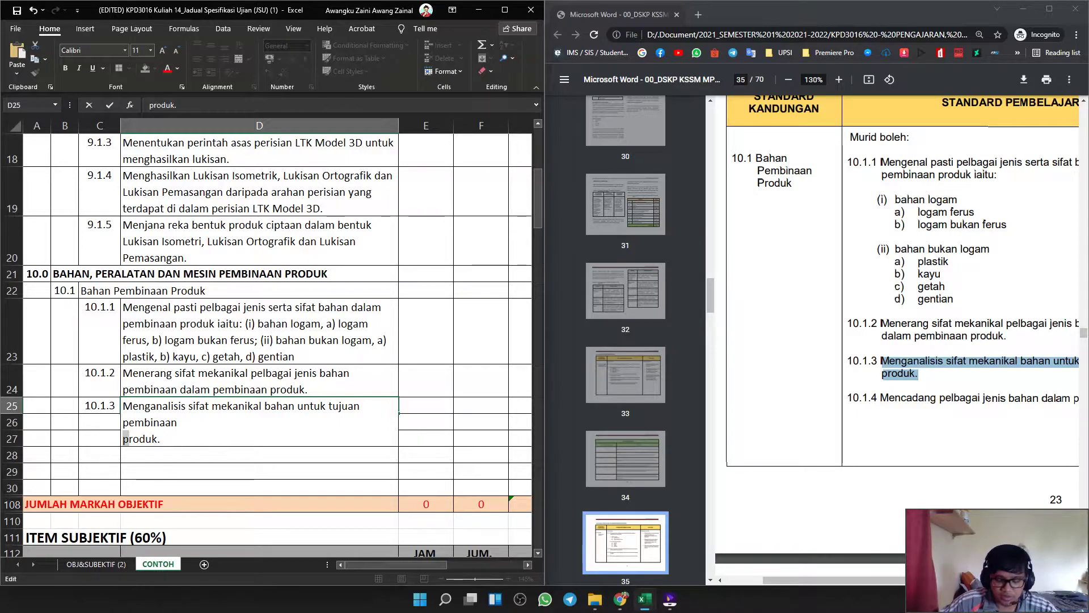
pyautogui.press('BackSpace')
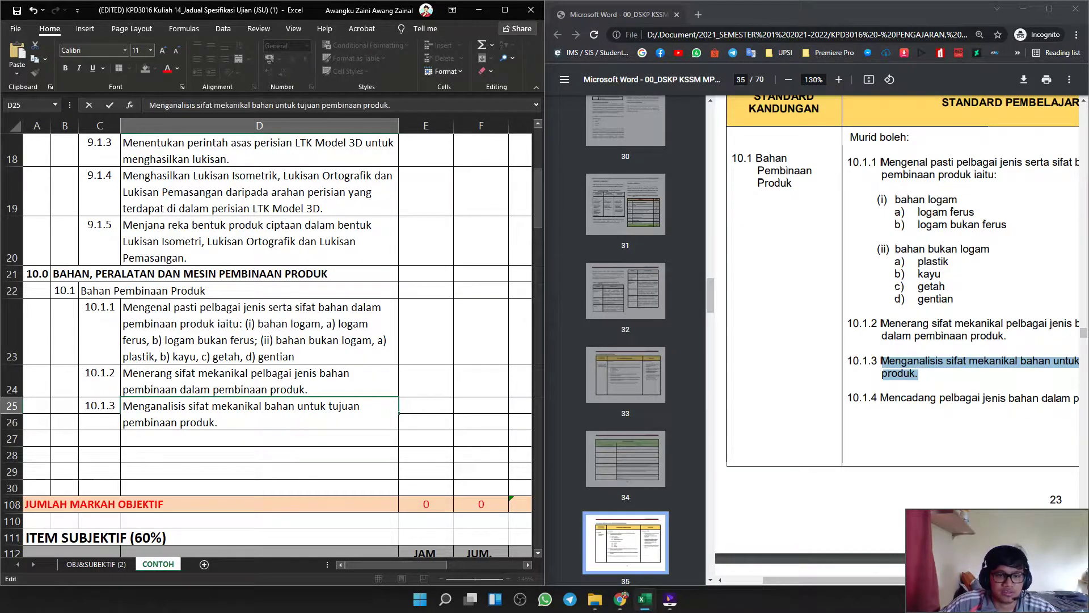
pyautogui.click(181, 456)
# Enter 10.1.4 in C26 and copy its standard text from the DSKP document into D26.
pyautogui.scroll(-1, 897, 340)
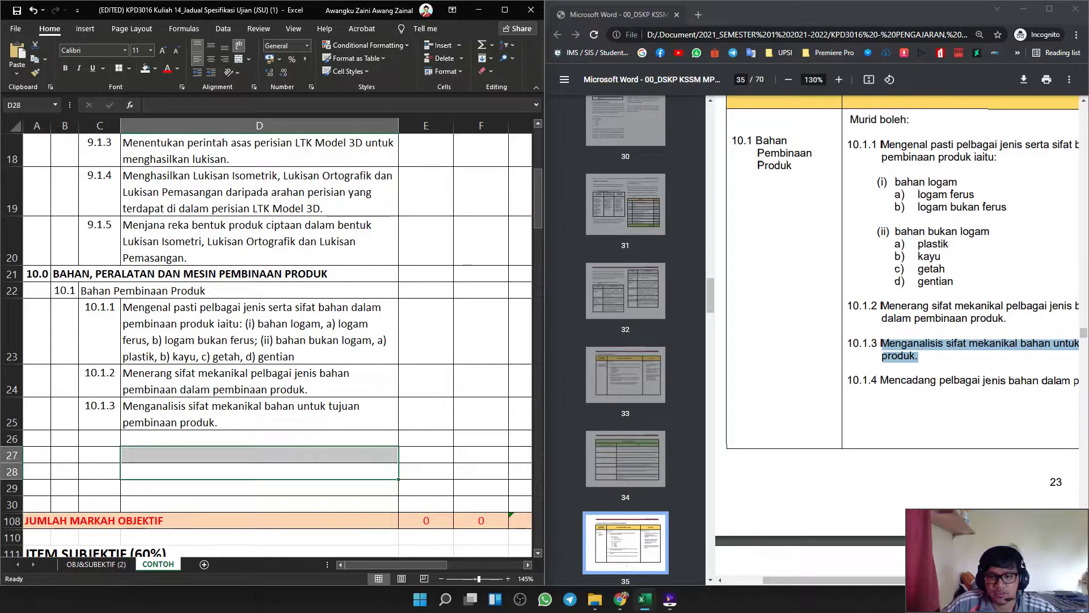
pyautogui.moveTo(828, 580); pyautogui.dragTo(877, 580)
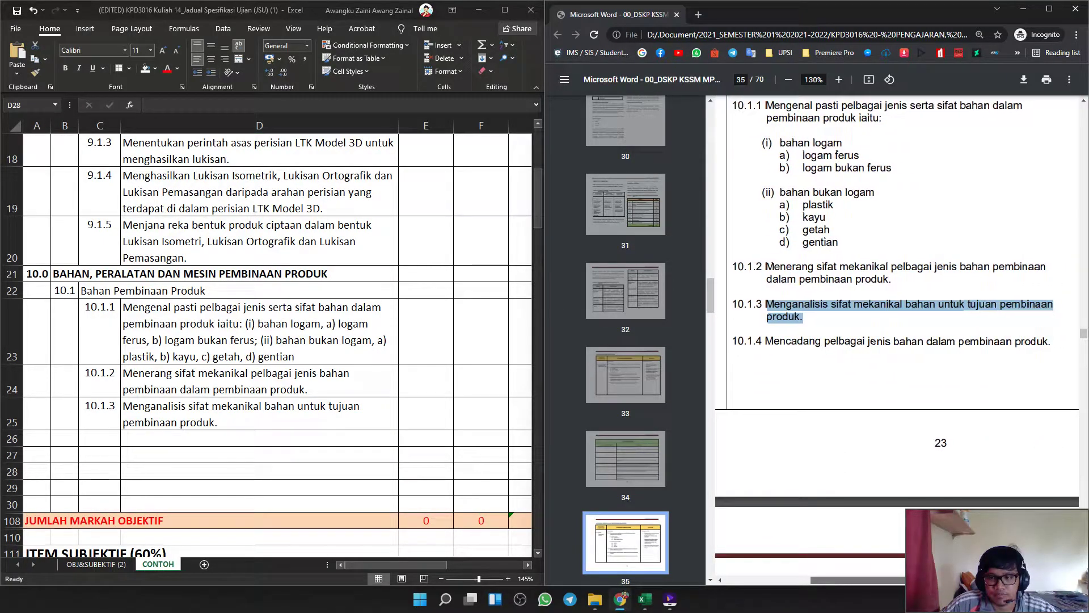
pyautogui.moveTo(1052, 341); pyautogui.dragTo(766, 341)
pyautogui.hotkey('ctrl', 'c')
pyautogui.moveTo(259, 440); pyautogui.dragTo(256, 449)
pyautogui.press('Left')
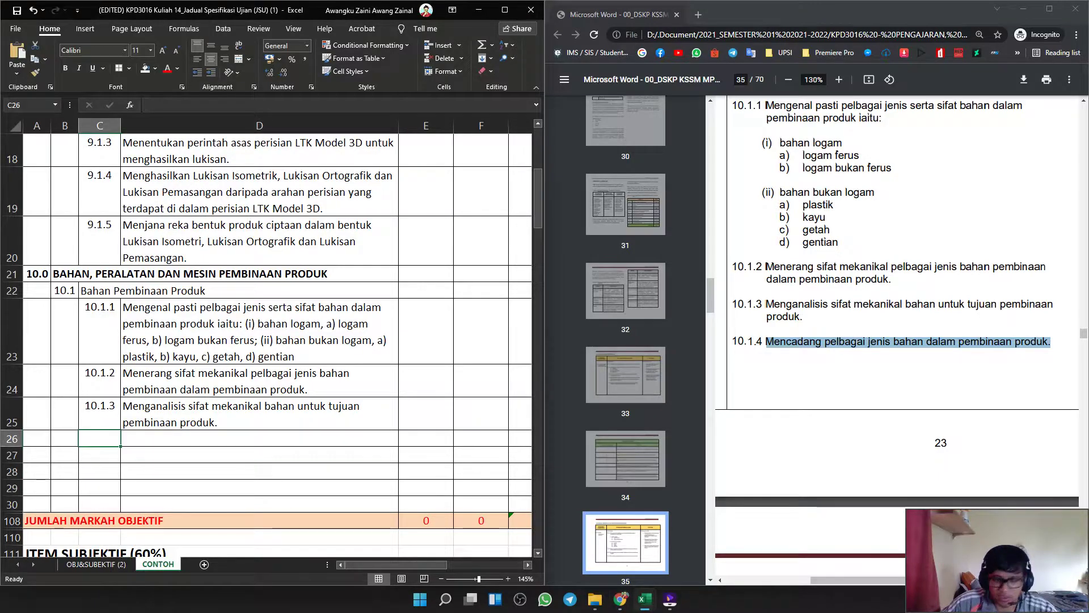
pyautogui.write('10.1.4')
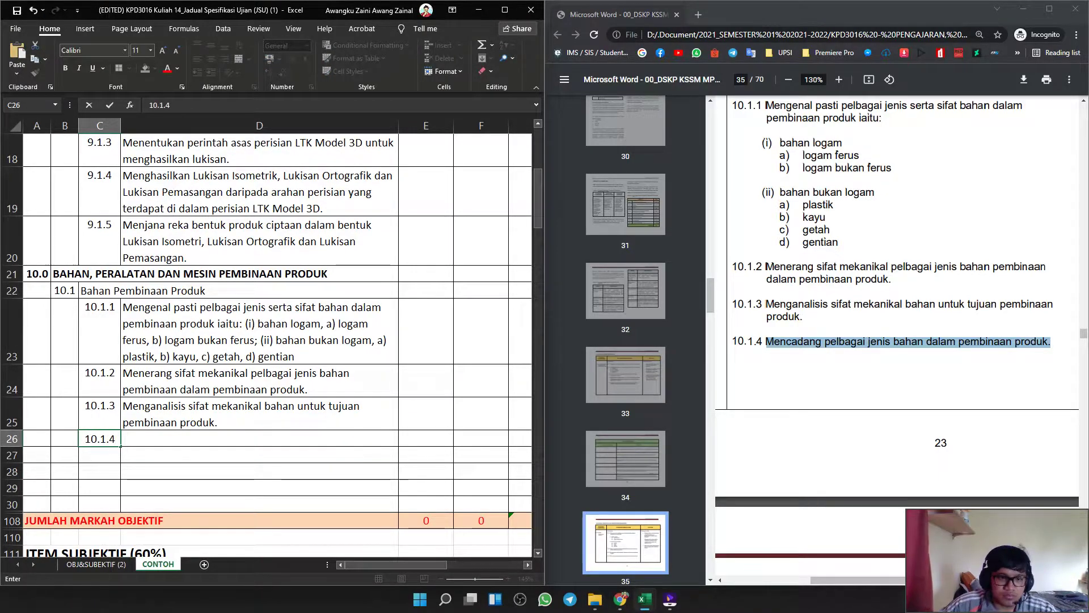
pyautogui.press('Tab')
pyautogui.hotkey('ctrl', 'v')
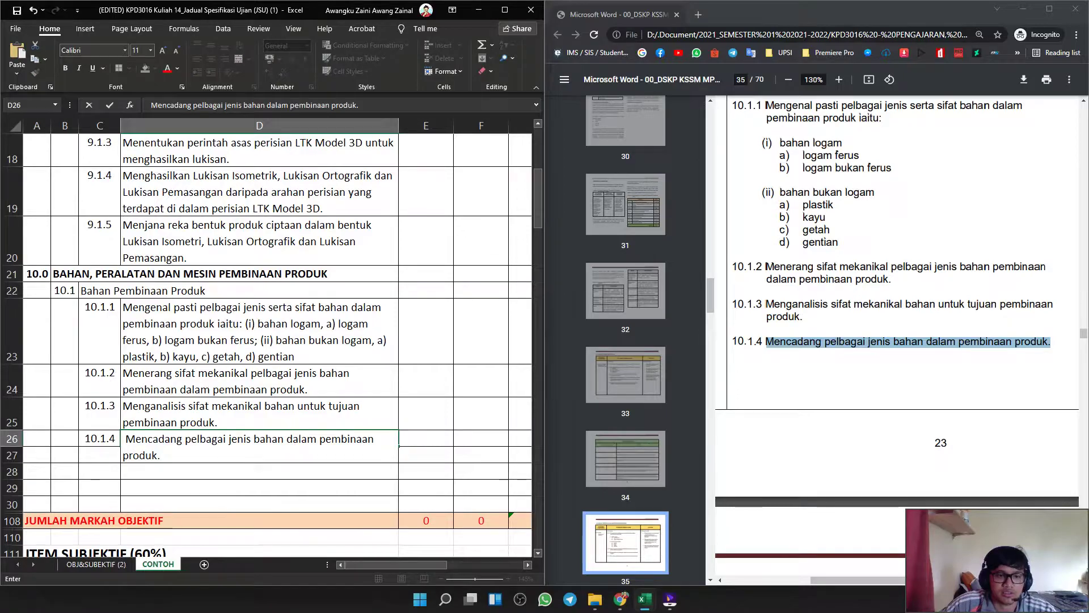
pyautogui.press('Return')
pyautogui.click(259, 471)
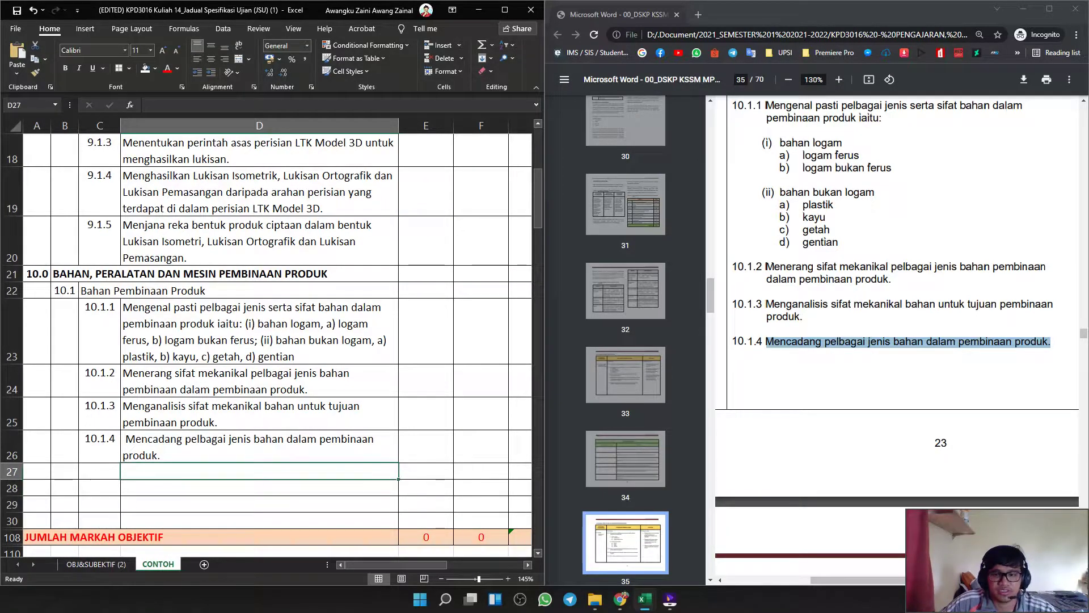
# Enter the next content standard number from the DSKP document, 10.2, in B27 and merge and center C27:D27.
pyautogui.scroll(-1, 896, 255)
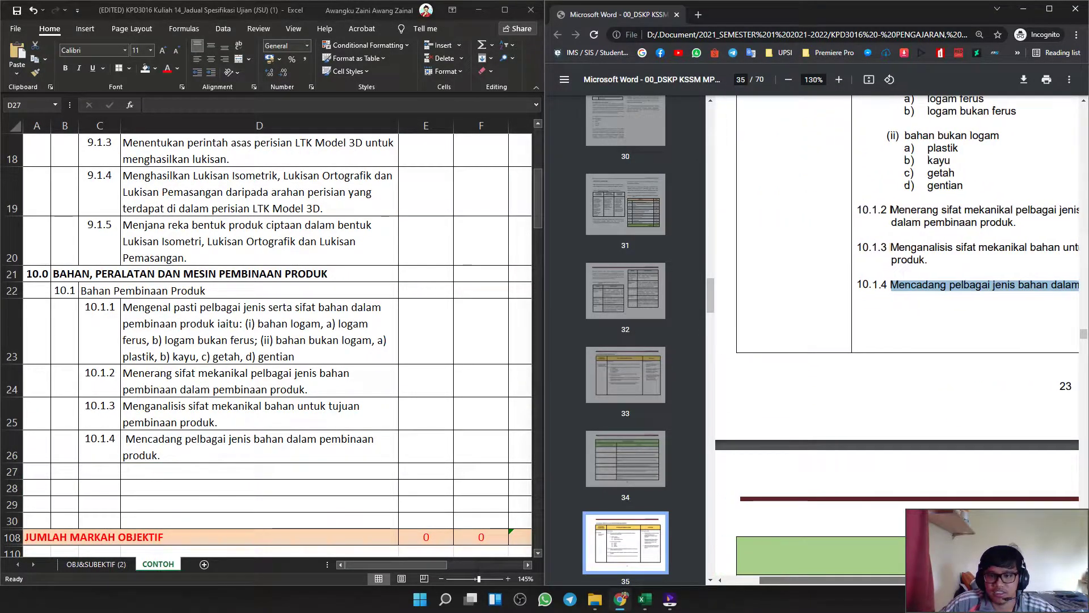
pyautogui.scroll(-6, 767, 209)
pyautogui.scroll(-10, 897, 335)
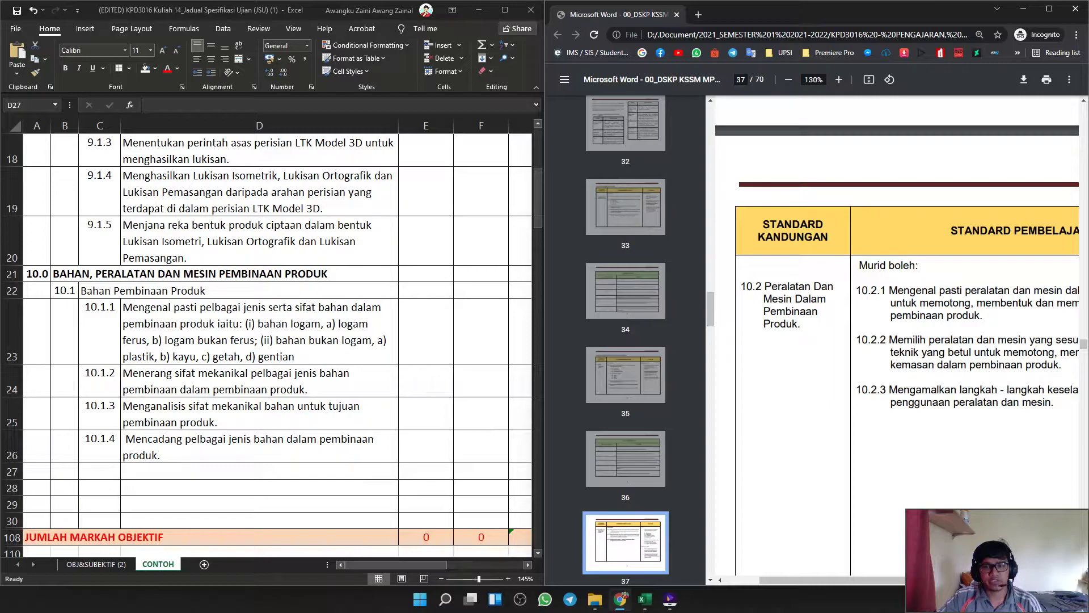
pyautogui.hotkey('alt', 'Tab')
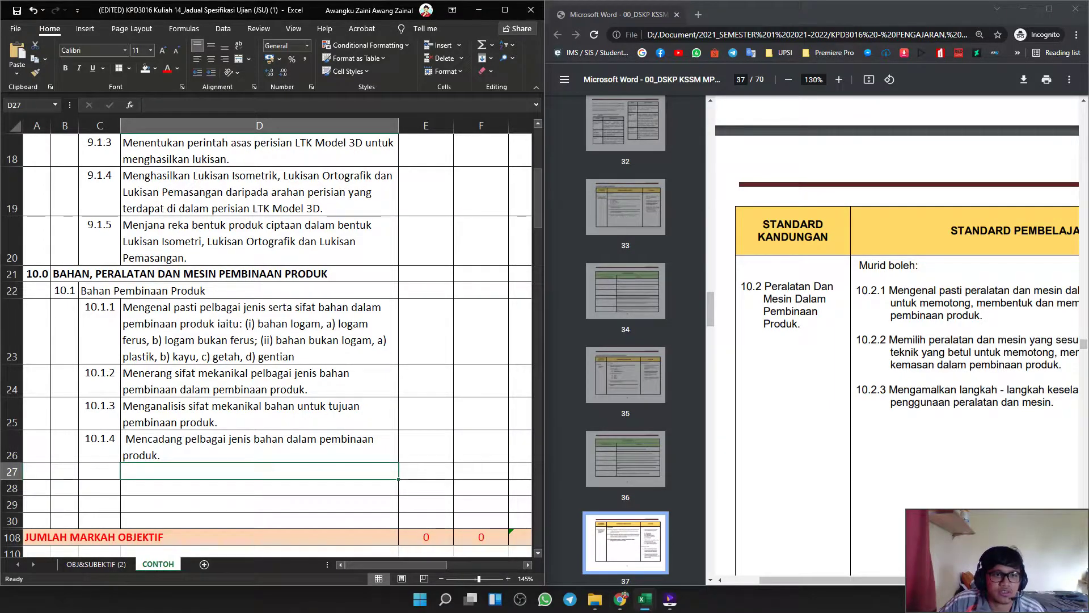
pyautogui.click(65, 125)
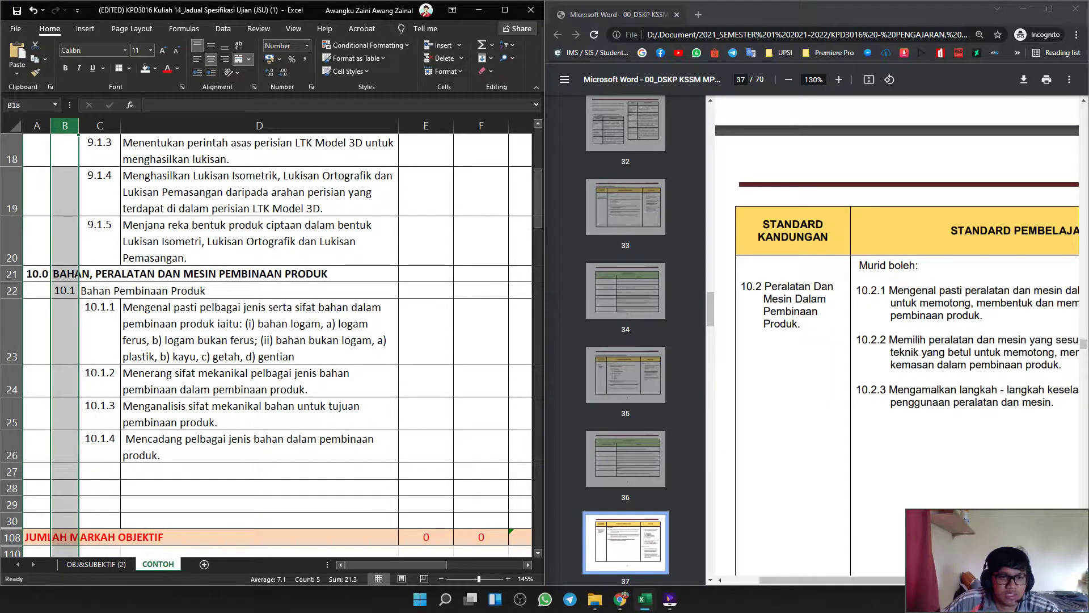
pyautogui.click(65, 471)
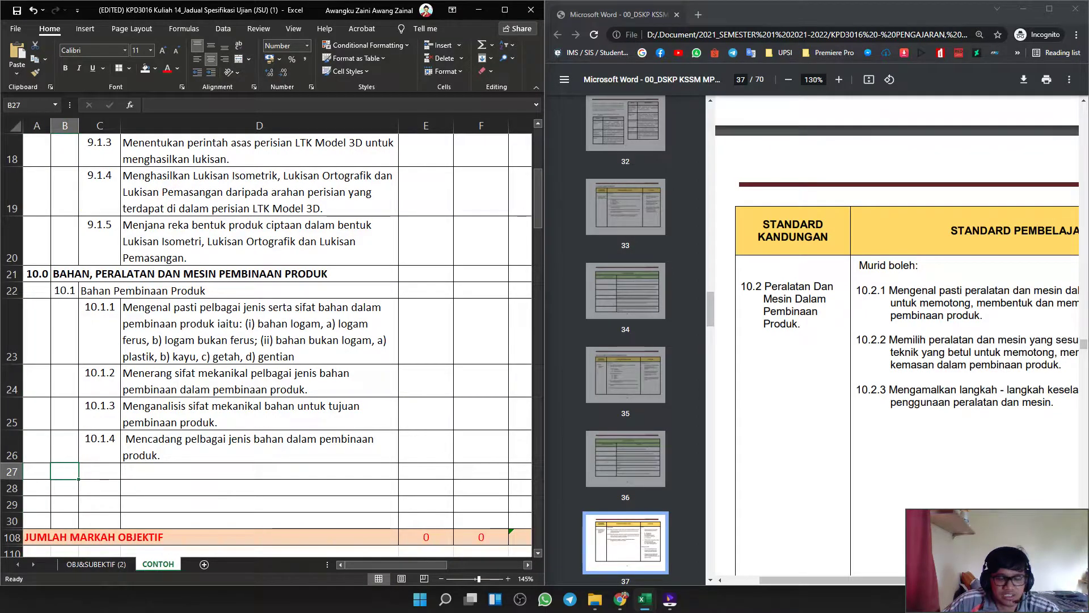
pyautogui.write('10.2')
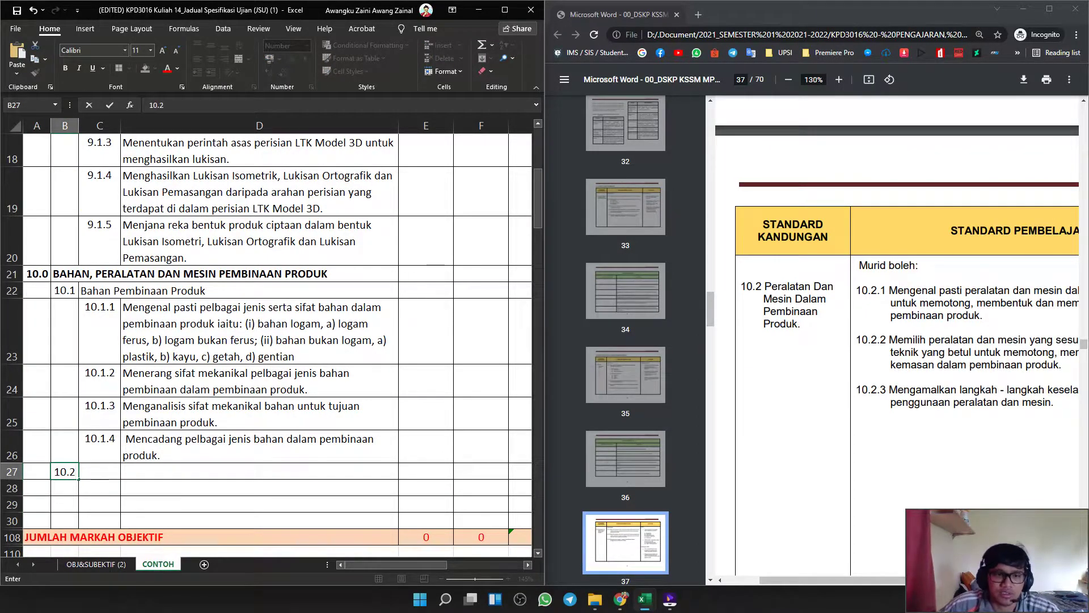
pyautogui.click(170, 472)
pyautogui.moveTo(170, 471); pyautogui.dragTo(102, 472)
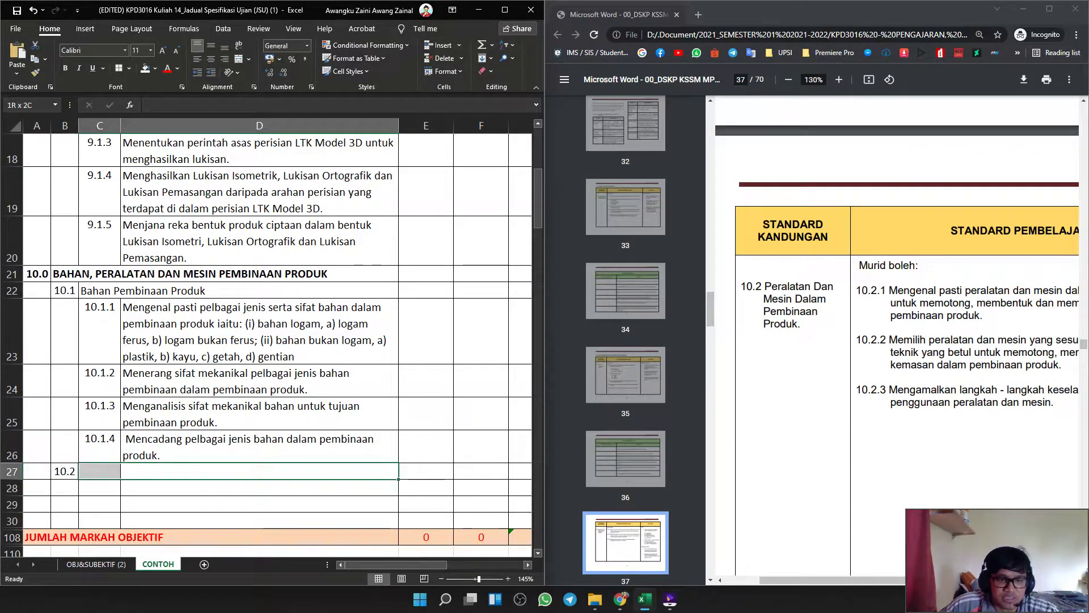
pyautogui.click(238, 58)
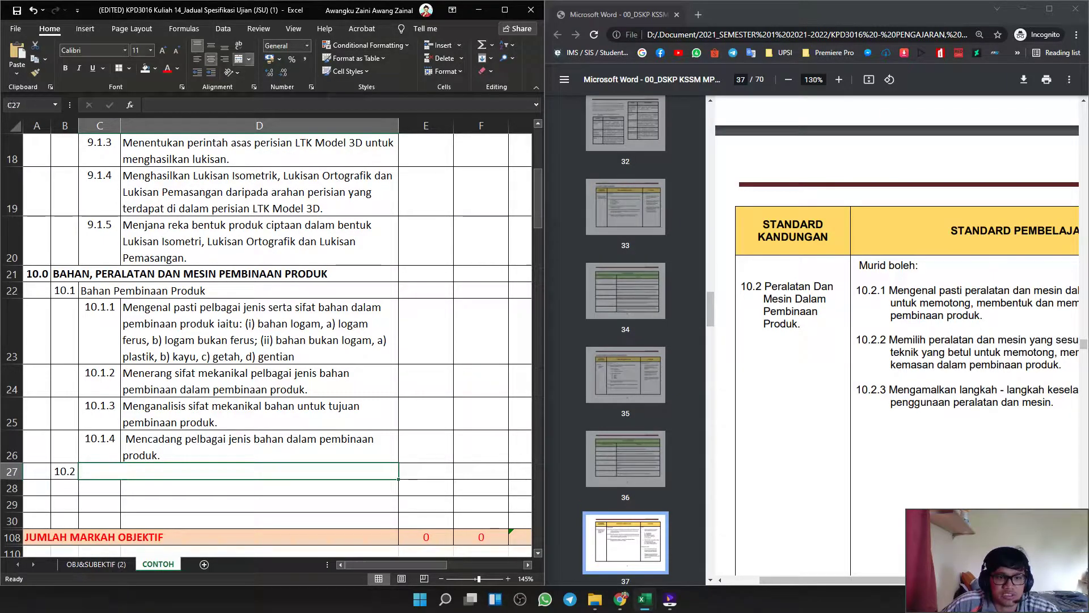
# Copy the 10.2 heading "Peralatan Dan Mesin Dalam Pembinaan Produk." from the DSKP document into merged cell C27.
pyautogui.moveTo(801, 325); pyautogui.dragTo(765, 287)
pyautogui.hotkey('ctrl', 'c')
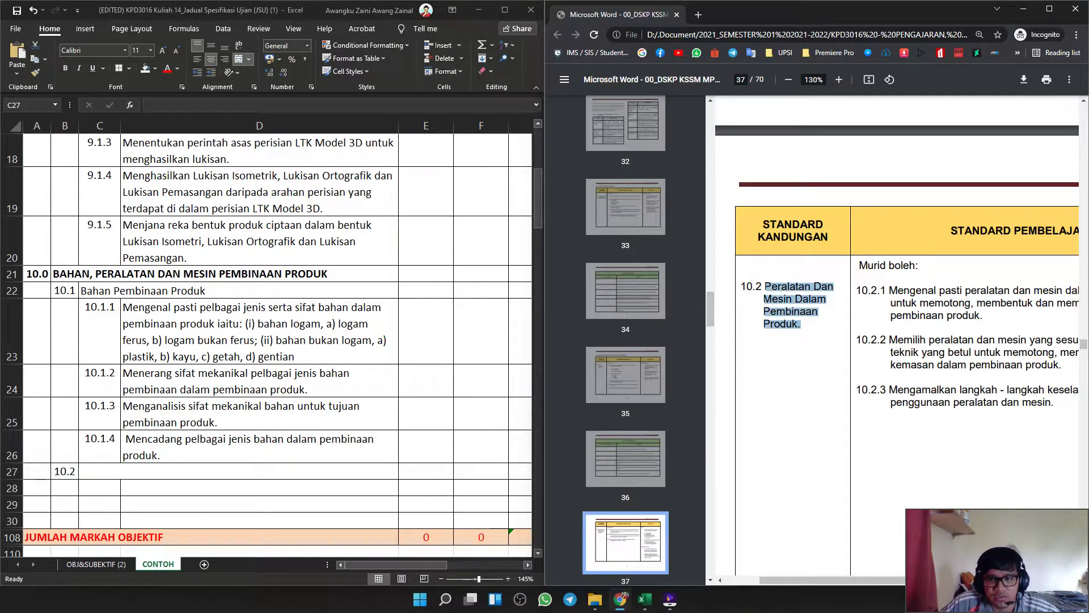
pyautogui.doubleClick(238, 472)
pyautogui.hotkey('ctrl', 'v')
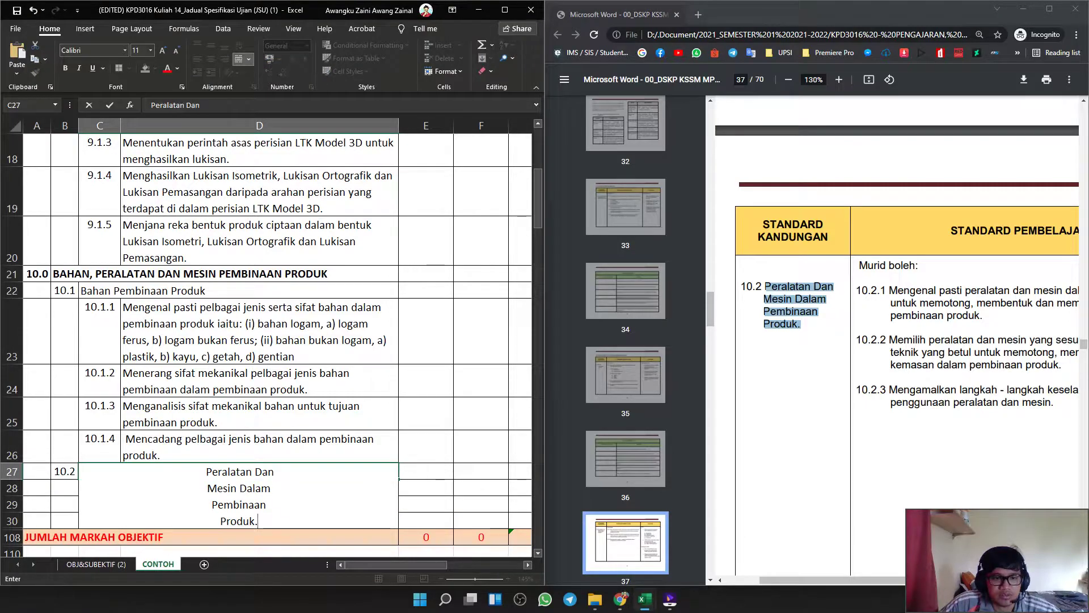
# Remove the line breaks in the 10.2 heading so it reads as one line, and left-align the cell.
pyautogui.press('Delete')
pyautogui.press('End')
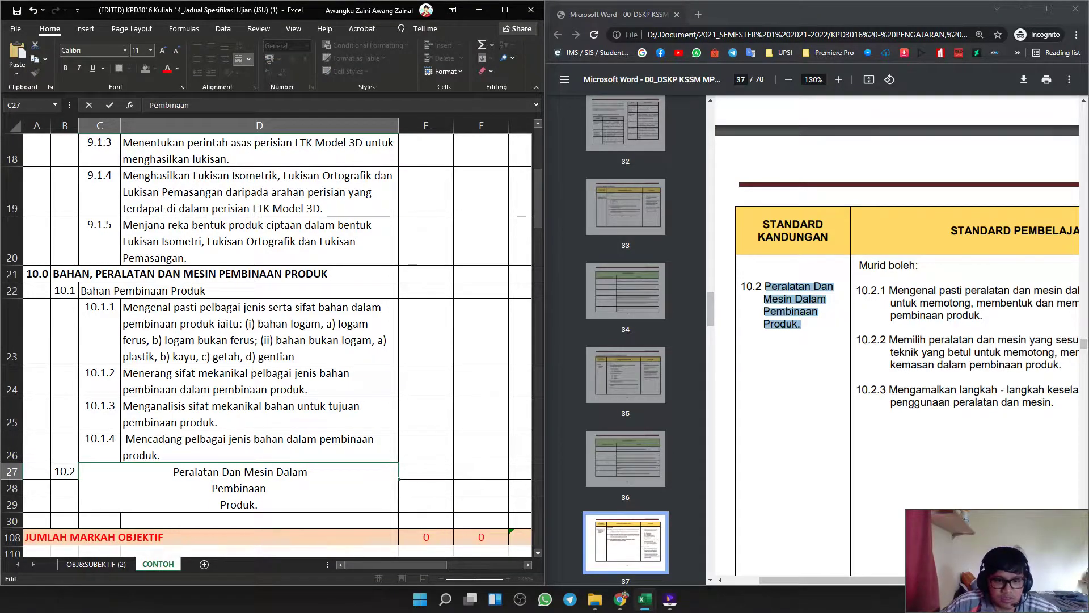
pyautogui.press('Delete')
pyautogui.press('End')
pyautogui.press('Delete')
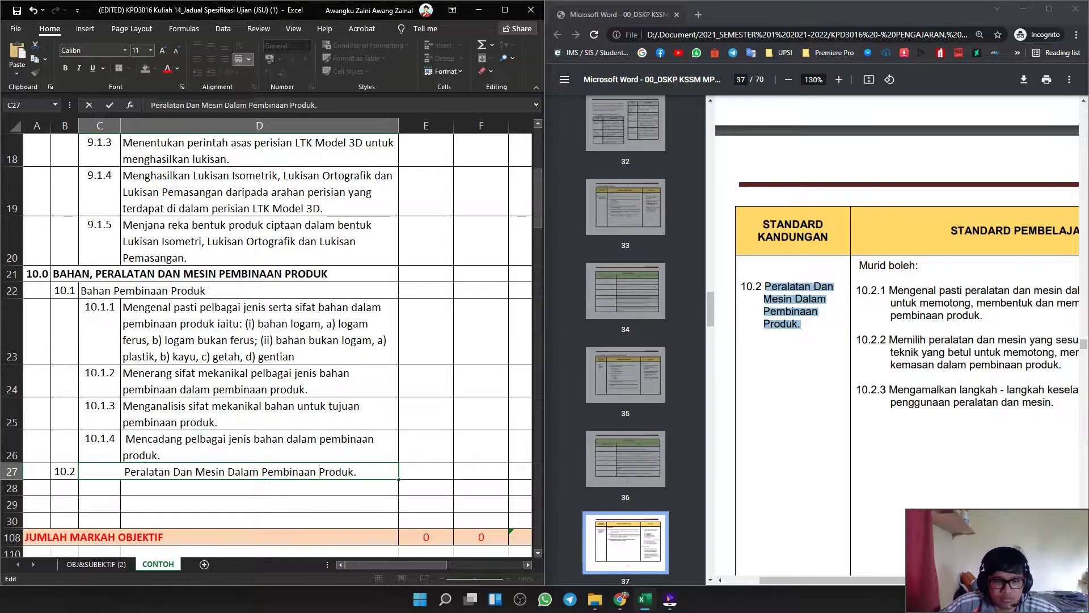
pyautogui.press('Return')
pyautogui.press('Up')
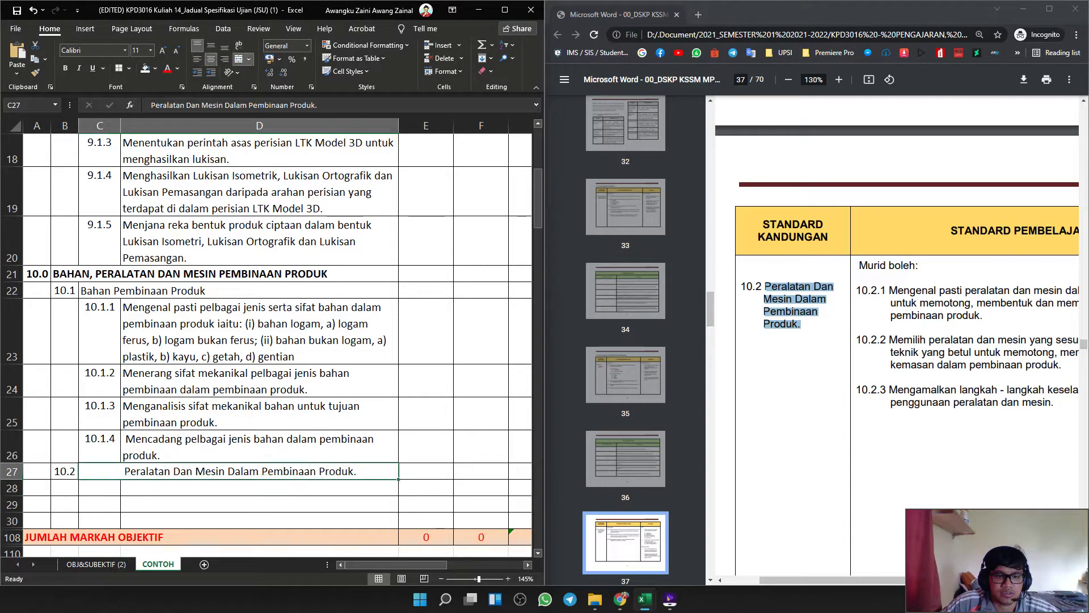
pyautogui.click(197, 59)
# Enter 10.2.1 in C28 and copy its standard text from the DSKP document into D28.
pyautogui.scroll(-1, 259, 344)
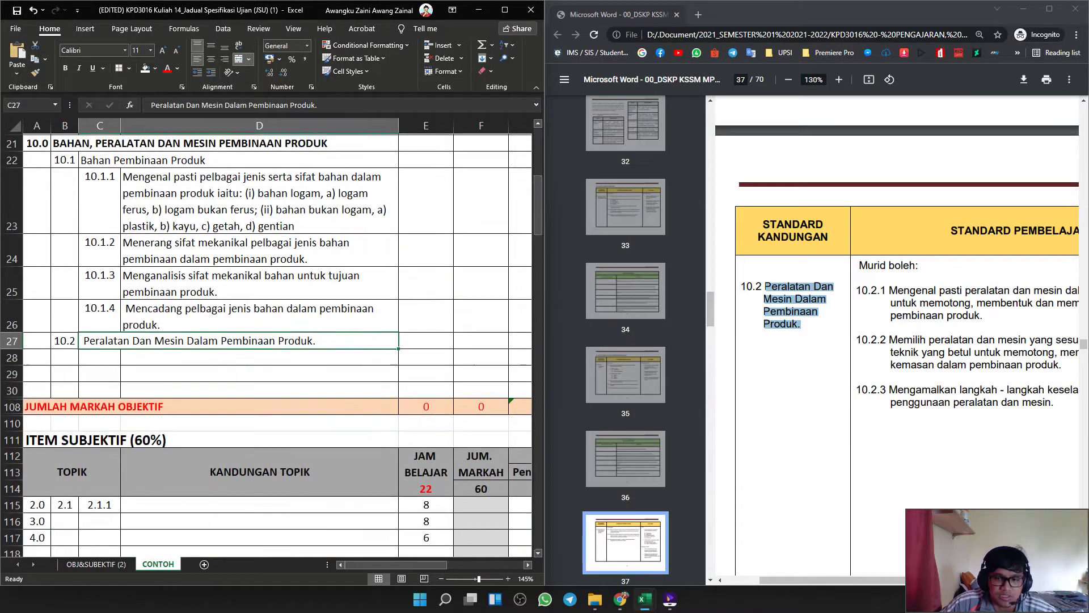
pyautogui.click(99, 356)
pyautogui.write('10.2.1')
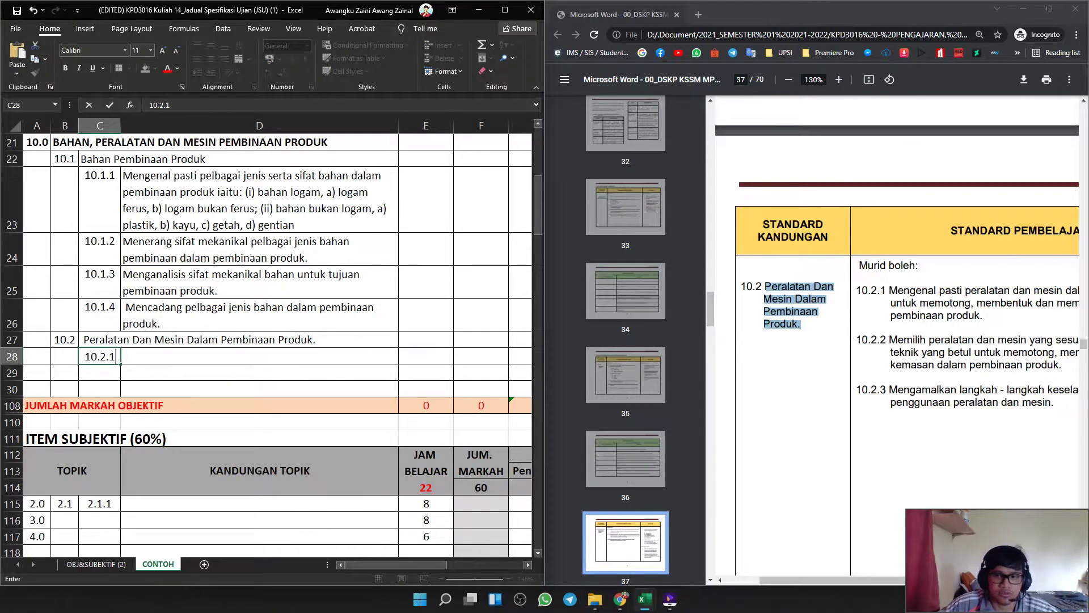
pyautogui.moveTo(898, 290); pyautogui.dragTo(983, 315)
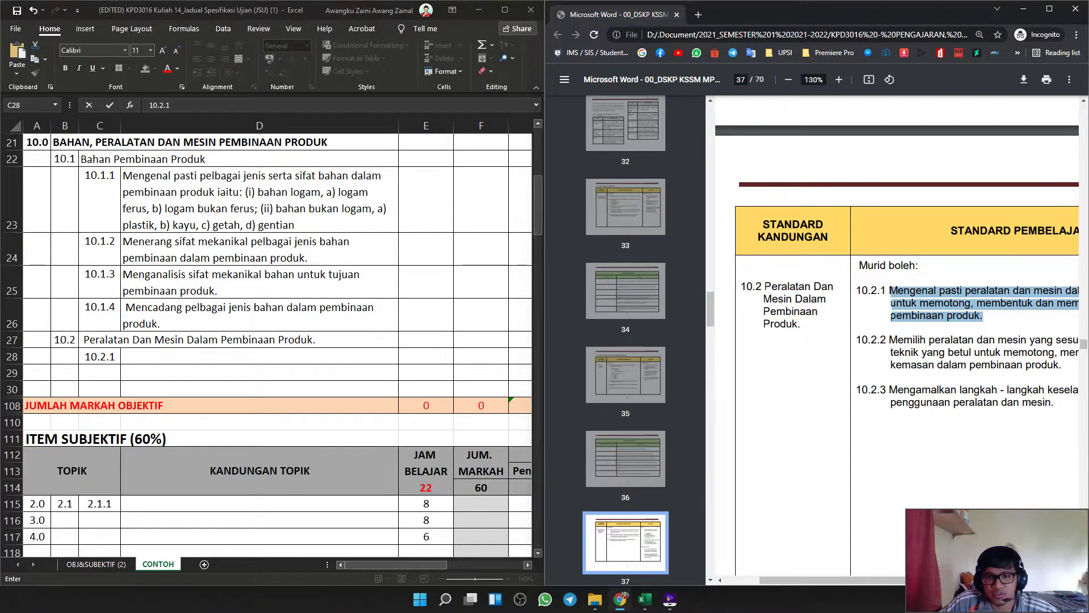
pyautogui.hotkey('ctrl', 'c')
pyautogui.hotkey('alt', 'Tab')
pyautogui.press('Tab')
pyautogui.hotkey('ctrl', 'v')
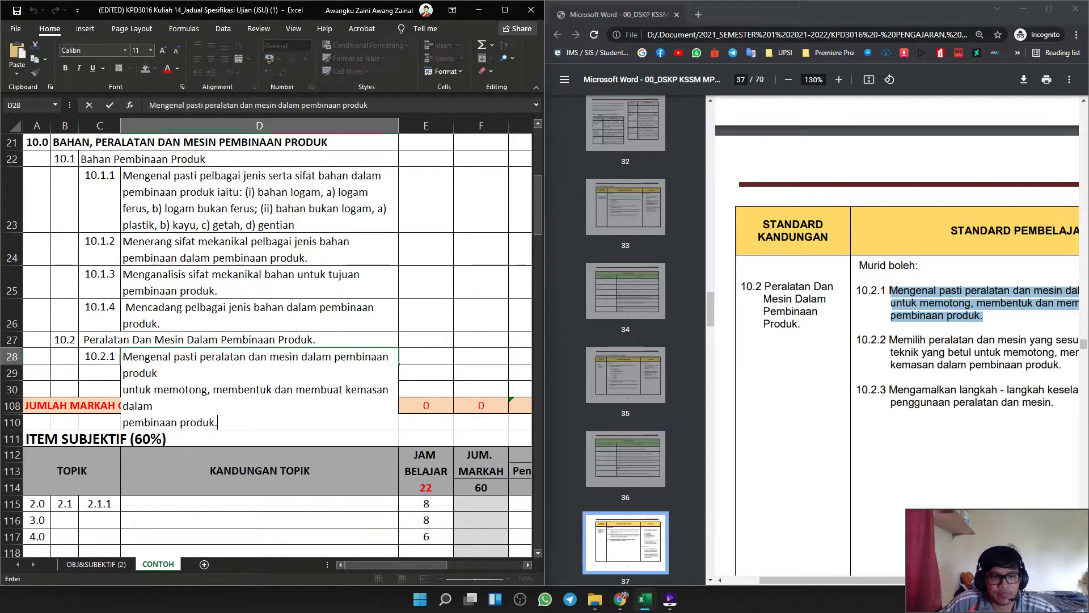
# Remove the line breaks before "untuk memotong" and "pembinaan produk." in D28 and complete the entry.
pyautogui.click(125, 389)
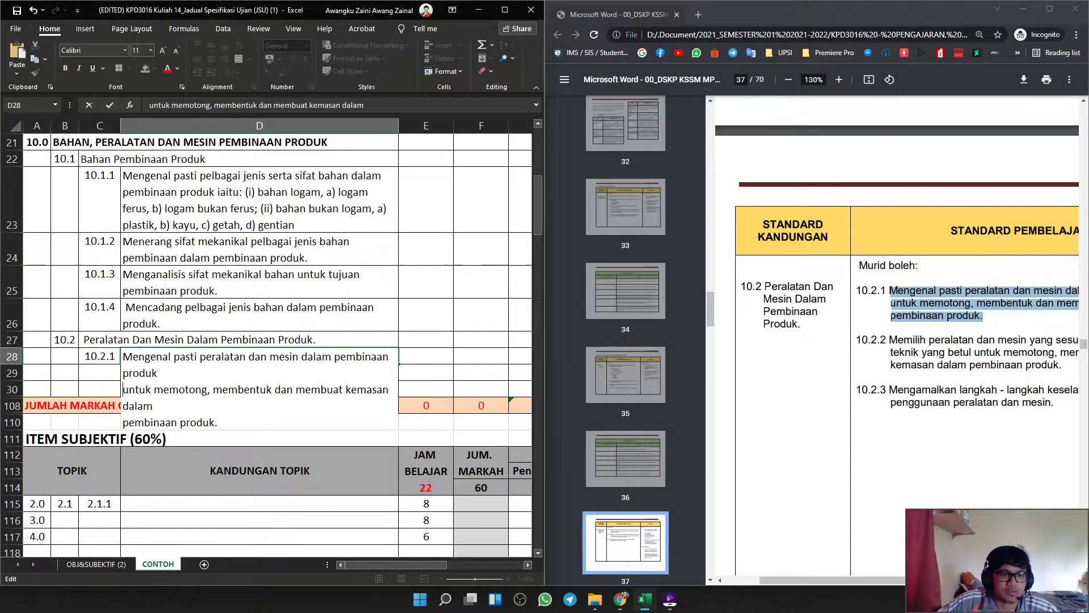
pyautogui.press('BackSpace')
pyautogui.click(123, 390)
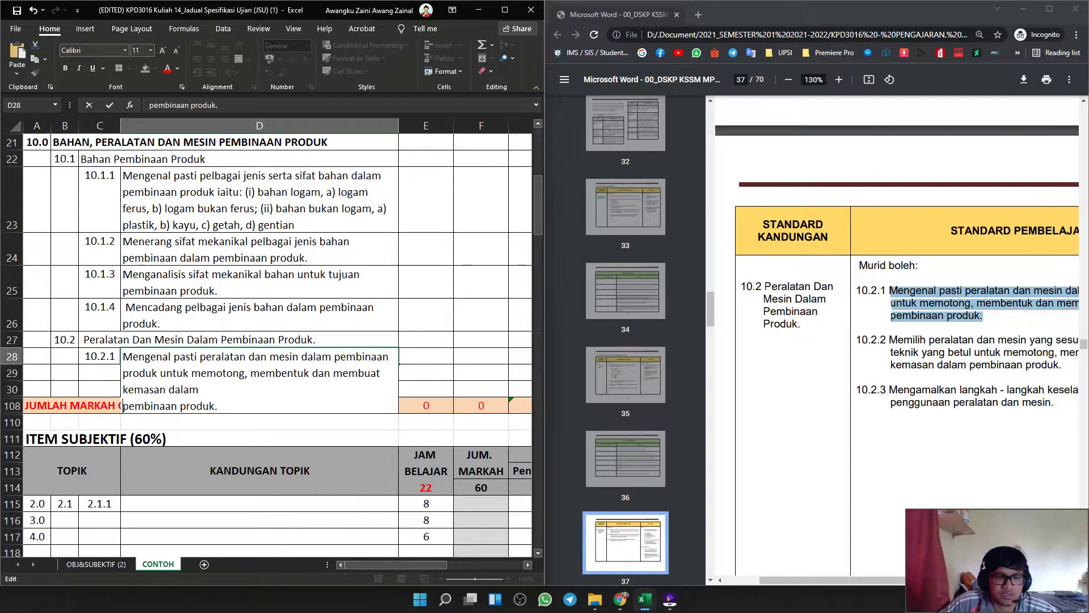
pyautogui.press('BackSpace')
pyautogui.click(99, 373)
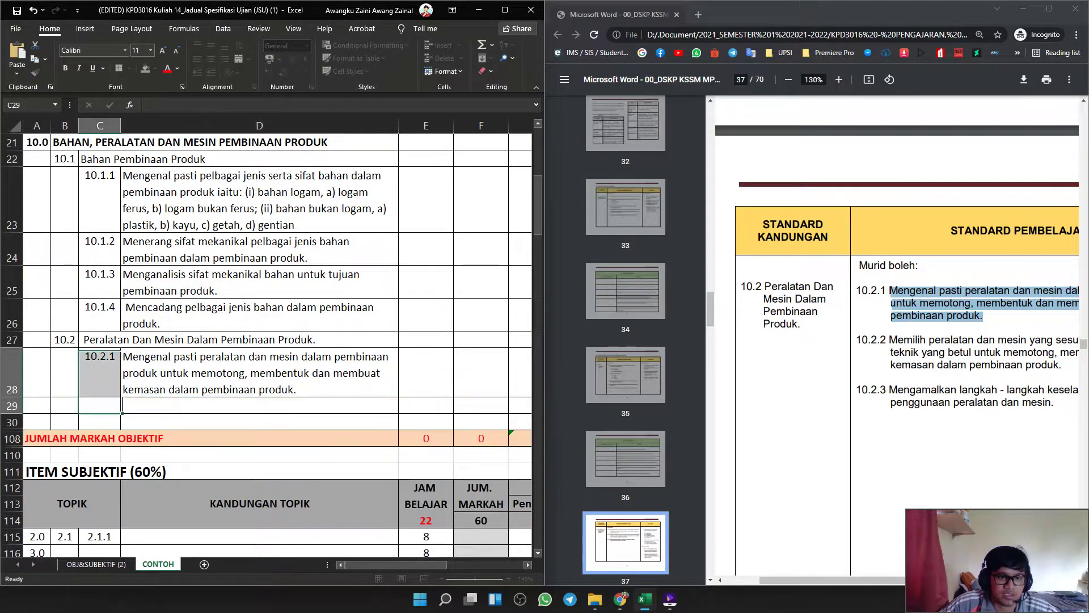
# Enter 10.2.2 in C29 and copy its standard text from the DSKP document into D29.
pyautogui.click(1003, 340)
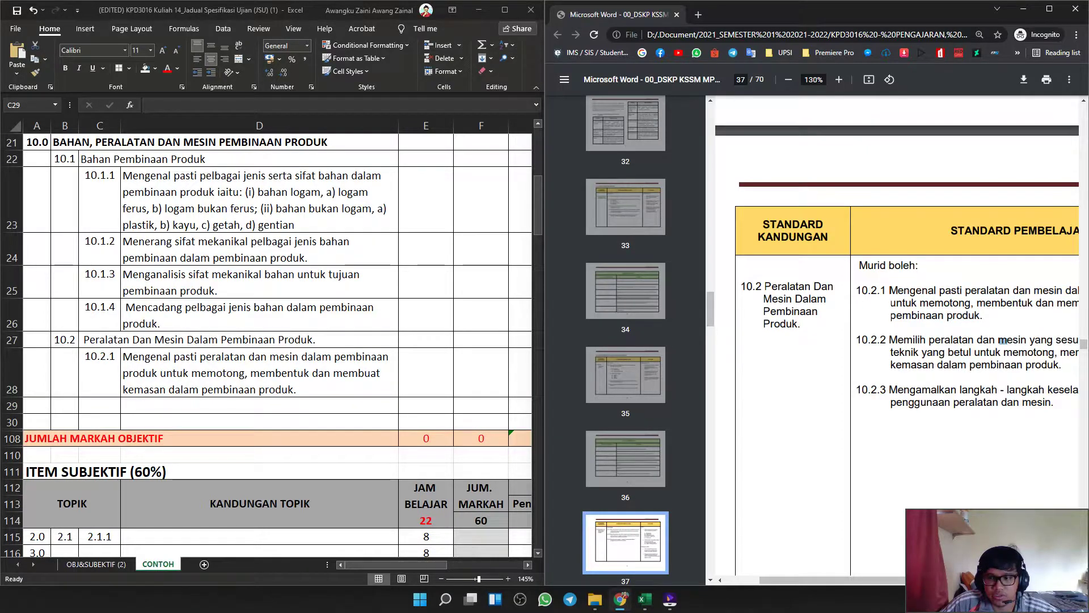
pyautogui.tripleClick(1004, 340)
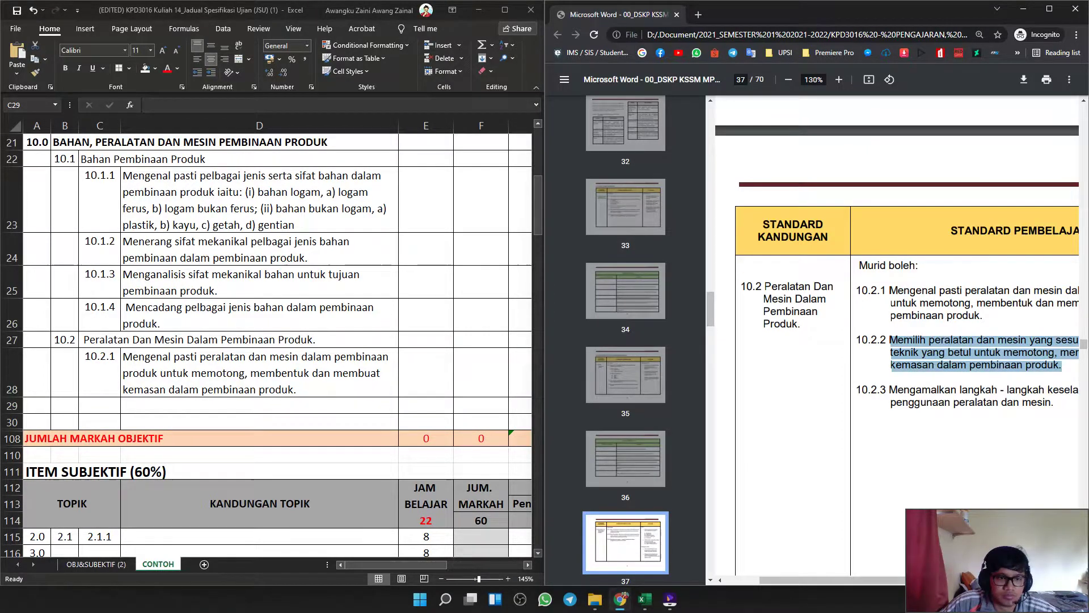
pyautogui.click(100, 406)
pyautogui.write('10.2.2')
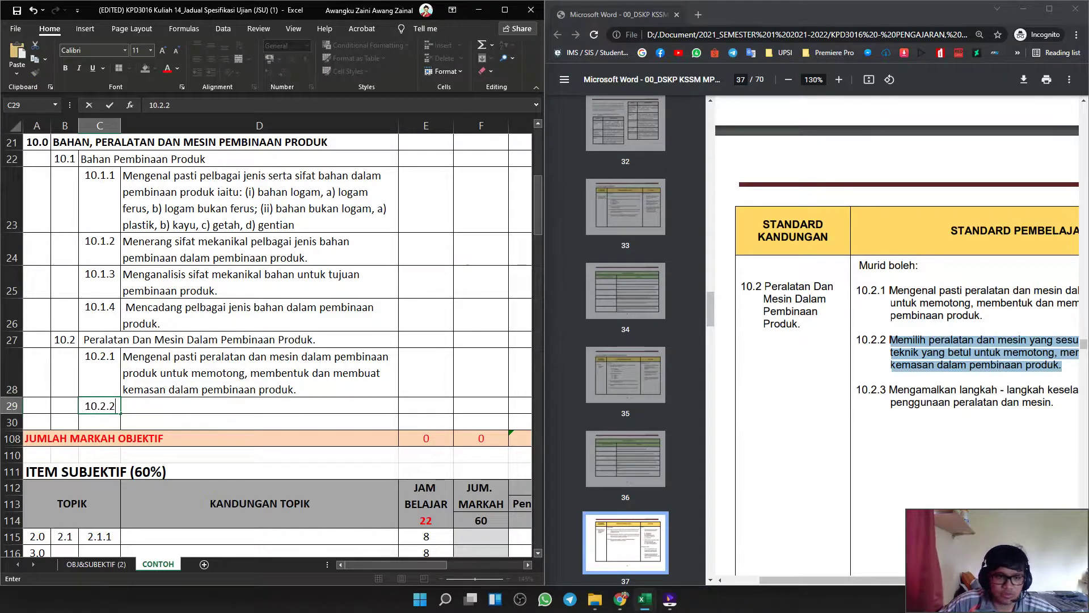
pyautogui.press('Tab')
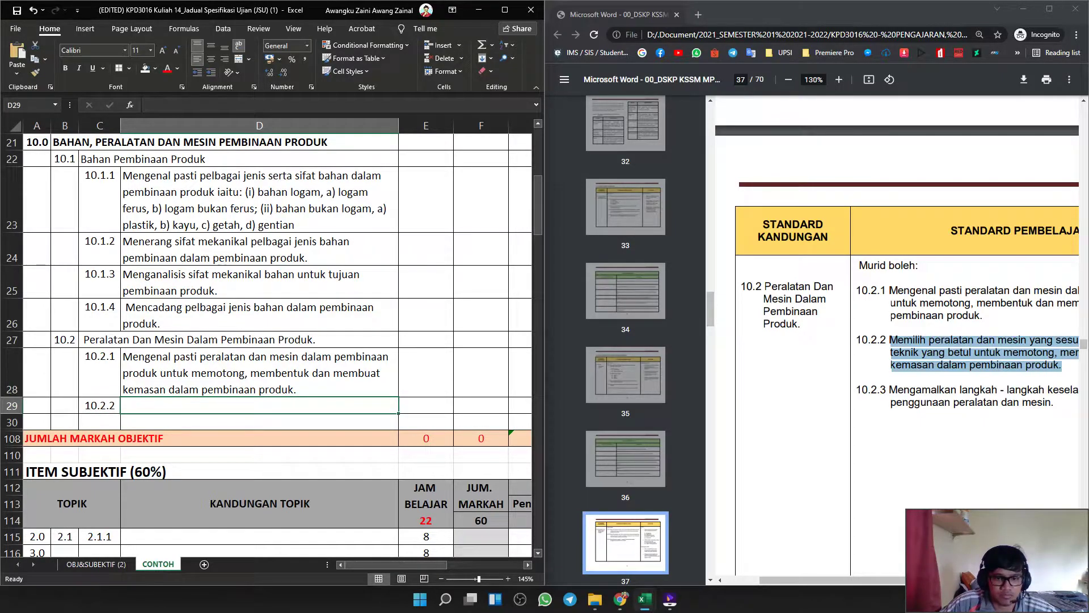
pyautogui.press('F2')
pyautogui.hotkey('ctrl', 'v')
# Remove the line breaks before "teknik yang betul" and "kemasan dalam pembinaan produk." in D29 and complete the entry.
pyautogui.click(123, 438)
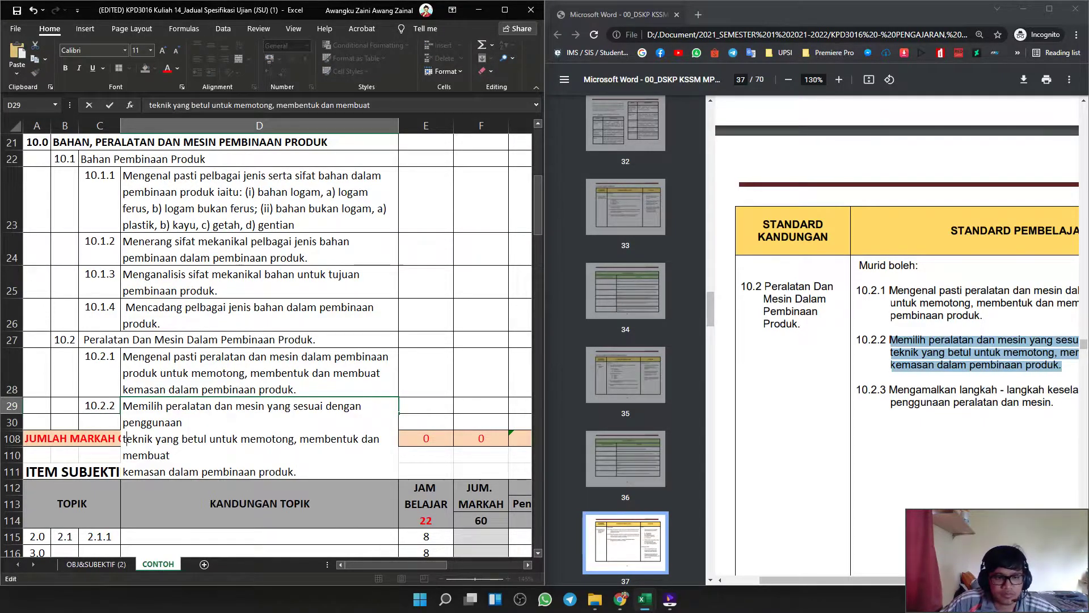
pyautogui.press('BackSpace')
pyautogui.click(124, 455)
pyautogui.press('BackSpace')
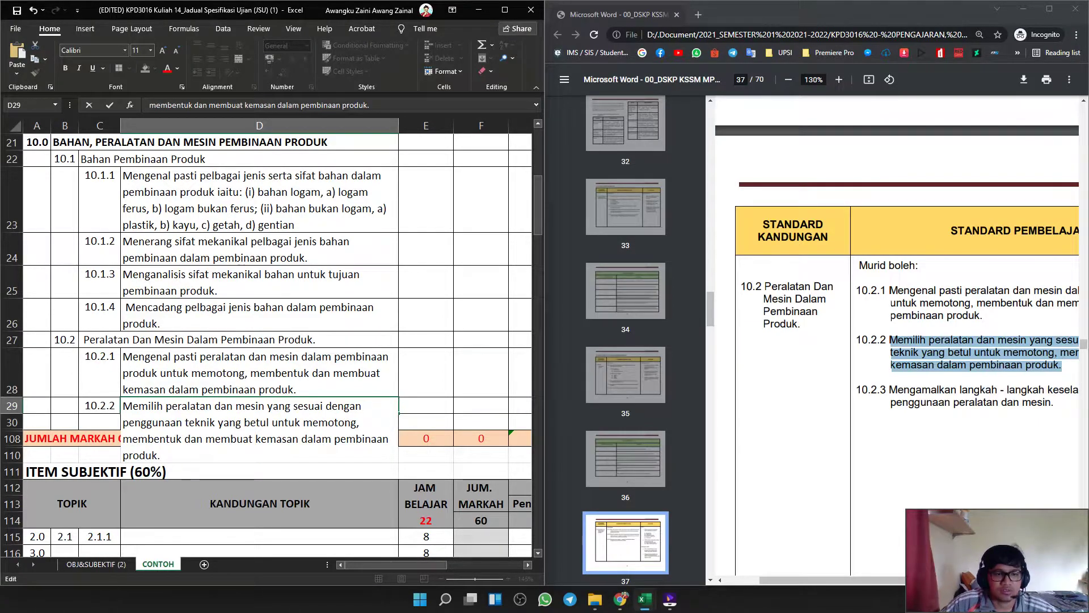
pyautogui.click(99, 373)
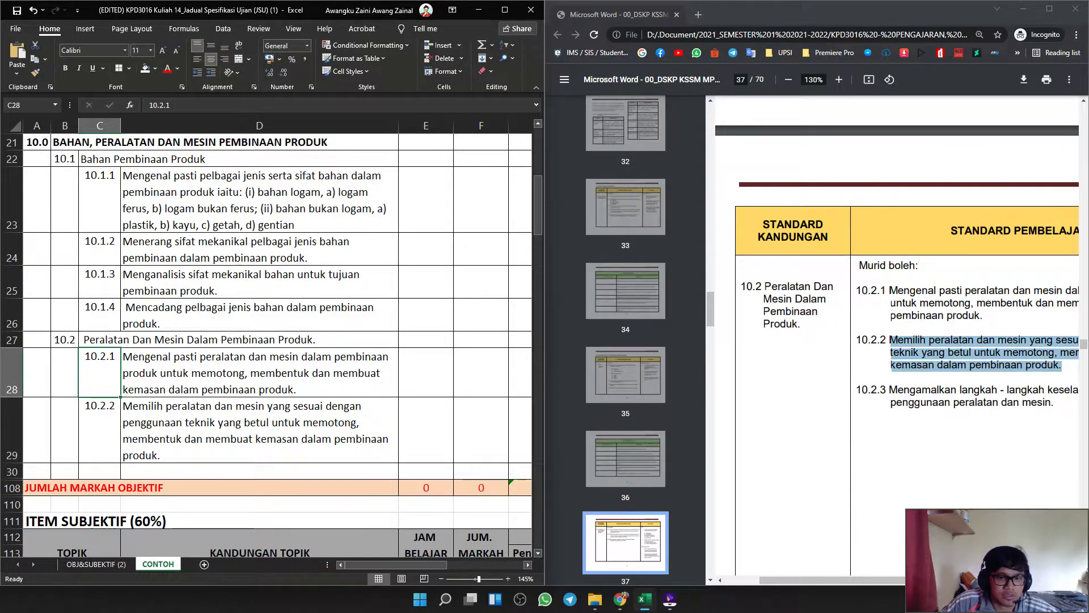
# Copy the text of standard 10.2.3 from the DSKP document.
pyautogui.scroll(-1, 267, 340)
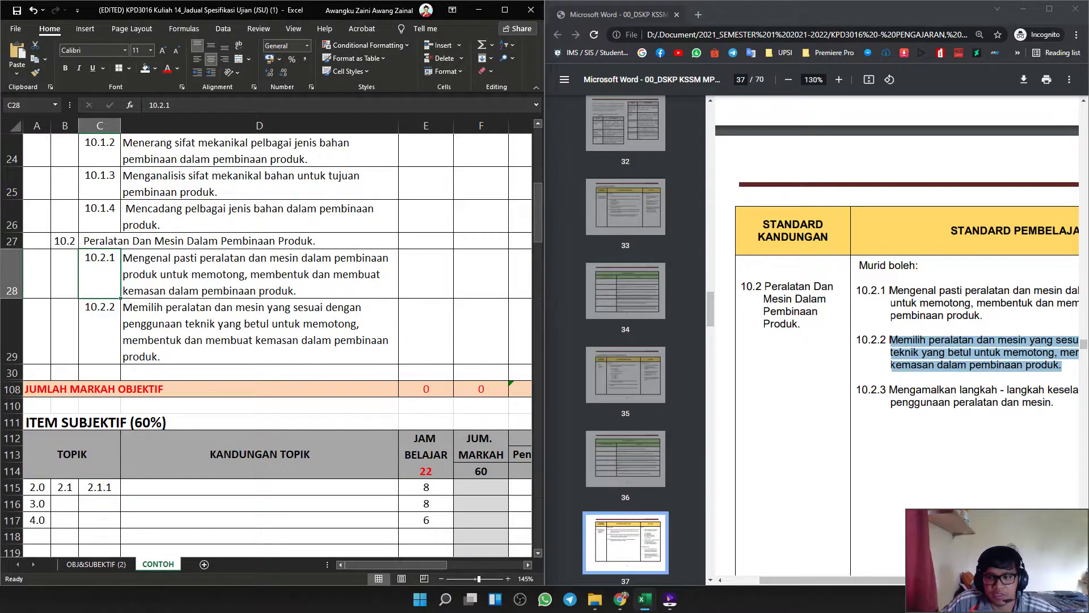
pyautogui.moveTo(1055, 403); pyautogui.dragTo(883, 390)
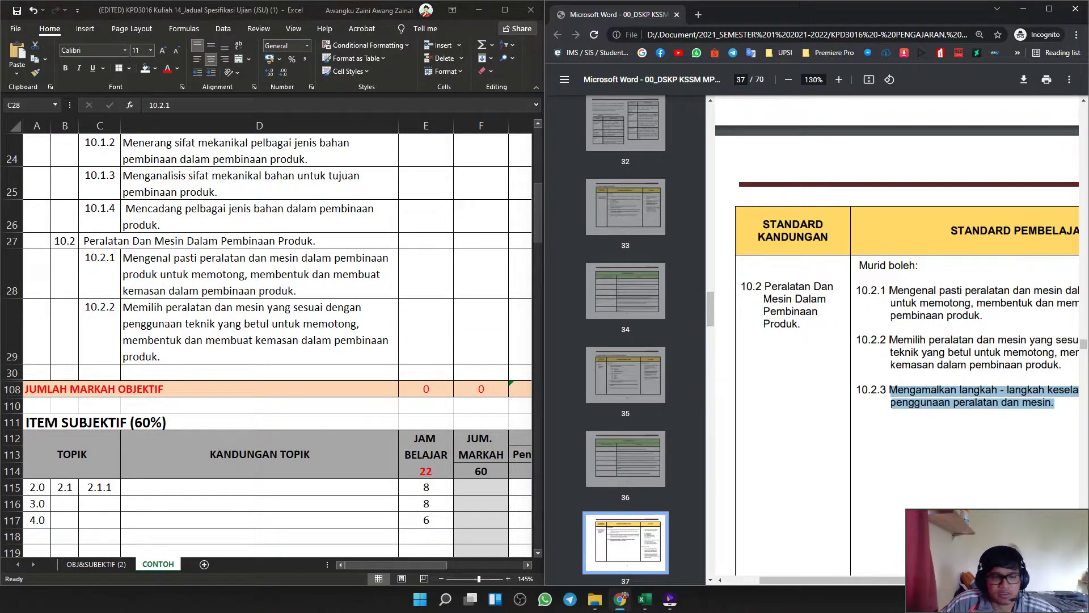
pyautogui.click(100, 373)
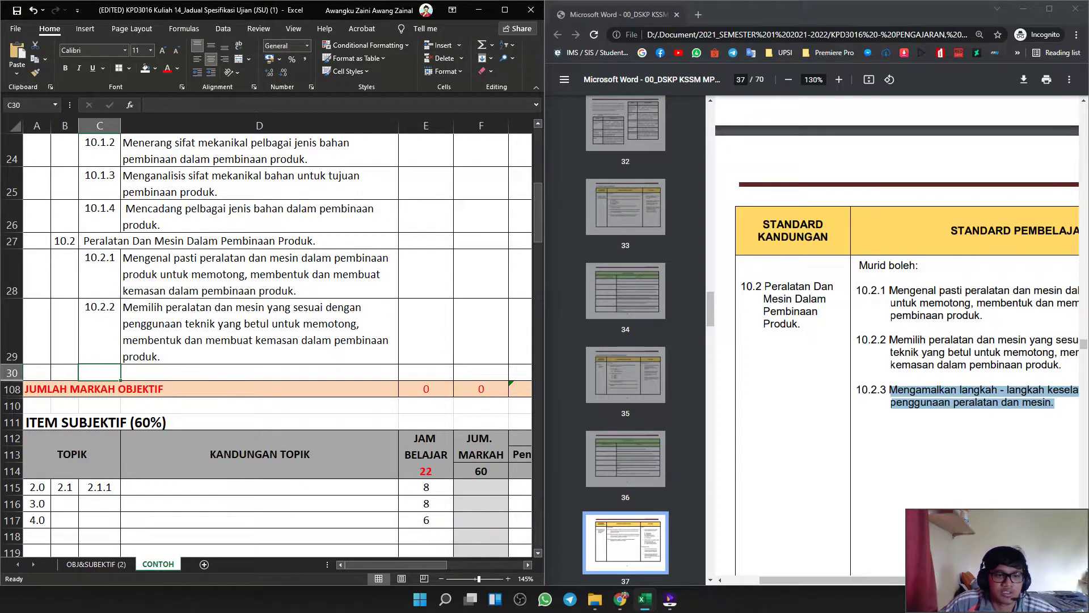
pyautogui.click(260, 346)
# Insert three blank rows at row 30, above the JUMLAH MARKAH OBJEKTIF row.
pyautogui.click(12, 372)
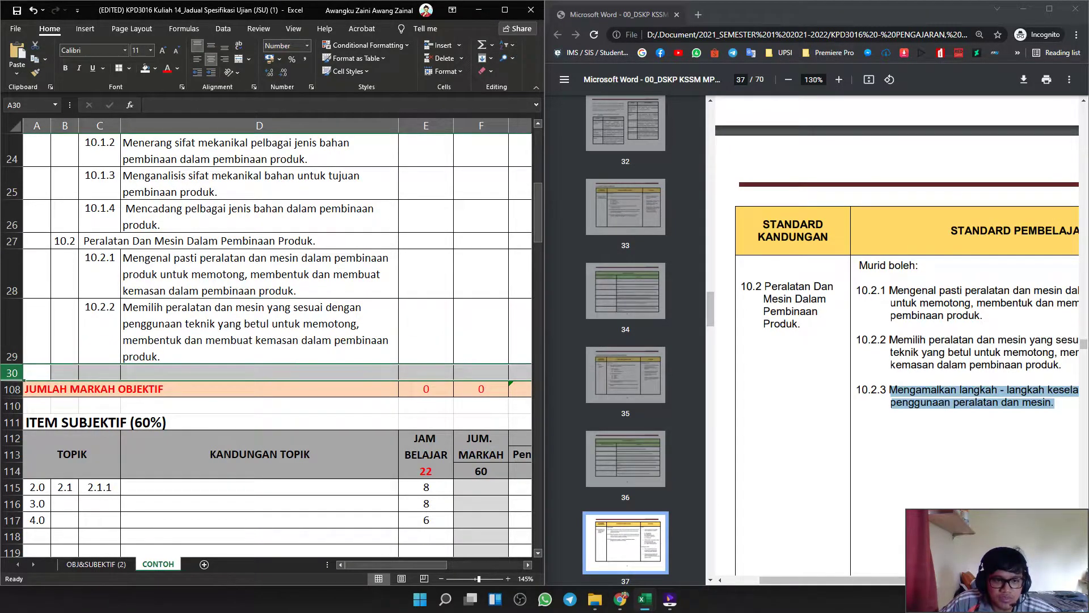
pyautogui.scroll(-5, 897, 335)
pyautogui.scroll(5, 896, 334)
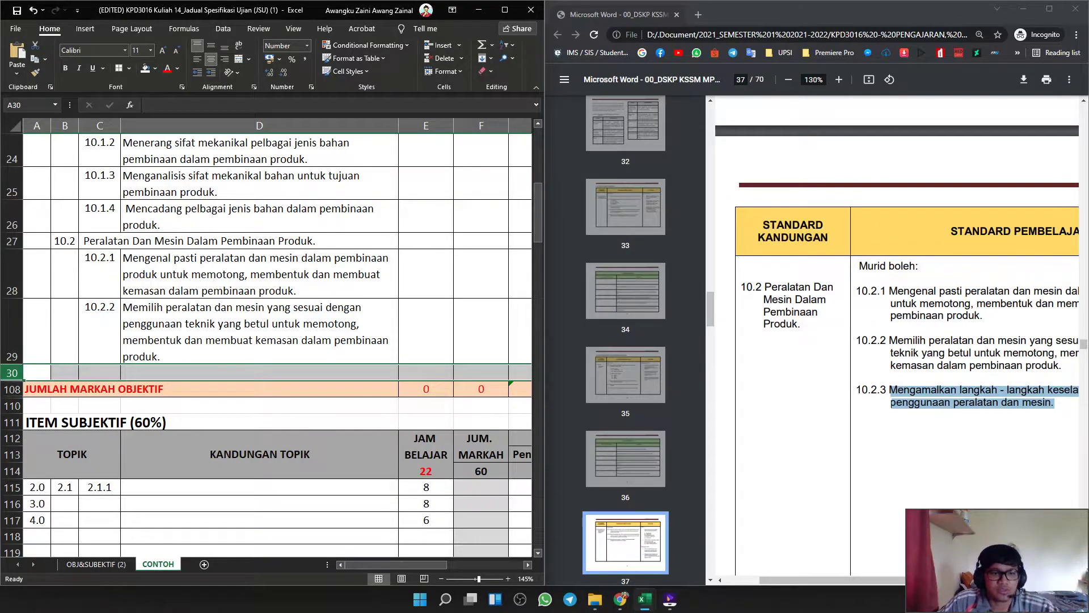
pyautogui.rightClick(14, 373)
pyautogui.click(44, 468)
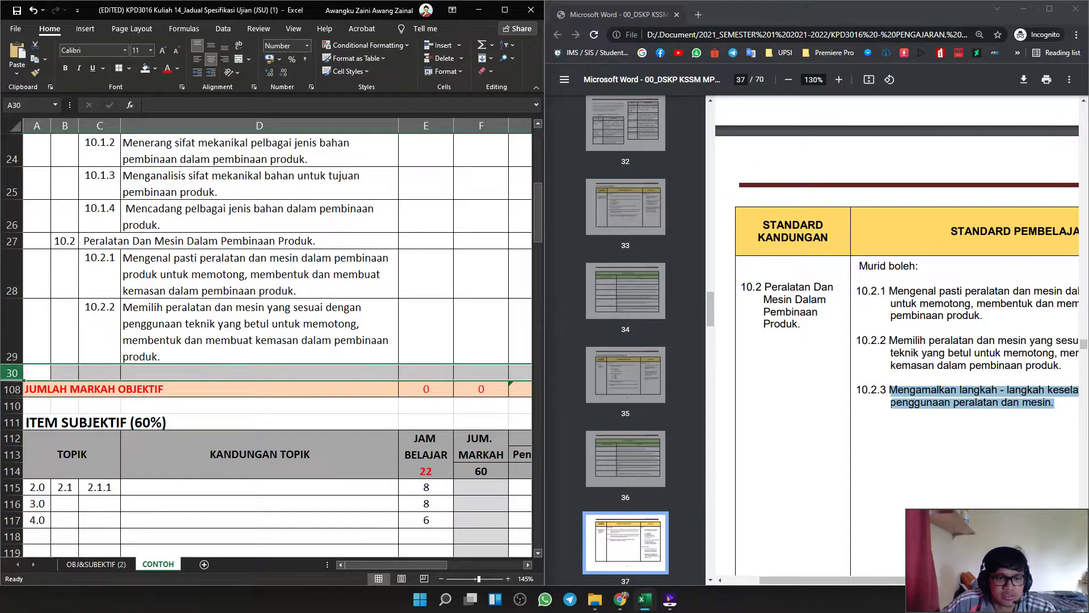
pyautogui.rightClick(16, 374)
pyautogui.click(46, 469)
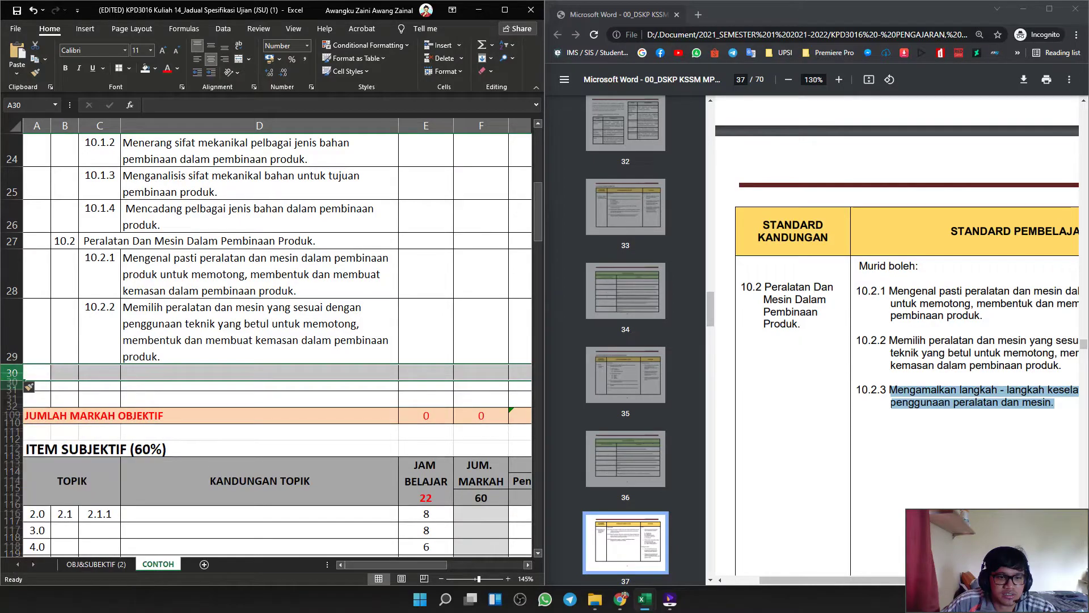
pyautogui.rightClick(16, 375)
pyautogui.click(46, 470)
pyautogui.click(260, 335)
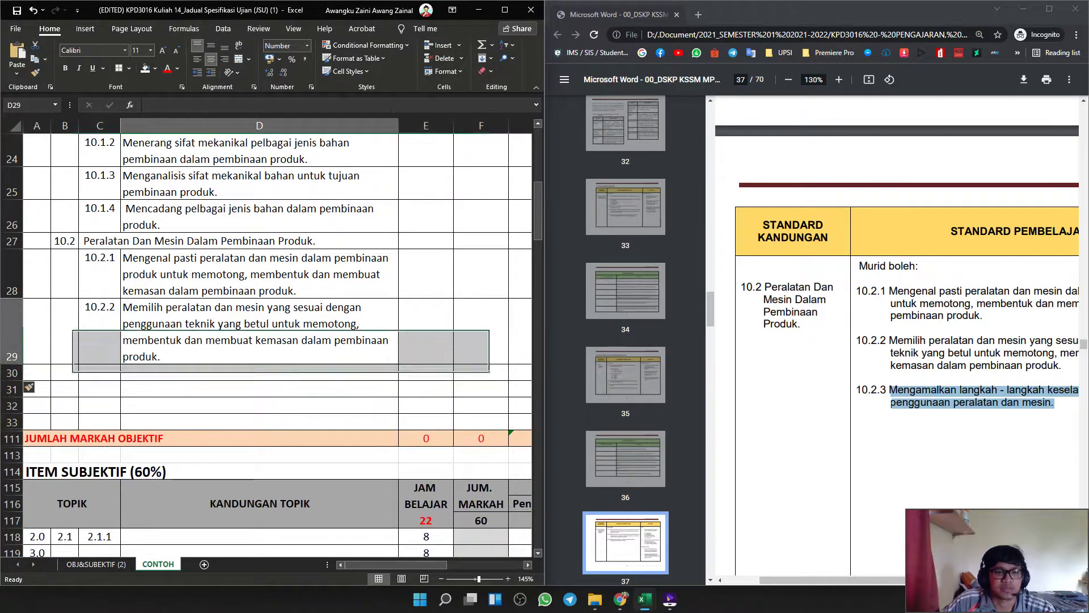
# Insert twelve more blank rows at row 30, adding four rows at a time from the selection of rows 30 to 33.
pyautogui.moveTo(12, 373); pyautogui.dragTo(13, 426)
pyautogui.rightClick(13, 406)
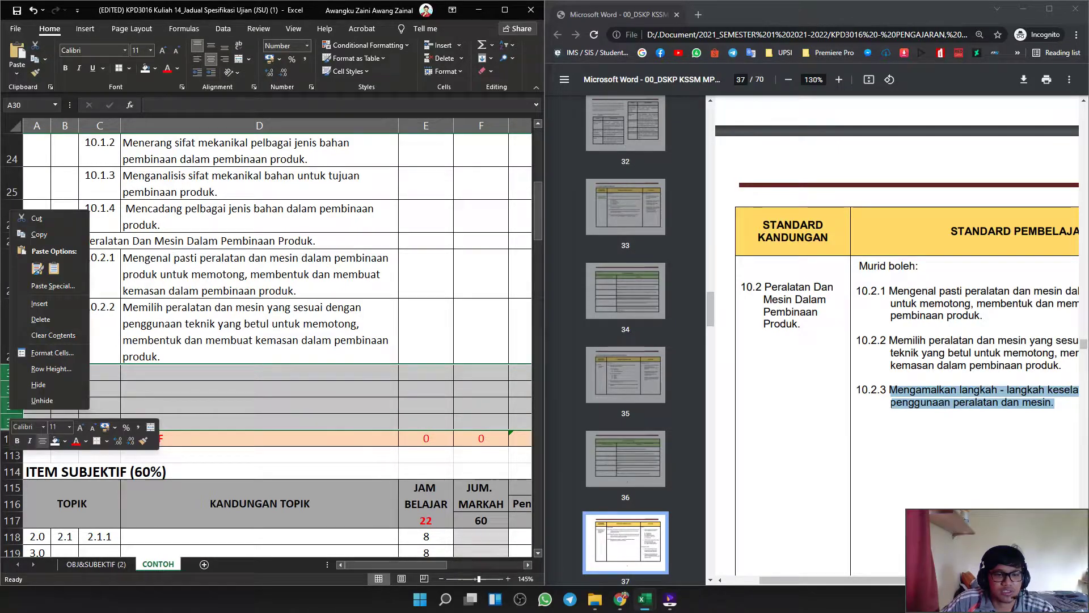
pyautogui.click(34, 303)
pyautogui.rightClick(13, 422)
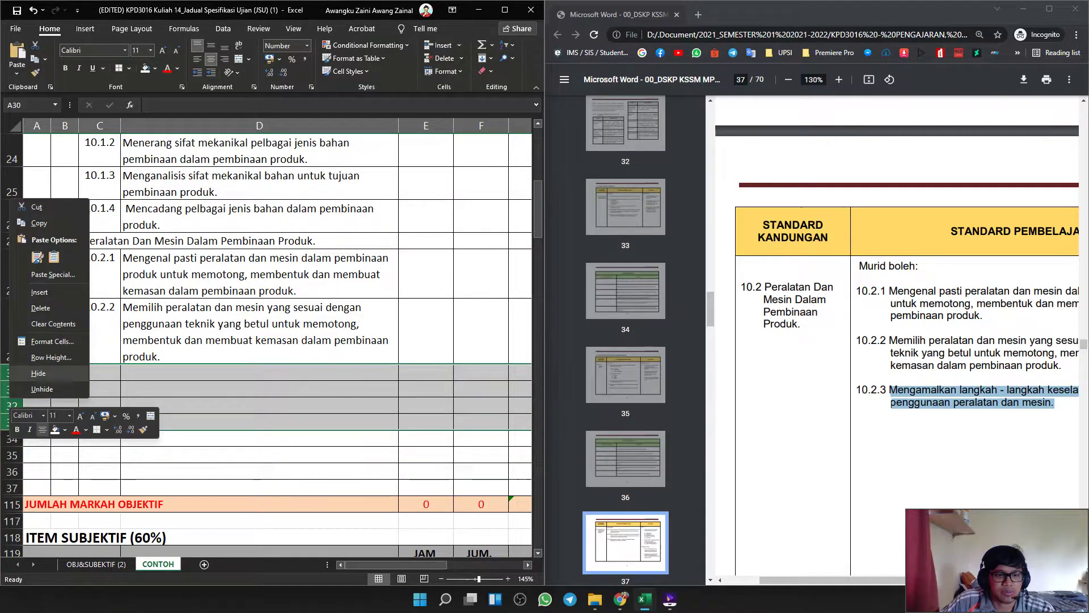
pyautogui.click(34, 293)
pyautogui.rightClick(25, 430)
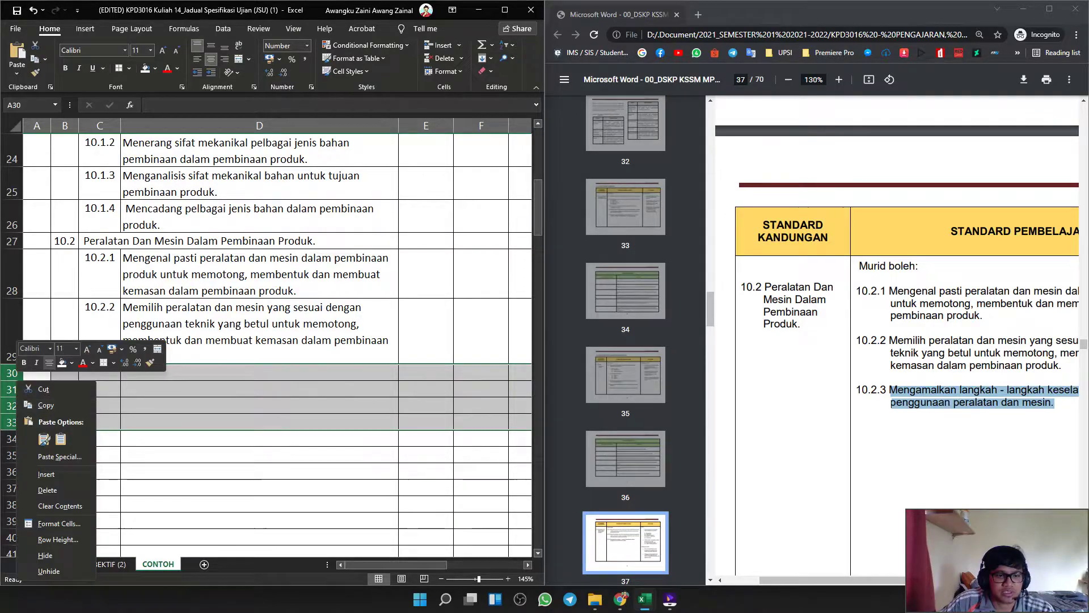
pyautogui.click(46, 475)
pyautogui.click(260, 331)
pyautogui.hotkey('ctrl', 'shift', 'Down')
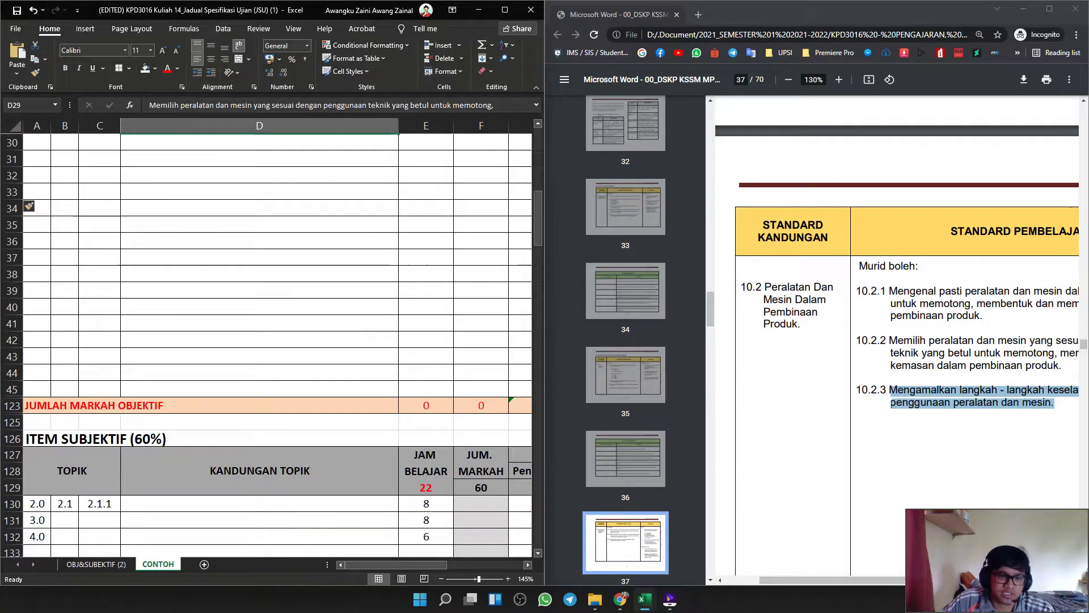
pyautogui.hotkey('ctrl', 'shift', 'Up')
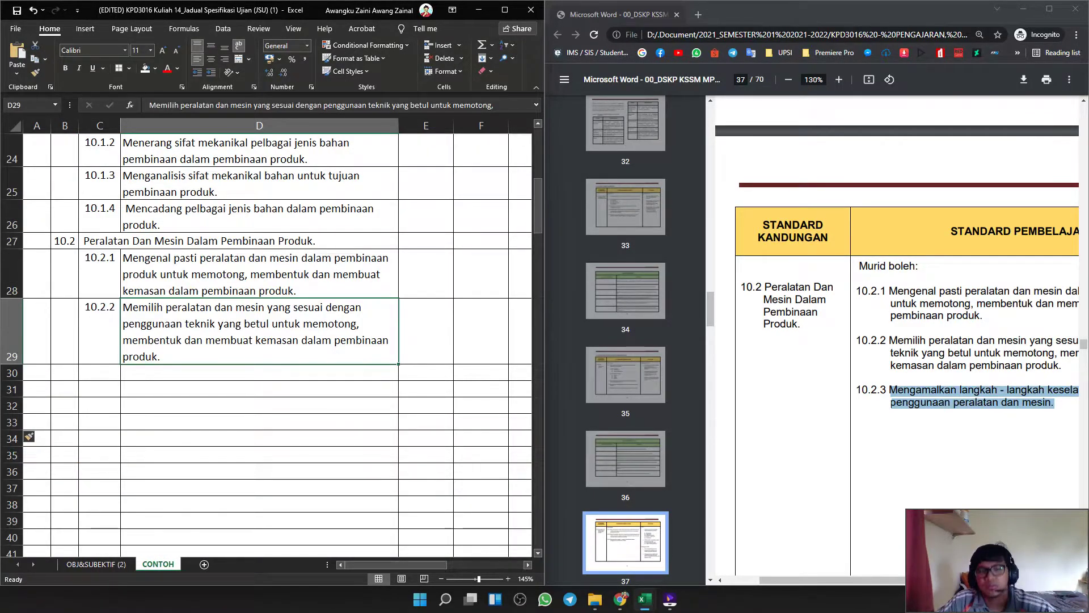
pyautogui.scroll(-5, 267, 341)
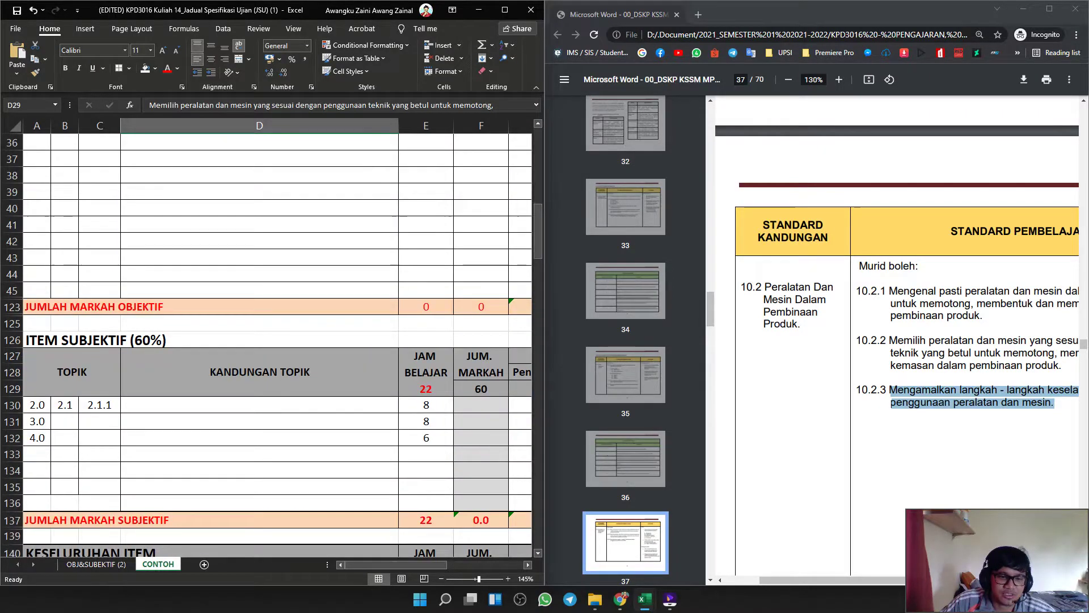
pyautogui.scroll(5, 267, 341)
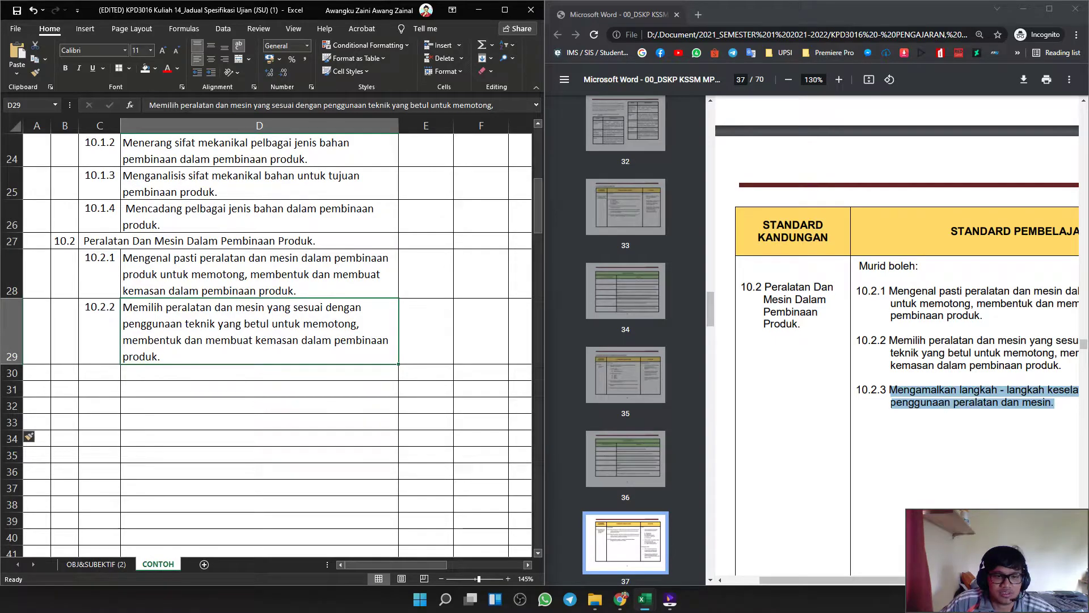
# Enter 10.2.3 in C30 and paste its standard text into D30 without the line break before "penggunaan peralatan dan mesin.".
pyautogui.click(99, 389)
pyautogui.click(99, 373)
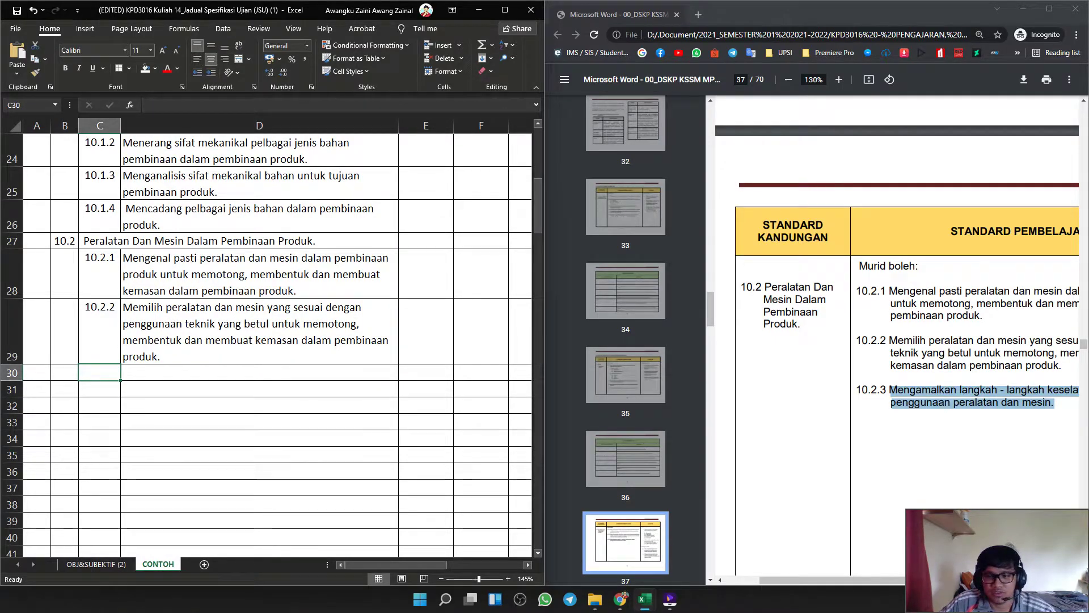
pyautogui.write('10.2.3')
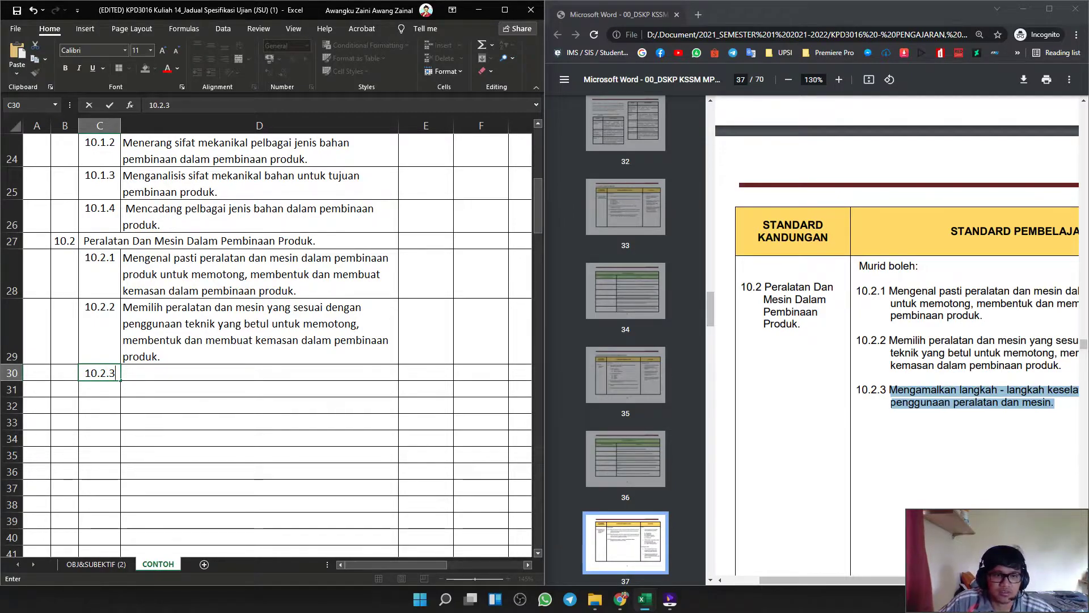
pyautogui.press('Tab')
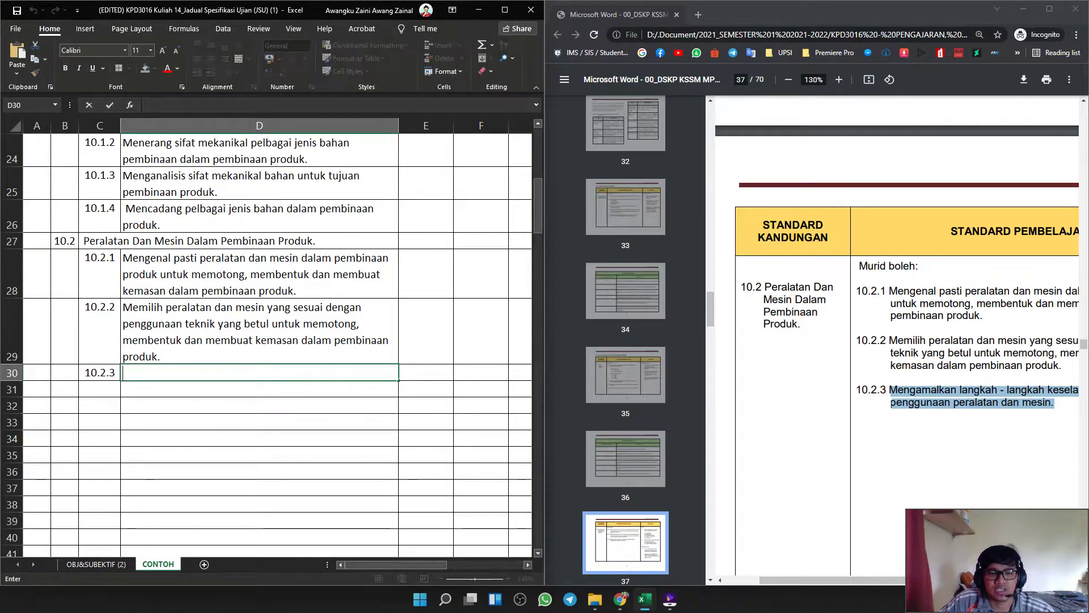
pyautogui.hotkey('ctrl', 'v')
pyautogui.click(128, 390)
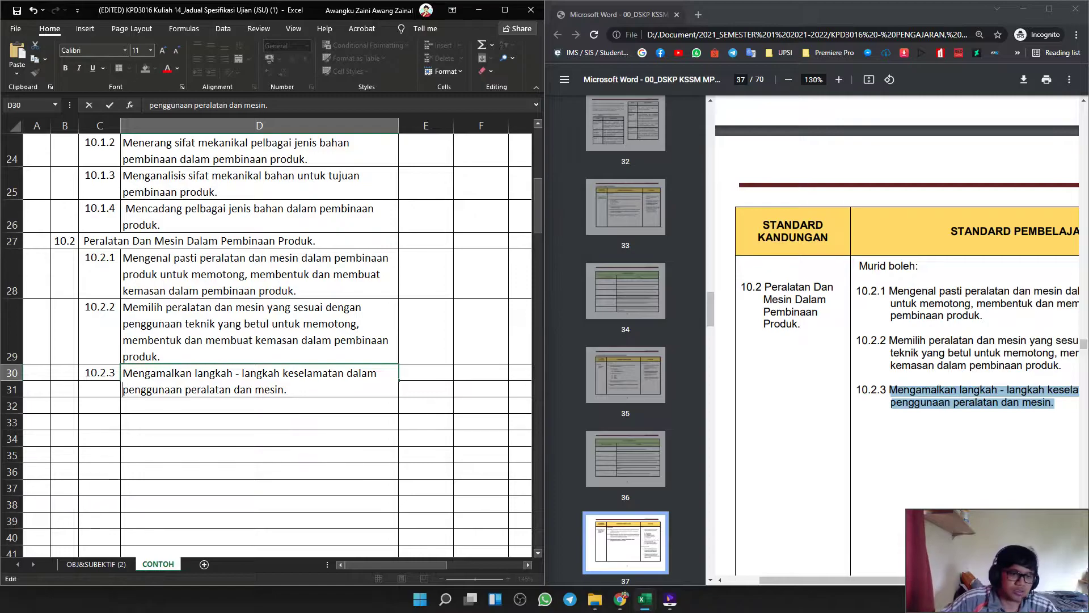
pyautogui.press('BackSpace')
pyautogui.click(259, 422)
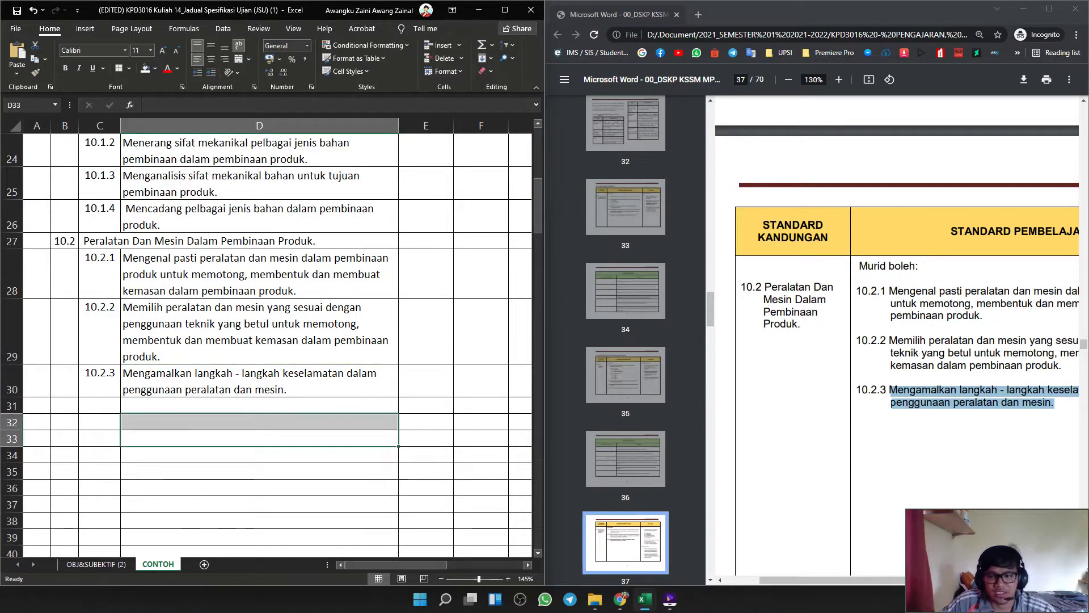
# Find topic 11.0 in the DSKP document, enter 11.0 in A31 and merge B31:D31.
pyautogui.scroll(-10, 897, 335)
pyautogui.scroll(-10, 897, 335)
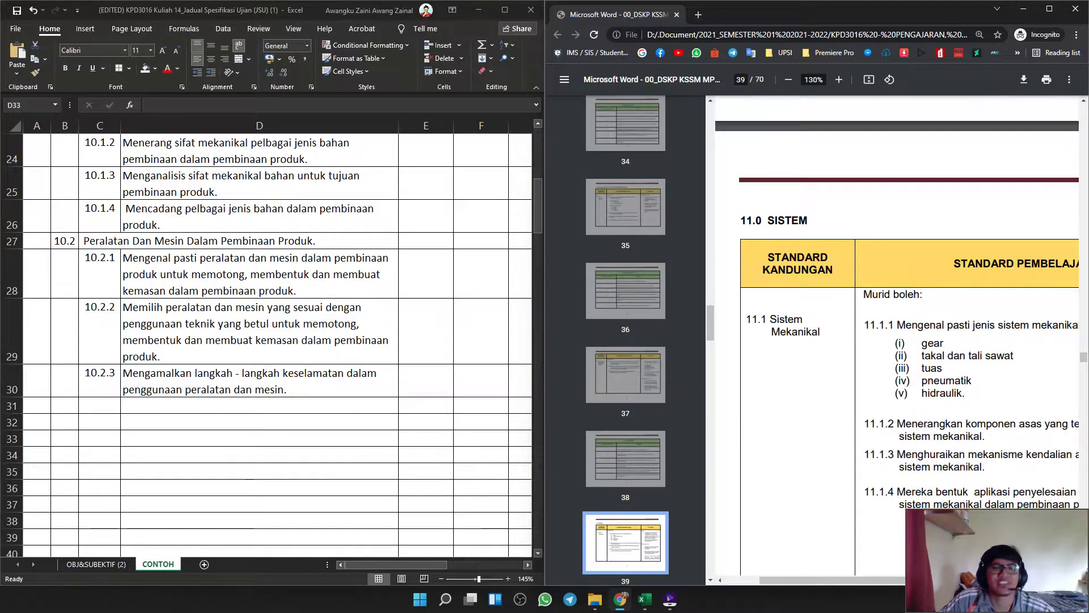
pyautogui.click(37, 406)
pyautogui.scroll(-1, 36, 406)
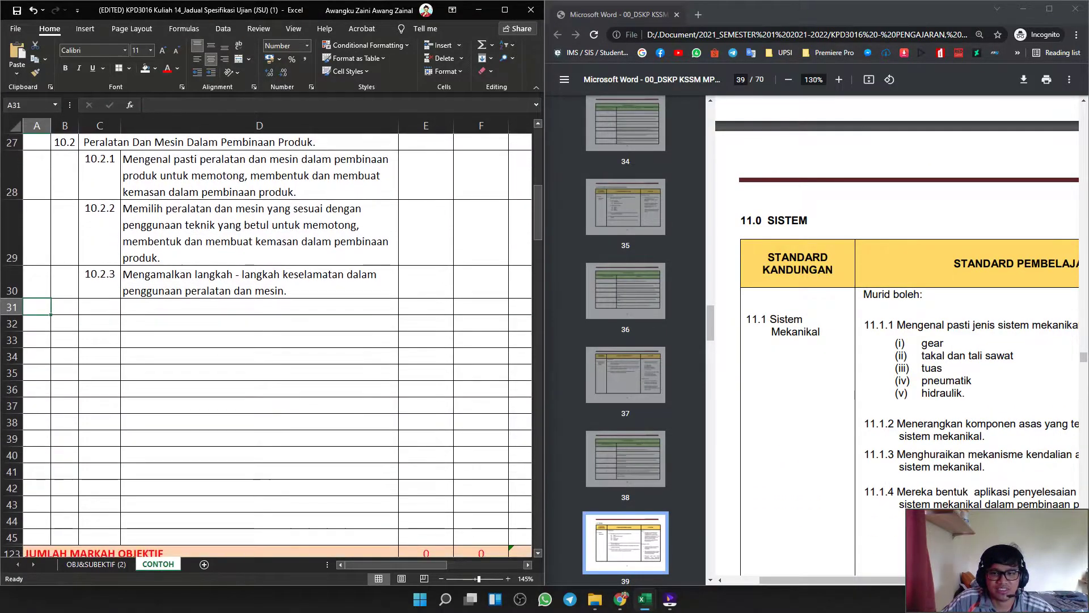
pyautogui.write('11.0')
pyautogui.press('Tab')
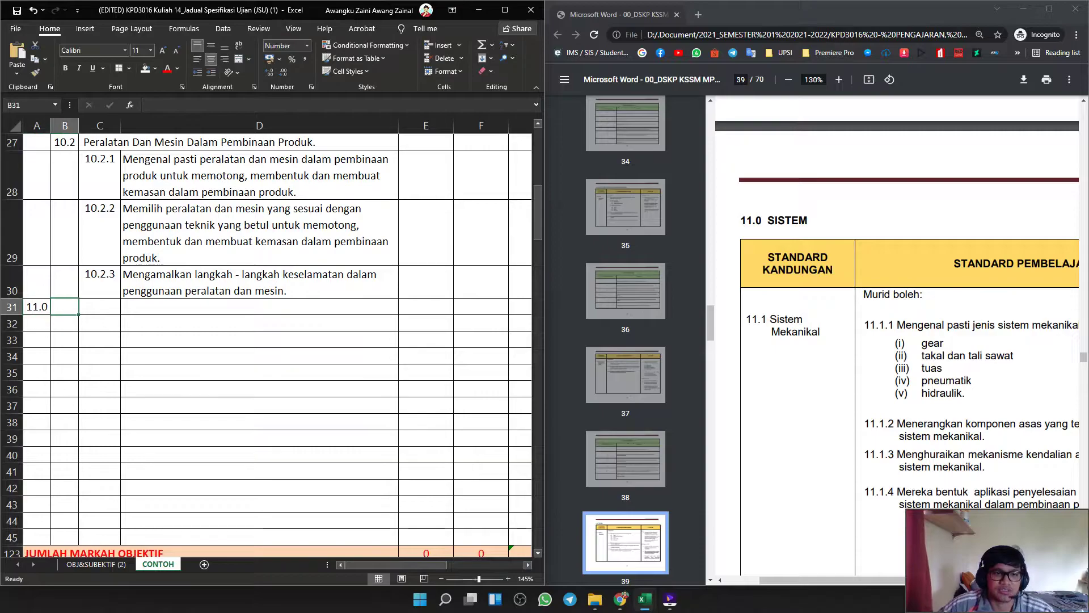
pyautogui.moveTo(259, 307); pyautogui.dragTo(64, 307)
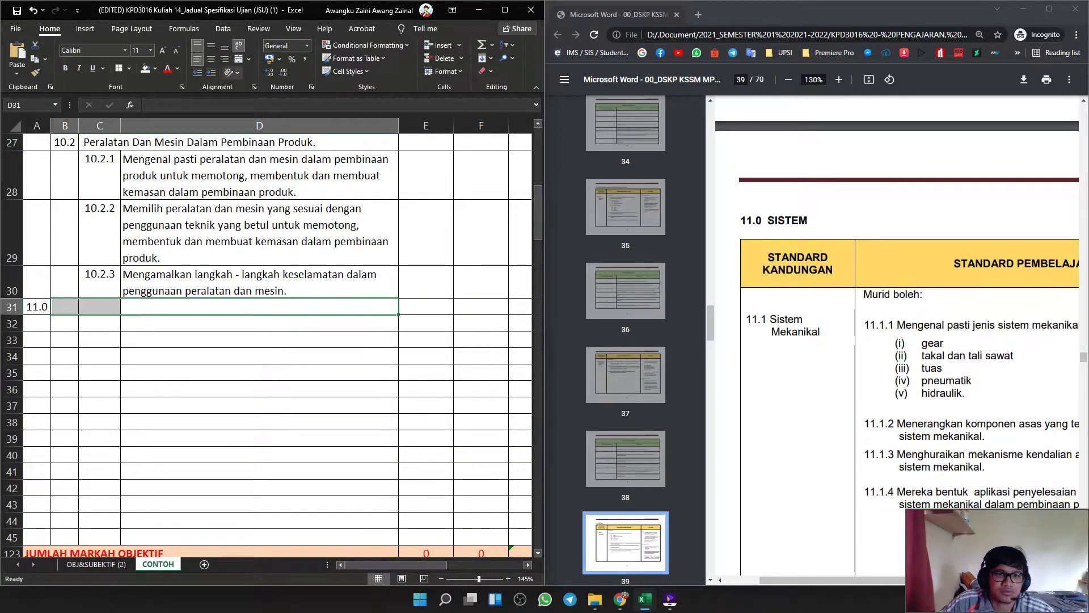
pyautogui.click(238, 59)
# Copy the topic title SISTEM from the DSKP document into merged cell B31.
pyautogui.moveTo(808, 220); pyautogui.dragTo(768, 221)
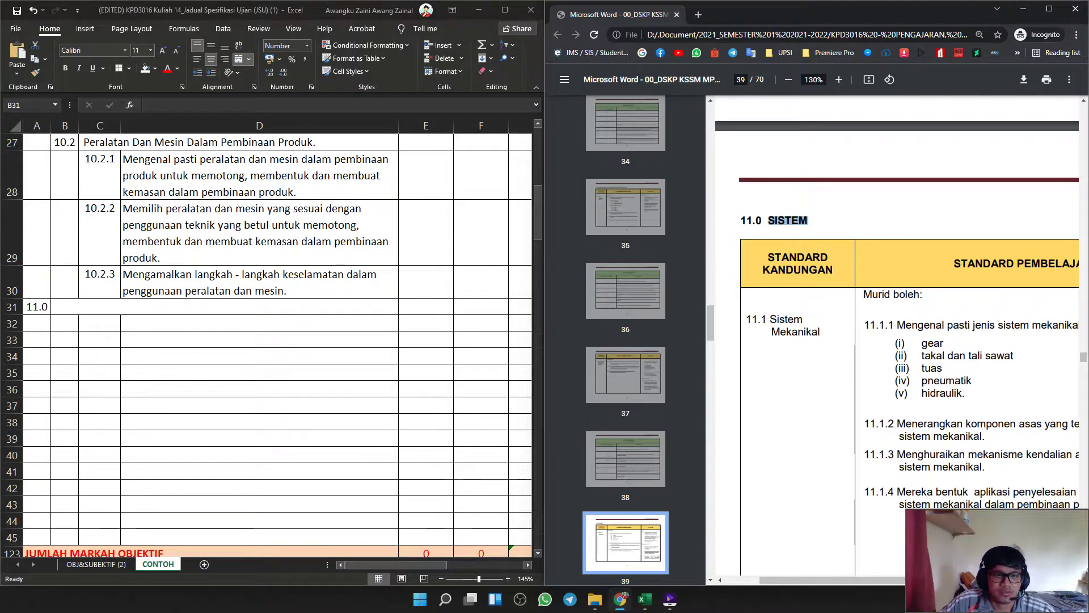
pyautogui.hotkey('ctrl', 'c')
pyautogui.hotkey('alt', 'Tab')
pyautogui.hotkey('ctrl', 'v')
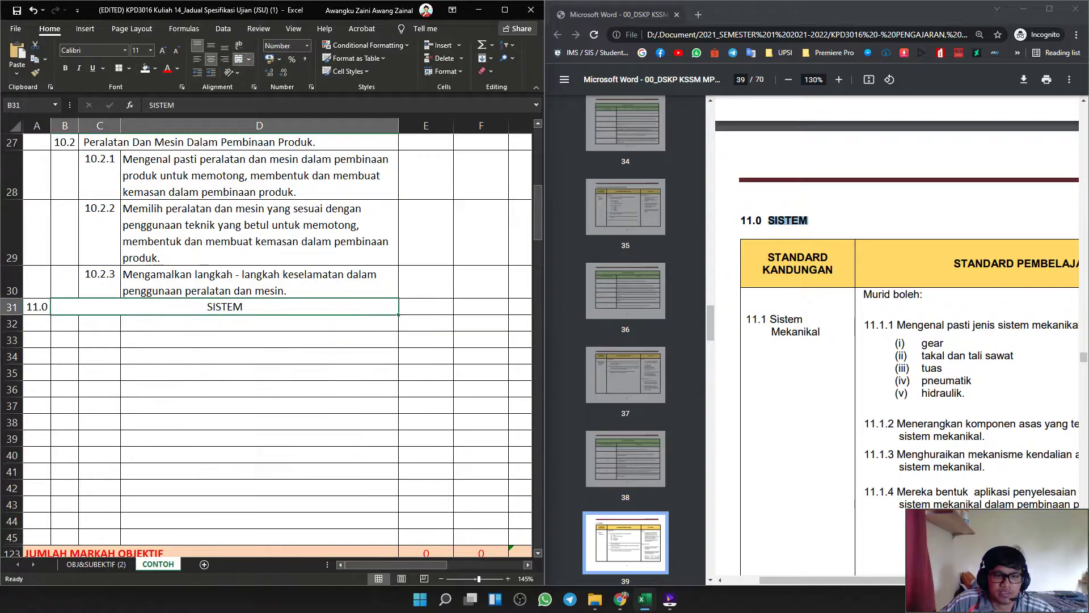
# Make the topic number in A31 and the title SISTEM in B31 bold, and left-align the title.
pyautogui.hotkey('ctrl', 'b')
pyautogui.press('Down')
pyautogui.press('Up')
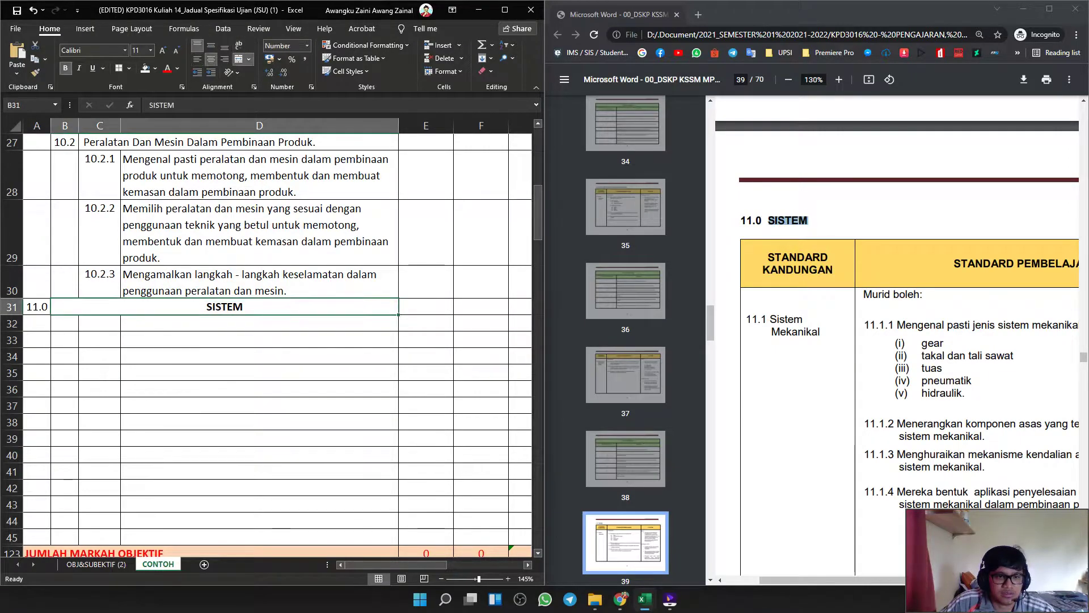
pyautogui.press('Left')
pyautogui.hotkey('ctrl', 'b')
pyautogui.press('Right')
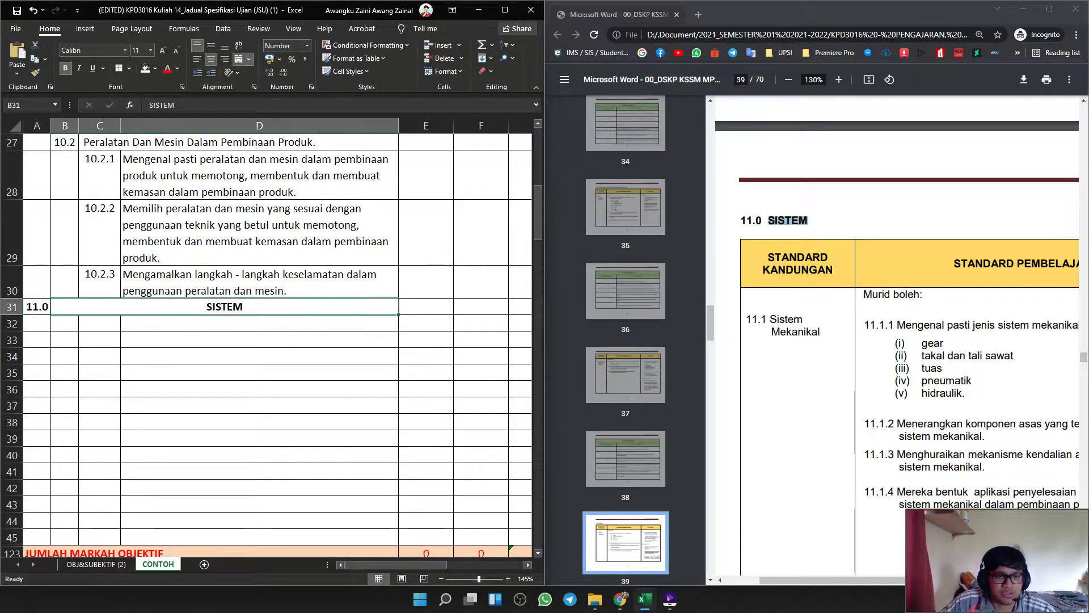
pyautogui.hotkey('alt', 'h')
pyautogui.press('a')
pyautogui.press('l')
pyautogui.press('Down')
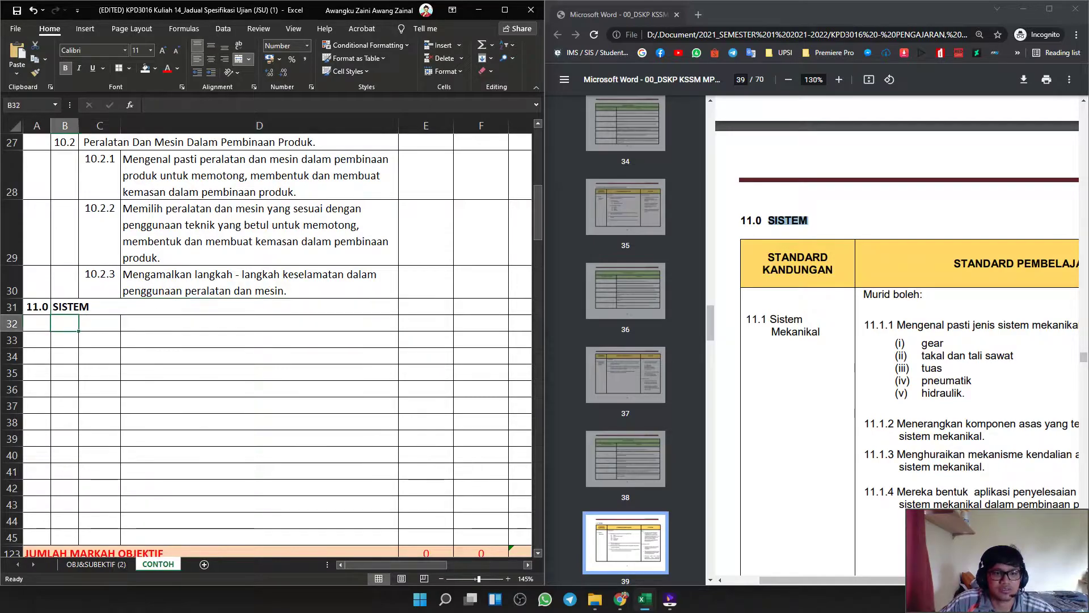
# Enter 11.1 in B32 and copy the content standard "Sistem Mekanikal" from the DSKP document into merged C32:D32.
pyautogui.write('11.1')
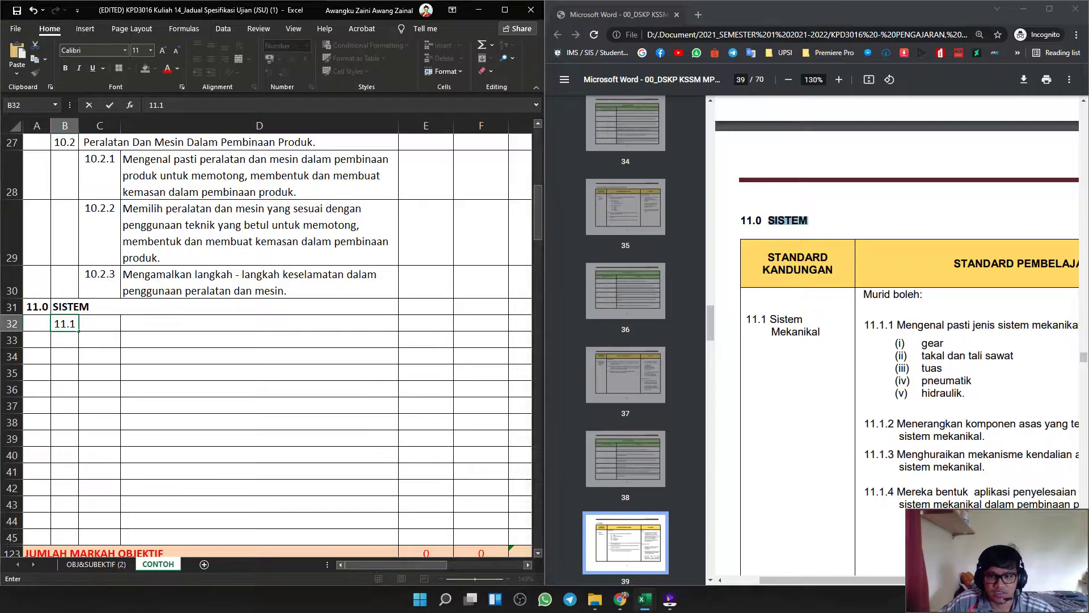
pyautogui.moveTo(820, 332); pyautogui.dragTo(771, 321)
pyautogui.hotkey('alt', 'Tab')
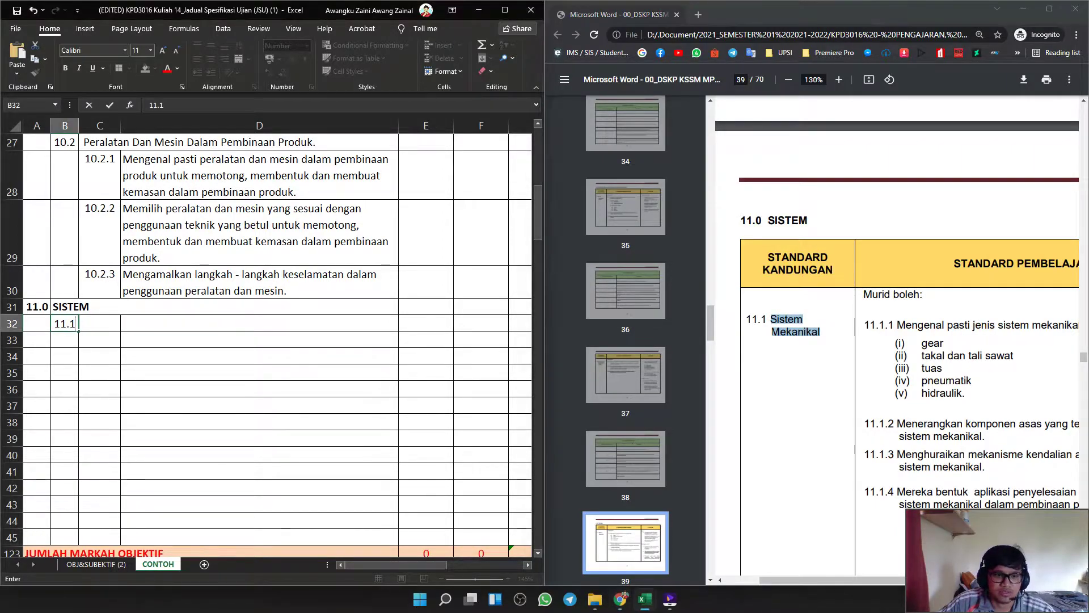
pyautogui.press('Tab')
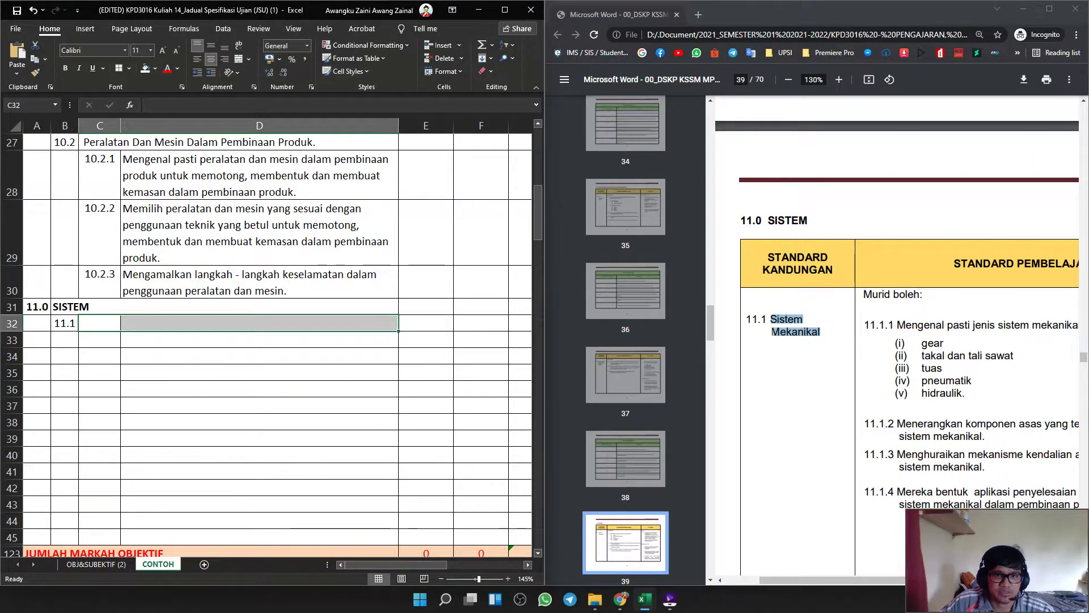
pyautogui.press('F2')
pyautogui.hotkey('ctrl', 'v')
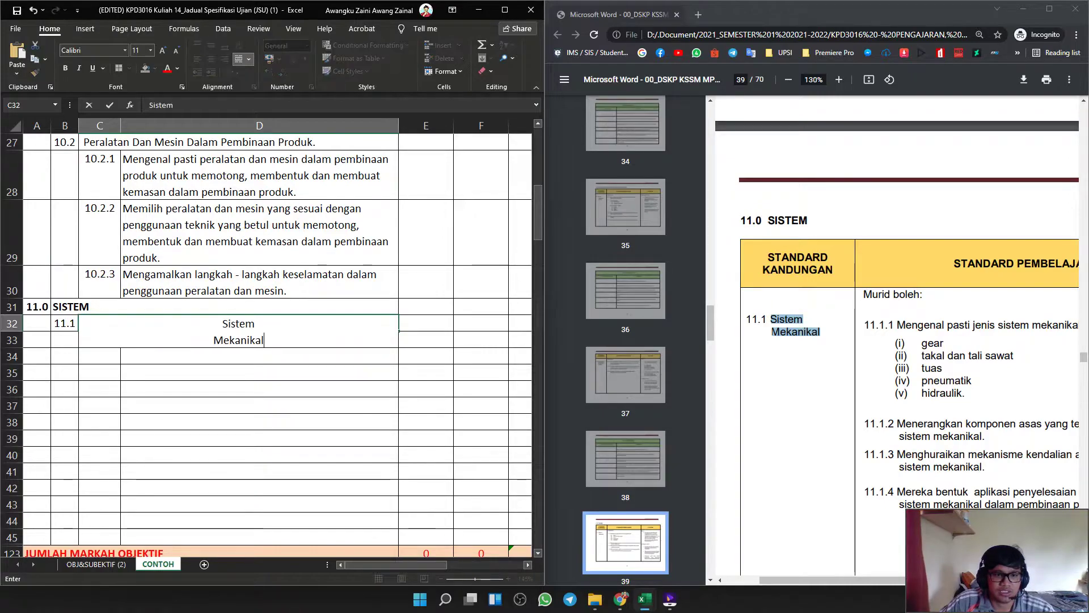
# Remove the line break before "Mekanikal" in C32 and left-align the entry.
pyautogui.press('Home')
pyautogui.press('BackSpace')
pyautogui.press('Return')
pyautogui.press('Up')
pyautogui.press('Down')
pyautogui.press('Up')
pyautogui.click(197, 59)
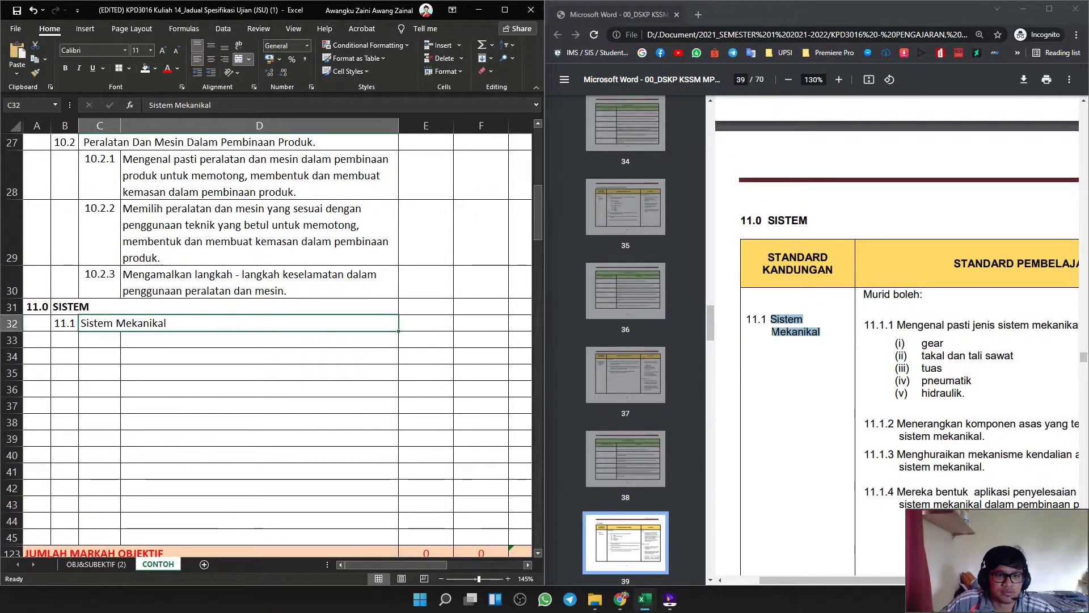
pyautogui.click(99, 356)
pyautogui.click(99, 340)
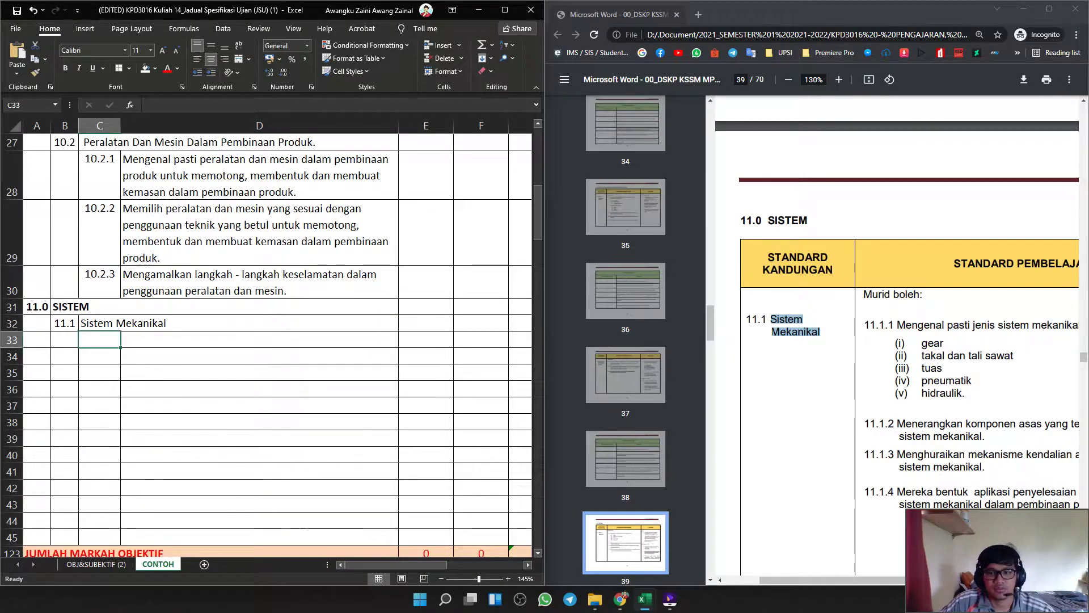
# Enter 11.1.1 in C33 and copy its learning standard "Mengenal pasti jenis sistem mekanikal iaitu" with the five listed types from the DSKP into D33.
pyautogui.write('11.1.1')
pyautogui.moveTo(966, 394); pyautogui.dragTo(898, 325)
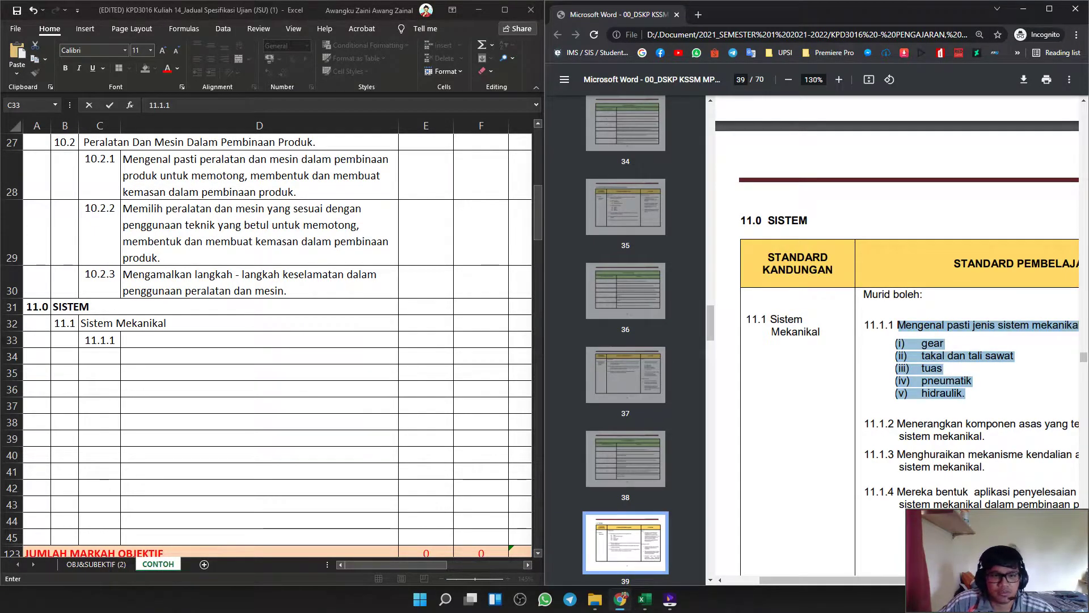
pyautogui.hotkey('alt', 'Tab')
pyautogui.press('Tab')
pyautogui.hotkey('ctrl', 'v')
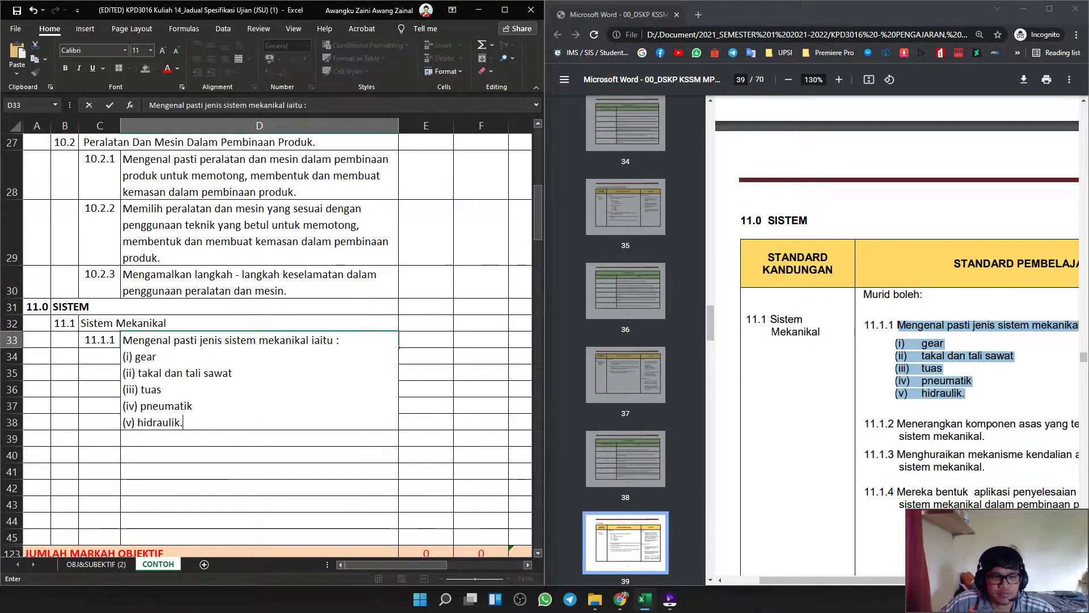
# Join list items (i) gear, (ii) takal dan tali sawat and (iii) tuas onto the sentence in D33, separated by commas.
pyautogui.click(123, 357)
pyautogui.press('BackSpace')
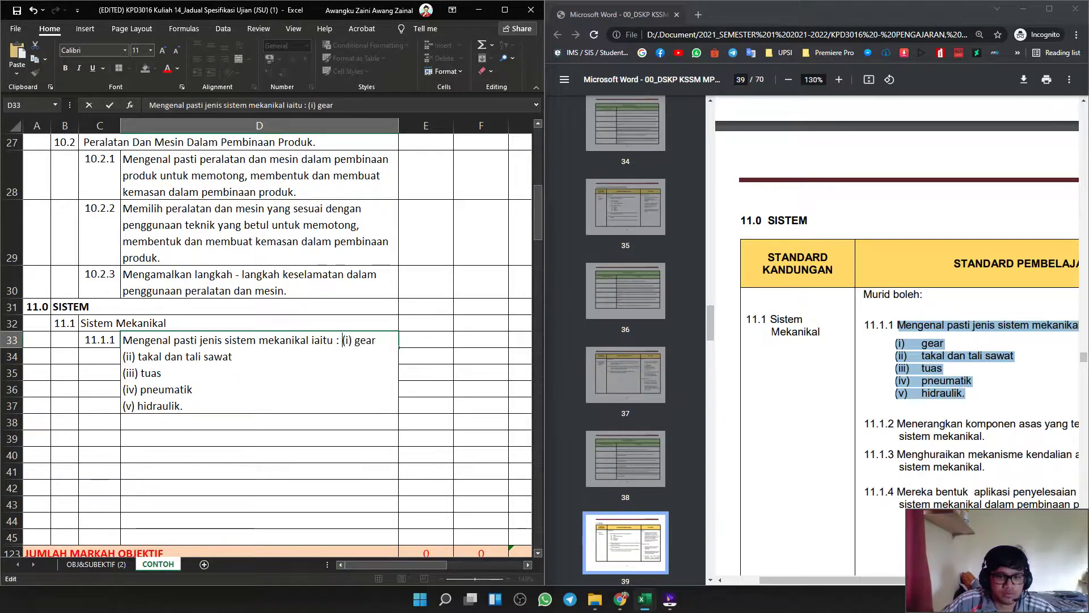
pyautogui.doubleClick(132, 357)
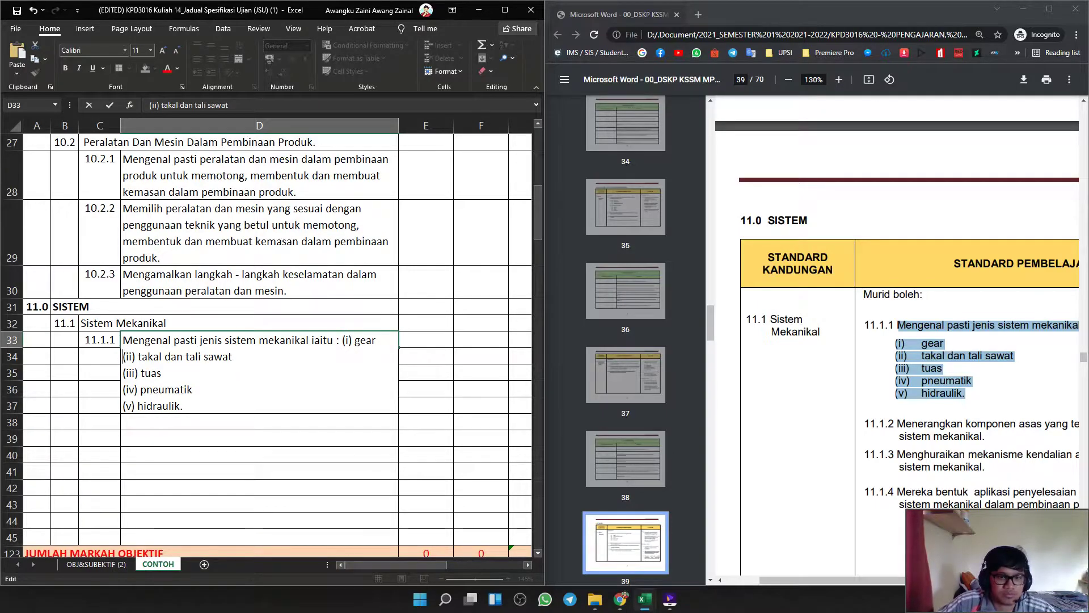
pyautogui.press('BackSpace')
pyautogui.write(',')
pyautogui.click(126, 374)
pyautogui.press('BackSpace')
pyautogui.write(',')
pyautogui.click(117, 373)
pyautogui.doubleClick(138, 373)
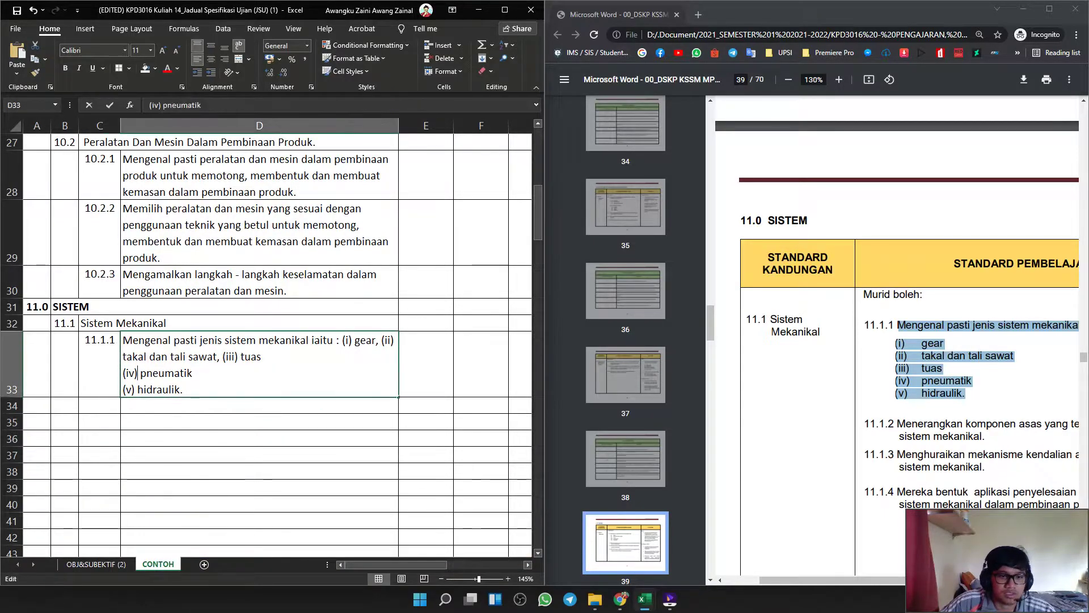
pyautogui.click(216, 438)
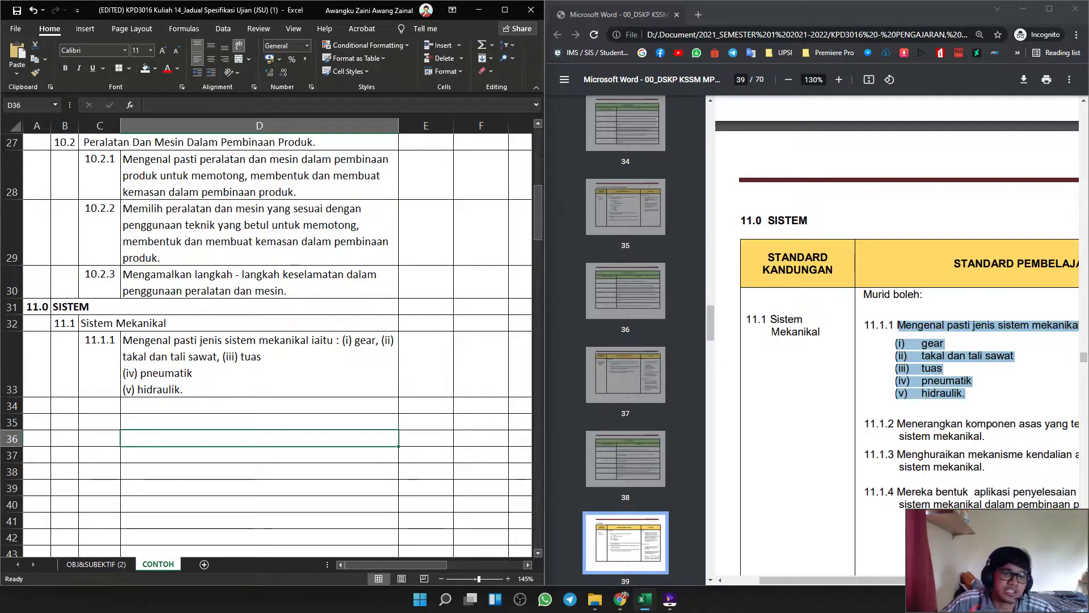
# Join items (iv) pneumatik and (v) hidraulik to the running text in D33 with commas and commit the entry.
pyautogui.doubleClick(171, 373)
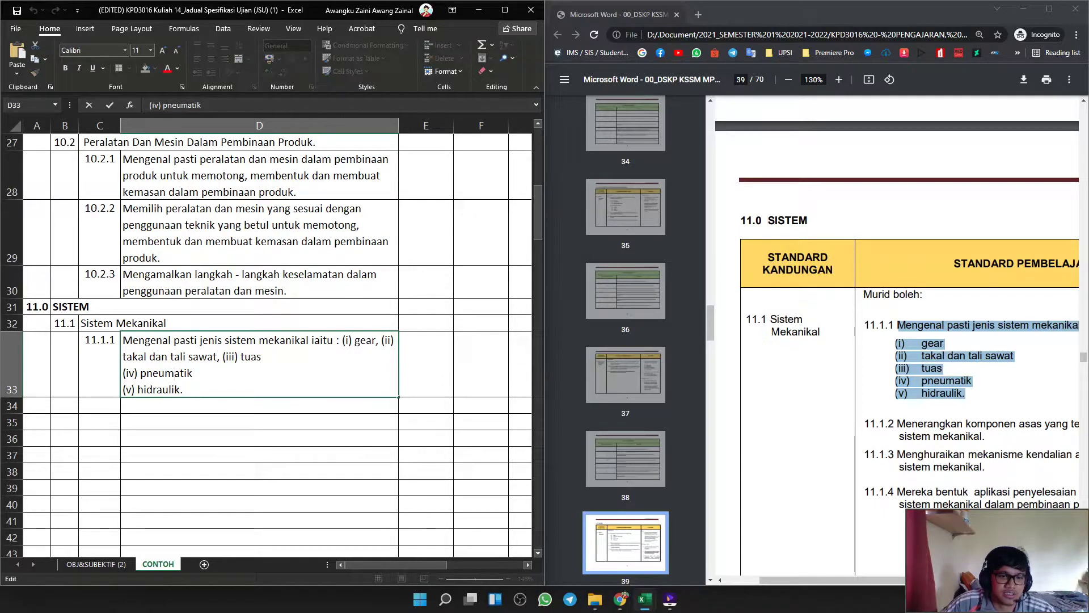
pyautogui.write(', (iv) pneumatik')
pyautogui.click(124, 373)
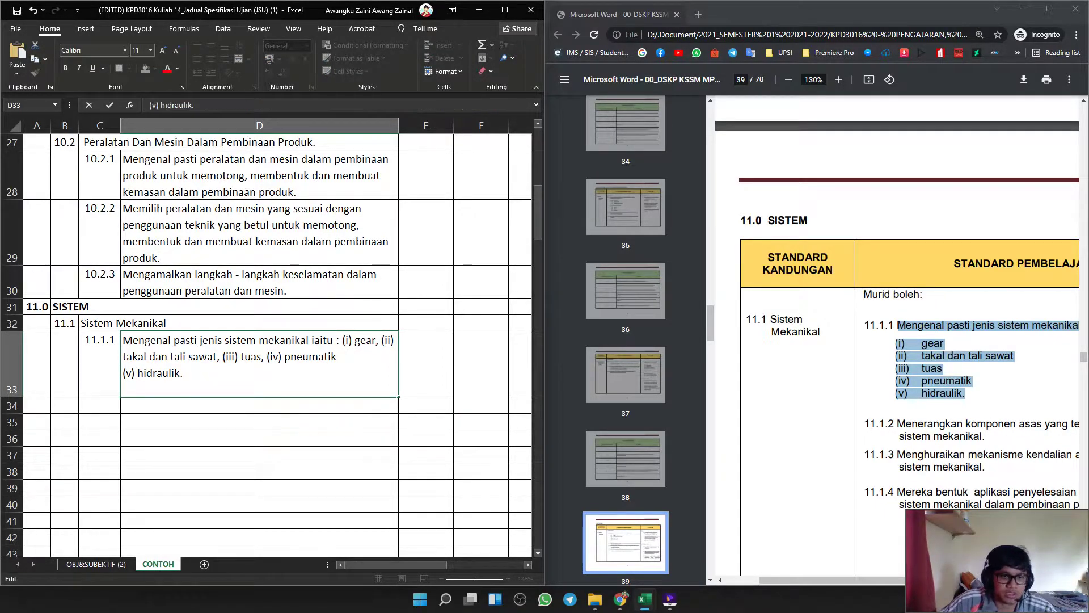
pyautogui.press('BackSpace')
pyautogui.write(', (v) hidraulik.')
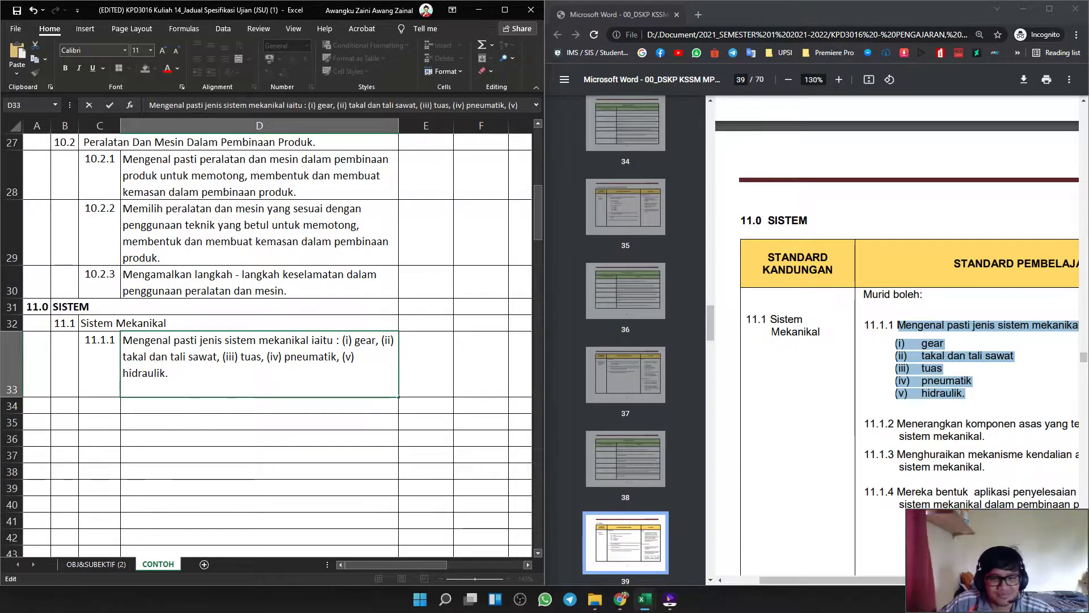
pyautogui.click(259, 422)
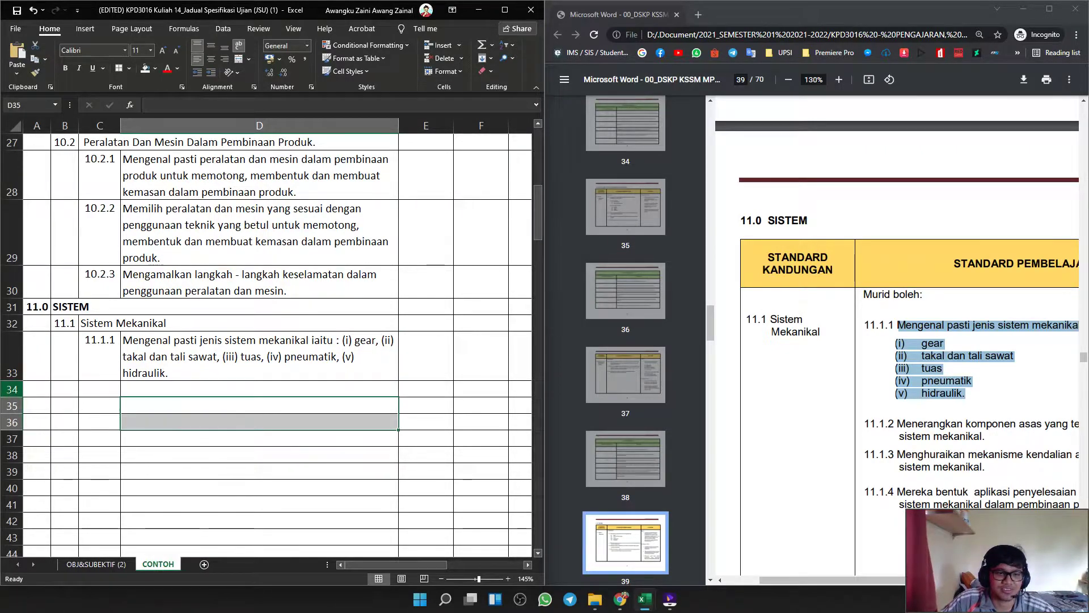
# Try a taller height for row 33 and revert the row height changes.
pyautogui.moveTo(12, 381); pyautogui.dragTo(12, 431)
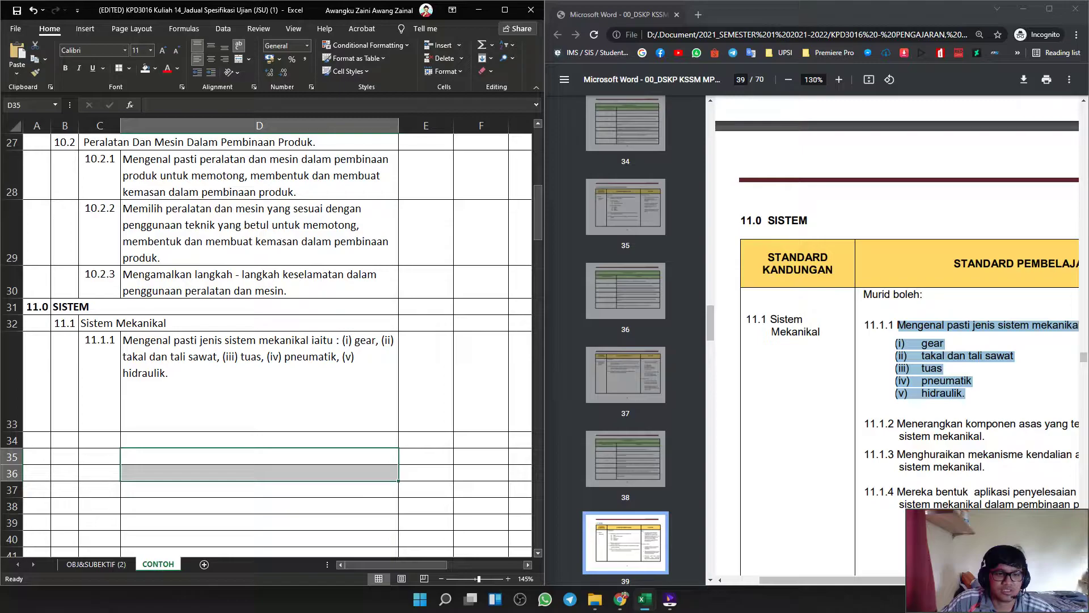
pyautogui.click(260, 392)
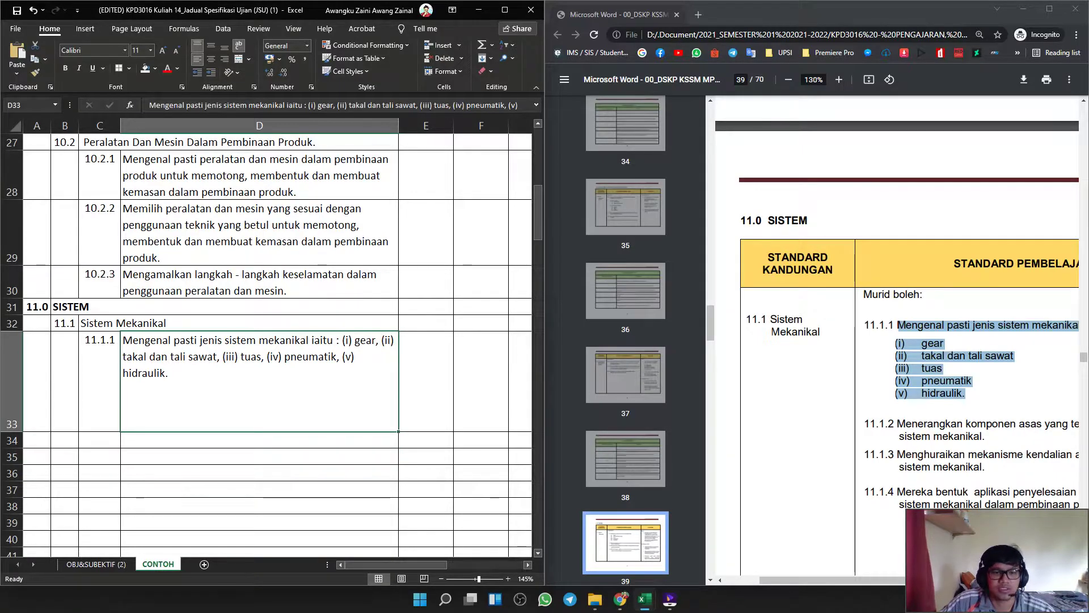
pyautogui.click(259, 473)
pyautogui.moveTo(12, 431); pyautogui.dragTo(12, 355)
pyautogui.hotkey('ctrl', 'z')
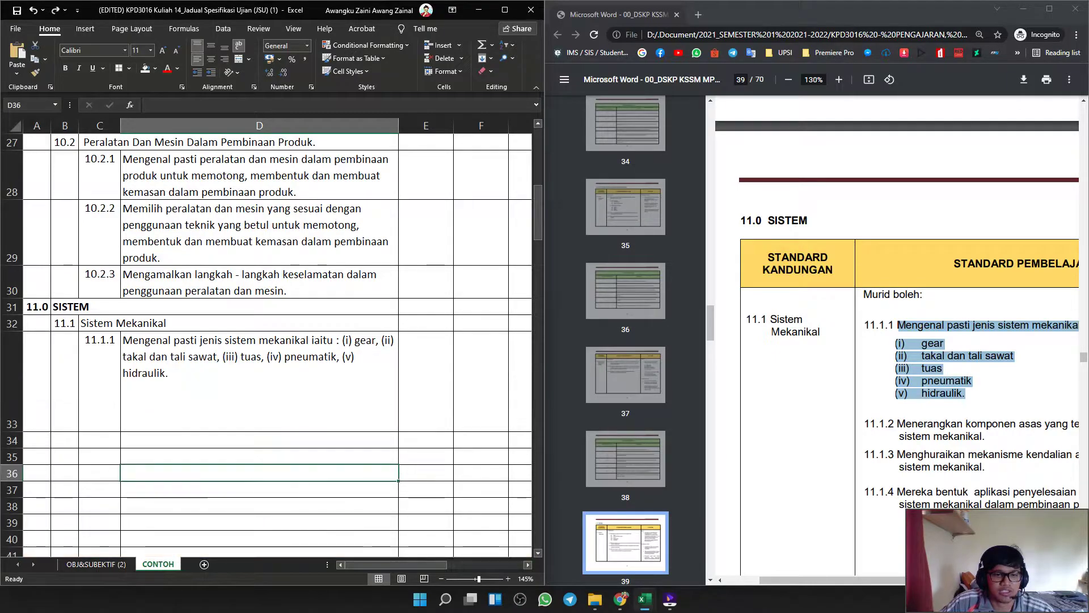
pyautogui.hotkey('ctrl', 'y')
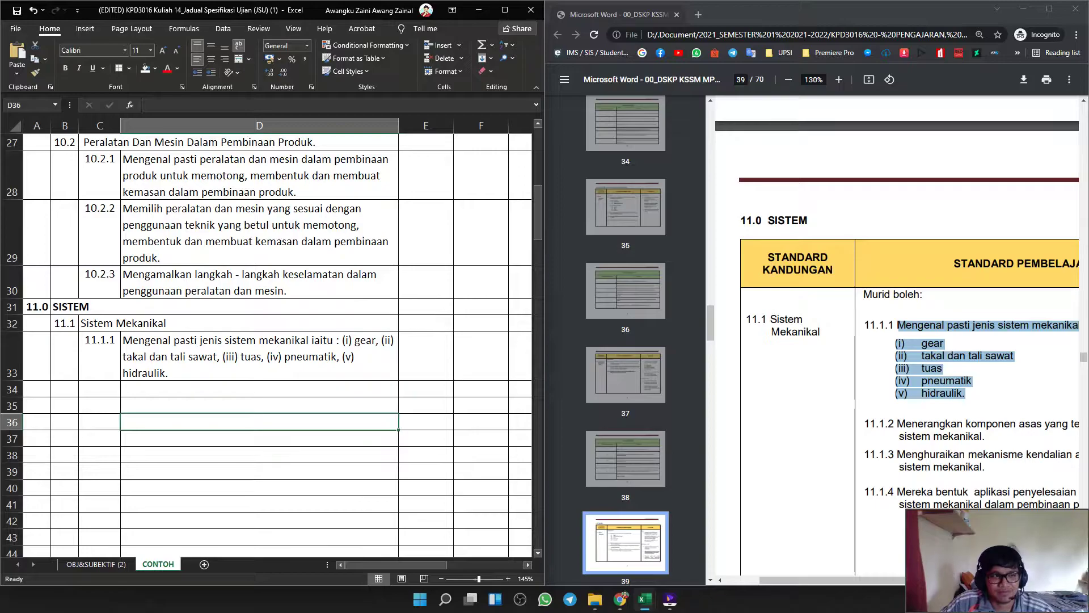
# Enter 11.1.2 in C34 and copy its standard "Menerangkan komponen asas yang terdapat dalam setiap jenis sistem mekanikal." from the DSKP into D34.
pyautogui.click(259, 438)
pyautogui.click(100, 390)
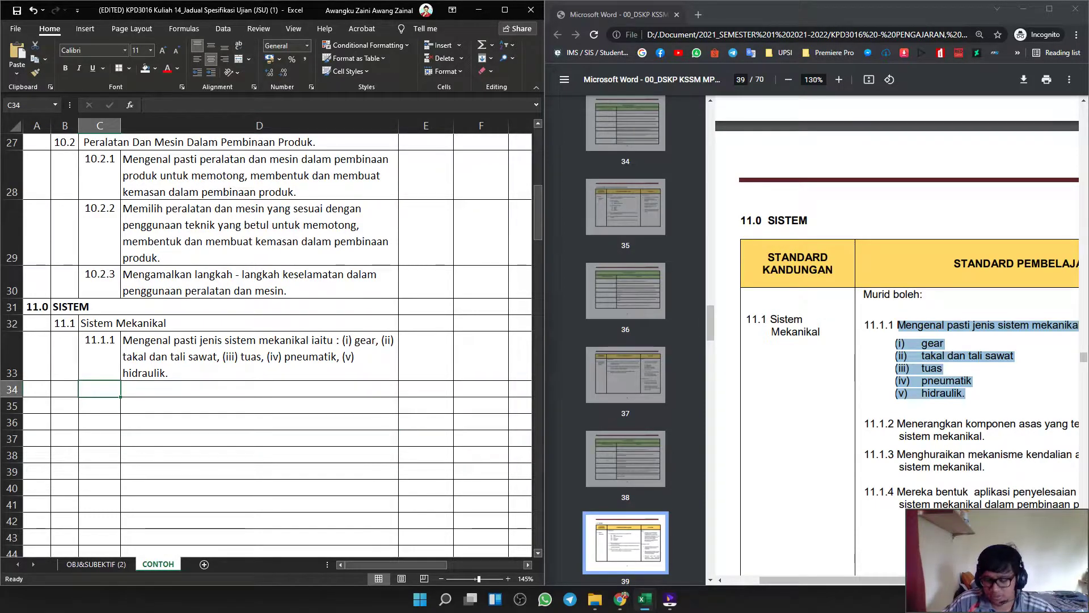
pyautogui.write('11.1.2')
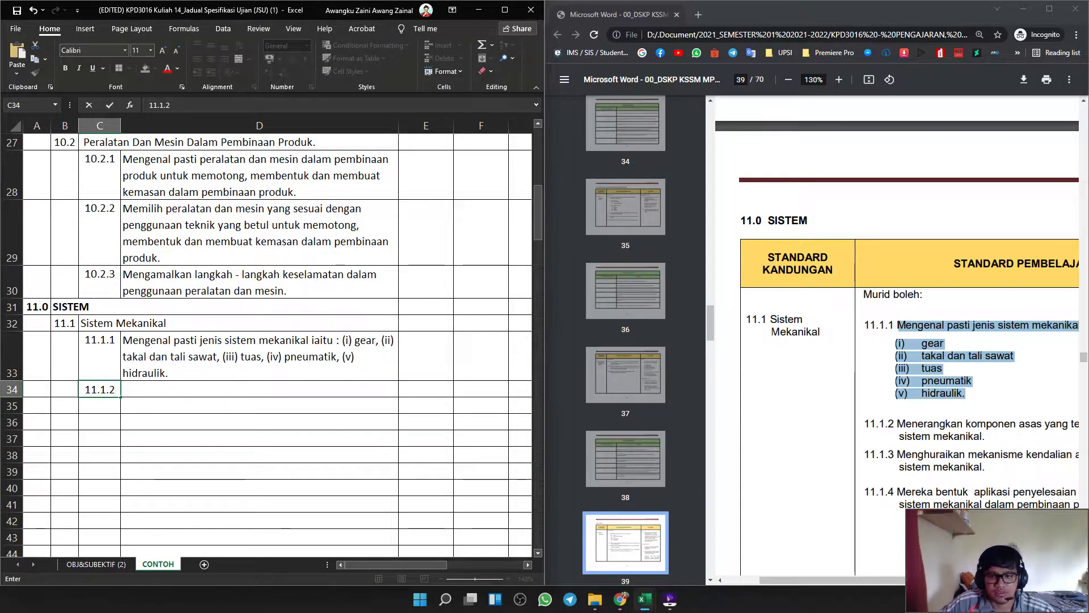
pyautogui.moveTo(914, 424)
pyautogui.mouseDown()
pyautogui.moveTo(993, 423)
pyautogui.moveTo(897, 425)
pyautogui.mouseUp()
pyautogui.click(990, 436)
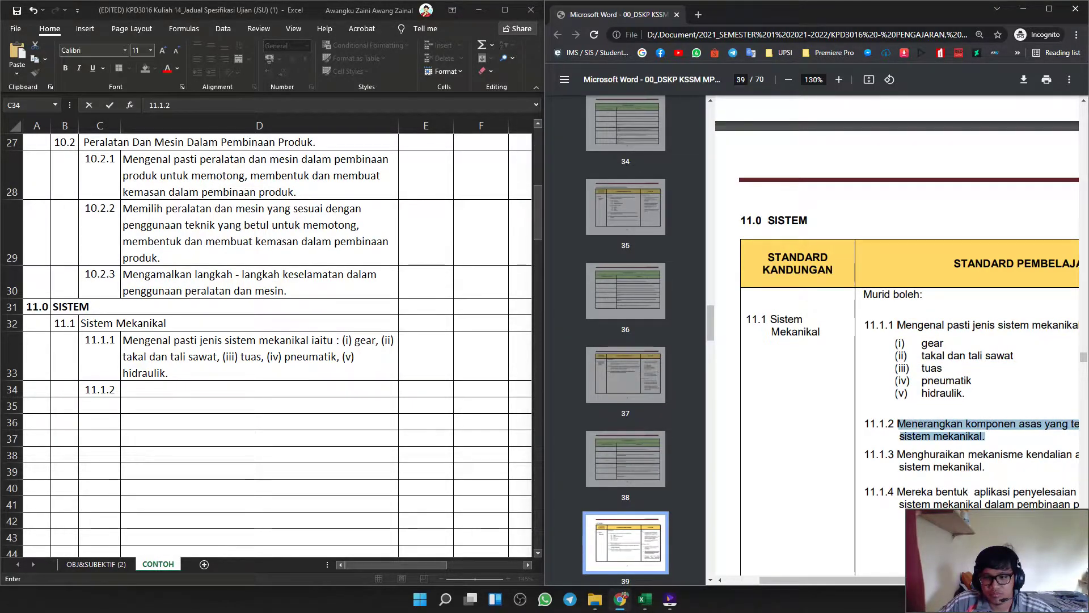
pyautogui.hotkey('alt', 'Tab')
pyautogui.doubleClick(130, 390)
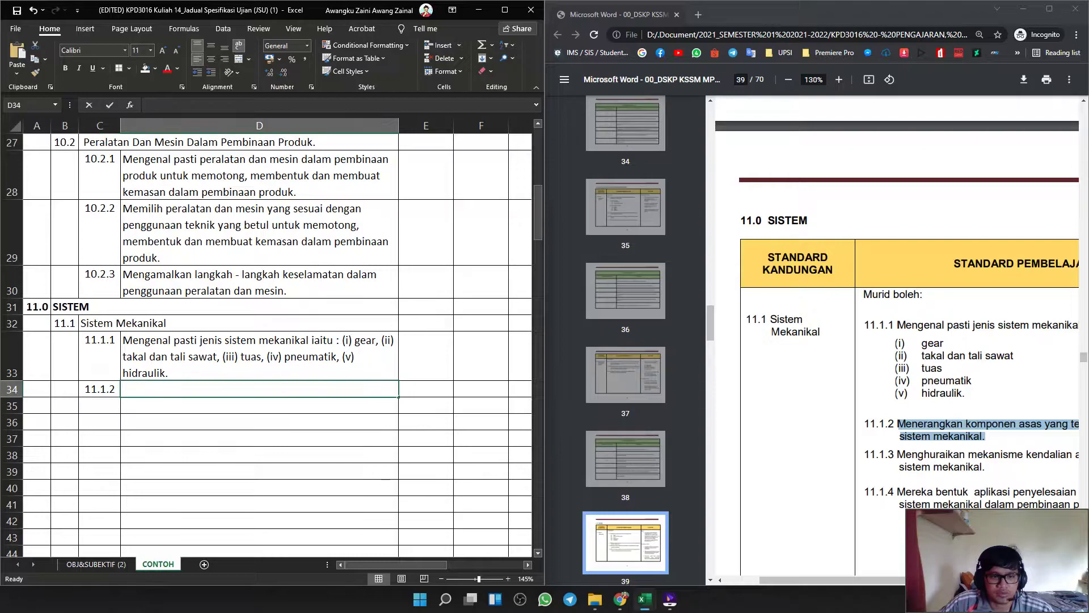
pyautogui.write('Menerangkan komponen asas yang terdapat dalam setiap jenis sistem mekanikal.')
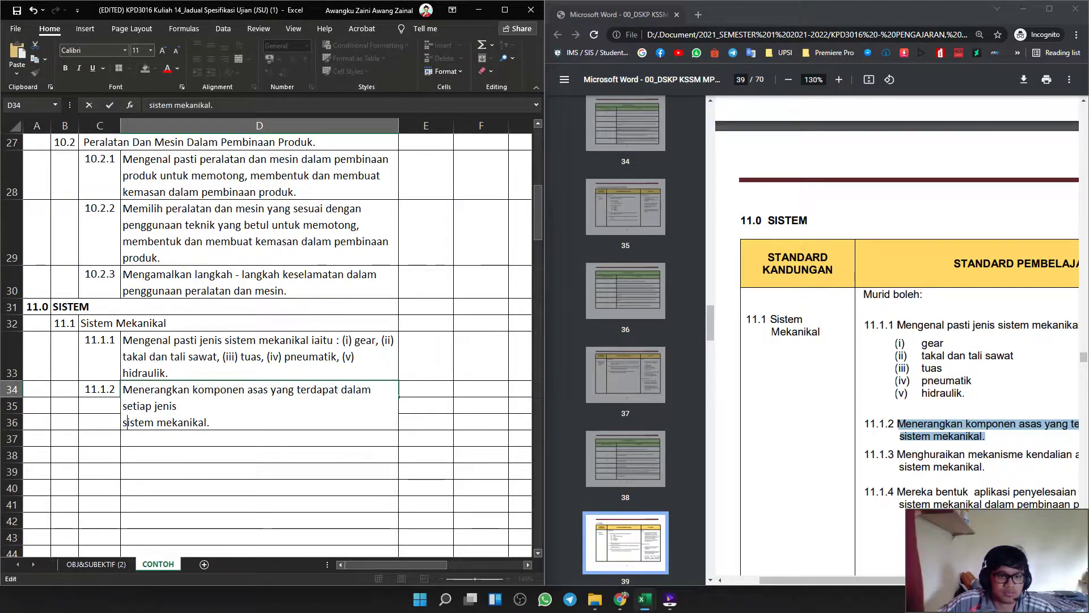
# Remove the line break before "sistem mekanikal" in D34 and commit the entry.
pyautogui.press('Left')
pyautogui.press('BackSpace')
pyautogui.click(259, 439)
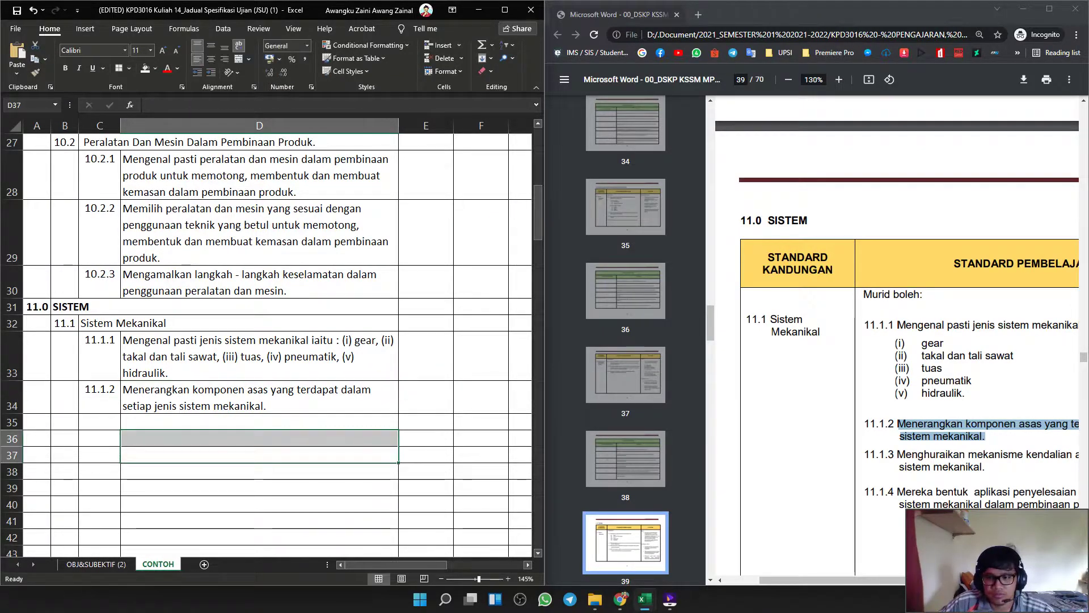
# Copy "Menghuraikan mekanisme kendalian asas pada semua jenis sistem mekanikal." from the DSKP into D35 and remove its line break.
pyautogui.scroll(-3, 908, 341)
pyautogui.moveTo(986, 298); pyautogui.dragTo(899, 286)
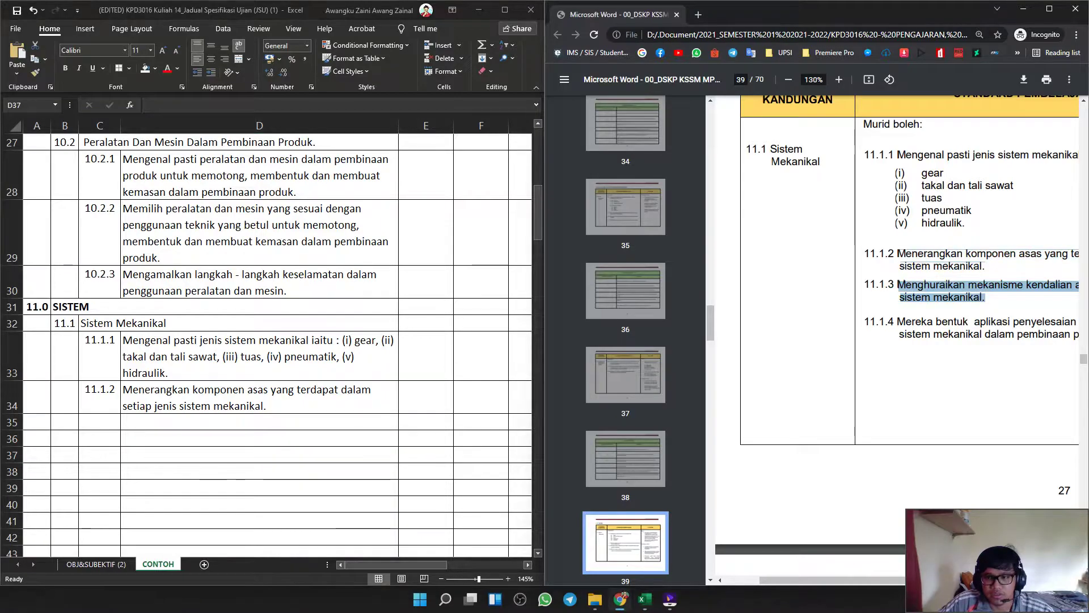
pyautogui.hotkey('ctrl', 'c')
pyautogui.doubleClick(260, 423)
pyautogui.hotkey('ctrl', 'v')
pyautogui.click(127, 455)
pyautogui.press('Left')
pyautogui.press('BackSpace')
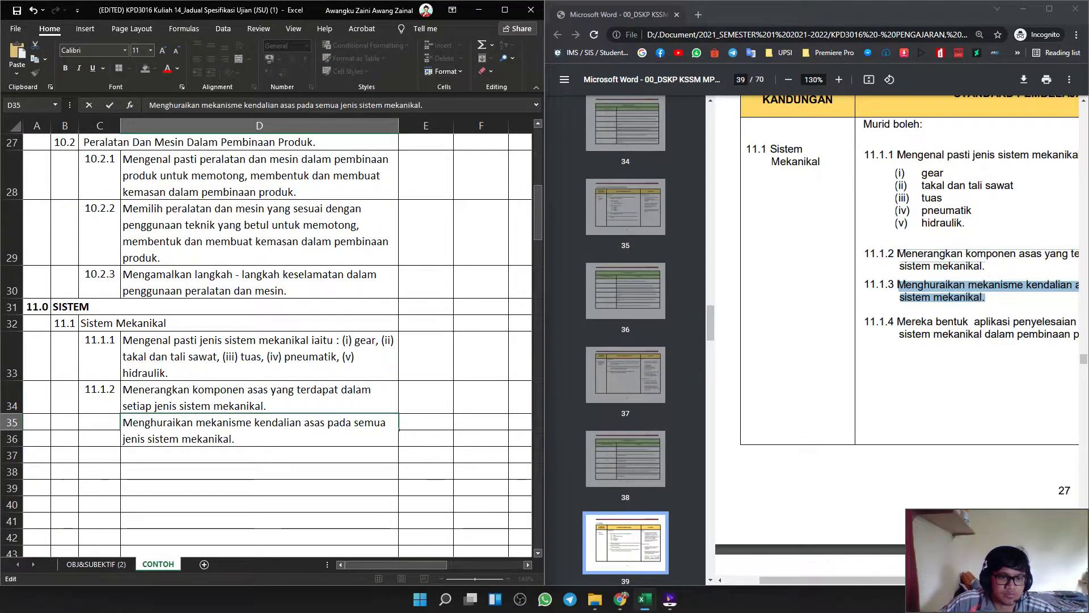
# Enter the learning standard number 11.1.3 in C35.
pyautogui.click(100, 423)
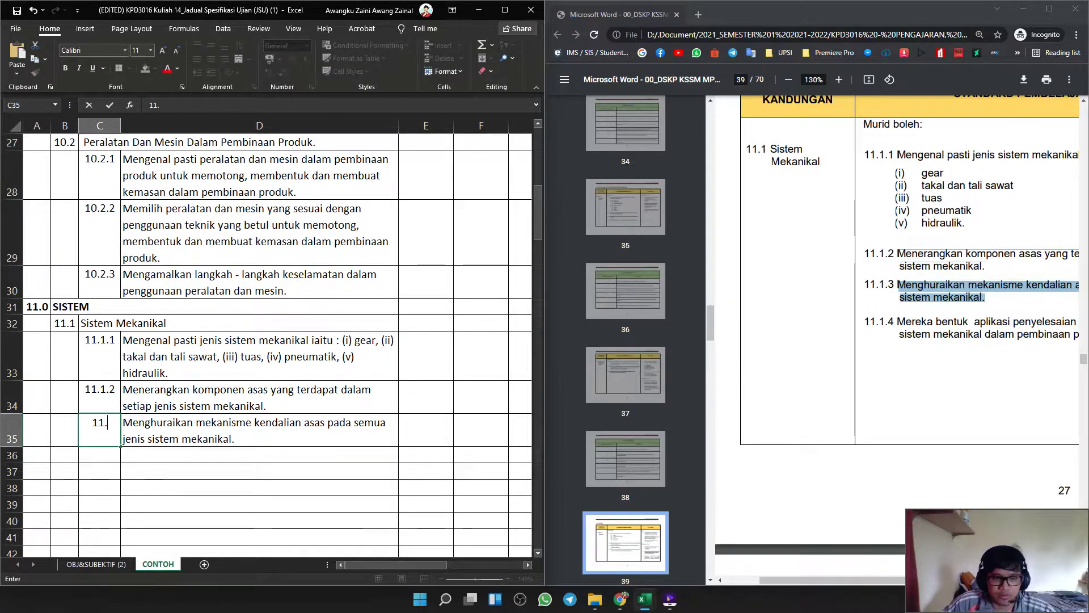
pyautogui.write('11.1.3')
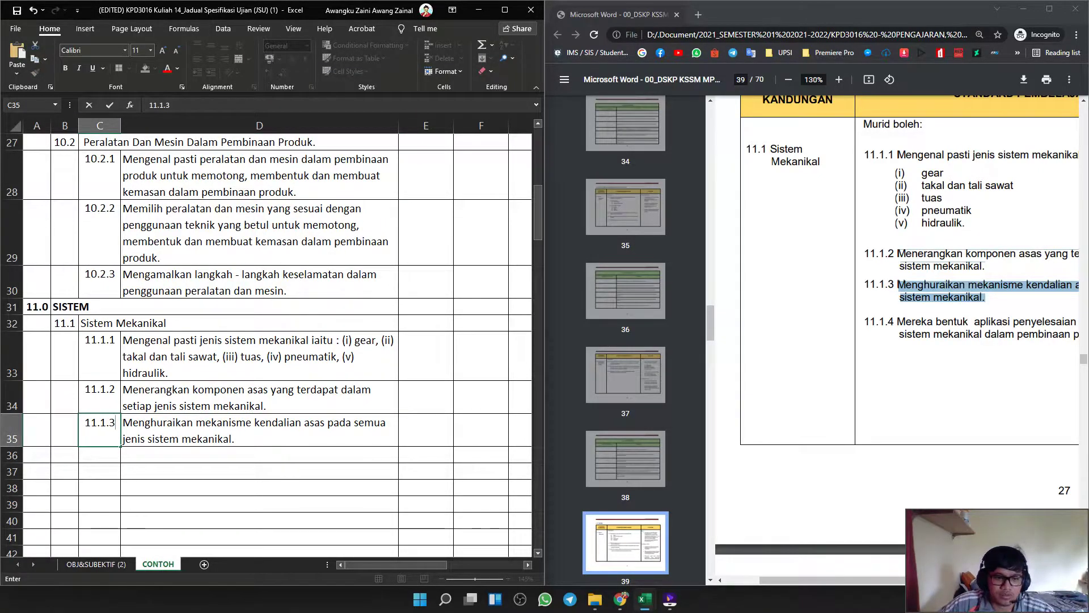
pyautogui.press('Return')
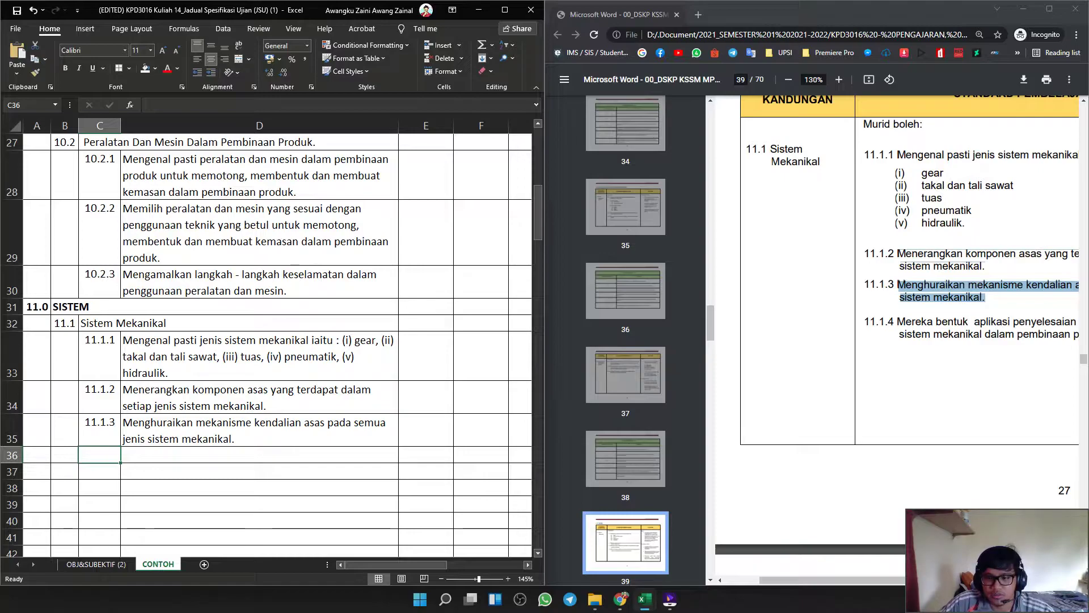
# Enter 11.1.4 in C36 and copy its standard "Mereka bentuk aplikasi penyelesaian masalah menggunakan sistem mekanikal dalam pembinaan produk" from the DSKP into D36.
pyautogui.moveTo(836, 580); pyautogui.dragTo(894, 580)
pyautogui.moveTo(971, 335); pyautogui.dragTo(763, 322)
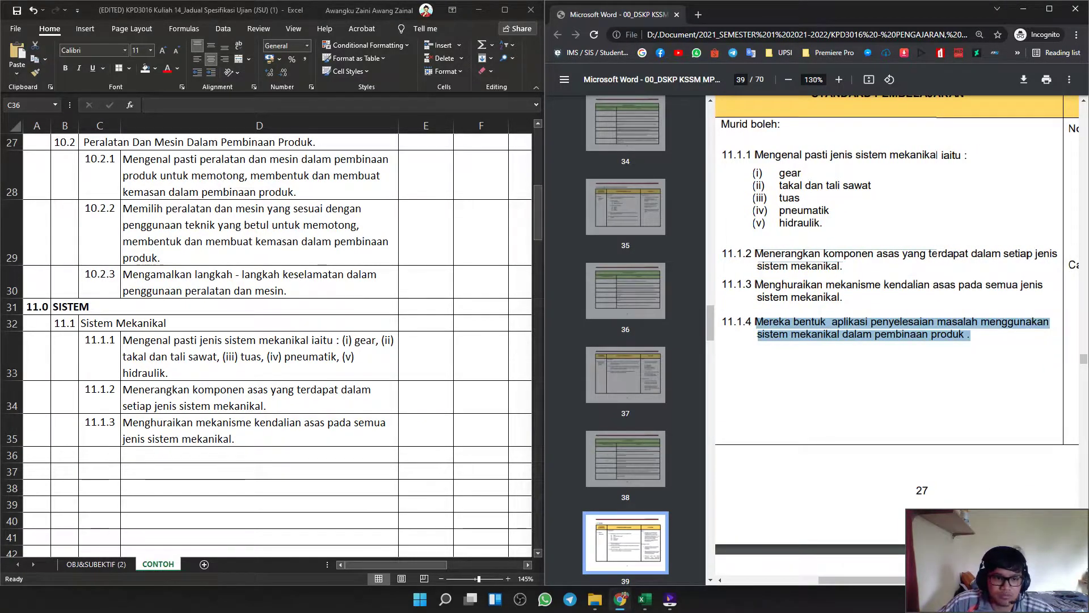
pyautogui.hotkey('alt', 'Tab')
pyautogui.write('11.1.4')
pyautogui.doubleClick(259, 455)
pyautogui.hotkey('ctrl', 'v')
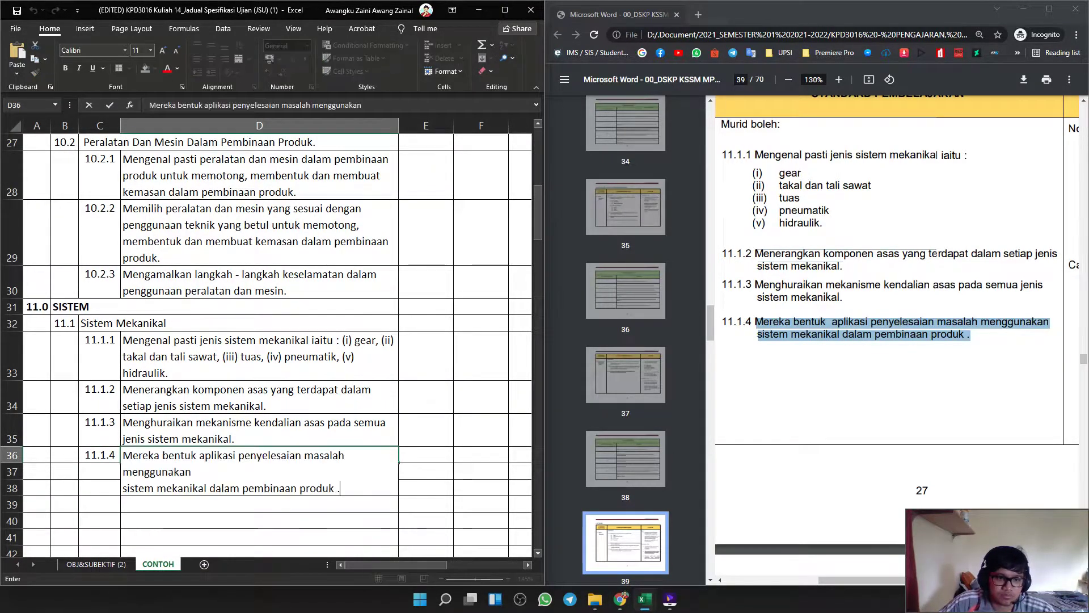
# Remove the line break before "sistem mekanikal" in D36 so the 11.1.4 text runs as one paragraph.
pyautogui.click(128, 489)
pyautogui.press('Left')
pyautogui.press('BackSpace')
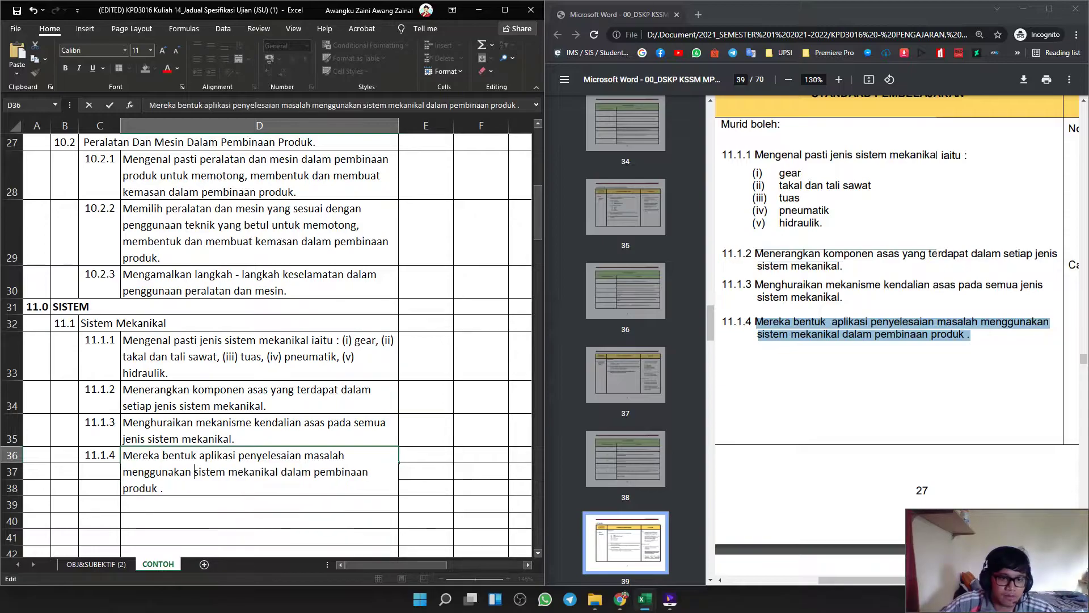
pyautogui.click(100, 472)
pyautogui.keyDown('ctrl'); pyautogui.scroll(-1, 267, 338); pyautogui.keyUp('ctrl')
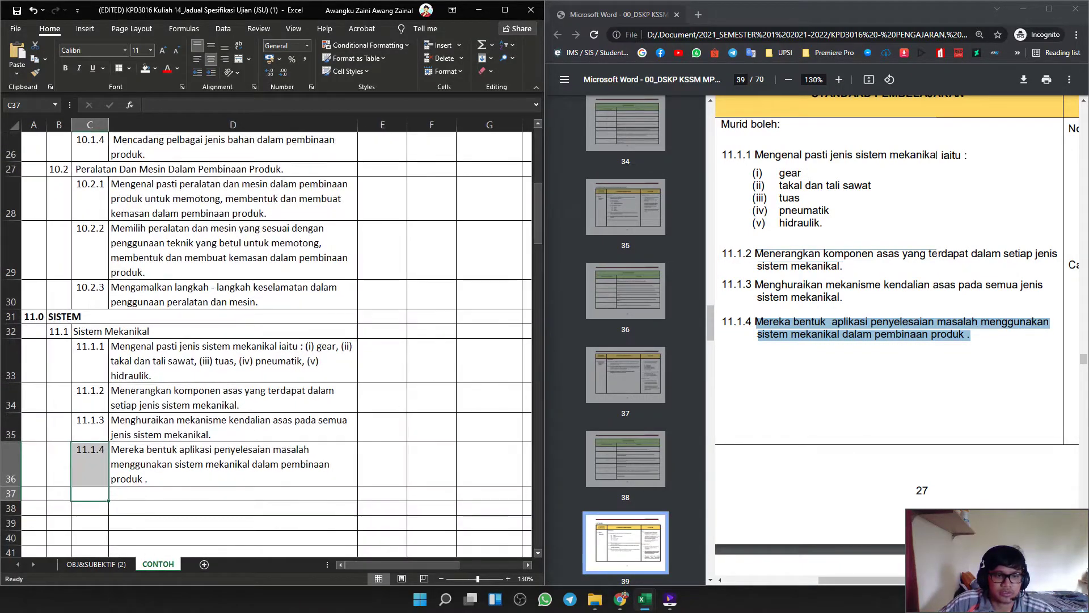
pyautogui.click(233, 508)
# Find the section following 11.1 in the curriculum PDF and enter its number, 11.2, in B37.
pyautogui.moveTo(856, 580); pyautogui.dragTo(771, 580)
pyautogui.scroll(-2, 806, 454)
pyautogui.scroll(-15, 897, 341)
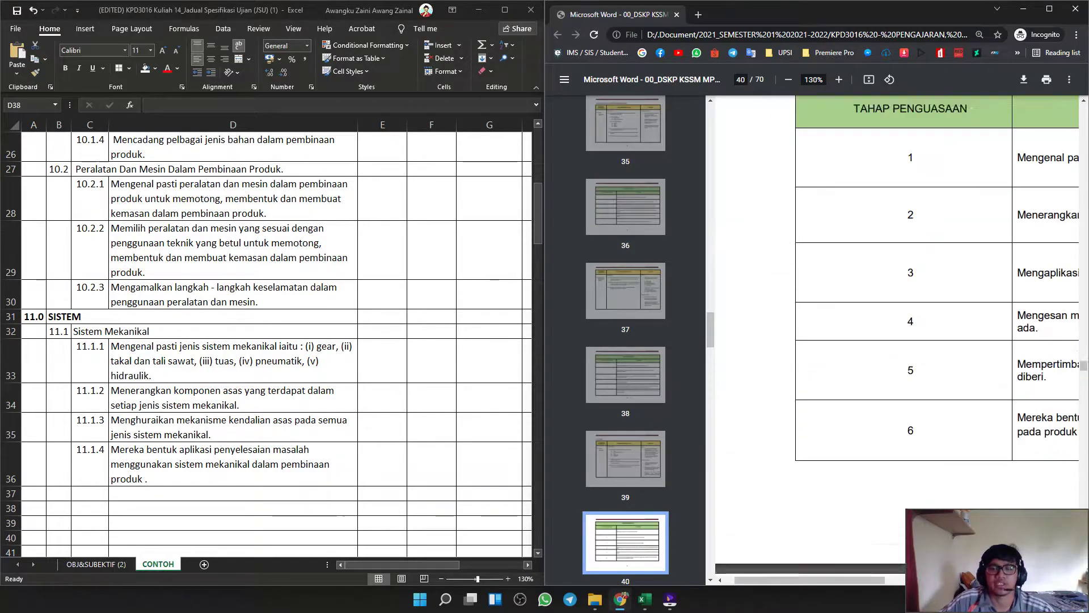
pyautogui.scroll(-1, 897, 340)
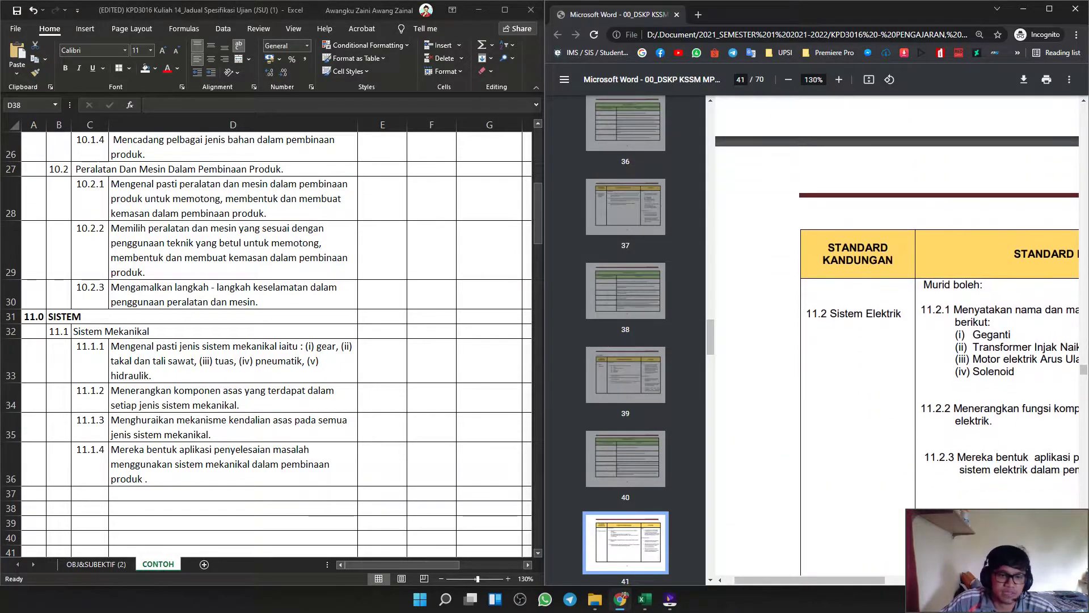
pyautogui.click(233, 508)
pyautogui.click(58, 493)
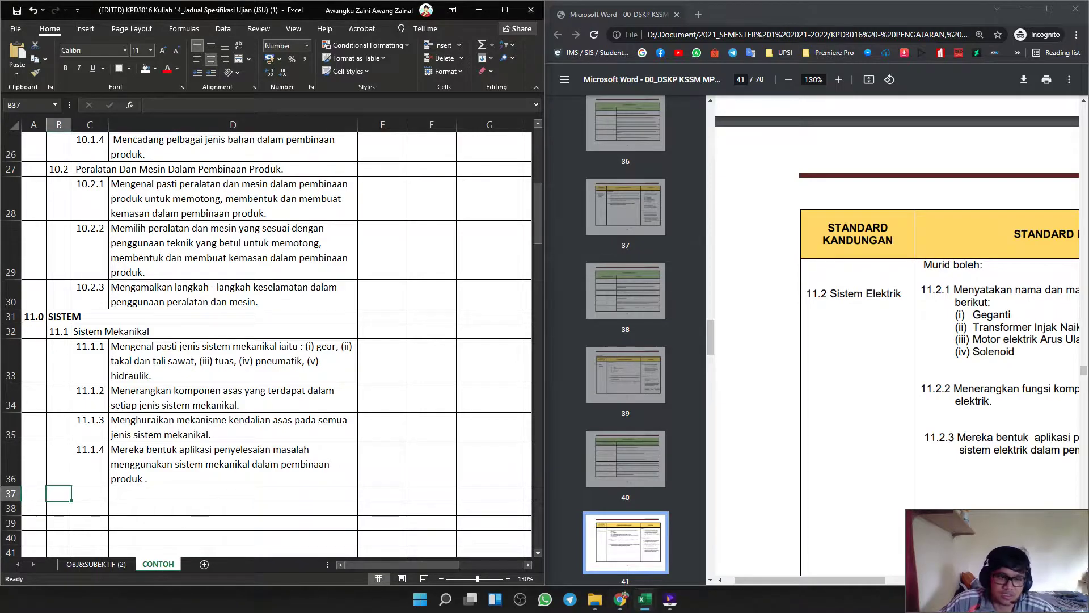
pyautogui.write('11.2')
pyautogui.press('Tab')
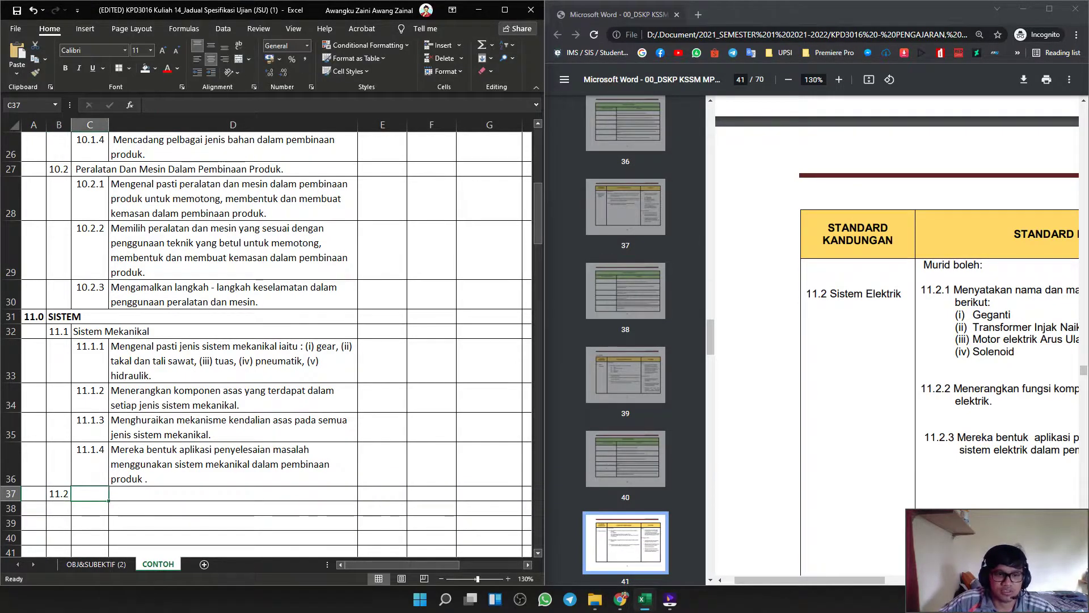
# Merge cells C37 and D37 for the 11.2 heading.
pyautogui.moveTo(108, 495)
pyautogui.mouseDown()
pyautogui.moveTo(137, 522)
pyautogui.moveTo(127, 508)
pyautogui.moveTo(102, 507)
pyautogui.moveTo(102, 495)
pyautogui.moveTo(150, 482)
pyautogui.moveTo(96, 494)
pyautogui.mouseUp()
pyautogui.click(151, 482)
pyautogui.click(151, 493)
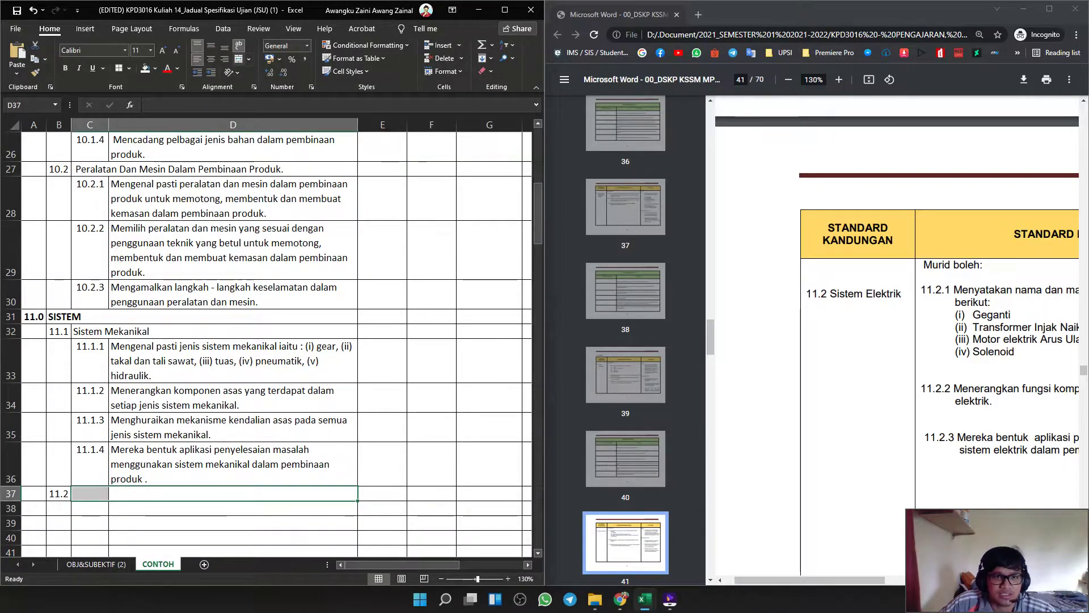
pyautogui.click(239, 59)
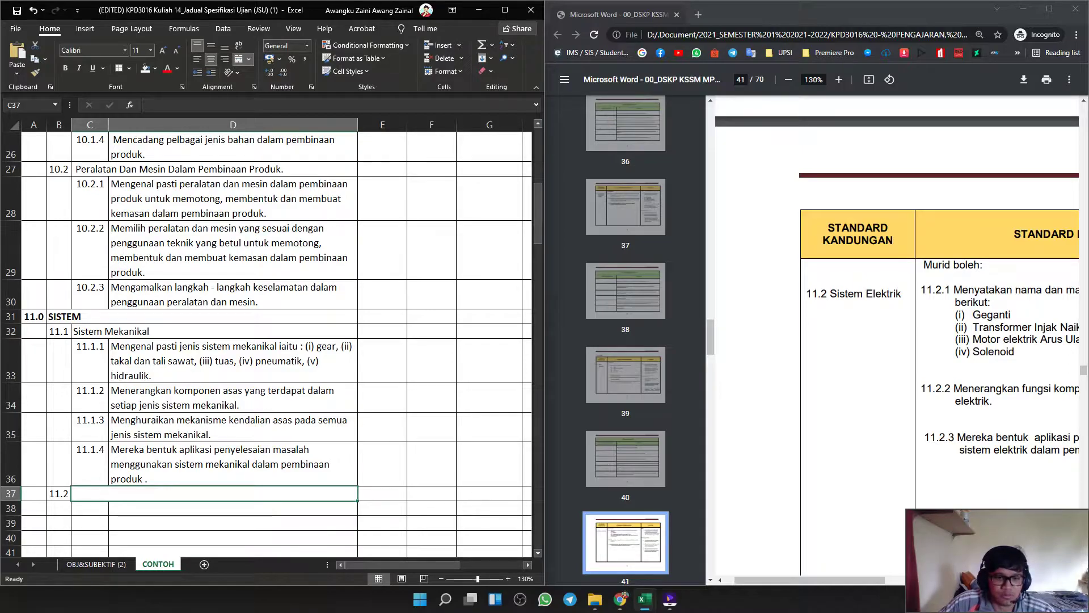
# Copy the heading "Sistem Elektrik" from the PDF into the merged cell C37 and left-align it.
pyautogui.moveTo(903, 294); pyautogui.dragTo(831, 294)
pyautogui.doubleClick(216, 494)
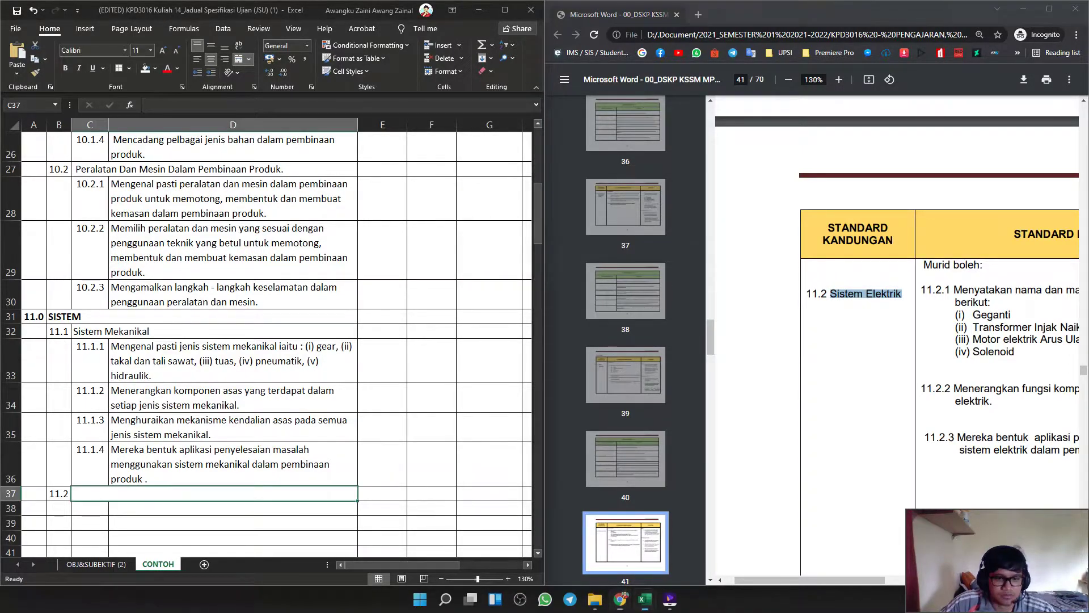
pyautogui.hotkey('ctrl', 'v')
pyautogui.click(227, 508)
pyautogui.click(227, 494)
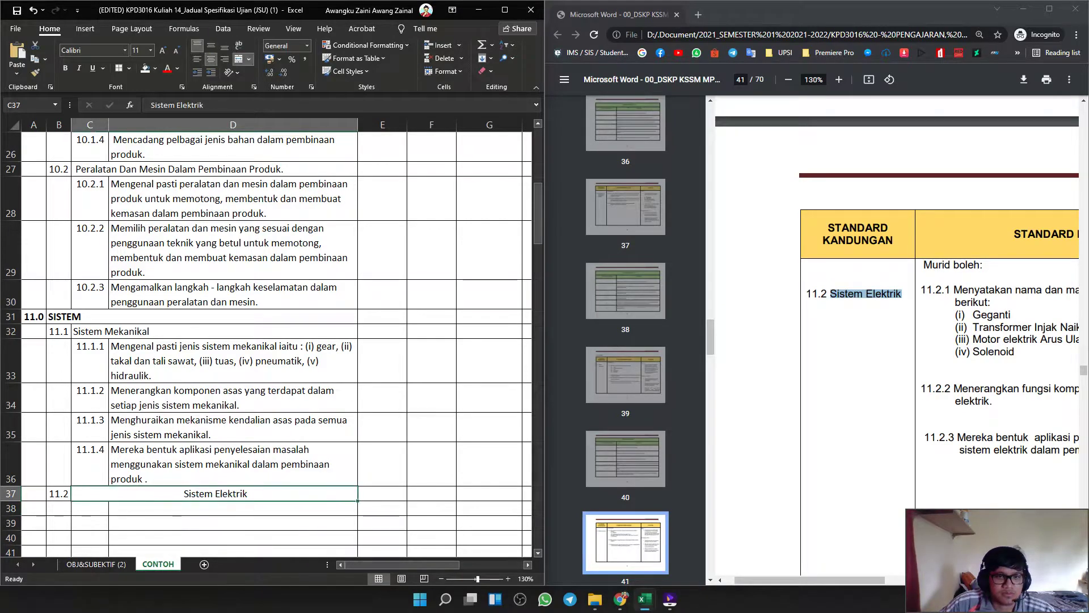
pyautogui.click(197, 59)
pyautogui.click(278, 428)
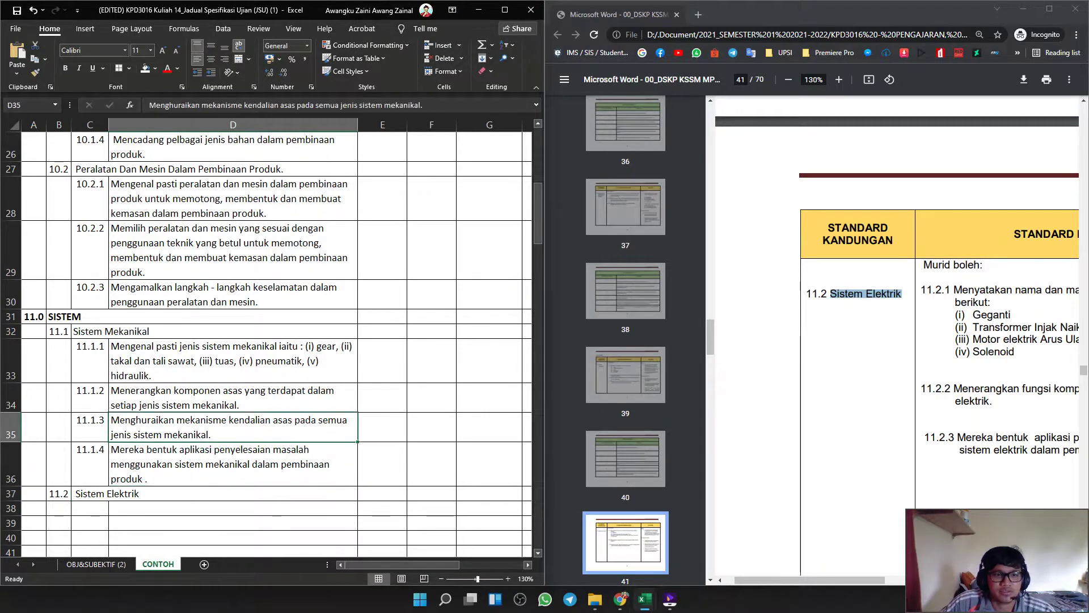
# Enter 11.2.1 in C38 and copy its full learning standard, including items (i) to (iv), from the PDF into D38.
pyautogui.scroll(-2, 278, 398)
pyautogui.scroll(1, 851, 363)
pyautogui.scroll(1, 278, 399)
pyautogui.scroll(1, 278, 340)
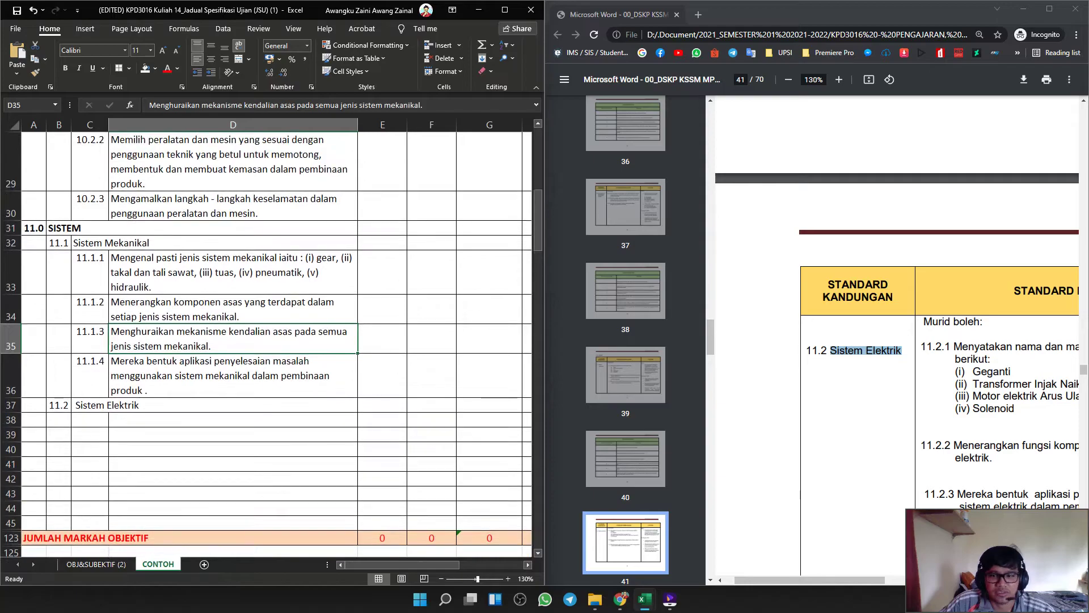
pyautogui.click(90, 420)
pyautogui.write('11')
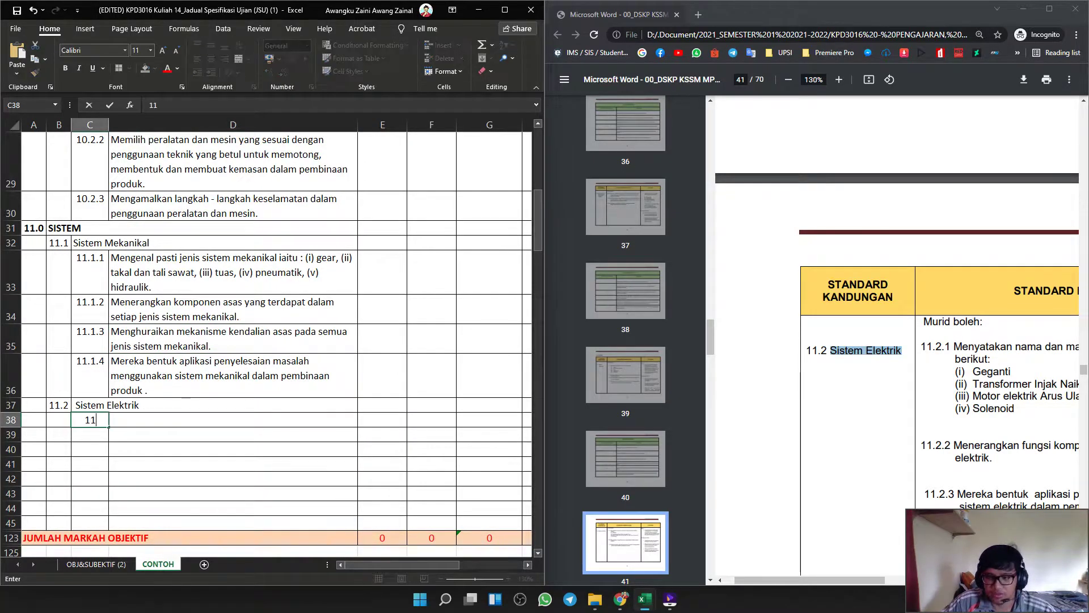
pyautogui.write('.2.1')
pyautogui.moveTo(955, 346); pyautogui.dragTo(1015, 410)
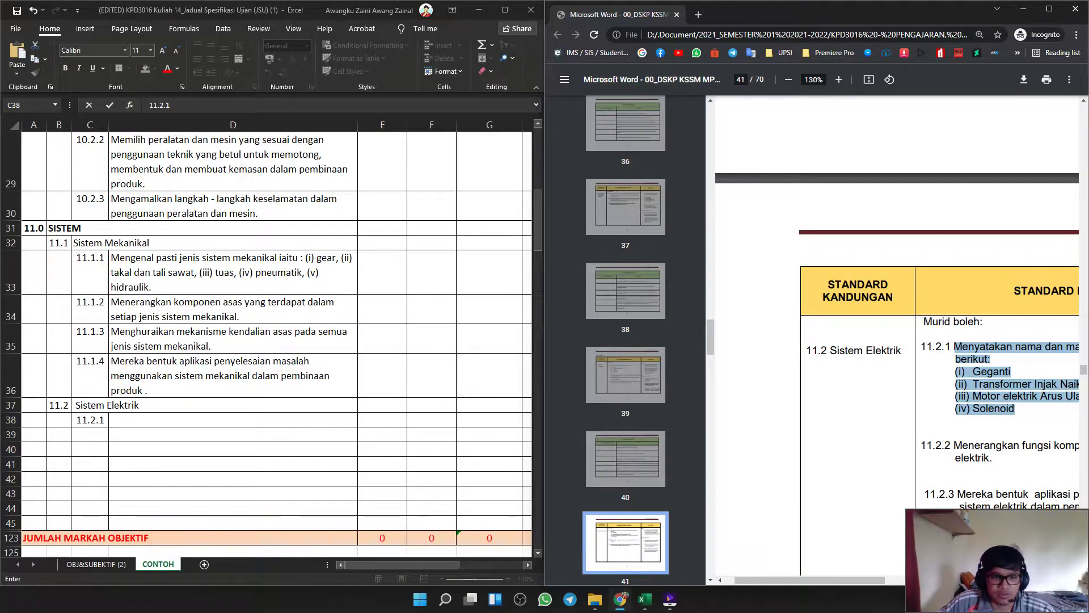
pyautogui.hotkey('ctrl', 'c')
pyautogui.doubleClick(233, 419)
pyautogui.hotkey('ctrl', 'v')
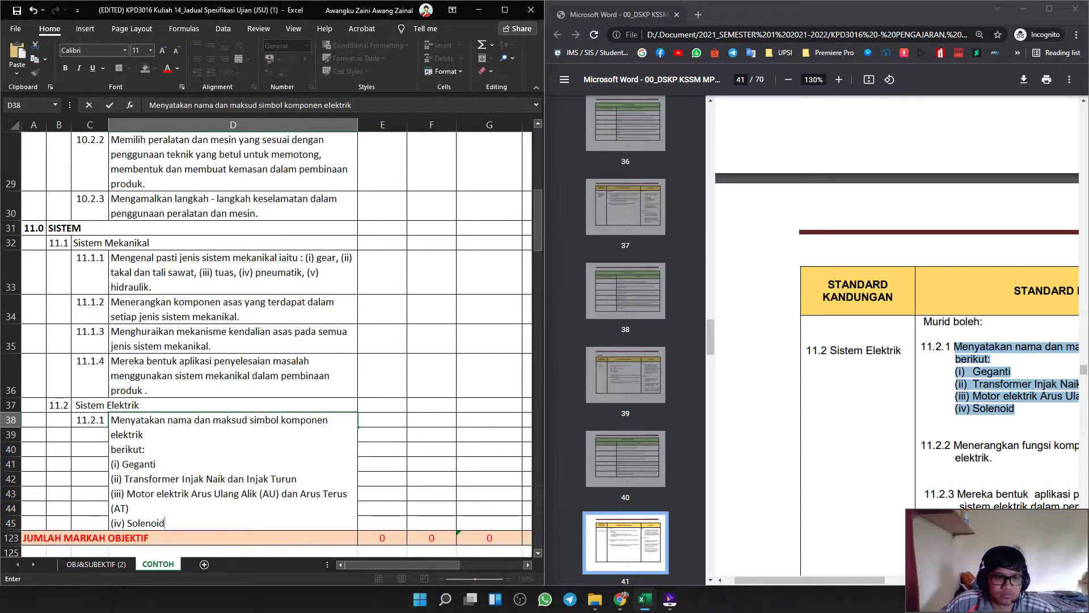
# Remove the line breaks before "berikut:" and "(i) Geganti" in D38 so they continue the opening sentence.
pyautogui.click(116, 435)
pyautogui.click(112, 449)
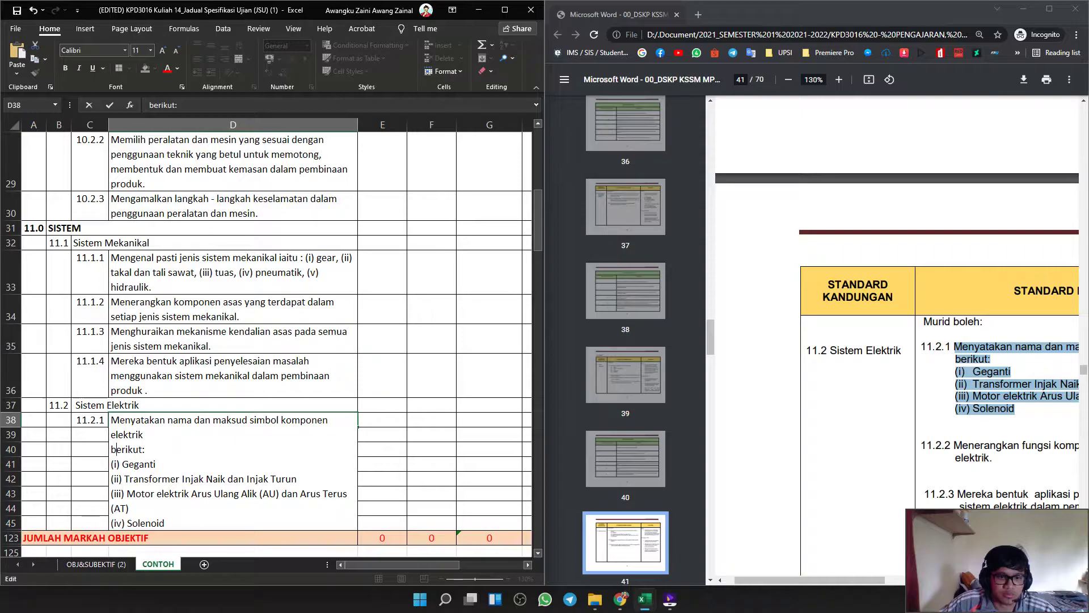
pyautogui.press('BackSpace')
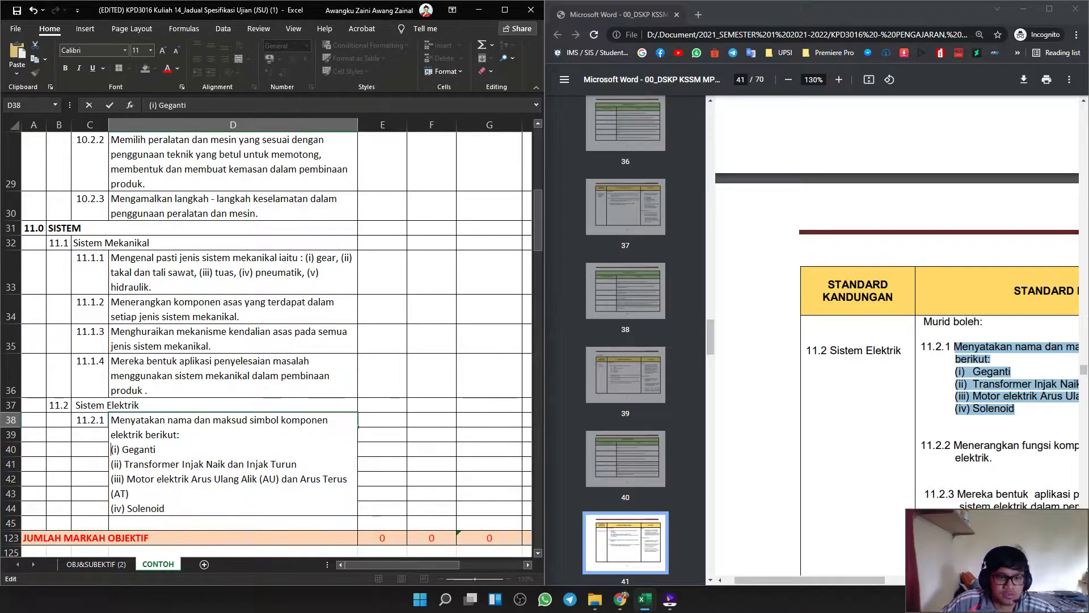
pyautogui.click(112, 449)
pyautogui.press('BackSpace')
# Run items (ii), (iii) and (iv) in D38 on after "(i) Geganti", replacing the line breaks with commas.
pyautogui.click(113, 449)
pyautogui.press('BackSpace')
pyautogui.write(',')
pyautogui.click(112, 464)
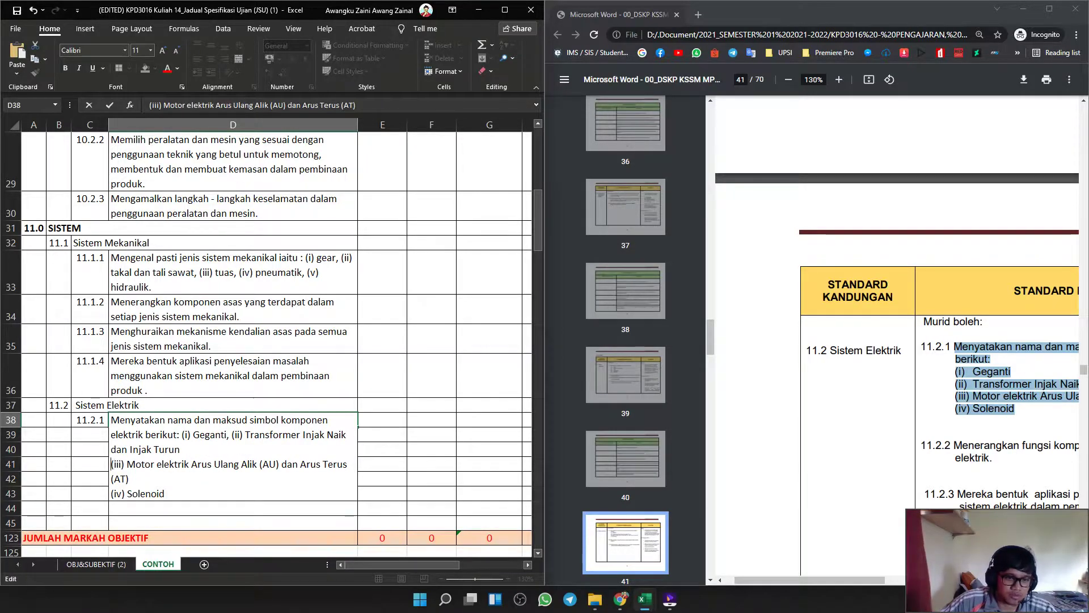
pyautogui.press('BackSpace')
pyautogui.write(',')
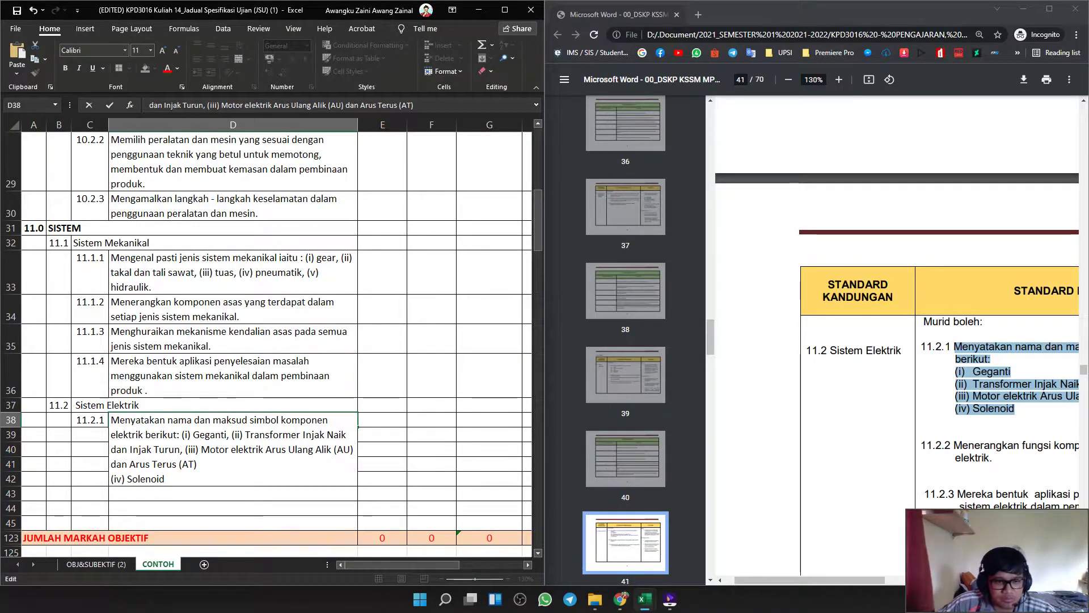
pyautogui.click(112, 479)
pyautogui.press('BackSpace')
pyautogui.write(', (iv) Solenoid')
pyautogui.press('Return')
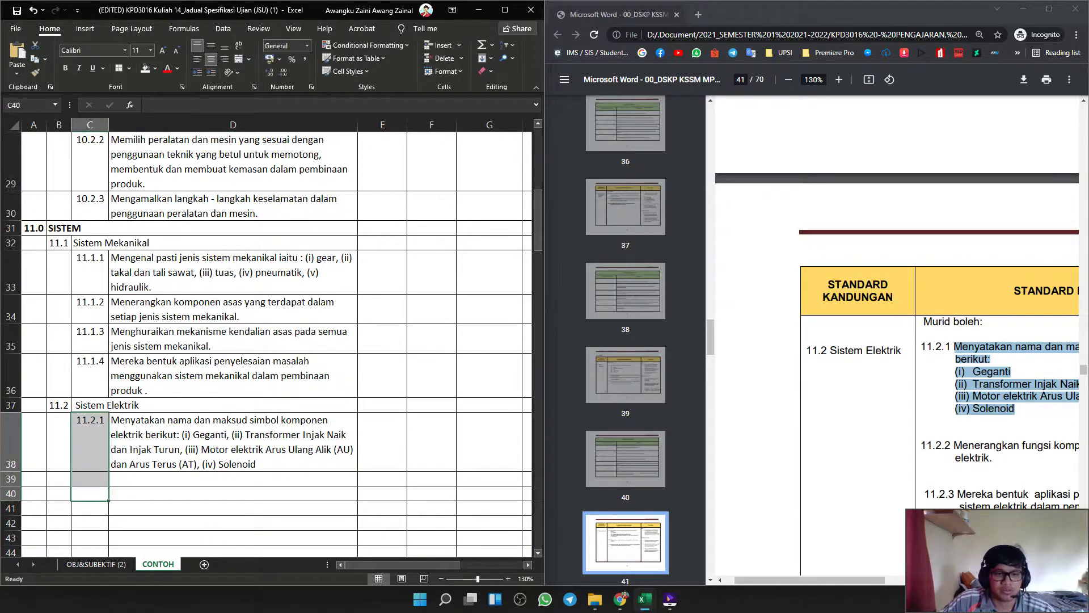
# Enter 11.2.2 in C39 and copy its learning standard, "Menerangkan fungsi komponen yang terdapat dalam sistem elektrik.", from the PDF into D39.
pyautogui.scroll(-3, 919, 341)
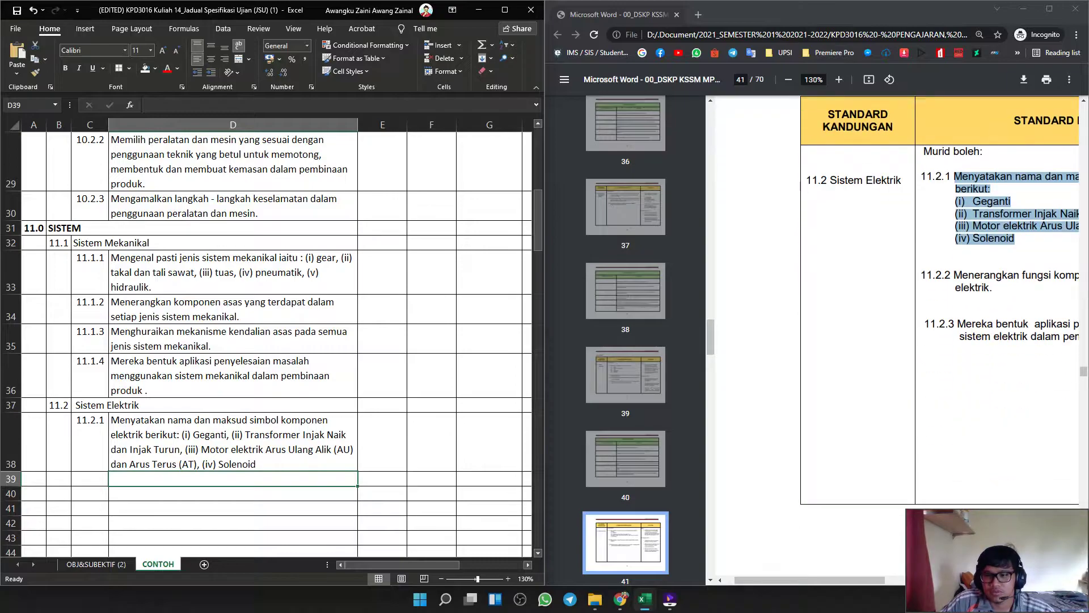
pyautogui.moveTo(955, 275); pyautogui.dragTo(993, 288)
pyautogui.hotkey('alt', 'Tab')
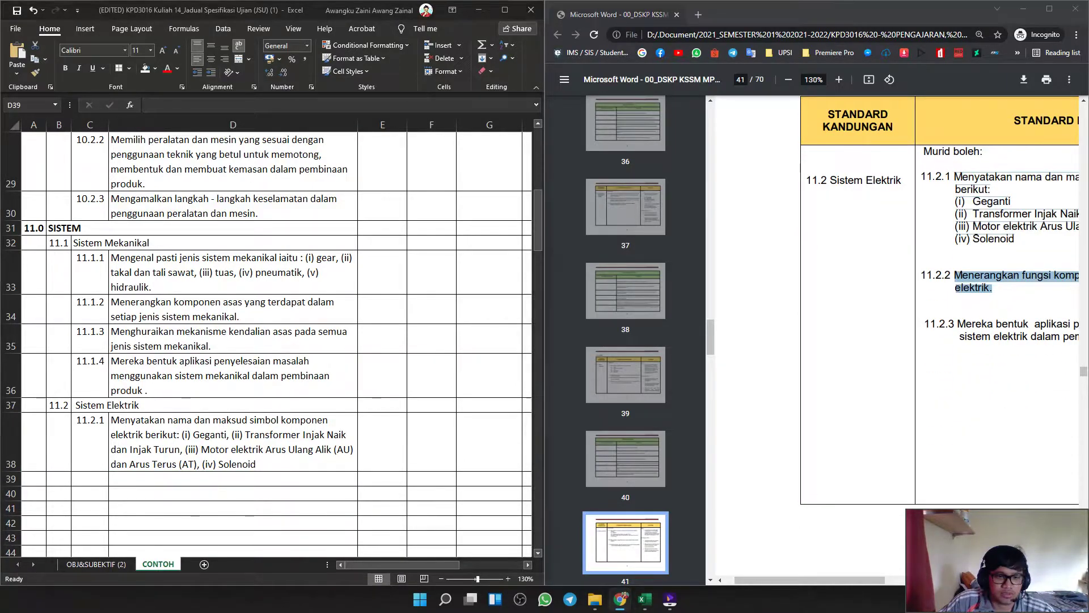
pyautogui.press('Left')
pyautogui.write('11.2.2')
pyautogui.press('Right')
pyautogui.hotkey('ctrl', 'Down')
pyautogui.scroll(1, 267, 344)
pyautogui.doubleClick(256, 317)
pyautogui.hotkey('ctrl', 'v')
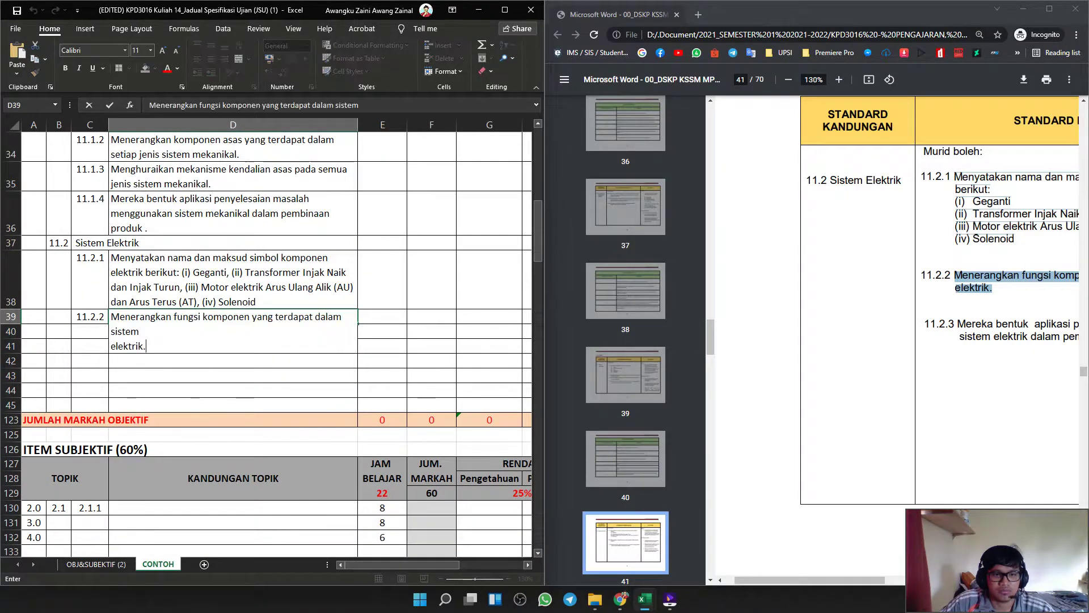
# Remove the line break before "elektrik." in D39 so the 11.2.2 text is continuous.
pyautogui.click(116, 346)
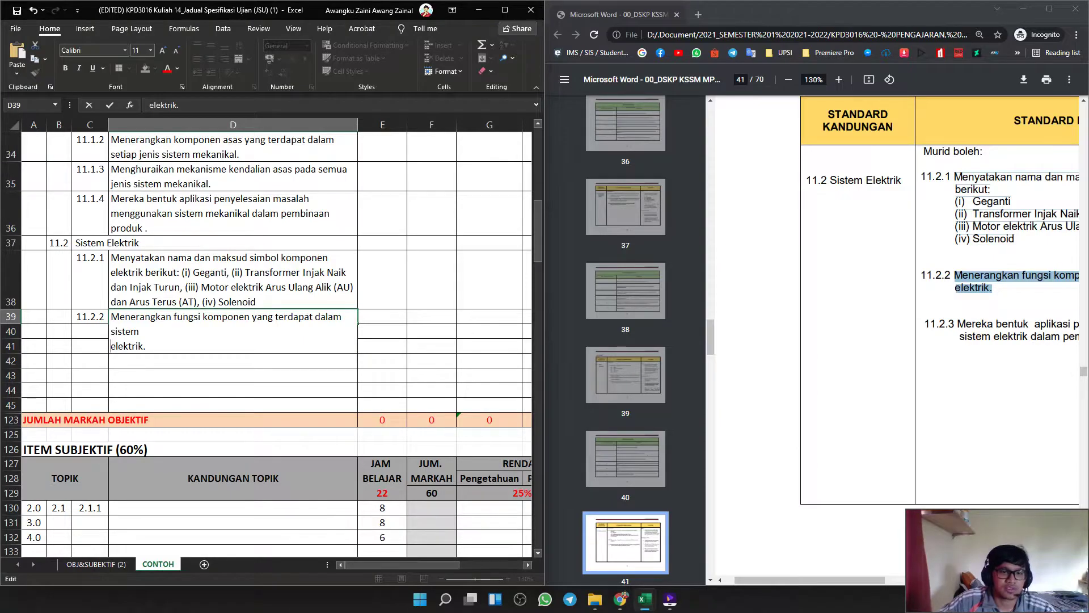
pyautogui.press('BackSpace')
pyautogui.click(250, 376)
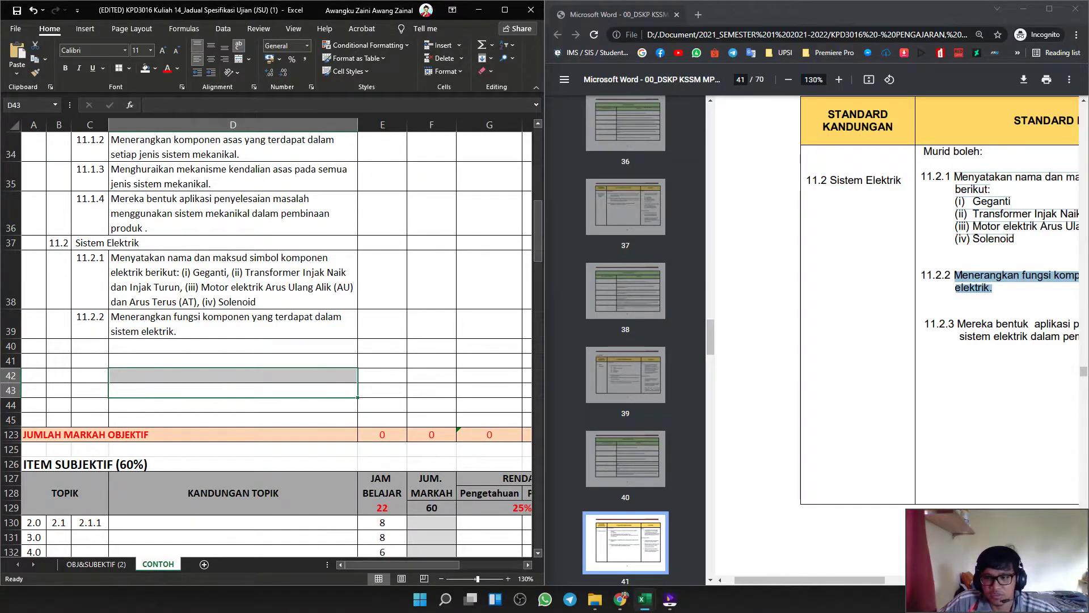
# Enter 11.2.3 in C40 and copy its learning standard, beginning "Mereka bentuk aplikasi penyelesaian masalah", from the PDF into D40.
pyautogui.moveTo(810, 580); pyautogui.dragTo(902, 580)
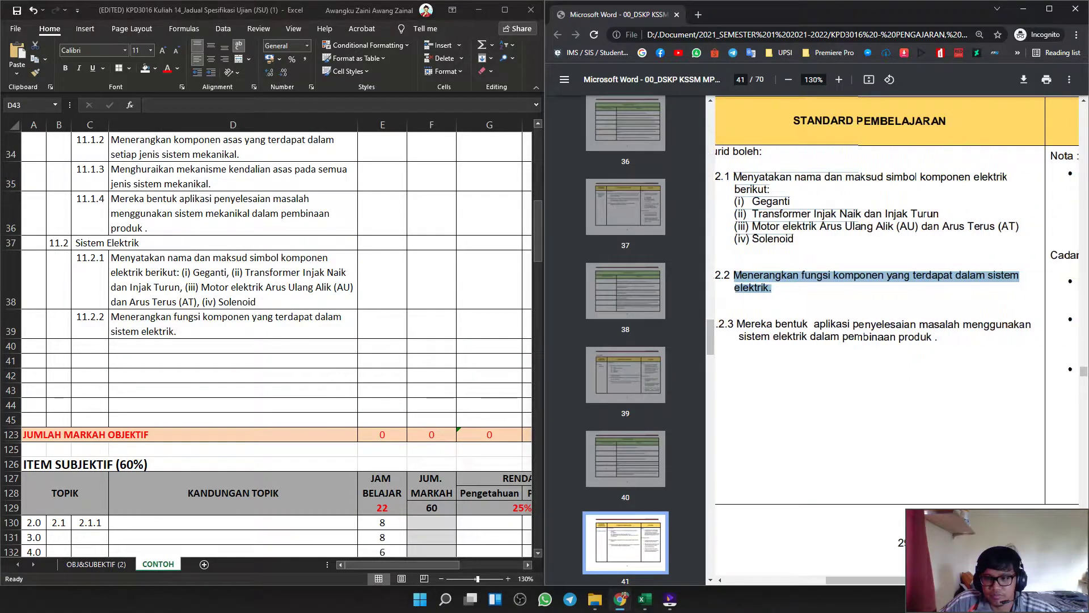
pyautogui.moveTo(938, 337); pyautogui.dragTo(728, 324)
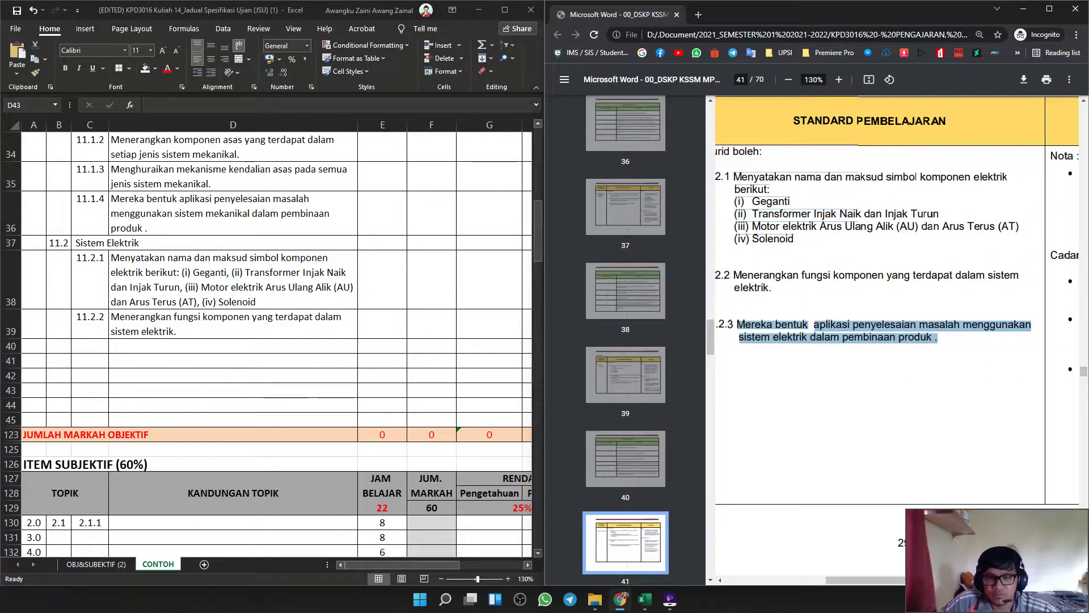
pyautogui.click(90, 346)
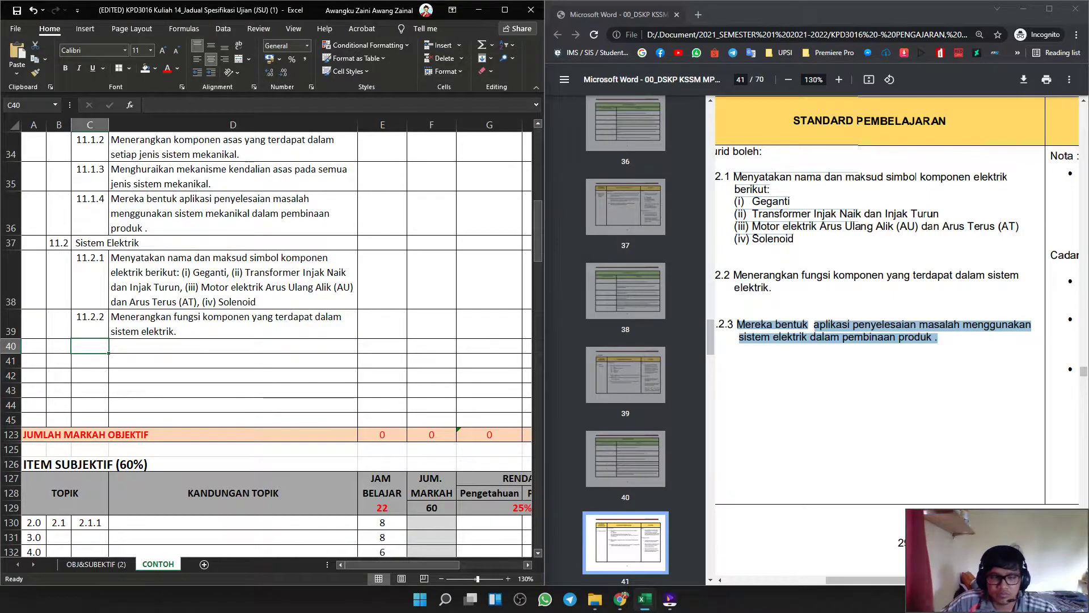
pyautogui.write('11.2.3')
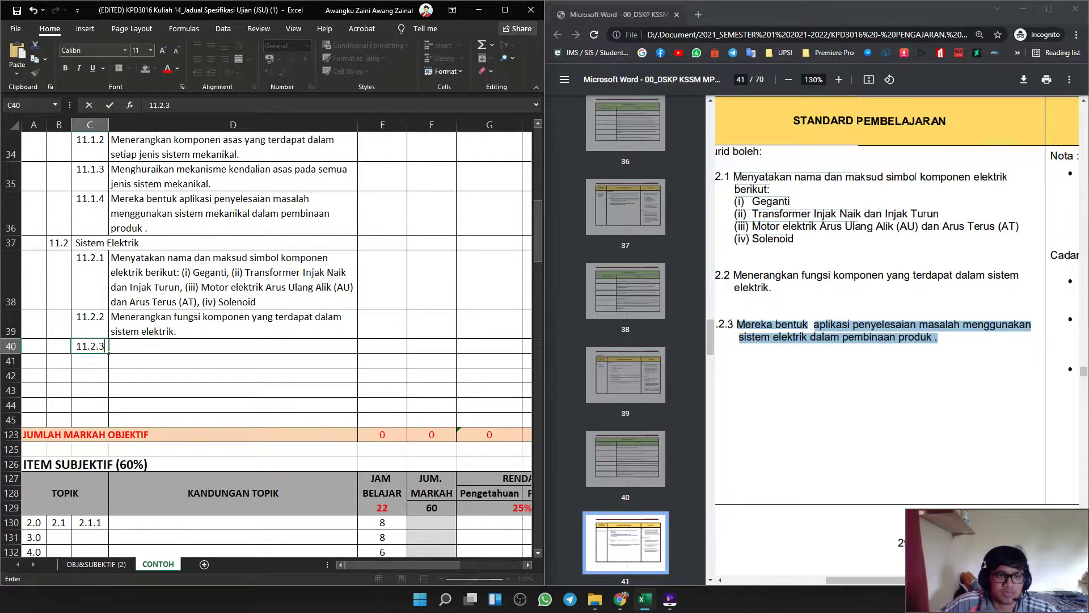
pyautogui.press('Tab')
pyautogui.hotkey('ctrl', 'v')
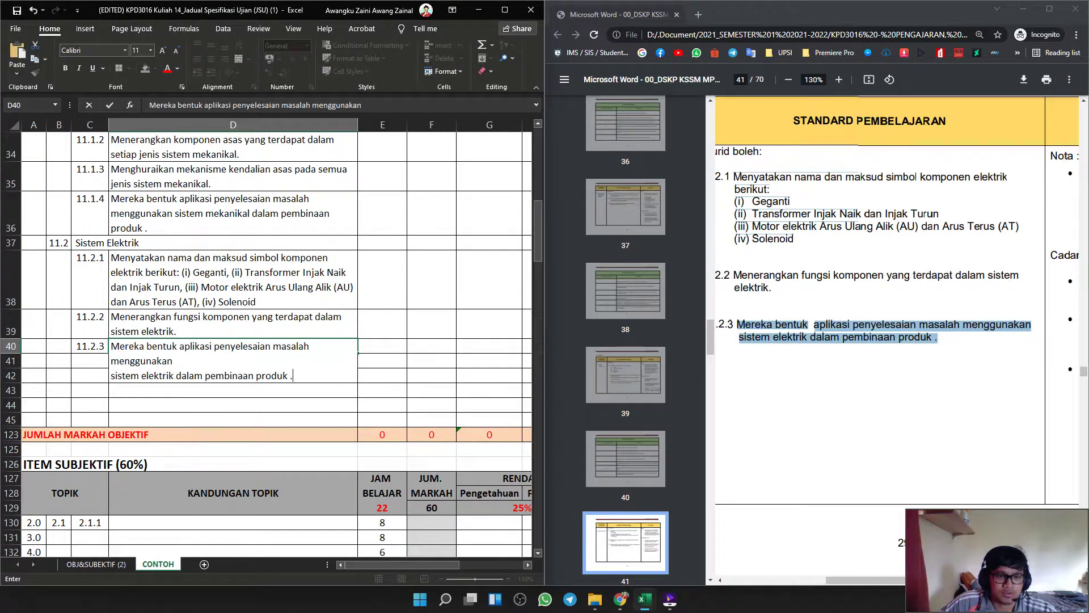
# Remove the line break before "sistem elektrik" in D40 so the 11.2.3 text is continuous.
pyautogui.click(122, 375)
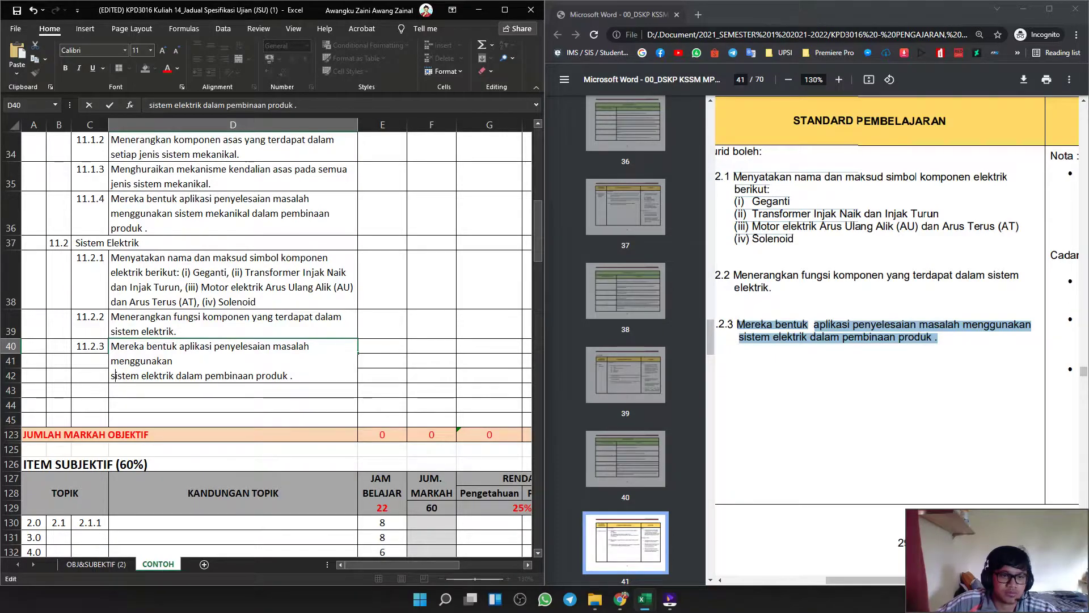
pyautogui.press('BackSpace')
pyautogui.hotkey('ctrl', 'Return')
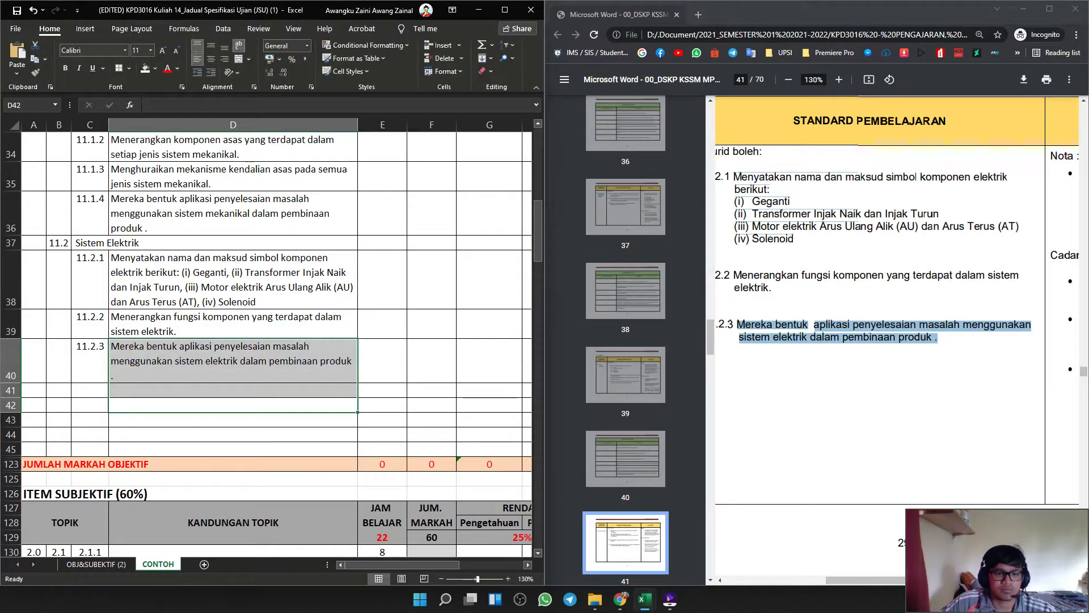
pyautogui.click(232, 420)
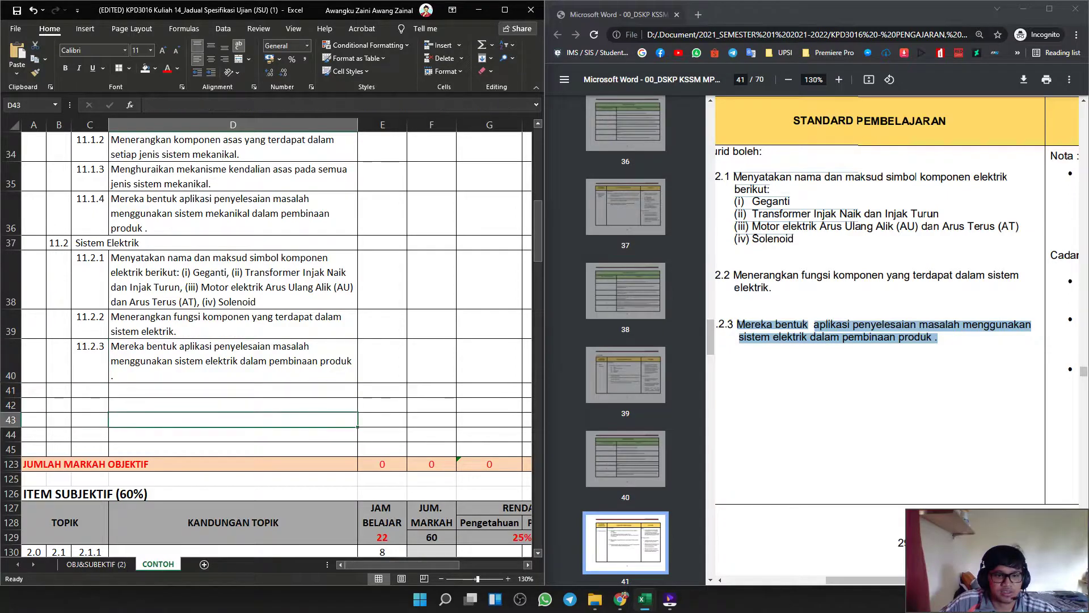
# Delete the extra space before the full stop at the end of the 11.2.3 text in D40.
pyautogui.press('Up')
pyautogui.press('Up')
pyautogui.press('Up')
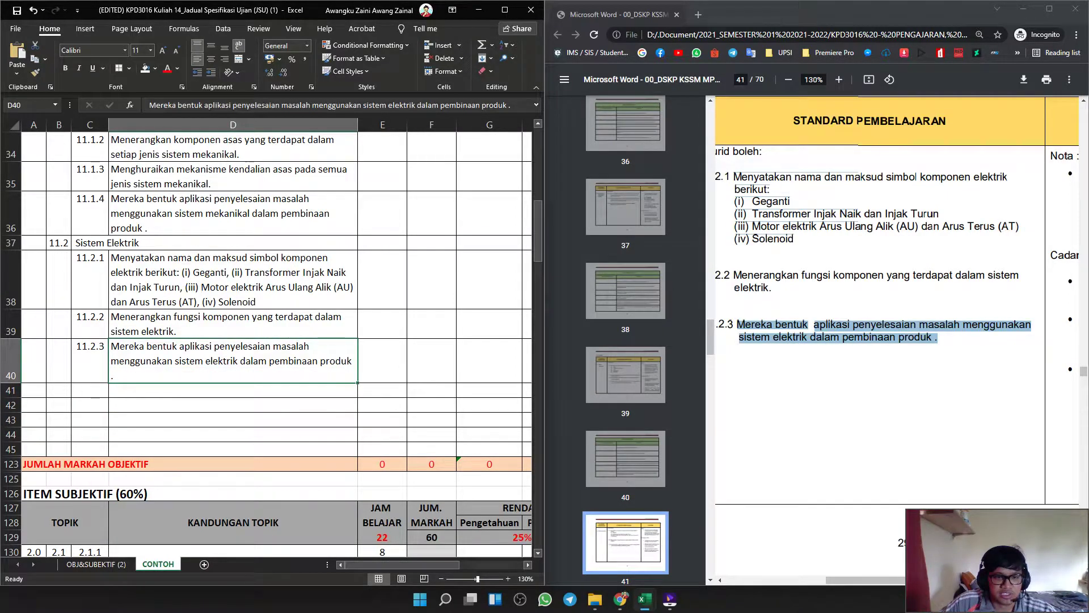
pyautogui.press('BackSpace')
pyautogui.click(431, 361)
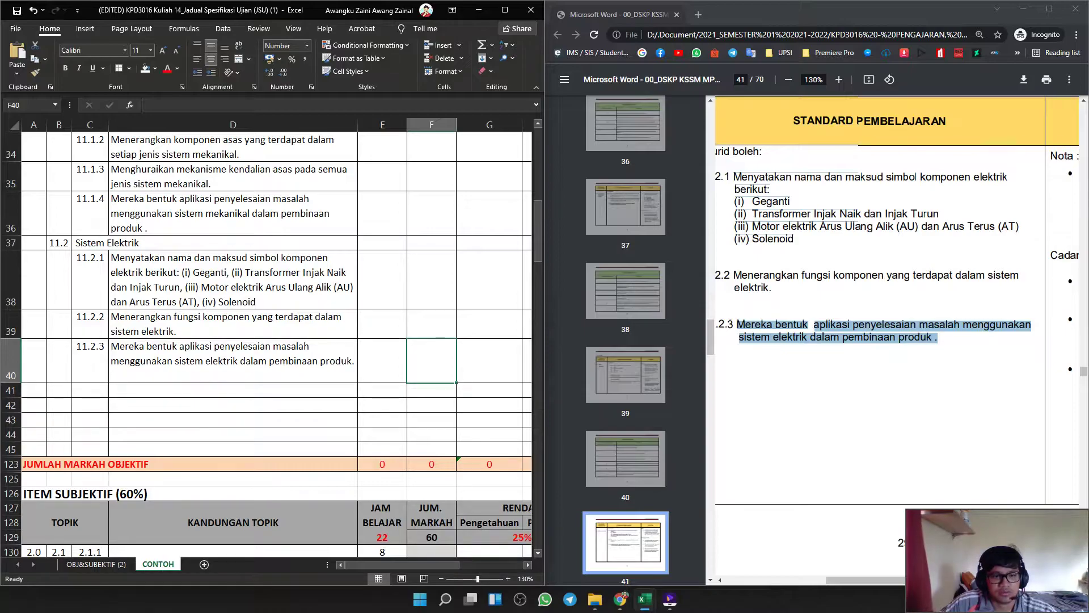
# Reduce the height of row 40 so it fits the two-line 11.2.3 text.
pyautogui.scroll(1, 260, 356)
pyautogui.click(260, 356)
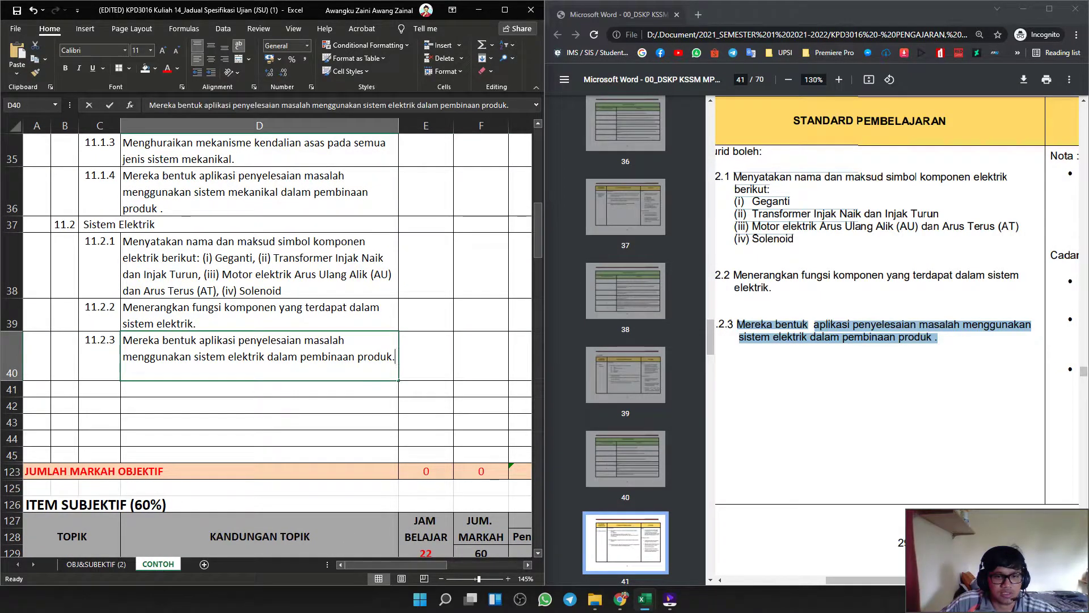
pyautogui.doubleClick(191, 356)
pyautogui.click(481, 406)
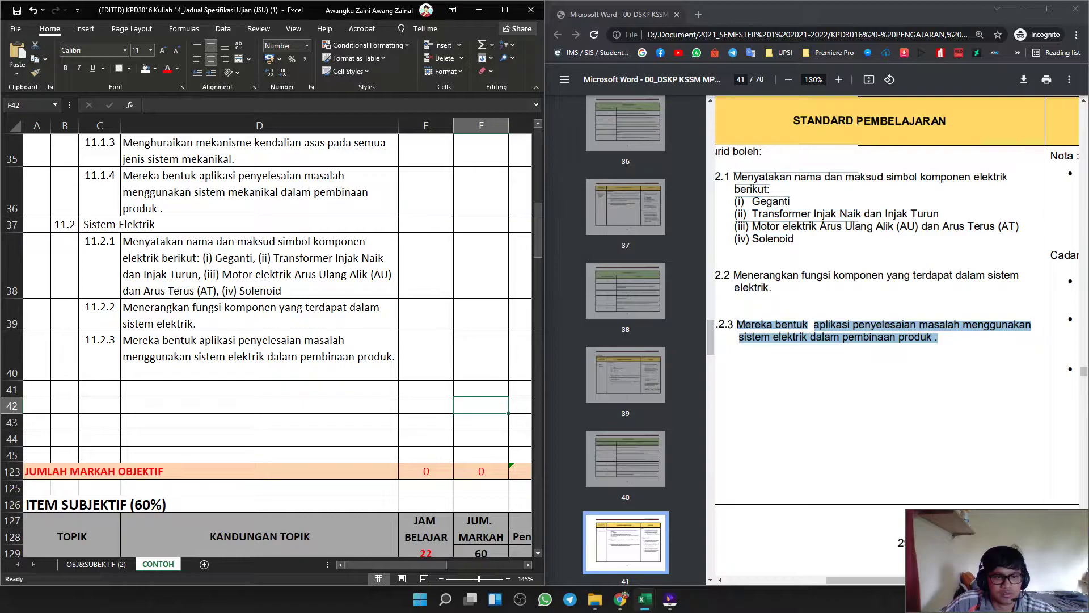
pyautogui.click(260, 389)
pyautogui.moveTo(12, 380); pyautogui.dragTo(11, 366)
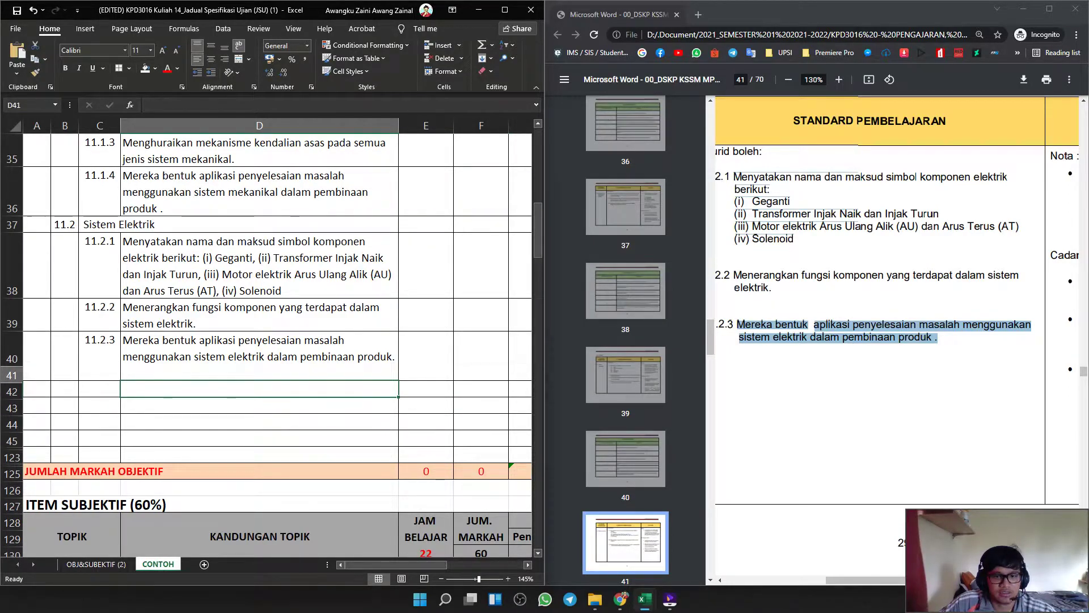
pyautogui.click(260, 408)
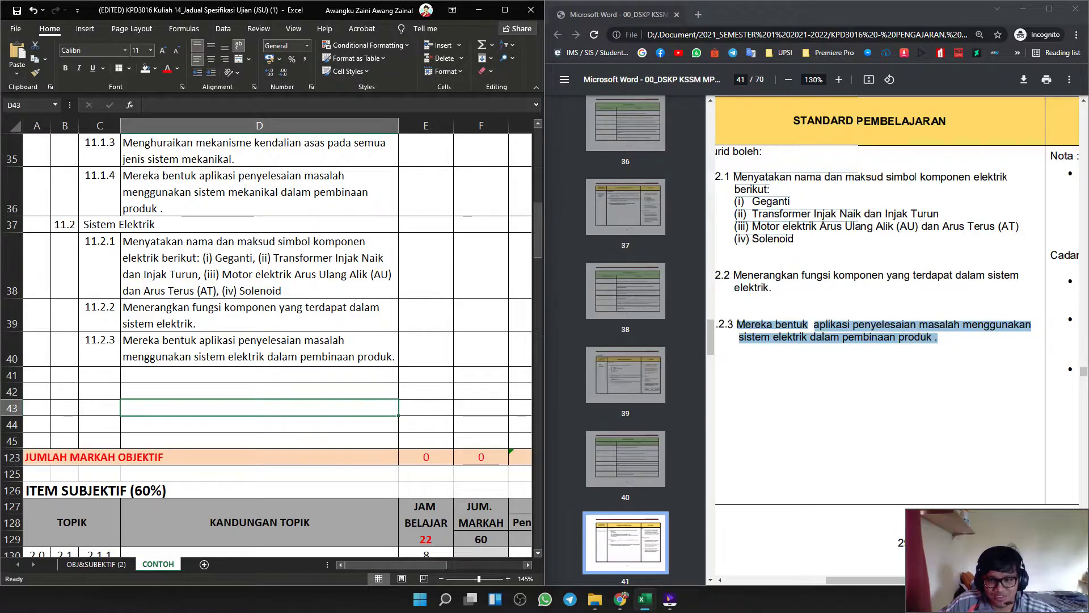
# Find section 11.3 Sistem Elektronik in the curriculum PDF and return to the spreadsheet.
pyautogui.click(862, 397)
pyautogui.scroll(-4, 863, 397)
pyautogui.scroll(-10, 863, 397)
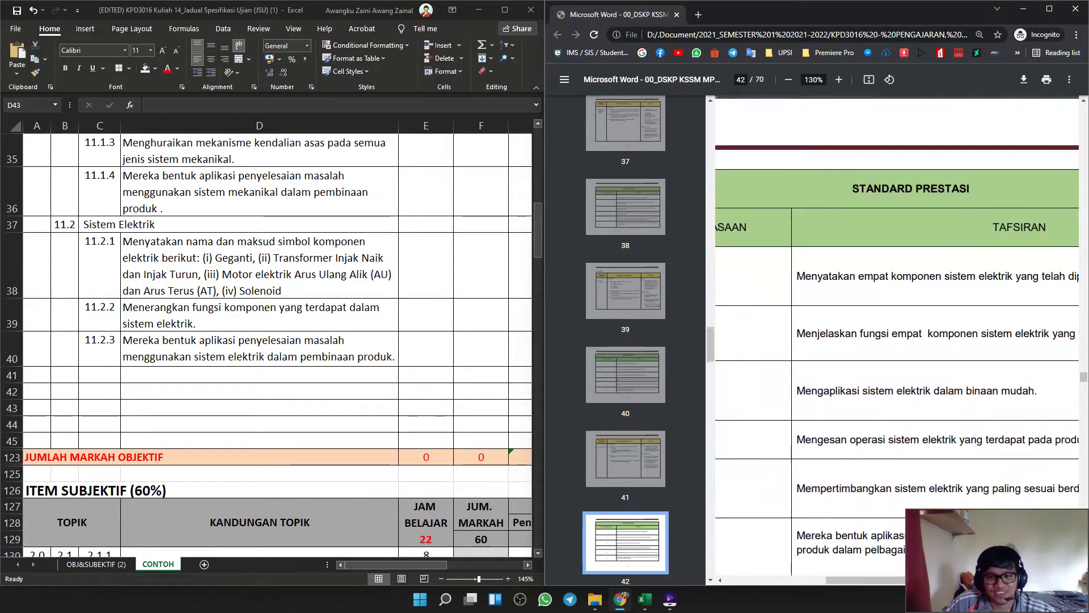
pyautogui.scroll(-7, 863, 397)
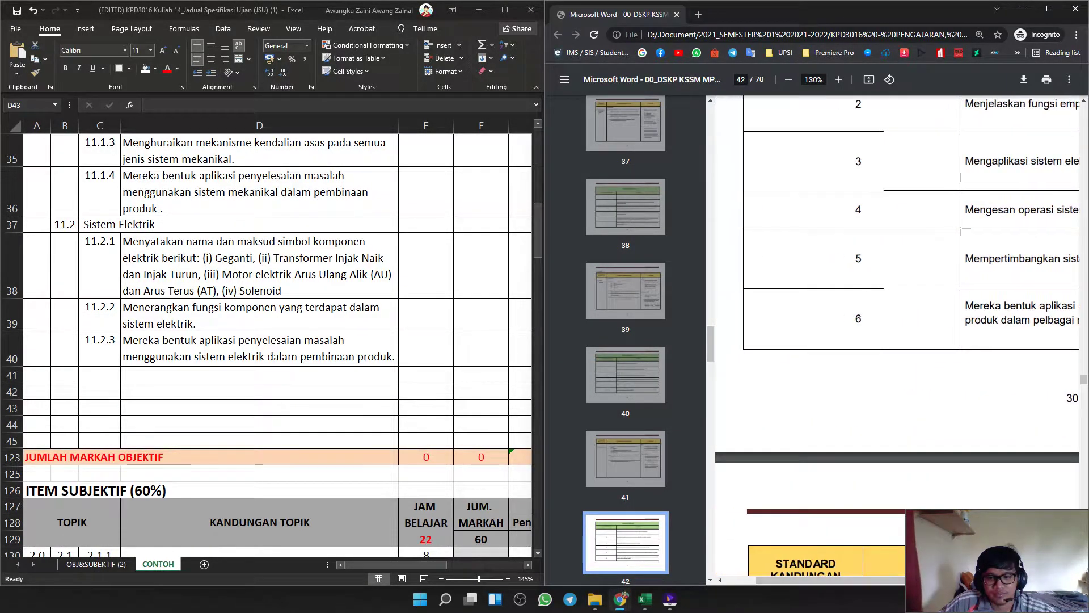
pyautogui.hotkey('alt', 'Tab')
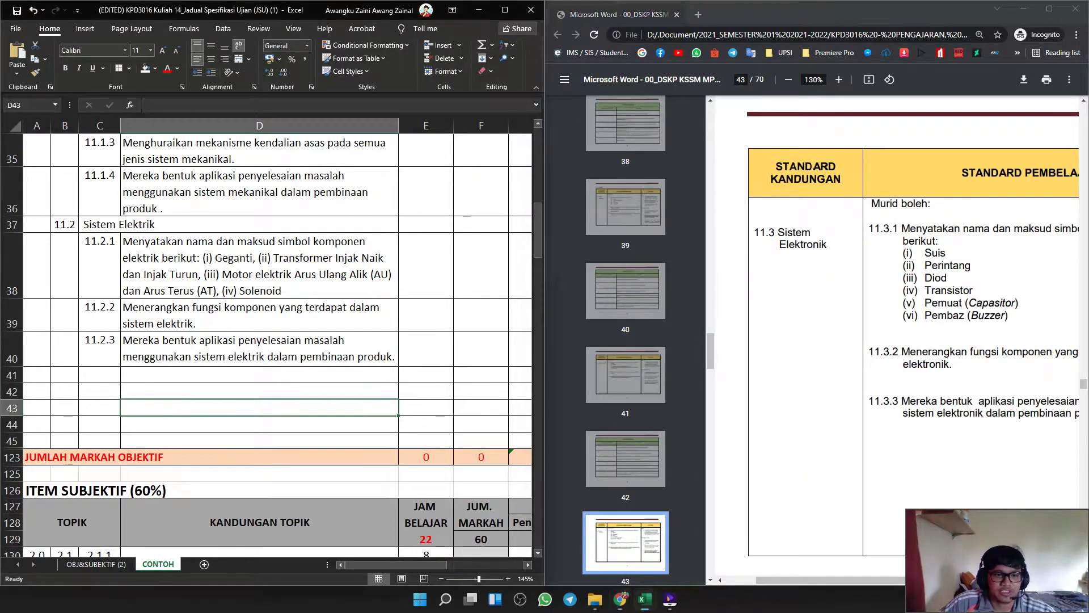
pyautogui.write('11.3')
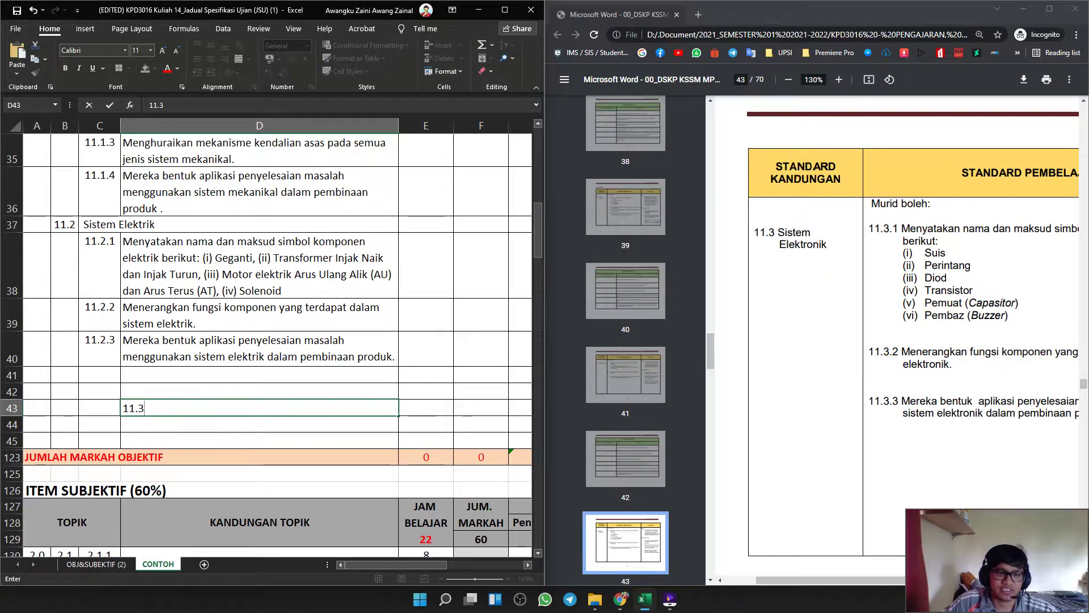
pyautogui.press('BackSpace')
pyautogui.press('BackSpace')
pyautogui.press('BackSpace')
pyautogui.press('BackSpace')
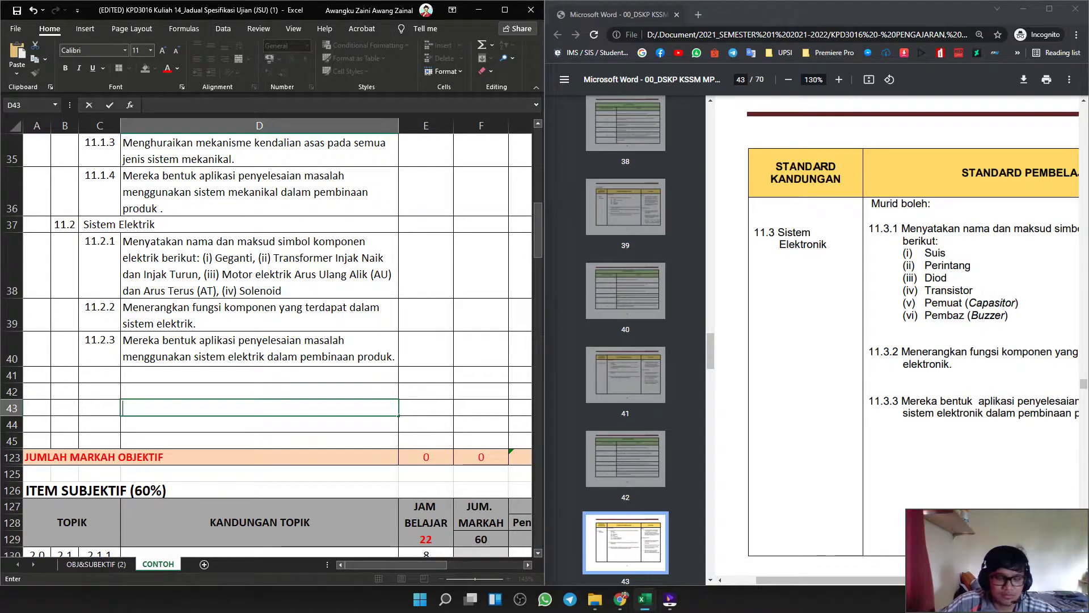
# Enter 11.3 in B41, then merge C41:D41 and copy the title "Sistem Elektronik" from the PDF into it.
pyautogui.click(65, 375)
pyautogui.write('11.3')
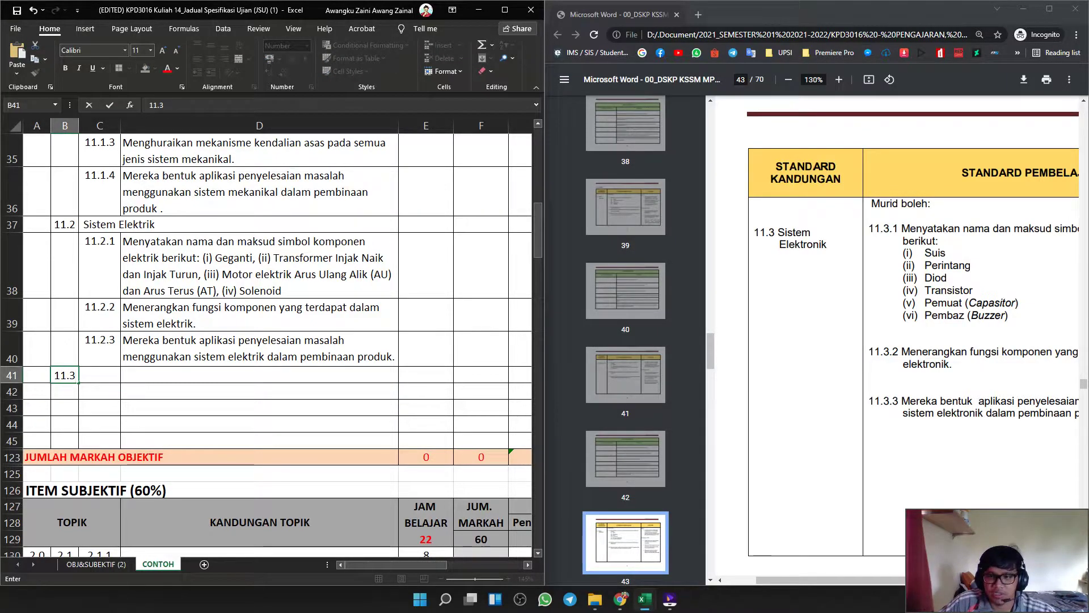
pyautogui.moveTo(829, 245); pyautogui.dragTo(778, 232)
pyautogui.hotkey('ctrl', 'c')
pyautogui.moveTo(153, 375); pyautogui.dragTo(102, 375)
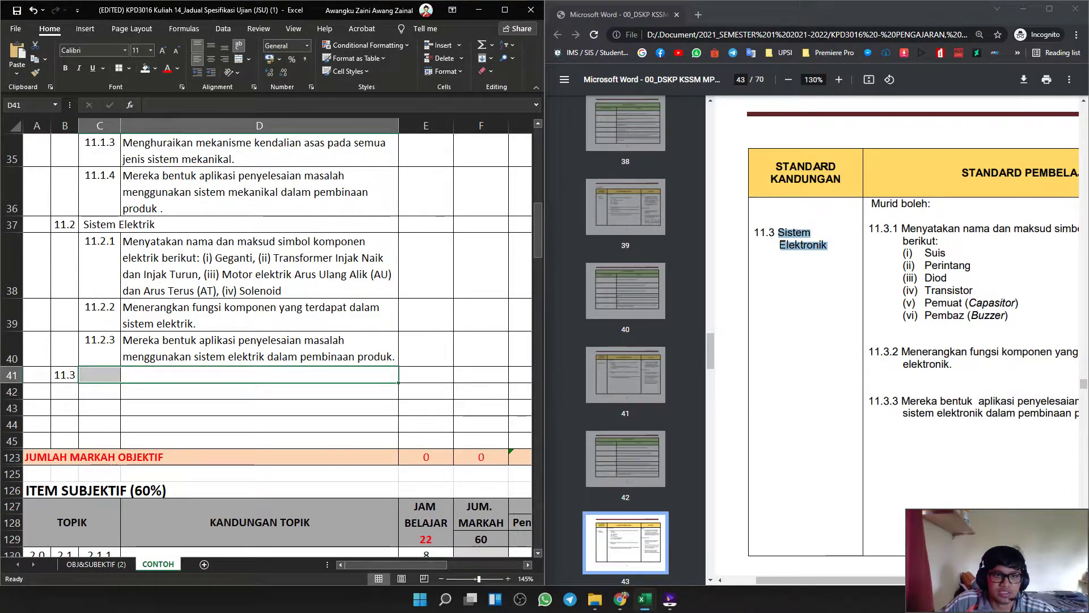
pyautogui.click(239, 59)
pyautogui.press('F2')
pyautogui.hotkey('ctrl', 'v')
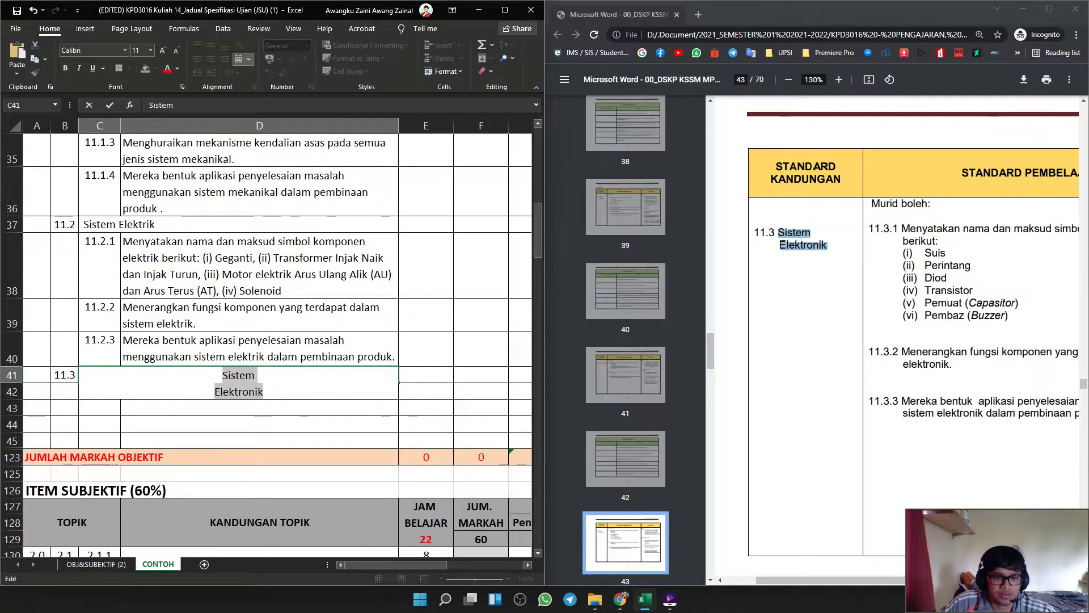
# Put the "Sistem Elektronik" title in C41 on a single line and align it left.
pyautogui.click(216, 391)
pyautogui.press('BackSpace')
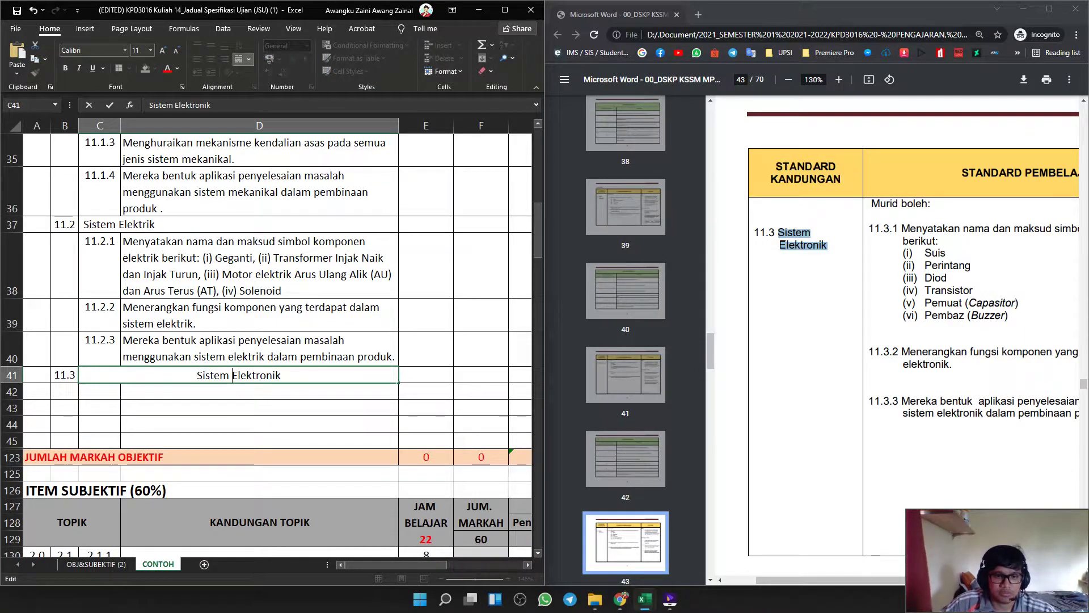
pyautogui.press('Return')
pyautogui.press('Up')
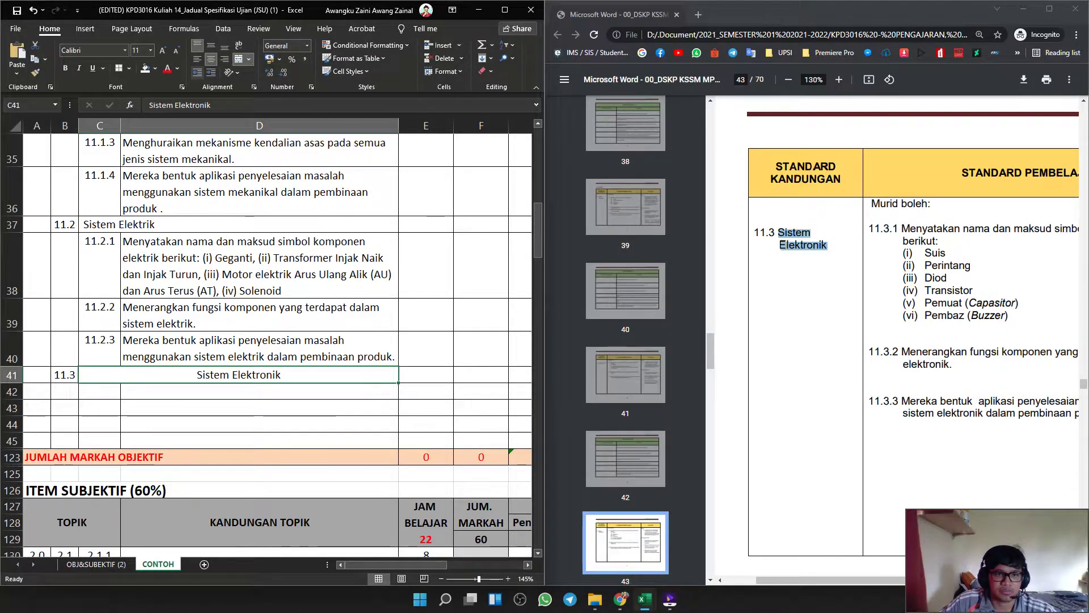
pyautogui.click(197, 59)
# Enter 11.3.1 in C42 and copy its learning standard, beginning "Menyatakan nama dan maksud simbol komponen", from the PDF into D42.
pyautogui.click(100, 391)
pyautogui.write('11.3.1')
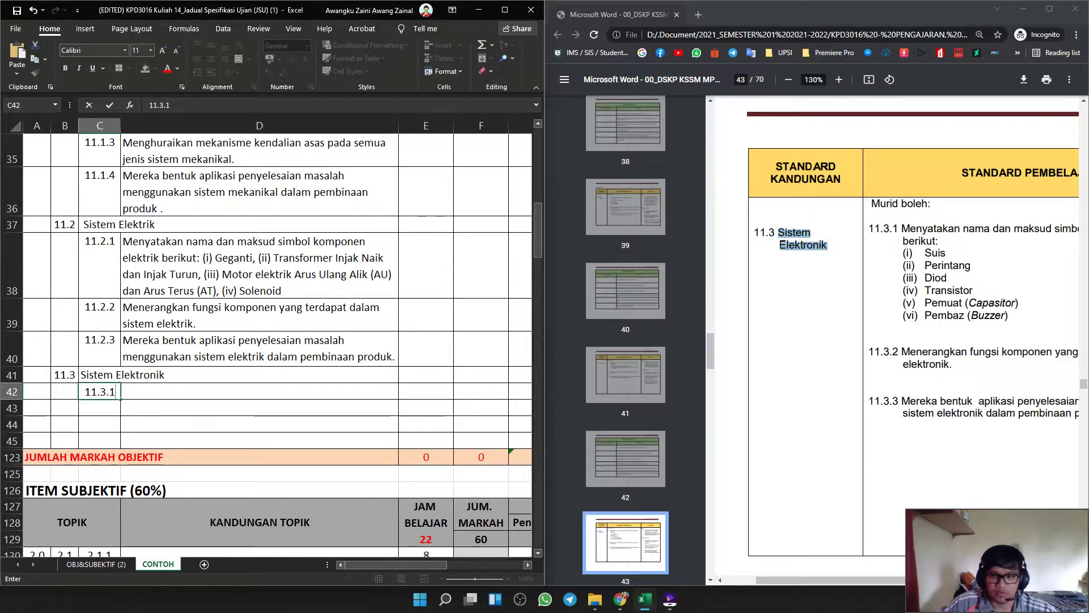
pyautogui.press('Return')
pyautogui.press('Right')
pyautogui.moveTo(1009, 316); pyautogui.dragTo(902, 228)
pyautogui.hotkey('ctrl', 'c')
pyautogui.doubleClick(397, 394)
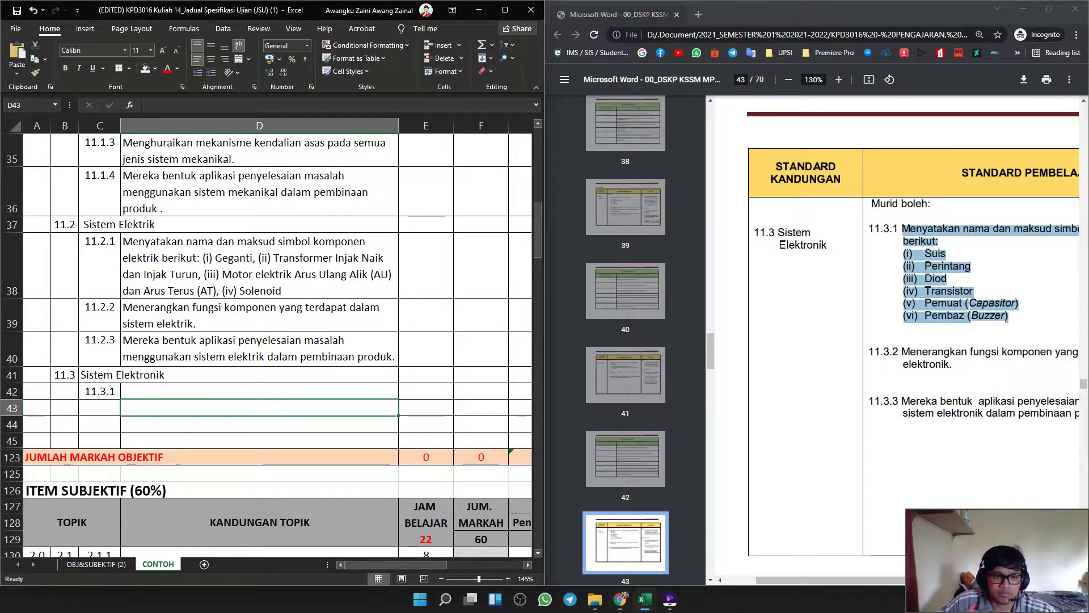
pyautogui.hotkey('ctrl', 'v')
# Remove the line breaks in the first part of D42 so it continues "elektronik berikut: (i) Suis, (ii) Perintang, (iii) Diod".
pyautogui.click(124, 441)
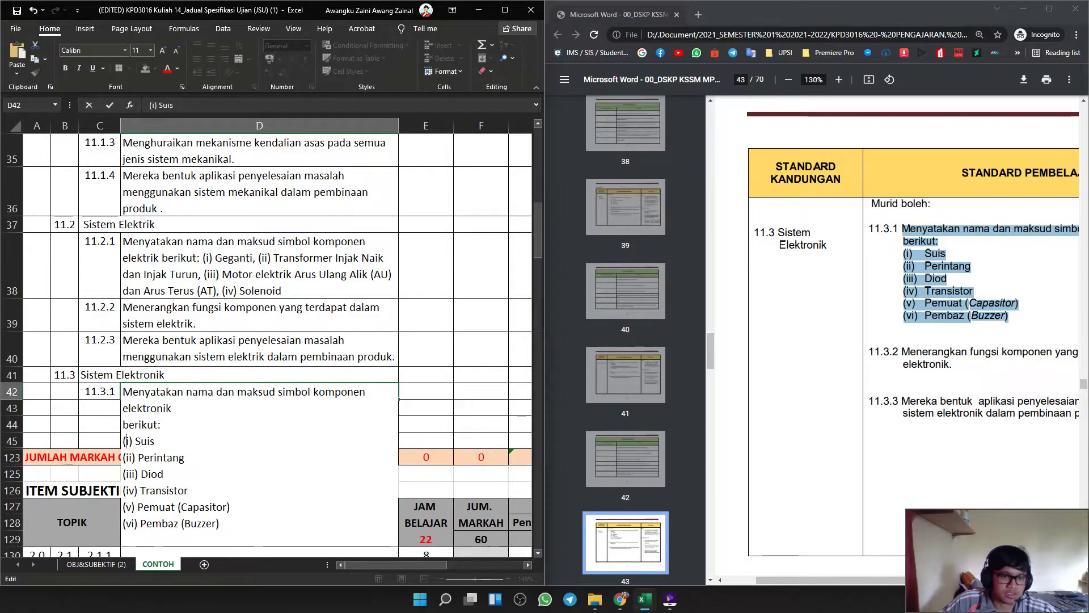
pyautogui.press('BackSpace')
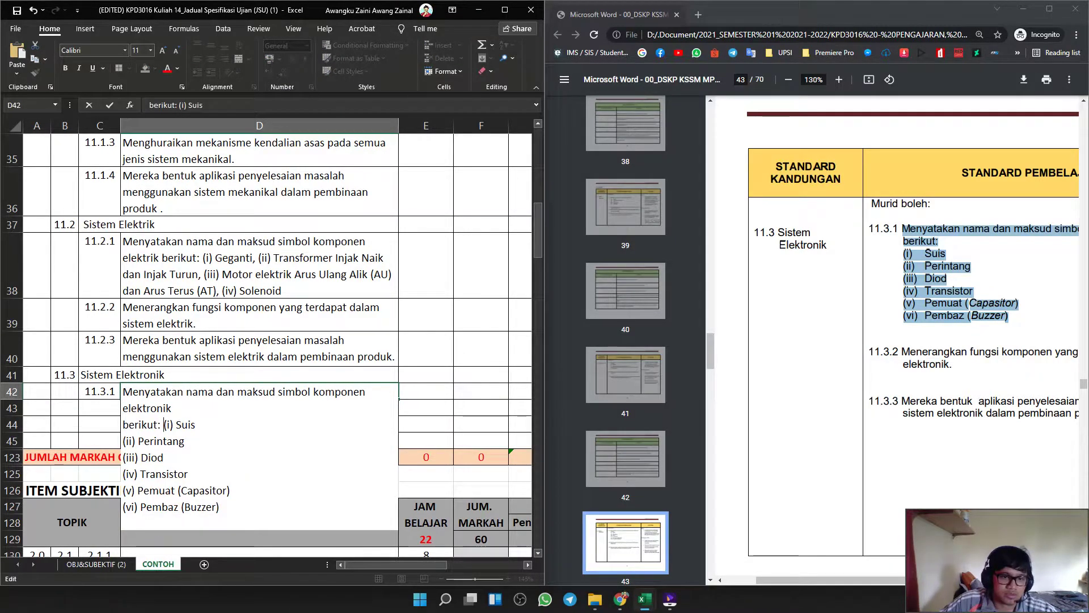
pyautogui.press('BackSpace')
pyautogui.click(124, 424)
pyautogui.press('BackSpace')
pyautogui.write(', (ii) Perintang')
pyautogui.click(123, 425)
pyautogui.press('BackSpace')
pyautogui.write(', (ii) Perintang, (iii) Diod')
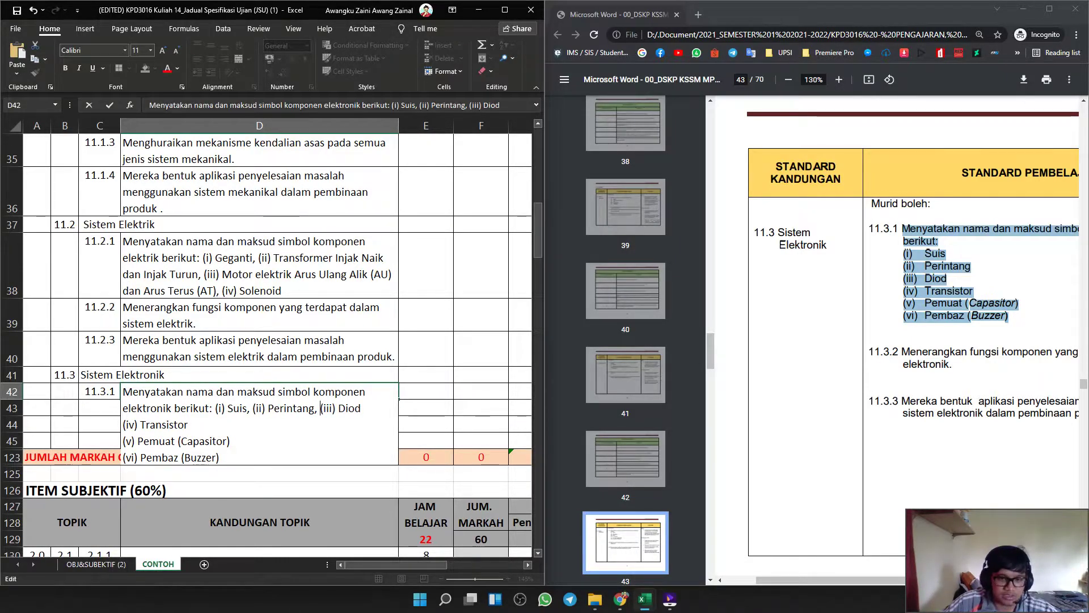
# Join the remaining items of D42 with commas as ", (iv) Transistor, (v) Pemuat (Capasitor), (vi) Pembaz (Buzzer)".
pyautogui.click(124, 424)
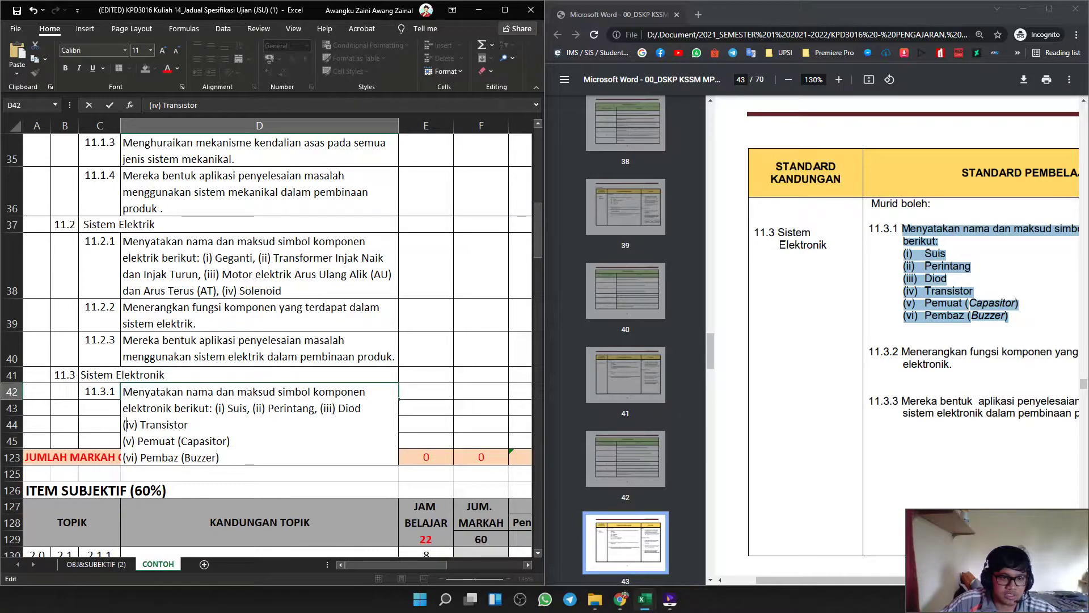
pyautogui.press('BackSpace')
pyautogui.write(', (iv) Transistor')
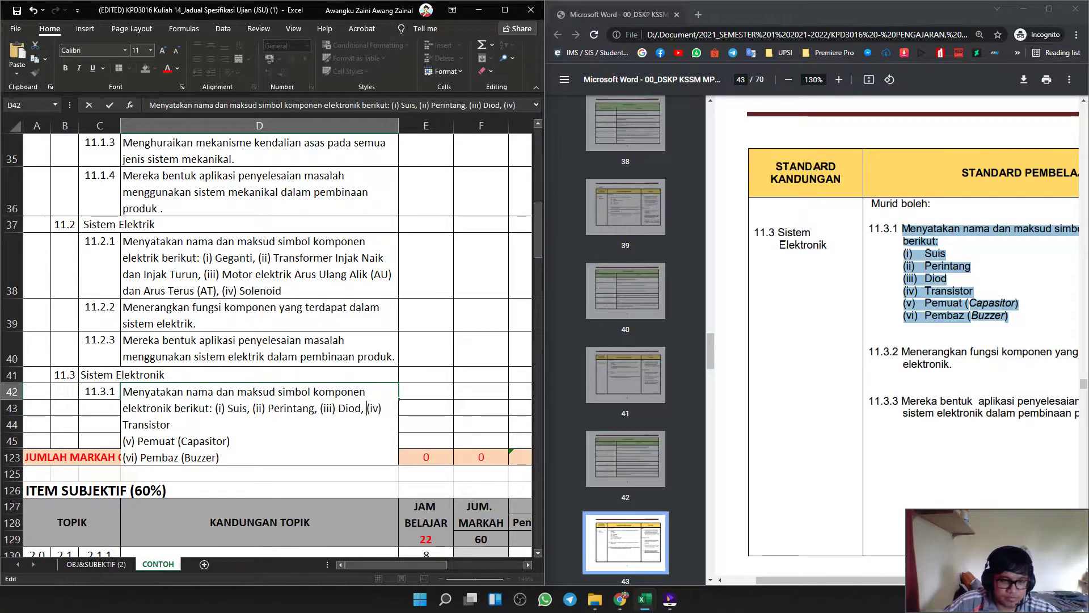
pyautogui.click(123, 440)
pyautogui.press('BackSpace')
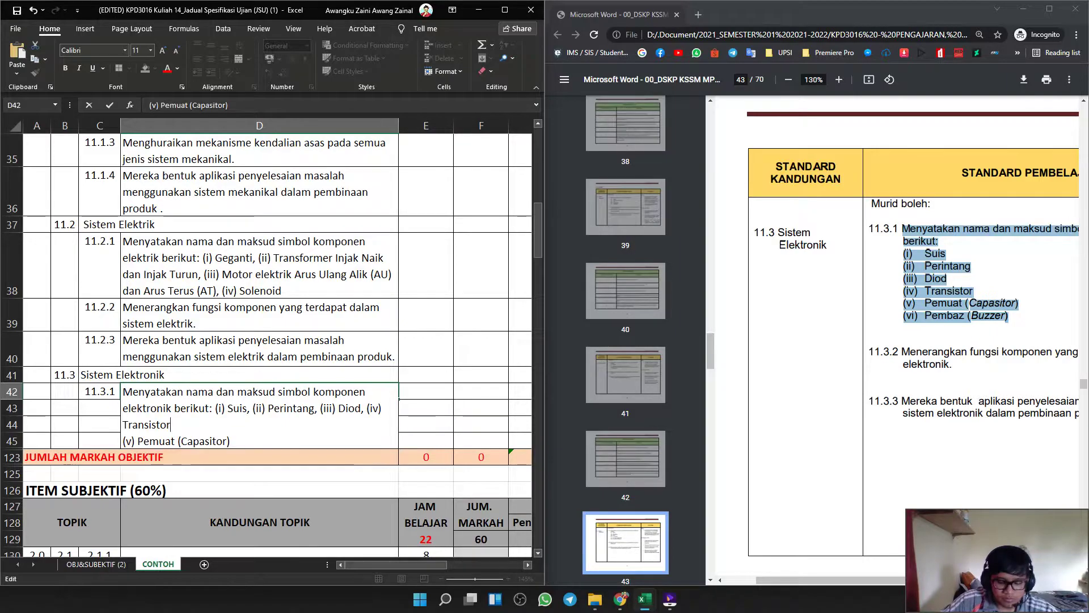
pyautogui.write(', (v) Pemuat (Capasitor')
pyautogui.click(124, 441)
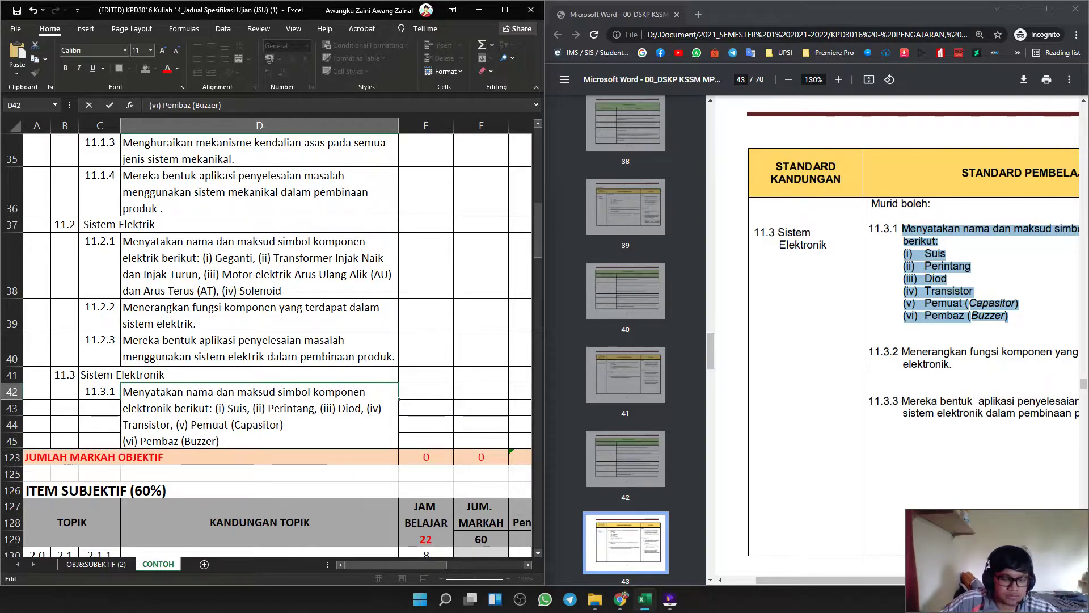
pyautogui.press('BackSpace')
pyautogui.write(', (vi) Pembaz (Buzzer')
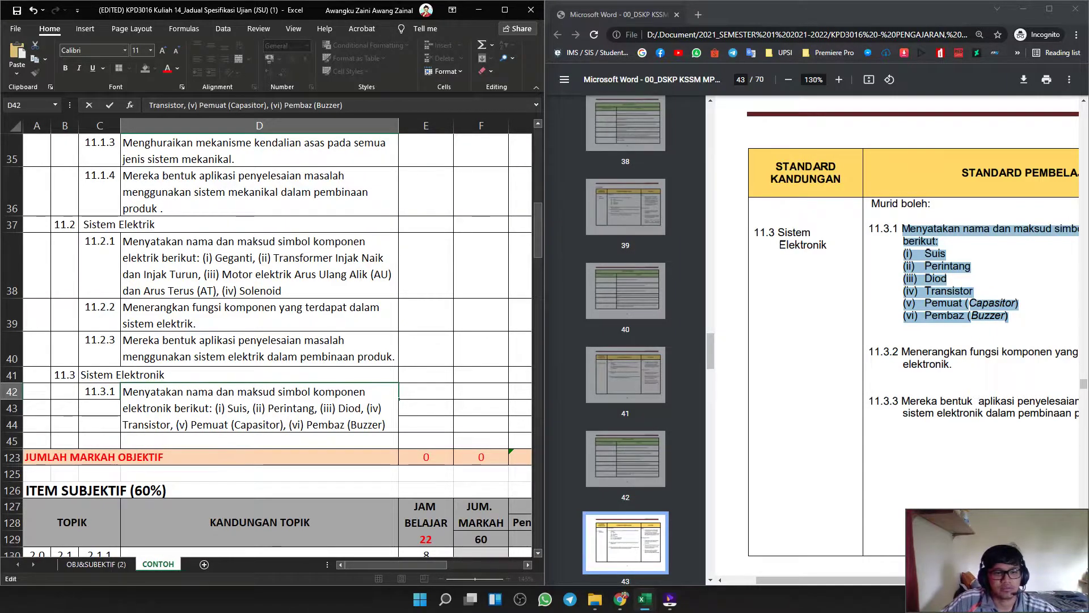
pyautogui.click(65, 408)
# Insert six blank rows above row 43, three at a time.
pyautogui.scroll(-1, 267, 341)
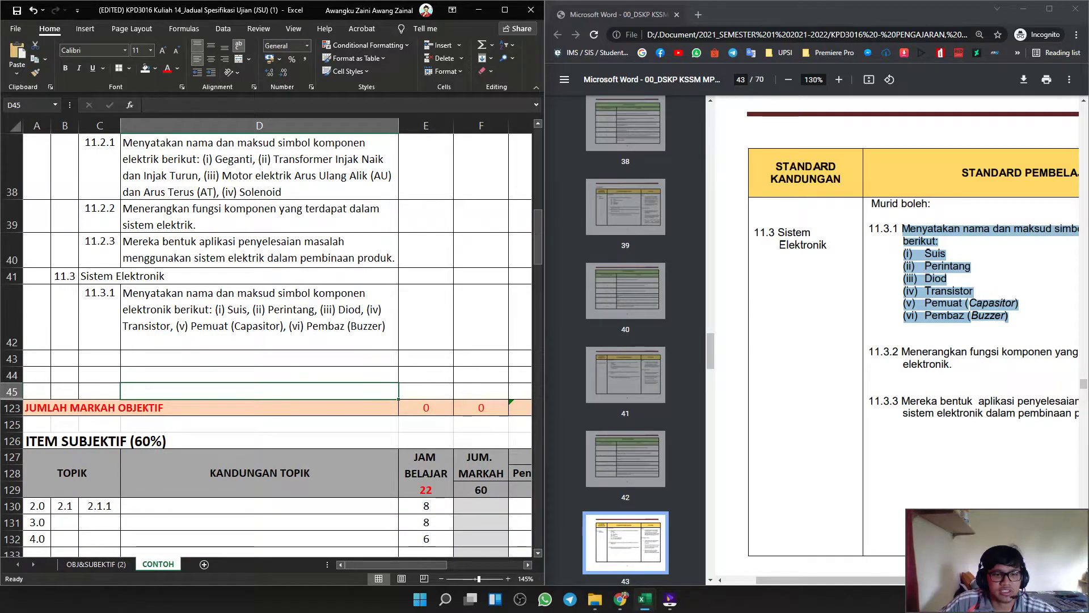
pyautogui.moveTo(100, 358); pyautogui.dragTo(99, 392)
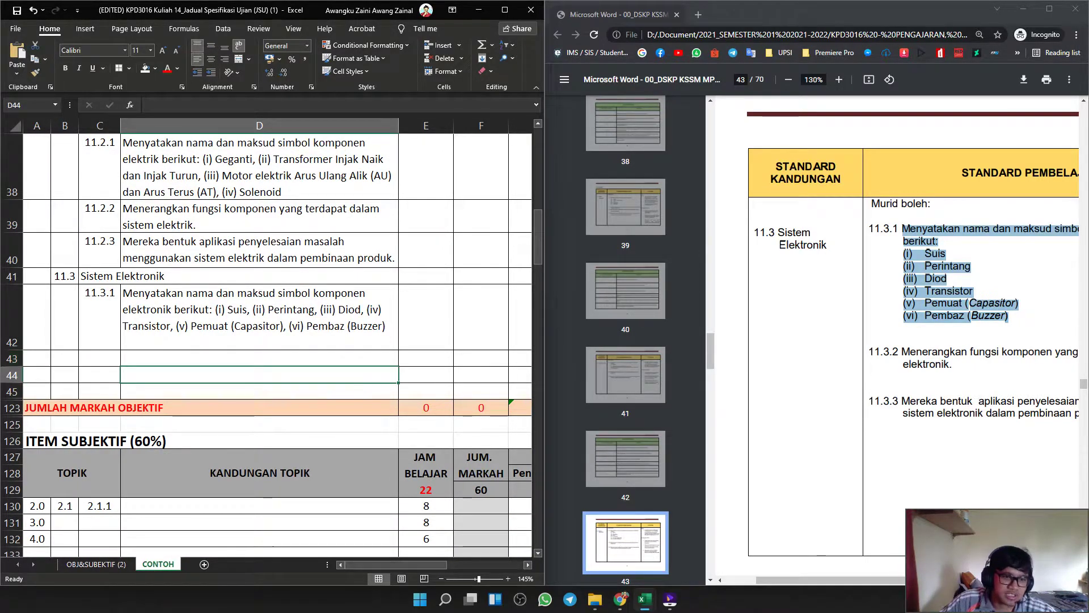
pyautogui.click(12, 359)
pyautogui.moveTo(11, 358); pyautogui.dragTo(12, 392)
pyautogui.rightClick(15, 394)
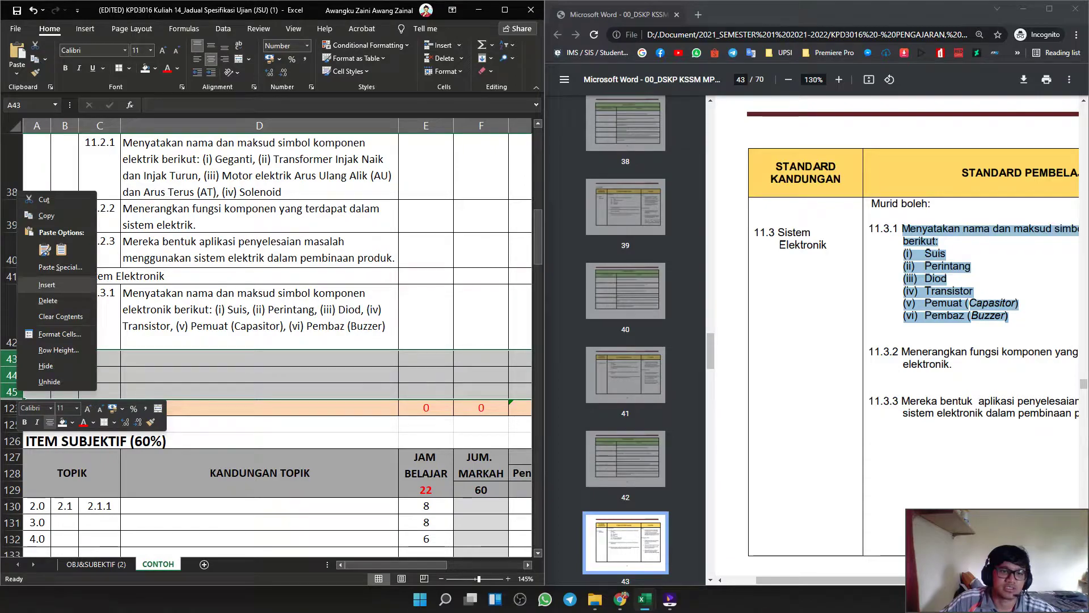
pyautogui.click(34, 290)
pyautogui.rightClick(15, 380)
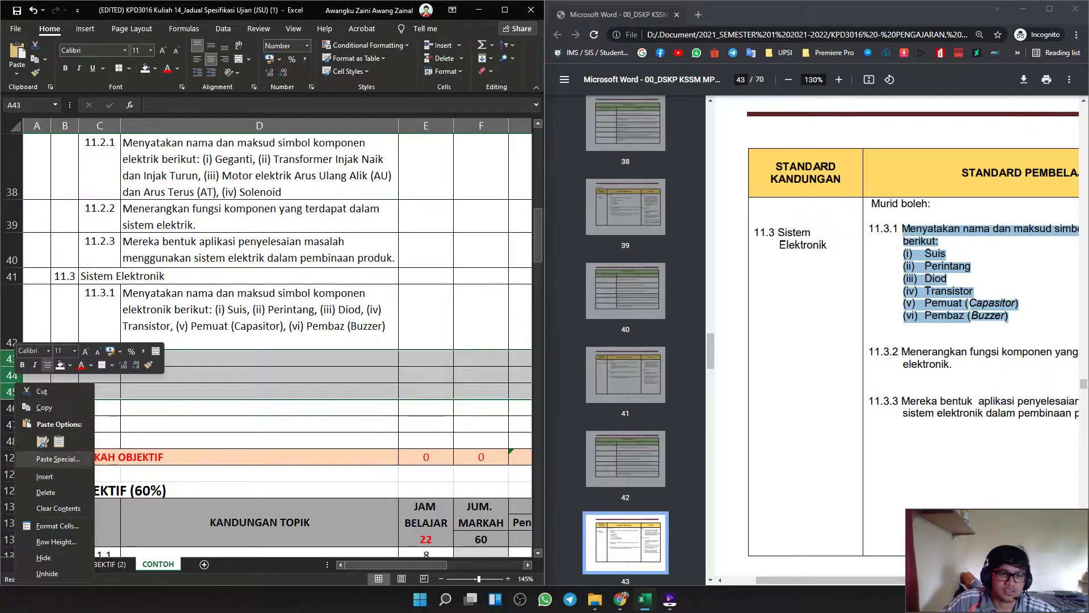
pyautogui.click(34, 475)
pyautogui.click(259, 375)
# Enter 11.3.2 in C43 and copy its learning standard, beginning "Menerangkan fungsi komponen", from the PDF into D43.
pyautogui.moveTo(902, 351); pyautogui.dragTo(953, 365)
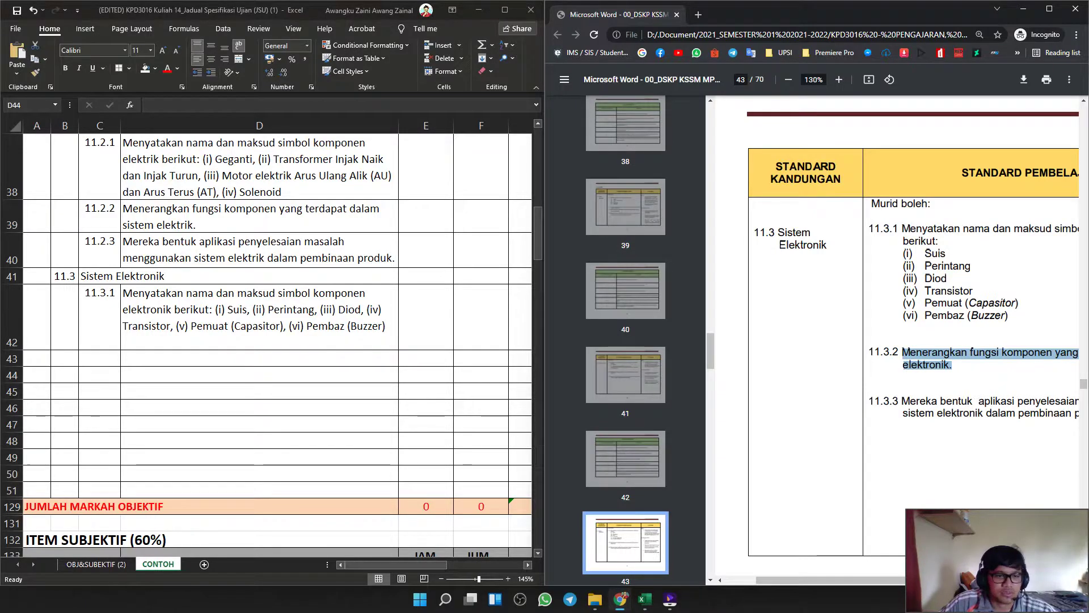
pyautogui.click(99, 358)
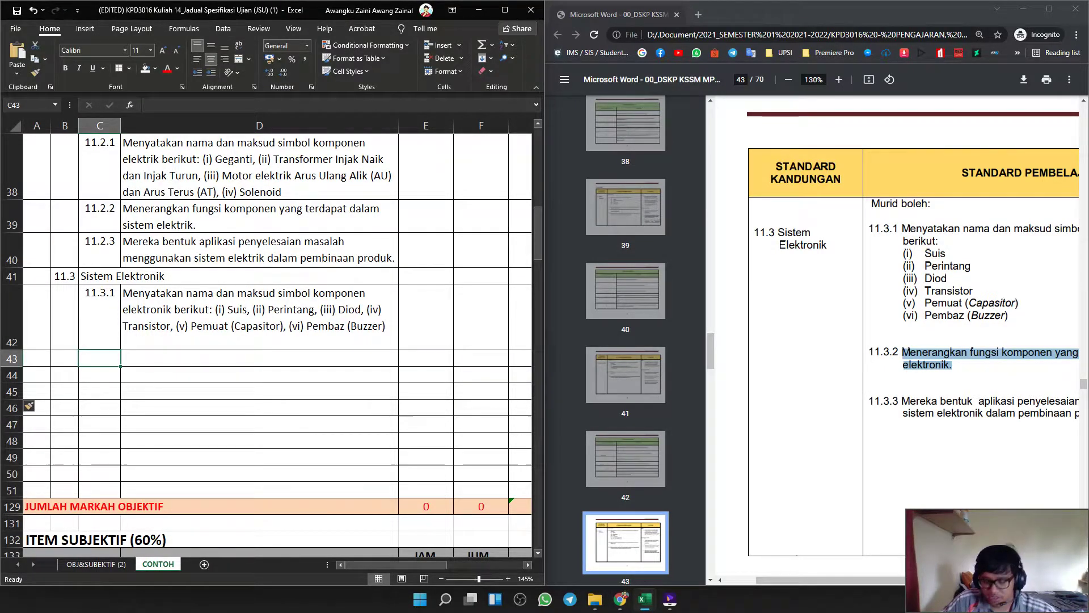
pyautogui.write('11.3.2')
pyautogui.press('Tab')
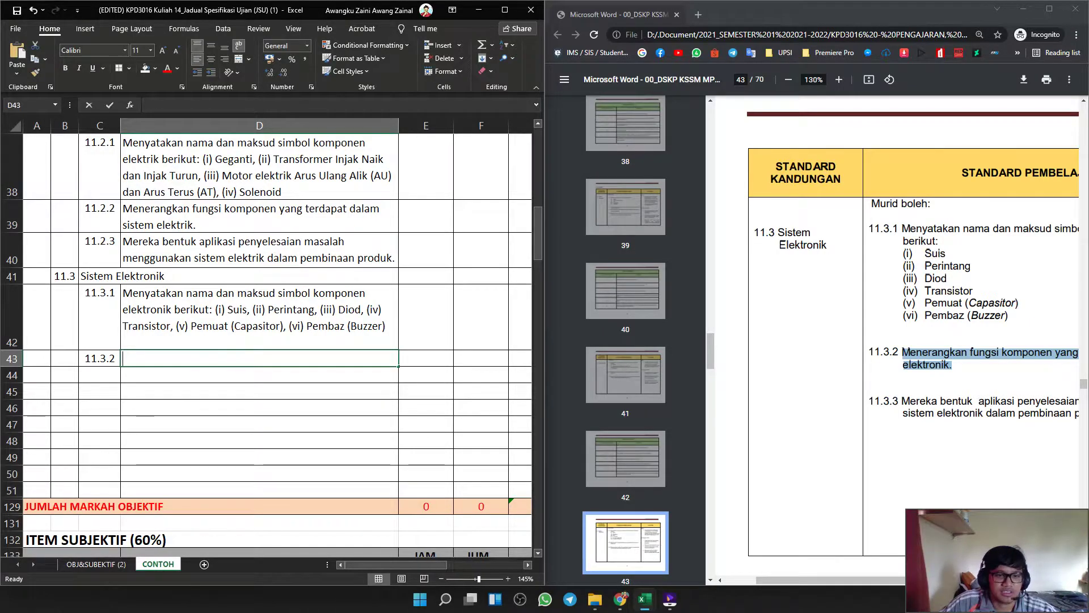
pyautogui.press('F2')
pyautogui.hotkey('ctrl', 'v')
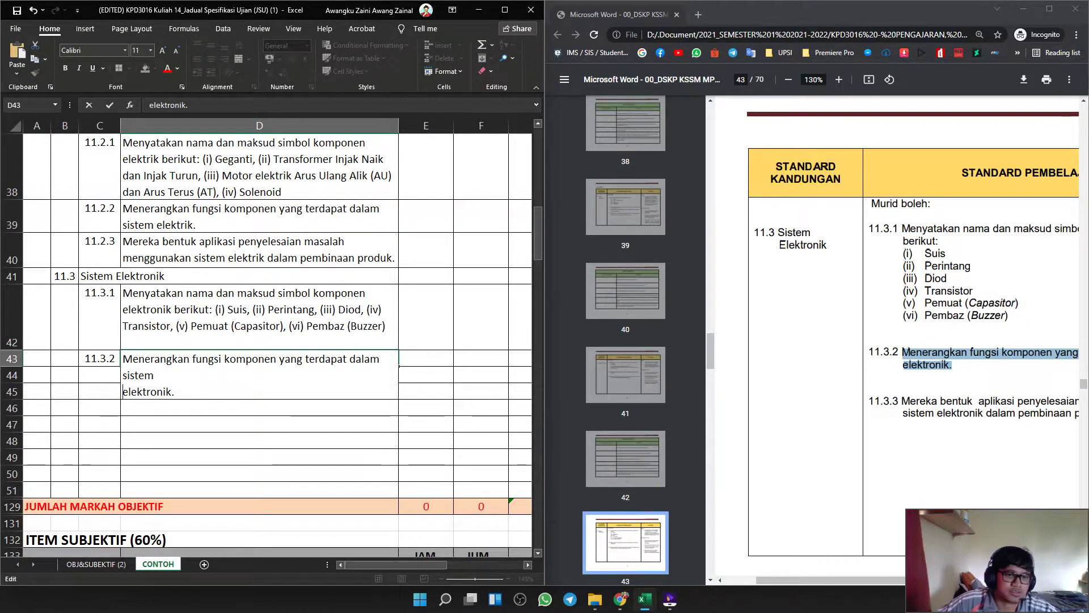
# Remove the line break before "elektronik." in D43 so the 11.3.2 text is continuous.
pyautogui.press('BackSpace')
pyautogui.click(210, 376)
pyautogui.click(259, 408)
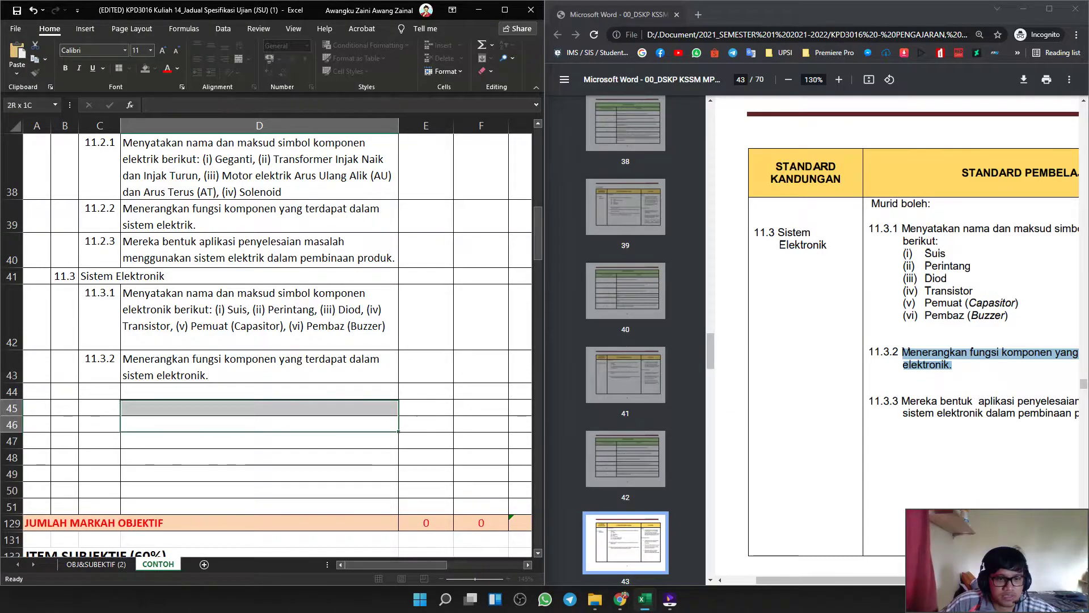
# Enter 11.3.3 in C44 and copy its learning standard, beginning "Mereka bentuk aplikasi", from the PDF into D44.
pyautogui.click(100, 391)
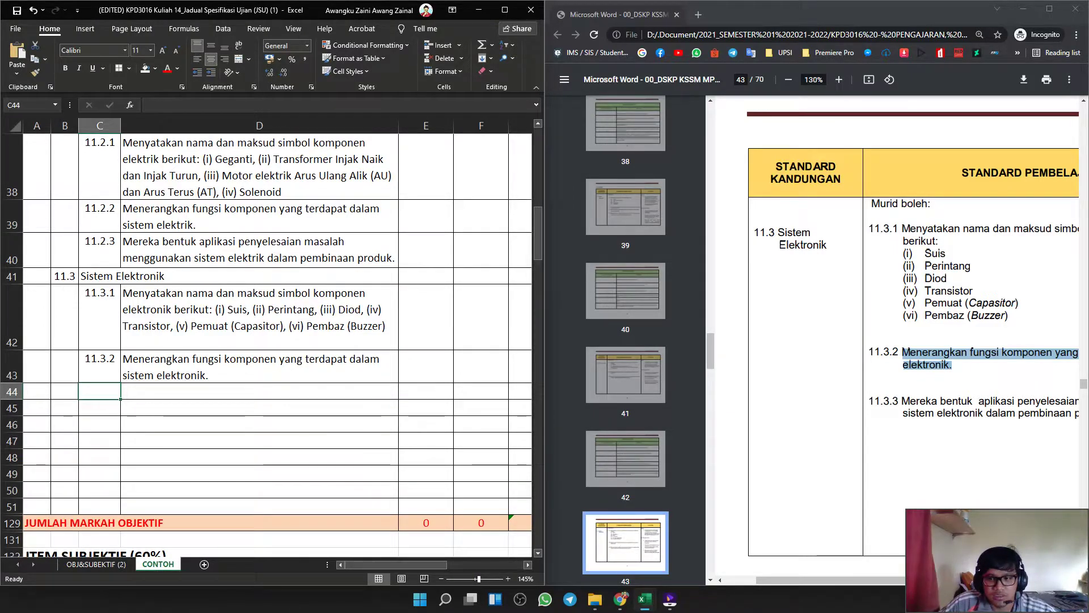
pyautogui.moveTo(903, 402); pyautogui.dragTo(1037, 415)
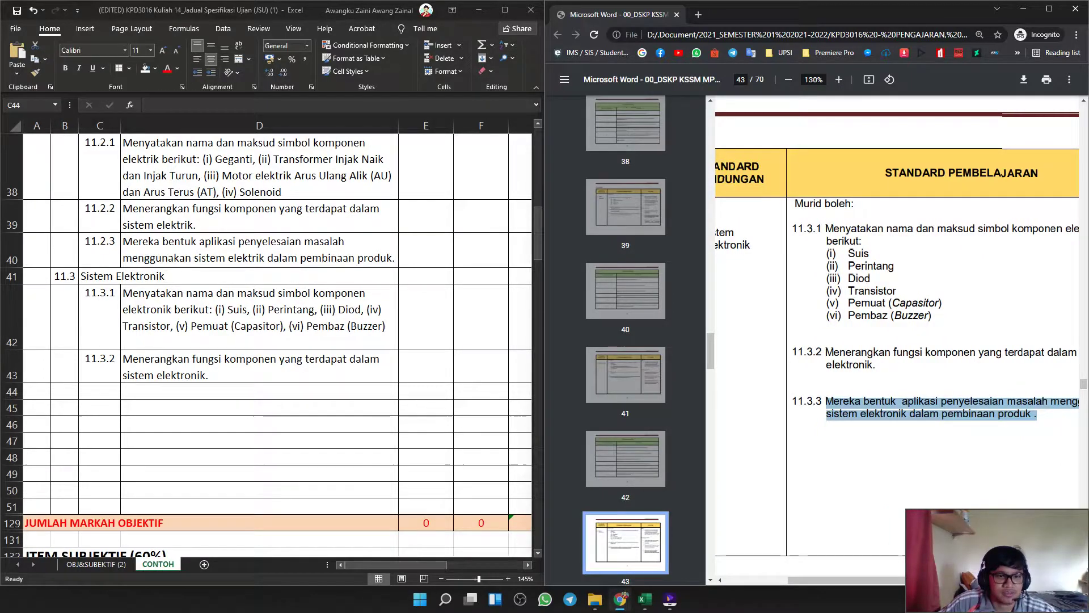
pyautogui.hotkey('alt', 'Tab')
pyautogui.write('11.3.3')
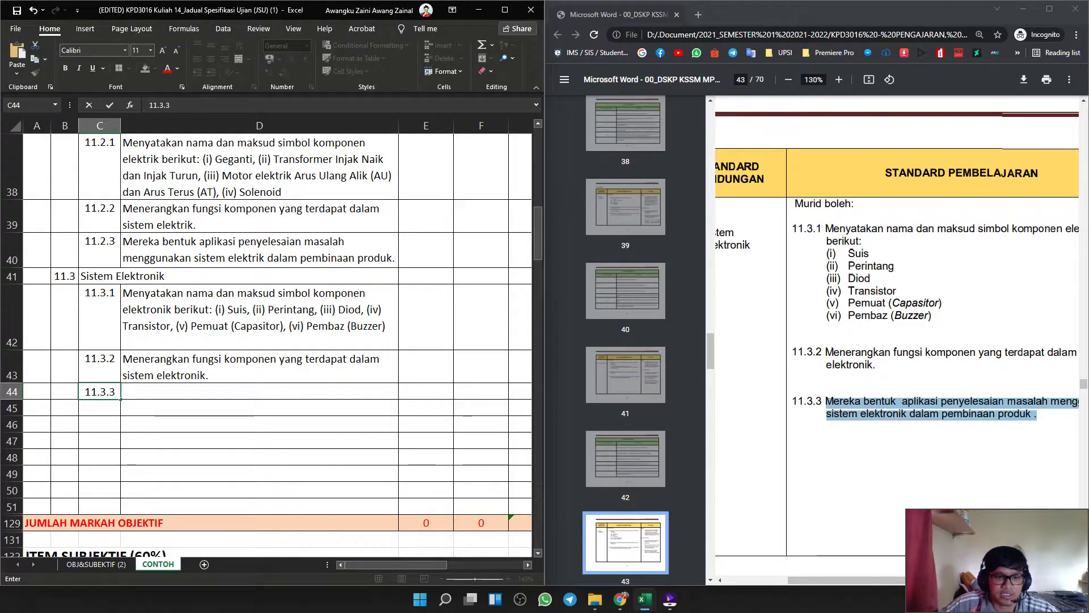
pyautogui.press('Tab')
pyautogui.press('F2')
pyautogui.hotkey('ctrl', 'v')
# Remove the line break before "sistem elektronik" in D44 so the 11.3.3 text is continuous.
pyautogui.click(127, 424)
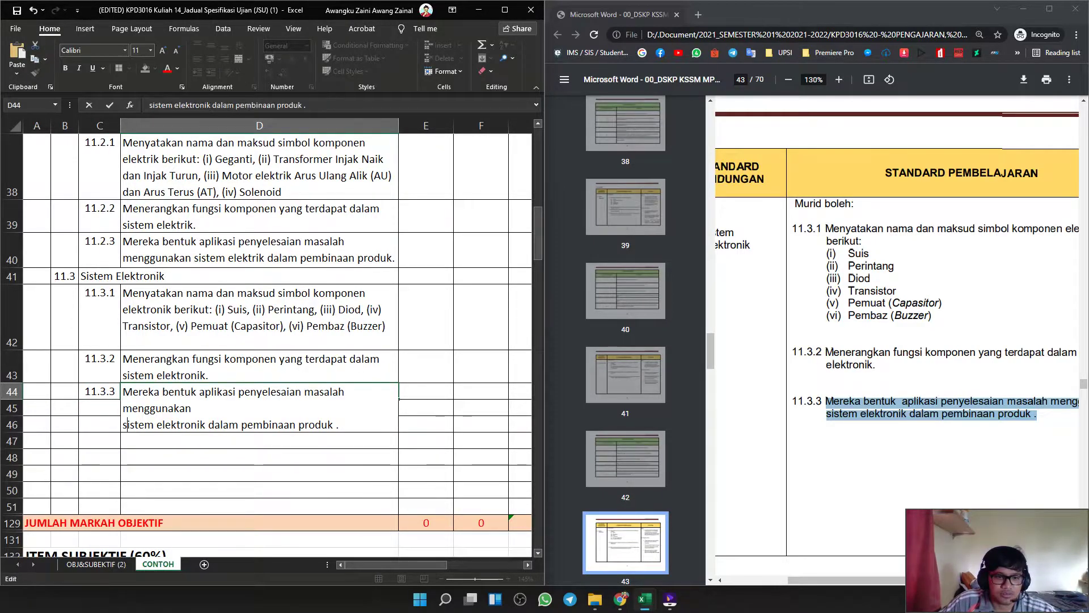
pyautogui.press('BackSpace')
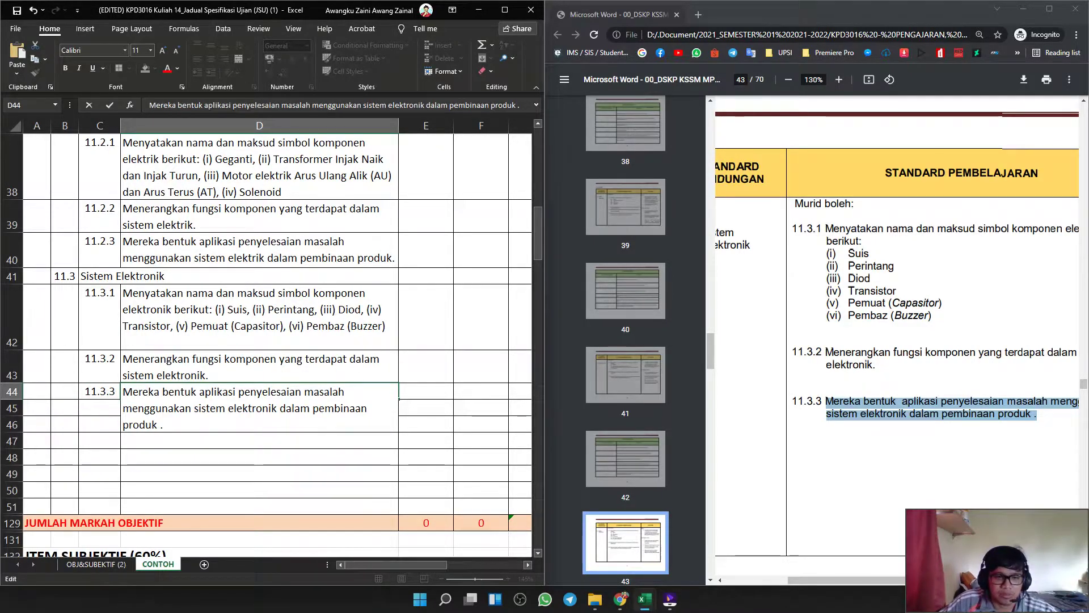
pyautogui.click(260, 474)
# Find the Sistem Kawalan section in the PDF and enter its topic number 11.4 in B45.
pyautogui.scroll(-15, 896, 335)
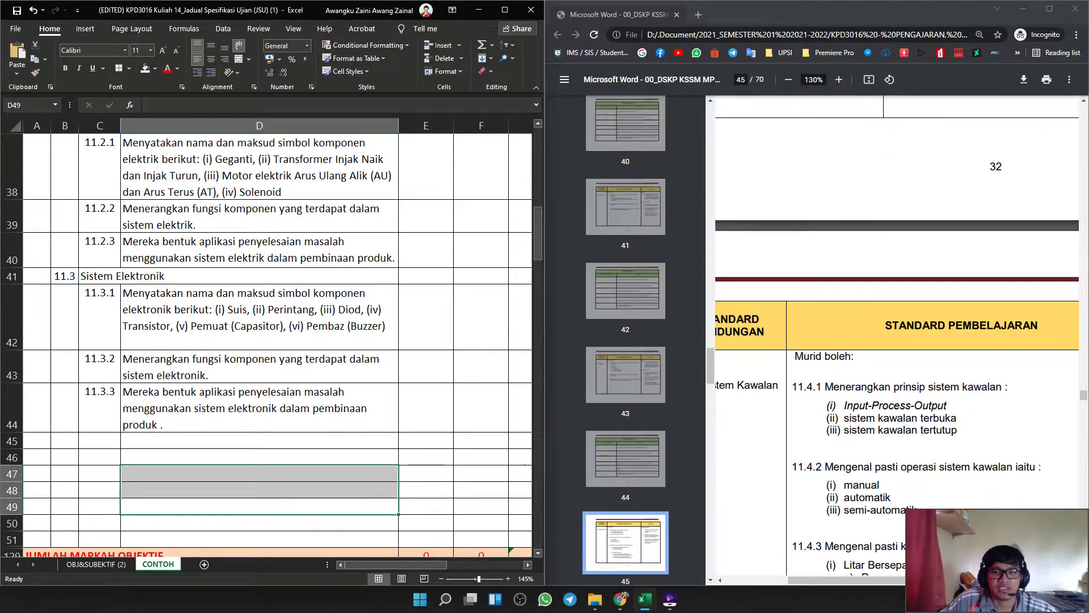
pyautogui.scroll(-2, 896, 335)
pyautogui.moveTo(848, 580); pyautogui.dragTo(821, 580)
pyautogui.scroll(-2, 896, 334)
pyautogui.scroll(1, 897, 335)
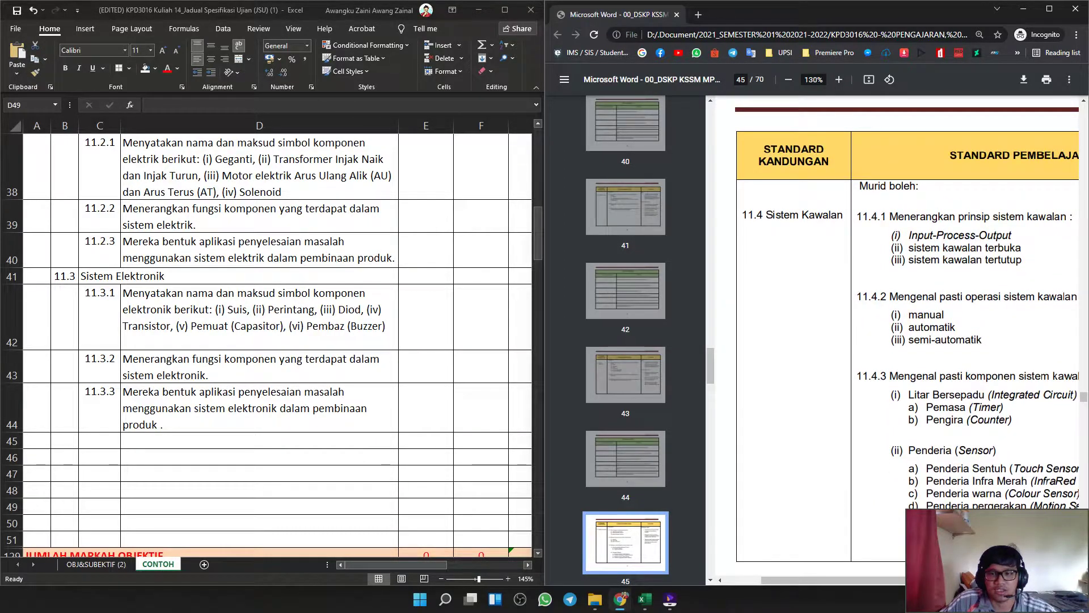
pyautogui.click(65, 440)
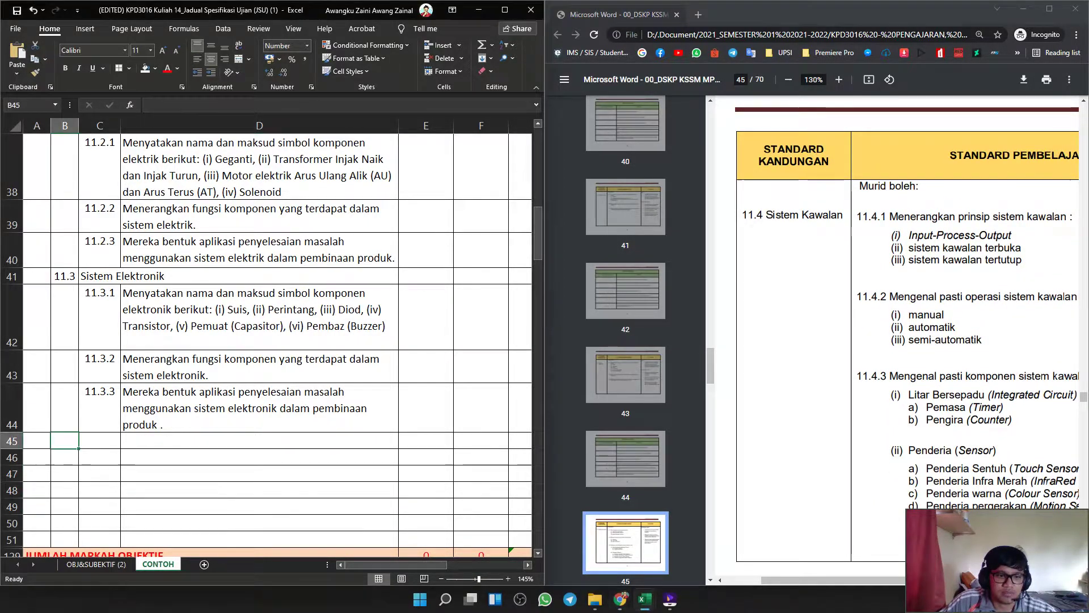
pyautogui.write('11.4')
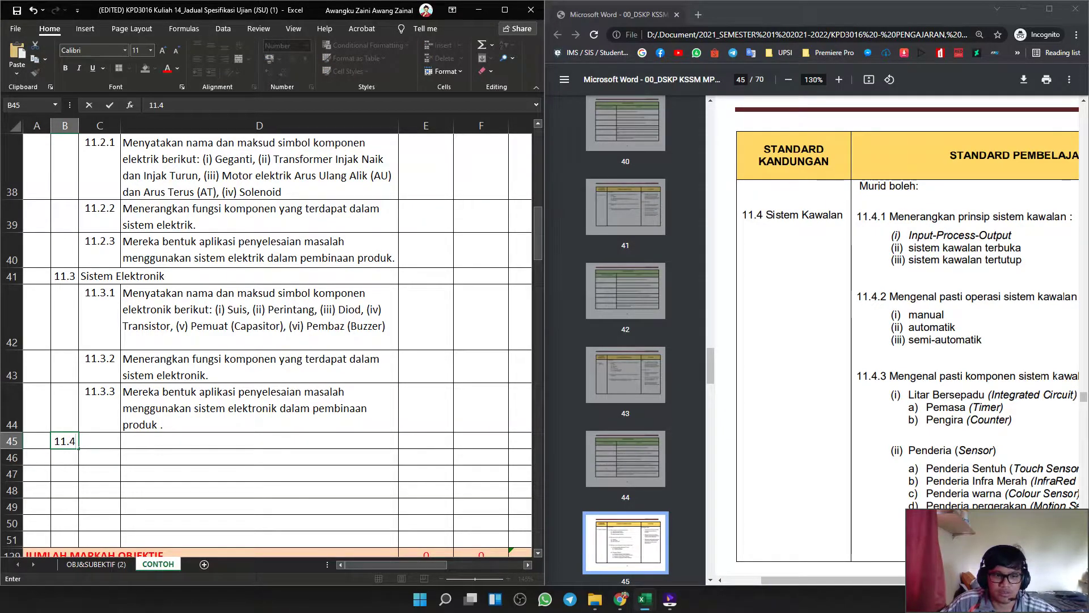
# Merge cells C45 and D45 for the 11.4 topic title.
pyautogui.press('Right')
pyautogui.hotkey('shift', 'Right')
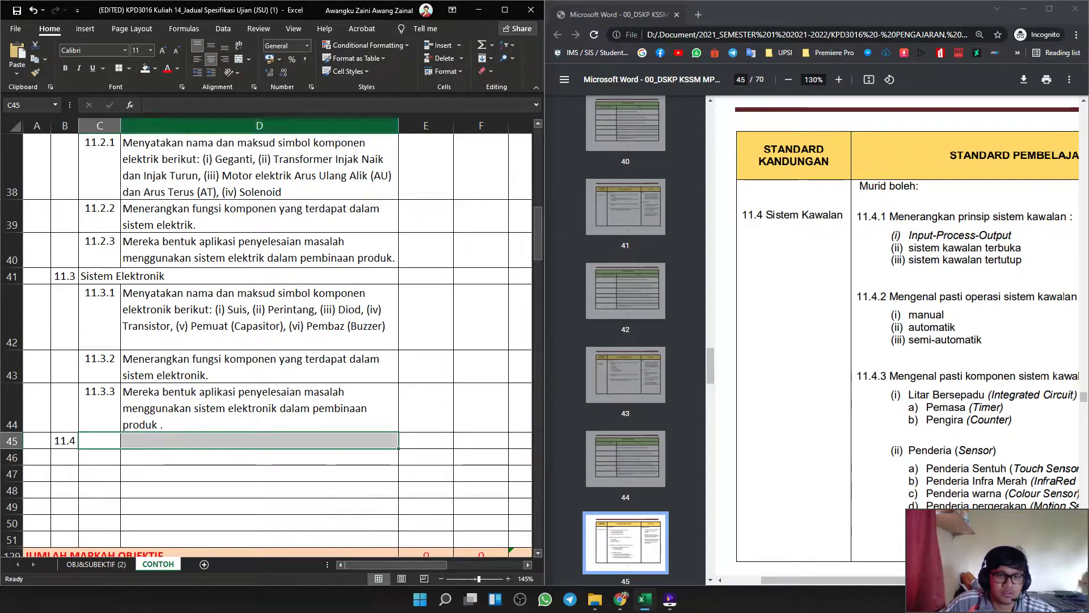
pyautogui.click(244, 59)
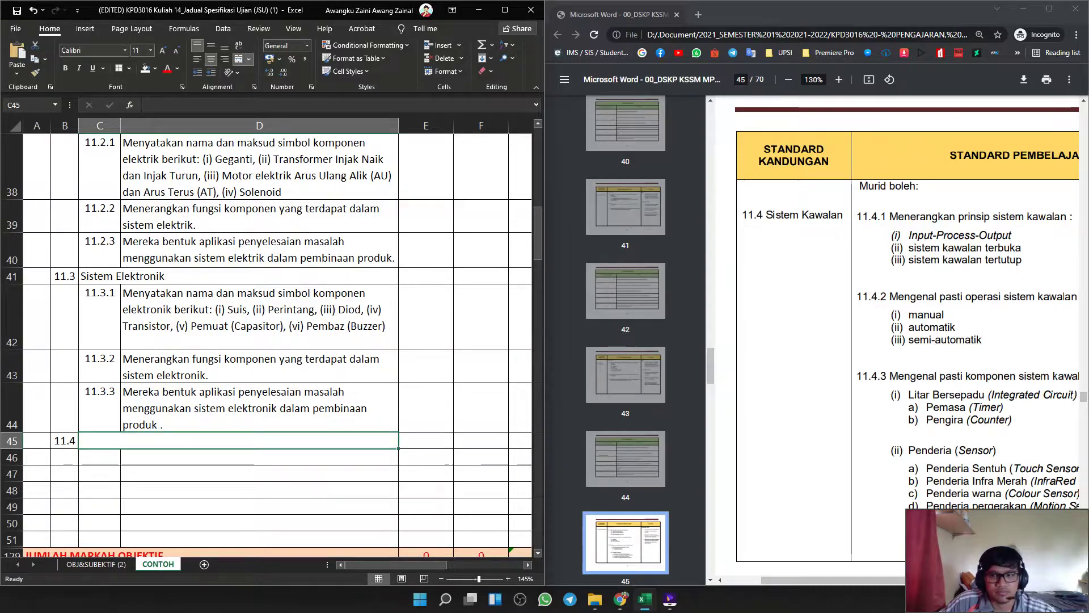
# Copy the title "Sistem Kawalan" from the PDF into the merged cell C45 and left-align it.
pyautogui.moveTo(844, 216); pyautogui.dragTo(782, 216)
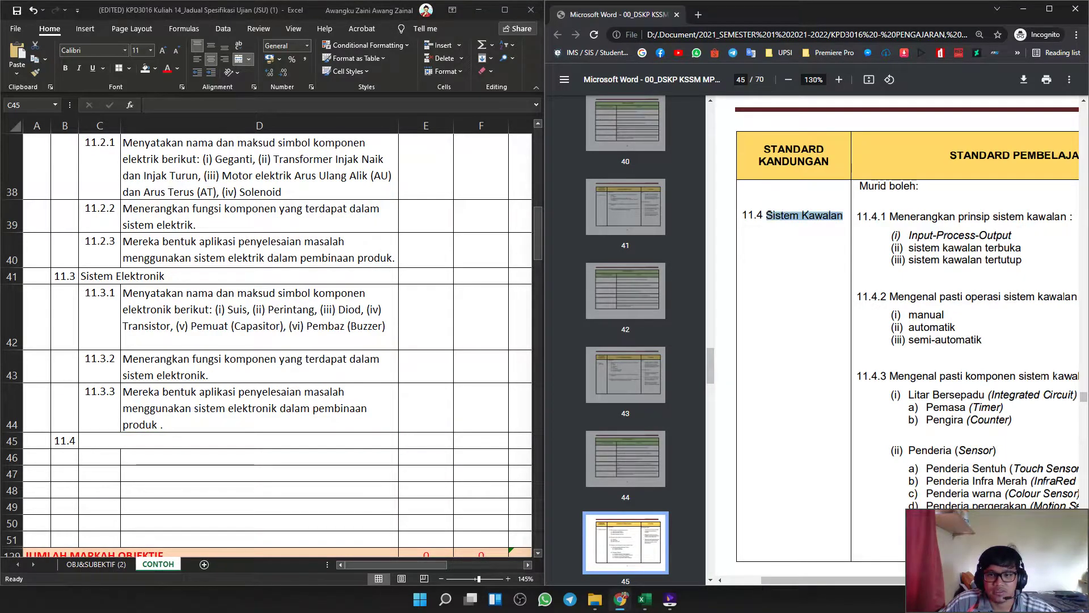
pyautogui.doubleClick(238, 441)
pyautogui.write('Sistem Kawalan')
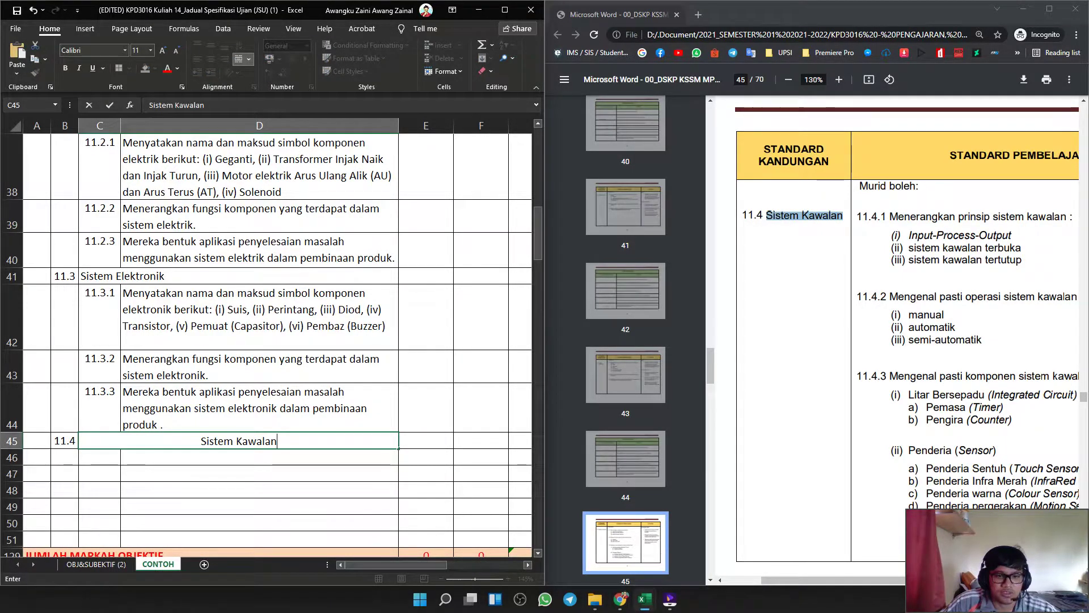
pyautogui.click(259, 490)
pyautogui.click(238, 441)
pyautogui.click(198, 59)
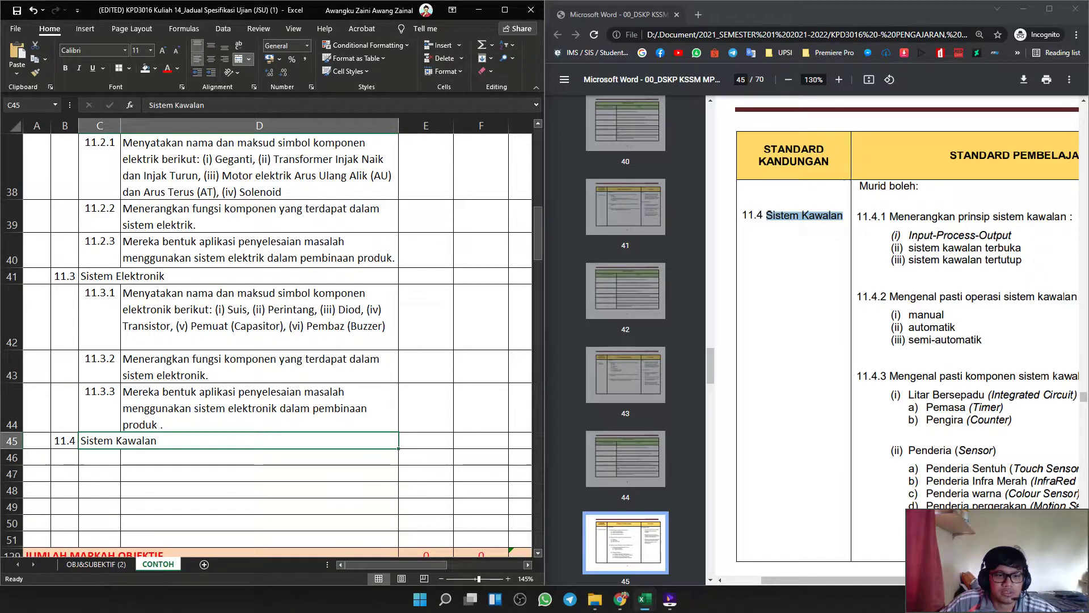
# Enter 11.4.1 in C46 and copy its learning standard, beginning "Menerangkan prinsip sistem kawalan", with items (i) to (iii) into D46.
pyautogui.click(100, 457)
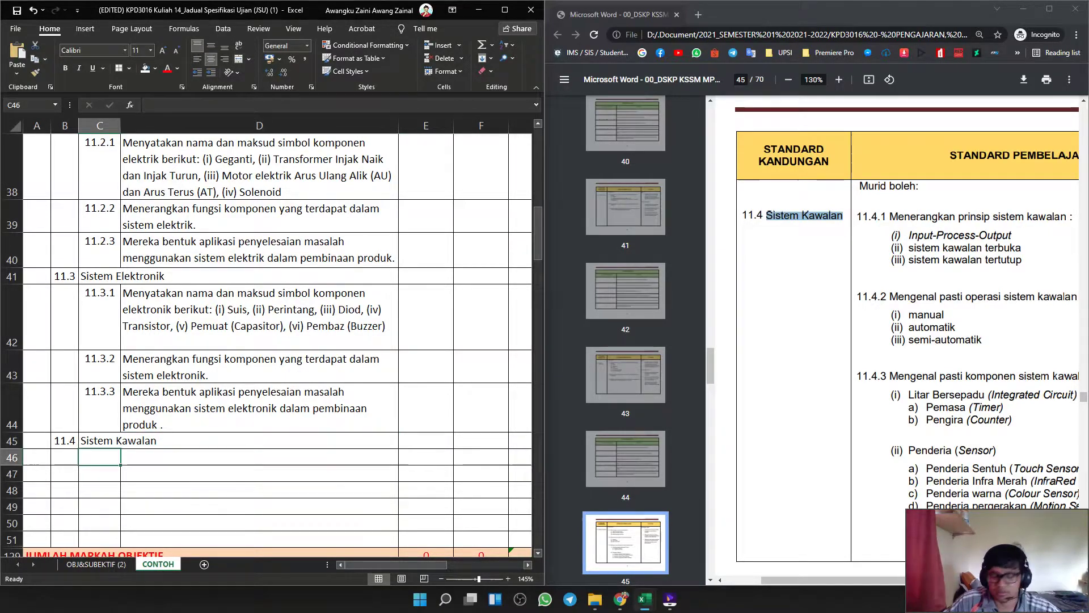
pyautogui.write('11.4.1')
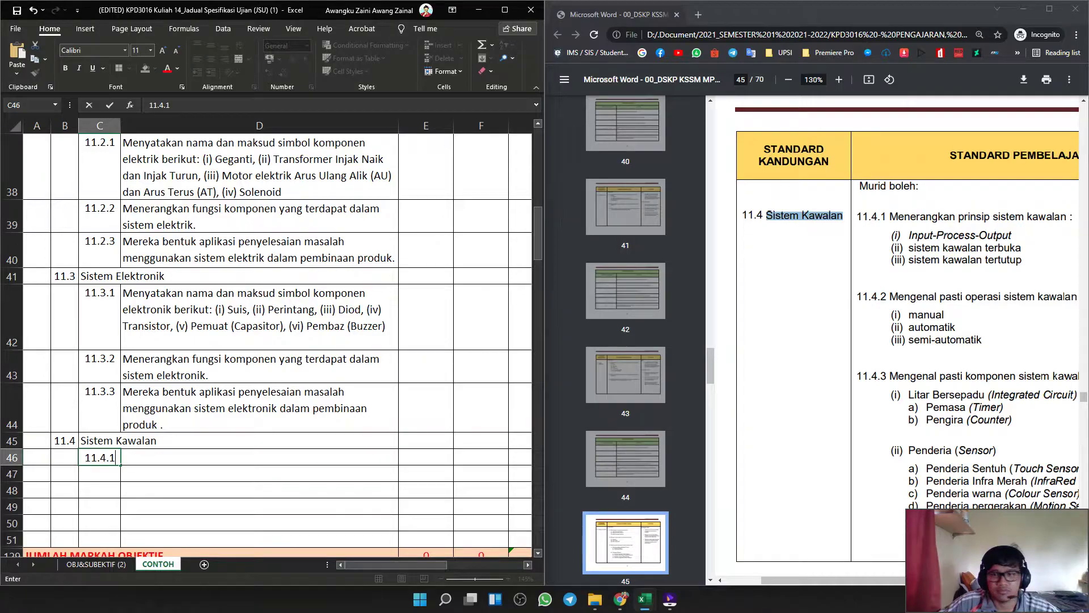
pyautogui.moveTo(1023, 261); pyautogui.dragTo(891, 216)
pyautogui.hotkey('ctrl', 'c')
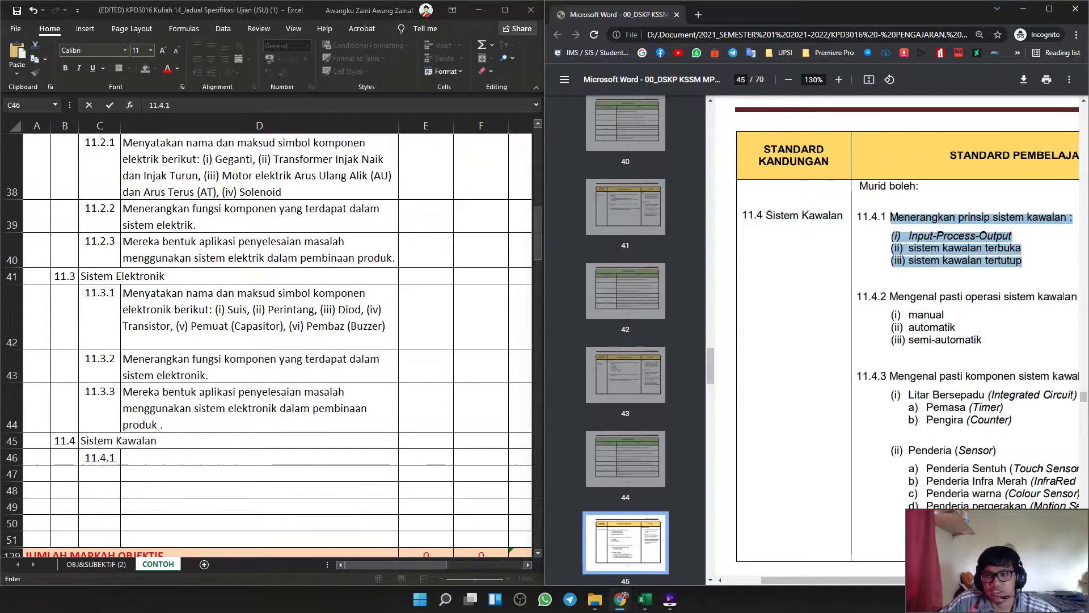
pyautogui.click(259, 457)
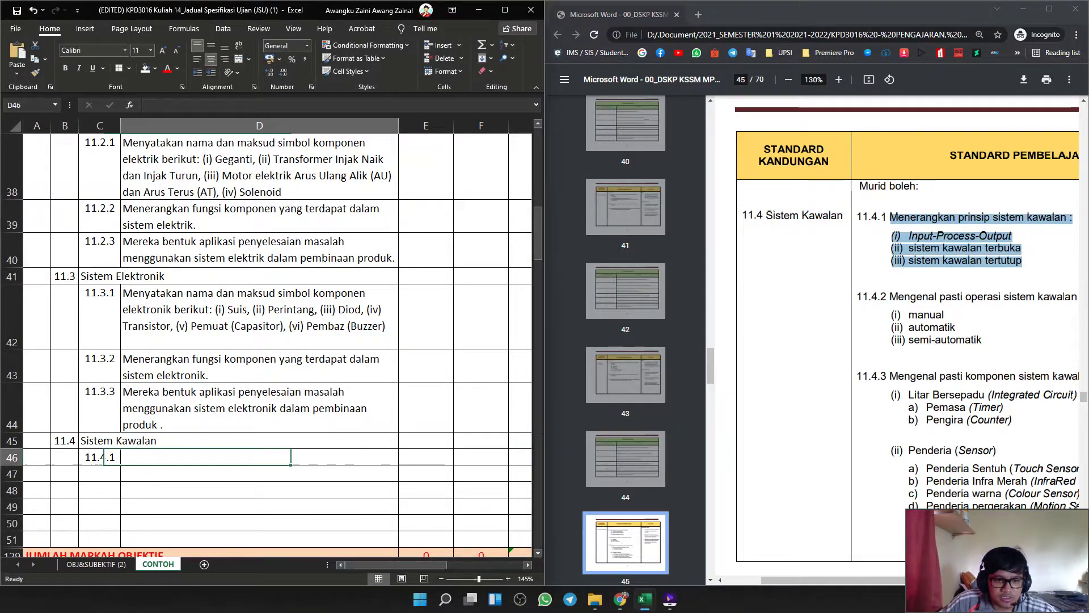
pyautogui.hotkey('ctrl', 'v')
# Remove the line break before item (i) in D46 so it follows "Menerangkan prinsip sistem kawalan :".
pyautogui.click(124, 473)
pyautogui.click(125, 457)
pyautogui.press('BackSpace')
pyautogui.click(123, 474)
pyautogui.press('BackSpace')
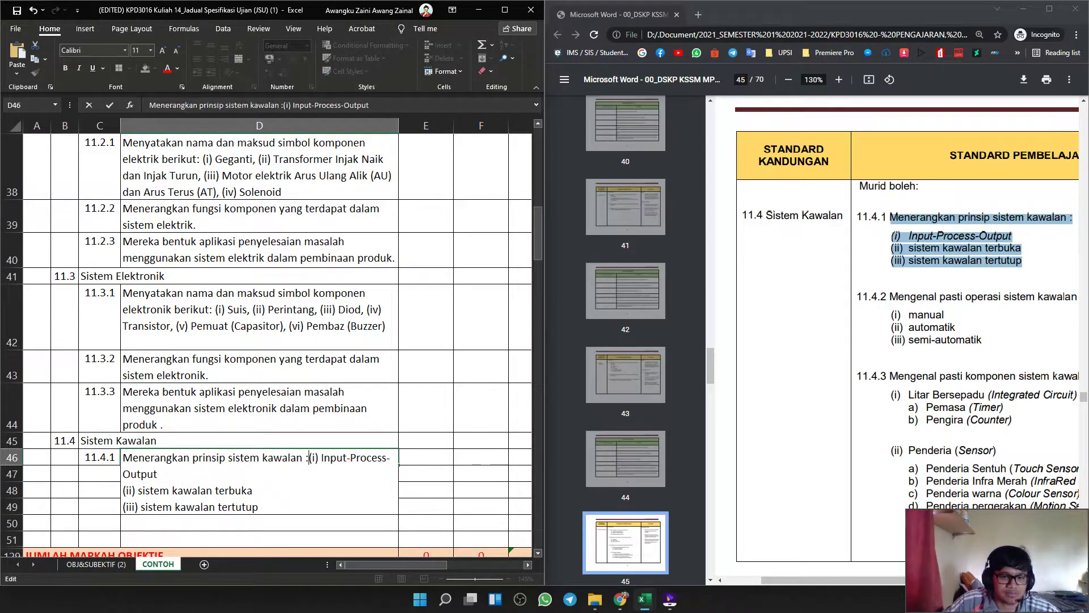
# Put a space before item (i) in D46 and join the rest with commas as ", (ii) sistem kawalan terbuka, (iii) sistem kawalan tertutup".
pyautogui.click(123, 490)
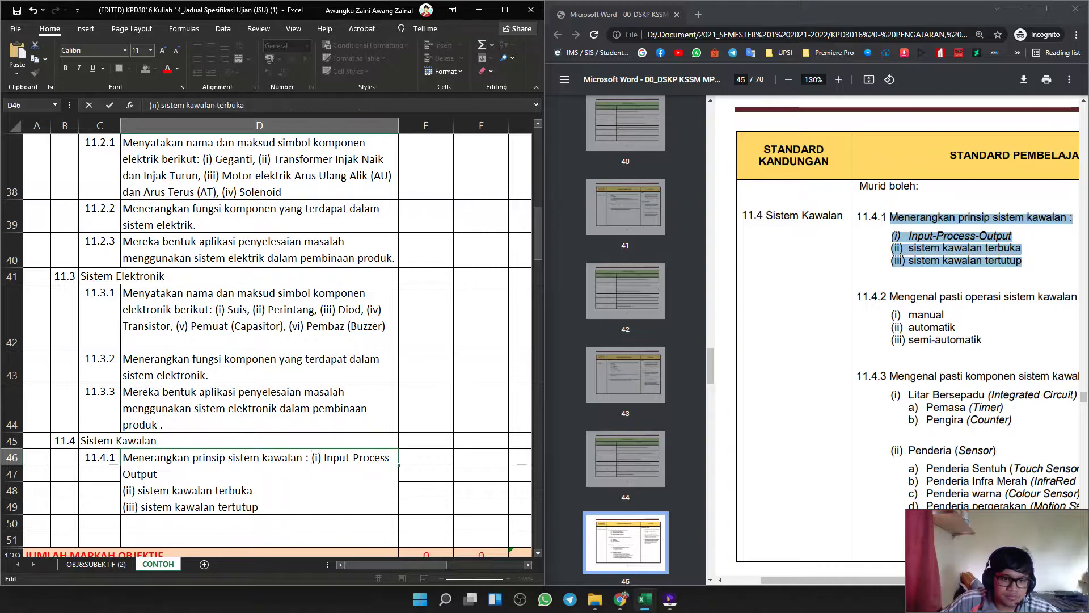
pyautogui.press('BackSpace')
pyautogui.write(', (ii) sistem kawalan terbuka')
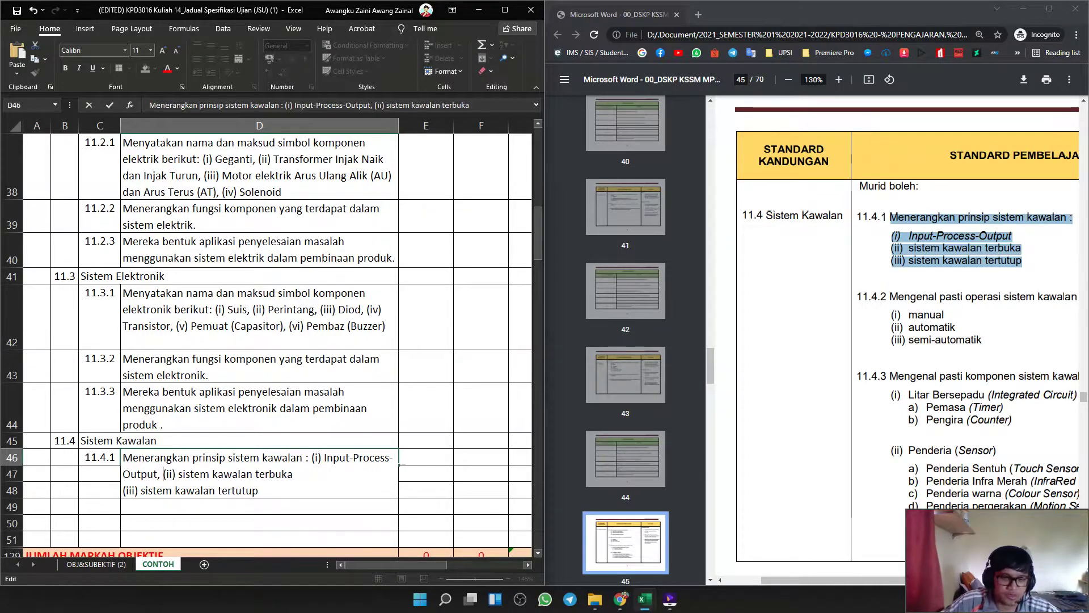
pyautogui.click(125, 490)
pyautogui.press('BackSpace')
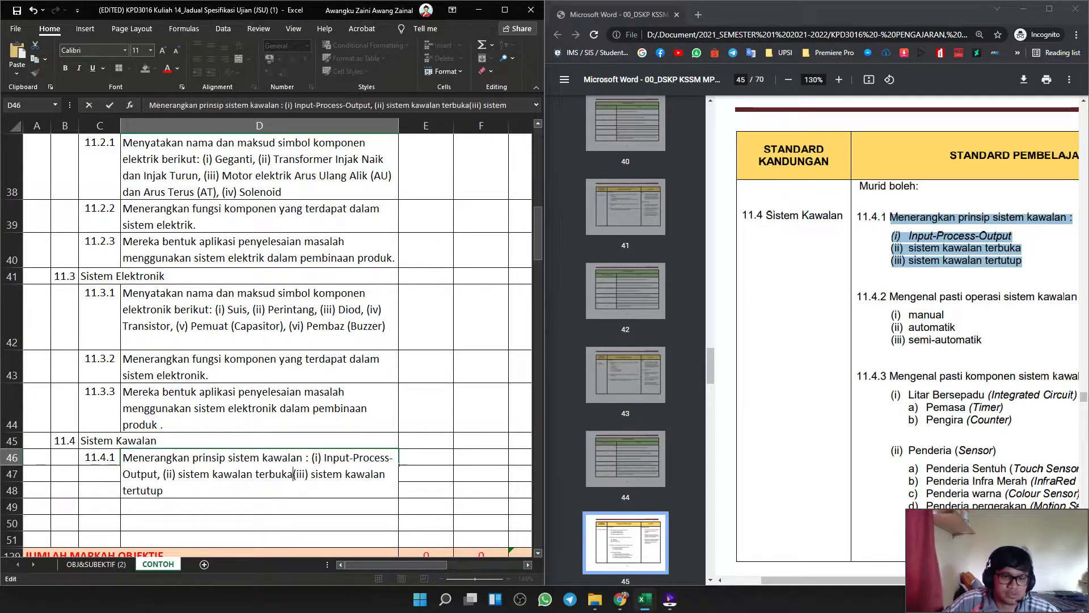
pyautogui.write(',')
pyautogui.click(256, 366)
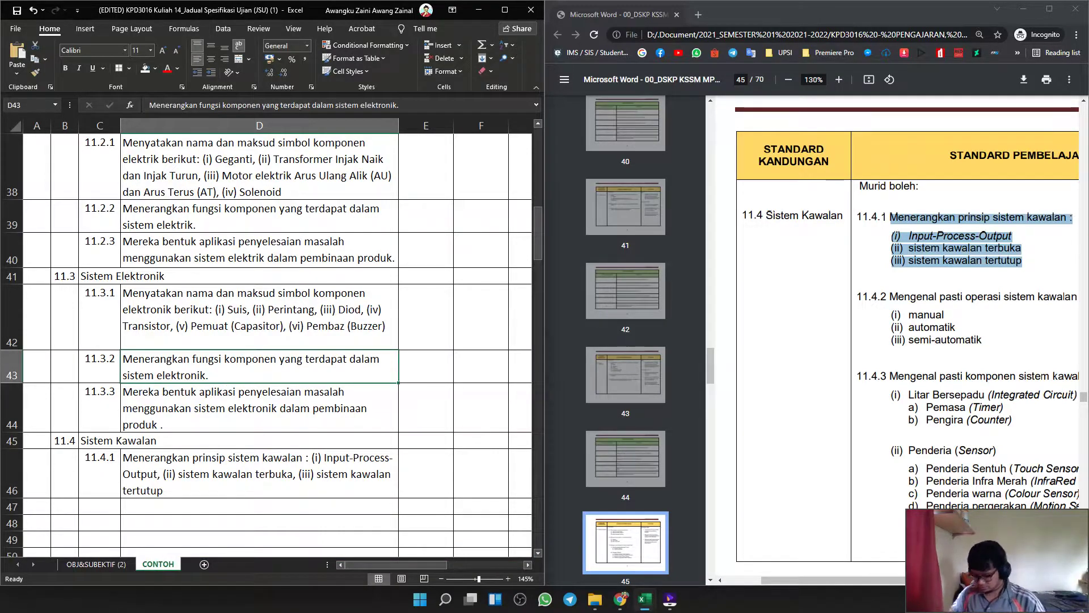
# Enter 11.4.2 in C47 and copy its learning standard, beginning "Mengenal pasti operasi sistem kawalan", with items (i) to (iii) into D47.
pyautogui.scroll(-1, 267, 340)
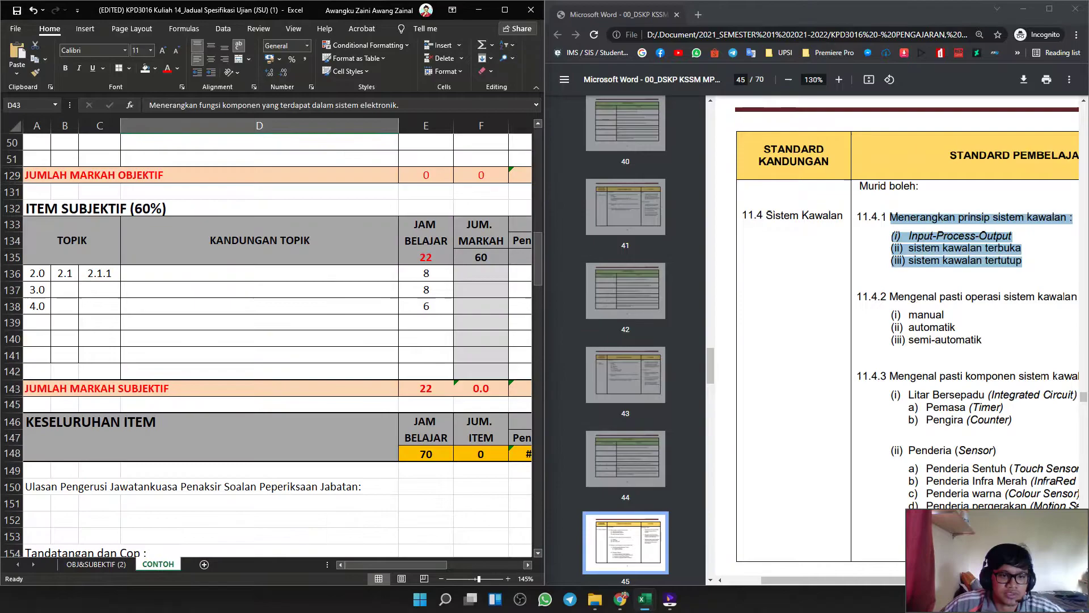
pyautogui.click(891, 297)
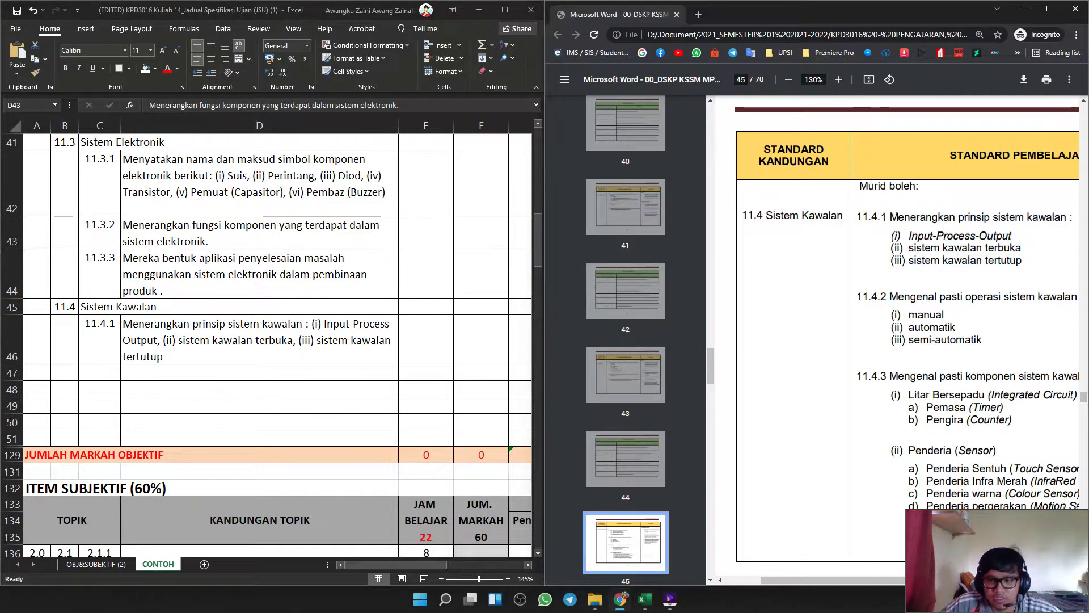
pyautogui.moveTo(984, 340); pyautogui.dragTo(890, 297)
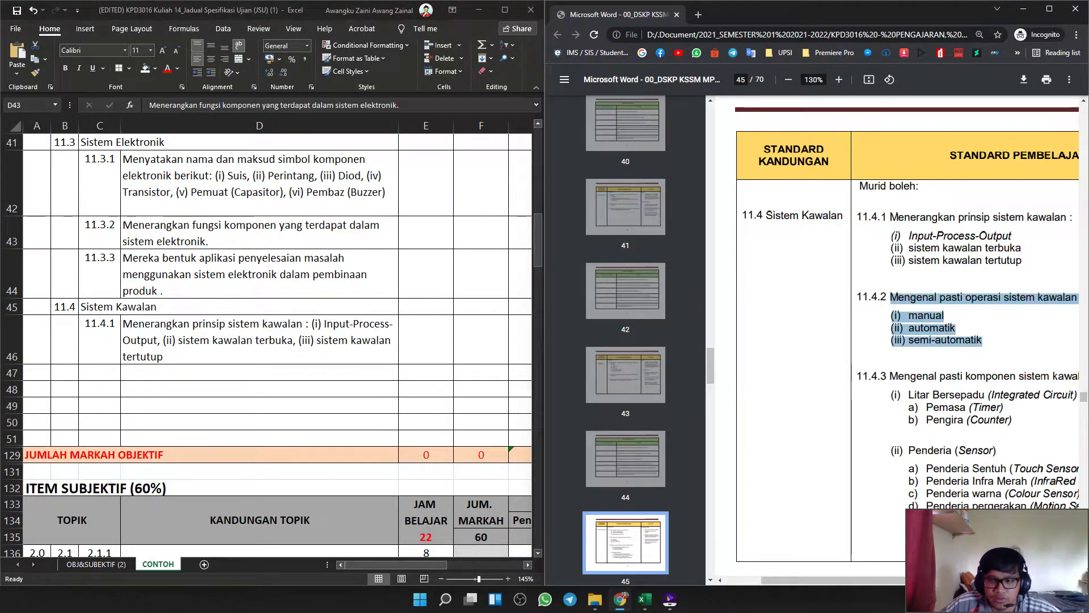
pyautogui.click(100, 373)
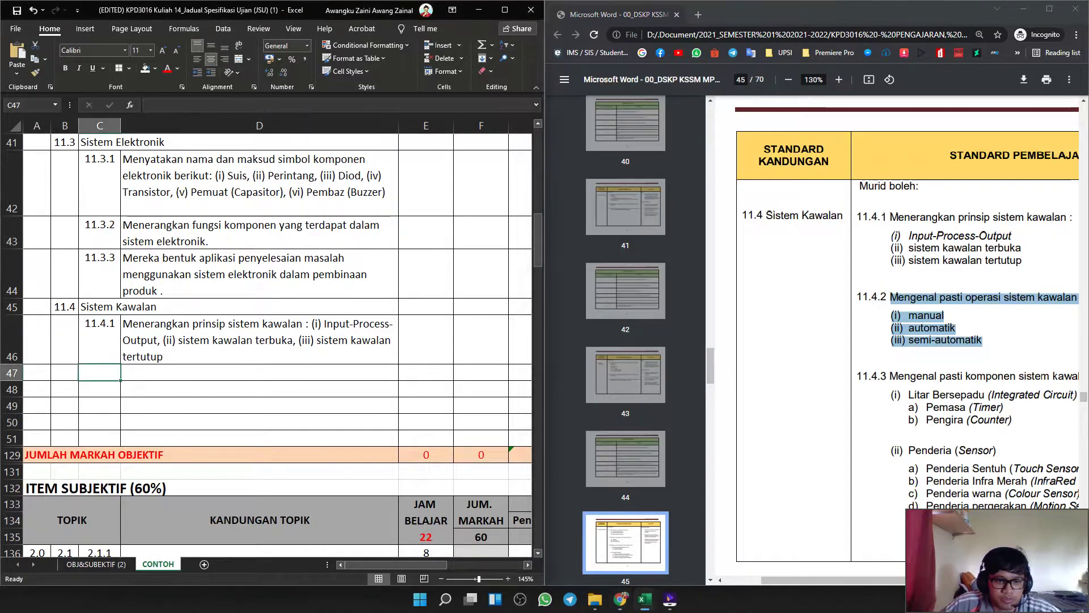
pyautogui.write('11.45')
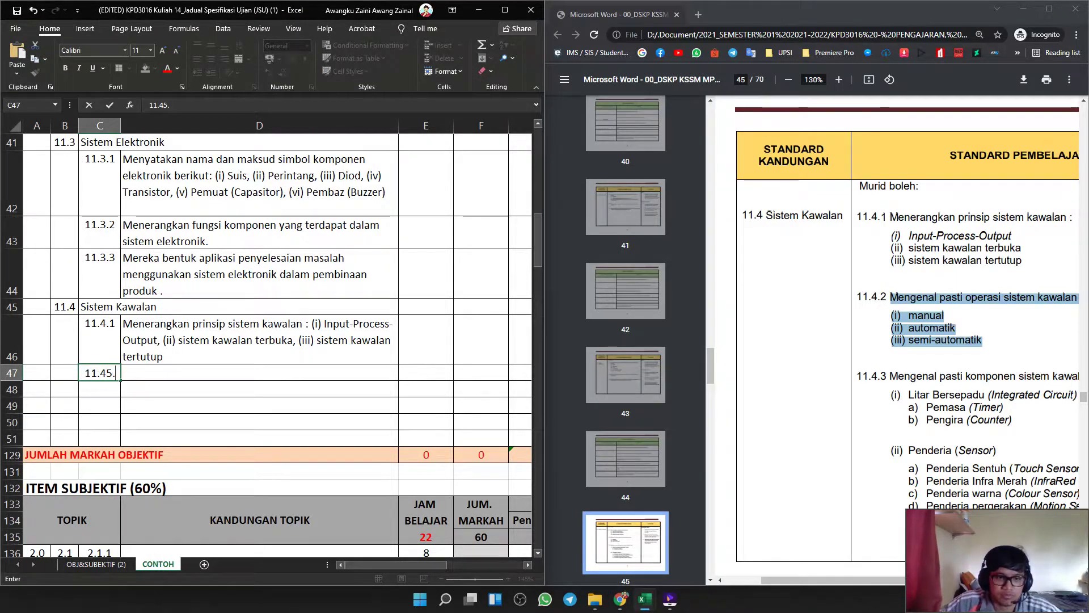
pyautogui.write('.')
pyautogui.press('BackSpace')
pyautogui.press('BackSpace')
pyautogui.write('.2')
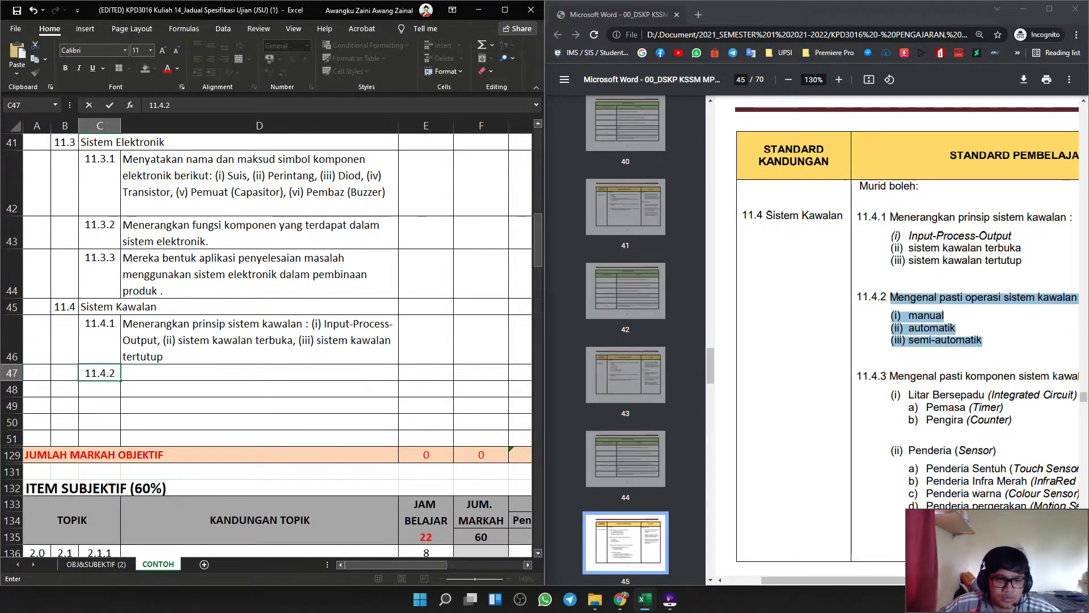
pyautogui.press('Tab')
pyautogui.write('Mengenal pasti operasi sistem kawalan iaitu : (i) manual (ii) automatik (iii) semi-automatik')
# Join the D47 lines into one continuous text ending "iaitu : (i) manual, (ii) automatik, (iii) semi-automatik".
pyautogui.click(123, 389)
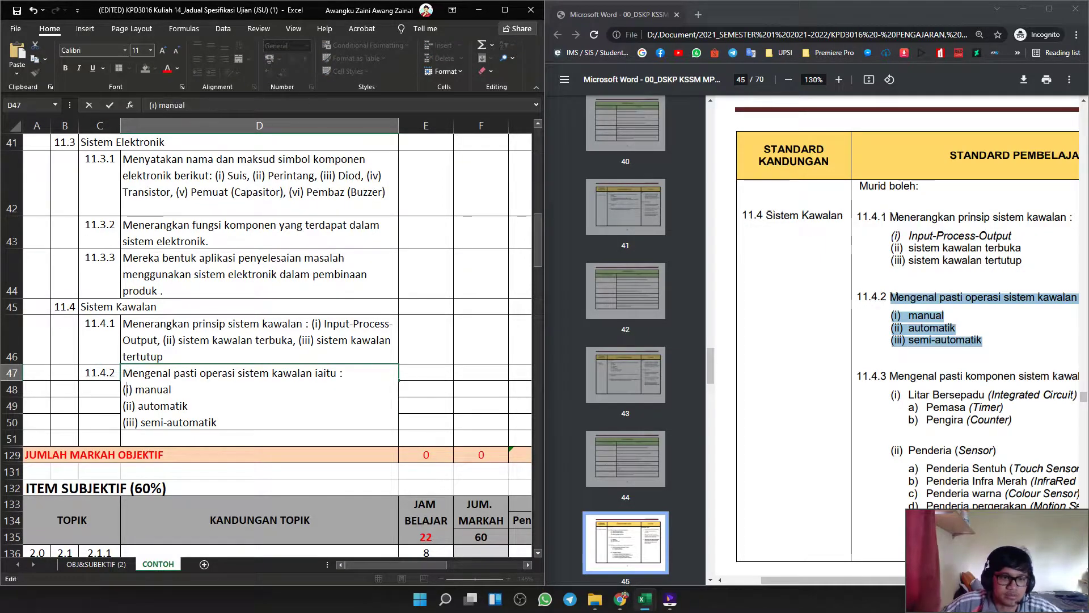
pyautogui.press('BackSpace')
pyautogui.click(132, 389)
pyautogui.press('Home')
pyautogui.press('BackSpace')
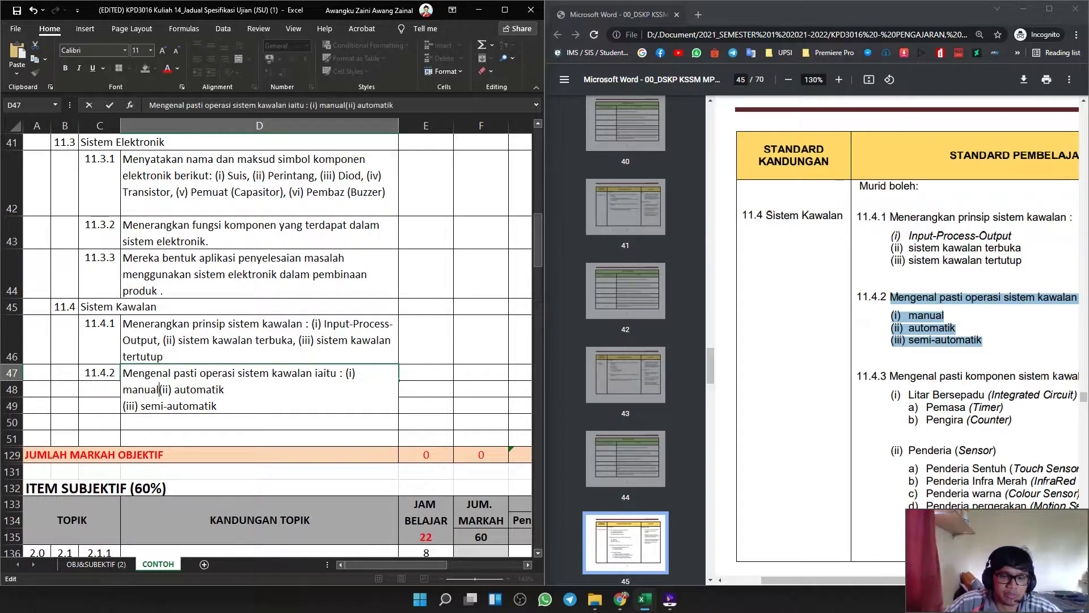
pyautogui.write(',')
pyautogui.click(126, 407)
pyautogui.press('Home')
pyautogui.press('BackSpace')
pyautogui.write(',')
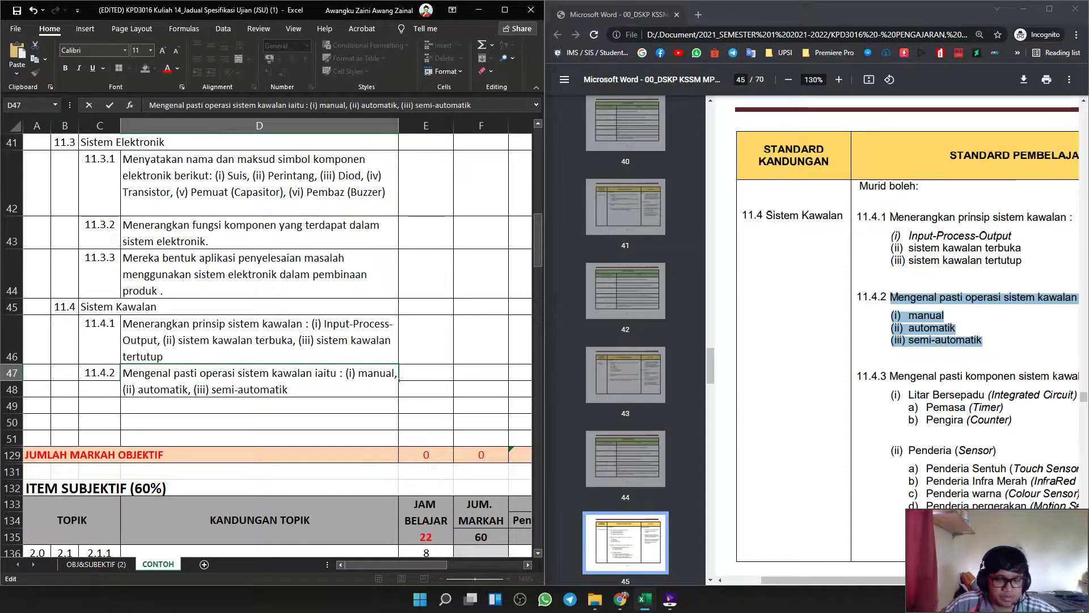
pyautogui.click(99, 406)
# Enter 11.4.3 in C48 and copy its learning standard, from "Mengenal pasti komponen sistem kawalan iaitu :" through "b) Pengira (Counter)", into D48.
pyautogui.click(99, 405)
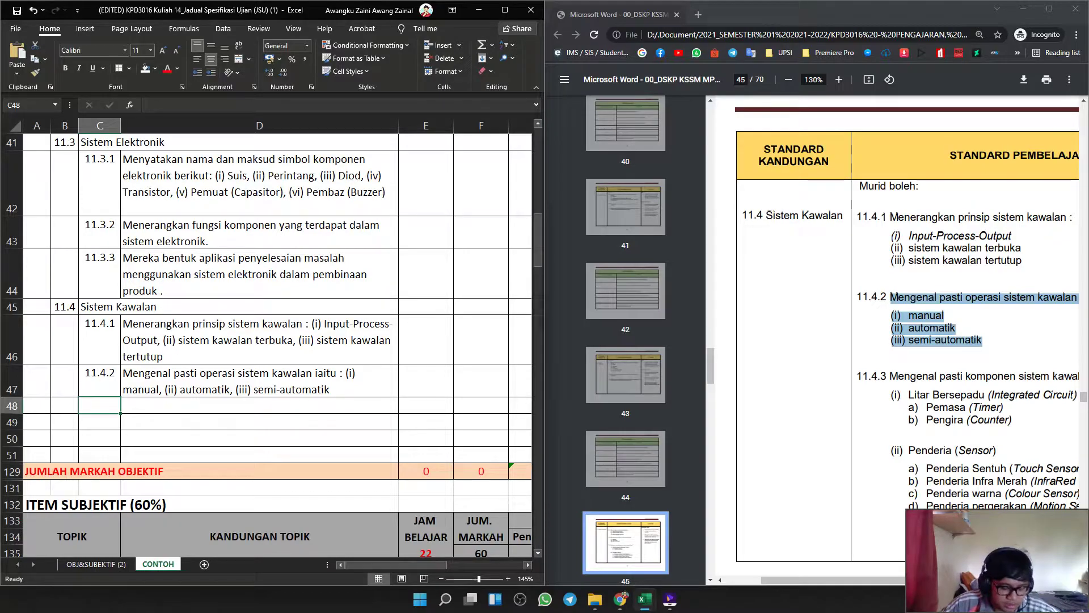
pyautogui.click(890, 376)
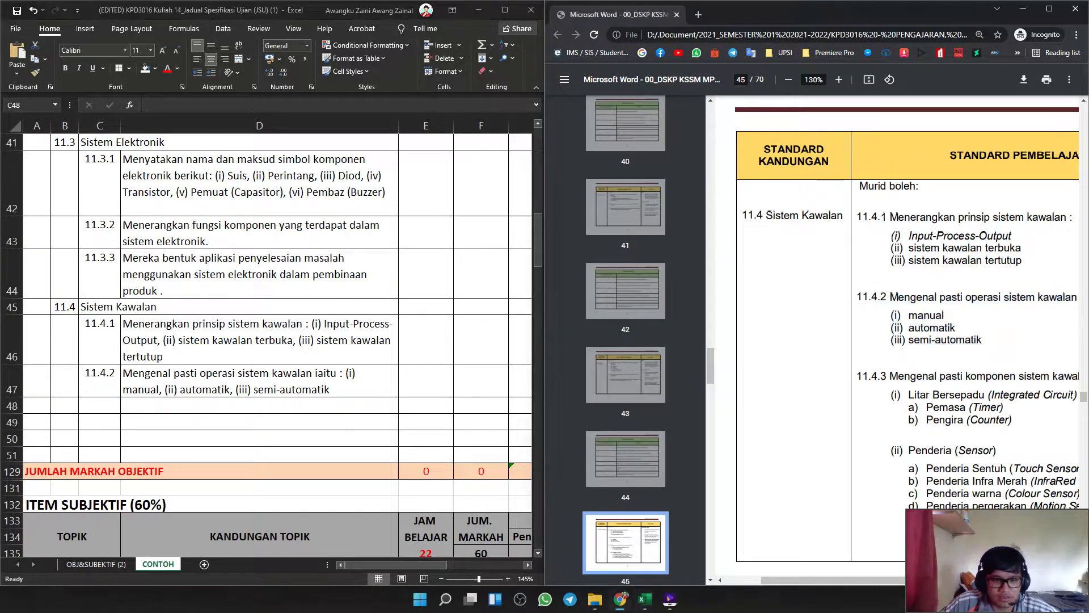
pyautogui.moveTo(890, 376); pyautogui.dragTo(1011, 421)
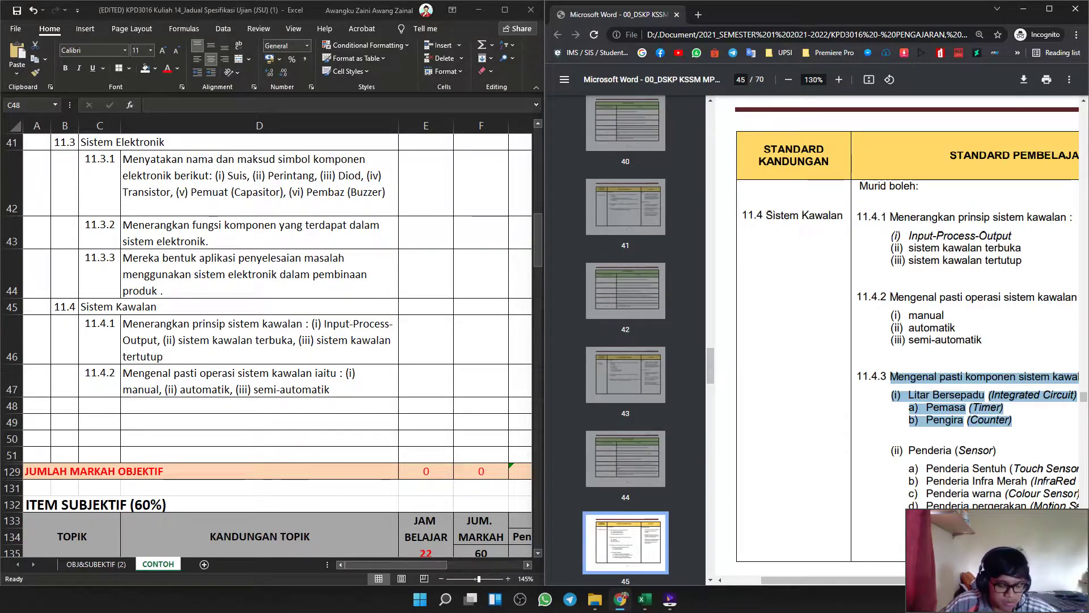
pyautogui.hotkey('alt', 'Tab')
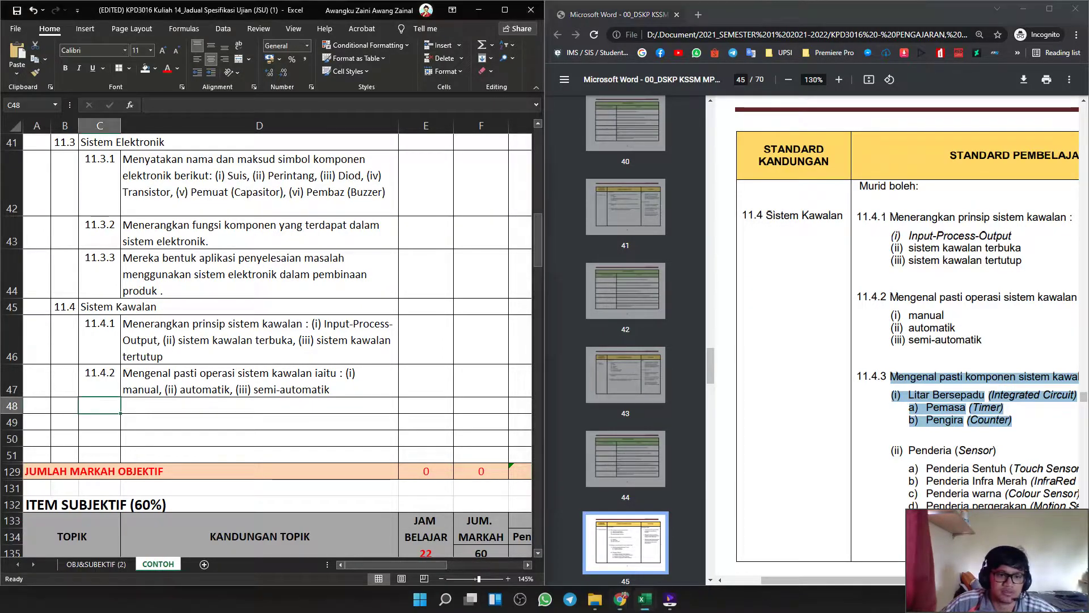
pyautogui.write('11.4.3')
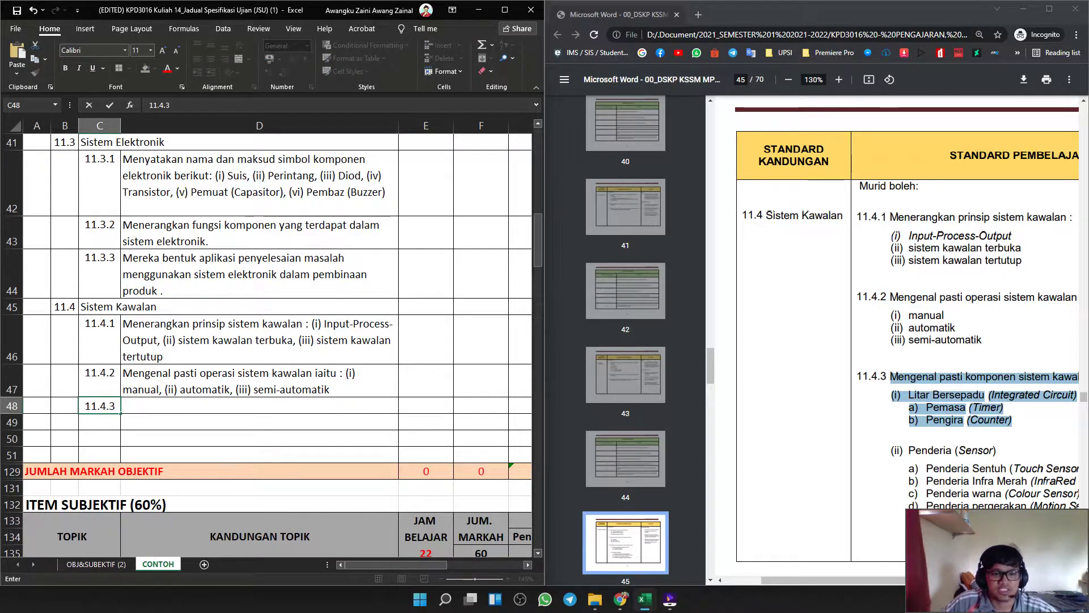
pyautogui.press('Tab')
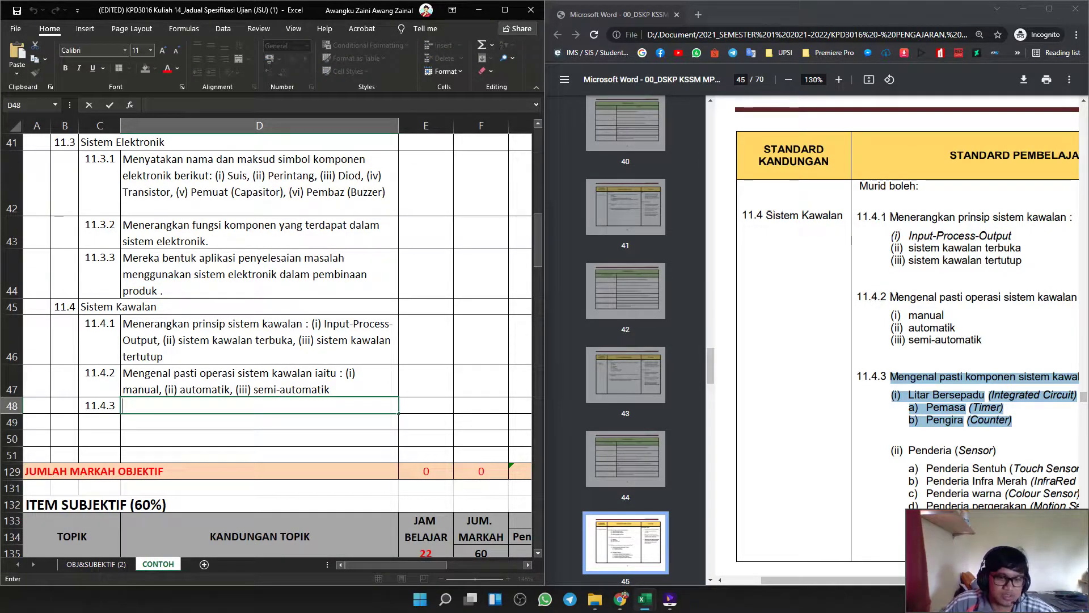
pyautogui.write('Mengenal pasti komponen sistem kawalan iaitu : (i) Litar Bersepadu (Integrated Circuit) a) Pemasa (Timer) b) Pengira (Counter)')
# Join the D48 lines into continuous text reading "(i) Litar Bersepadu (Integrated Circuit), a) Pemasa (Timer), b) Pengira (Counter)".
pyautogui.click(125, 422)
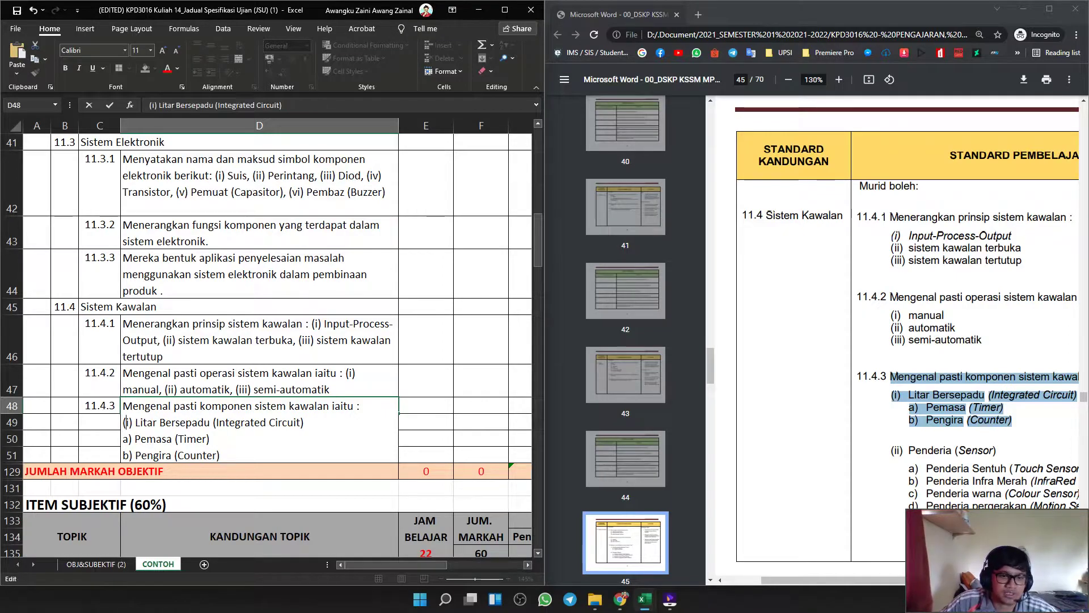
pyautogui.press('BackSpace')
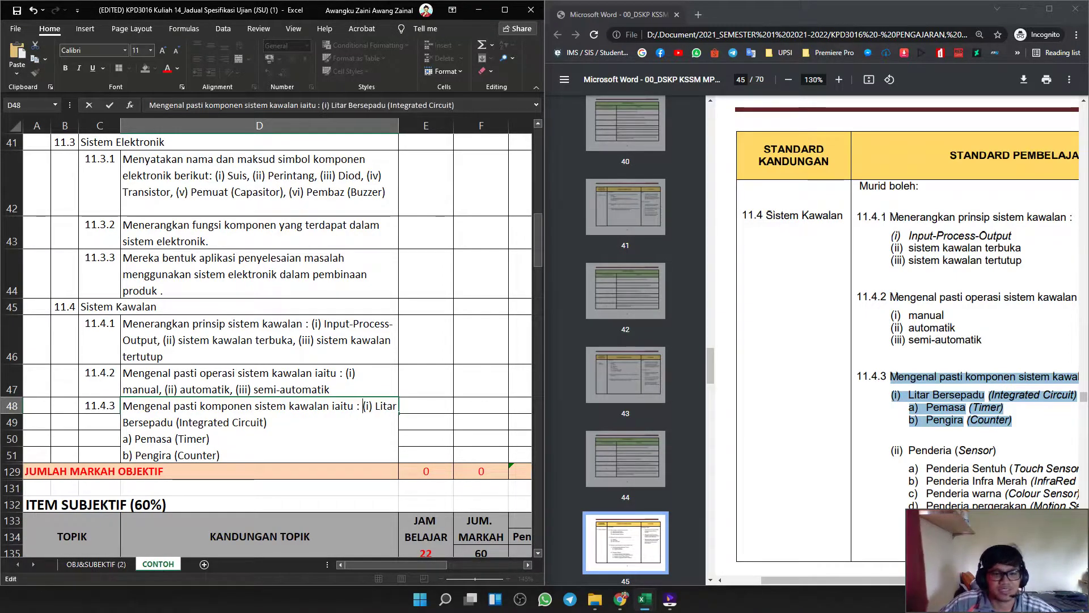
pyautogui.click(124, 439)
pyautogui.press('BackSpace')
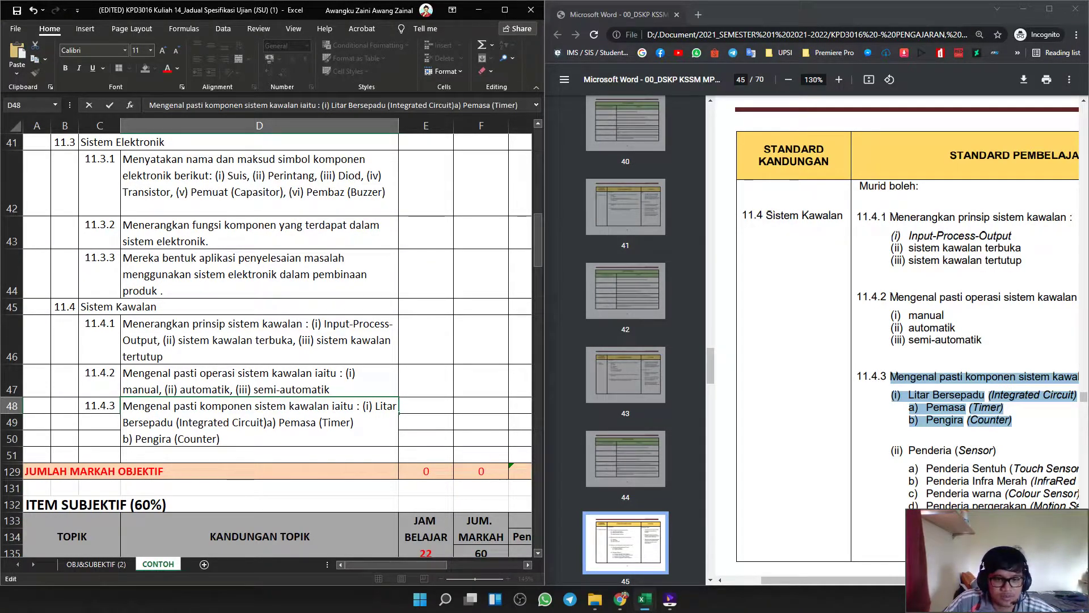
pyautogui.write(',')
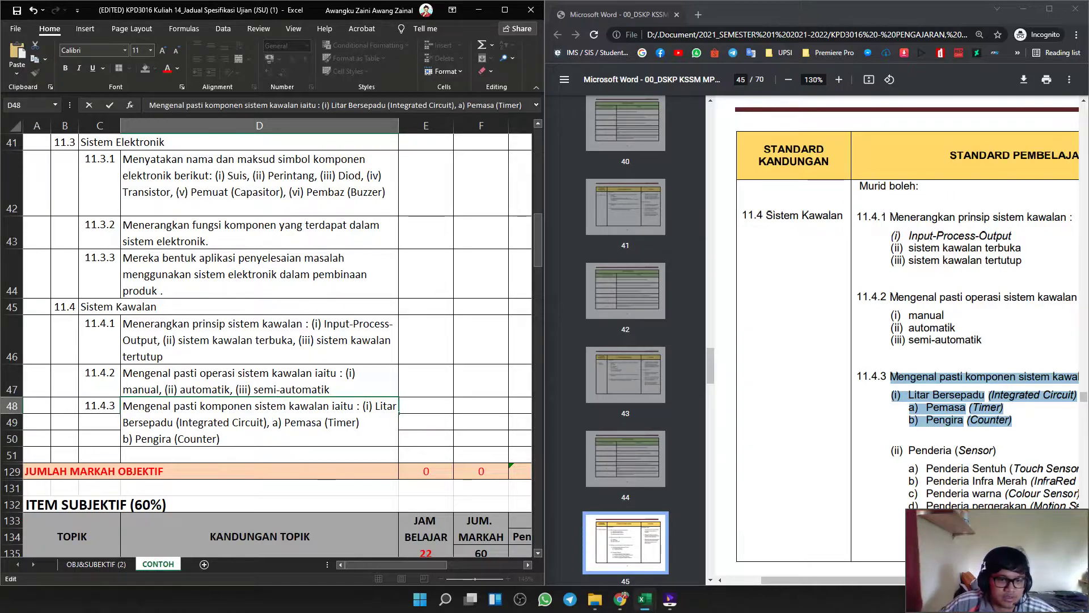
pyautogui.press('Delete')
pyautogui.write(',b) Pengira (Counter)')
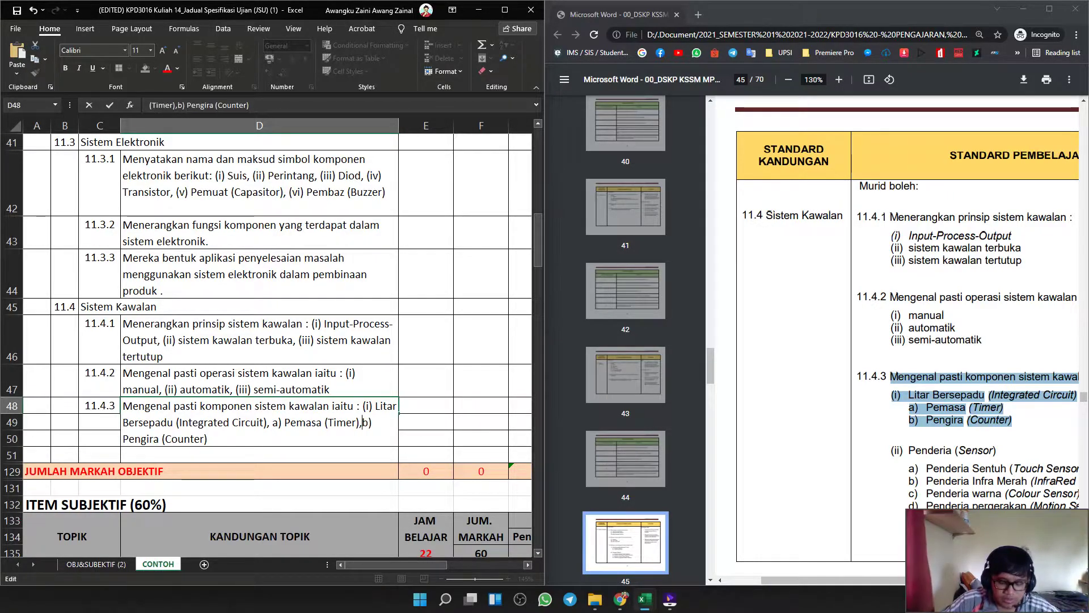
# Copy item (ii) Penderia (Sensor) with sub-items a) to d) from the PDF and append it to D48 after "b) Pengira (Counter); ".
pyautogui.click(914, 323)
pyautogui.scroll(-1, 914, 323)
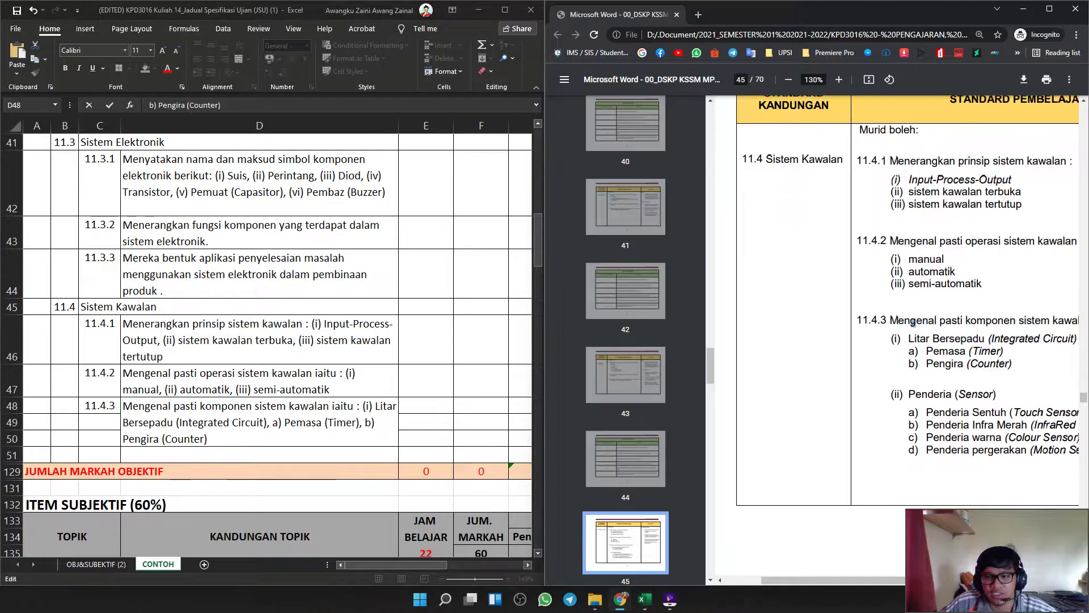
pyautogui.scroll(-1, 914, 323)
pyautogui.hscroll(3, 756, 265)
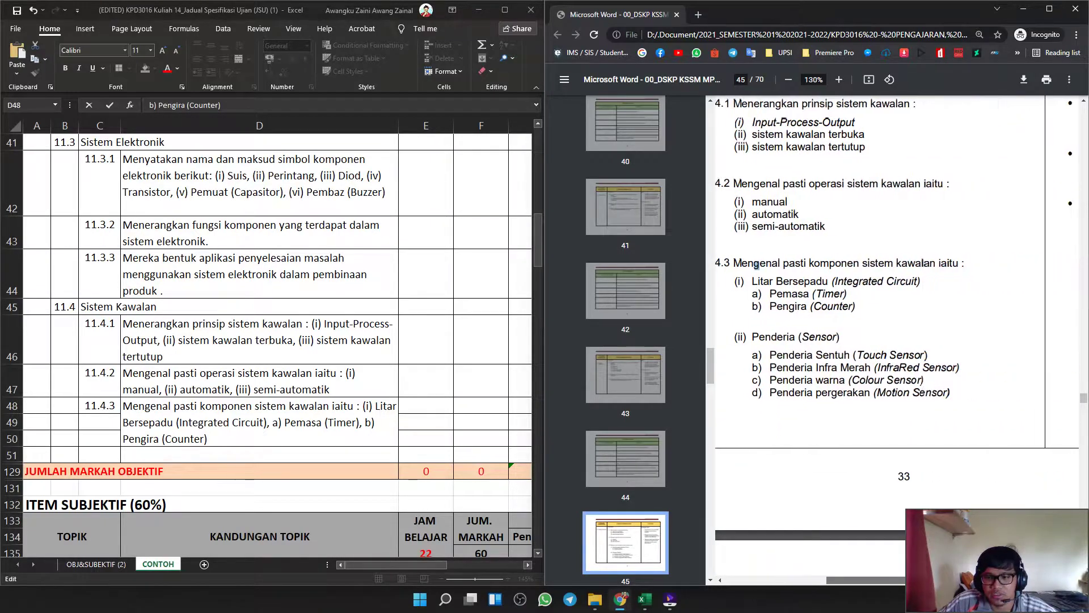
pyautogui.hscroll(-1, 756, 264)
pyautogui.moveTo(975, 393); pyautogui.dragTo(759, 337)
pyautogui.hotkey('ctrl', 'c')
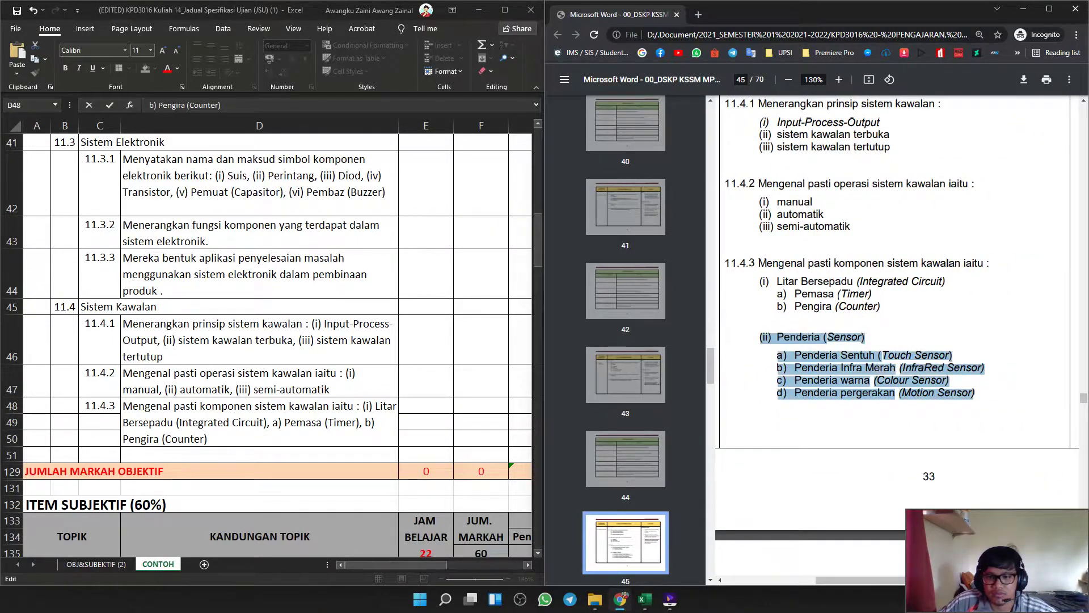
pyautogui.click(366, 422)
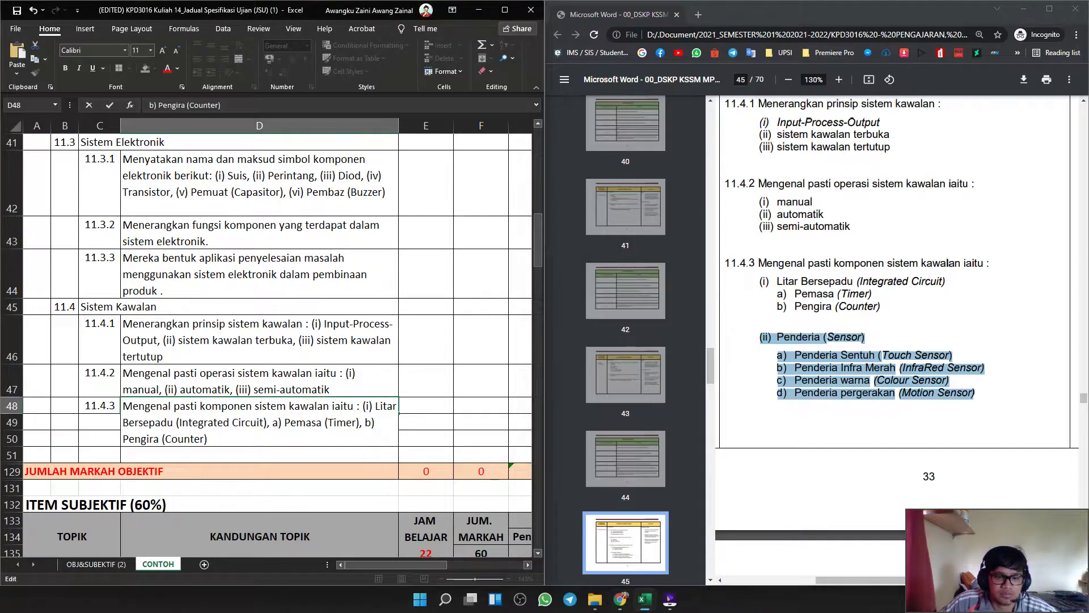
pyautogui.click(100, 340)
pyautogui.doubleClick(256, 439)
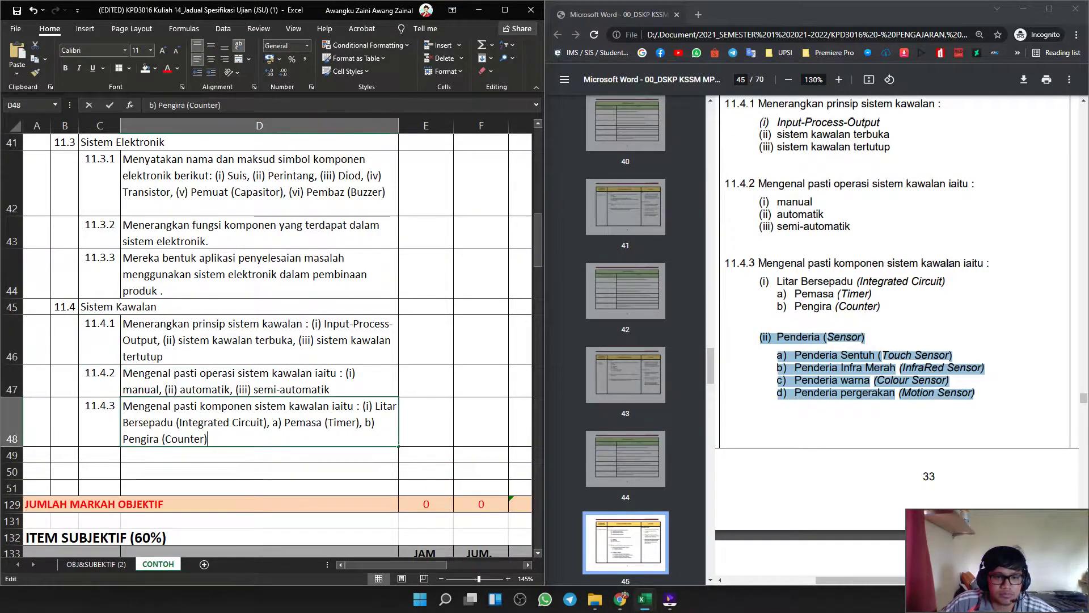
pyautogui.hotkey('ctrl', 'v')
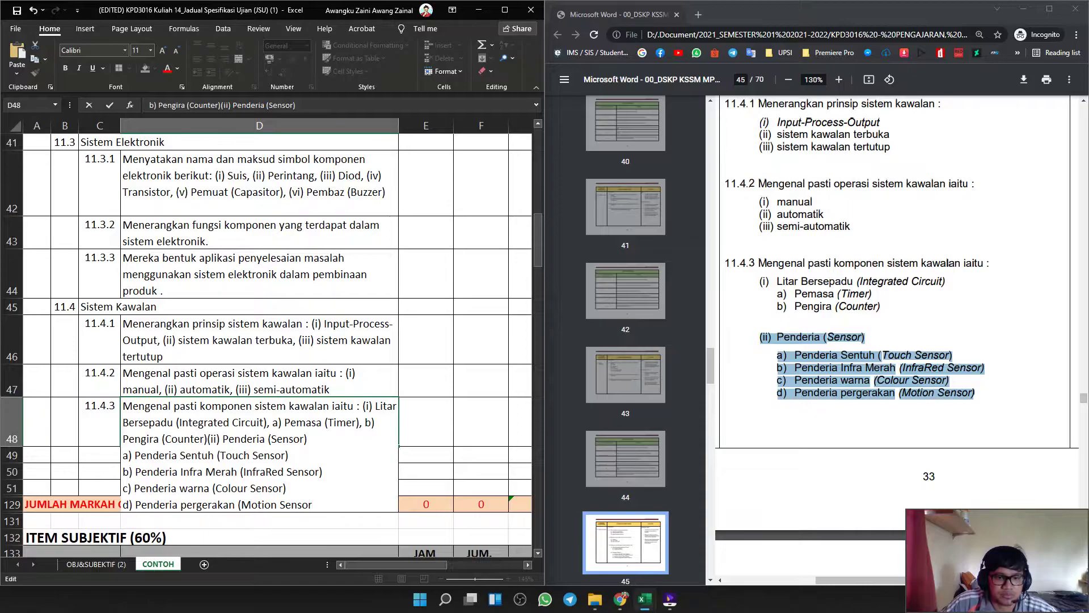
pyautogui.write(';')
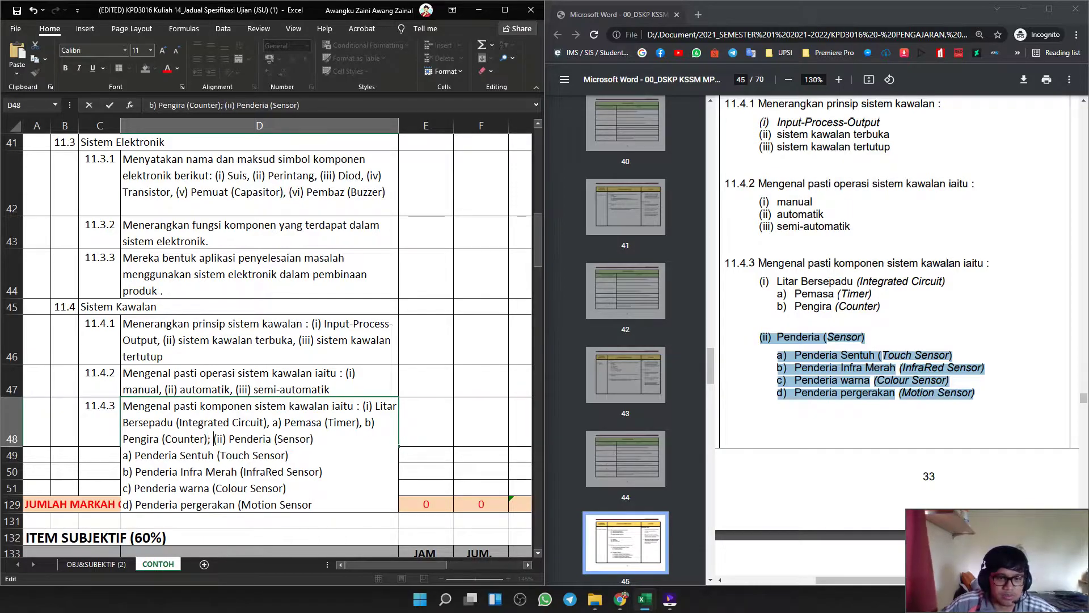
# Remove the line breaks before sensor sub-items a) to d) in D48 and separate them with commas.
pyautogui.doubleClick(125, 456)
pyautogui.click(123, 456)
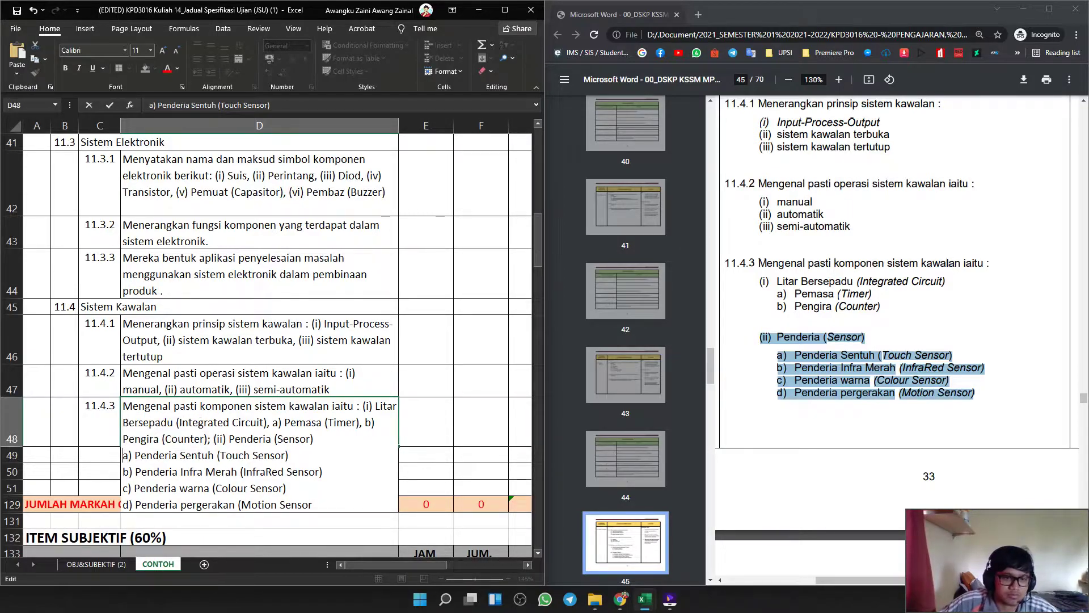
pyautogui.press('BackSpace')
pyautogui.write(',')
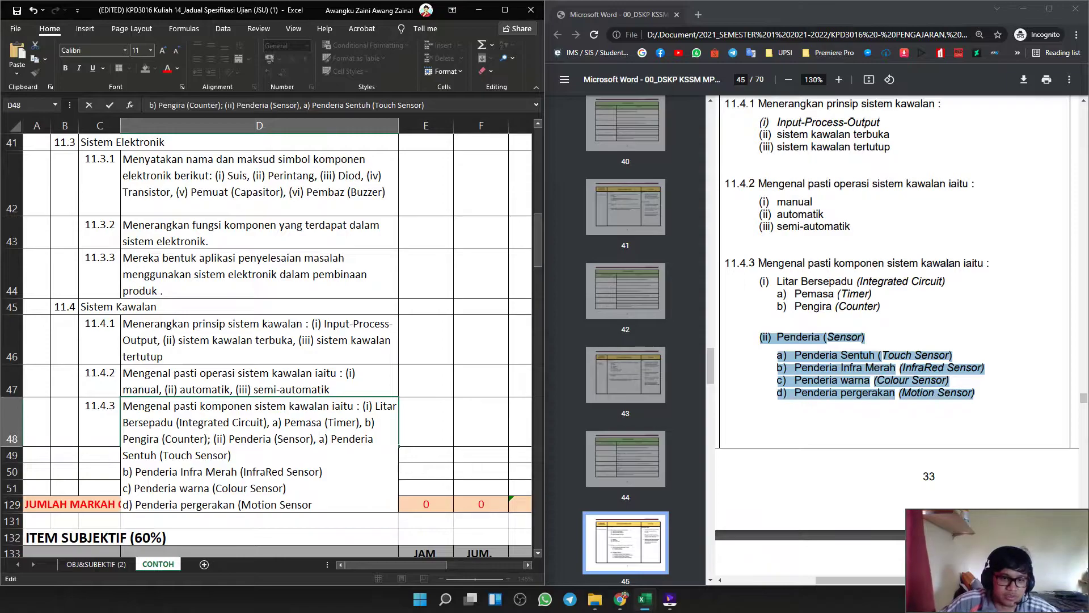
pyautogui.click(123, 472)
pyautogui.press('BackSpace')
pyautogui.write(',')
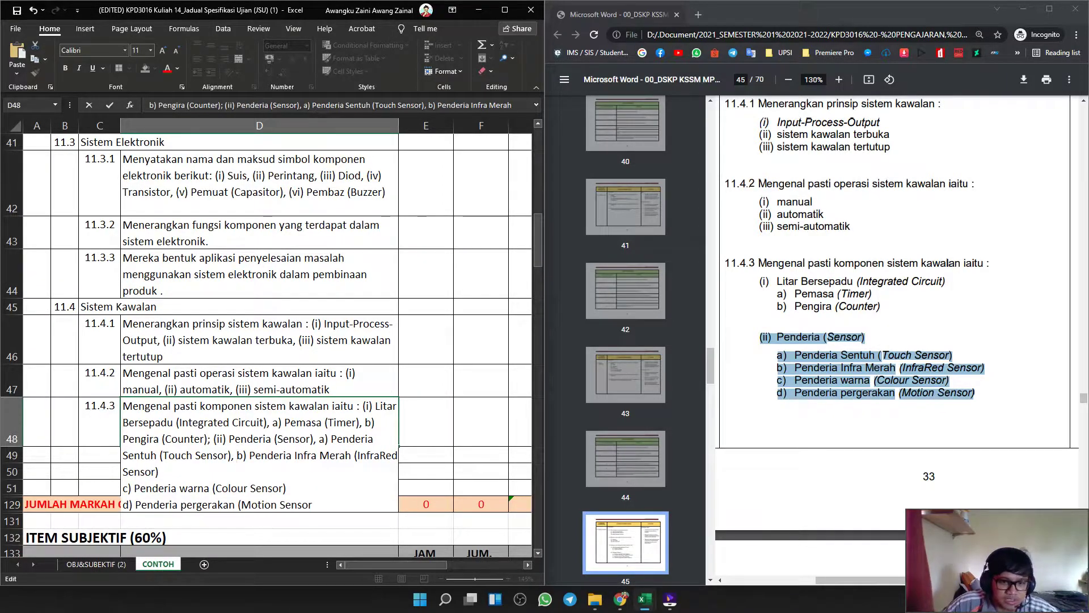
pyautogui.click(127, 488)
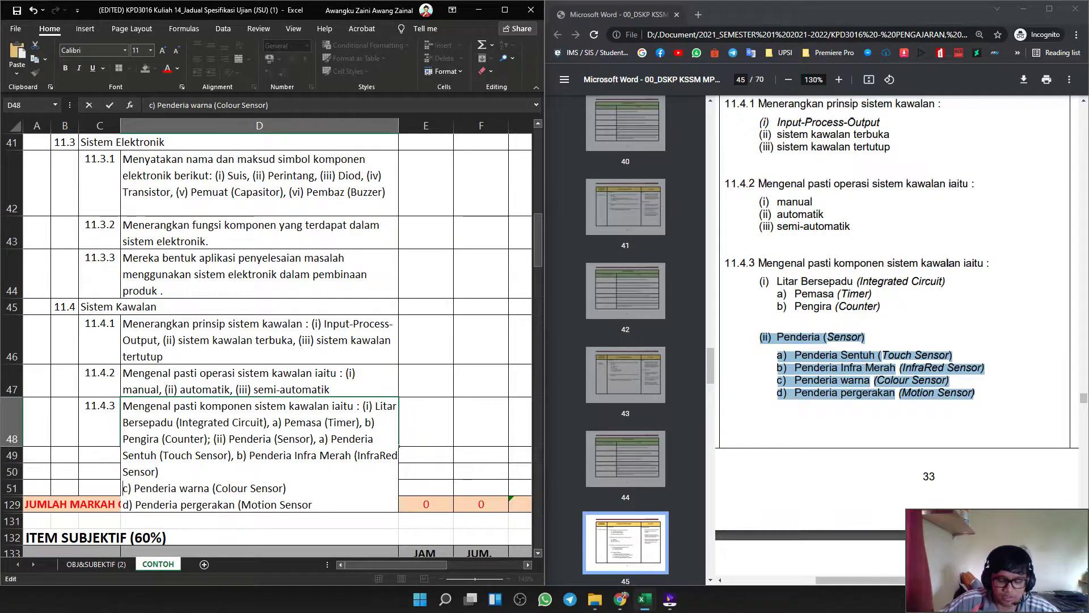
pyautogui.press('BackSpace')
pyautogui.write(',')
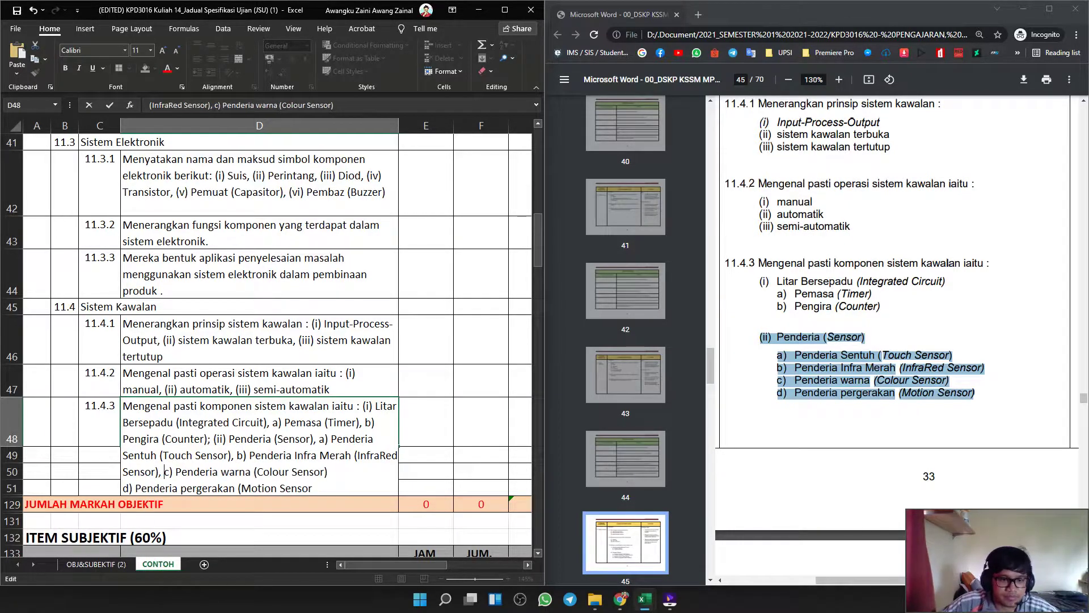
pyautogui.click(123, 488)
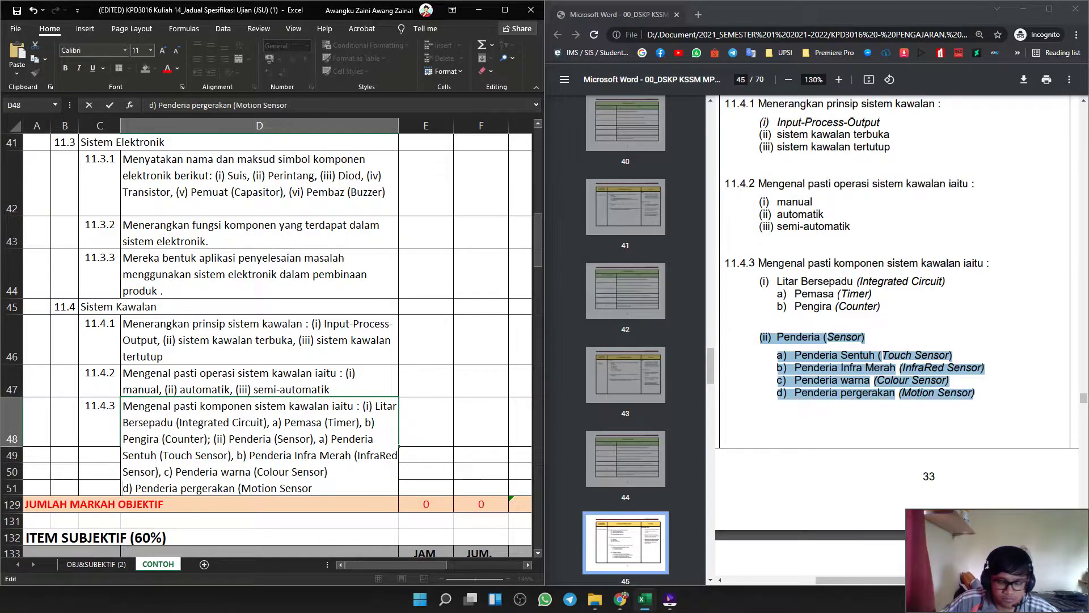
pyautogui.press('BackSpace')
pyautogui.write(',')
pyautogui.click(260, 339)
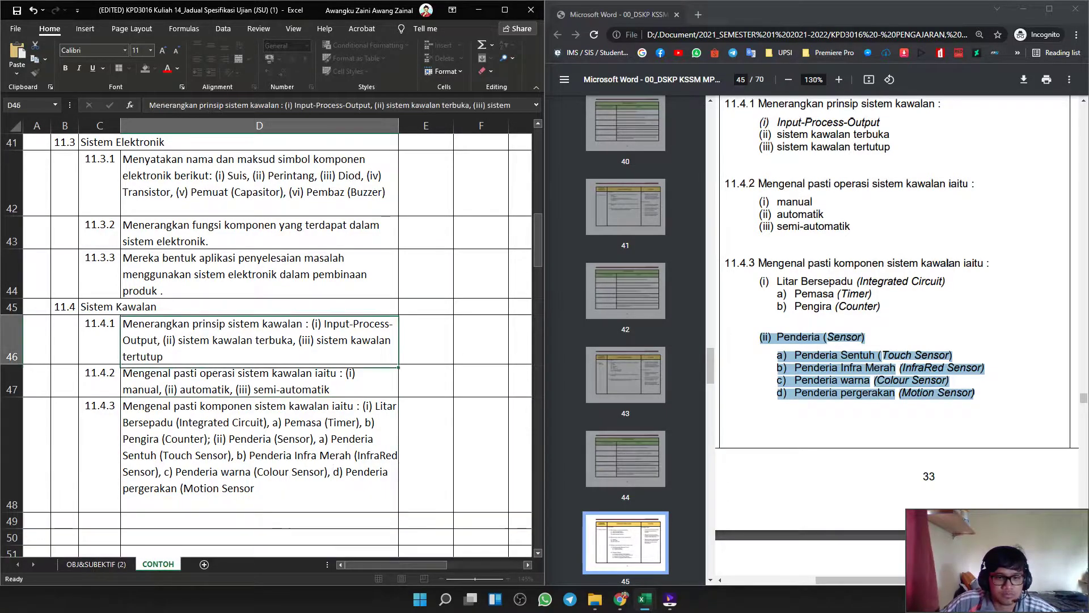
# Examine the D48 text up close, focusing on the semicolon that separates item (i) from item (ii) and its sub-items.
pyautogui.scroll(3, 259, 340)
pyautogui.scroll(-2, 259, 340)
pyautogui.scroll(2, 259, 340)
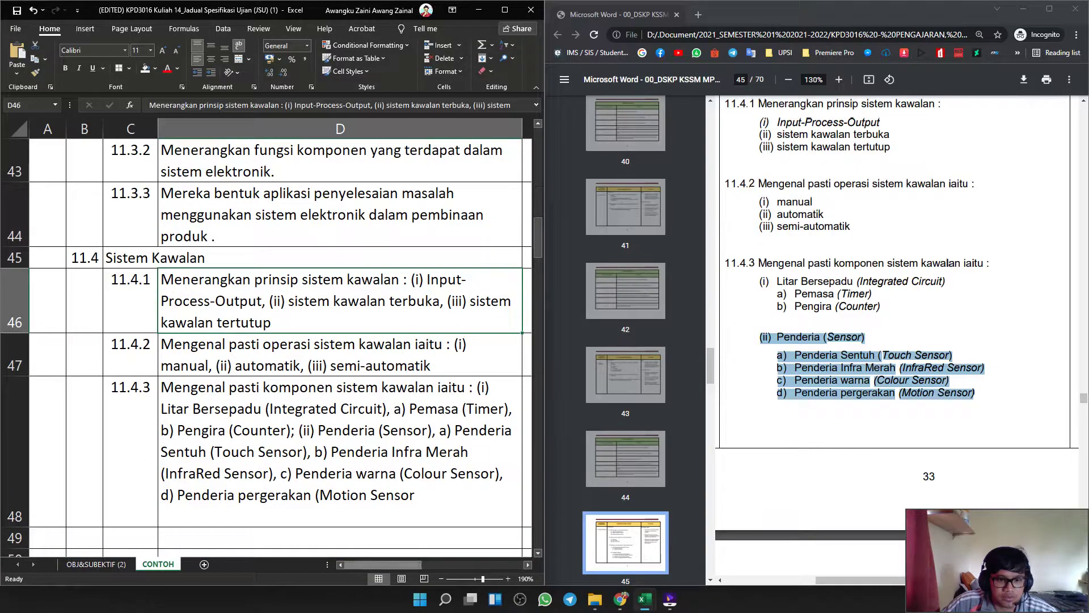
pyautogui.hscroll(1, 383, 565)
pyautogui.click(335, 460)
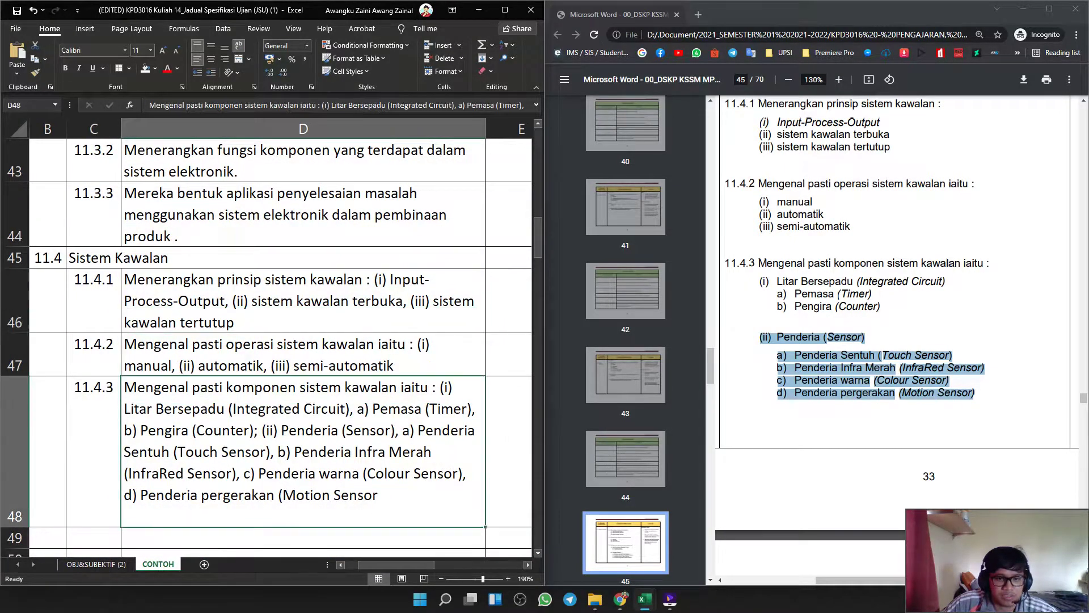
pyautogui.doubleClick(445, 388)
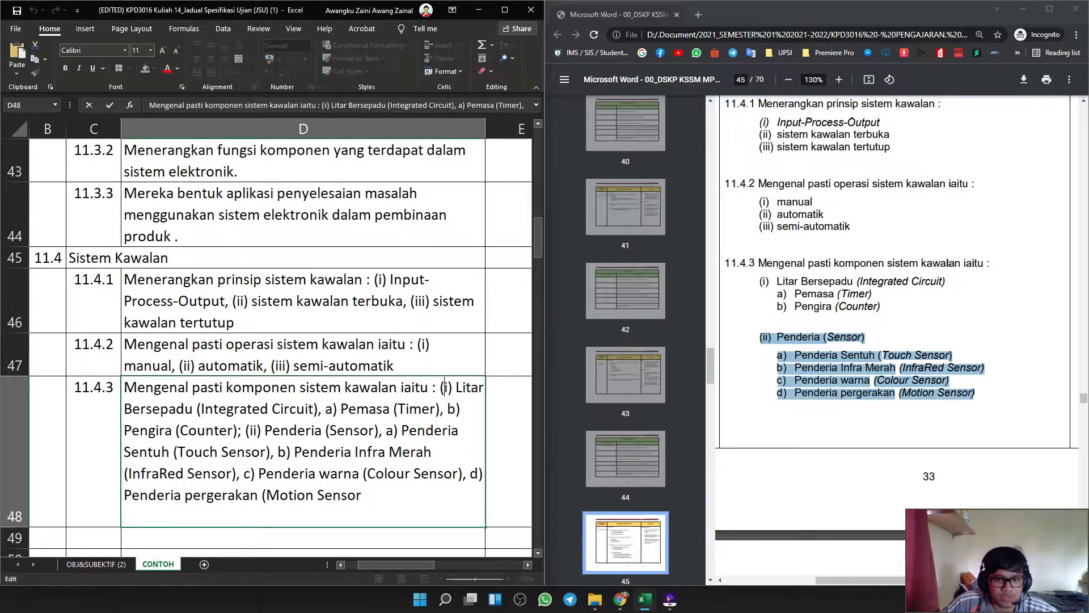
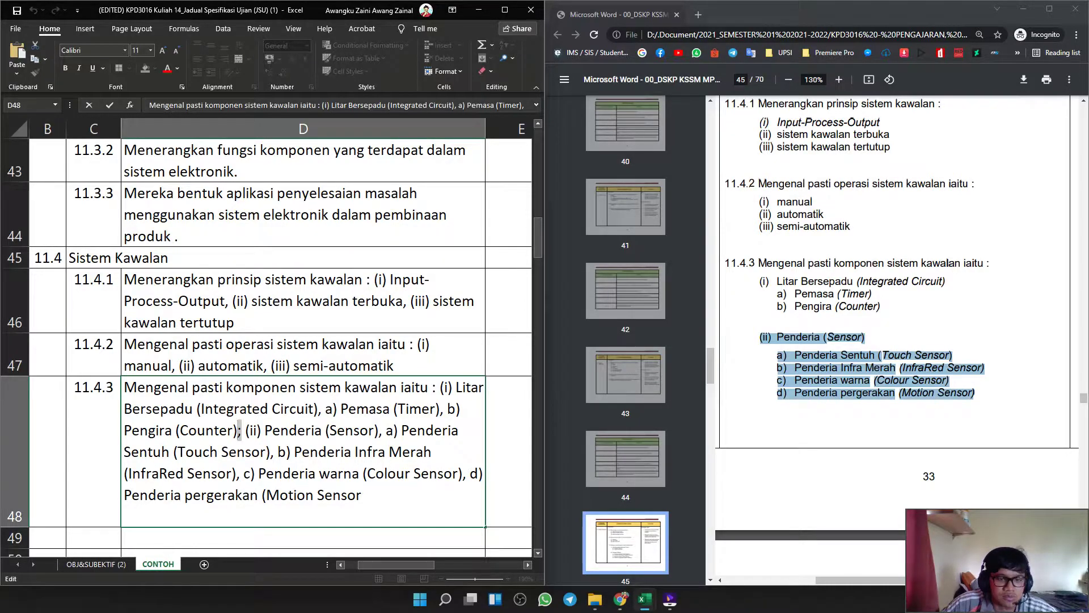
pyautogui.click(270, 452)
pyautogui.moveTo(242, 431); pyautogui.dragTo(237, 431)
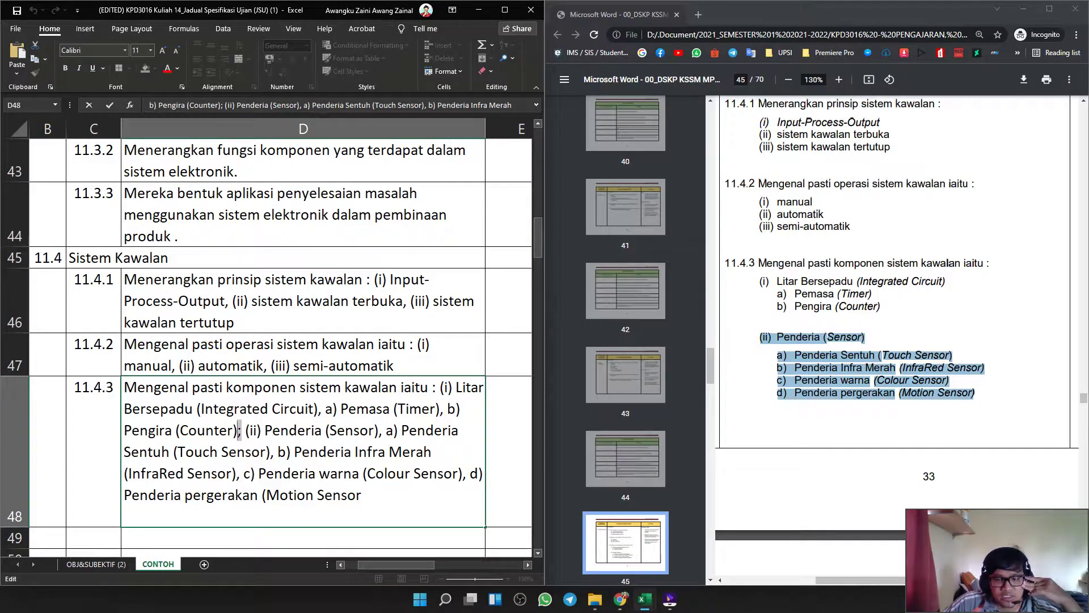
pyautogui.click(449, 387)
pyautogui.moveTo(441, 387); pyautogui.dragTo(356, 494)
pyautogui.click(246, 430)
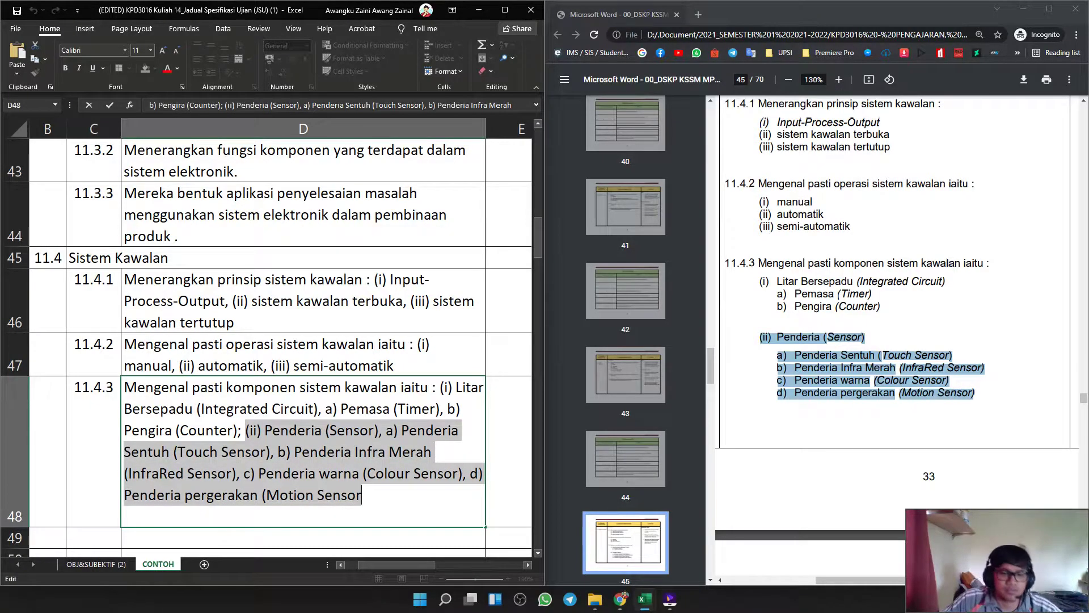
# Add the missing closing bracket after "Motion Sensor" in D48, removing the trial continuation "; (iii)".
pyautogui.click(362, 494)
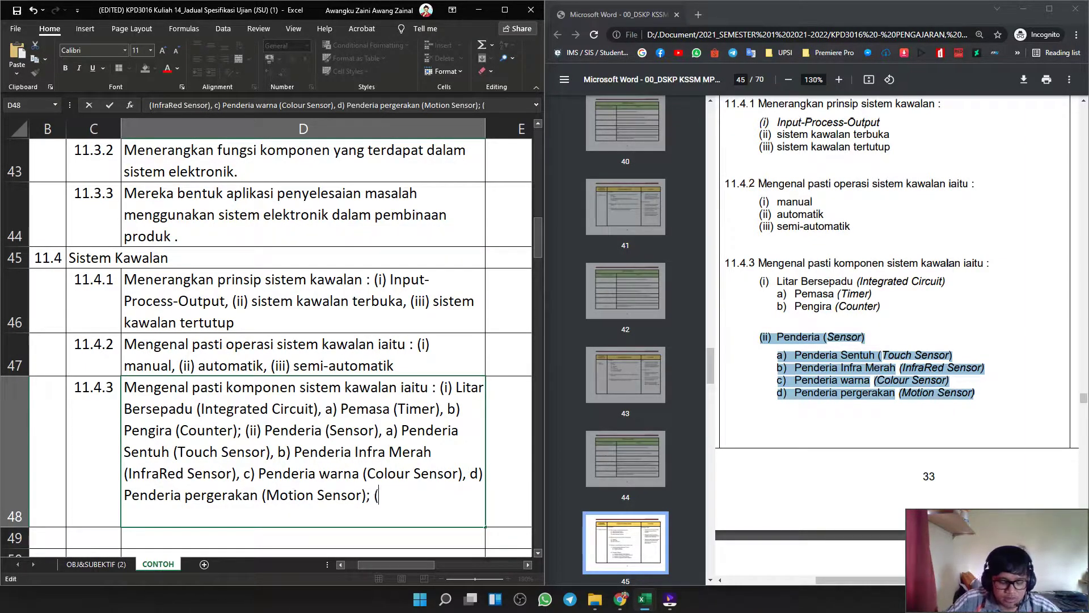
pyautogui.write('); (iii)')
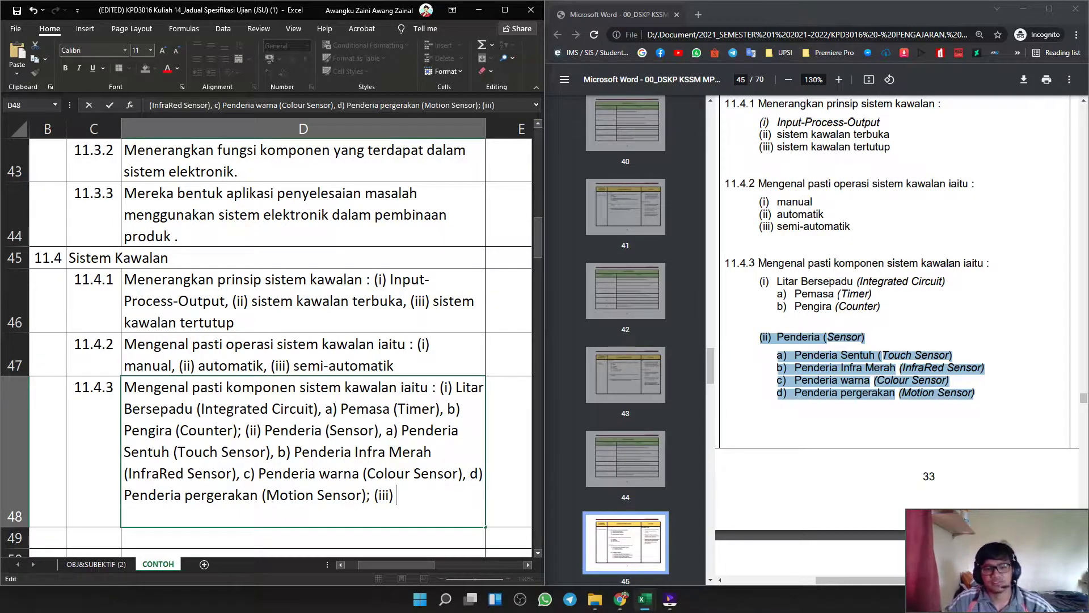
pyautogui.press('BackSpace')
pyautogui.press('BackSpace')
pyautogui.press('BackSpace')
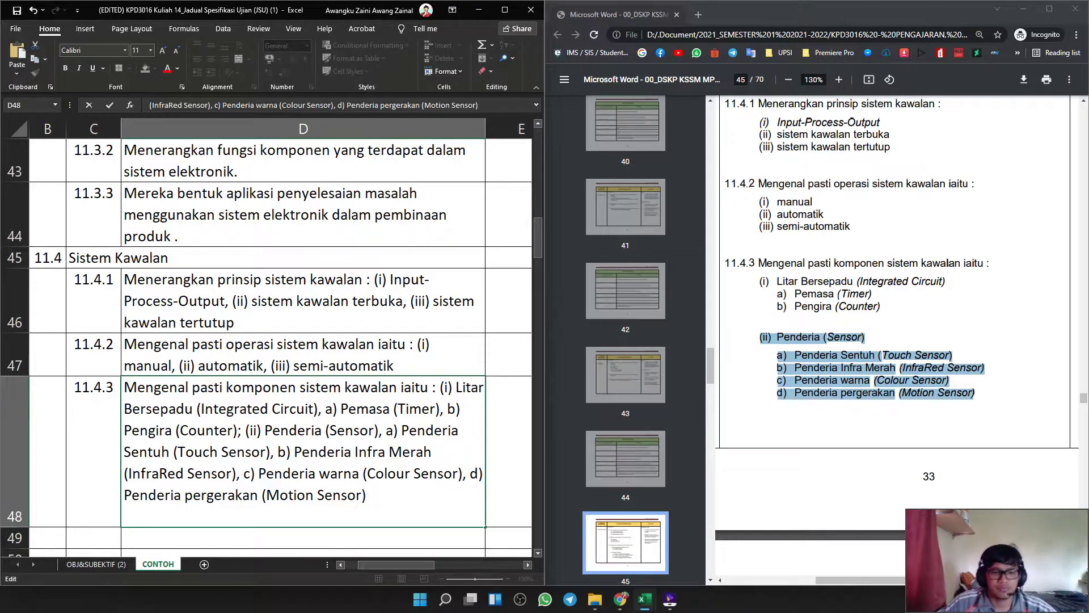
pyautogui.click(303, 301)
# Add standard 11.4.4 in row 49, with its number in C49 and its text and items (i) and (ii) copied from the PDF into D49.
pyautogui.scroll(-3, 303, 300)
pyautogui.scroll(-1, 303, 300)
pyautogui.click(916, 381)
pyautogui.scroll(-5, 916, 380)
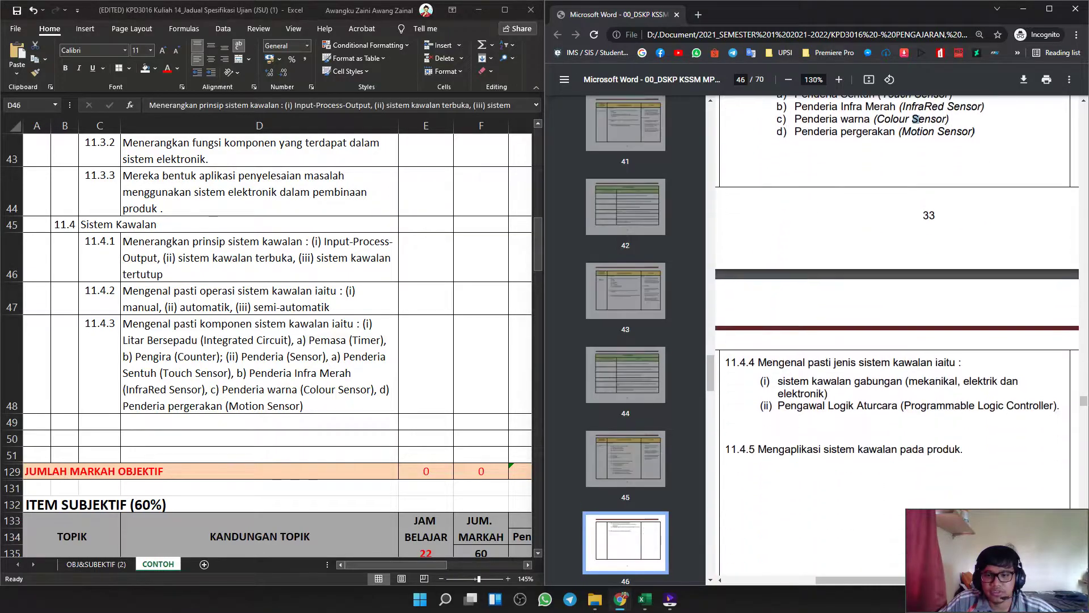
pyautogui.click(99, 422)
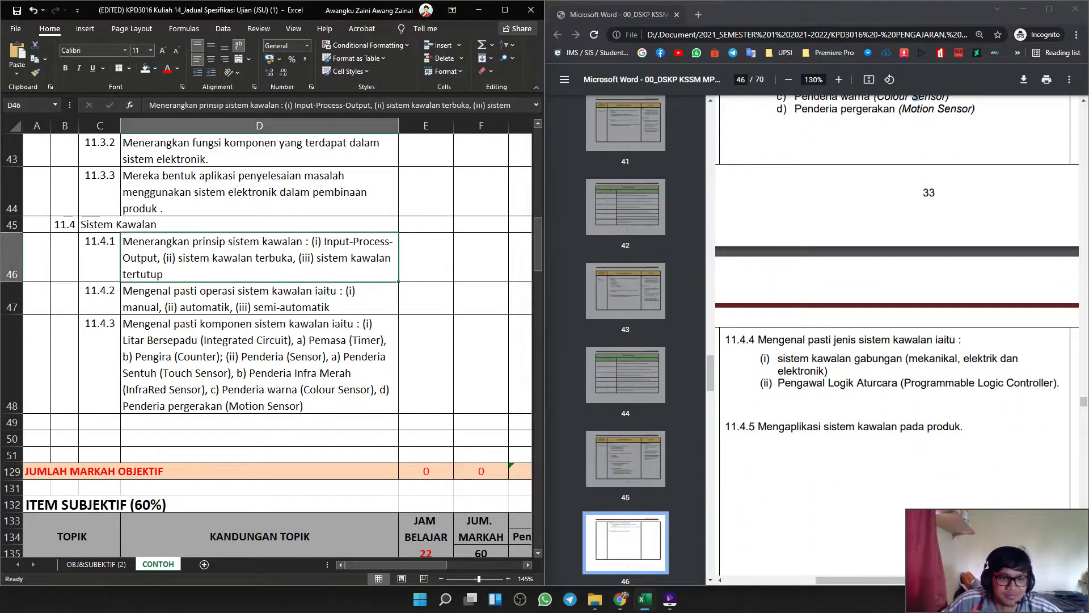
pyautogui.click(100, 422)
pyautogui.write('11.4.')
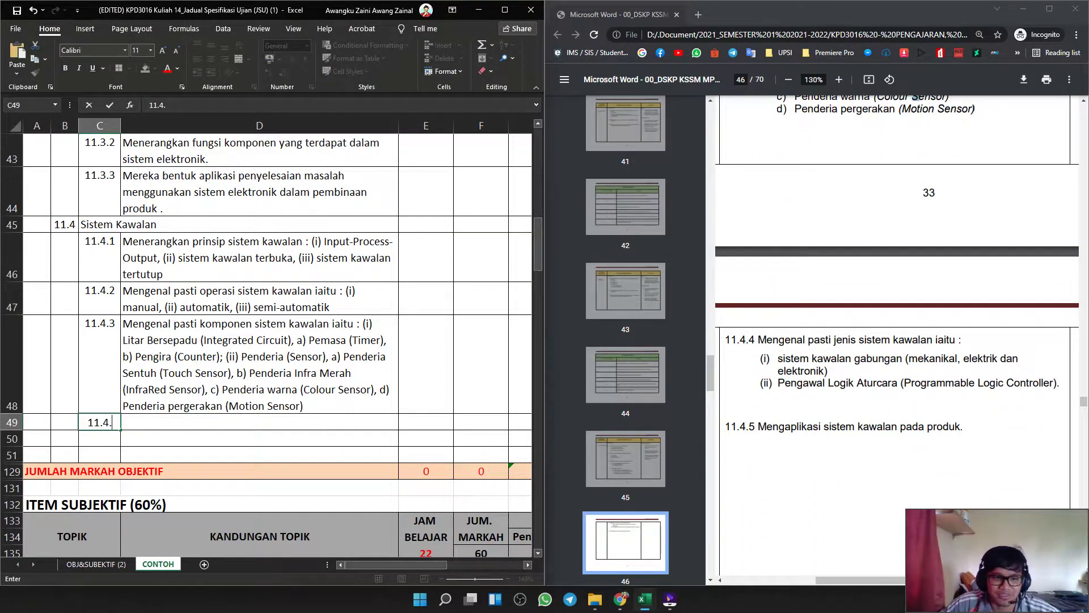
pyautogui.moveTo(1059, 388); pyautogui.dragTo(759, 340)
pyautogui.hotkey('ctrl', 'c')
pyautogui.click(259, 422)
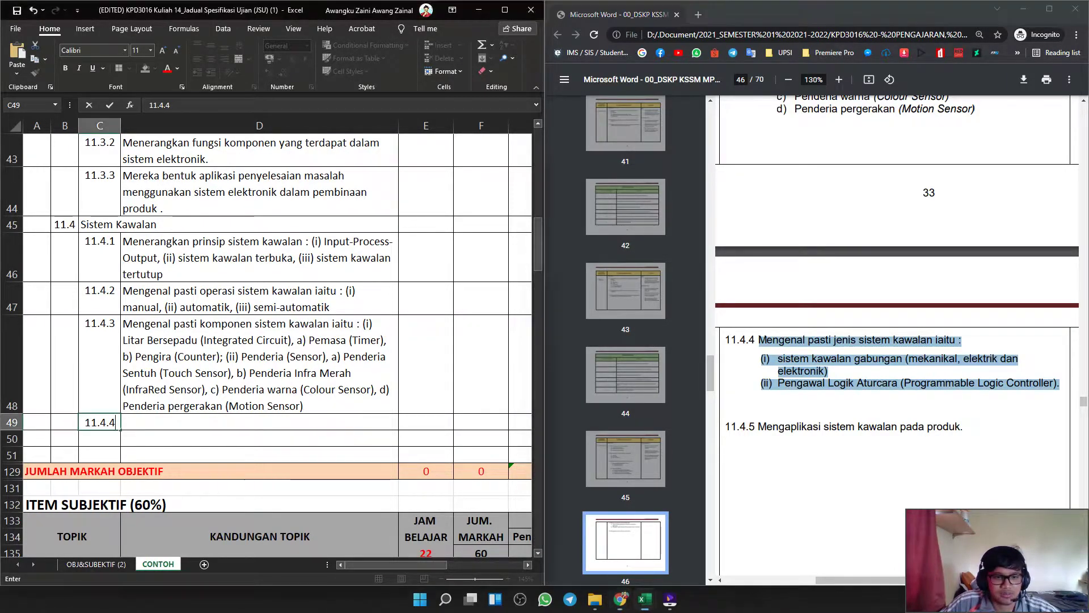
pyautogui.doubleClick(260, 422)
pyautogui.hotkey('ctrl', 'v')
# Remove the line breaks before items (i) and (ii) in D49, adding a comma before (ii).
pyautogui.click(124, 439)
pyautogui.press('BackSpace')
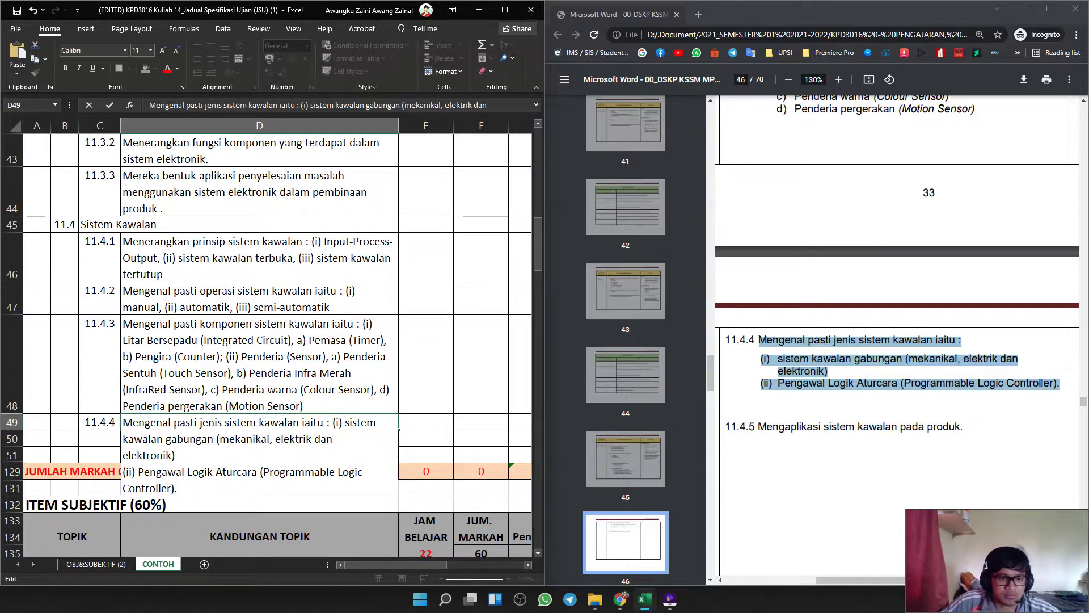
pyautogui.click(123, 472)
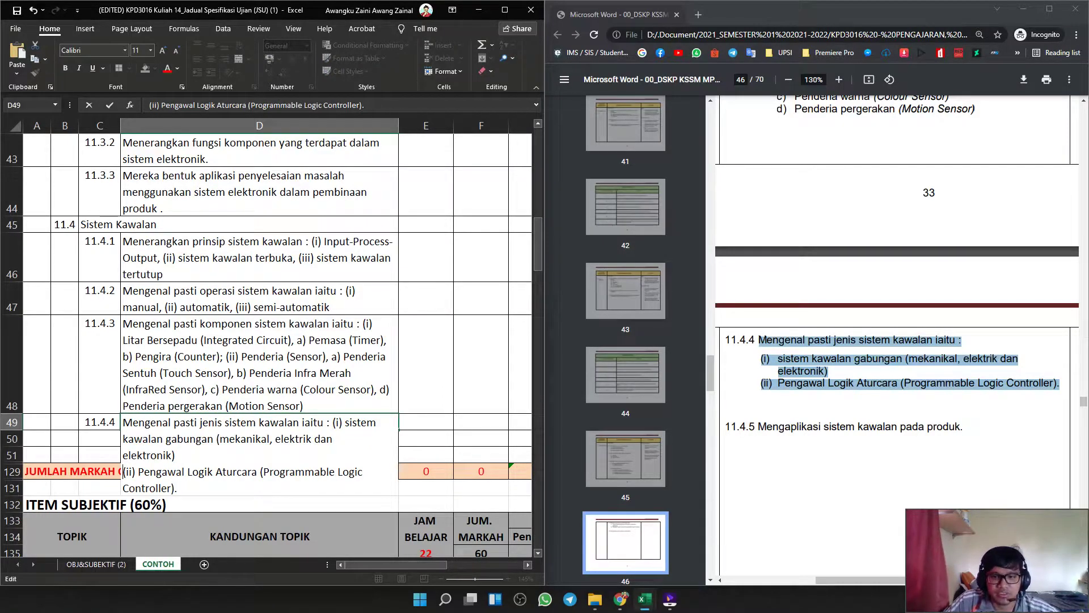
pyautogui.press('BackSpace')
pyautogui.write(',')
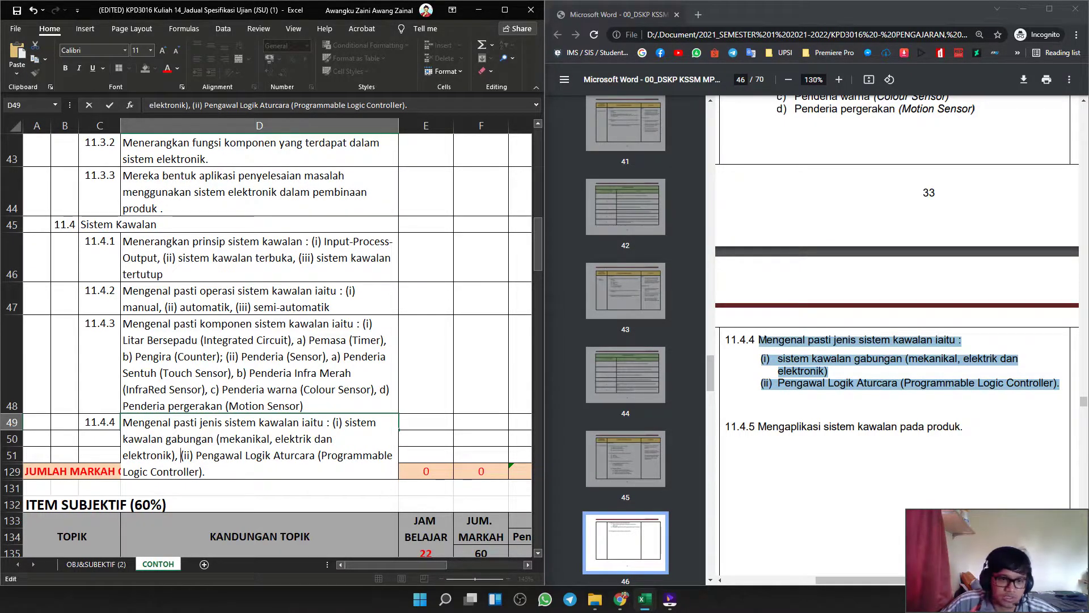
pyautogui.click(259, 373)
# Add standard 11.4.5 in row 50, with "Mengaplikasi sistem kawalan pada produk." from the PDF in D50.
pyautogui.moveTo(802, 426); pyautogui.dragTo(807, 427)
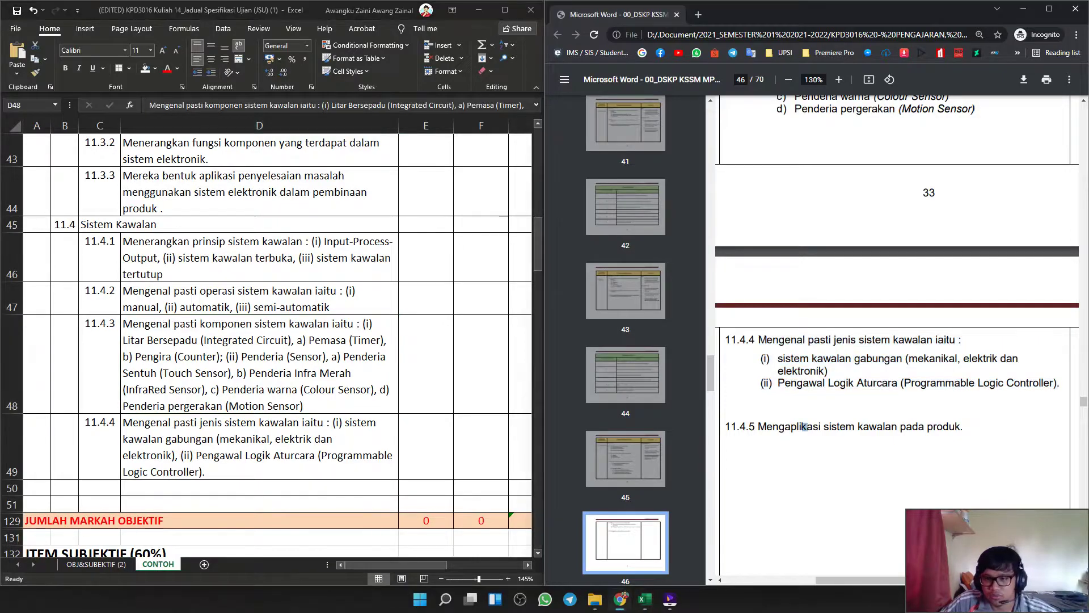
pyautogui.moveTo(963, 426); pyautogui.dragTo(767, 426)
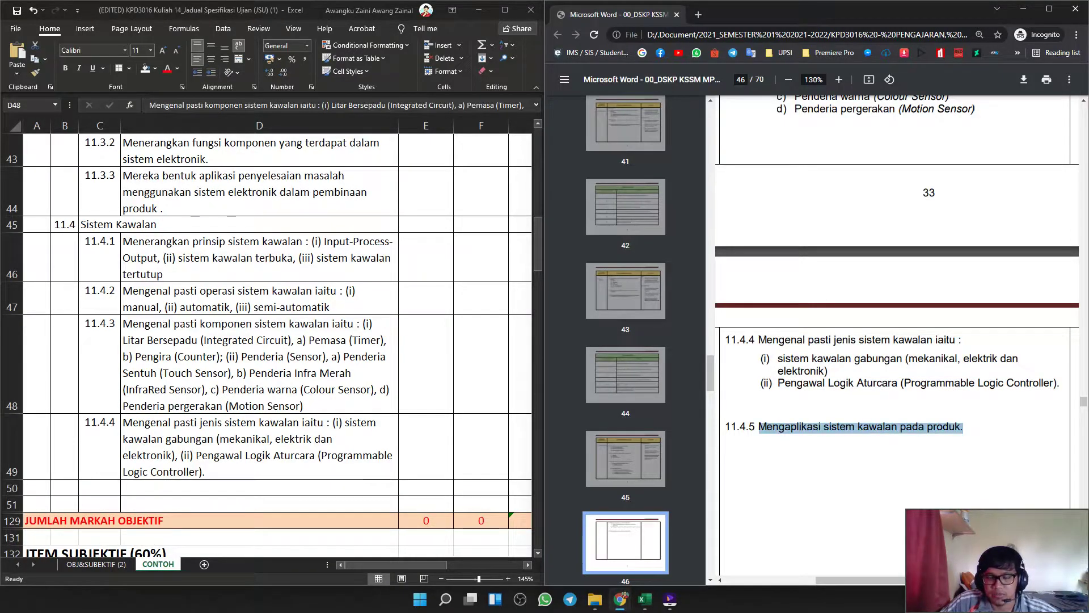
pyautogui.click(100, 488)
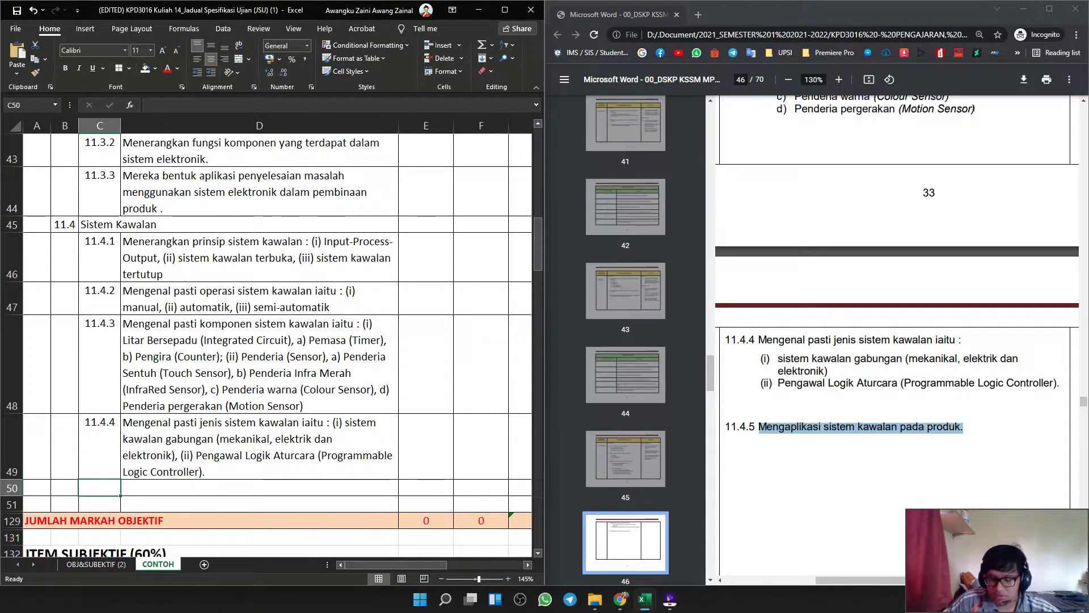
pyautogui.write('11.4.5')
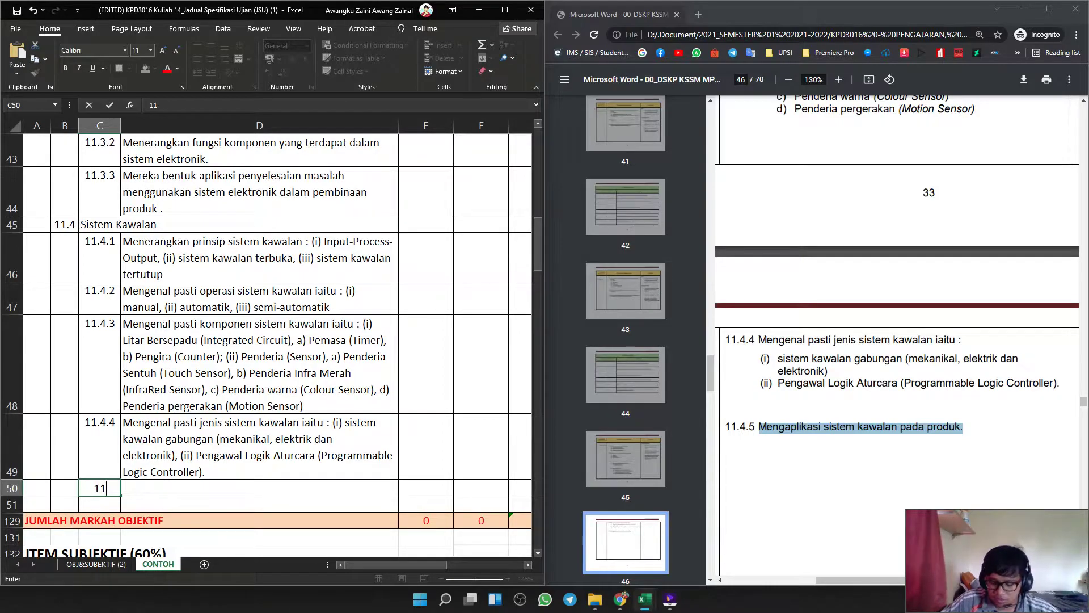
pyautogui.press('Tab')
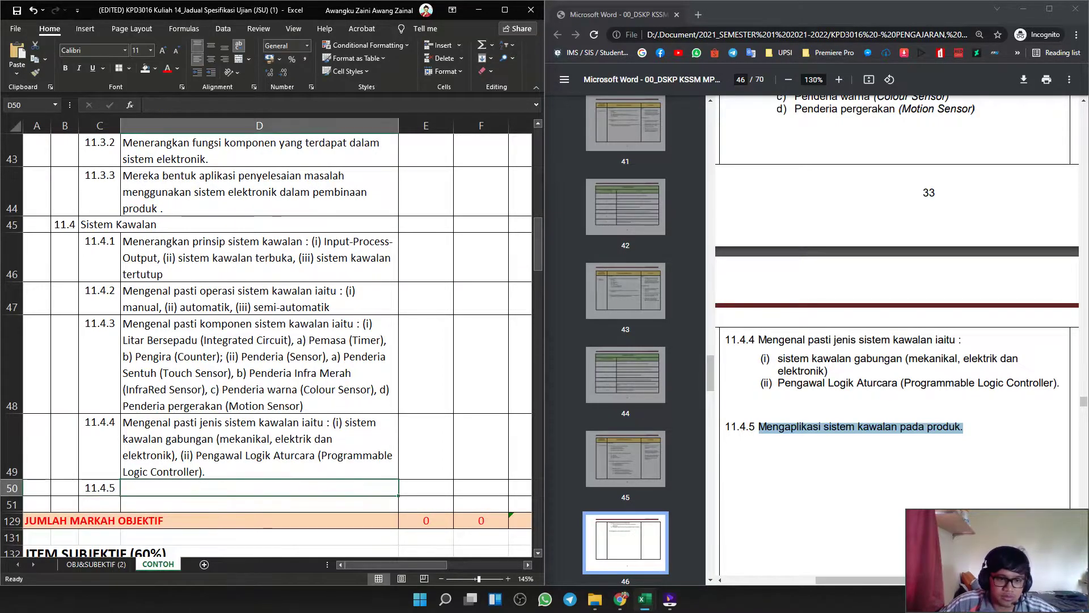
pyautogui.write('Mengaplikasi sistem kawalan pada produk.')
pyautogui.press('Up')
# Examine the next chapter in the PDF, 12.0, including its content standard 12.1.
pyautogui.scroll(-10, 896, 341)
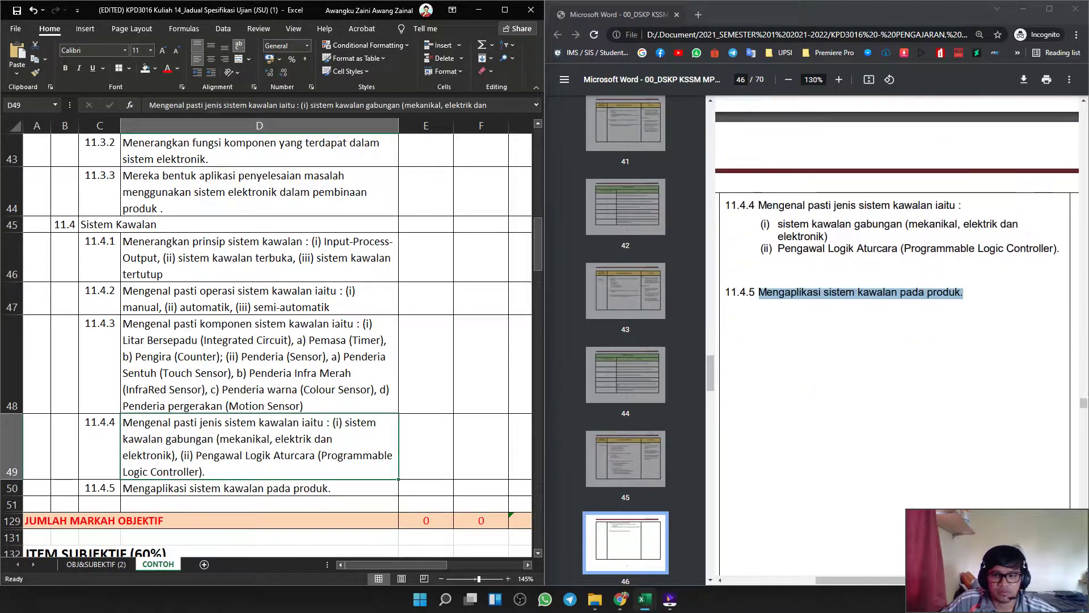
pyautogui.scroll(-10, 896, 341)
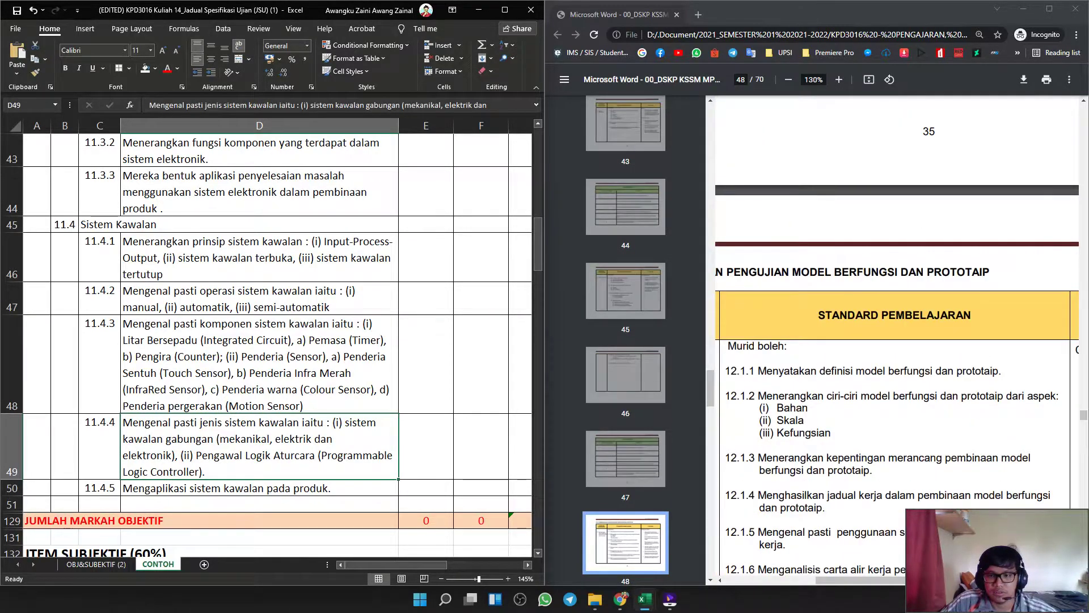
pyautogui.hscroll(-4, 866, 309)
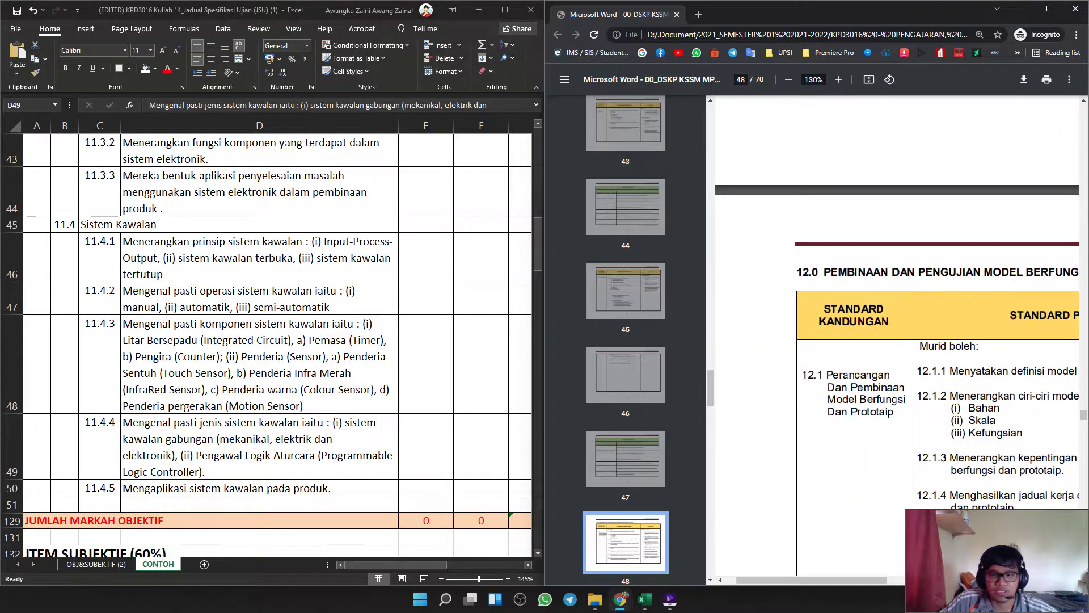
# Switch to Excel, maximize the workbook window and look over the CONTOH objective table down to empty row 51.
pyautogui.hotkey('alt', 'Tab')
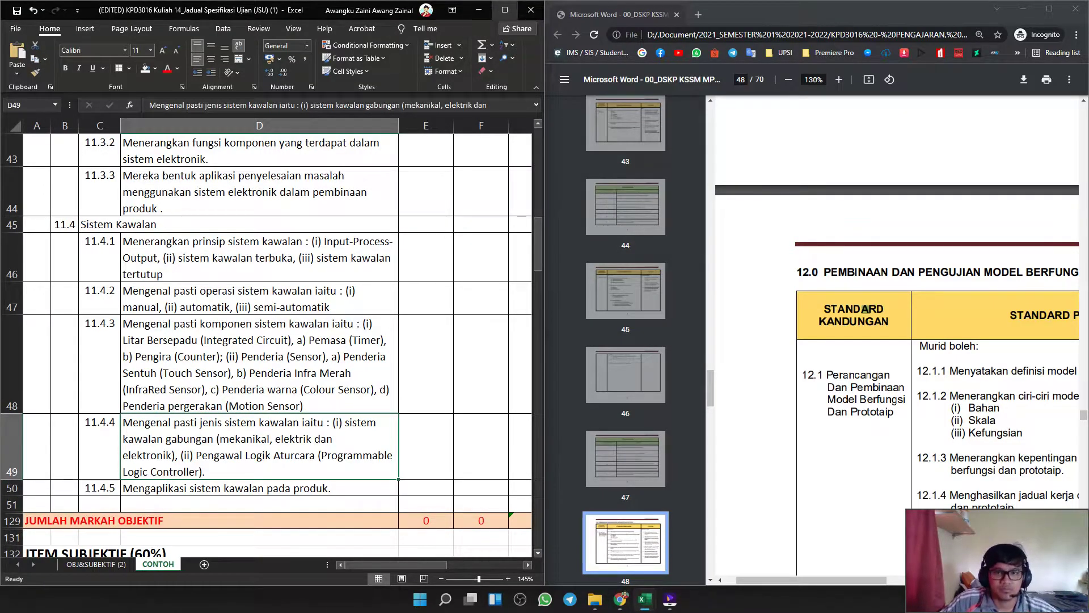
pyautogui.press('super+Up')
pyautogui.scroll(-2, 545, 345)
pyautogui.scroll(2, 544, 345)
pyautogui.click(258, 520)
pyautogui.press('Up')
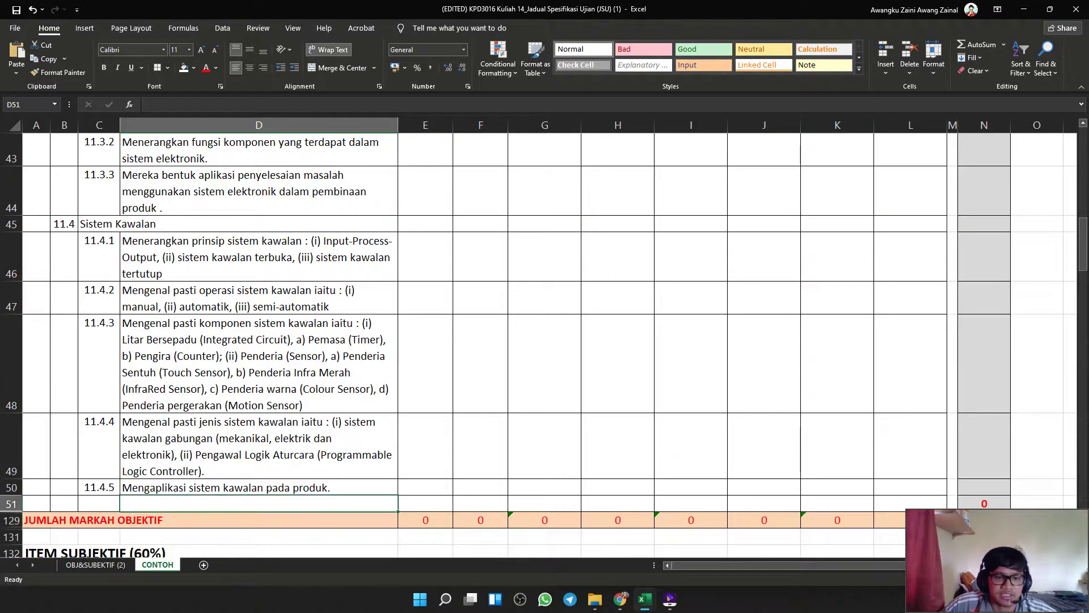
pyautogui.scroll(13, 545, 345)
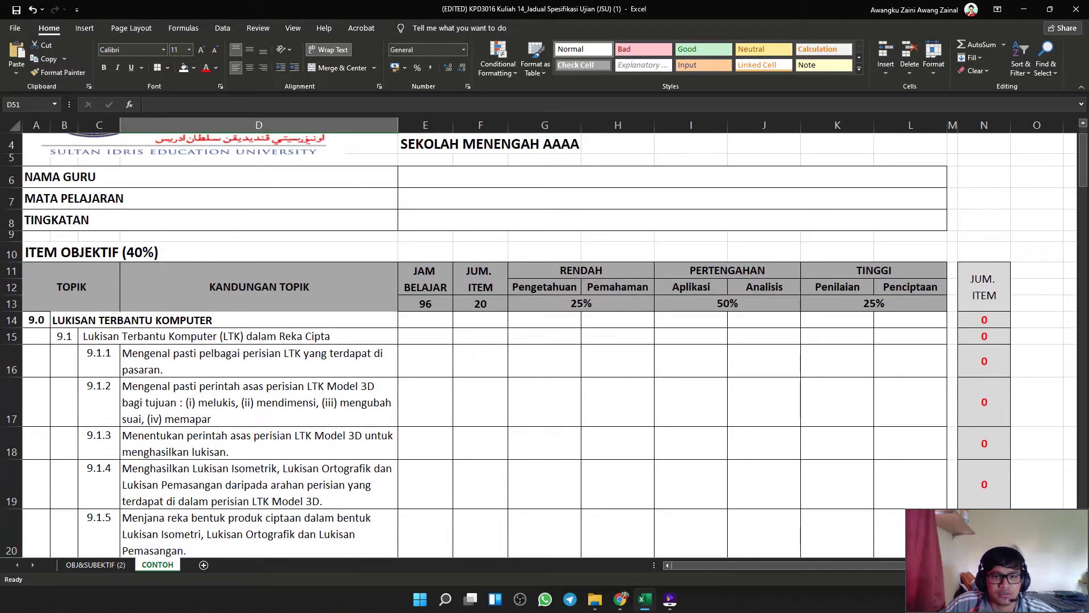
pyautogui.click(425, 320)
pyautogui.scroll(-13, 544, 345)
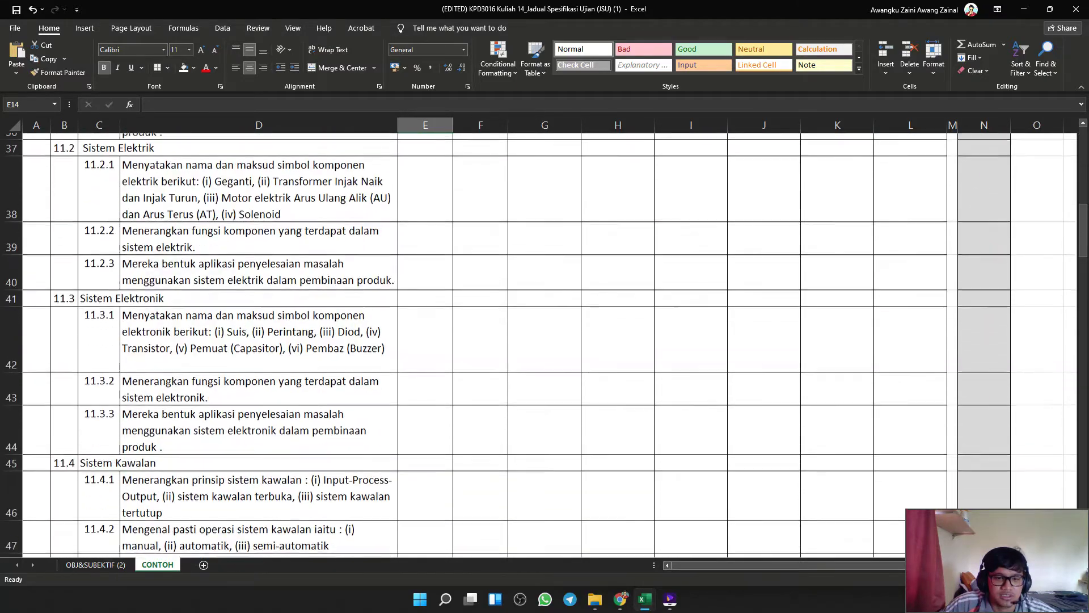
pyautogui.scroll(-1, 545, 345)
# Delete empty row 51 above JUMLAH MARKAH OBJEKTIF, then undo the deletion.
pyautogui.click(11, 405)
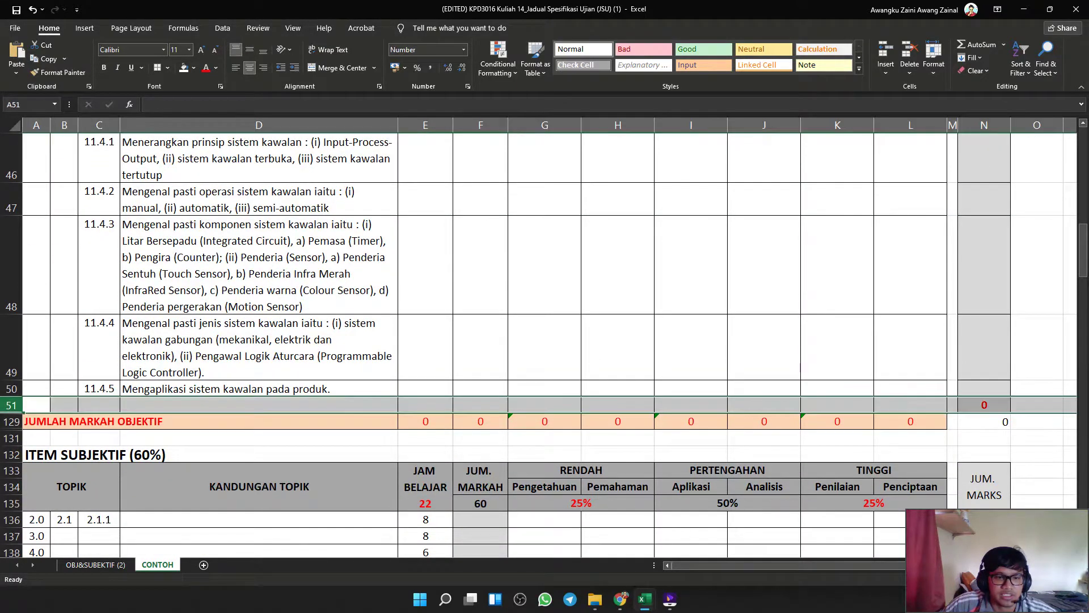
pyautogui.rightClick(11, 405)
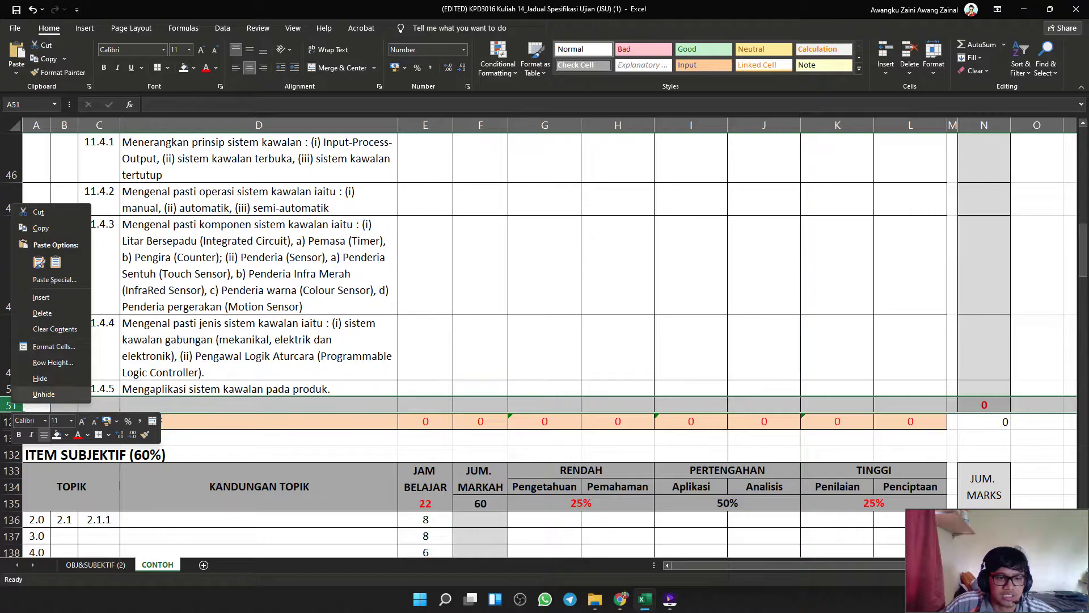
pyautogui.click(51, 329)
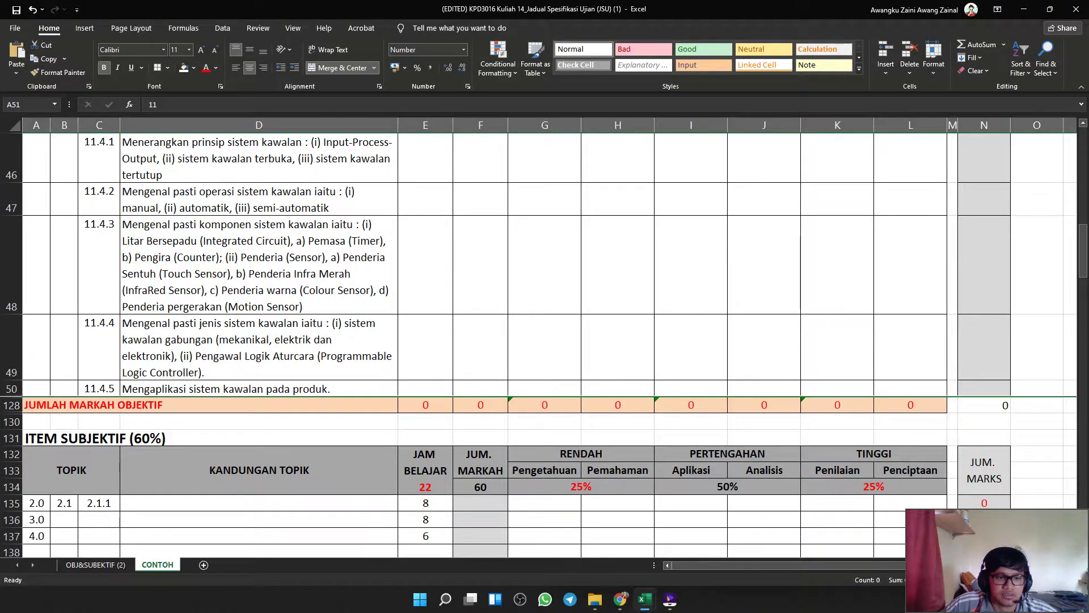
pyautogui.hotkey('ctrl', 'z')
# Insert three blank rows at row 51, above the JUMLAH MARKAH OBJEKTIF row.
pyautogui.rightClick(13, 405)
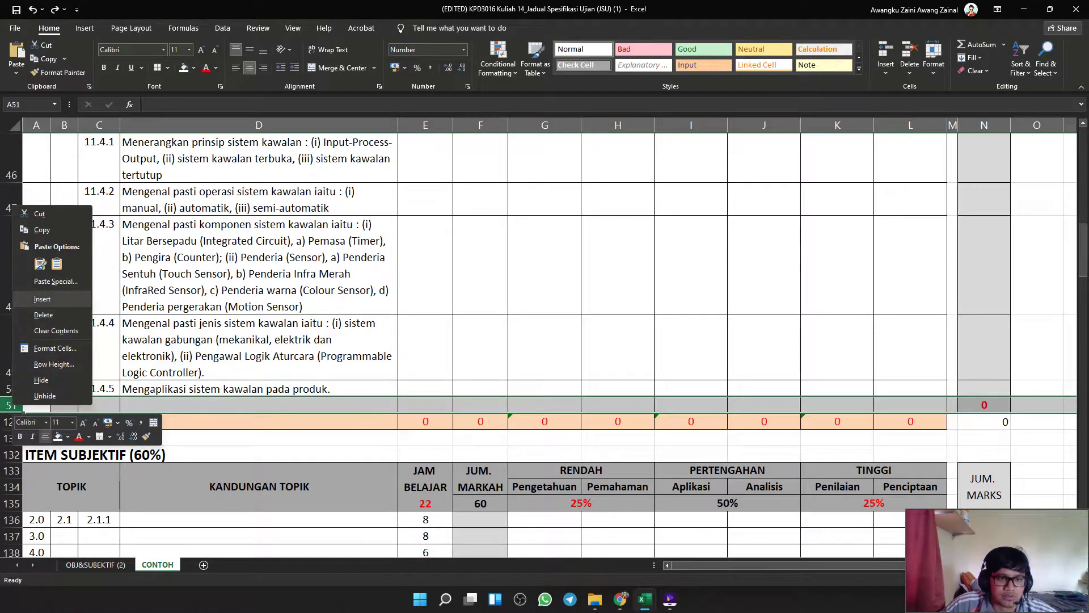
pyautogui.click(42, 298)
pyautogui.rightClick(12, 405)
pyautogui.click(42, 298)
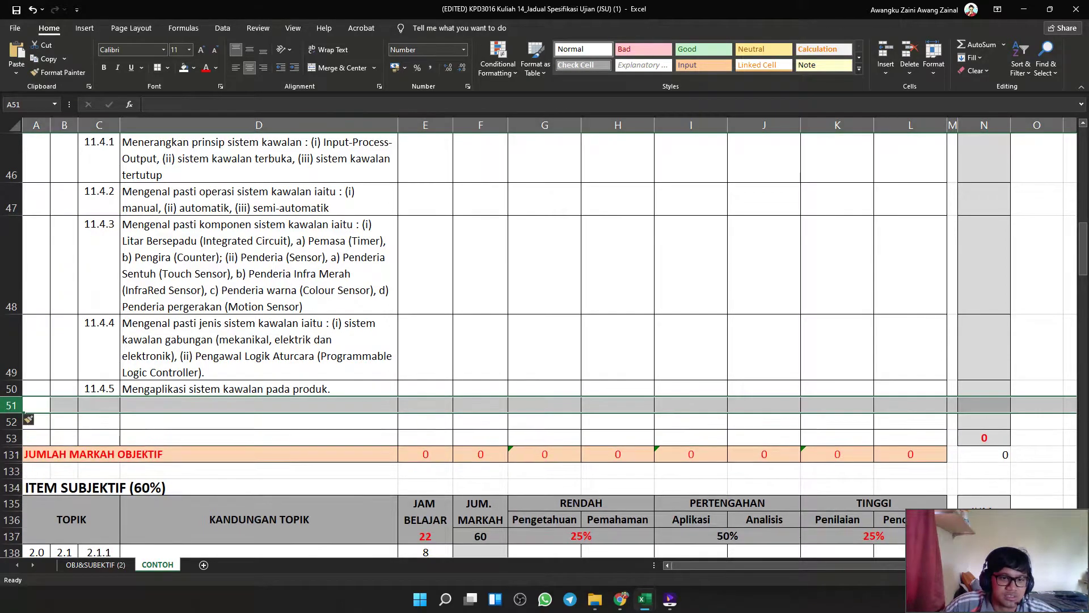
pyautogui.rightClick(11, 405)
pyautogui.click(42, 298)
pyautogui.click(259, 348)
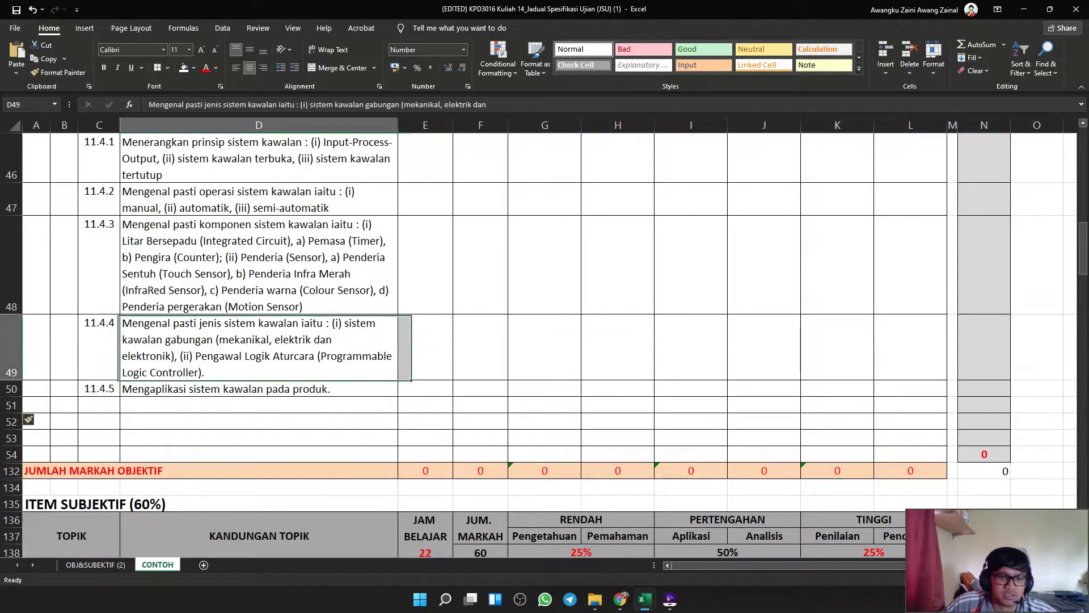
pyautogui.click(259, 421)
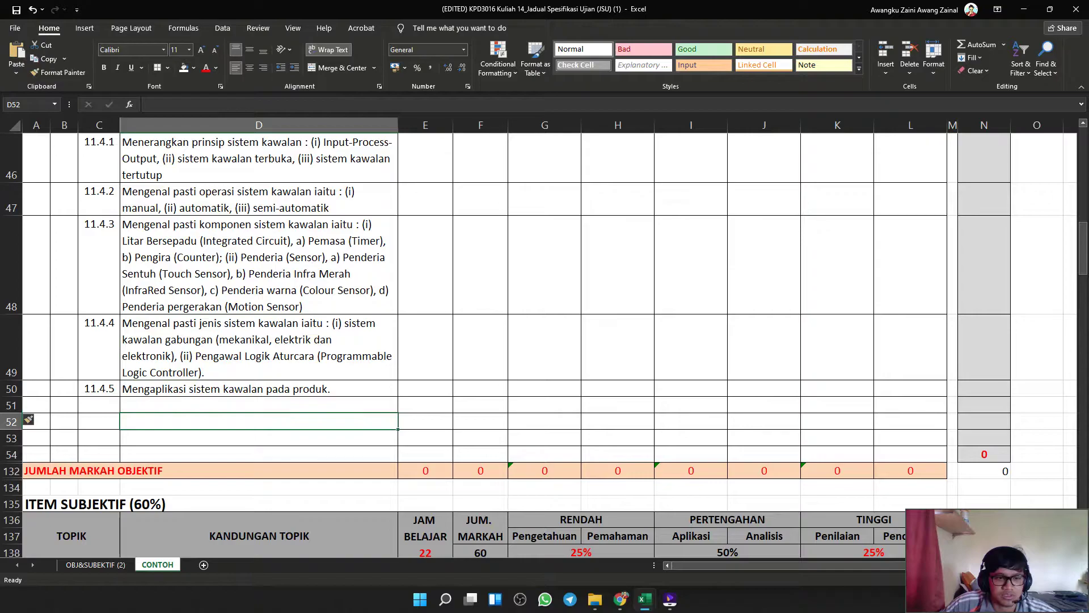
# Delete the empty rows 51 to 54 between standard 11.4.5 and the JUMLAH MARKAH OBJEKTIF row.
pyautogui.moveTo(11, 406); pyautogui.dragTo(11, 456)
pyautogui.rightClick(15, 449)
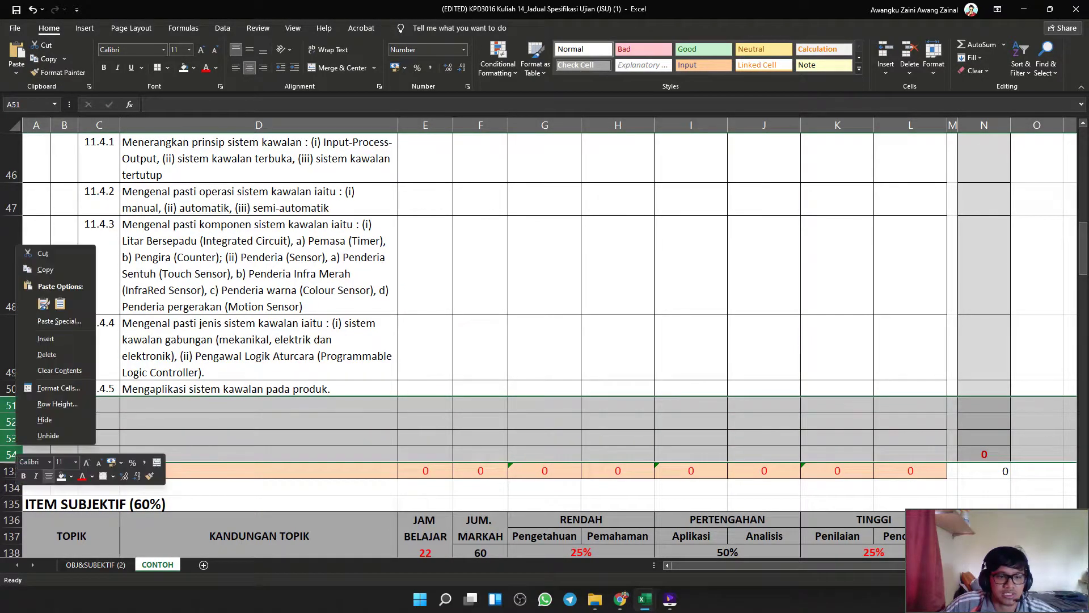
pyautogui.click(48, 354)
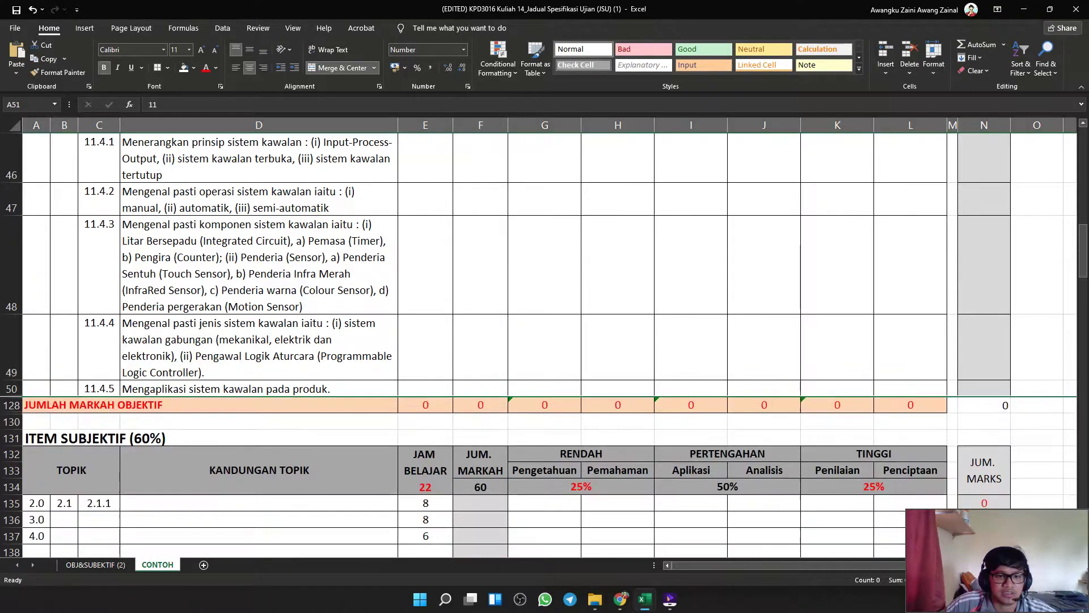
pyautogui.click(550, 353)
# Fill the 9.0 LUKISAN TERBANTU KOMPUTER heading row with light grey from column A to L.
pyautogui.scroll(12, 539, 341)
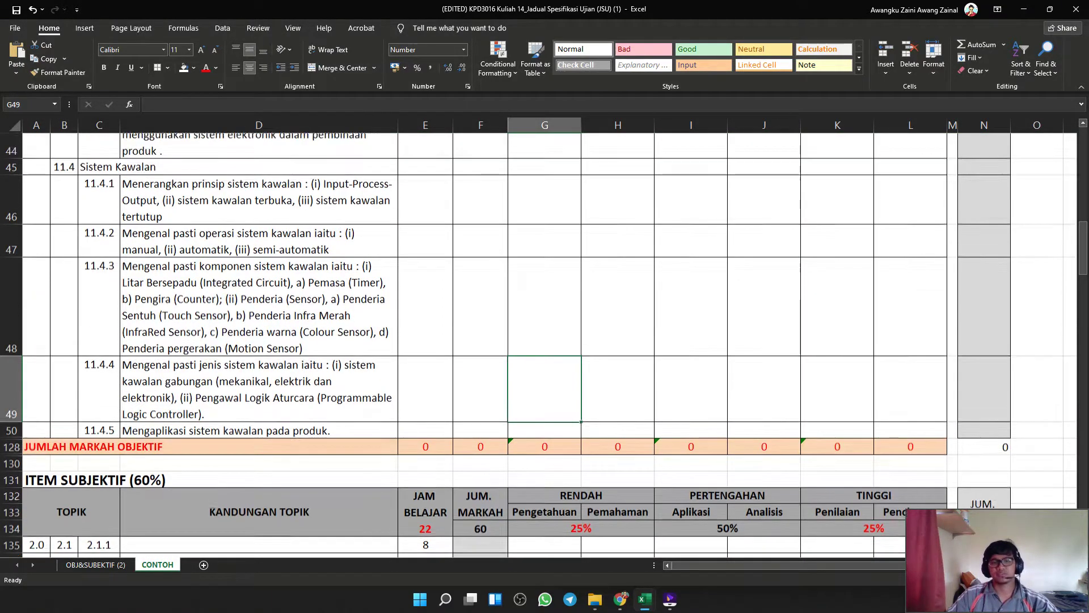
pyautogui.scroll(-8, 539, 340)
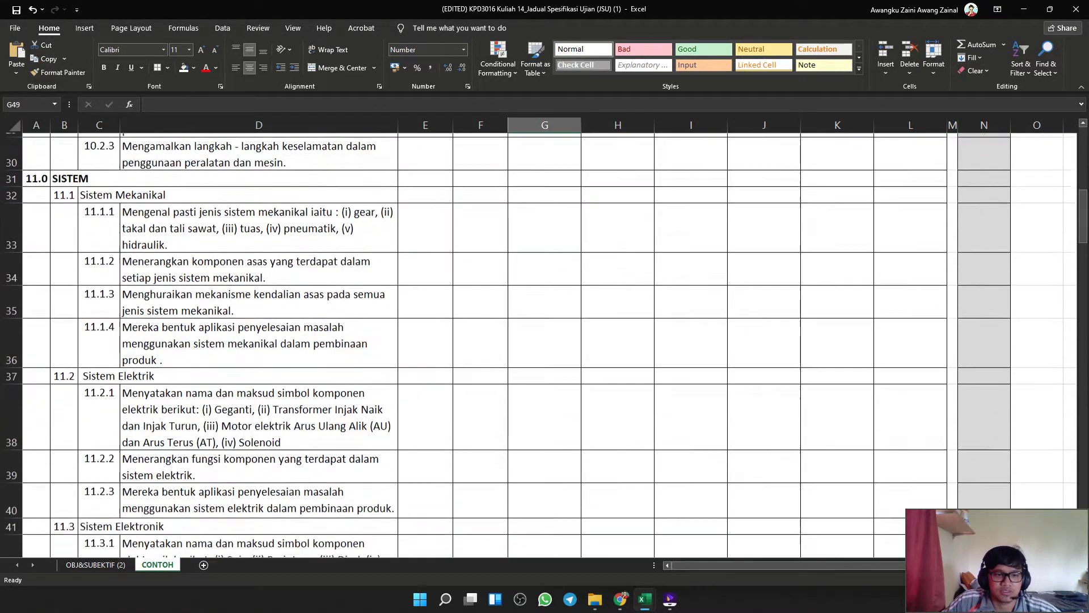
pyautogui.scroll(13, 539, 340)
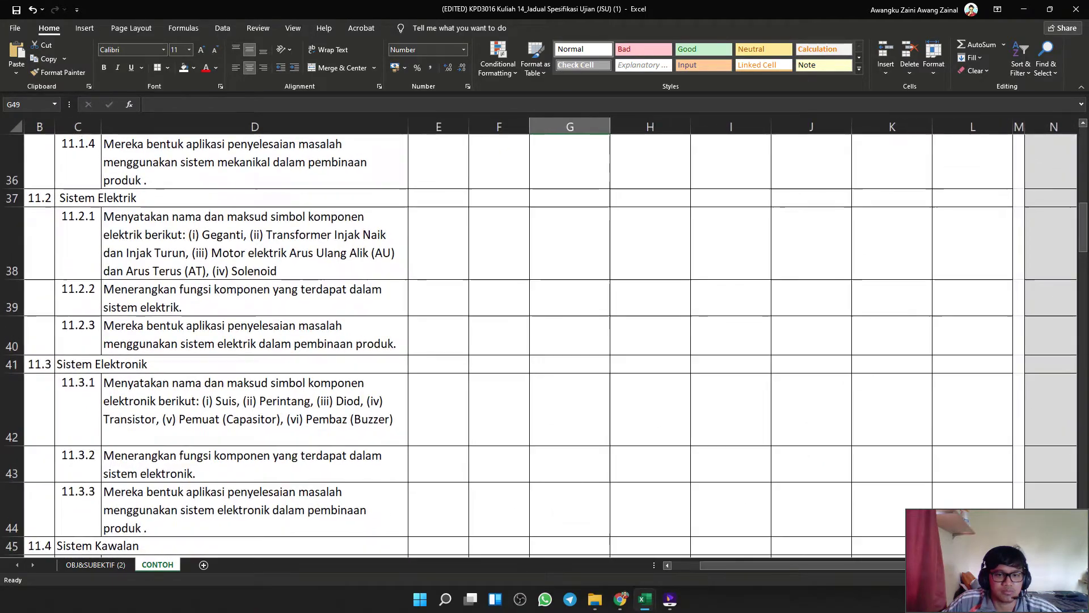
pyautogui.scroll(-2, 539, 340)
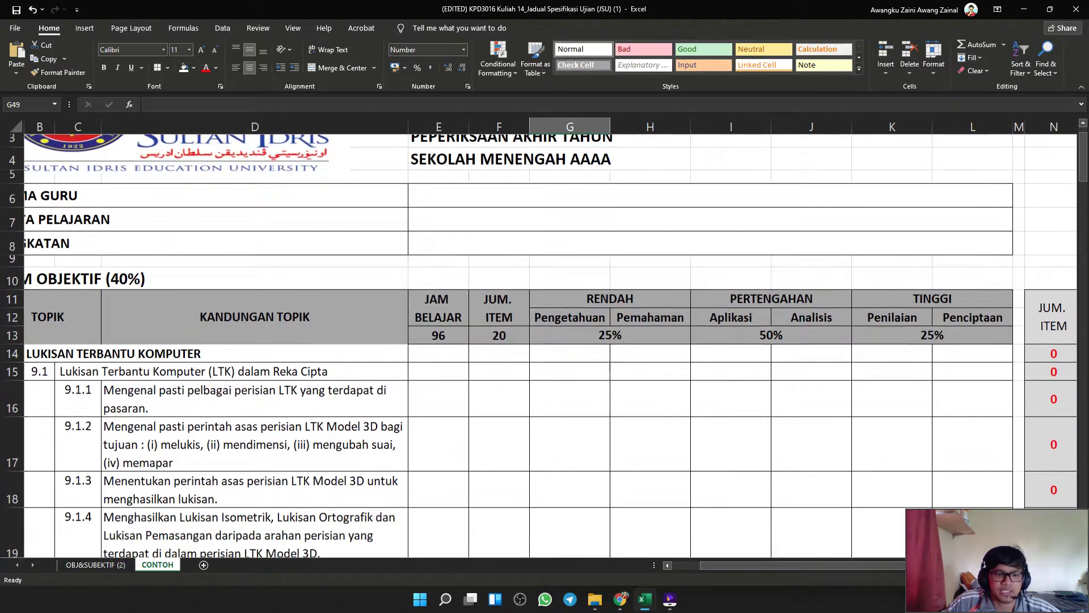
pyautogui.hscroll(-1, 539, 340)
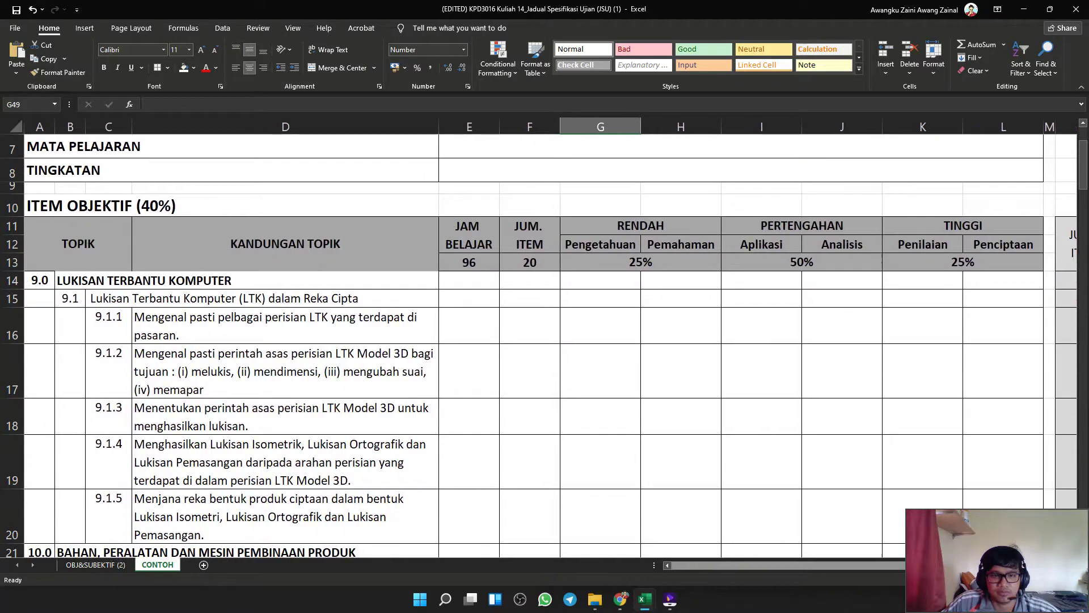
pyautogui.moveTo(39, 280); pyautogui.dragTo(1003, 280)
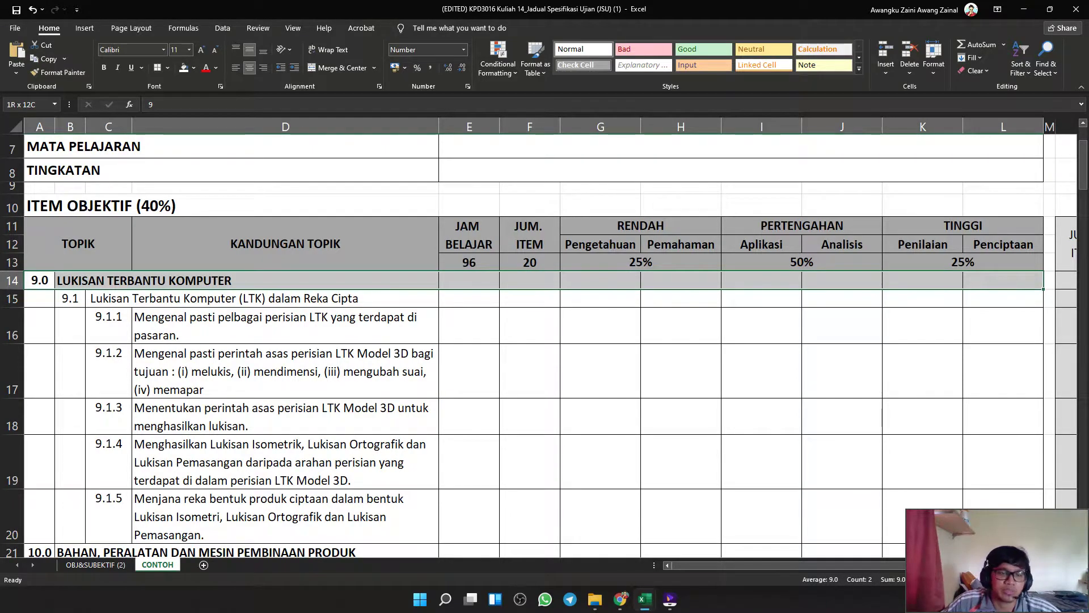
pyautogui.moveTo(1003, 280); pyautogui.dragTo(1003, 281)
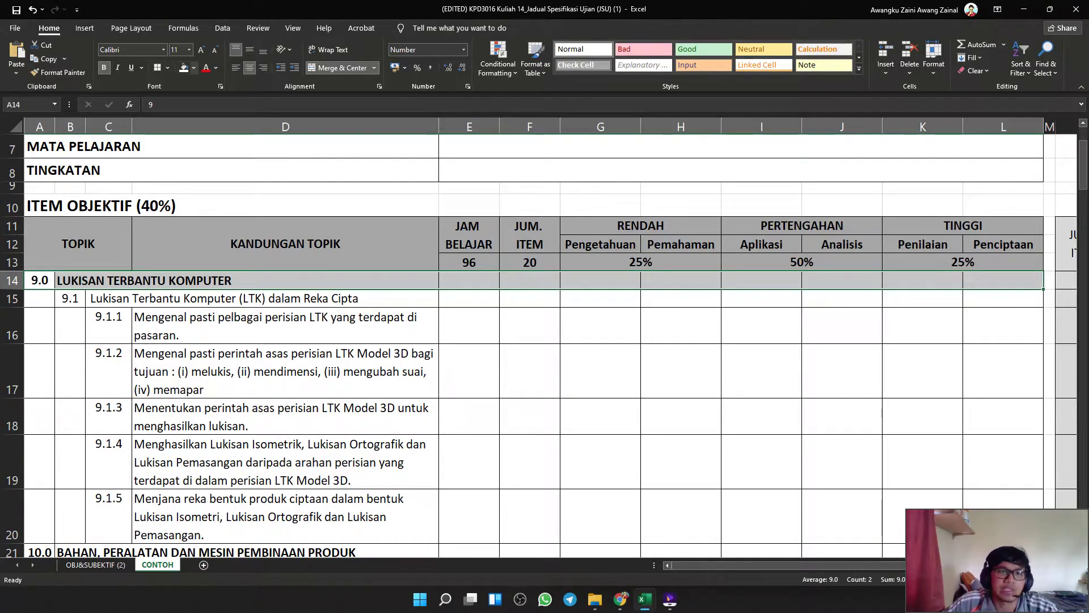
pyautogui.click(193, 68)
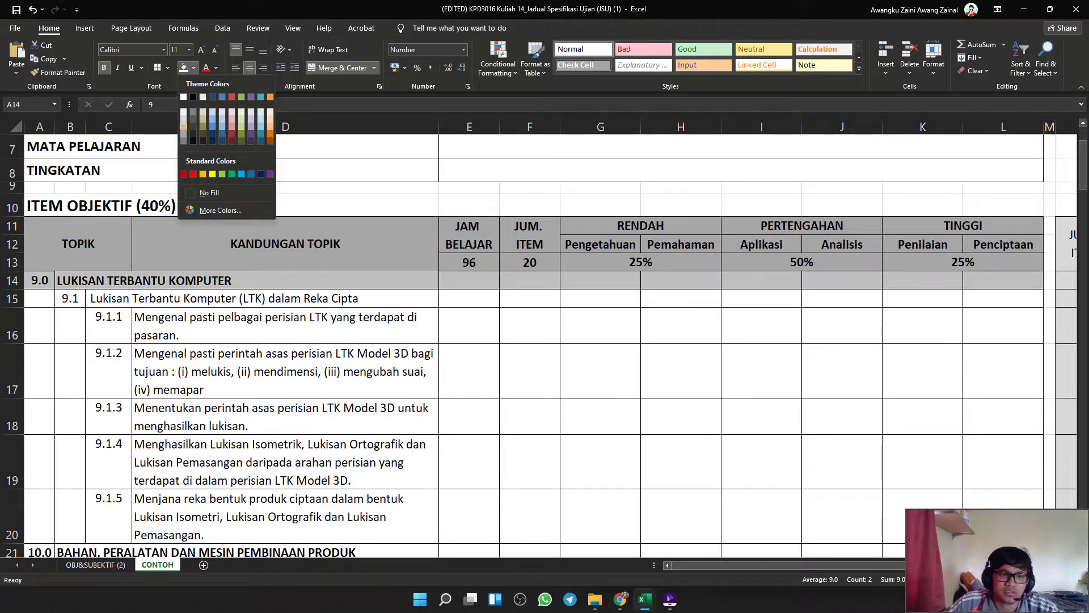
pyautogui.click(183, 119)
pyautogui.click(222, 299)
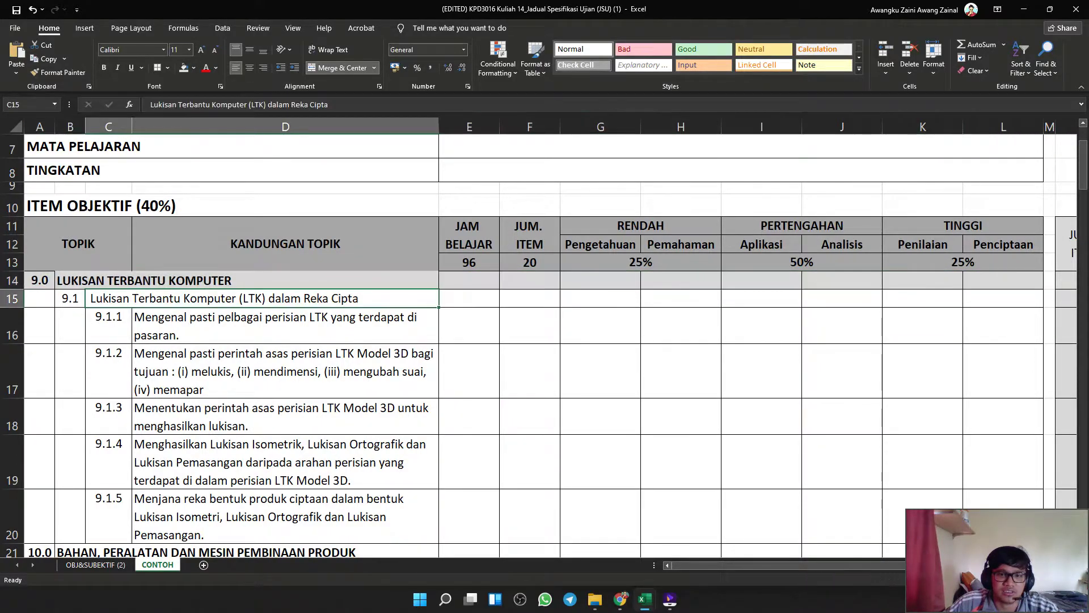
pyautogui.moveTo(222, 281); pyautogui.dragTo(221, 264)
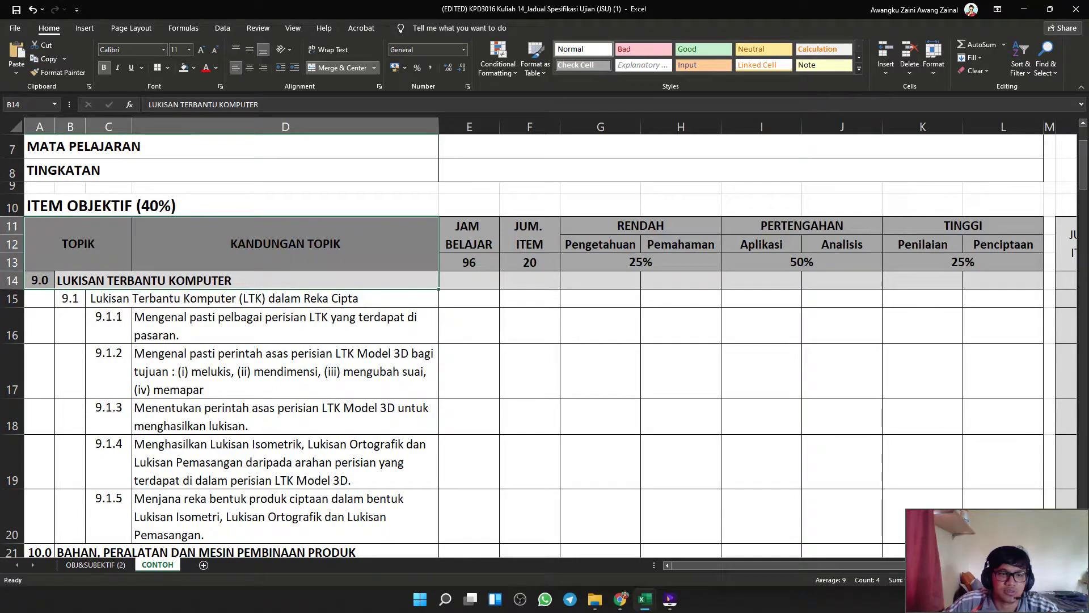
pyautogui.click(194, 68)
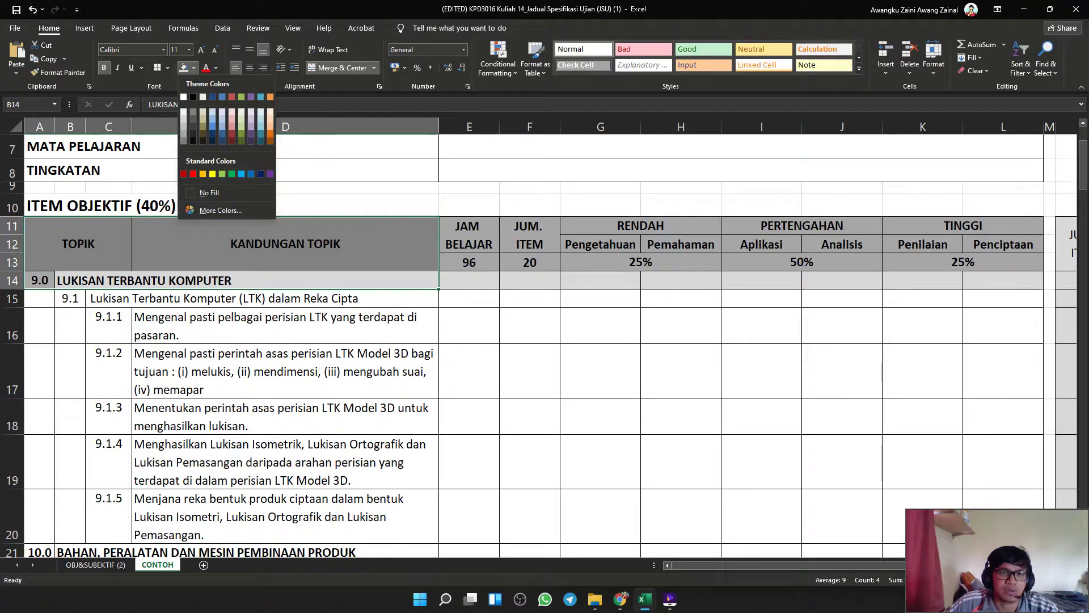
pyautogui.click(193, 67)
pyautogui.click(286, 417)
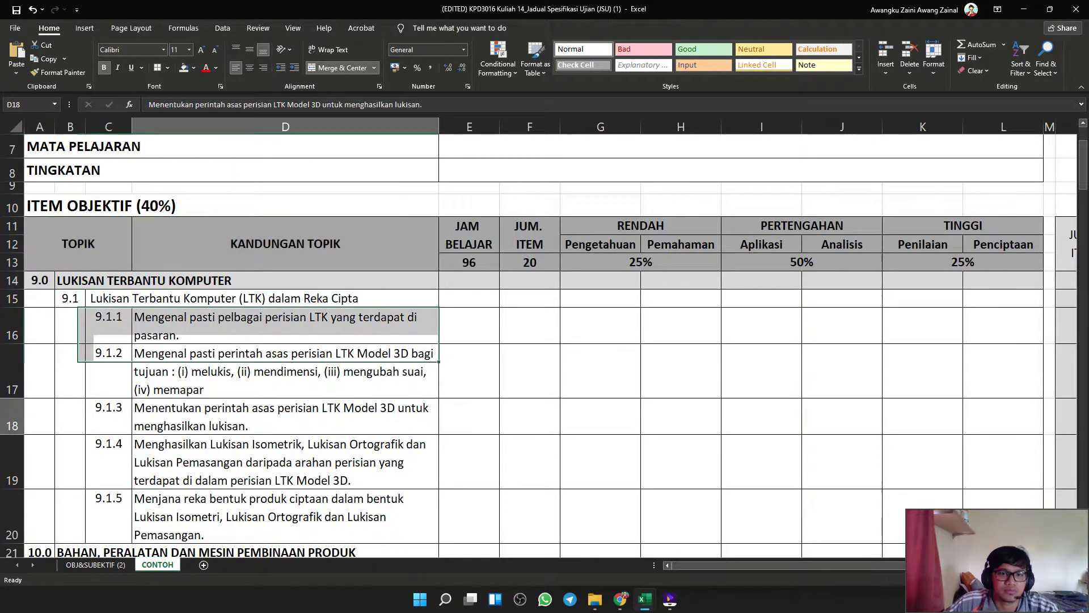
pyautogui.click(286, 326)
# Apply the same light grey fill to the 10.0 BAHAN, PERALATAN DAN MESIN PEMBINAAN PRODUK heading row, columns A to L.
pyautogui.scroll(-3, 286, 340)
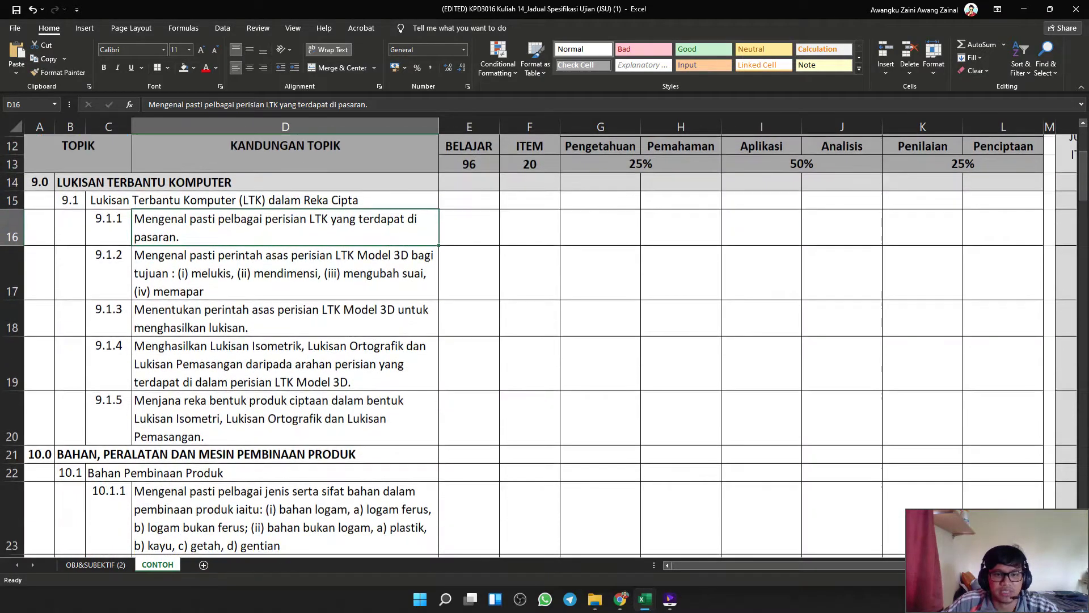
pyautogui.click(40, 379)
pyautogui.moveTo(40, 379); pyautogui.dragTo(1003, 379)
pyautogui.scroll(3, 1003, 380)
pyautogui.scroll(1, 545, 341)
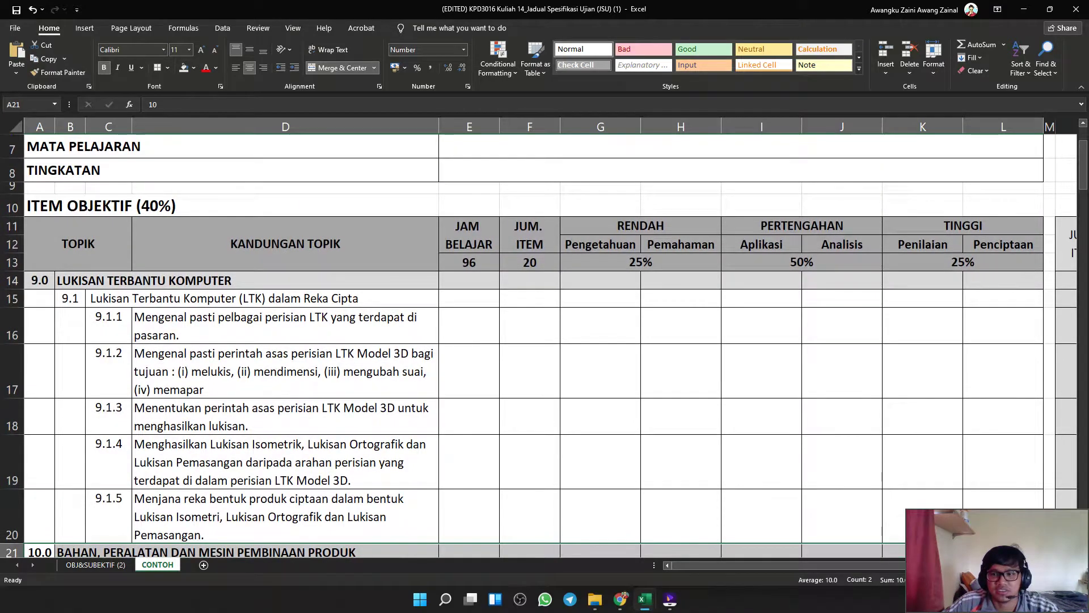
pyautogui.scroll(-3, 544, 340)
pyautogui.click(184, 68)
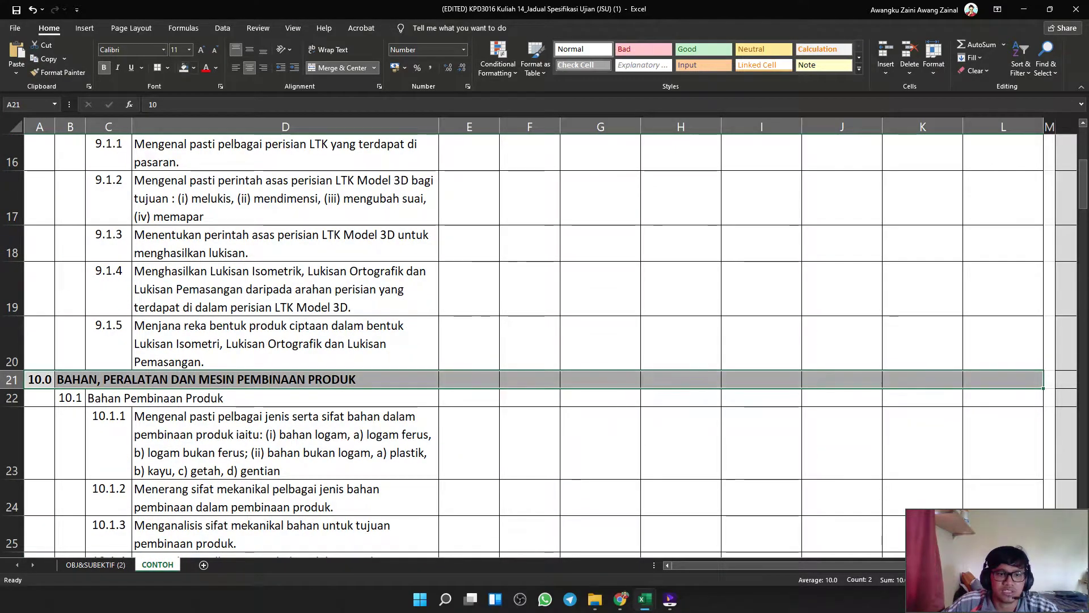
pyautogui.click(286, 244)
# Apply the light grey fill to the 11.0 SISTEM heading row, columns A to L.
pyautogui.scroll(-4, 286, 244)
pyautogui.moveTo(40, 307); pyautogui.dragTo(1003, 307)
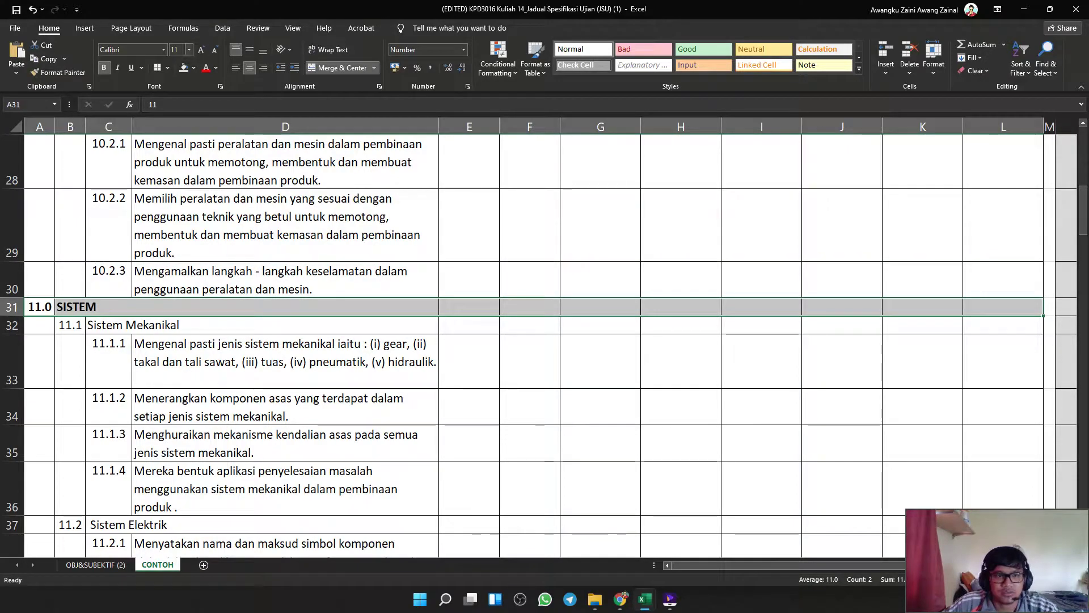
pyautogui.click(184, 68)
pyautogui.click(285, 361)
# Look over the objective table to check the shaded topic heading rows and the standards under them.
pyautogui.scroll(-6, 544, 341)
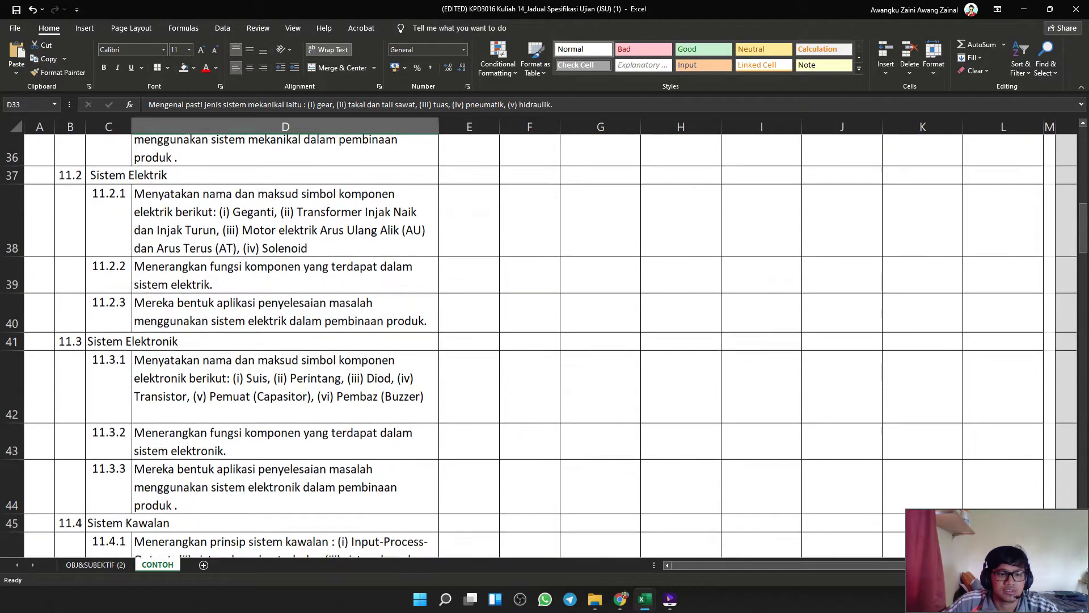
pyautogui.scroll(7, 545, 340)
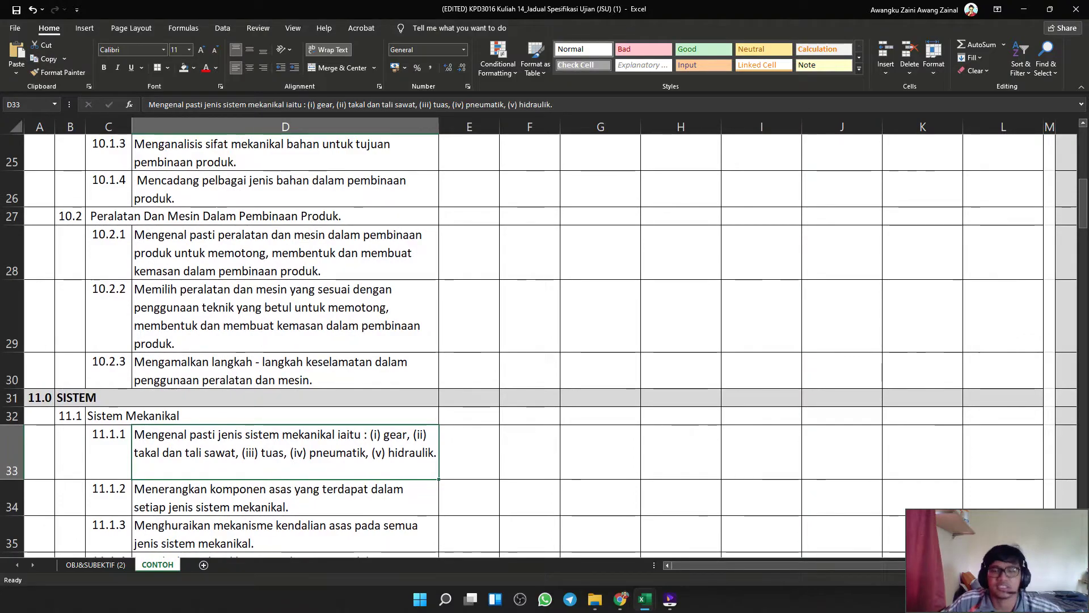
pyautogui.keyDown('ctrl'); pyautogui.scroll(-3, 539, 340); pyautogui.keyUp('ctrl')
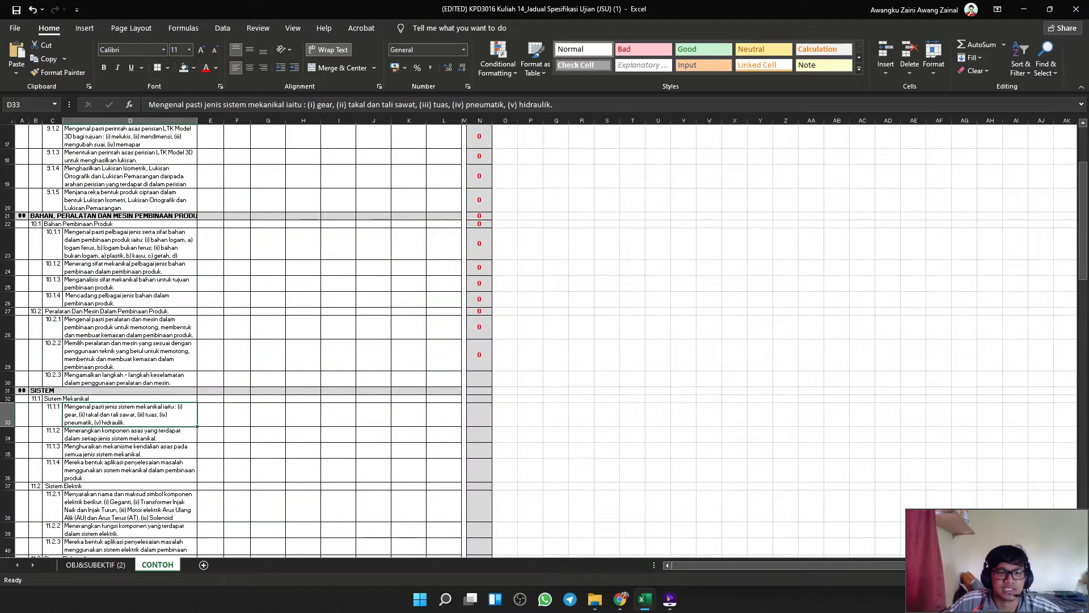
pyautogui.scroll(5, 545, 341)
pyautogui.scroll(-3, 544, 340)
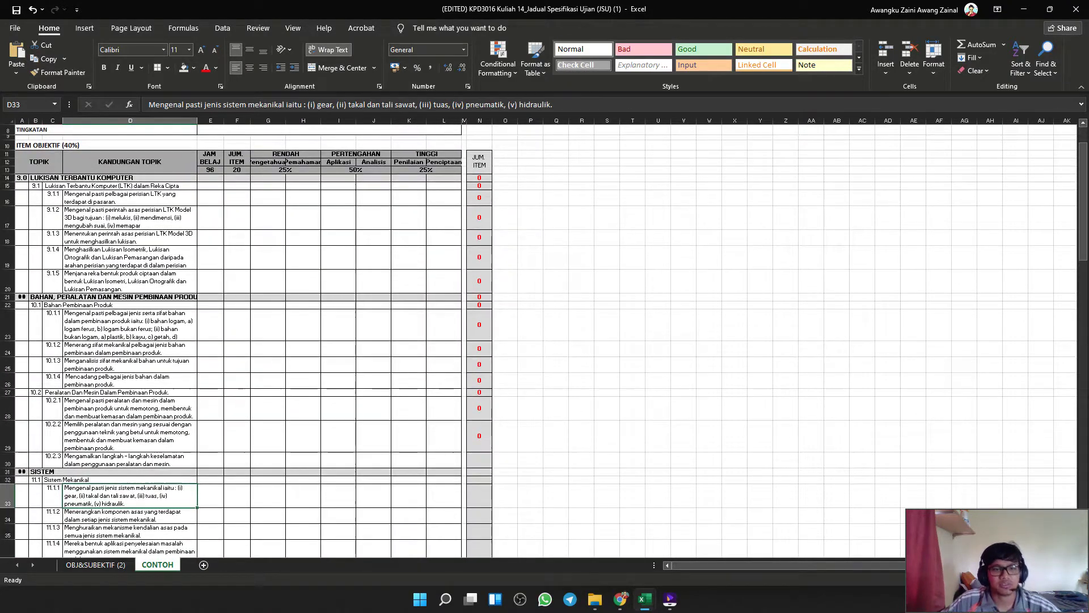
pyautogui.keyDown('ctrl'); pyautogui.scroll(4, 539, 340); pyautogui.keyUp('ctrl')
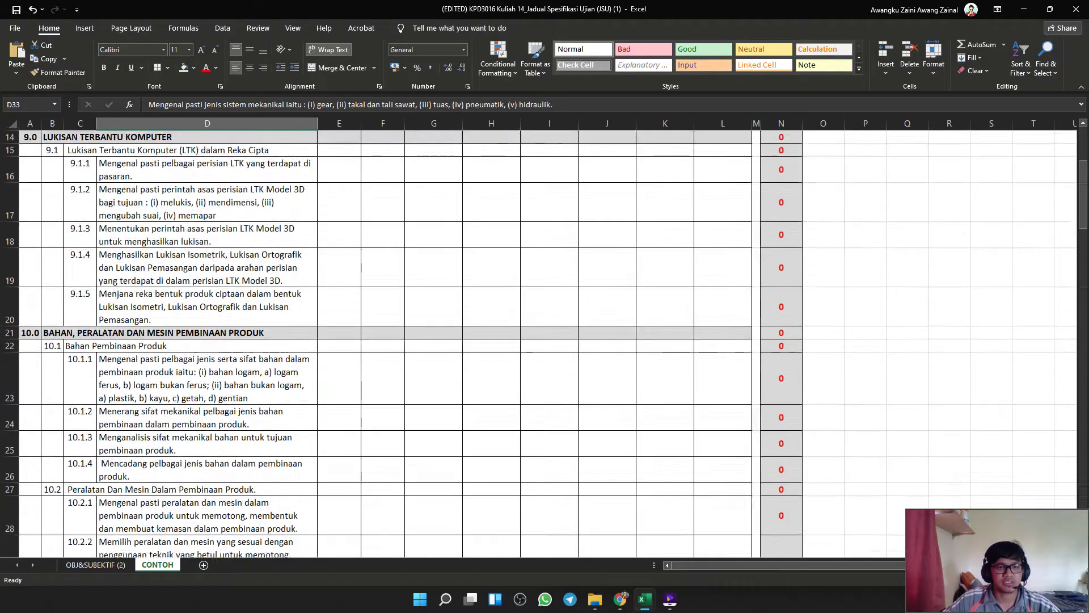
pyautogui.scroll(-4, 545, 341)
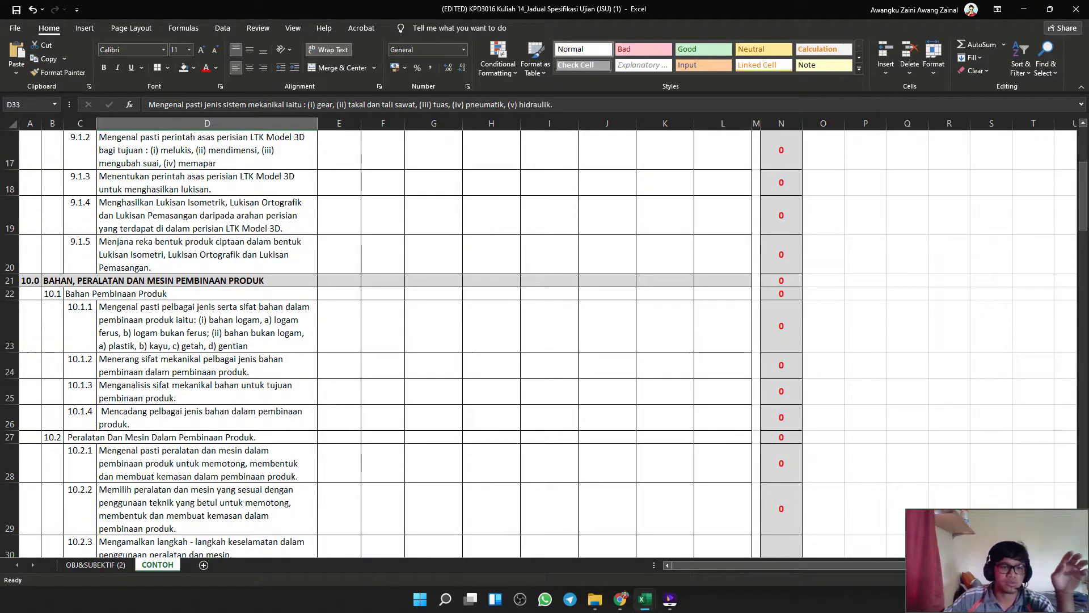
pyautogui.scroll(2, 545, 340)
# Examine the row blocks belonging to topics 9.0, 10.0 and 11.0 in the objective table.
pyautogui.click(193, 190)
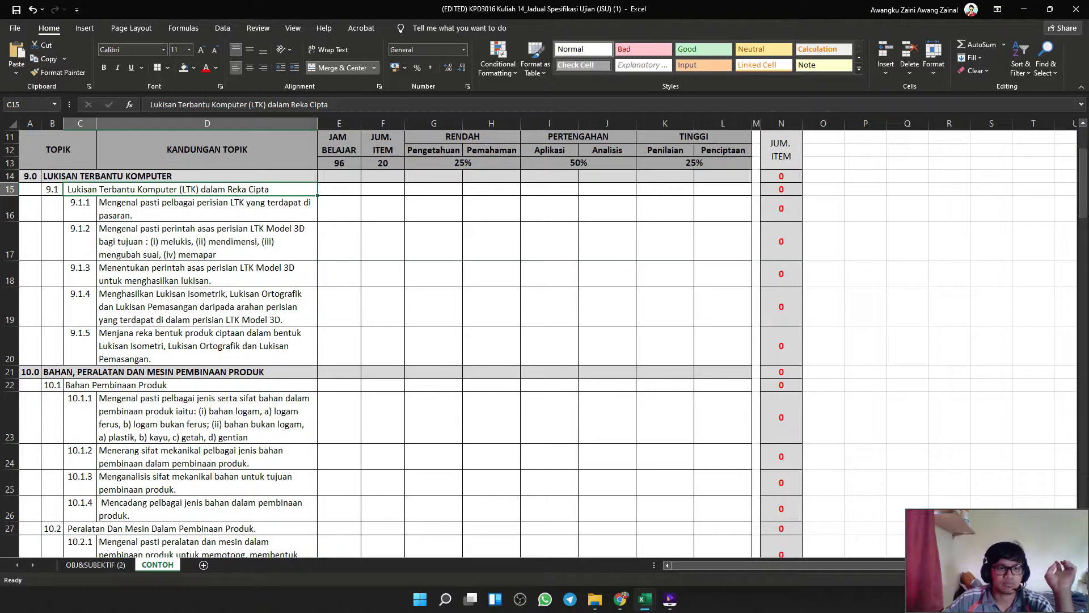
pyautogui.moveTo(10, 176); pyautogui.dragTo(9, 359)
pyautogui.scroll(-2, 9, 358)
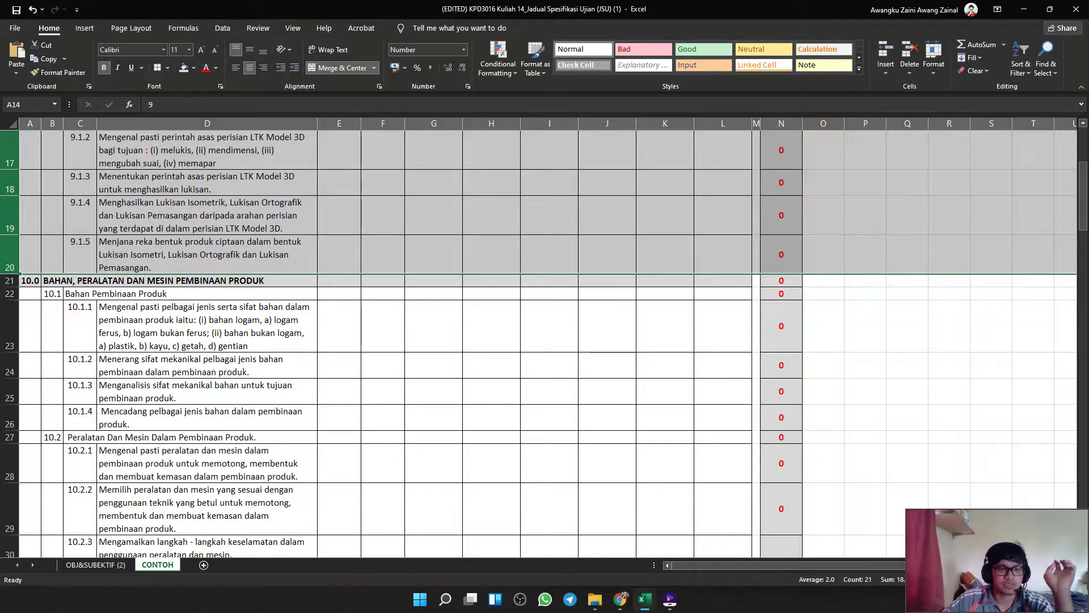
pyautogui.click(9, 281)
pyautogui.moveTo(9, 281); pyautogui.dragTo(9, 398)
pyautogui.click(433, 437)
pyautogui.scroll(-1, 433, 437)
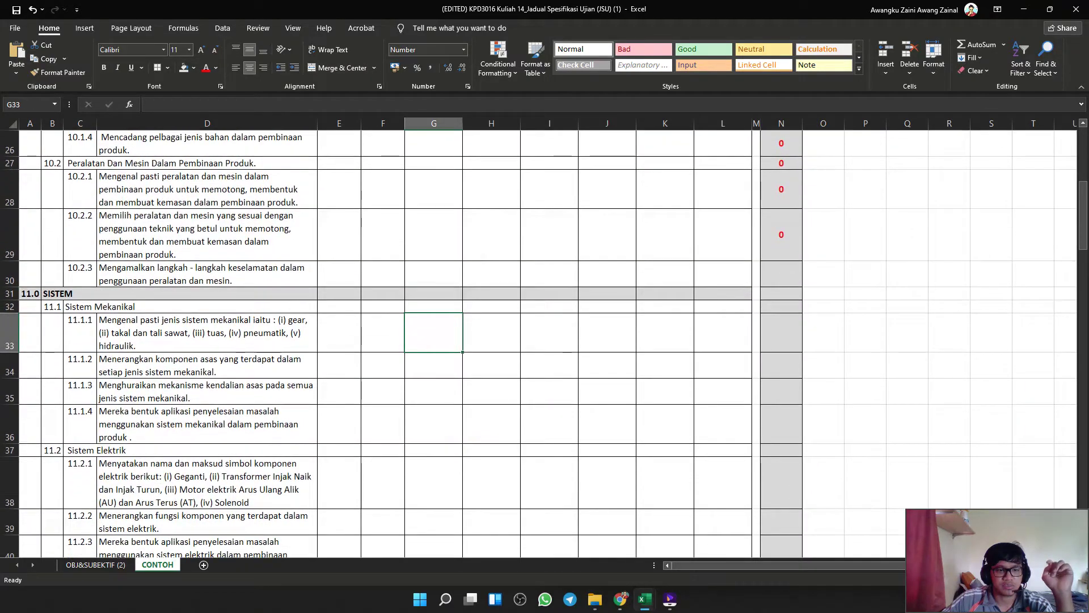
pyautogui.click(10, 293)
pyautogui.click(665, 365)
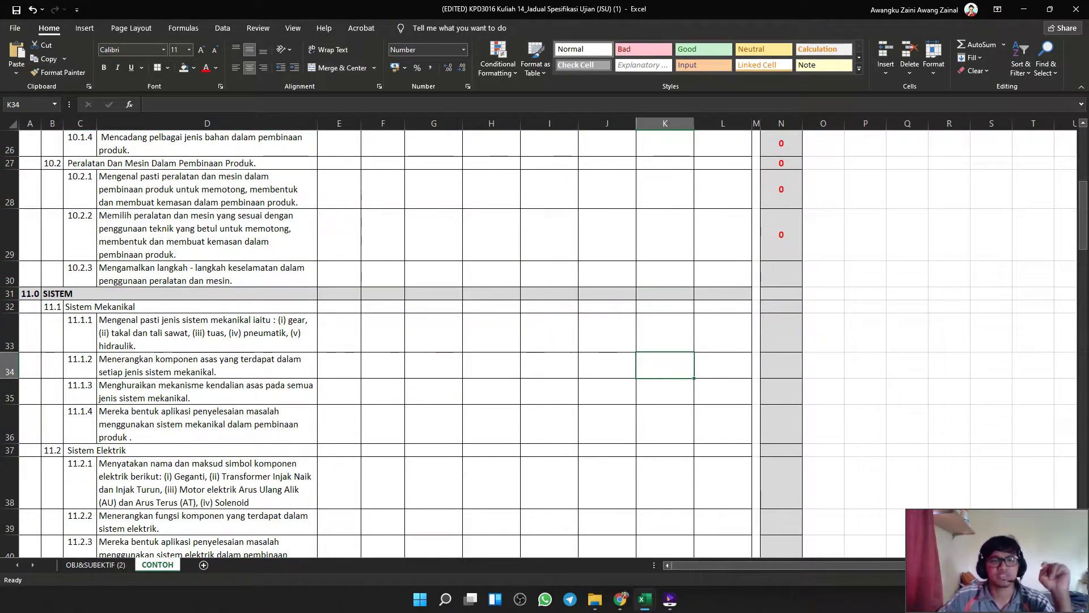
pyautogui.moveTo(227, 293); pyautogui.dragTo(723, 294)
pyautogui.click(665, 392)
# Examine the JAM BELAJAR column, its total in E13 and the cell for topic 9.0 in E14.
pyautogui.scroll(4, 665, 392)
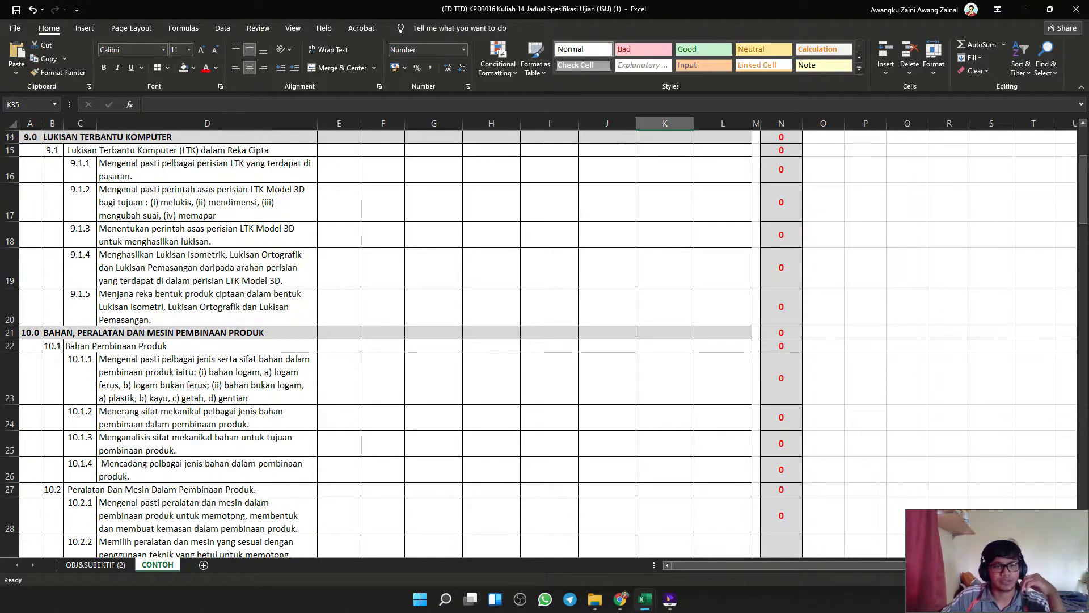
pyautogui.scroll(2, 545, 341)
pyautogui.click(339, 205)
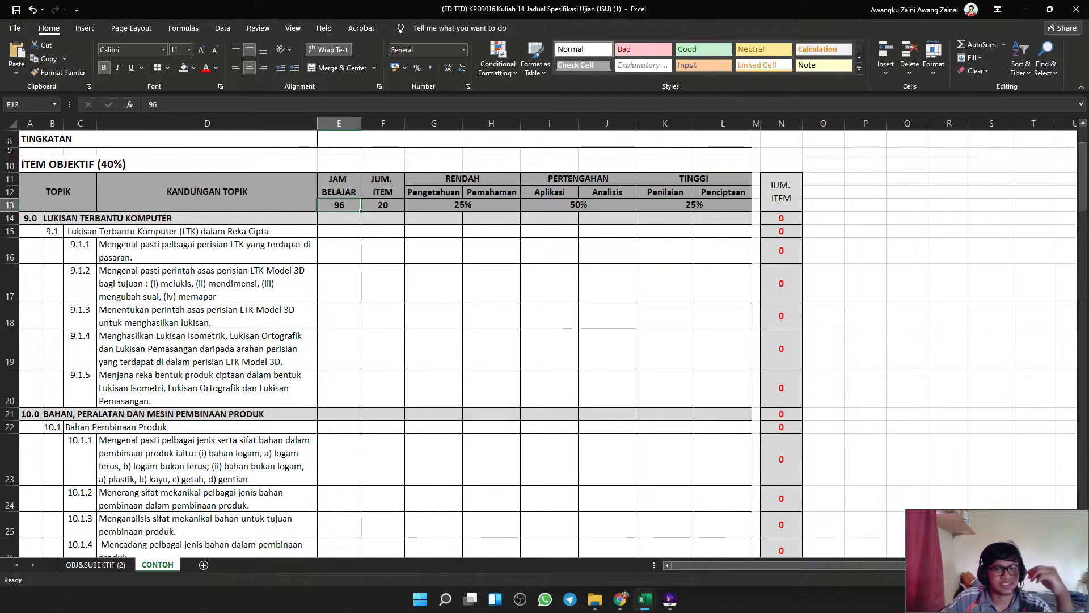
pyautogui.keyDown('ctrl'); pyautogui.scroll(3, 544, 341); pyautogui.keyUp('ctrl')
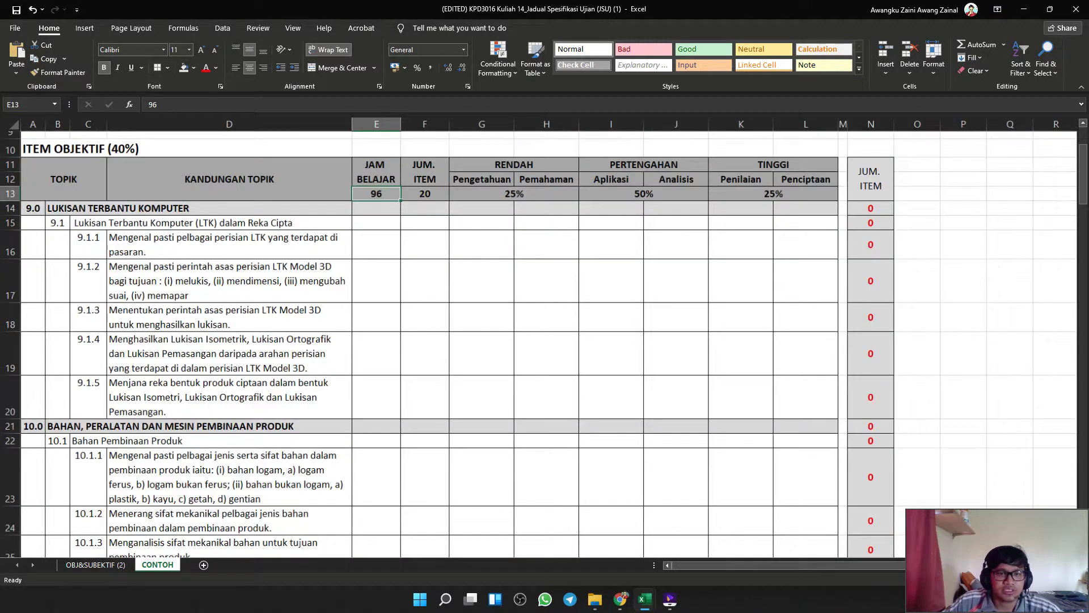
pyautogui.scroll(2, 545, 341)
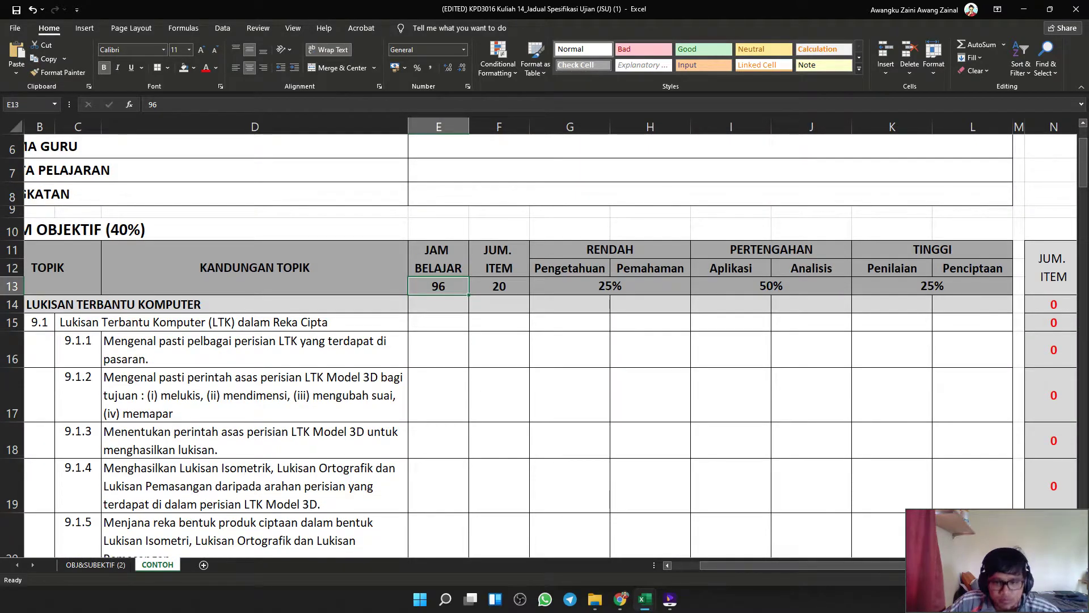
pyautogui.click(439, 304)
pyautogui.click(439, 286)
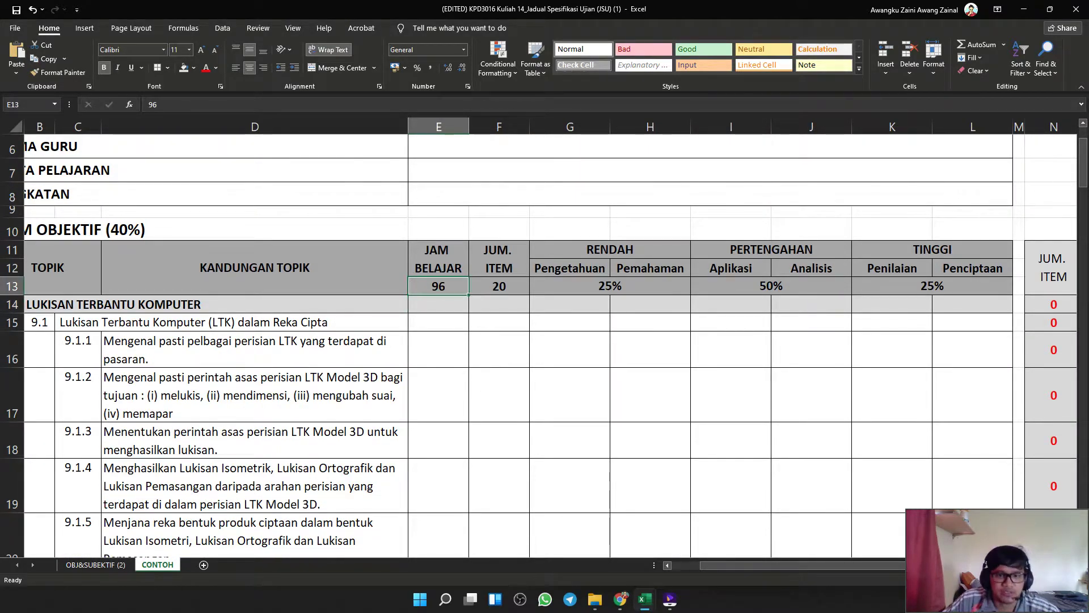
pyautogui.click(438, 305)
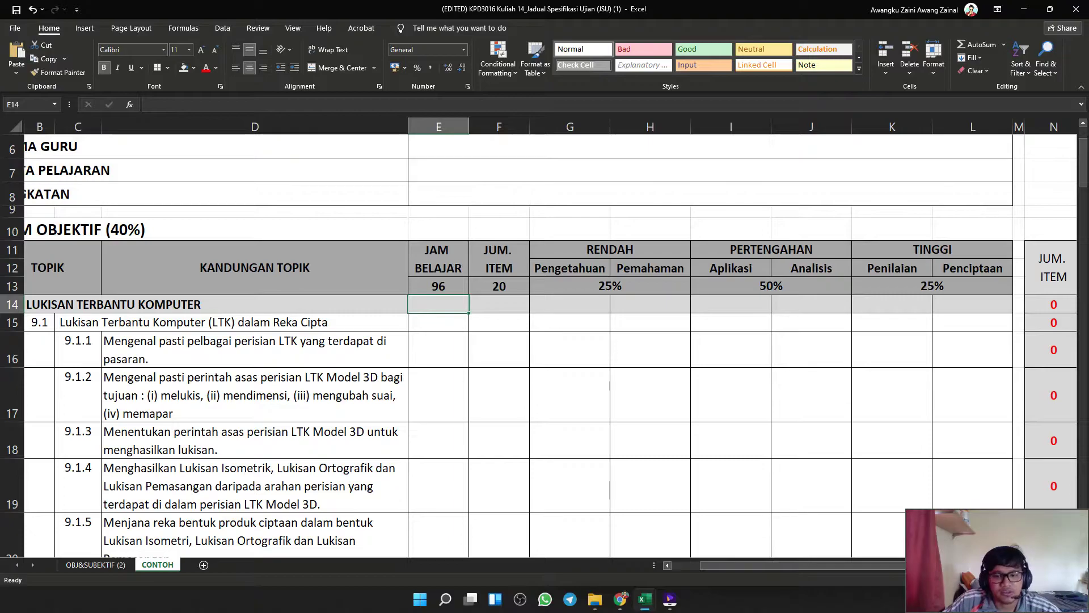
# Place the workbook window side by side with the DSKP PDF and select topic 9.0's JAM BELAJAR cell, E14.
pyautogui.moveTo(802, 565); pyautogui.dragTo(775, 566)
pyautogui.moveTo(550, 9); pyautogui.dragTo(0, 116)
pyautogui.click(247, 305)
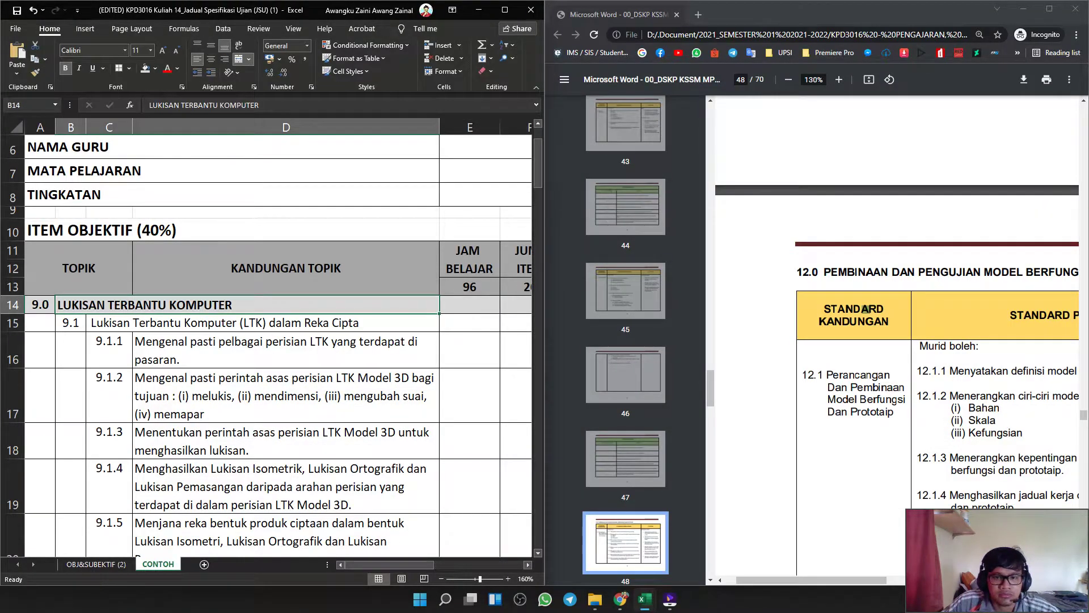
pyautogui.click(470, 304)
# Find Jadual 5, the table of hours per module, on page 31 of the DSKP document.
pyautogui.scroll(12, 839, 312)
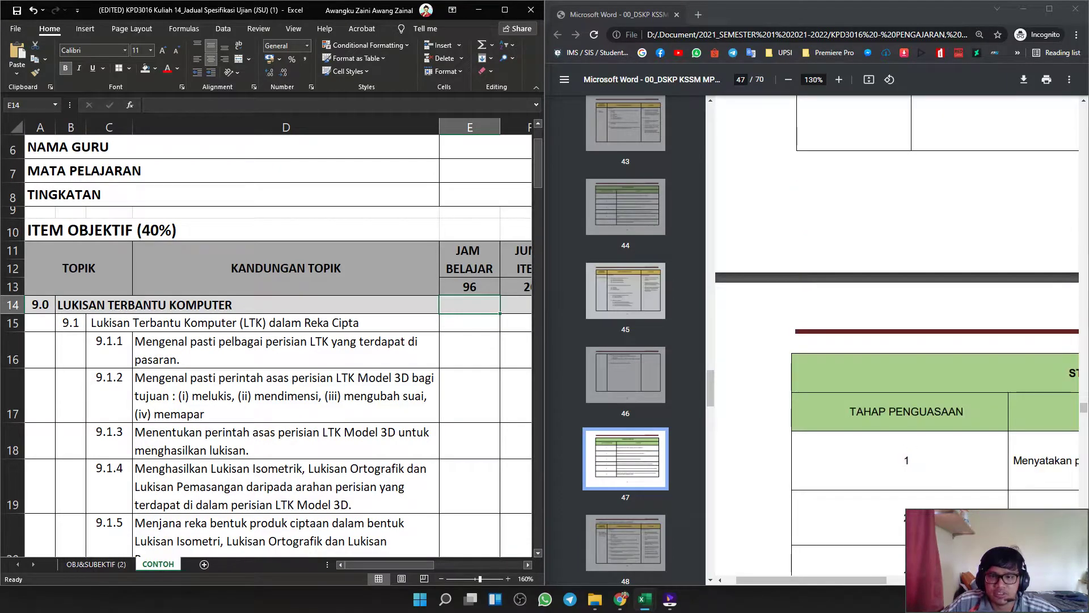
pyautogui.scroll(10, 626, 340)
pyautogui.scroll(5, 625, 323)
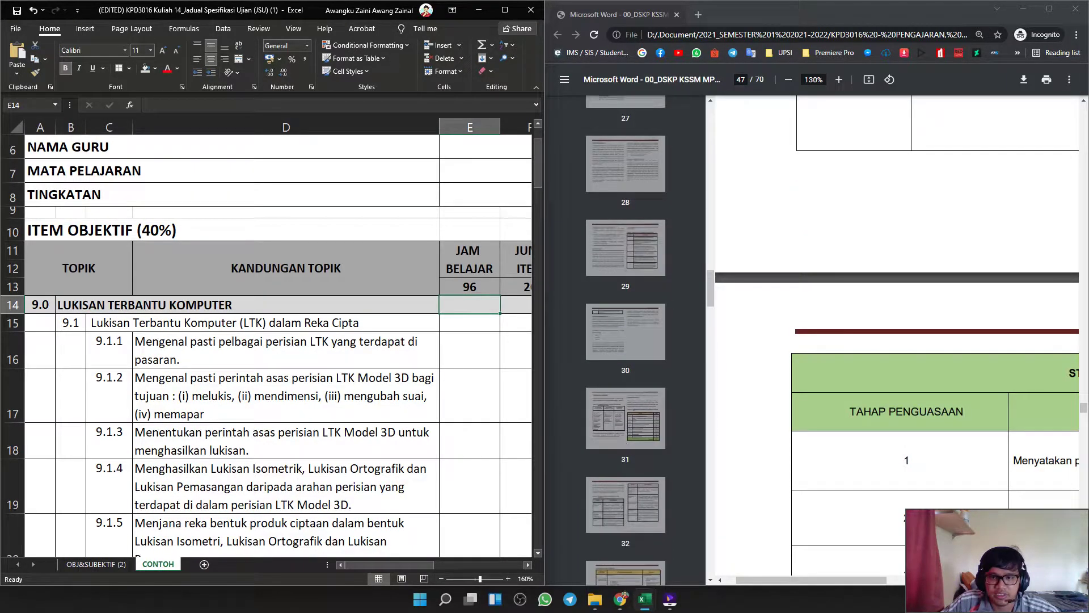
pyautogui.click(625, 319)
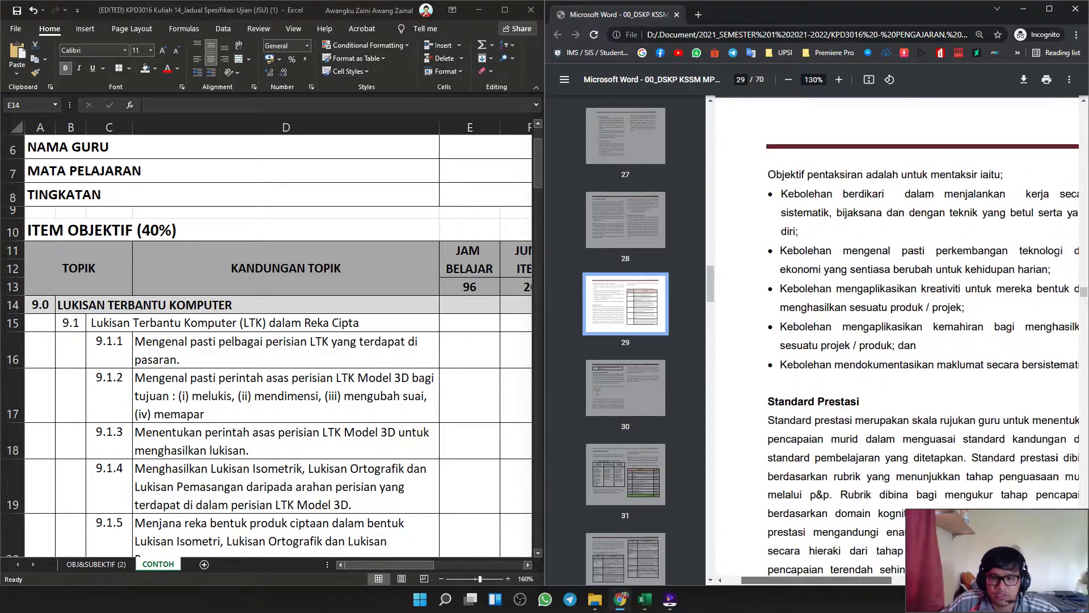
pyautogui.scroll(-4, 625, 324)
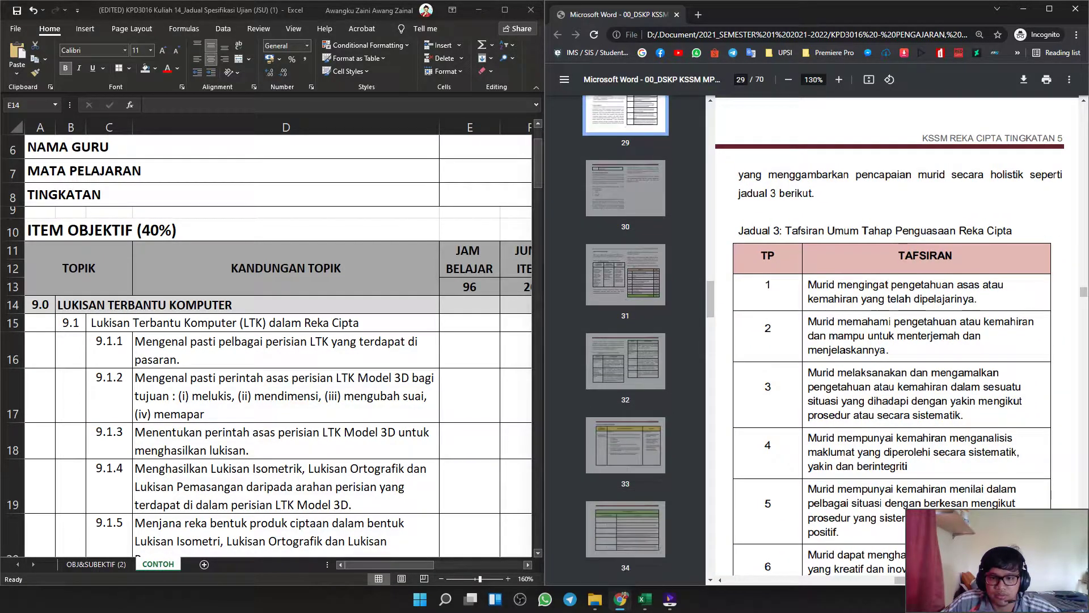
pyautogui.click(625, 247)
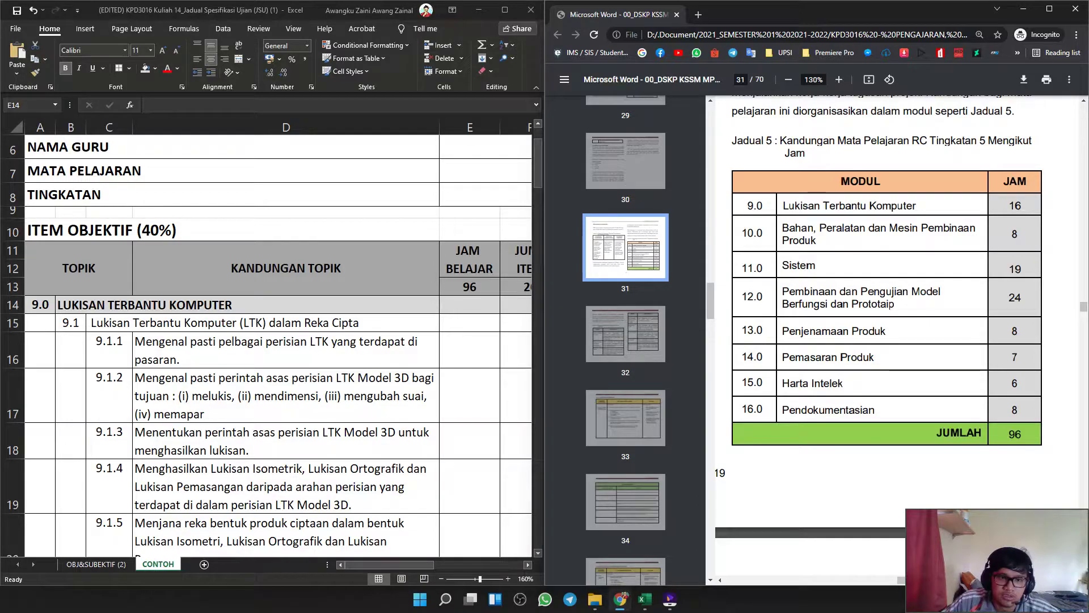
# Return to topic 9.0's JAM BELAJAR cell, E14, and maximize the workbook window.
pyautogui.hotkey('alt', 'Tab')
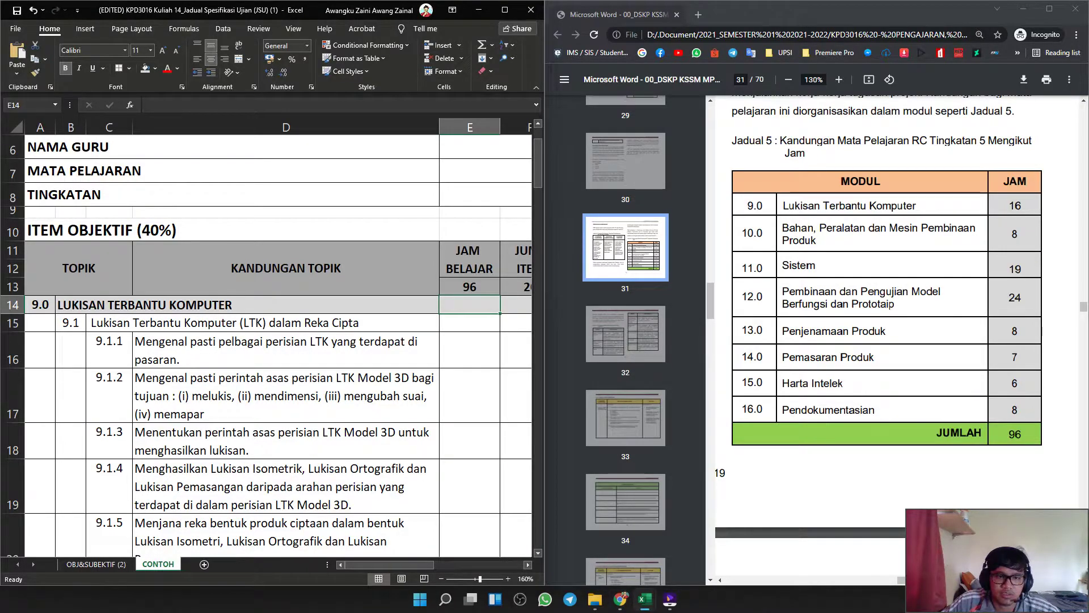
pyautogui.click(247, 305)
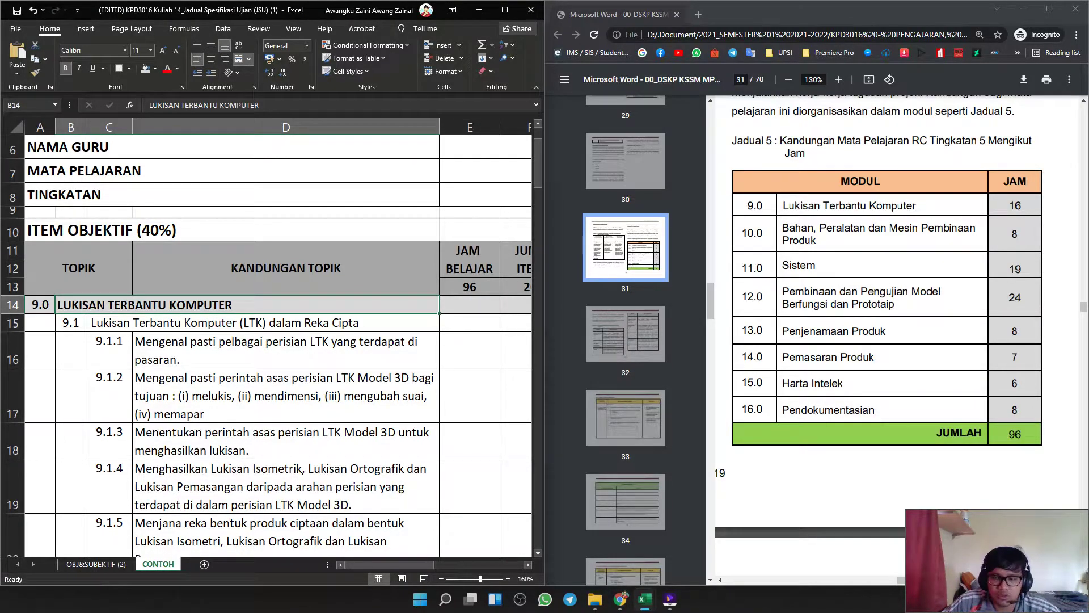
pyautogui.hotkey('alt', 'Tab')
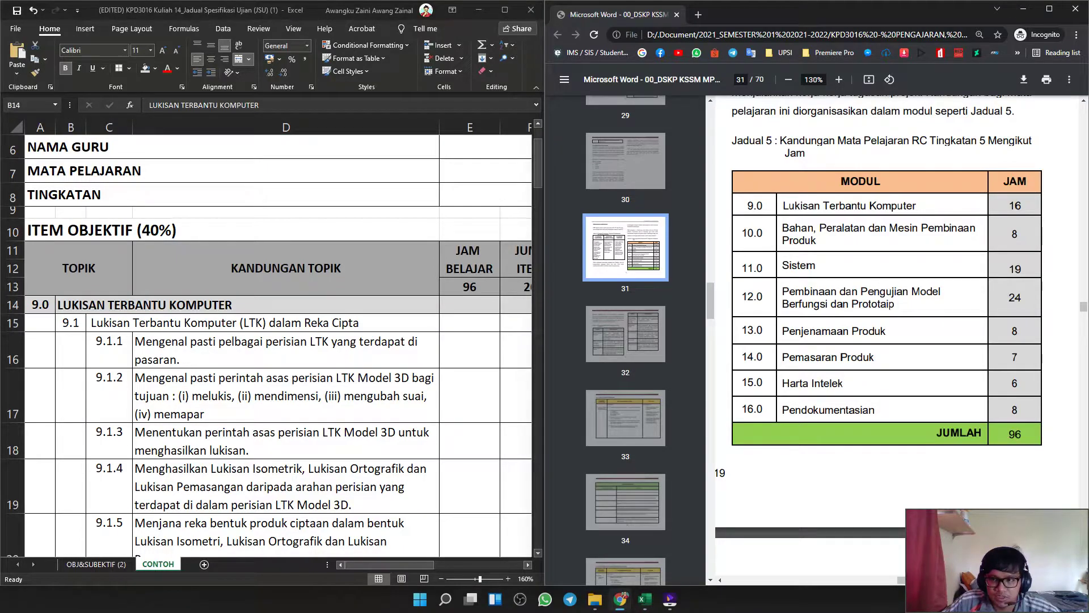
pyautogui.click(317, 304)
pyautogui.click(470, 305)
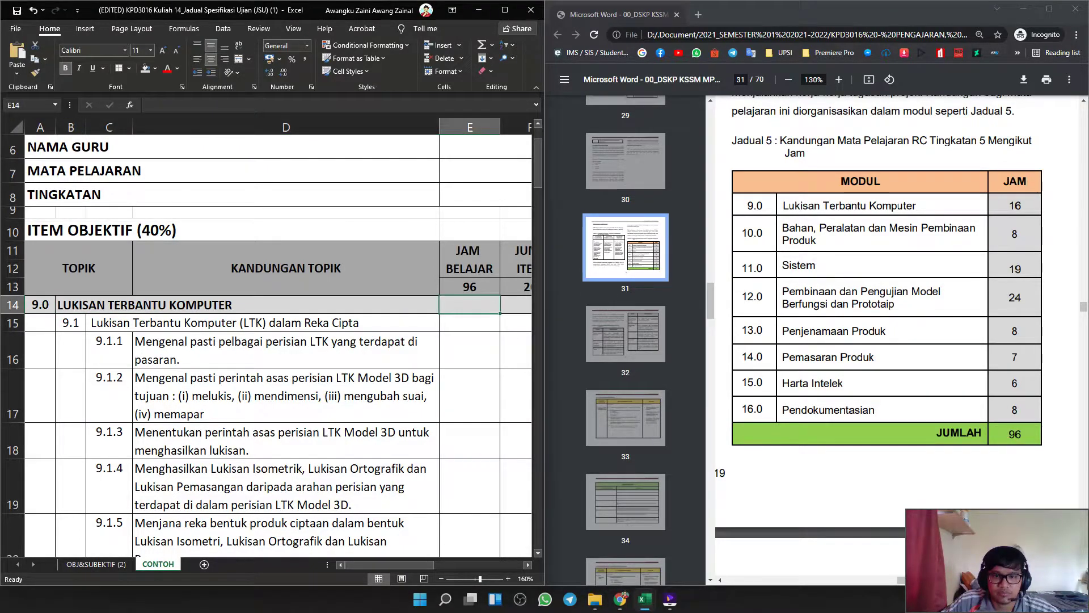
pyautogui.scroll(-1, 469, 305)
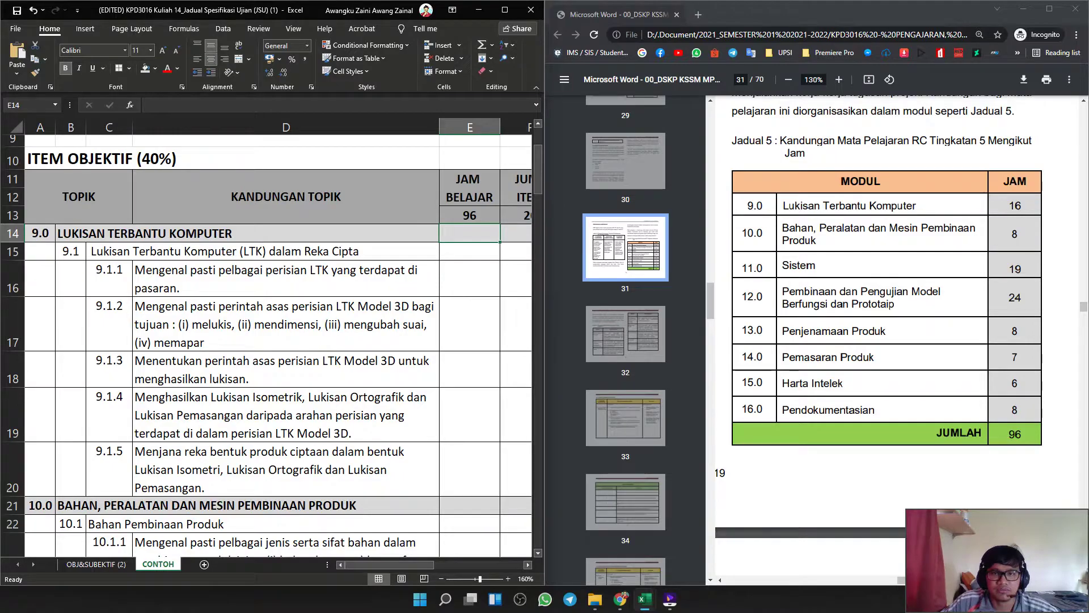
pyautogui.click(505, 9)
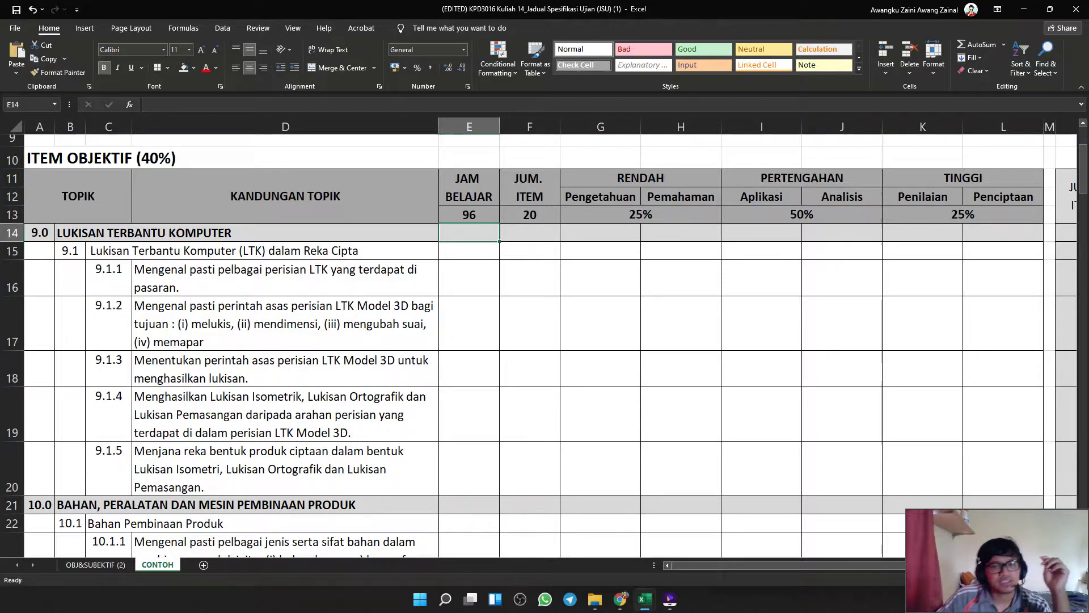
# Examine the JAM BELAJAR cells E15:E20 belonging to topic 9.0 and its heading cell E14.
pyautogui.moveTo(469, 250); pyautogui.dragTo(469, 482)
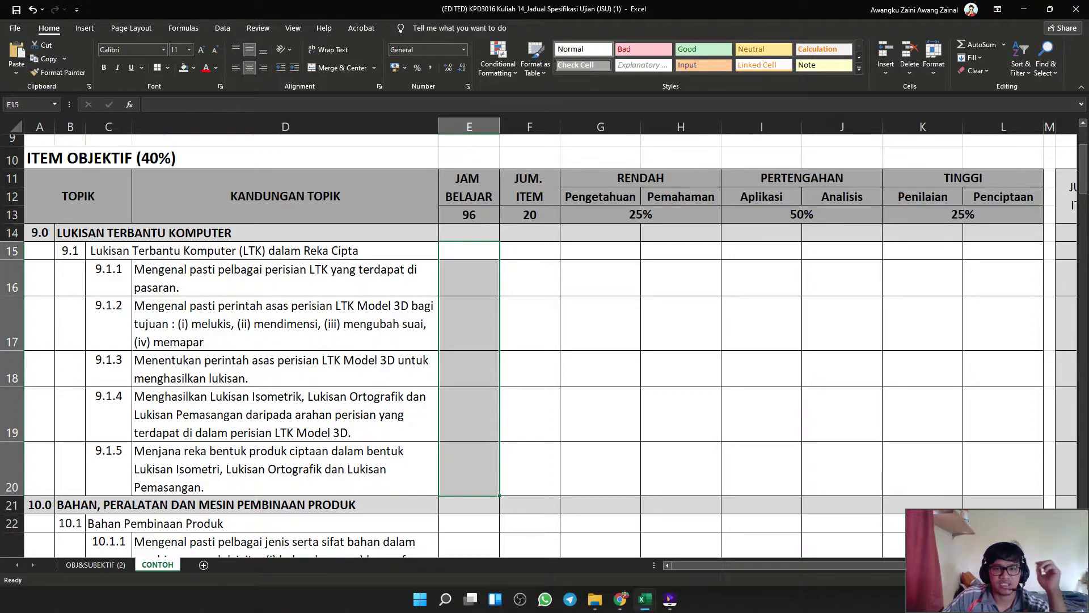
pyautogui.click(469, 232)
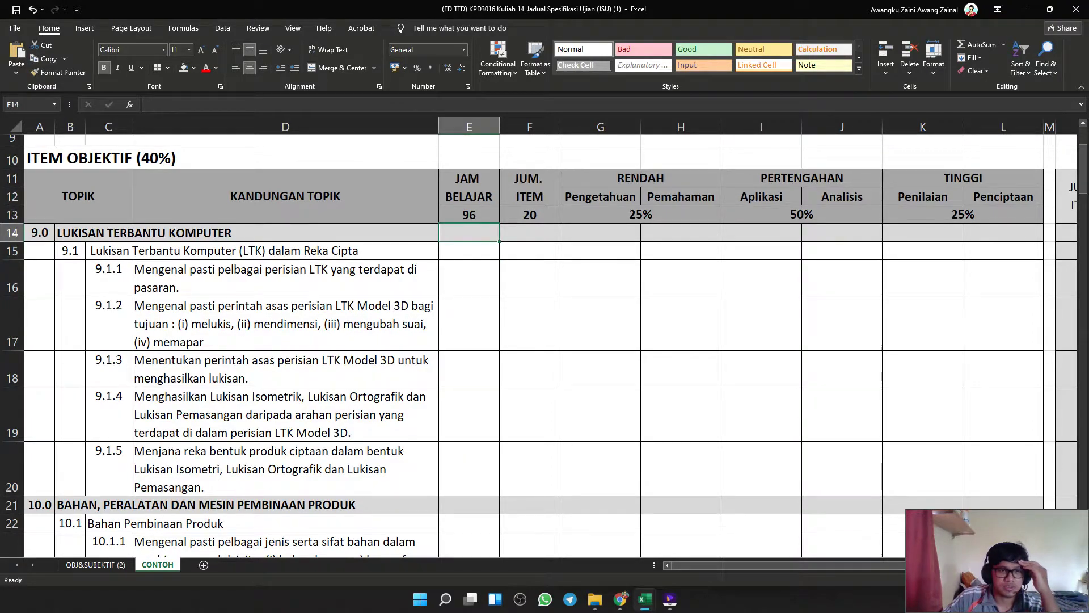
pyautogui.moveTo(469, 250); pyautogui.dragTo(470, 471)
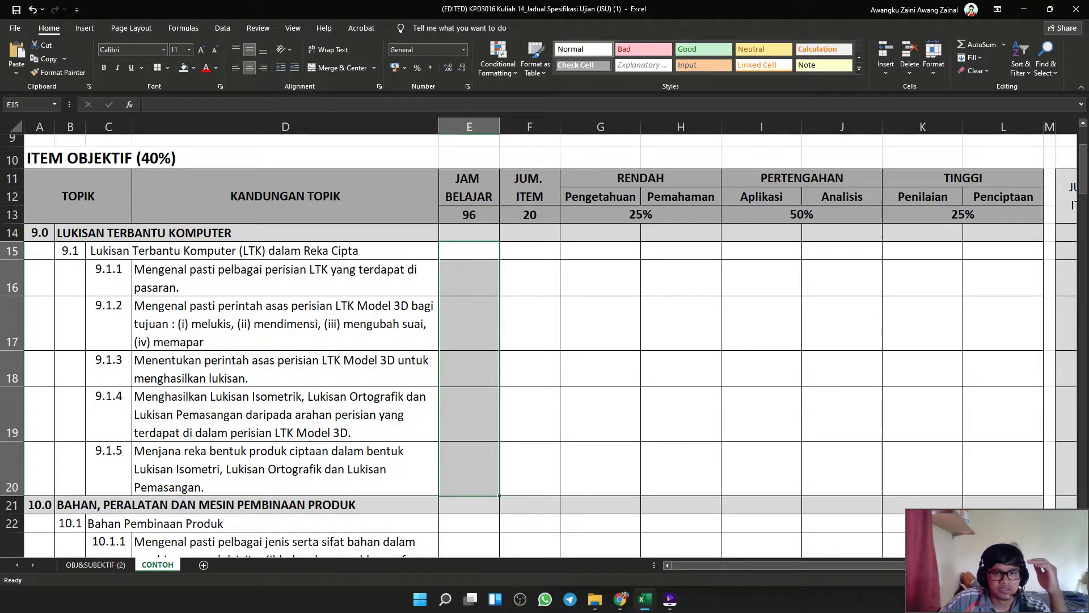
pyautogui.click(470, 233)
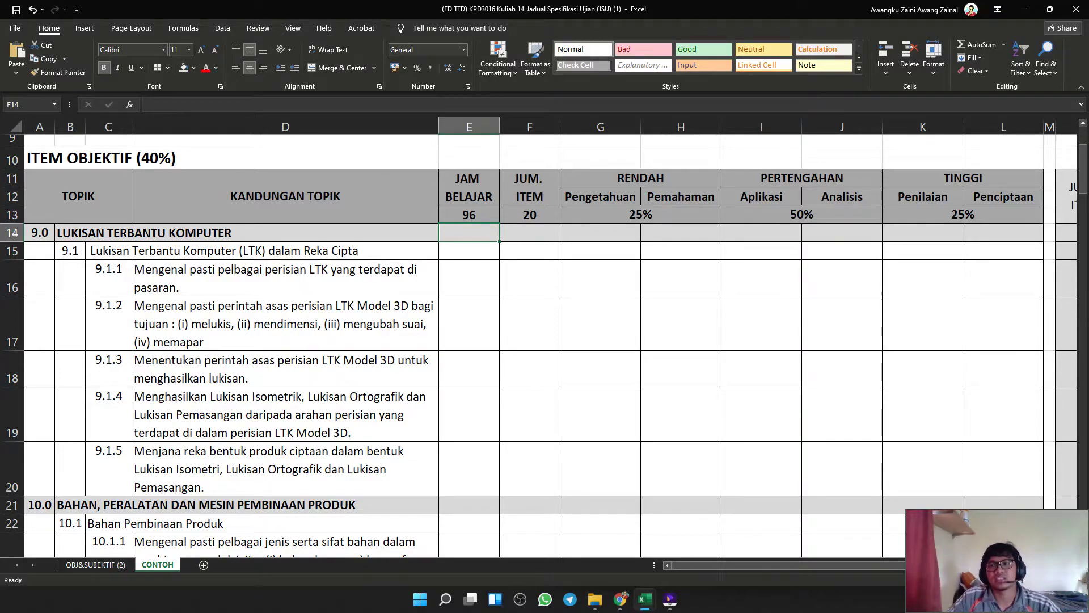
pyautogui.click(973, 44)
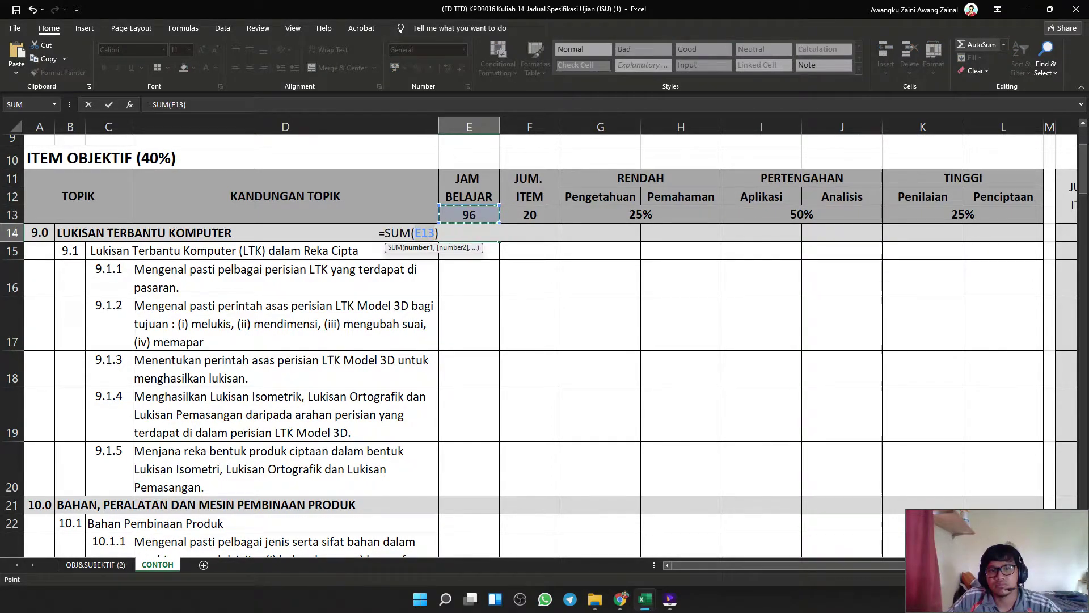
pyautogui.press('super+x')
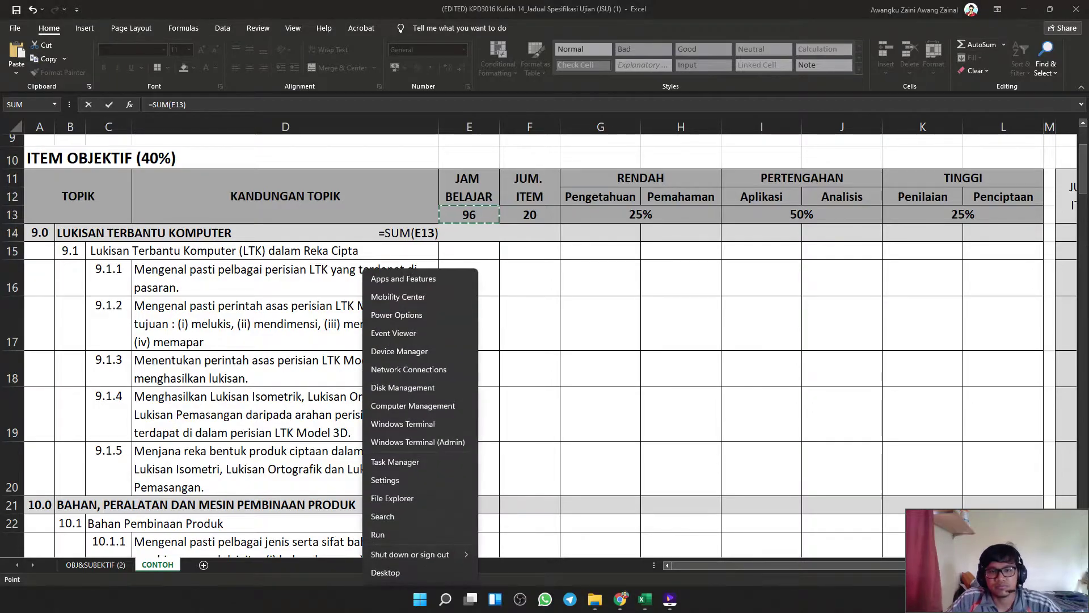
pyautogui.press('Escape')
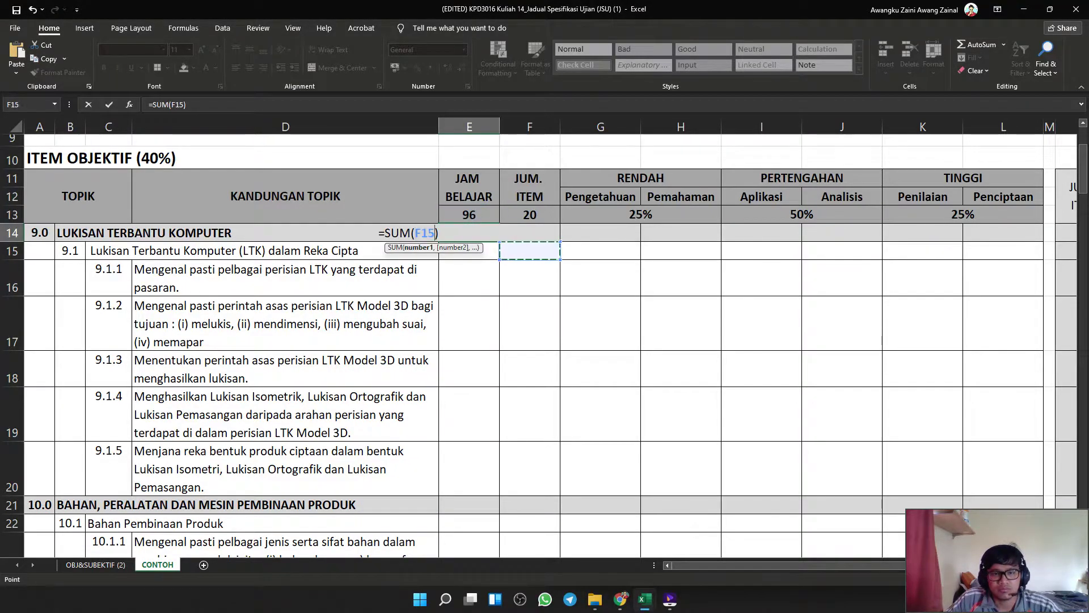
pyautogui.press('Escape')
# Total topic 9.0's JAM BELAJAR in E14 with the formula =SUM(E15:E20).
pyautogui.click(1004, 44)
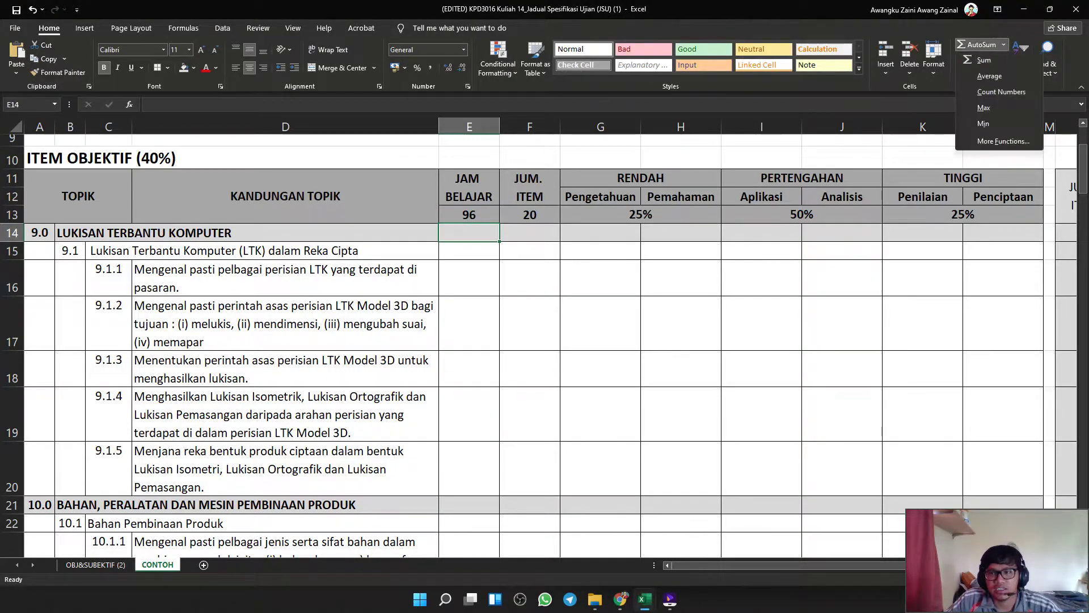
pyautogui.click(984, 60)
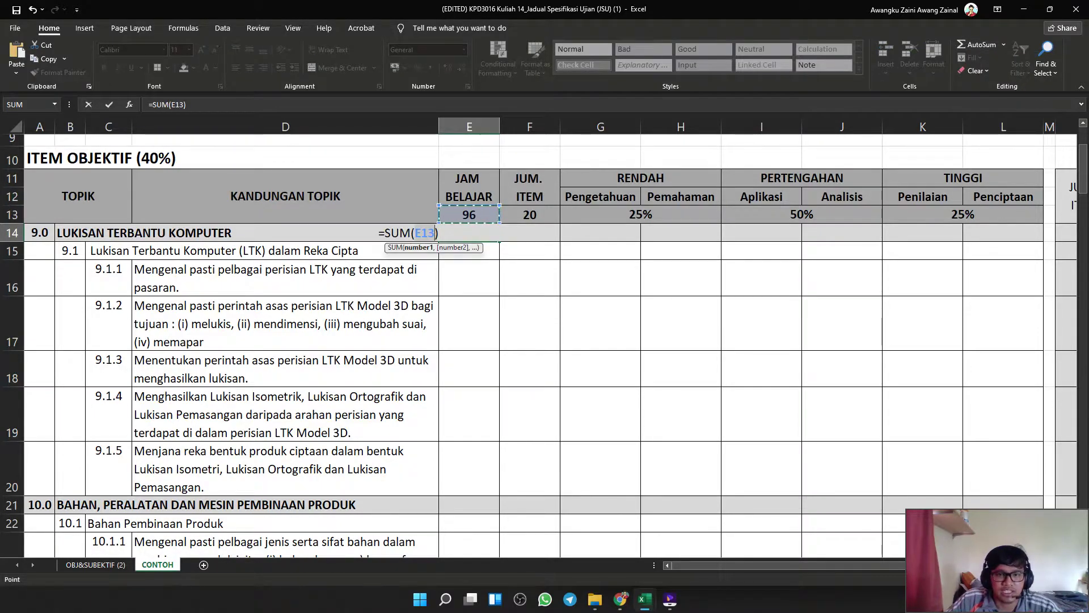
pyautogui.moveTo(471, 251); pyautogui.dragTo(494, 494)
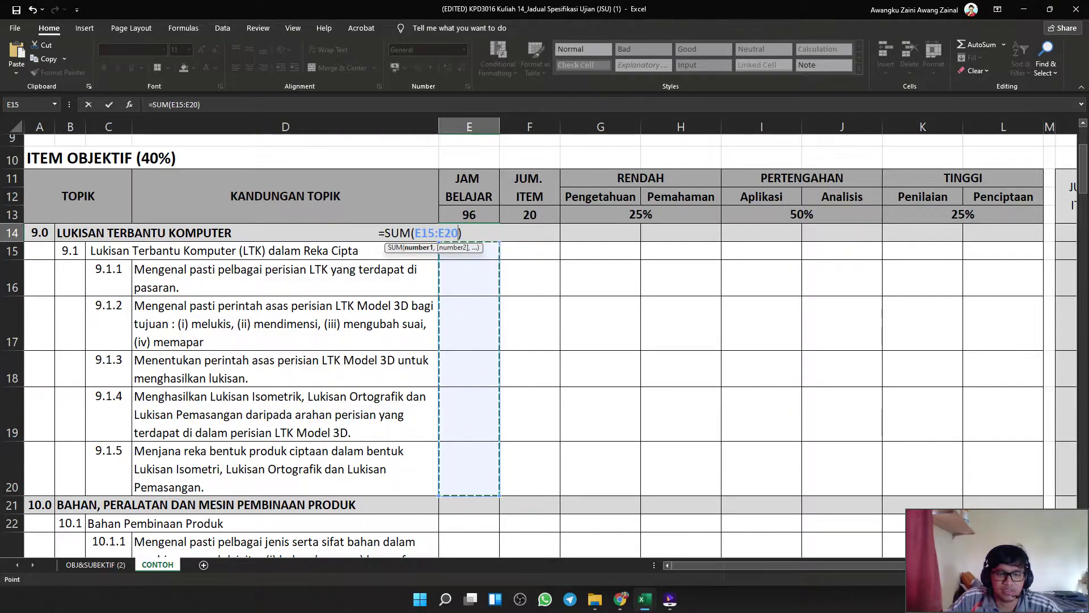
pyautogui.press('Return')
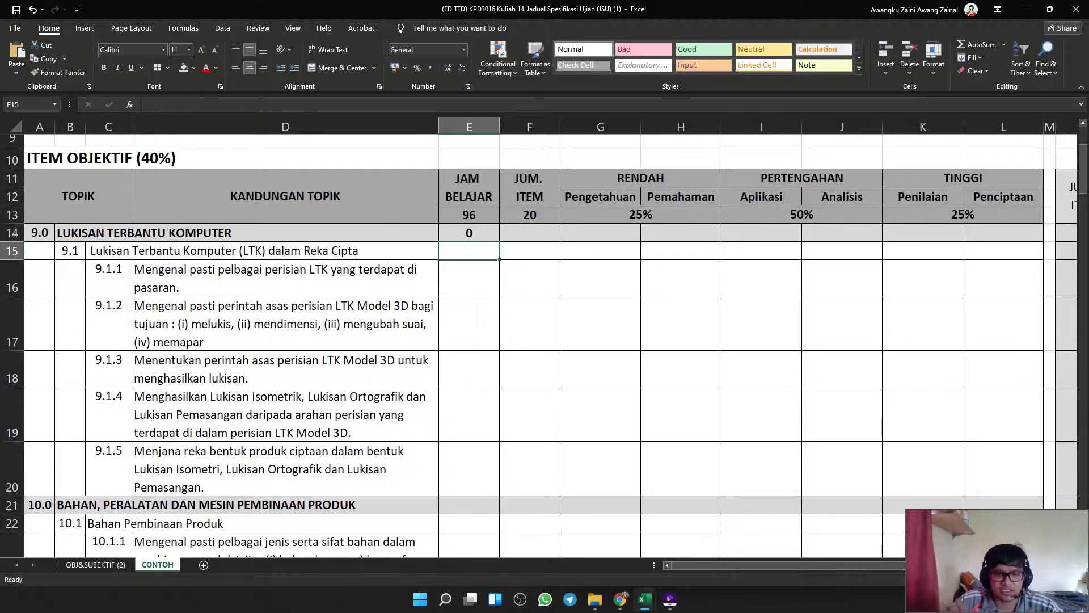
pyautogui.click(469, 233)
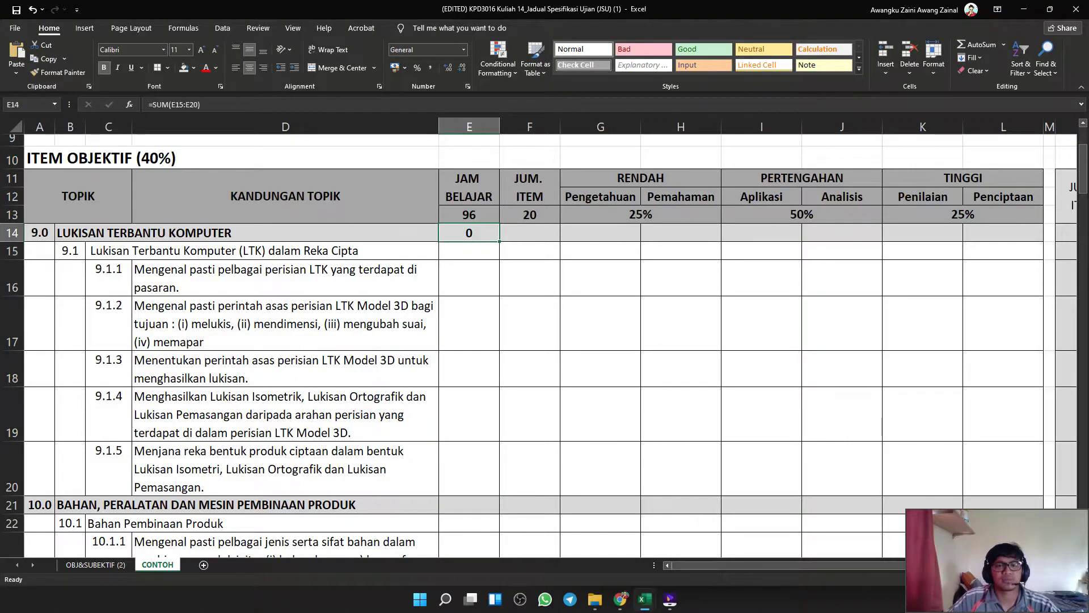
pyautogui.press('Down')
pyautogui.press('Down')
pyautogui.press('Down')
pyautogui.press('Down')
pyautogui.press('Down')
pyautogui.press('Down')
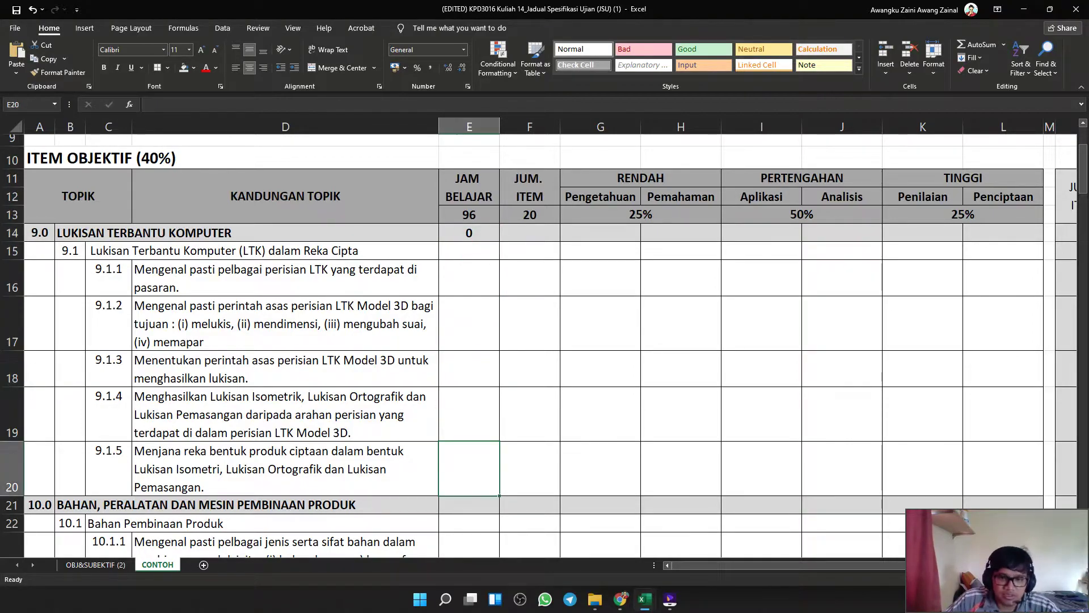
pyautogui.click(469, 251)
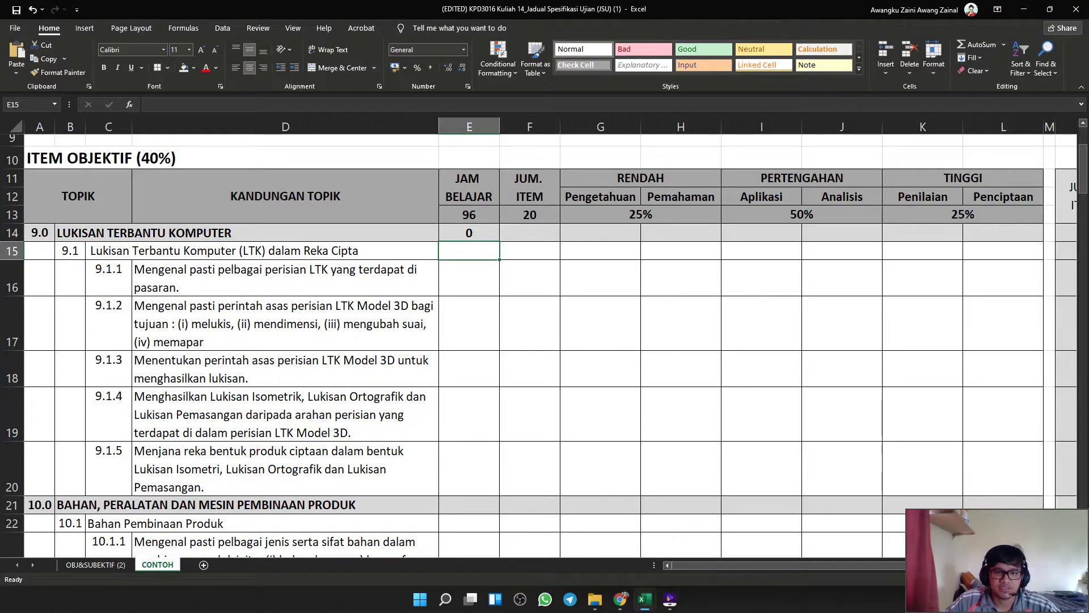
pyautogui.press('Down')
pyautogui.press('Up')
pyautogui.hotkey('shift', 'Right')
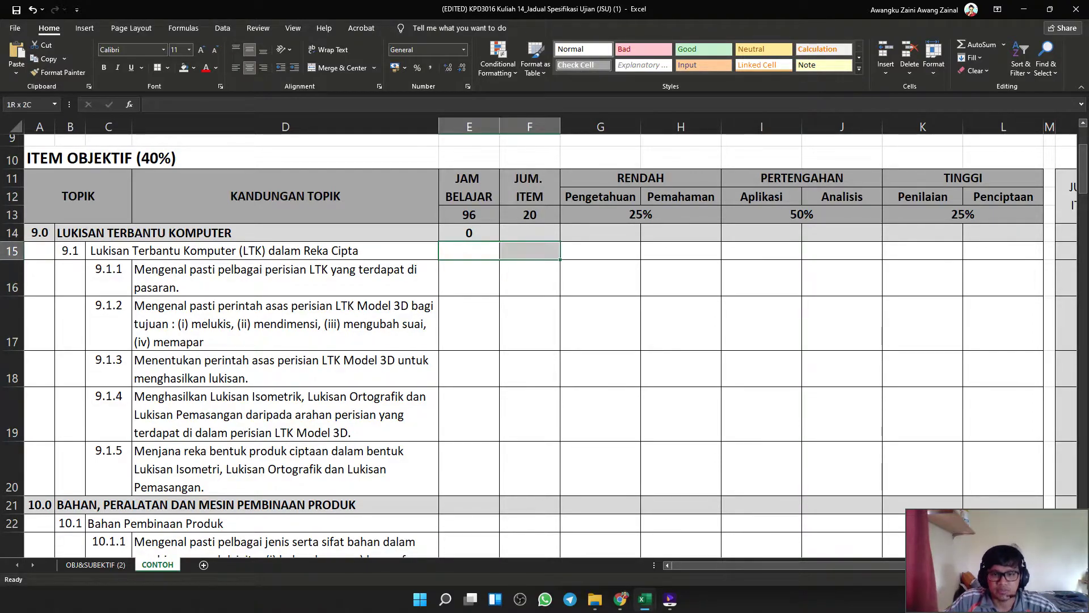
pyautogui.hotkey('shift', 'Left')
pyautogui.hotkey('shift', 'Right')
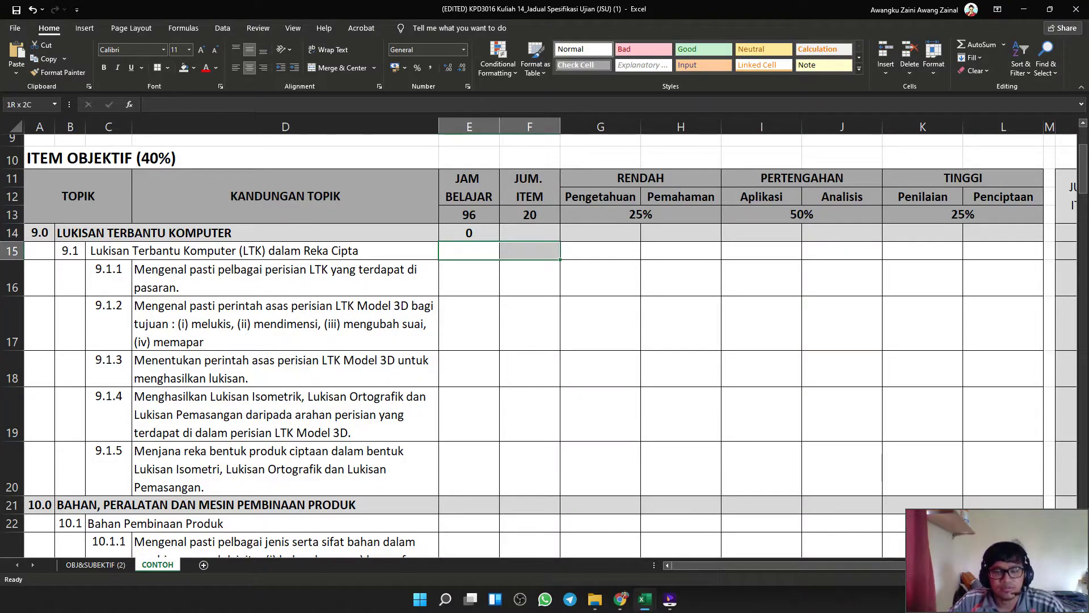
# Fill topic 9.0's JAM BELAJAR and JUM. ITEM cells, E14:F14, with standard yellow.
pyautogui.press('Up')
pyautogui.hotkey('shift', 'Right')
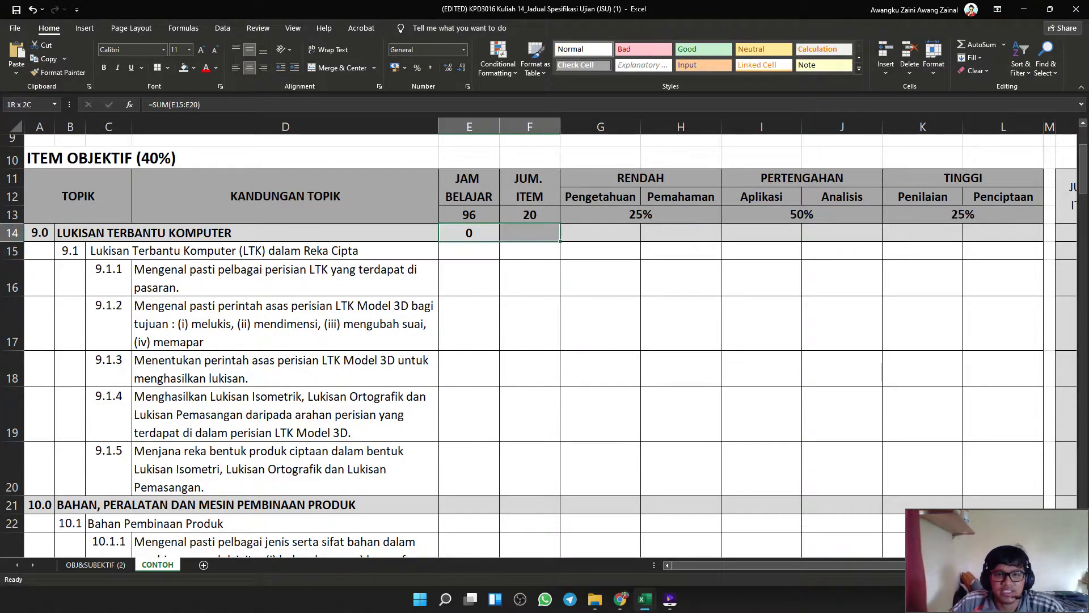
pyautogui.click(215, 68)
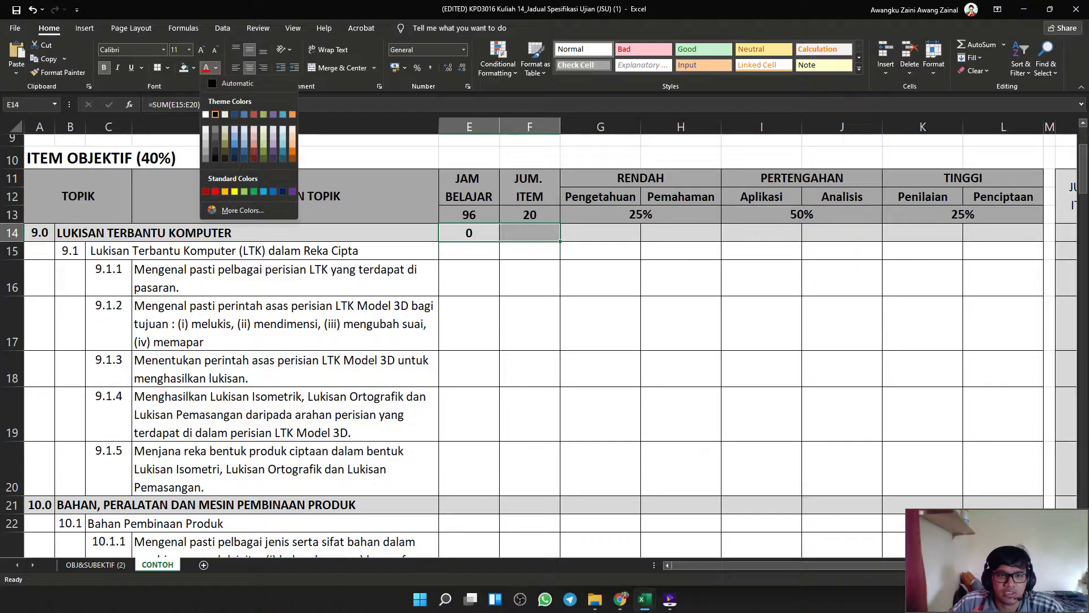
pyautogui.click(193, 68)
pyautogui.click(213, 173)
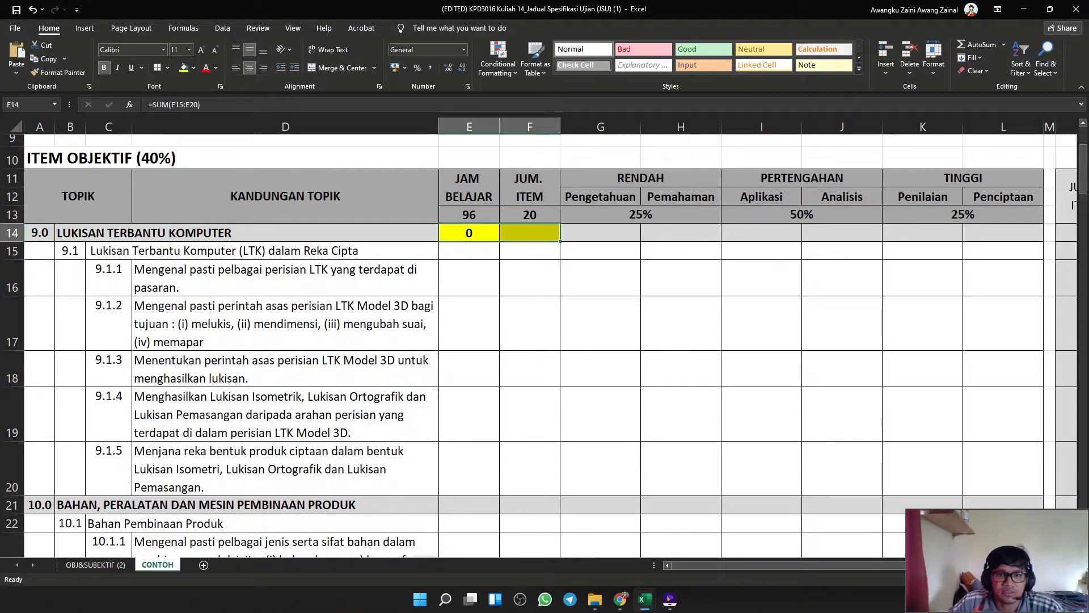
# Apply the same yellow fill to E21:F21 for topic 10.0 and E31:F31 for topic 11.0.
pyautogui.scroll(-1, 510, 346)
pyautogui.moveTo(469, 453); pyautogui.dragTo(530, 452)
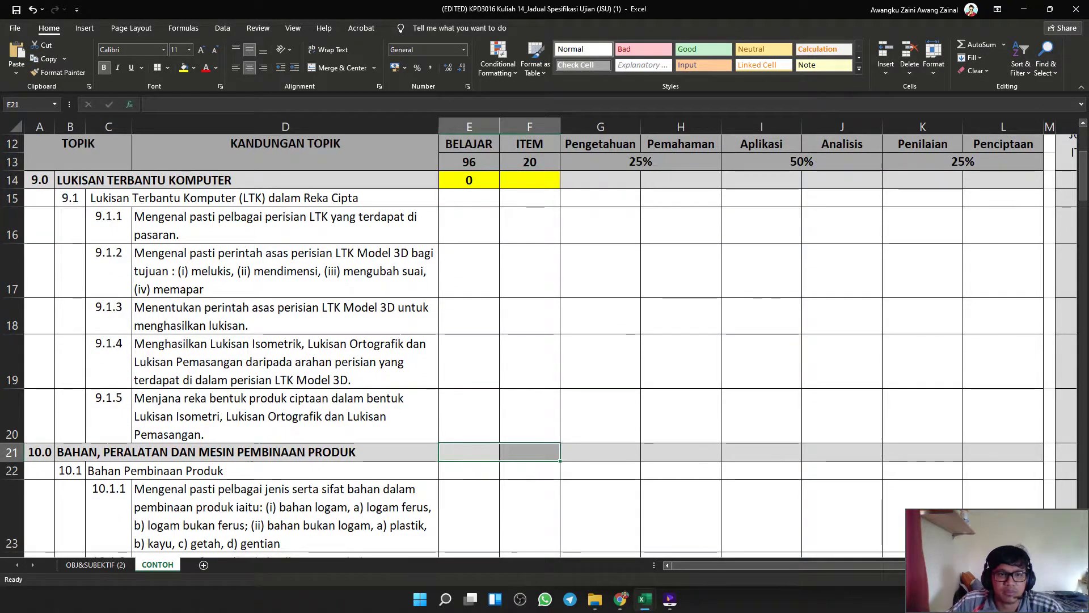
pyautogui.click(184, 68)
pyautogui.scroll(-5, 482, 341)
pyautogui.moveTo(469, 324); pyautogui.dragTo(530, 324)
pyautogui.click(184, 68)
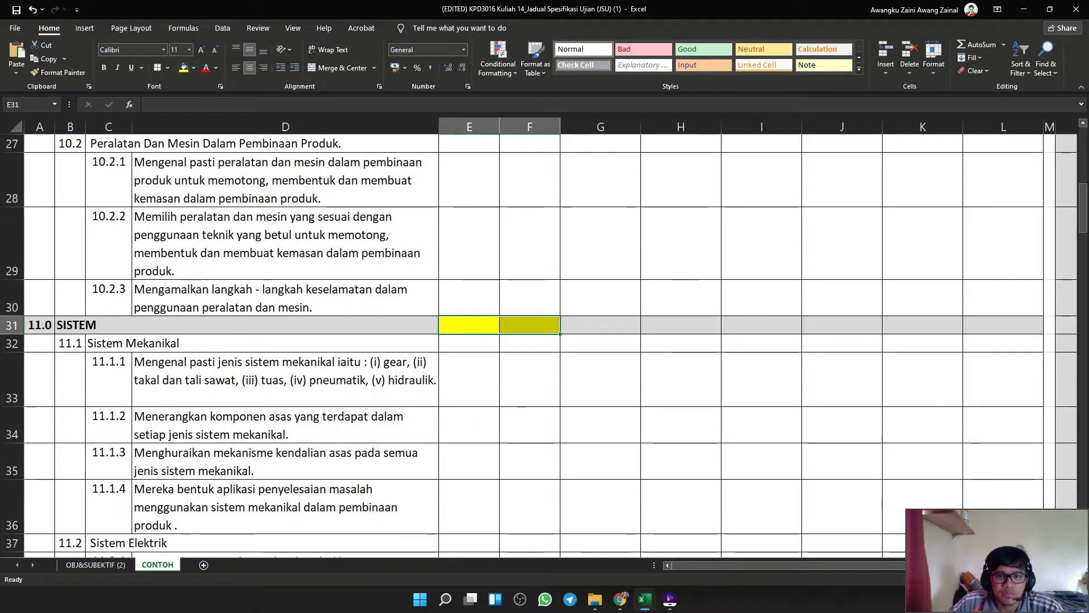
pyautogui.click(601, 244)
# Black out the JAM BELAJAR and JUM. ITEM cells of subtopic 9.1, E15:F15, with a black fill.
pyautogui.scroll(1, 600, 244)
pyautogui.scroll(5, 539, 346)
pyautogui.moveTo(469, 250); pyautogui.dragTo(530, 250)
pyautogui.click(194, 68)
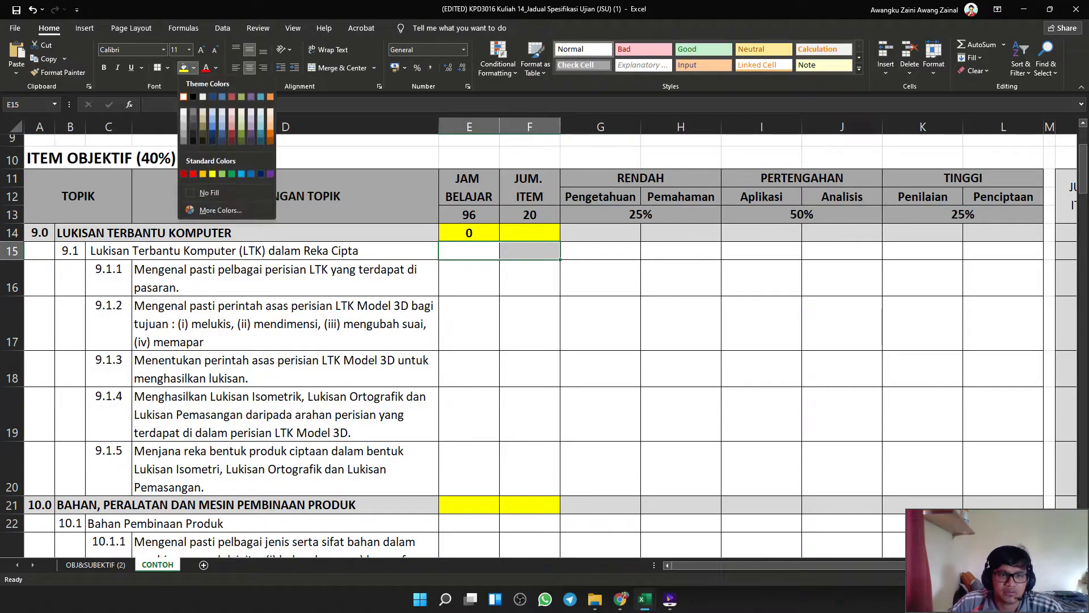
pyautogui.click(192, 97)
pyautogui.click(530, 278)
pyautogui.click(286, 250)
pyautogui.click(469, 250)
pyautogui.click(530, 250)
pyautogui.click(469, 279)
pyautogui.click(469, 250)
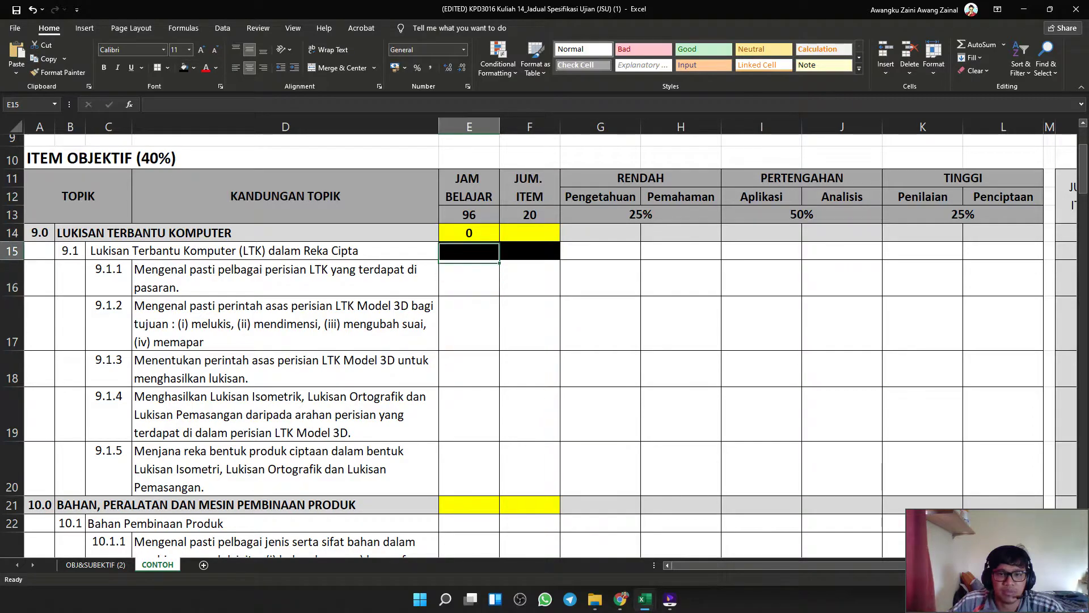
pyautogui.click(530, 250)
# Apply the same black fill to subtopic 10.1's JAM BELAJAR and JUM. ITEM cells, E22:F22.
pyautogui.scroll(-2, 530, 251)
pyautogui.moveTo(470, 416); pyautogui.dragTo(530, 415)
pyautogui.click(184, 68)
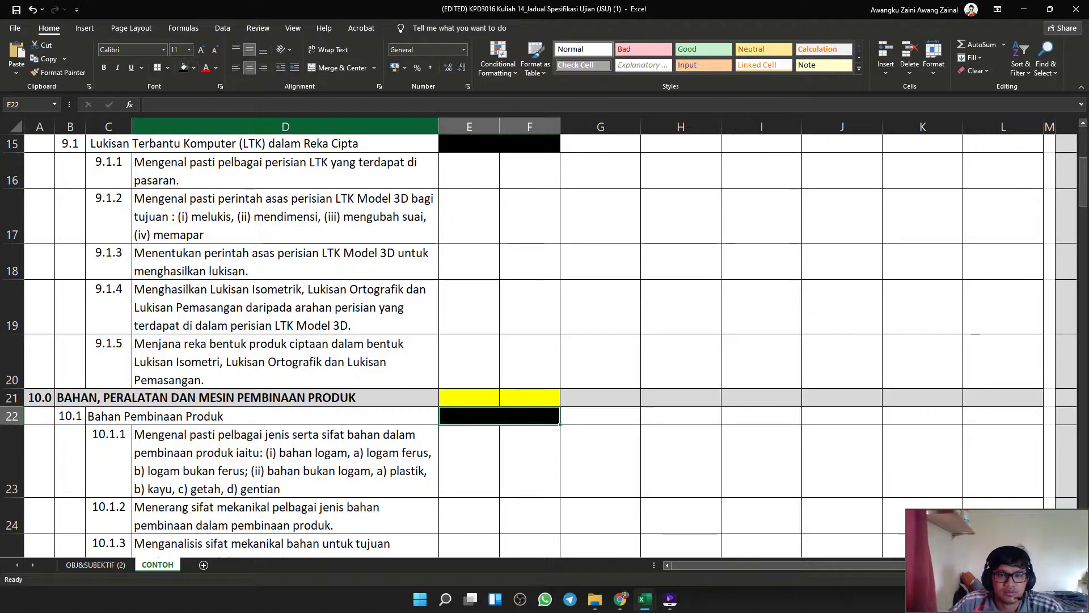
# Apply the same black fill to subtopic 11.1's JAM BELAJAR and JUM. ITEM cells, E32:F32.
pyautogui.scroll(-4, 488, 344)
pyautogui.moveTo(469, 343); pyautogui.dragTo(530, 343)
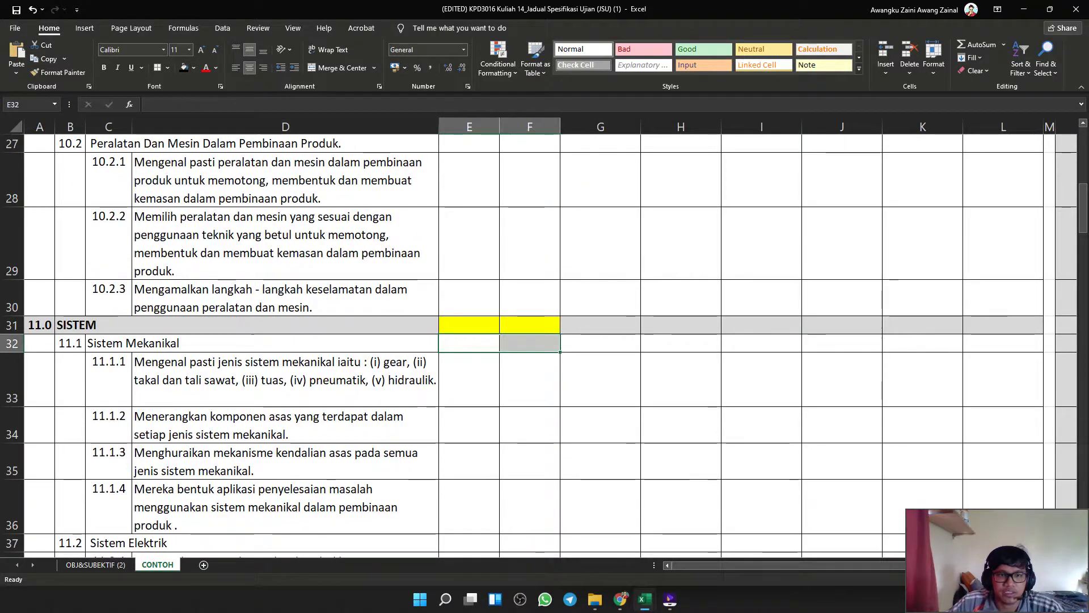
pyautogui.click(184, 67)
pyautogui.click(600, 324)
# Black out the JAM BELAJAR and JUM. ITEM cells of subtopic 11.2 Sistem Elektrik, E37:F37.
pyautogui.scroll(-3, 600, 325)
pyautogui.scroll(-5, 539, 346)
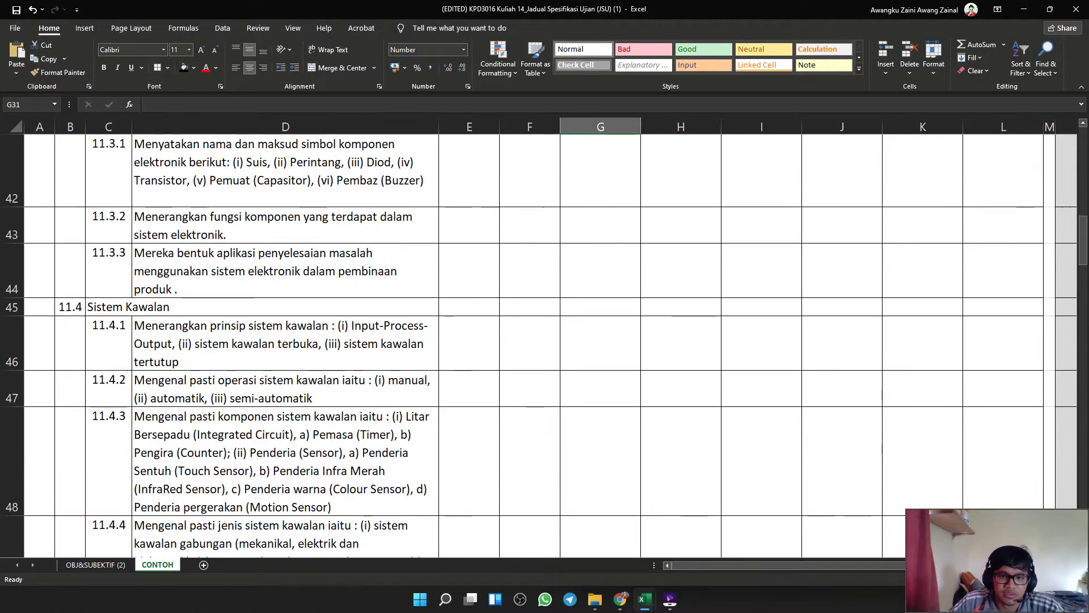
pyautogui.scroll(1, 539, 346)
pyautogui.scroll(8, 539, 346)
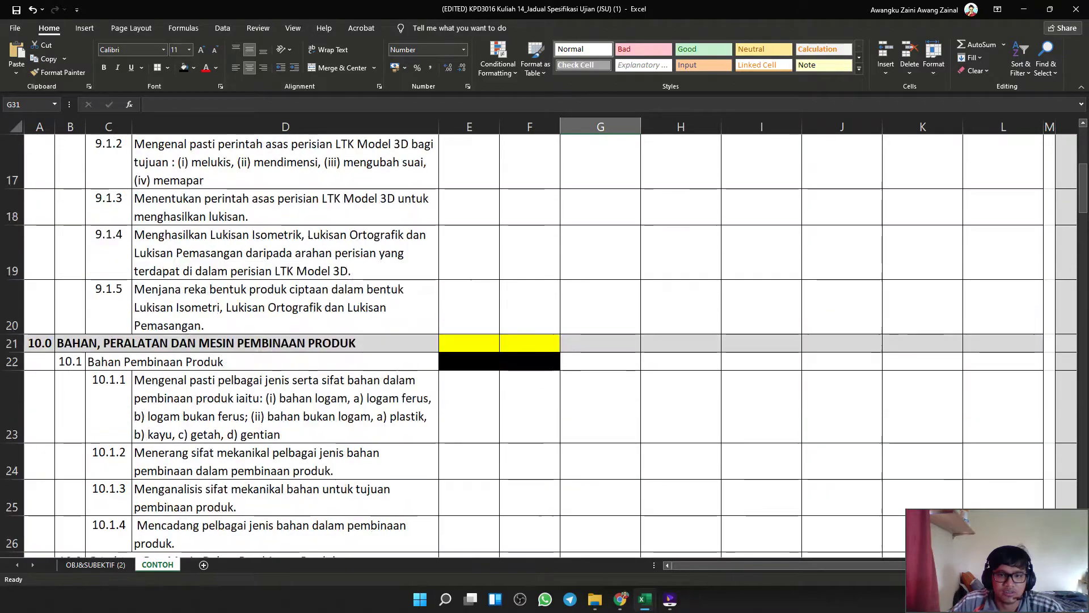
pyautogui.scroll(-3, 539, 347)
pyautogui.scroll(-1, 539, 346)
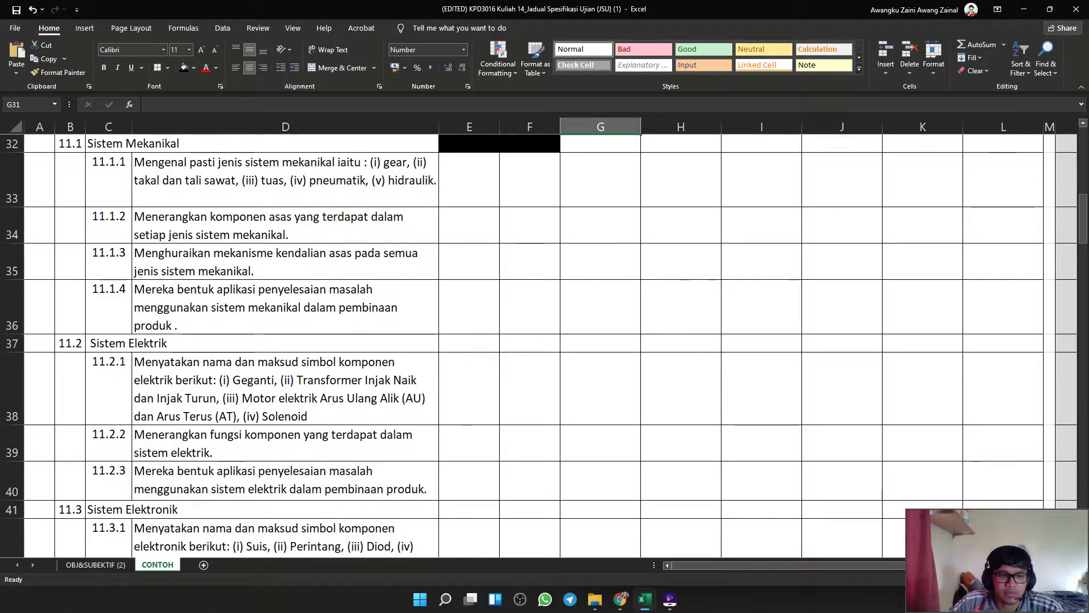
pyautogui.click(286, 343)
pyautogui.moveTo(469, 343); pyautogui.dragTo(530, 343)
pyautogui.click(337, 68)
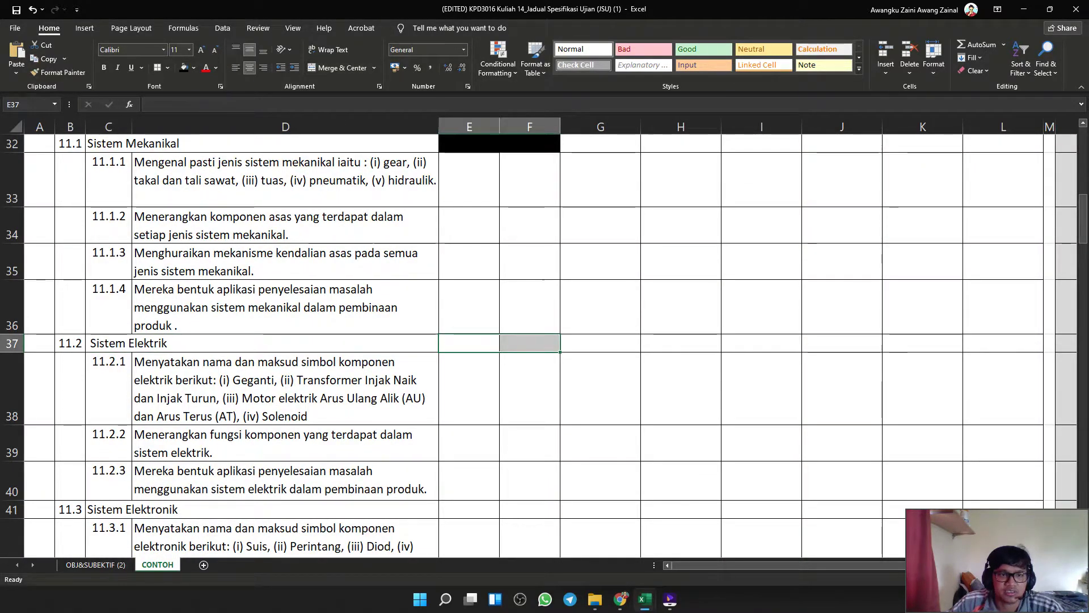
pyautogui.click(184, 67)
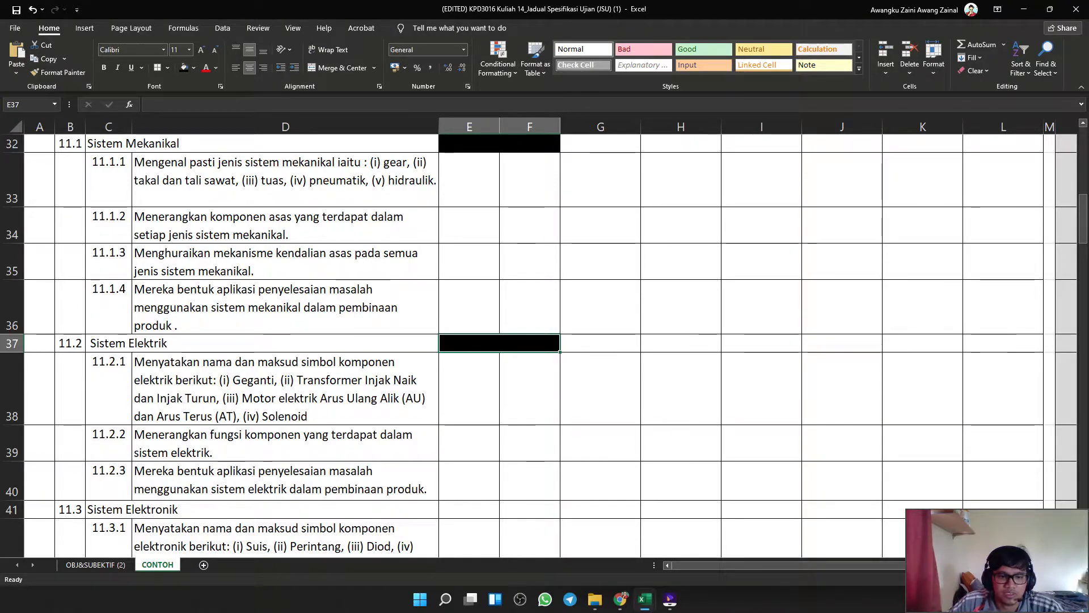
# Fill subtopic 11.3 Sistem Elektronik's JAM BELAJAR and JUM. ITEM cells, E41:F41, with black.
pyautogui.click(397, 536)
pyautogui.moveTo(469, 510); pyautogui.dragTo(530, 510)
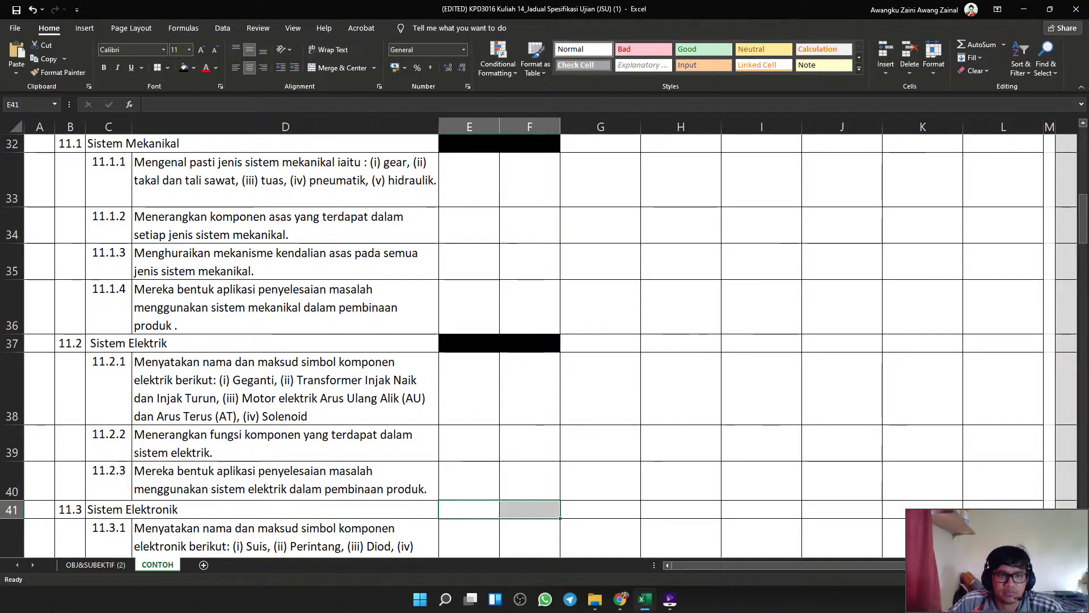
pyautogui.click(183, 68)
pyautogui.click(469, 262)
# Apply the black fill to the skipped subtopic 10.2's JAM BELAJAR and JUM. ITEM cells, E27:F27.
pyautogui.scroll(4, 470, 261)
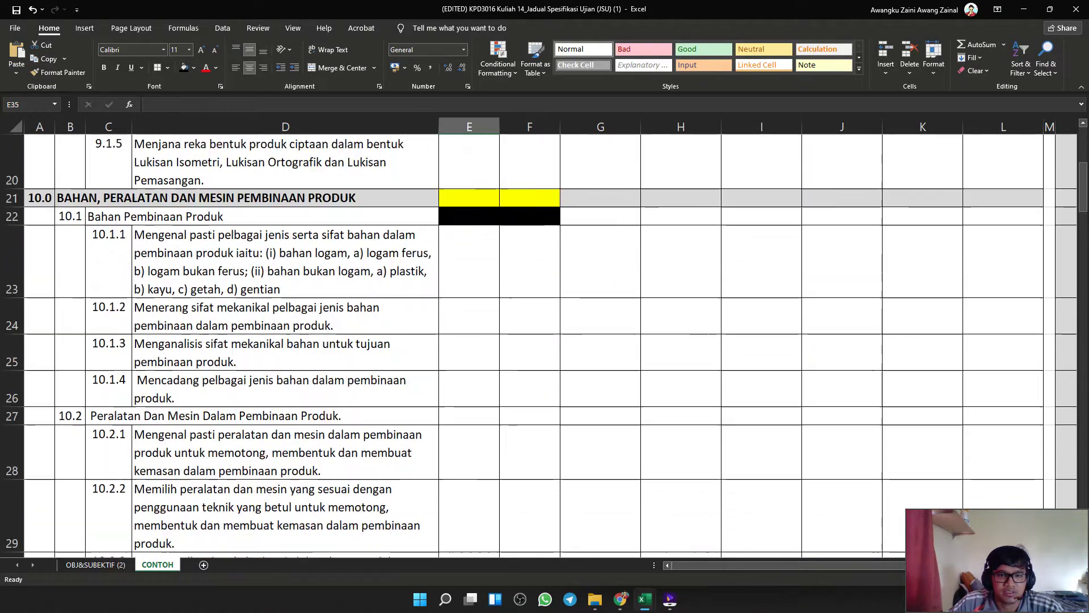
pyautogui.scroll(-2, 545, 345)
pyautogui.moveTo(469, 180); pyautogui.dragTo(530, 180)
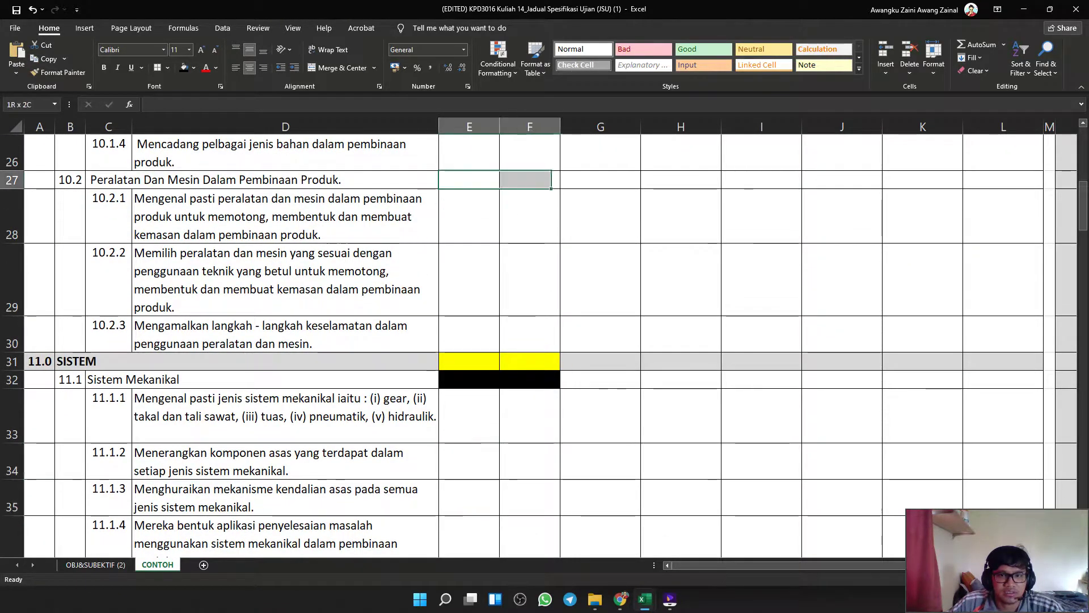
pyautogui.click(184, 67)
pyautogui.click(469, 280)
# Examine the unfilled JAM BELAJAR and JUM. ITEM cells of the learning standards under subtopics 10.1 through 11.3.
pyautogui.scroll(9, 469, 280)
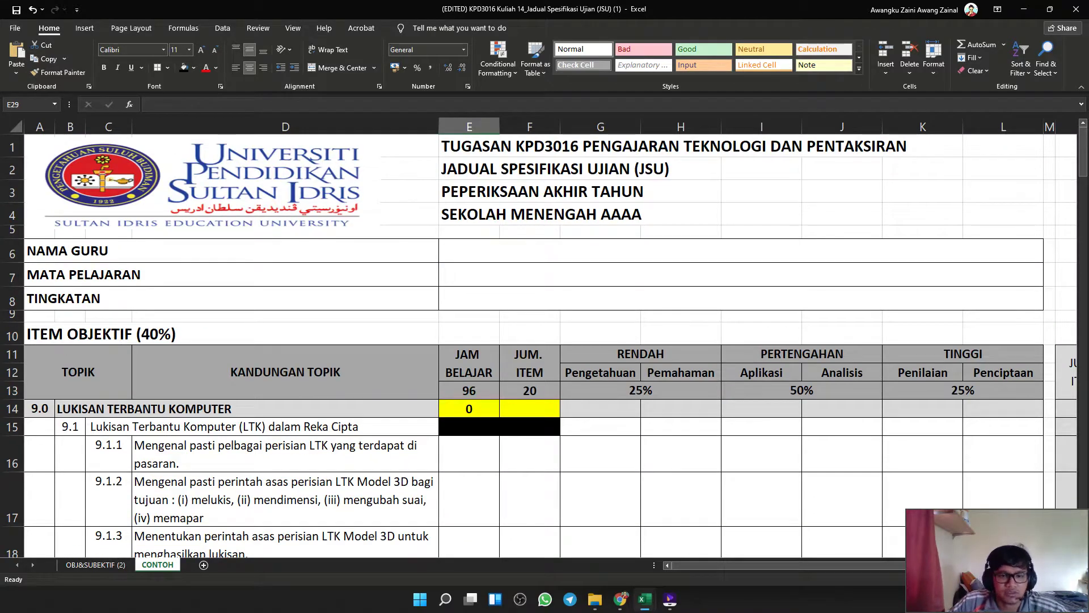
pyautogui.scroll(-4, 545, 345)
pyautogui.scroll(-4, 545, 345)
pyautogui.scroll(2, 544, 345)
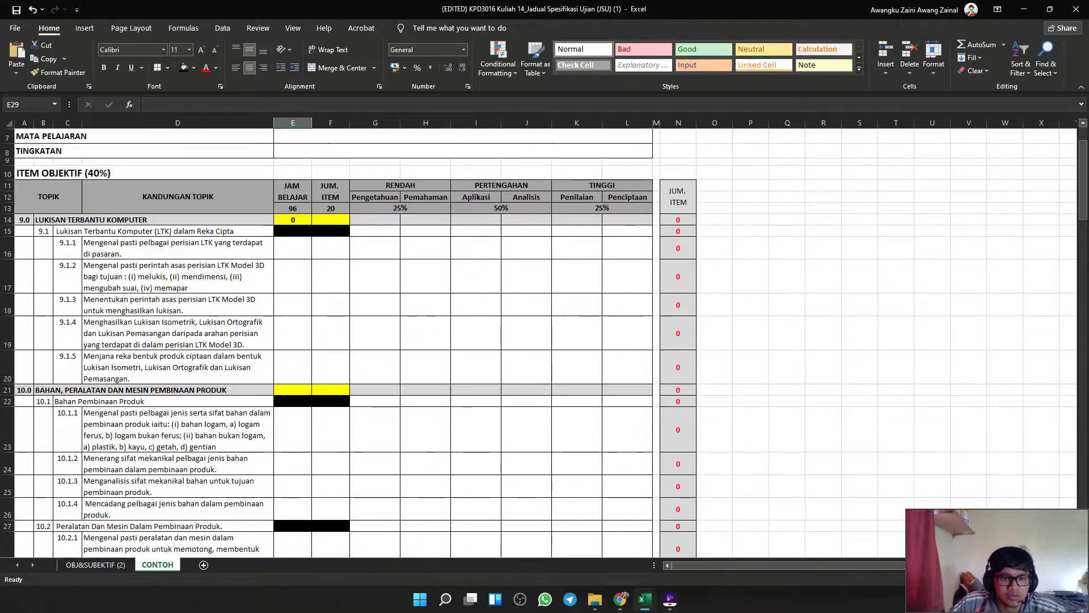
pyautogui.scroll(-1, 545, 342)
pyautogui.click(293, 393)
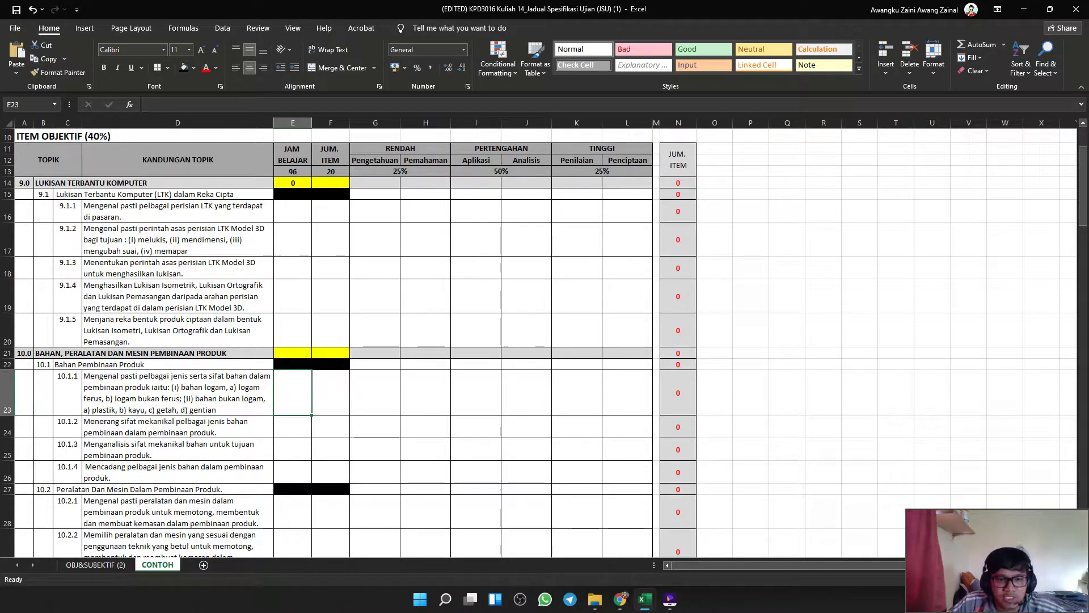
pyautogui.moveTo(293, 393); pyautogui.dragTo(331, 471)
pyautogui.scroll(-3, 331, 471)
pyautogui.moveTo(293, 362); pyautogui.dragTo(330, 435)
pyautogui.scroll(-2, 330, 435)
pyautogui.moveTo(292, 327); pyautogui.dragTo(331, 408)
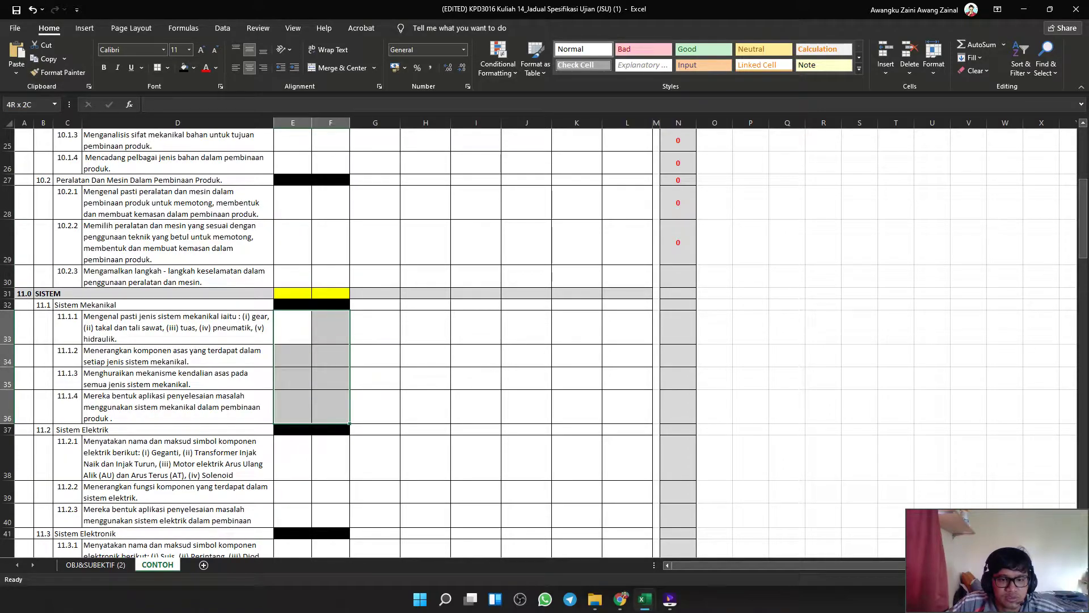
pyautogui.scroll(-2, 331, 408)
pyautogui.moveTo(292, 287); pyautogui.dragTo(331, 355)
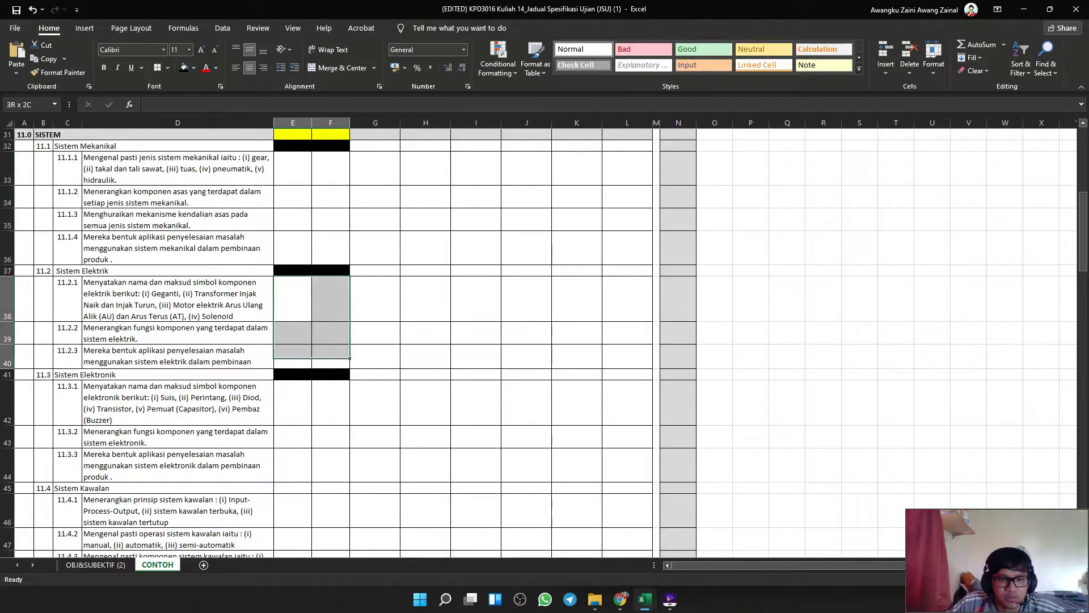
pyautogui.moveTo(292, 394); pyautogui.dragTo(331, 443)
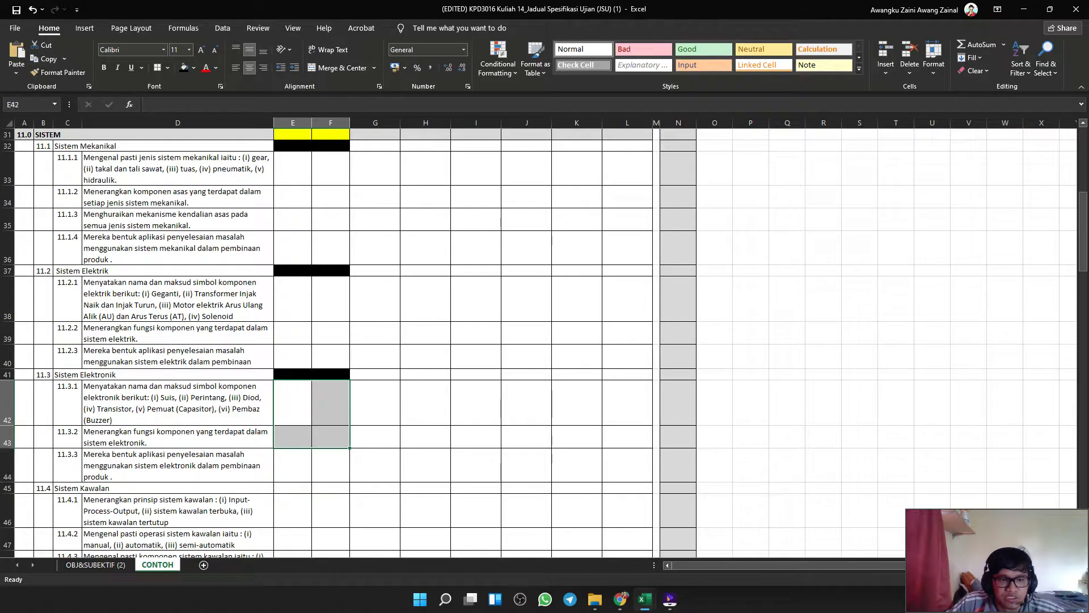
# Black out the JAM BELAJAR and JUM. ITEM cells of subtopic 11.4 Sistem Kawalan, E45:F45.
pyautogui.scroll(-2, 331, 443)
pyautogui.click(292, 352)
pyautogui.moveTo(293, 352); pyautogui.dragTo(330, 351)
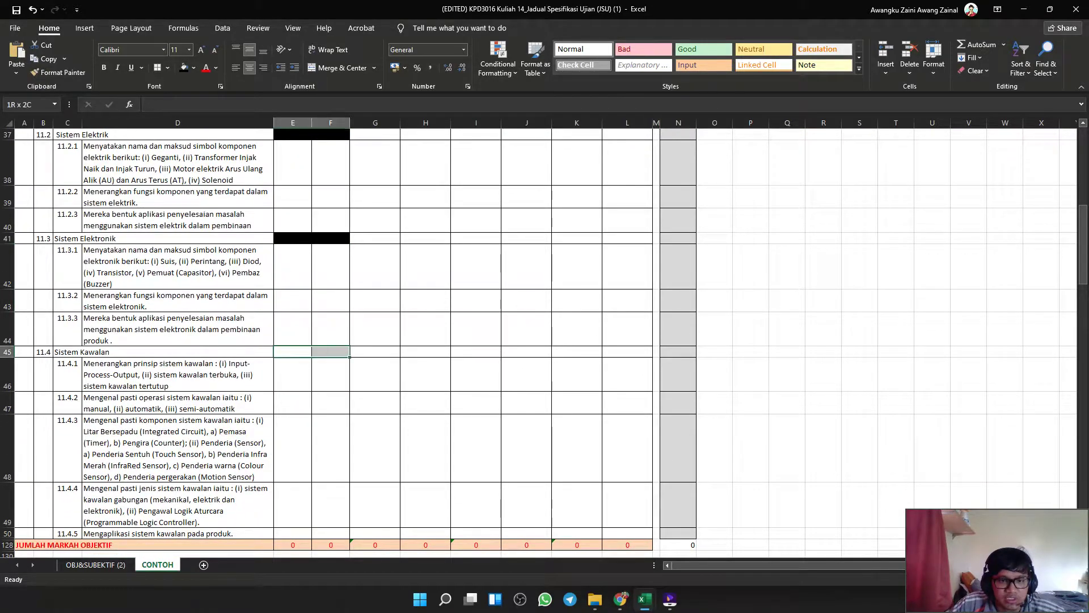
pyautogui.click(331, 267)
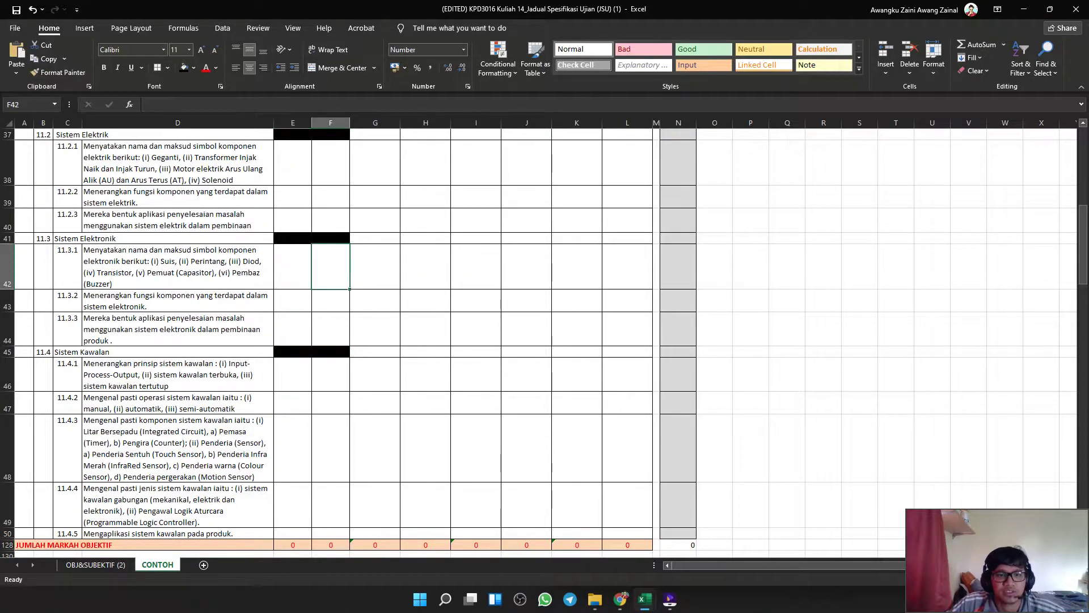
# Review the yellow topic cells and black subtopic cells across the objective item table, ending at topic 9.0's JAM BELAJAR total in E14.
pyautogui.scroll(4, 331, 267)
pyautogui.scroll(-1, 331, 256)
pyautogui.click(331, 248)
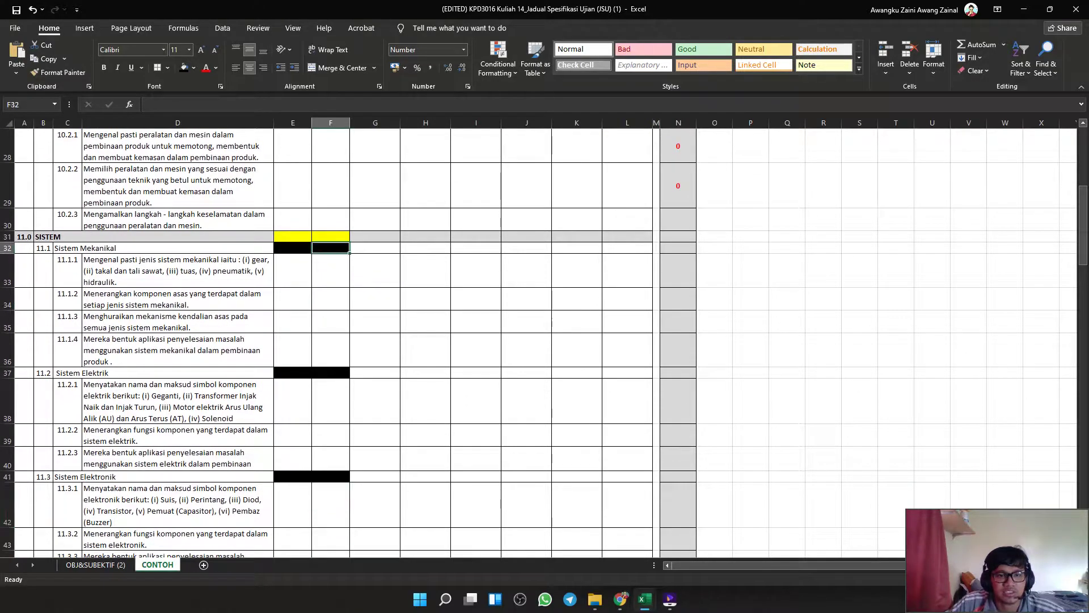
pyautogui.scroll(-3, 331, 248)
pyautogui.scroll(3, 331, 248)
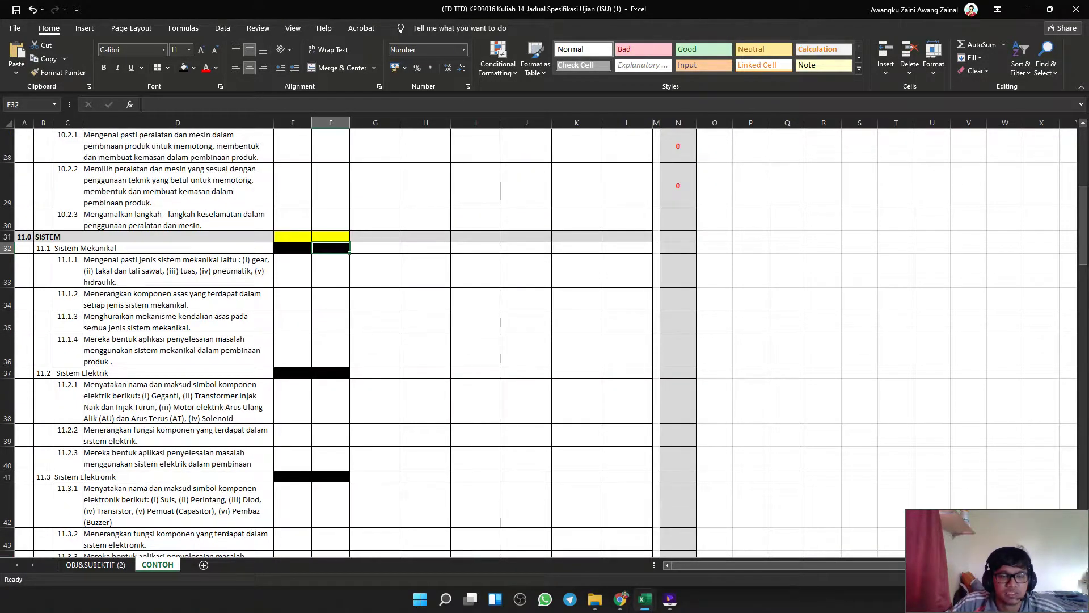
pyautogui.scroll(3, 331, 248)
pyautogui.scroll(2, 330, 248)
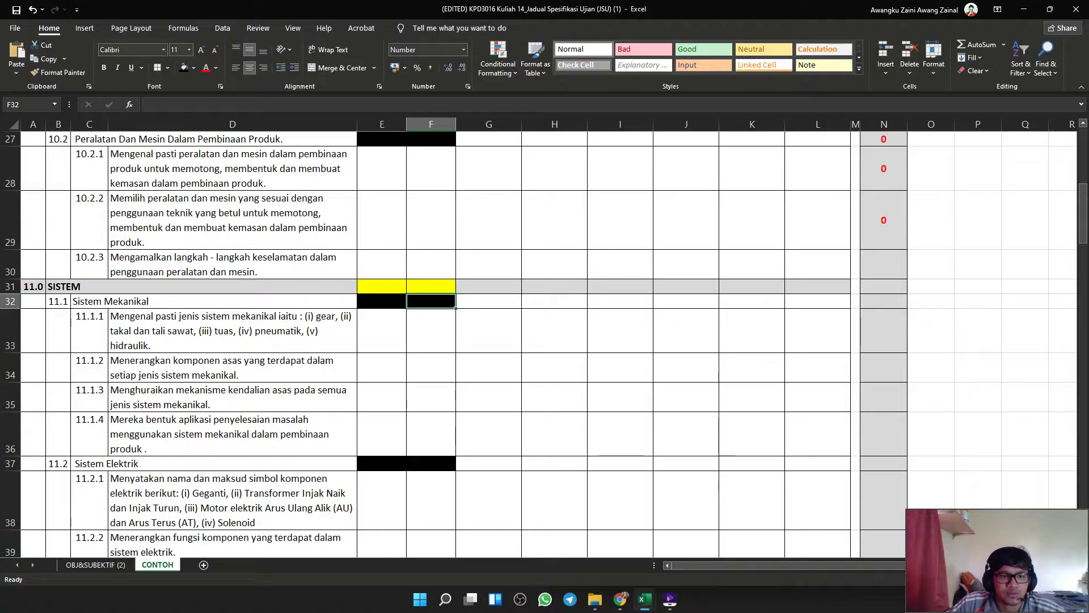
pyautogui.click(10, 287)
pyautogui.scroll(9, 11, 287)
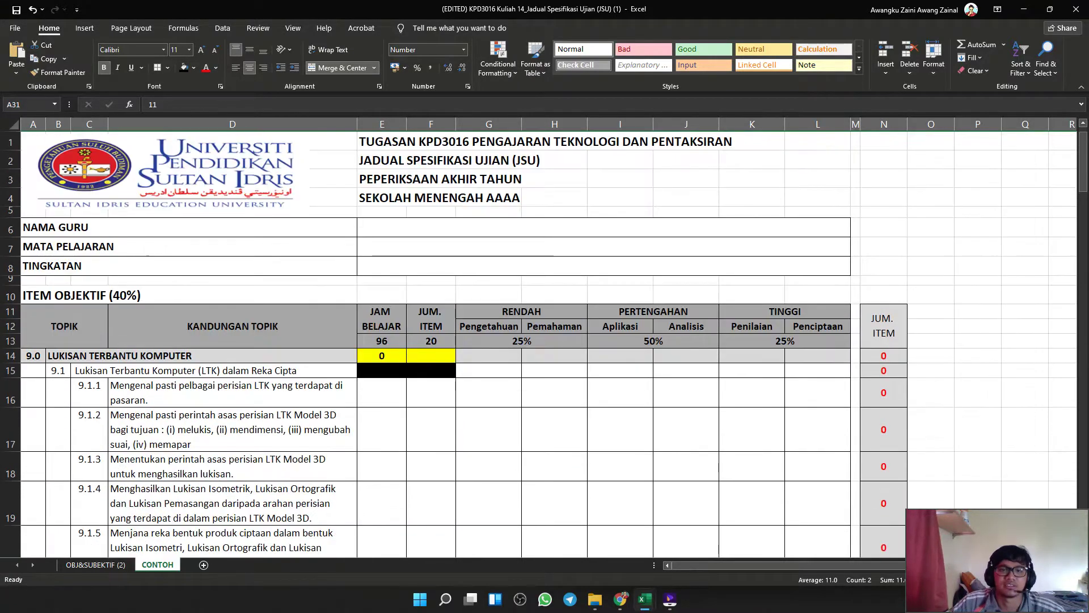
pyautogui.scroll(-2, 232, 325)
pyautogui.click(233, 324)
pyautogui.scroll(2, 232, 325)
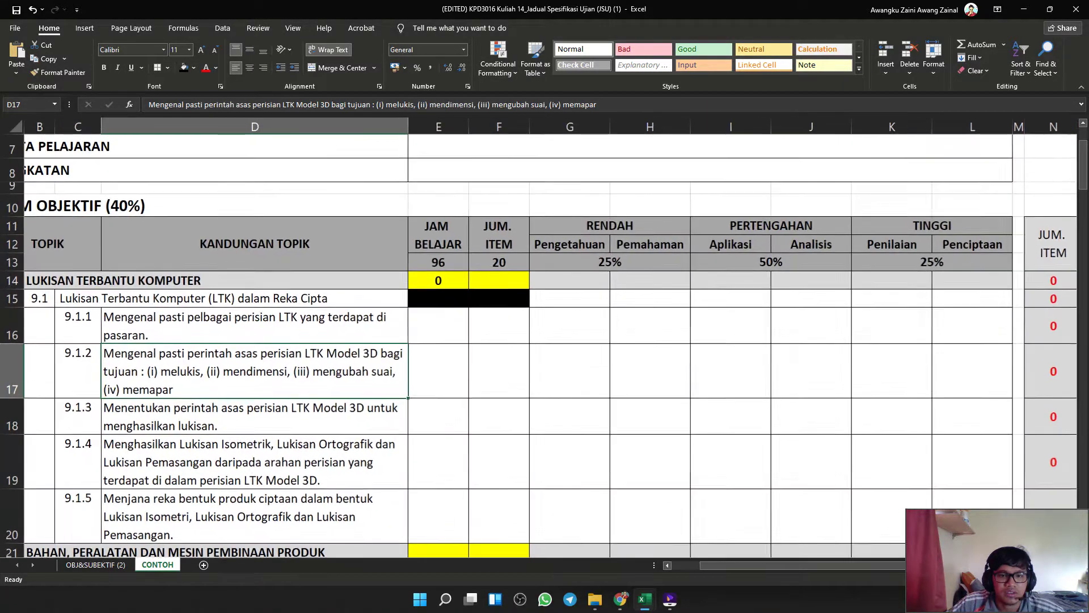
pyautogui.scroll(-1, 544, 340)
pyautogui.moveTo(794, 566); pyautogui.dragTo(763, 566)
pyautogui.click(469, 267)
pyautogui.click(469, 220)
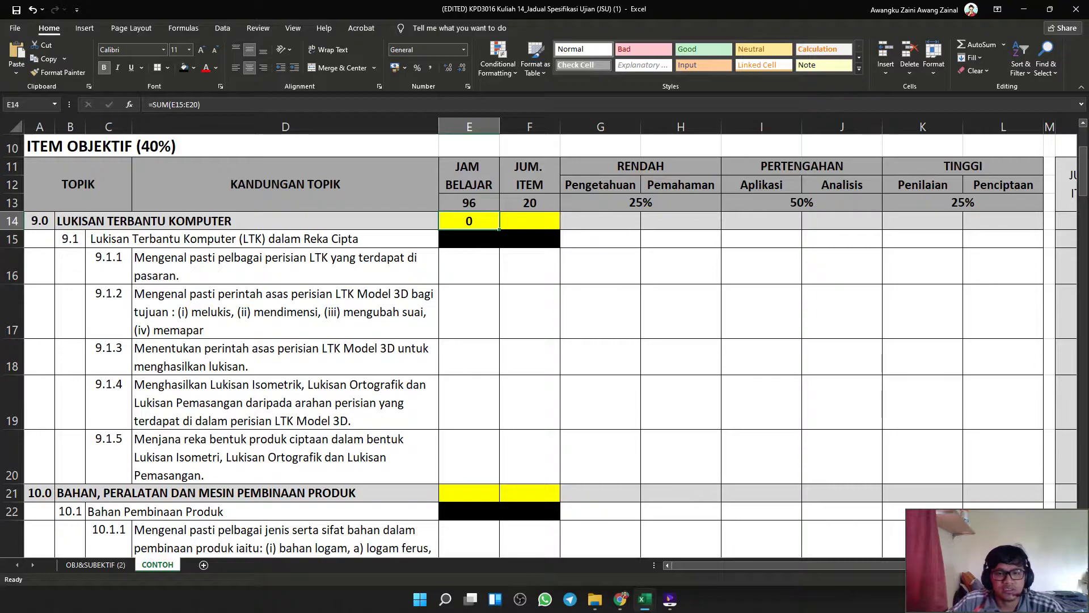
# Trace the JAM BELAJAR cells E16:E20 of learning standards 9.1.1 to 9.1.5 that feed topic 9.0's total.
pyautogui.click(469, 266)
pyautogui.press('Down')
pyautogui.press('Up')
pyautogui.hotkey('shift', 'Down')
pyautogui.hotkey('shift', 'Down')
pyautogui.hotkey('shift', 'Down')
pyautogui.hotkey('shift', 'Down')
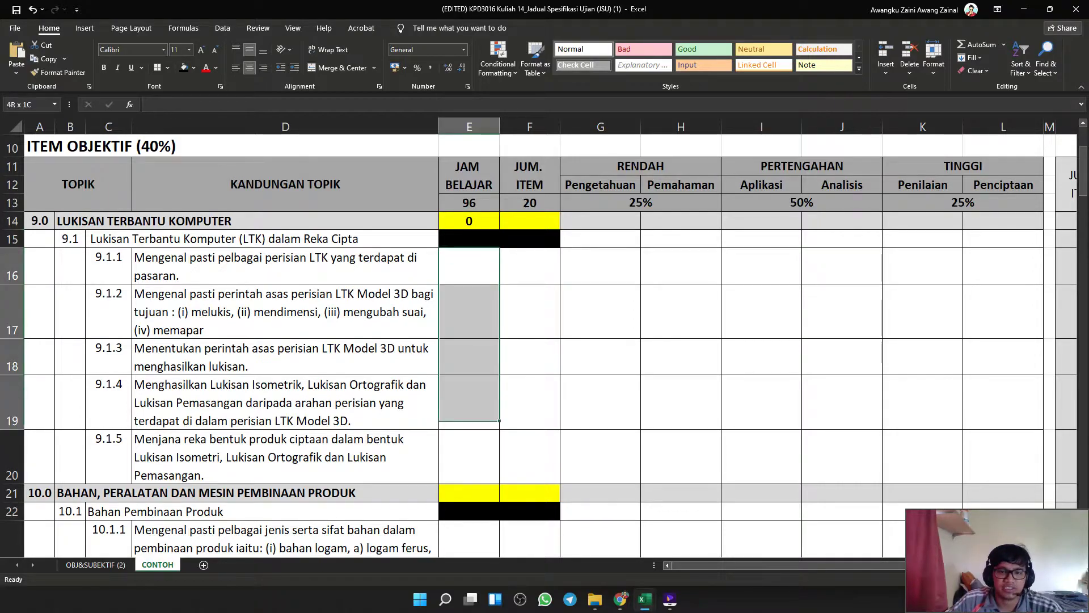
pyautogui.hotkey('shift', 'Up')
pyautogui.hotkey('shift', 'Up')
pyautogui.hotkey('shift', 'Up')
pyautogui.hotkey('shift', 'Up')
pyautogui.hotkey('shift', 'Down')
pyautogui.hotkey('shift', 'Down')
pyautogui.hotkey('shift', 'Down')
pyautogui.hotkey('shift', 'Down')
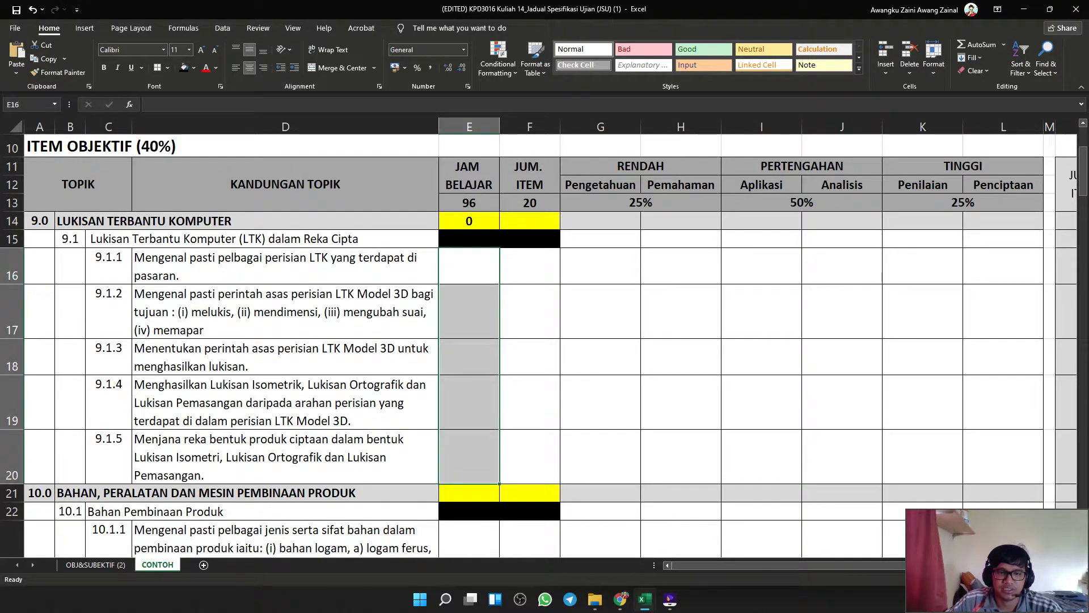
pyautogui.hotkey('shift', 'Up')
pyautogui.hotkey('shift', 'Up')
pyautogui.hotkey('shift', 'Up')
pyautogui.hotkey('shift', 'Up')
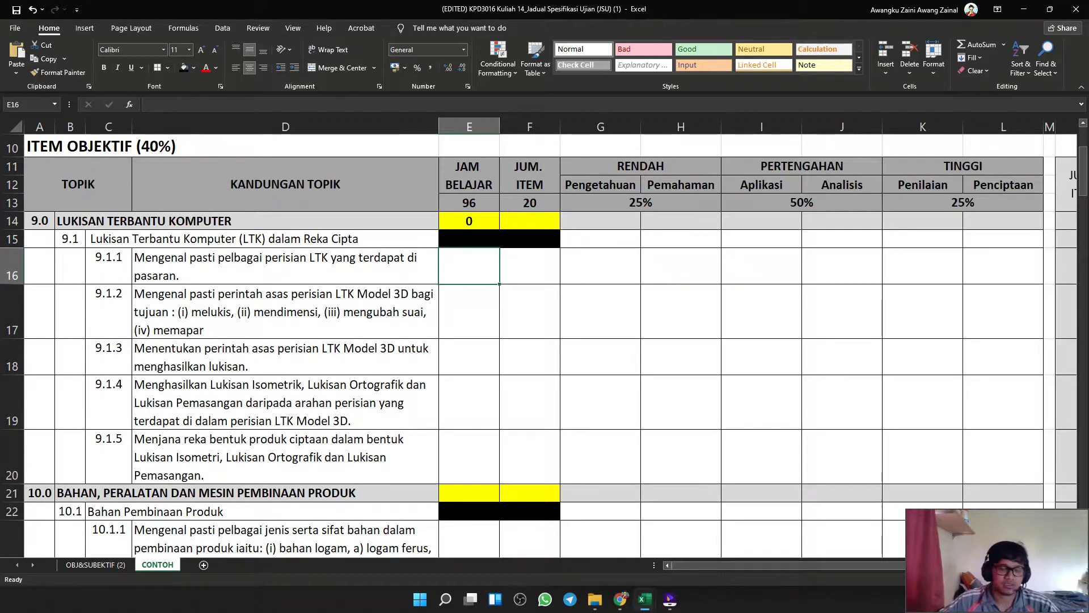
# Arrange the workbook beside the DSKP PDF in Chrome and highlight topic 9.0's JAM figure in Jadual 5.
pyautogui.press('super+Left')
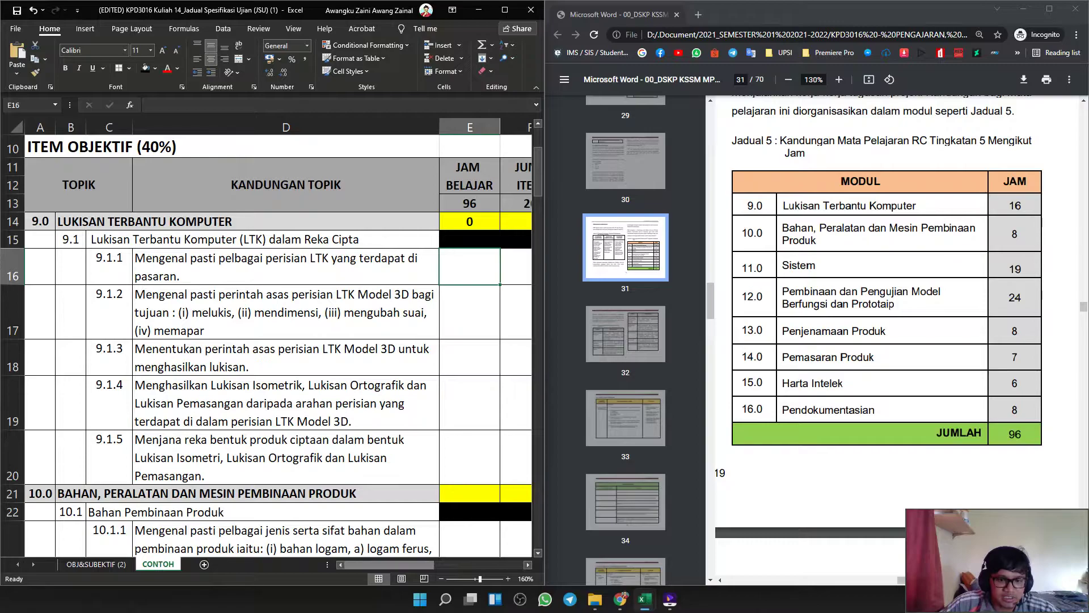
pyautogui.hscroll(2, 278, 341)
pyautogui.hscroll(1, 278, 341)
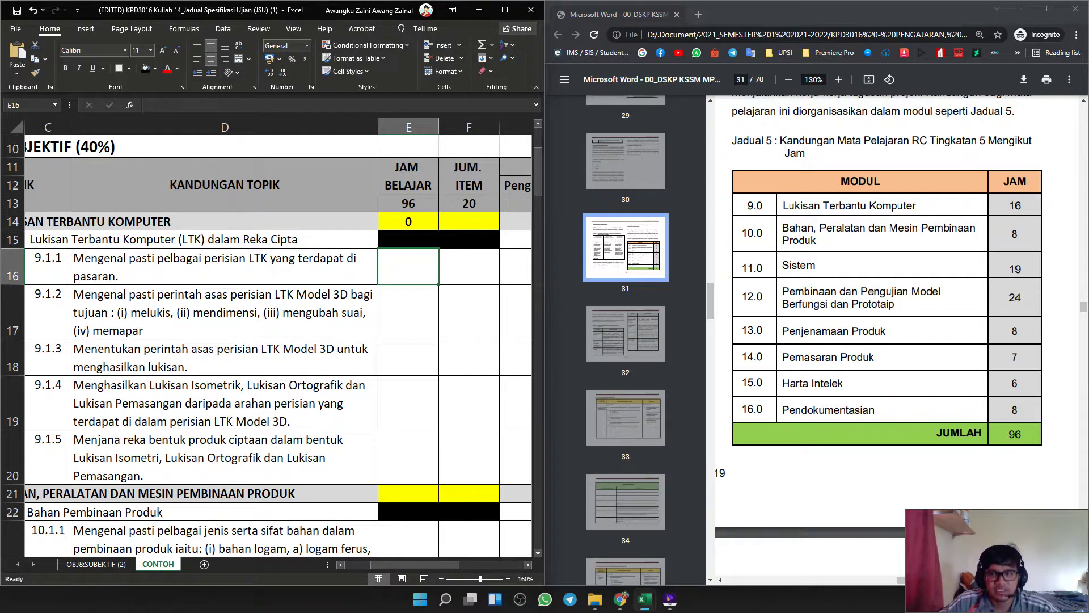
pyautogui.doubleClick(1015, 205)
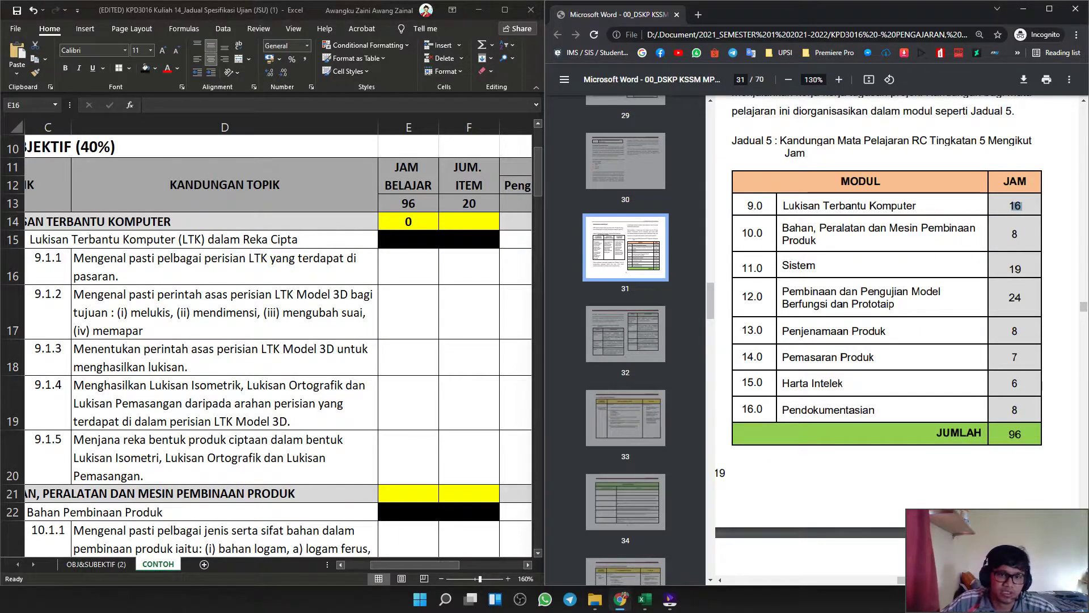
# Back in the Excel workbook, enter 1 hour for each learning standard 9.1.1 to 9.1.5 in E16:E20 and check topic 9.0's total.
pyautogui.hotkey('alt', 'Tab')
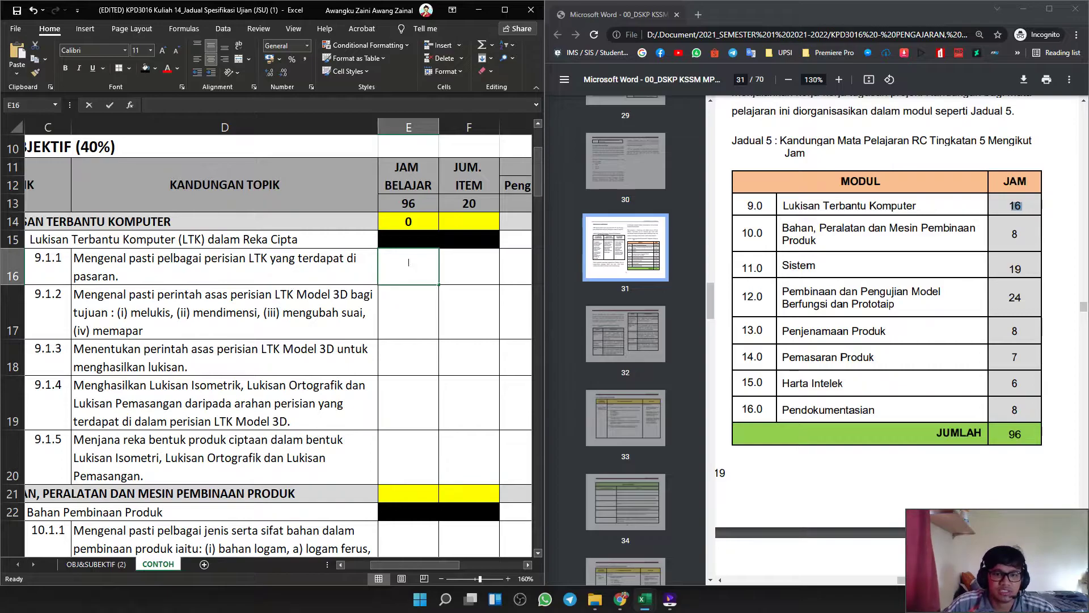
pyautogui.write('1')
pyautogui.press('Return')
pyautogui.write('1')
pyautogui.press('Return')
pyautogui.write('1')
pyautogui.press('Return')
pyautogui.write('1')
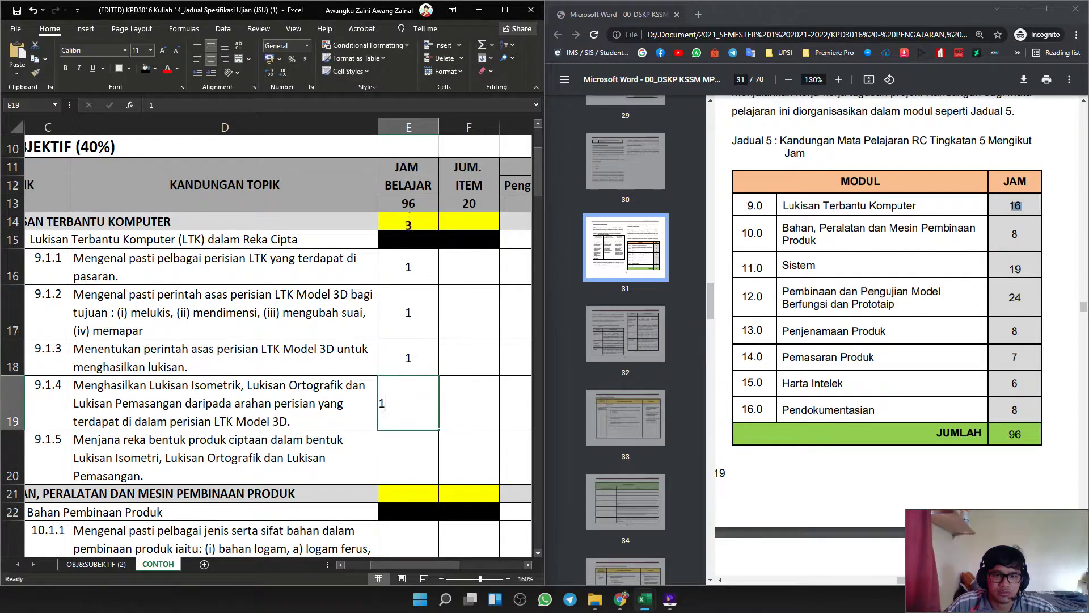
pyautogui.press('Return')
pyautogui.write('1')
pyautogui.press('Return')
pyautogui.click(409, 222)
pyautogui.click(469, 312)
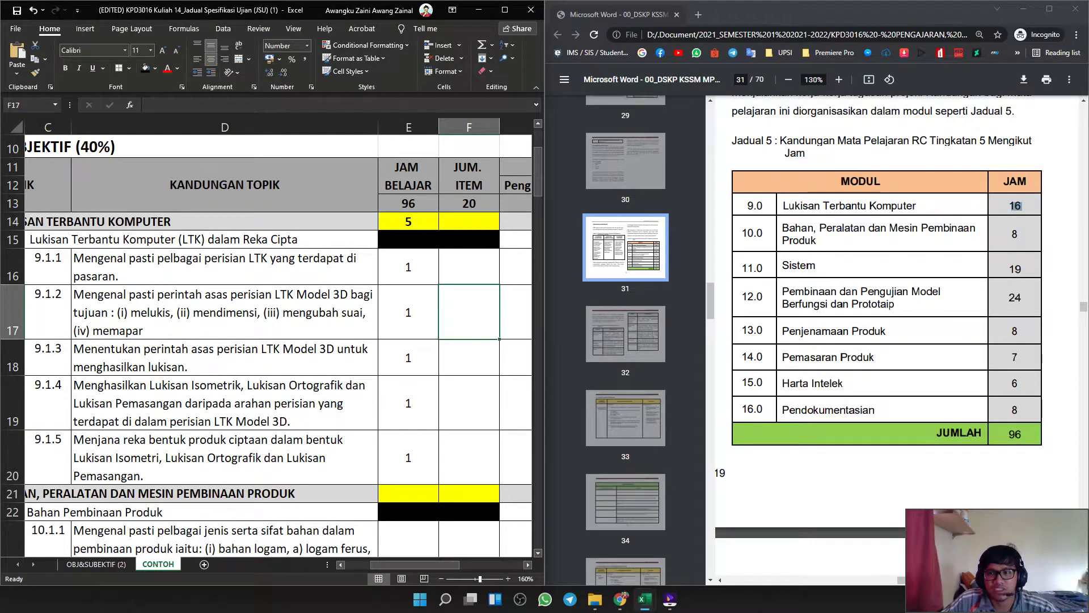
# Set JAM BELAJAR to 2 hours for each learning standard 9.1.1 to 9.1.5 in E16:E20 and check topic 9.0's total in E14.
pyautogui.click(1018, 206)
pyautogui.click(469, 312)
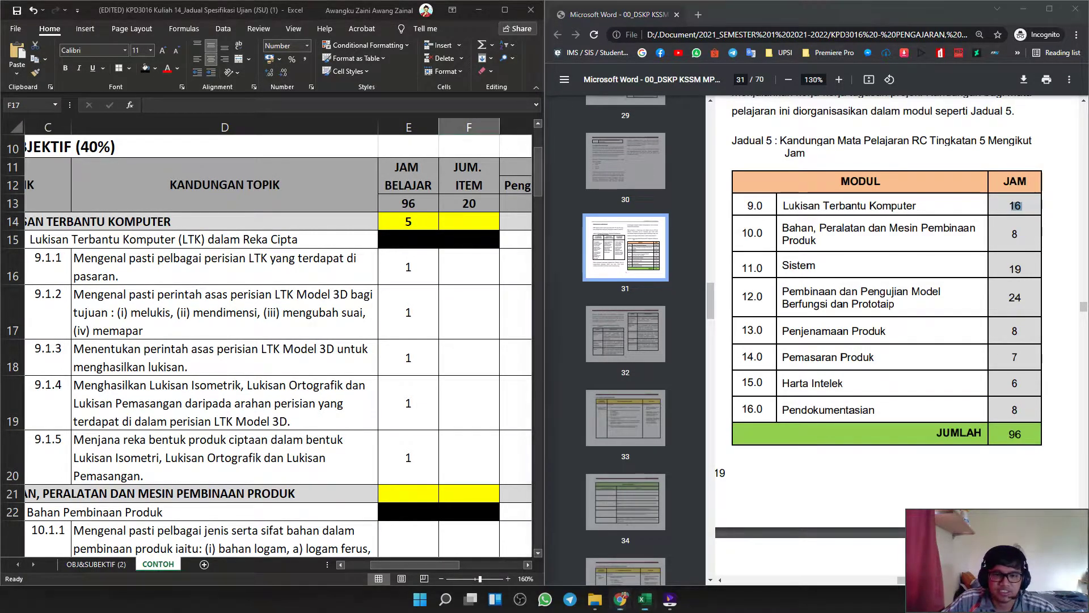
pyautogui.click(409, 312)
pyautogui.click(225, 312)
pyautogui.click(408, 267)
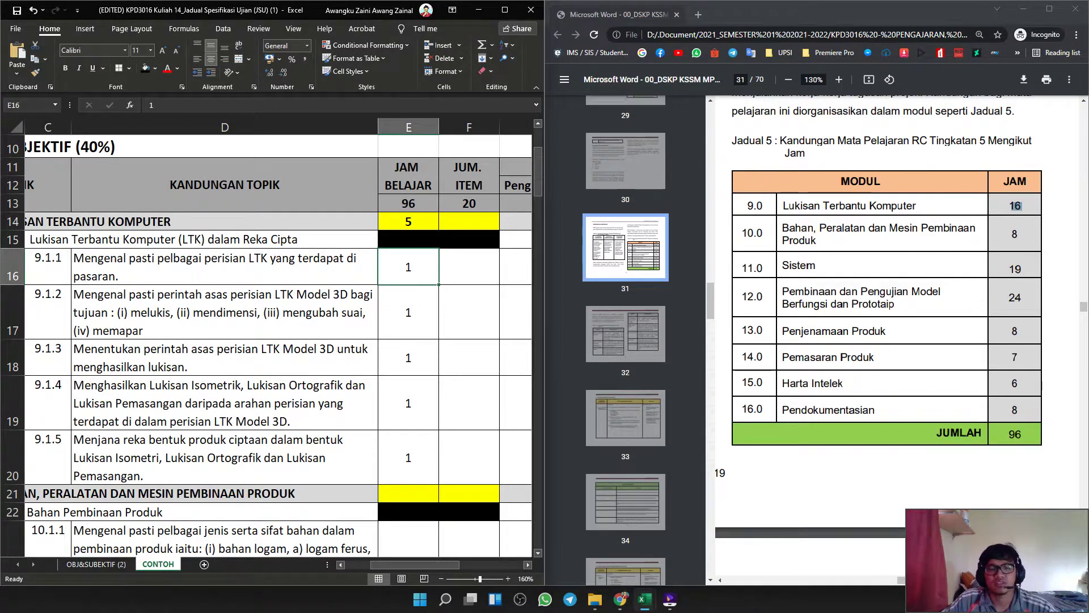
pyautogui.write('2 2 2 ')
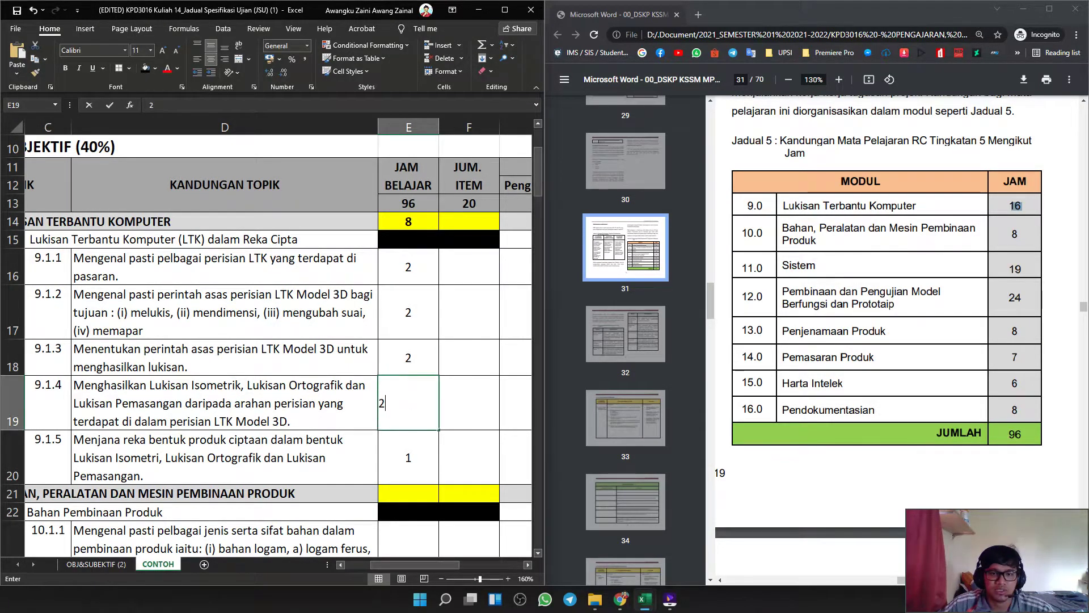
pyautogui.write('2 2')
pyautogui.press('Return')
pyautogui.press('Up')
pyautogui.press('Up')
pyautogui.press('Up')
pyautogui.press('Up')
pyautogui.press('Up')
pyautogui.press('Up')
pyautogui.press('Up')
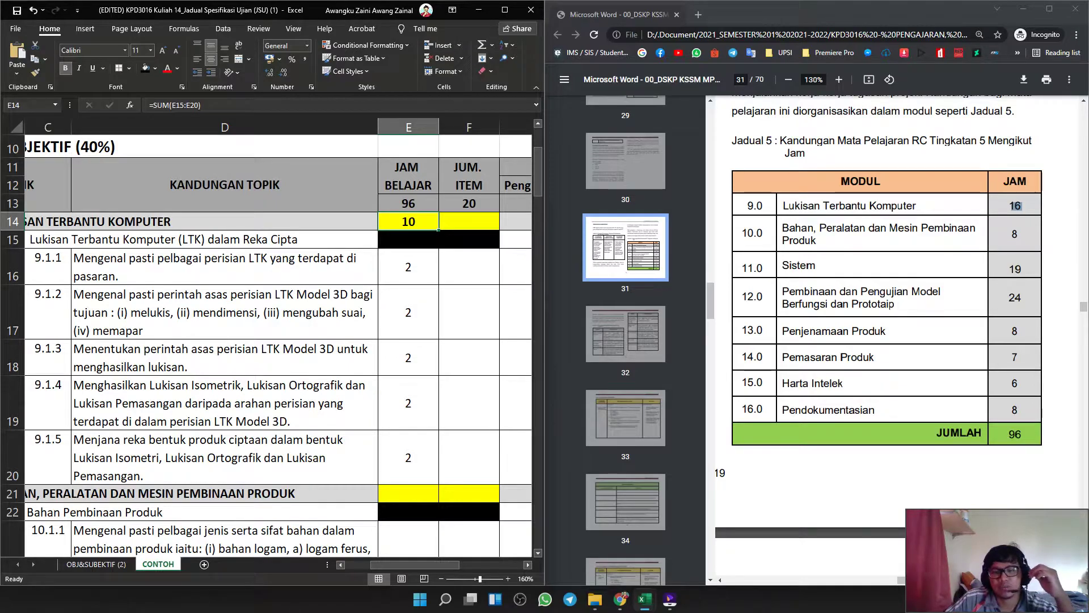
# Raise the hours of learning standards 9.1.5, 9.1.4 and 9.1.3 in E20, E19 and E18 to 3 each.
pyautogui.click(408, 458)
pyautogui.write('3')
pyautogui.press('Up')
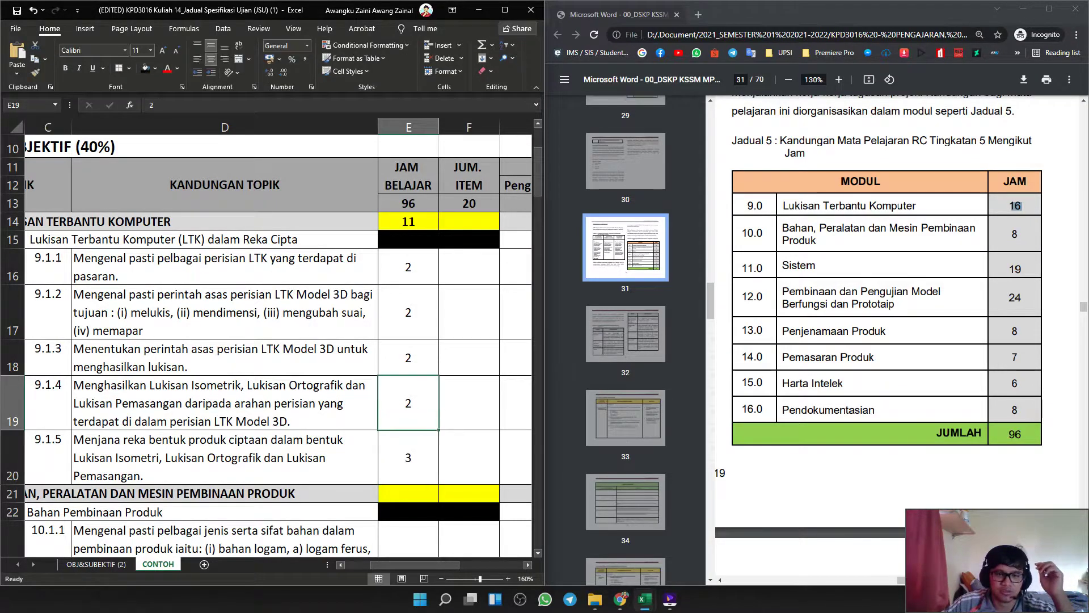
pyautogui.write('3')
pyautogui.press('Up')
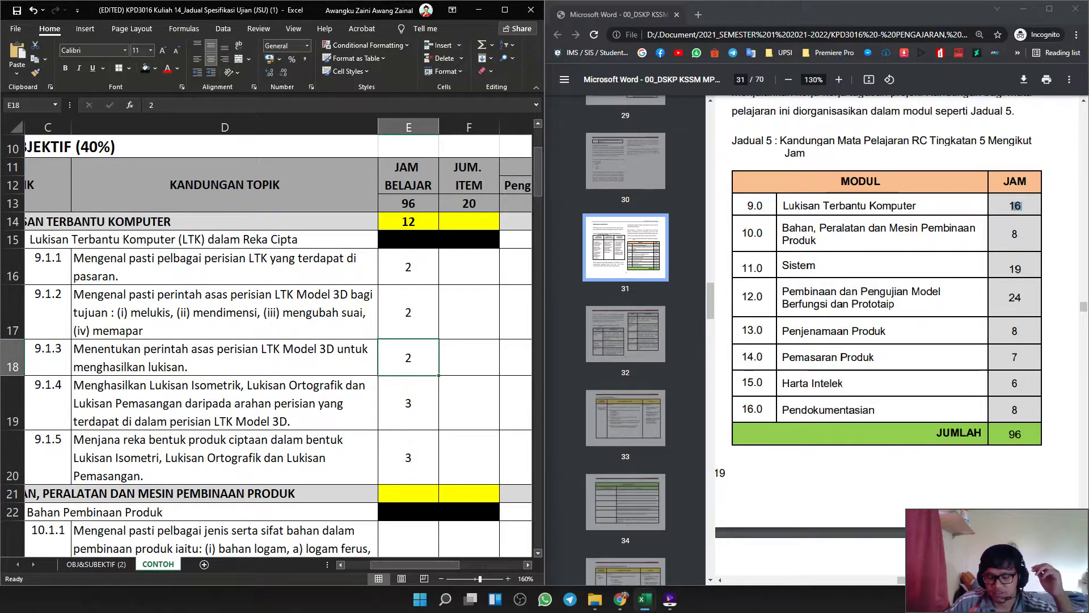
pyautogui.write('3')
pyautogui.click(515, 358)
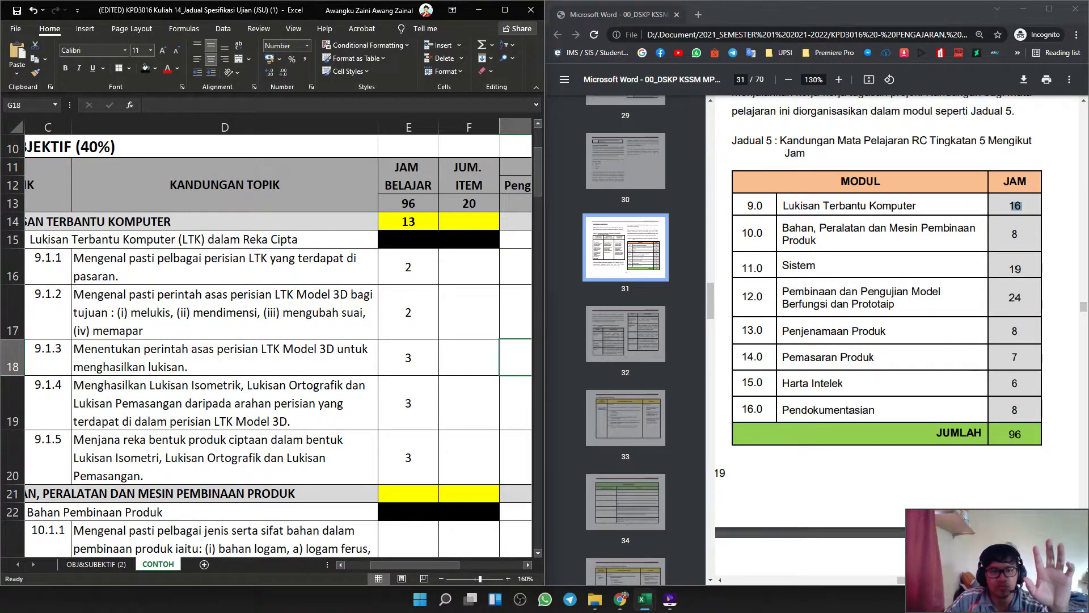
# Compare the content of learning standards 9.1.3 to 9.1.5 and set their JAM BELAJAR in E18:E20 to 4 hours each.
pyautogui.click(225, 358)
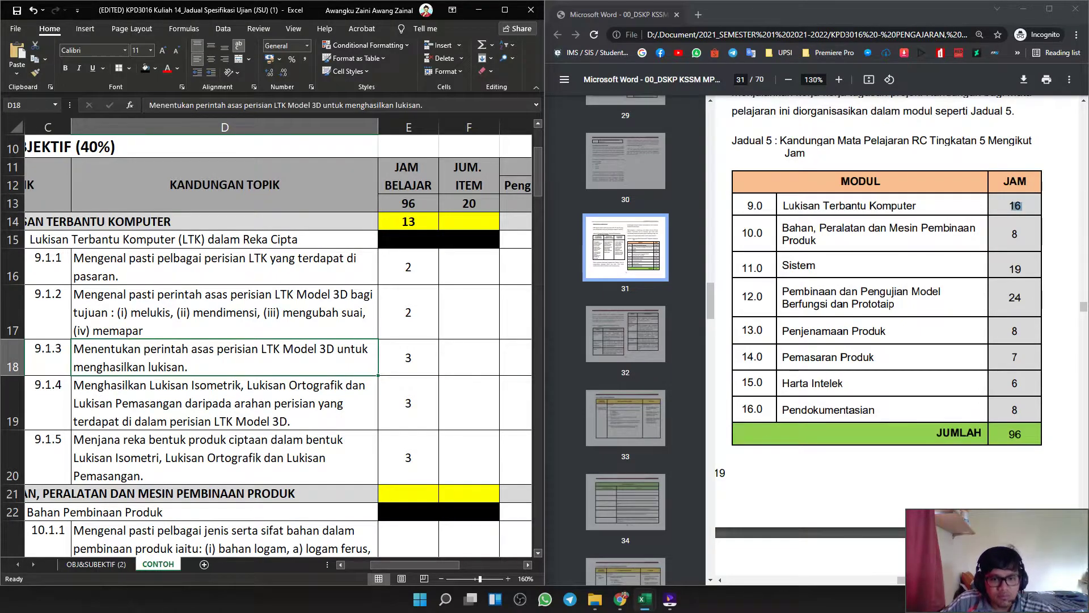
pyautogui.click(225, 403)
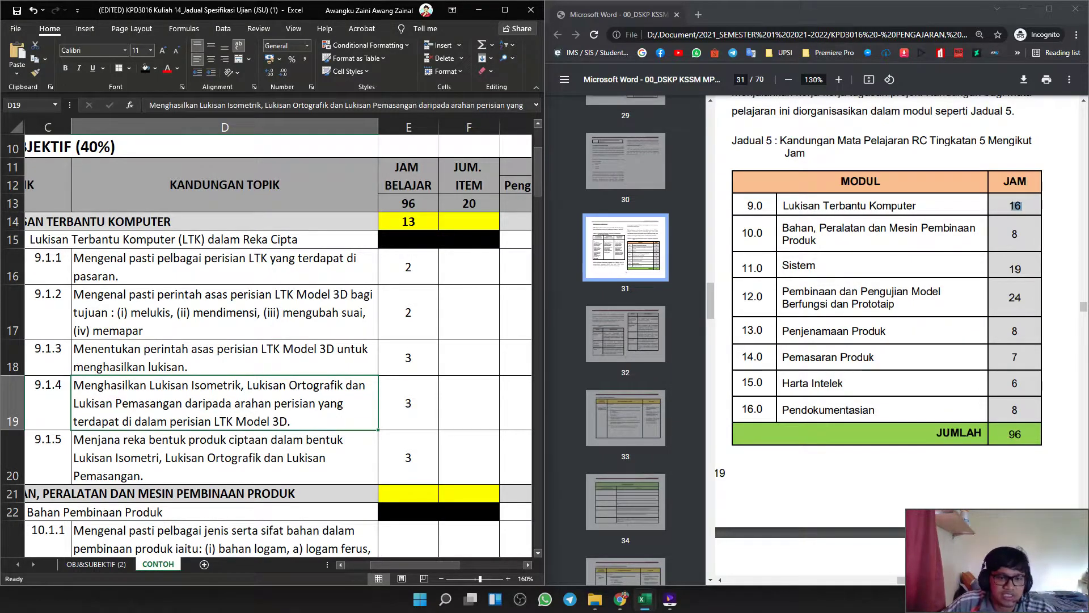
pyautogui.click(408, 403)
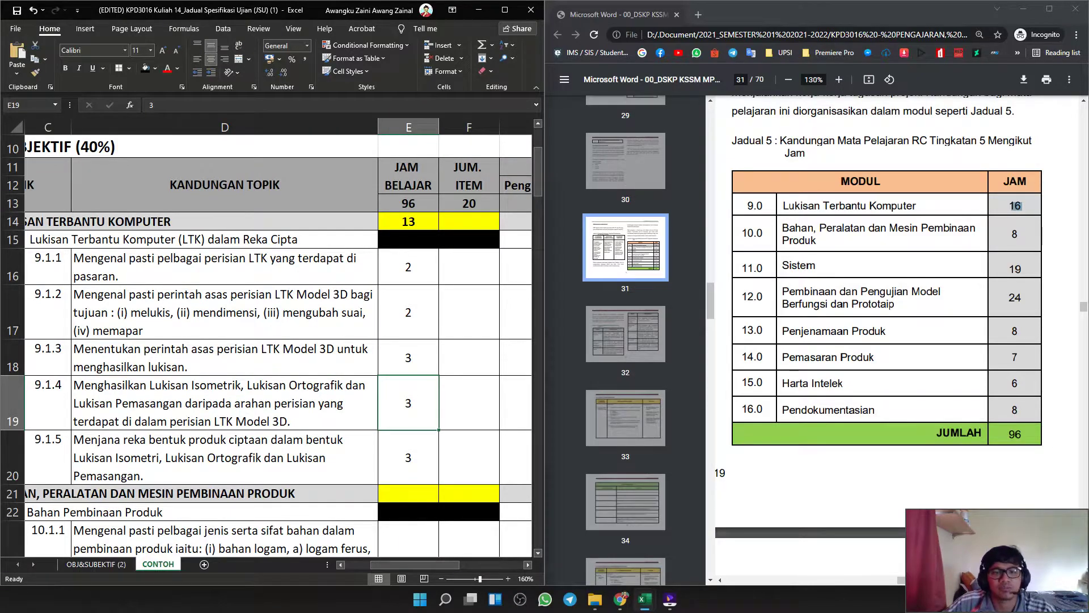
pyautogui.click(225, 458)
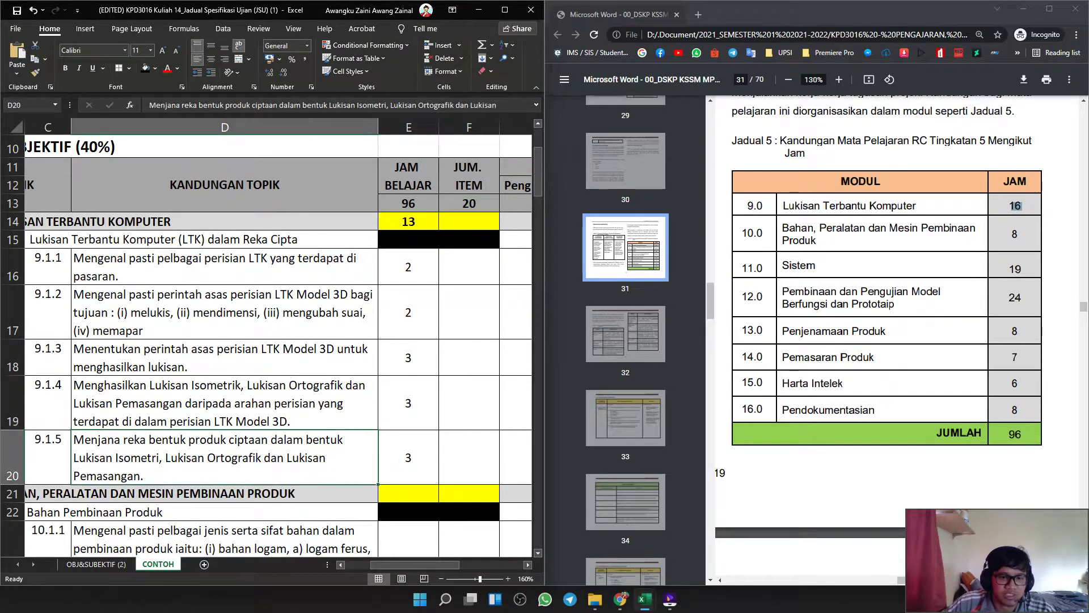
pyautogui.click(225, 357)
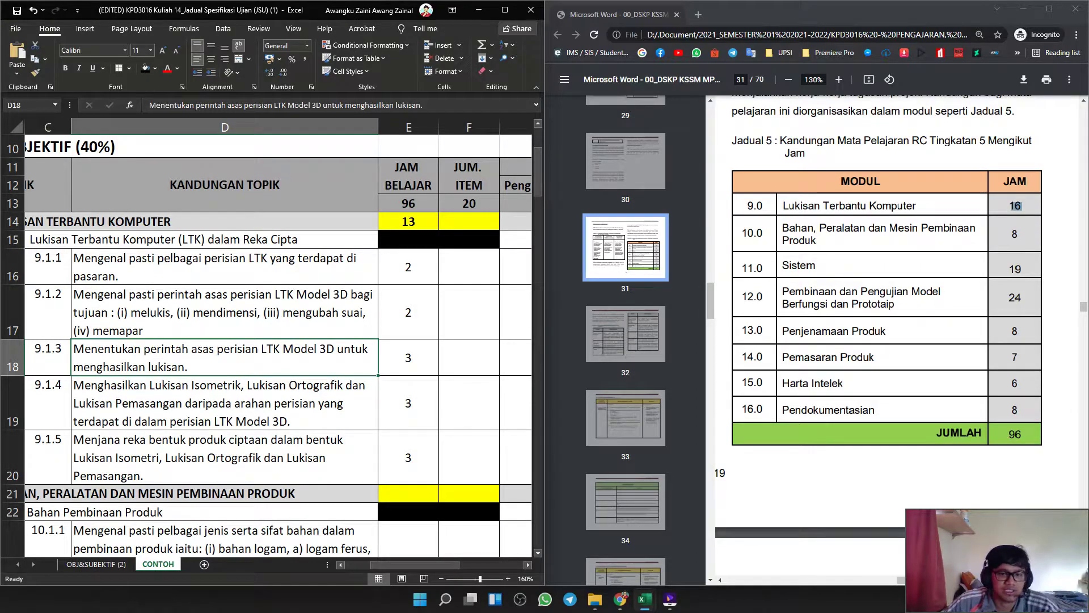
pyautogui.click(409, 357)
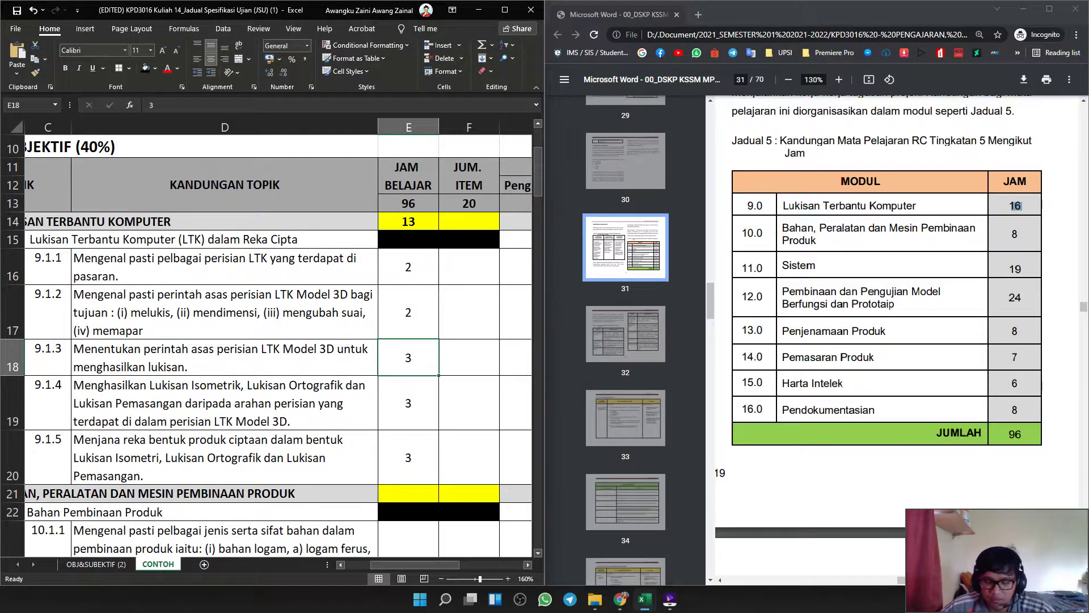
pyautogui.write('4')
pyautogui.press('Return')
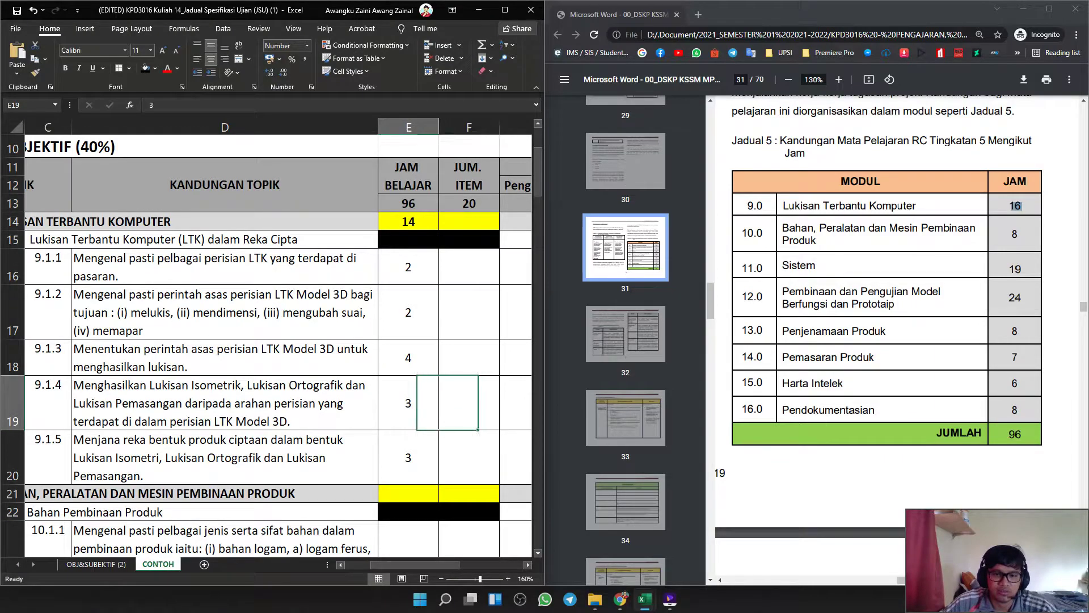
pyautogui.write('4')
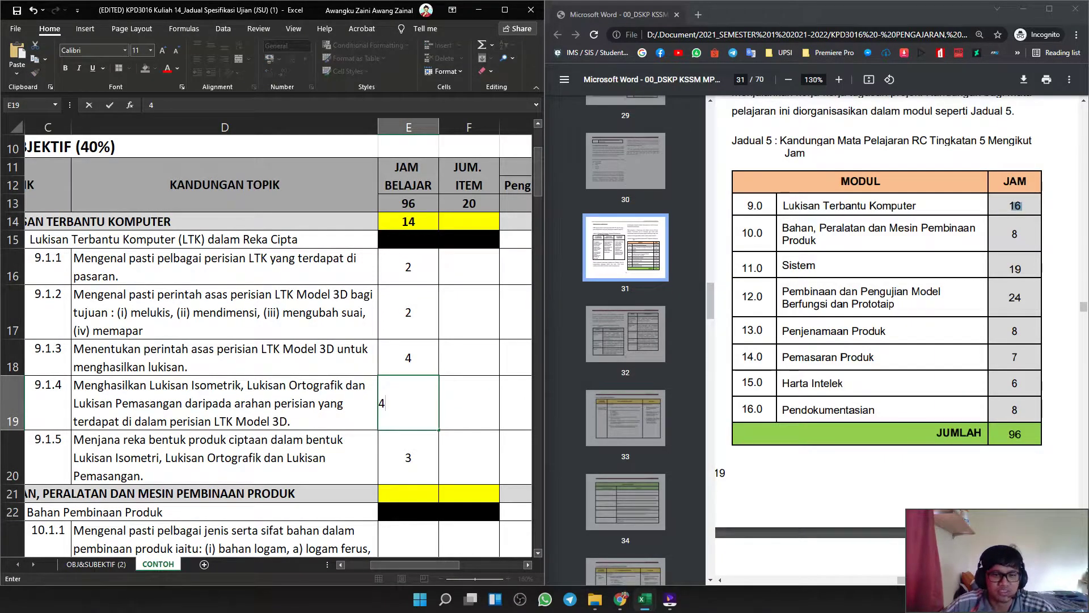
pyautogui.press('Tab')
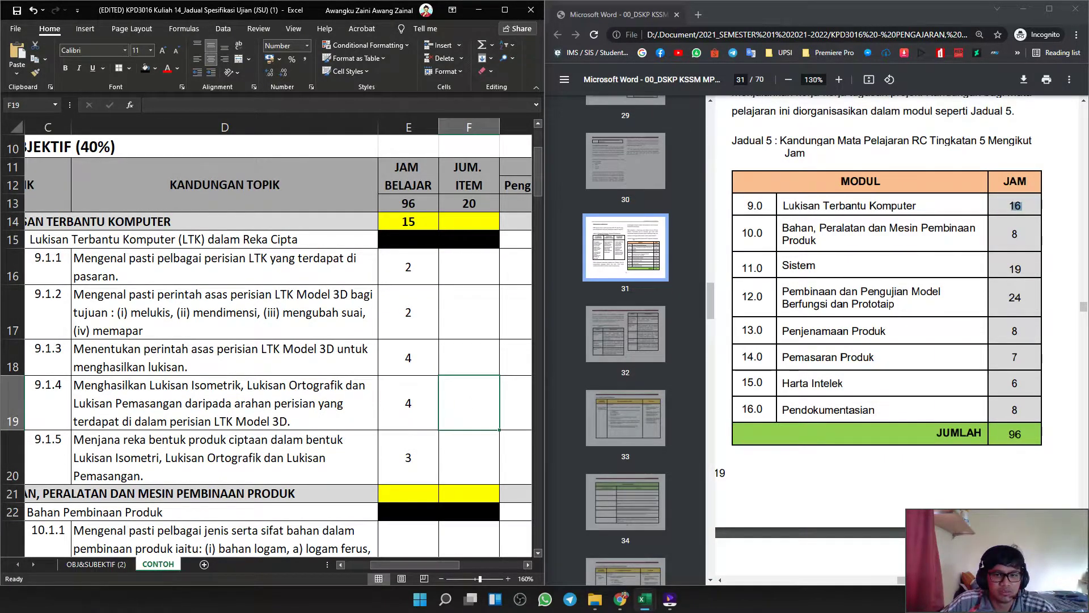
pyautogui.press('Return')
pyautogui.write('4')
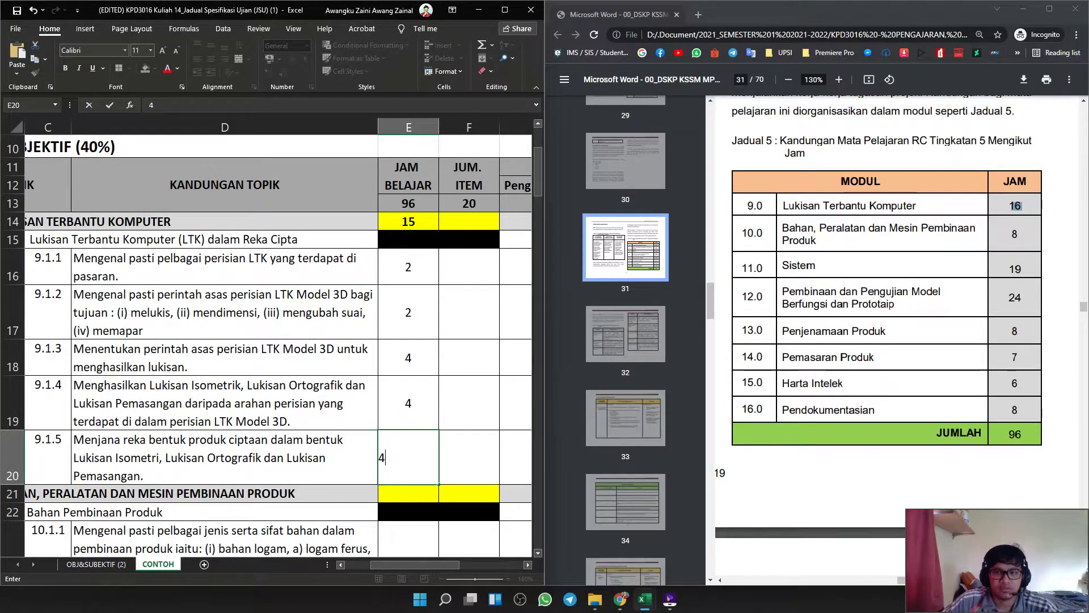
pyautogui.click(516, 403)
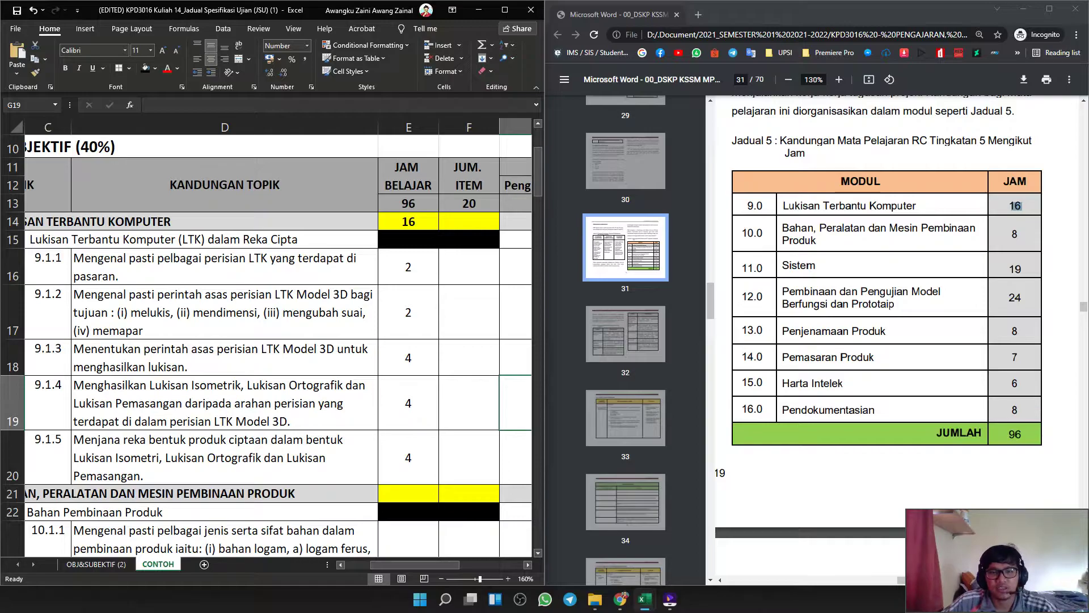
# Check topic 9.0's JAM BELAJAR sum in E14 and its neighbouring JUM. ITEM cell F14.
pyautogui.click(409, 222)
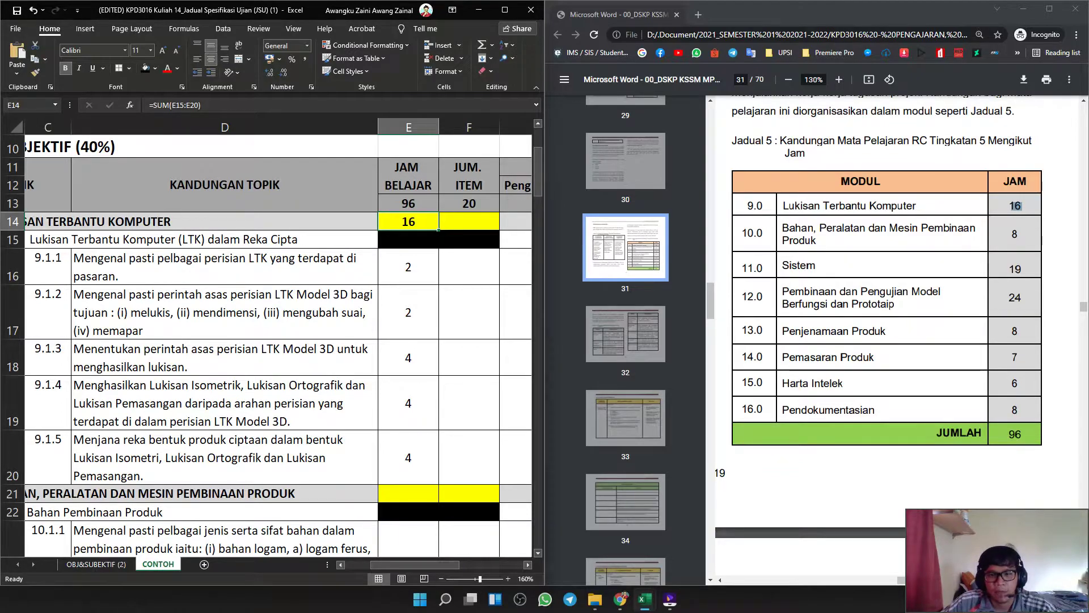
pyautogui.click(469, 312)
pyautogui.press('Up')
pyautogui.press('Up')
pyautogui.press('Up')
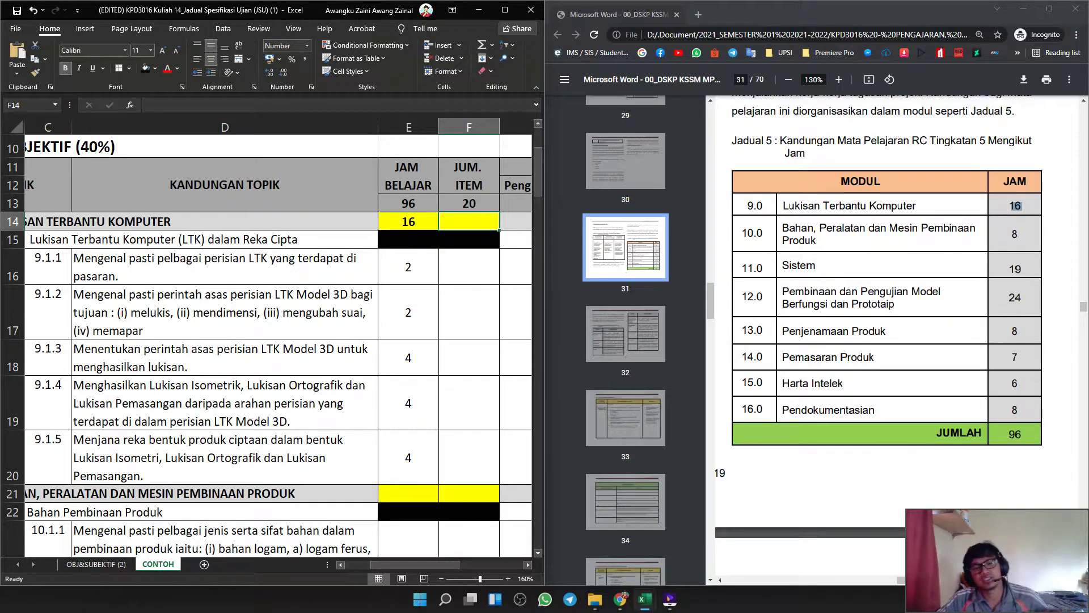
# Maximize the workbook window and begin a Sum formula in topic 10.0's JAM BELAJAR cell E21, with its range starting at E22.
pyautogui.scroll(-2, 278, 345)
pyautogui.click(409, 381)
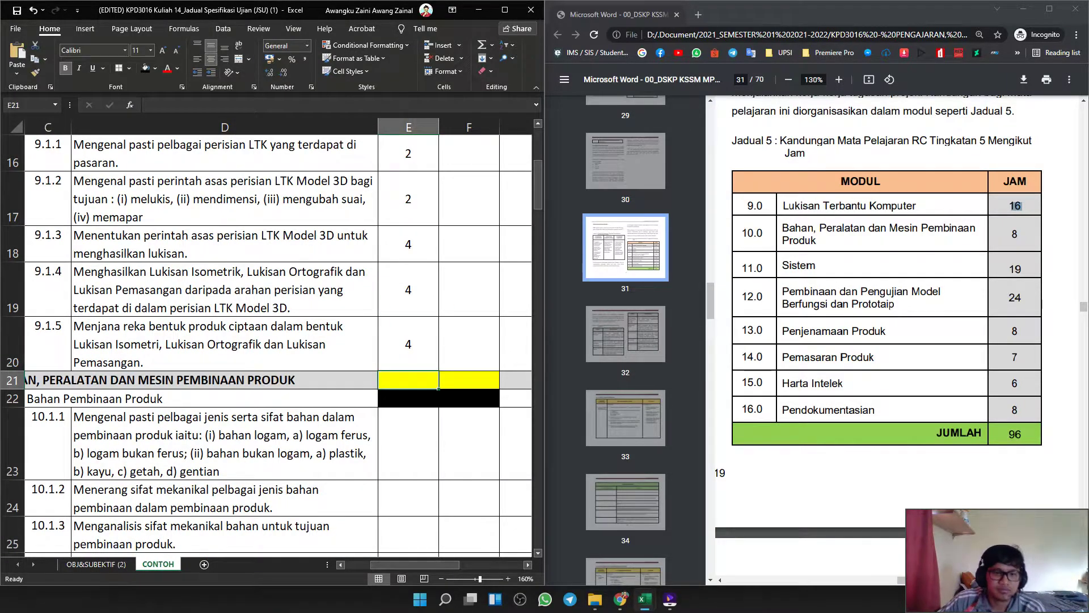
pyautogui.scroll(-1, 278, 345)
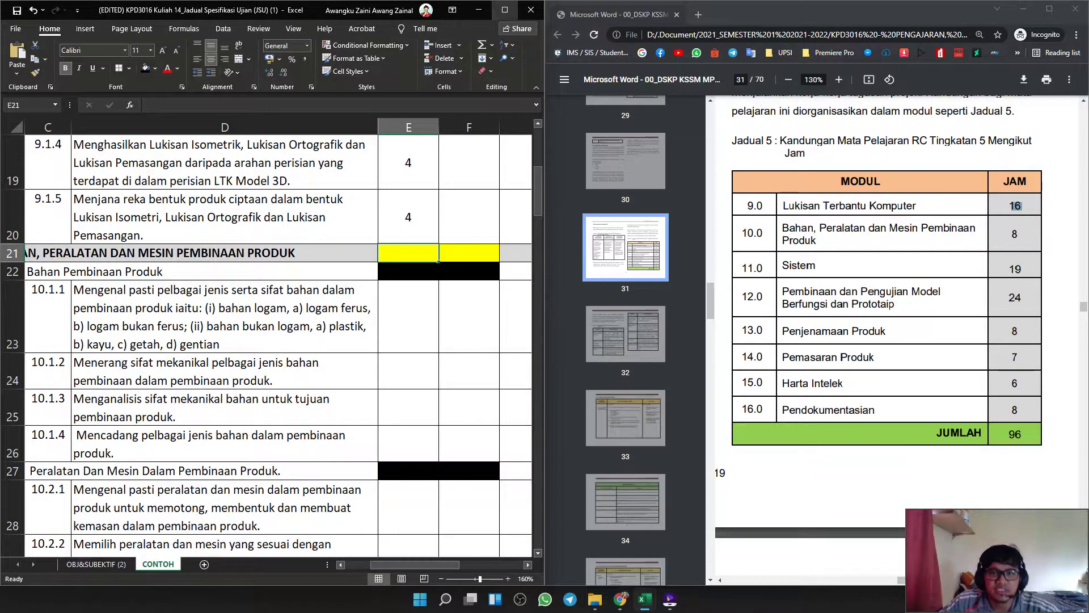
pyautogui.click(505, 9)
pyautogui.scroll(1, 539, 346)
pyautogui.scroll(-1, 539, 346)
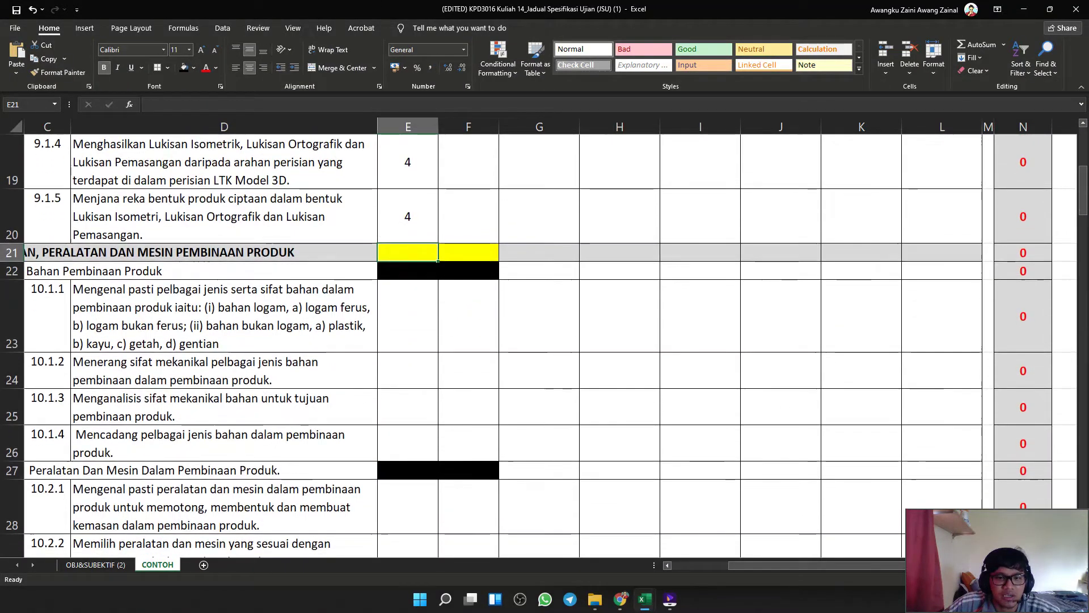
pyautogui.click(1003, 44)
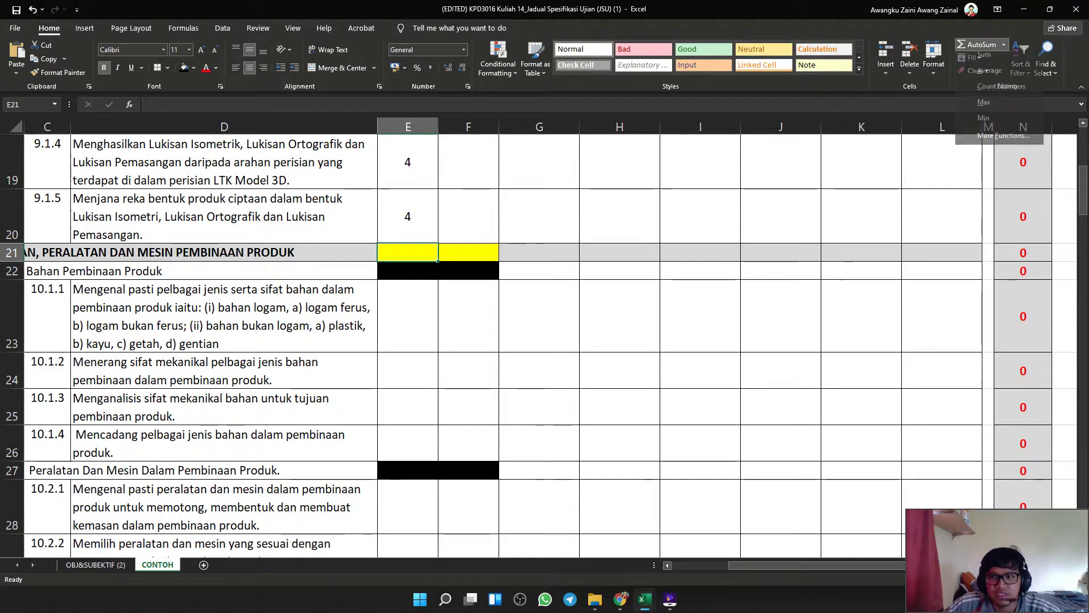
pyautogui.click(984, 60)
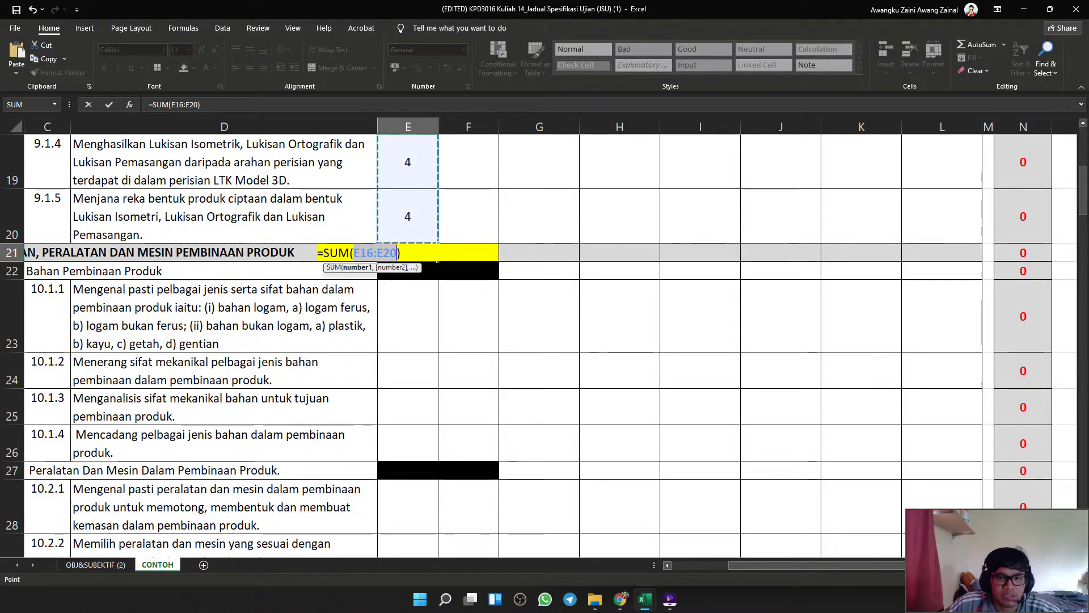
pyautogui.click(408, 272)
pyautogui.moveTo(408, 272); pyautogui.dragTo(436, 350)
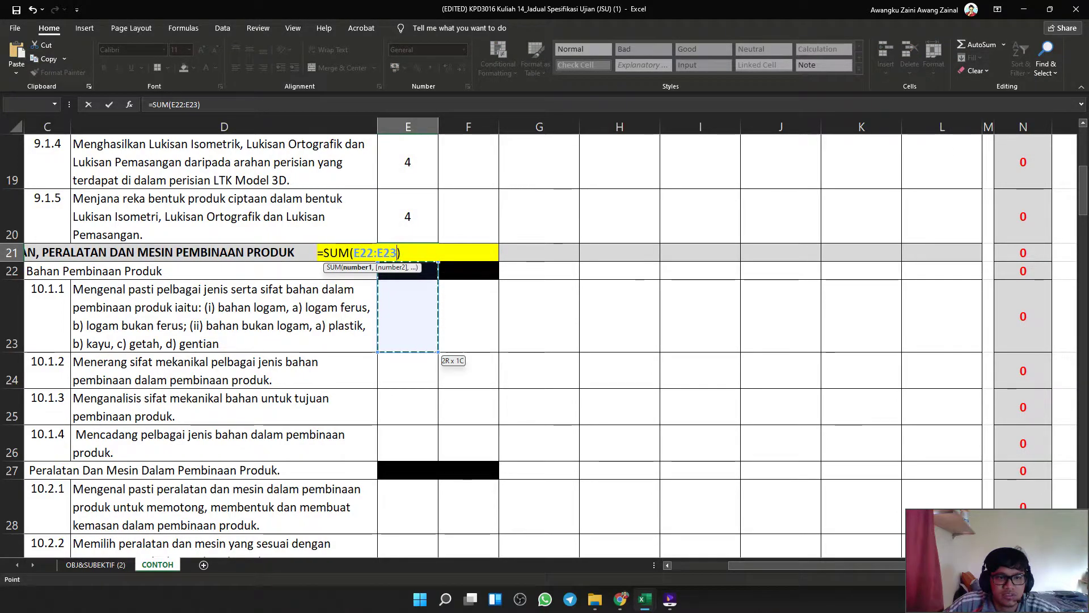
pyautogui.hotkey('ctrl', 'z')
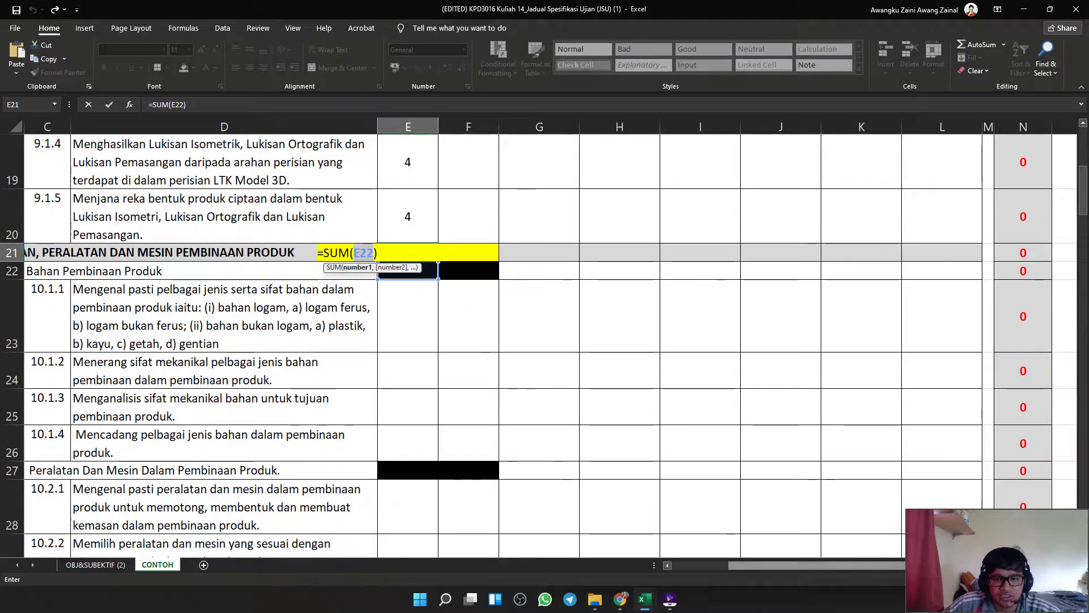
pyautogui.moveTo(795, 565); pyautogui.dragTo(742, 565)
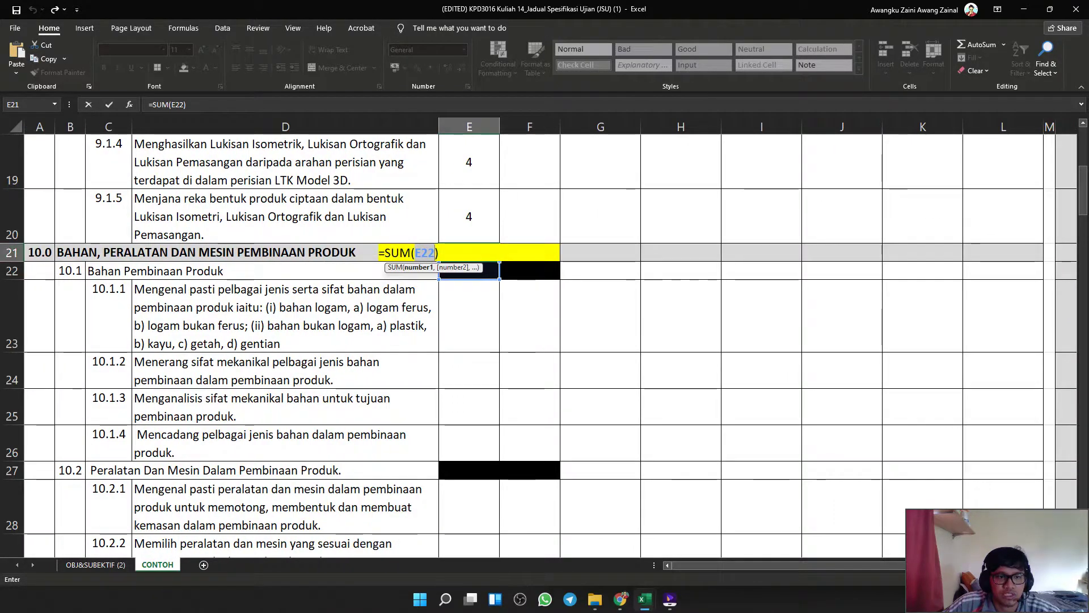
# Extend the sum range to E22:E30 so it covers learning standards 10.1.1 to 10.2.3, and complete the formula in E21.
pyautogui.click(469, 271)
pyautogui.moveTo(469, 272); pyautogui.dragTo(500, 316)
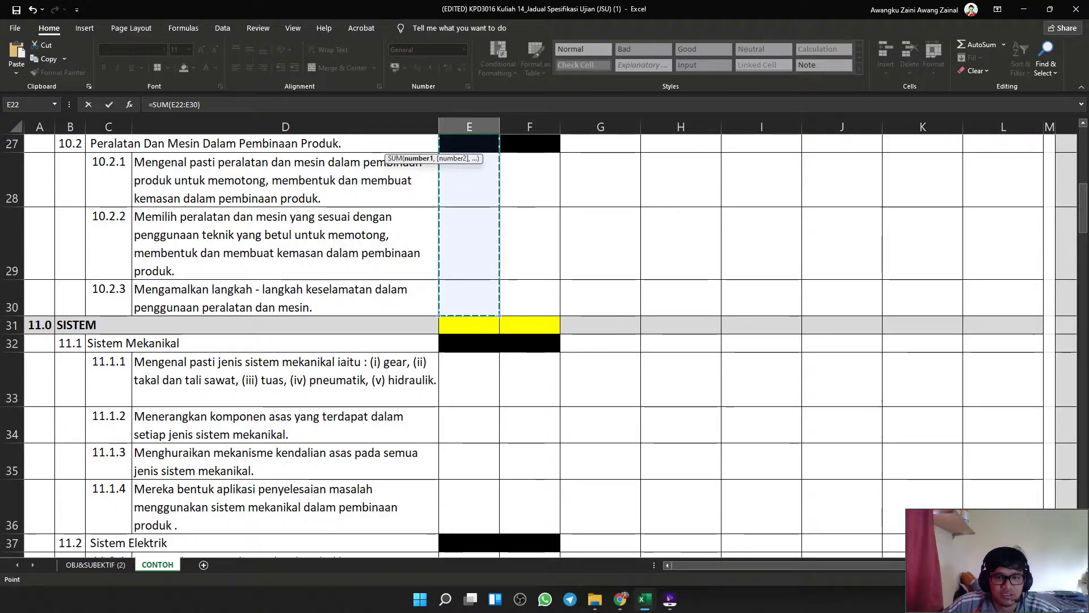
pyautogui.scroll(3, 501, 316)
pyautogui.scroll(2, 544, 340)
pyautogui.scroll(-3, 545, 340)
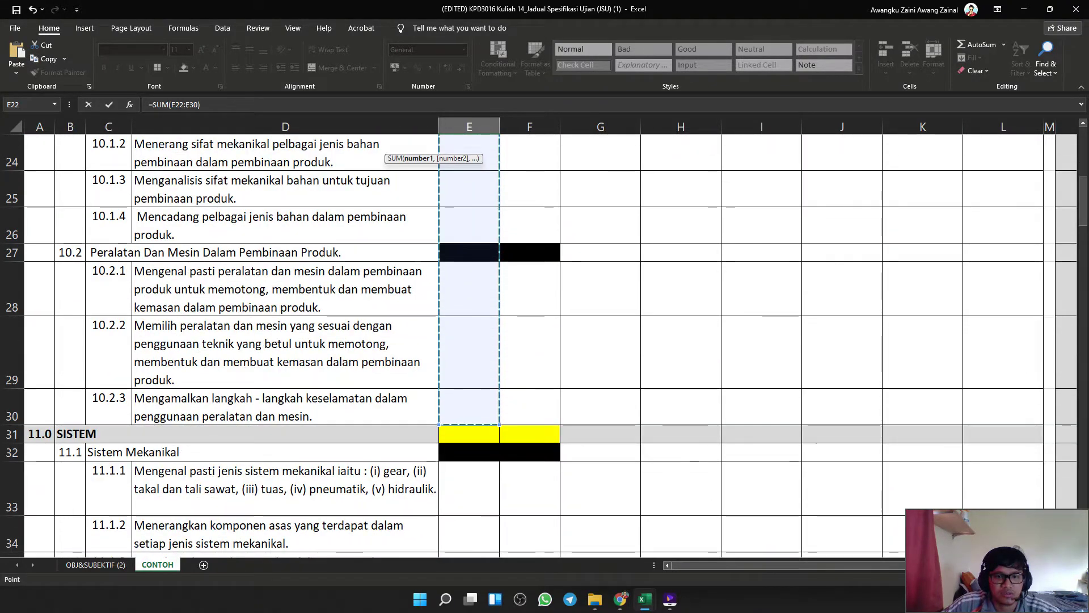
pyautogui.scroll(3, 544, 341)
pyautogui.scroll(2, 544, 340)
pyautogui.scroll(-4, 545, 340)
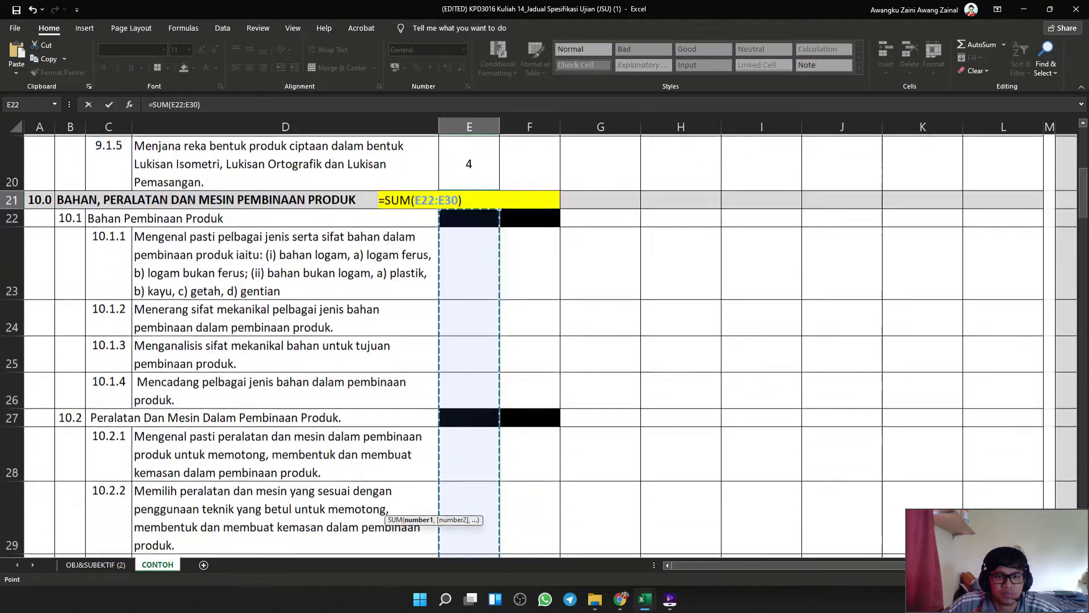
pyautogui.scroll(1, 545, 340)
pyautogui.scroll(-1, 545, 340)
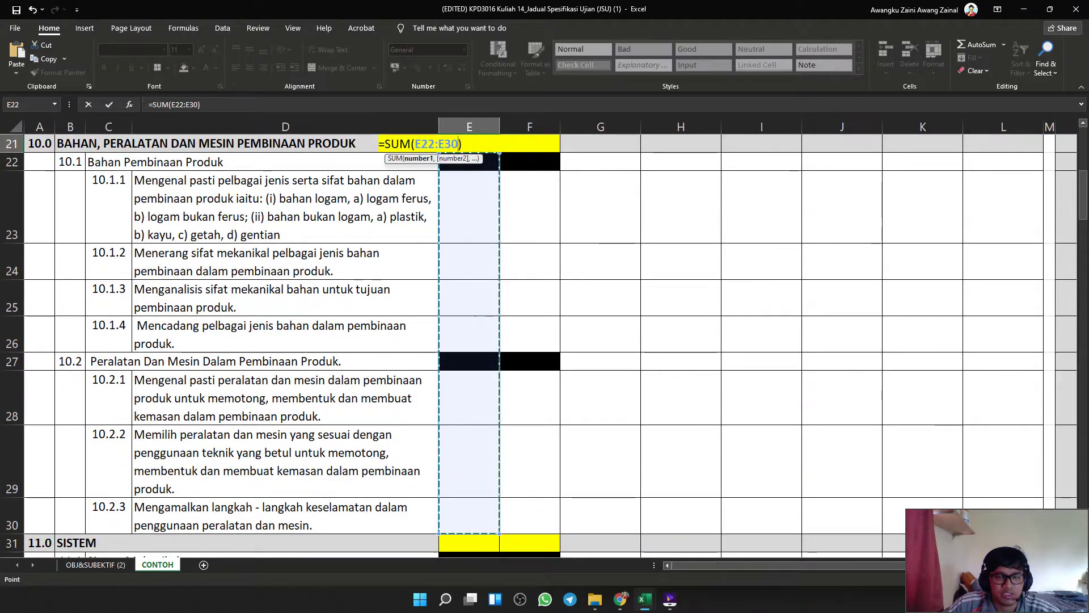
pyautogui.press('Return')
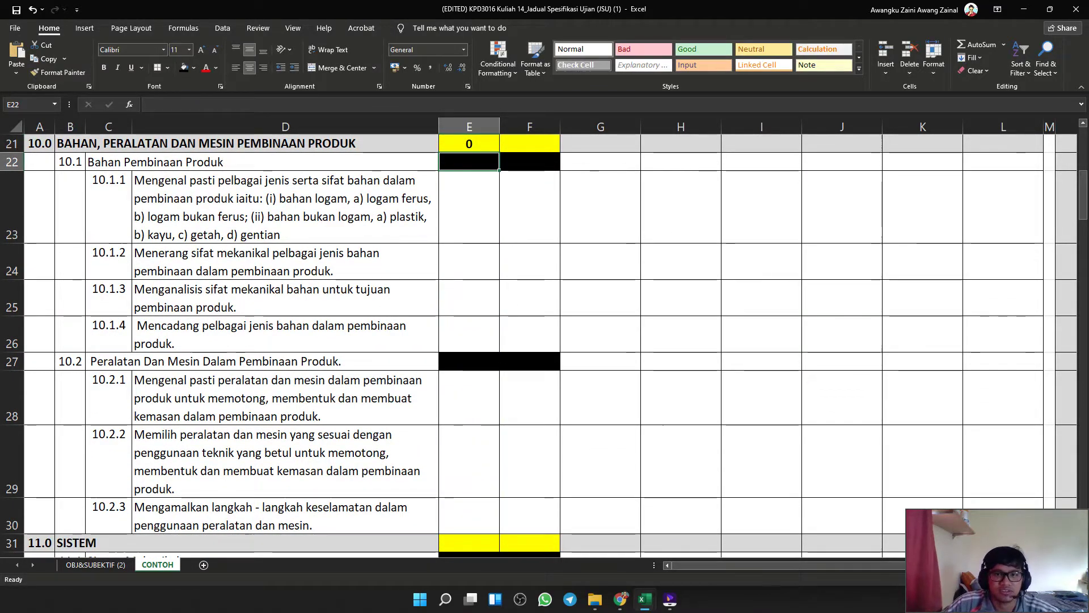
# Place the workbook side by side with the DSKP document and mark topic 10.0's hours in its Jadual 5 module table.
pyautogui.scroll(1, 545, 340)
pyautogui.click(469, 289)
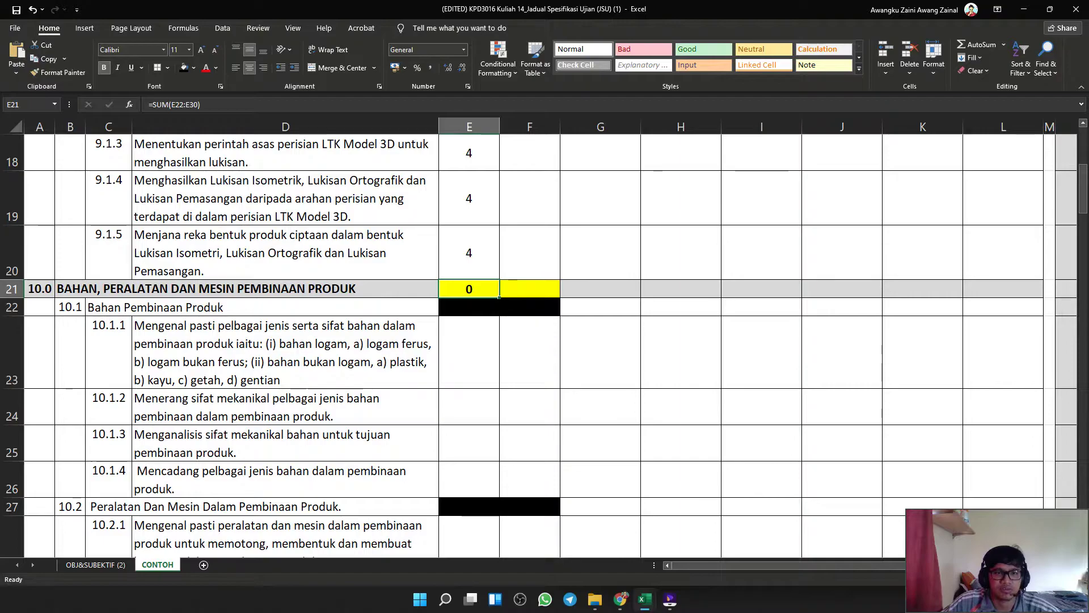
pyautogui.click(469, 352)
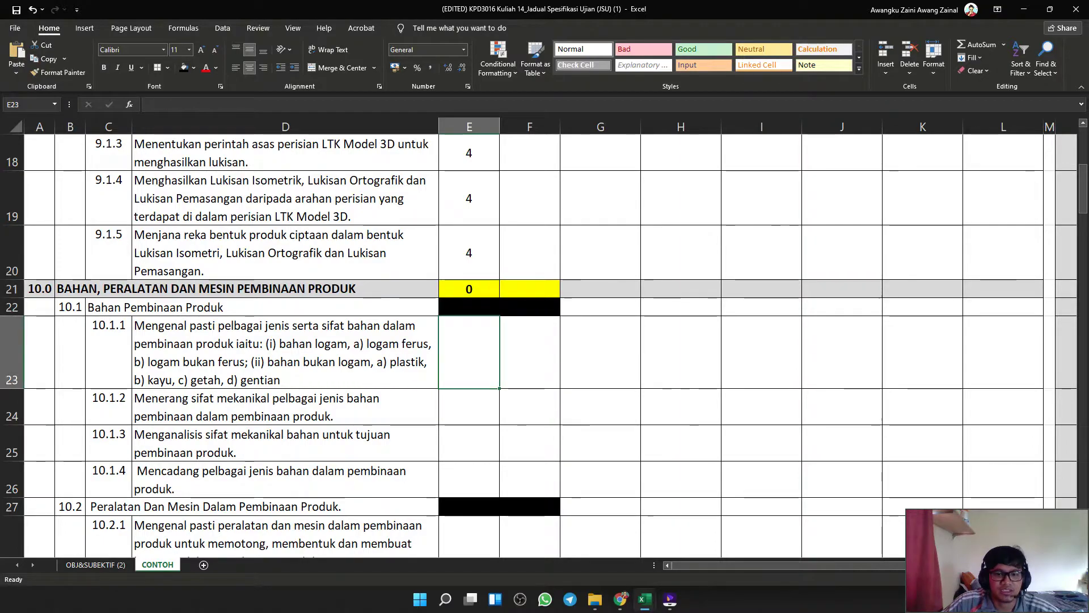
pyautogui.press('Down')
pyautogui.press('Down')
pyautogui.press('Down')
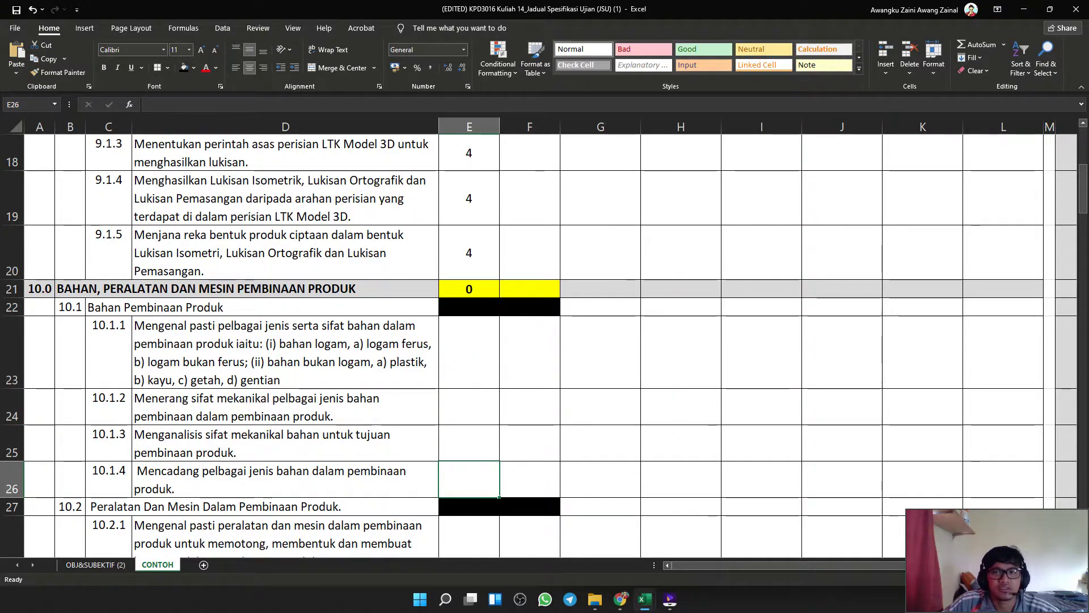
pyautogui.press('super+Left')
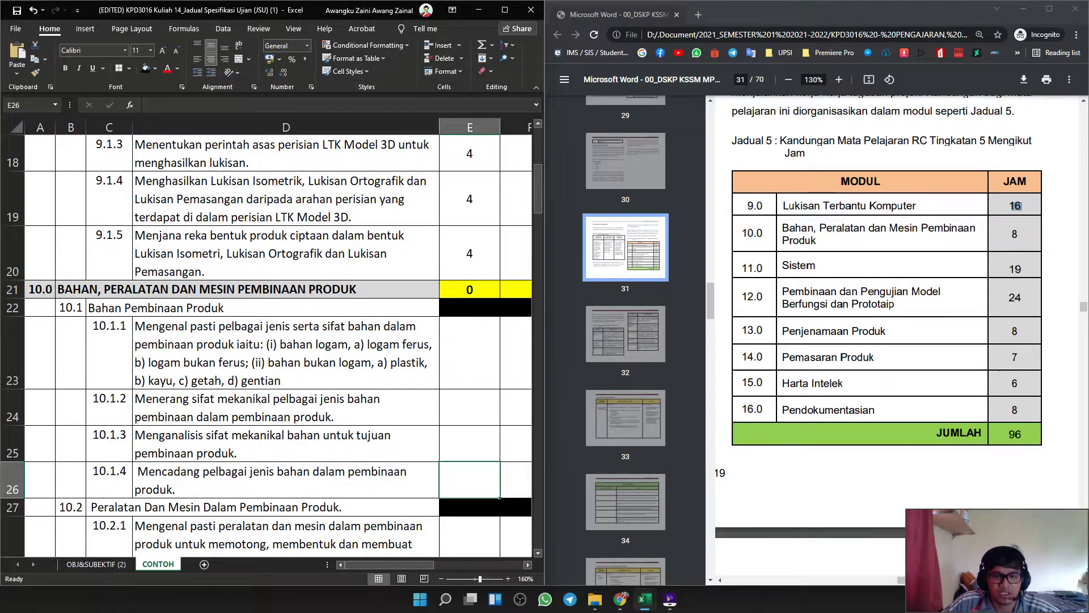
pyautogui.click(286, 353)
pyautogui.moveTo(389, 564); pyautogui.dragTo(403, 565)
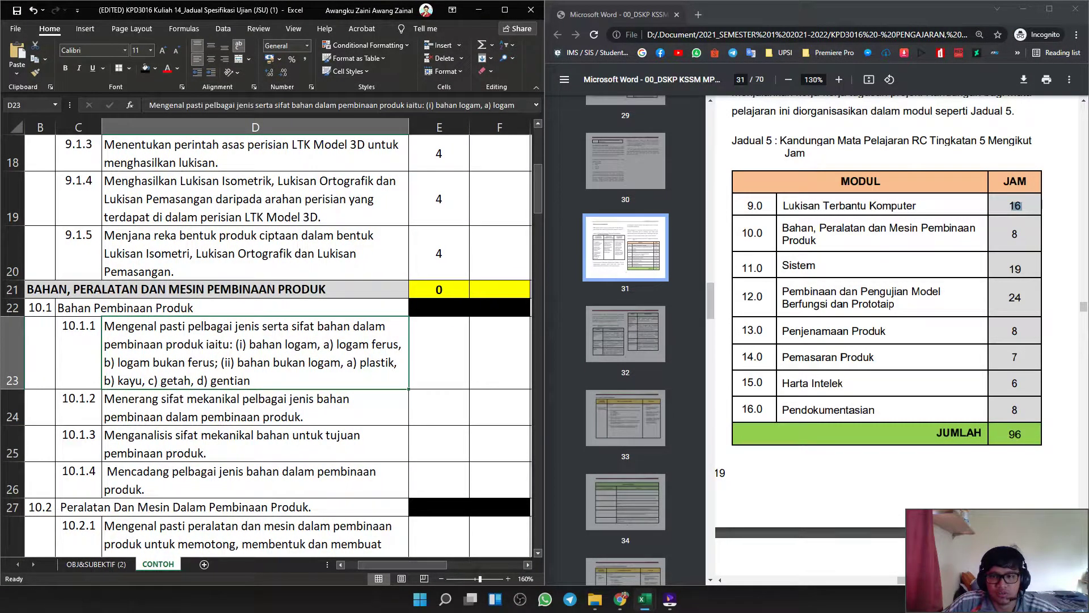
pyautogui.click(1019, 205)
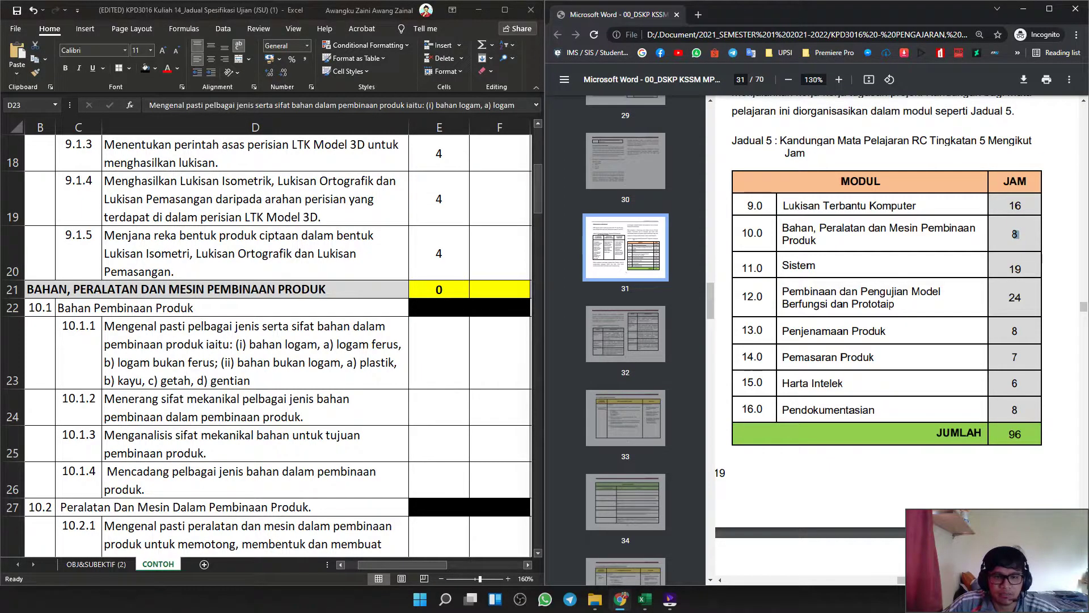
# Review the content of topic 10.0's learning standards against the hours given to topic 9.0's standards.
pyautogui.click(286, 353)
pyautogui.scroll(-3, 286, 353)
pyautogui.scroll(2, 286, 353)
pyautogui.scroll(2, 286, 353)
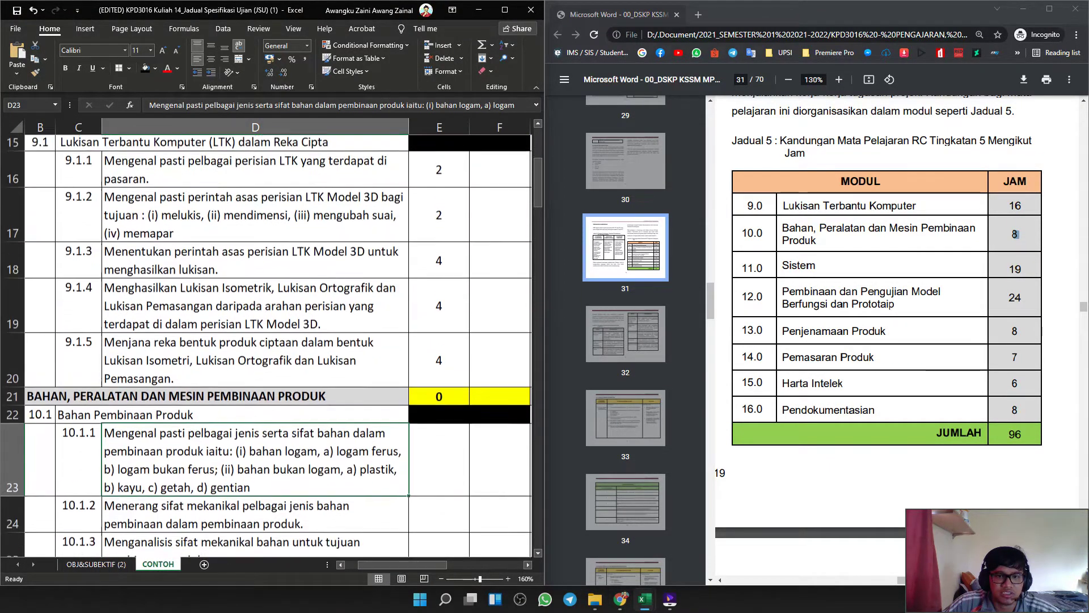
pyautogui.scroll(-1, 285, 352)
pyautogui.click(439, 352)
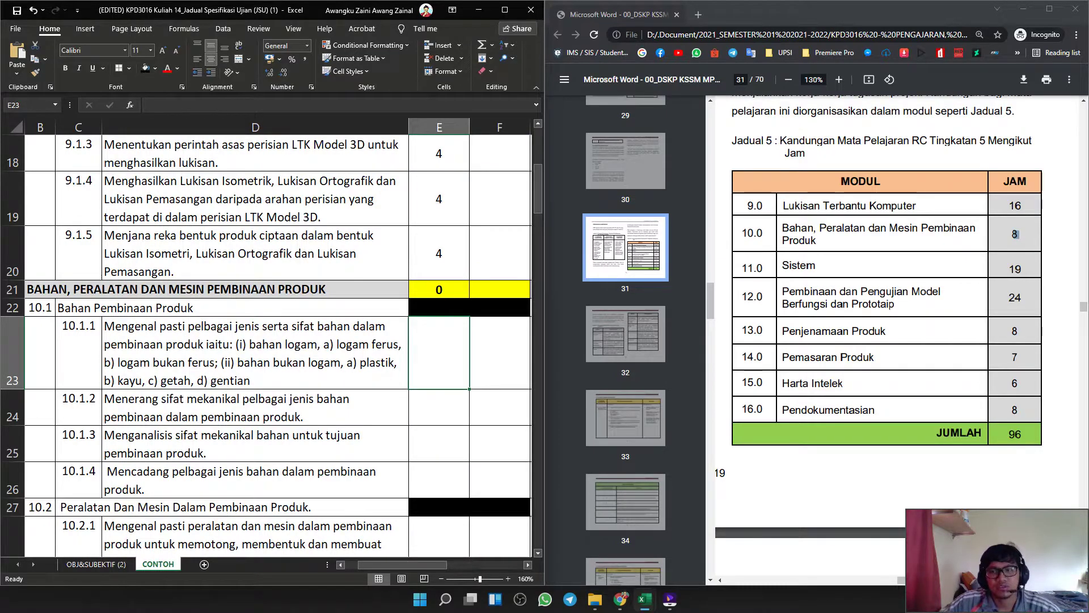
pyautogui.scroll(-3, 438, 353)
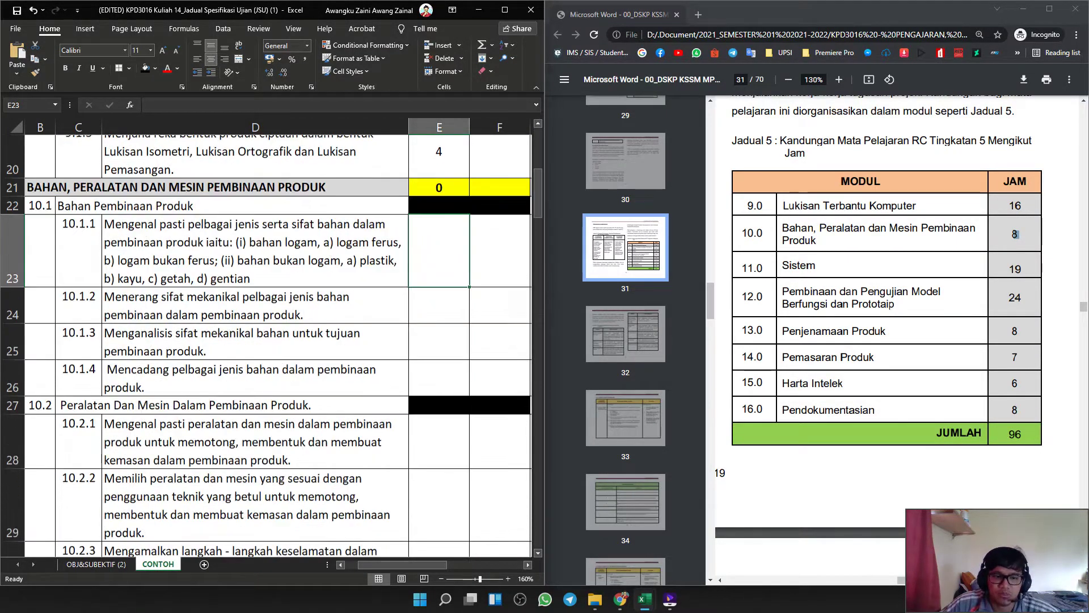
pyautogui.scroll(3, 439, 353)
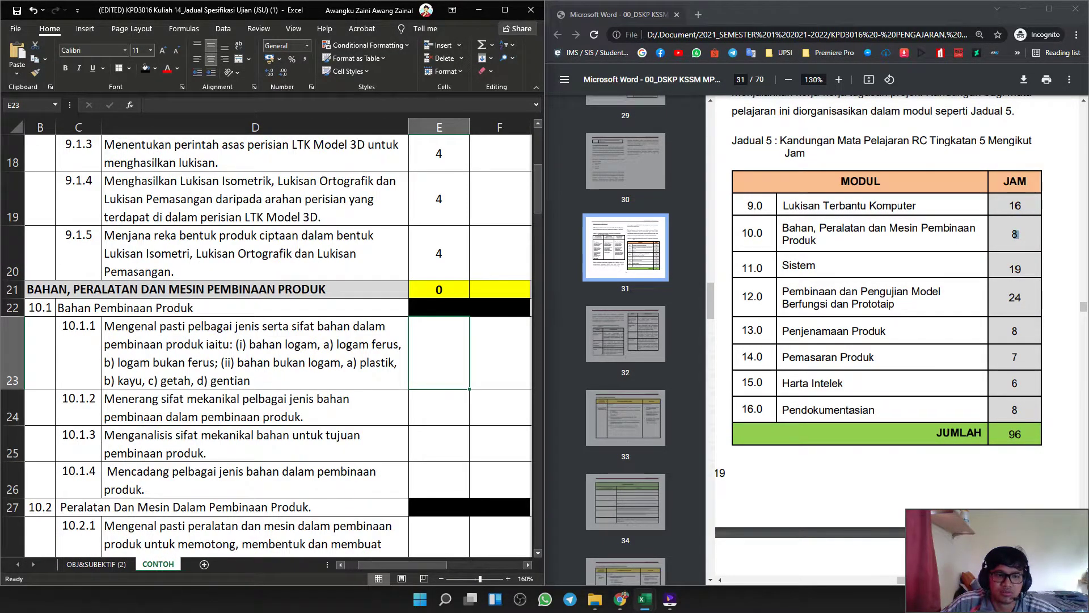
pyautogui.scroll(2, 439, 353)
pyautogui.scroll(-1, 439, 353)
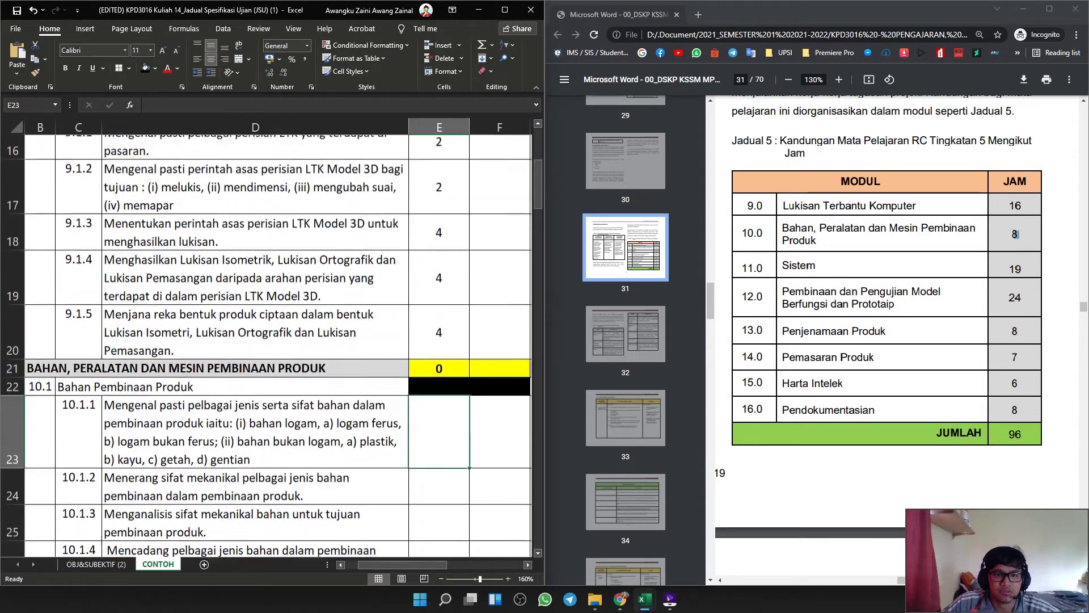
# Set JAM BELAJAR to 1 hour each for learning standards 10.1.1 to 10.1.4 in E23:E26.
pyautogui.scroll(-2, 439, 353)
pyautogui.write('1')
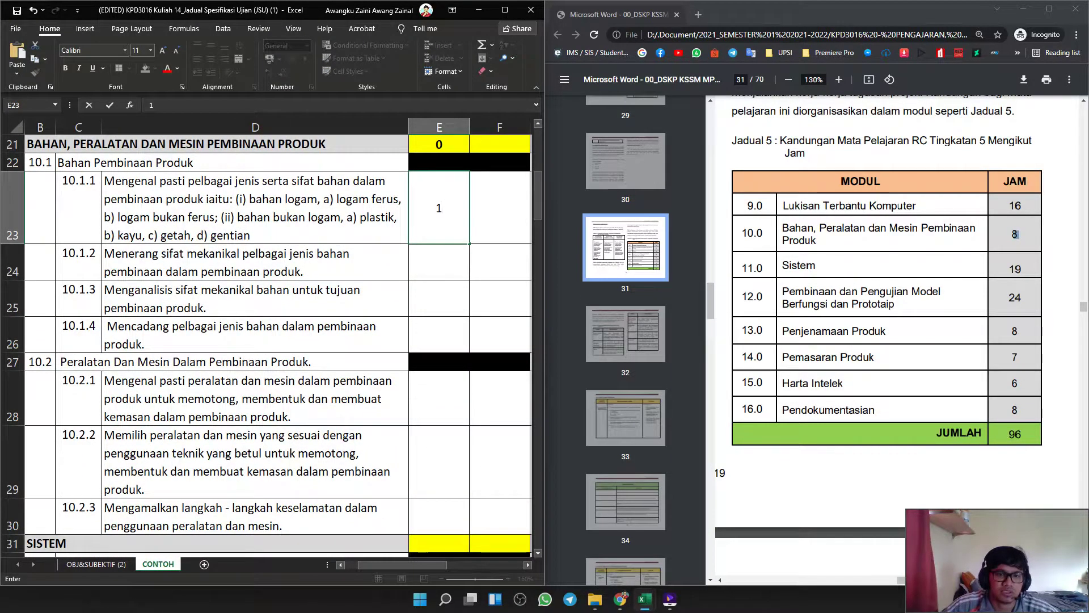
pyautogui.press('Return')
pyautogui.write('1')
pyautogui.press('Return')
pyautogui.write('1')
pyautogui.press('Return')
pyautogui.write('1')
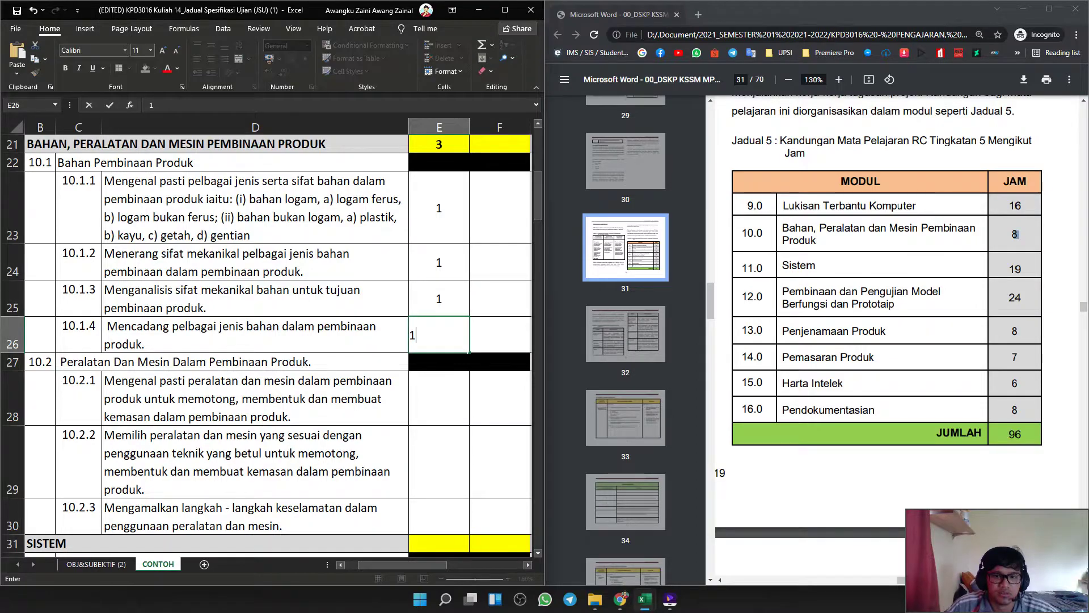
pyautogui.press('Return')
# Set JAM BELAJAR to 1 hour each for learning standards 10.2.1 to 10.2.3 in E28:E30.
pyautogui.press('Return')
pyautogui.write('1')
pyautogui.press('Return')
pyautogui.write('1')
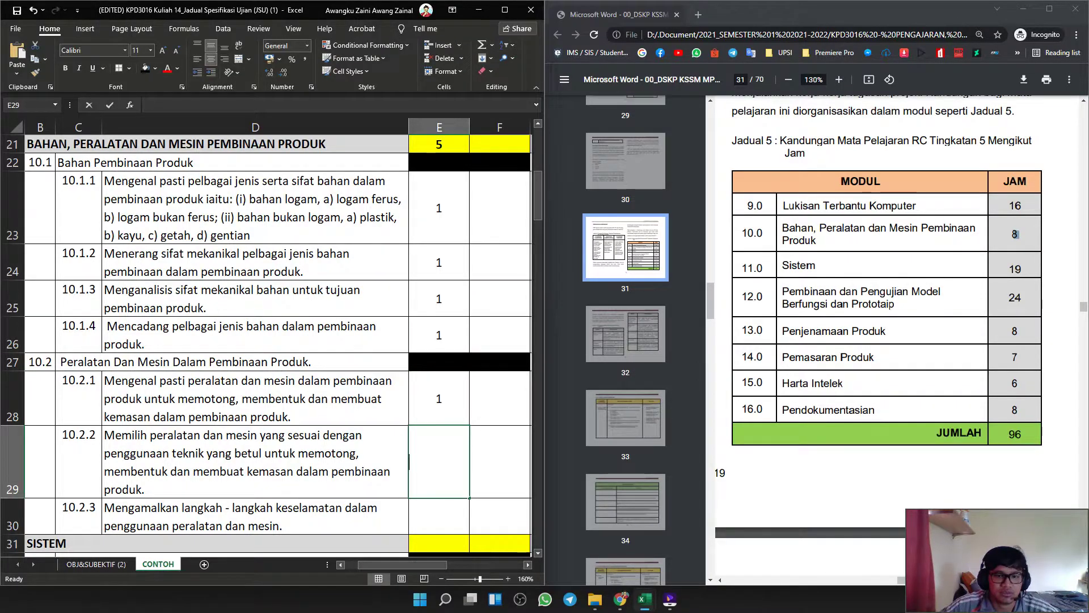
pyautogui.press('Return')
pyautogui.write('1')
pyautogui.scroll(-1, 279, 347)
pyautogui.press('Return')
# Compare topic 10.0's sum in E21 with its DSKP hours and reread standards 10.1.4 to 10.2.2 to find where hours can be added.
pyautogui.press('Left')
pyautogui.press('Up')
pyautogui.scroll(3, 278, 347)
pyautogui.scroll(-1, 279, 346)
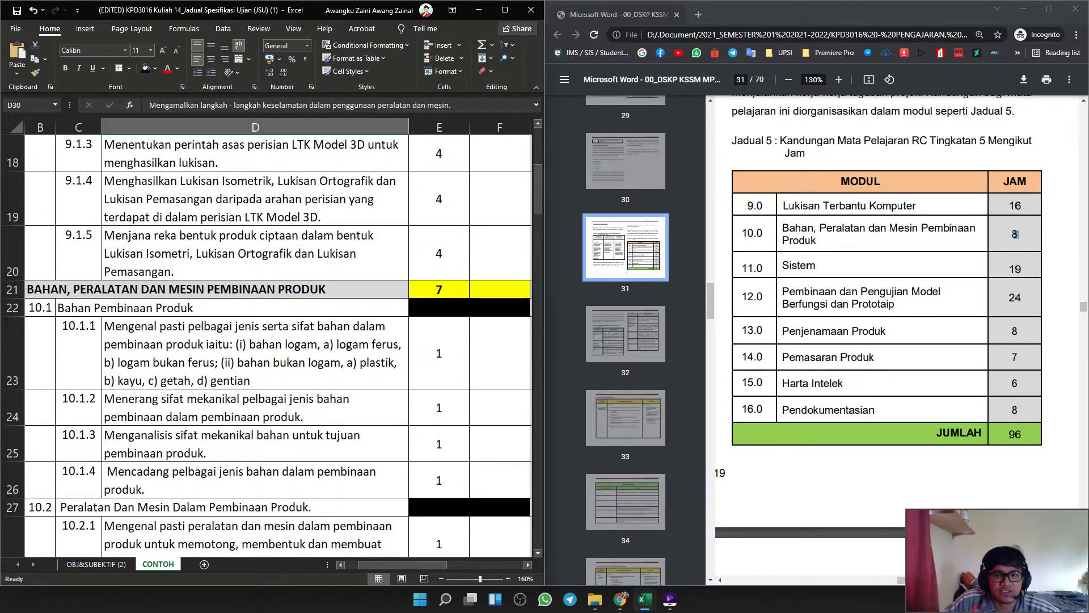
pyautogui.click(440, 289)
pyautogui.scroll(-1, 278, 346)
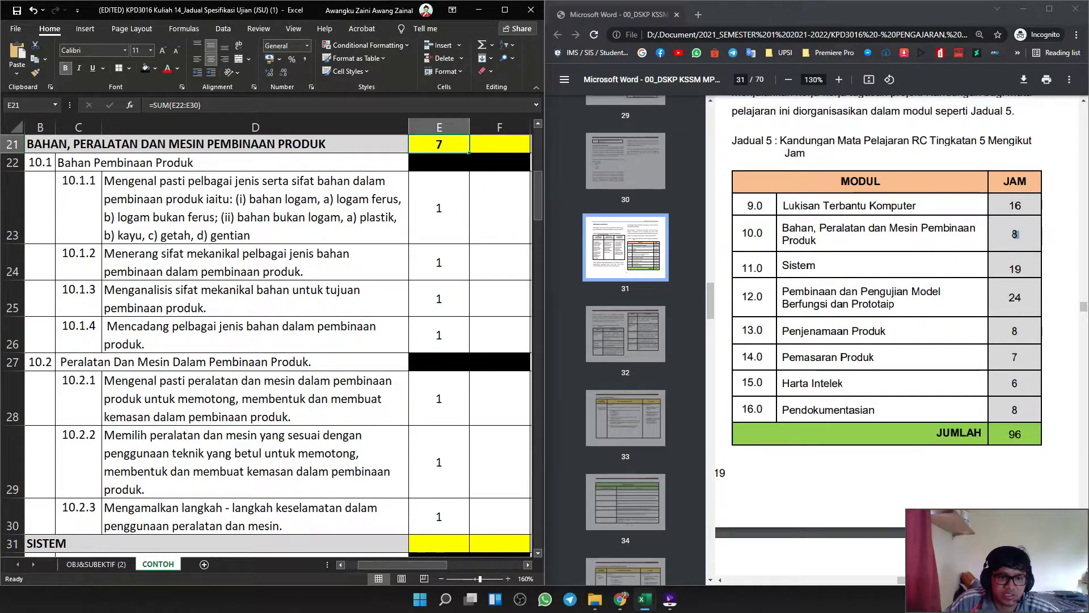
pyautogui.click(278, 336)
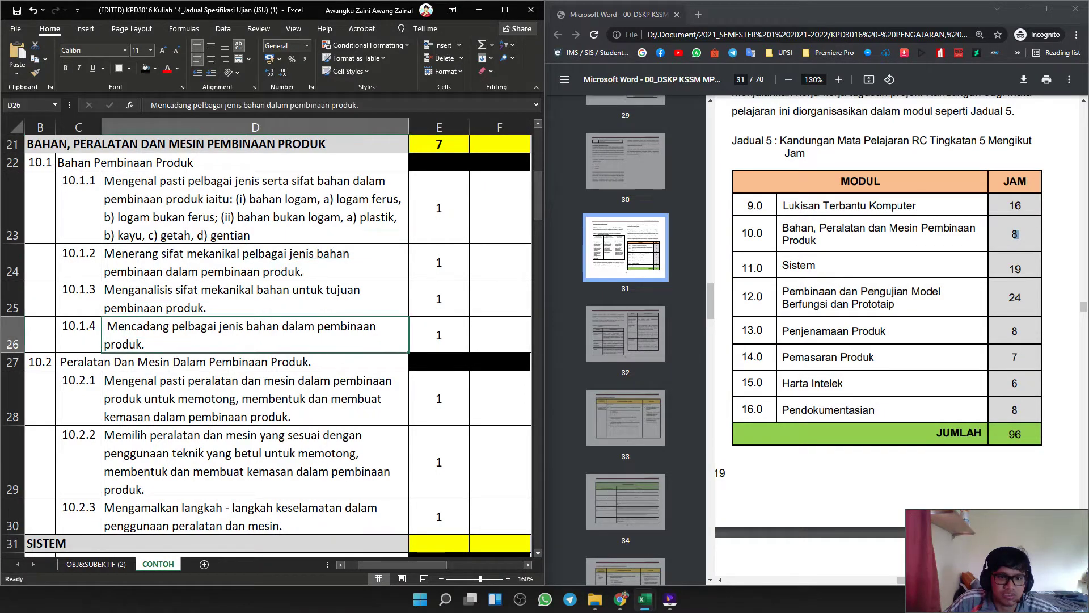
pyautogui.press('Right')
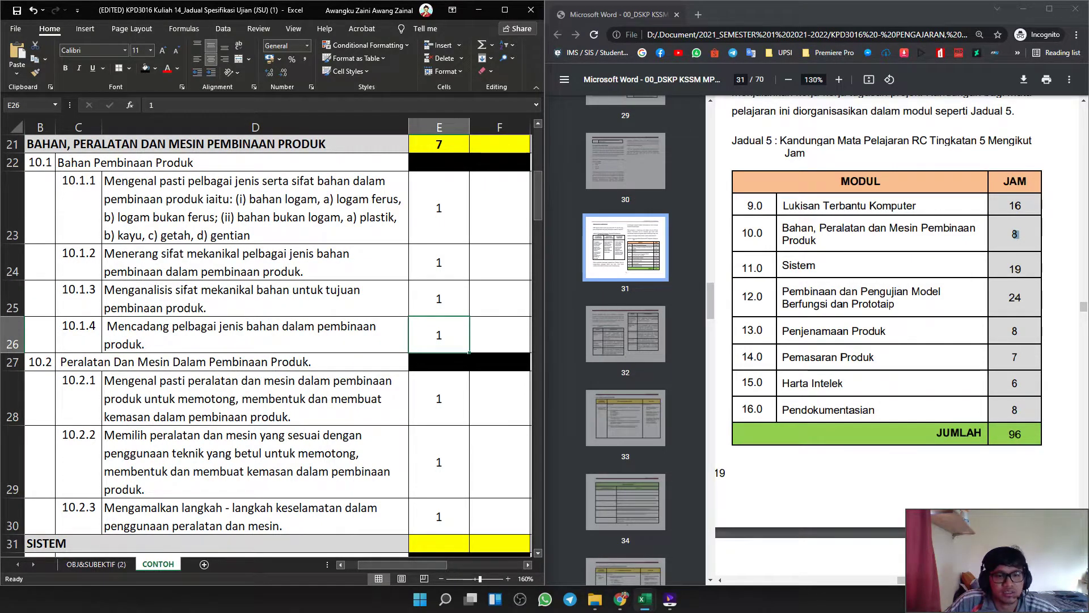
pyautogui.click(255, 398)
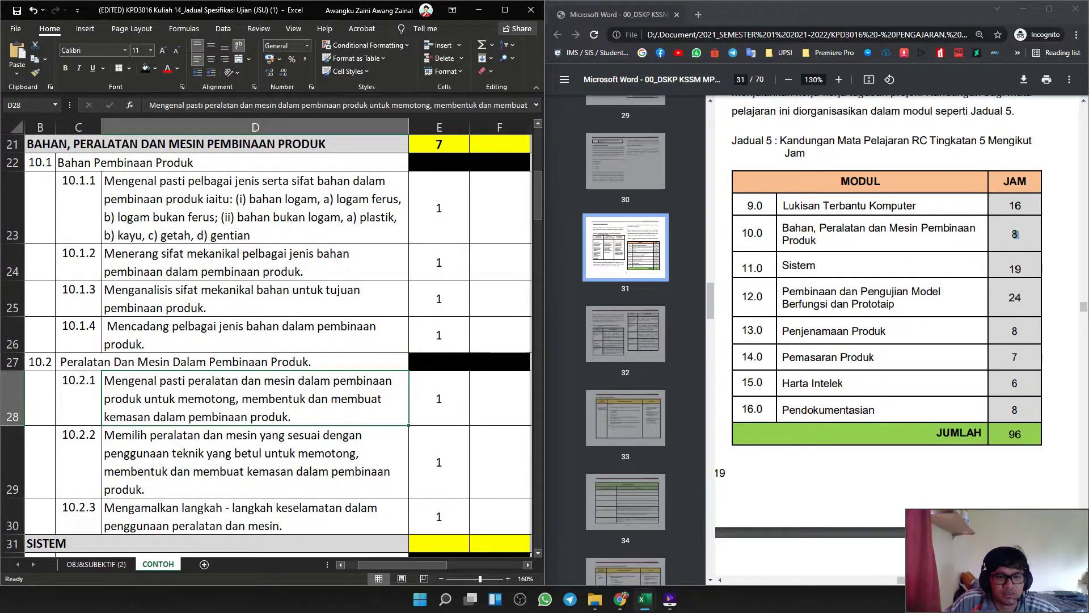
pyautogui.press('Down')
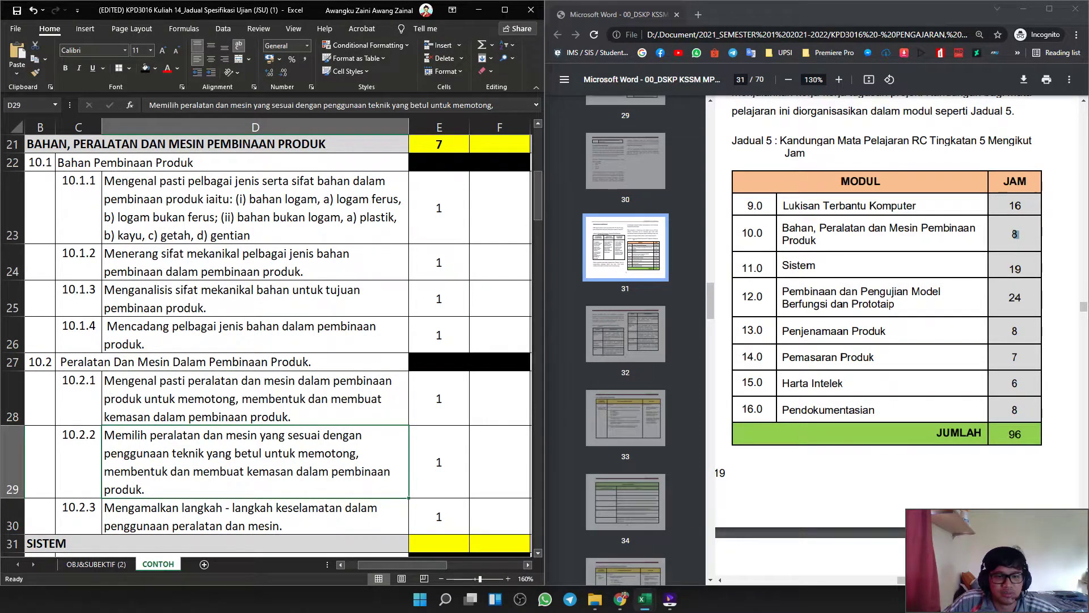
# Set learning standard 10.2.3's JAM BELAJAR in E30 to 2 hours and check topic 10.0's sum in E21.
pyautogui.press('Right')
pyautogui.press('Down')
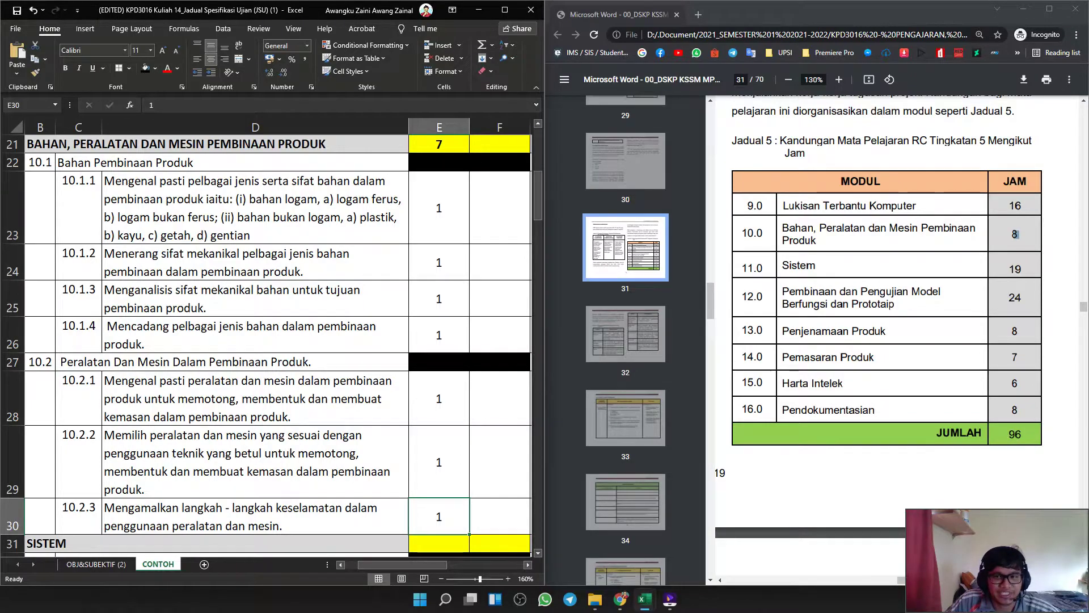
pyautogui.doubleClick(439, 516)
pyautogui.press('BackSpace')
pyautogui.write('2')
pyautogui.click(500, 398)
pyautogui.click(439, 144)
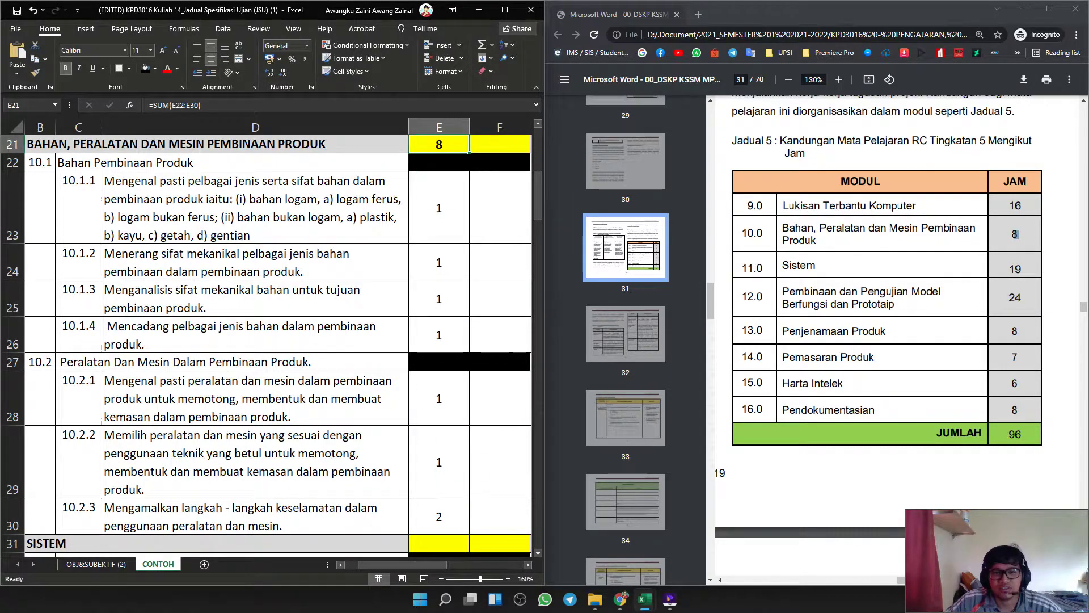
pyautogui.scroll(1, 440, 144)
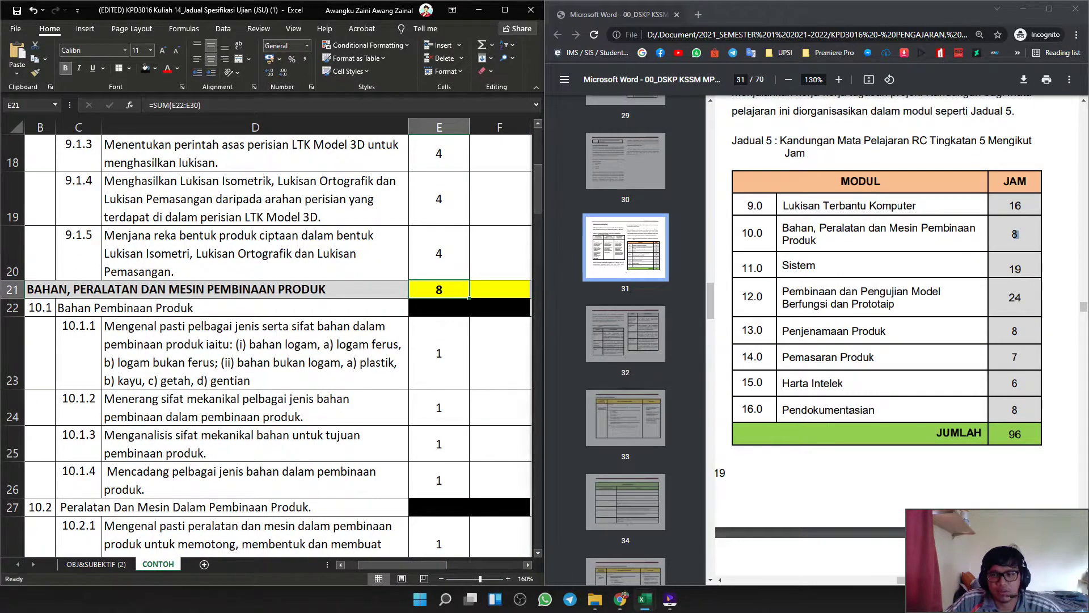
# Insert a Sum formula over E32:E50 in topic 11.0 SISTEM's JAM BELAJAR cell E31.
pyautogui.scroll(-4, 273, 340)
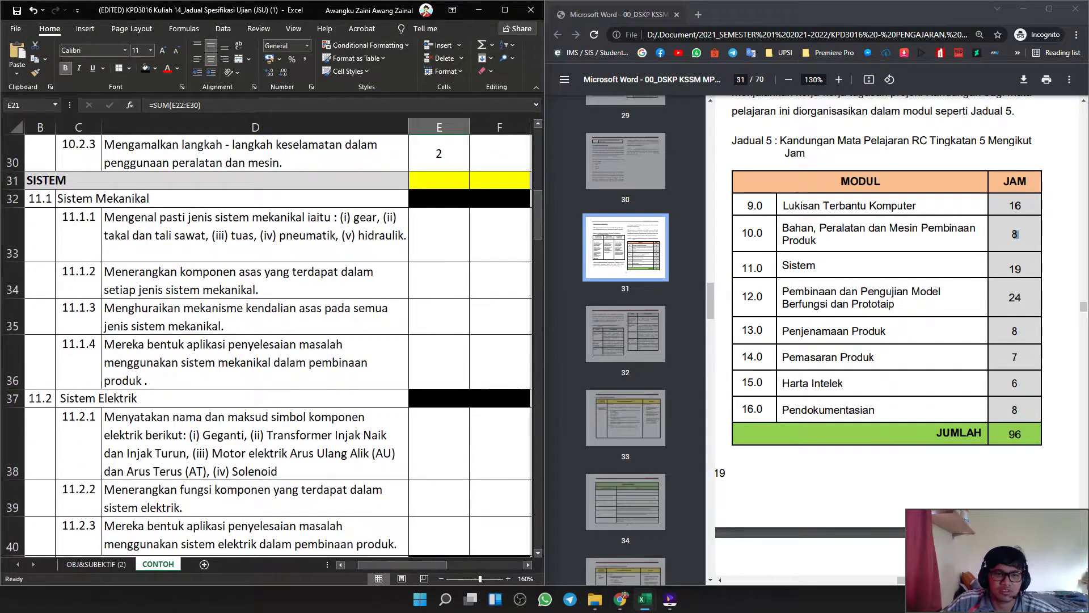
pyautogui.scroll(1, 273, 340)
pyautogui.click(439, 326)
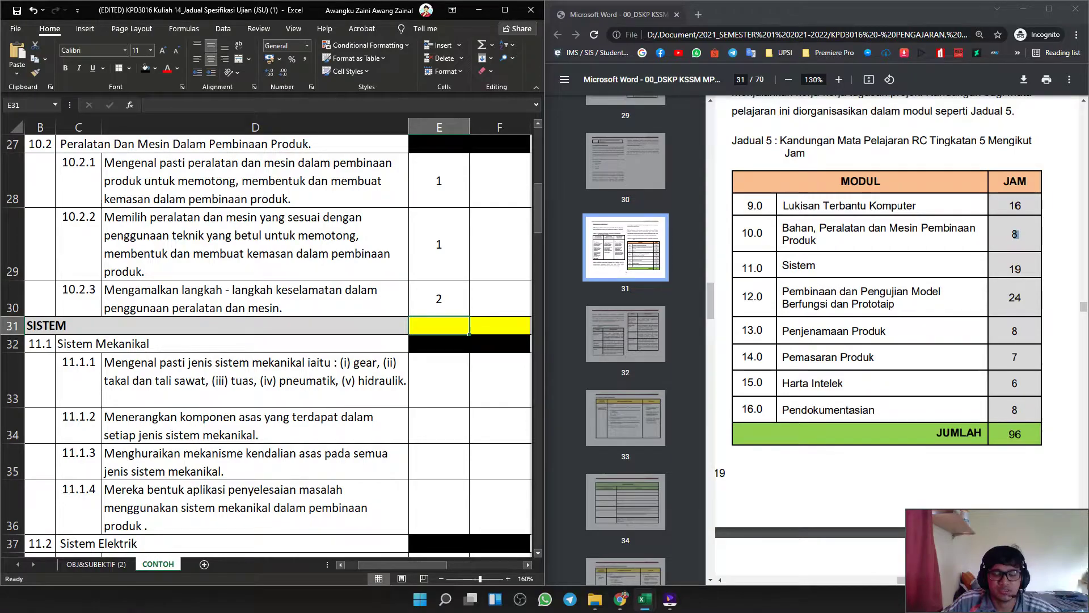
pyautogui.click(491, 45)
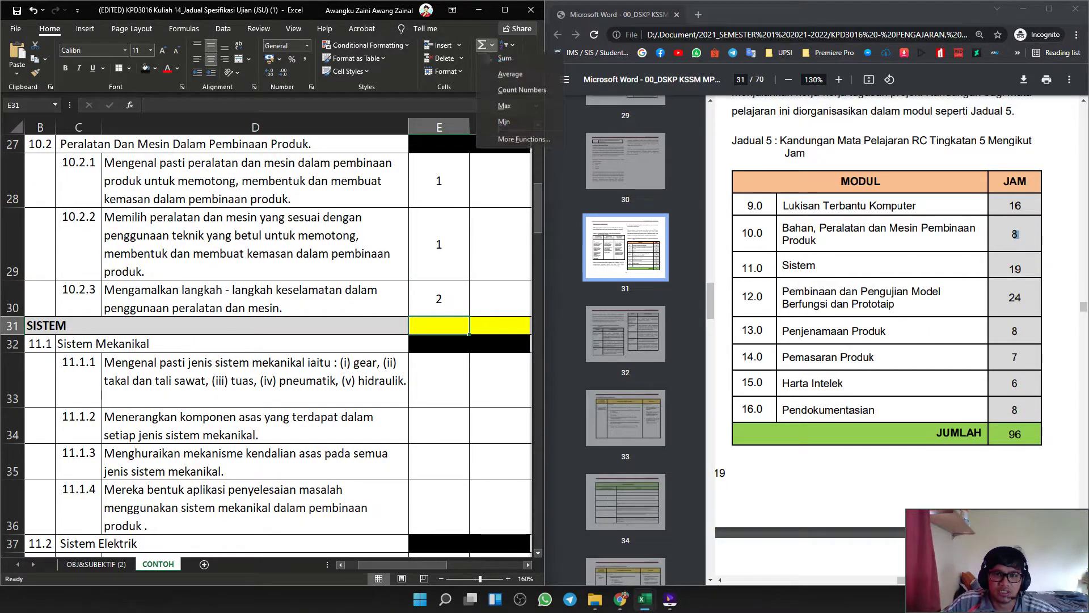
pyautogui.click(499, 58)
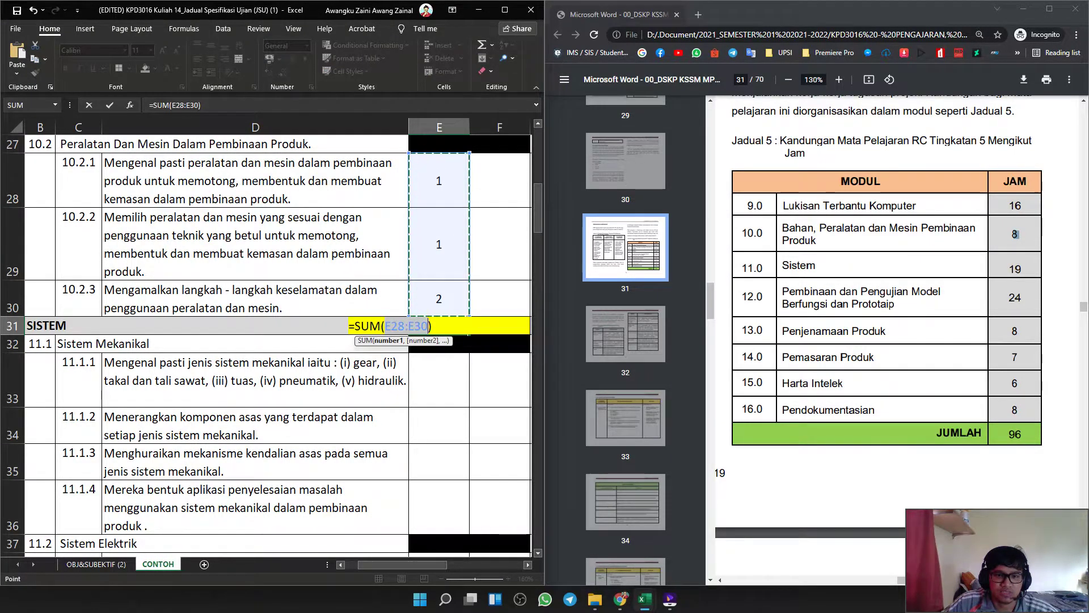
pyautogui.moveTo(439, 344); pyautogui.dragTo(468, 533)
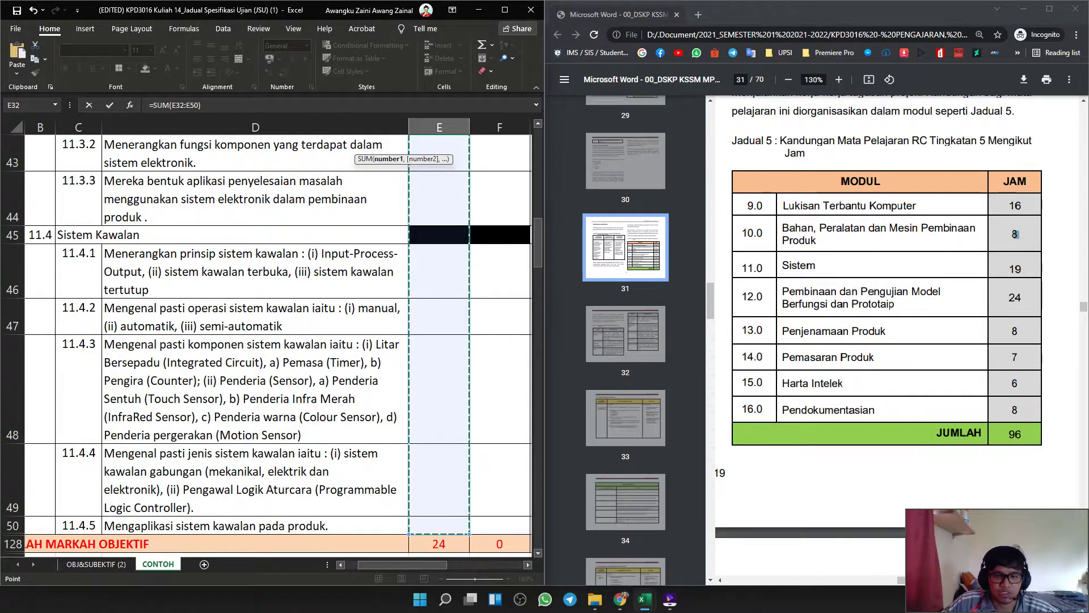
pyautogui.scroll(6, 272, 341)
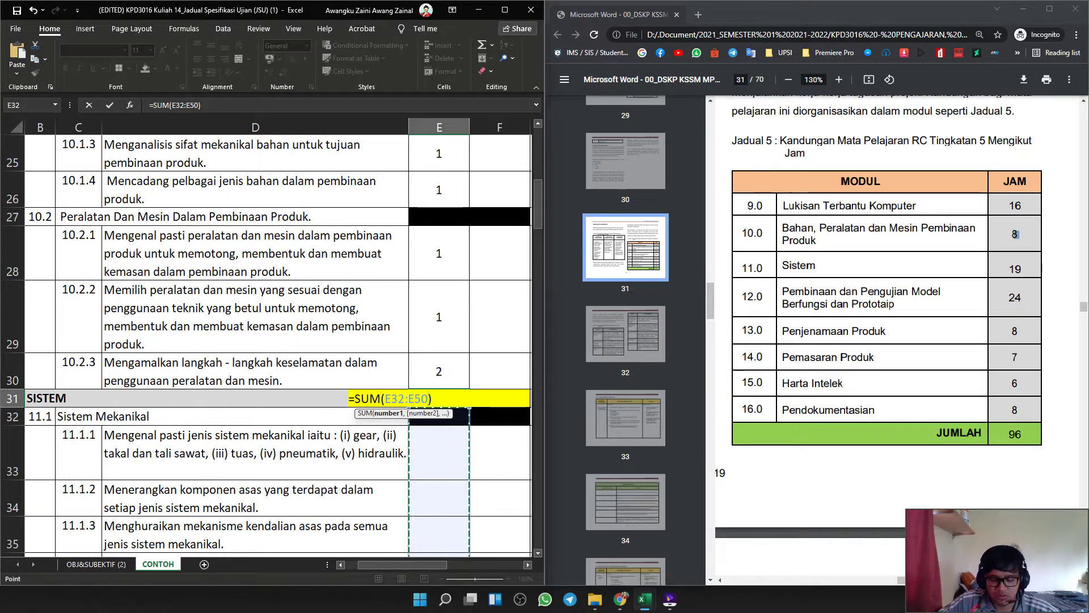
pyautogui.press('Return')
# Mark topic 11.0 Sistem's hours in the DSKP module table and look over the topic's learning standards starting from E33.
pyautogui.click(439, 398)
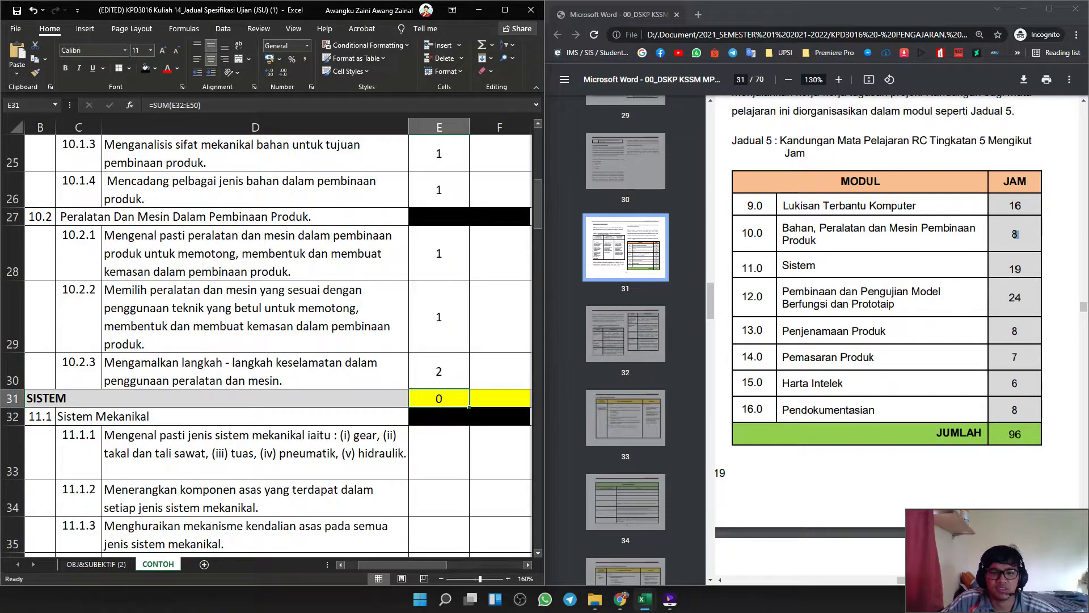
pyautogui.click(439, 453)
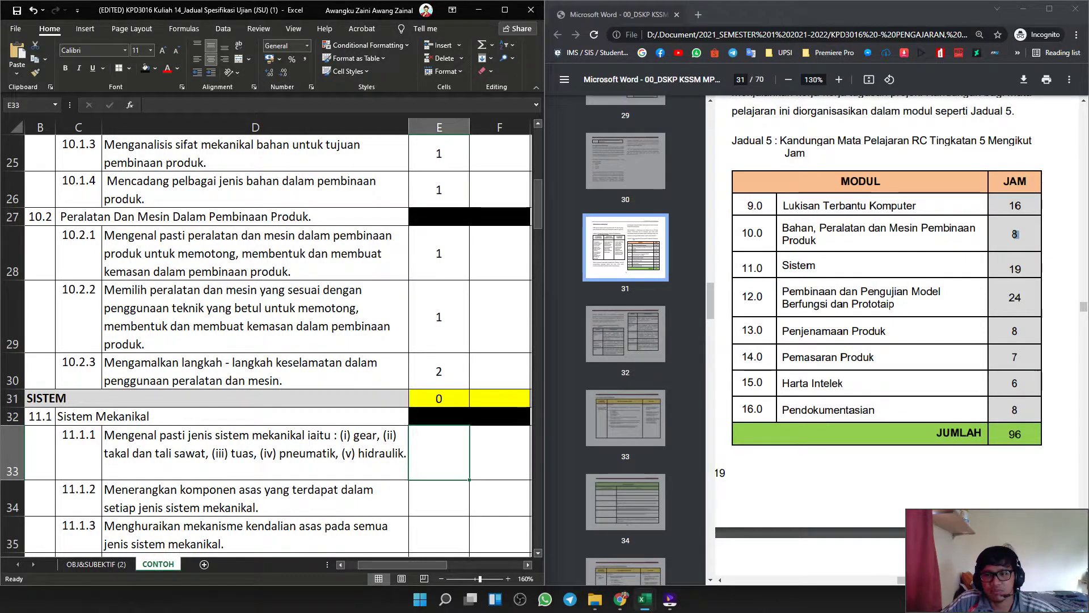
pyautogui.click(1016, 269)
pyautogui.click(439, 453)
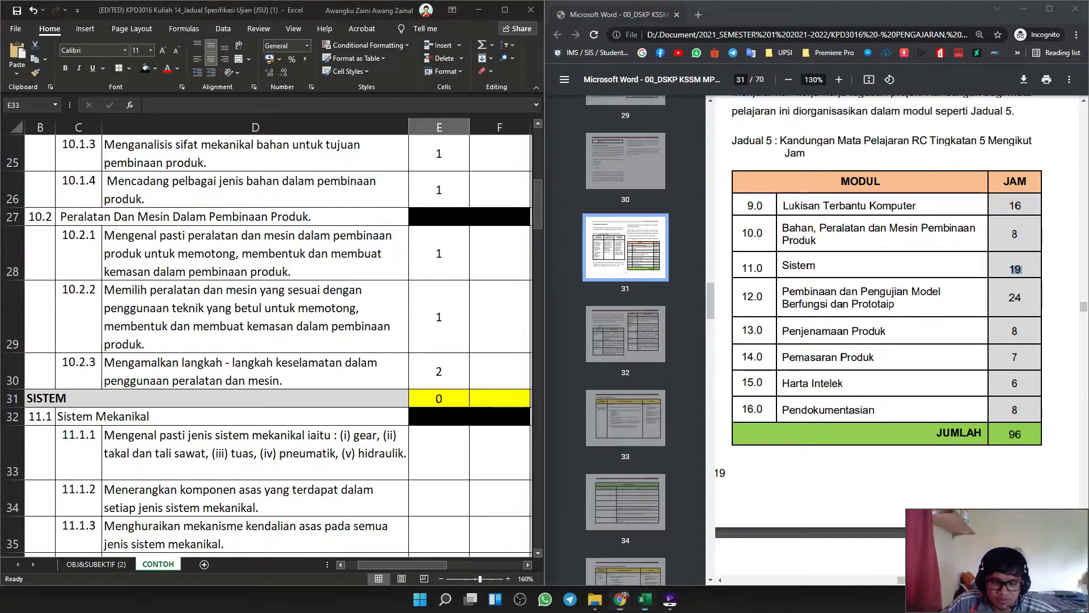
pyautogui.scroll(-5, 439, 453)
pyautogui.scroll(2, 440, 453)
pyautogui.scroll(1, 447, 239)
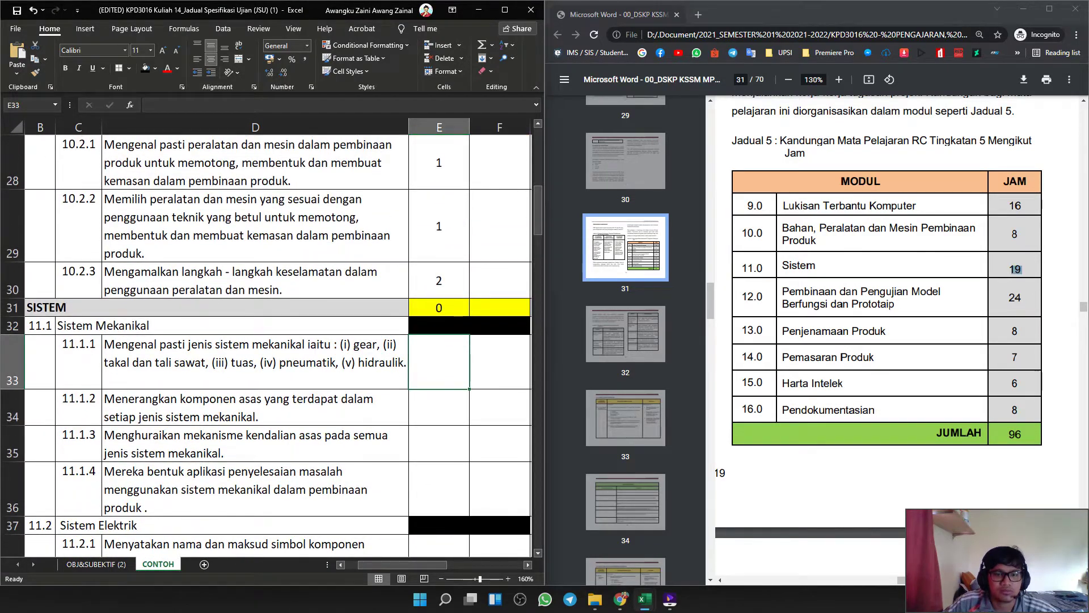
# Set JAM BELAJAR to 1 hour each for learning standards 11.1.1 to 11.1.4 in E33:E36.
pyautogui.write('1')
pyautogui.press('Return')
pyautogui.write('1')
pyautogui.press('Return')
pyautogui.write('1')
pyautogui.press('Return')
pyautogui.write('1')
pyautogui.scroll(-1, 447, 239)
pyautogui.press('Return')
pyautogui.scroll(-1, 447, 240)
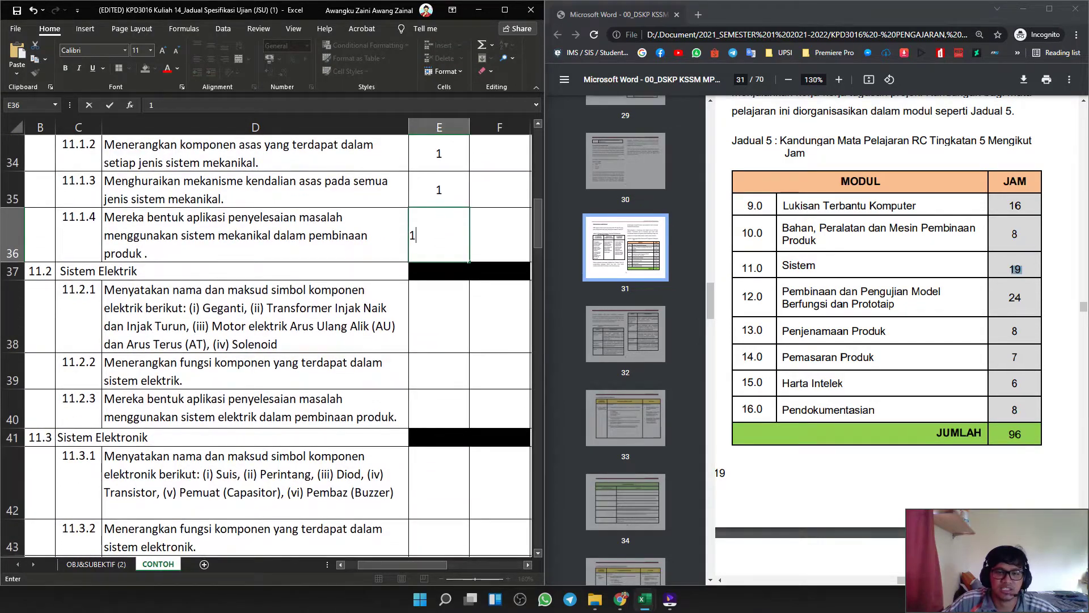
pyautogui.press('Return')
# Set JAM BELAJAR to 1 hour each for learning standards 11.2.1 to 11.2.3 in E38:E40.
pyautogui.write('1')
pyautogui.press('Return')
pyautogui.write('1')
pyautogui.press('Return')
pyautogui.write('1')
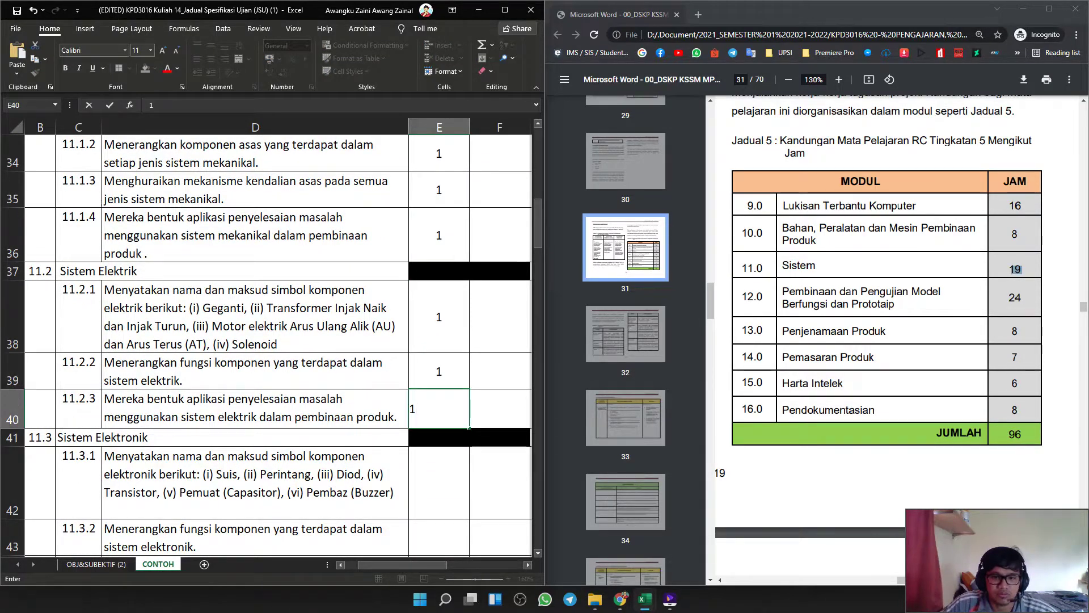
pyautogui.scroll(-1, 447, 240)
pyautogui.press('Return')
# Set JAM BELAJAR to 1 hour each for learning standards 11.3.1 to 11.3.3 in E42:E44.
pyautogui.write('1')
pyautogui.press('Return')
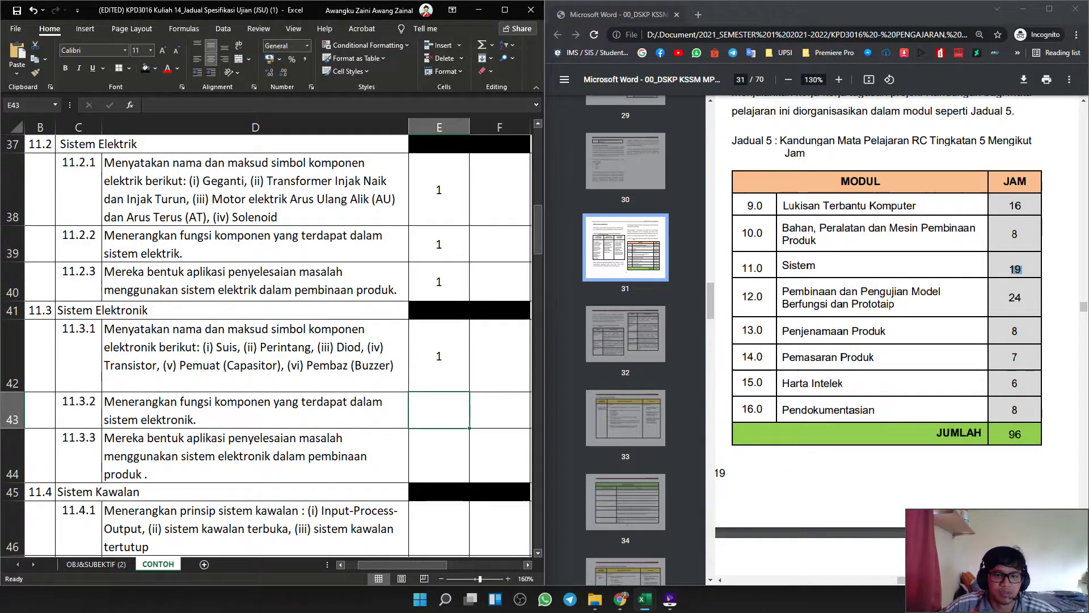
pyautogui.write('1')
pyautogui.press('Return')
pyautogui.write('1')
pyautogui.press('Return')
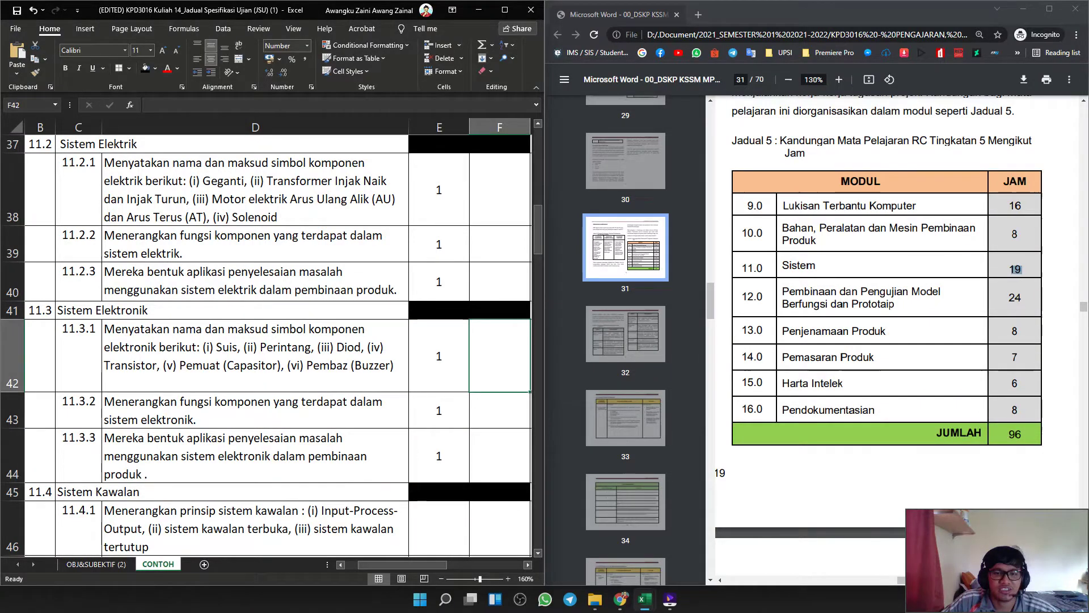
# Set JAM BELAJAR to 1 hour each for learning standards 11.4.1 to 11.4.5 in E46:E50 and check topic 11.0's sum in E31.
pyautogui.scroll(-2, 448, 239)
pyautogui.press('Return')
pyautogui.write('1')
pyautogui.press('Return')
pyautogui.write('1')
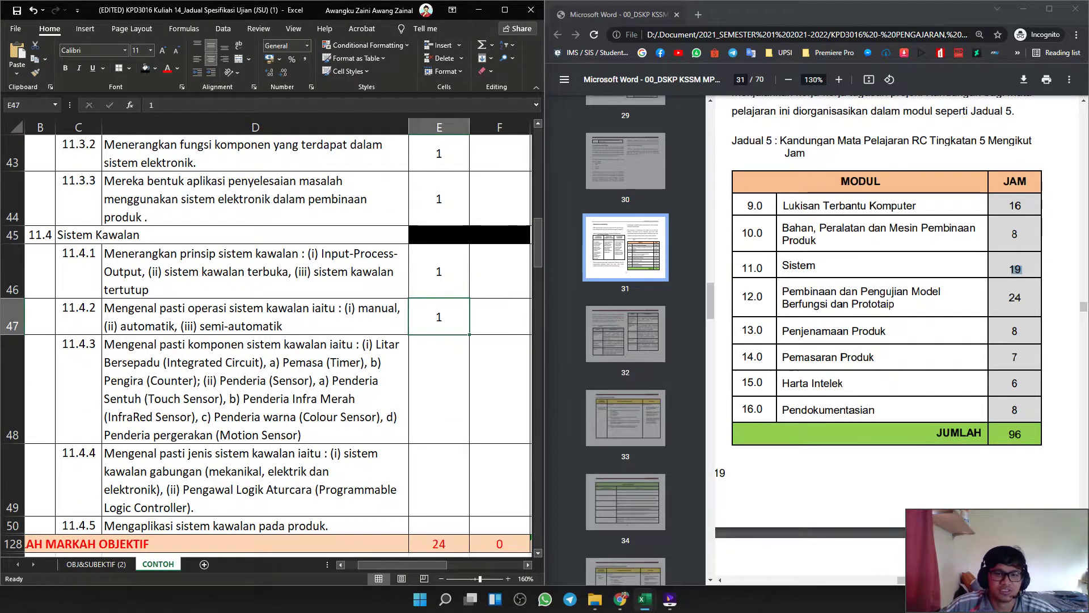
pyautogui.press('Return')
pyautogui.write('1')
pyautogui.press('Return')
pyautogui.write('1')
pyautogui.press('Return')
pyautogui.write('1')
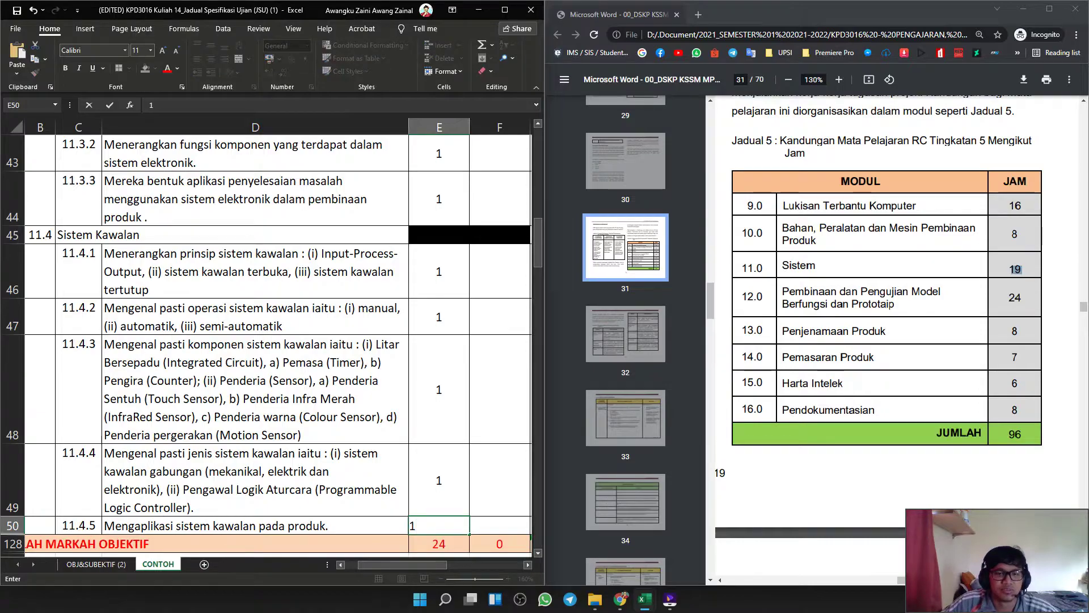
pyautogui.click(256, 271)
pyautogui.scroll(6, 255, 272)
pyautogui.scroll(-3, 270, 340)
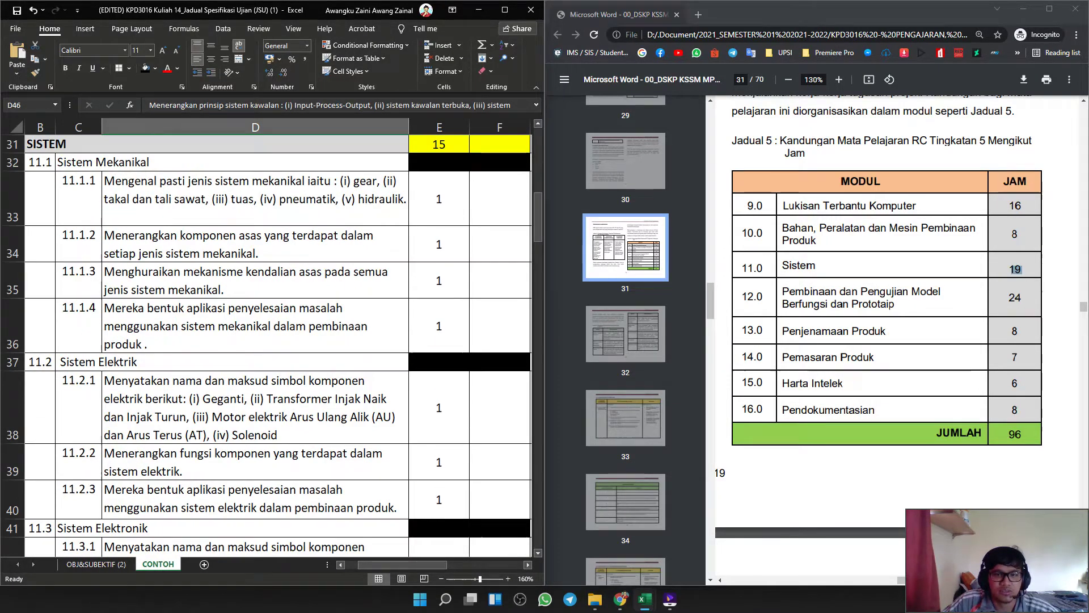
# Maximize the workbook window and review the learning hours assigned to the subtopics of the SISTEM module.
pyautogui.press('super+Up')
pyautogui.scroll(1, 539, 340)
pyautogui.scroll(-1, 539, 341)
pyautogui.click(438, 198)
pyautogui.moveTo(511, 9); pyautogui.dragTo(570, 1)
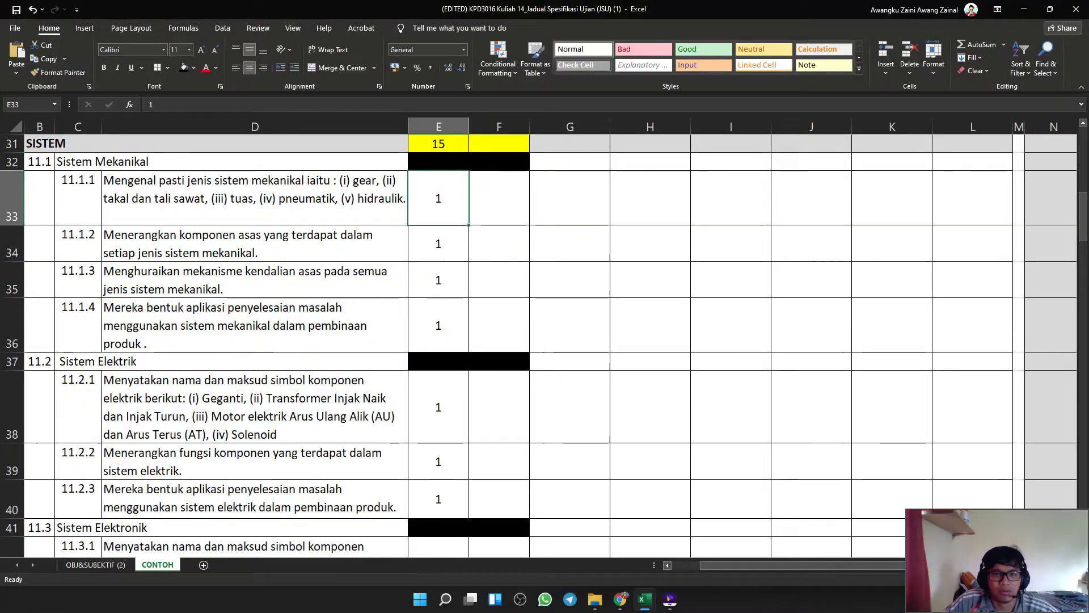
pyautogui.click(570, 280)
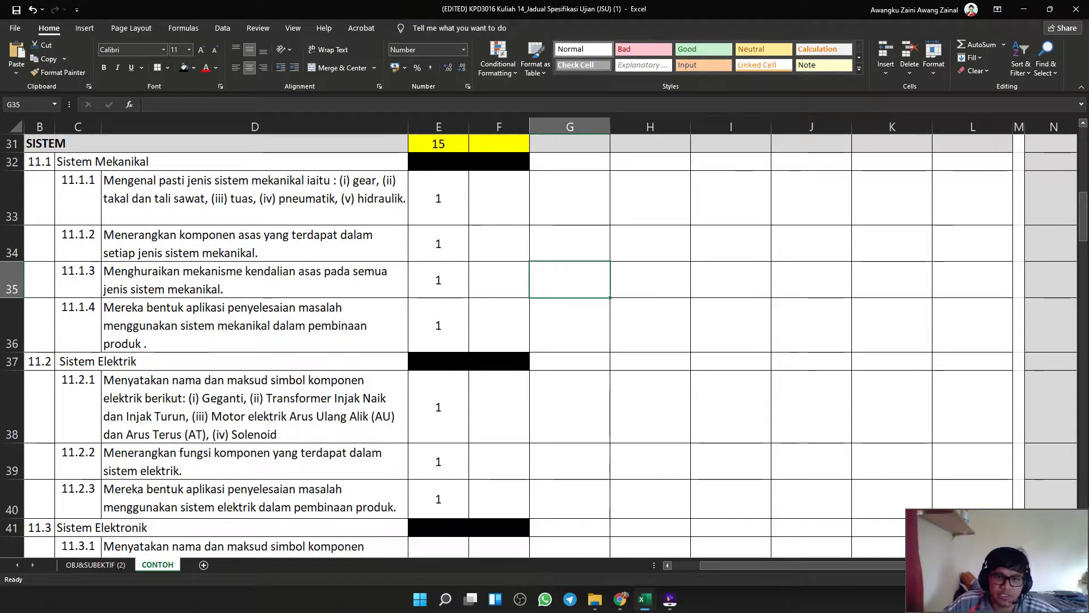
pyautogui.scroll(-1, 544, 340)
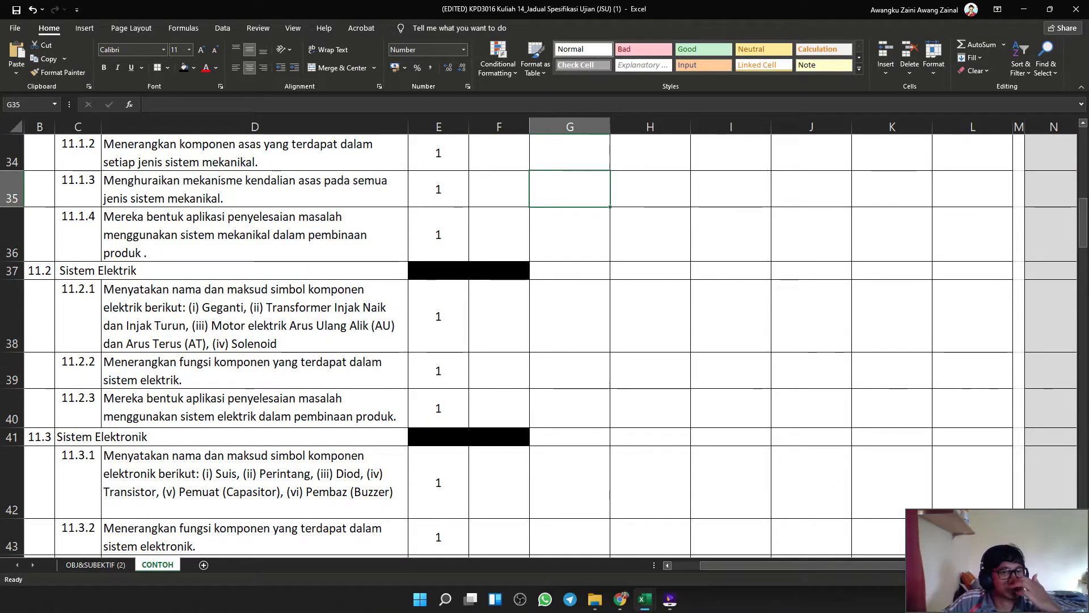
pyautogui.scroll(-2, 544, 341)
pyautogui.scroll(3, 545, 341)
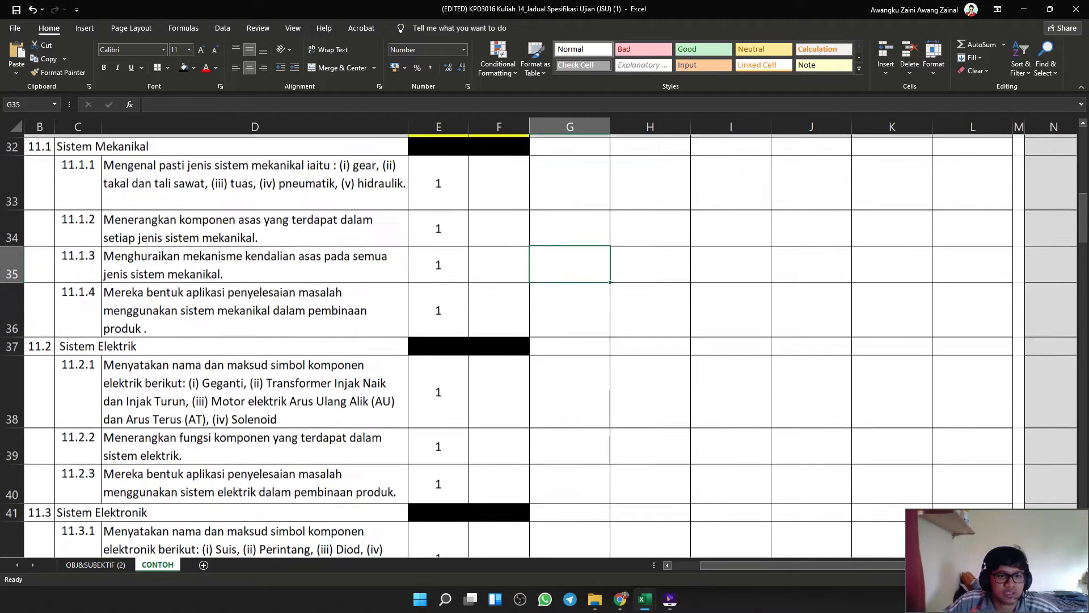
pyautogui.scroll(1, 545, 340)
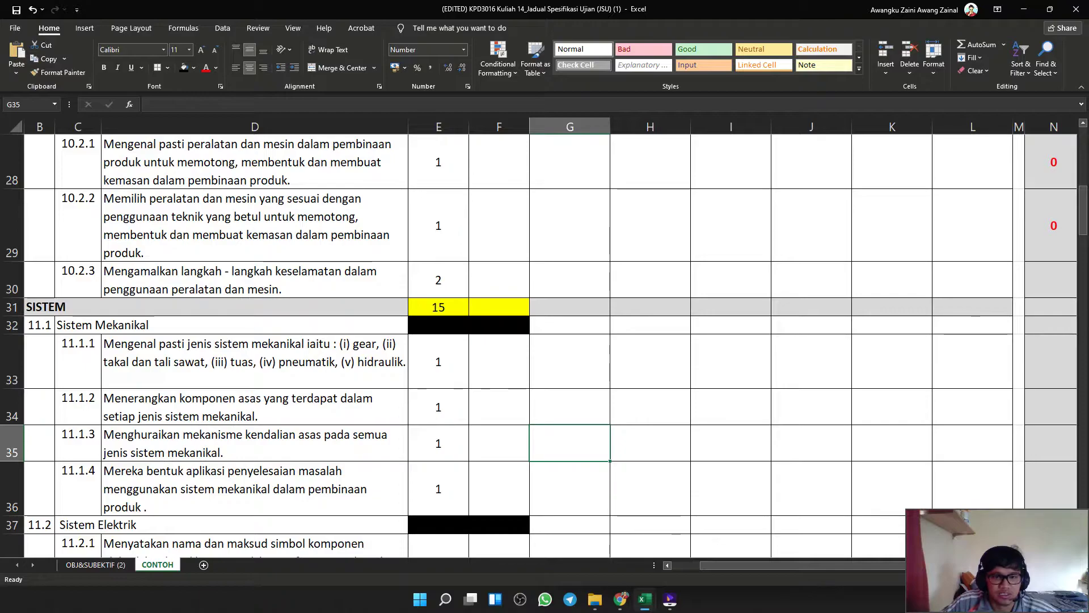
pyautogui.scroll(-1, 545, 341)
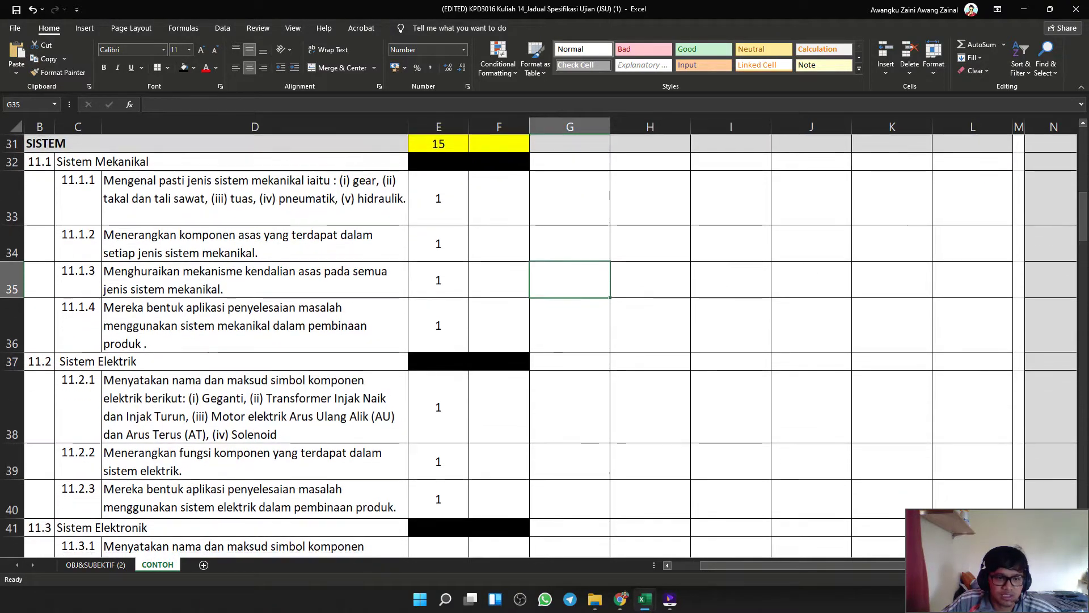
# Set the learning hours of subtopics 11.1.4 and 11.2.3 to 2 each.
pyautogui.click(254, 325)
pyautogui.click(12, 325)
pyautogui.scroll(-1, 12, 325)
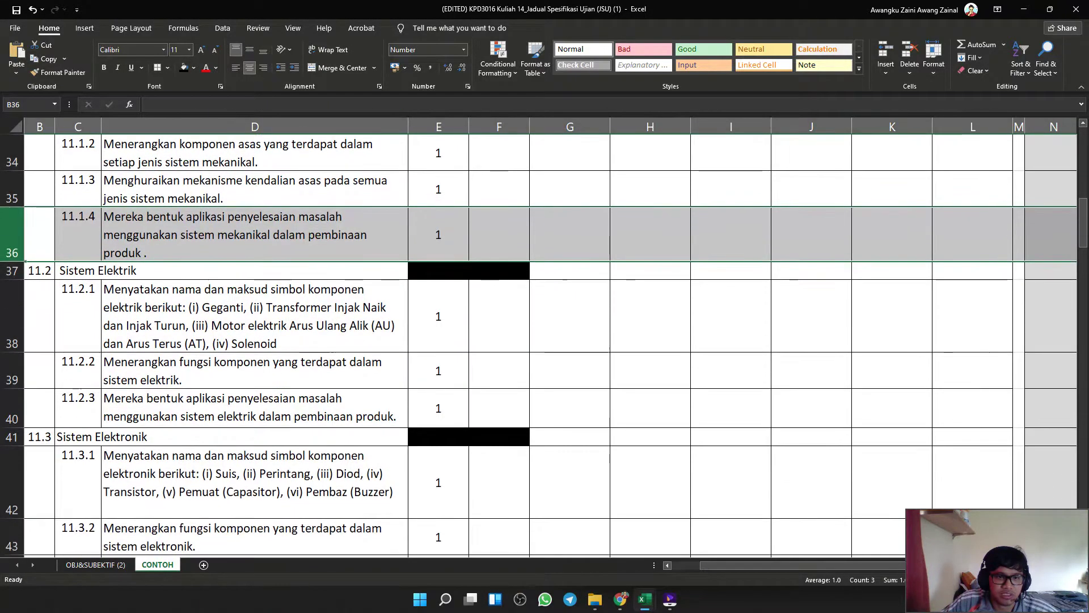
pyautogui.click(12, 409)
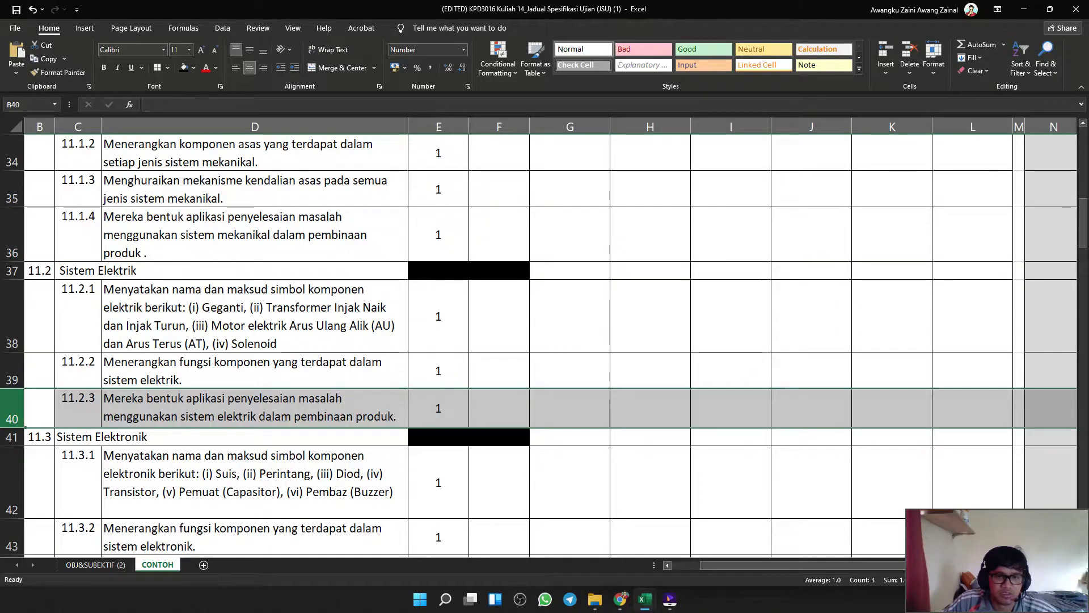
pyautogui.click(438, 234)
pyautogui.write('2')
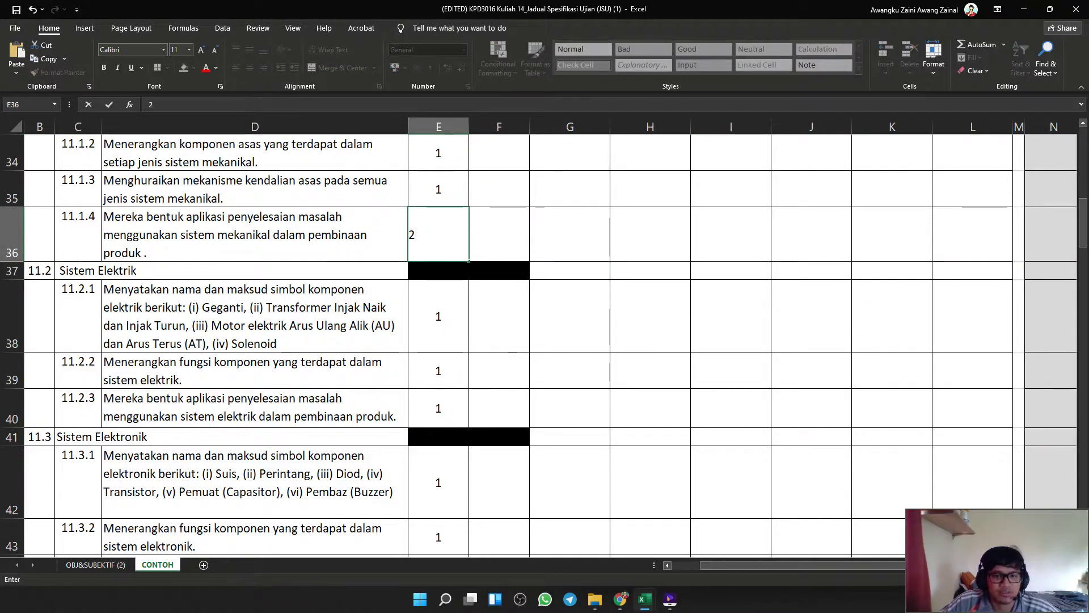
pyautogui.click(438, 408)
pyautogui.write('2')
# Set the learning hours of subtopic 11.3.3 to 2 and check the SISTEM total.
pyautogui.scroll(-2, 438, 408)
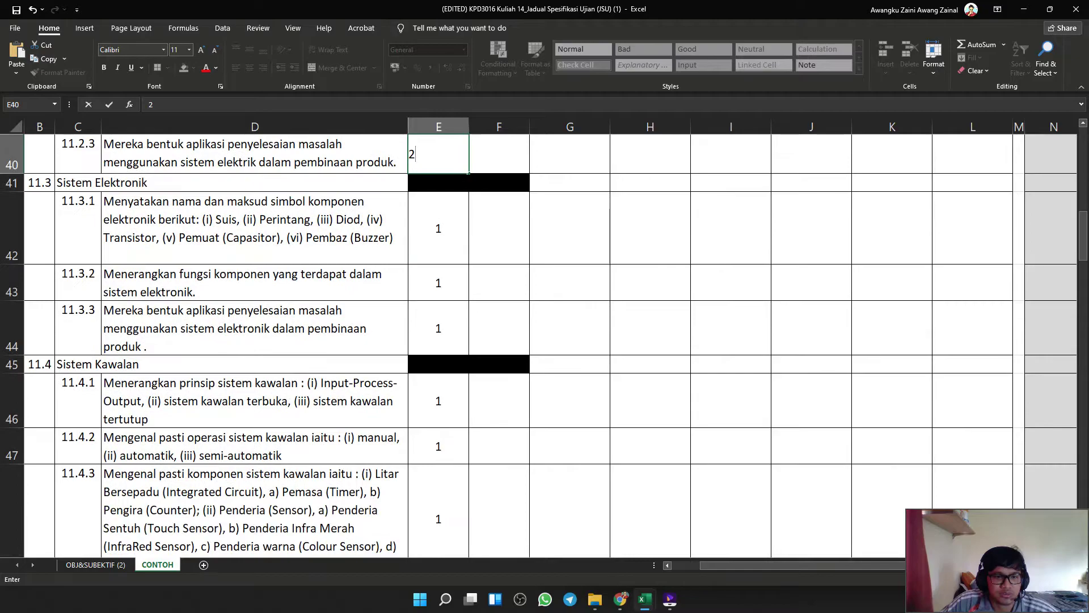
pyautogui.click(255, 328)
pyautogui.click(439, 329)
pyautogui.write('2')
pyautogui.scroll(1, 439, 328)
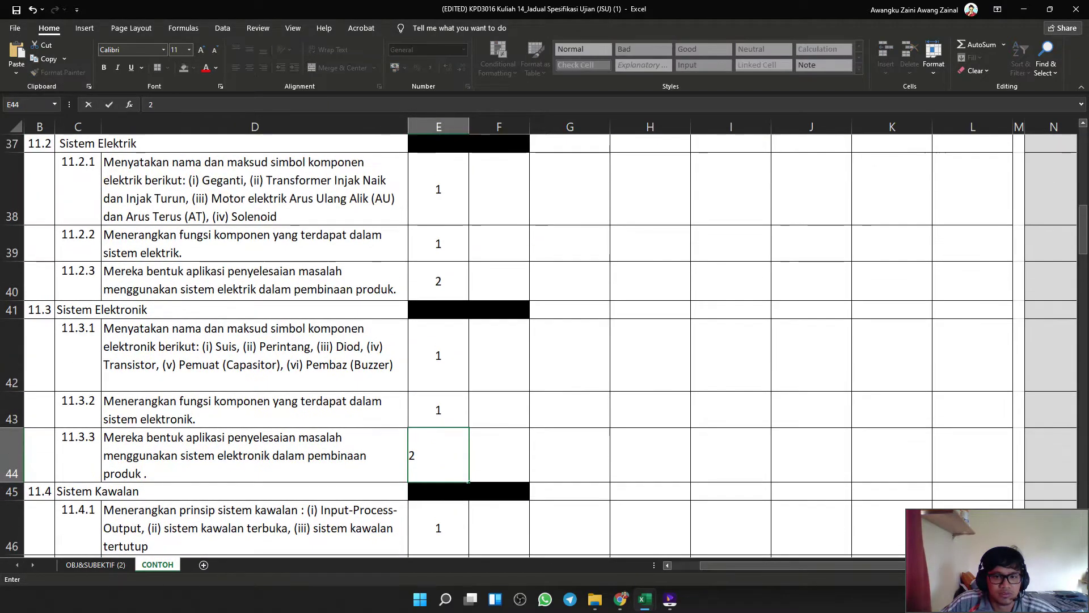
pyautogui.click(499, 355)
pyautogui.scroll(4, 499, 355)
pyautogui.scroll(-2, 500, 355)
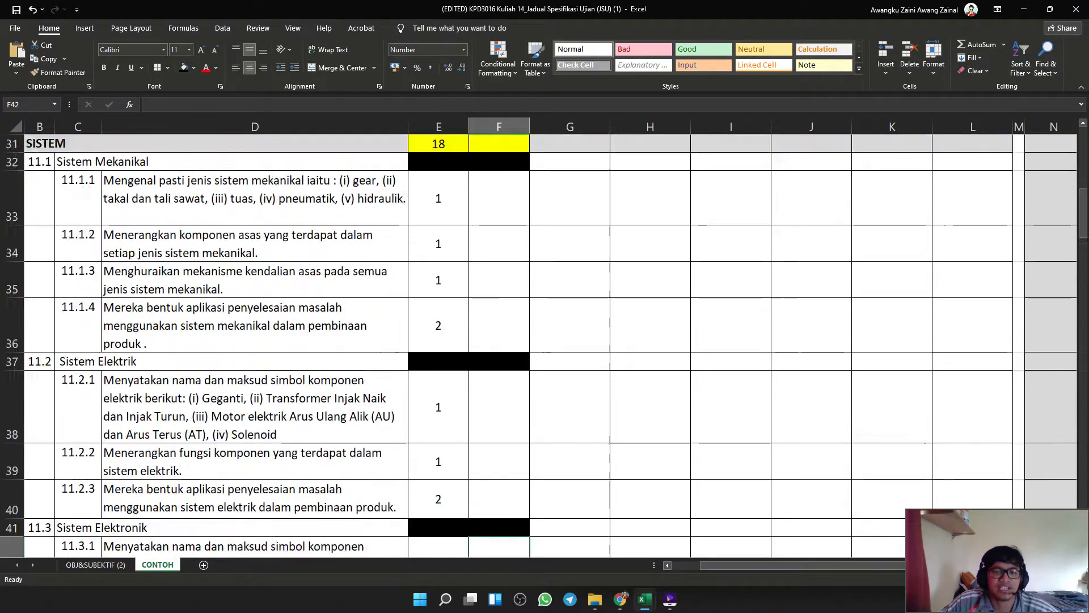
# Review the Sistem Kawalan subtopics and set the learning hours of 11.4.5 to 2.
pyautogui.scroll(-5, 539, 369)
pyautogui.click(255, 416)
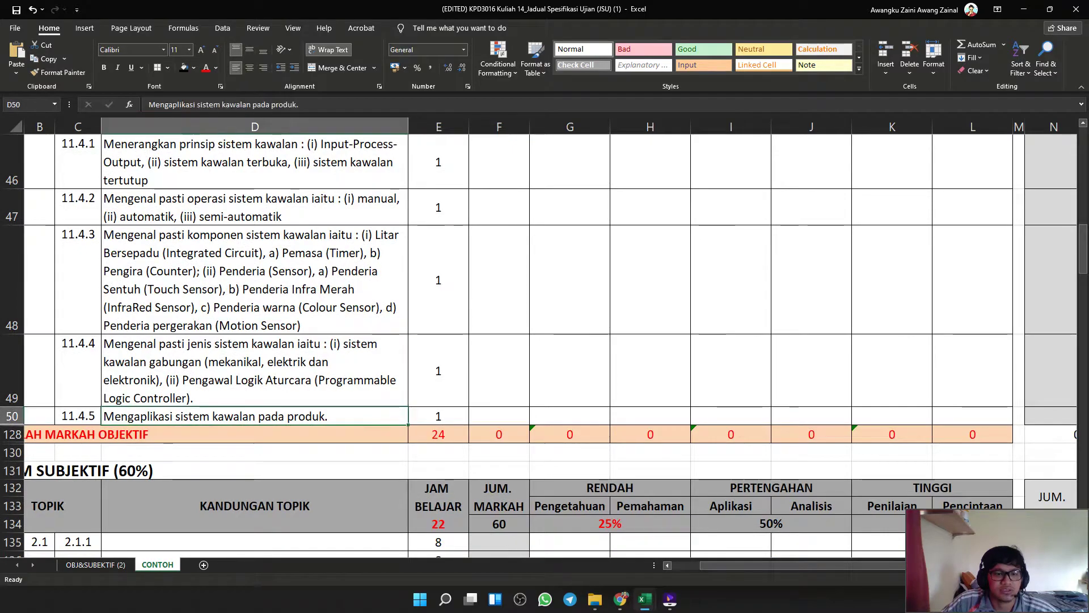
pyautogui.click(254, 371)
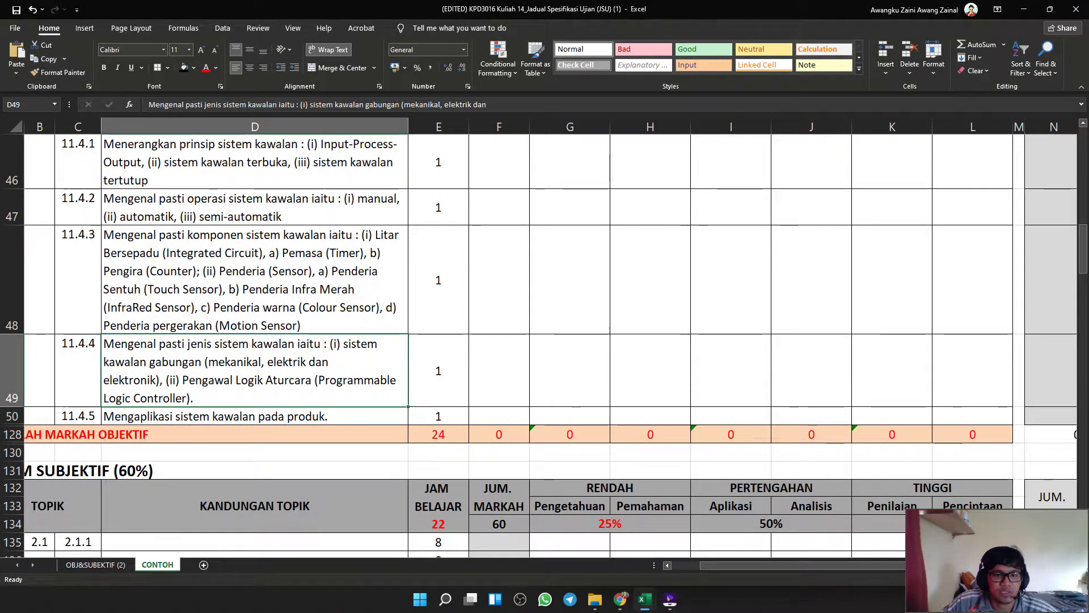
pyautogui.click(439, 371)
pyautogui.click(255, 416)
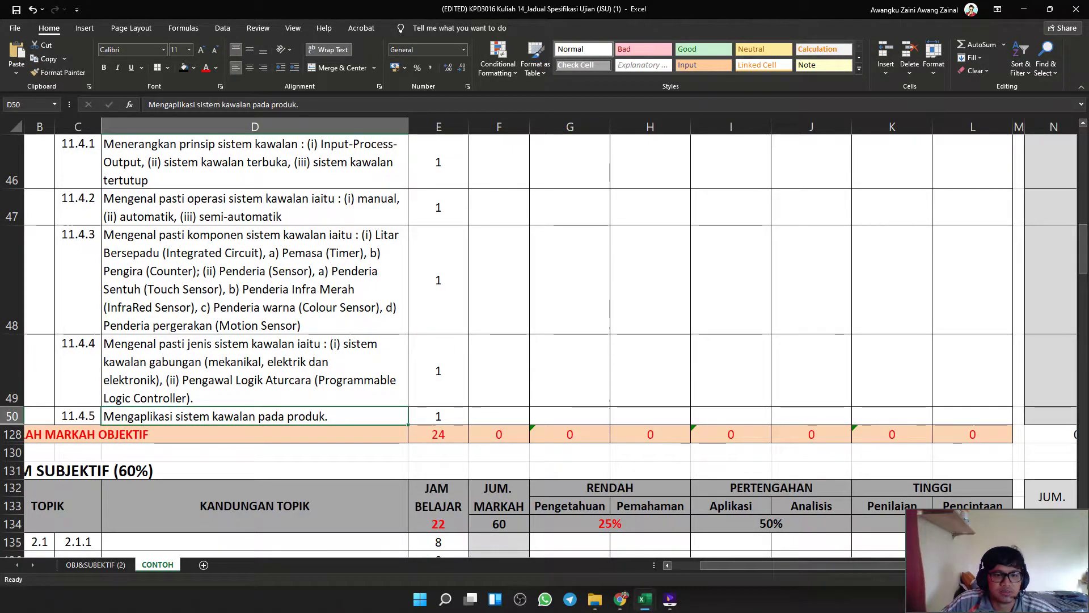
pyautogui.click(439, 416)
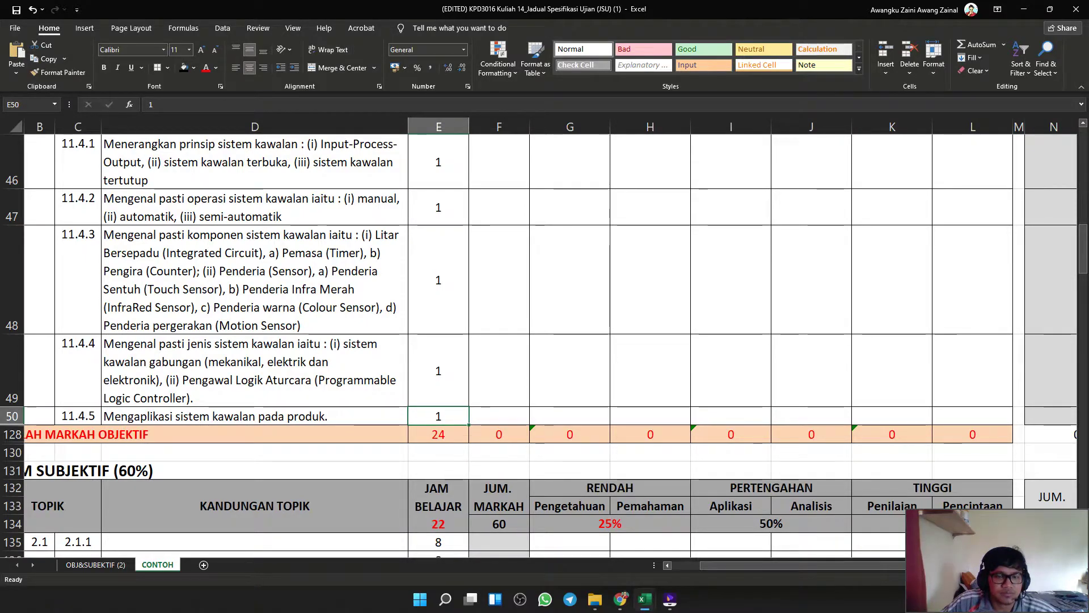
pyautogui.click(255, 280)
pyautogui.click(255, 371)
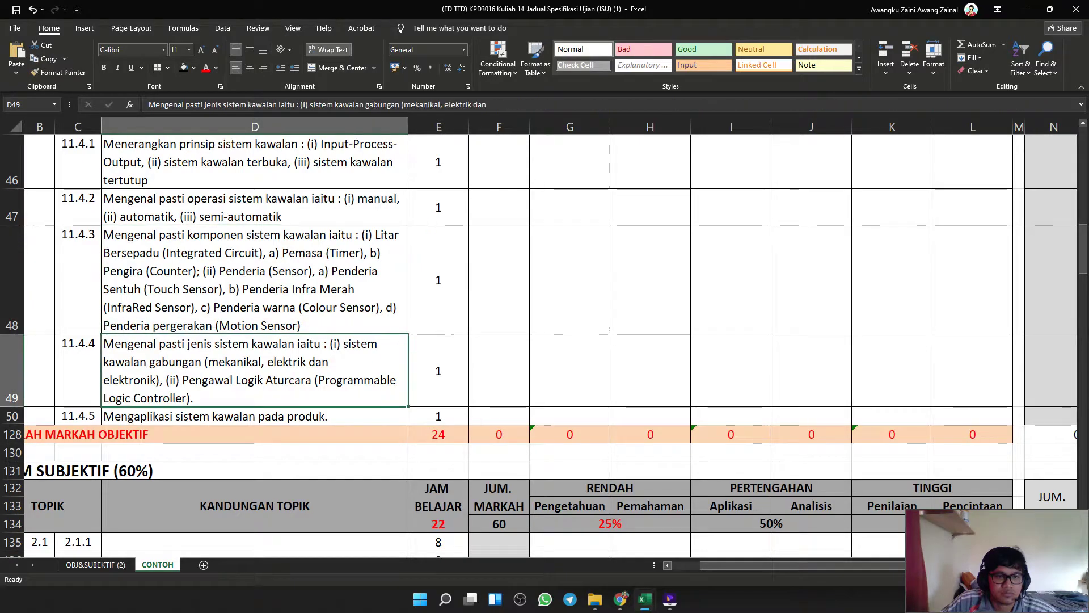
pyautogui.click(439, 416)
pyautogui.write('2')
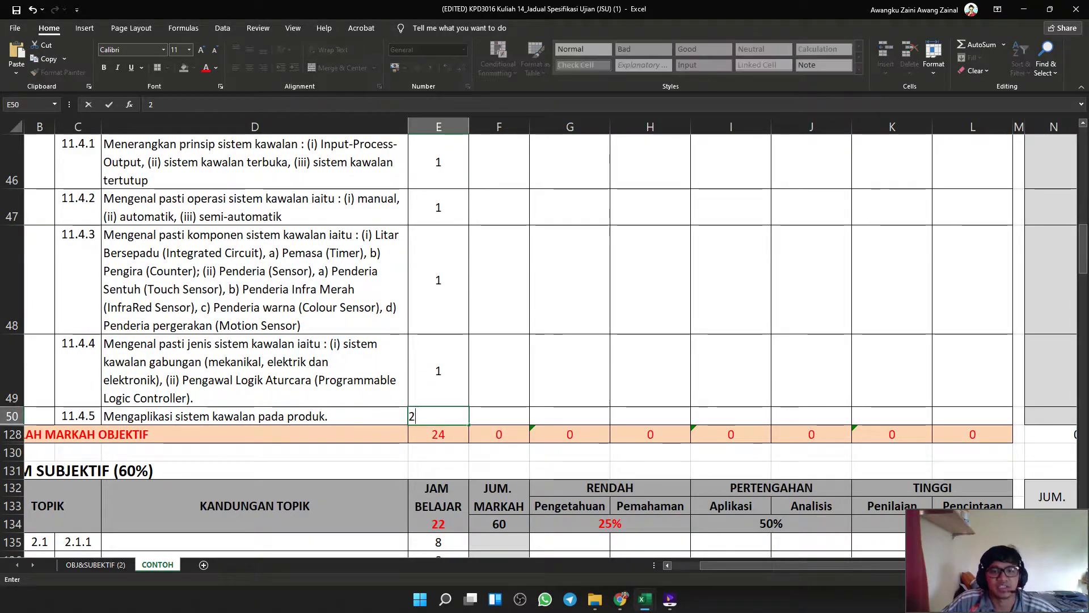
pyautogui.click(499, 371)
# Compare the SISTEM hours total with the module's hours in the curriculum PDF, placing the workbook beside it.
pyautogui.scroll(5, 499, 370)
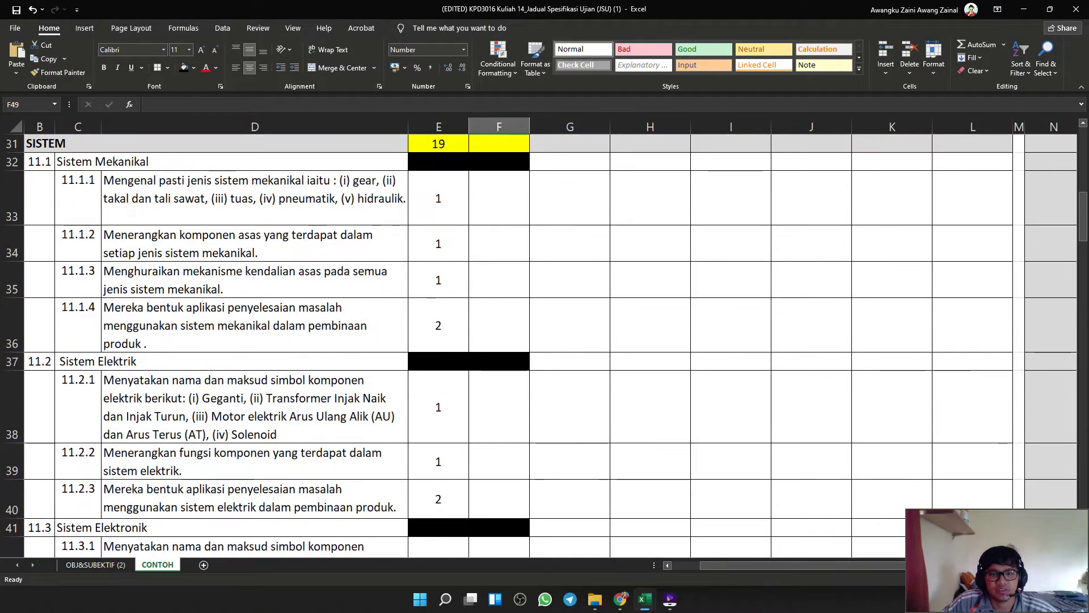
pyautogui.scroll(3, 499, 347)
pyautogui.scroll(-4, 499, 346)
pyautogui.scroll(2, 499, 346)
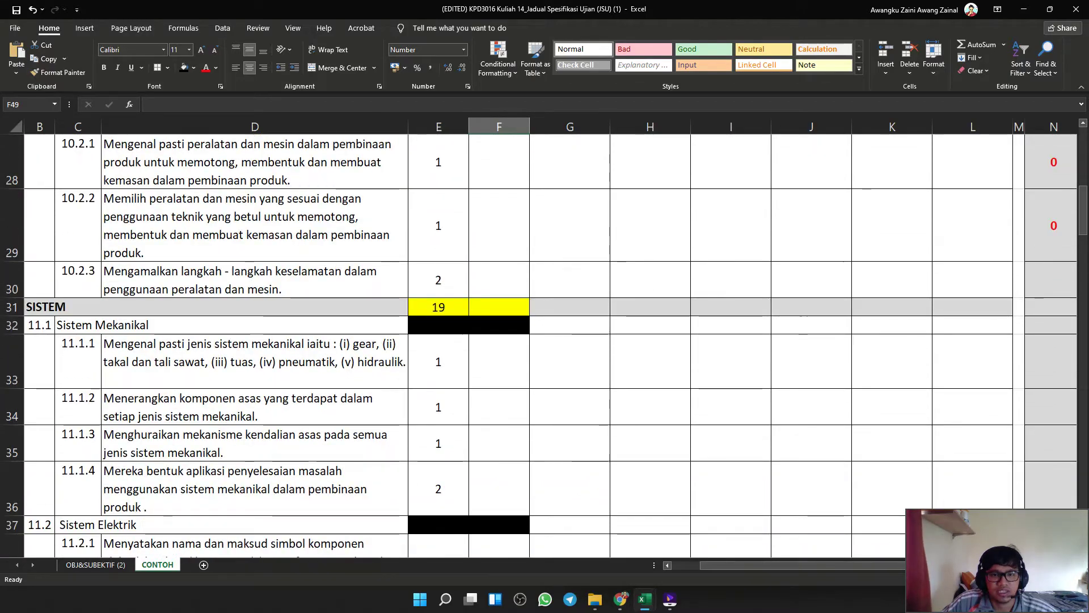
pyautogui.click(439, 307)
pyautogui.press('super+Left')
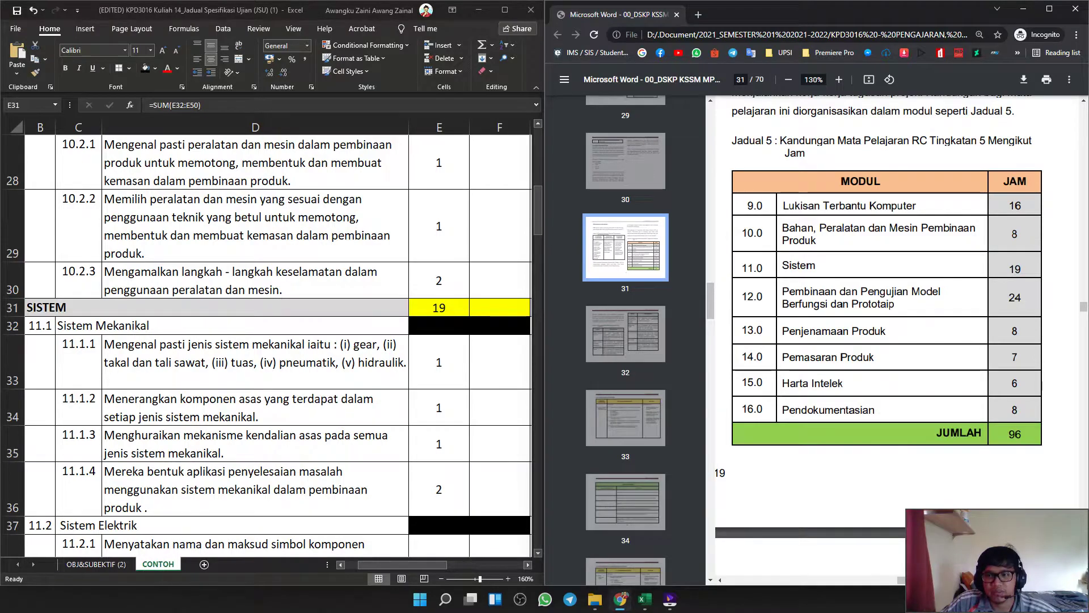
pyautogui.click(439, 307)
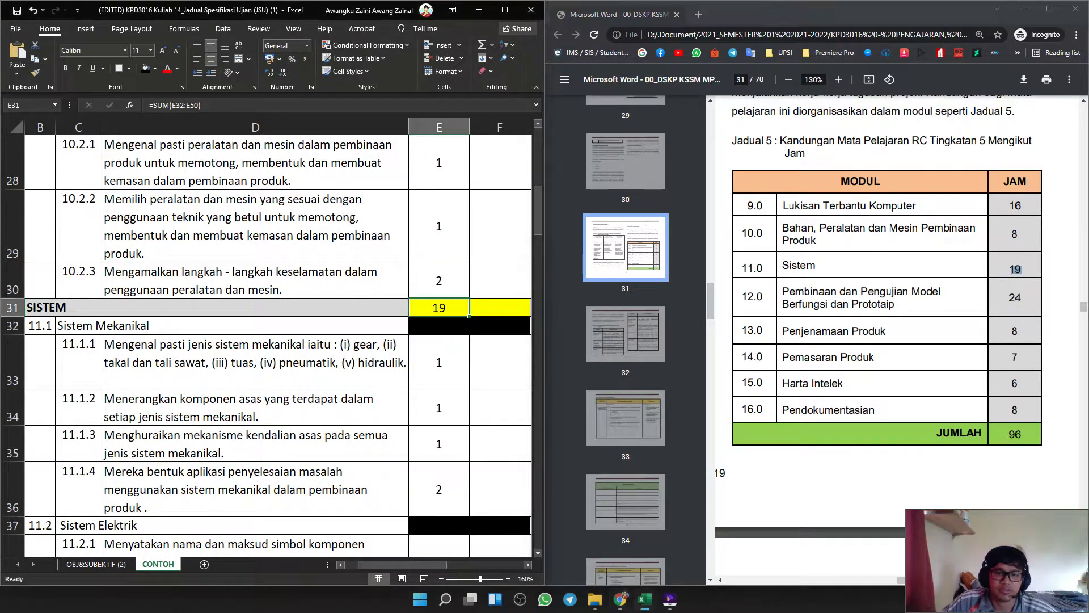
# Maximize the workbook window and inspect the formula behind the LUKISAN TERBANTU KOMPUTER hours total.
pyautogui.click(505, 10)
pyautogui.click(650, 444)
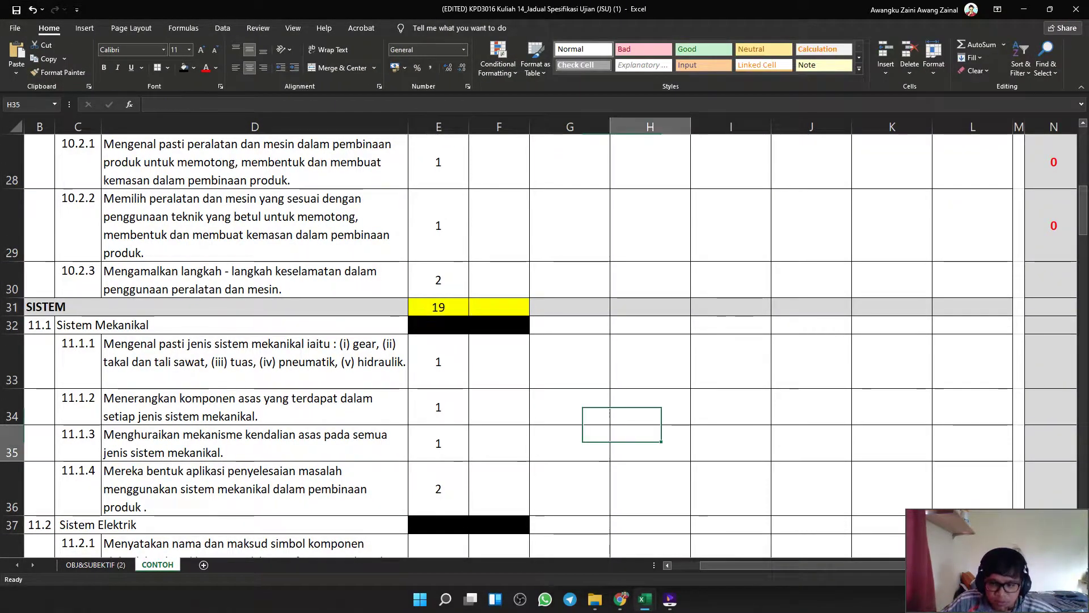
pyautogui.scroll(6, 544, 346)
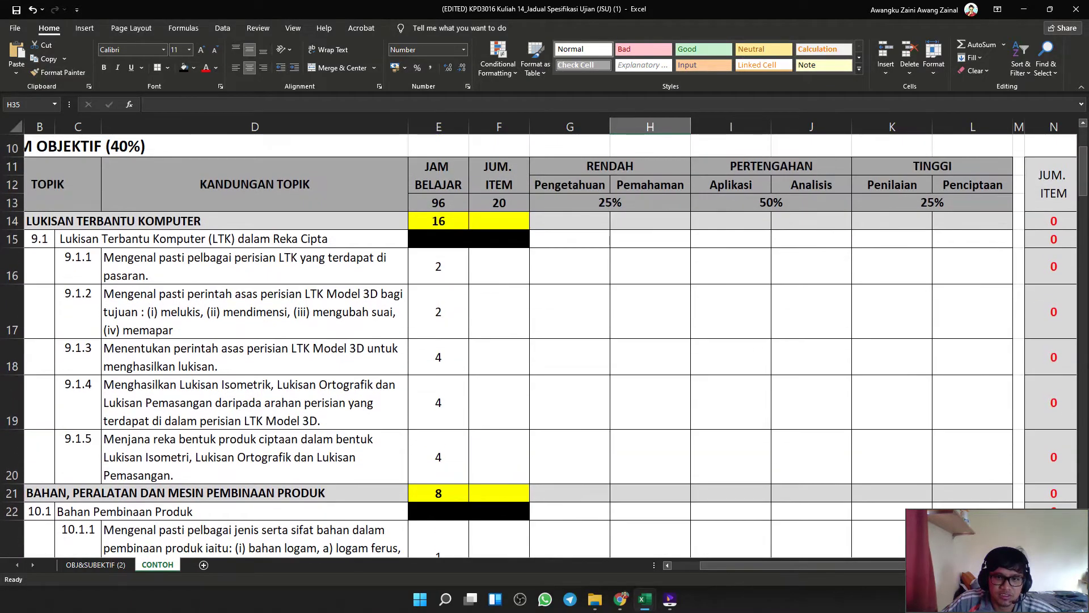
pyautogui.click(438, 239)
pyautogui.click(438, 222)
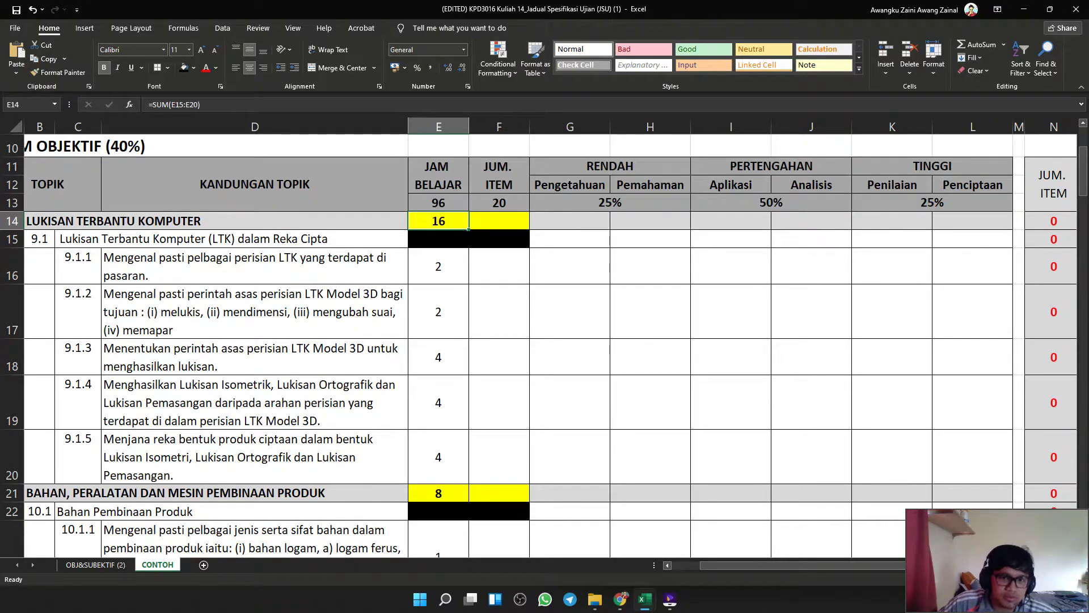
# Clear the existing learning-hours formula from cell E128 in the JUMLAH MARKAH OBJEKTIF row.
pyautogui.scroll(-13, 544, 346)
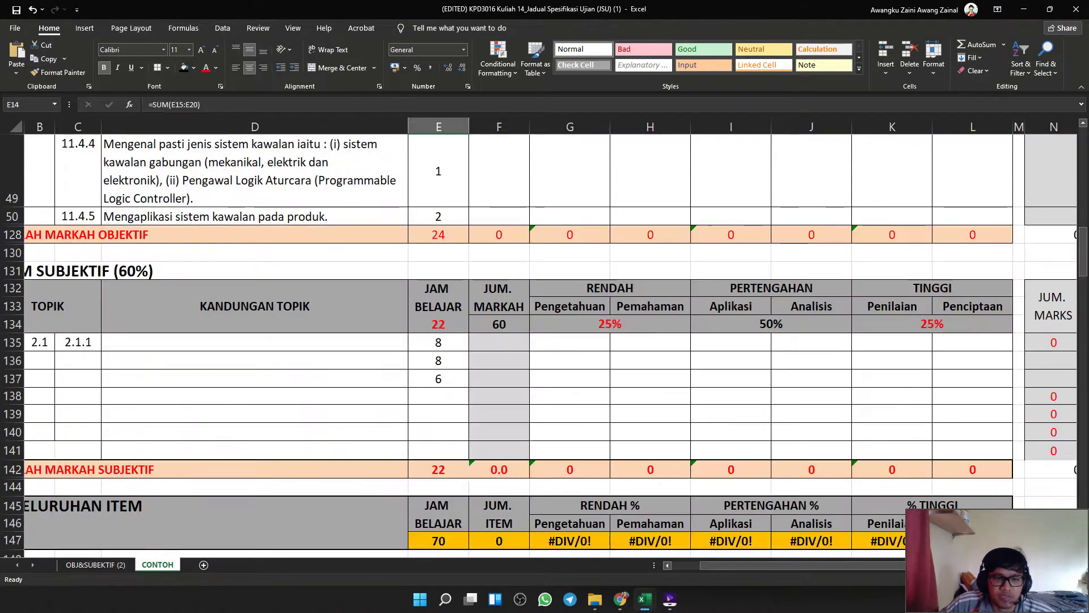
pyautogui.scroll(1, 543, 346)
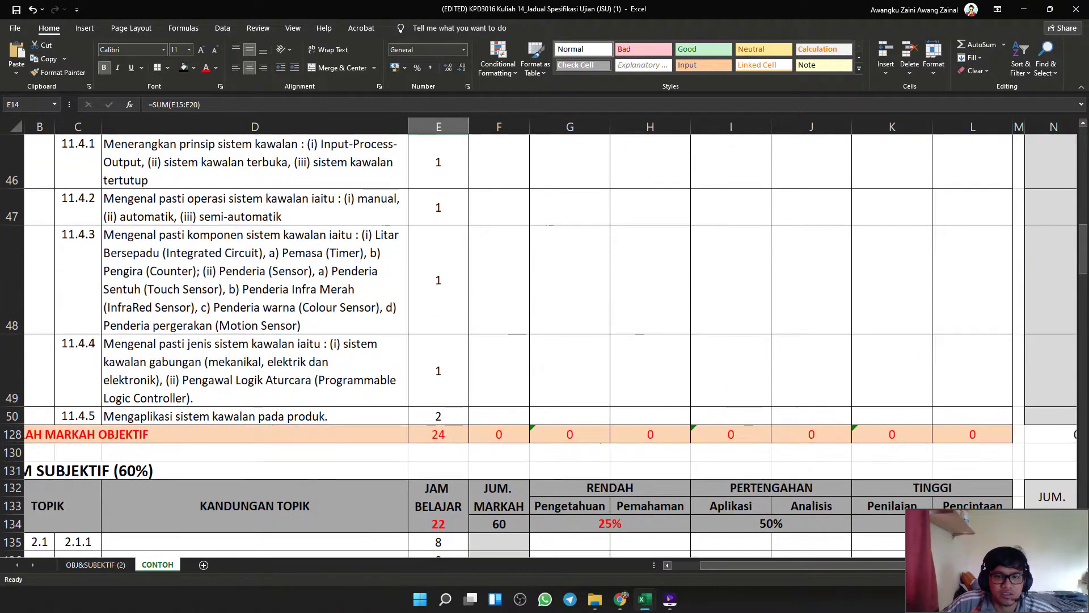
pyautogui.moveTo(794, 566); pyautogui.dragTo(766, 566)
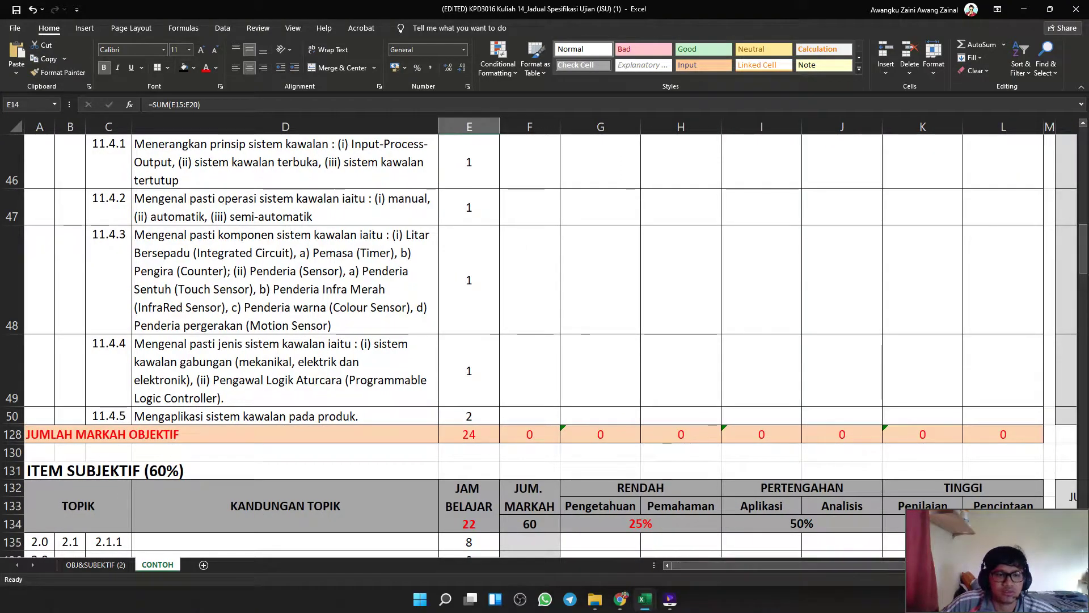
pyautogui.click(109, 435)
pyautogui.click(285, 434)
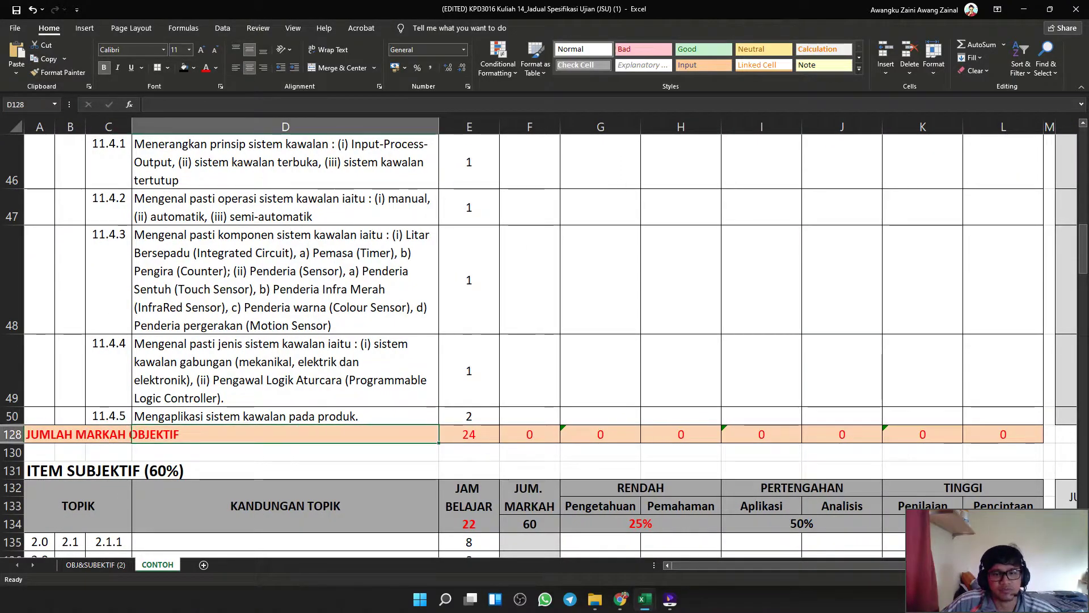
pyautogui.click(469, 435)
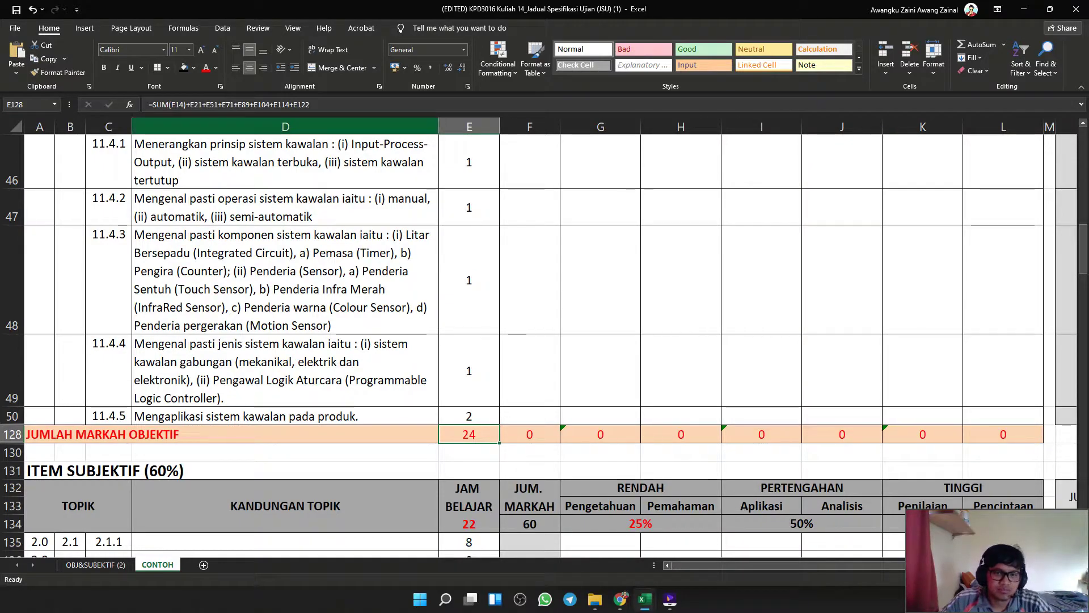
pyautogui.moveTo(311, 105); pyautogui.dragTo(149, 104)
pyautogui.press('BackSpace')
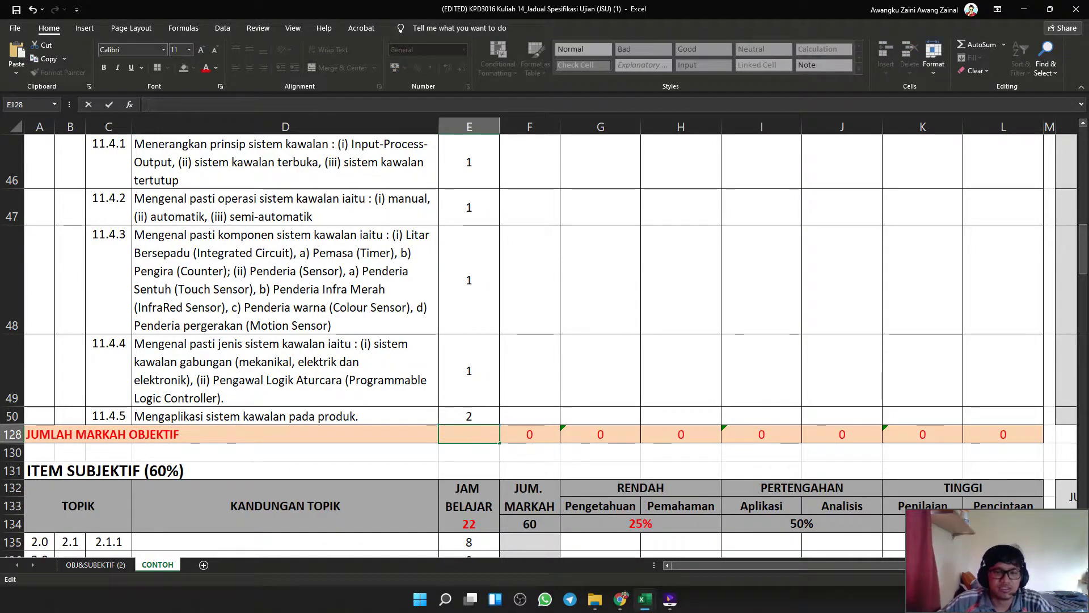
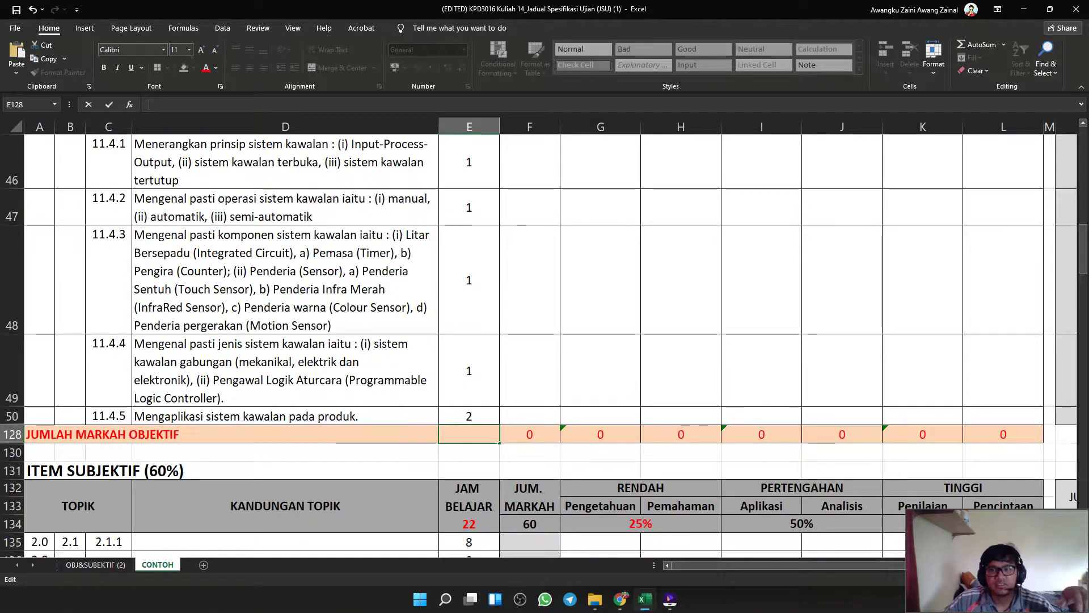
pyautogui.click(1004, 45)
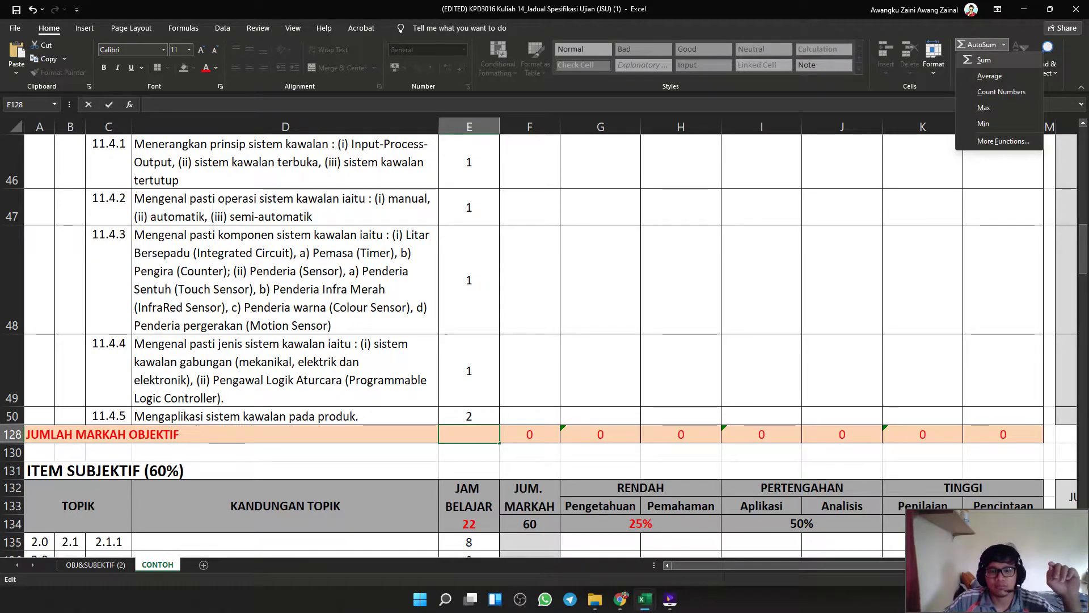
pyautogui.press('Escape')
pyautogui.press('Escape')
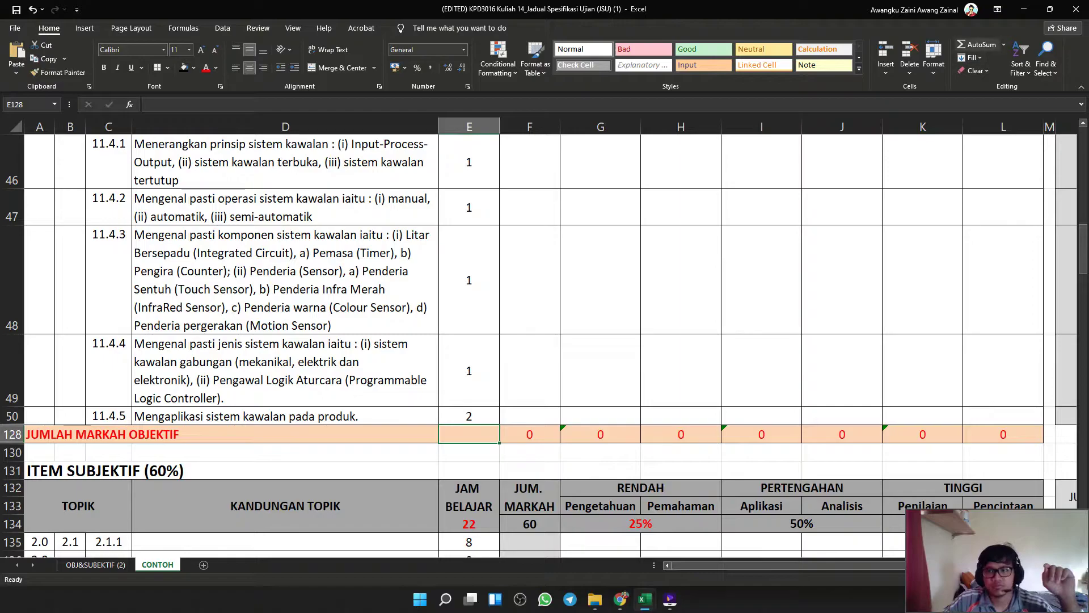
# Total the objective learning hours in cell E128 by summing the three topic totals with =SUM(E14+E21+E31).
pyautogui.click(977, 45)
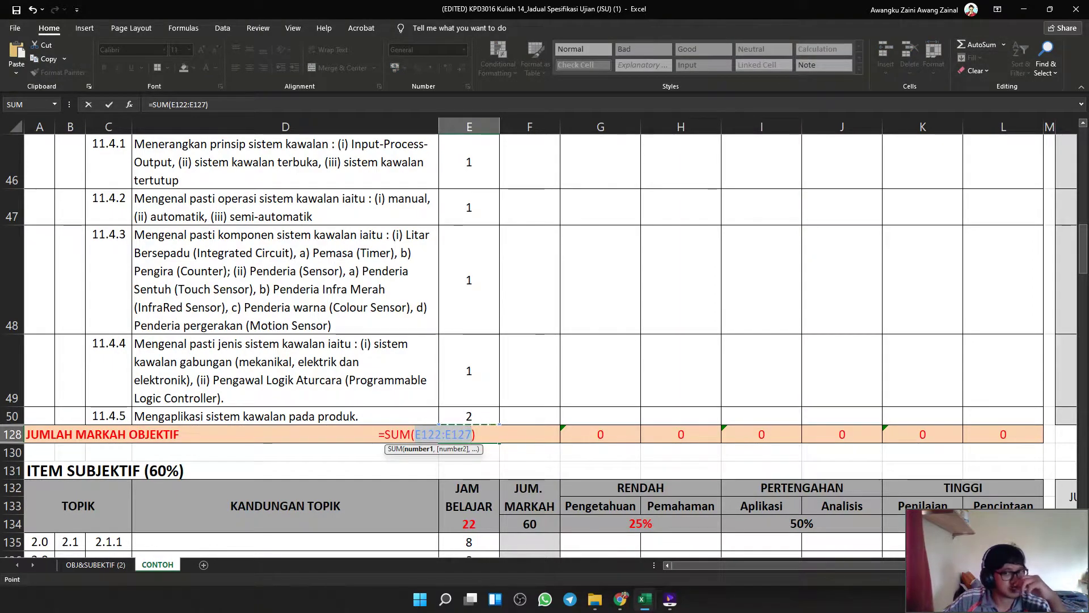
pyautogui.scroll(8, 539, 346)
pyautogui.scroll(4, 539, 346)
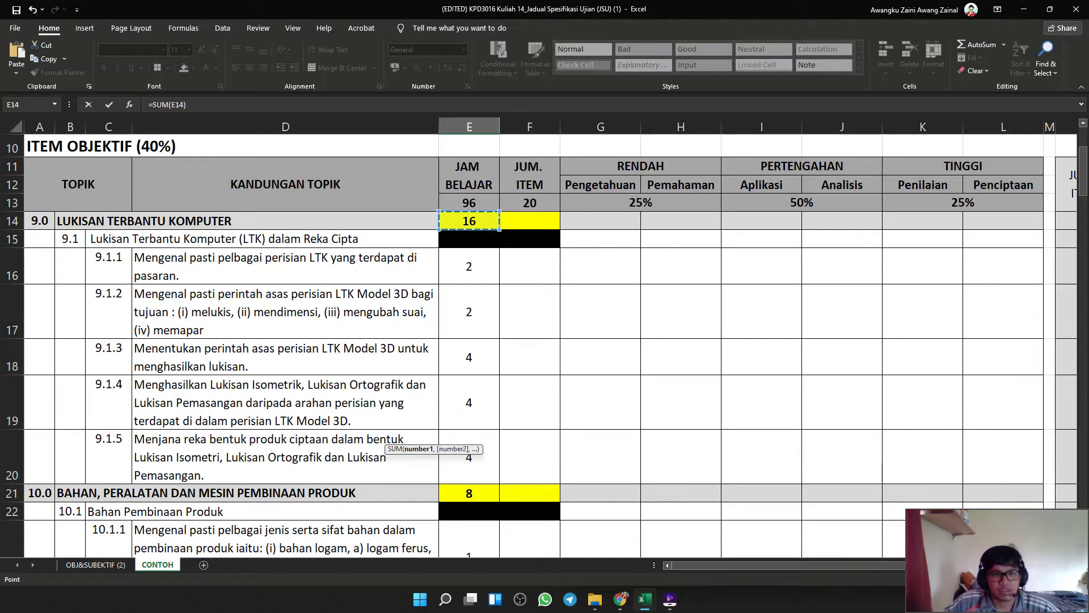
pyautogui.click(188, 105)
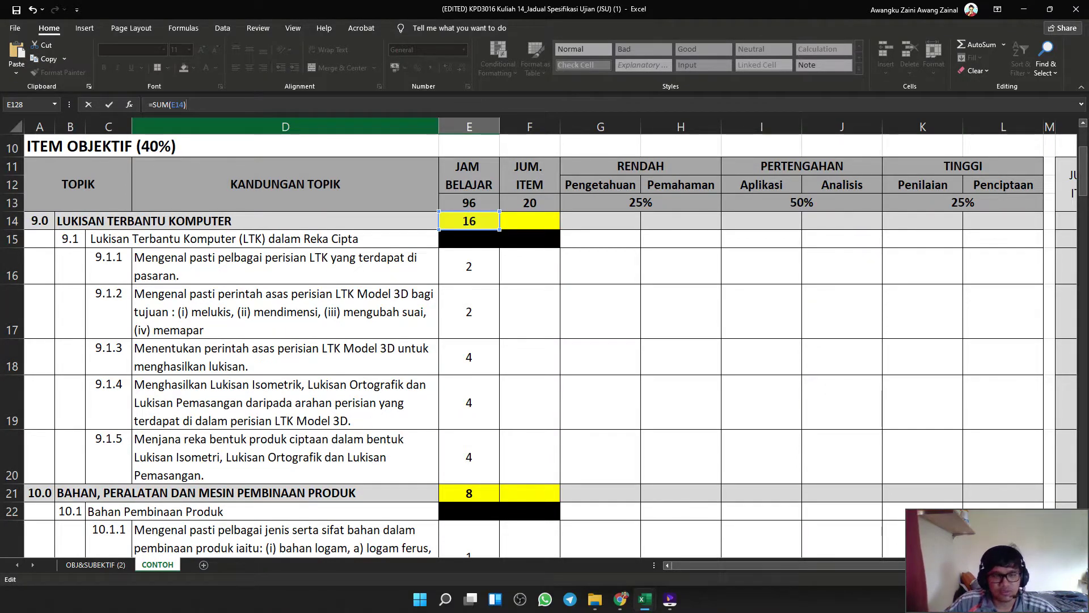
pyautogui.press('BackSpace')
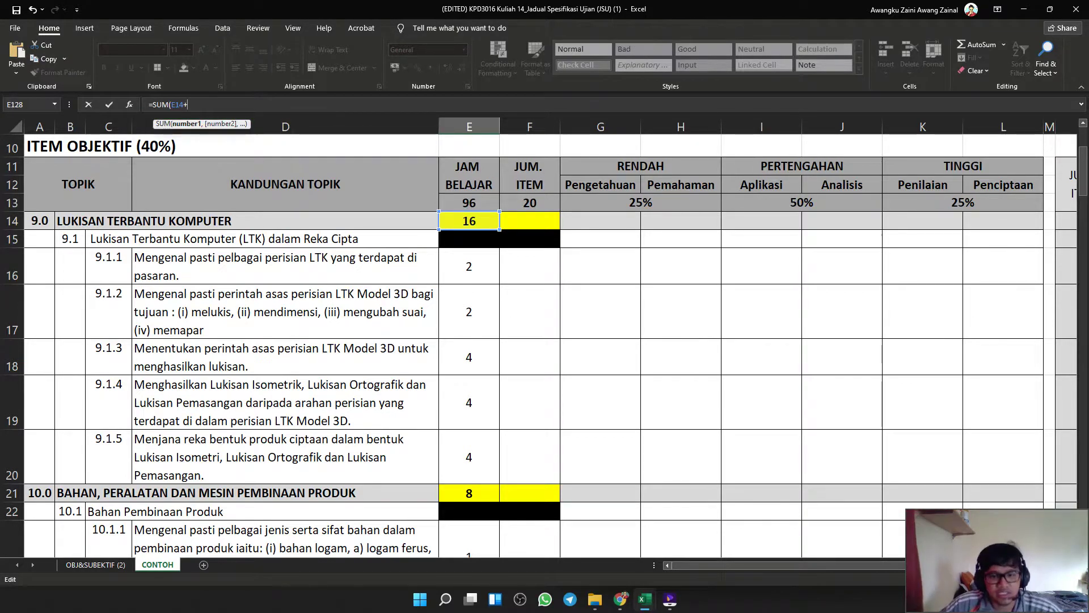
pyautogui.click(469, 493)
pyautogui.scroll(-1, 545, 341)
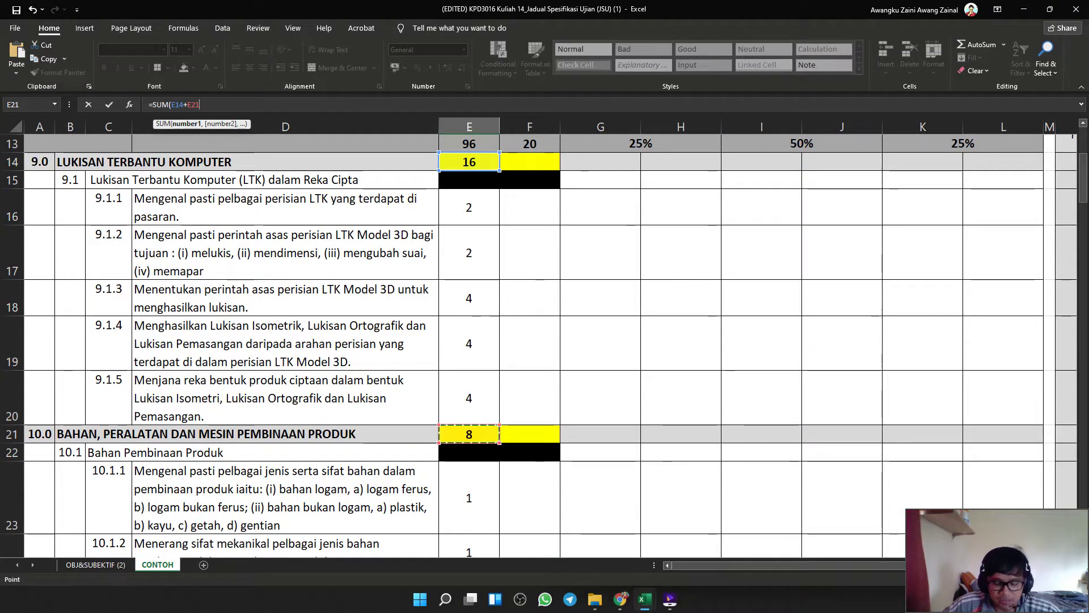
pyautogui.write('+')
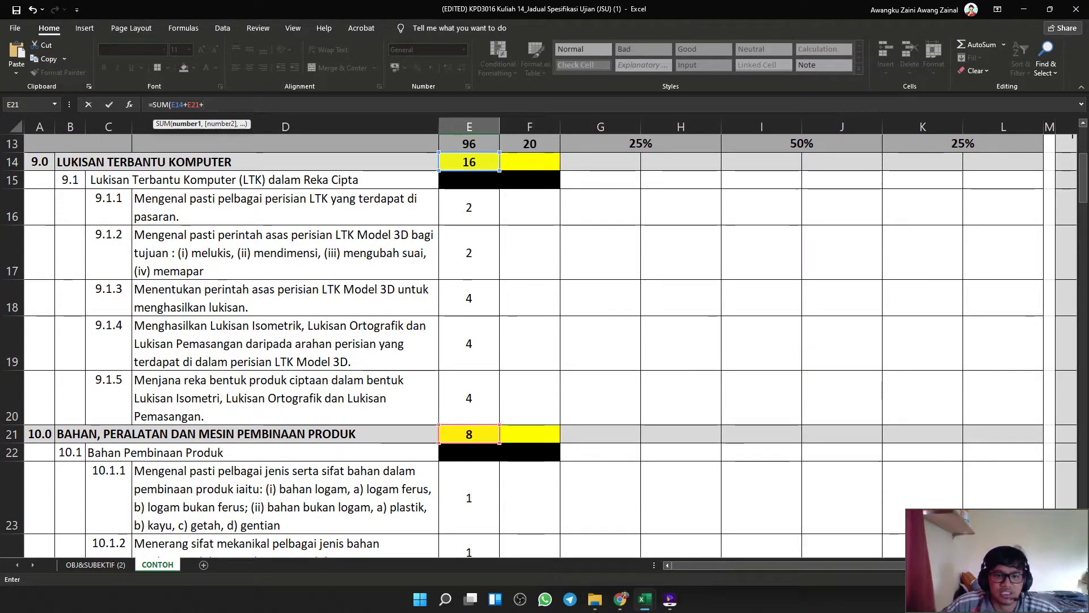
pyautogui.scroll(-4, 544, 341)
pyautogui.click(469, 398)
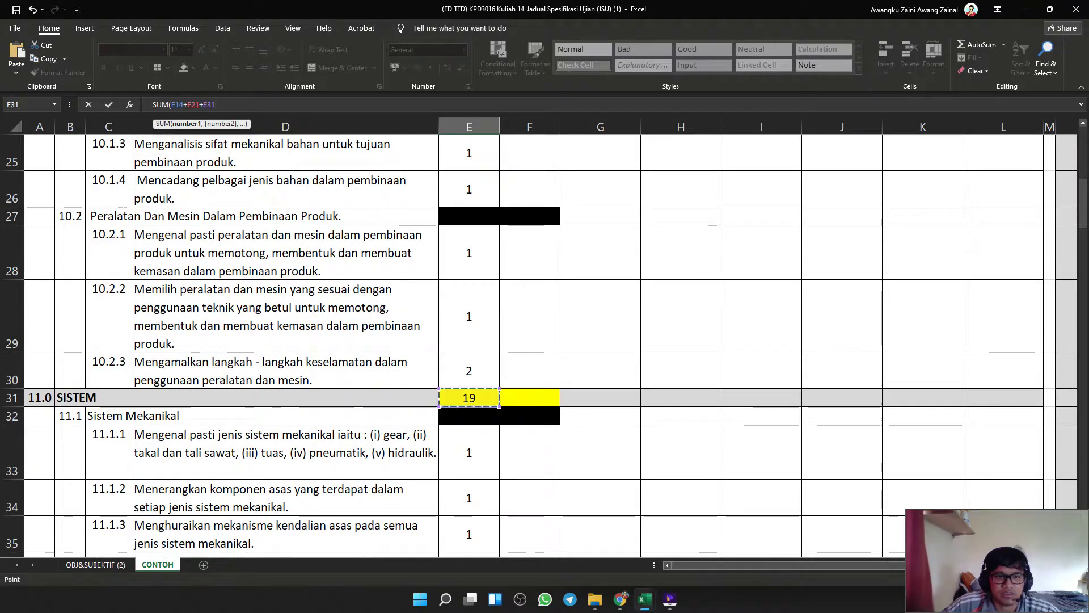
pyautogui.scroll(-1, 545, 341)
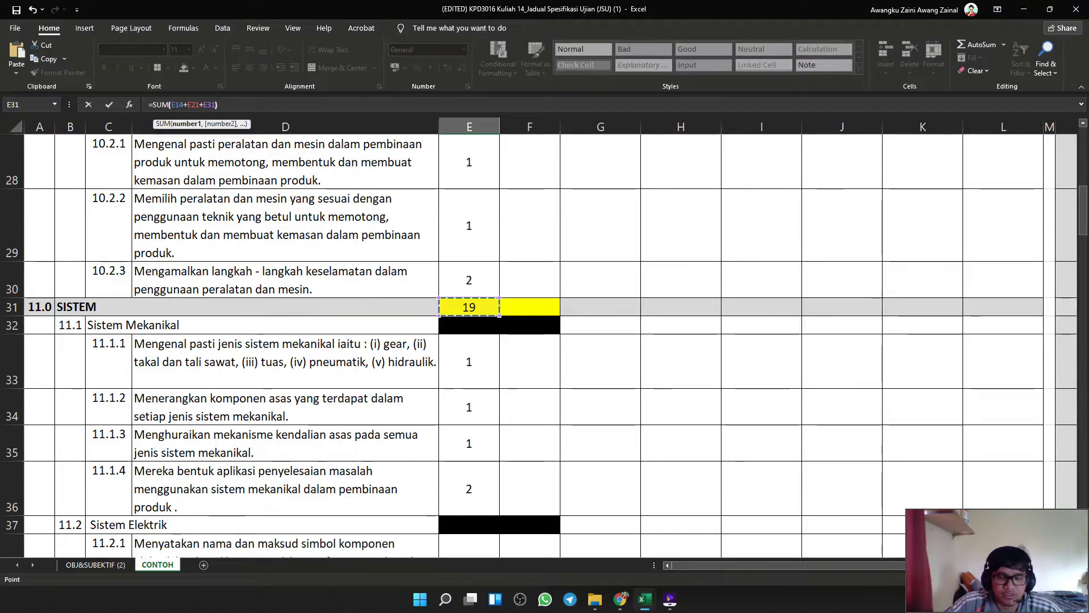
pyautogui.press('Return')
# Check the hours total in the JUMLAH MARKAH OBJEKTIF row against the JAM BELAJAR and JUM. ITEM header values in row 13.
pyautogui.scroll(-4, 545, 341)
pyautogui.scroll(-1, 545, 341)
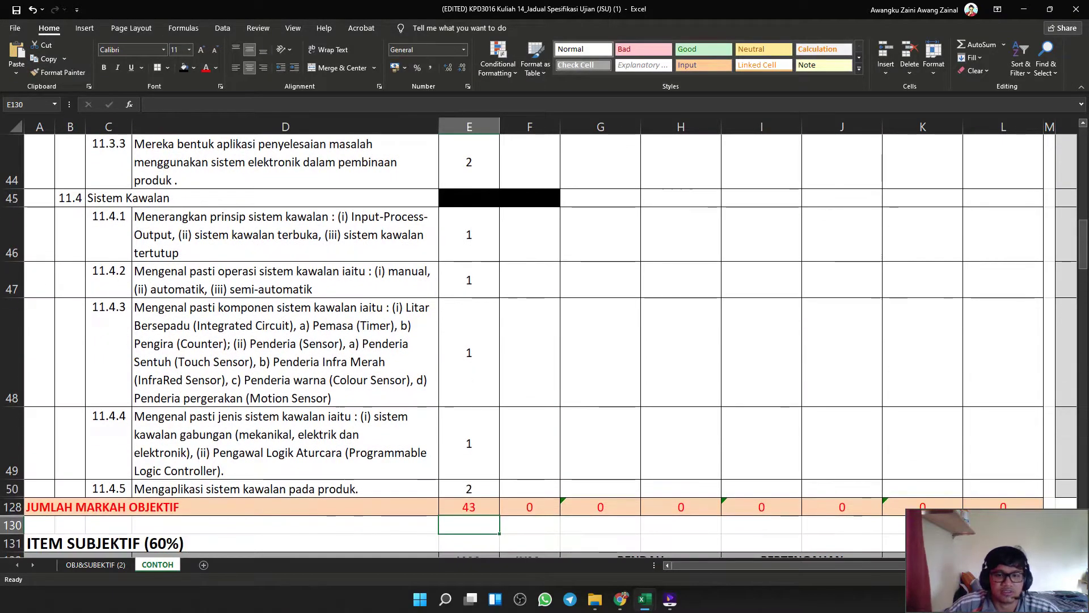
pyautogui.click(469, 507)
pyautogui.scroll(-1, 470, 507)
pyautogui.scroll(-1, 545, 341)
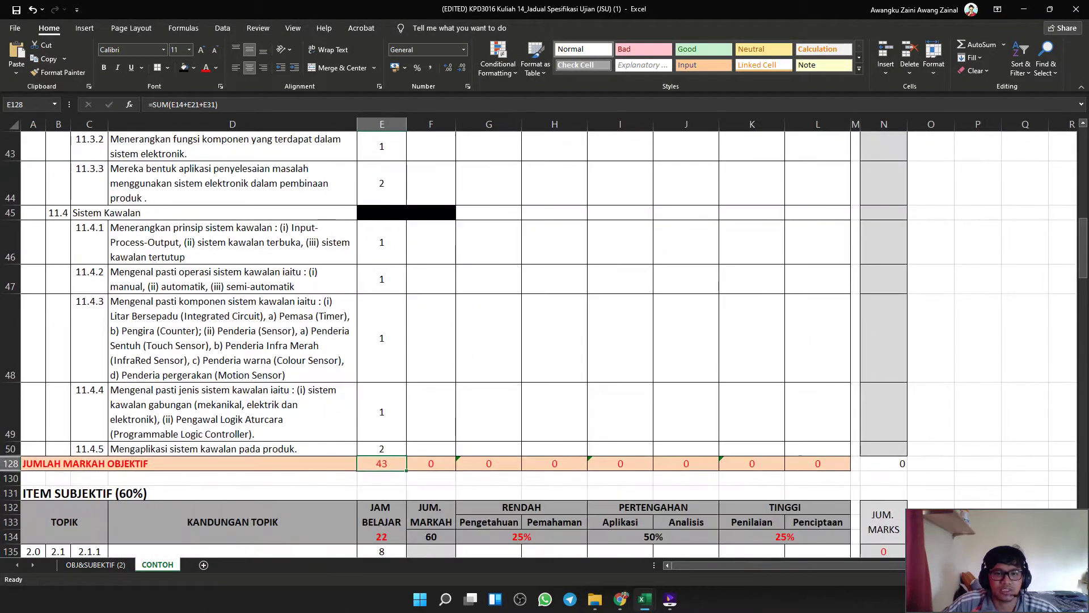
pyautogui.scroll(6, 545, 341)
pyautogui.scroll(-1, 545, 340)
pyautogui.scroll(-6, 541, 344)
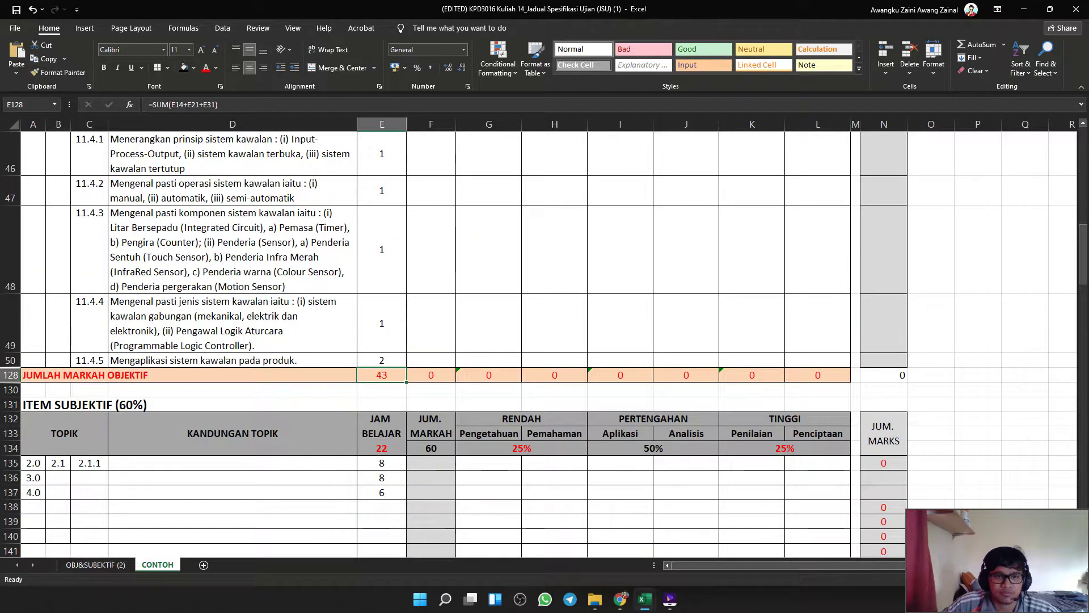
pyautogui.scroll(7, 542, 344)
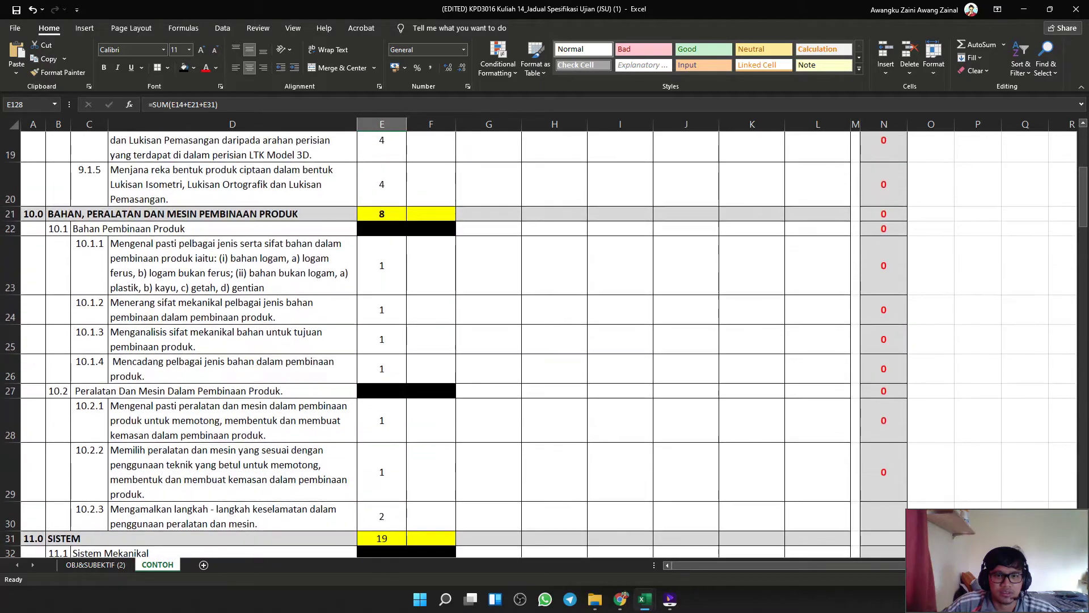
pyautogui.scroll(6, 541, 344)
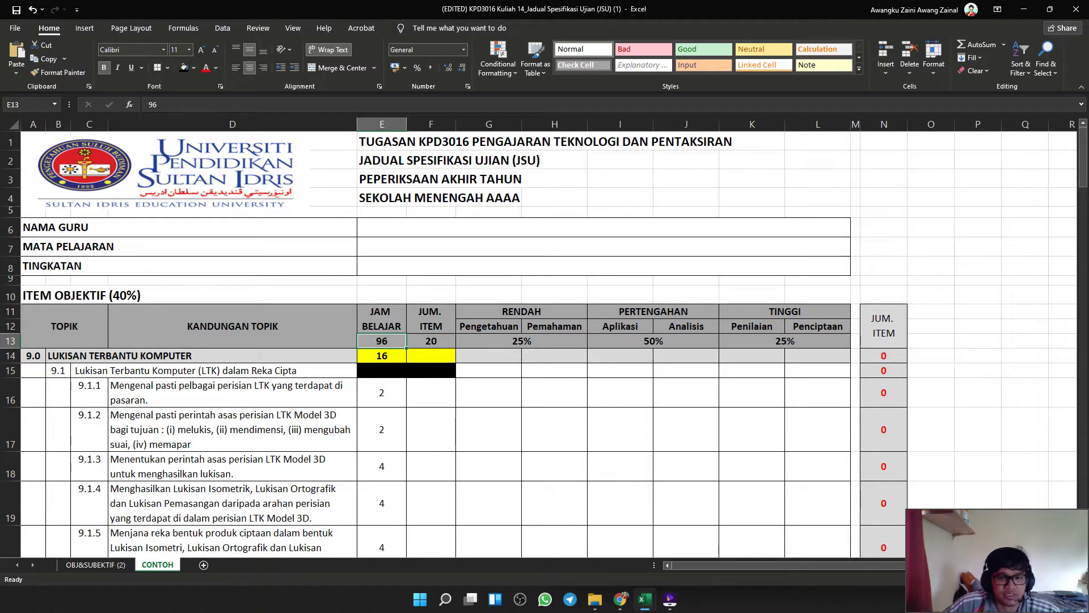
pyautogui.scroll(2, 545, 340)
pyautogui.click(513, 343)
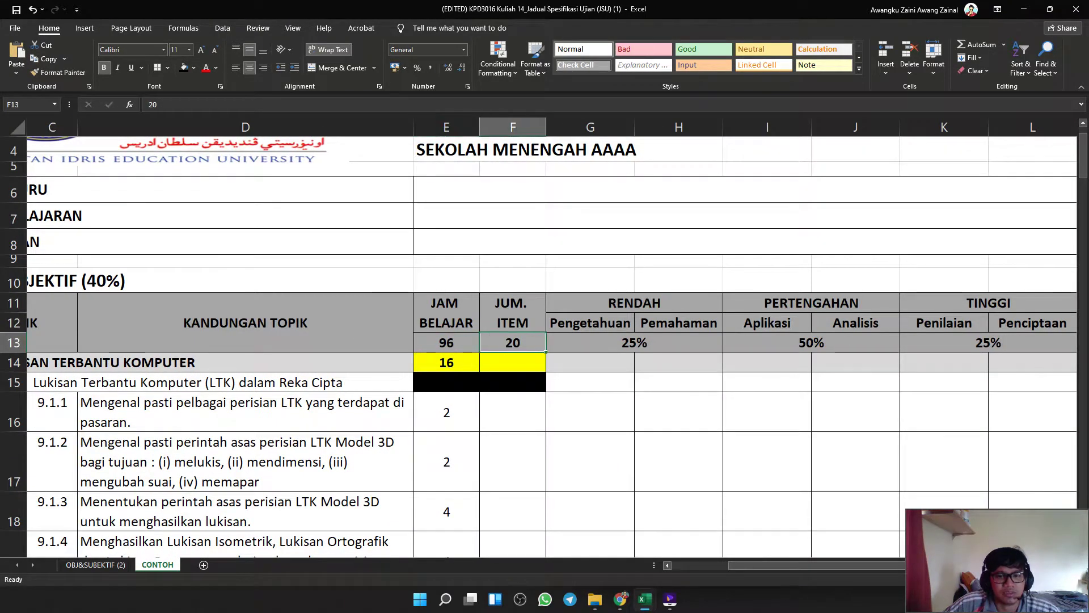
# Compare the JAM BELAJAR header value with the JUMLAH hours in the curriculum PDF, and review subtopics 9.1.2 to 9.1.5 in the maximized workbook.
pyautogui.moveTo(543, 6); pyautogui.dragTo(1, 239)
pyautogui.click(447, 320)
pyautogui.click(447, 342)
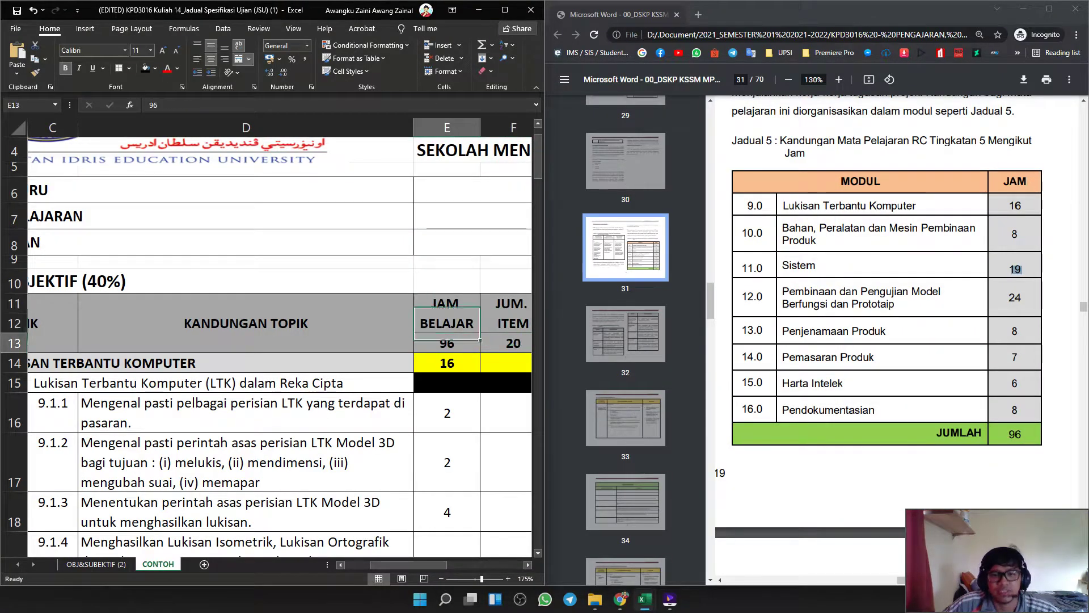
pyautogui.click(505, 10)
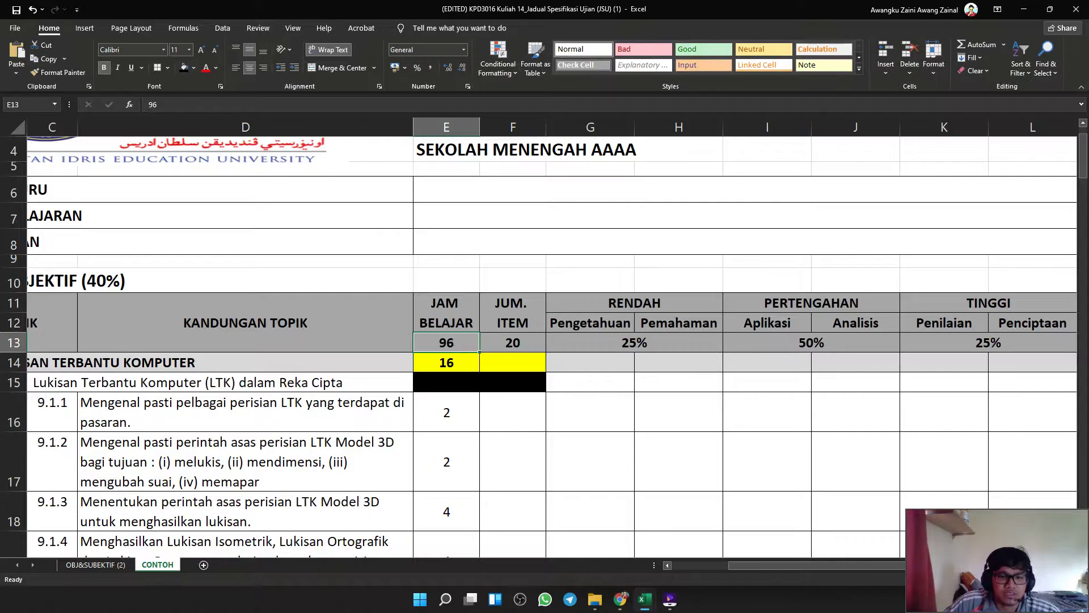
pyautogui.scroll(-2, 318, 397)
pyautogui.click(259, 443)
pyautogui.scroll(-3, 539, 341)
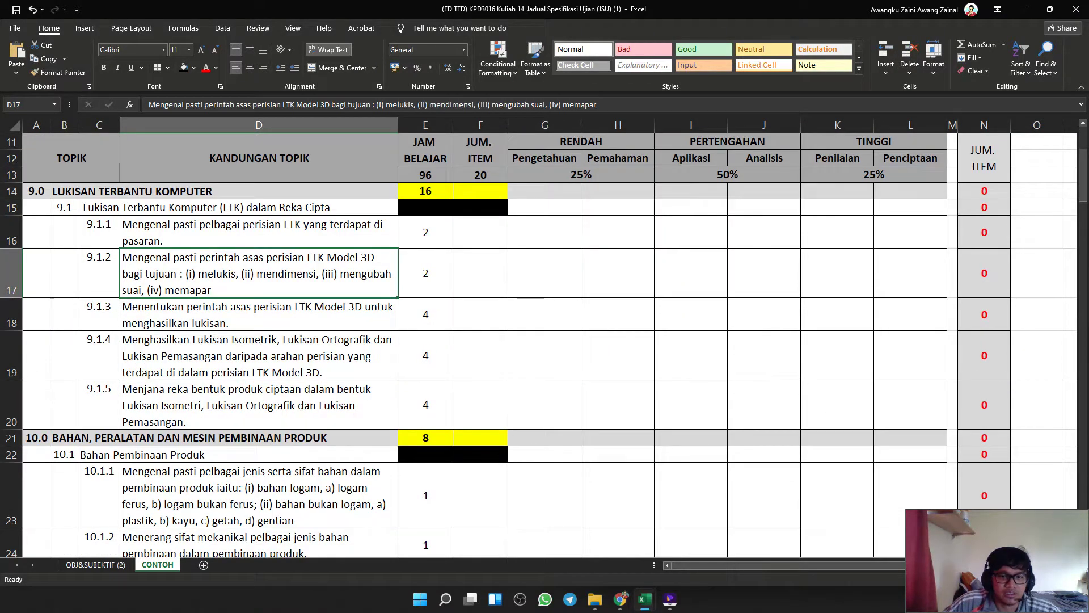
pyautogui.click(227, 404)
pyautogui.click(100, 404)
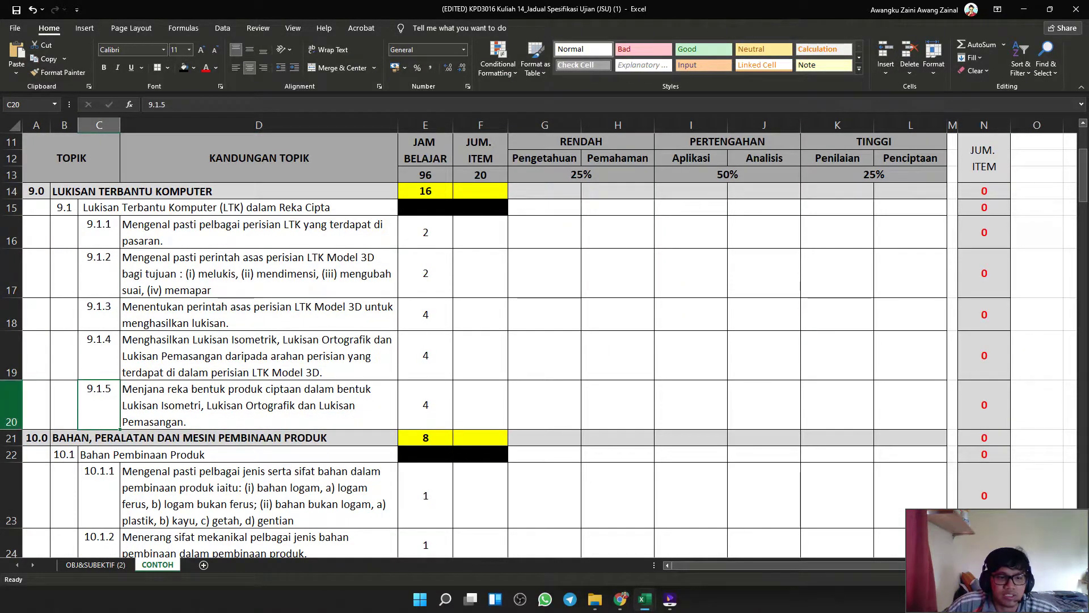
pyautogui.moveTo(11, 405); pyautogui.dragTo(11, 313)
pyautogui.click(259, 274)
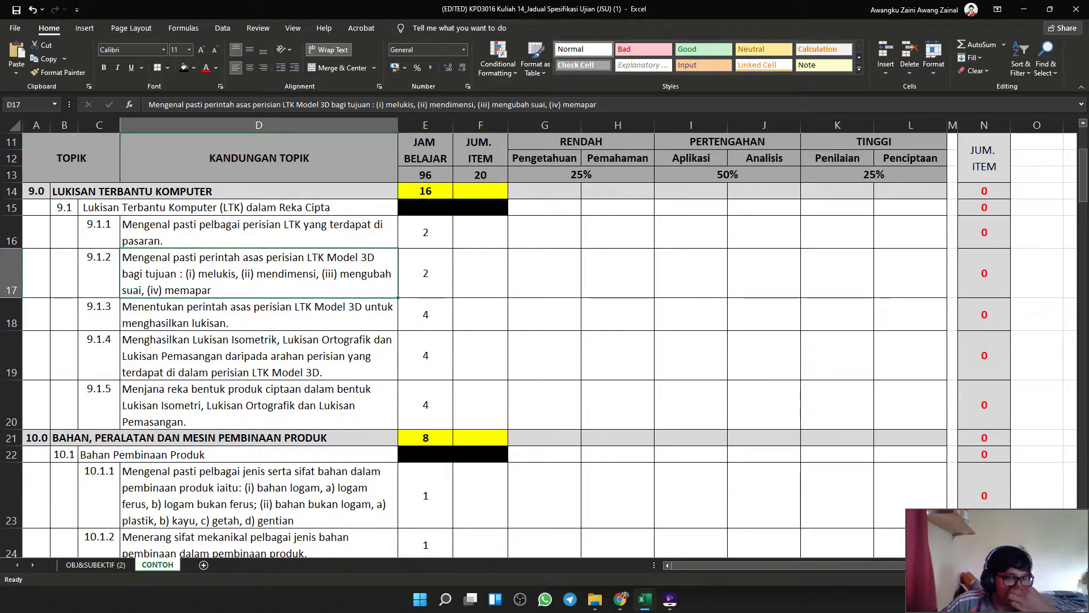
# Clear the fixed learning-hours value from header cell E13 of the ITEM OBJEKTIF table.
pyautogui.scroll(2, 539, 341)
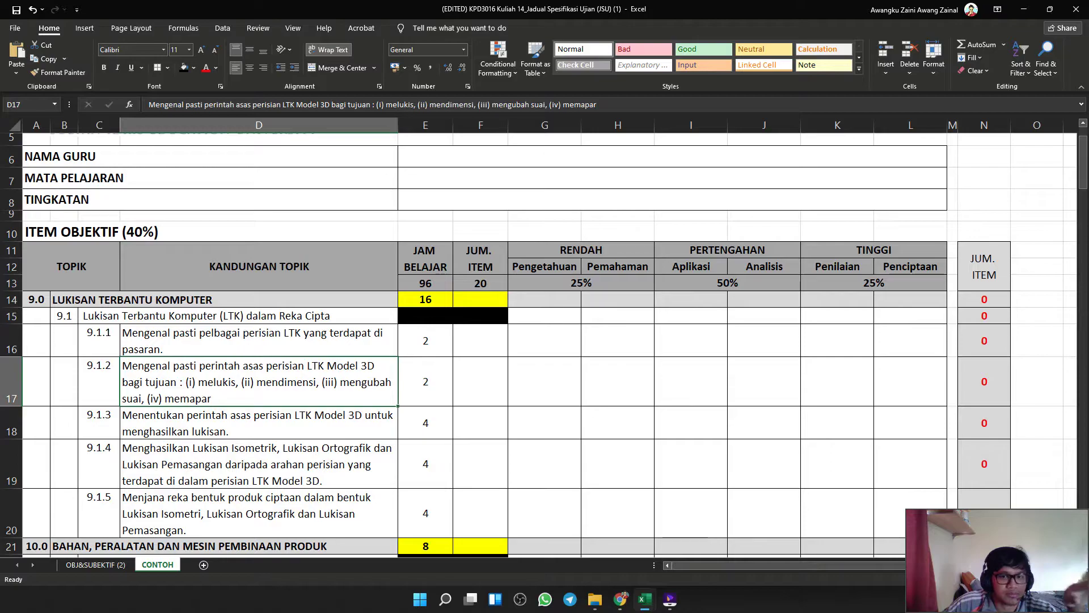
pyautogui.click(426, 284)
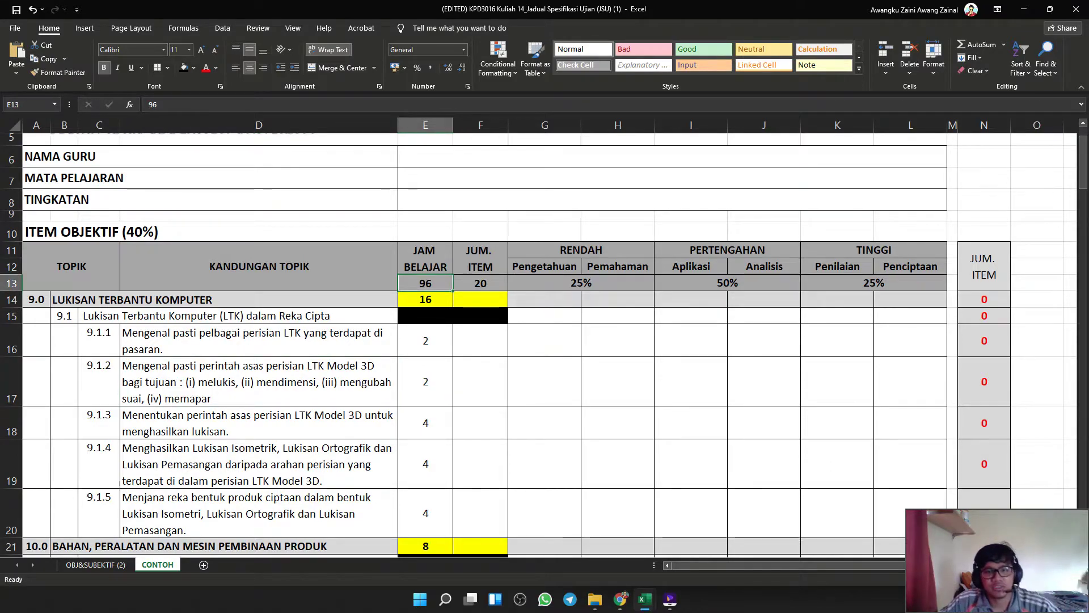
pyautogui.press('BackSpace')
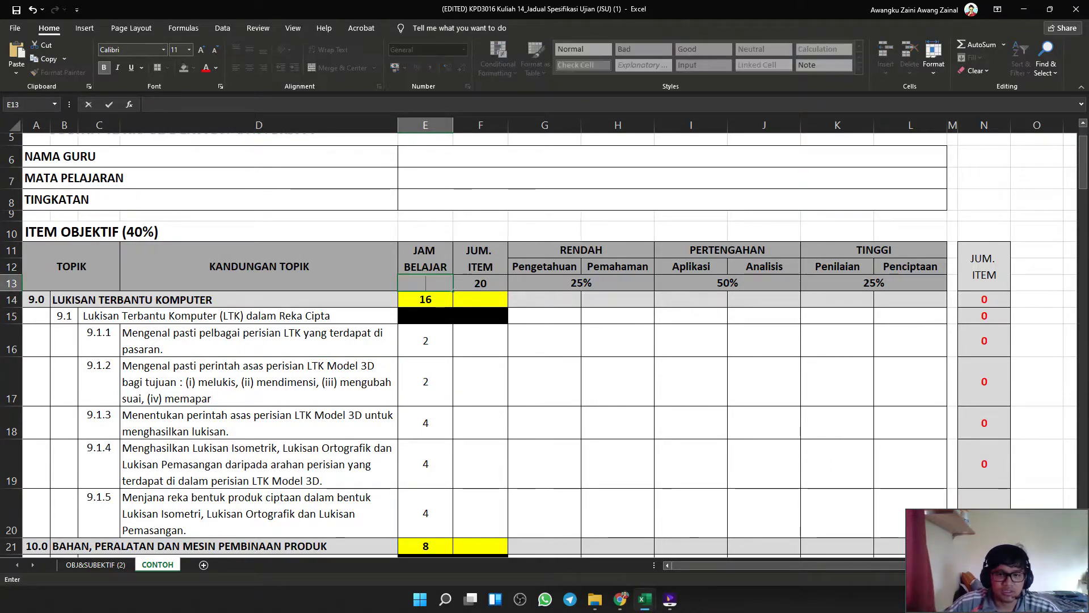
pyautogui.click(481, 283)
pyautogui.click(426, 283)
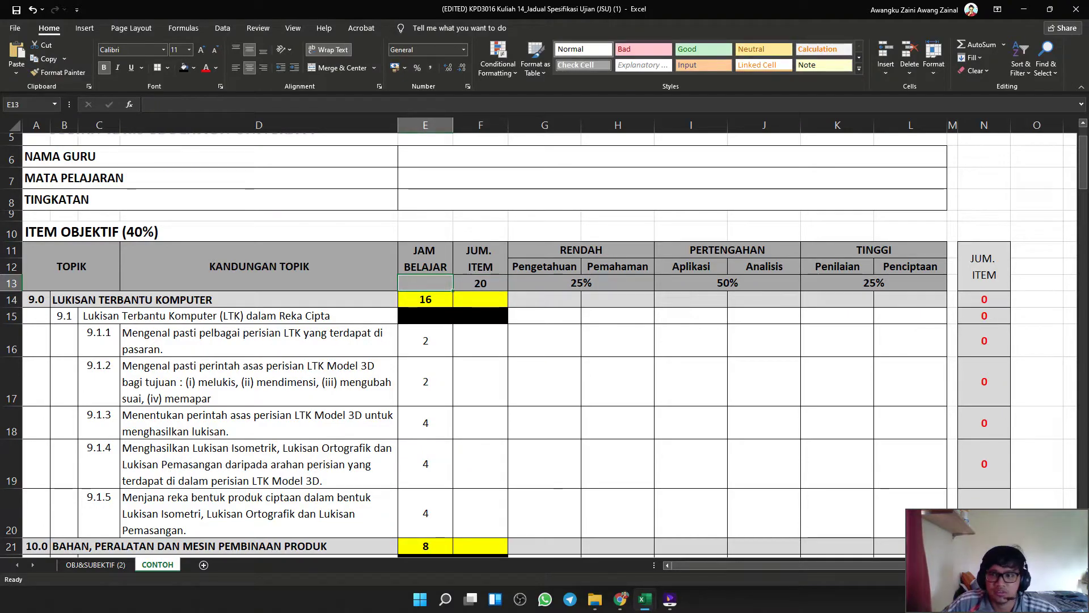
# Enter =SUM(E14+E21+E31) in header cell E13 so JAM BELAJAR adds up the three objective topics.
pyautogui.click(1004, 45)
pyautogui.click(984, 60)
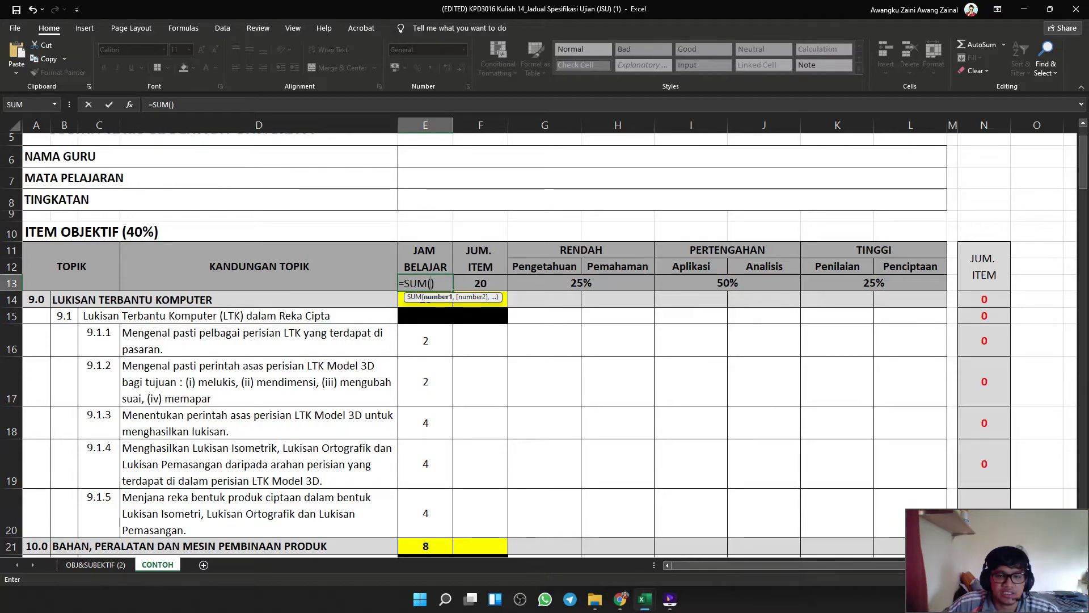
pyautogui.click(199, 104)
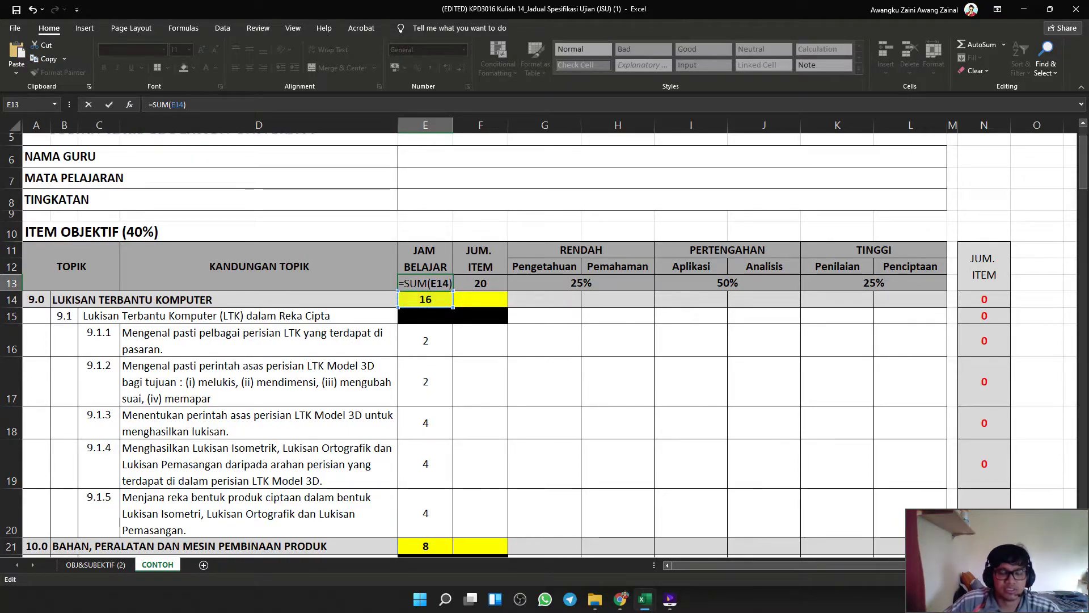
pyautogui.press('BackSpace')
pyautogui.write('+')
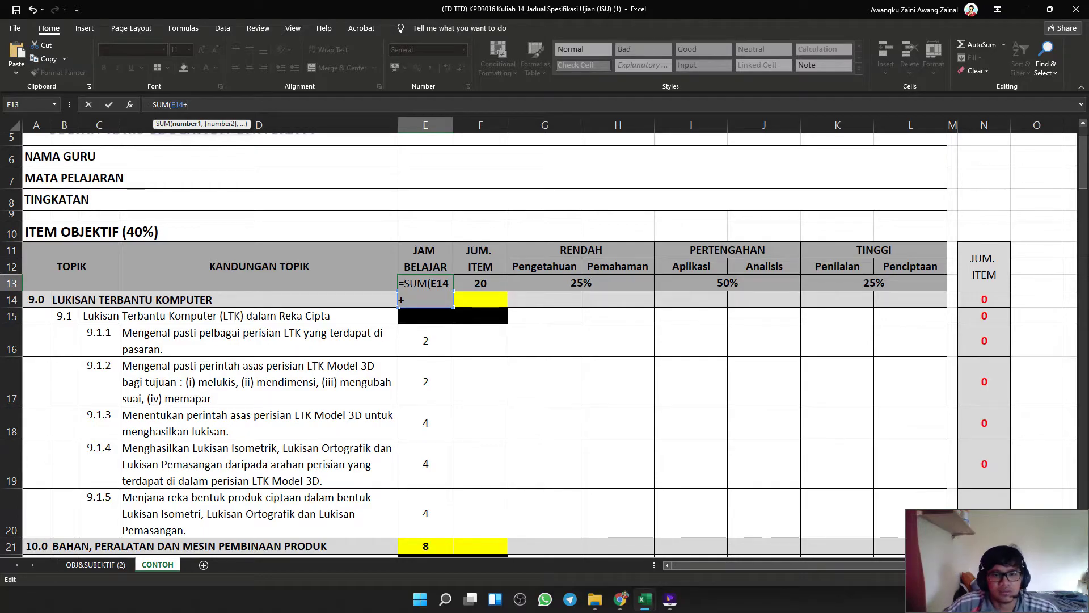
pyautogui.scroll(-1, 426, 341)
pyautogui.click(426, 490)
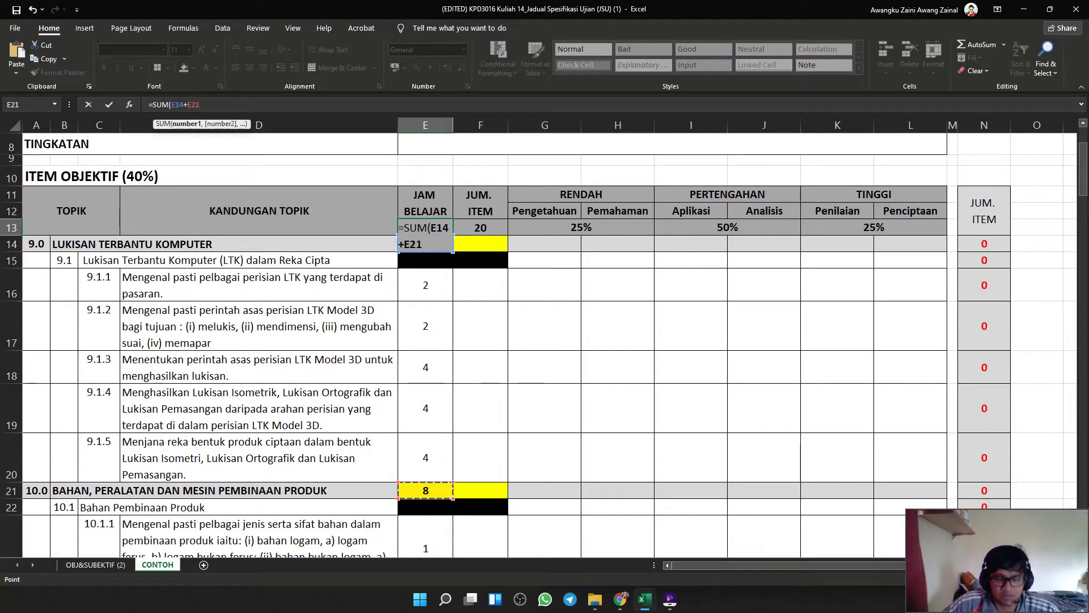
pyautogui.scroll(-5, 425, 340)
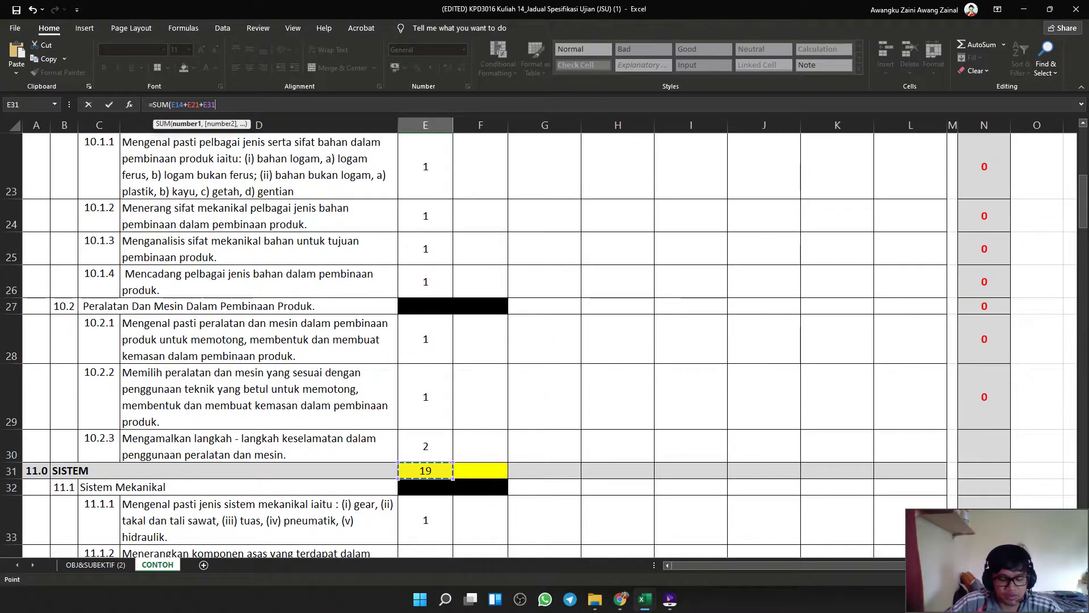
pyautogui.write(')')
pyautogui.scroll(-3, 426, 340)
pyautogui.scroll(-7, 426, 340)
pyautogui.scroll(9, 425, 340)
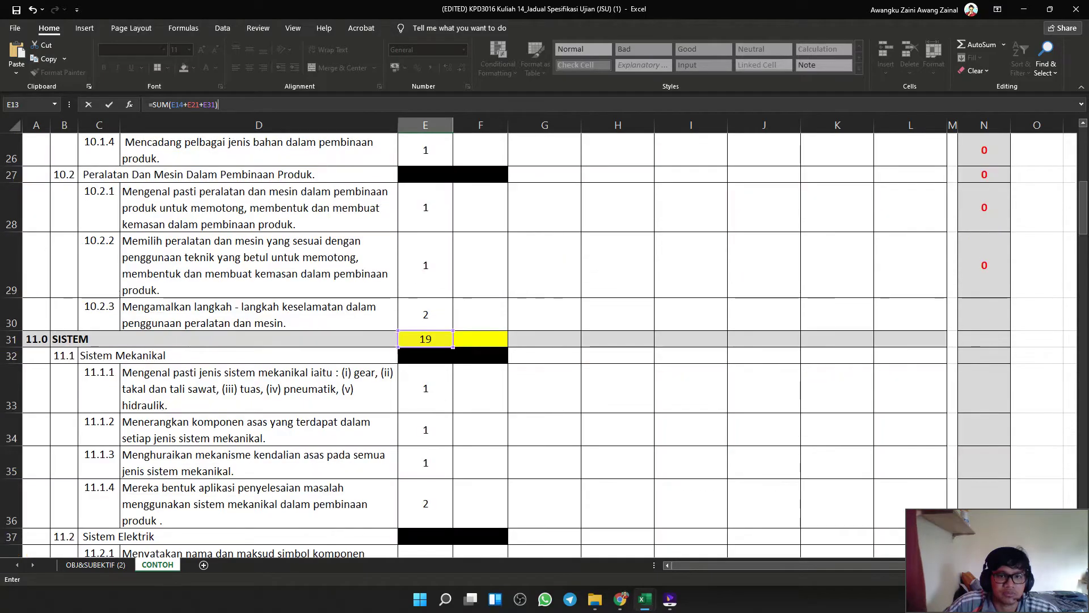
pyautogui.scroll(8, 425, 340)
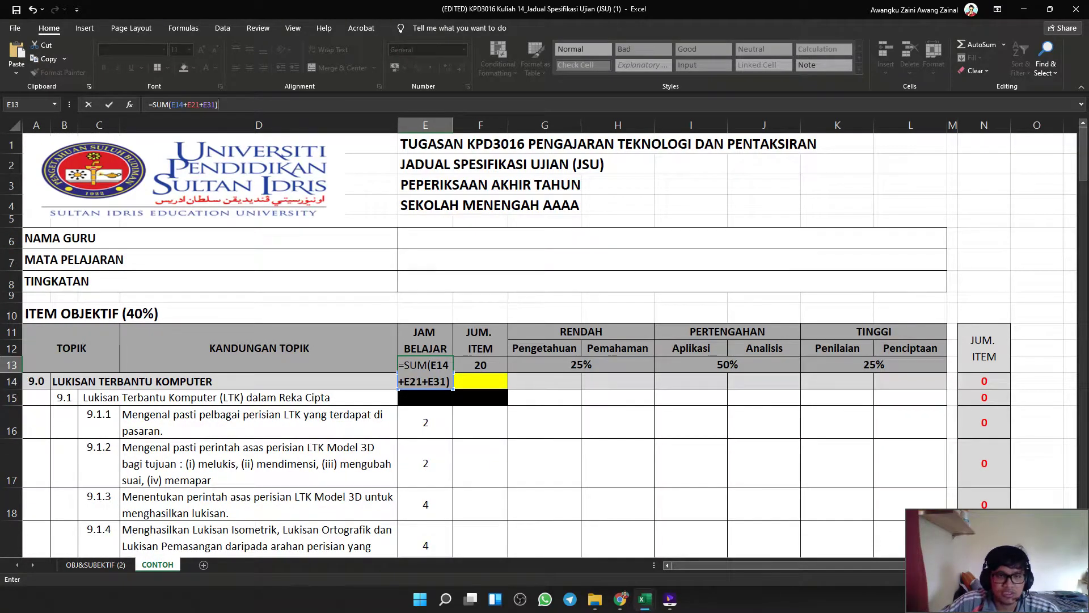
pyautogui.press('Return')
pyautogui.click(426, 364)
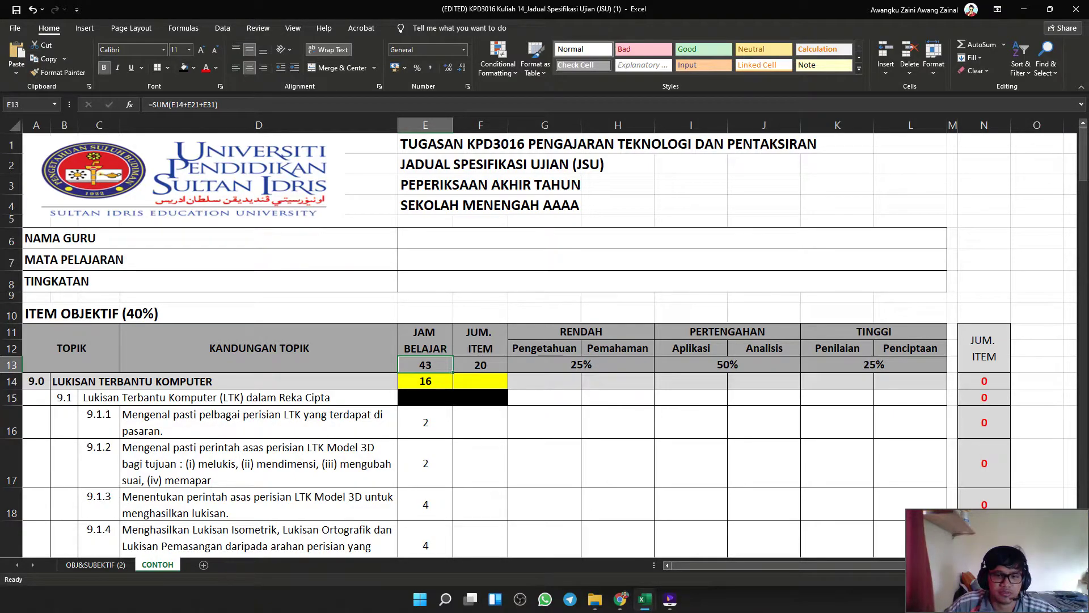
# Review the JUM. ITEM header value in F13 and the empty item cells of topic 9.0 in the ITEM OBJEKTIF table.
pyautogui.click(480, 381)
pyautogui.click(480, 365)
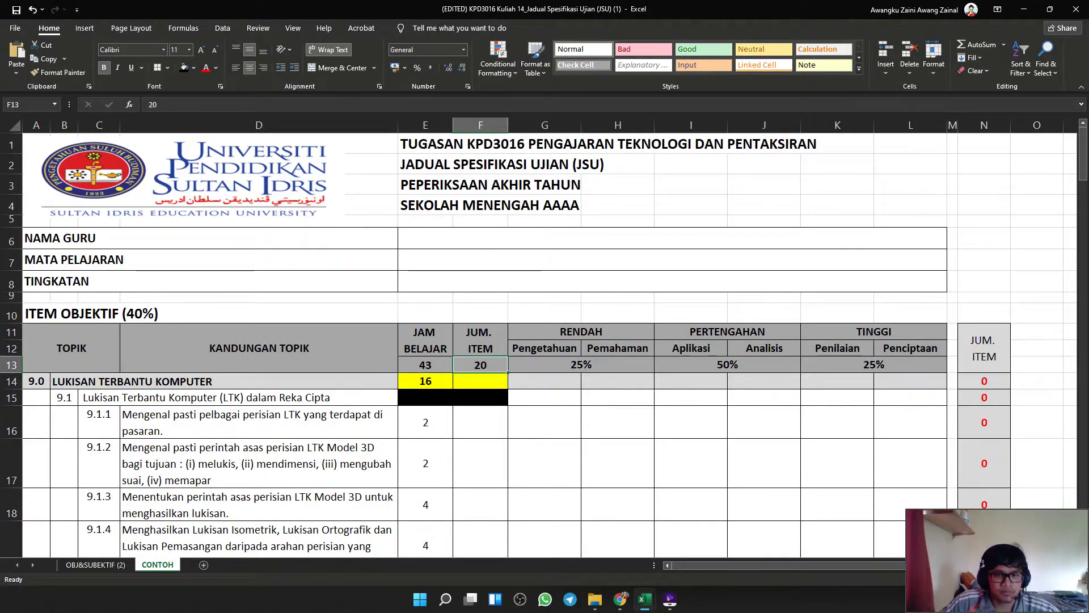
pyautogui.click(481, 381)
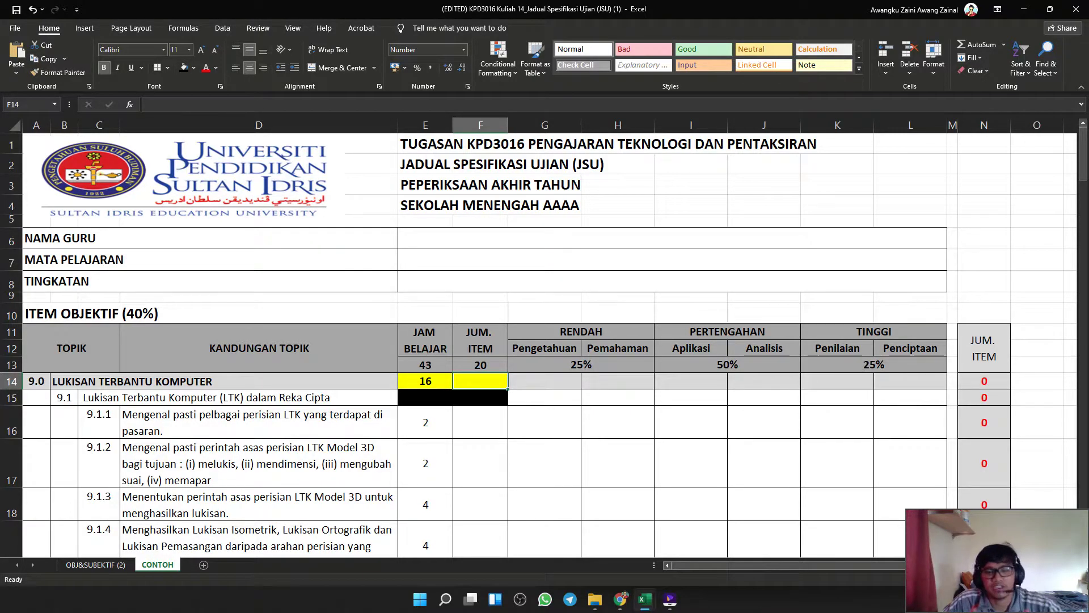
pyautogui.scroll(1, 512, 371)
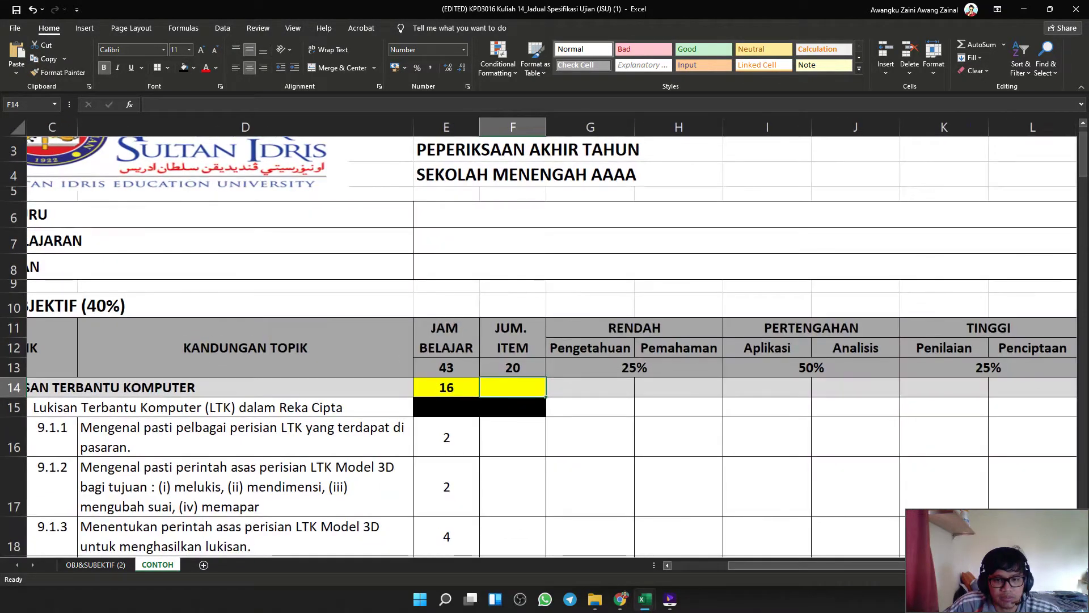
pyautogui.scroll(-1, 512, 372)
pyautogui.moveTo(512, 372)
pyautogui.mouseDown()
pyautogui.moveTo(512, 559)
pyautogui.moveTo(512, 371)
pyautogui.mouseUp()
pyautogui.scroll(3, 545, 363)
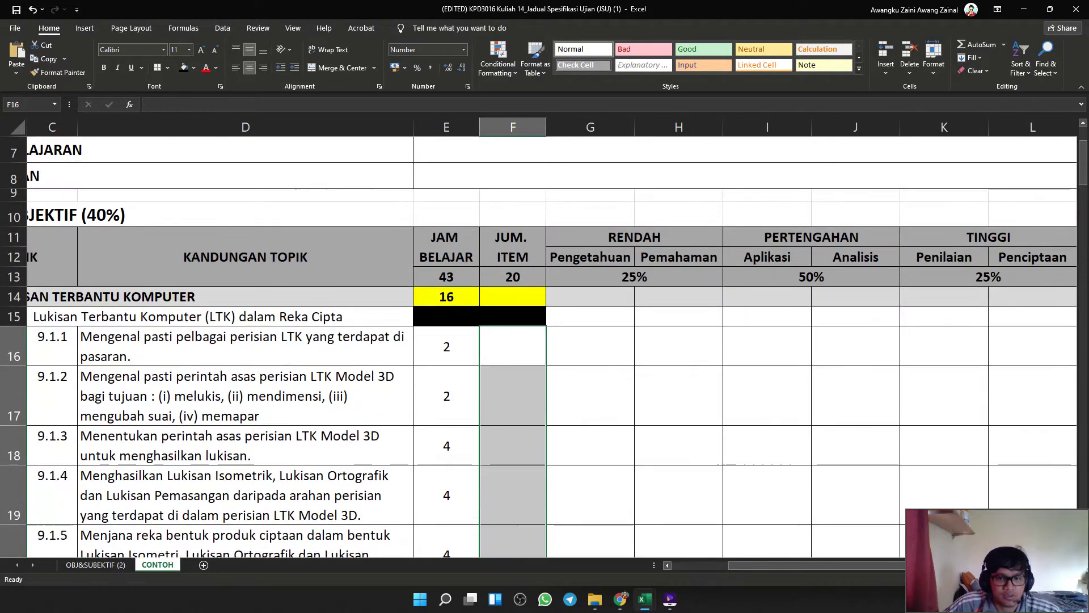
pyautogui.click(590, 347)
# Enter =SUM(E14/E13)*F13 in cell F14 to calculate the item count for topic 9.0, LUKISAN TERBANTU KOMPUTER.
pyautogui.click(512, 296)
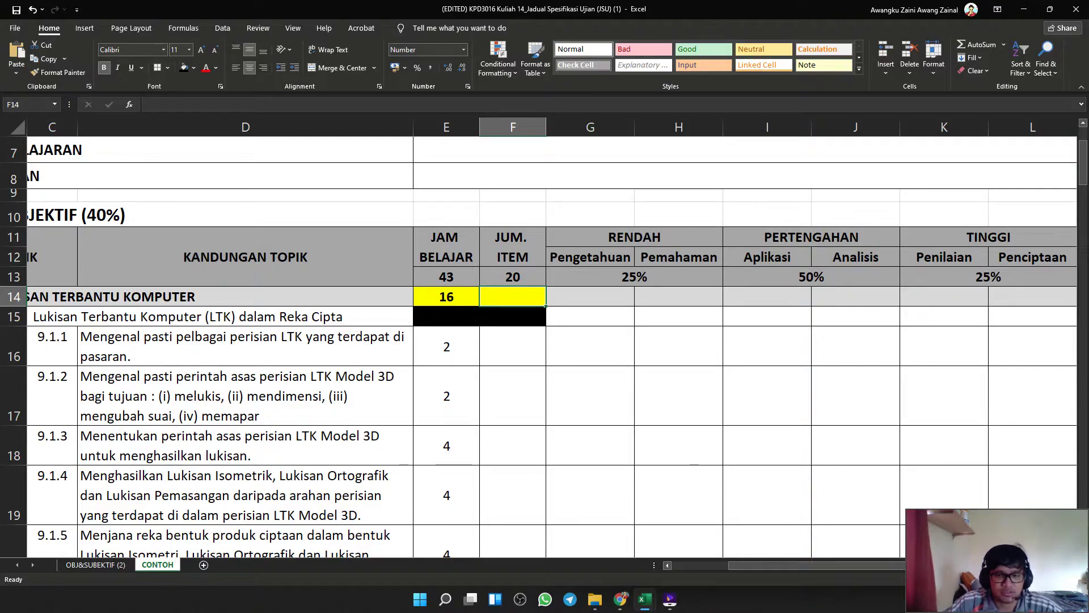
pyautogui.write('=su')
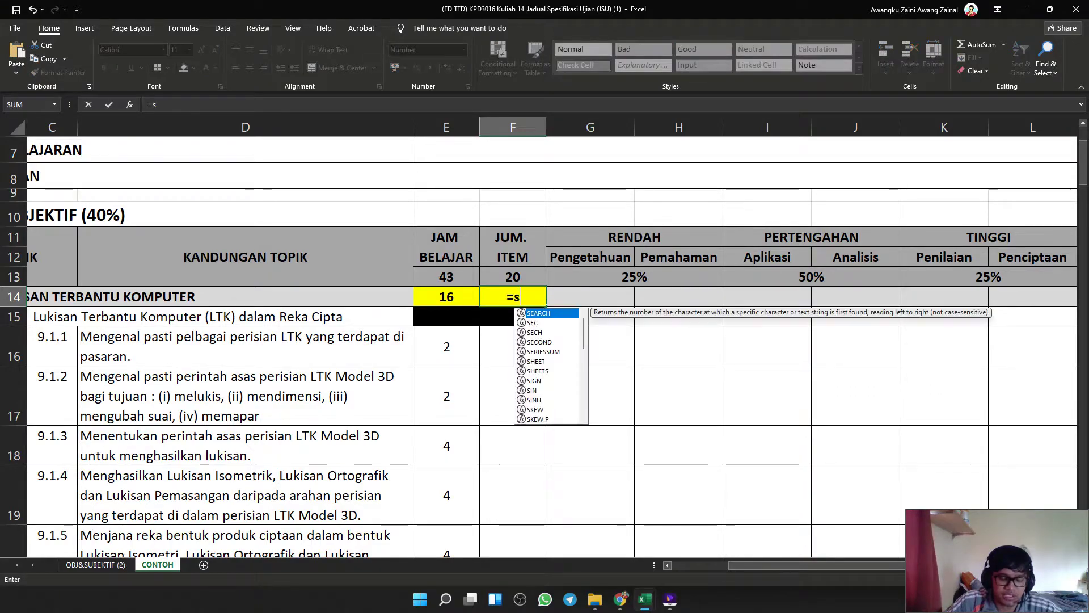
pyautogui.press('BackSpace')
pyautogui.press('BackSpace')
pyautogui.write('SUM(')
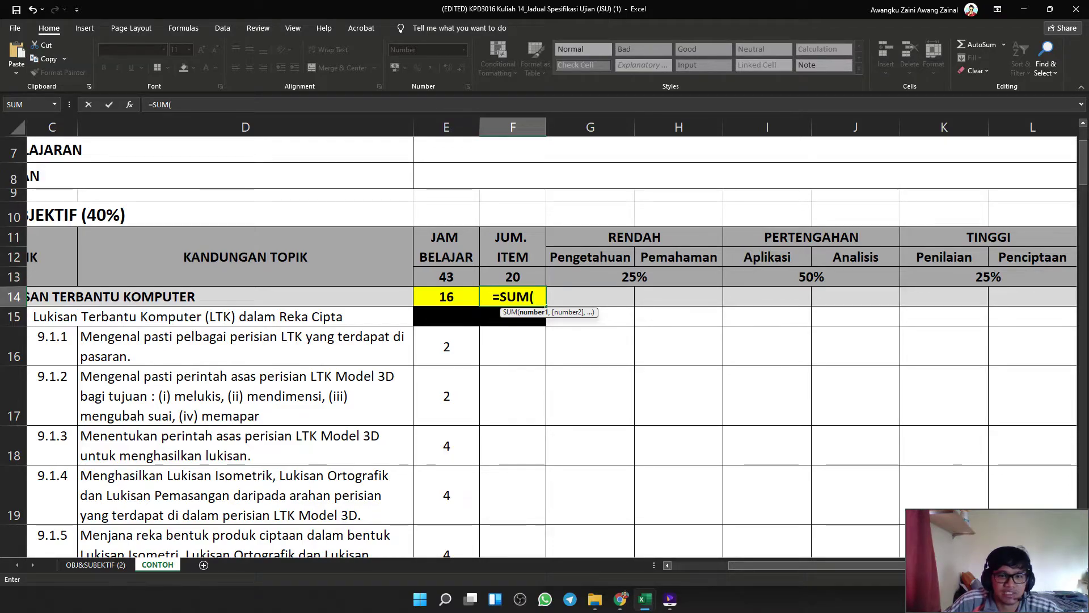
pyautogui.click(447, 297)
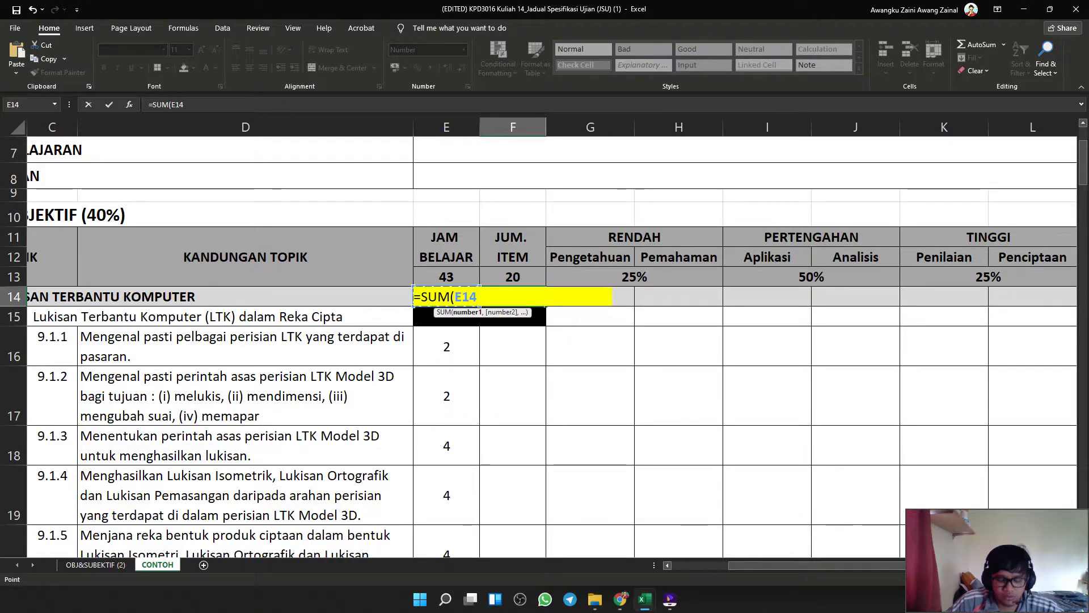
pyautogui.write('/')
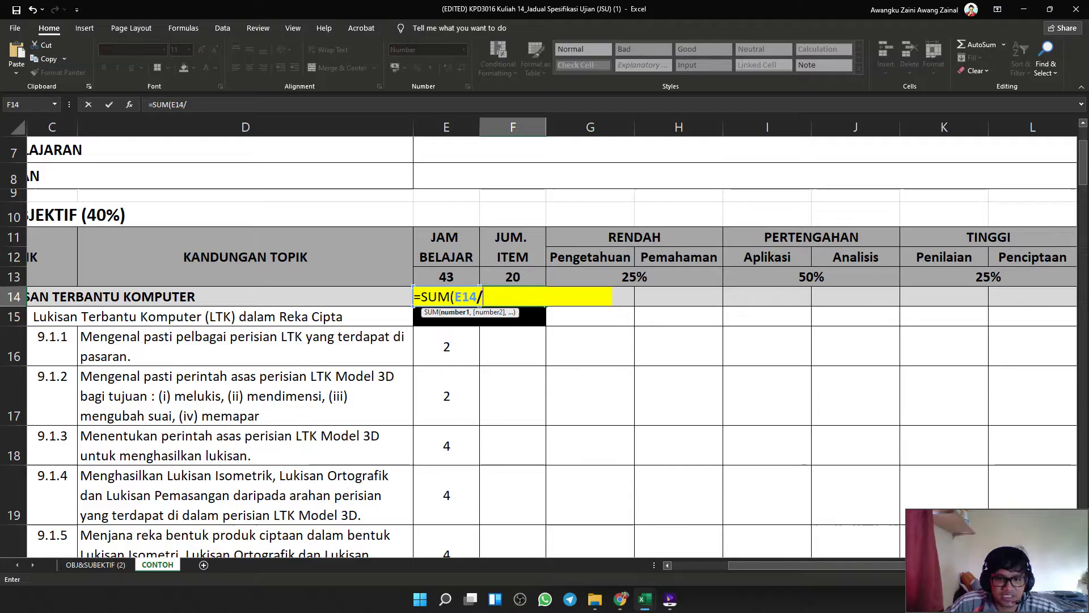
pyautogui.click(447, 277)
pyautogui.write(')')
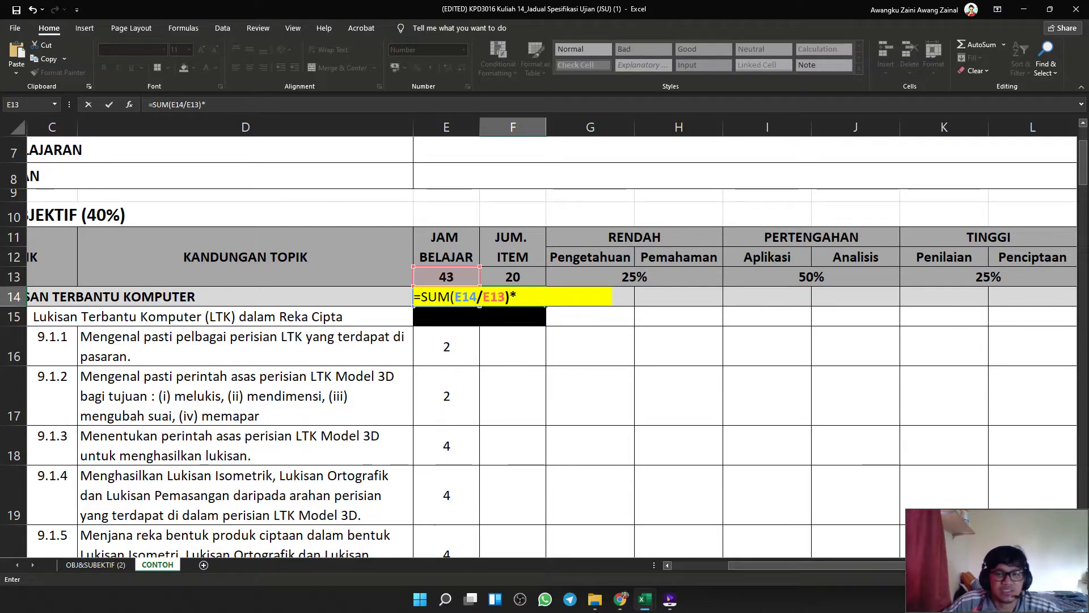
pyautogui.write('*')
pyautogui.press('Up')
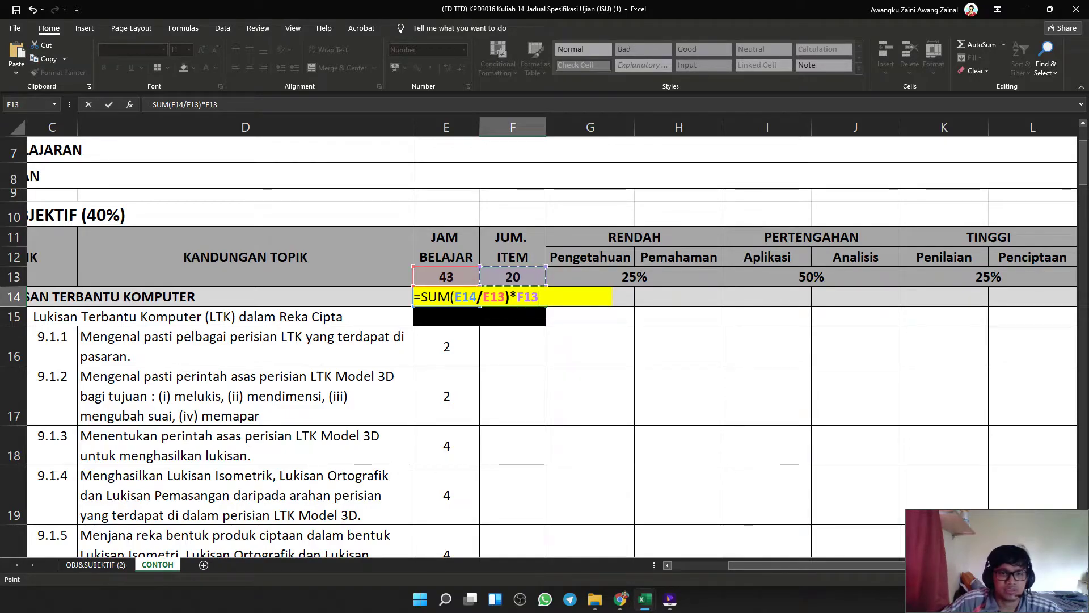
pyautogui.press('Return')
pyautogui.press('Up')
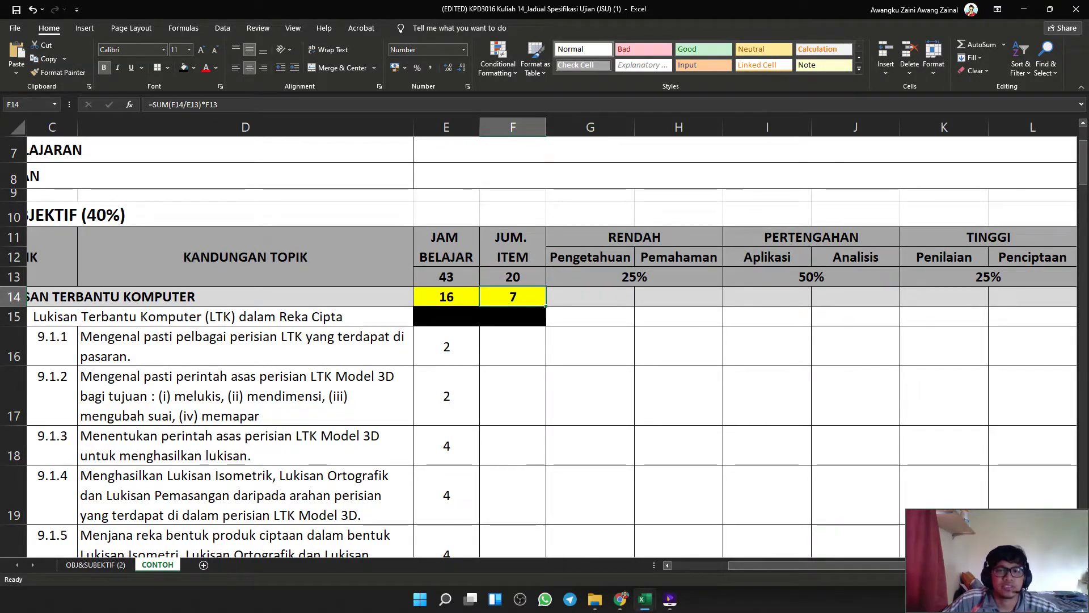
# Compare the item count in F14 with the learning hours and empty item cells of subtopics 9.1.1 to 9.1.5.
pyautogui.press('Down')
pyautogui.press('Down')
pyautogui.scroll(-2, 539, 346)
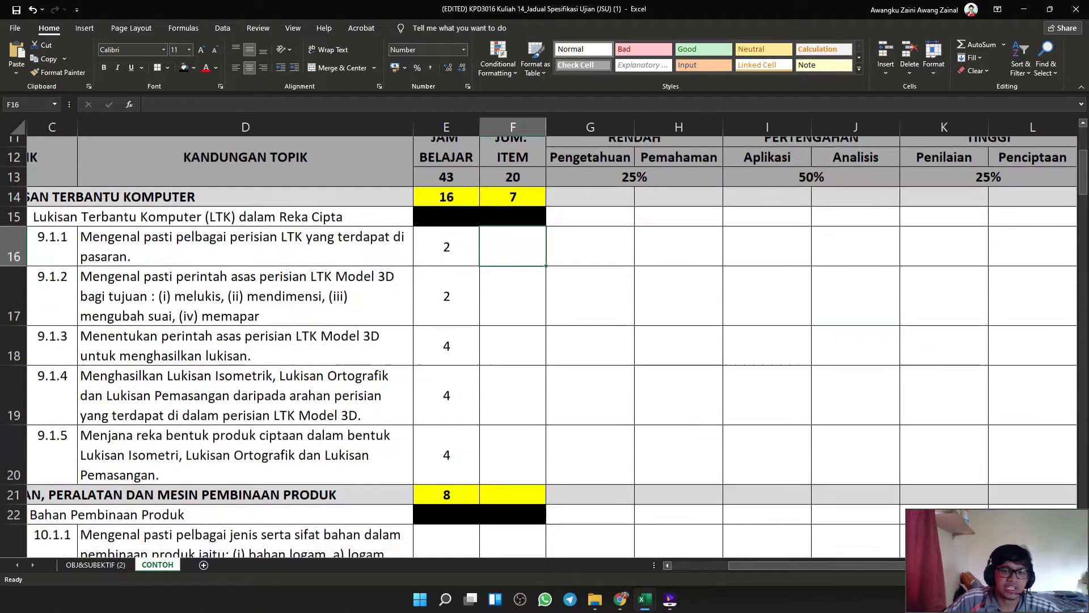
pyautogui.moveTo(52, 216); pyautogui.dragTo(244, 425)
pyautogui.click(513, 316)
pyautogui.scroll(1, 513, 316)
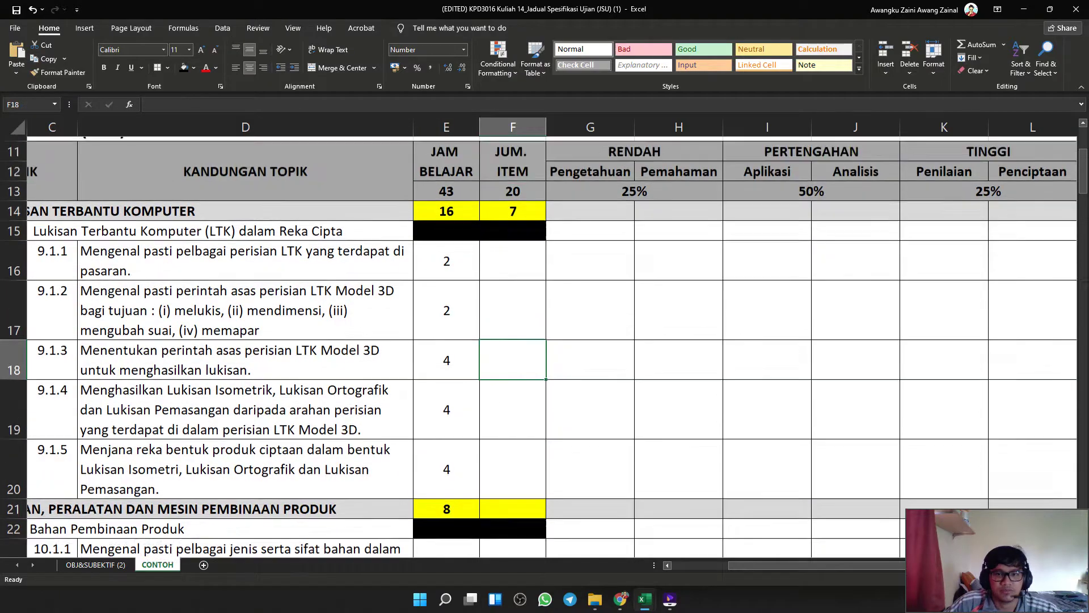
pyautogui.click(513, 231)
pyautogui.scroll(-2, 539, 346)
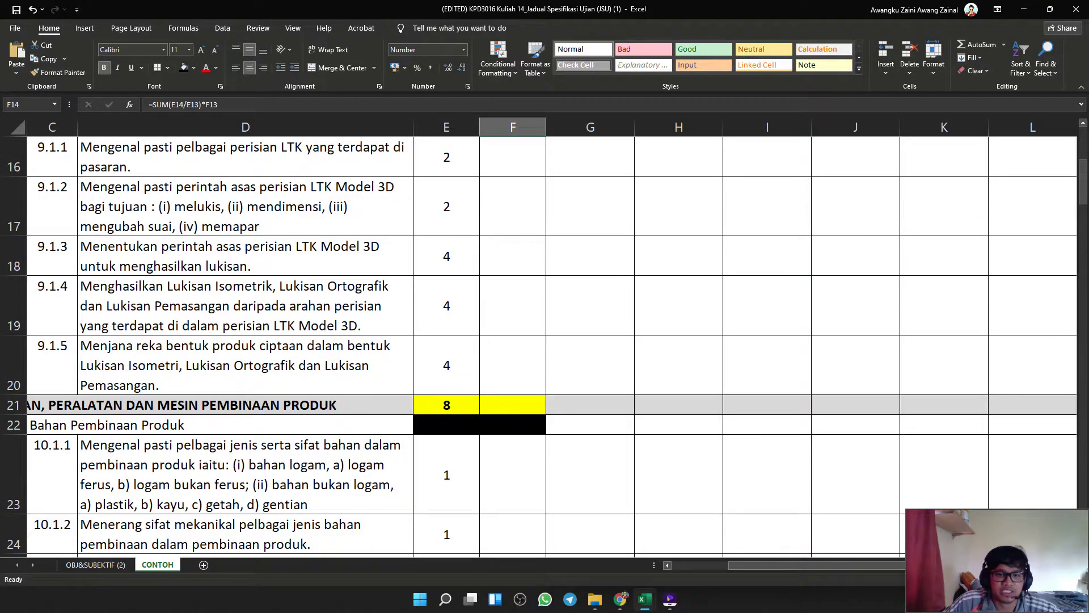
# Enter =SUM(E21/E13)*F13 in cell F21 to calculate the item count for the PERALATAN DAN MESIN PEMBINAAN PRODUK topic.
pyautogui.click(513, 405)
pyautogui.scroll(1, 513, 405)
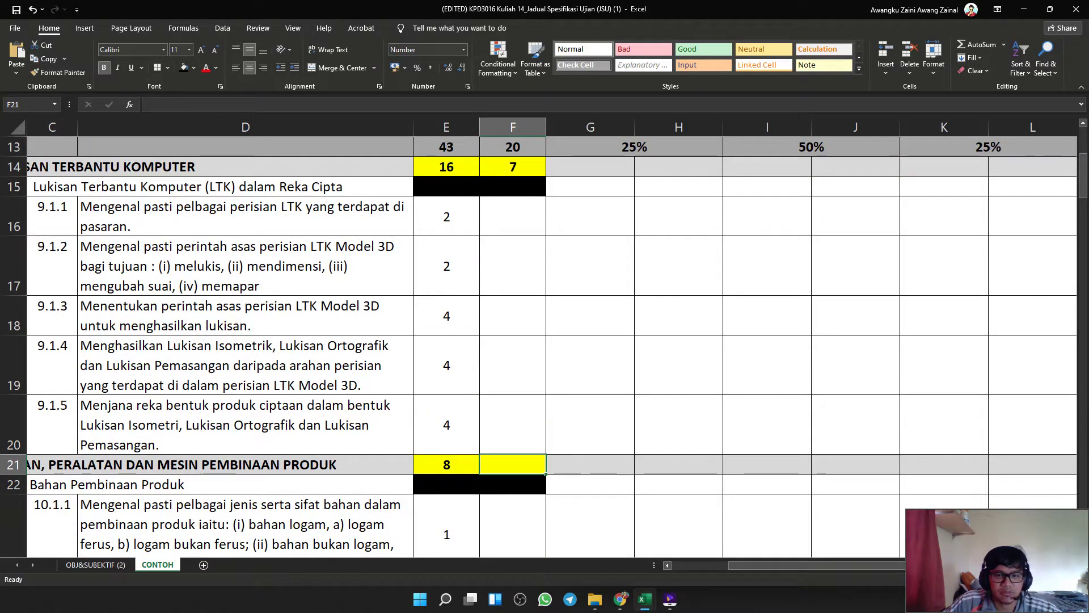
pyautogui.write('=SUM')
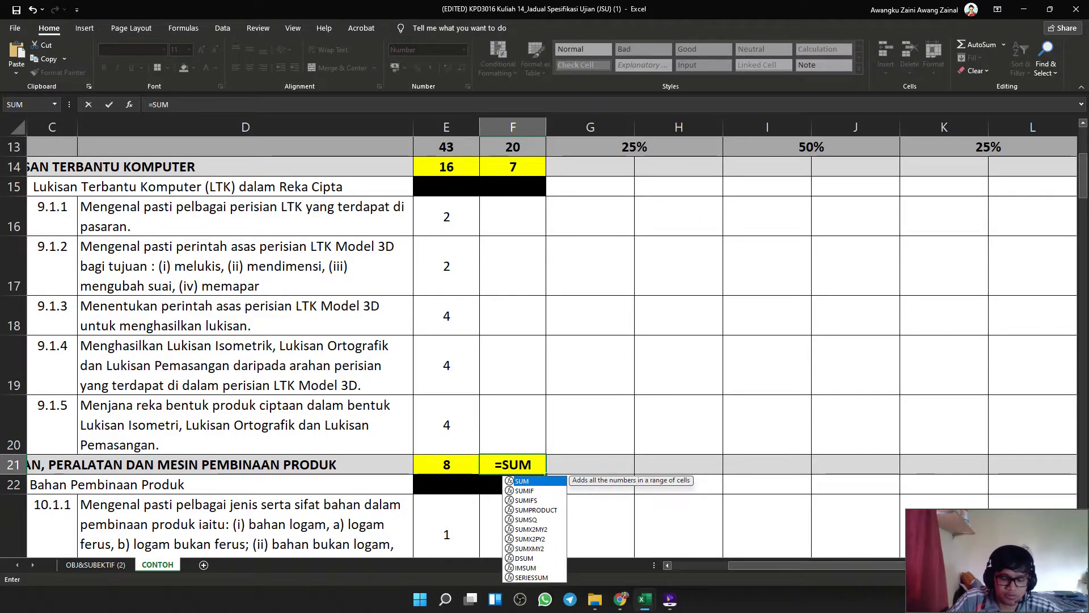
pyautogui.write('(')
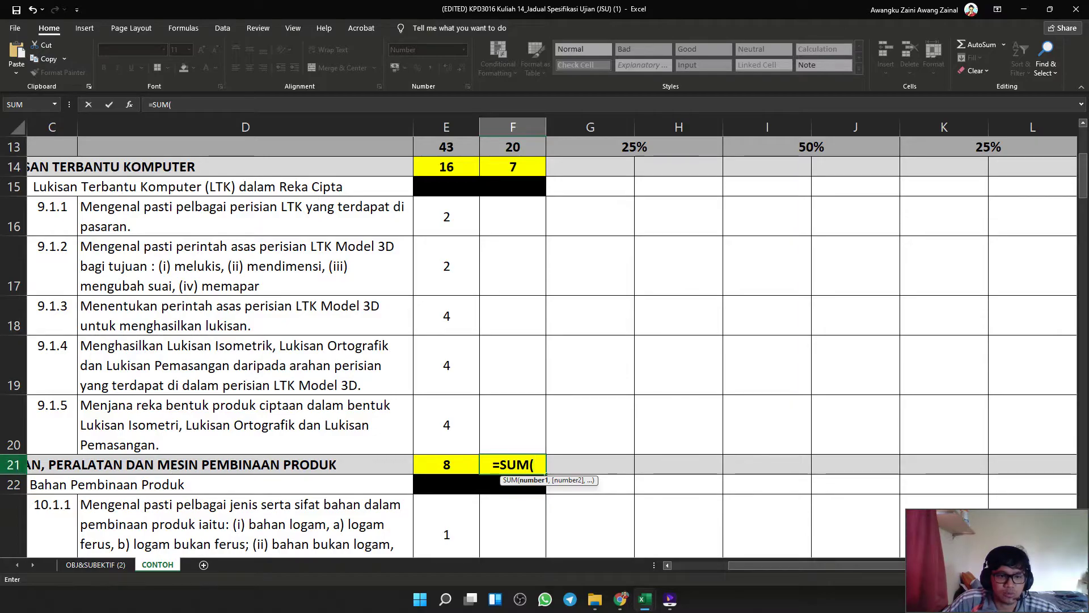
pyautogui.press('Left')
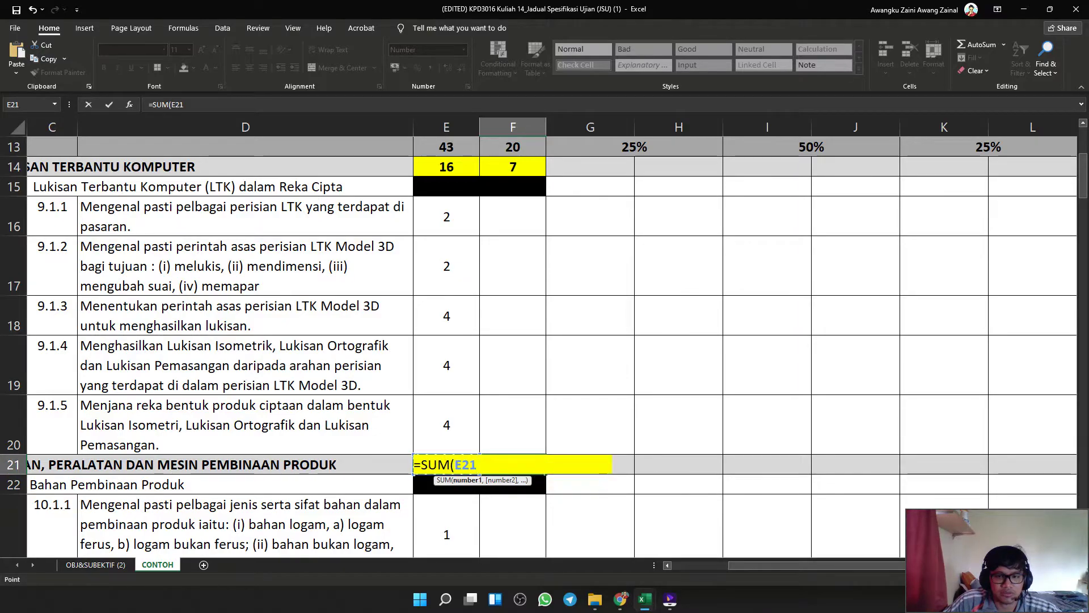
pyautogui.write('/')
pyautogui.scroll(1, 545, 340)
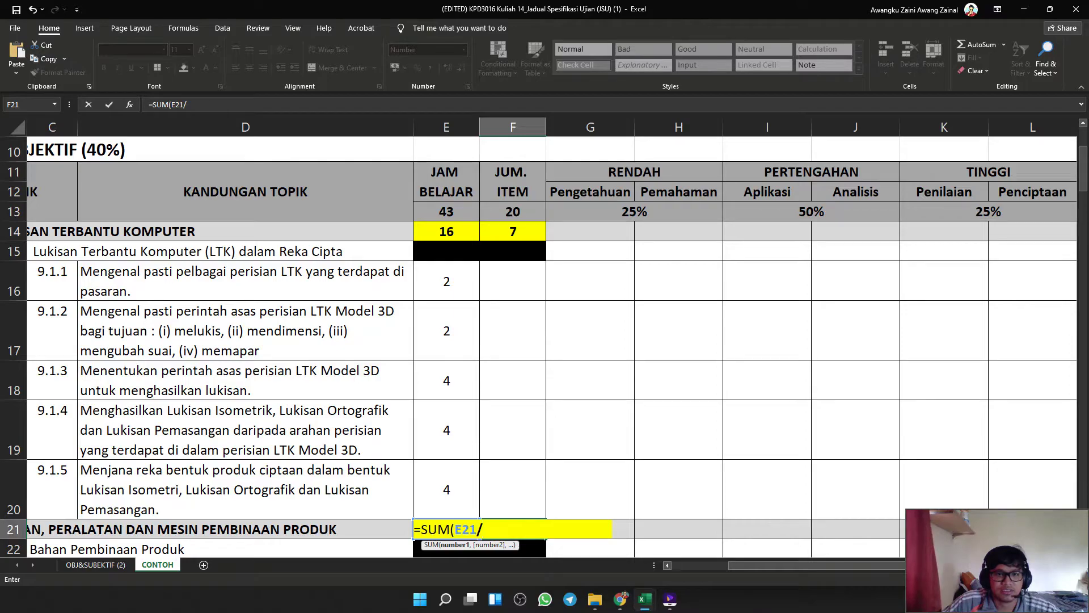
pyautogui.click(446, 212)
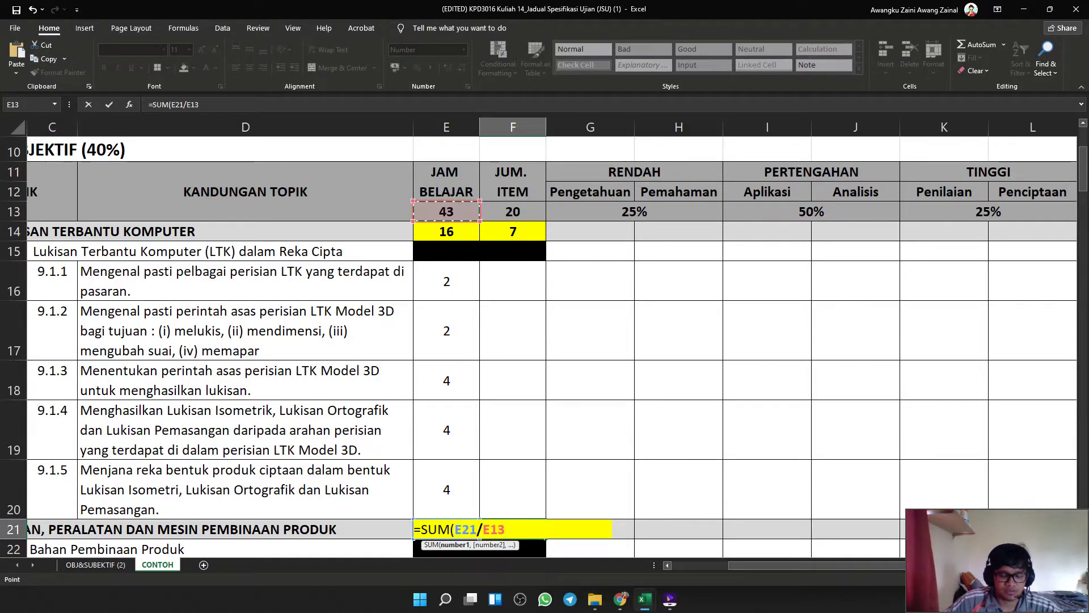
pyautogui.write(')*')
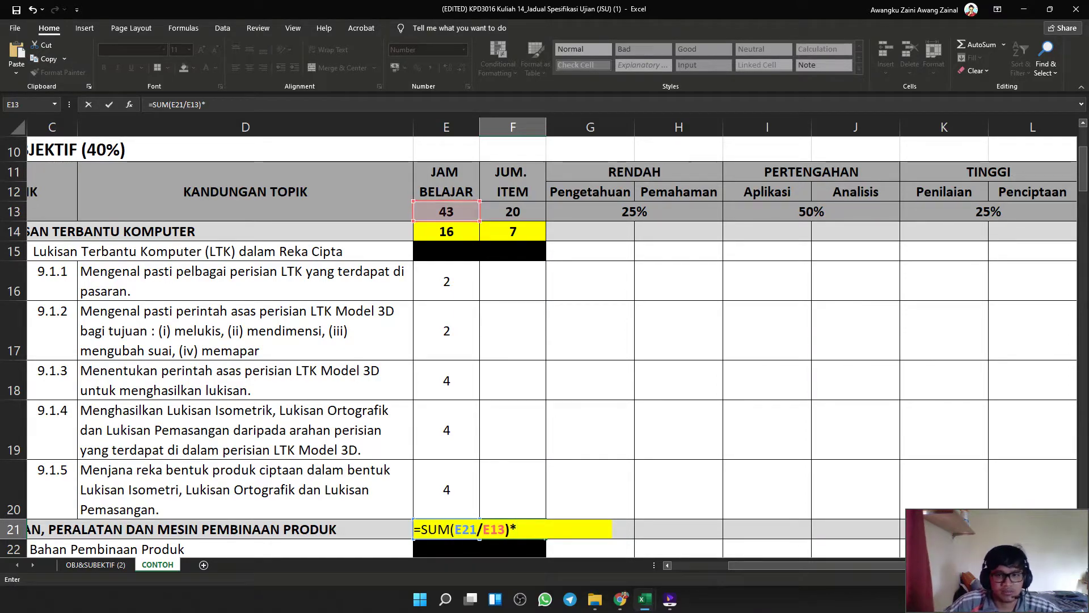
pyautogui.click(513, 212)
pyautogui.press('Return')
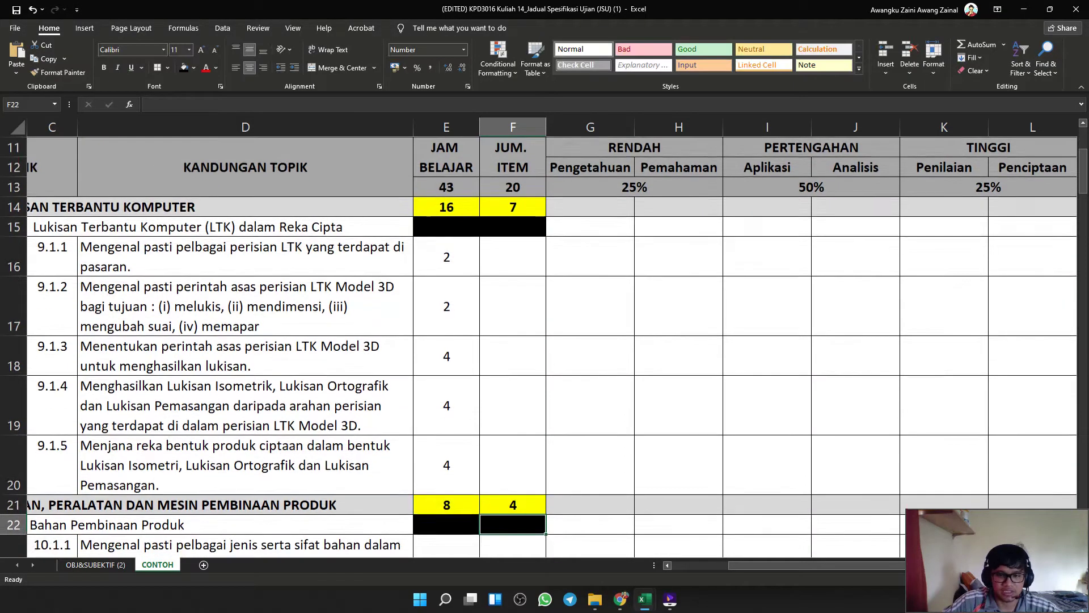
# Review the hours and empty item cells of subtopics 10.1.1 to 10.2.3, and inspect the hours formula in E31.
pyautogui.scroll(-2, 539, 340)
pyautogui.scroll(-2, 539, 341)
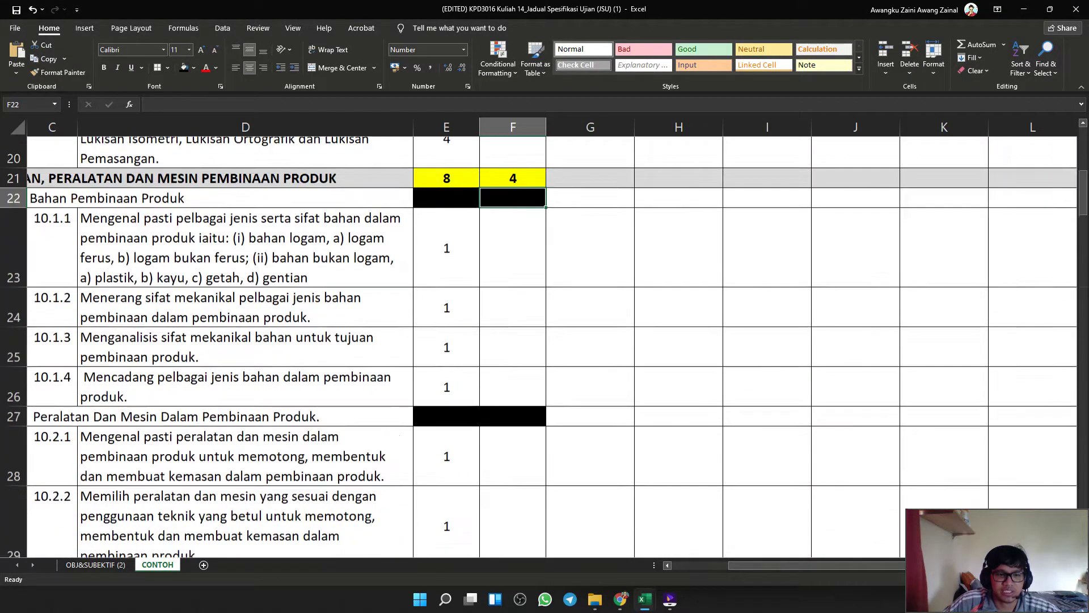
pyautogui.scroll(2, 539, 341)
pyautogui.scroll(-1, 513, 340)
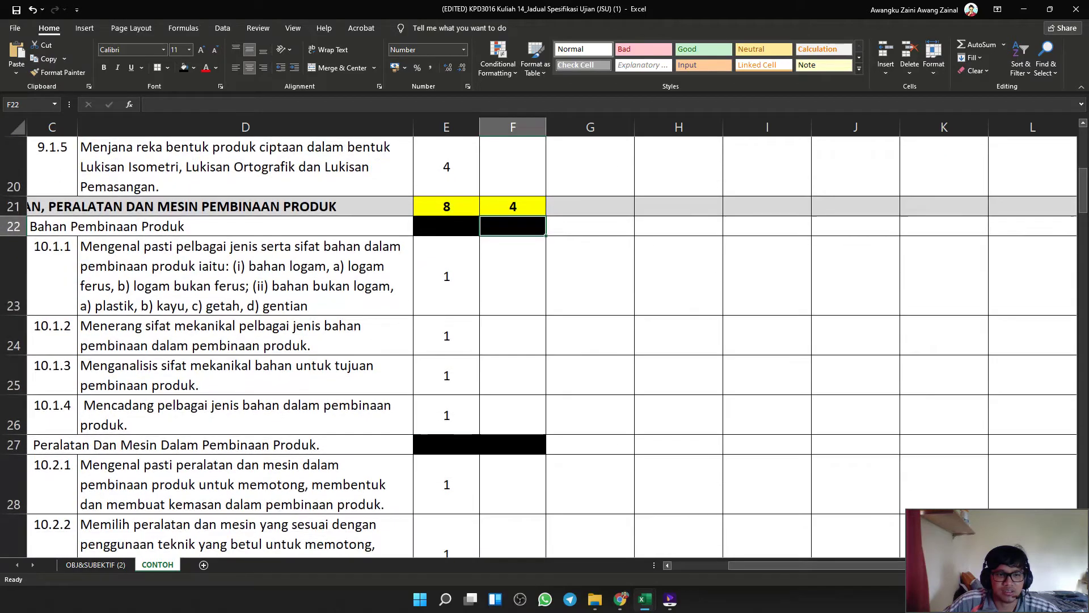
pyautogui.click(513, 335)
pyautogui.scroll(-1, 513, 340)
pyautogui.click(513, 454)
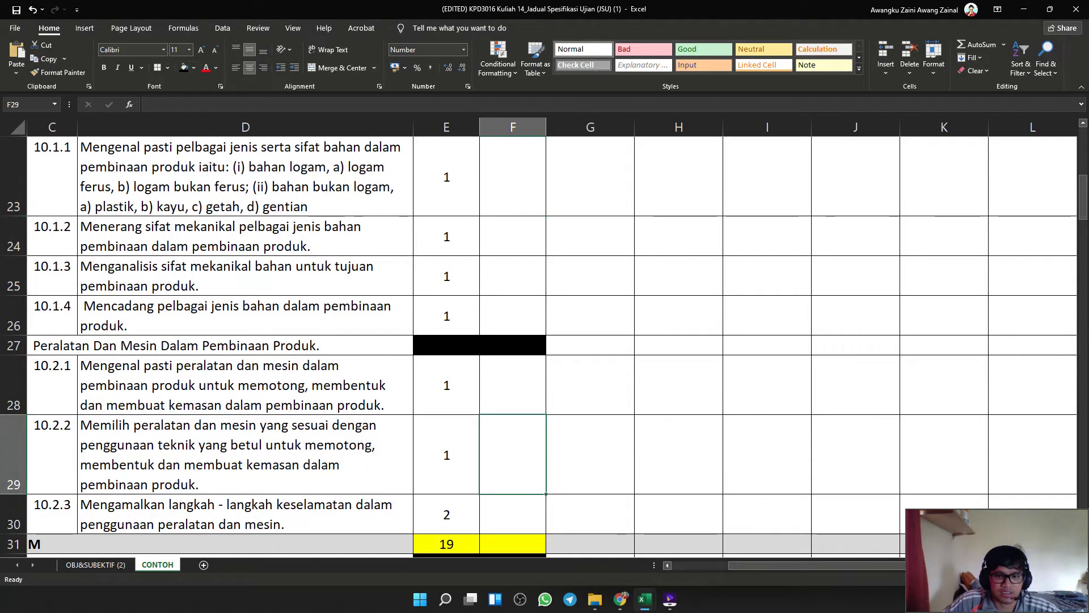
pyautogui.scroll(-2, 513, 454)
pyautogui.click(446, 267)
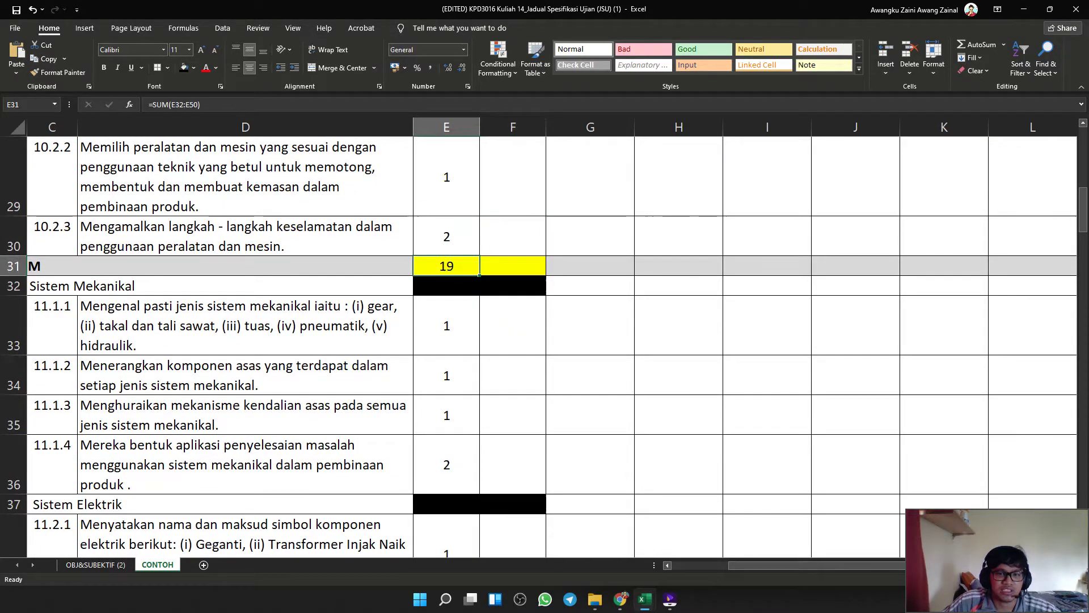
# Enter =SUM(E31/E13)*F13 in cell F31 to calculate the item count for topic 11.0, SISTEM.
pyautogui.scroll(1, 447, 266)
pyautogui.click(513, 385)
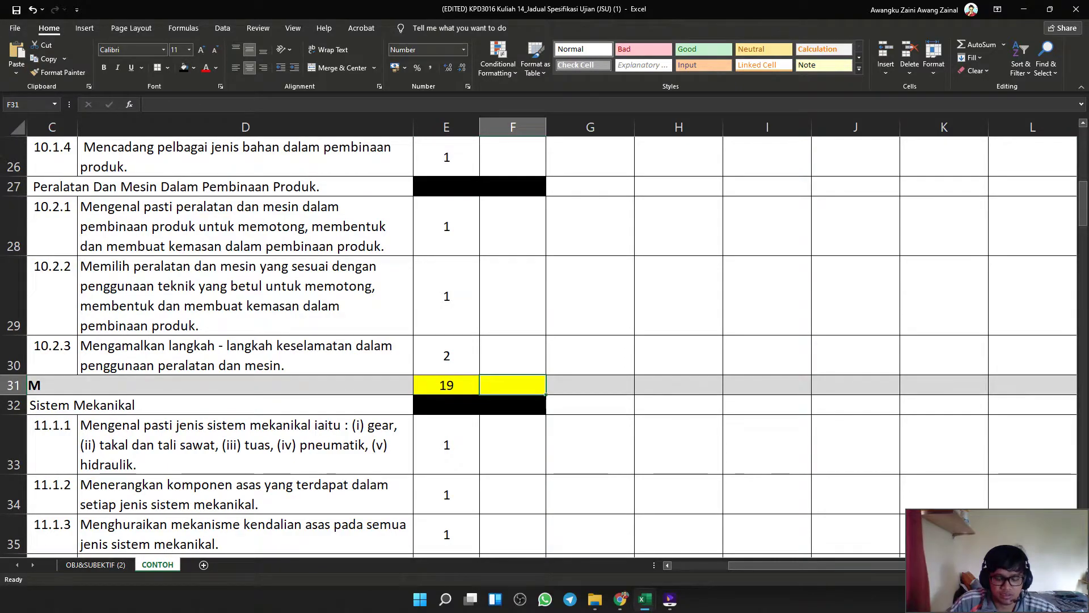
pyautogui.write('=S')
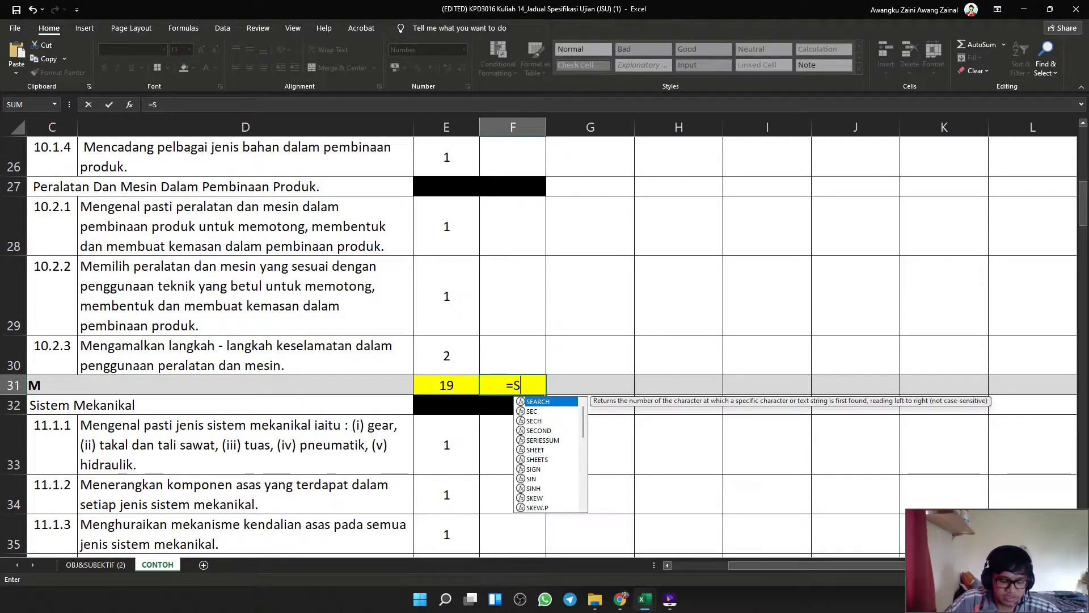
pyautogui.write('UM(')
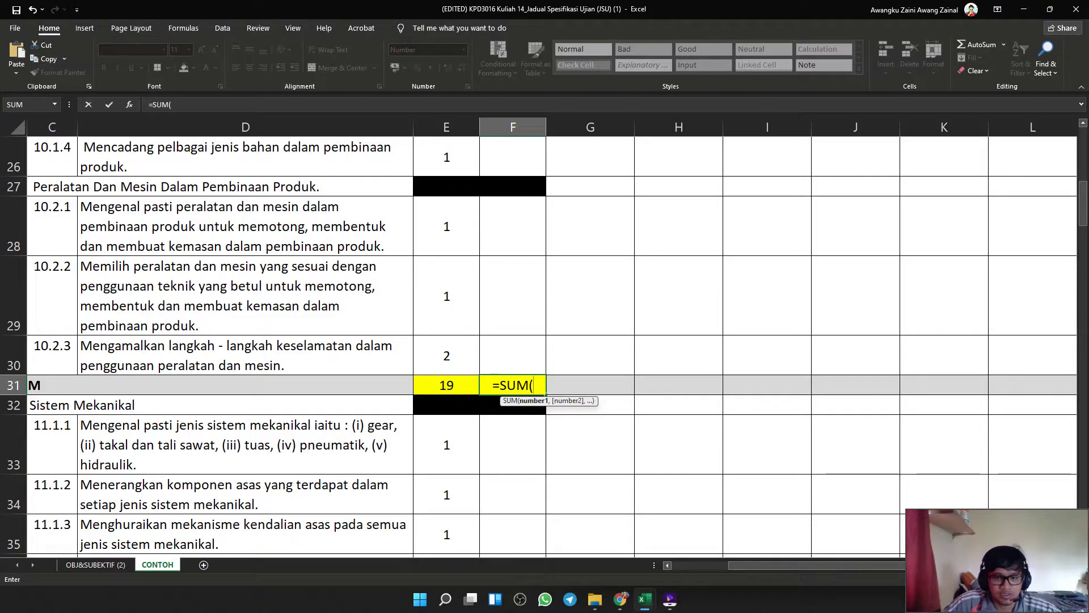
pyautogui.press('Left')
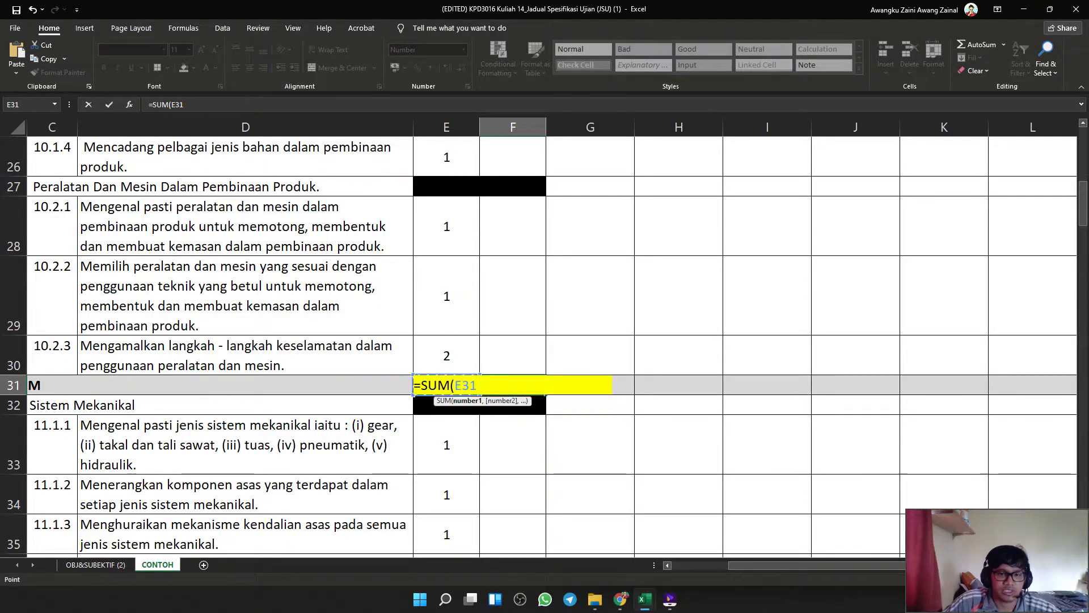
pyautogui.scroll(1, 539, 346)
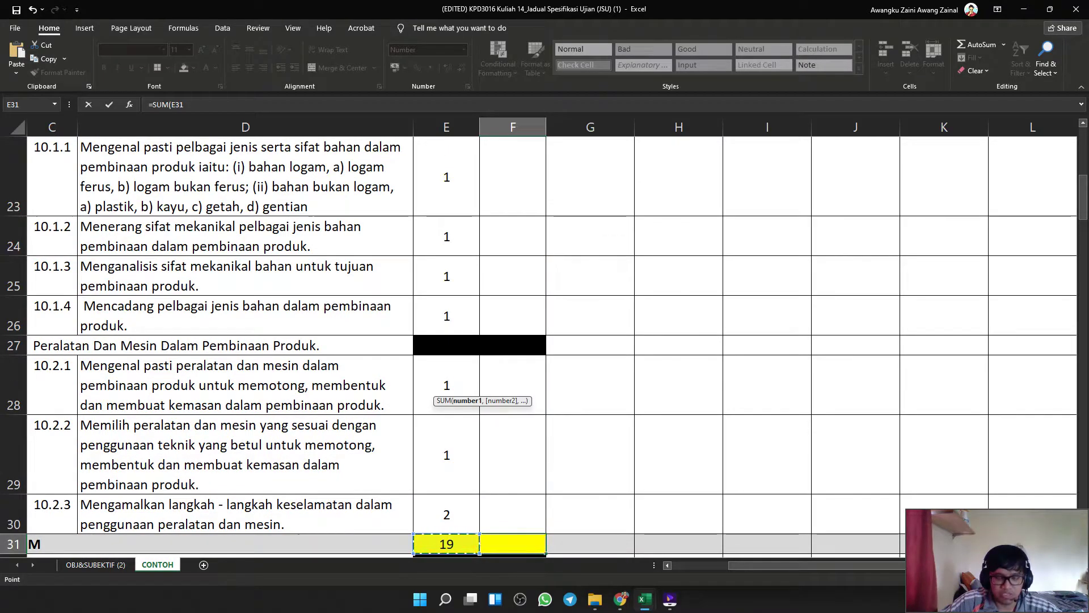
pyautogui.write('/')
pyautogui.scroll(5, 539, 346)
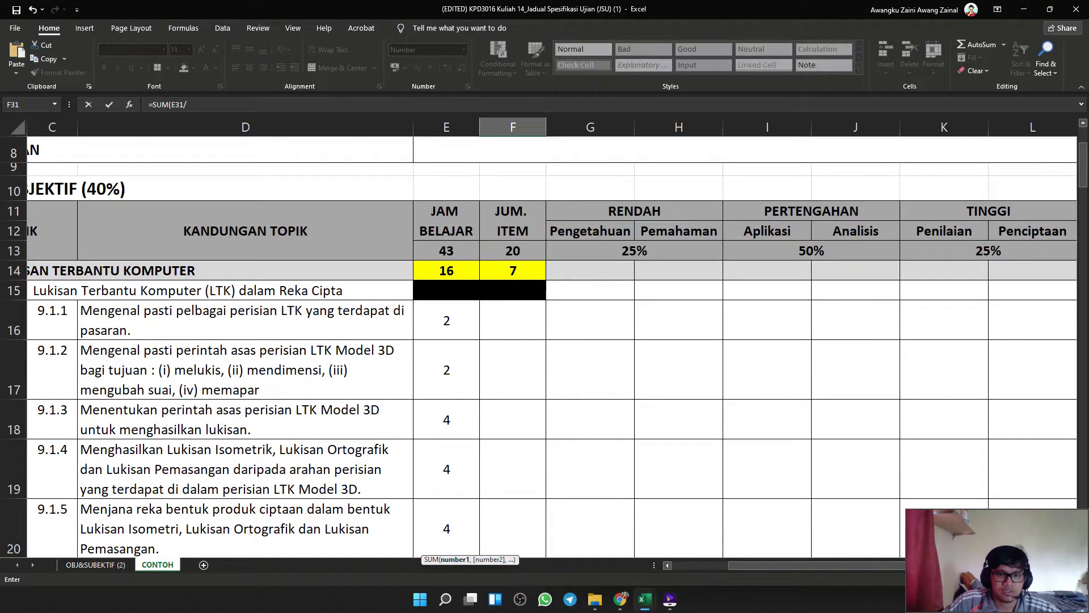
pyautogui.click(446, 251)
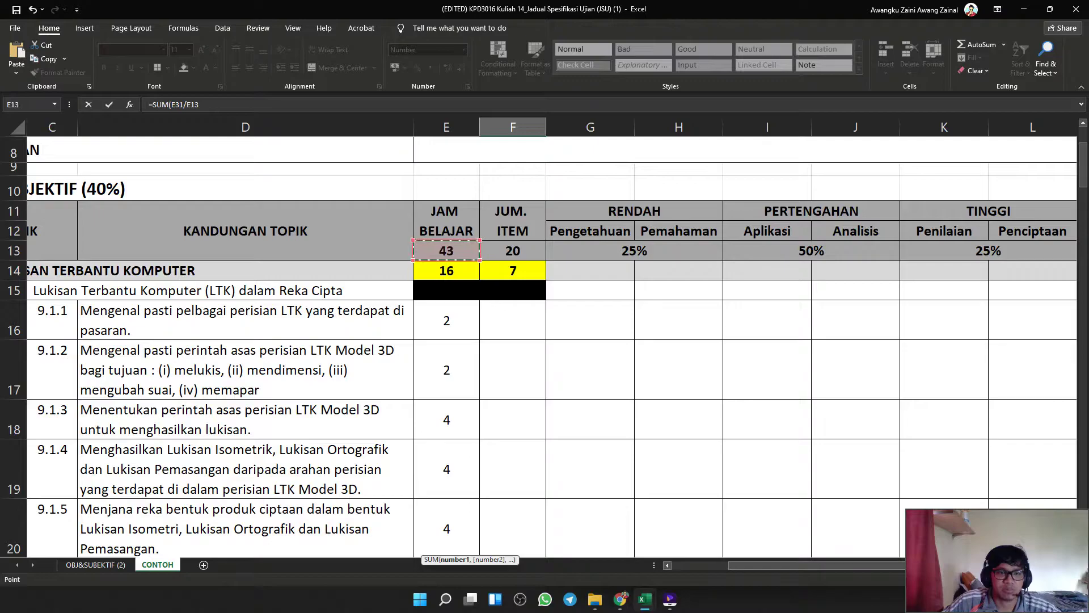
pyautogui.write(')*(')
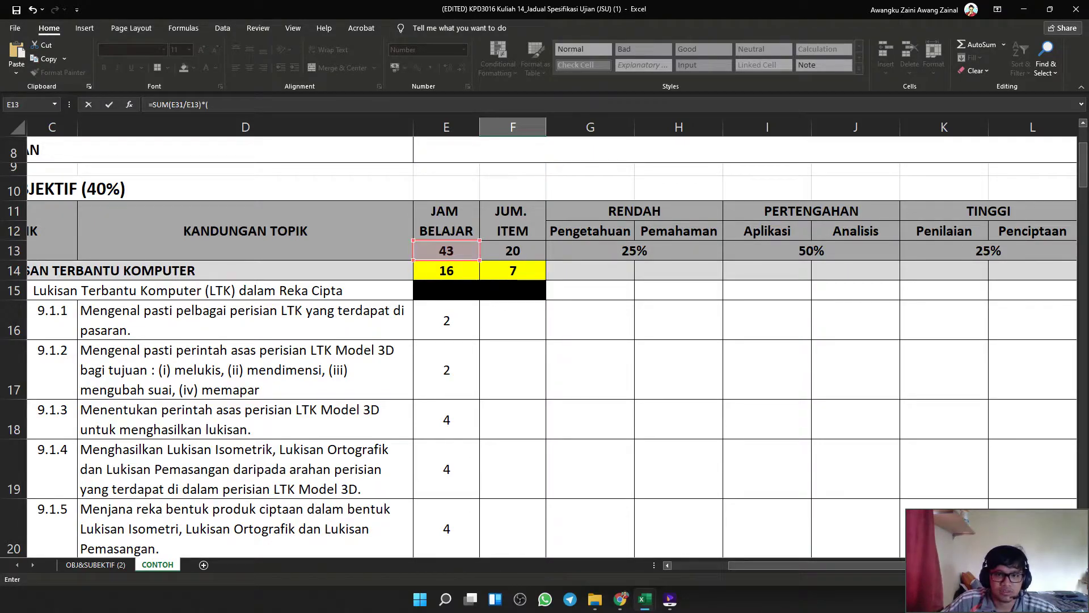
pyautogui.click(513, 251)
pyautogui.press('BackSpace')
pyautogui.press('BackSpace')
pyautogui.press('BackSpace')
pyautogui.press('BackSpace')
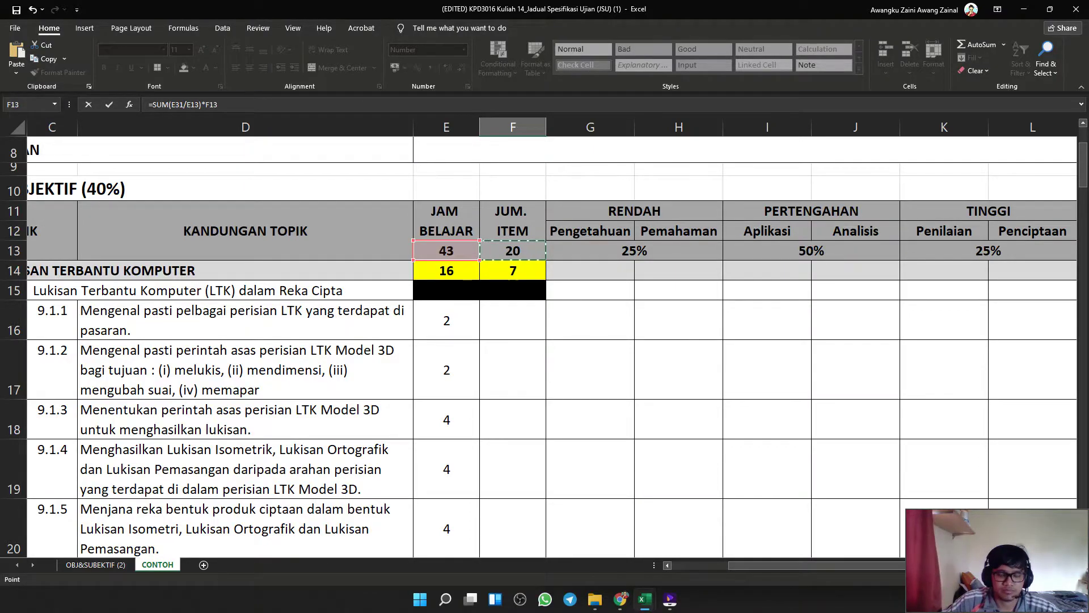
pyautogui.press('Return')
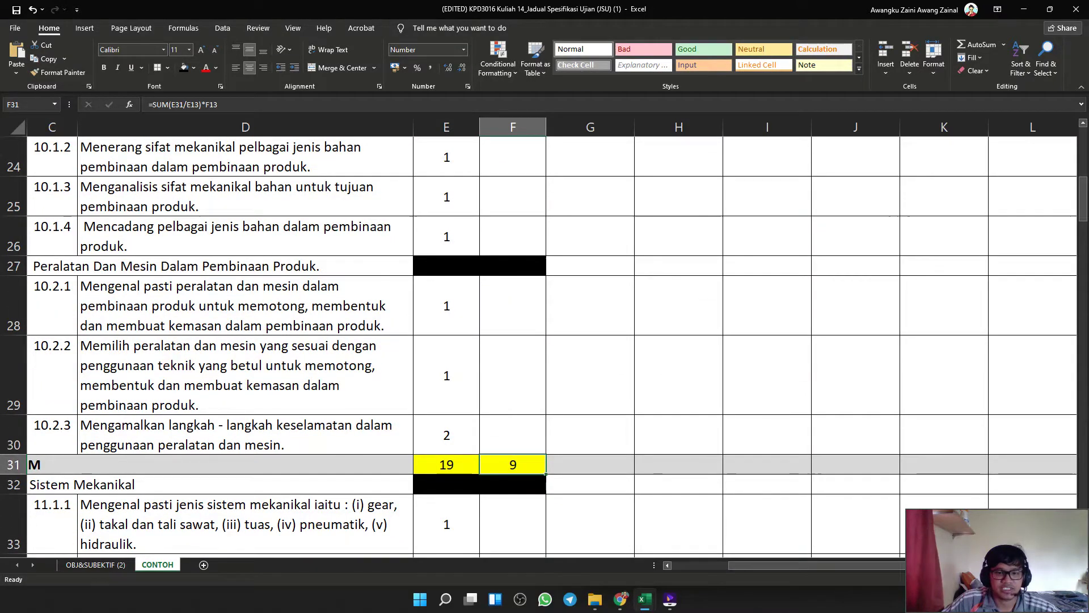
# Compare the item total in the JUMLAH MARKAH OBJEKTIF row with the item counts of topics 9.0 and 10.0.
pyautogui.scroll(-5, 545, 341)
pyautogui.scroll(-4, 545, 340)
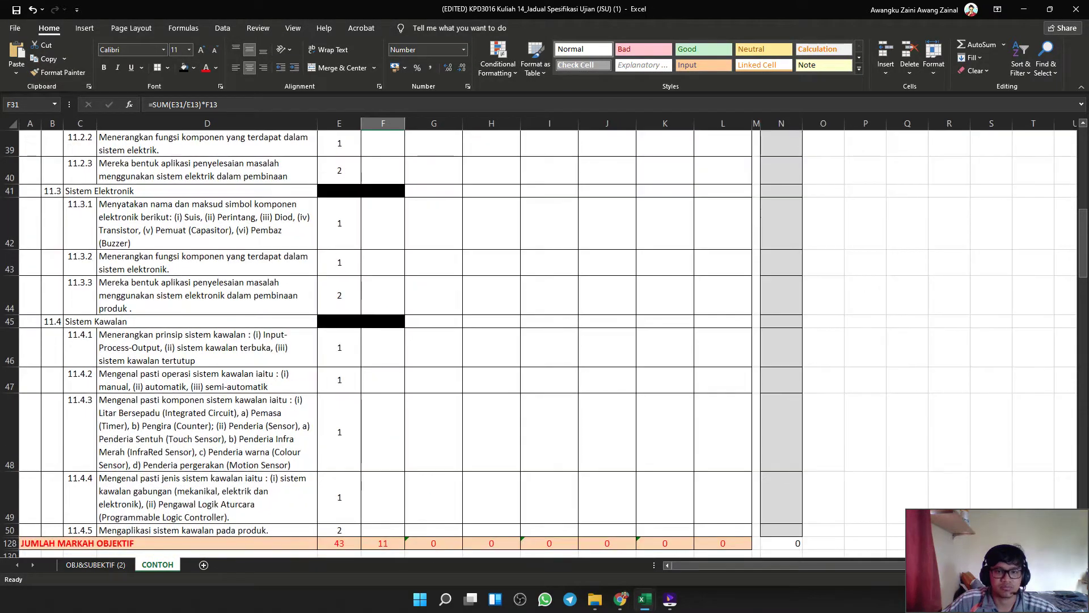
pyautogui.scroll(7, 544, 341)
pyautogui.scroll(4, 545, 341)
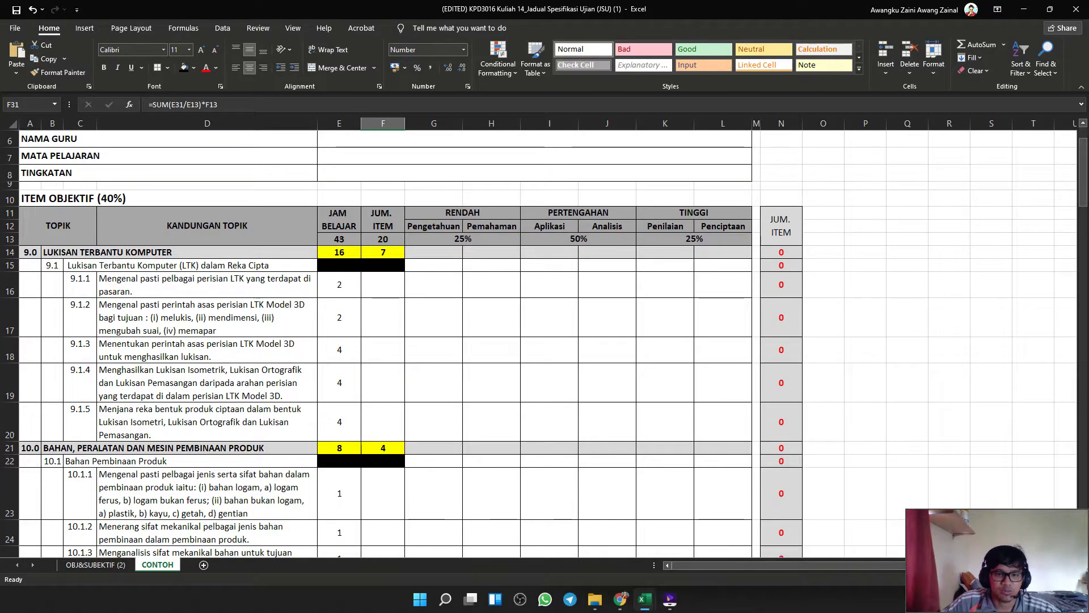
pyautogui.click(383, 252)
pyautogui.click(383, 447)
pyautogui.scroll(-5, 383, 448)
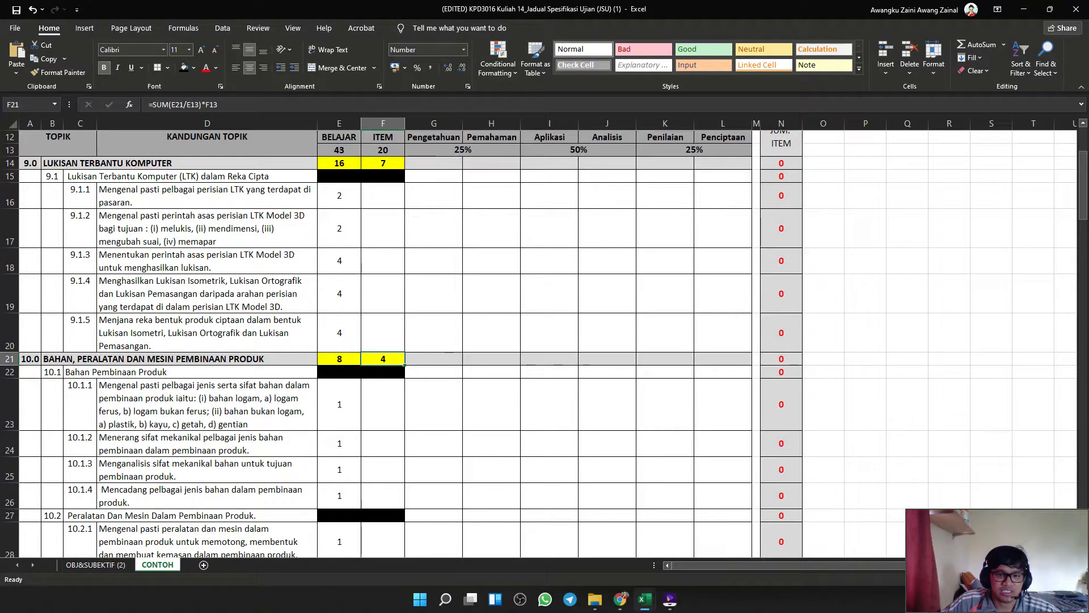
# Make the learning hours and item count of topic 11.0, SISTEM, bold in cells E31:F31.
pyautogui.click(383, 424)
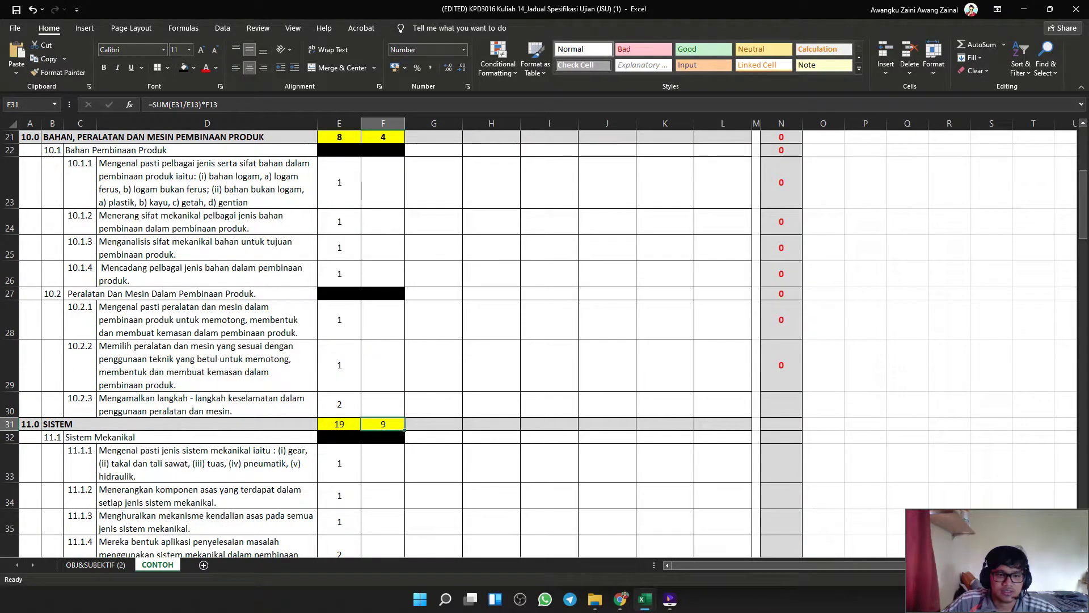
pyautogui.moveTo(383, 424); pyautogui.dragTo(339, 424)
pyautogui.hotkey('ctrl', 'b')
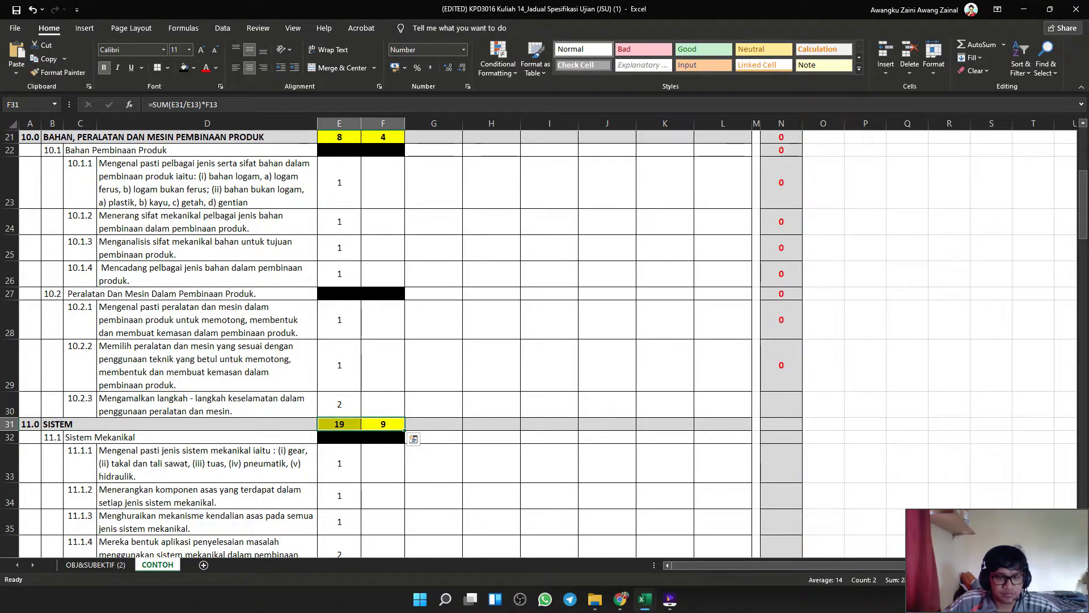
pyautogui.click(491, 424)
# Clear the existing item-total formula from cell F128 in the JUMLAH MARKAH OBJEKTIF row.
pyautogui.scroll(-7, 545, 343)
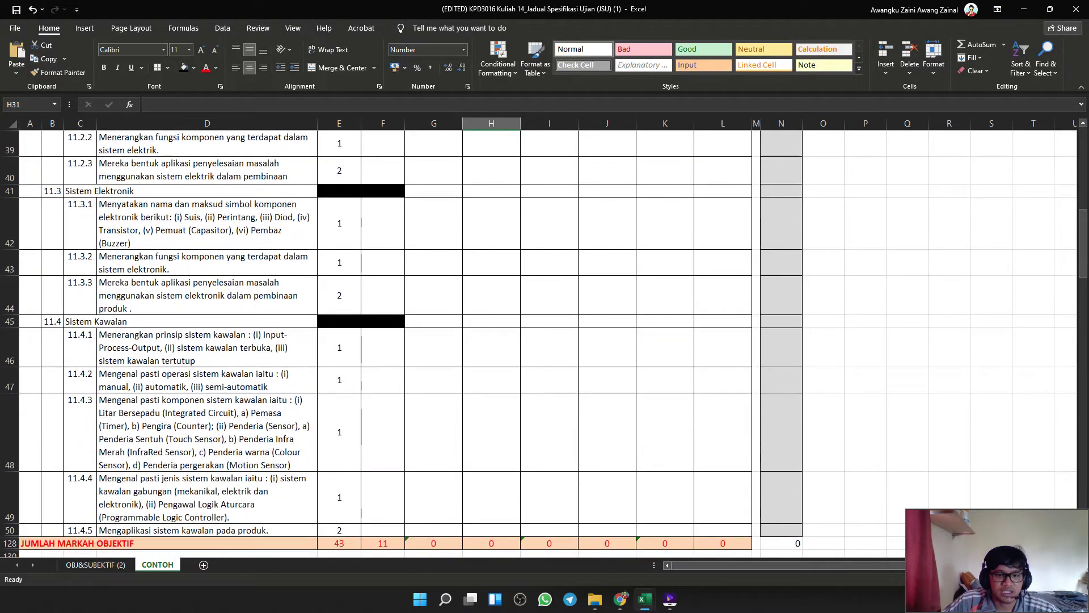
pyautogui.click(383, 477)
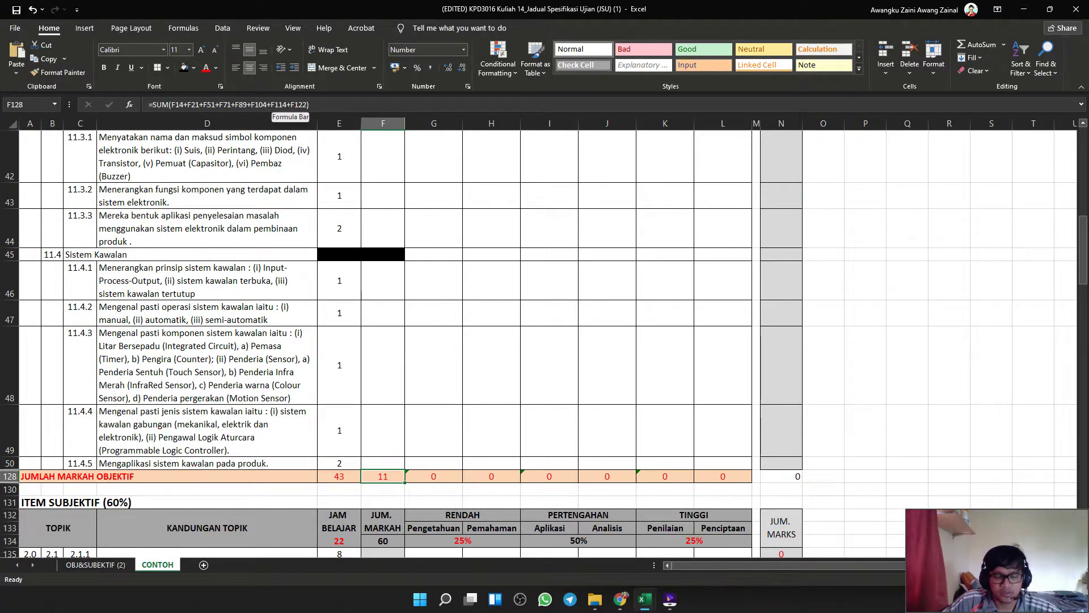
pyautogui.press('Delete')
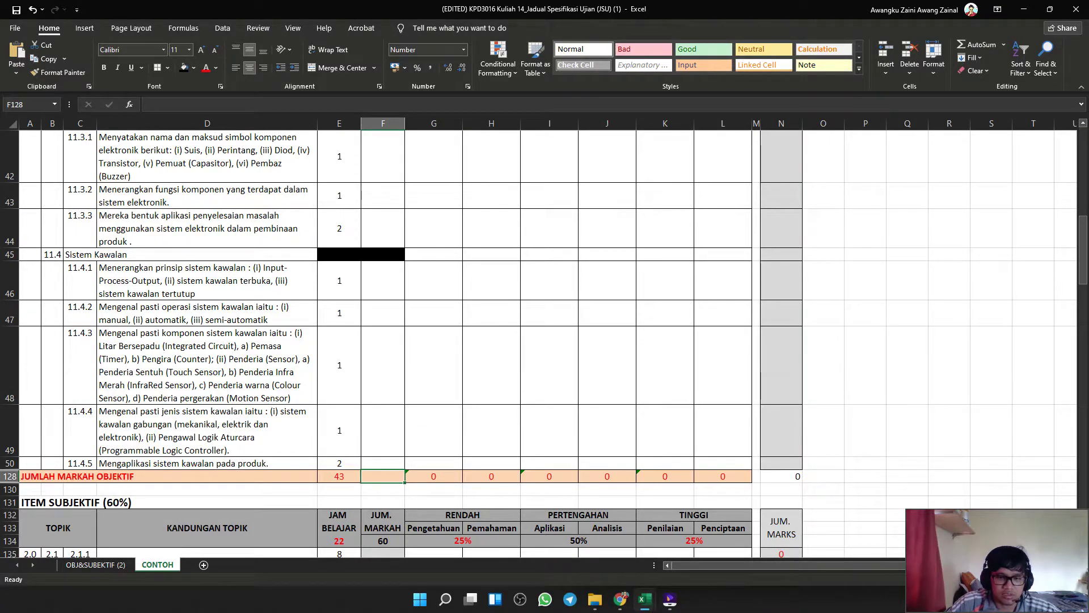
# Enter =SUM(F14+F21+F31) in cell F128 to total the item counts of the three objective topics.
pyautogui.keyDown('ctrl'); pyautogui.scroll(2, 539, 341); pyautogui.keyUp('ctrl')
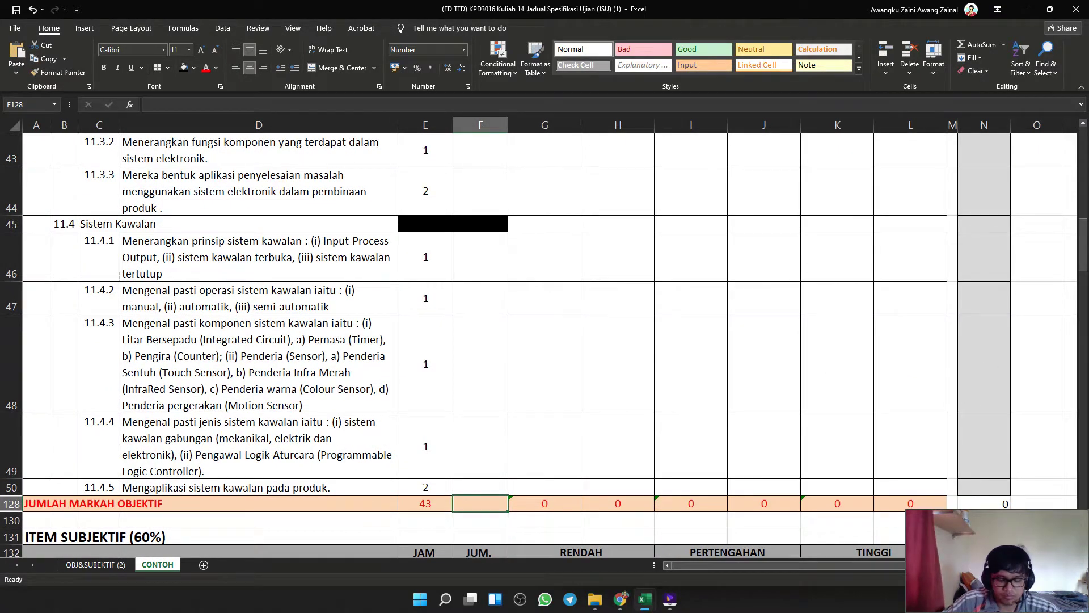
pyautogui.write('=SUM(')
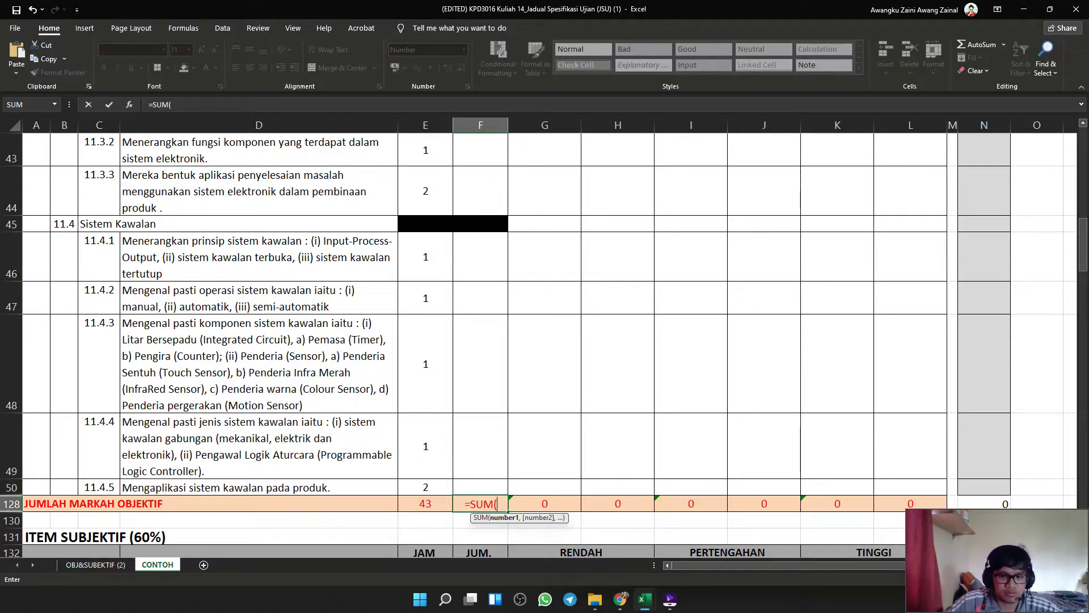
pyautogui.scroll(11, 539, 341)
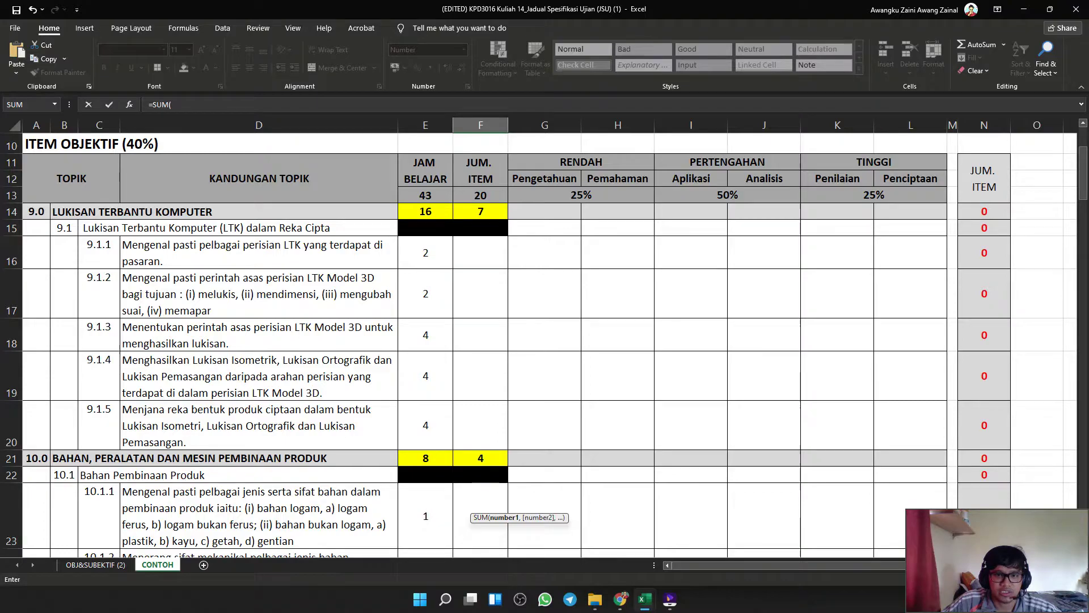
pyautogui.click(480, 211)
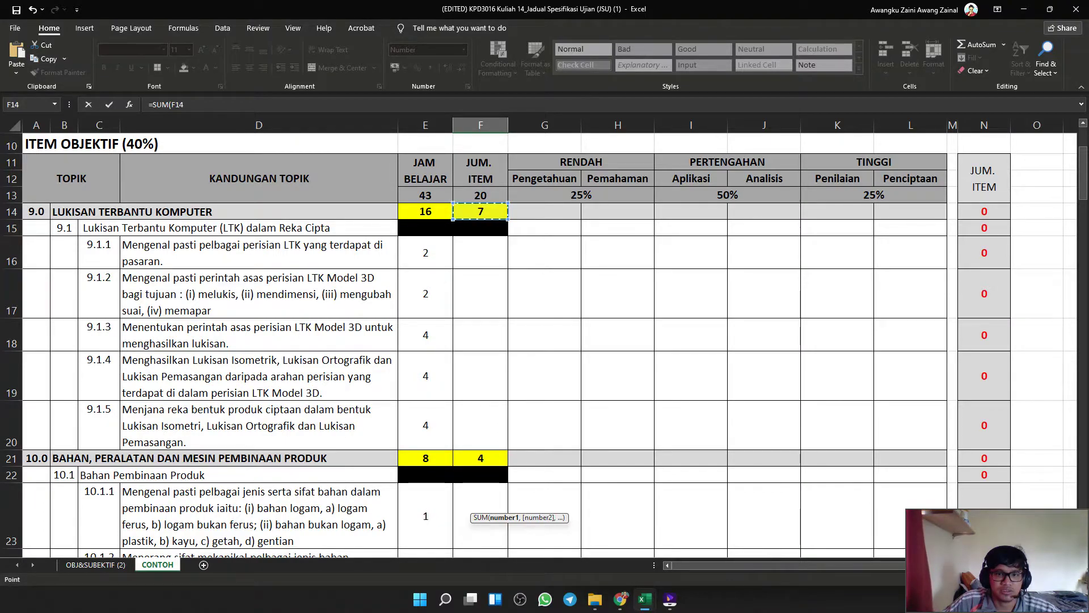
pyautogui.write('+')
pyautogui.click(481, 458)
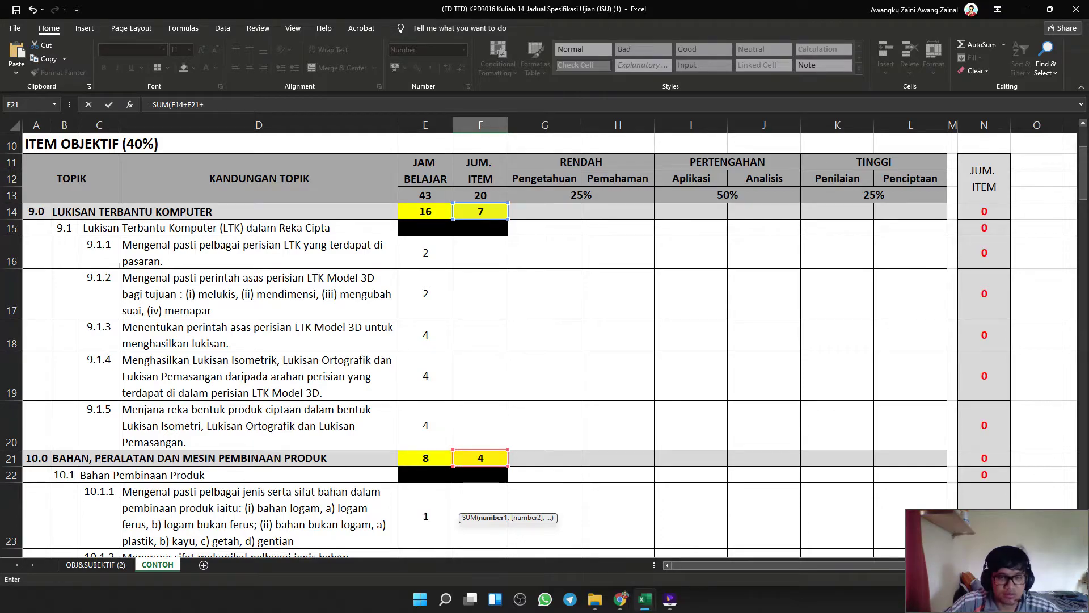
pyautogui.scroll(-6, 544, 340)
pyautogui.click(481, 289)
pyautogui.scroll(-4, 545, 341)
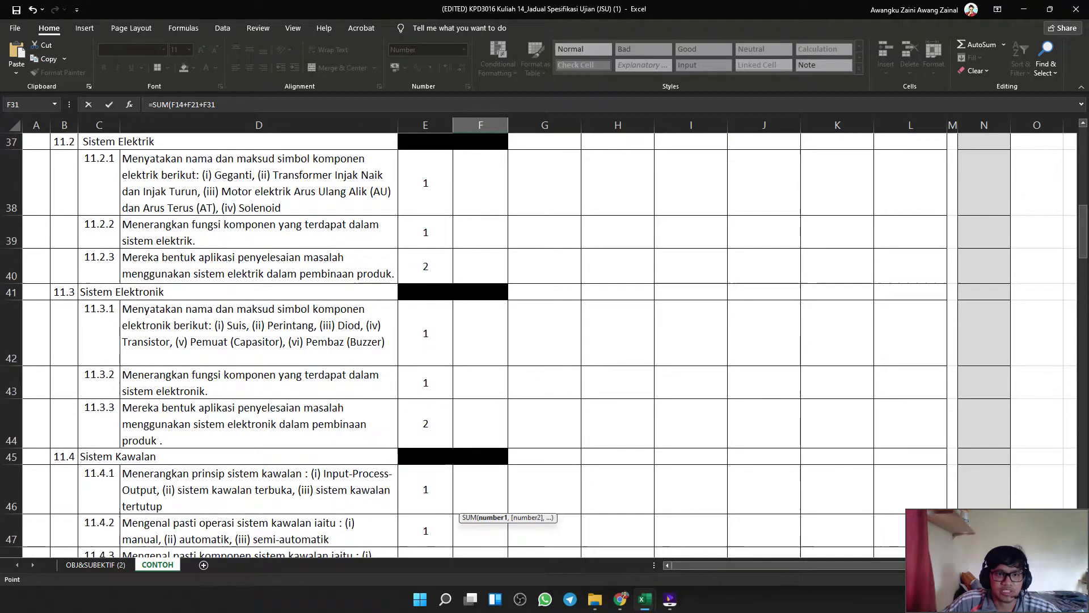
pyautogui.scroll(-4, 545, 340)
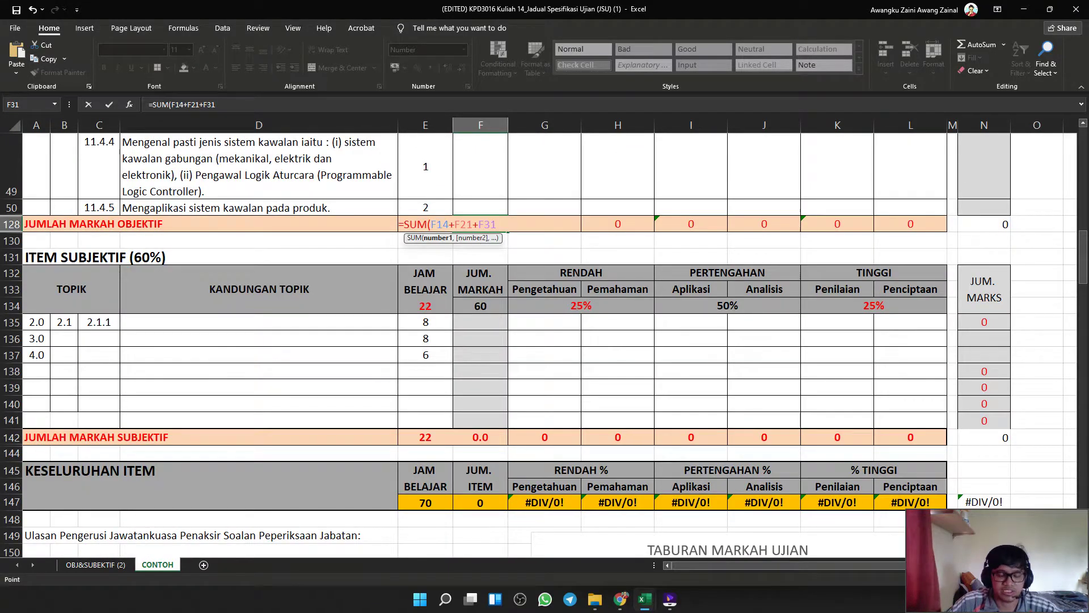
pyautogui.write(')')
pyautogui.press('Return')
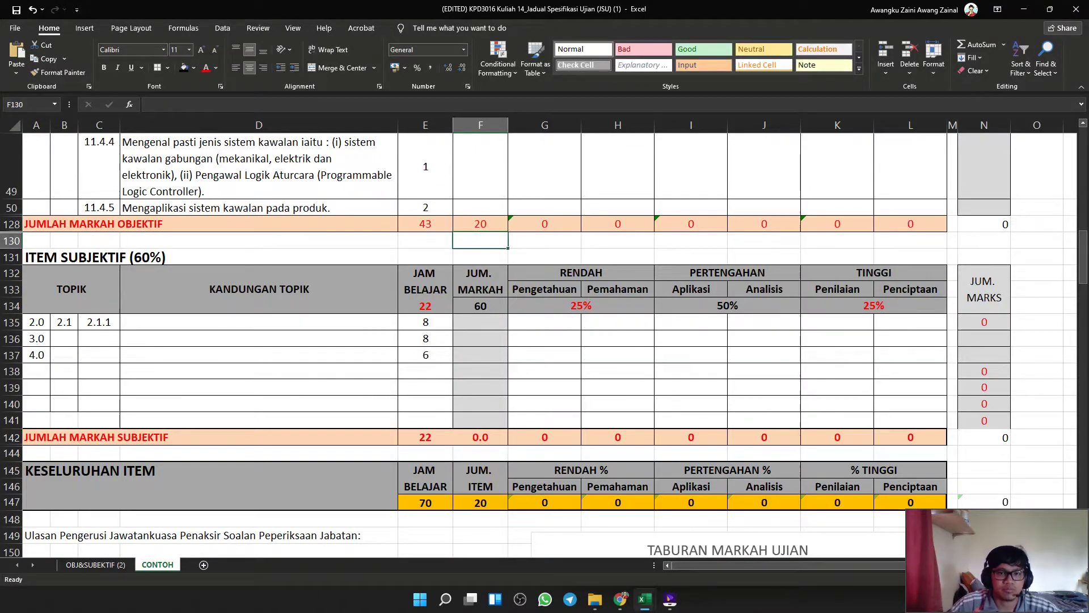
# Check the total formula in F128 against the topic item counts, and review the subtopics' learning hours and empty item cells.
pyautogui.click(481, 224)
pyautogui.scroll(3, 481, 224)
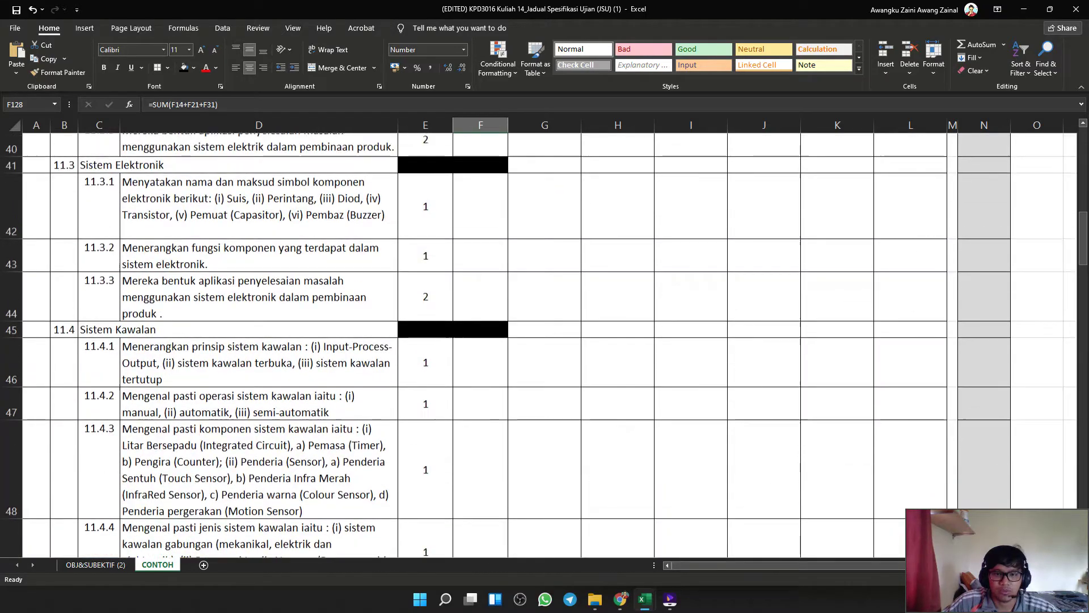
pyautogui.scroll(-2, 480, 224)
pyautogui.scroll(6, 544, 333)
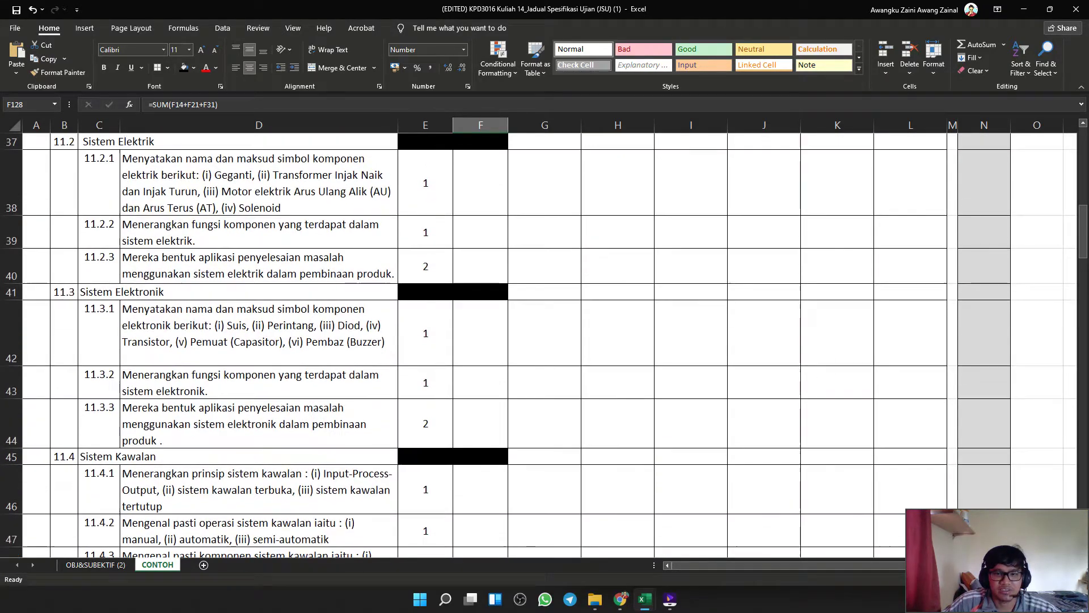
pyautogui.click(545, 333)
pyautogui.scroll(6, 545, 333)
pyautogui.scroll(1, 481, 289)
pyautogui.click(480, 289)
pyautogui.scroll(9, 481, 290)
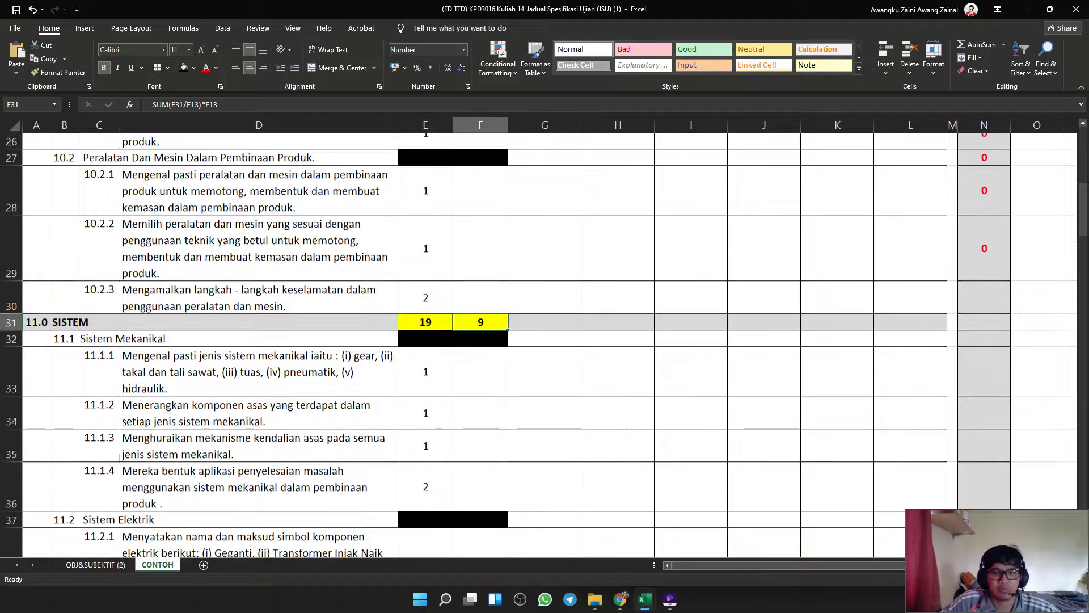
pyautogui.scroll(-1, 481, 340)
pyautogui.click(259, 356)
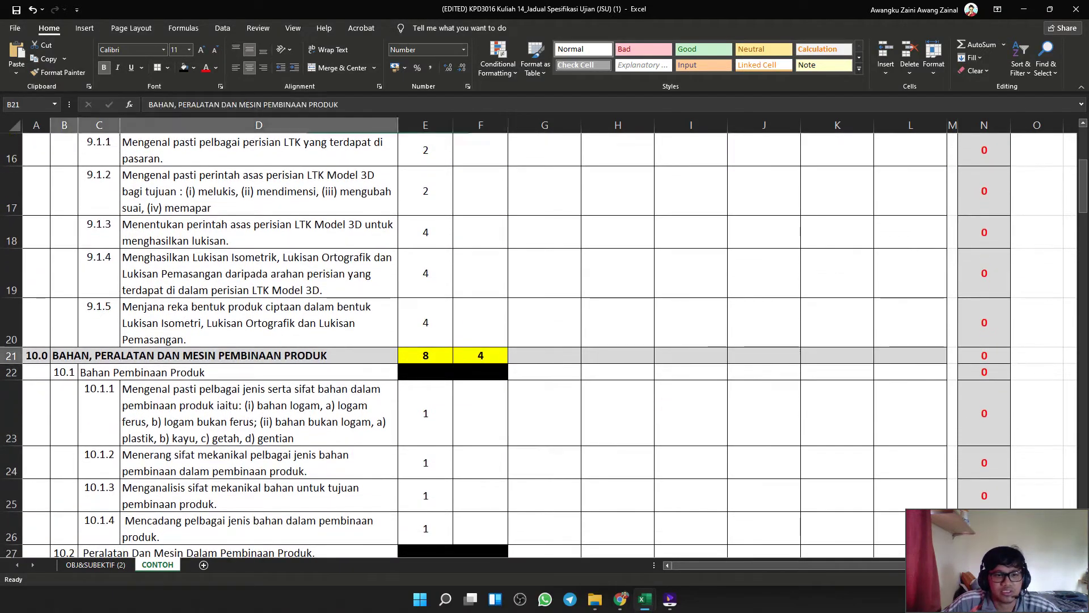
pyautogui.click(545, 232)
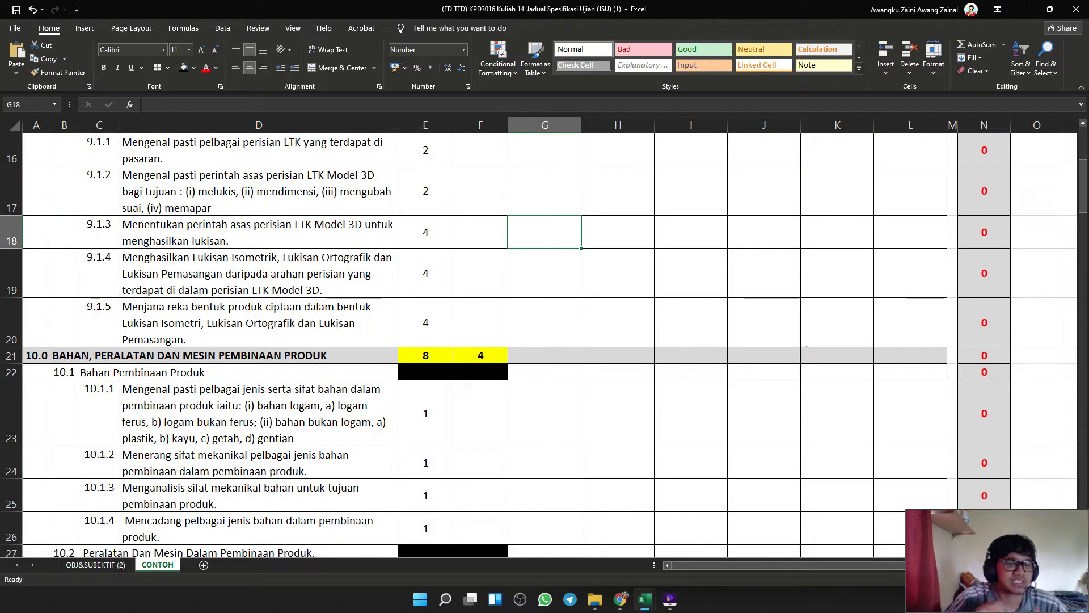
pyautogui.scroll(-3, 541, 345)
pyautogui.scroll(1, 541, 346)
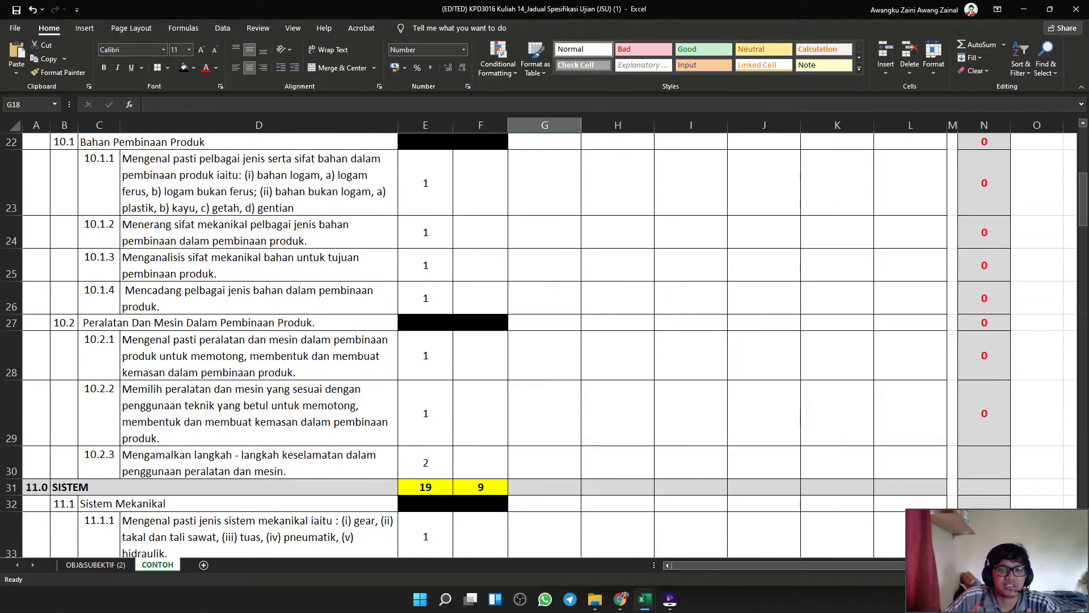
pyautogui.scroll(2, 545, 322)
pyautogui.click(545, 323)
pyautogui.scroll(1, 544, 323)
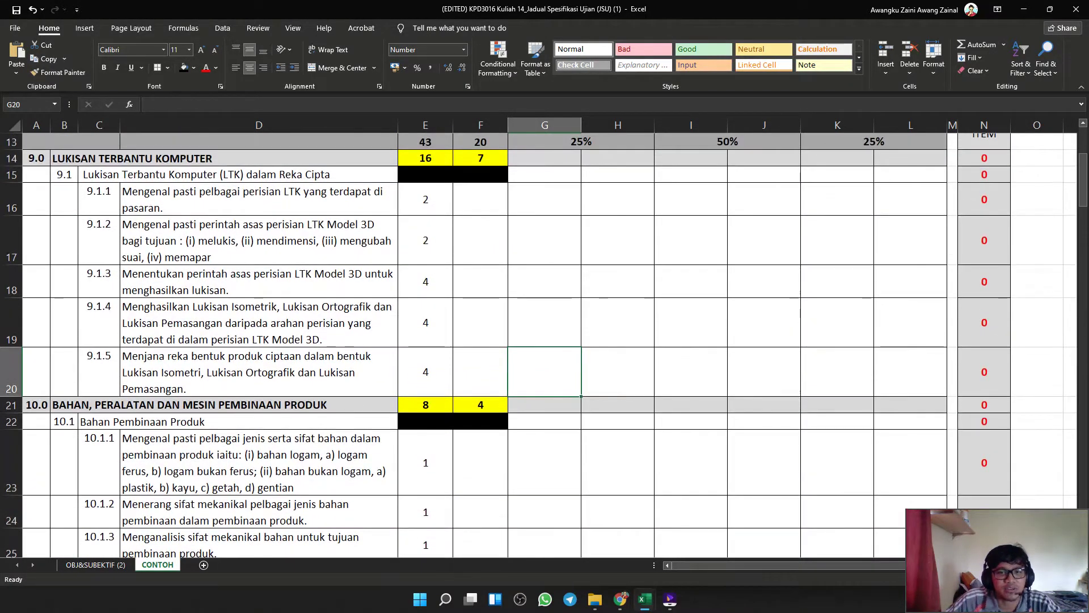
# Enter an item count of 1 for each of subtopics 9.1.1 to 9.1.5 in cells F16:F20.
pyautogui.click(481, 199)
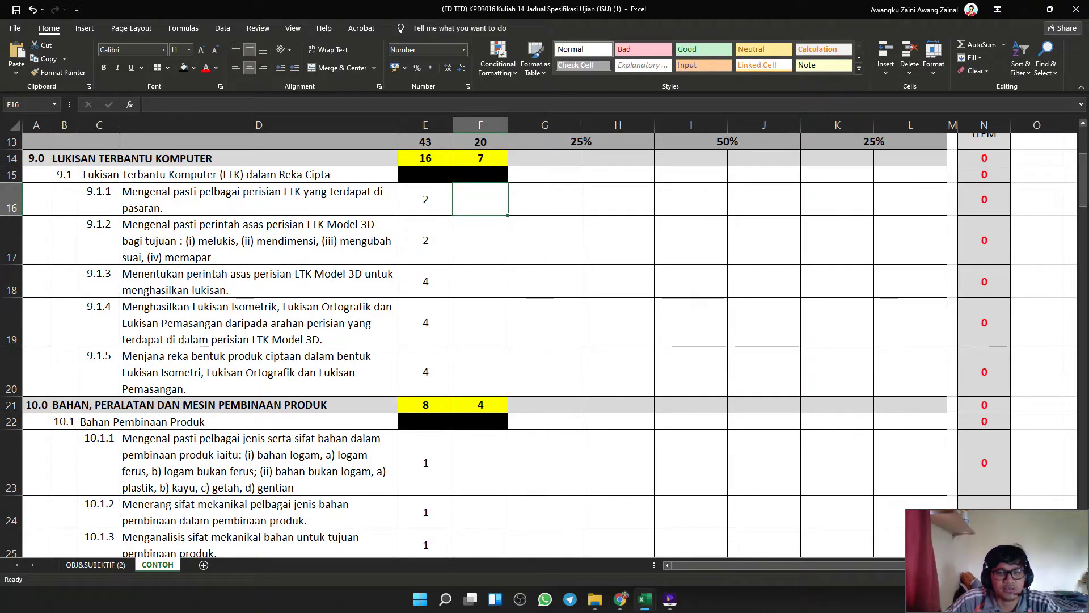
pyautogui.write('1')
pyautogui.press('Return')
pyautogui.write('1')
pyautogui.press('Return')
pyautogui.write('1')
pyautogui.press('Return')
pyautogui.write('1')
pyautogui.press('Down')
pyautogui.write('1')
pyautogui.press('Right')
pyautogui.press('Up')
pyautogui.press('Left')
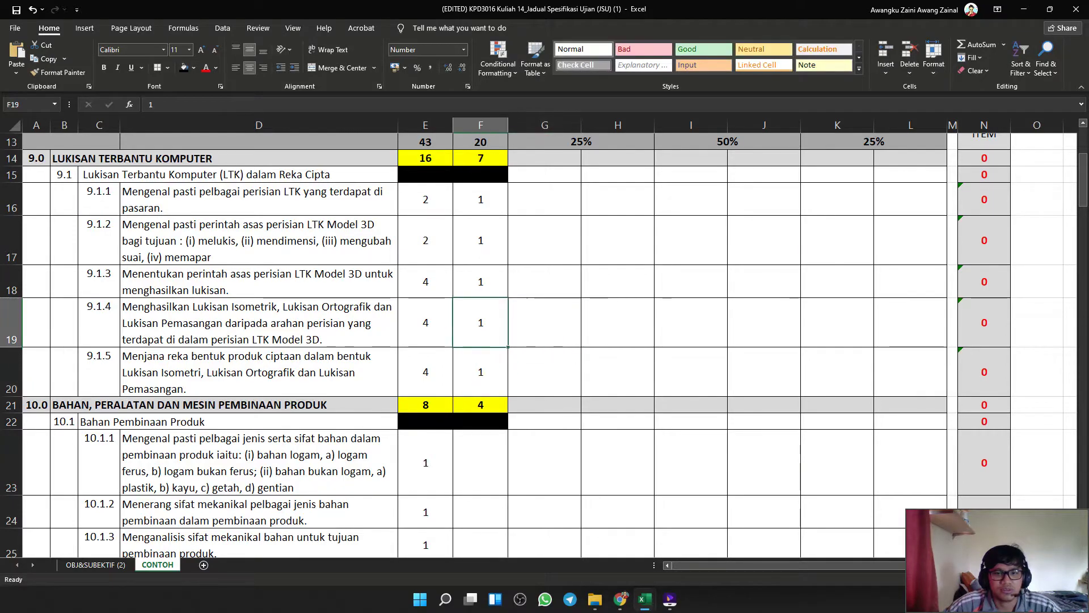
# Set the item count to 2 for each of subtopics 9.1.4 and 9.1.5 in cells F19:F20.
pyautogui.press('Up')
pyautogui.press('Up')
pyautogui.press('Up')
pyautogui.press('Down')
pyautogui.press('Down')
pyautogui.press('Down')
pyautogui.press('Down')
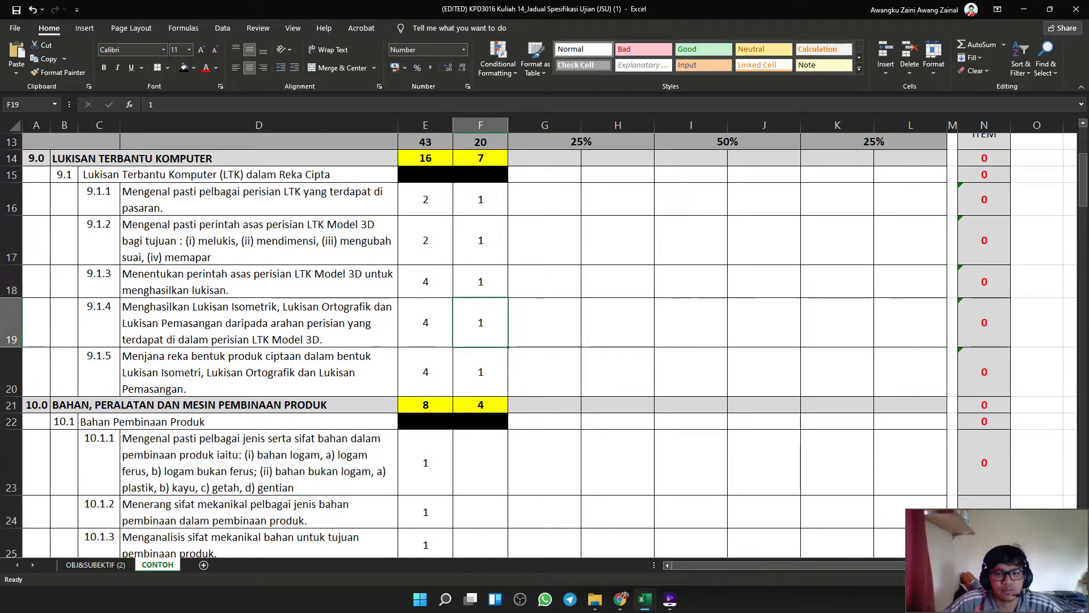
pyautogui.press('Up')
pyautogui.write('2')
pyautogui.press('Return')
pyautogui.write('2')
pyautogui.click(691, 323)
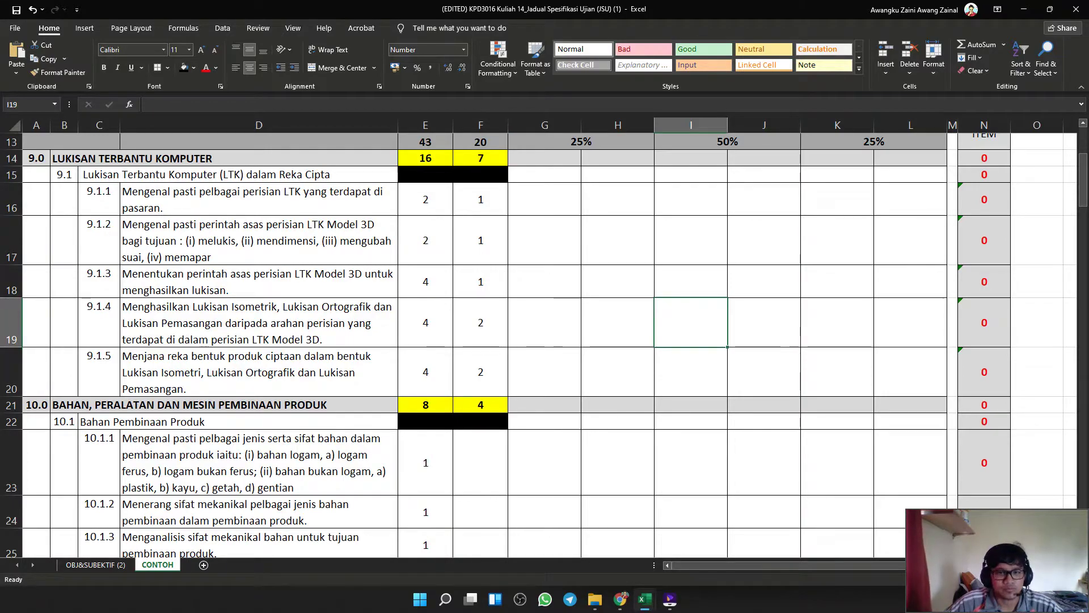
# Allocate 1 item to the Pengetahuan level for subtopic 9.1.1 in cell G16.
pyautogui.click(480, 199)
pyautogui.moveTo(481, 199); pyautogui.dragTo(480, 372)
pyautogui.click(480, 199)
pyautogui.scroll(1, 480, 199)
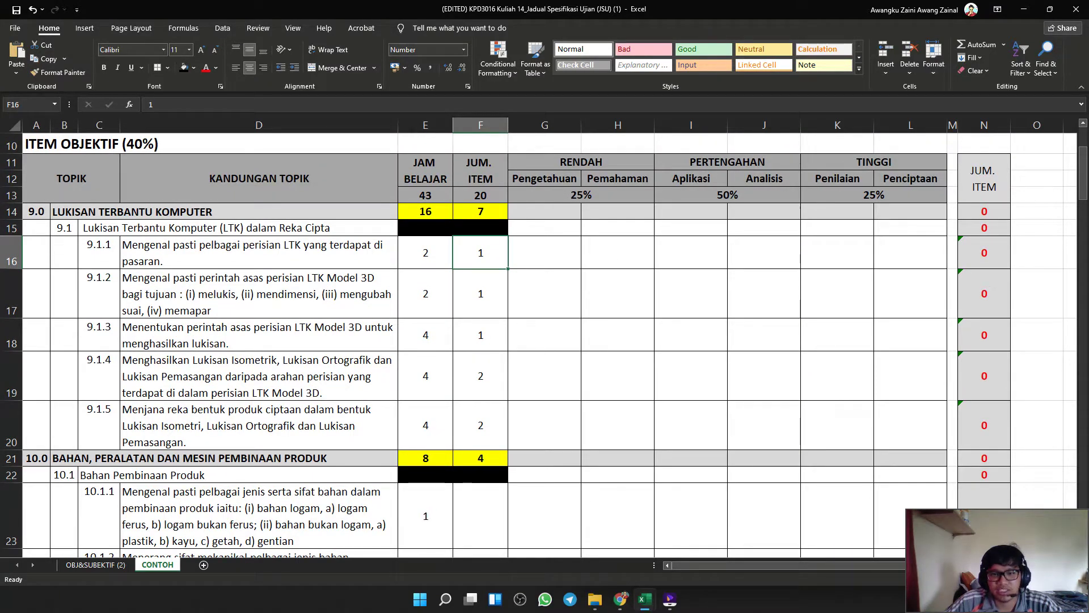
pyautogui.click(544, 253)
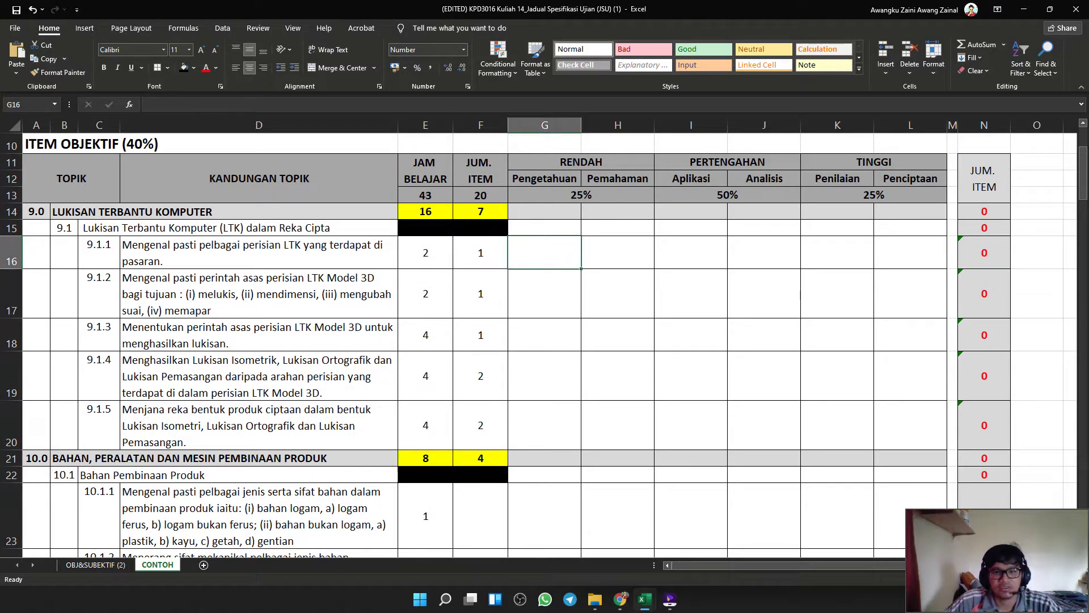
pyautogui.write('1')
pyautogui.press('Return')
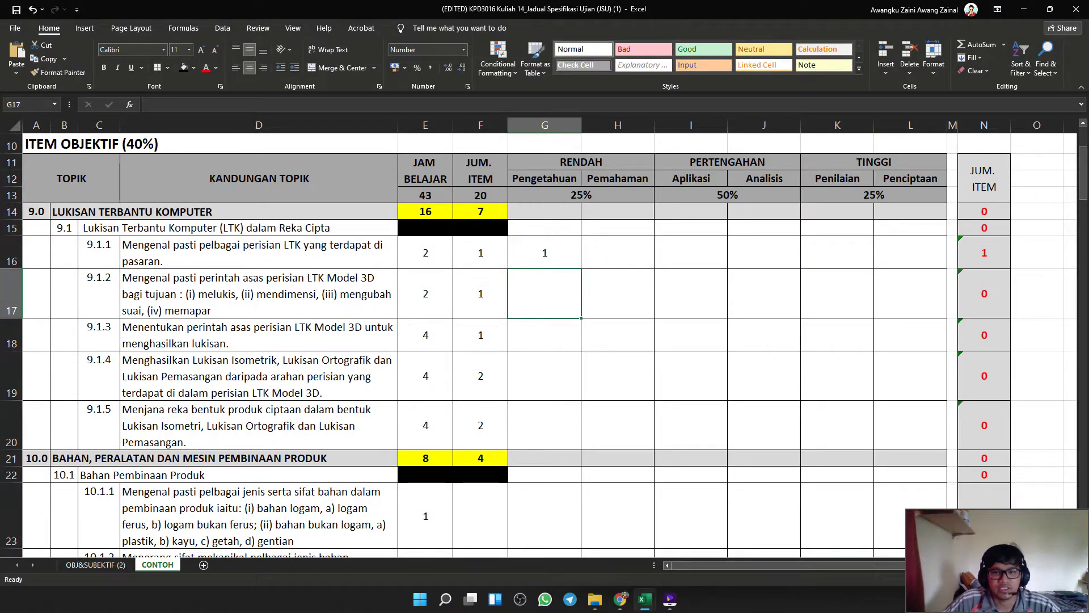
pyautogui.click(618, 293)
pyautogui.click(545, 252)
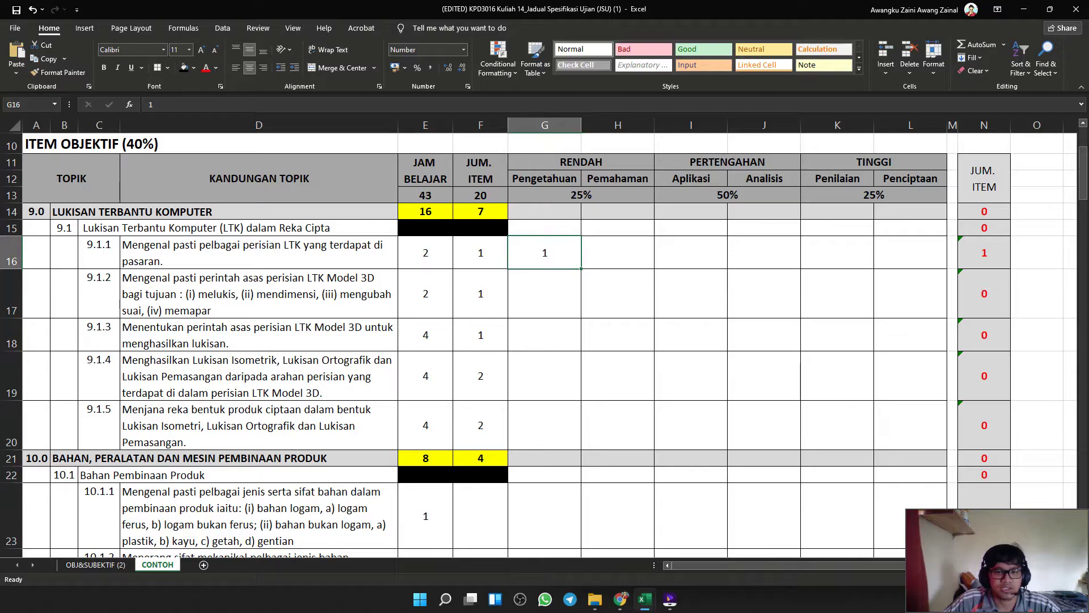
# Fill the item count cells F16:F20 of topic 9.0's subtopics with standard light blue.
pyautogui.click(480, 252)
pyautogui.moveTo(480, 253); pyautogui.dragTo(910, 425)
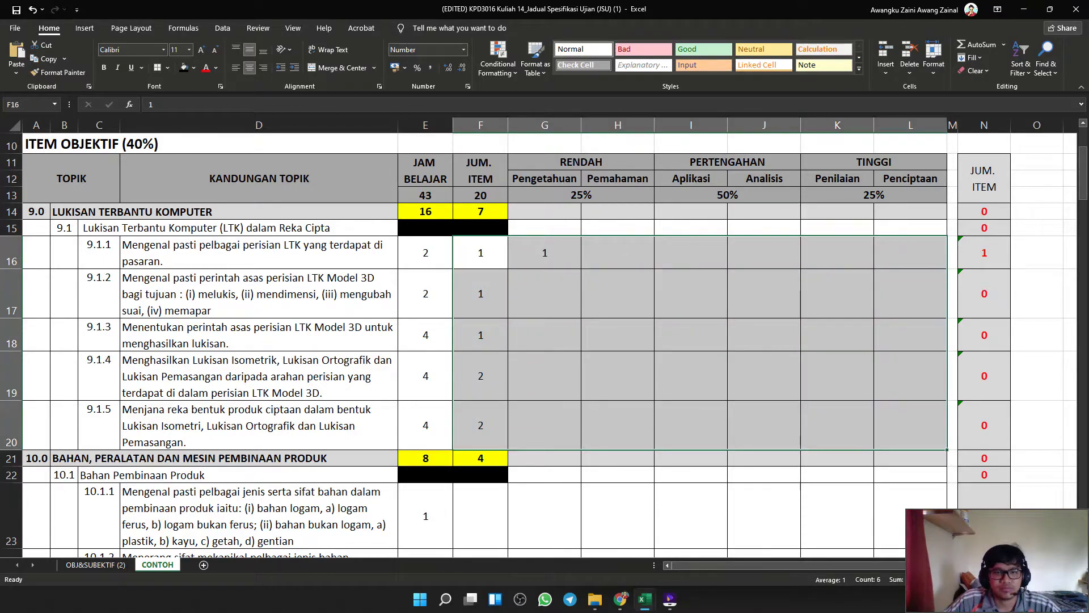
pyautogui.moveTo(481, 253); pyautogui.dragTo(481, 425)
pyautogui.click(193, 67)
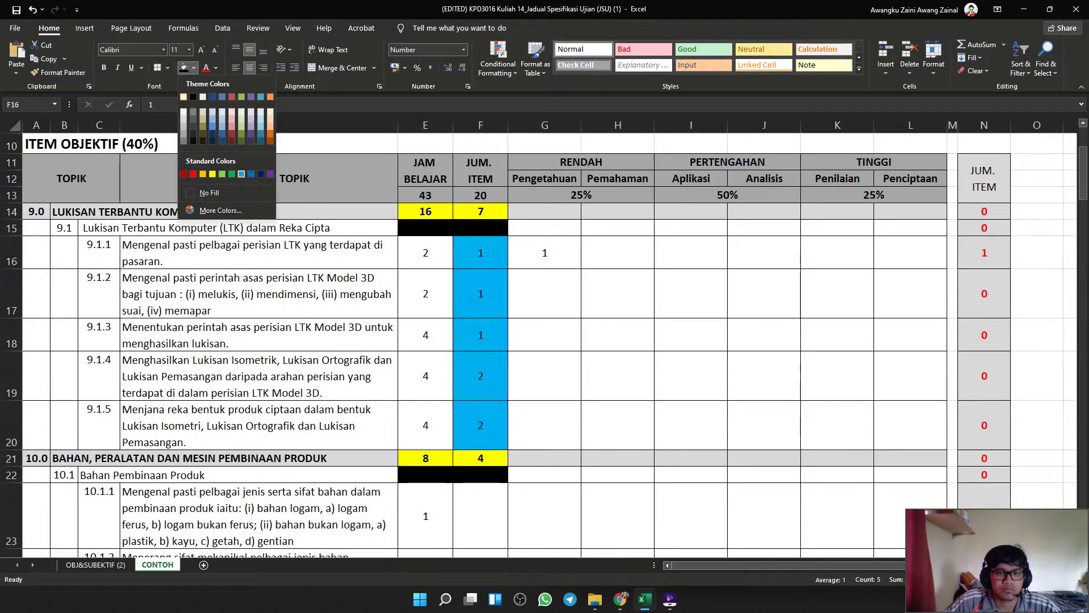
pyautogui.click(242, 174)
# Fill the cognitive-level allocation cells G16:L20 with a lighter aqua theme shade.
pyautogui.moveTo(545, 253); pyautogui.dragTo(908, 432)
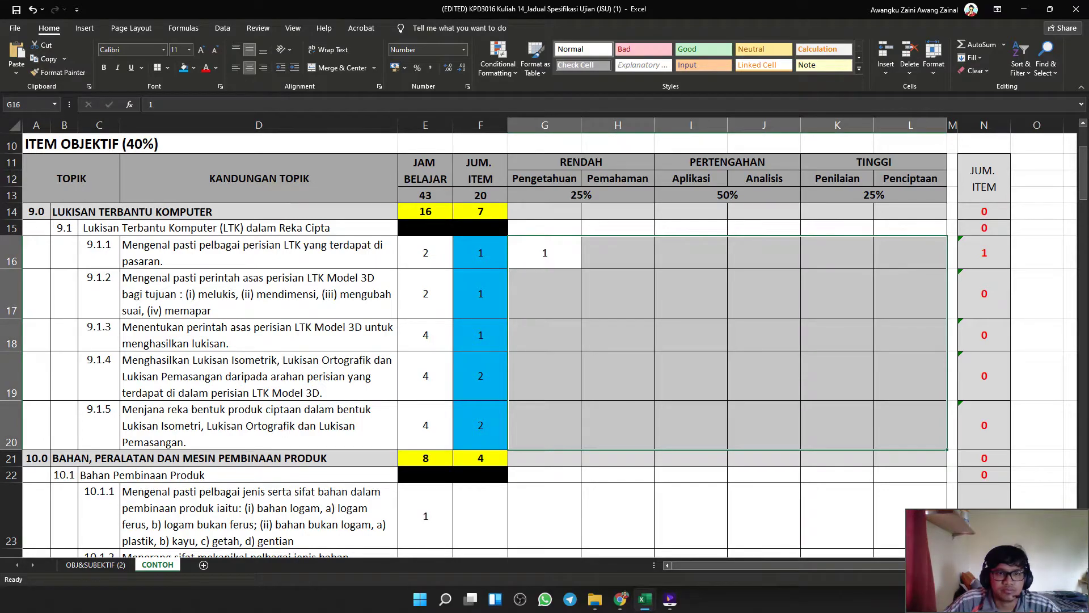
pyautogui.click(194, 68)
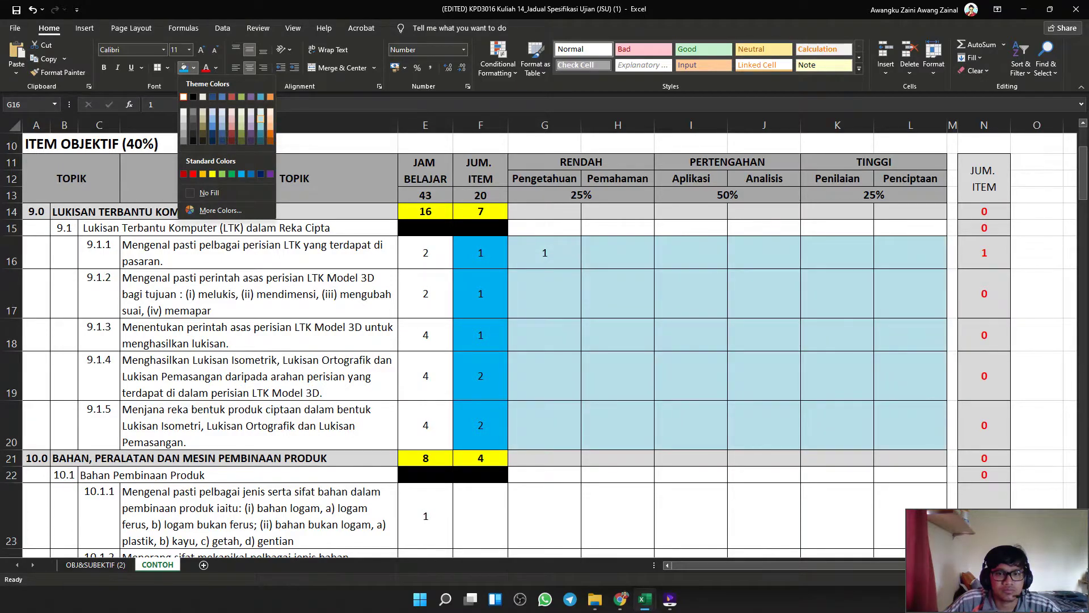
pyautogui.click(261, 126)
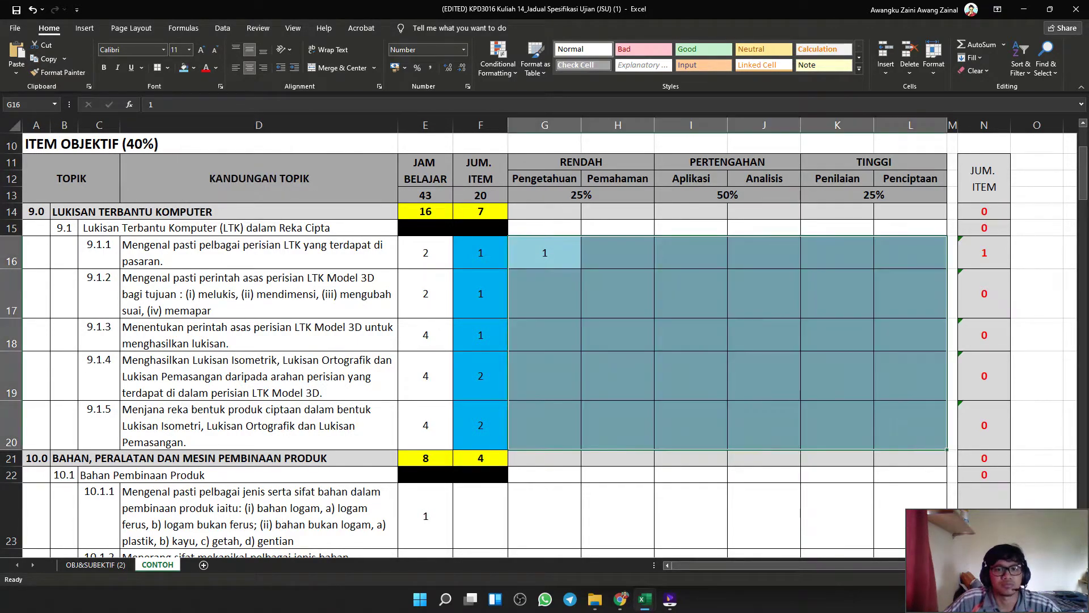
pyautogui.click(618, 211)
# Allocate 1 item to the Analisis level for subtopic 9.1.2 in cell J17.
pyautogui.click(545, 253)
pyautogui.click(481, 252)
pyautogui.click(544, 253)
pyautogui.click(481, 294)
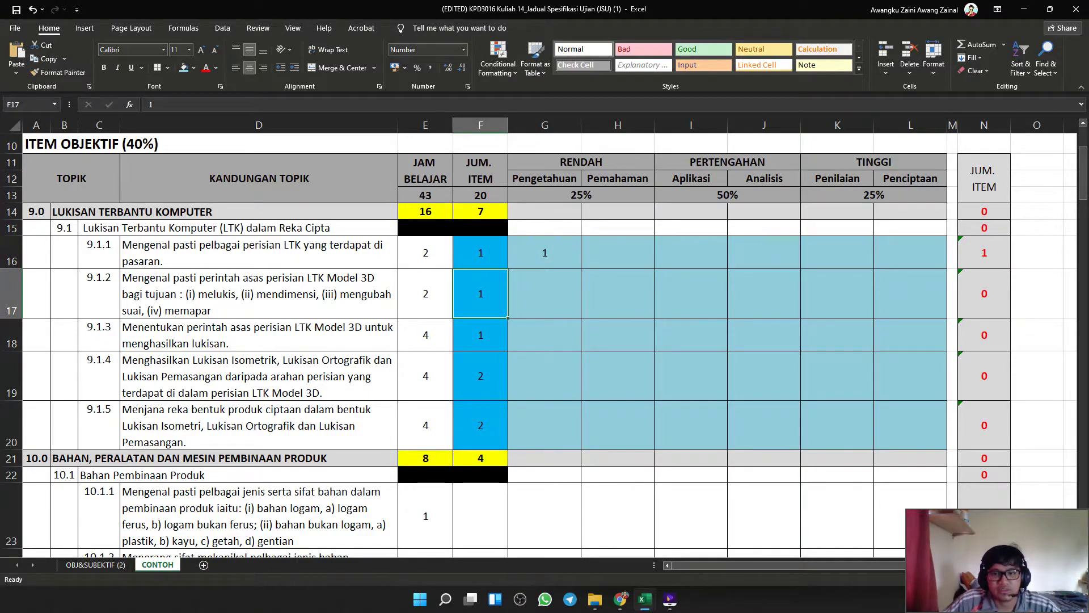
pyautogui.click(259, 294)
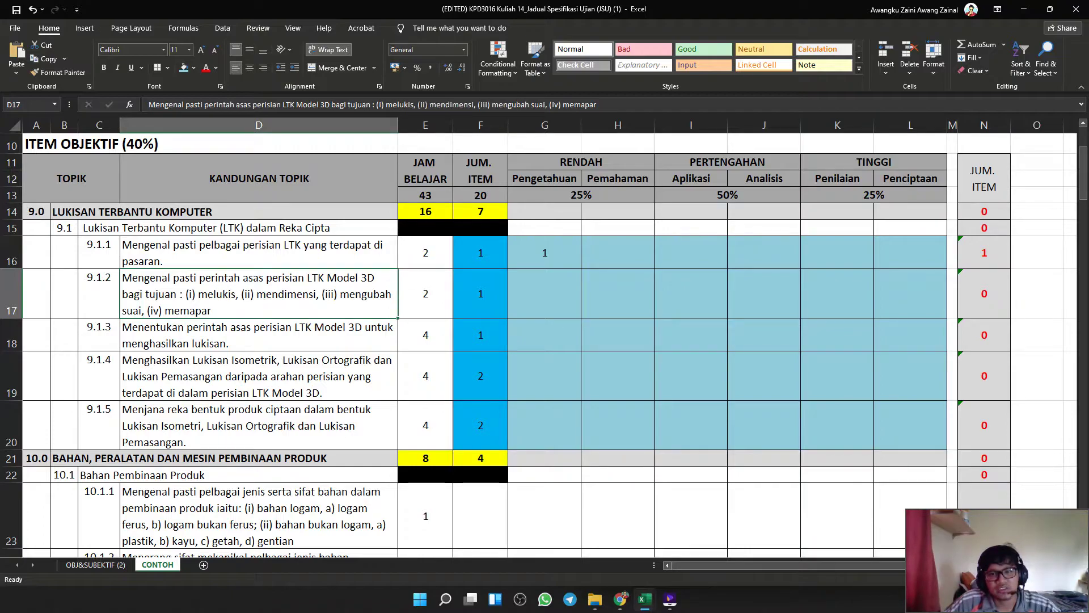
pyautogui.click(691, 293)
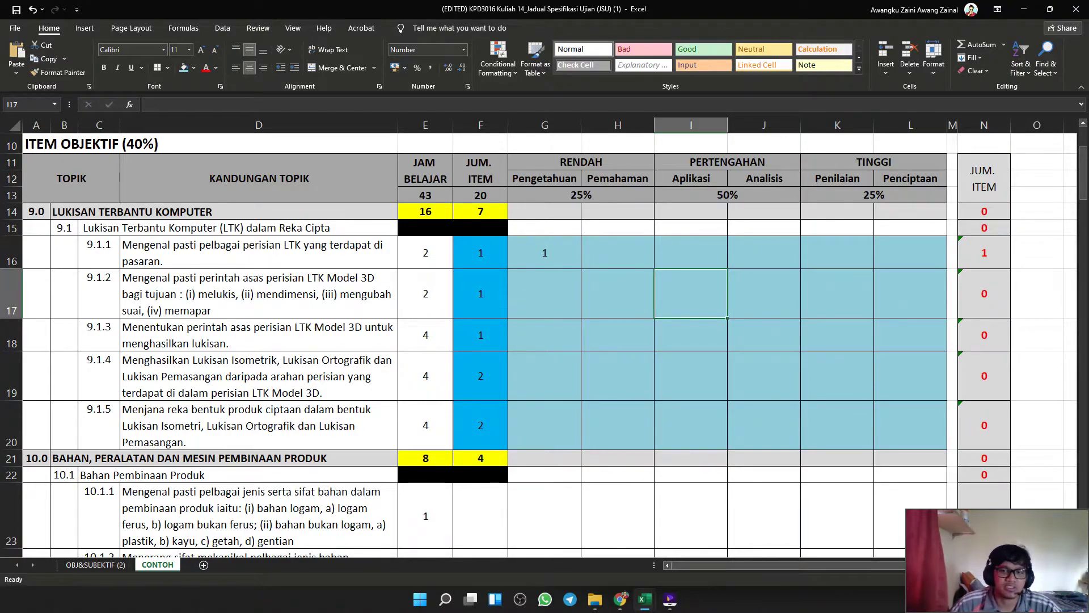
pyautogui.press('Right')
pyautogui.write('1')
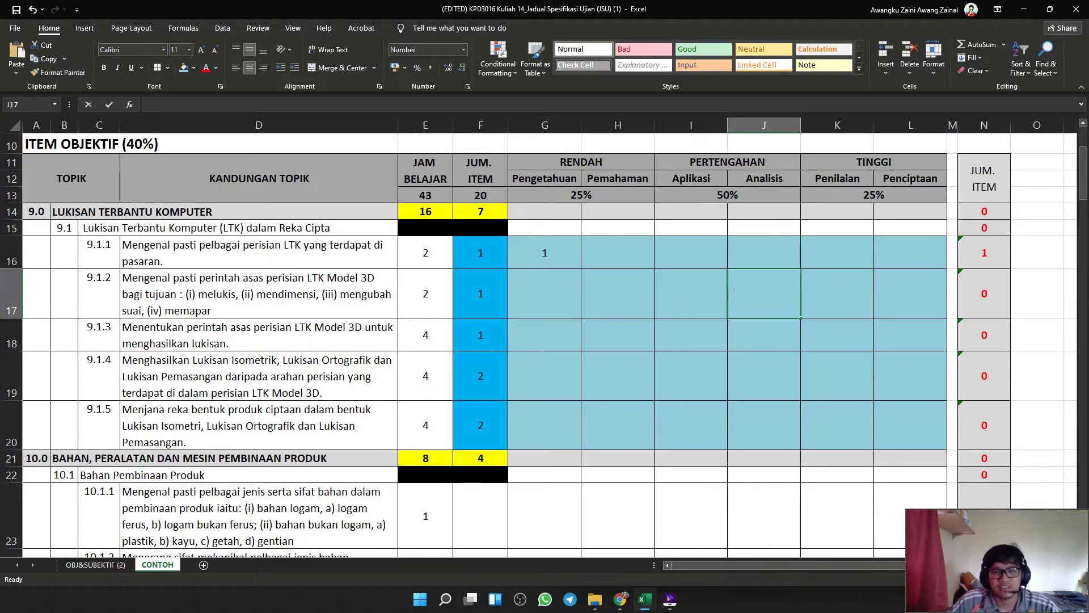
pyautogui.press('Right')
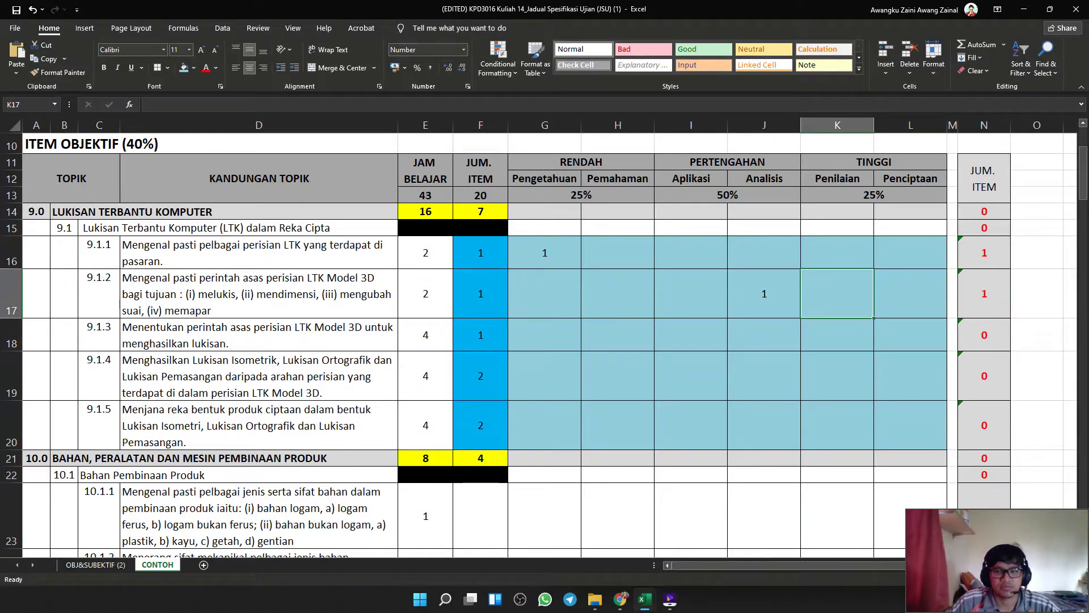
# Allocate 1 item to the Pemahaman level for subtopic 9.1.3 in cell H18.
pyautogui.click(259, 335)
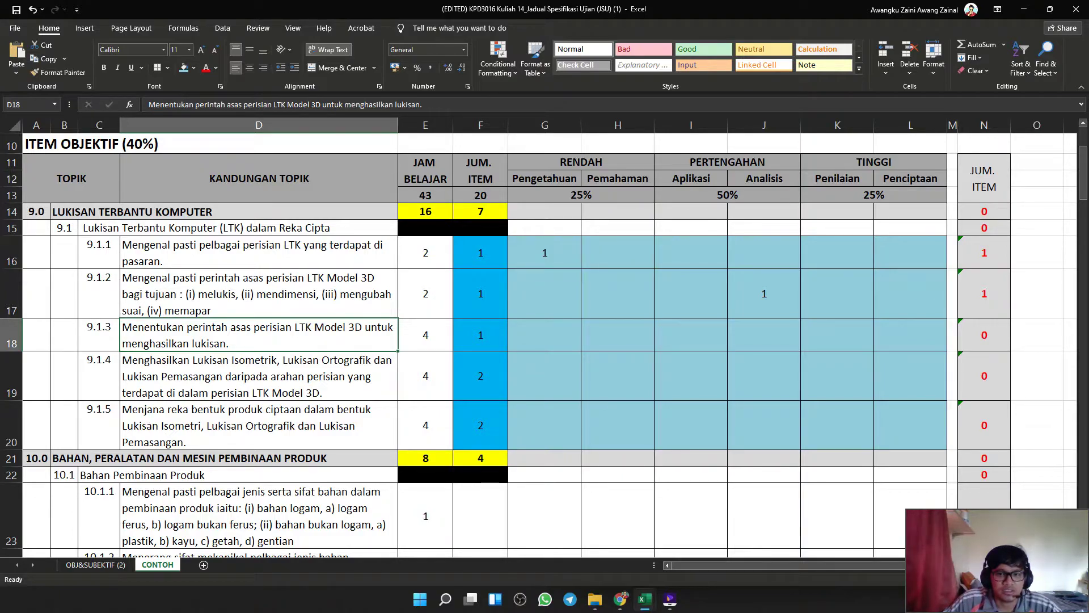
pyautogui.click(618, 335)
pyautogui.write('1')
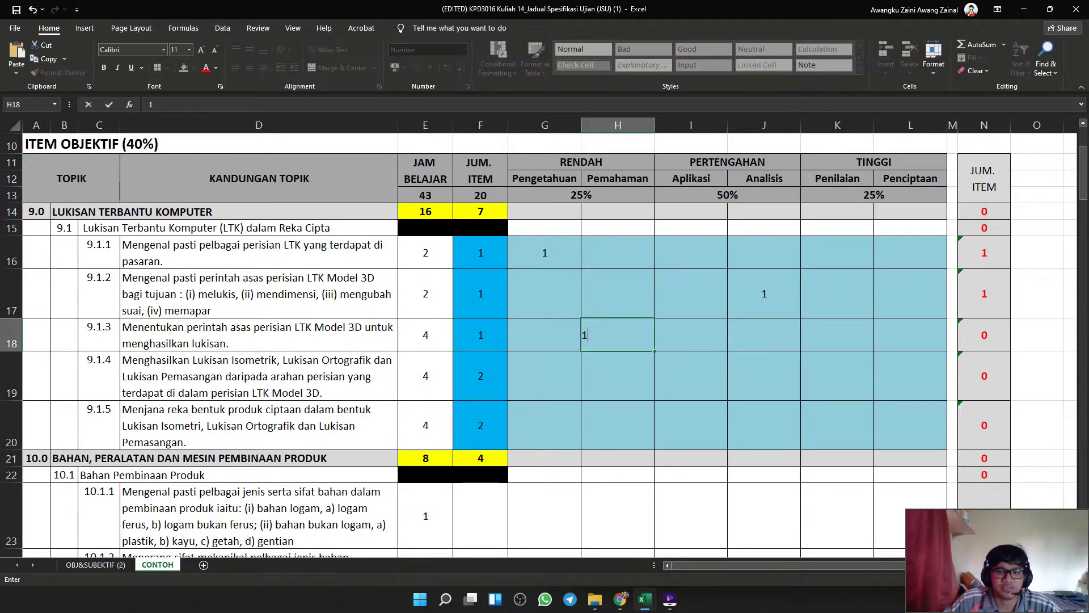
pyautogui.click(691, 294)
# Allocate subtopic 9.1.4's two items as 1 in Aplikasi (I19) and 1 in Analisis (J19).
pyautogui.click(259, 375)
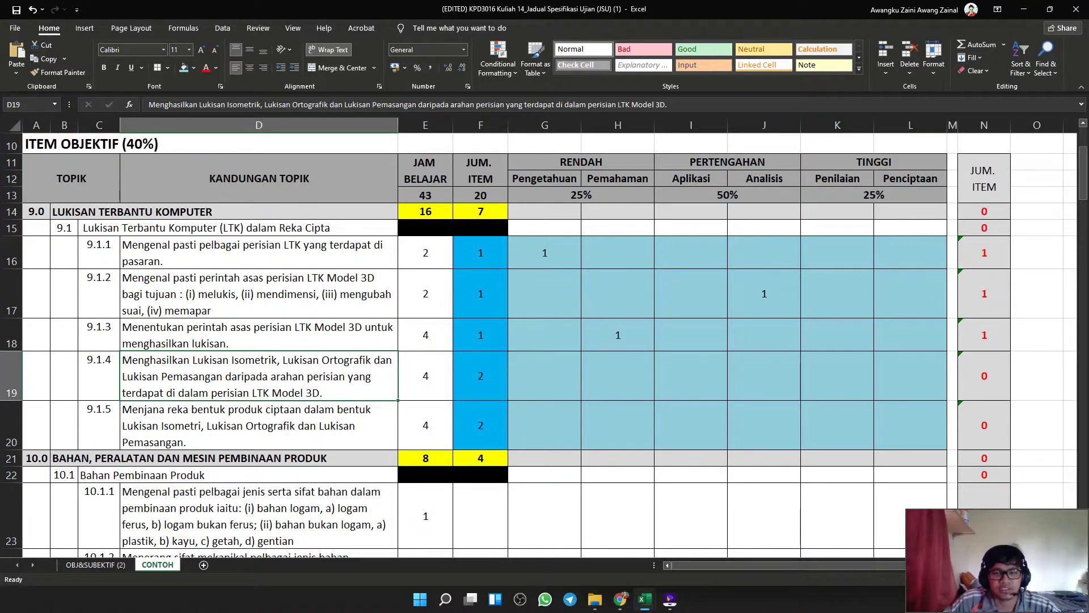
pyautogui.click(764, 376)
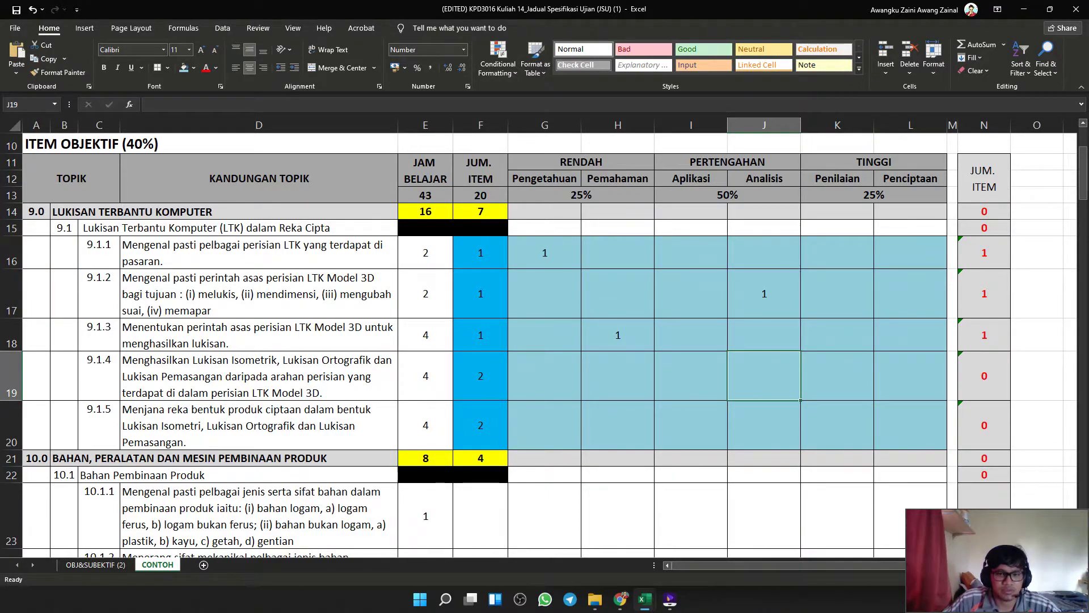
pyautogui.click(480, 376)
pyautogui.click(764, 375)
pyautogui.write('1')
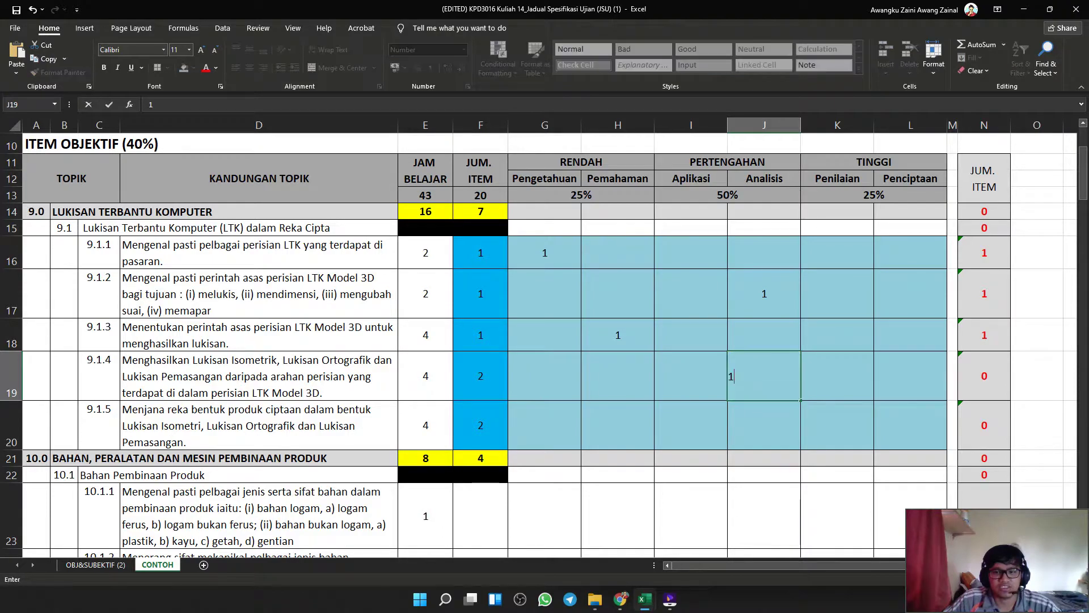
pyautogui.click(691, 375)
pyautogui.write('1')
# Allocate subtopic 9.1.5's two items as 1 in Pemahaman (H20) and 1 in Aplikasi (I20).
pyautogui.click(618, 425)
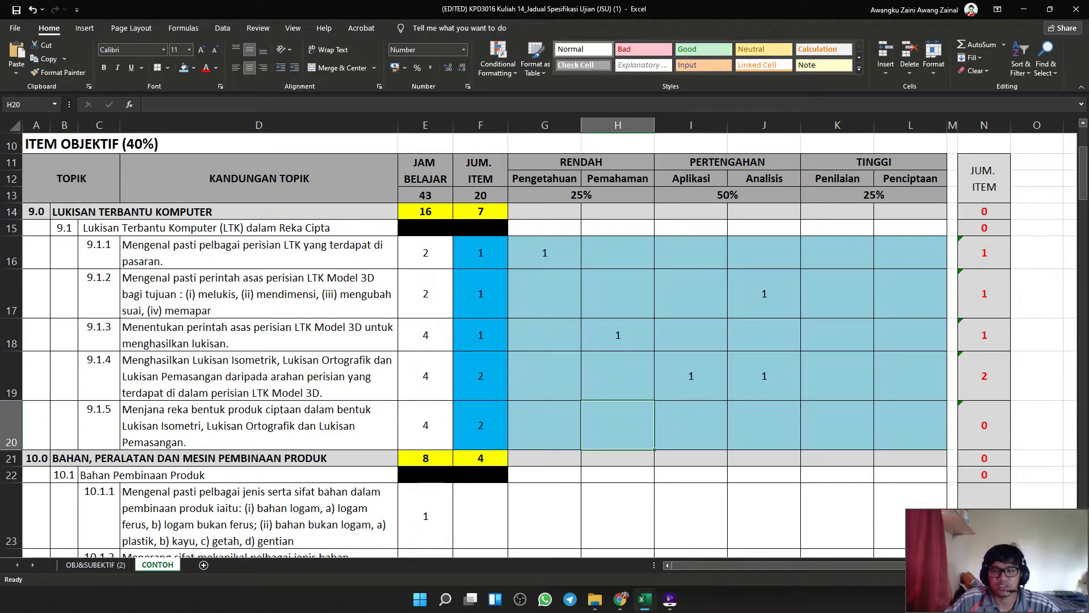
pyautogui.click(425, 426)
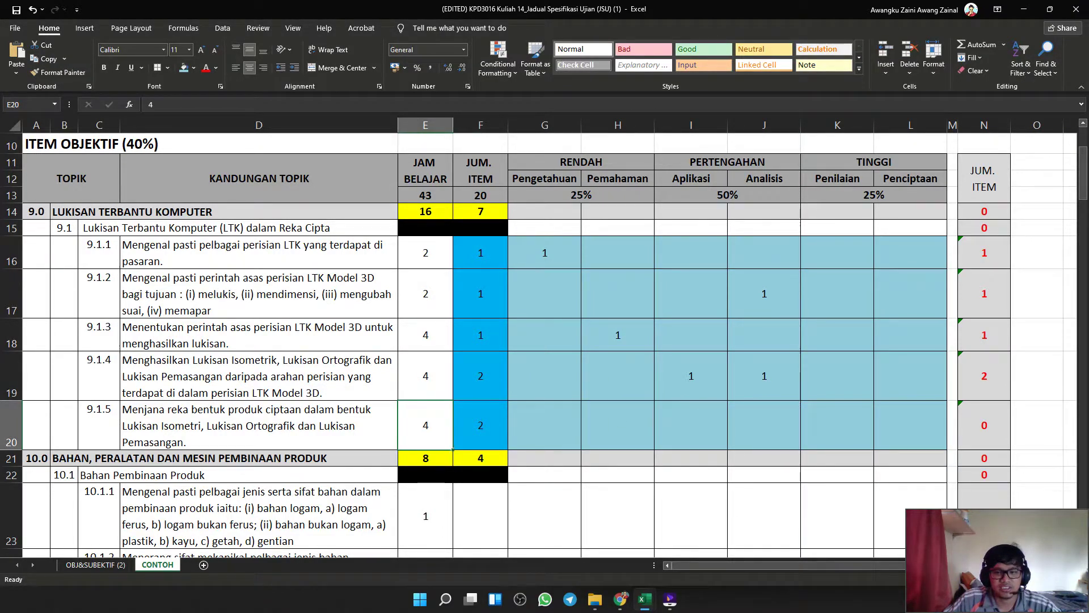
pyautogui.click(618, 426)
pyautogui.write('1')
pyautogui.click(691, 425)
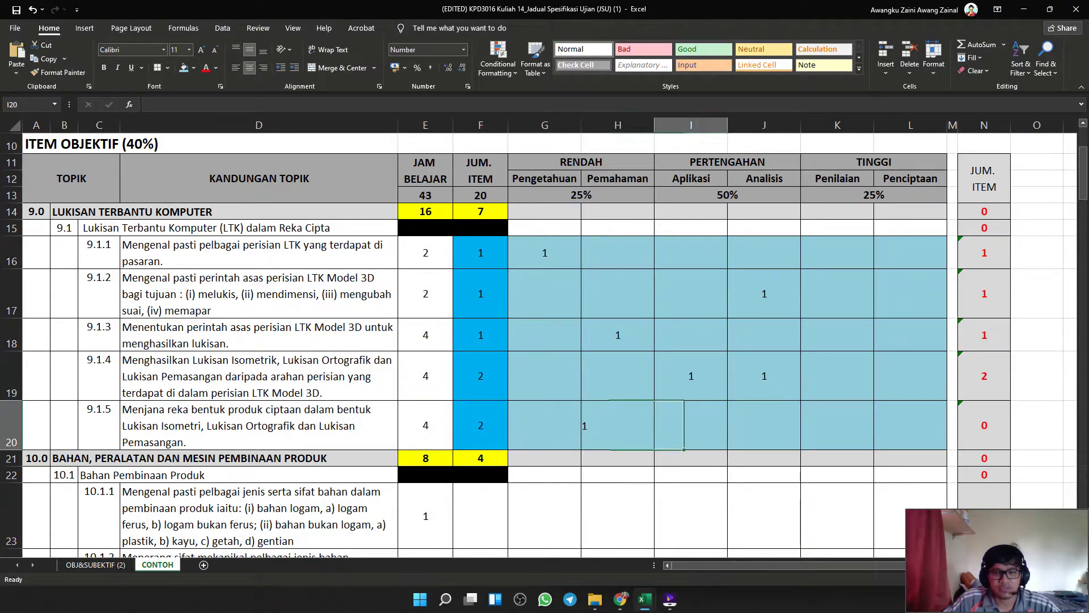
pyautogui.write('1')
pyautogui.click(837, 426)
# Clear the item allocations of subtopics 9.1.4 and 9.1.5 from cells H19:J20.
pyautogui.scroll(-2, 838, 425)
pyautogui.scroll(2, 545, 340)
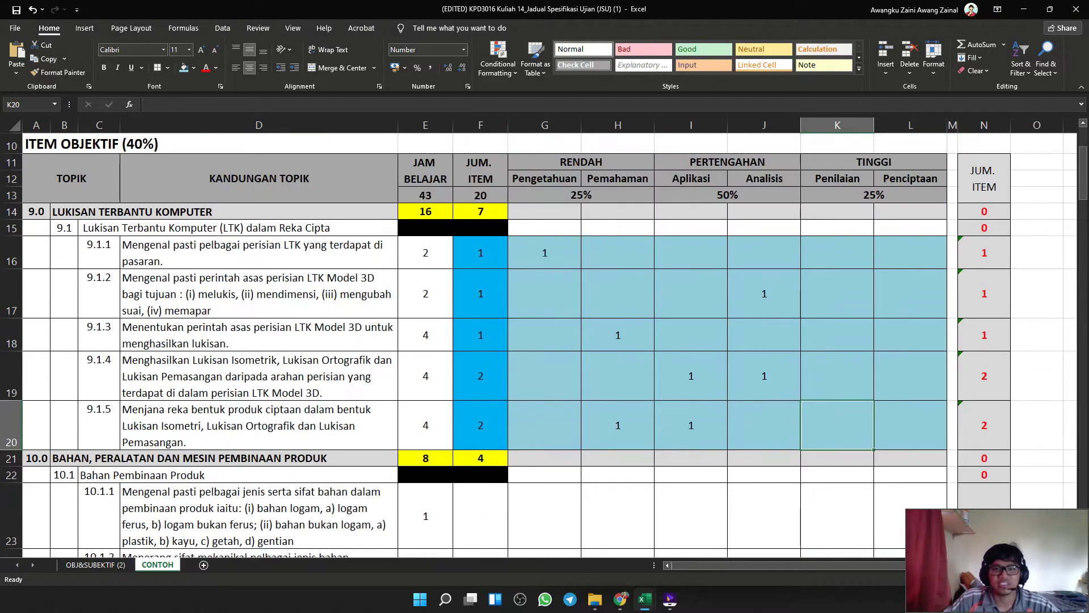
pyautogui.scroll(-7, 545, 340)
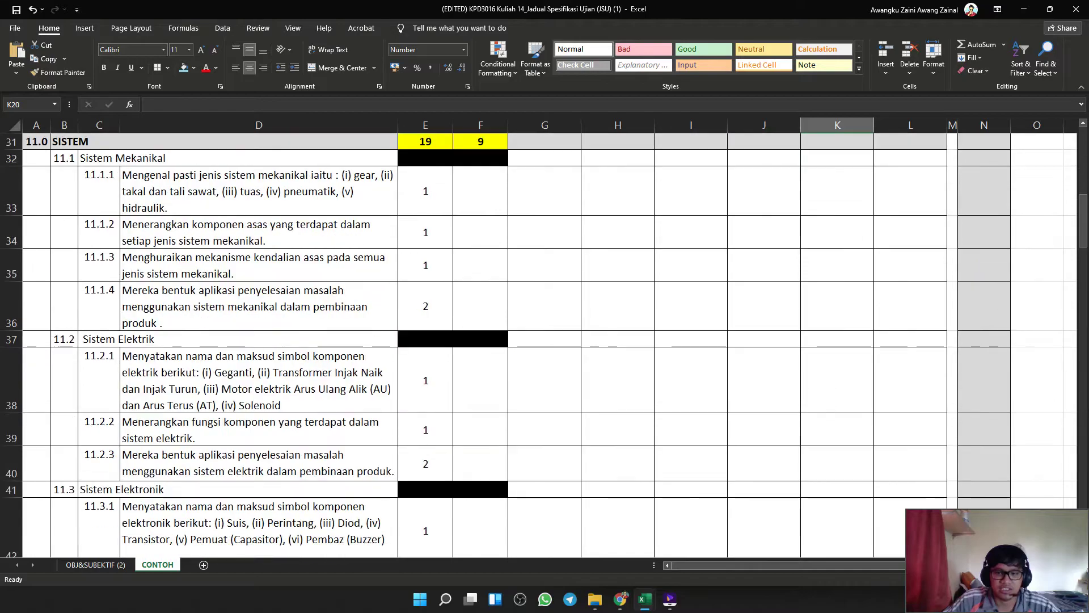
pyautogui.scroll(7, 545, 341)
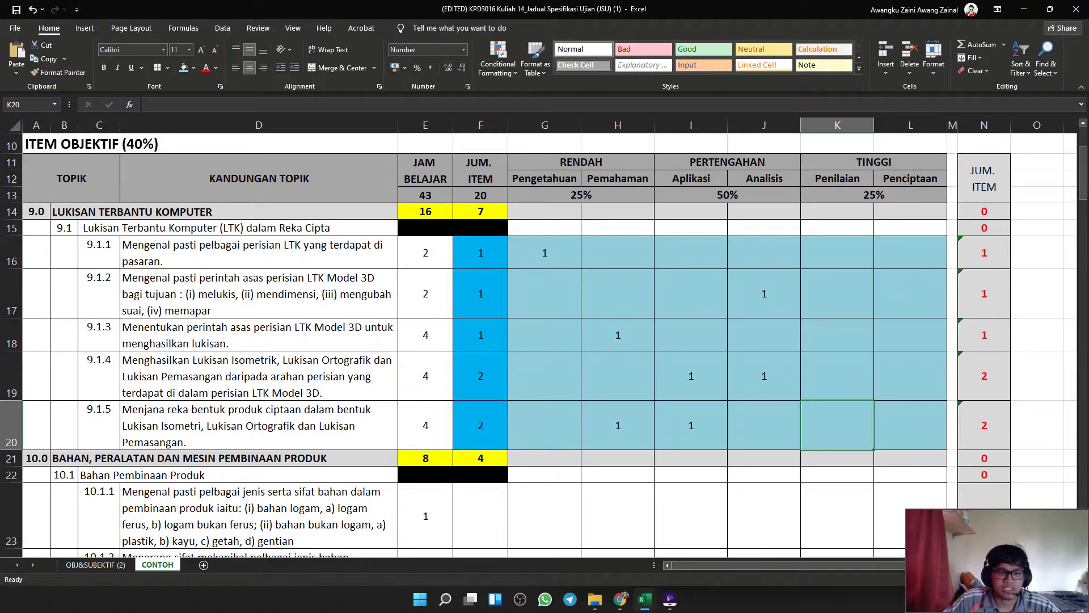
pyautogui.click(258, 425)
pyautogui.moveTo(764, 428); pyautogui.dragTo(618, 380)
pyautogui.press('Delete')
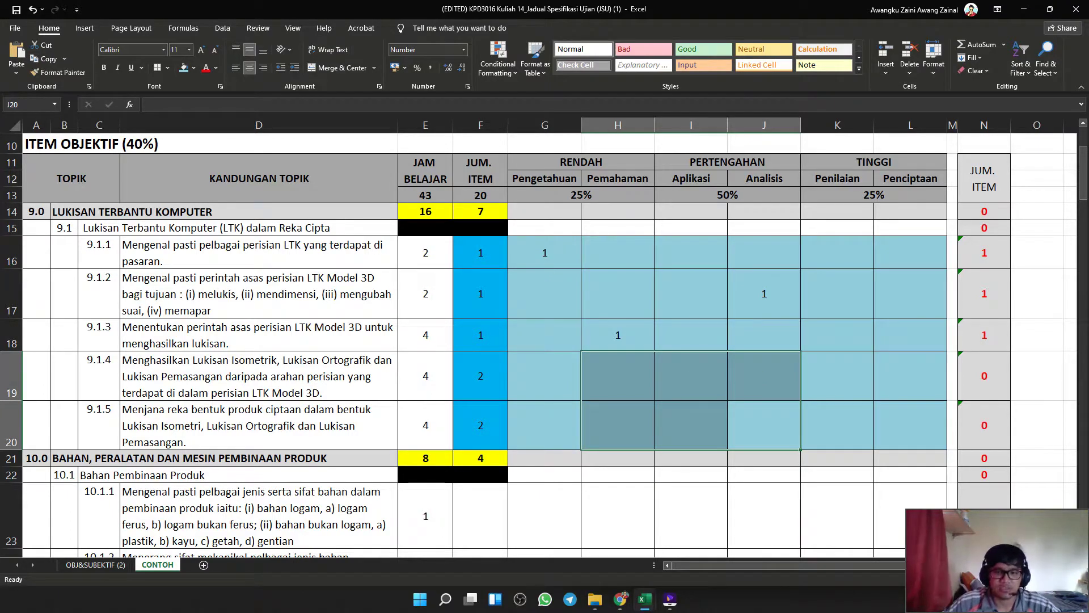
pyautogui.click(691, 376)
pyautogui.click(545, 376)
pyautogui.click(284, 375)
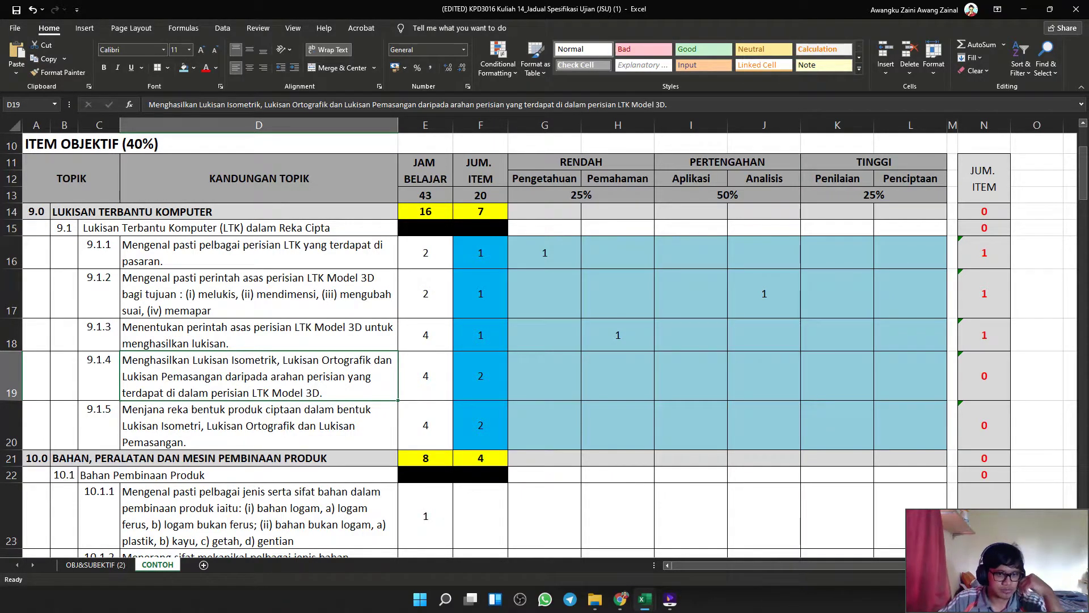
# Clear the existing topic numbers and learning hours from cells A135:E140 of the ITEM SUBJEKTIF table.
pyautogui.scroll(-20, 539, 341)
pyautogui.scroll(1, 539, 341)
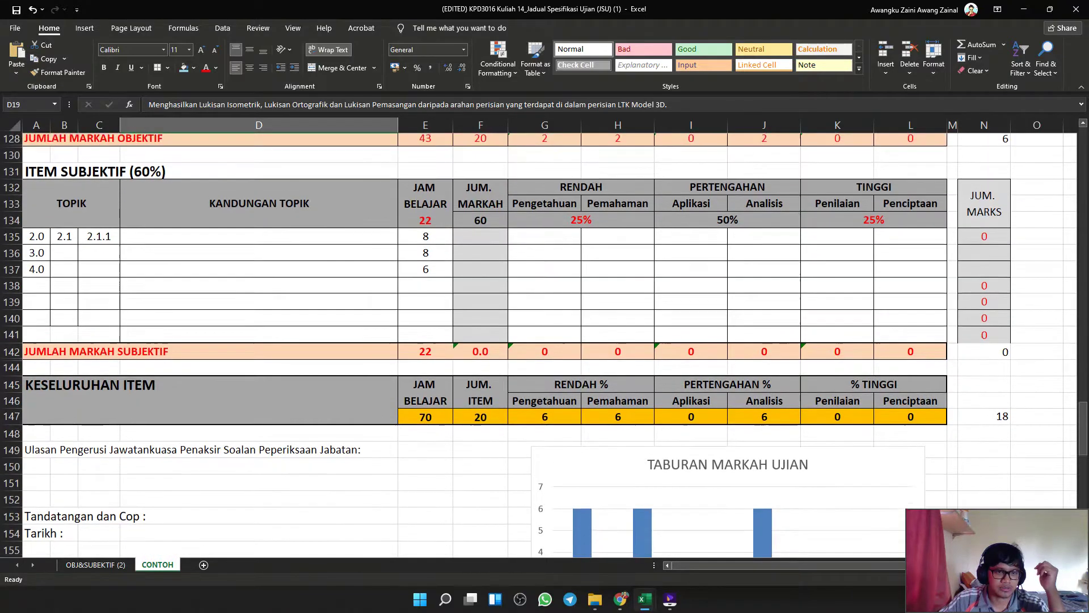
pyautogui.moveTo(425, 322); pyautogui.dragTo(36, 239)
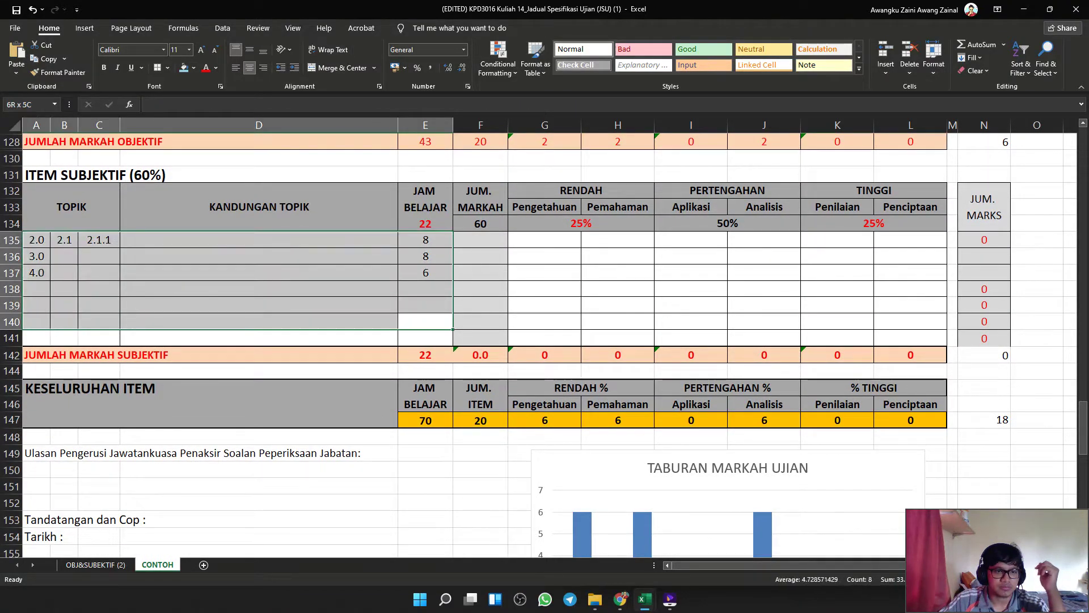
pyautogui.press('Delete')
pyautogui.scroll(1, 539, 340)
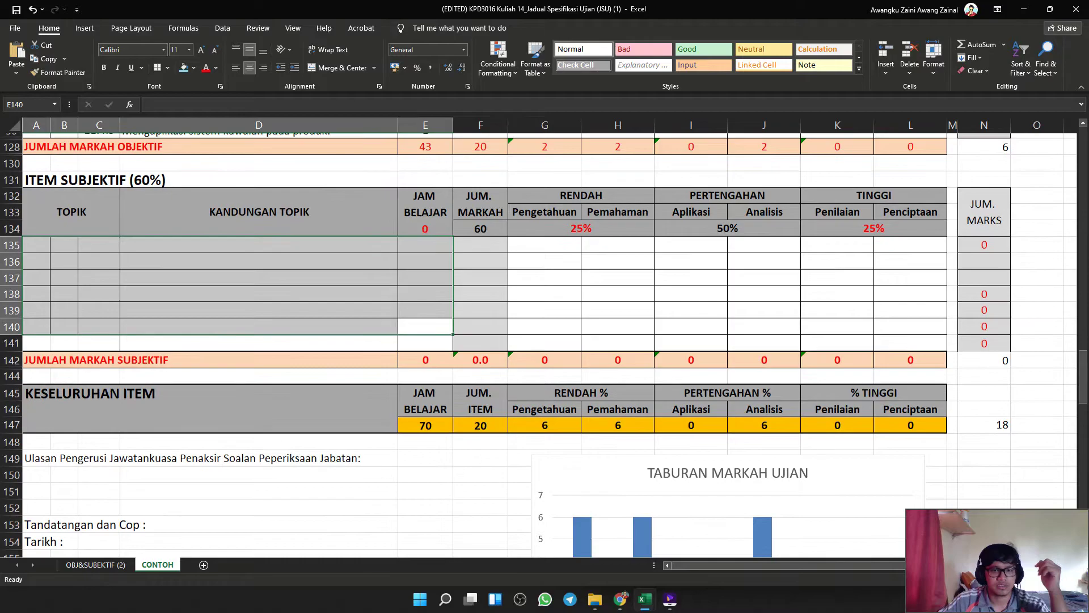
# Cut the topic numbers, content descriptions and learning hours of subtopics 9.1.4 and 9.1.5 from cells C19:E20.
pyautogui.scroll(20, 539, 341)
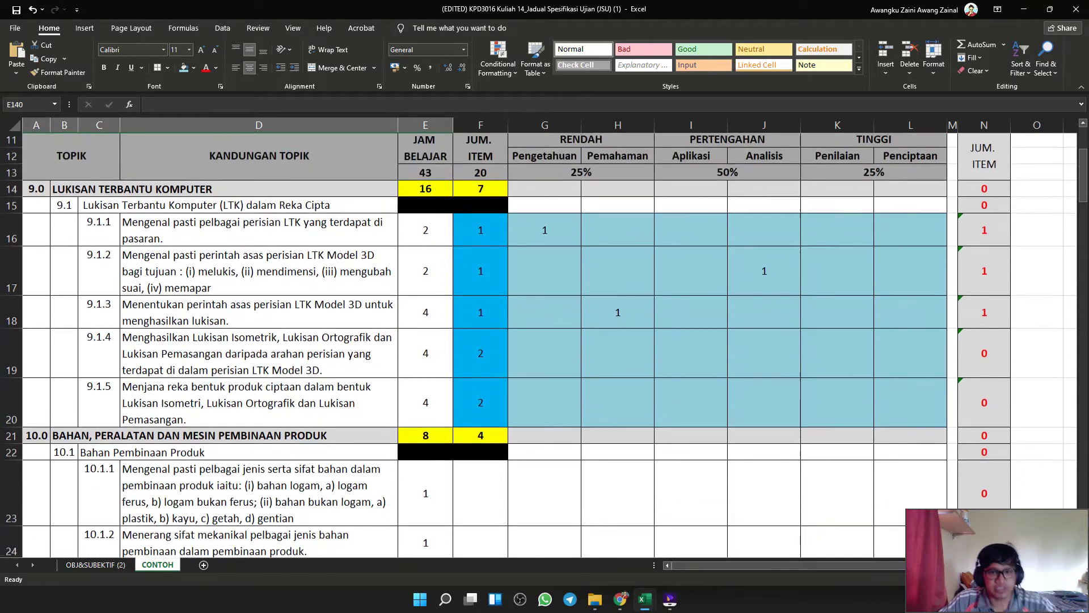
pyautogui.moveTo(480, 404); pyautogui.dragTo(102, 361)
pyautogui.click(259, 315)
pyautogui.click(481, 404)
pyautogui.moveTo(481, 404); pyautogui.dragTo(107, 363)
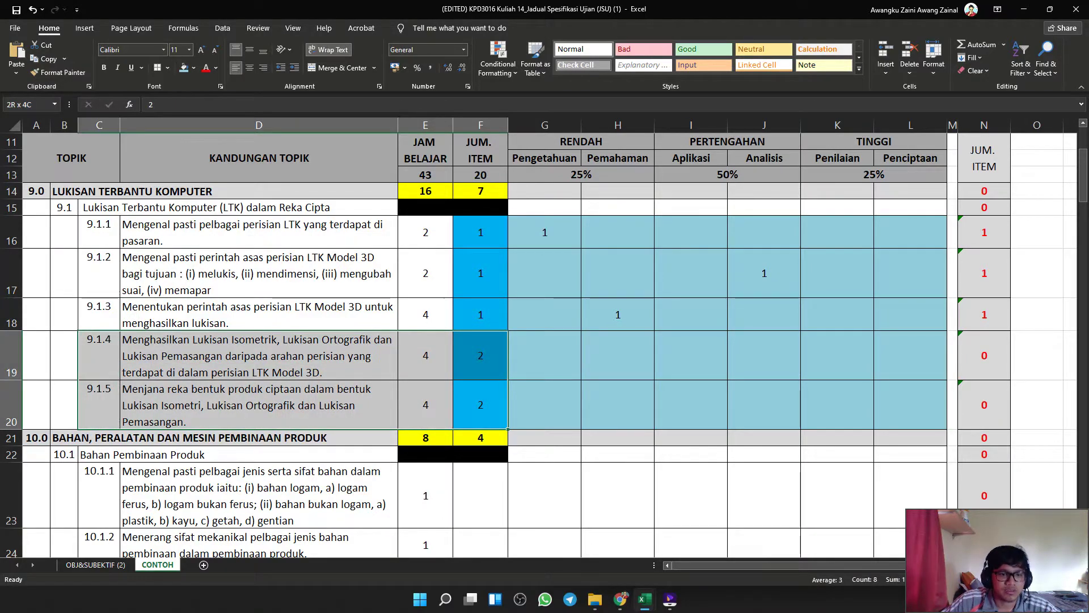
pyautogui.moveTo(108, 364); pyautogui.dragTo(108, 363)
pyautogui.click(258, 363)
pyautogui.moveTo(425, 405); pyautogui.dragTo(105, 361)
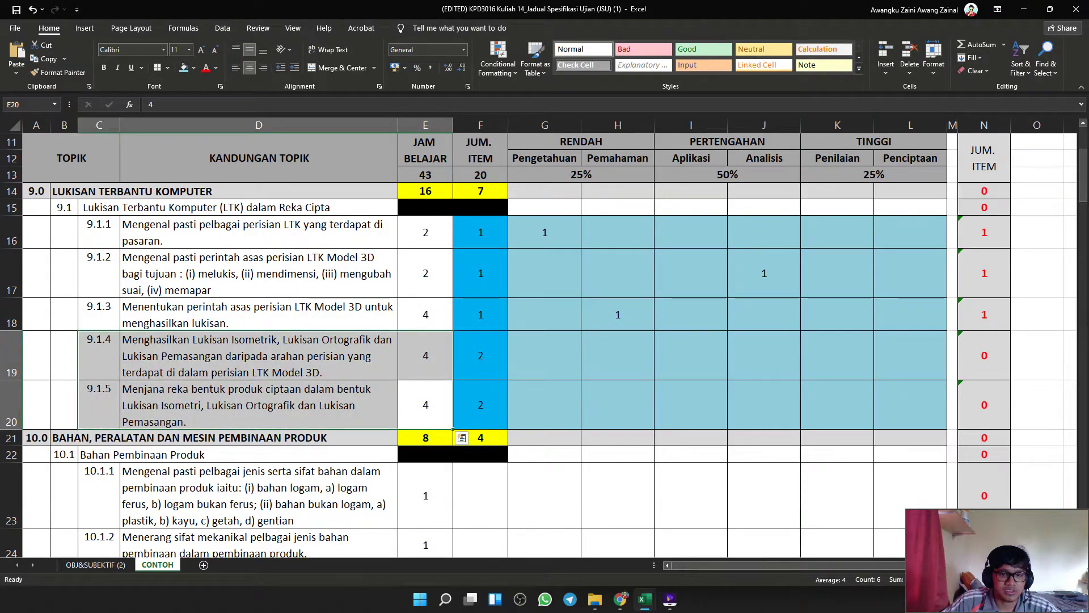
pyautogui.rightClick(103, 363)
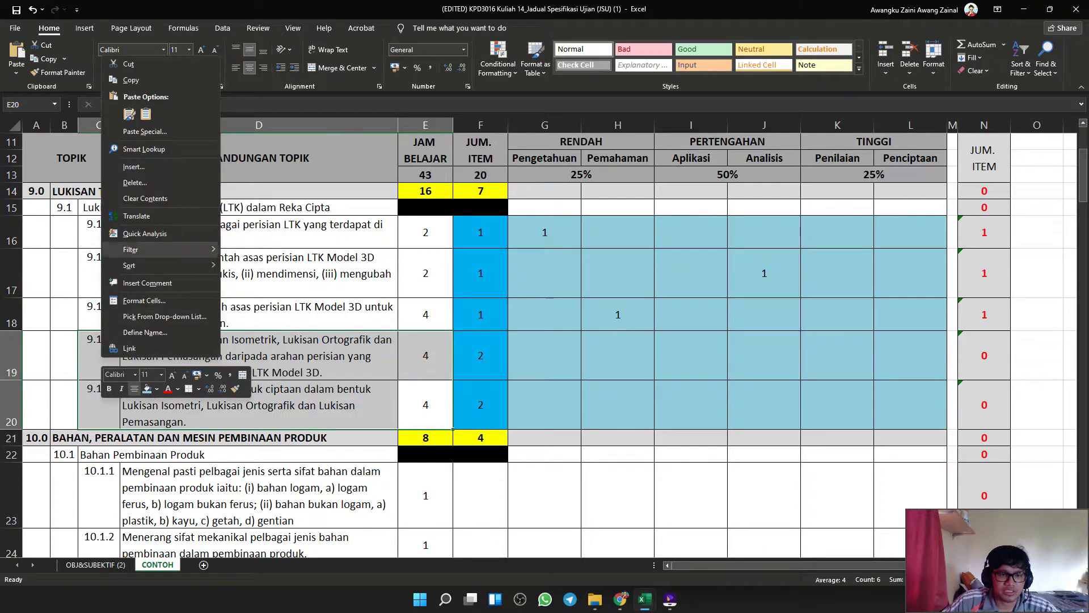
pyautogui.click(128, 64)
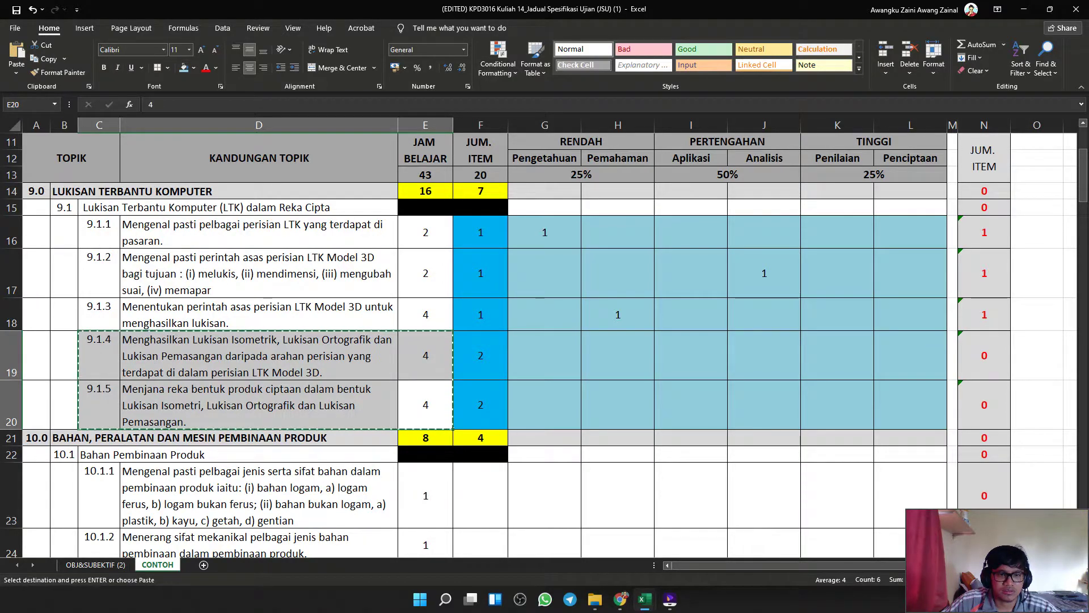
# Paste the cut subtopics 9.1.4 and 9.1.5 into the ITEM SUBJEKTIF table starting at cell C135, dismissing the circular reference warning.
pyautogui.scroll(-8, 539, 340)
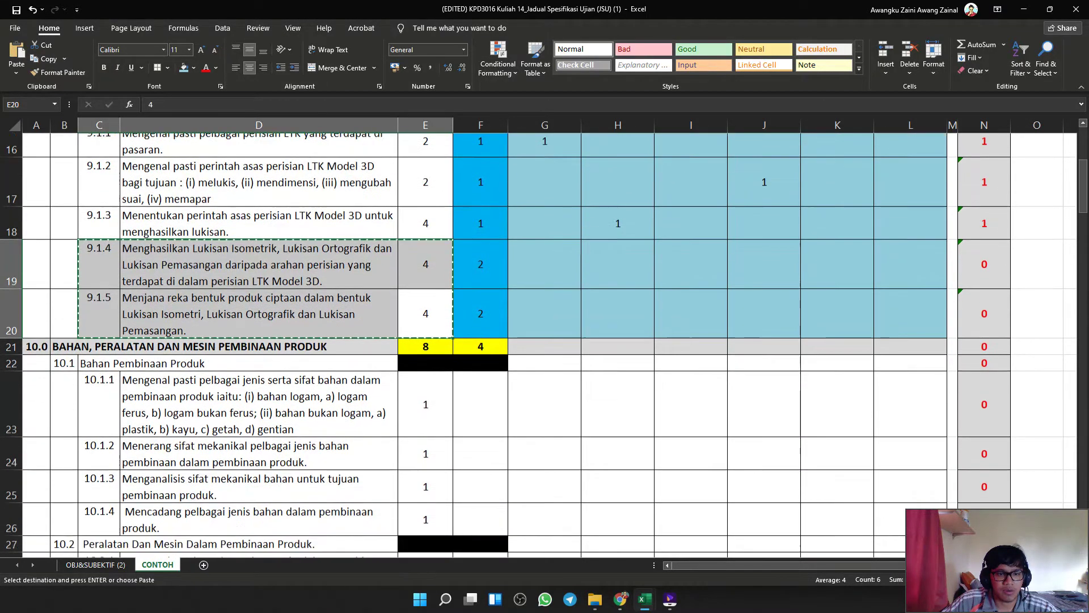
pyautogui.scroll(-5, 539, 340)
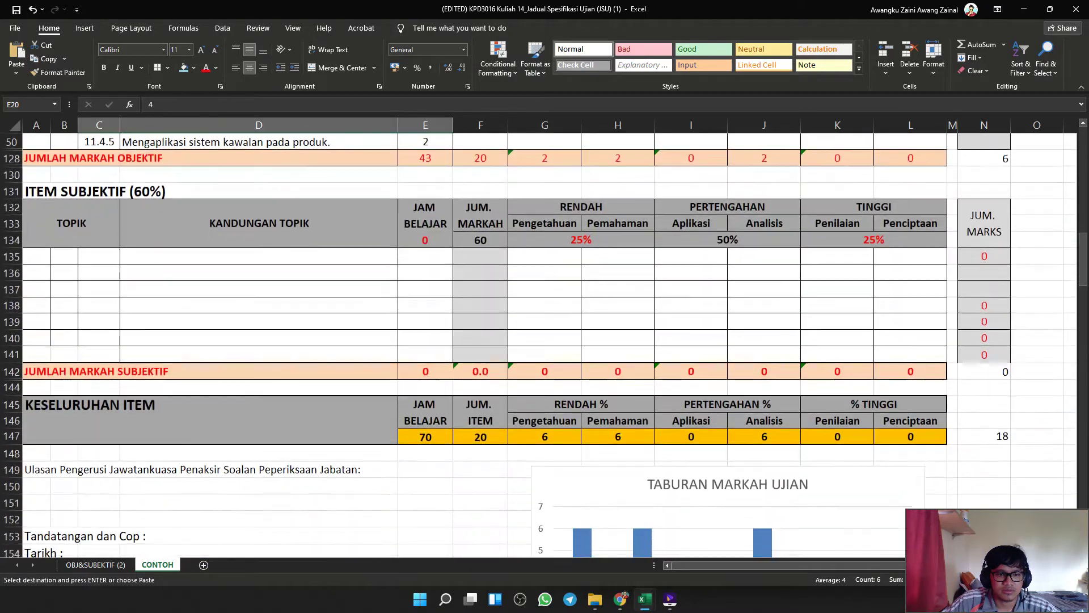
pyautogui.click(99, 257)
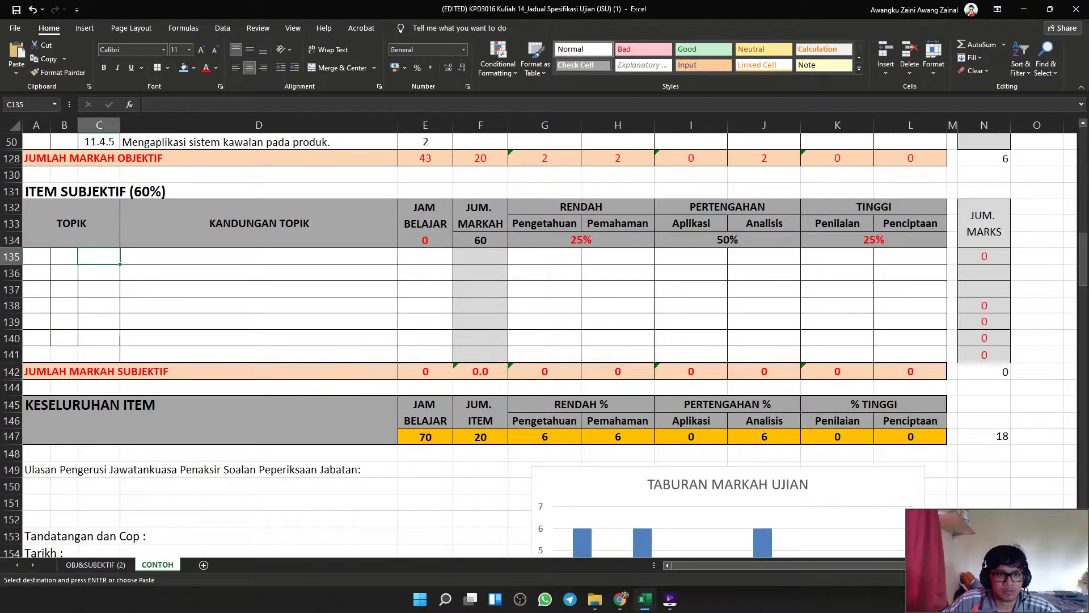
pyautogui.scroll(2, 539, 341)
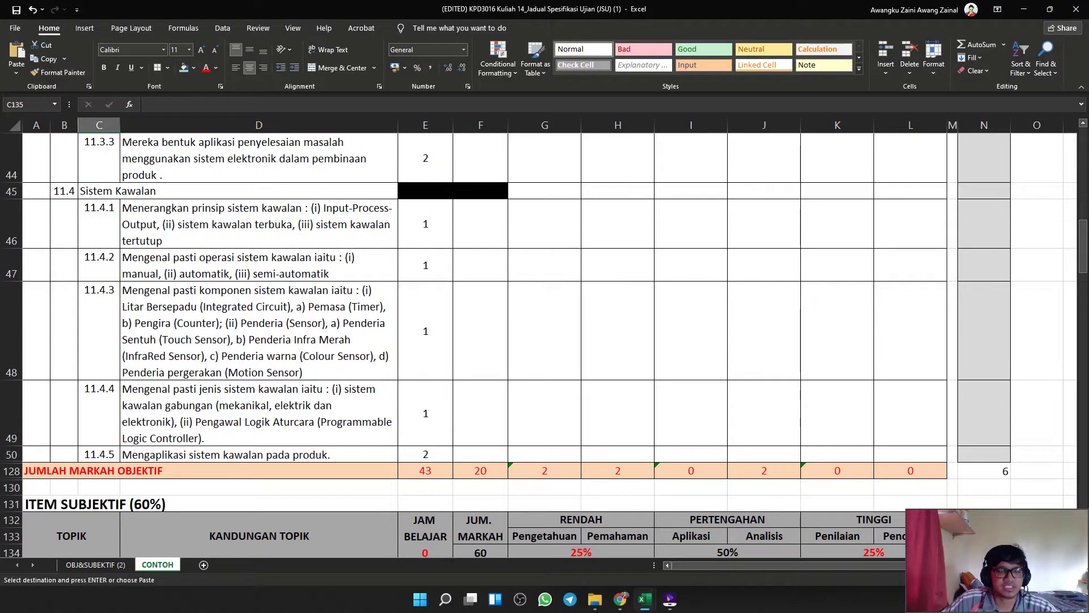
pyautogui.scroll(-2, 539, 341)
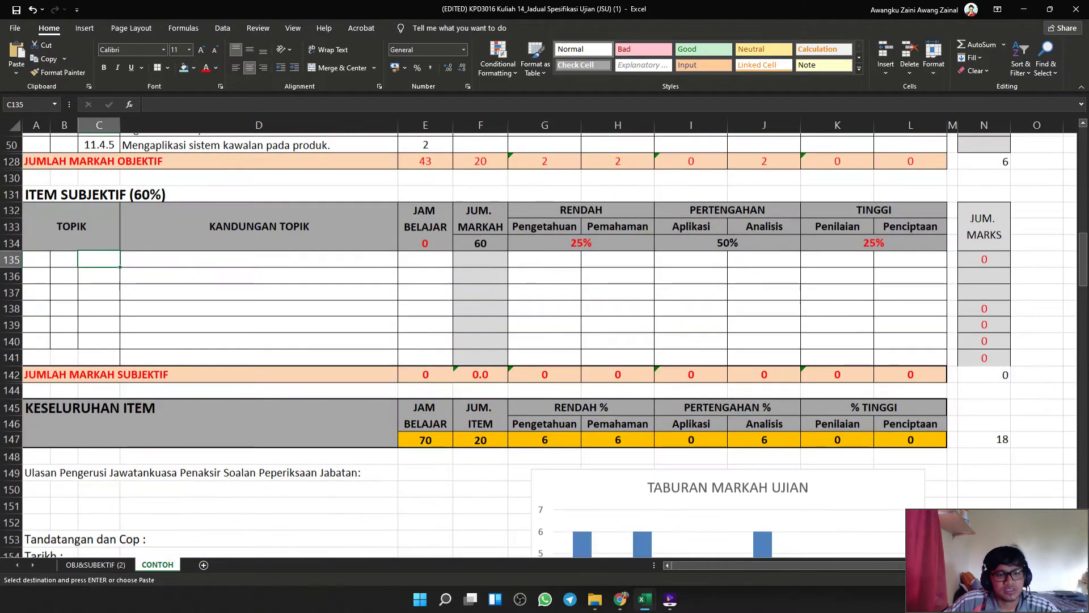
pyautogui.hotkey('ctrl', 'v')
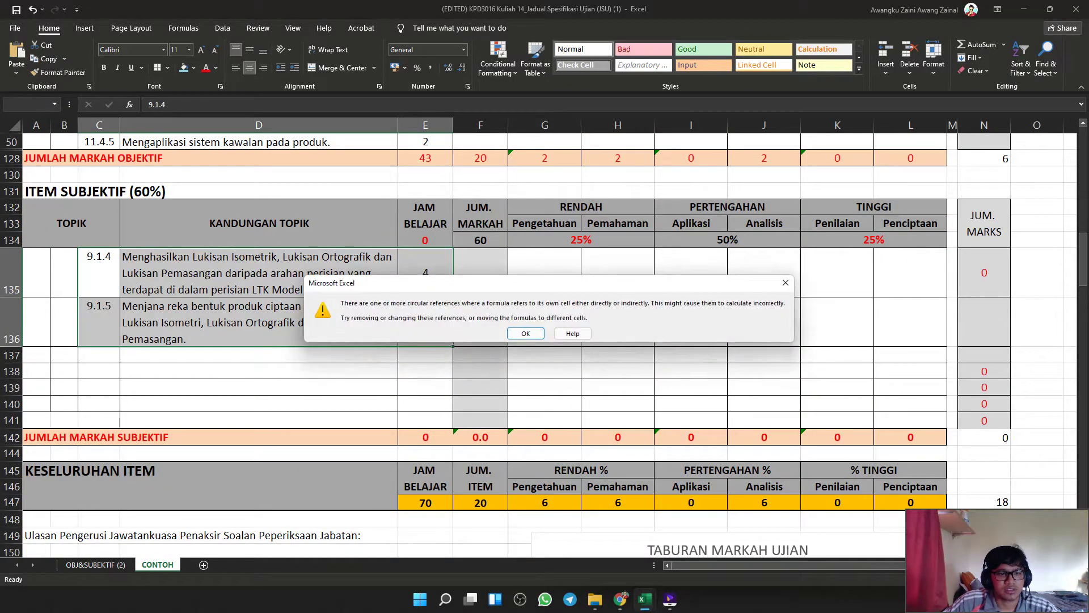
pyautogui.click(526, 333)
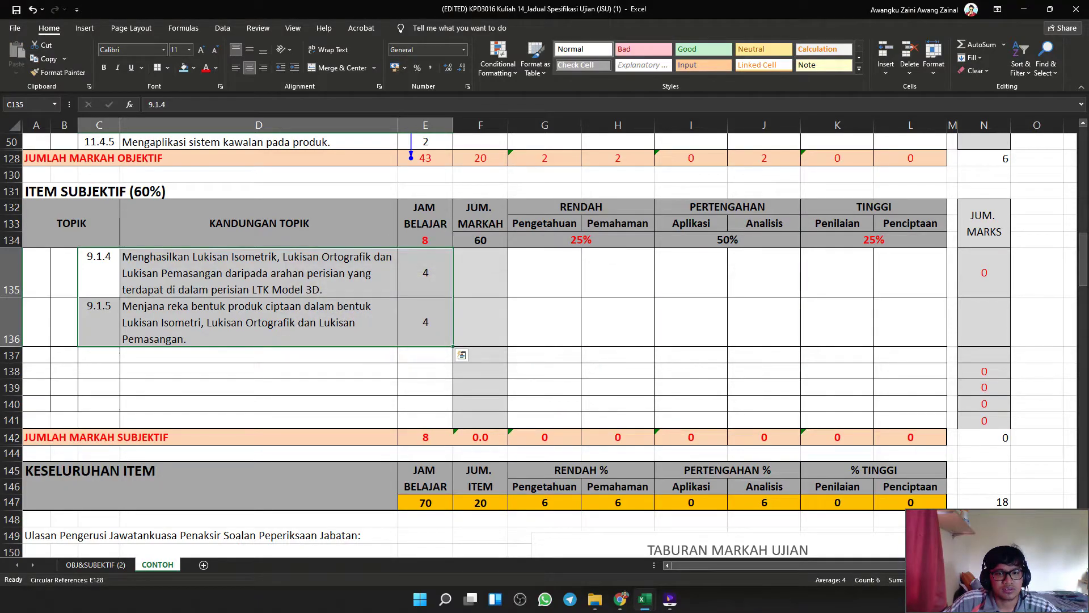
pyautogui.click(545, 321)
pyautogui.click(426, 322)
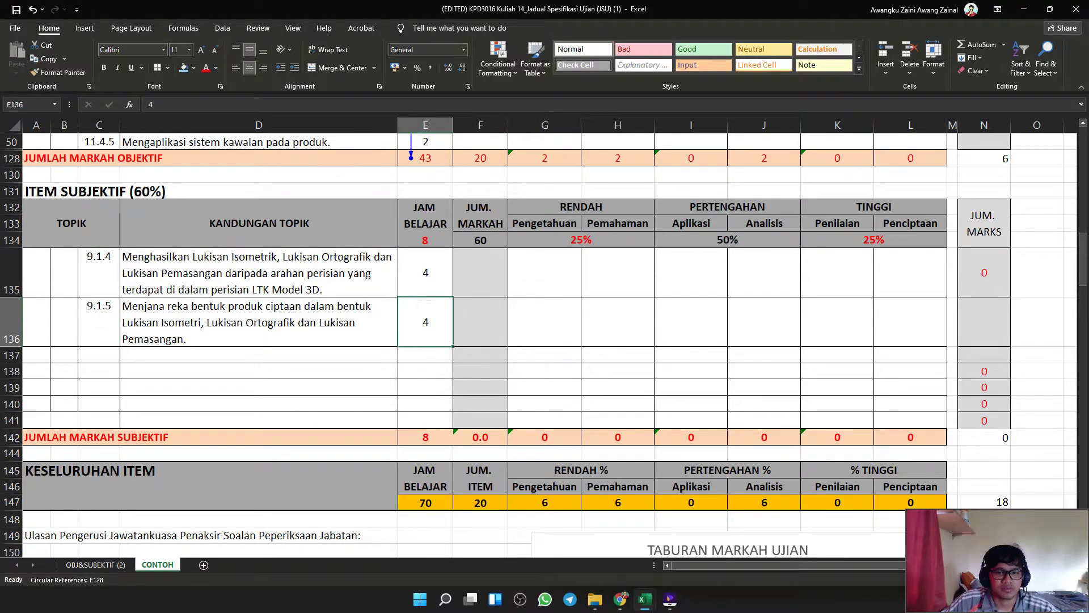
pyautogui.click(426, 272)
# Delete the emptied rows 19 and 20 from the ITEM OBJEKTIF table.
pyautogui.scroll(12, 544, 340)
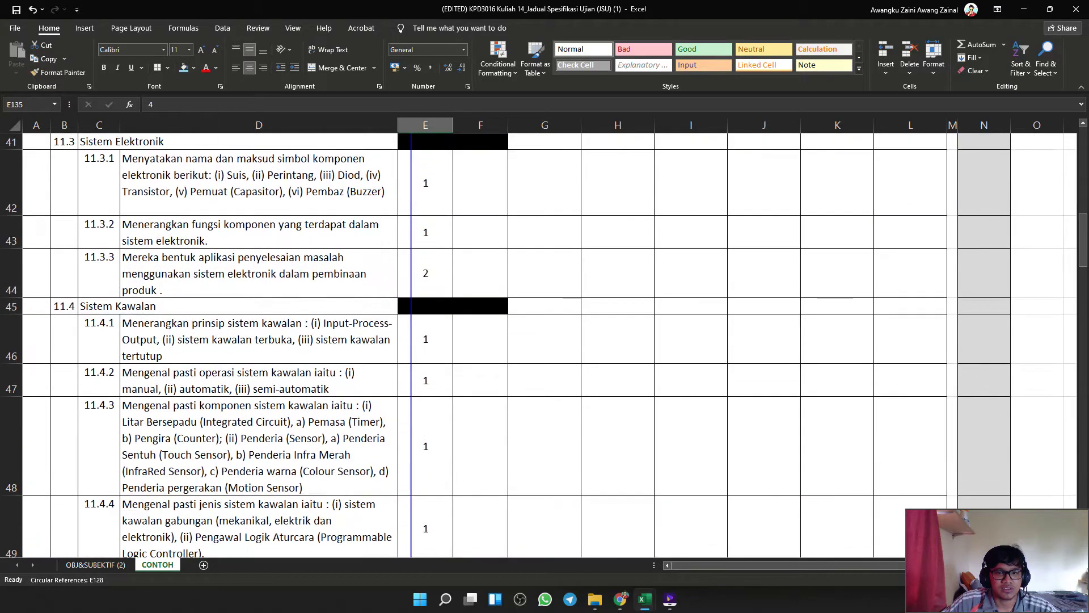
pyautogui.scroll(5, 425, 341)
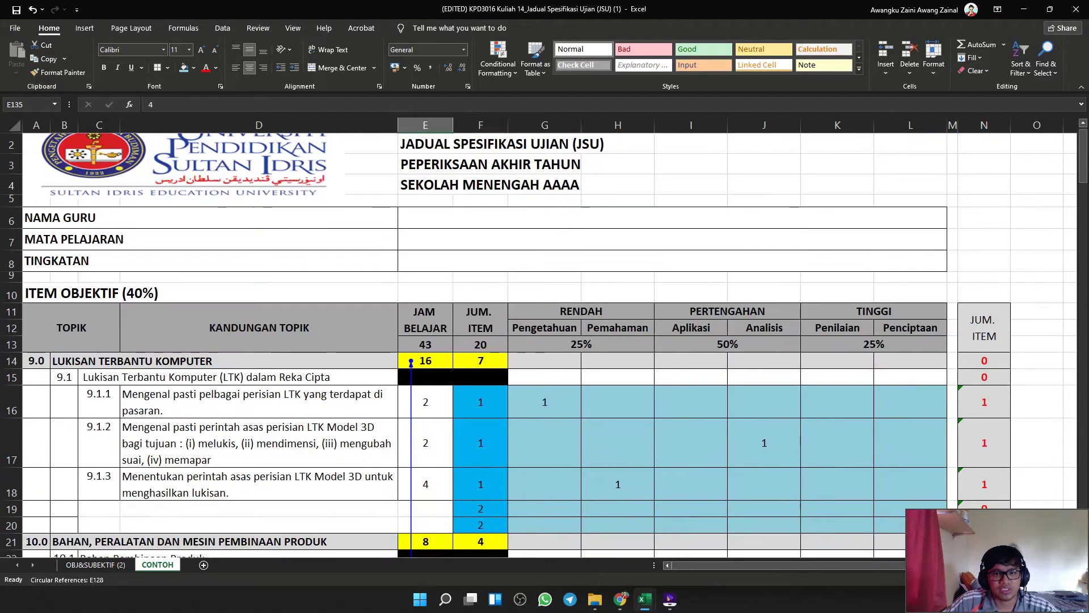
pyautogui.click(426, 361)
pyautogui.scroll(-3, 453, 367)
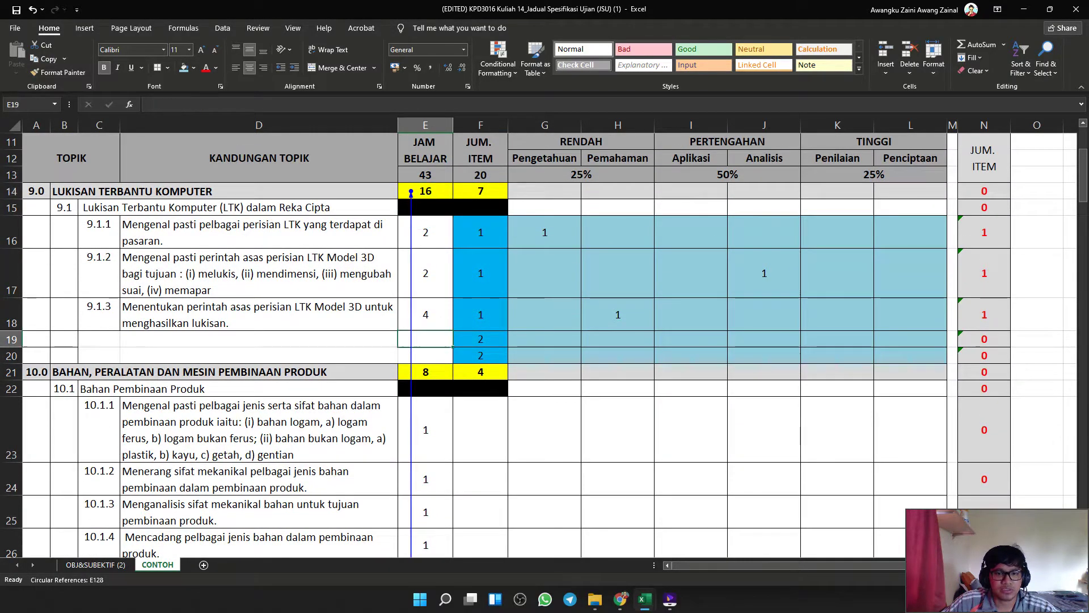
pyautogui.click(392, 356)
pyautogui.click(259, 339)
pyautogui.moveTo(99, 340); pyautogui.dragTo(506, 360)
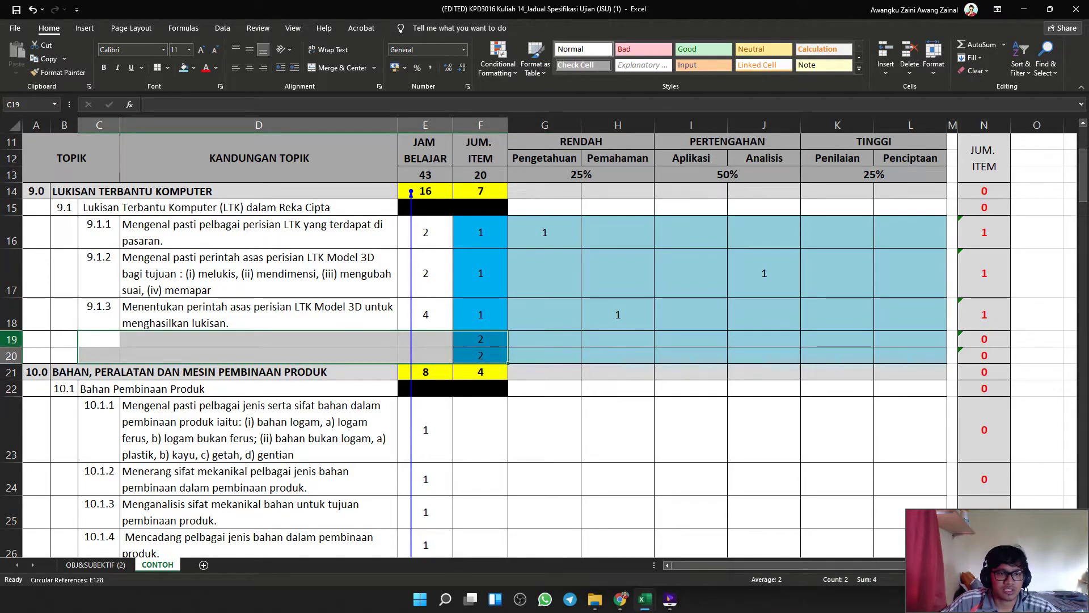
pyautogui.moveTo(12, 340); pyautogui.dragTo(11, 356)
pyautogui.rightClick(12, 353)
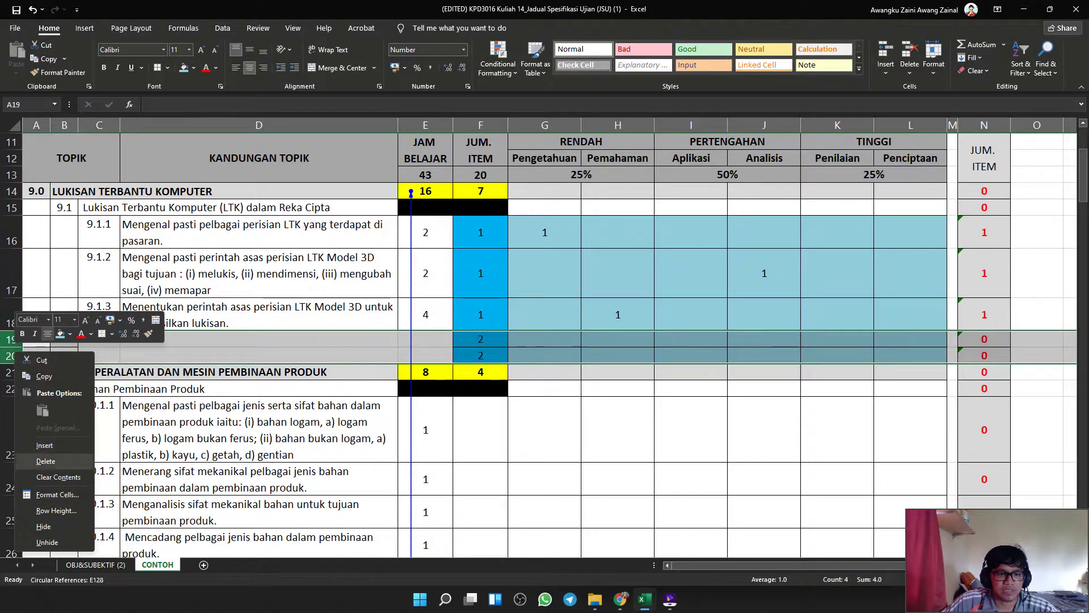
pyautogui.click(46, 461)
pyautogui.click(691, 315)
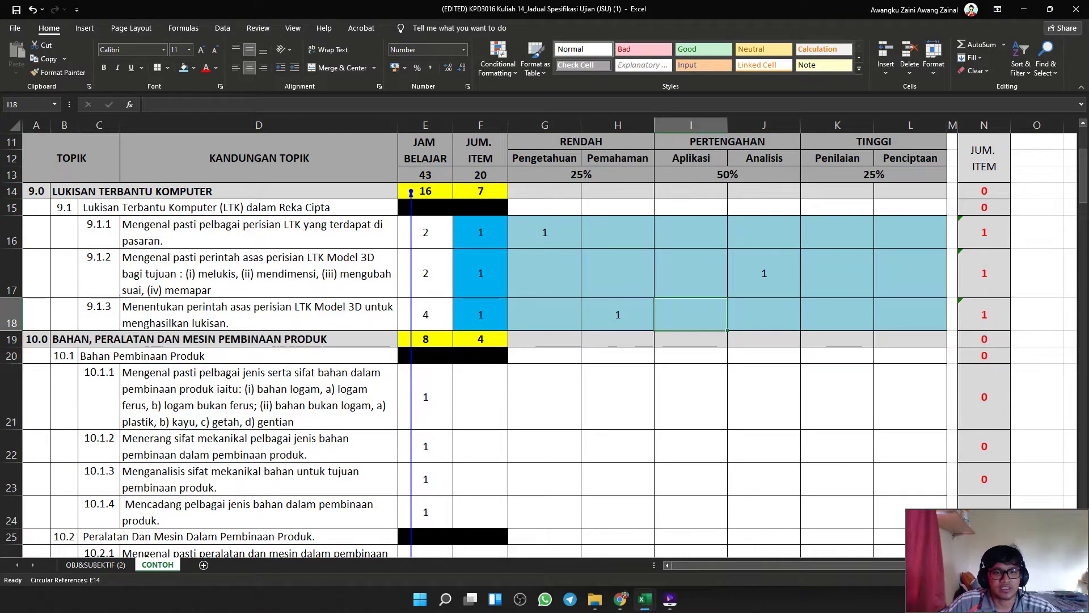
# Correct the learning-hours formula for topic 9.0 in cell E14 to =SUM(E15:E18).
pyautogui.click(425, 192)
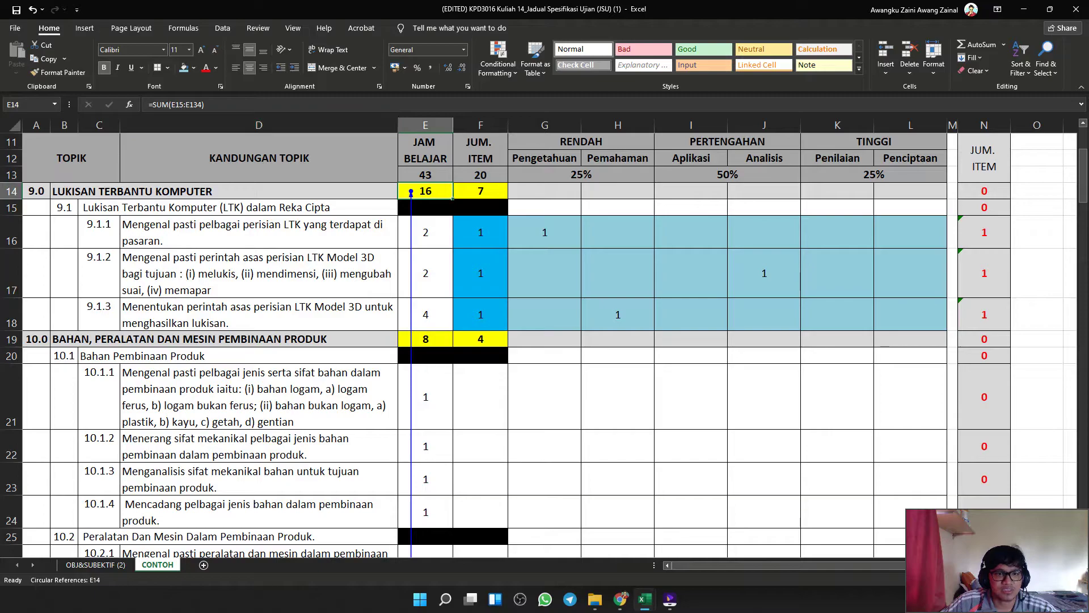
pyautogui.press('F2')
pyautogui.scroll(-5, 542, 345)
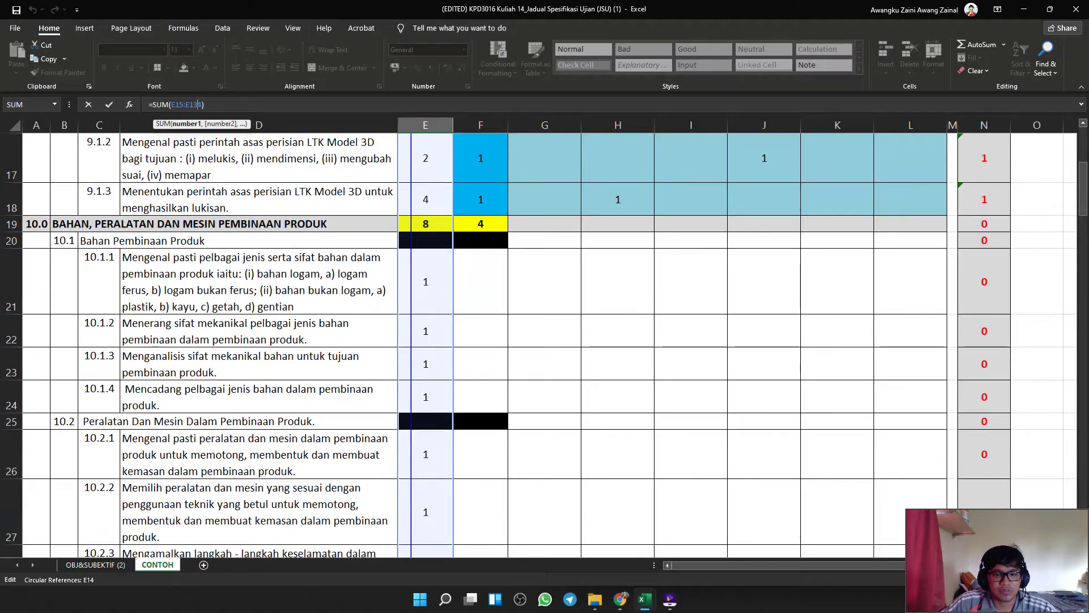
pyautogui.scroll(4, 541, 345)
pyautogui.scroll(3, 542, 345)
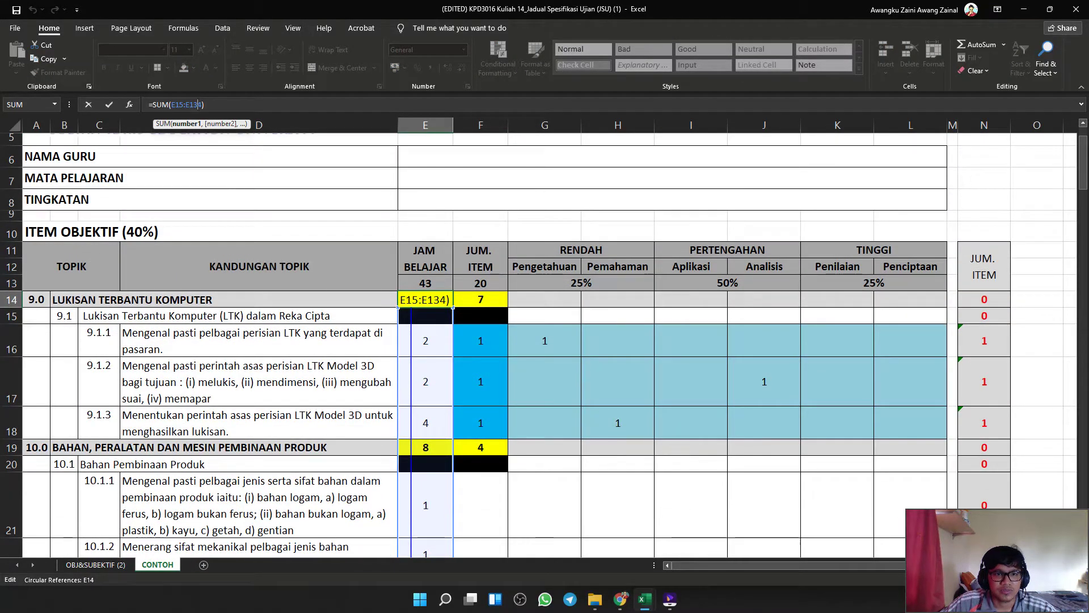
pyautogui.click(202, 104)
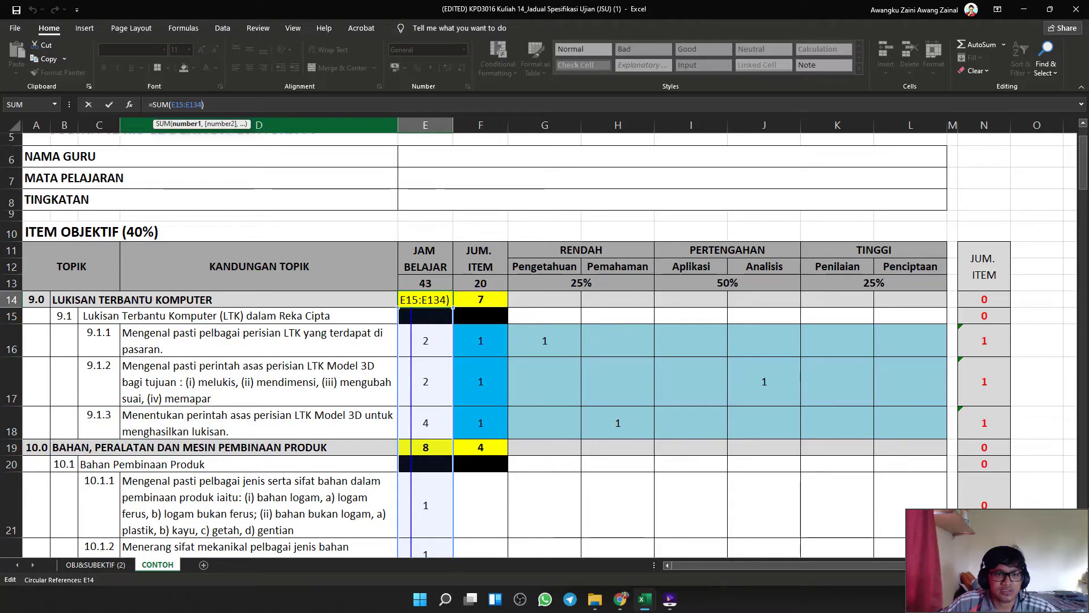
pyautogui.press('BackSpace')
pyautogui.press('BackSpace')
pyautogui.press('BackSpace')
pyautogui.press('BackSpace')
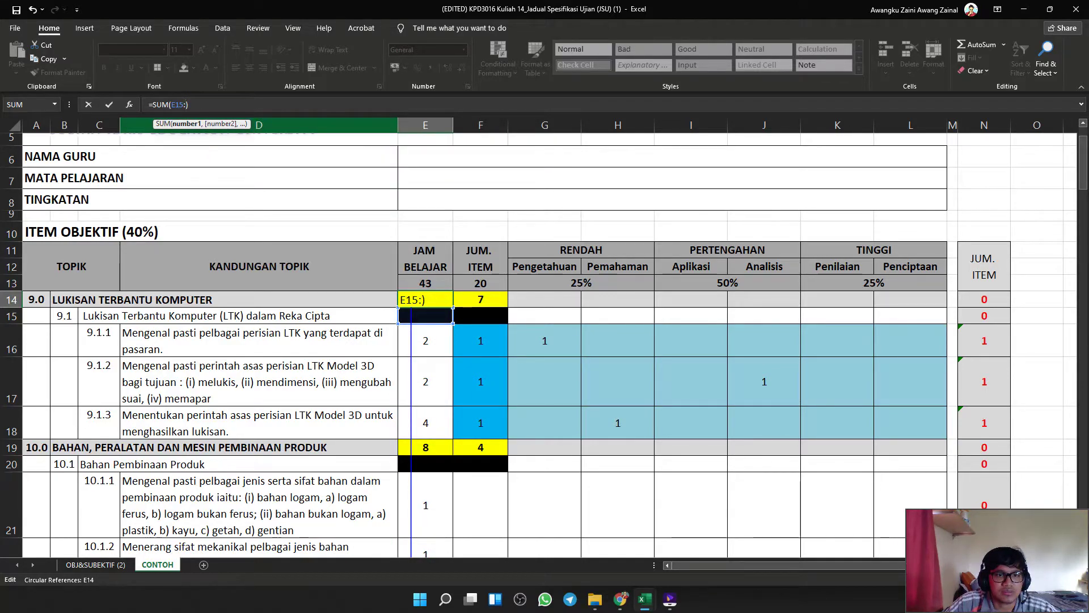
pyautogui.press('BackSpace')
pyautogui.press('BackSpace')
pyautogui.press('BackSpace')
pyautogui.press('BackSpace')
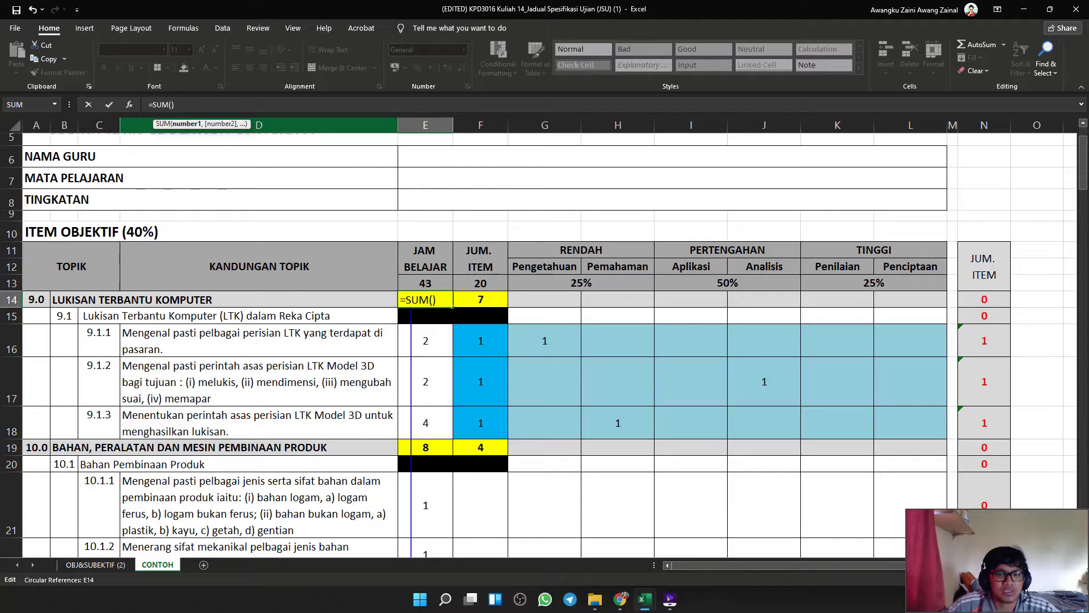
pyautogui.click(426, 316)
pyautogui.moveTo(426, 316); pyautogui.dragTo(426, 423)
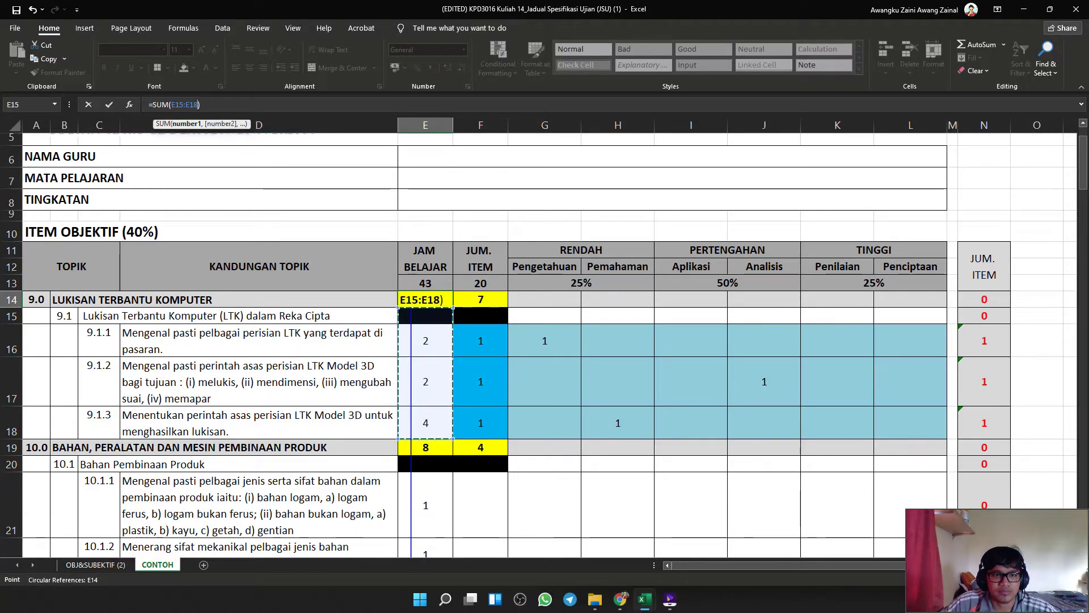
pyautogui.click(202, 104)
pyautogui.hotkey('ctrl', 'Return')
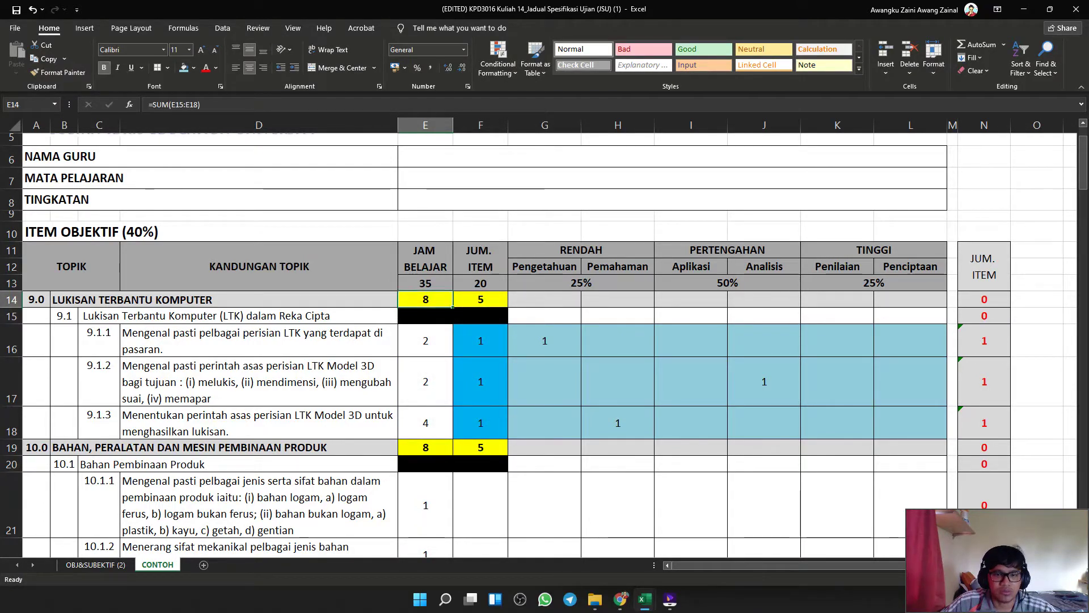
# Clear cell E14 and rebuild topic 9.0's learning-hours total with AutoSum over E15:E18.
pyautogui.moveTo(202, 104); pyautogui.dragTo(148, 105)
pyautogui.press('BackSpace')
pyautogui.click(544, 199)
pyautogui.click(426, 300)
pyautogui.click(1004, 45)
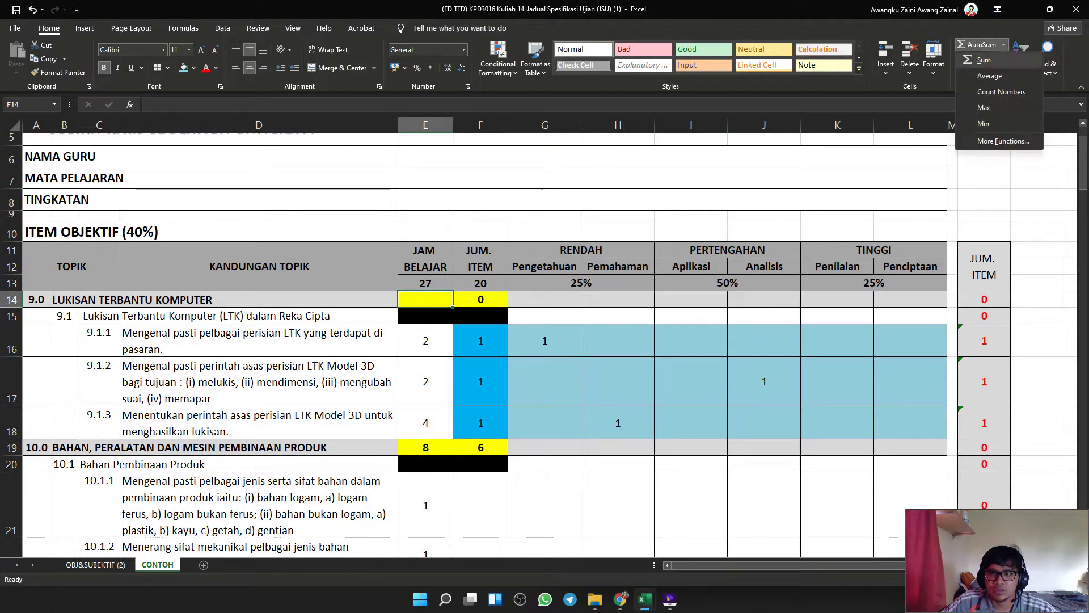
pyautogui.click(984, 59)
pyautogui.moveTo(425, 320); pyautogui.dragTo(426, 423)
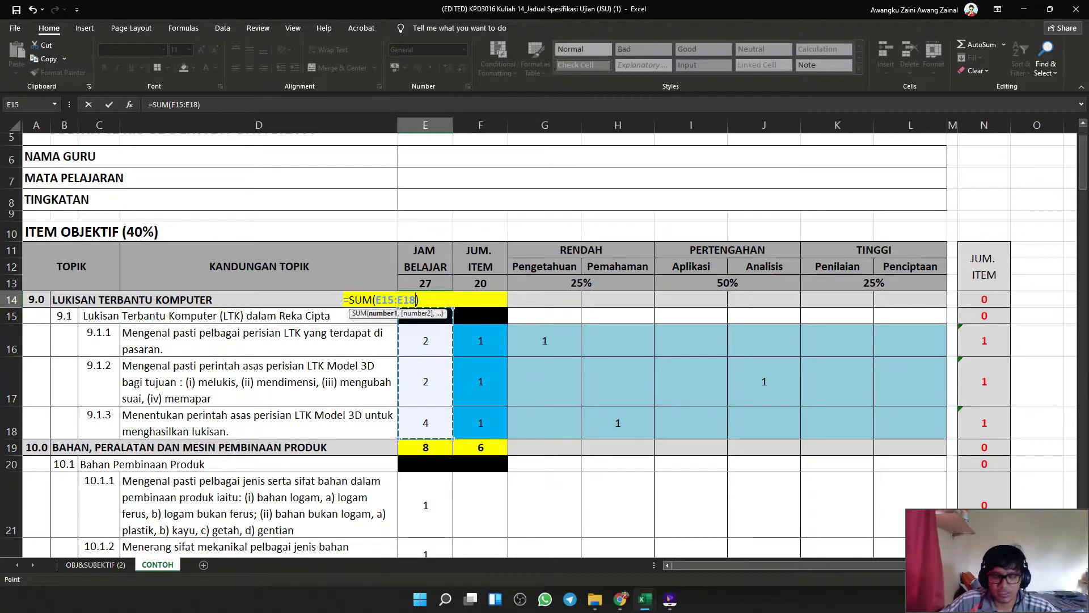
pyautogui.press('Return')
pyautogui.click(691, 382)
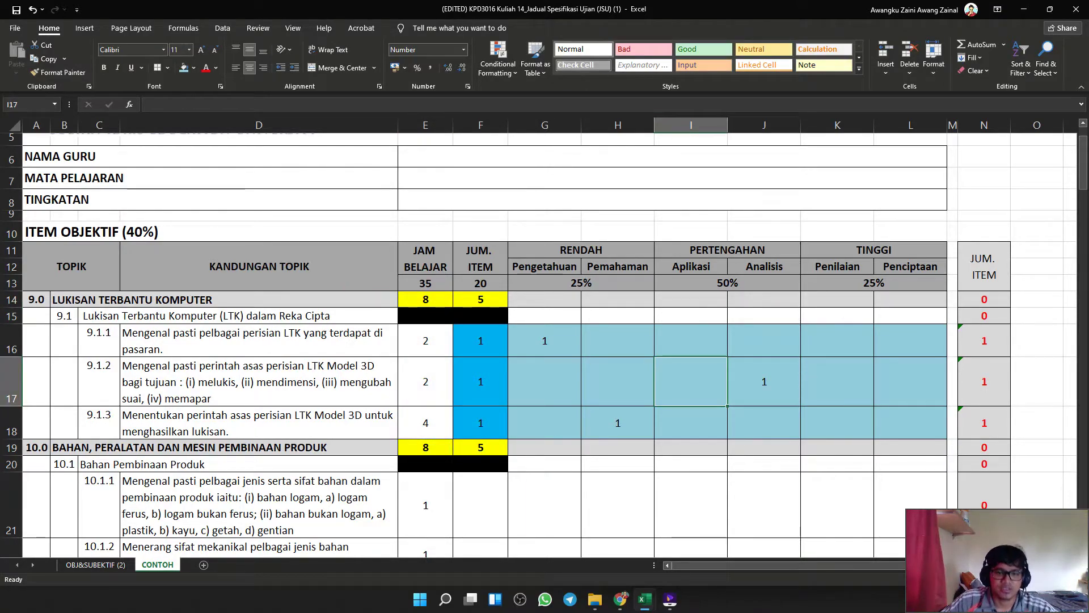
# Examine topic 9.0's item count formula in cell F14 and the content of subtopics 9.1.1 to 9.1.3 for distributing its items.
pyautogui.click(426, 423)
pyautogui.scroll(-3, 425, 423)
pyautogui.scroll(1, 425, 423)
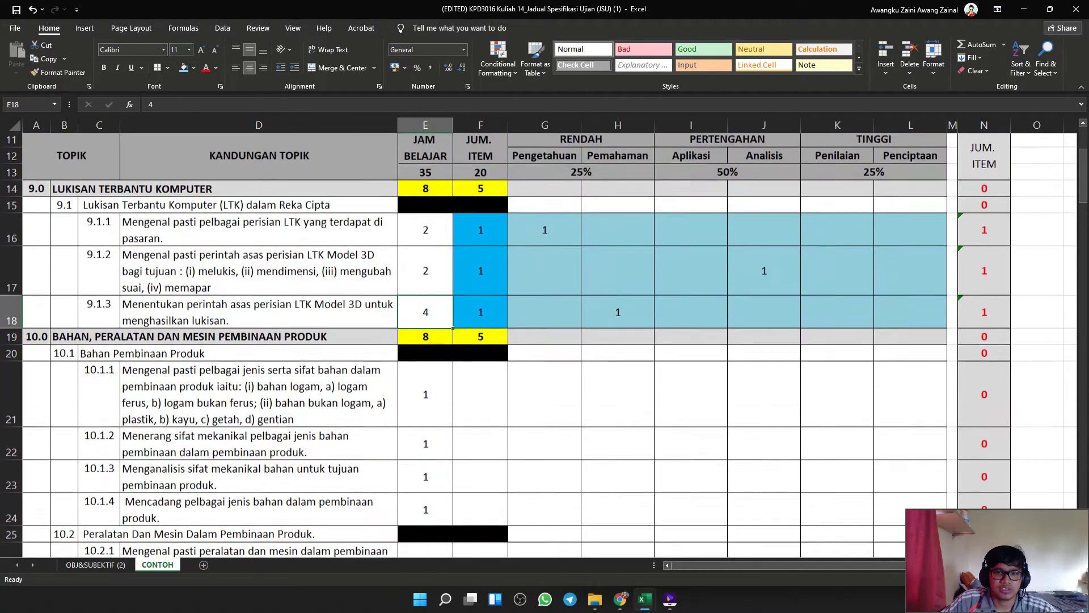
pyautogui.click(481, 191)
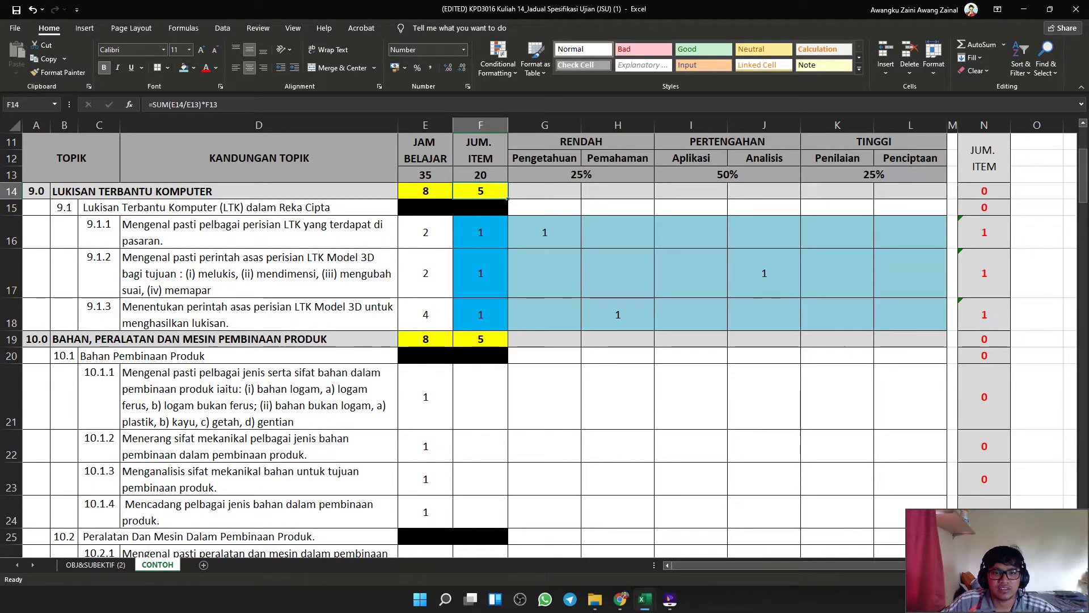
pyautogui.click(259, 232)
pyautogui.click(259, 273)
pyautogui.click(259, 315)
pyautogui.click(259, 273)
pyautogui.click(259, 232)
pyautogui.click(259, 274)
pyautogui.click(259, 314)
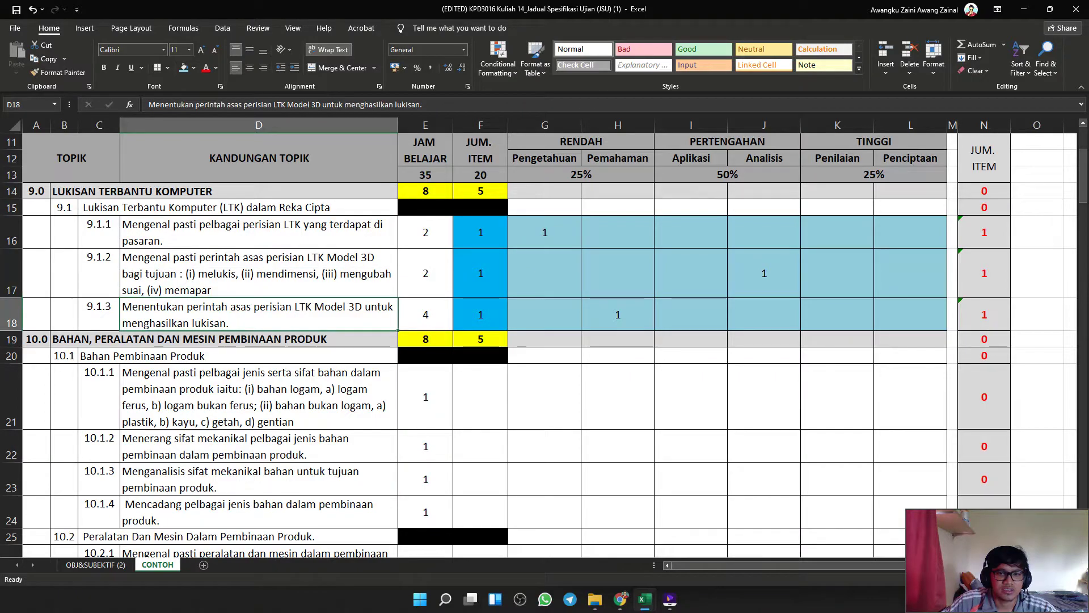
# Set the item count of subtopic 9.1.2 in cell F17 to 1.
pyautogui.click(481, 274)
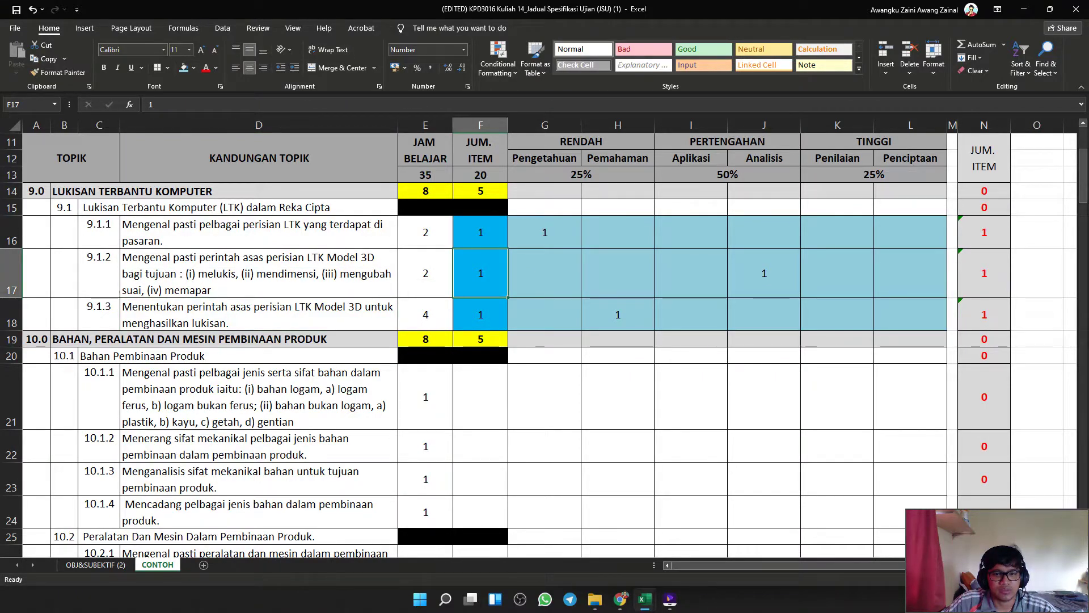
pyautogui.write('1')
pyautogui.press('Return')
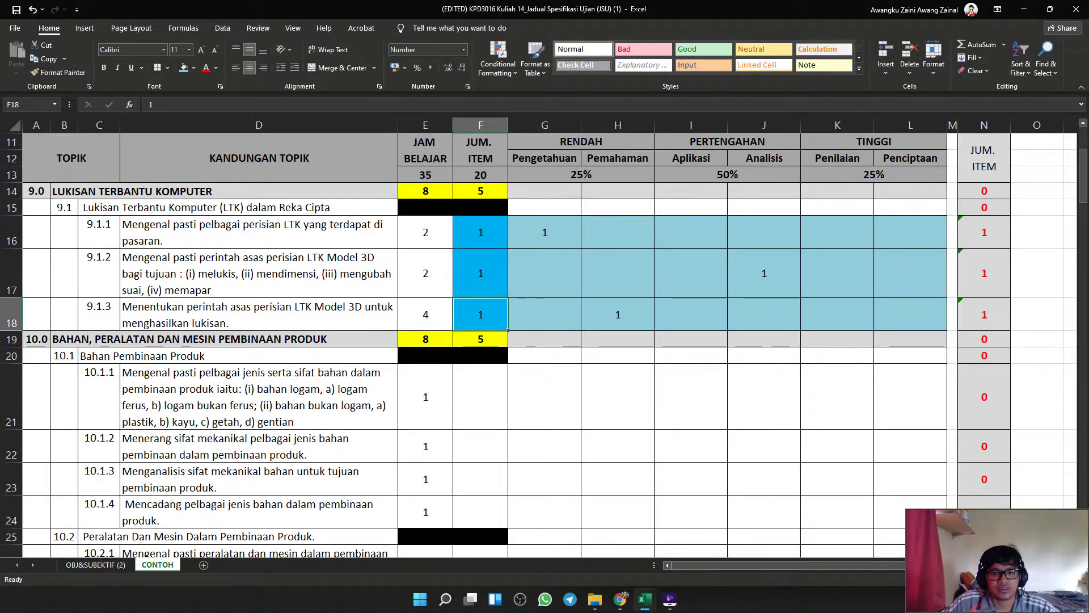
# Set the item counts of subtopics 9.1.2 and 9.1.3 in cells F17 and F18 to 2 each.
pyautogui.press('Up')
pyautogui.write('2')
pyautogui.press('Return')
pyautogui.press('Return')
pyautogui.press('Up')
pyautogui.write('2')
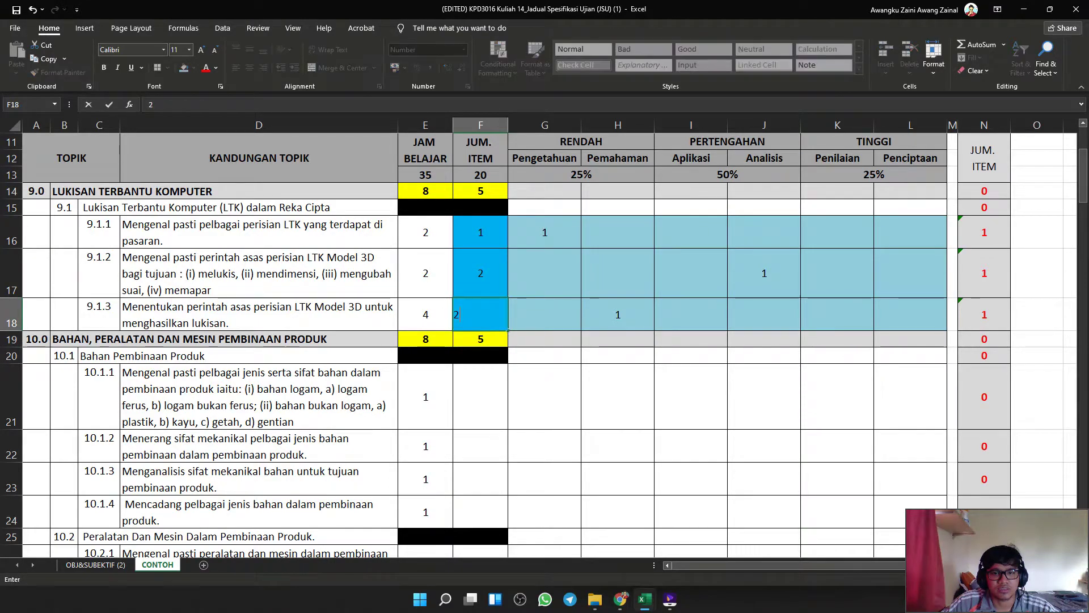
pyautogui.click(618, 396)
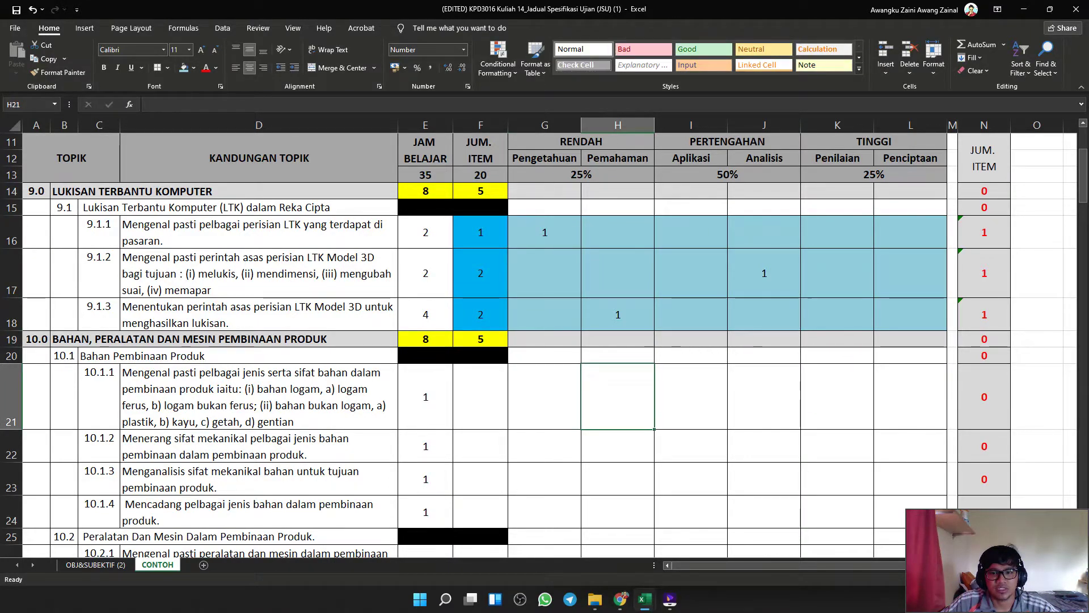
# Assign 1 item at the Aplikasi level to subtopic 9.1.2 in cell I17.
pyautogui.click(544, 233)
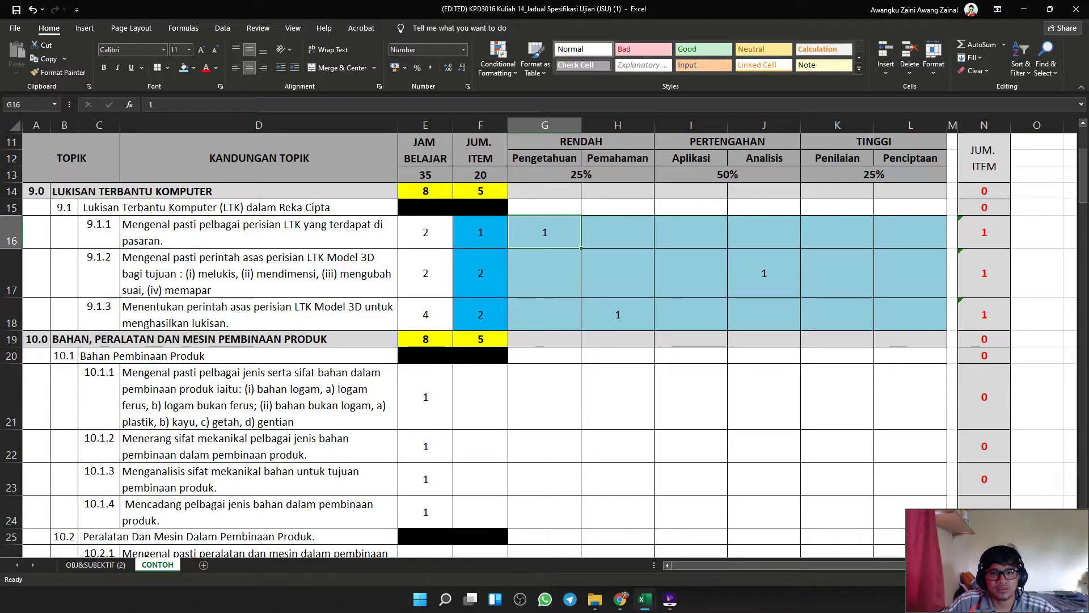
pyautogui.click(481, 273)
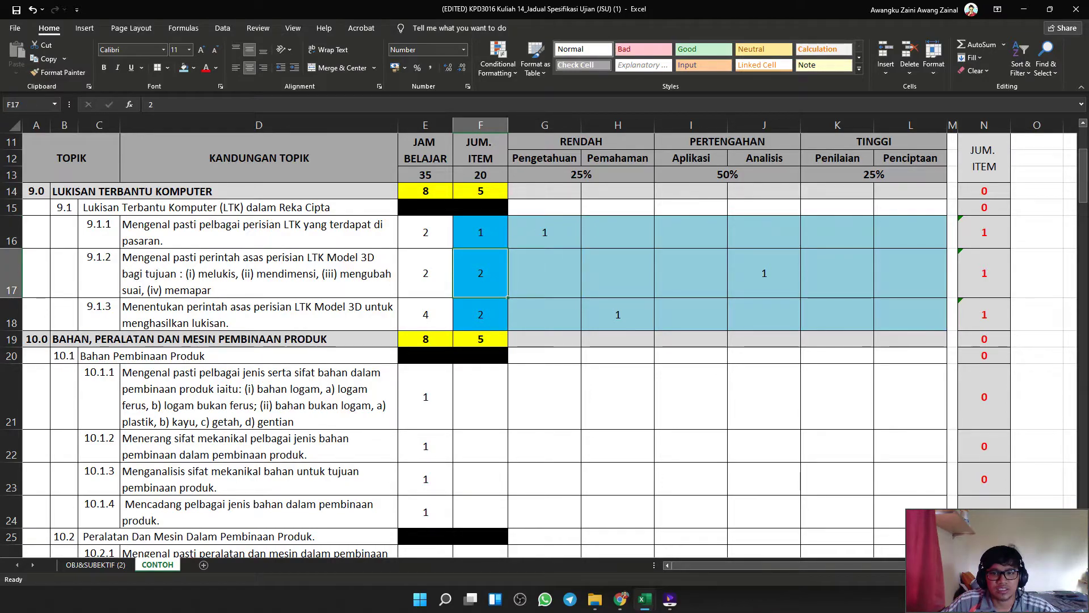
pyautogui.press('Right')
pyautogui.press('Right')
pyautogui.press('Right')
pyautogui.write('`')
pyautogui.press('Return')
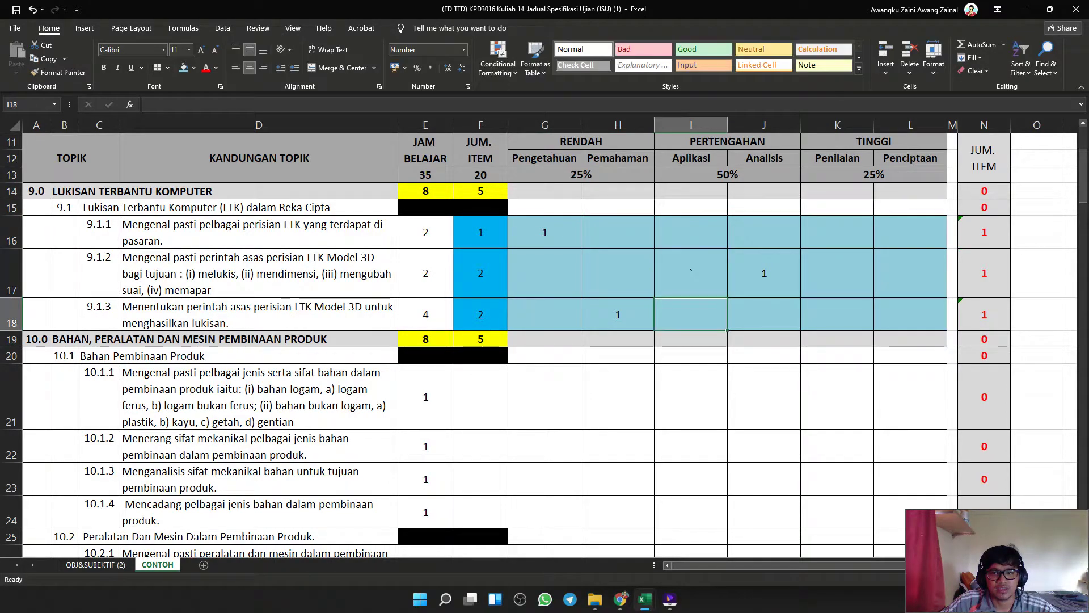
pyautogui.press('Up')
pyautogui.write('1')
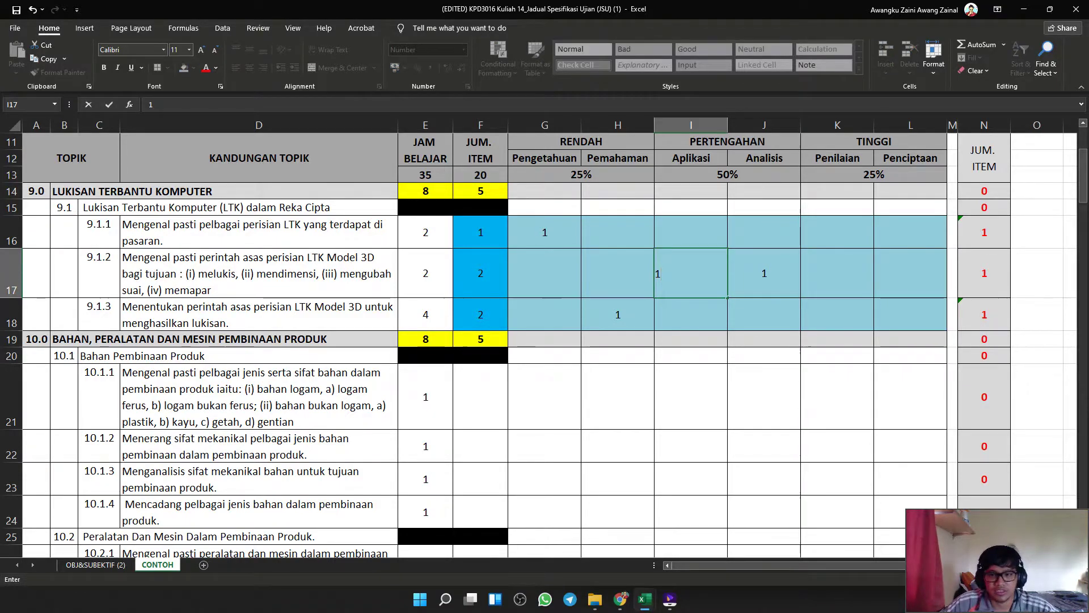
pyautogui.click(764, 397)
# Assign 1 item at the Analisis level to subtopic 9.1.3 in cell J18.
pyautogui.click(618, 314)
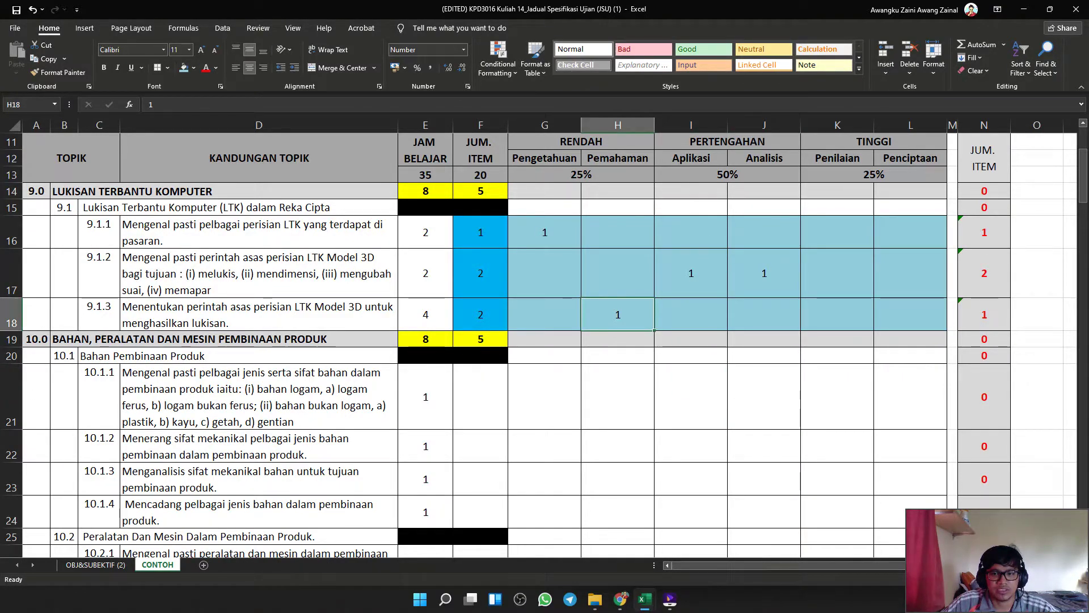
pyautogui.click(764, 315)
pyautogui.write('1')
pyautogui.click(764, 396)
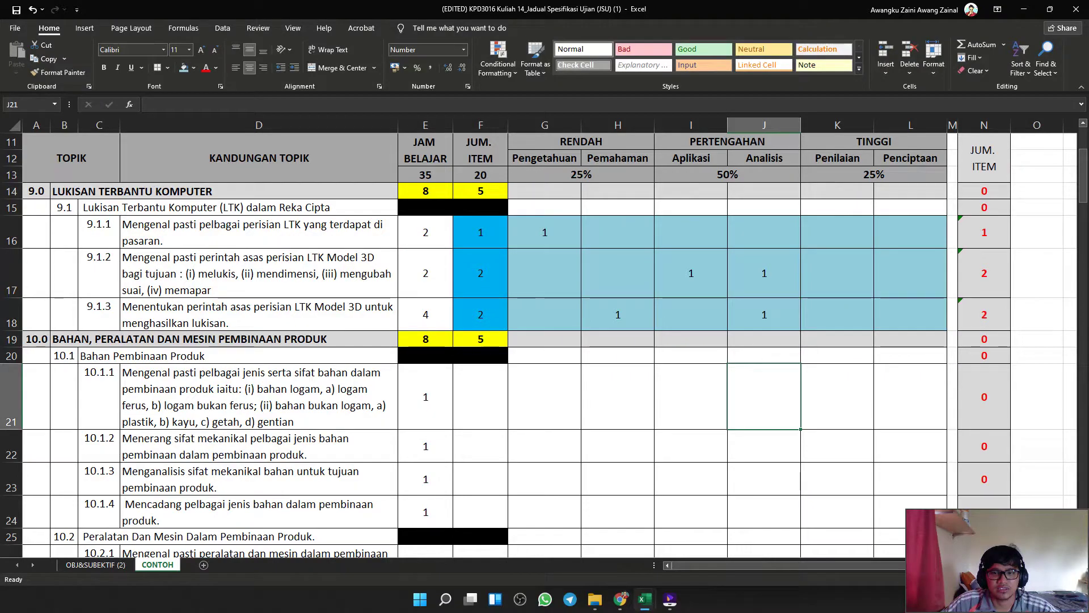
pyautogui.click(618, 315)
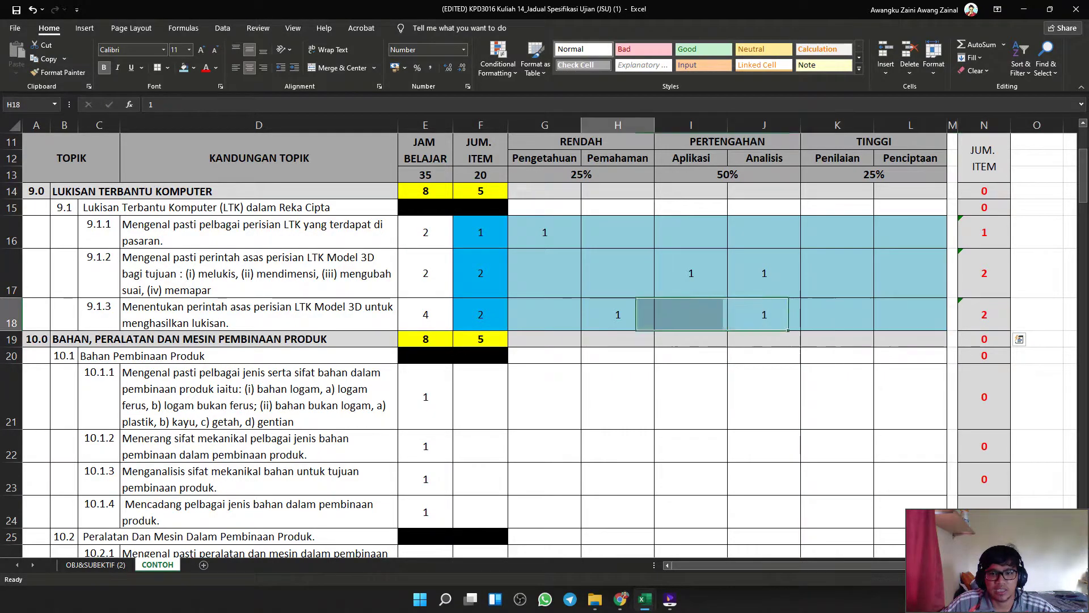
# Remove the fill colour from topic 9.0's cognitive-level cells G16:L18.
pyautogui.moveTo(545, 232); pyautogui.dragTo(910, 315)
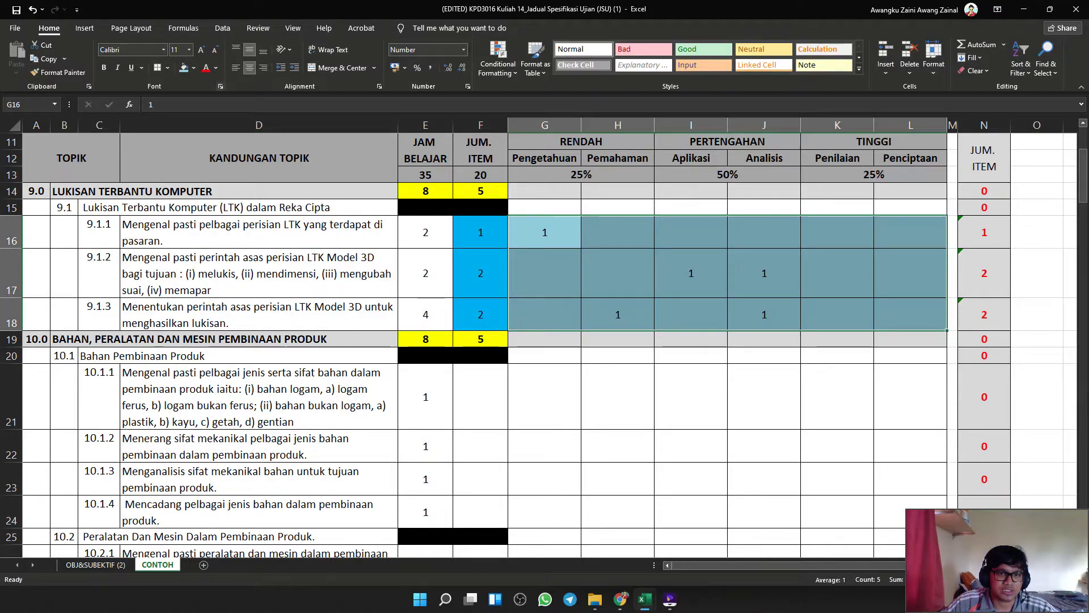
pyautogui.click(194, 67)
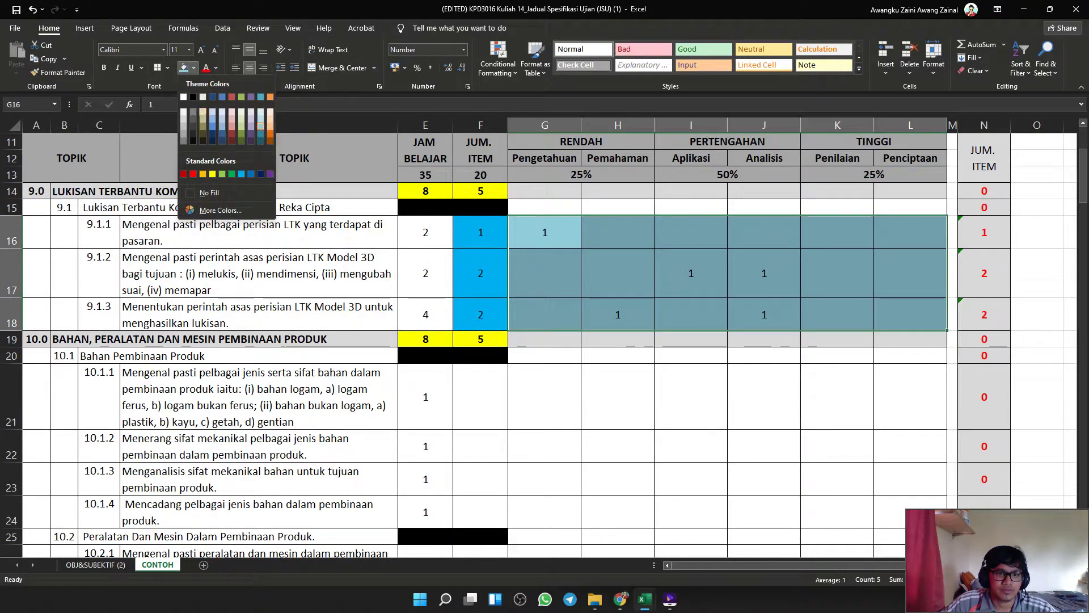
pyautogui.click(210, 192)
pyautogui.click(618, 397)
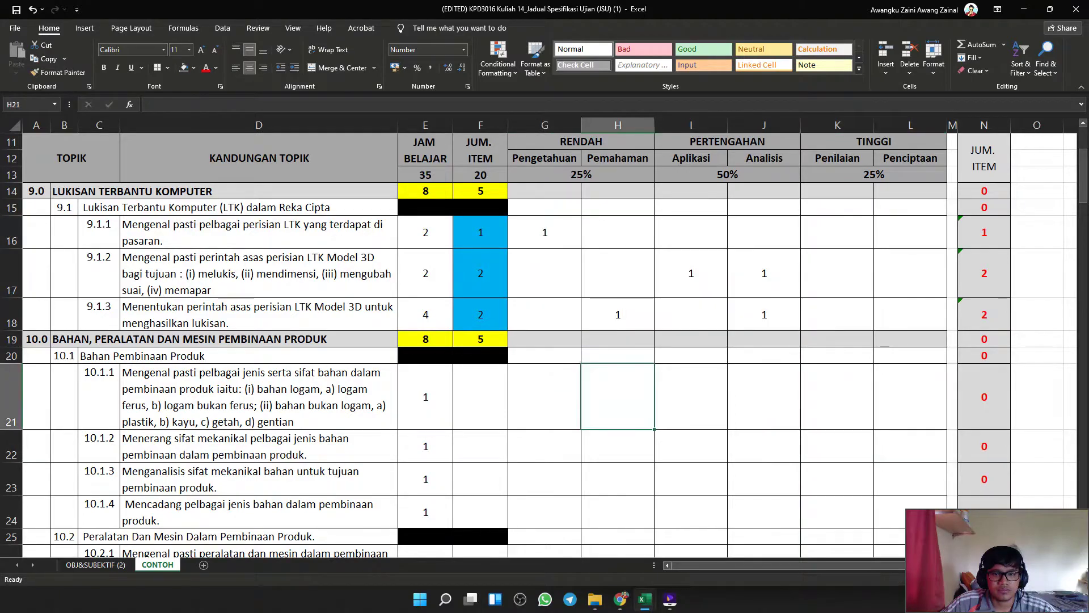
# Examine the subtopics of topics 10.0 and 11.0 for ones suited to the subjective section.
pyautogui.scroll(-1, 618, 396)
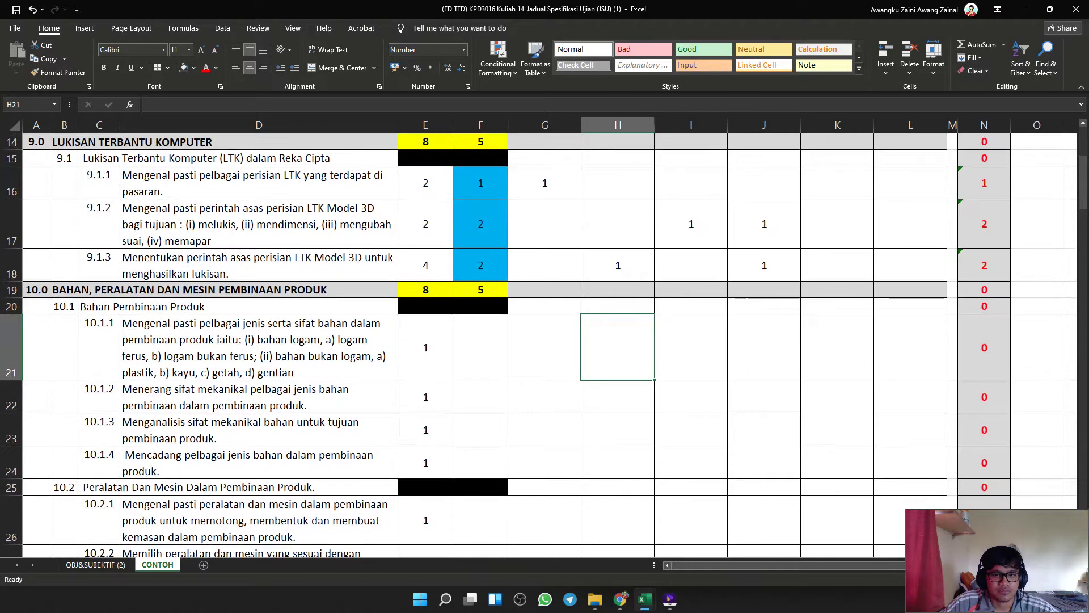
pyautogui.click(481, 346)
pyautogui.scroll(-1, 481, 346)
pyautogui.scroll(-2, 439, 410)
pyautogui.scroll(2, 439, 409)
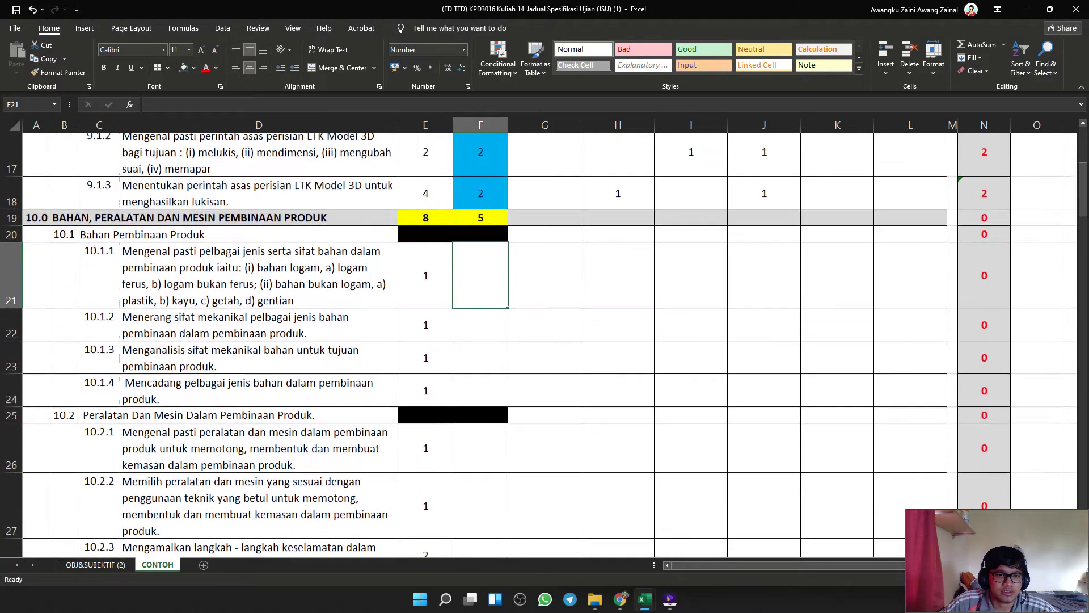
pyautogui.click(259, 397)
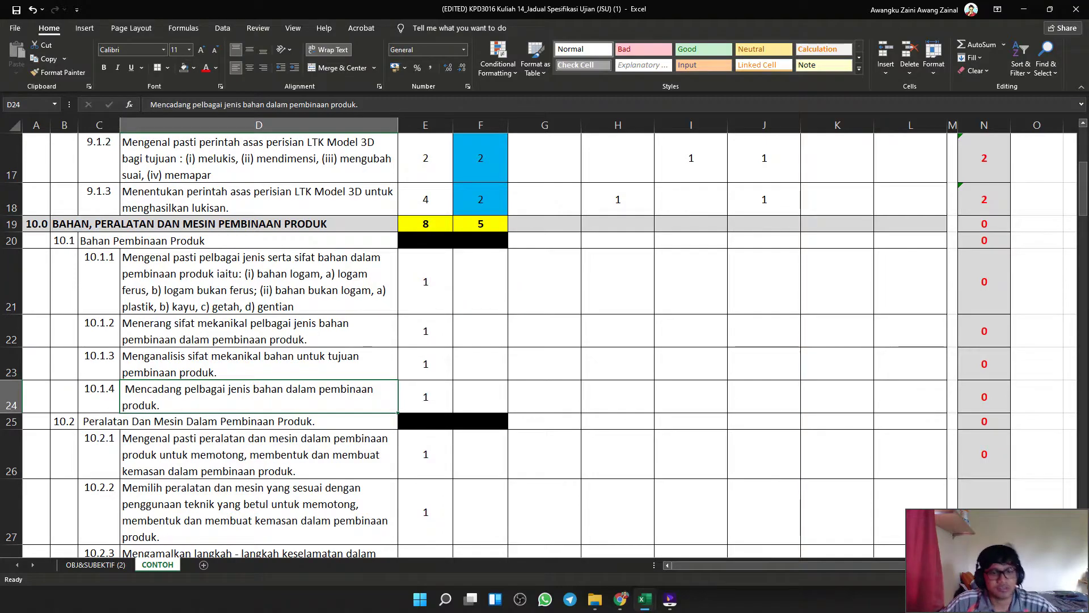
pyautogui.scroll(-3, 538, 346)
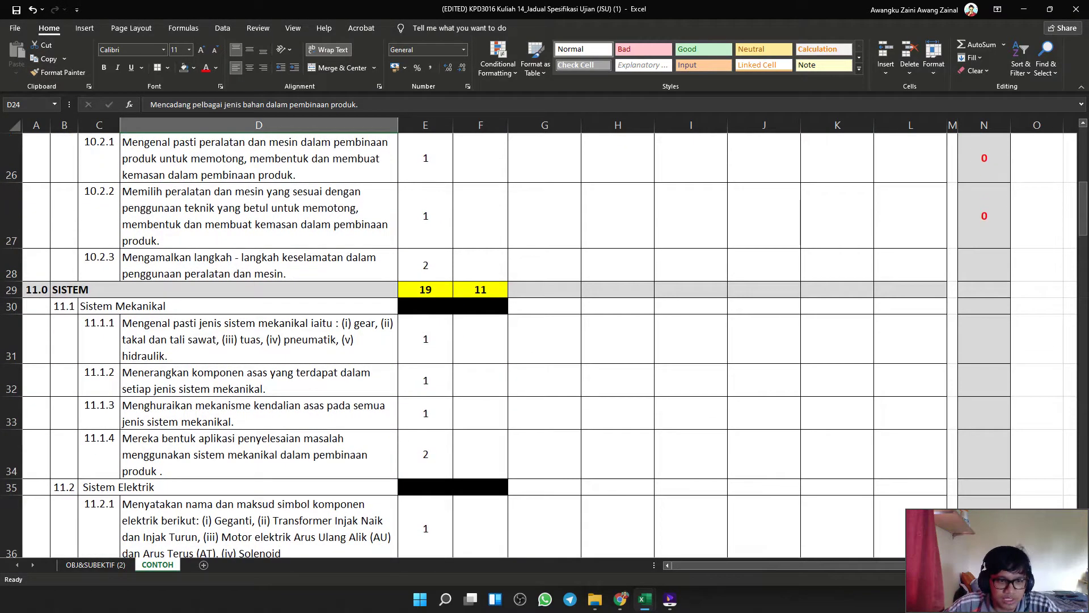
pyautogui.click(259, 340)
pyautogui.scroll(-2, 259, 339)
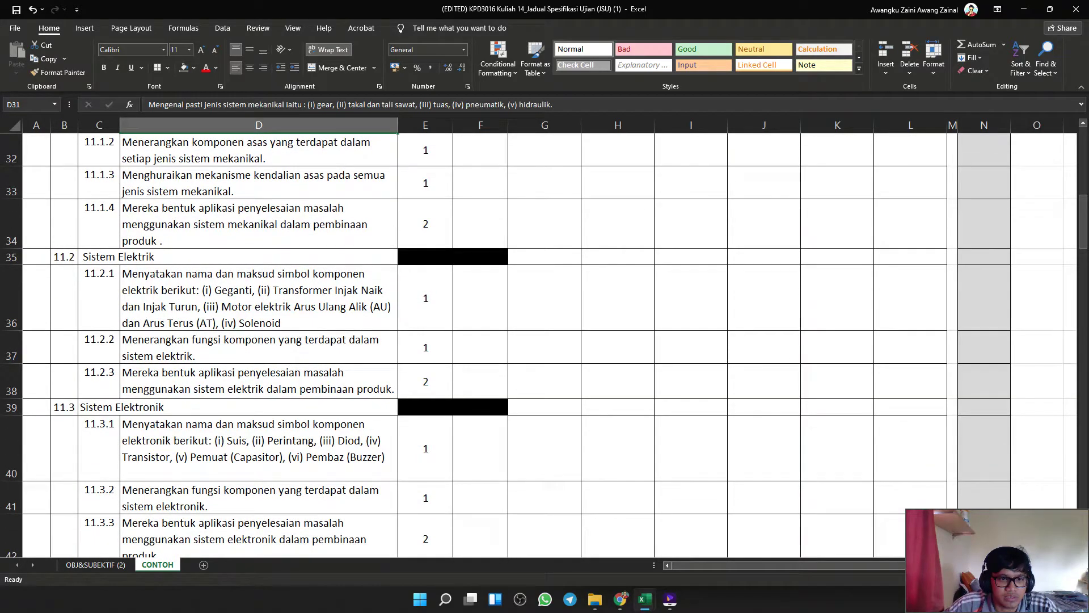
# Try to move the whole Sistem Elektrik block B35:E38 to cell B135 in the subjective section.
pyautogui.moveTo(480, 382); pyautogui.dragTo(66, 257)
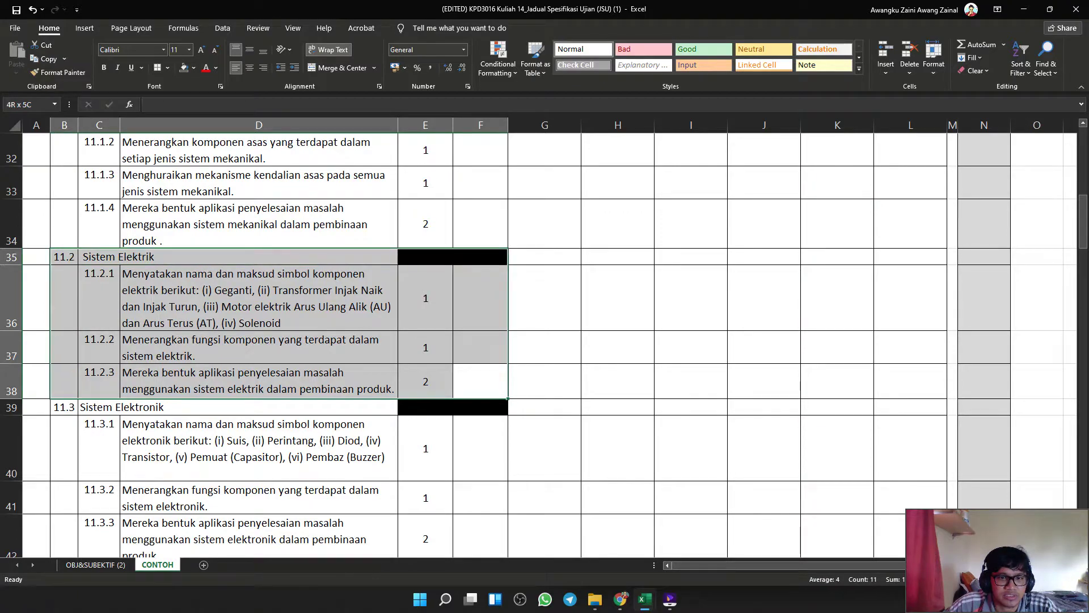
pyautogui.moveTo(426, 381); pyautogui.dragTo(66, 259)
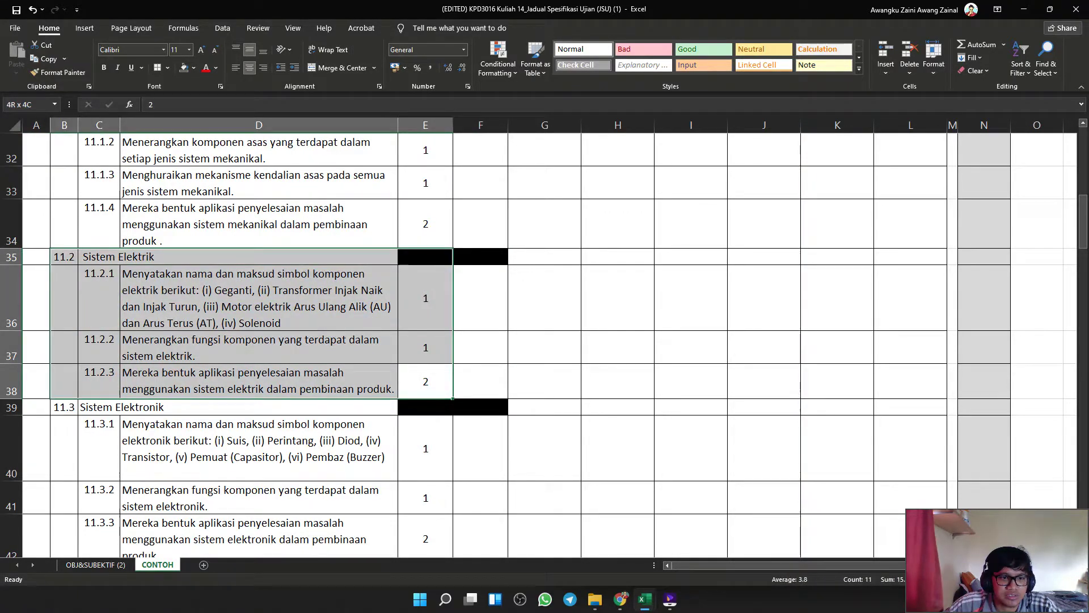
pyautogui.rightClick(69, 260)
pyautogui.click(94, 269)
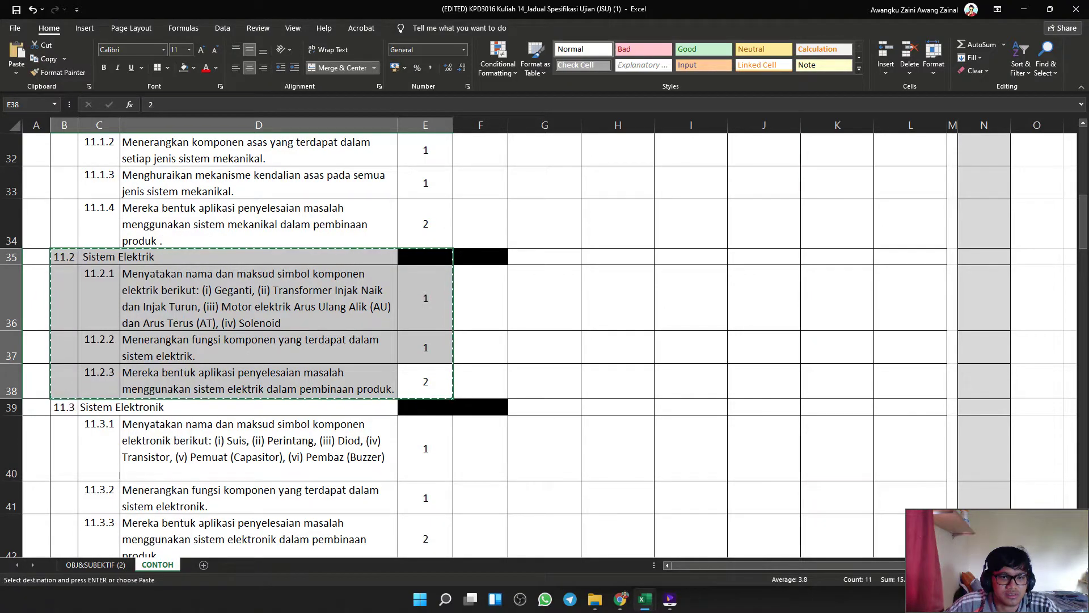
pyautogui.scroll(-20, 94, 269)
pyautogui.scroll(2, 539, 340)
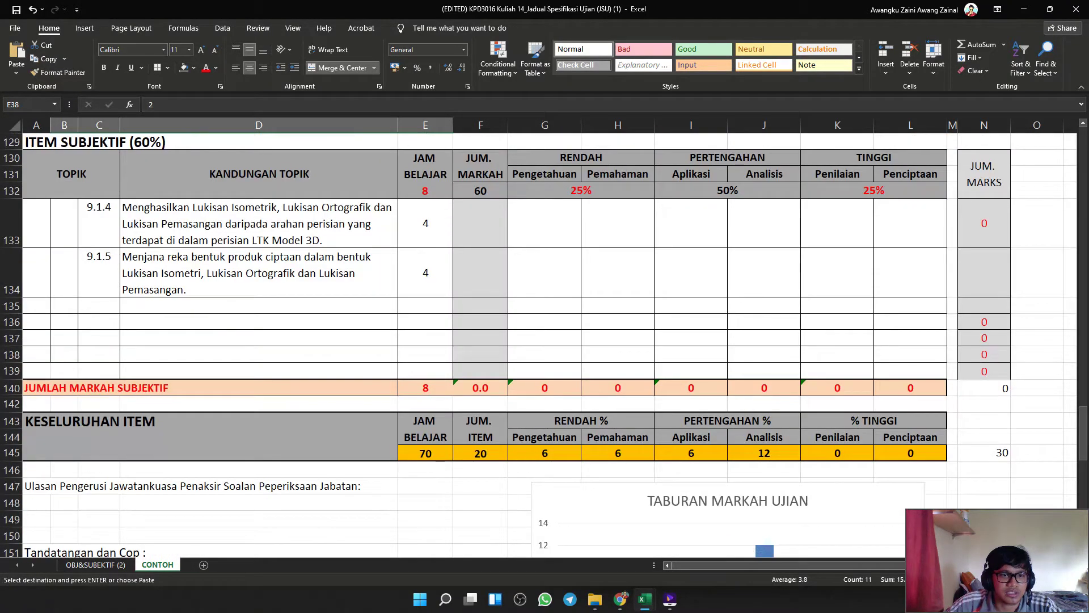
pyautogui.scroll(1, 539, 340)
pyautogui.rightClick(72, 339)
pyautogui.press('Escape')
pyautogui.scroll(20, 539, 341)
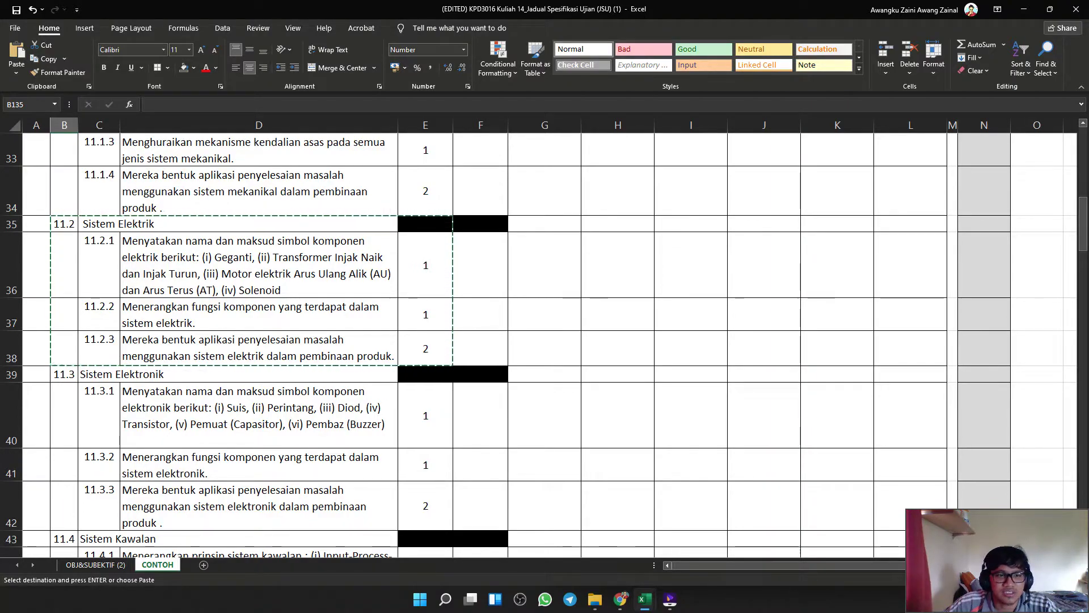
pyautogui.rightClick(62, 225)
pyautogui.click(88, 232)
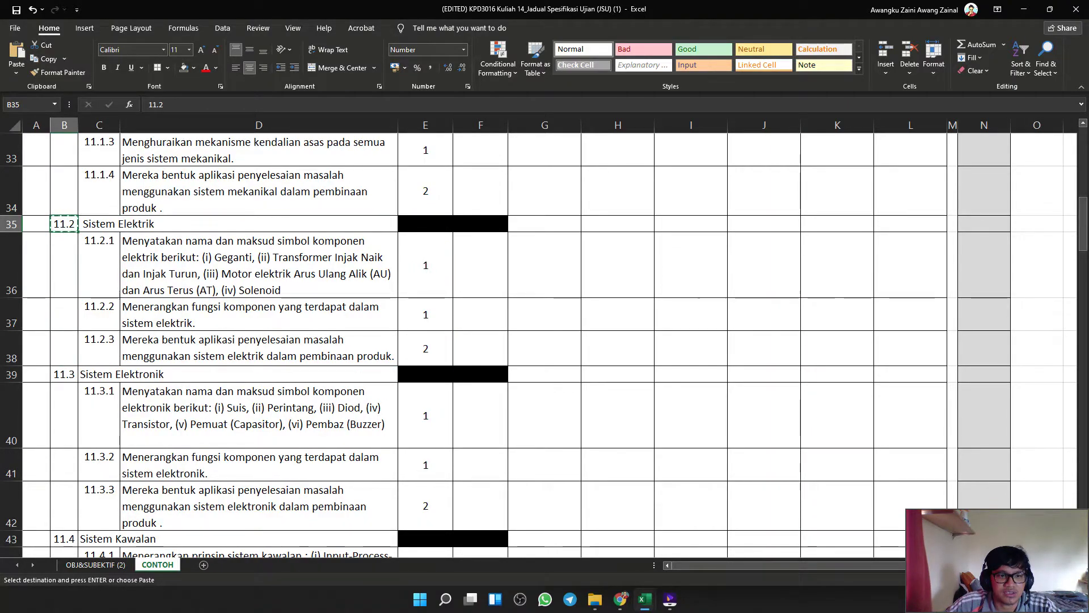
pyautogui.click(99, 255)
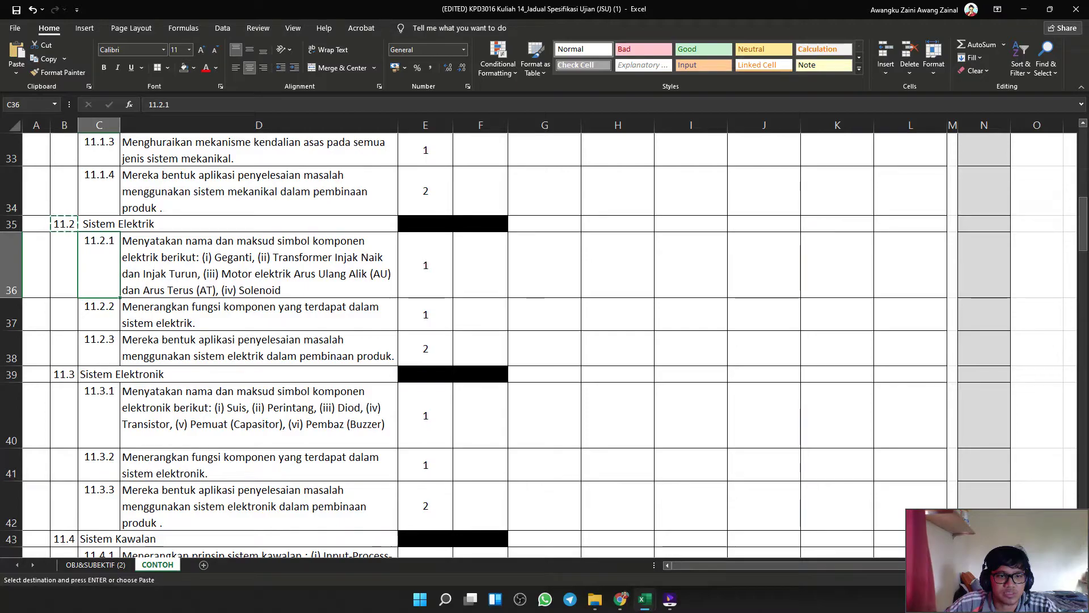
pyautogui.moveTo(1083, 224); pyautogui.dragTo(1084, 426)
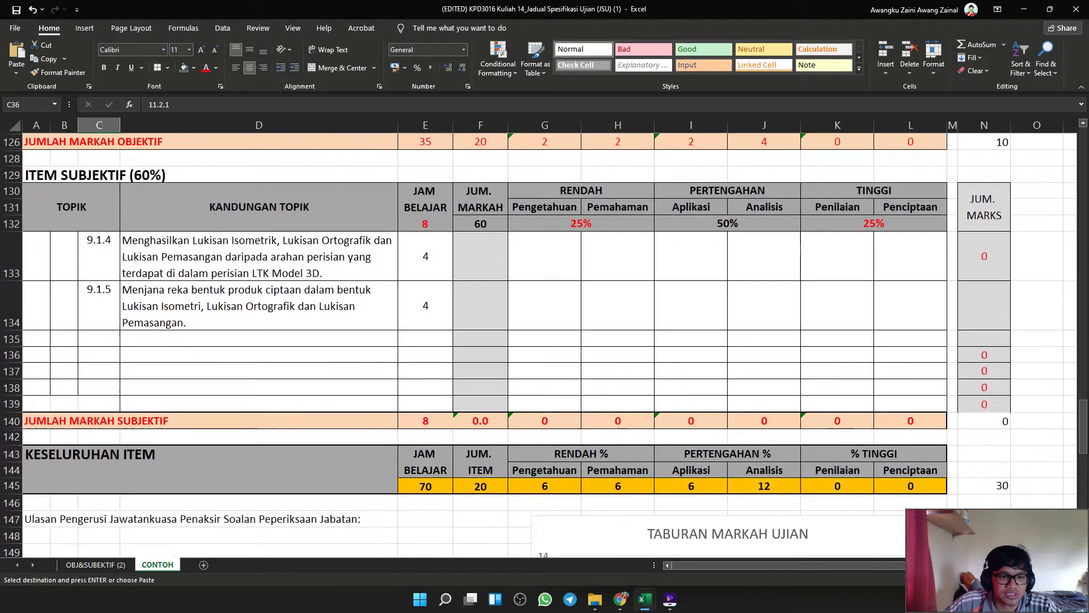
pyautogui.click(98, 338)
pyautogui.click(65, 339)
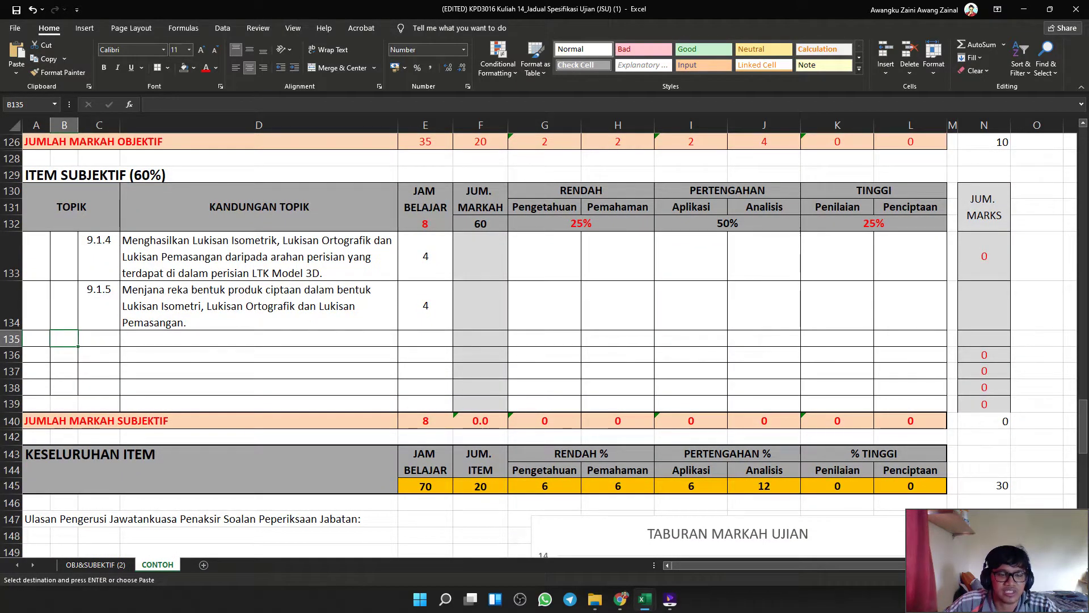
pyautogui.click(99, 339)
pyautogui.moveTo(1084, 427); pyautogui.dragTo(1083, 223)
# Move subtopics 11.2.1 to 11.2.3 with their learning hours (C36:E38) to the subjective section, starting at cell C135.
pyautogui.moveTo(64, 224); pyautogui.dragTo(425, 353)
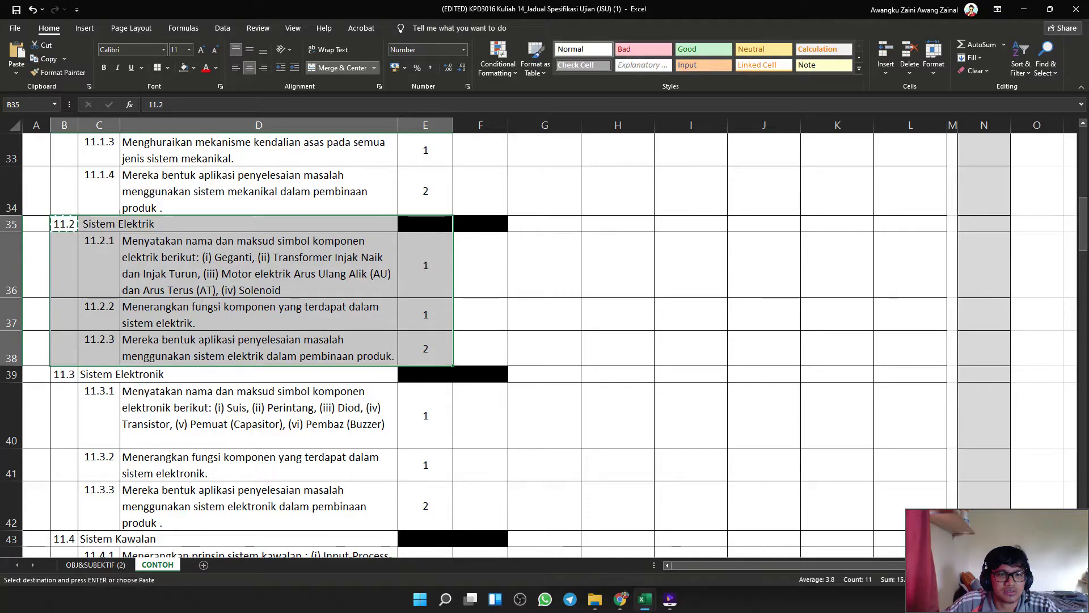
pyautogui.moveTo(99, 259); pyautogui.dragTo(423, 351)
pyautogui.rightClick(118, 251)
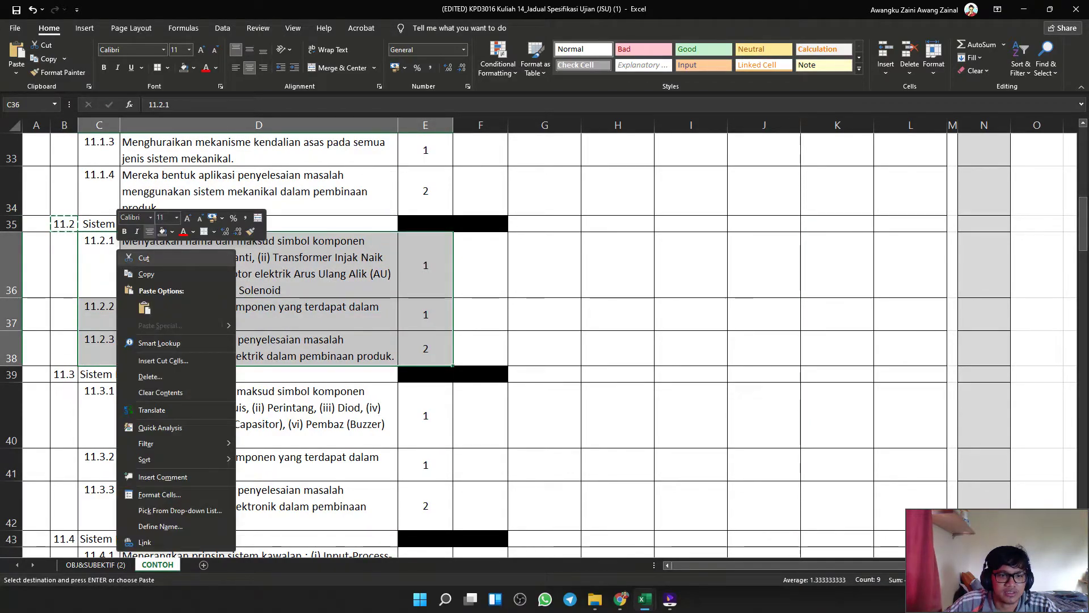
pyautogui.press('Escape')
pyautogui.scroll(-5, 539, 341)
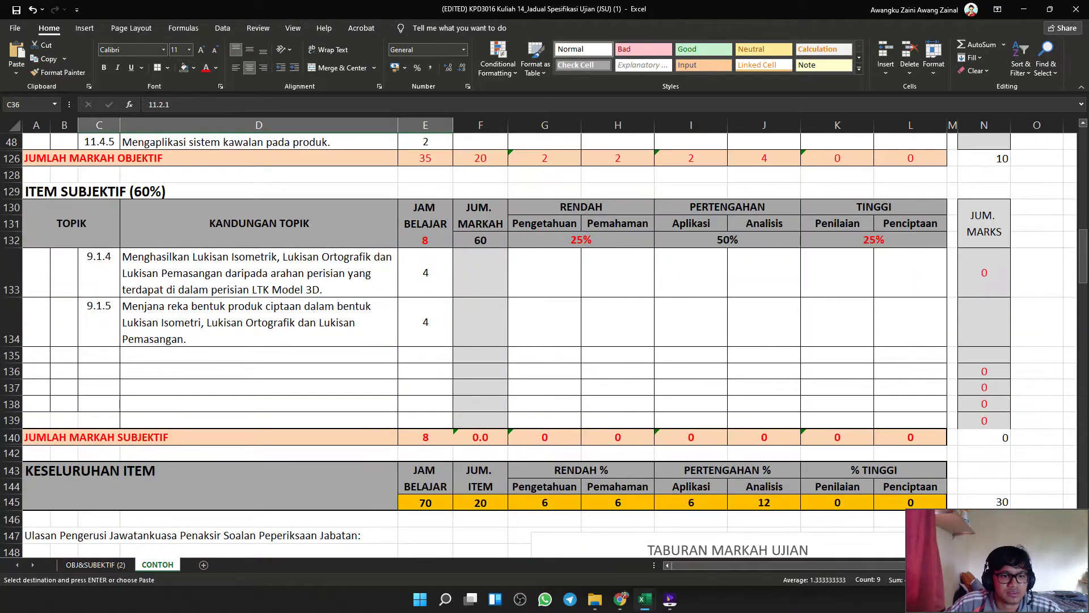
pyautogui.click(99, 356)
pyautogui.hotkey('ctrl', 'v')
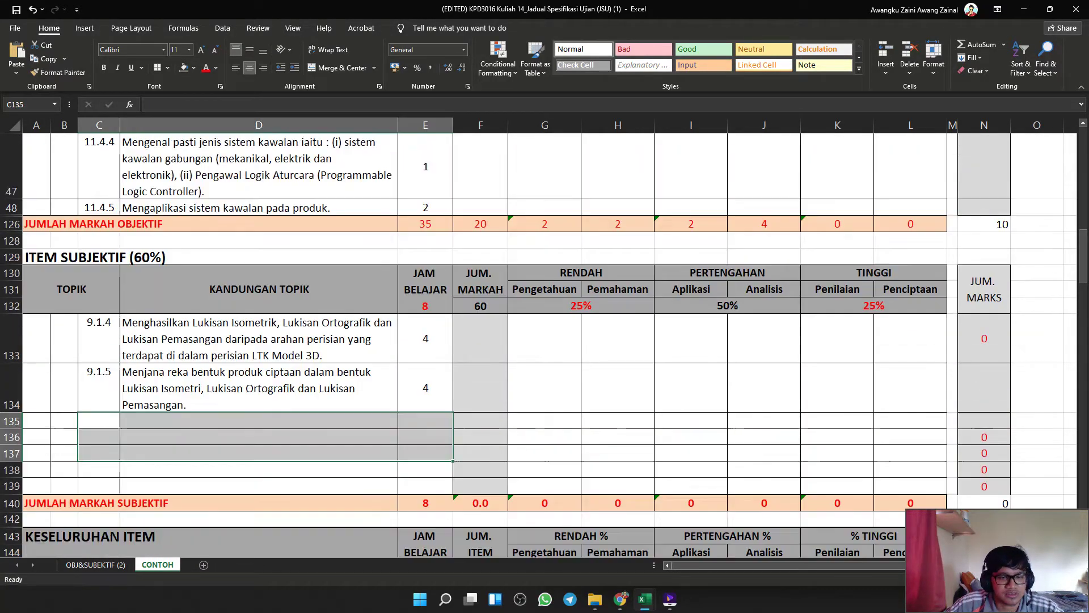
# Label subtopic 9.1.4 in the subjective section with topic 9.0 in cell A133 and 9.1 in cell B133.
pyautogui.click(426, 380)
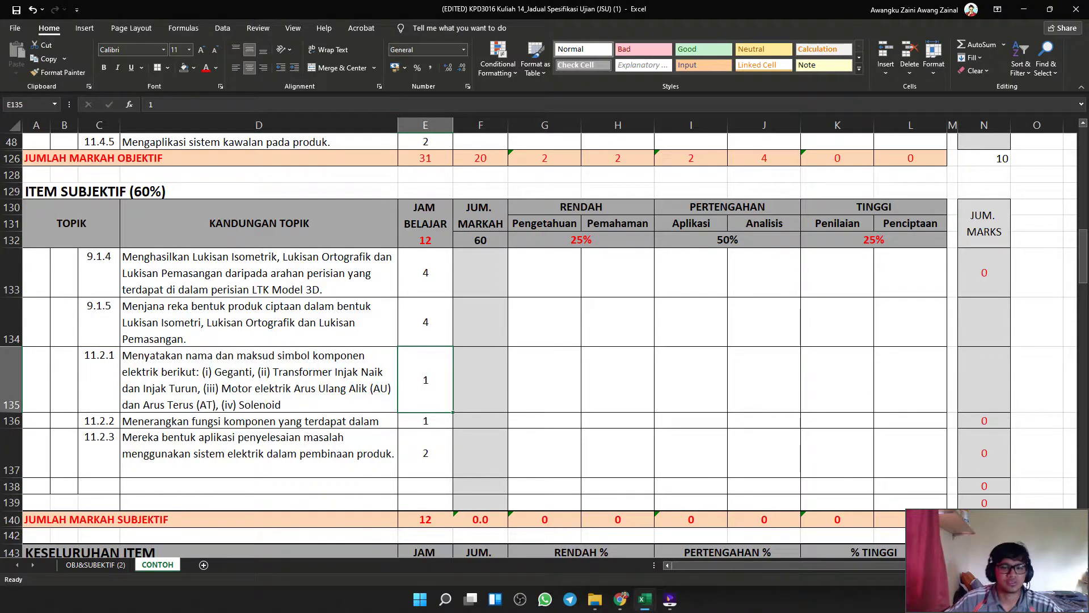
pyautogui.press('Left')
pyautogui.press('Left')
pyautogui.press('Left')
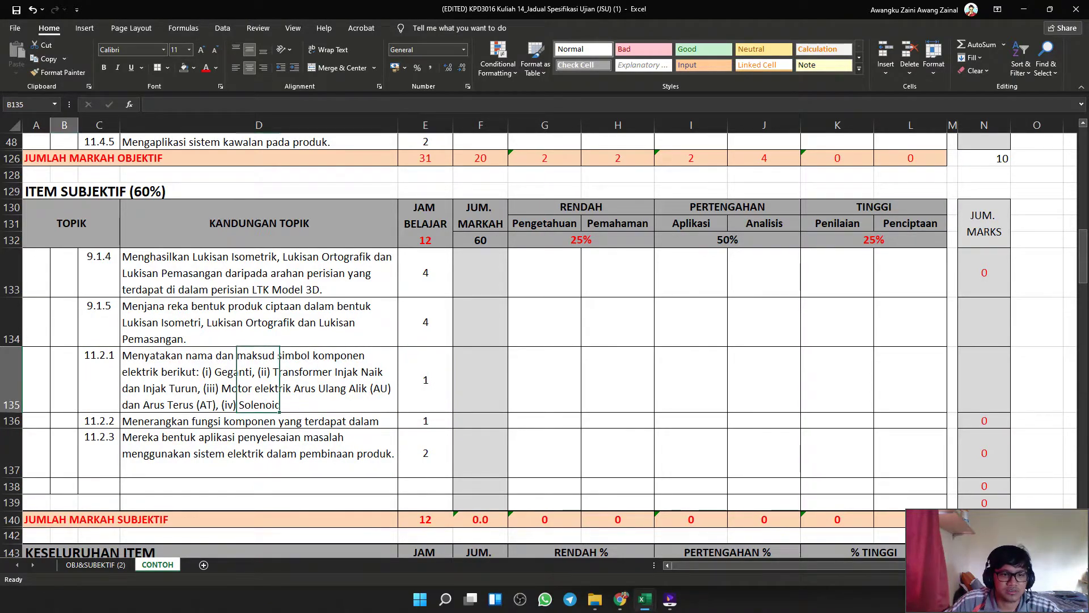
pyautogui.press('Up')
pyautogui.press('Up')
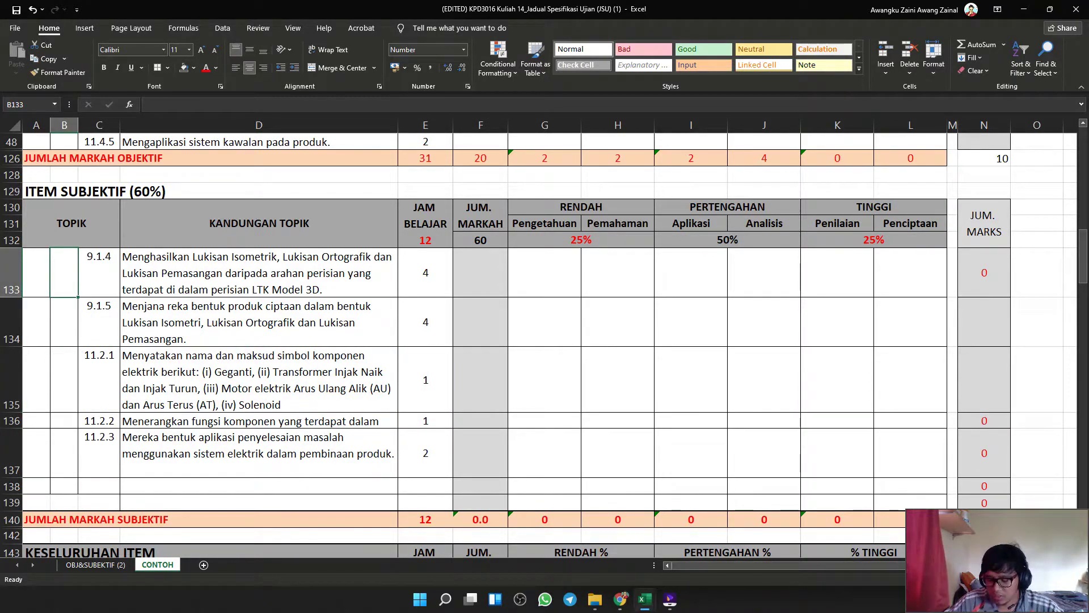
pyautogui.write('9.1')
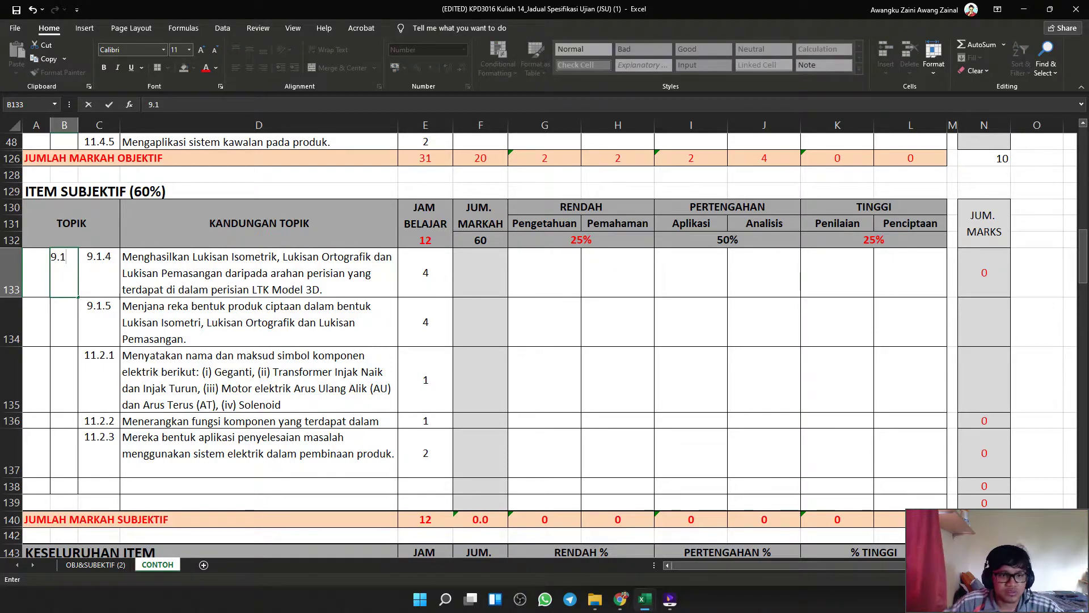
pyautogui.press('Left')
pyautogui.write('9.0')
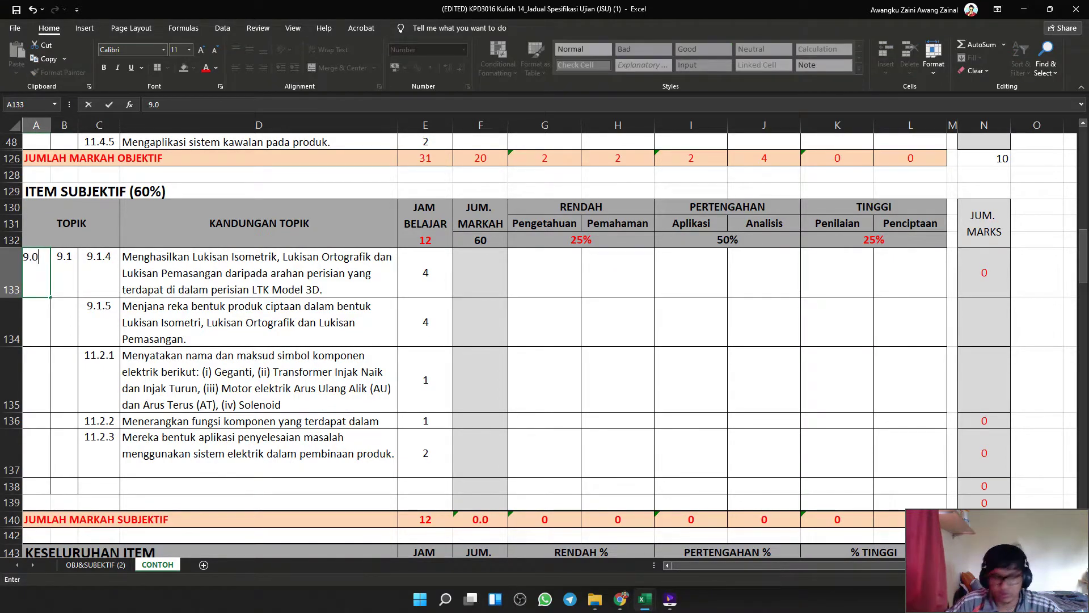
# Label subtopic 11.2.1 in the subjective section with topic 11.0 in cell A135 and 11.2 in cell B135.
pyautogui.press('Down')
pyautogui.press('Down')
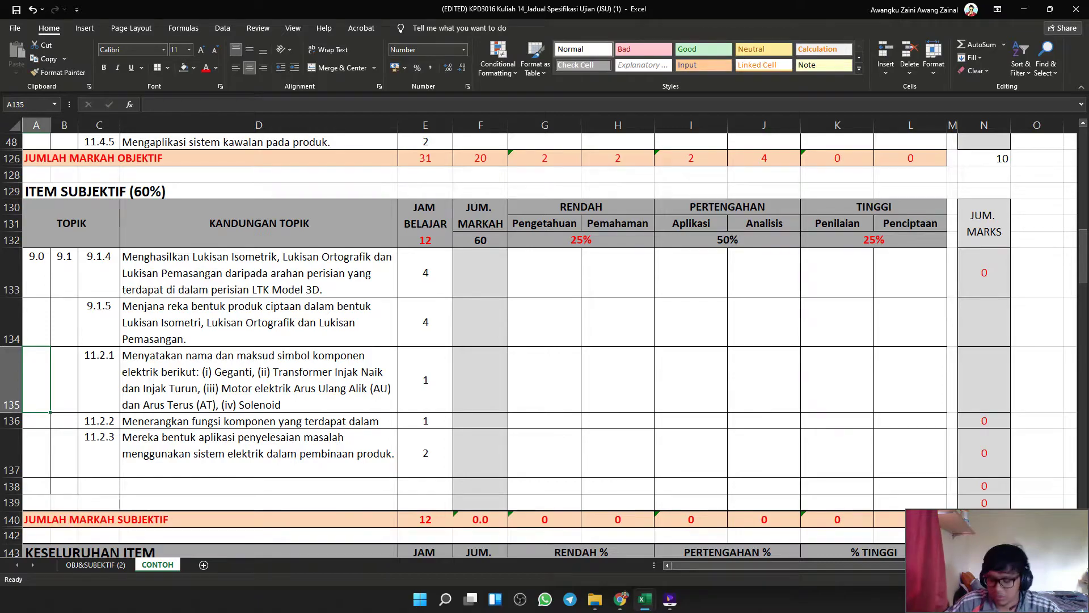
pyautogui.write('11.0')
pyautogui.press('Right')
pyautogui.write('11.0')
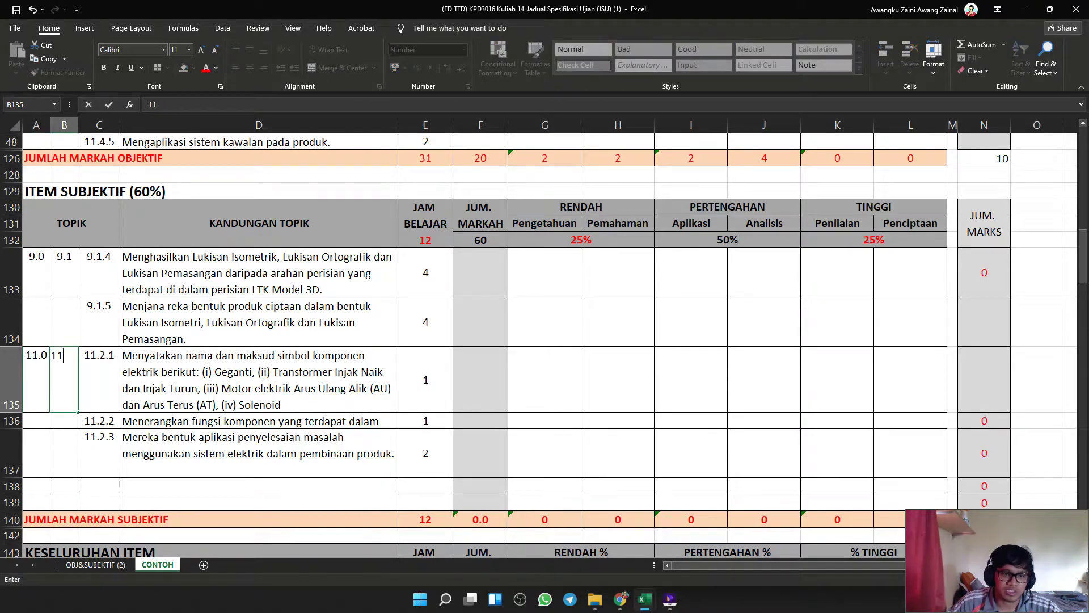
pyautogui.press('Return')
pyautogui.press('Up')
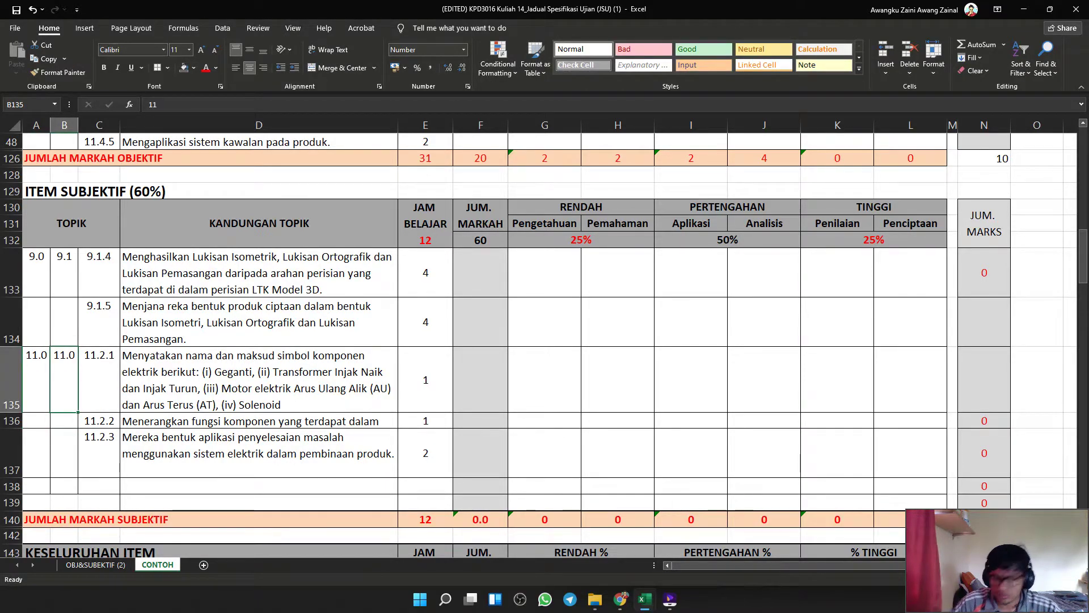
pyautogui.write('11')
pyautogui.press('Right')
pyautogui.press('Right')
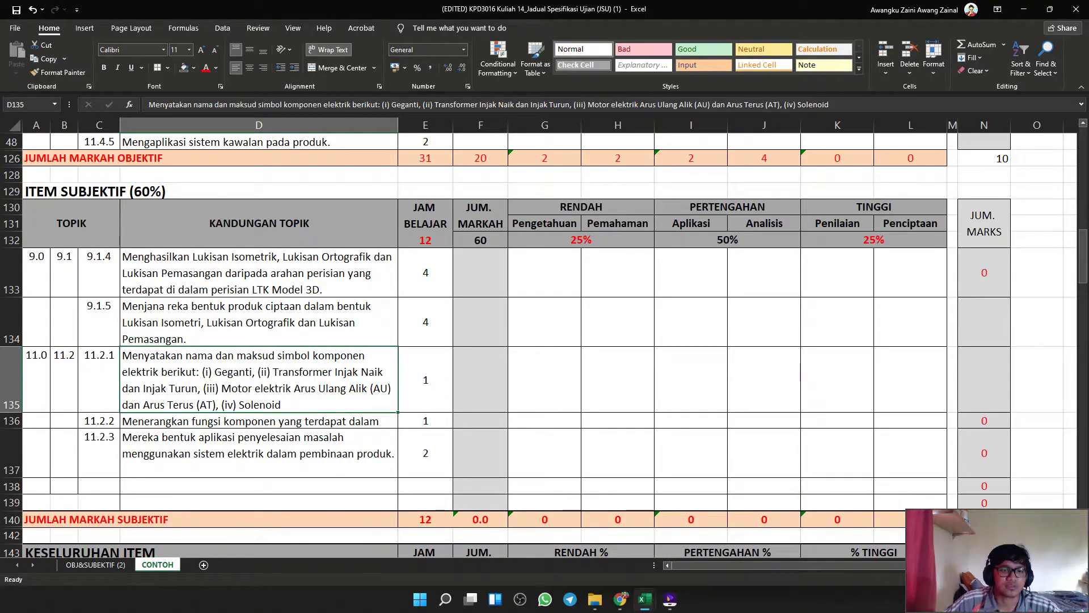
# Delete the emptied Sistem Elektrik rows 35 to 38 from the objective section.
pyautogui.press('Up')
pyautogui.scroll(10, 545, 340)
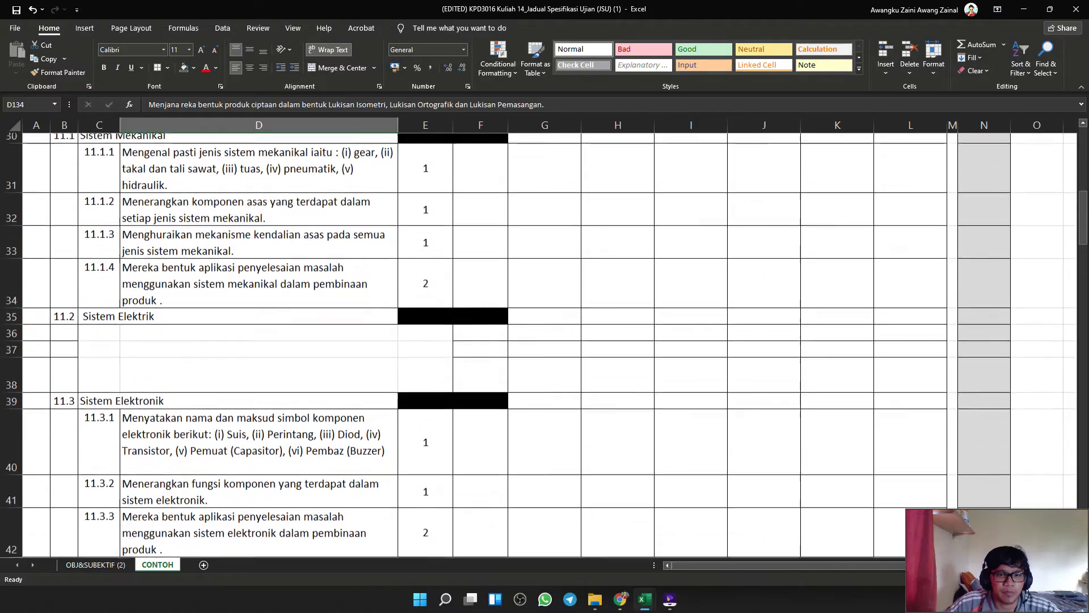
pyautogui.click(259, 356)
pyautogui.click(64, 323)
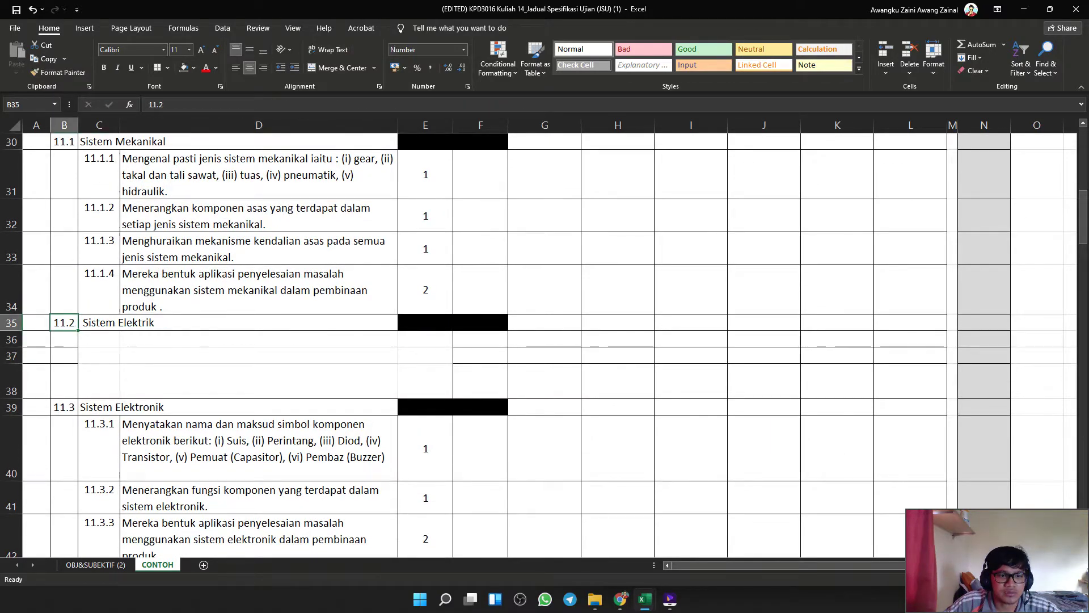
pyautogui.moveTo(12, 323); pyautogui.dragTo(12, 391)
pyautogui.rightClick(11, 377)
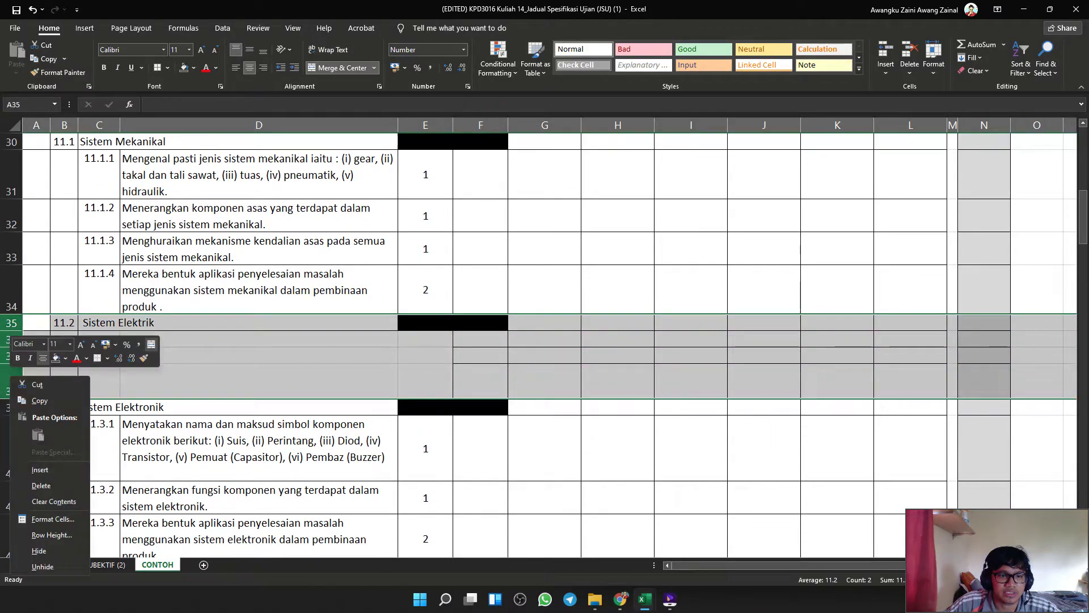
pyautogui.click(41, 485)
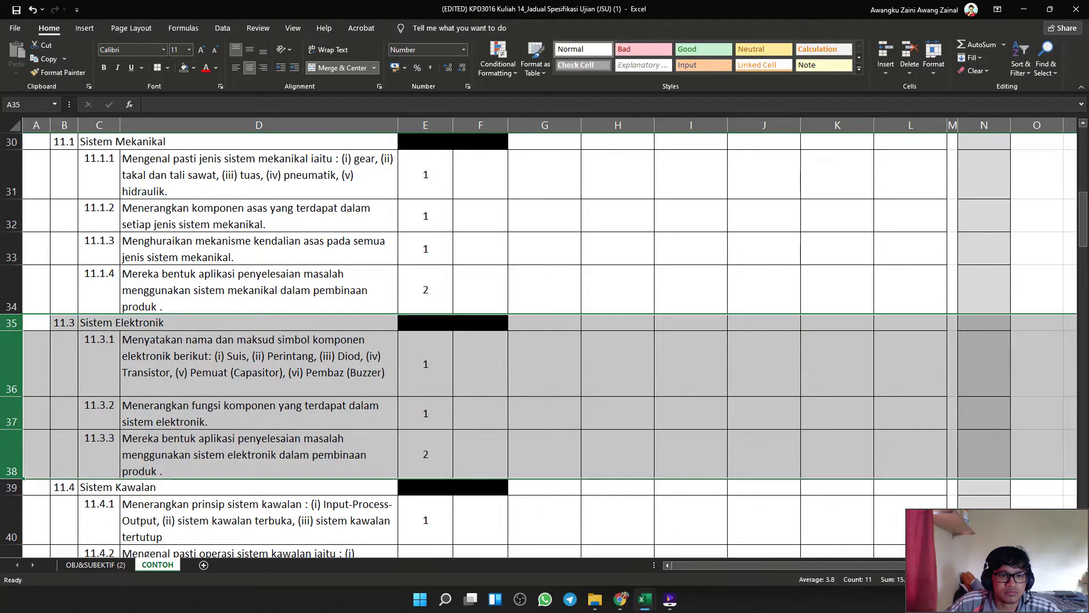
# Examine the remaining subtopics and learning hours of topics 10.0 and 11.0, and compare them with the subjective section.
pyautogui.click(618, 290)
pyautogui.scroll(2, 618, 290)
pyautogui.click(425, 339)
pyautogui.scroll(-2, 544, 346)
pyautogui.scroll(1, 544, 346)
pyautogui.moveTo(425, 290); pyautogui.dragTo(425, 406)
pyautogui.click(545, 364)
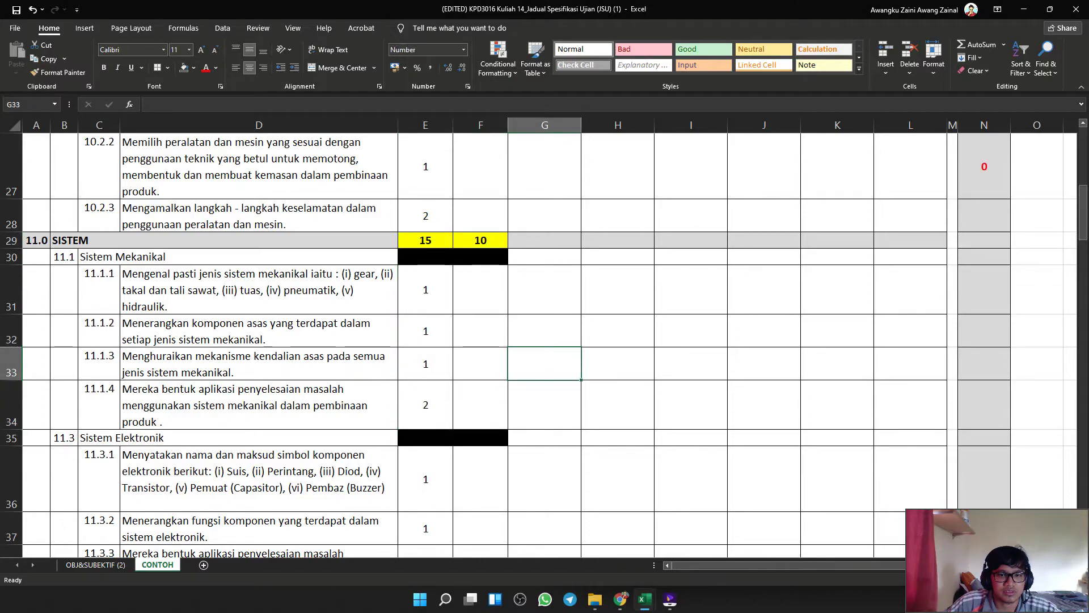
pyautogui.scroll(5, 544, 364)
pyautogui.scroll(-2, 544, 345)
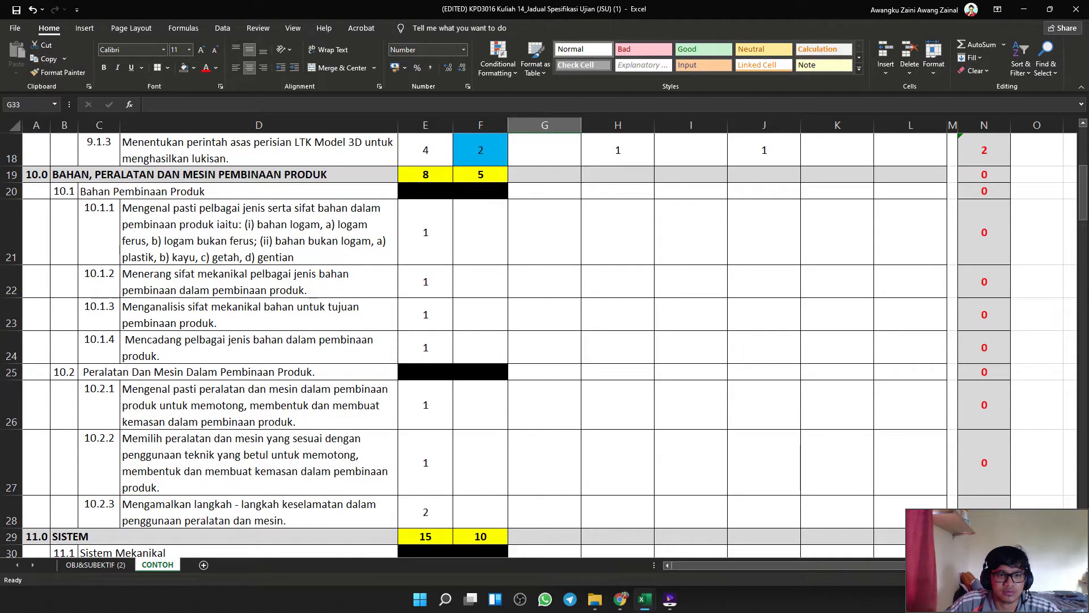
pyautogui.click(259, 463)
pyautogui.click(64, 462)
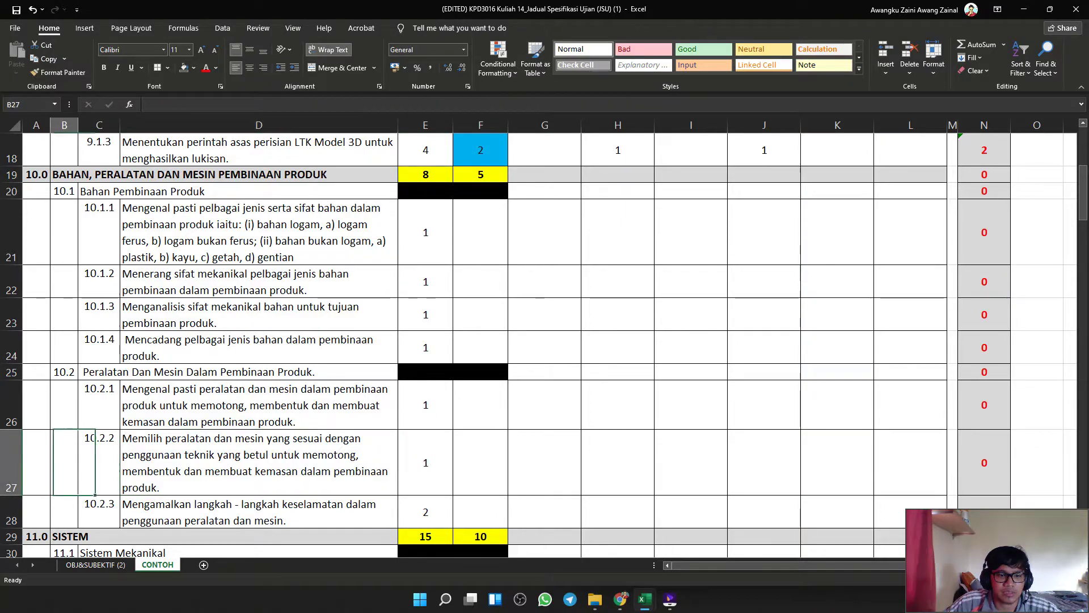
pyautogui.scroll(-4, 64, 462)
pyautogui.scroll(-10, 545, 346)
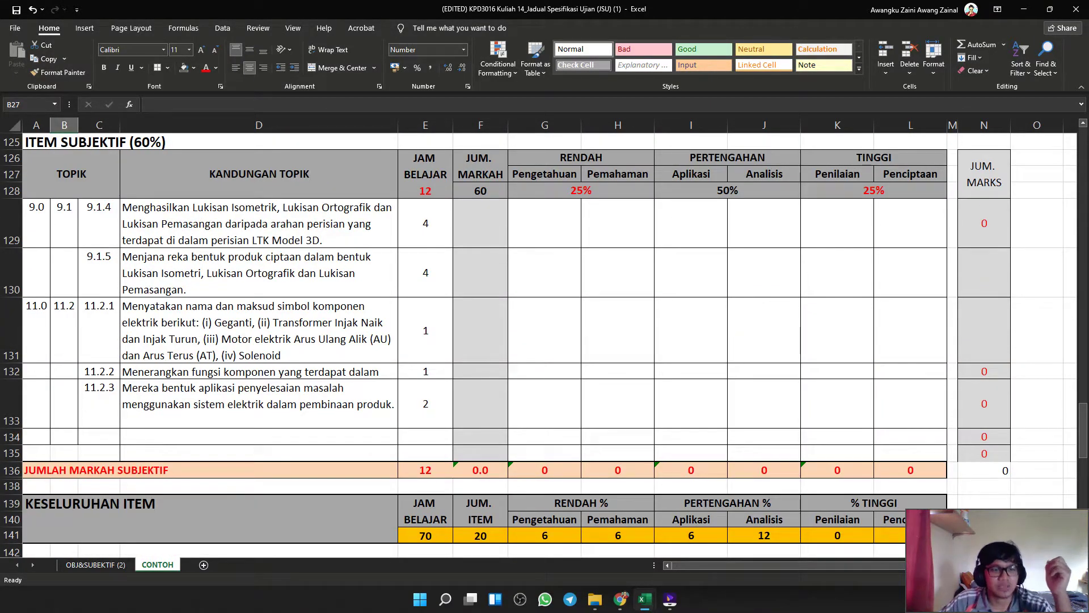
# Try inserting a blank row above subtopic 11.2.1 in the subjective section, and undo the insertion.
pyautogui.click(36, 273)
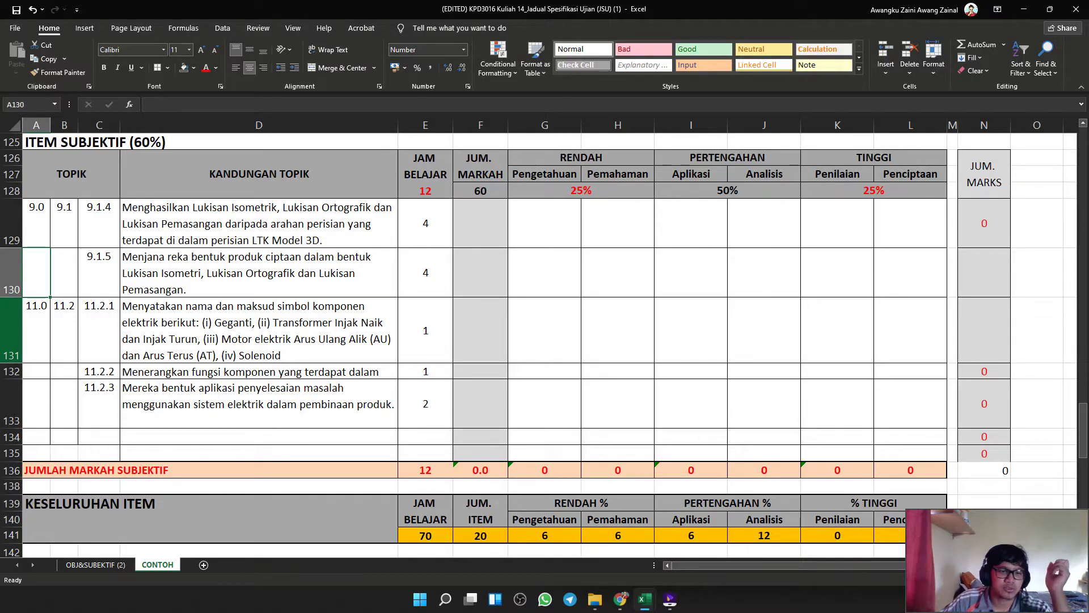
pyautogui.click(64, 330)
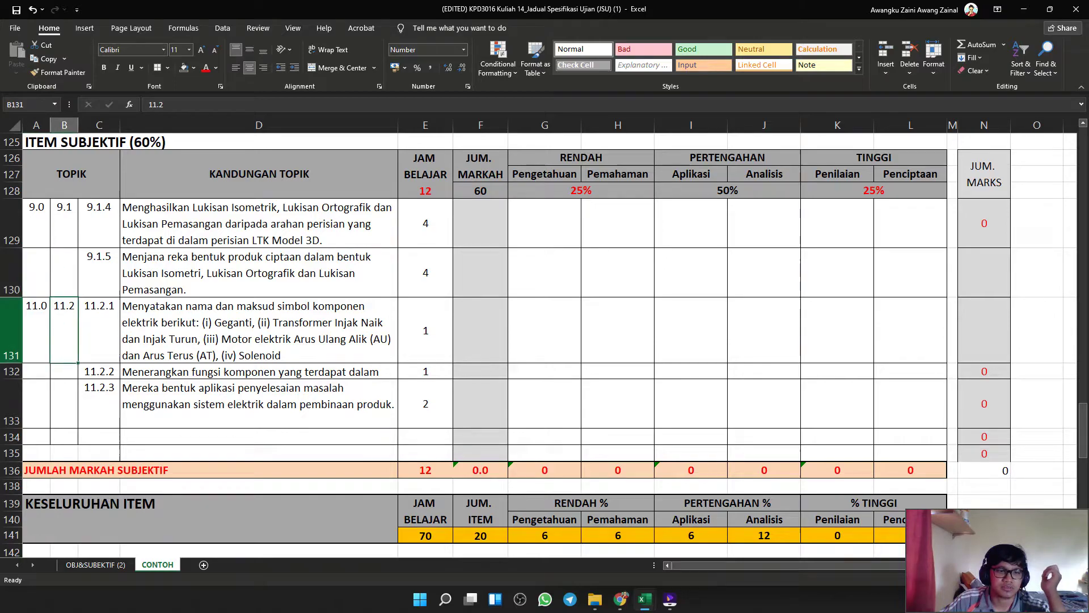
pyautogui.click(12, 330)
pyautogui.rightClick(11, 331)
pyautogui.press('Escape')
pyautogui.rightClick(11, 330)
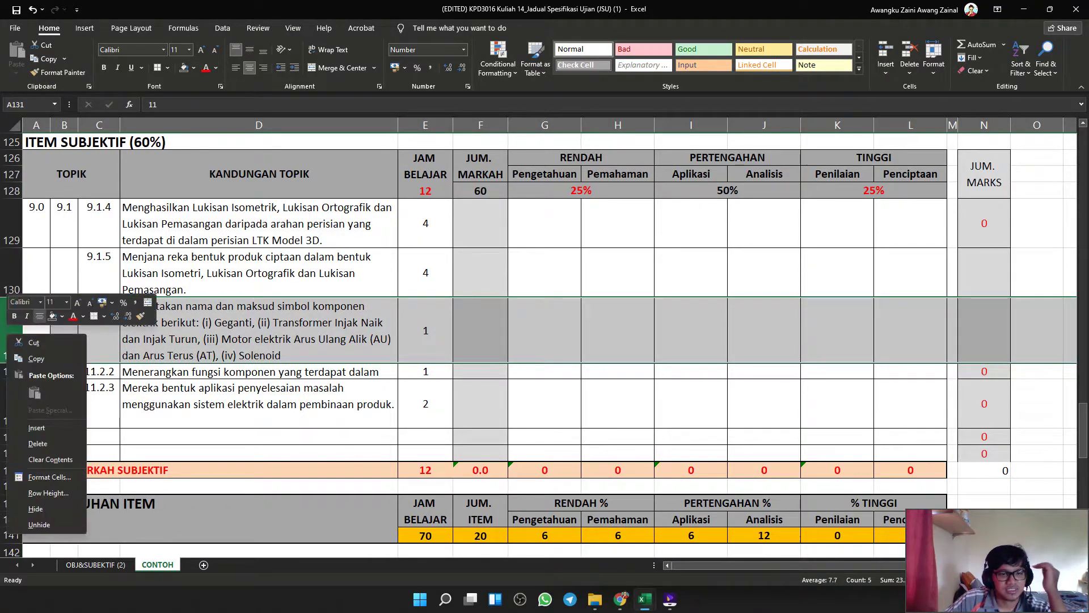
pyautogui.click(34, 429)
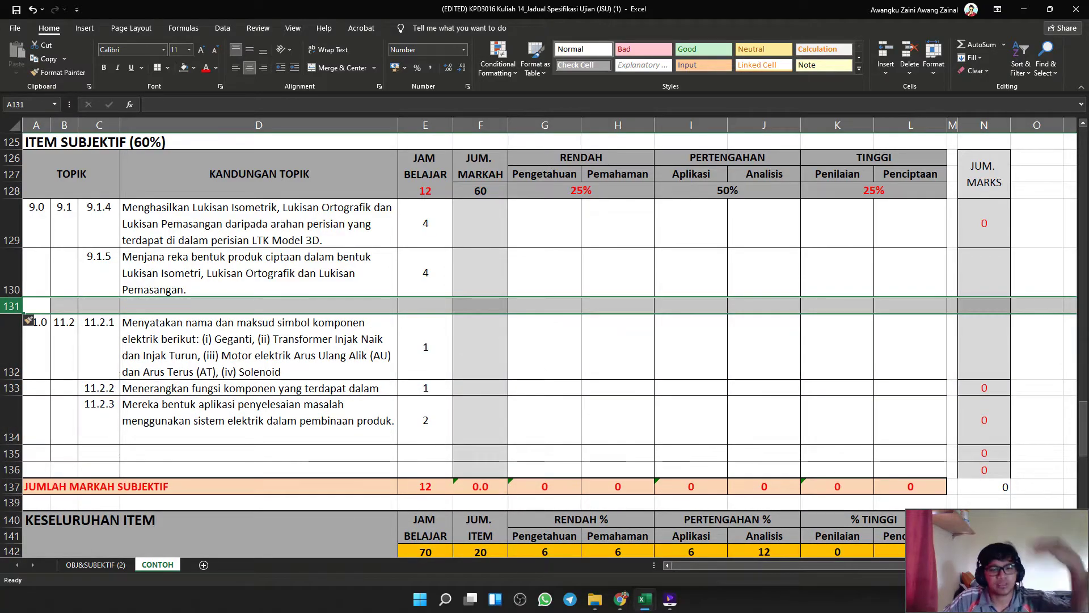
pyautogui.click(259, 272)
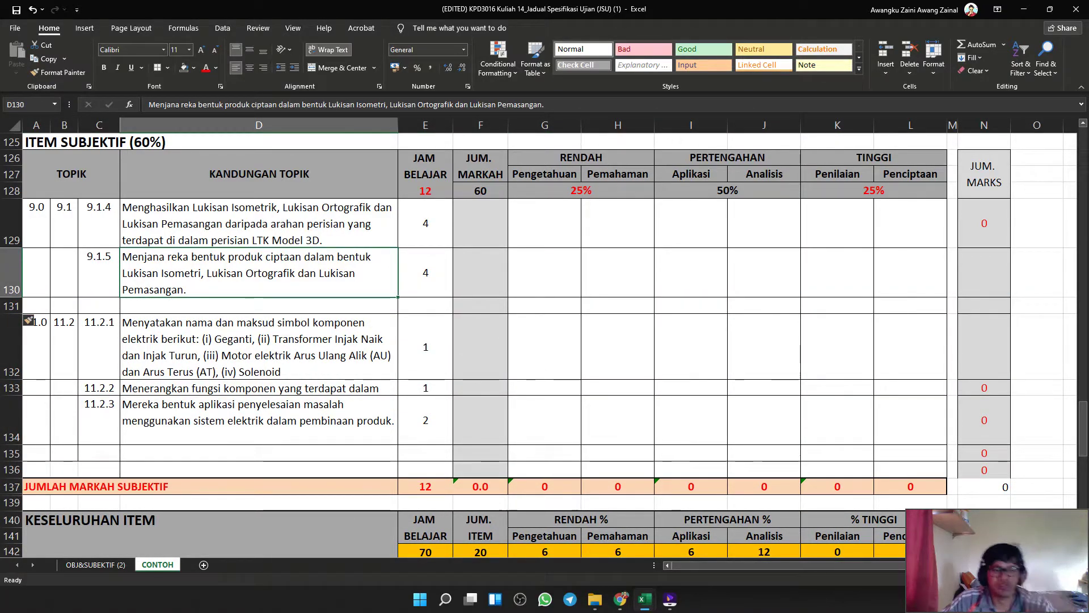
pyautogui.hotkey('ctrl', 'z')
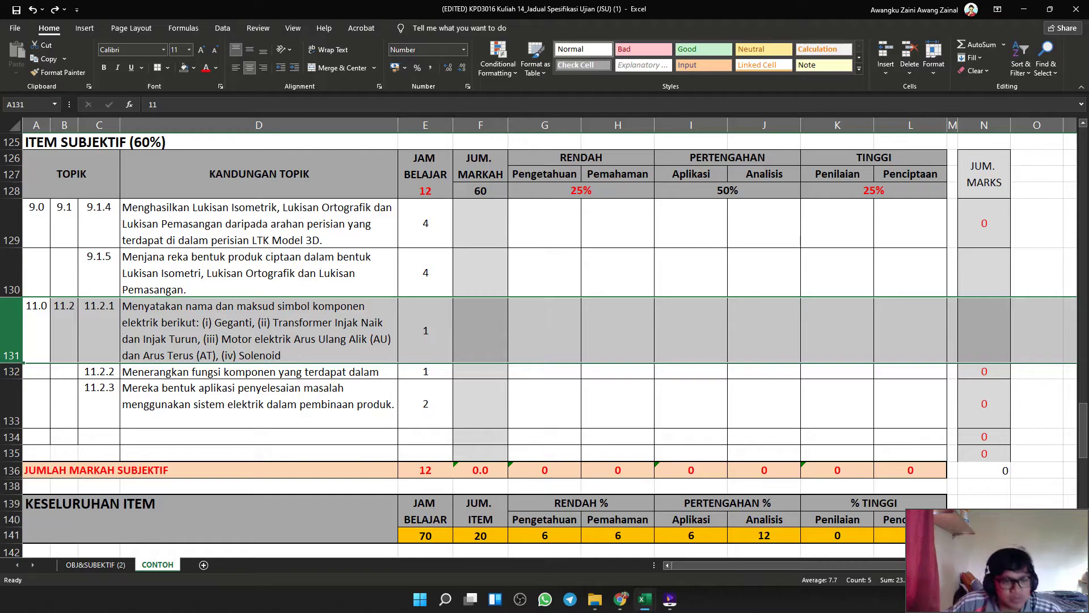
# Renumber subjective subtopic 11.2.2 as 11.2.3 in cell C132 and subtopic 11.2.3 as 11.2.4 in cell C133.
pyautogui.click(259, 372)
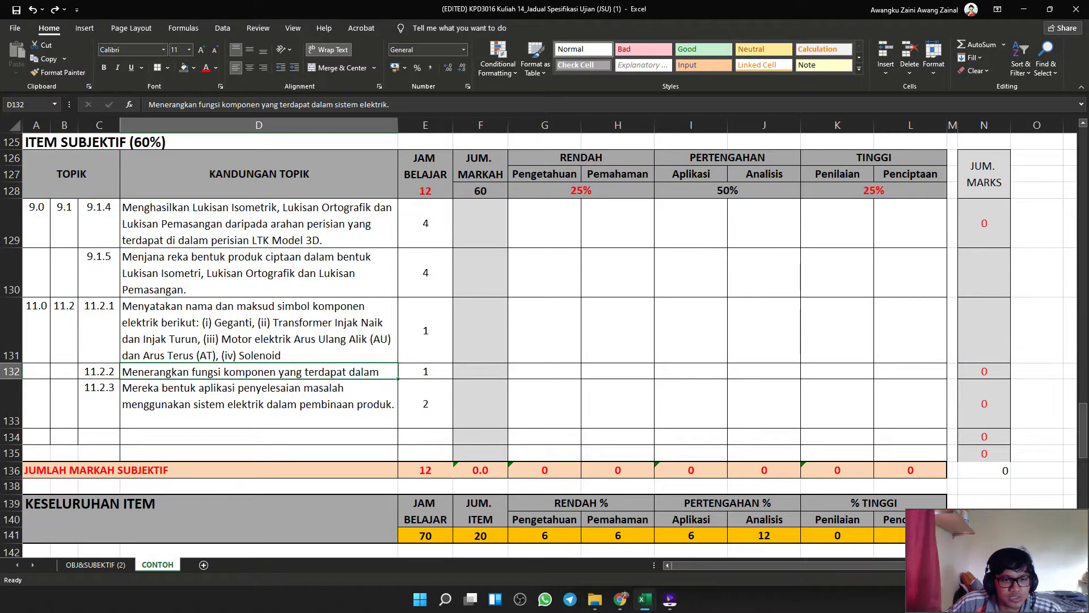
pyautogui.doubleClick(100, 371)
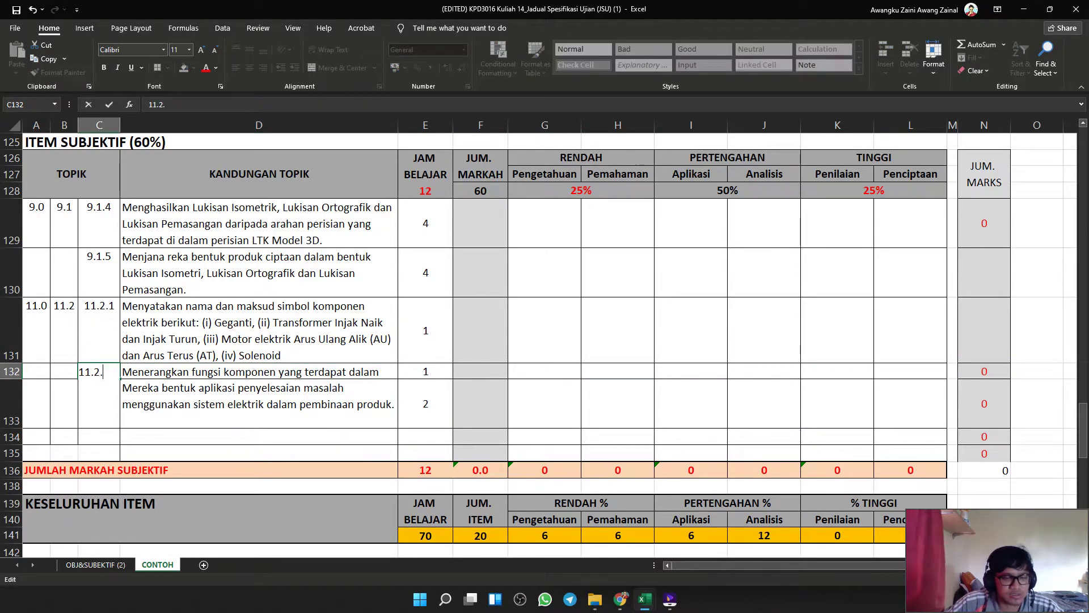
pyautogui.click(258, 335)
pyautogui.doubleClick(99, 397)
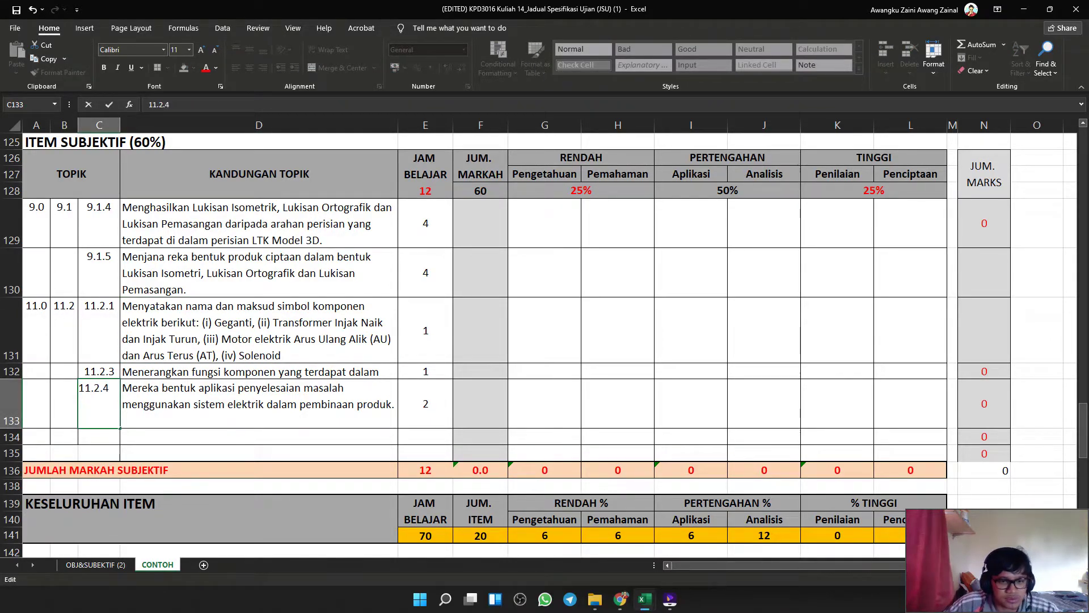
pyautogui.click(259, 335)
# Insert a row below subtopic 11.2.1 in the subjective section and number it 11.2.2 in cell C132.
pyautogui.rightClick(15, 372)
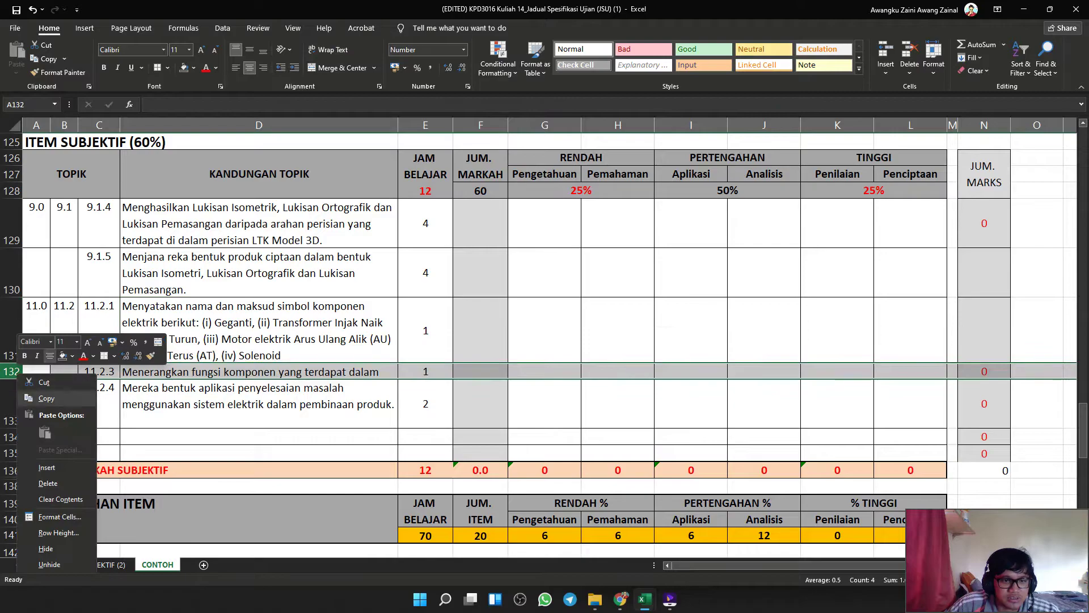
pyautogui.click(44, 468)
pyautogui.click(259, 334)
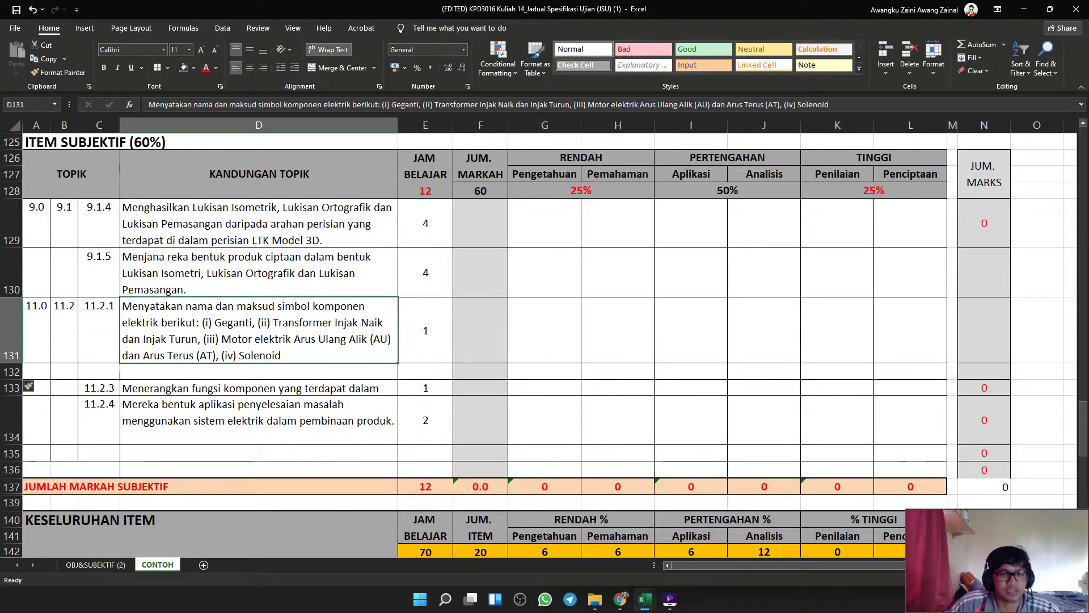
pyautogui.click(99, 372)
pyautogui.write('11.2.2')
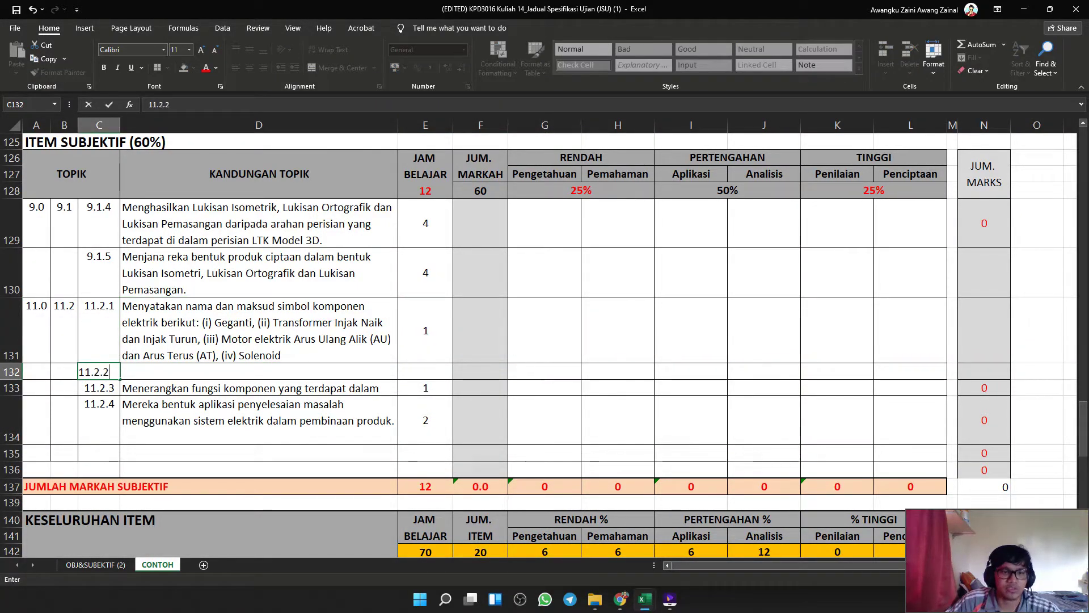
pyautogui.press('Tab')
# Undo the added 11.2.2 row and the subtopic renumbering, keeping the Sistem Elektrik rows deleted from the objective section.
pyautogui.hotkey('ctrl', 'z')
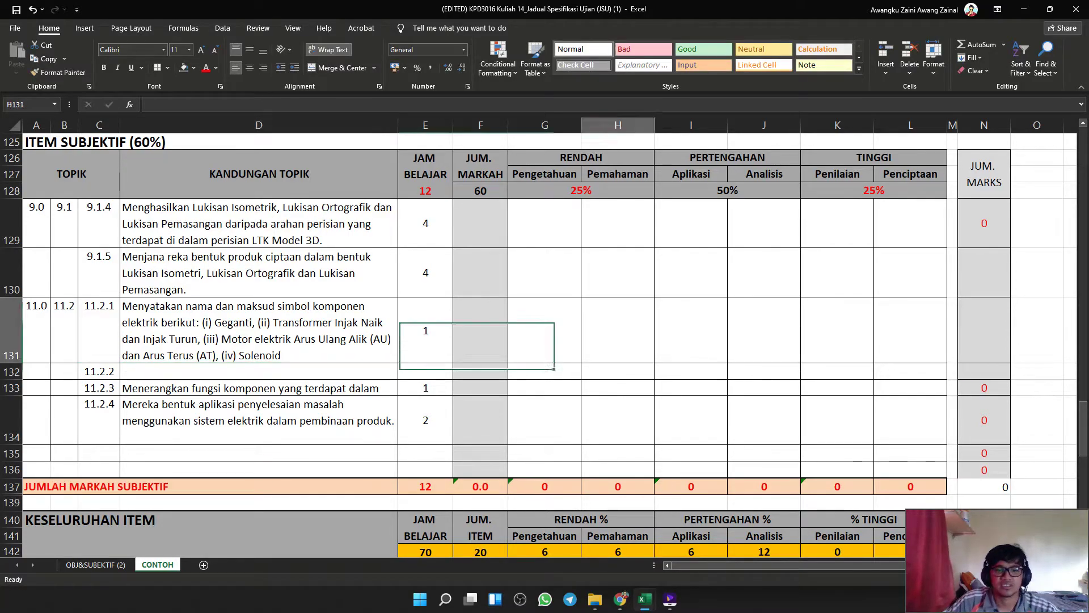
pyautogui.hotkey('ctrl', 'z')
pyautogui.hotkey('ctrl', 'z')
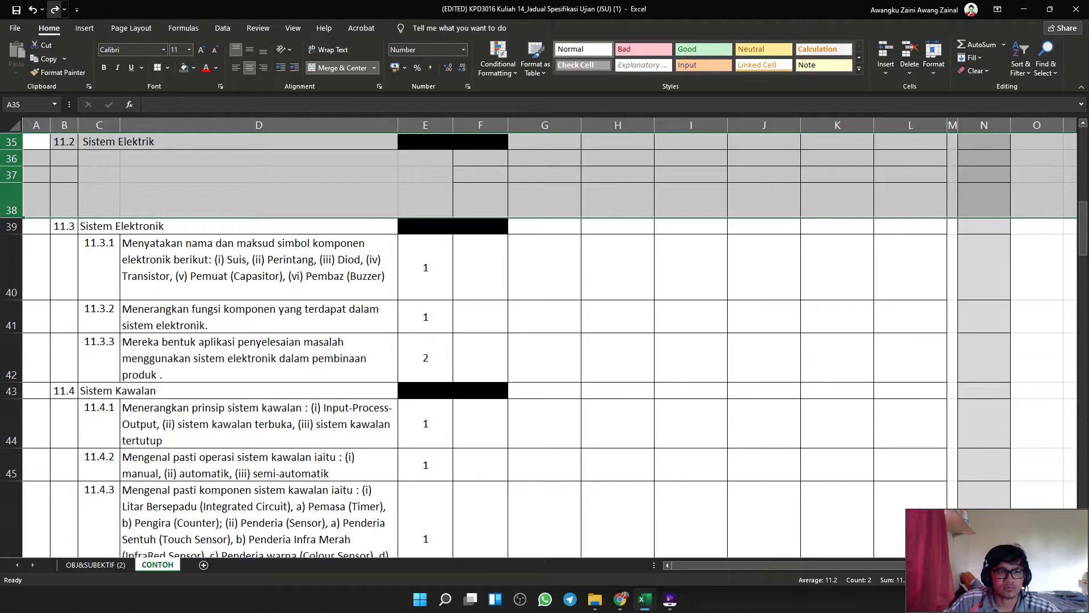
pyautogui.hotkey('ctrl', 'z')
pyautogui.click(259, 232)
pyautogui.scroll(2, 259, 232)
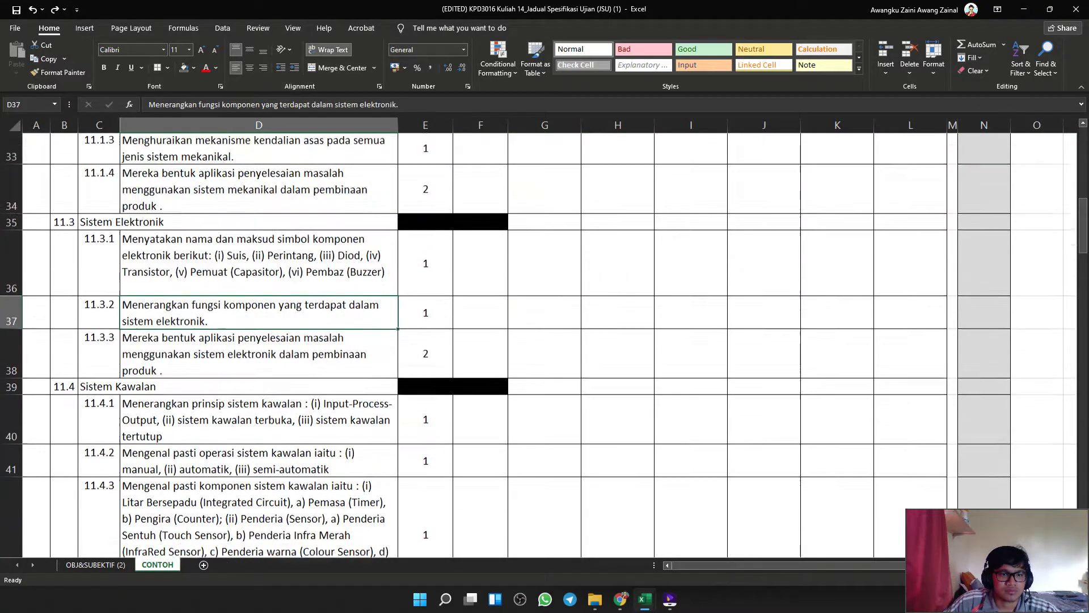
# Insert a blank row at row 131, between subtopics 9.1.5 and 11.2.1 in the subjective section.
pyautogui.scroll(-20, 539, 345)
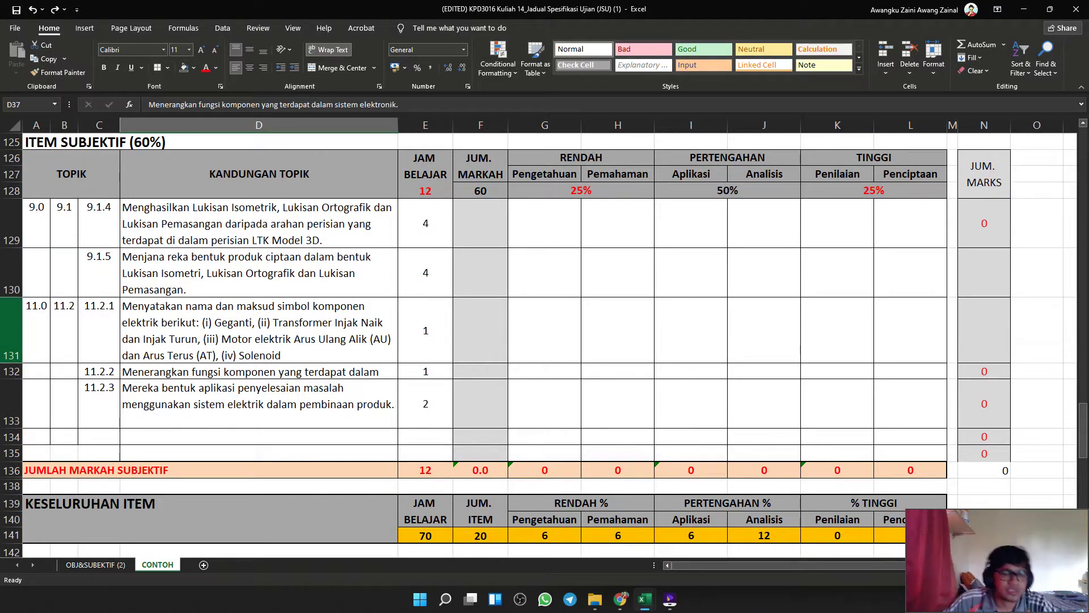
pyautogui.rightClick(11, 323)
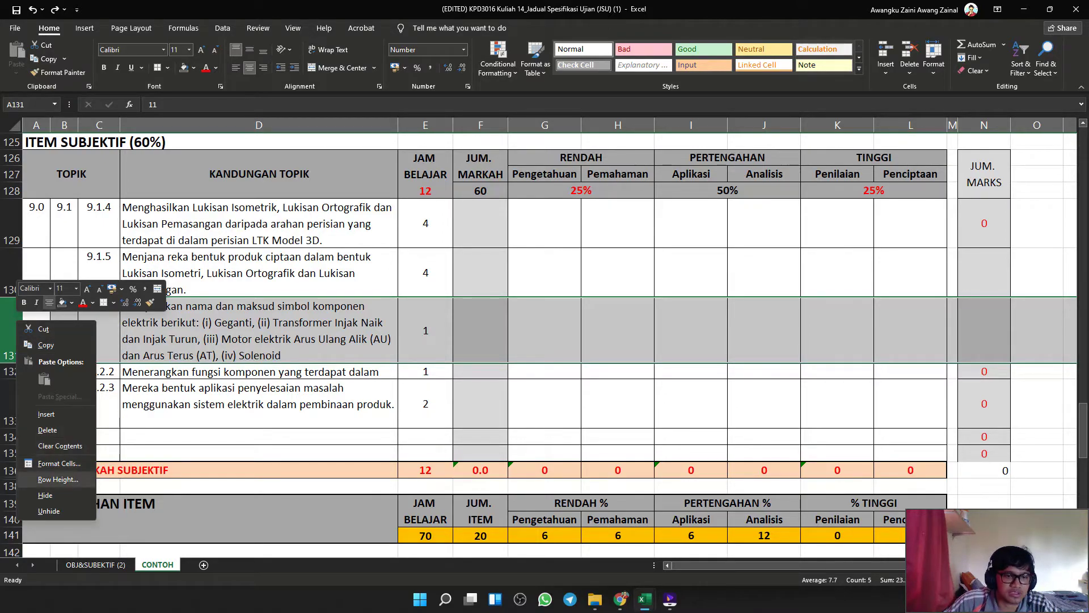
pyautogui.click(46, 414)
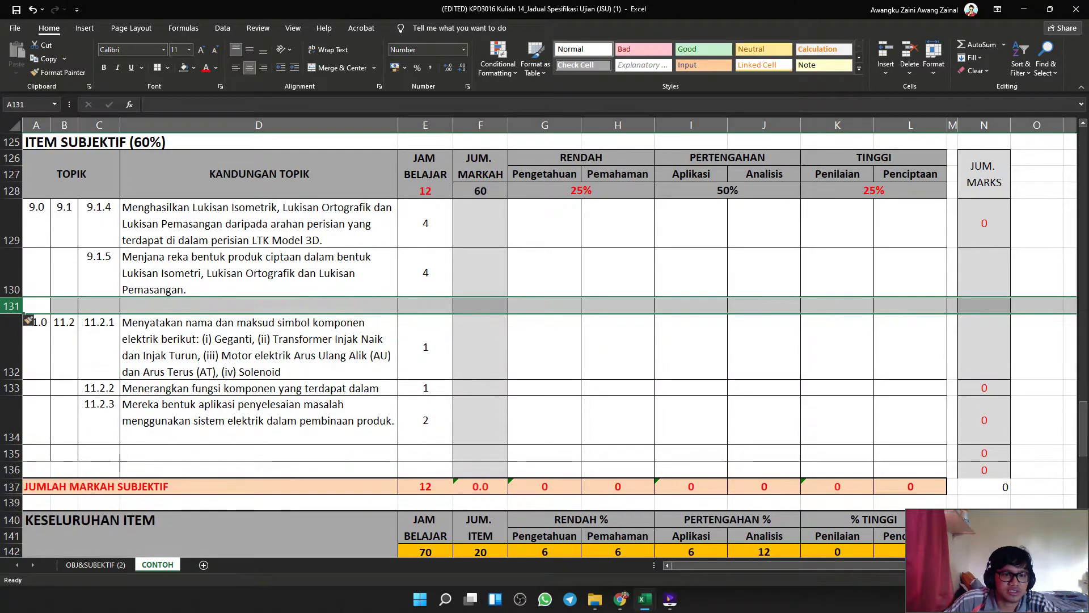
# Insert two more blank rows at row 131, between subtopics 9.1.5 and 11.2.1 in the subjective section.
pyautogui.click(259, 275)
pyautogui.rightClick(12, 306)
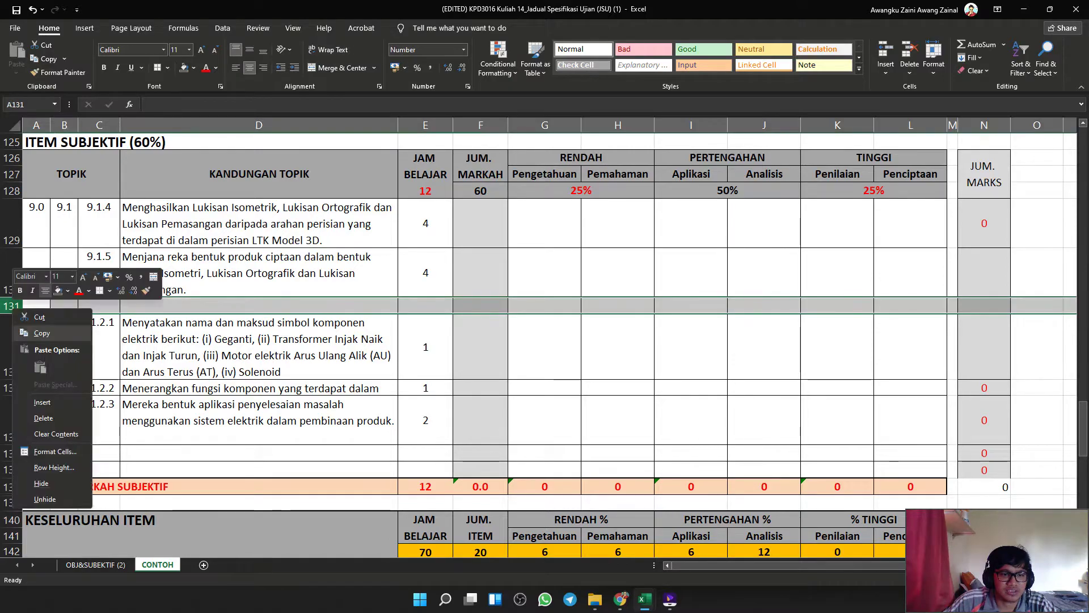
pyautogui.click(43, 402)
pyautogui.rightClick(16, 306)
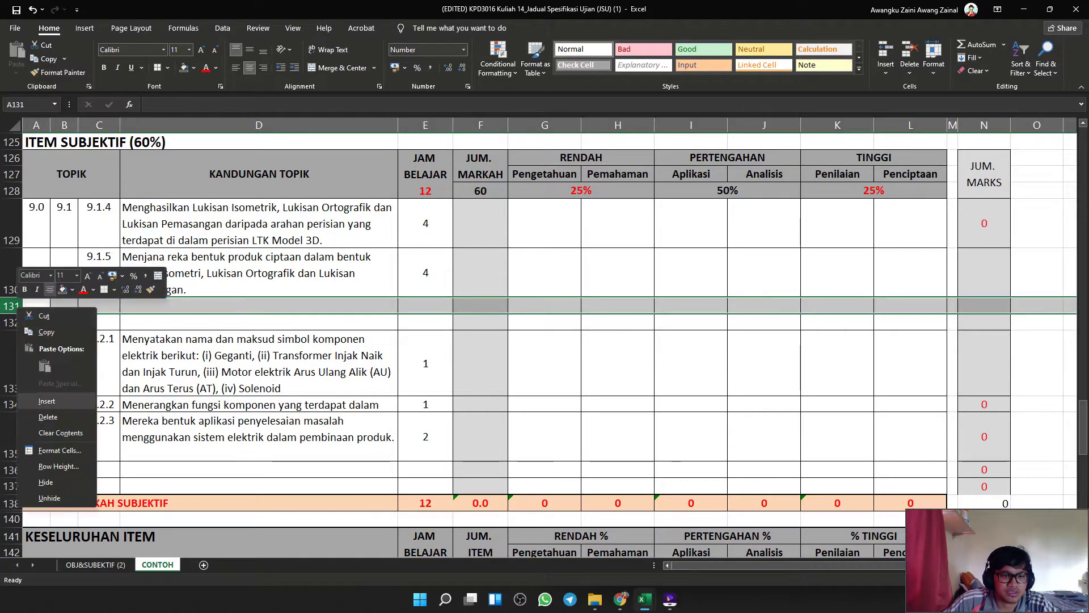
pyautogui.click(46, 401)
pyautogui.click(259, 276)
pyautogui.click(99, 306)
pyautogui.click(259, 306)
# Move subtopics 10.2.1 to 10.2.3 with their content and study hours from the objective section to the blank rows starting at C131.
pyautogui.scroll(20, 542, 345)
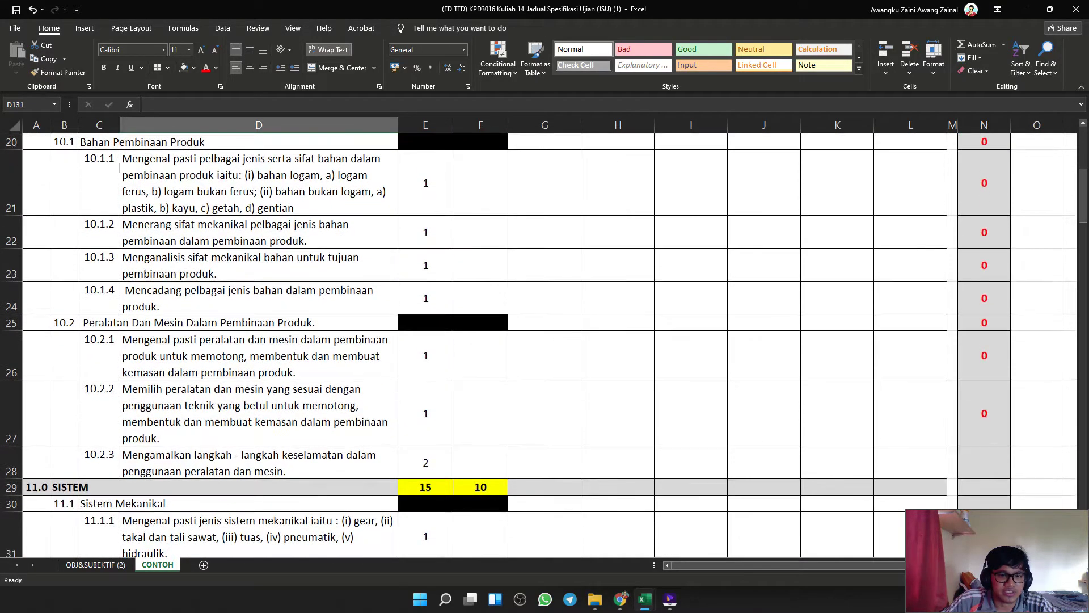
pyautogui.click(259, 415)
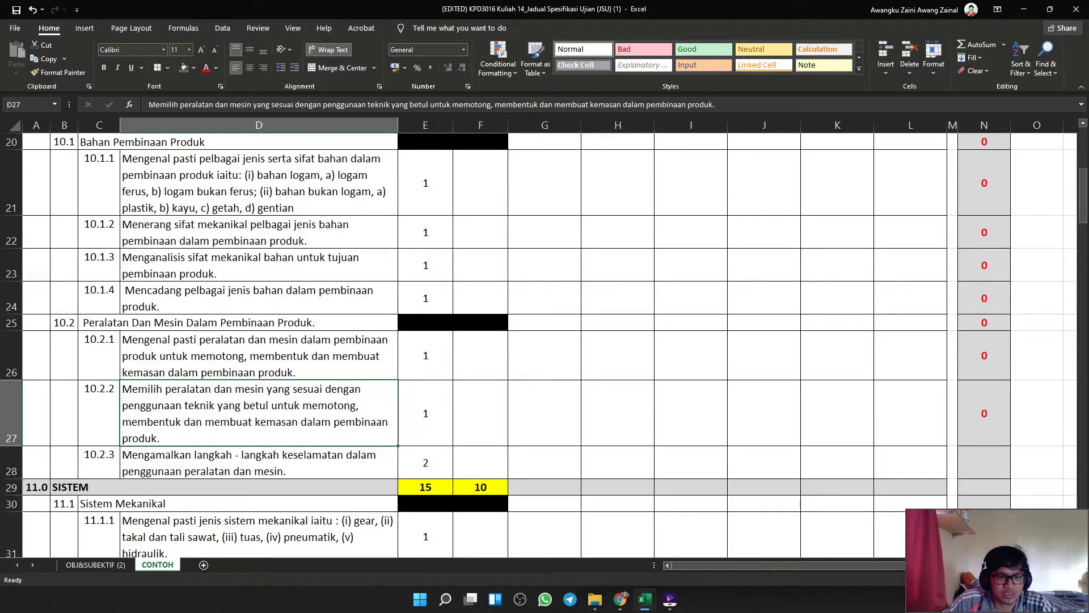
pyautogui.click(259, 355)
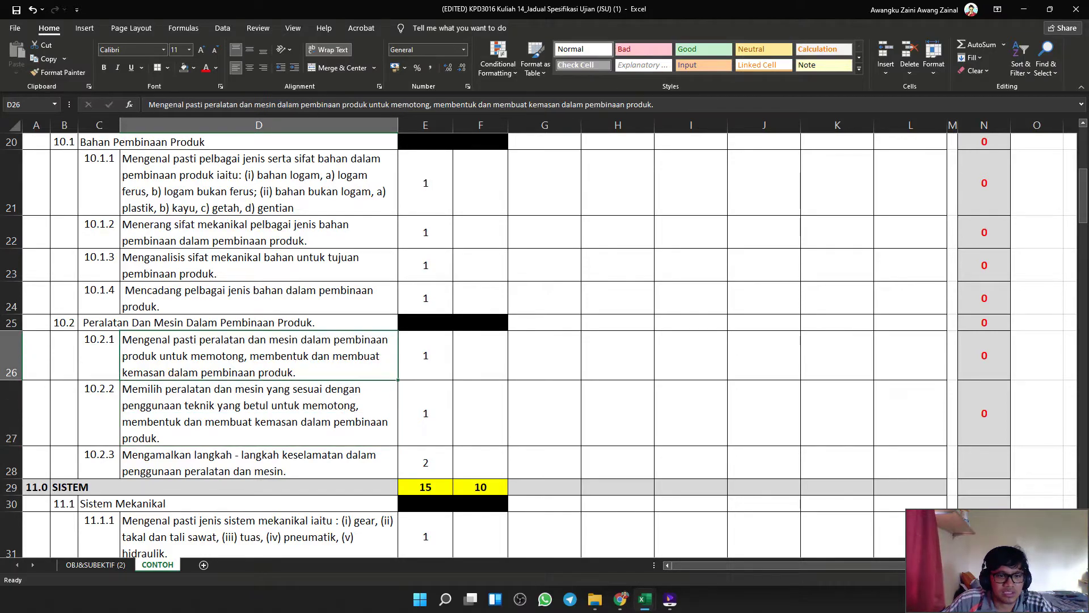
pyautogui.moveTo(425, 462); pyautogui.dragTo(102, 356)
pyautogui.hotkey('ctrl', 'c')
pyautogui.rightClick(113, 374)
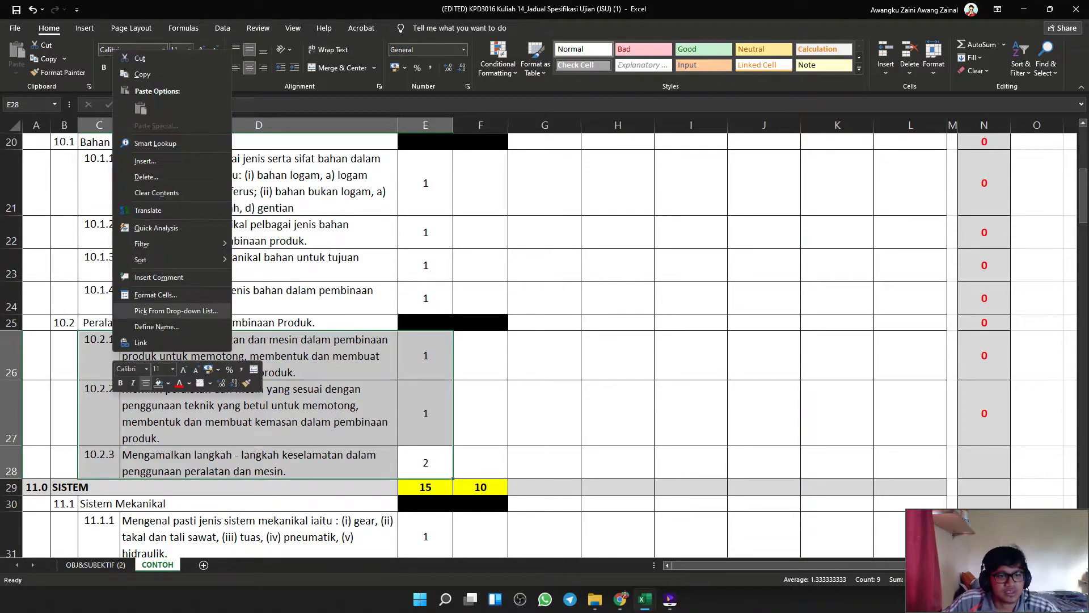
pyautogui.click(170, 58)
pyautogui.scroll(-20, 28, 354)
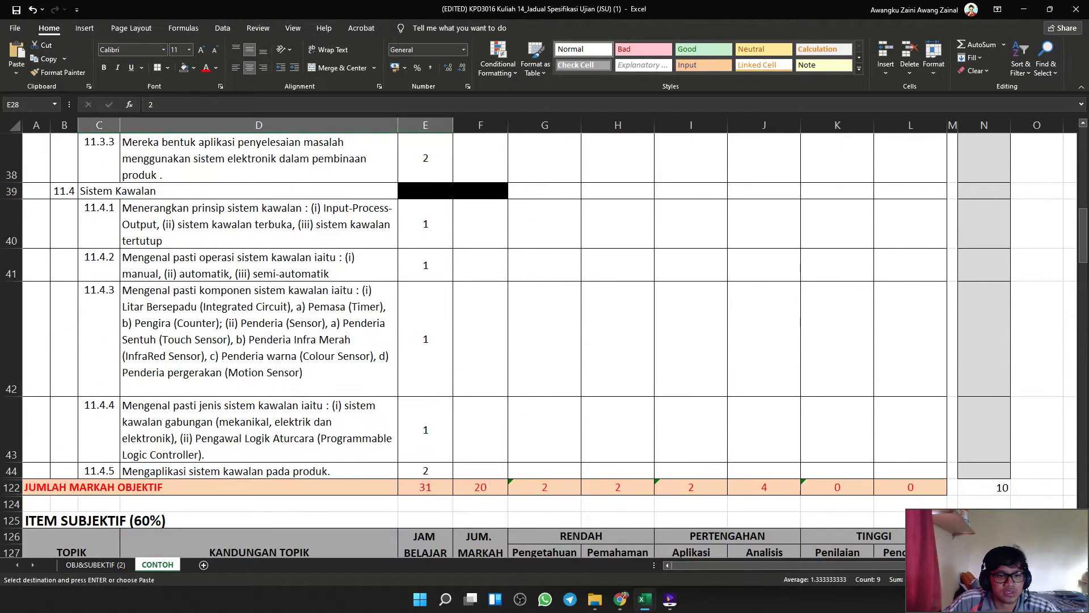
pyautogui.click(99, 339)
pyautogui.hotkey('ctrl', 'v')
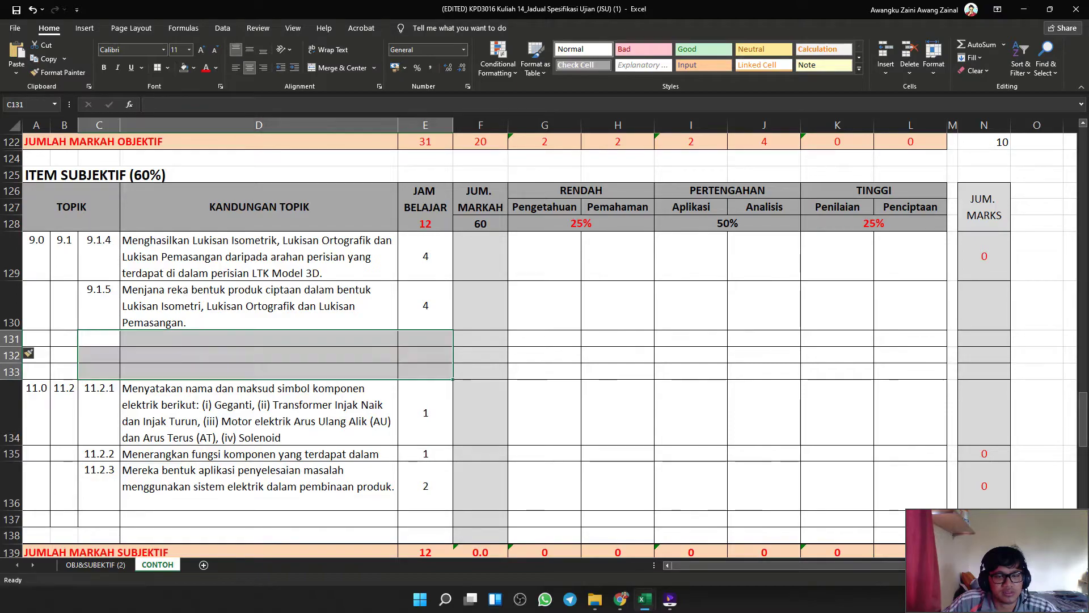
pyautogui.press('Return')
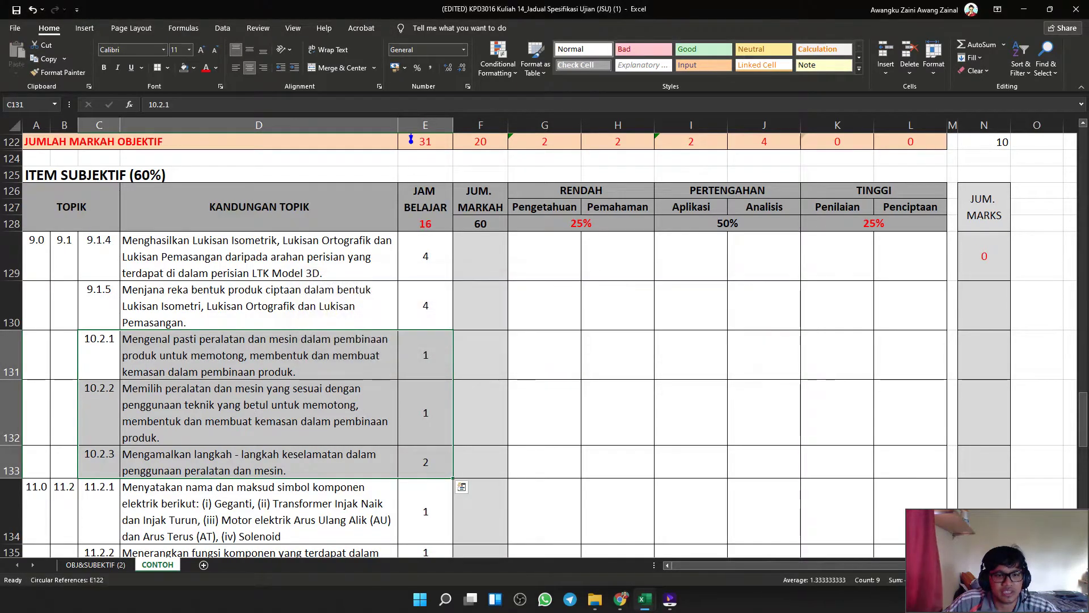
# Label the moved subtopics in row 131 with topic 10.0 in column A and 10.2 in column B.
pyautogui.click(36, 355)
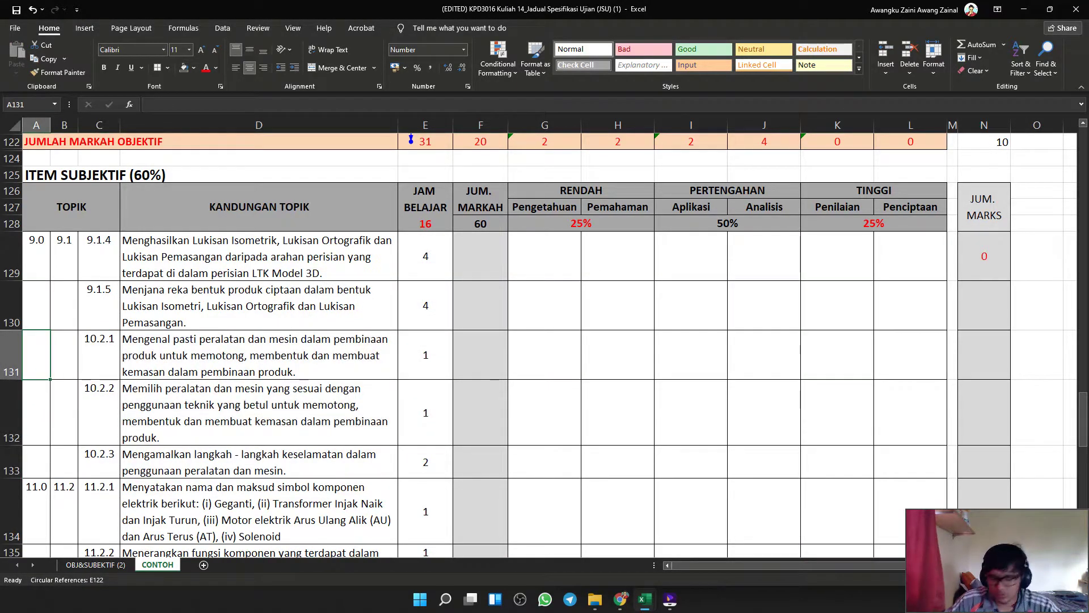
pyautogui.write('10.0')
pyautogui.press('Tab')
pyautogui.write('11')
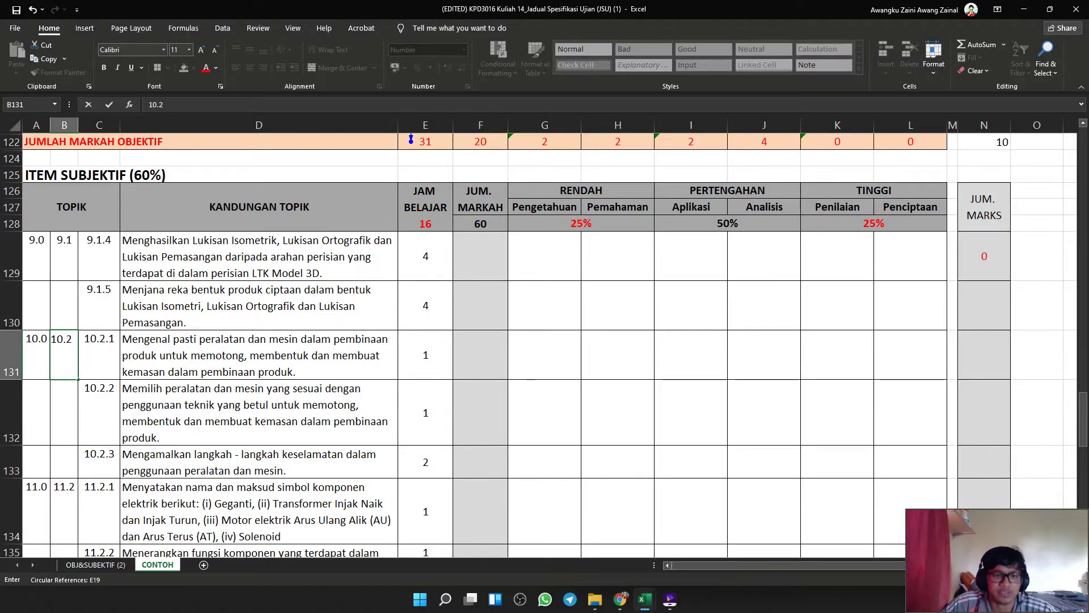
pyautogui.press('Right')
pyautogui.press('Right')
pyautogui.press('Right')
pyautogui.press('Right')
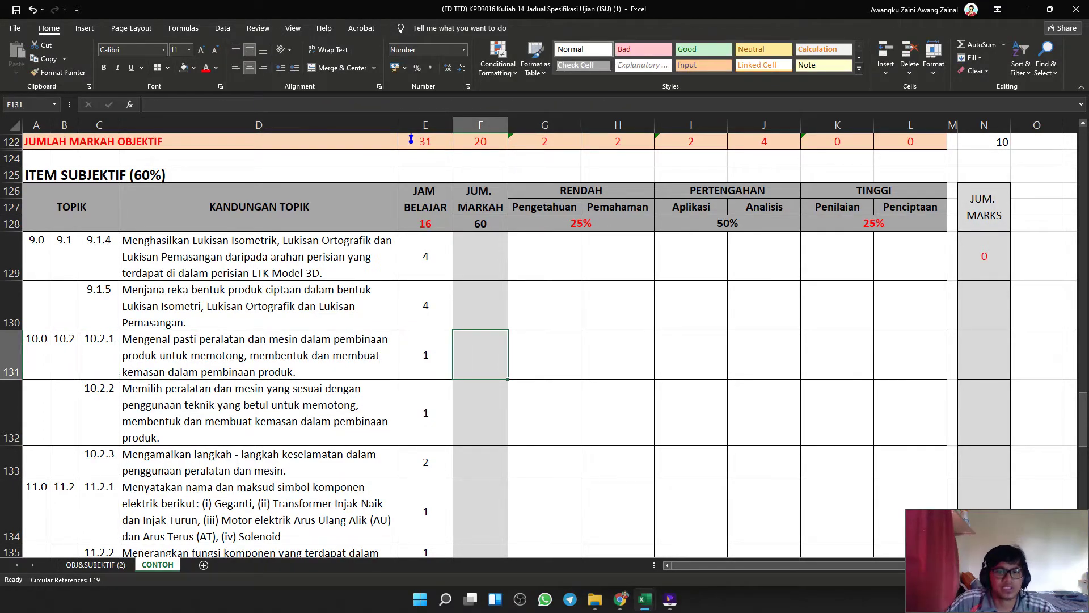
# Delete the emptied rows 26 to 28 below the 10.2 heading in the objective section.
pyautogui.scroll(20, 539, 340)
pyautogui.scroll(-2, 425, 372)
pyautogui.click(425, 372)
pyautogui.moveTo(11, 339); pyautogui.dragTo(12, 373)
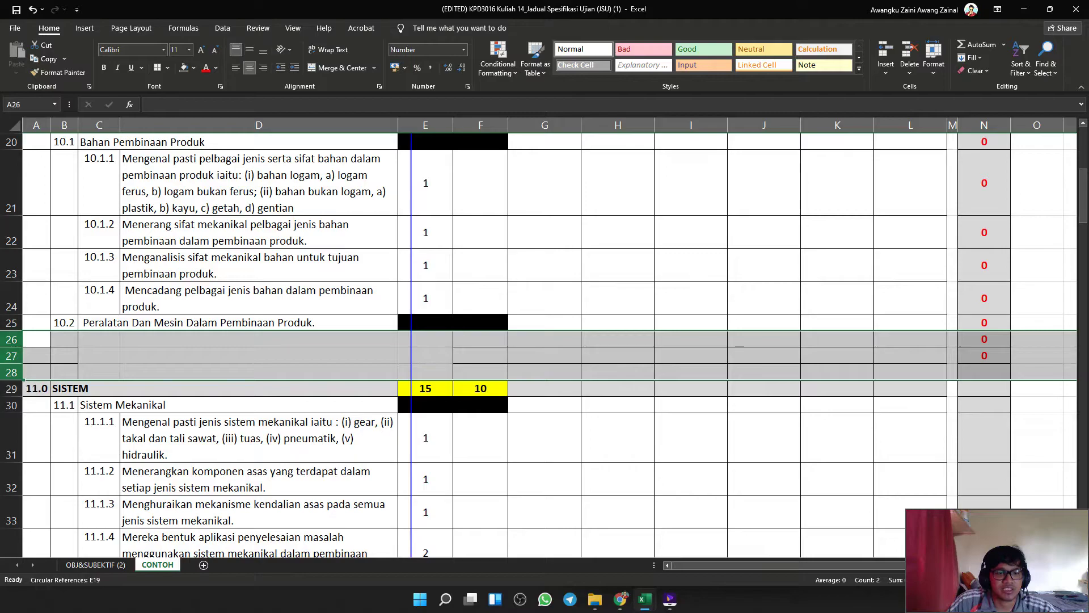
pyautogui.rightClick(27, 356)
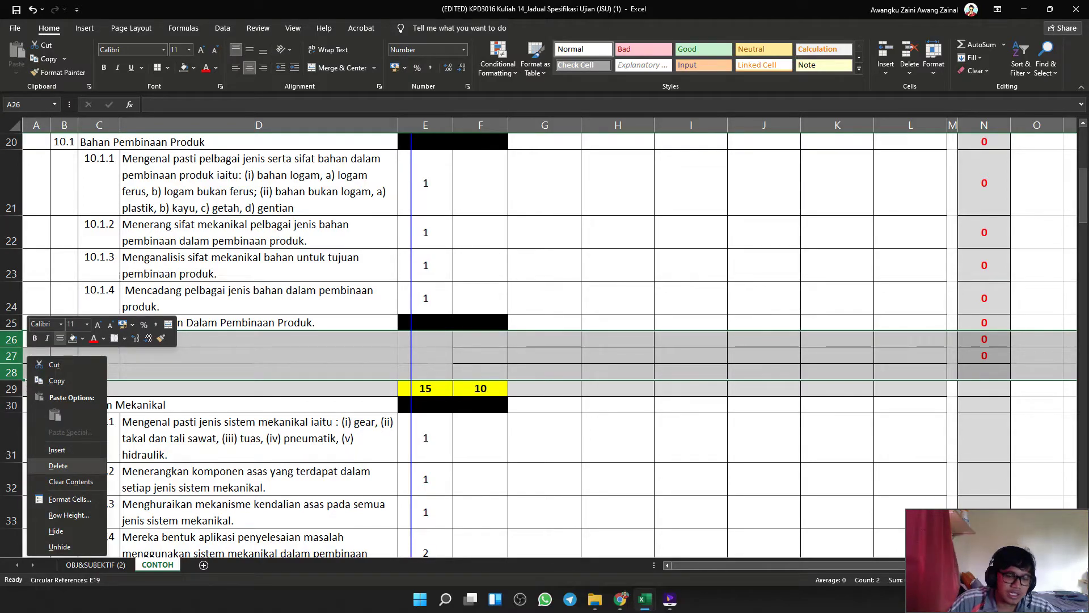
pyautogui.click(58, 465)
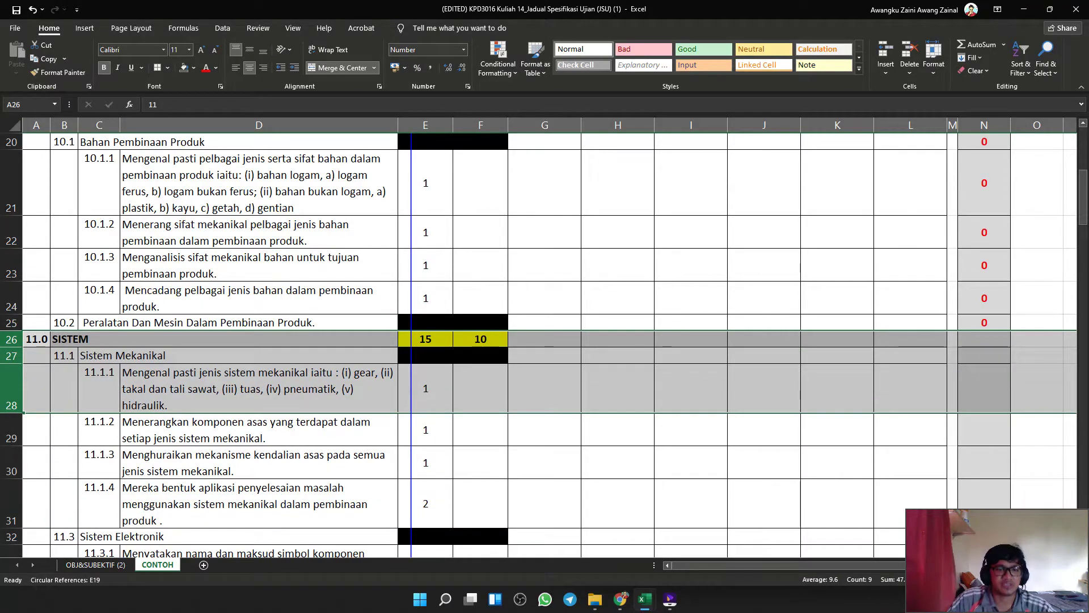
# Delete the 10.2 Peralatan Dan Mesin Dalam Pembinaan Produk heading row from the objective section.
pyautogui.click(481, 231)
pyautogui.rightClick(12, 322)
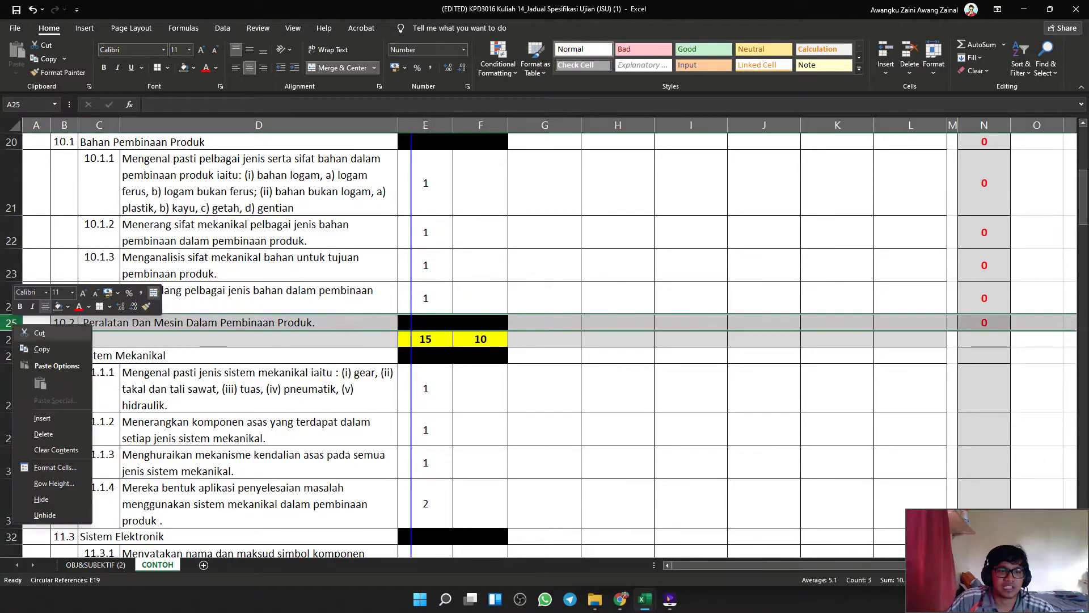
pyautogui.click(239, 323)
pyautogui.click(238, 323)
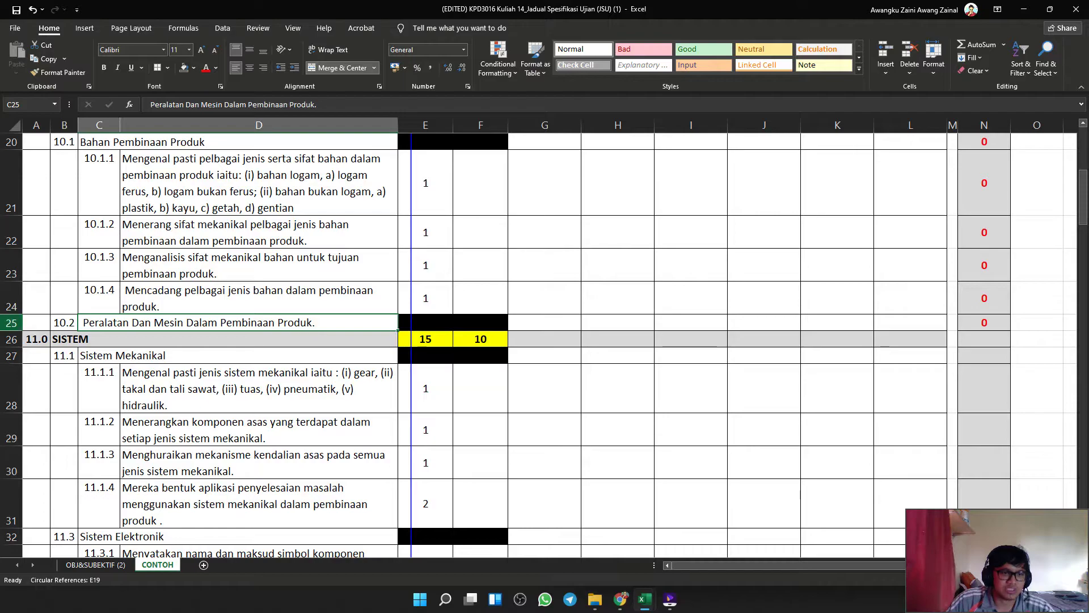
pyautogui.rightClick(12, 322)
pyautogui.click(46, 437)
pyautogui.click(481, 298)
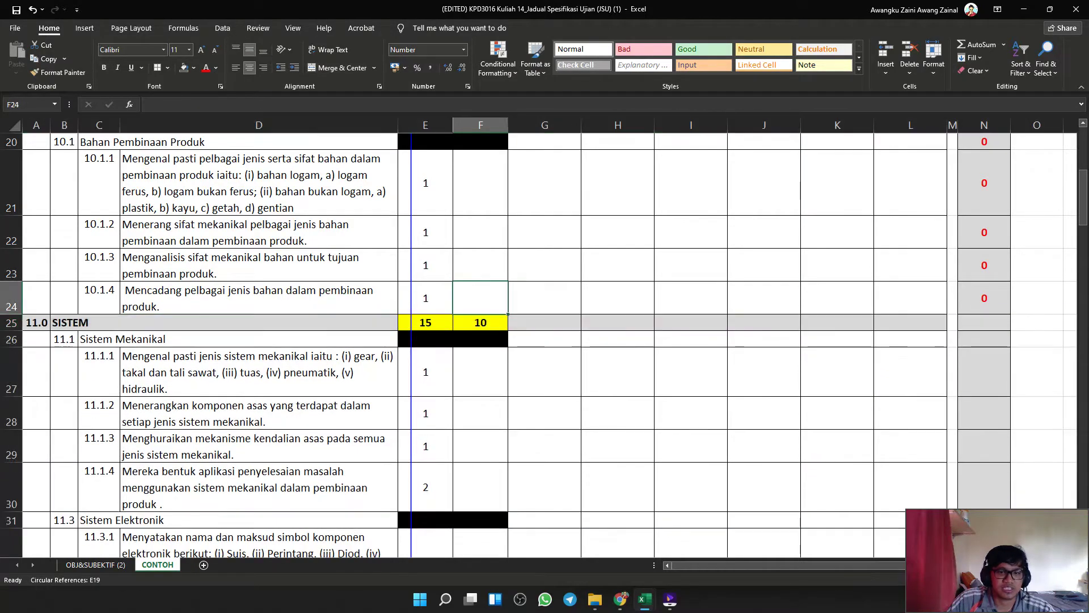
# Replace the study-hours formula for topic 10.0 in cell E19 with =SUM(E20:E24).
pyautogui.scroll(2, 480, 298)
pyautogui.click(426, 290)
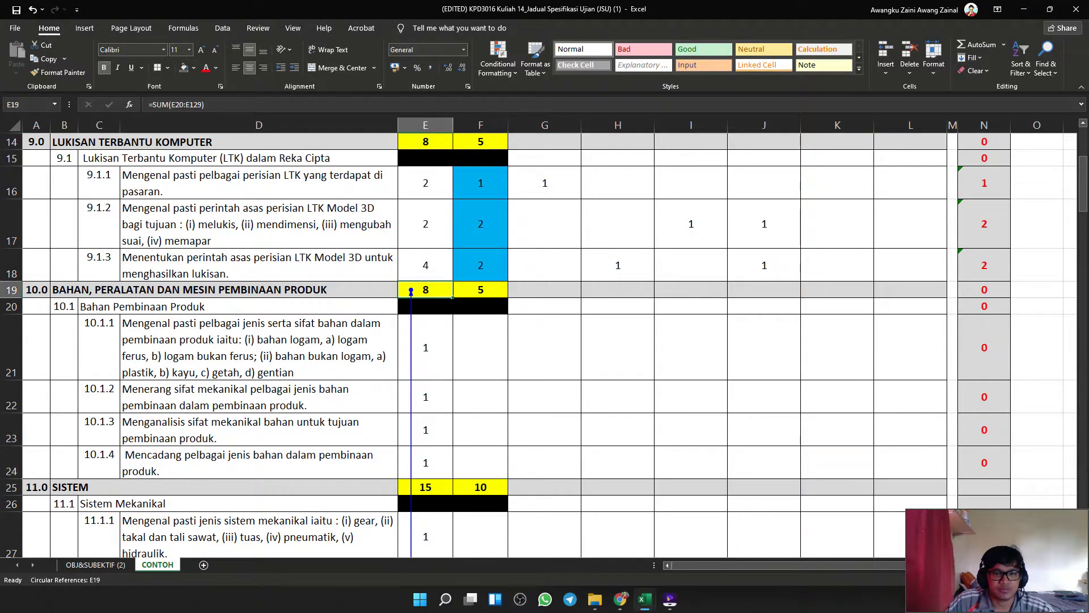
pyautogui.press('F2')
pyautogui.hotkey('shift', 'Home')
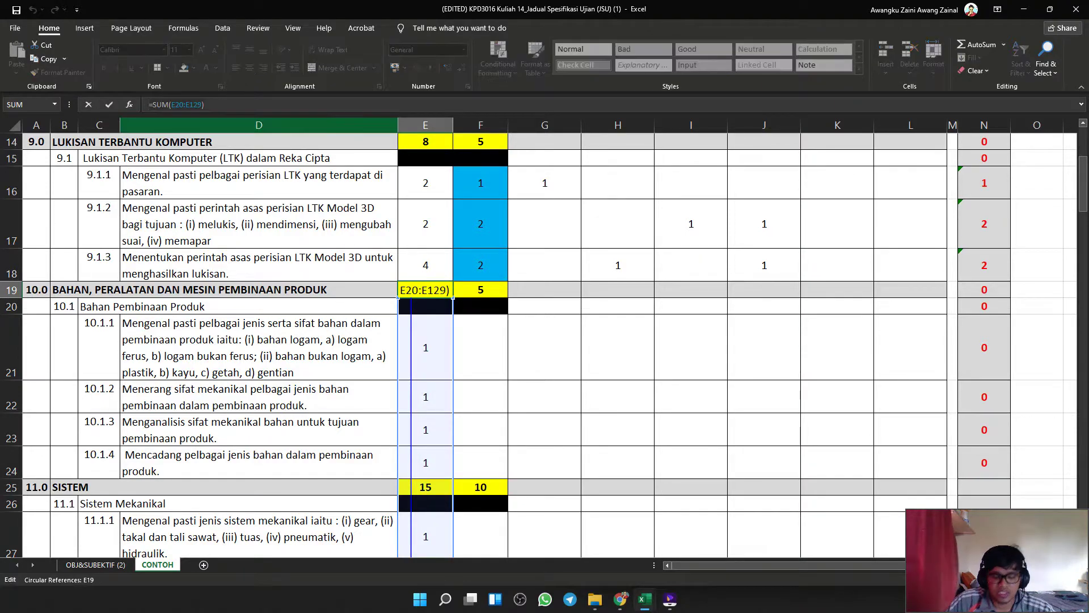
pyautogui.press('BackSpace')
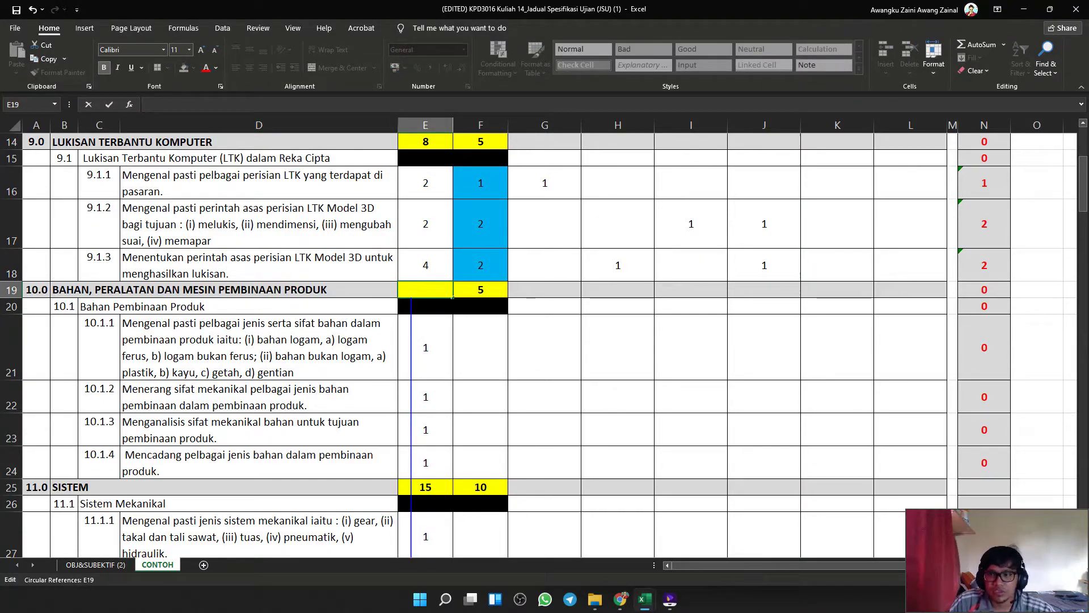
pyautogui.hotkey('ctrl', 'Return')
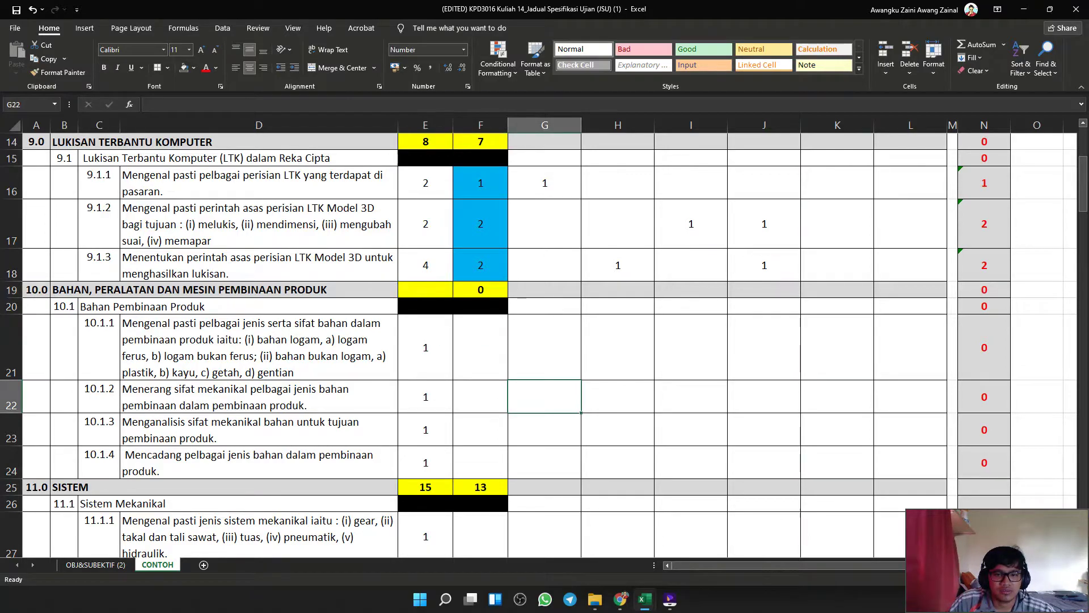
pyautogui.click(1004, 45)
pyautogui.click(985, 60)
pyautogui.moveTo(426, 306); pyautogui.dragTo(437, 472)
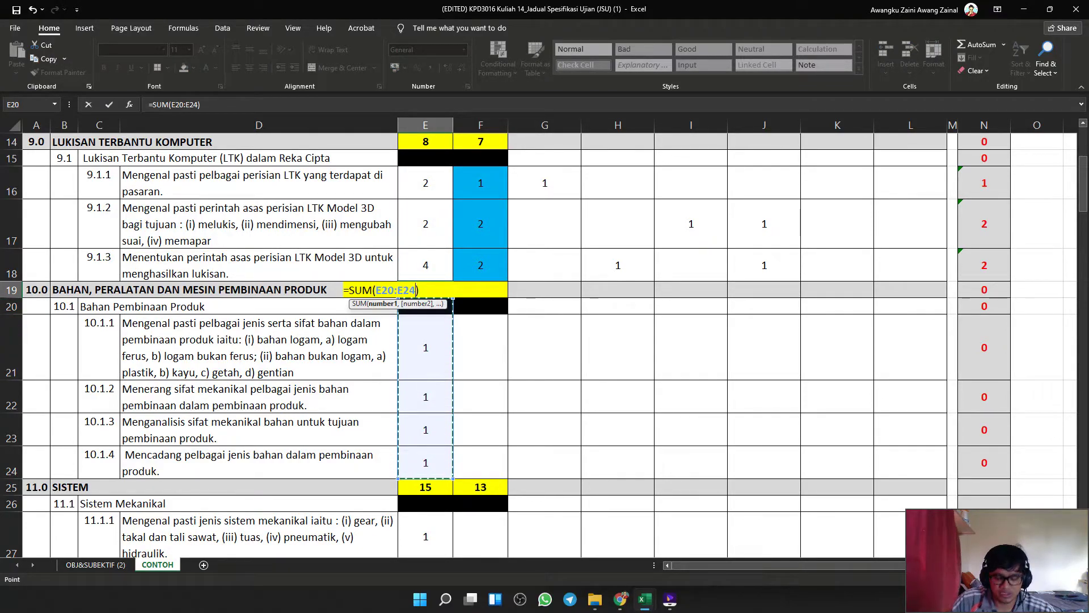
pyautogui.press('Return')
pyautogui.click(618, 348)
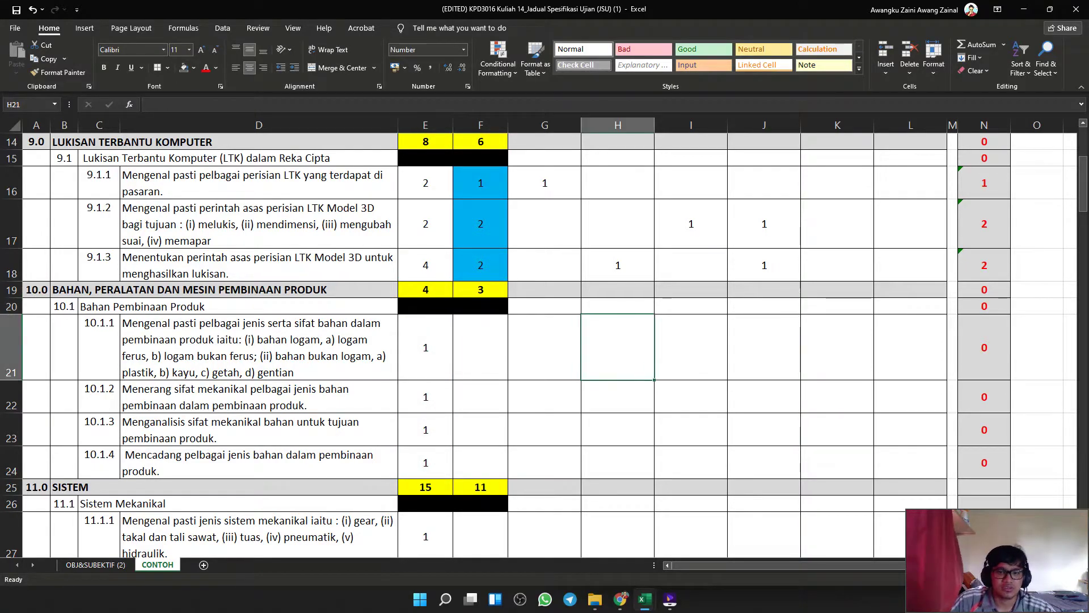
# Set the item count of subtopic 9.1.1 to 2 in F16 and assign 1 item to Pemahaman in H16.
pyautogui.click(481, 290)
pyautogui.scroll(-5, 481, 290)
pyautogui.scroll(5, 480, 290)
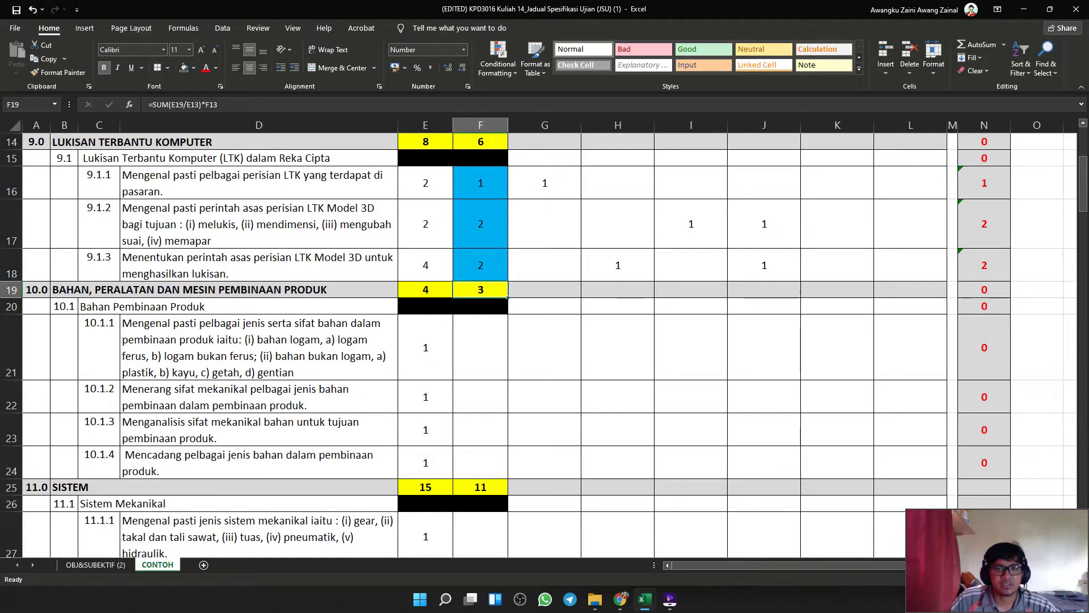
pyautogui.click(481, 141)
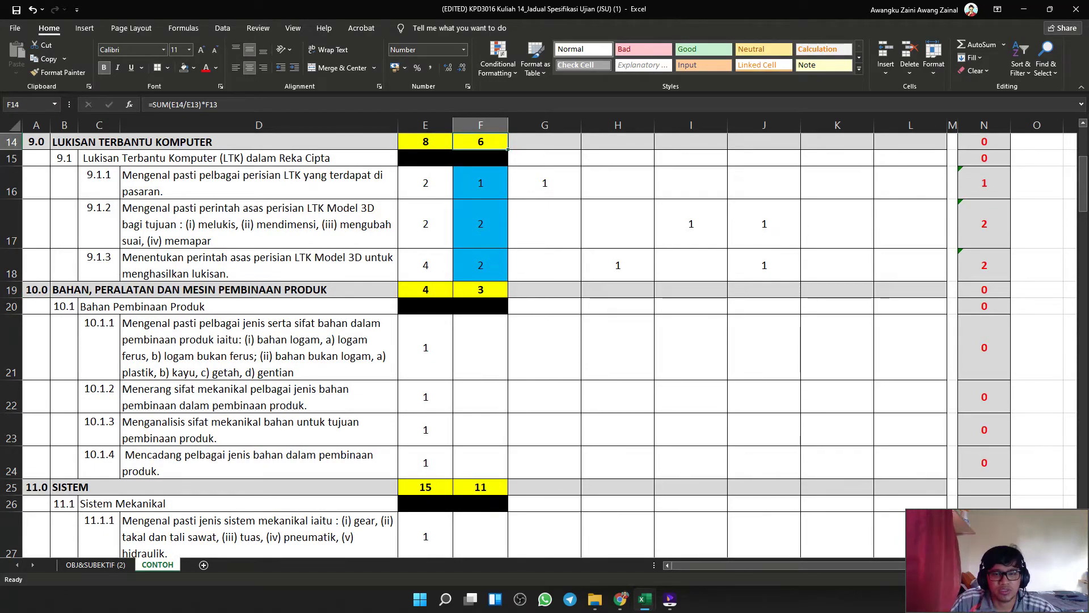
pyautogui.scroll(1, 539, 341)
pyautogui.press('Down')
pyautogui.press('Down')
pyautogui.write('2')
pyautogui.press('Return')
pyautogui.press('Right')
pyautogui.press('Right')
pyautogui.press('Up')
pyautogui.write('1')
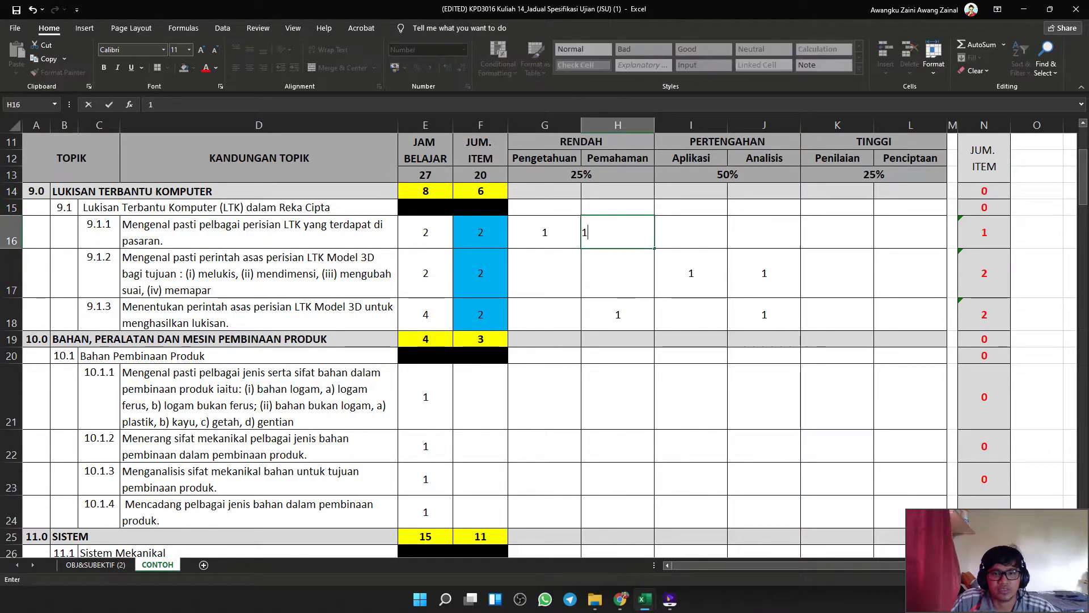
pyautogui.press('Right')
# Allocate 1 item each to subtopics 10.1.2, 10.1.3 and 10.1.4 and 0 items to 10.1.1 in column F.
pyautogui.click(481, 339)
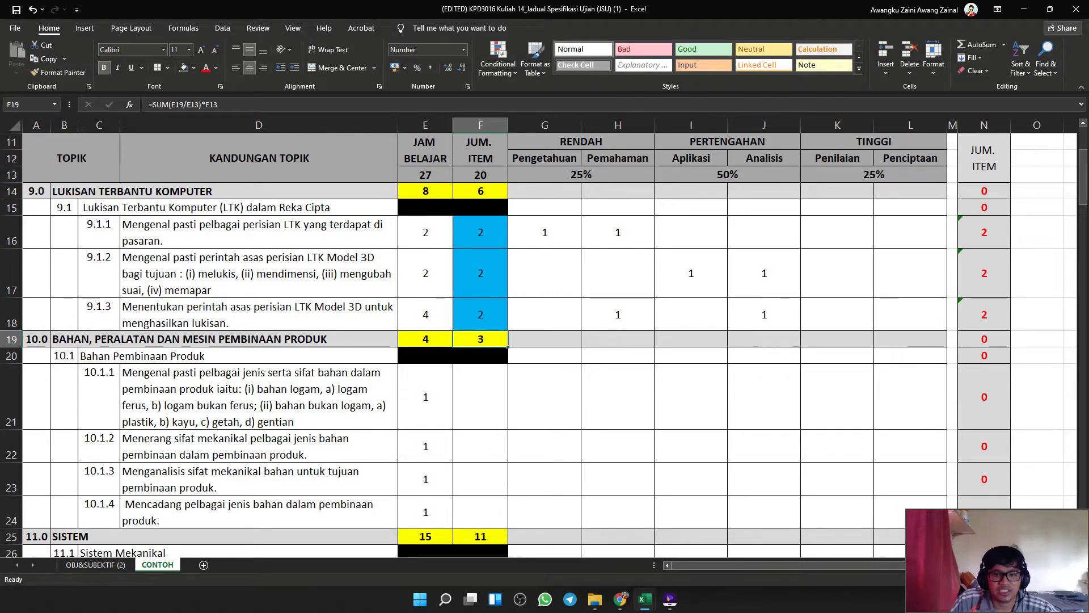
pyautogui.scroll(-1, 539, 341)
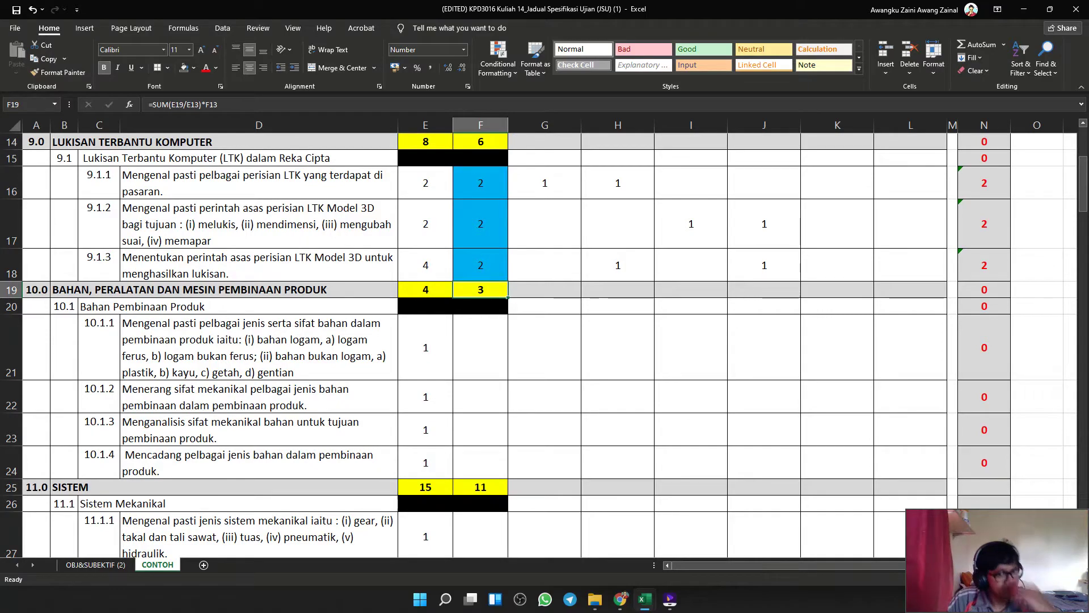
pyautogui.click(480, 347)
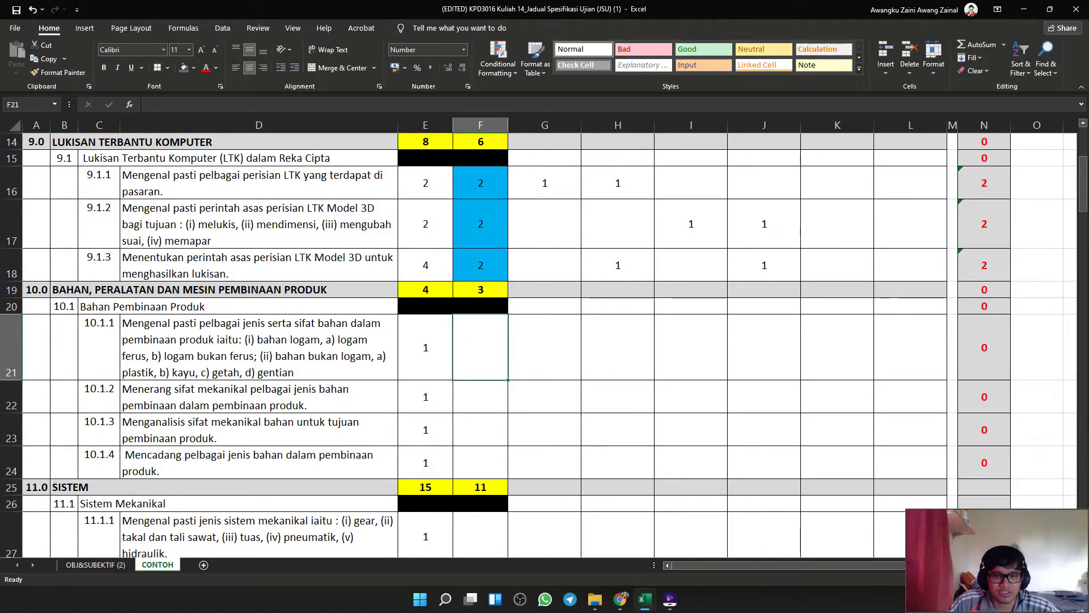
pyautogui.click(480, 463)
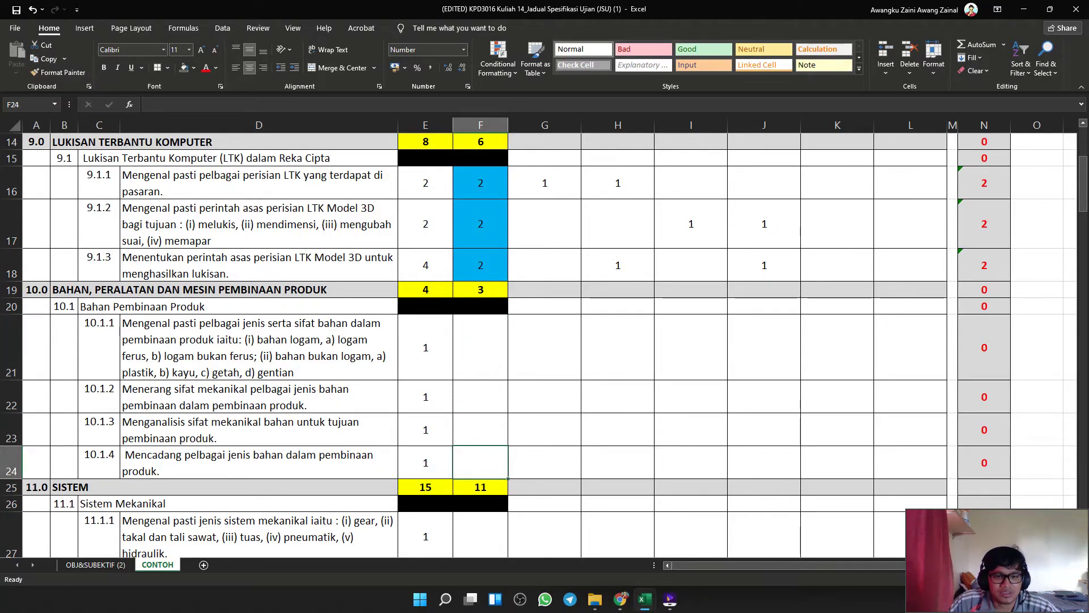
pyautogui.write('1')
pyautogui.press('Up')
pyautogui.write('1')
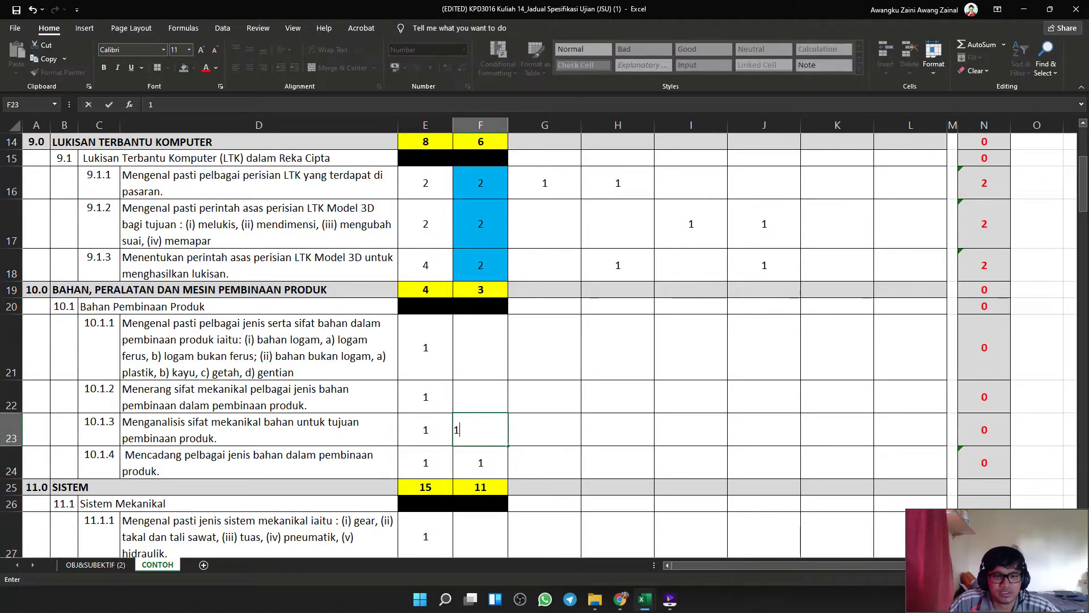
pyautogui.press('Up')
pyautogui.write('1')
pyautogui.press('Up')
pyautogui.write('0')
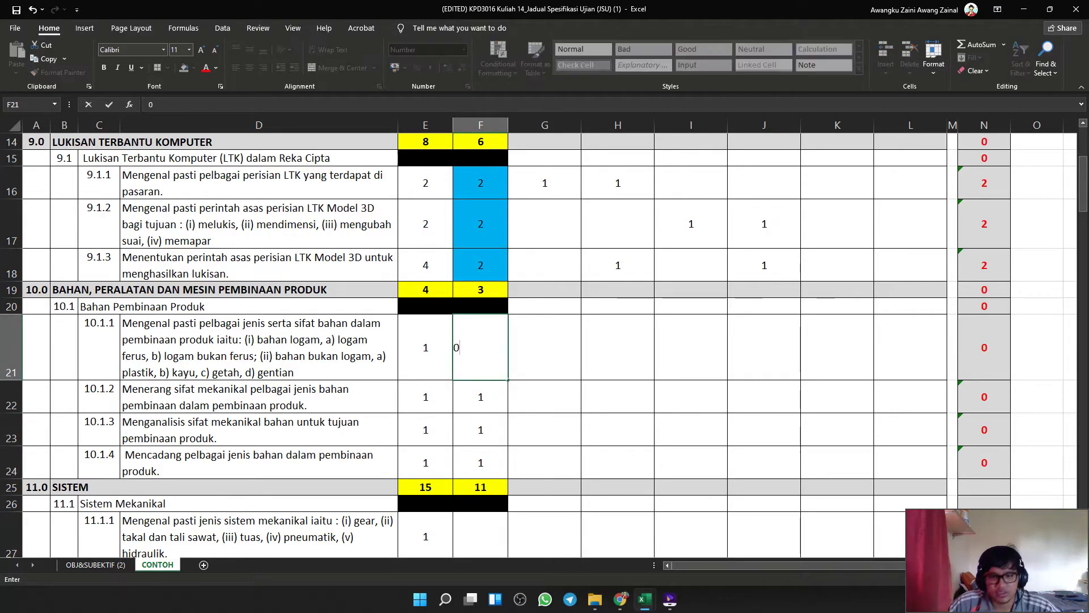
# Assign 1 item to Pengetahuan for subtopics 10.1.2 and 10.1.3, and 1 item to Analisis for 10.1.4.
pyautogui.click(618, 397)
pyautogui.press('Left')
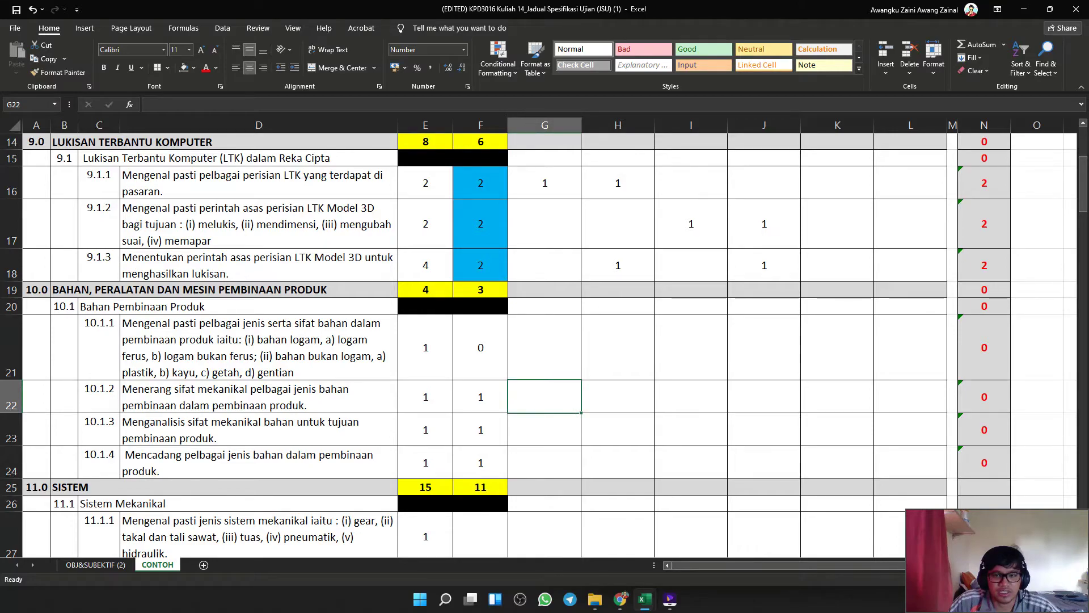
pyautogui.write('1')
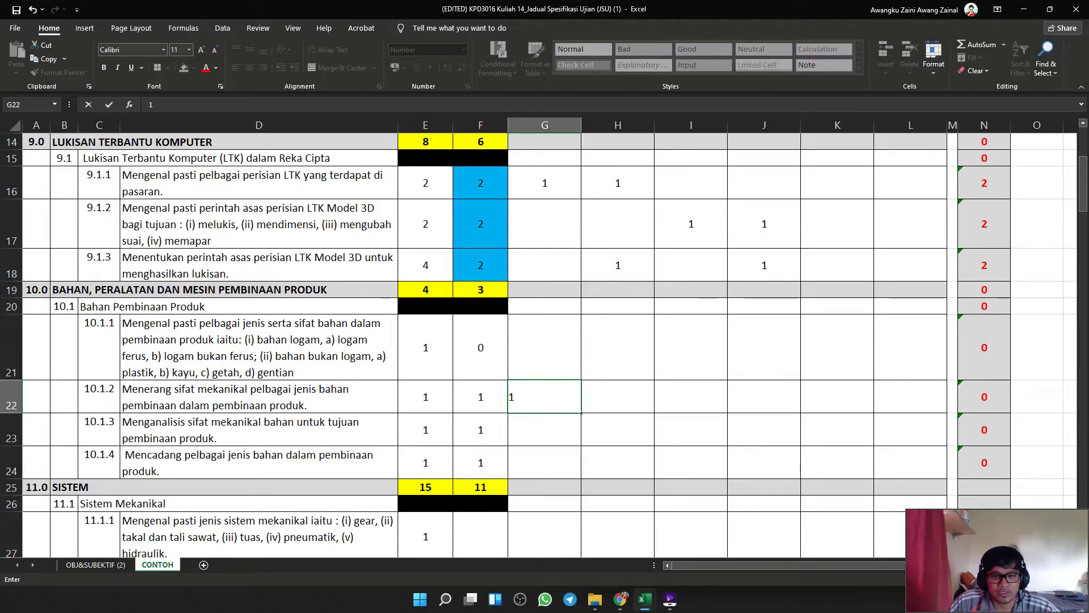
pyautogui.press('Return')
pyautogui.write('1')
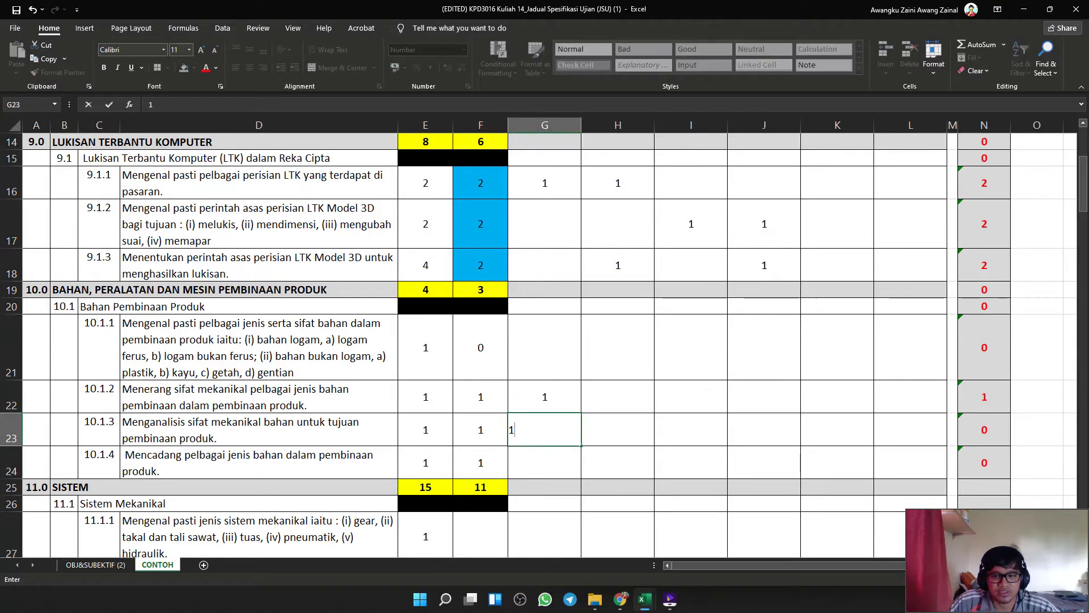
pyautogui.press('Down')
pyautogui.press('Right')
pyautogui.press('Right')
pyautogui.press('Right')
pyautogui.write('1')
pyautogui.press('Up')
pyautogui.press('Left')
pyautogui.scroll(-3, 539, 341)
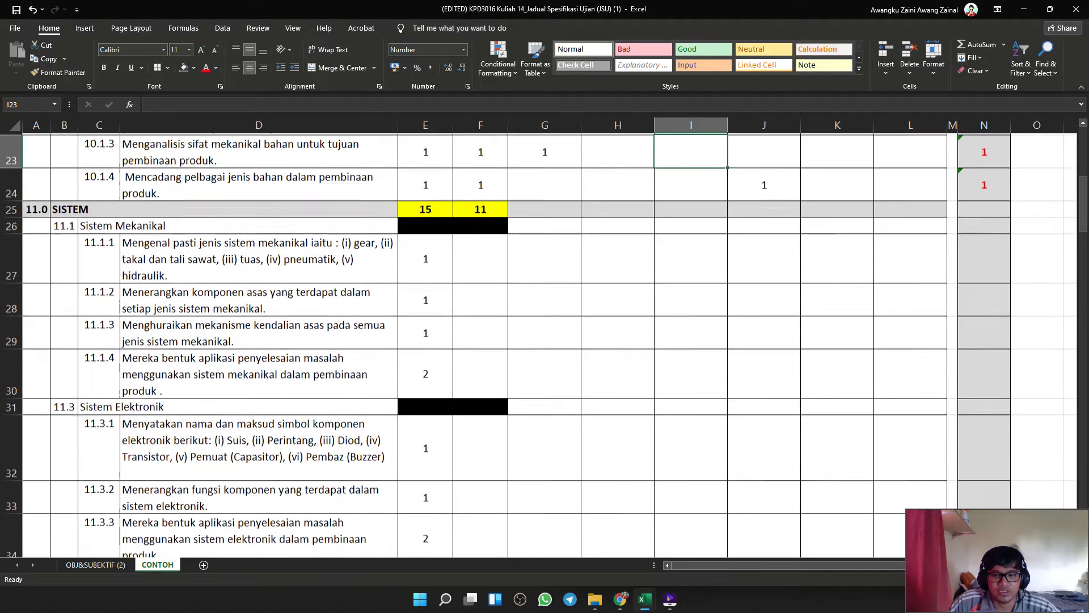
# Examine the cognitive-level percentages from Pengetahuan to Penciptaan in the KESELURUHAN ITEM totals in row 140.
pyautogui.scroll(-4, 539, 340)
pyautogui.scroll(3, 539, 340)
pyautogui.moveTo(491, 339); pyautogui.dragTo(319, 173)
pyautogui.scroll(-7, 431, 120)
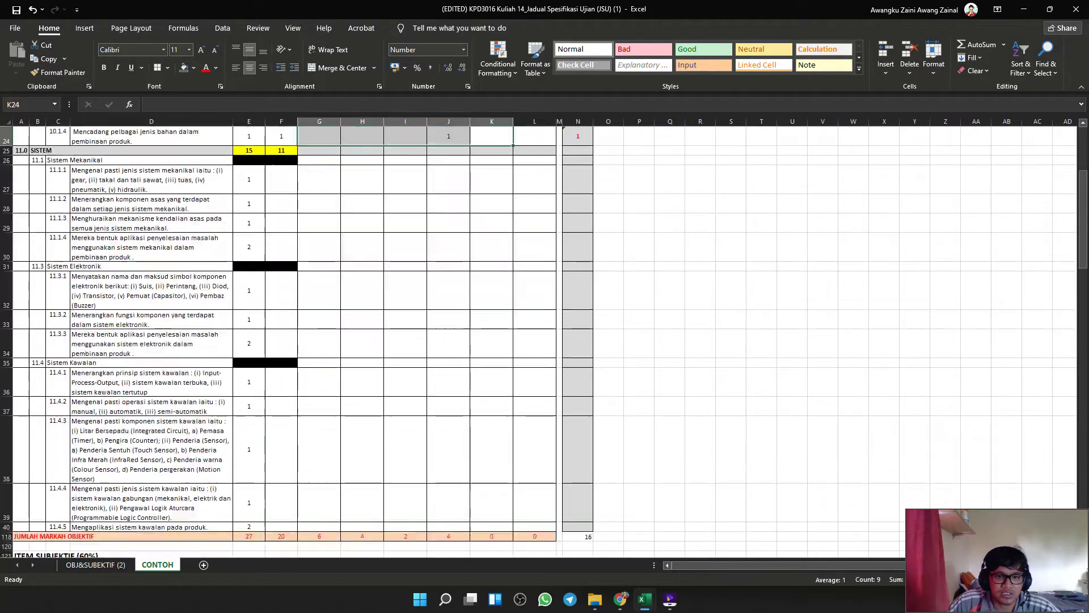
pyautogui.scroll(-8, 539, 341)
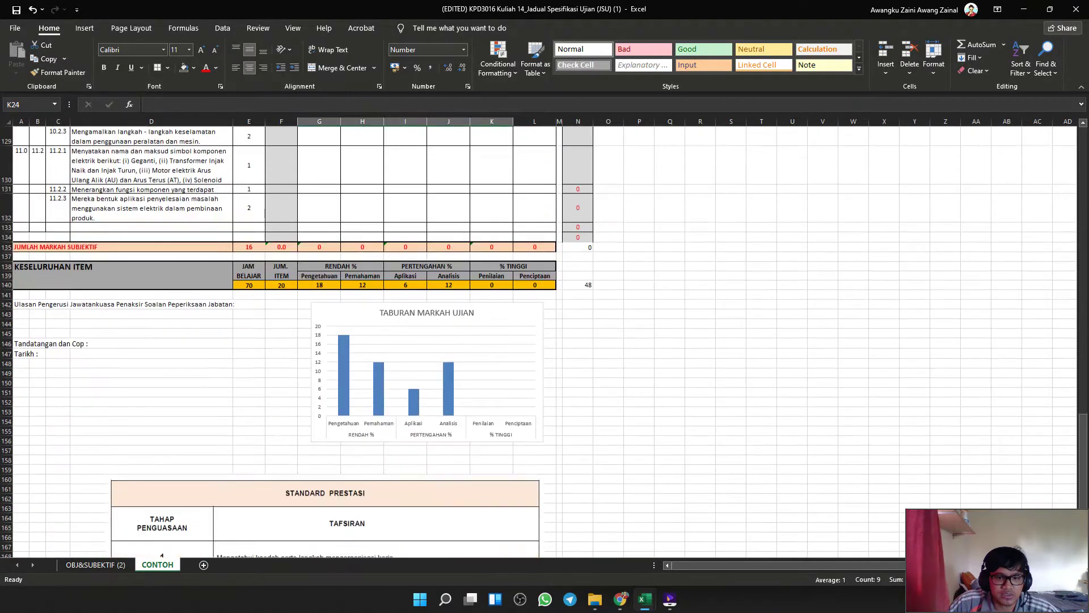
pyautogui.scroll(3, 539, 341)
pyautogui.scroll(4, 489, 431)
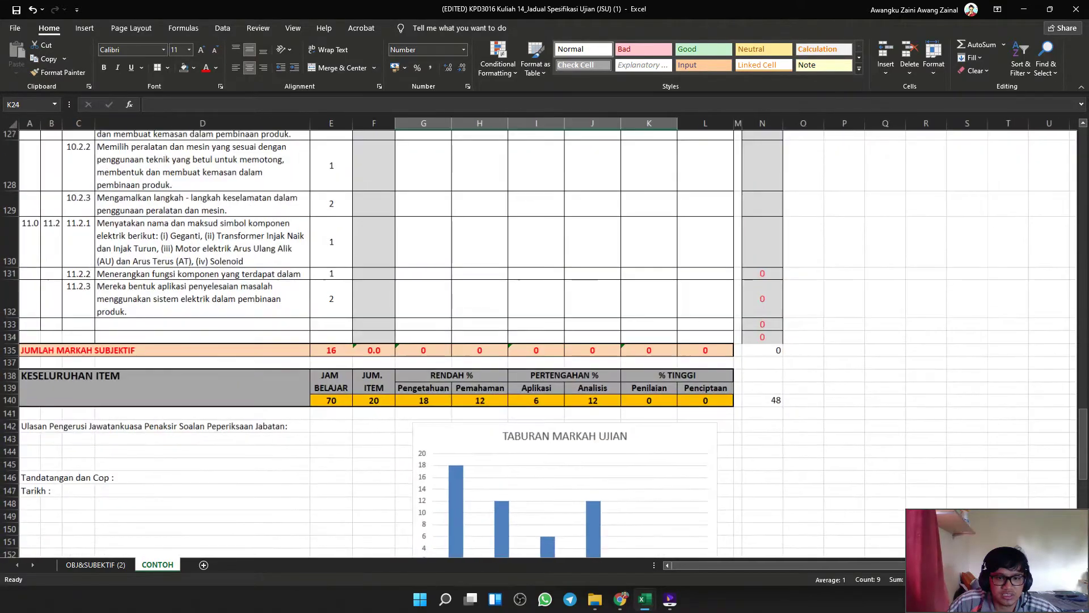
pyautogui.click(489, 478)
pyautogui.press('Right')
pyautogui.press('Right')
pyautogui.press('Right')
pyautogui.press('Right')
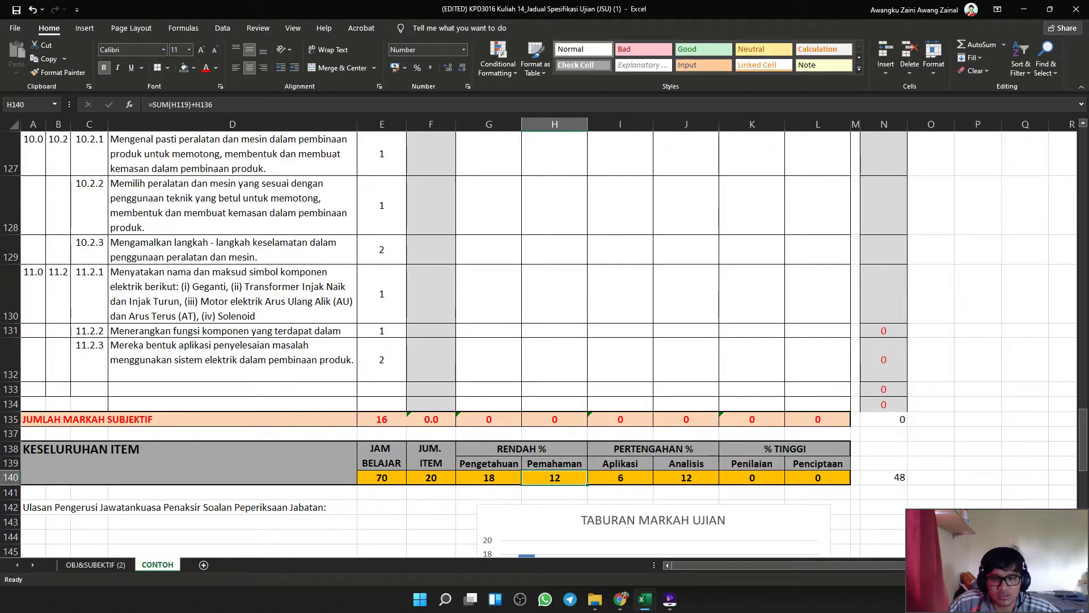
pyautogui.press('Right')
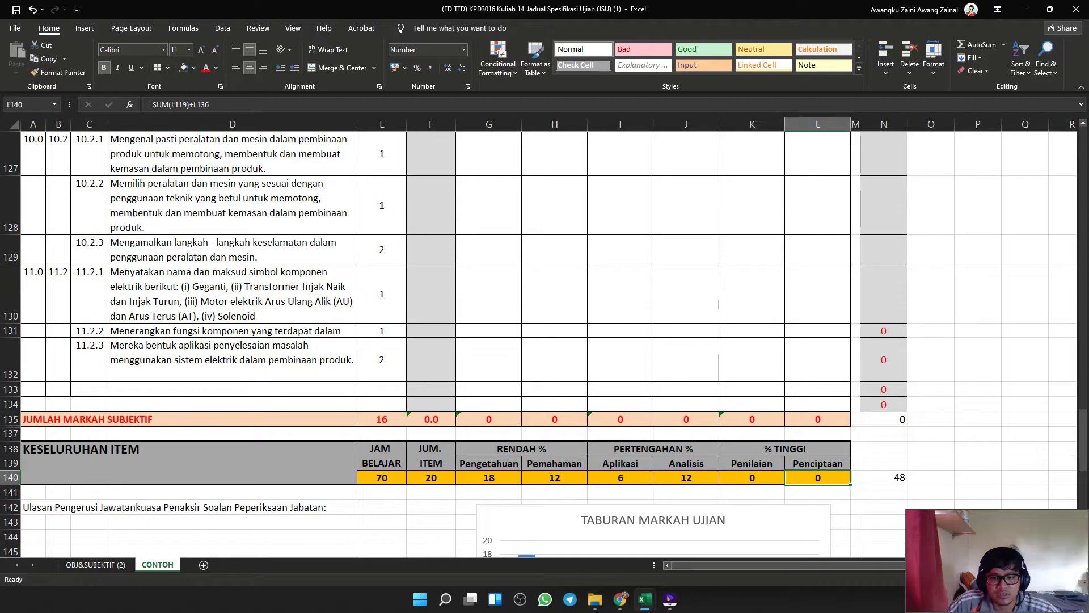
pyautogui.press('Left')
pyautogui.press('Left')
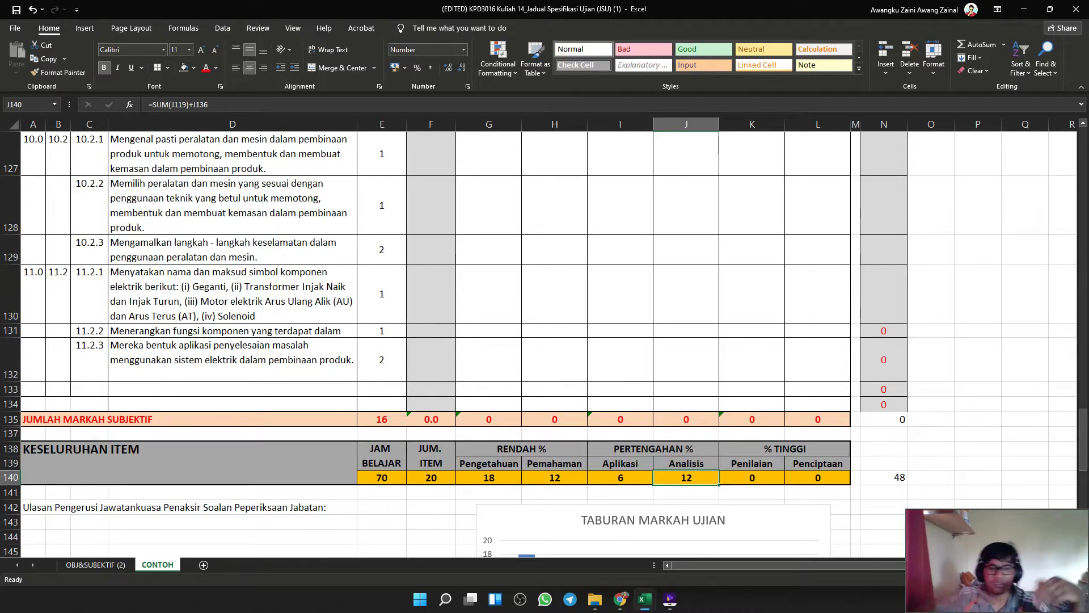
# Split the worksheet window into panes with the topic 11.0 SISTEM rows in view.
pyautogui.scroll(6, 545, 341)
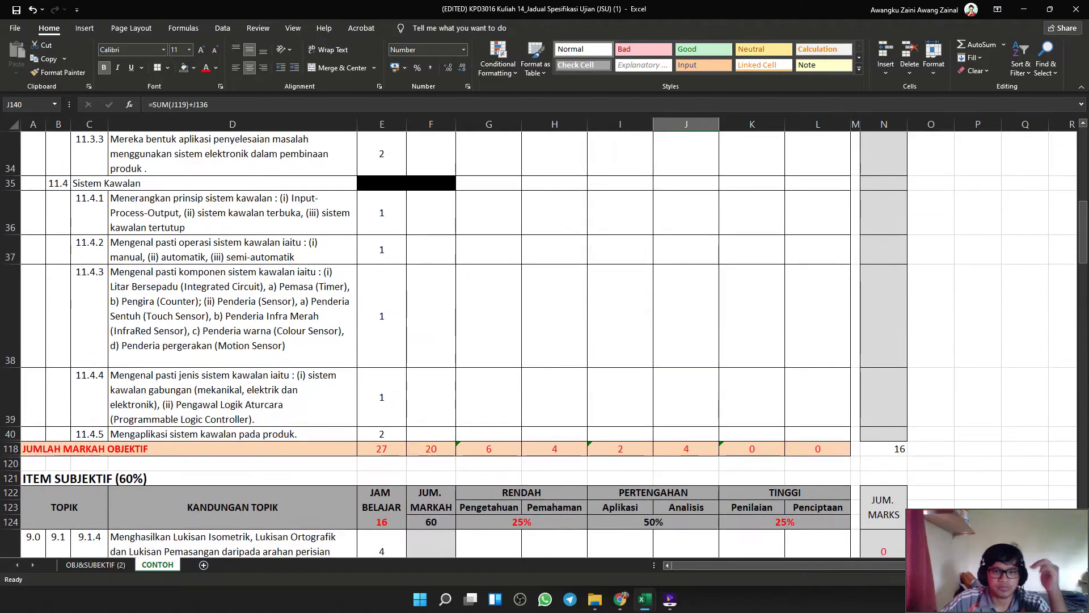
pyautogui.scroll(5, 544, 340)
pyautogui.scroll(-2, 544, 341)
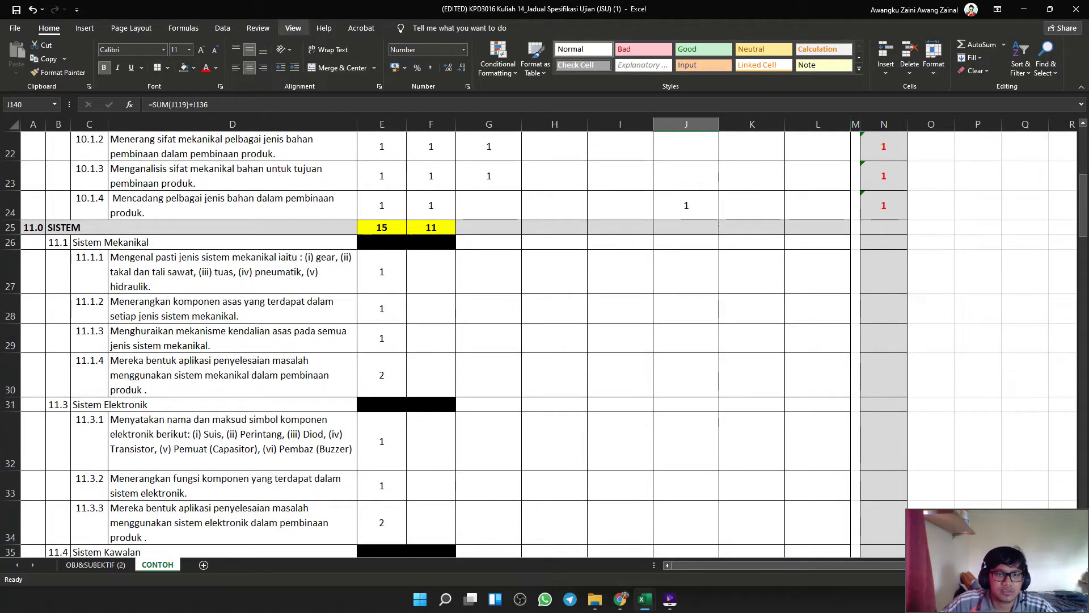
pyautogui.click(292, 28)
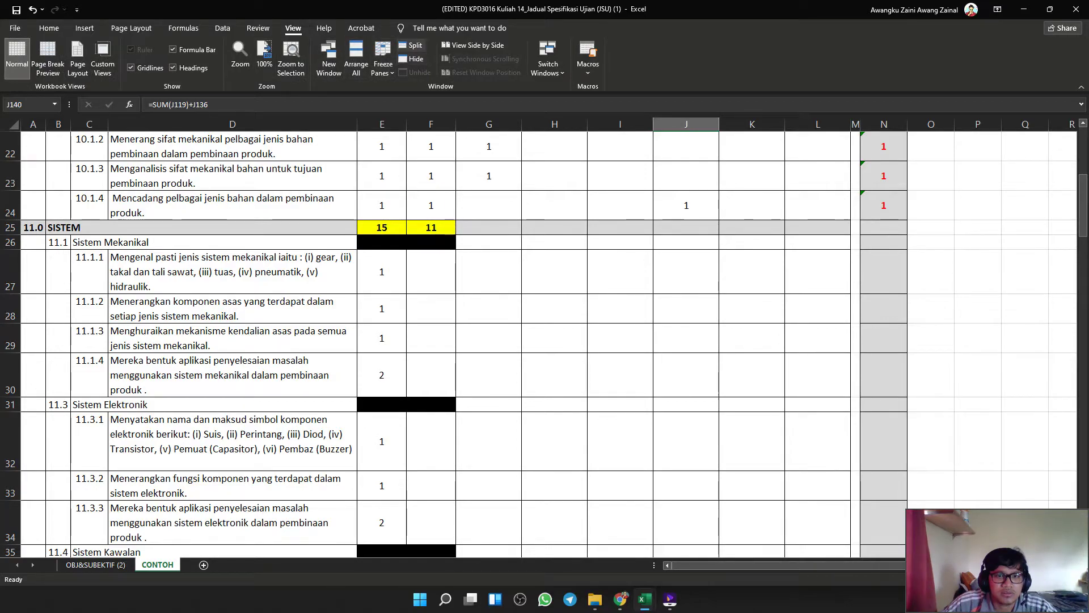
pyautogui.click(411, 44)
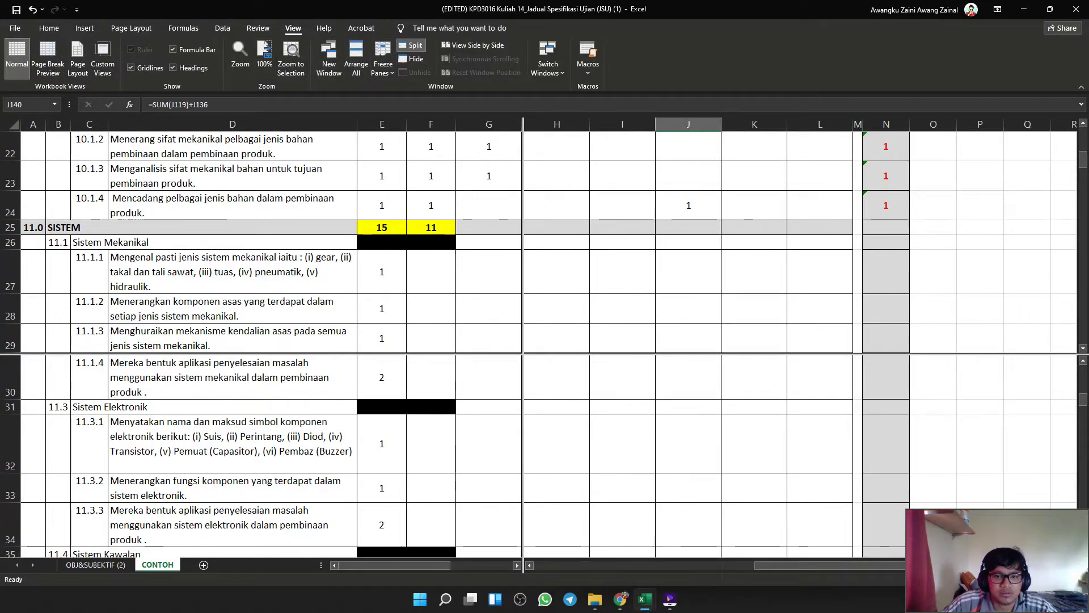
# Show the KESELURUHAN ITEM totals in the lower pane and move the horizontal split down to just below row 31.
pyautogui.scroll(-2, 263, 242)
pyautogui.scroll(3, 264, 242)
pyautogui.scroll(-4, 263, 243)
pyautogui.scroll(2, 535, 321)
pyautogui.click(551, 443)
pyautogui.scroll(-12, 550, 443)
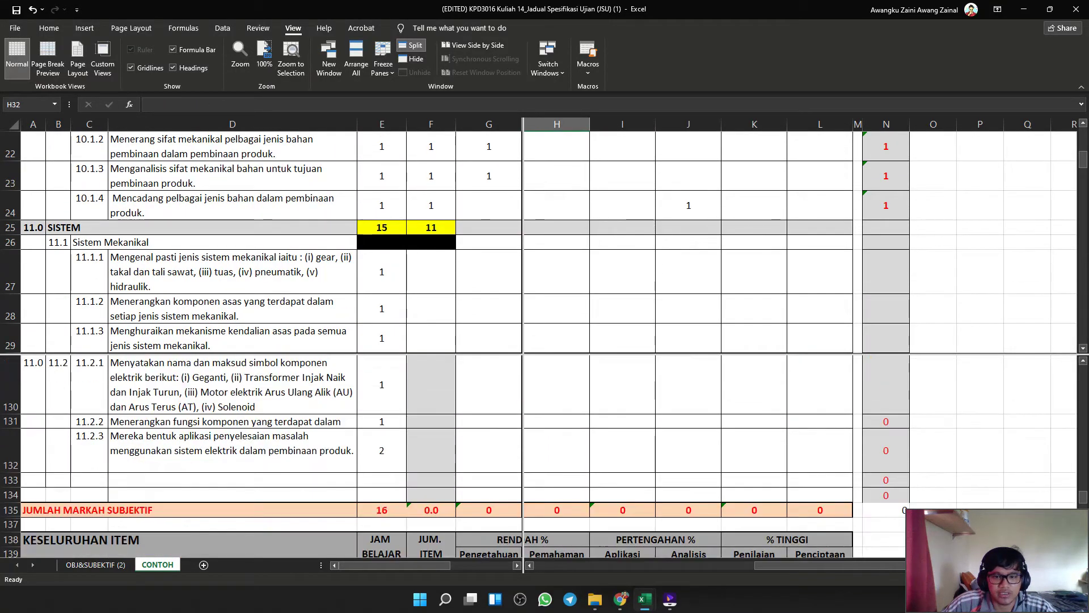
pyautogui.scroll(-3, 550, 443)
pyautogui.scroll(2, 551, 443)
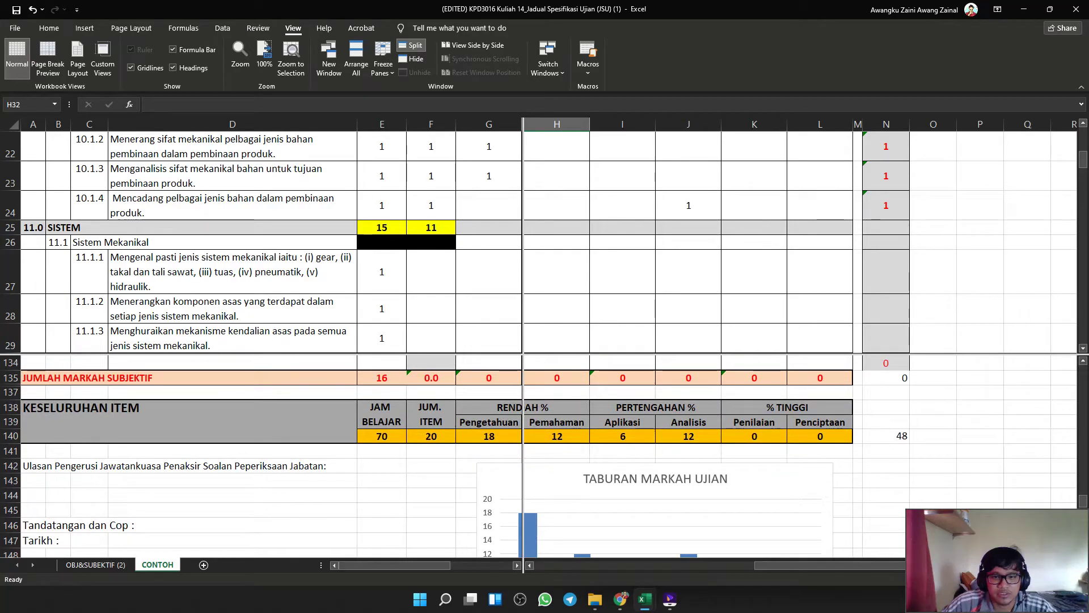
pyautogui.moveTo(550, 354); pyautogui.dragTo(551, 413)
pyautogui.scroll(-1, 264, 272)
pyautogui.scroll(1, 264, 271)
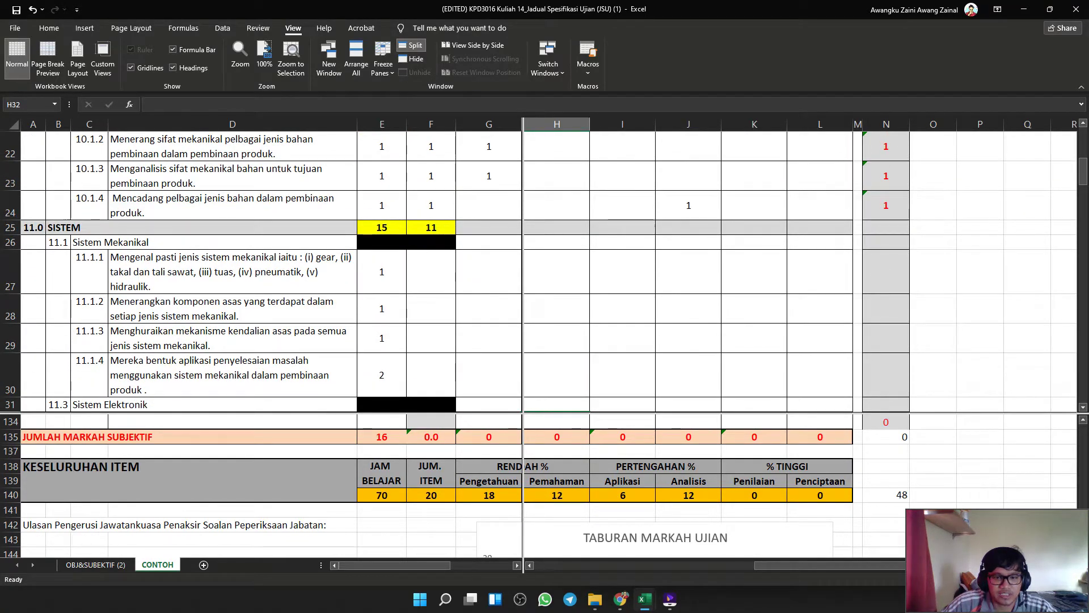
pyautogui.scroll(1, 264, 482)
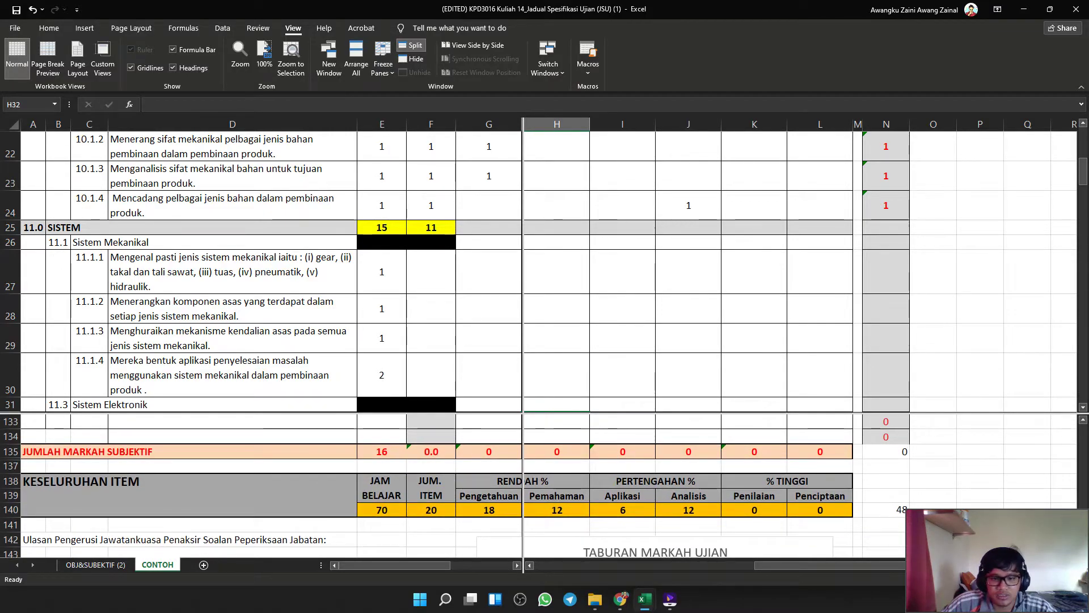
# Set the item count of subtopic 11.1.4 to 2 in F30.
pyautogui.click(489, 510)
pyautogui.click(432, 272)
pyautogui.scroll(-1, 431, 272)
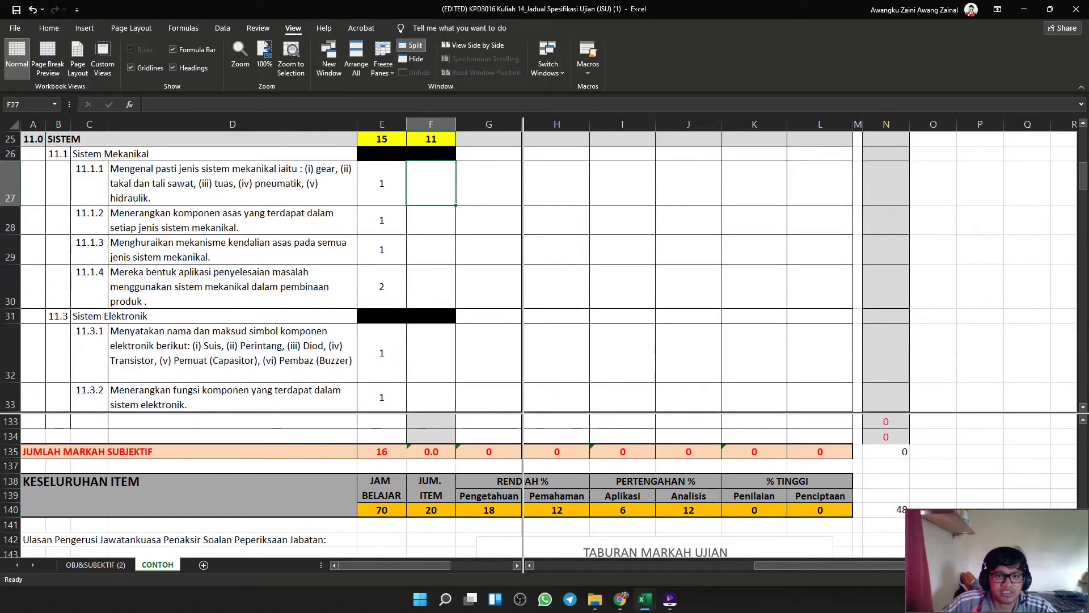
pyautogui.scroll(-3, 261, 272)
pyautogui.scroll(4, 261, 272)
pyautogui.scroll(-1, 261, 272)
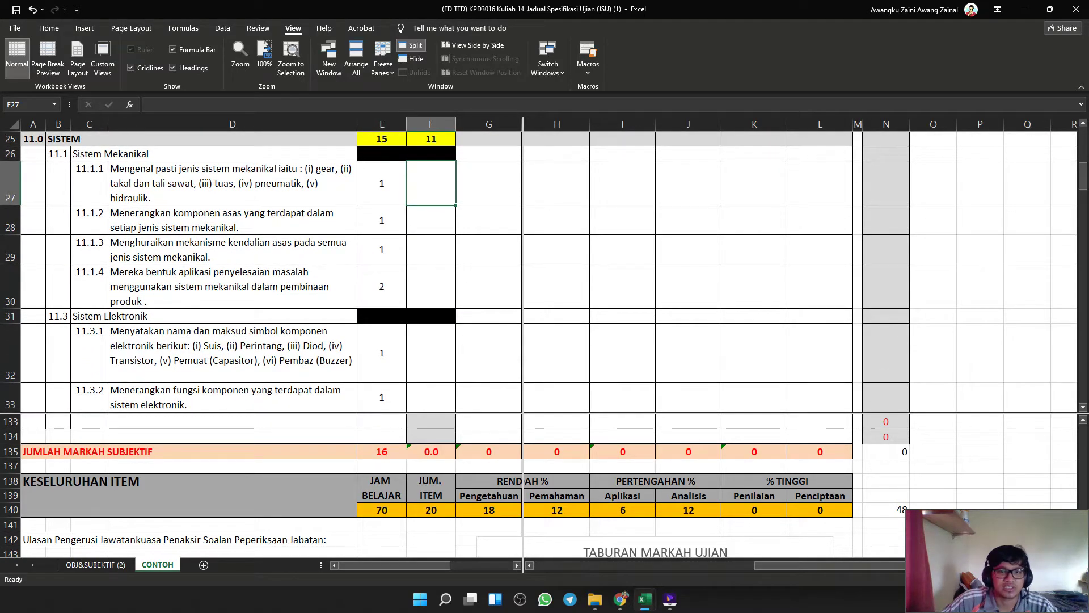
pyautogui.click(431, 220)
pyautogui.press('Up')
pyautogui.press('Down')
pyautogui.press('Down')
pyautogui.press('Down')
pyautogui.write('2')
pyautogui.hotkey('ctrl', 'Return')
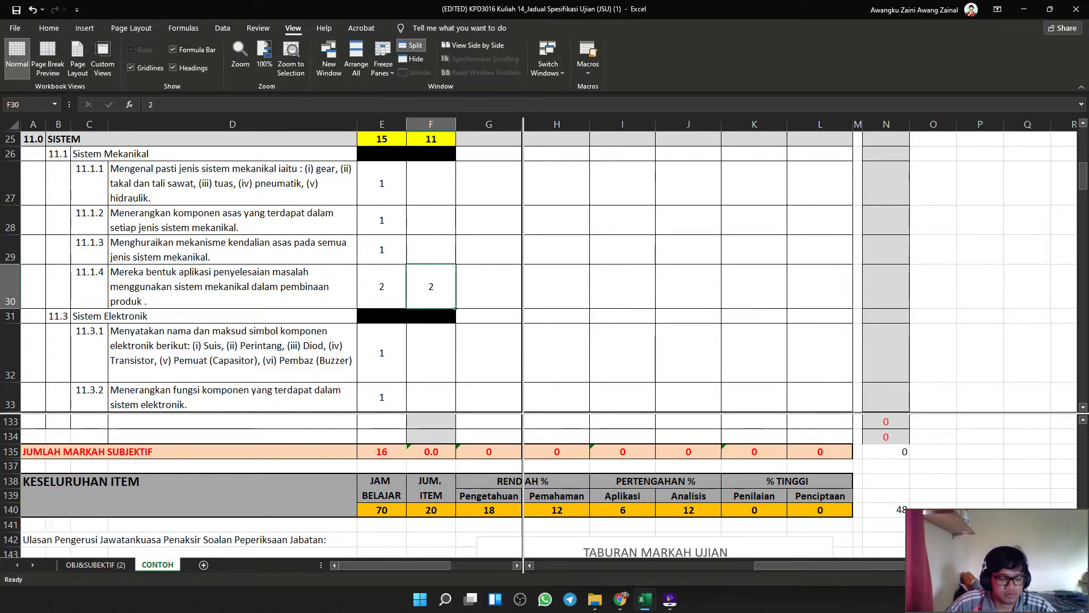
# Allocate 1 item each to subtopics 11.1.4, 11.1.3 and 11.1.2 in column F.
pyautogui.write('1')
pyautogui.press('Up')
pyautogui.write('1')
pyautogui.press('Up')
pyautogui.write('1')
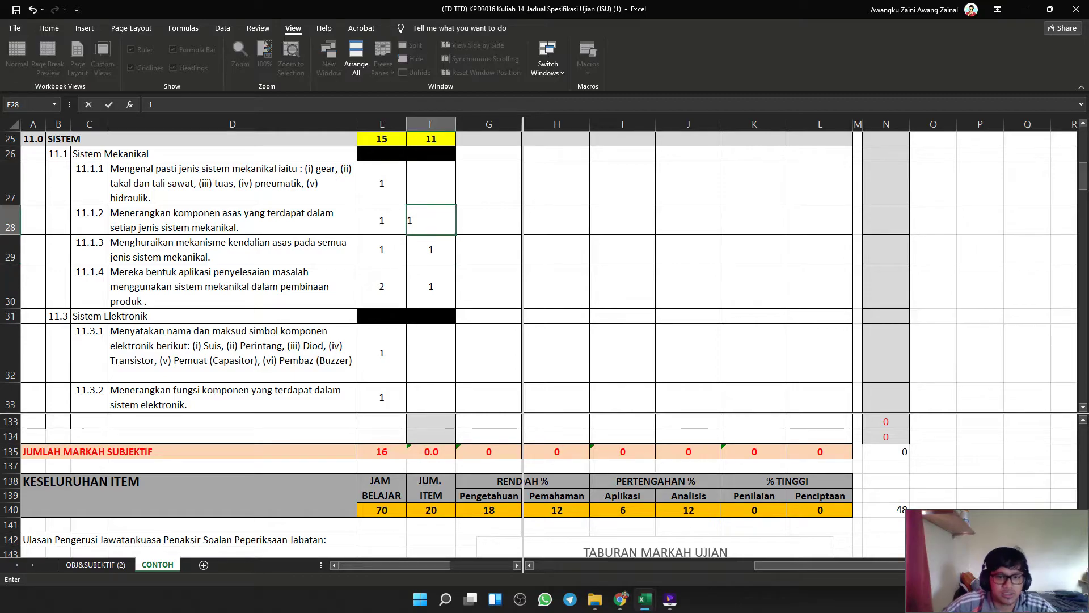
# Allocate 1 item each to subtopics 11.3.1, 11.3.2 and 11.3.3 in column F.
pyautogui.click(432, 353)
pyautogui.scroll(-1, 431, 353)
pyautogui.write('1')
pyautogui.press('Down')
pyautogui.write('1')
pyautogui.press('Down')
pyautogui.write('1')
pyautogui.scroll(-2, 261, 267)
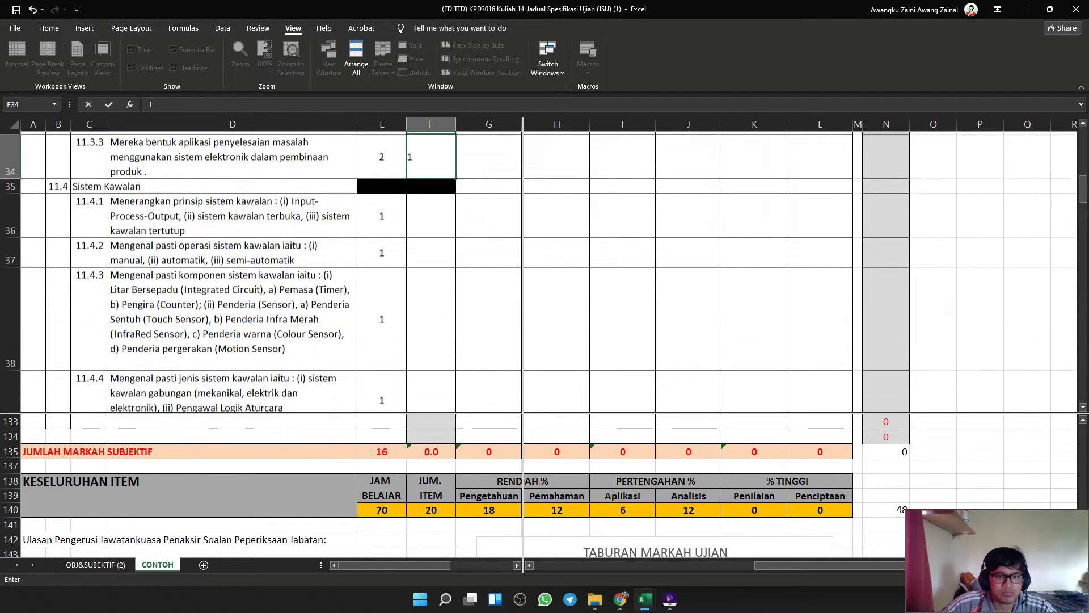
# Allocate 1 item each to subtopics 11.4.4, 11.4.5 and 11.4.3 in column F.
pyautogui.click(431, 213)
pyautogui.scroll(-2, 394, 303)
pyautogui.scroll(2, 394, 303)
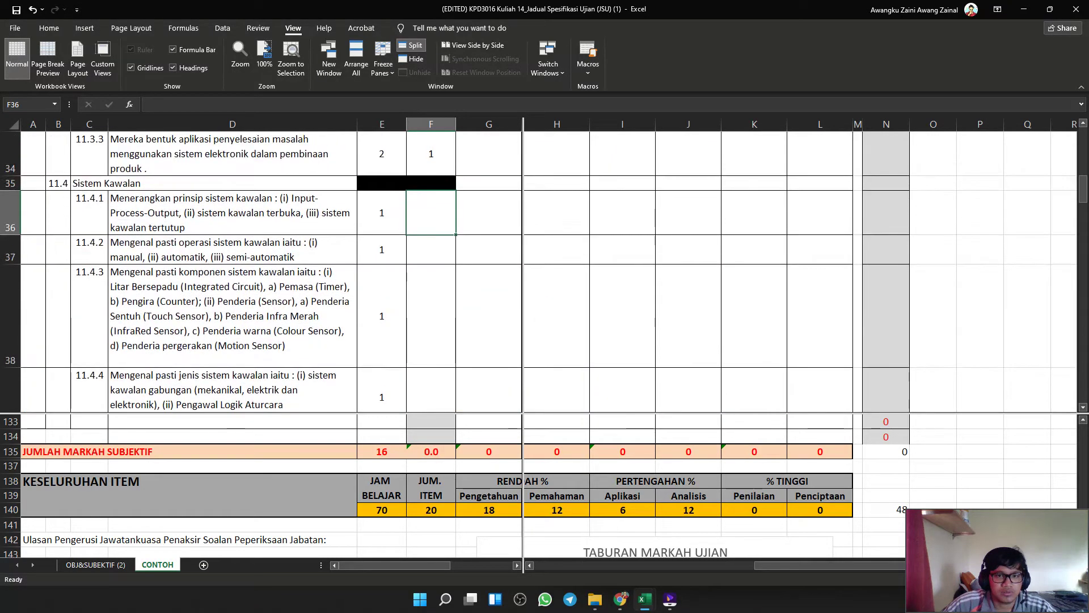
pyautogui.scroll(-1, 394, 303)
pyautogui.click(431, 294)
pyautogui.write('1')
pyautogui.press('Down')
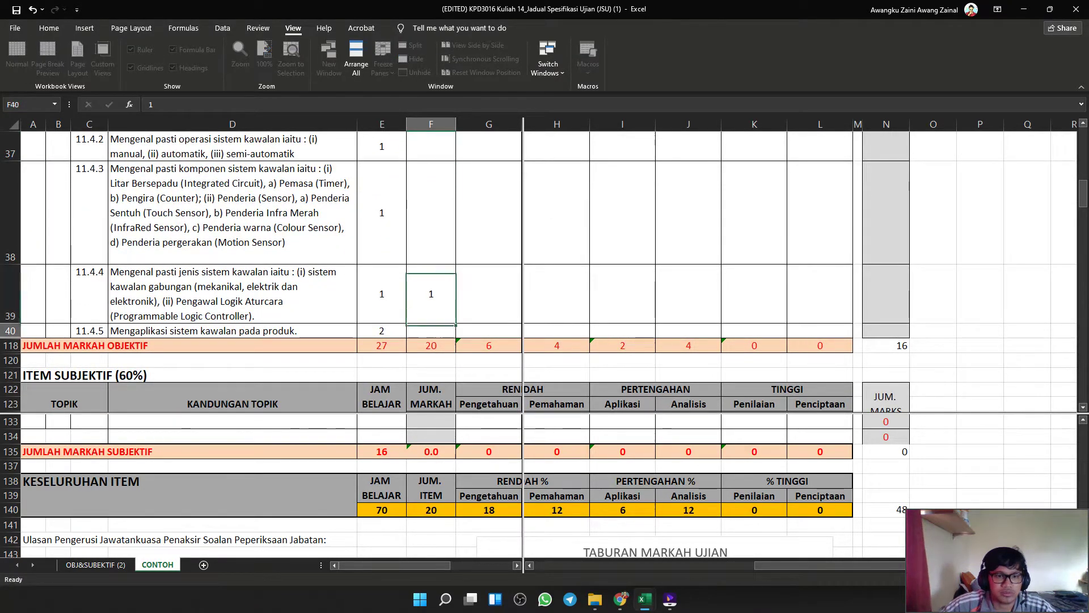
pyautogui.write('1')
pyautogui.press('Up')
pyautogui.press('Up')
pyautogui.write('1')
pyautogui.scroll(1, 261, 267)
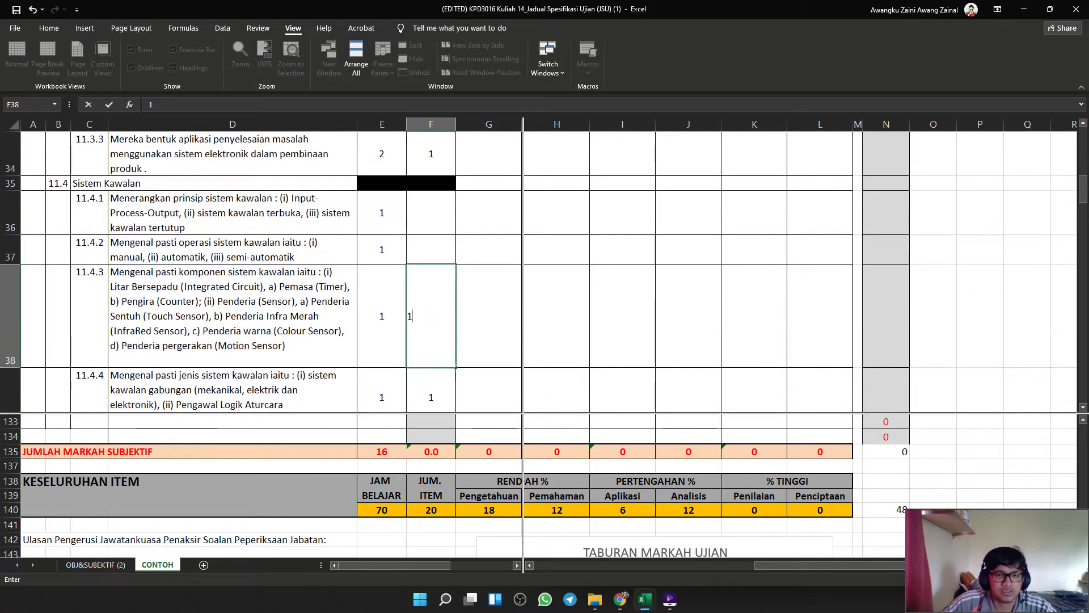
# Allocate 1 item to subtopic 11.4.1 in F36 and 0 items to 11.4.2 in F37.
pyautogui.click(431, 213)
pyautogui.write('1')
pyautogui.press('Down')
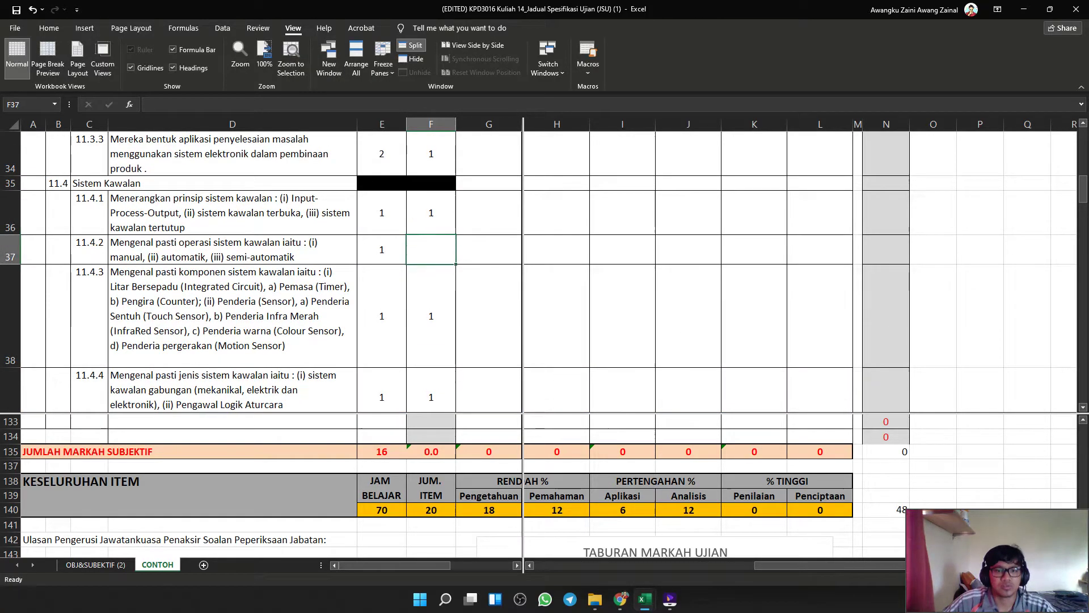
pyautogui.write('0')
pyautogui.press('Up')
pyautogui.press('Up')
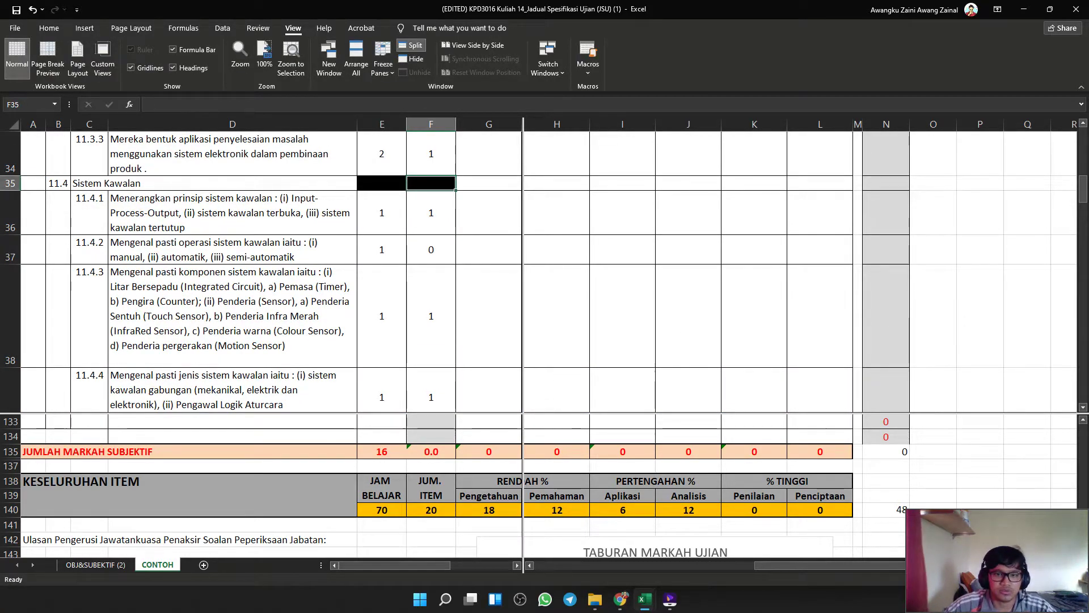
# Allocate 1 item to subtopic 11.1.1 in F27.
pyautogui.scroll(4, 432, 267)
pyautogui.click(432, 271)
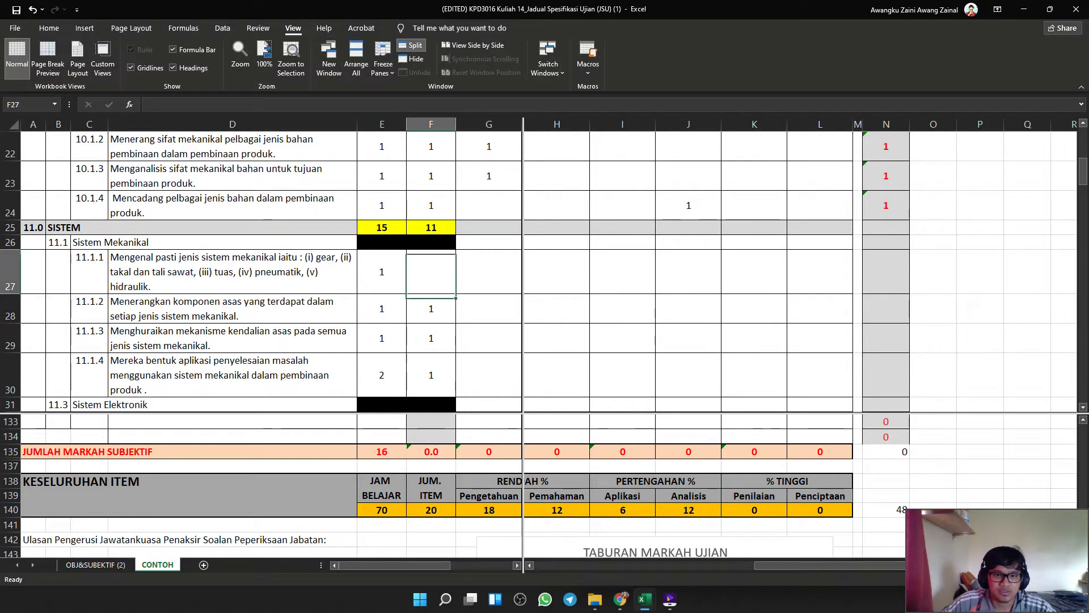
pyautogui.write('1')
pyautogui.press('Tab')
# Assign the 1 item of subtopic 11.1.1 to the Pemahaman level in H27 and check that level's overall percentage.
pyautogui.scroll(3, 267, 273)
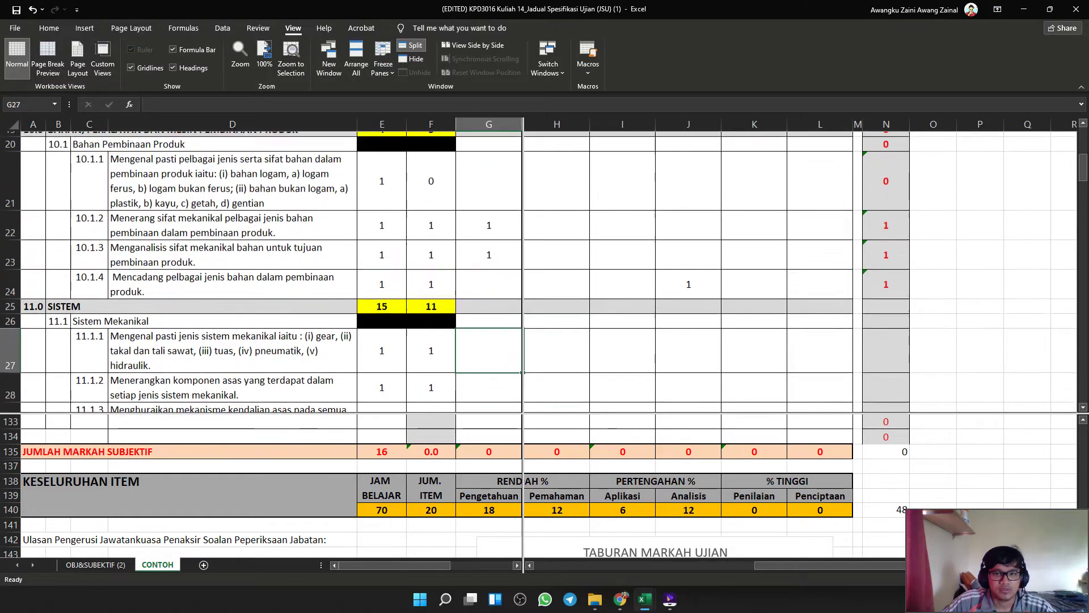
pyautogui.scroll(-2, 263, 271)
pyautogui.scroll(2, 264, 271)
pyautogui.scroll(-3, 264, 271)
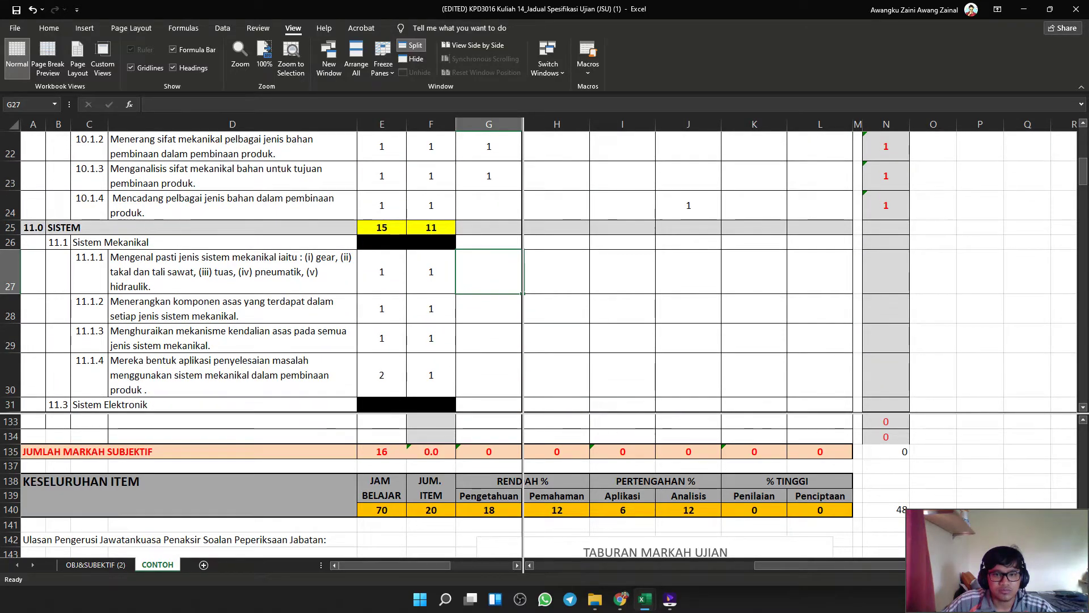
pyautogui.click(431, 272)
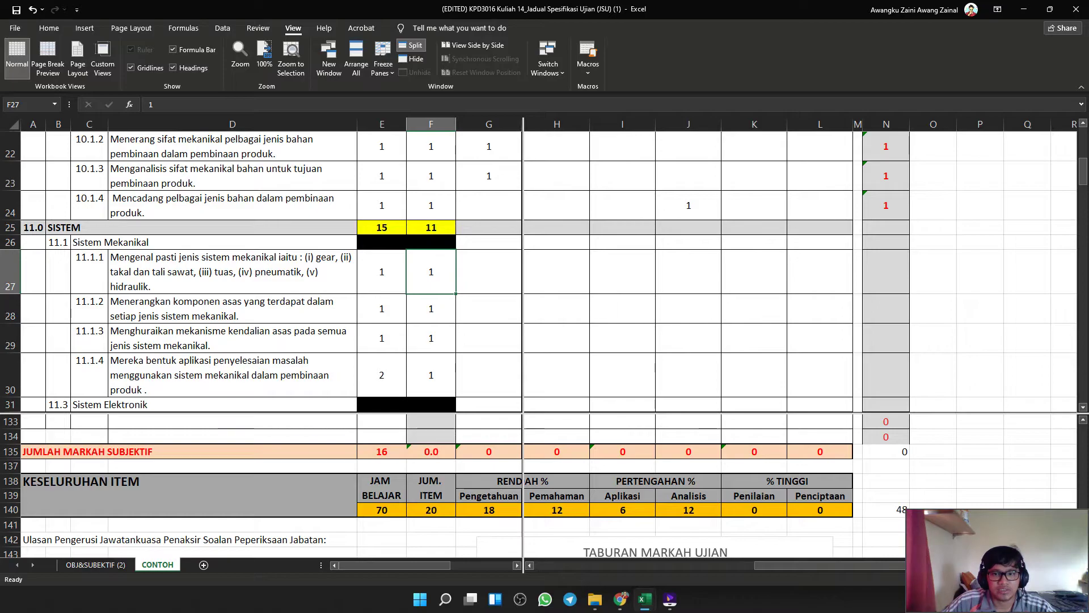
pyautogui.click(623, 272)
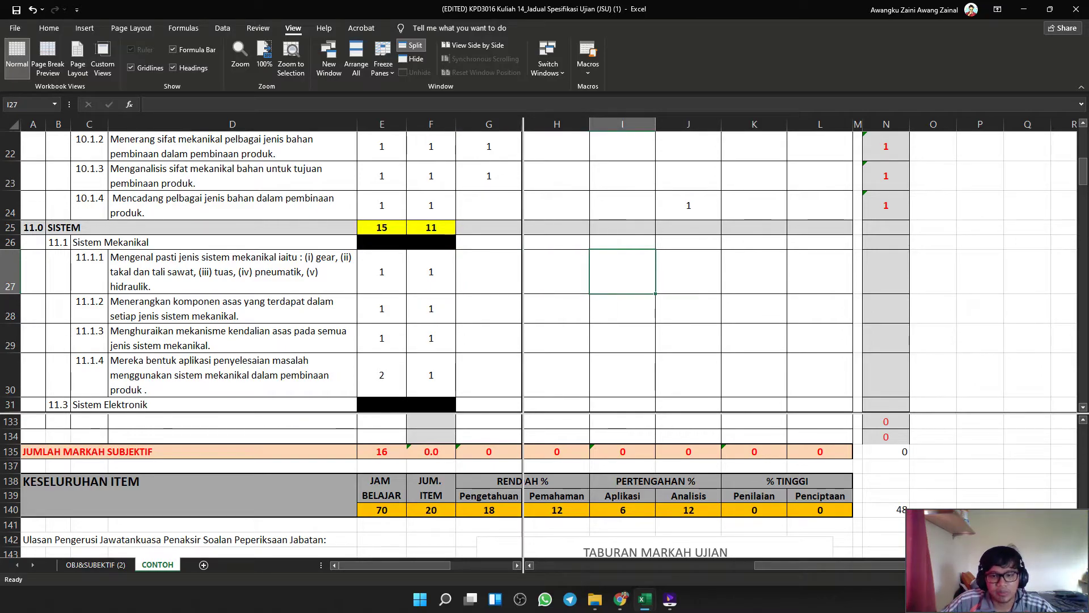
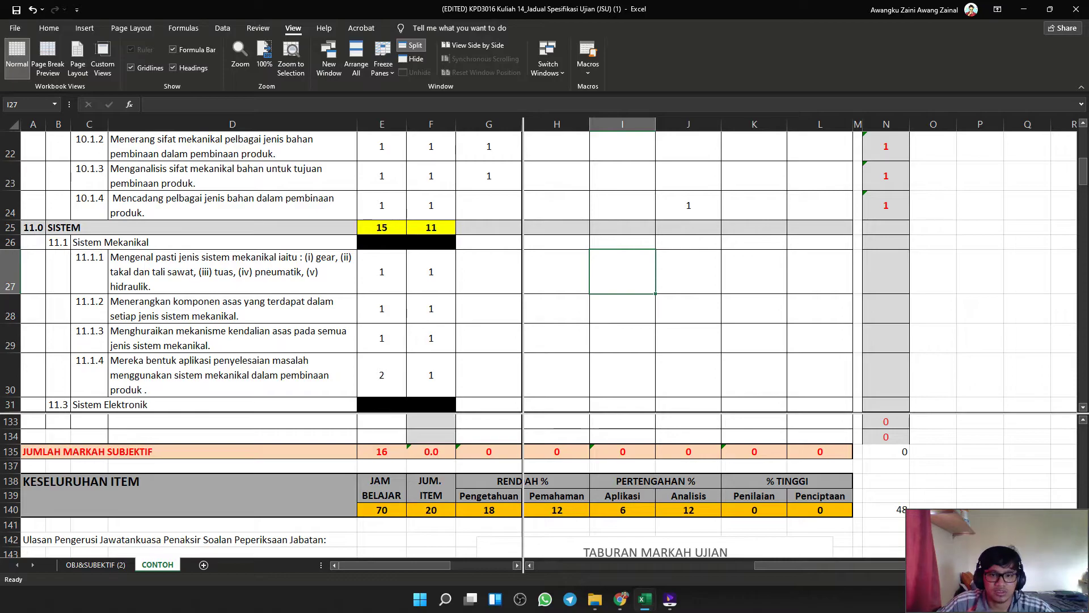
pyautogui.click(232, 271)
pyautogui.click(557, 272)
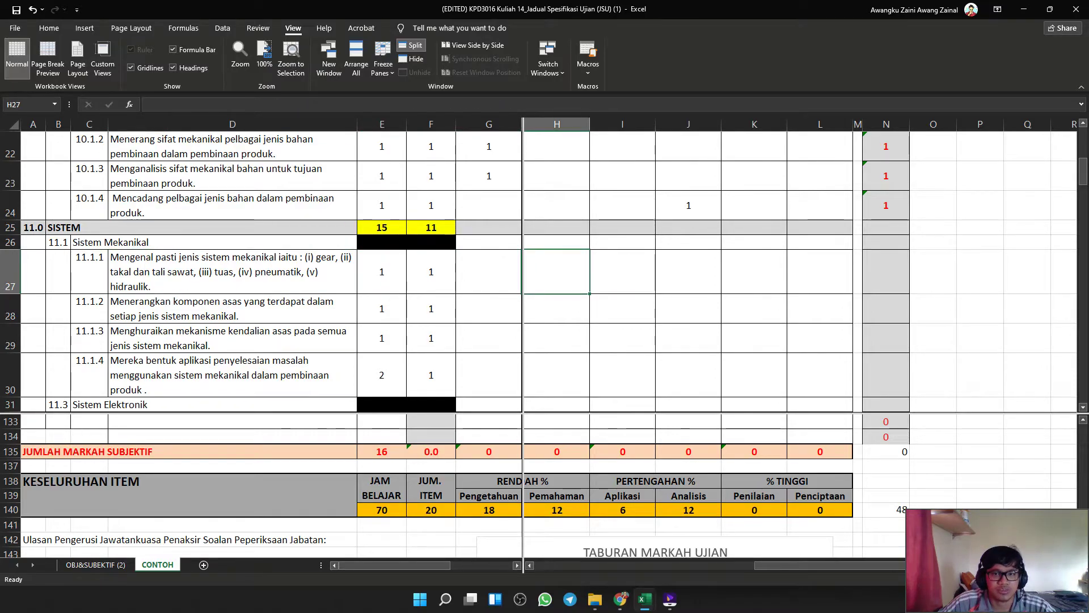
pyautogui.write('1')
pyautogui.click(623, 309)
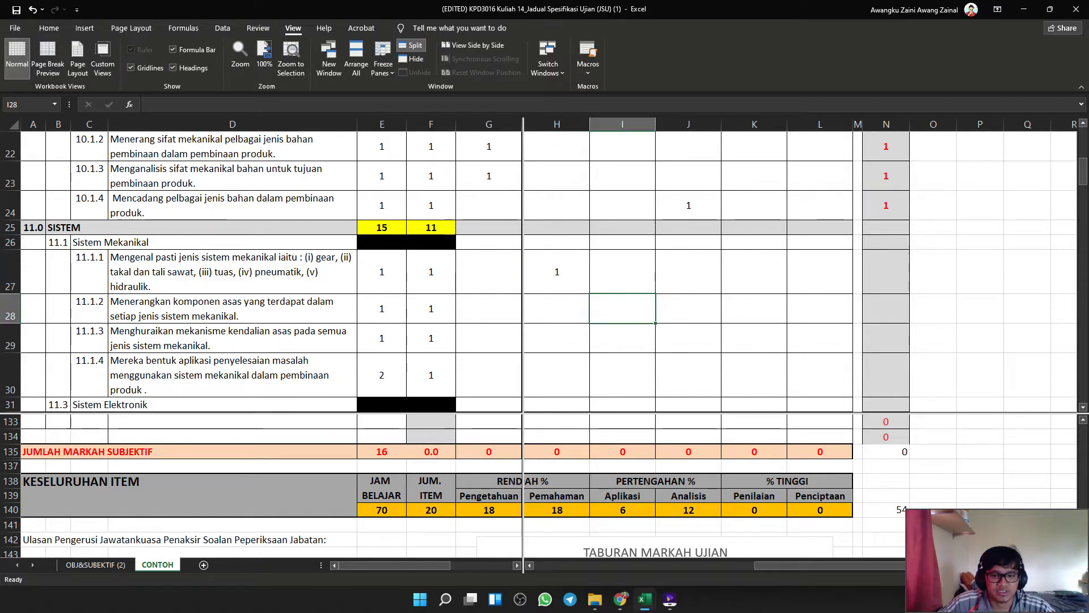
pyautogui.click(557, 510)
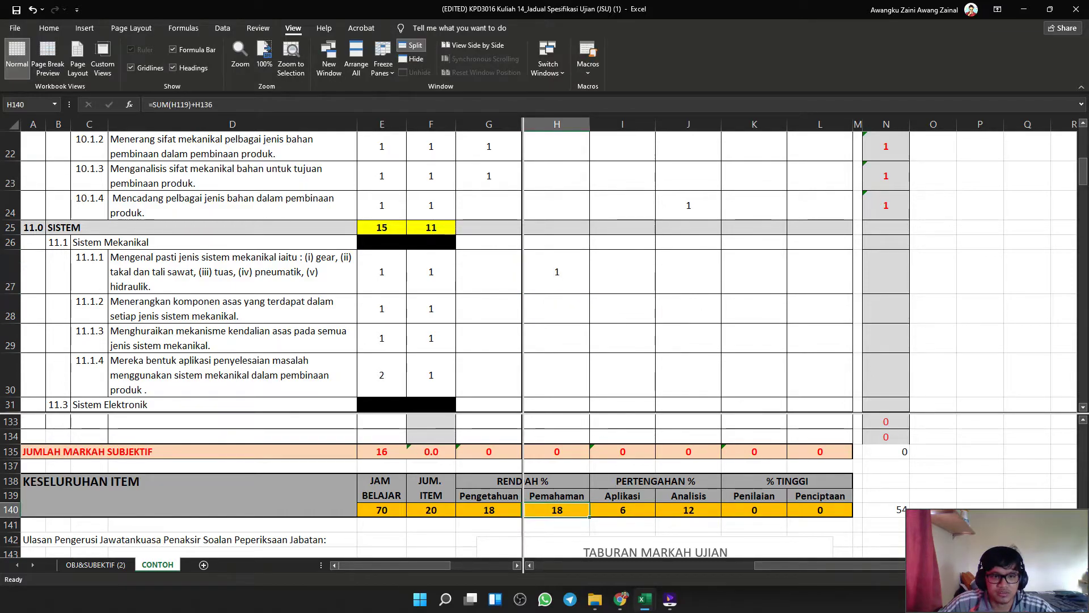
# Assign the 1 item of subtopic 11.1.2 to the Aplikasi level in I28.
pyautogui.click(232, 309)
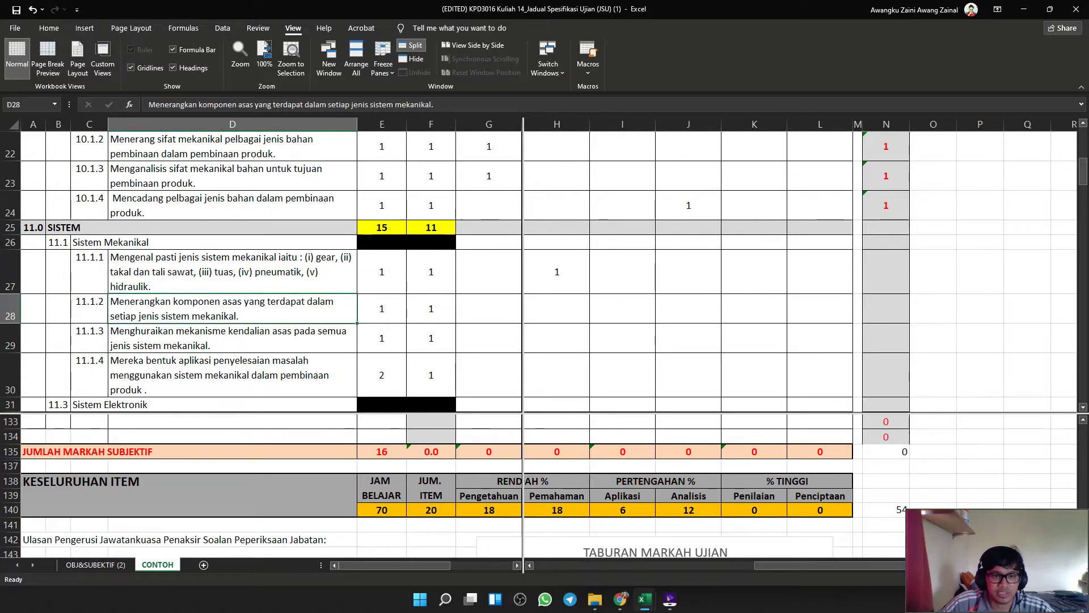
pyautogui.click(623, 309)
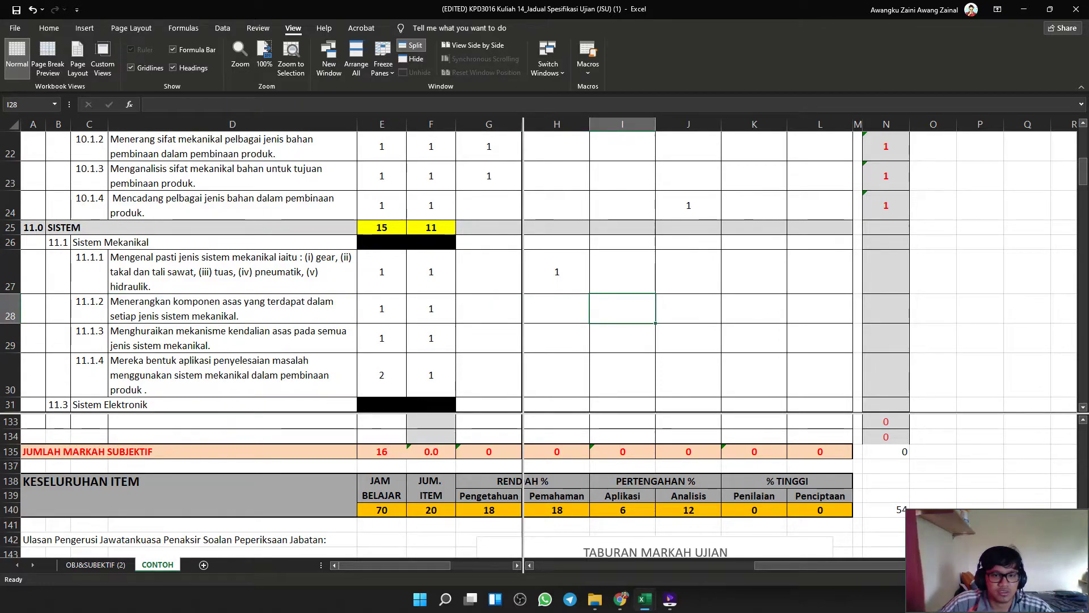
pyautogui.write('1')
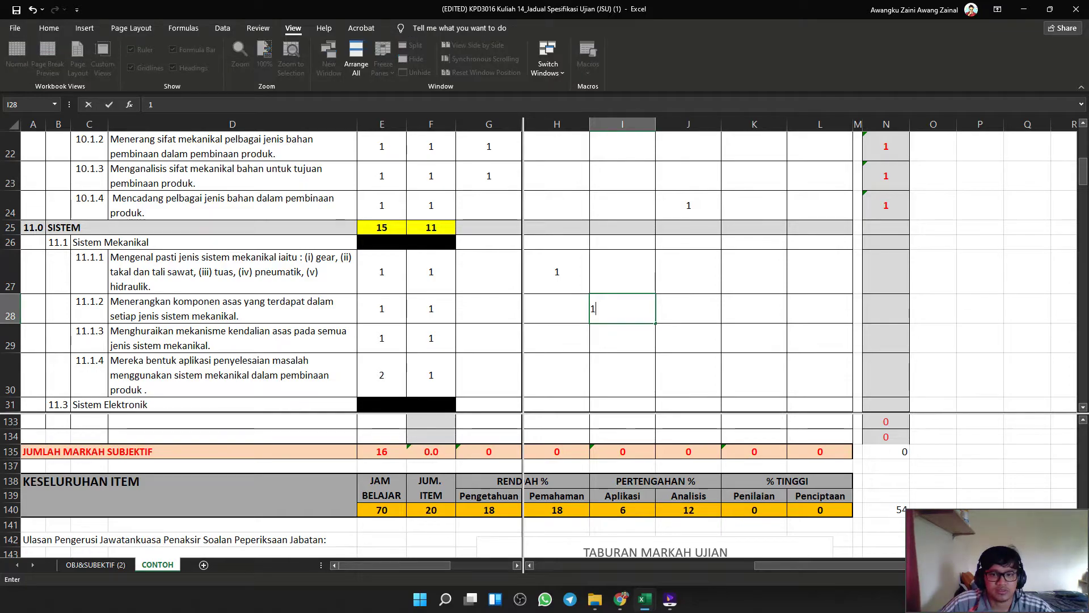
pyautogui.press('Tab')
pyautogui.click(622, 308)
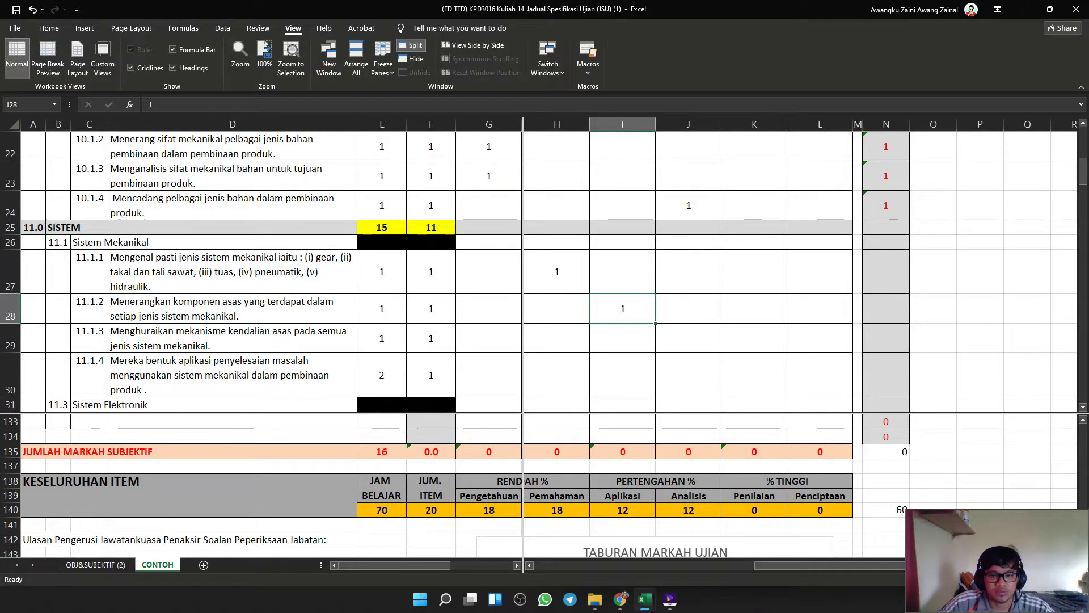
pyautogui.click(689, 309)
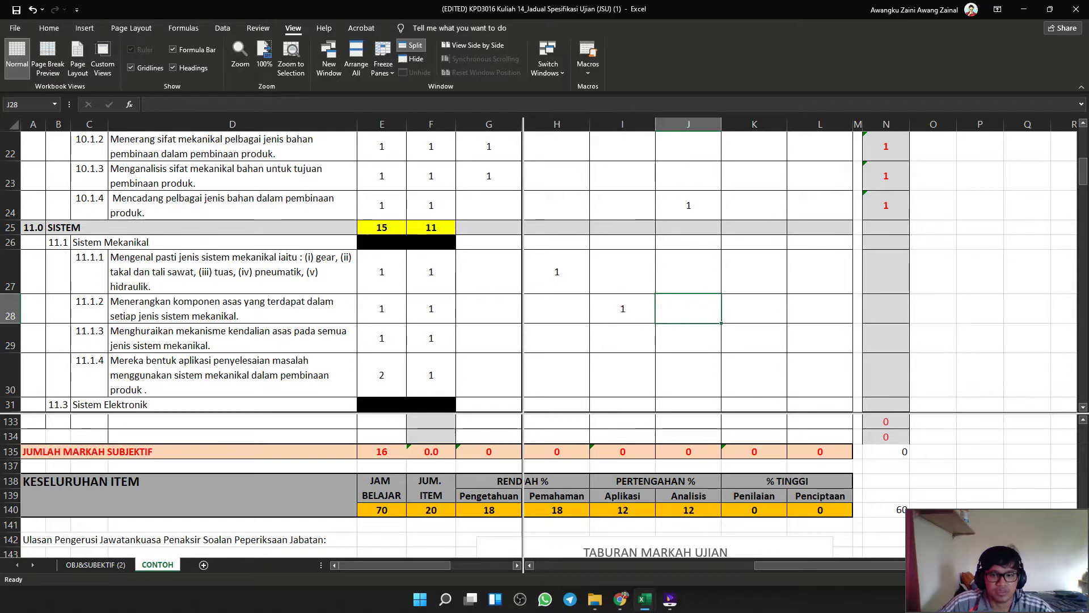
# Allocate 1 item to Analisis for topic 11.1.3 and 1 item to Aplikasi for topic 11.1.4.
pyautogui.click(233, 338)
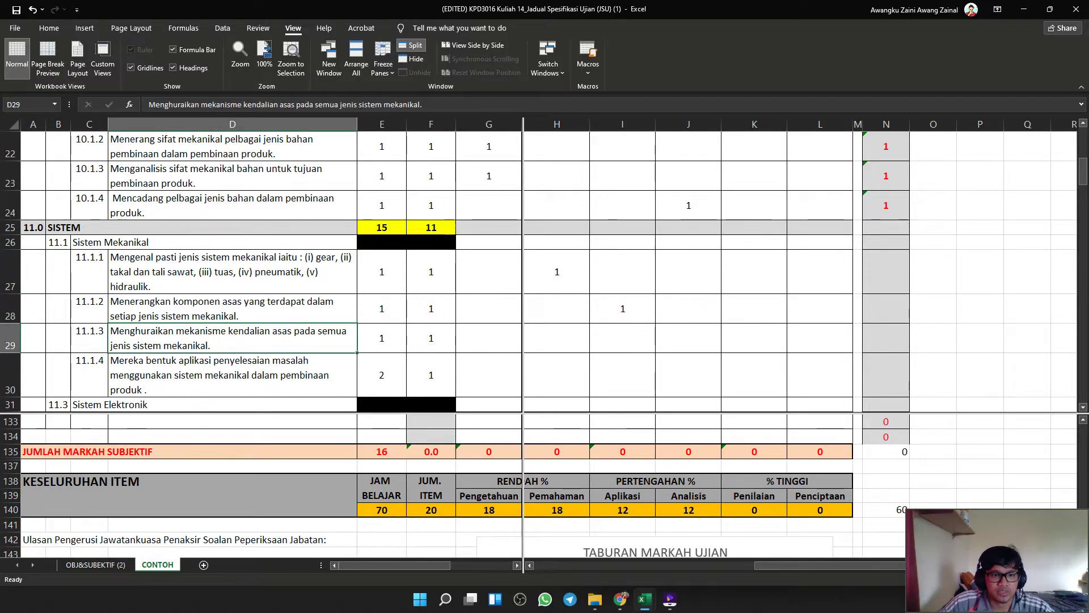
pyautogui.scroll(-1, 544, 273)
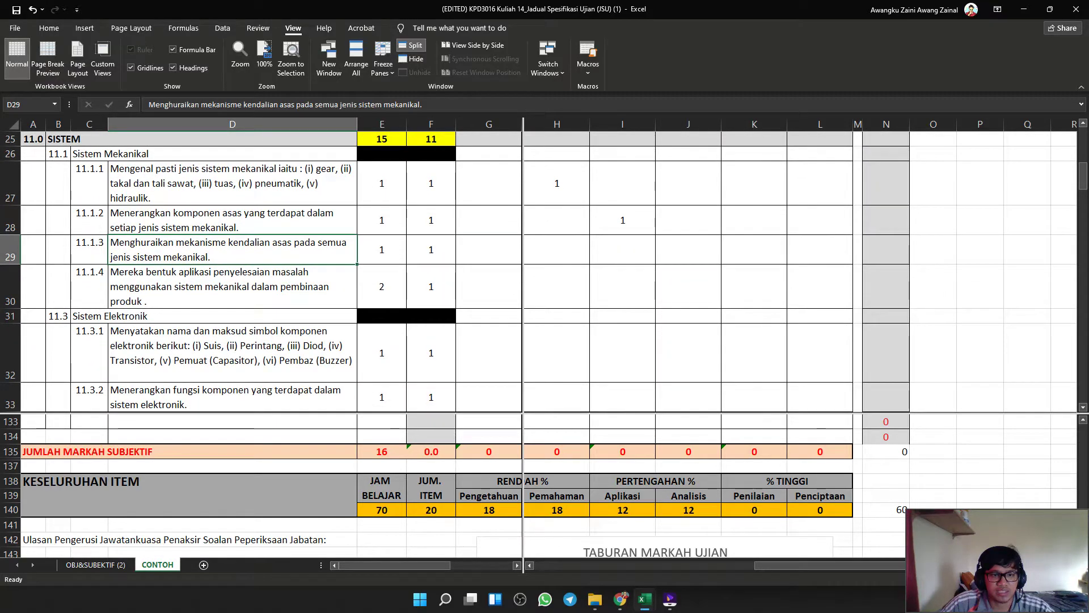
pyautogui.click(689, 249)
pyautogui.write('1')
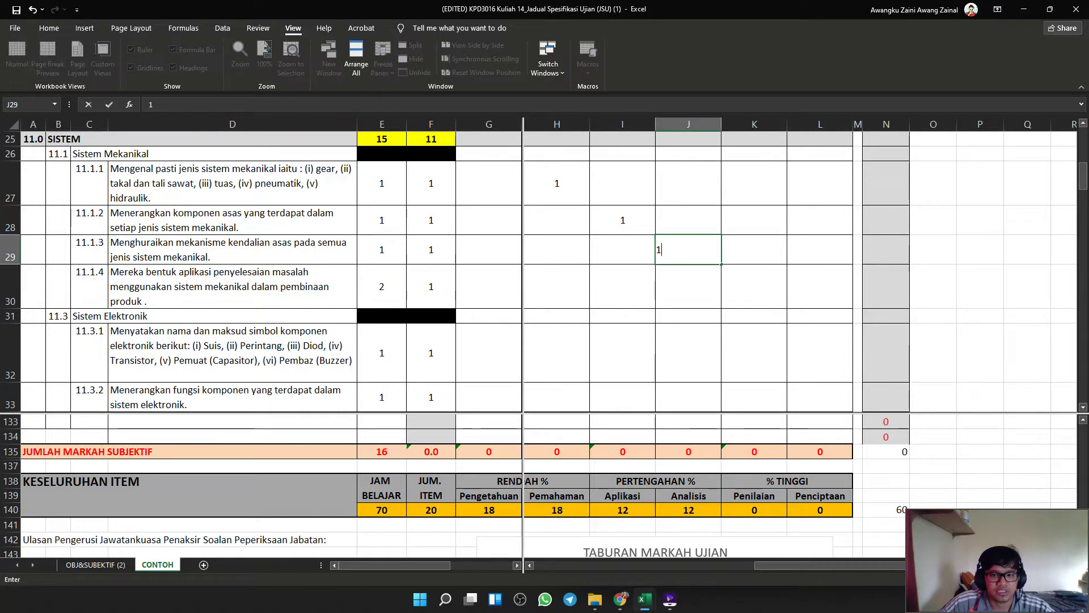
pyautogui.press('Return')
pyautogui.press('Left')
pyautogui.write('1')
pyautogui.press('Right')
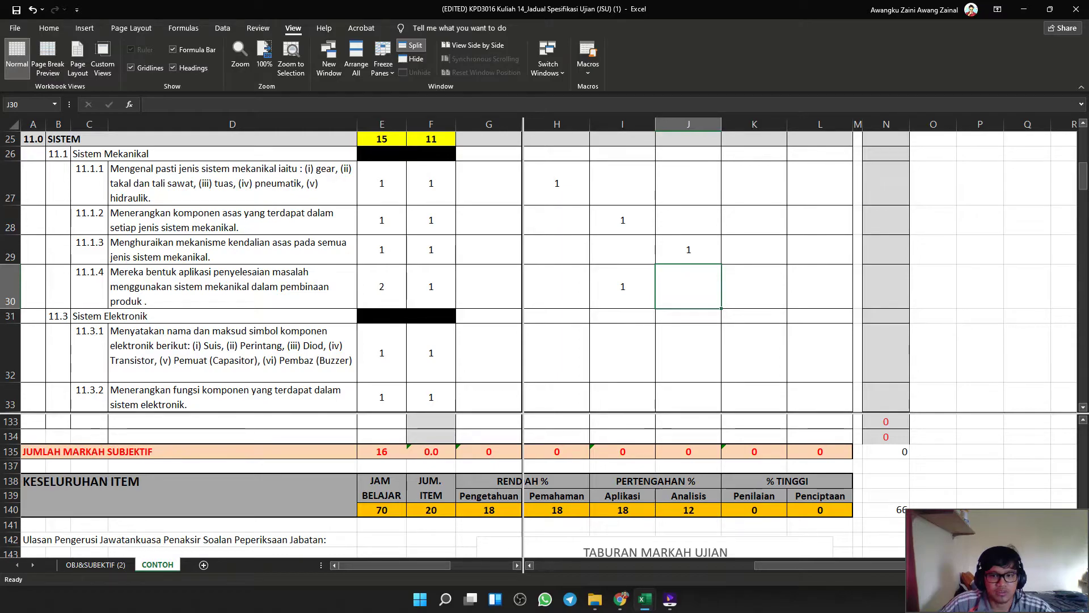
pyautogui.press('Up')
# Allocate 1 item to Analisis for topic 11.3.1 under Sistem Elektronik.
pyautogui.scroll(-1, 545, 270)
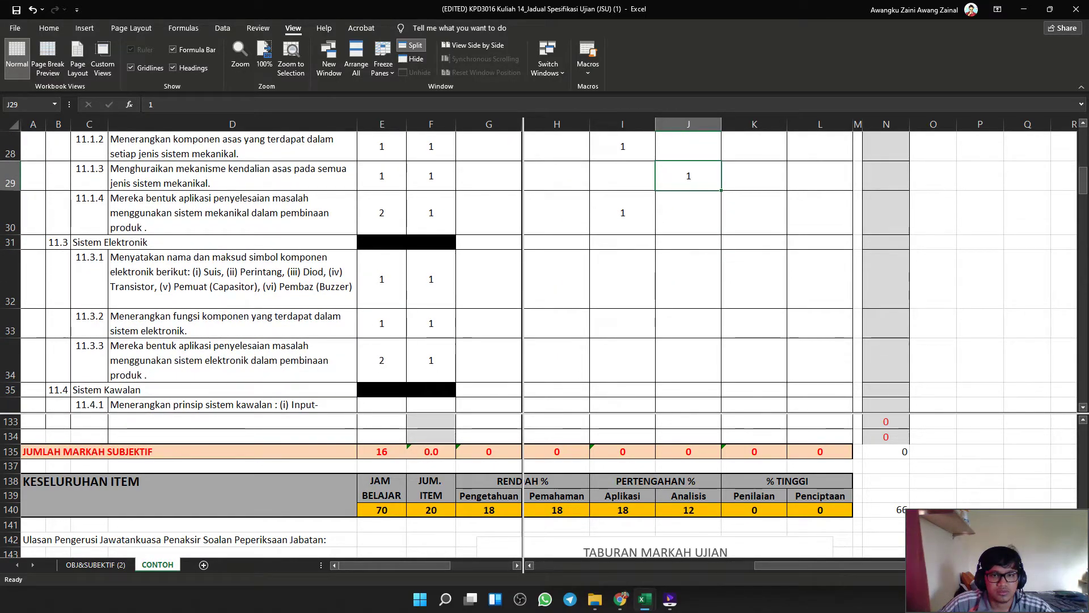
pyautogui.scroll(1, 545, 270)
pyautogui.scroll(-1, 544, 269)
pyautogui.click(688, 279)
pyautogui.write('1')
pyautogui.press('Down')
pyautogui.press('Down')
# Examine the overall Aplikasi and Analisis totals and the Analisis formula in the JUMLAH MARKAH OBJEKTIF row.
pyautogui.click(688, 510)
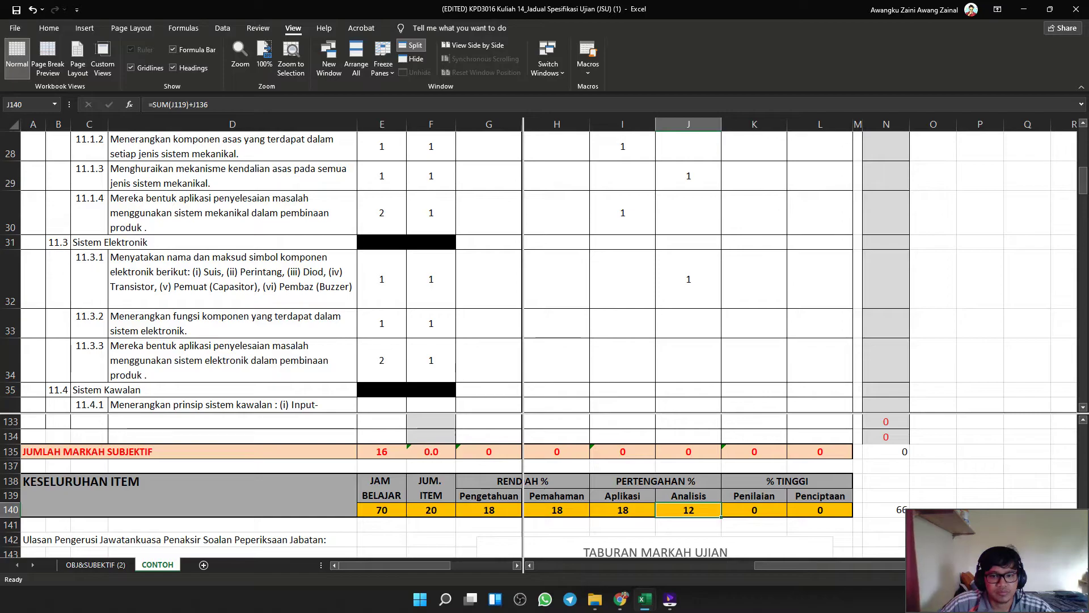
pyautogui.click(622, 510)
pyautogui.click(688, 510)
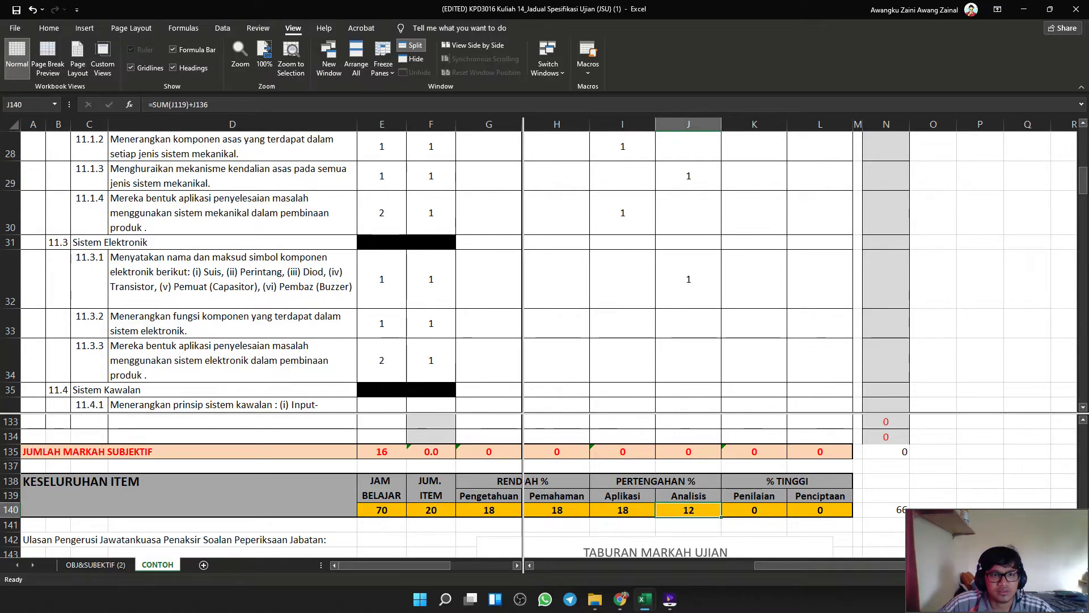
pyautogui.click(622, 525)
pyautogui.click(622, 511)
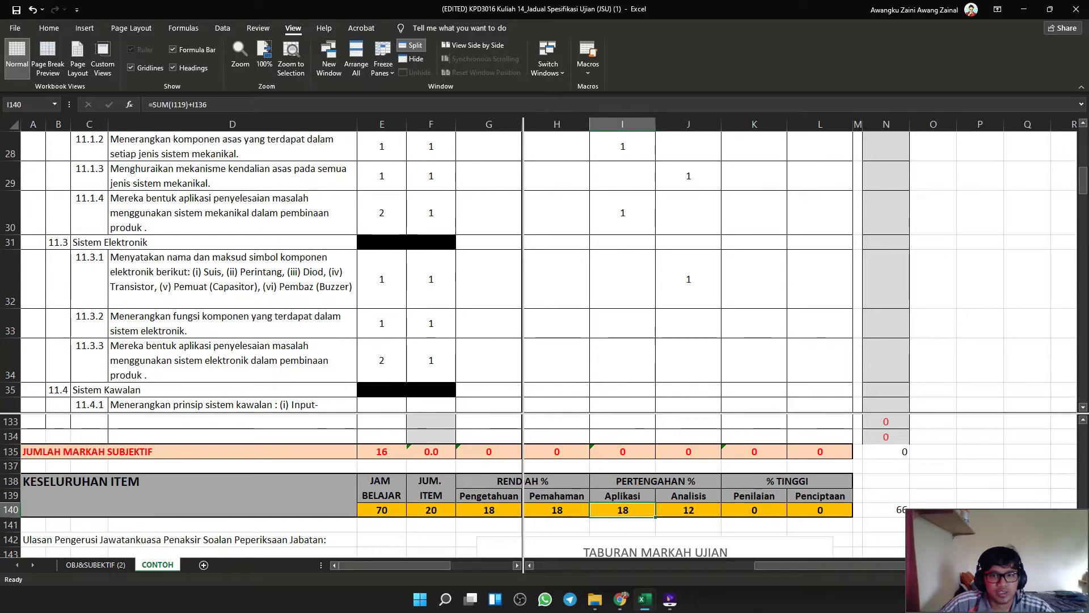
pyautogui.click(689, 510)
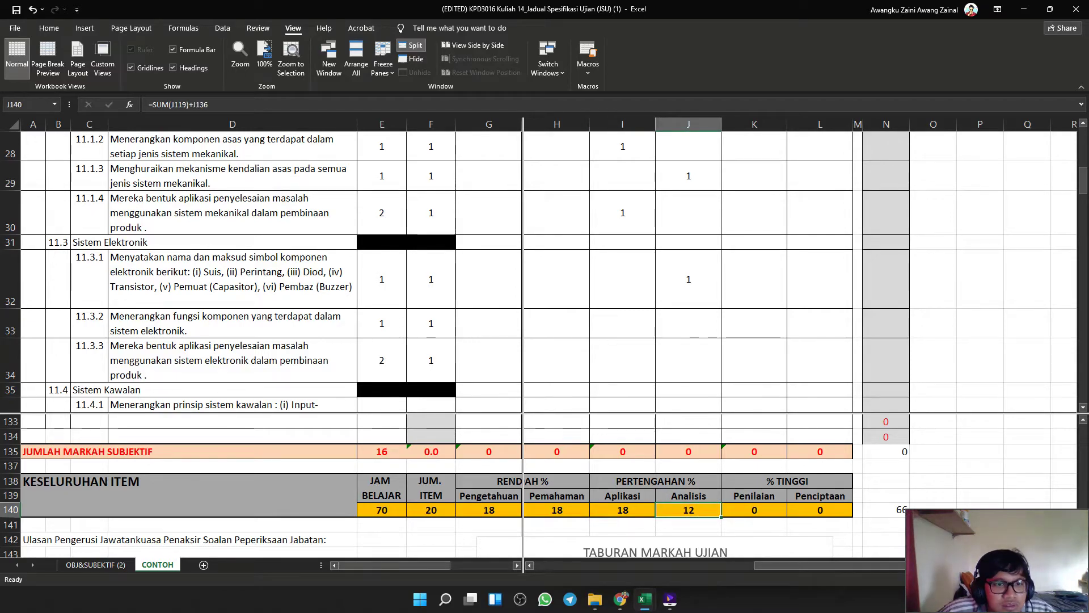
pyautogui.scroll(4, 261, 488)
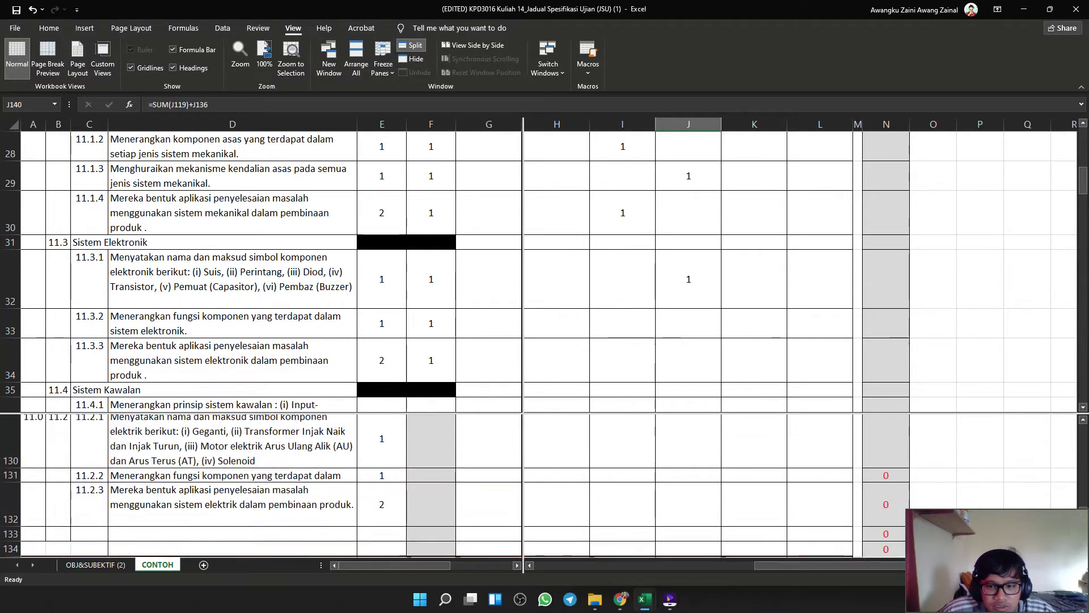
pyautogui.scroll(2, 261, 488)
pyautogui.scroll(1, 261, 488)
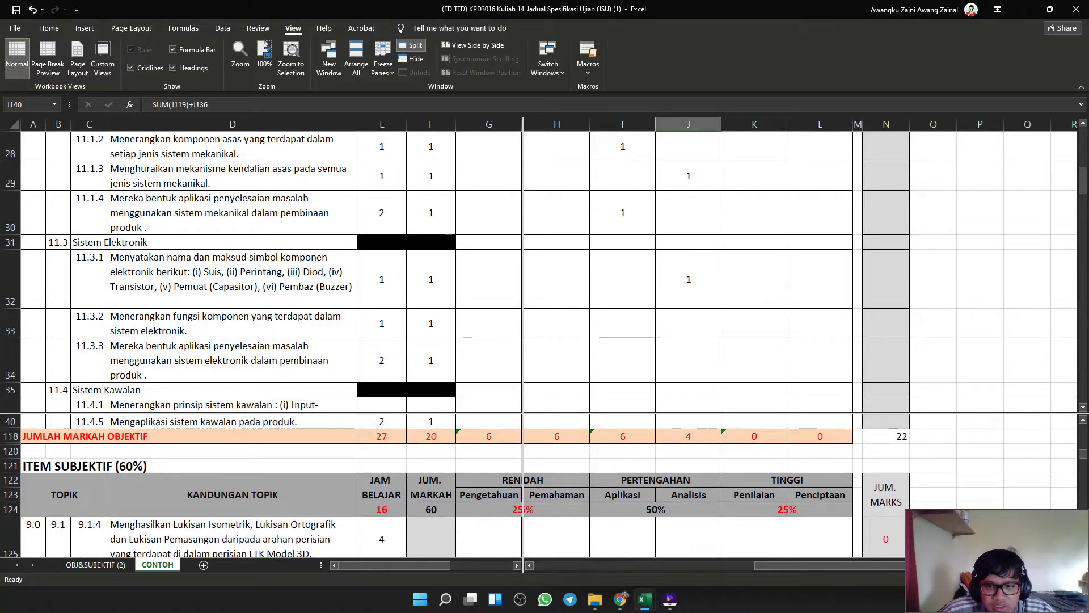
pyautogui.click(688, 436)
pyautogui.scroll(-2, 688, 448)
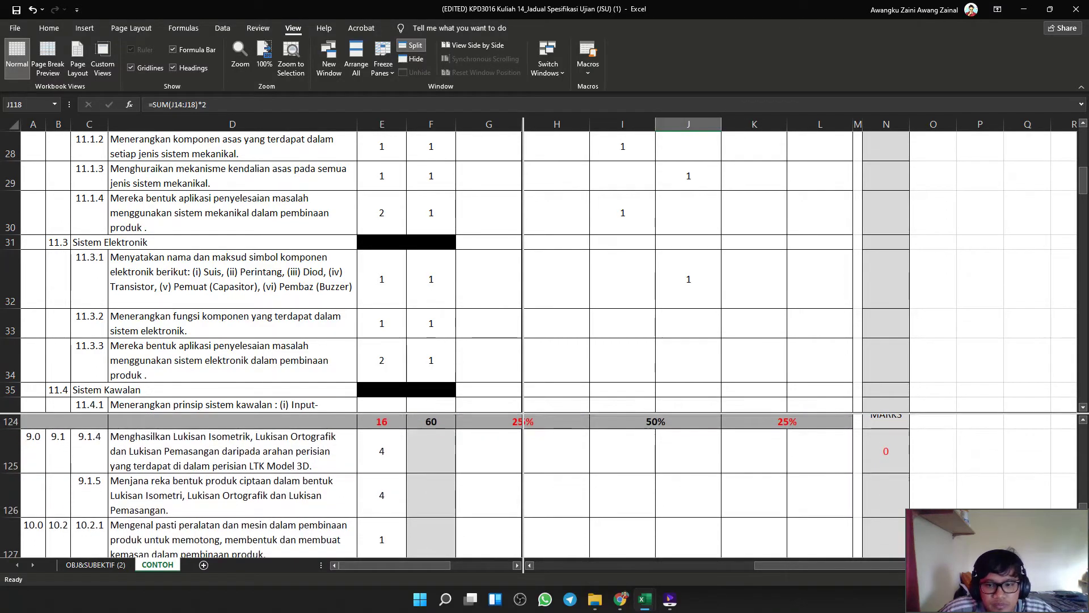
# Try changing the overall Analisis formula in J140 to =SUM(J119+J136).
pyautogui.moveTo(688, 413); pyautogui.dragTo(689, 192)
pyautogui.scroll(-2, 688, 164)
pyautogui.scroll(-4, 688, 164)
pyautogui.click(688, 458)
pyautogui.scroll(-5, 689, 458)
pyautogui.scroll(2, 688, 458)
pyautogui.click(688, 274)
pyautogui.scroll(1, 688, 274)
pyautogui.click(181, 105)
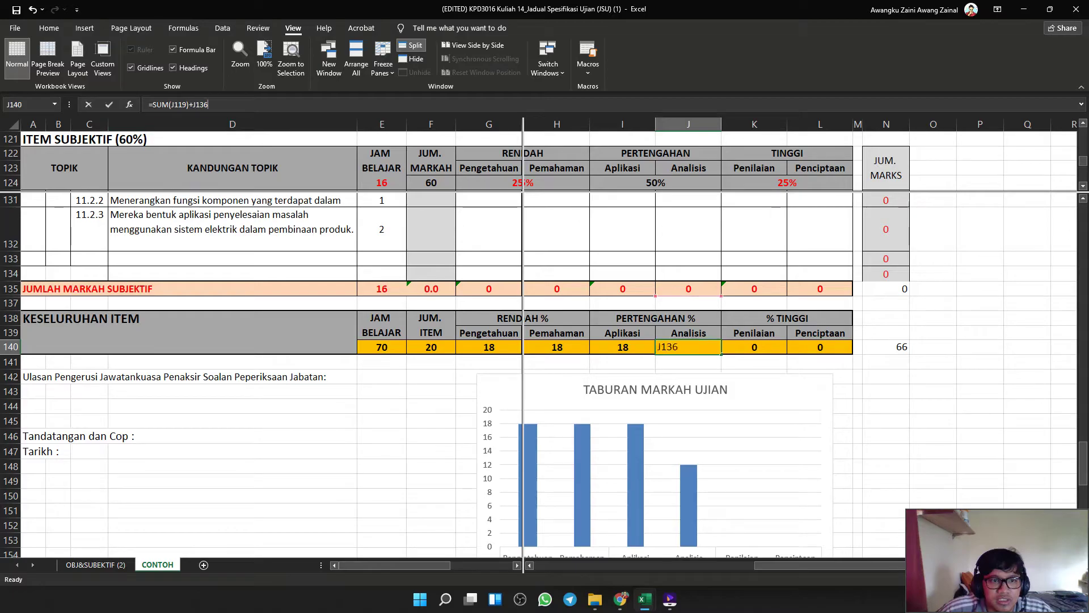
pyautogui.scroll(1, 180, 105)
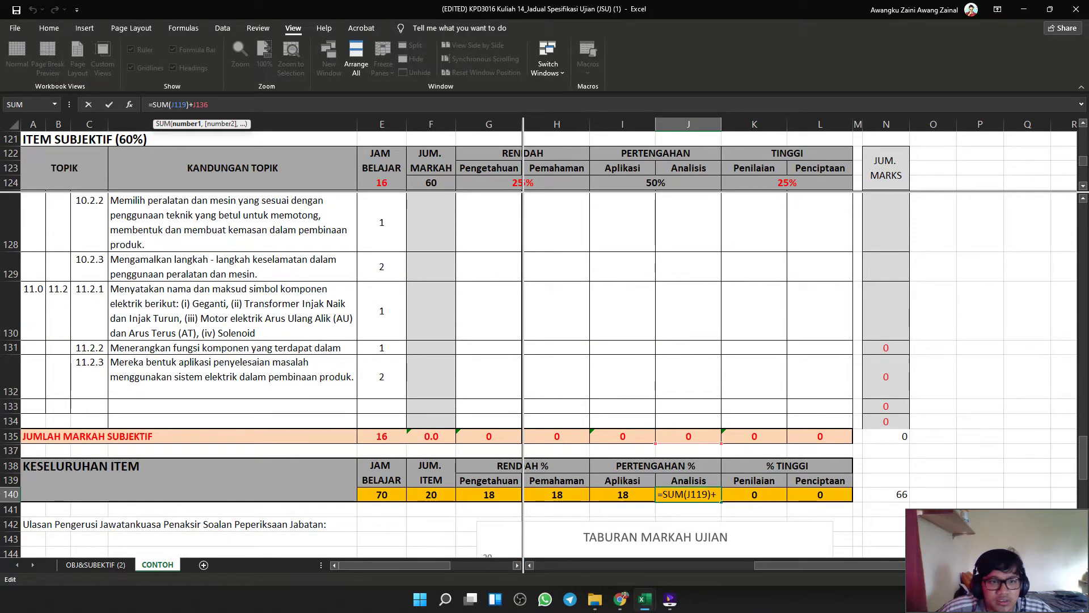
pyautogui.click(200, 104)
pyautogui.scroll(1, 545, 374)
pyautogui.scroll(-1, 545, 374)
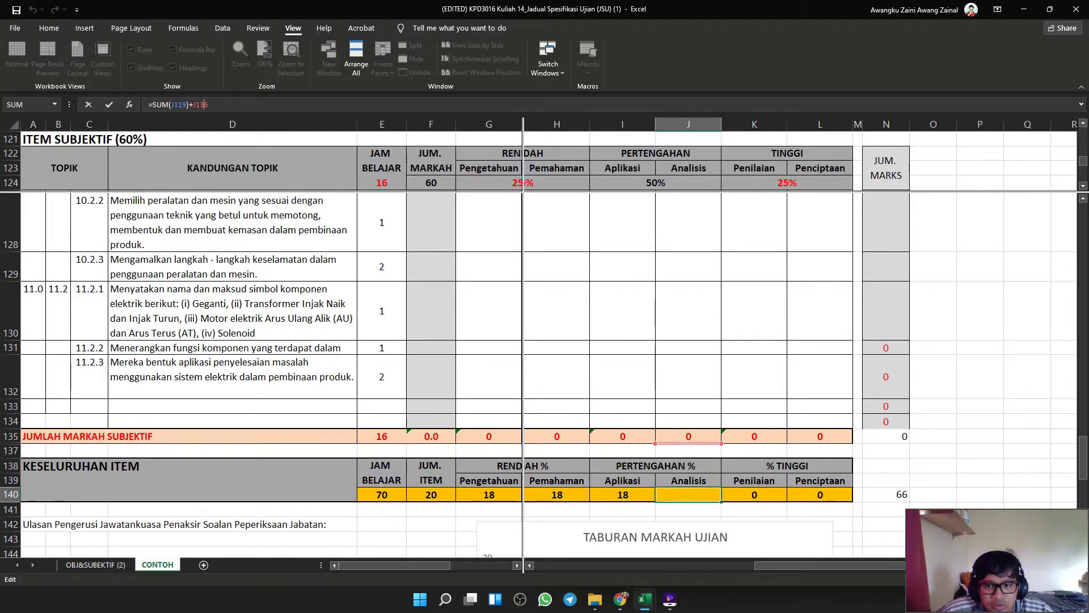
pyautogui.scroll(3, 545, 374)
pyautogui.scroll(2, 544, 375)
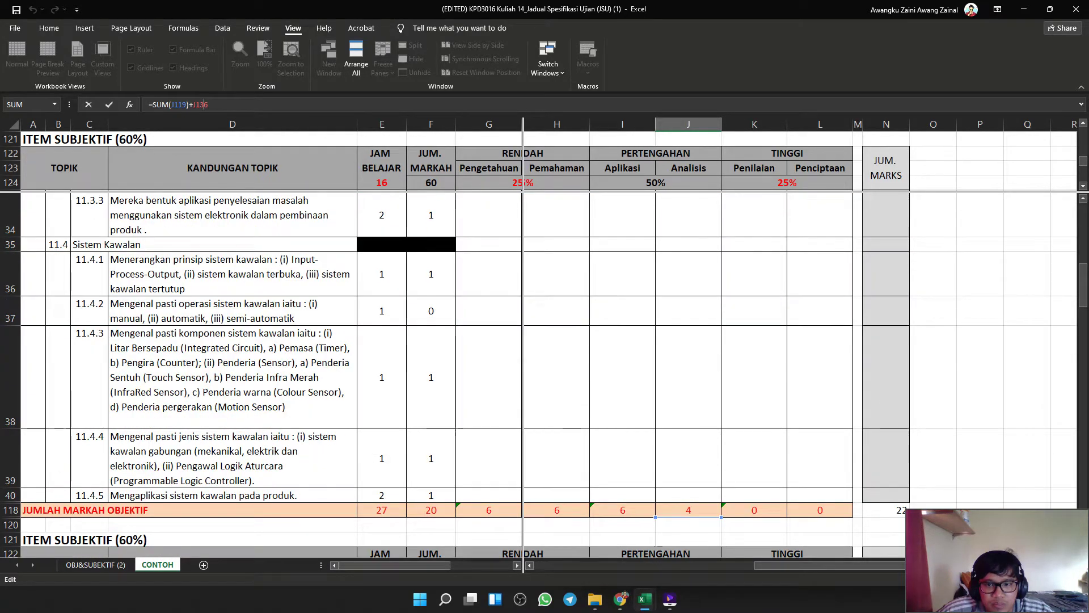
pyautogui.scroll(2, 545, 374)
pyautogui.scroll(-4, 545, 374)
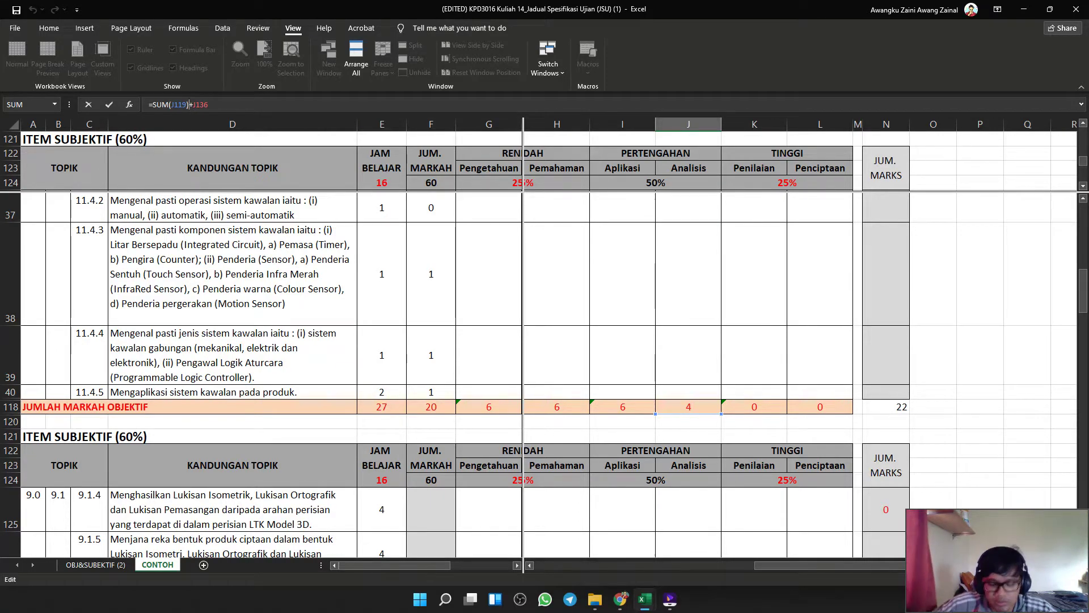
pyautogui.press('BackSpace')
pyautogui.scroll(-8, 719, 454)
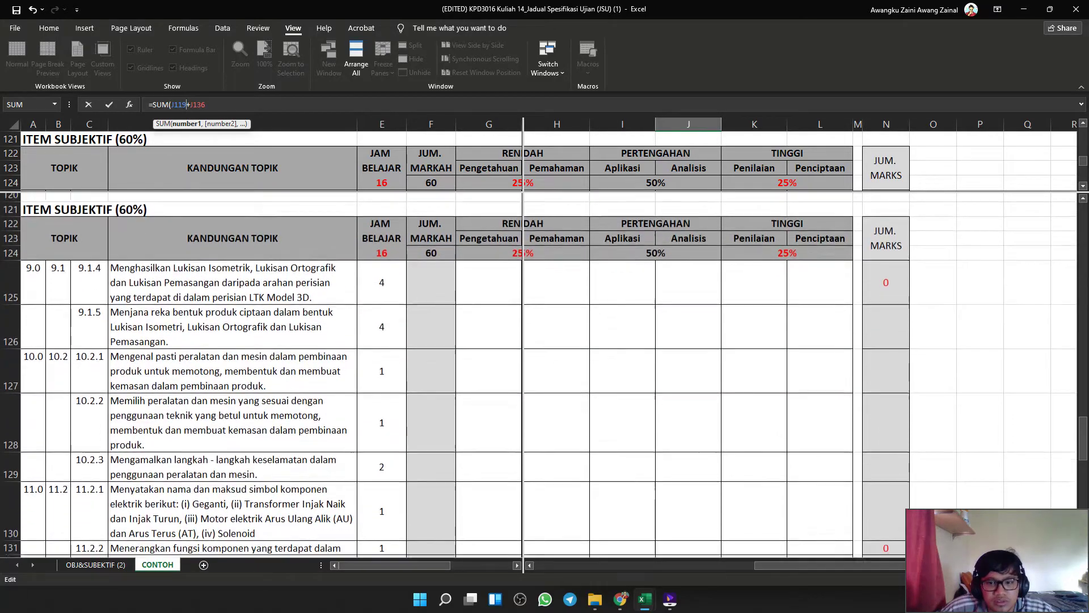
pyautogui.press('Return')
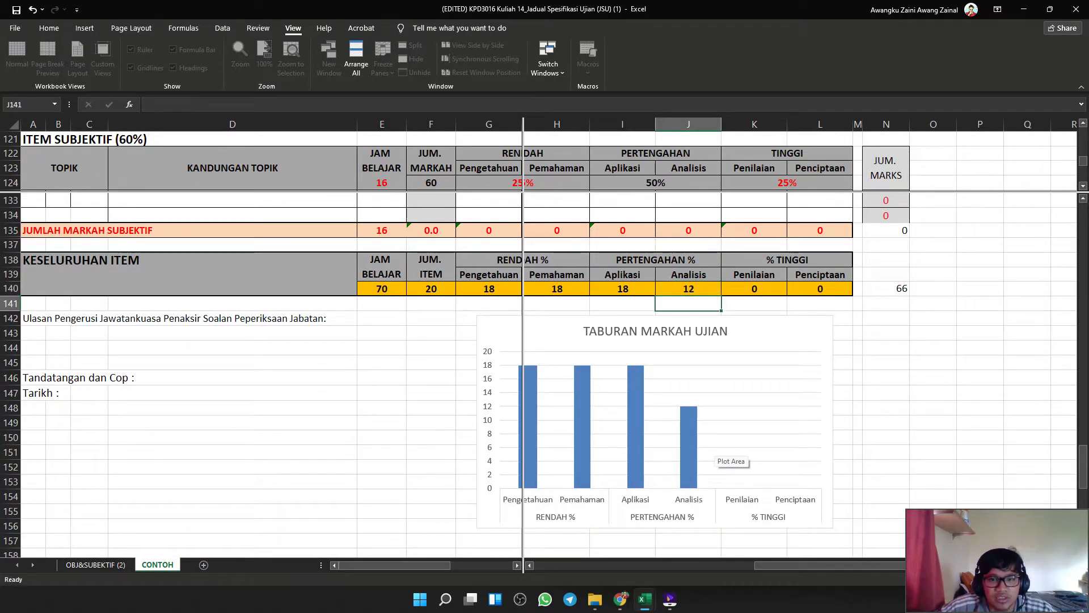
# Restore the overall Analisis formula in J140 by copying the formula from the adjacent Aplikasi cell.
pyautogui.click(688, 288)
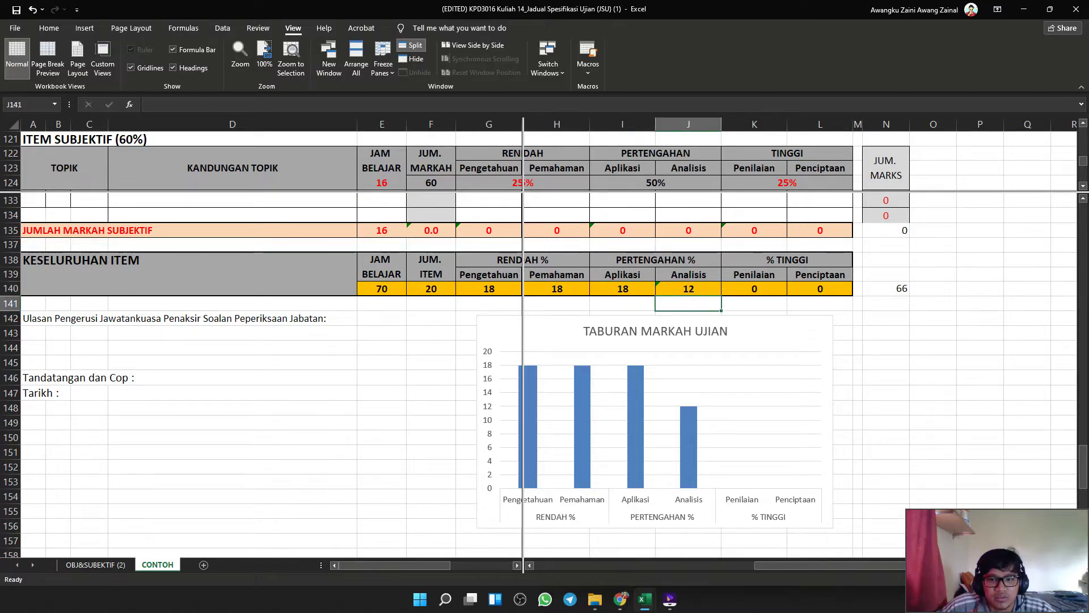
pyautogui.click(645, 288)
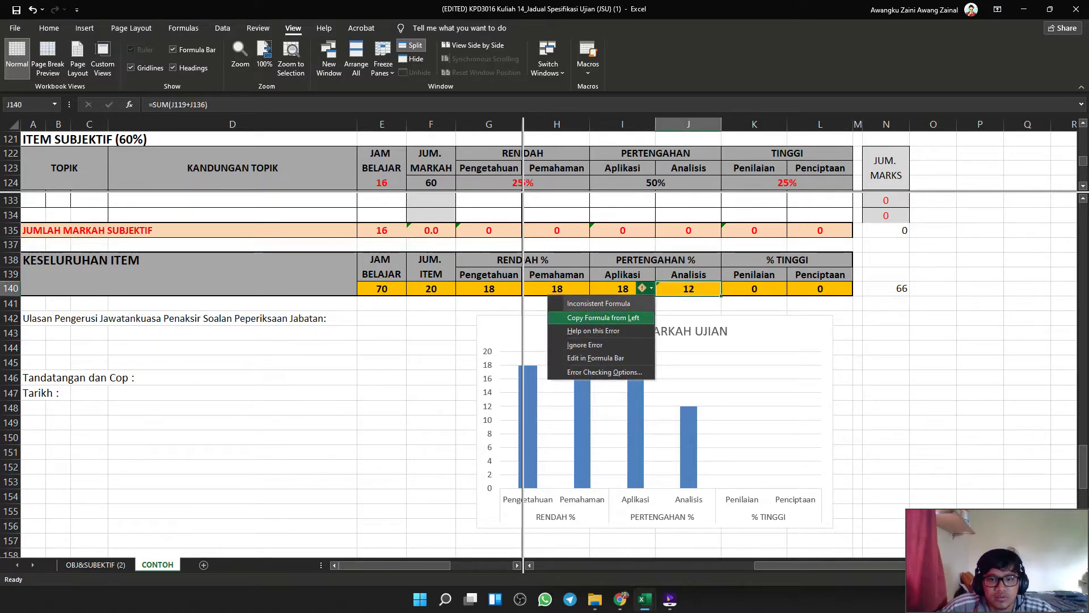
pyautogui.click(603, 318)
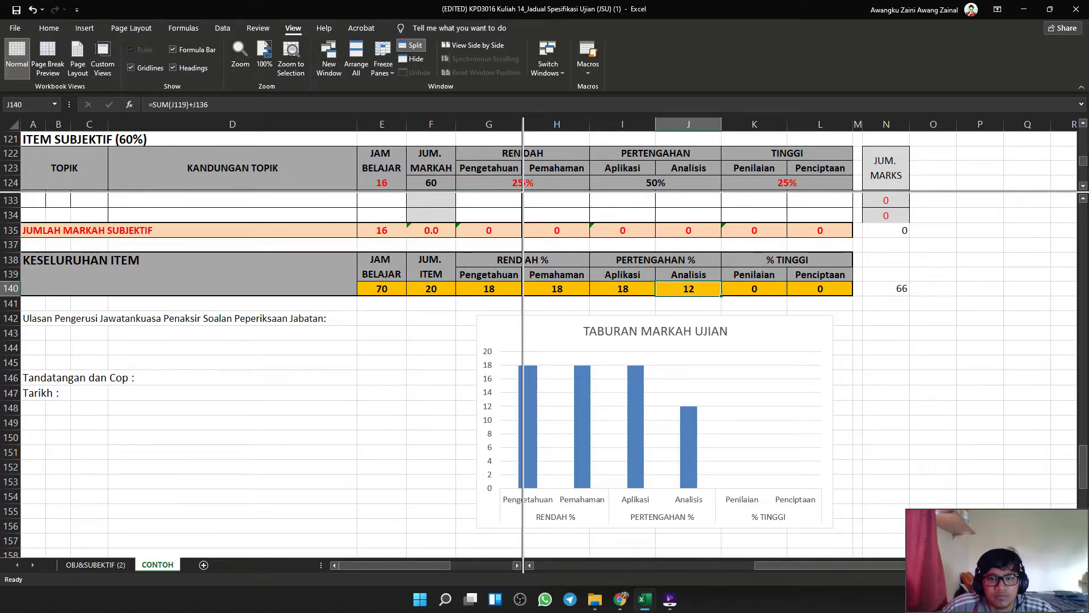
# Resize the split panes to show the objective topics above the KESELURUHAN ITEM totals.
pyautogui.scroll(2, 539, 375)
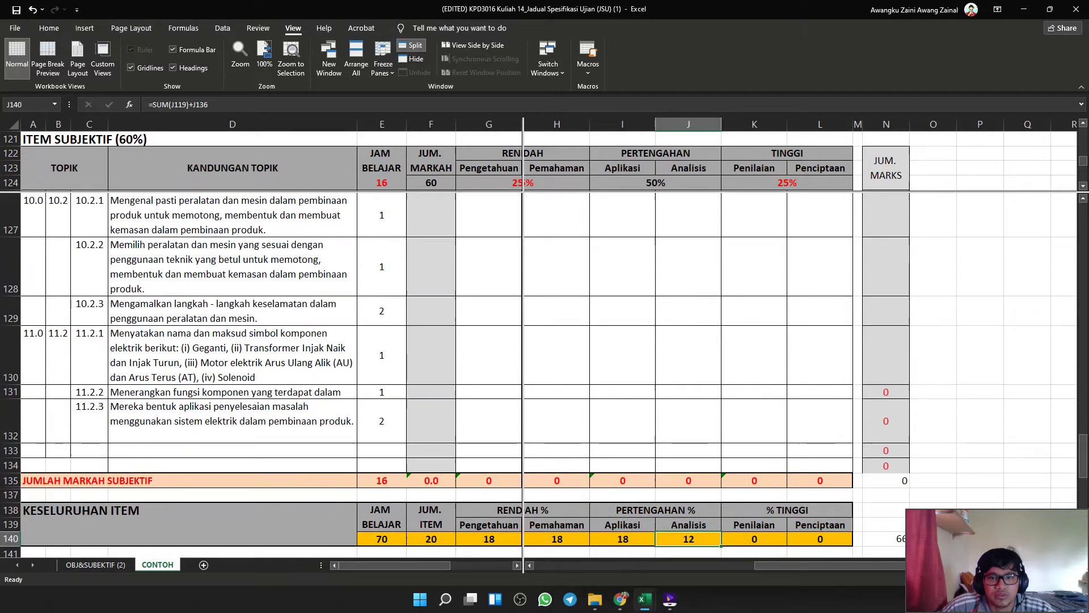
pyautogui.moveTo(629, 192); pyautogui.dragTo(628, 279)
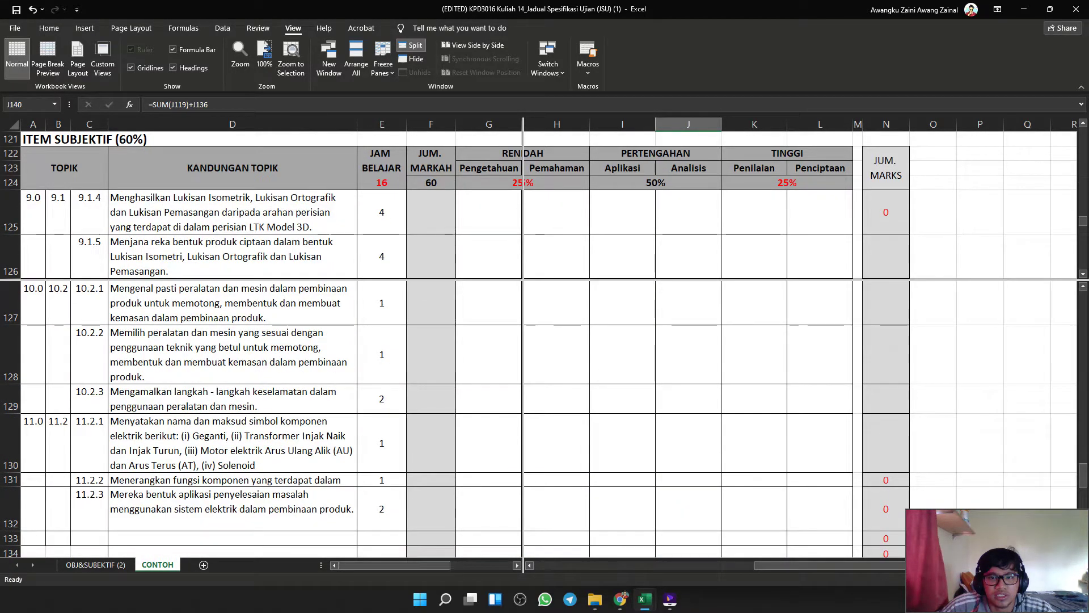
pyautogui.scroll(1, 663, 242)
pyautogui.click(688, 242)
pyautogui.scroll(20, 261, 204)
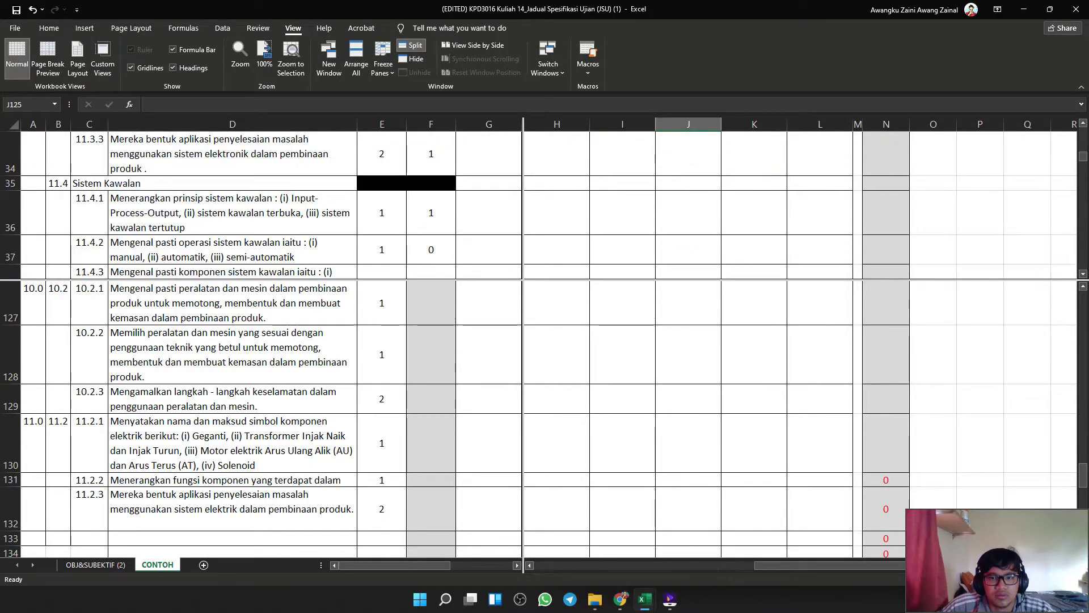
pyautogui.scroll(-2, 688, 213)
pyautogui.click(688, 213)
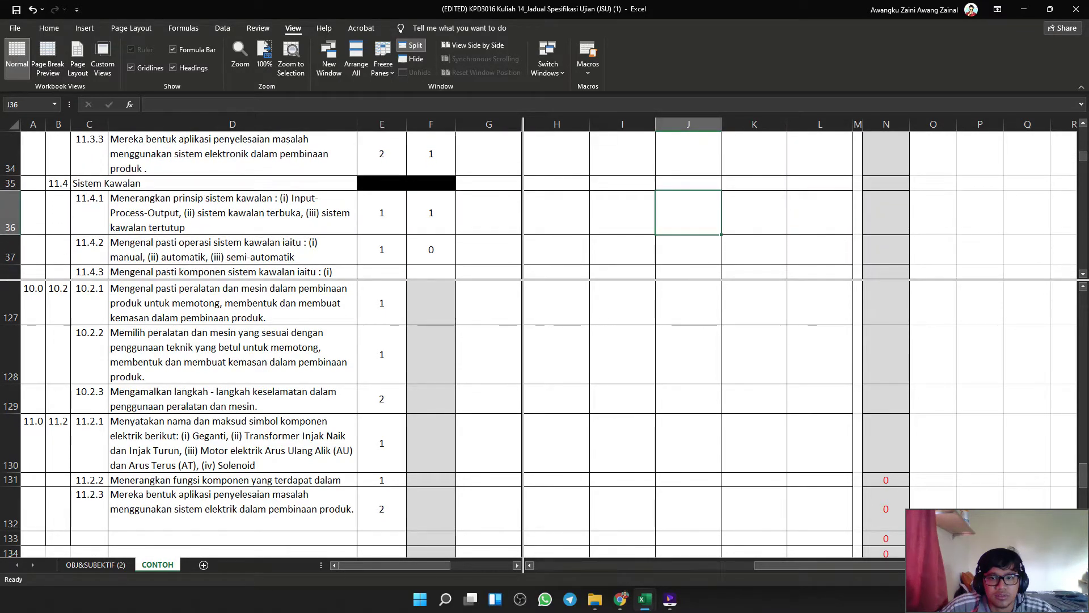
pyautogui.moveTo(669, 280); pyautogui.dragTo(670, 369)
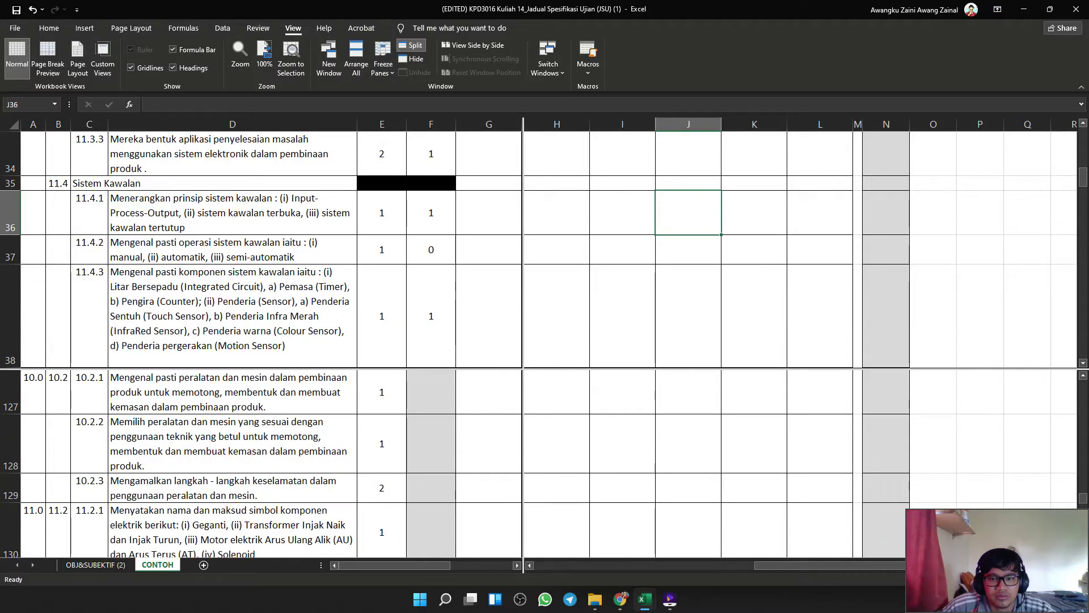
pyautogui.scroll(-20, 669, 255)
pyautogui.scroll(3, 667, 258)
pyautogui.click(667, 259)
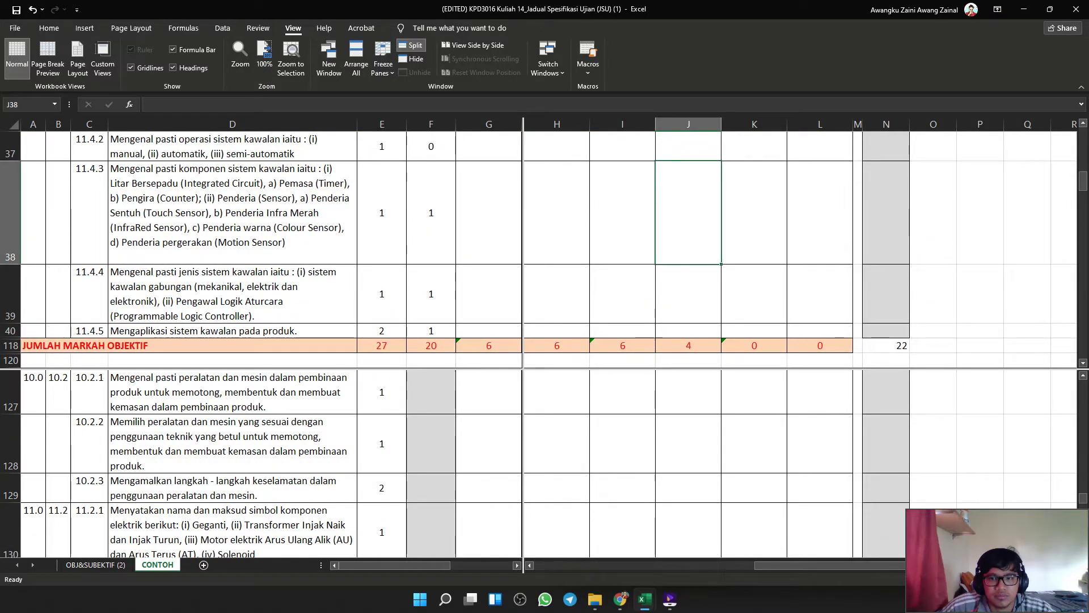
pyautogui.scroll(1, 668, 259)
pyautogui.scroll(-1, 668, 258)
pyautogui.click(675, 444)
pyautogui.scroll(-3, 675, 444)
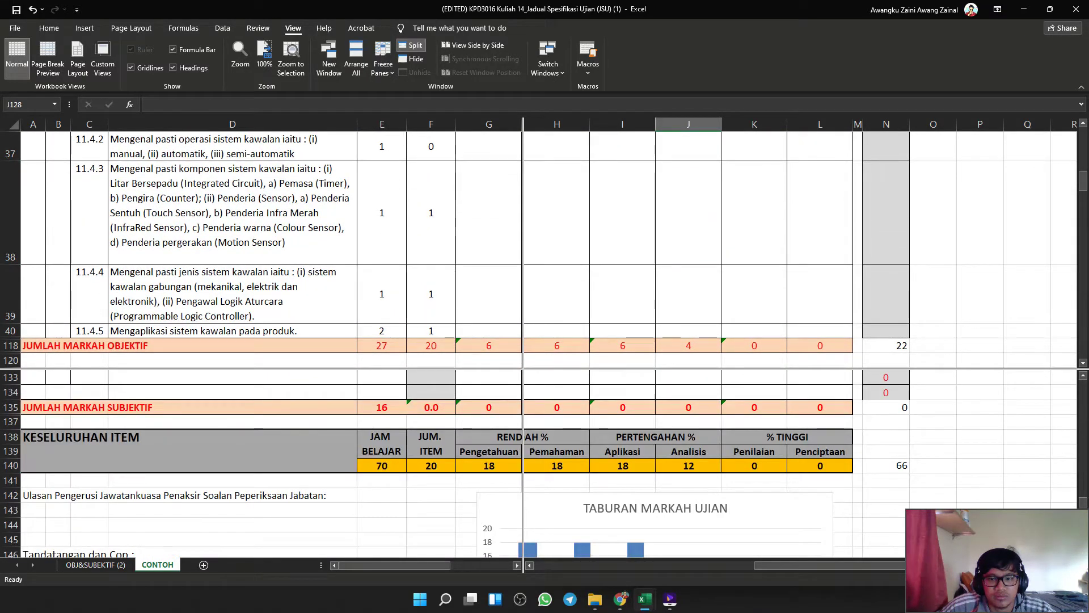
pyautogui.scroll(1, 675, 444)
pyautogui.moveTo(675, 369); pyautogui.dragTo(675, 434)
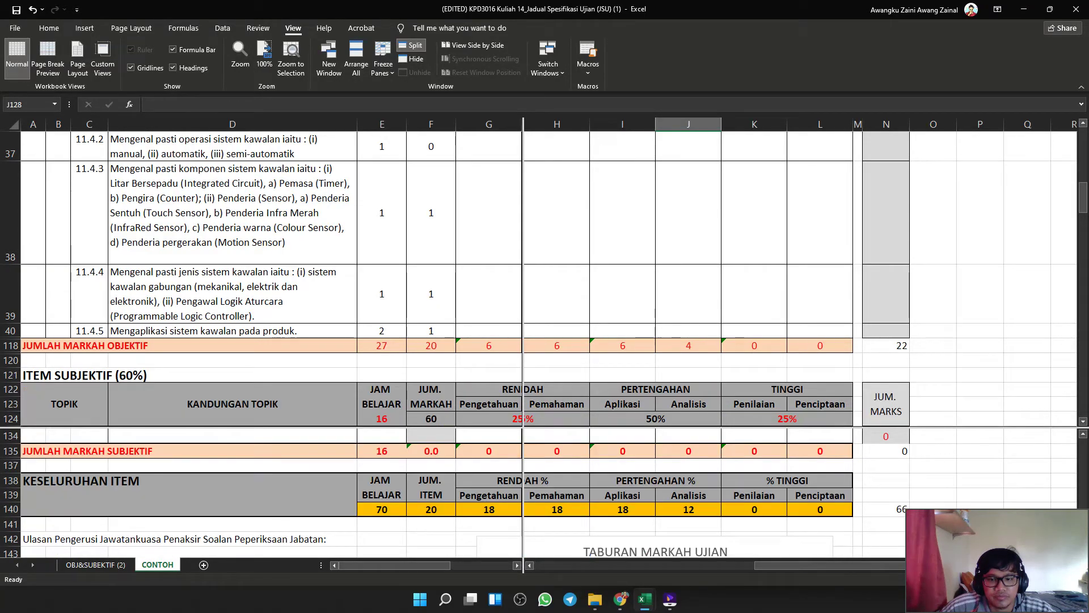
# Allocate 1 item each to Analisis for topics 11.3.2 and 11.3.3.
pyautogui.click(635, 227)
pyautogui.scroll(4, 635, 227)
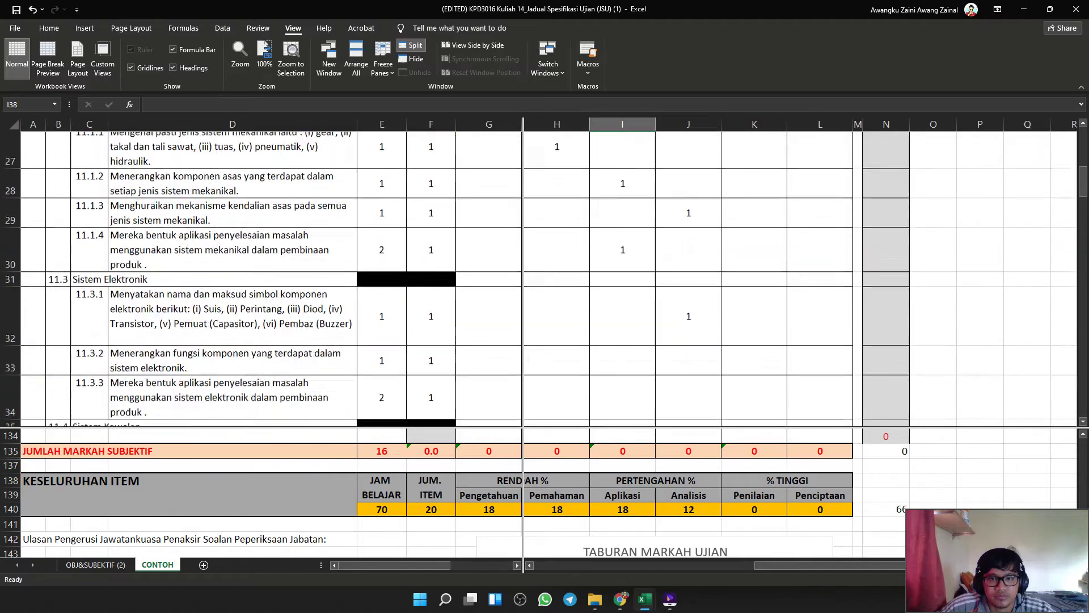
pyautogui.scroll(-2, 636, 227)
pyautogui.click(688, 220)
pyautogui.write('1')
pyautogui.click(622, 257)
pyautogui.press('Right')
pyautogui.write('1')
pyautogui.press('Left')
pyautogui.press('Right')
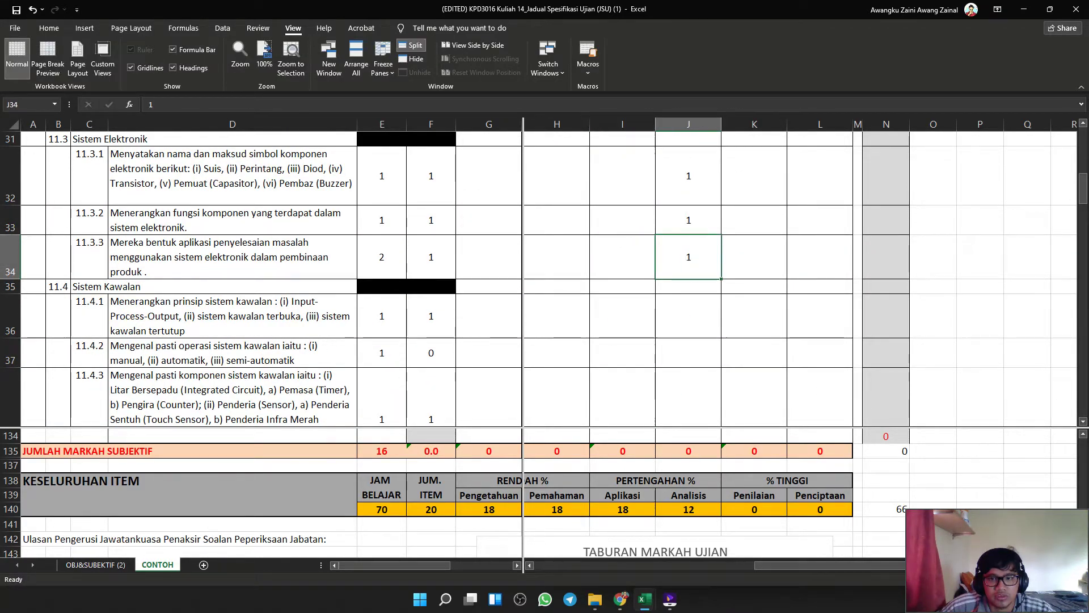
# Clear the Analisis allocations for topics 11.3.1 to 11.3.3 in J32:J34.
pyautogui.hotkey('shift', 'Up')
pyautogui.hotkey('shift', 'Up')
pyautogui.press('Delete')
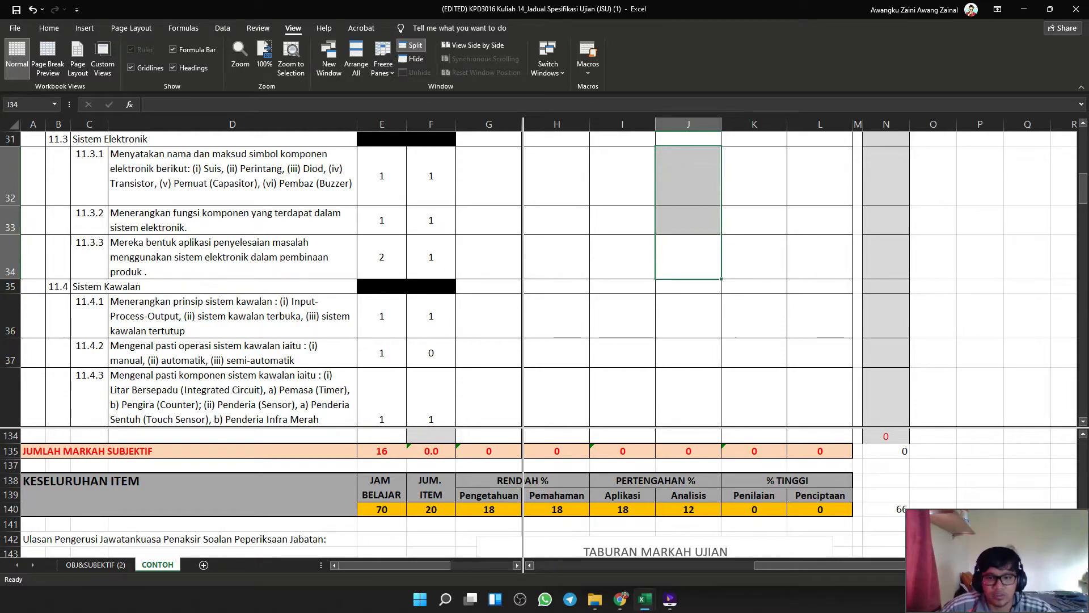
# Allocate 1 item each to Analisis for topics 11.4.3, 11.4.4 and 11.4.5 under Sistem Kawalan.
pyautogui.click(688, 350)
pyautogui.scroll(-3, 689, 341)
pyautogui.scroll(1, 688, 317)
pyautogui.click(688, 294)
pyautogui.write('1')
pyautogui.press('Right')
pyautogui.press('Left')
pyautogui.press('Down')
pyautogui.write('1')
pyautogui.press('Return')
pyautogui.press('Up')
pyautogui.press('Up')
pyautogui.press('Up')
pyautogui.write('1')
# Examine the cell range summed by the Analisis total formula in the JUMLAH MARKAH OBJEKTIF row.
pyautogui.press('Down')
pyautogui.press('Down')
pyautogui.press('Down')
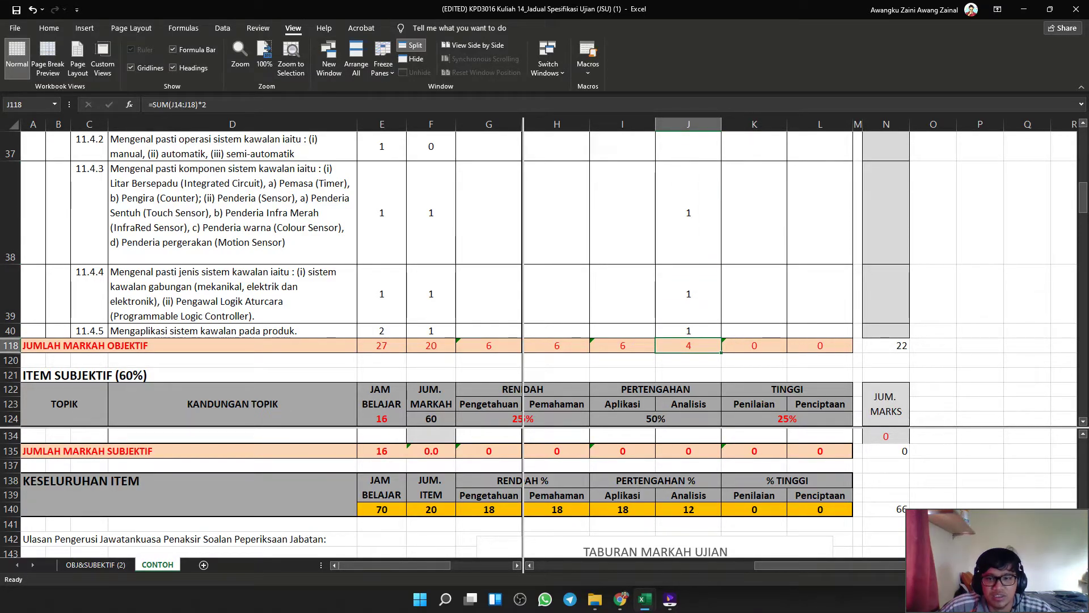
pyautogui.press('F2')
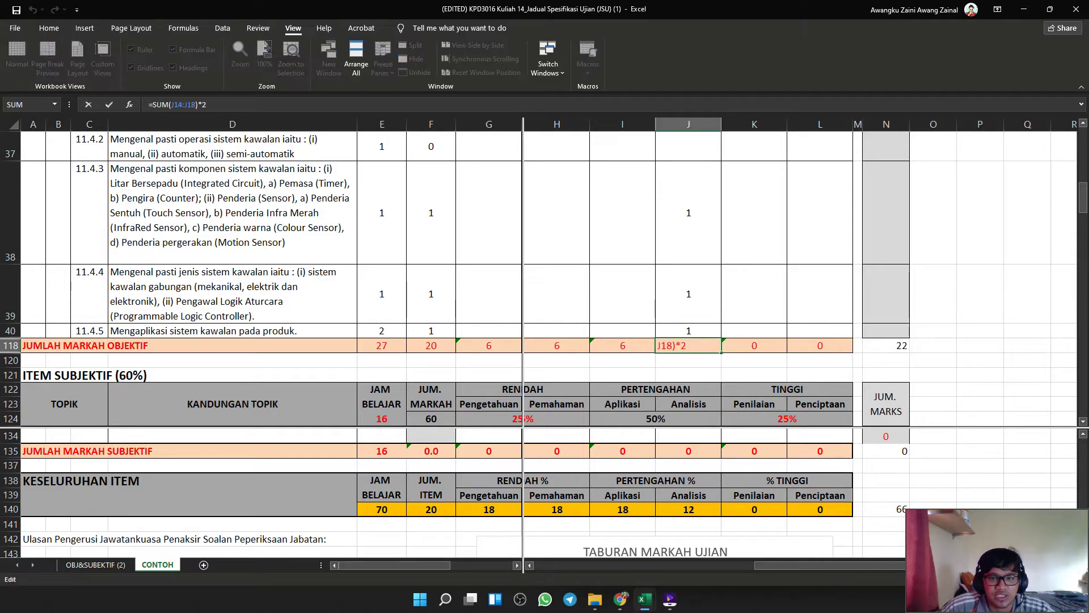
pyautogui.scroll(10, 545, 278)
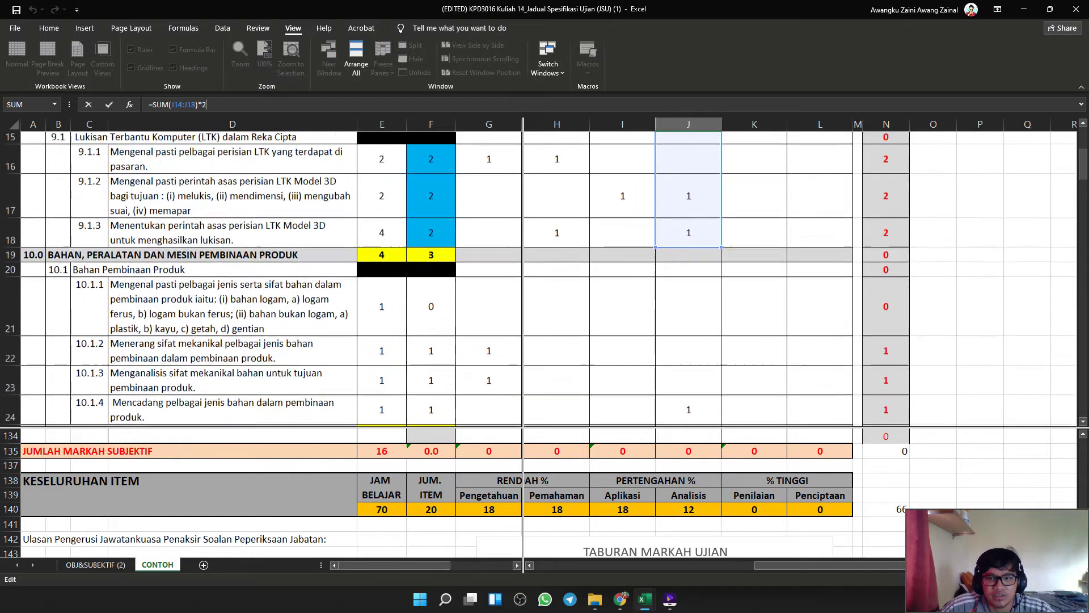
pyautogui.scroll(1, 545, 278)
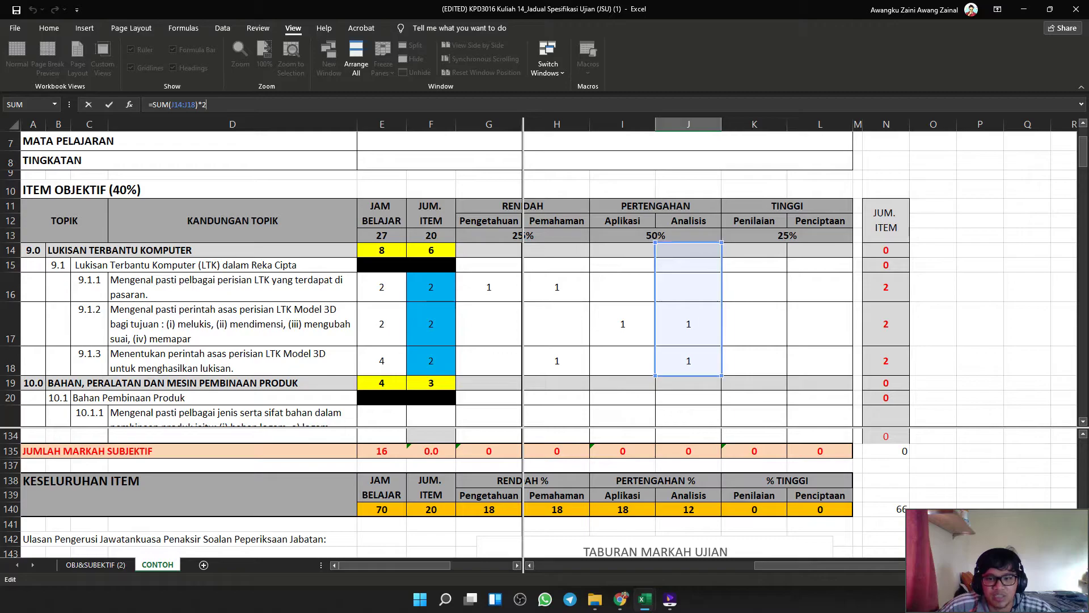
pyautogui.scroll(-8, 545, 278)
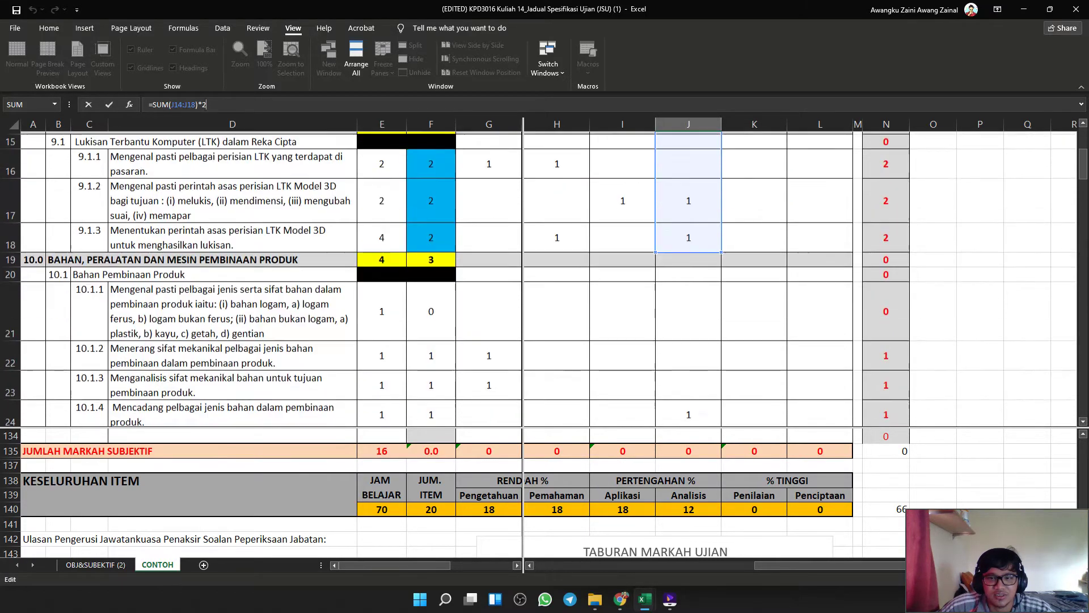
pyautogui.press('Escape')
pyautogui.scroll(-15, 545, 278)
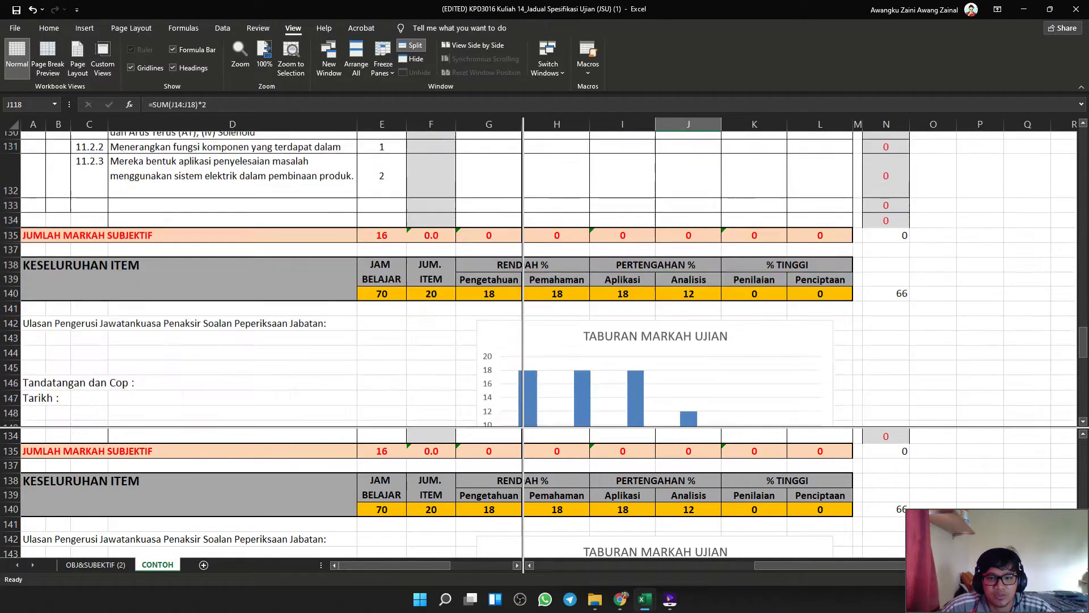
pyautogui.scroll(6, 694, 205)
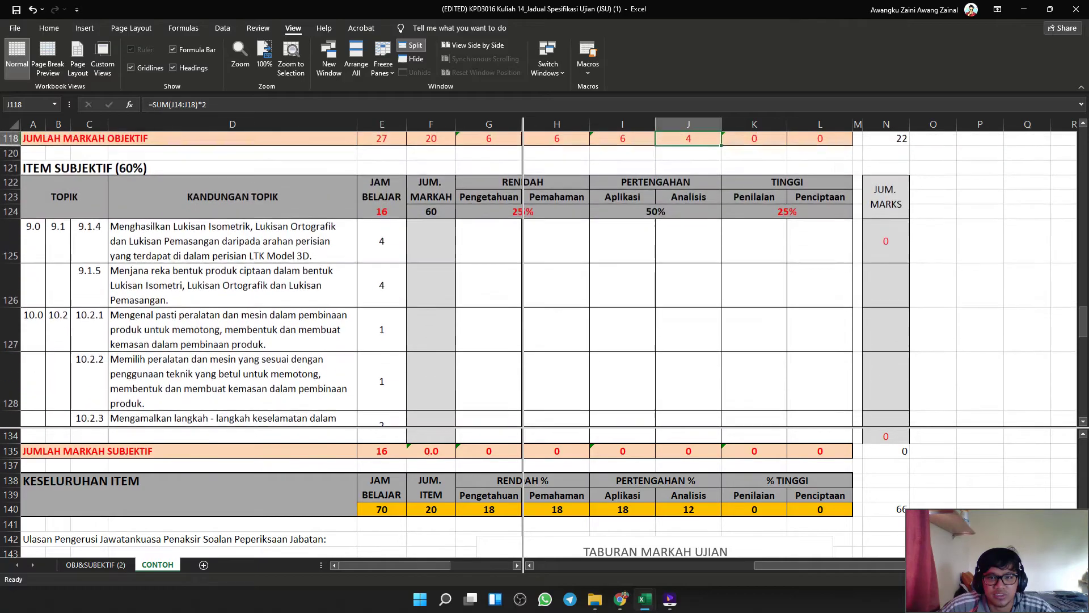
# Examine the cell range summed by the Aplikasi total formula in I118 for comparison.
pyautogui.press('Left')
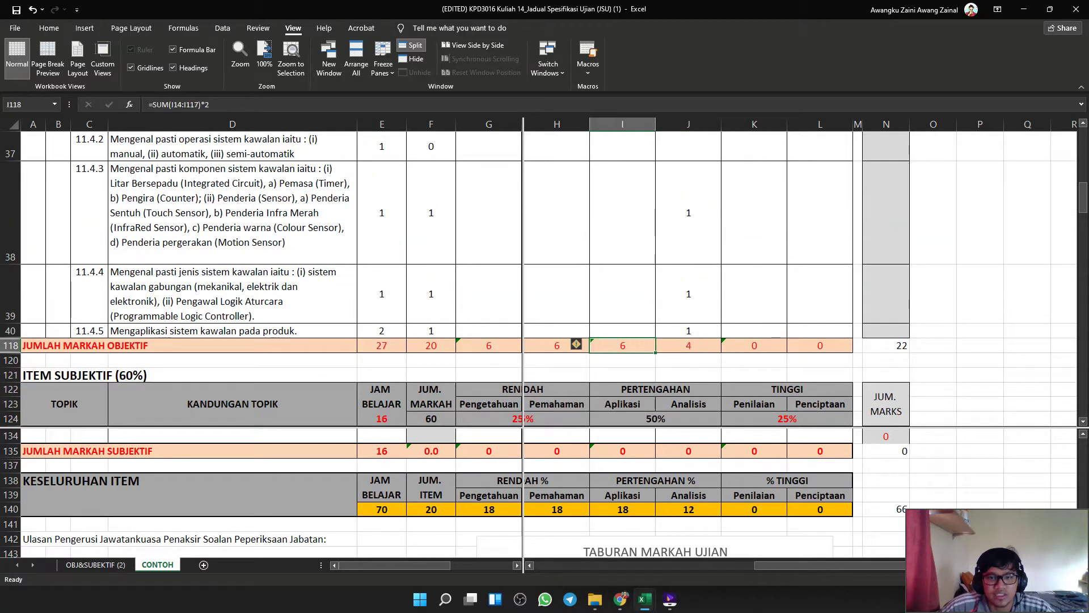
pyautogui.click(175, 105)
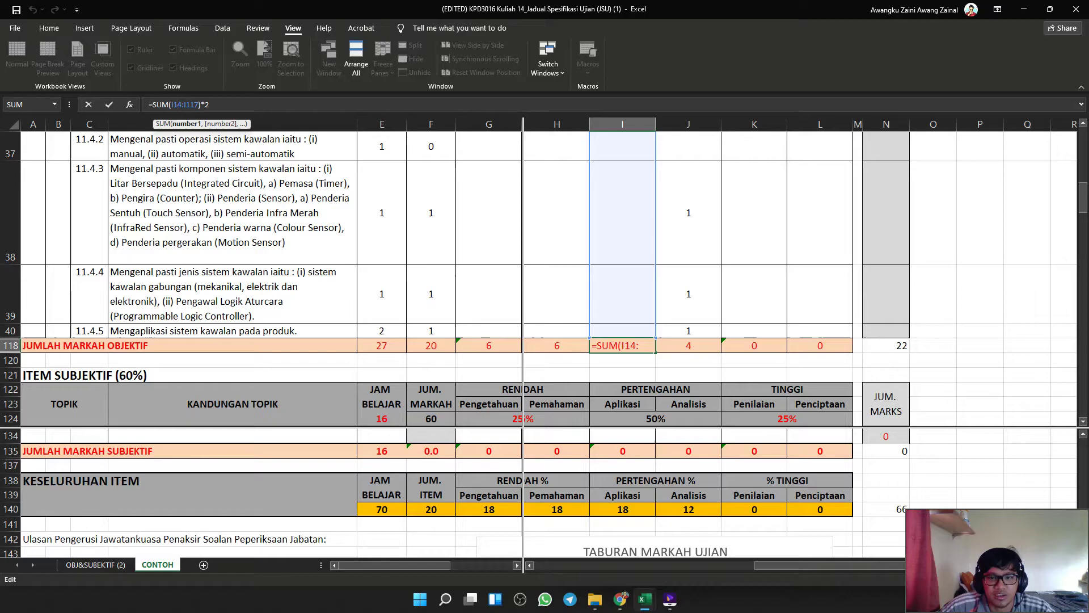
pyautogui.scroll(4, 549, 278)
pyautogui.scroll(-6, 549, 278)
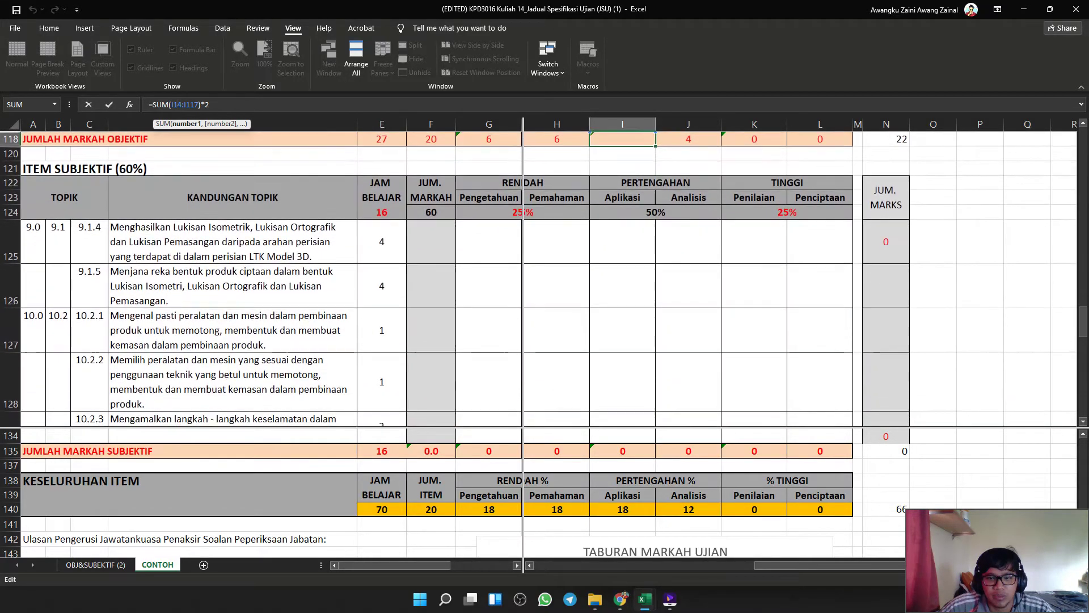
pyautogui.press('Escape')
# Extend the Analisis objective total in J118 to cover all topic rows, making the formula =SUM(J14:J117)*2.
pyautogui.click(688, 153)
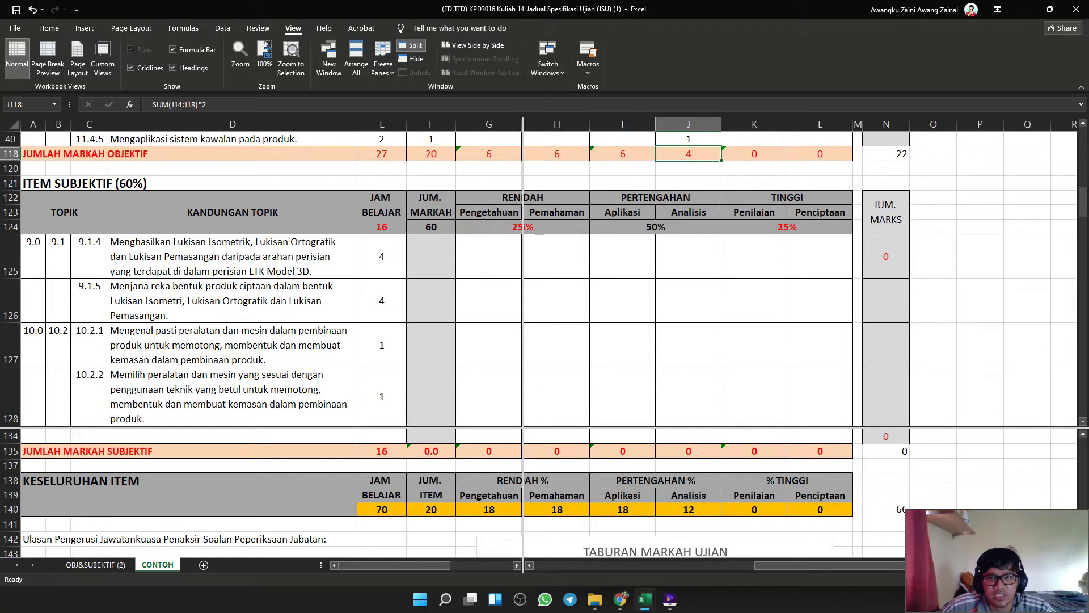
pyautogui.scroll(1, 689, 153)
pyautogui.scroll(1, 549, 278)
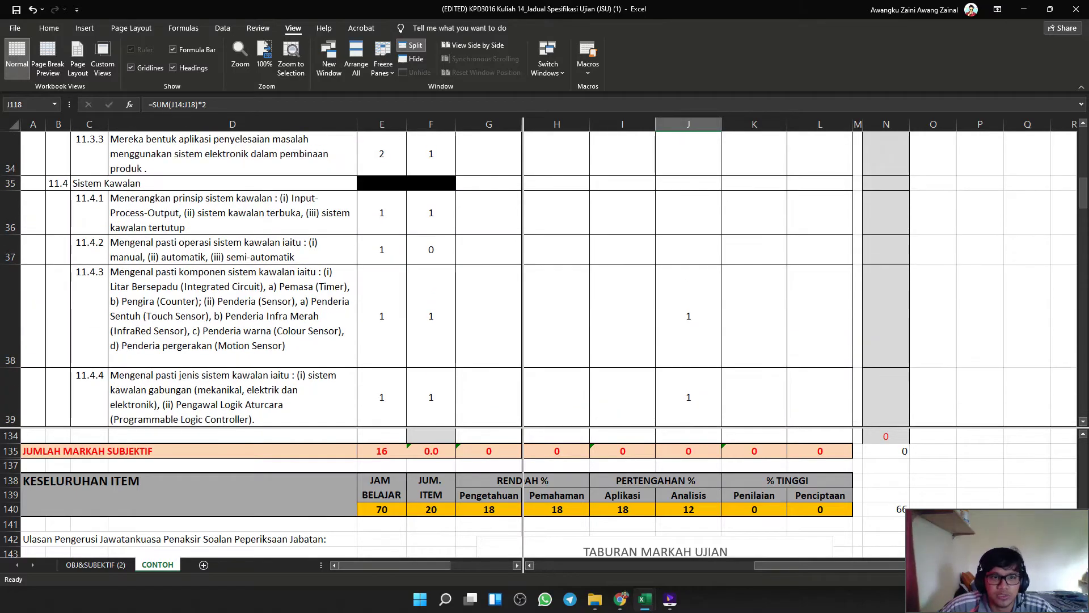
pyautogui.click(185, 104)
pyautogui.scroll(7, 549, 279)
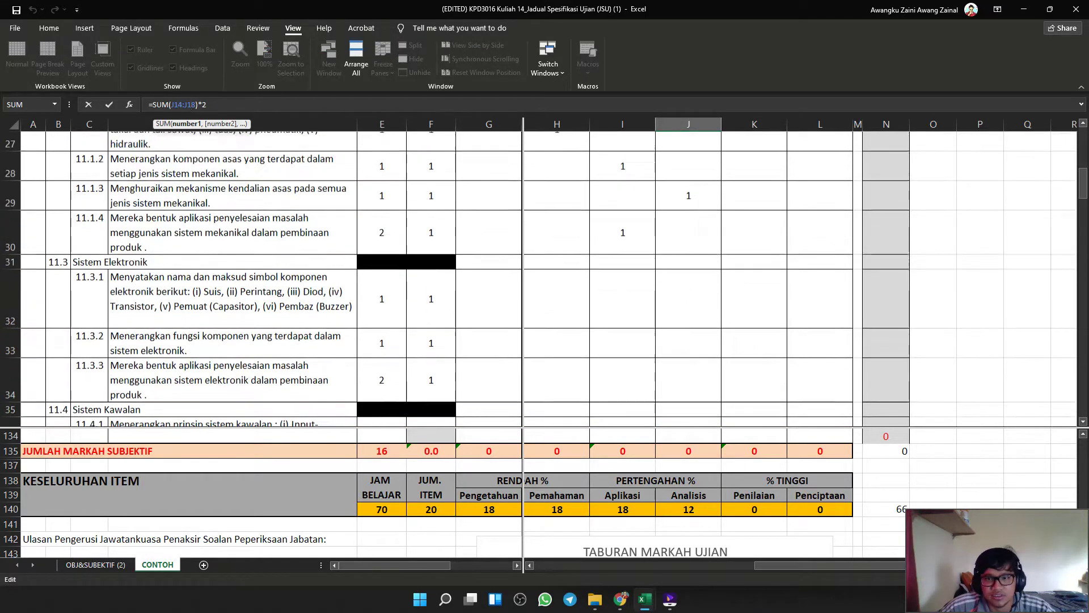
pyautogui.scroll(1, 549, 278)
pyautogui.moveTo(722, 309); pyautogui.dragTo(706, 334)
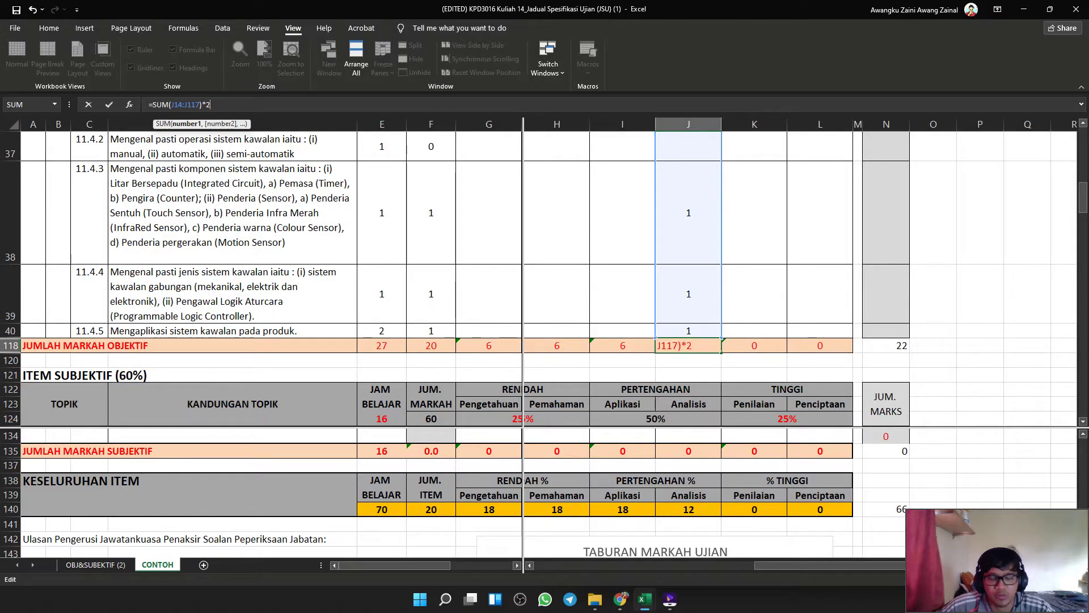
pyautogui.press('Return')
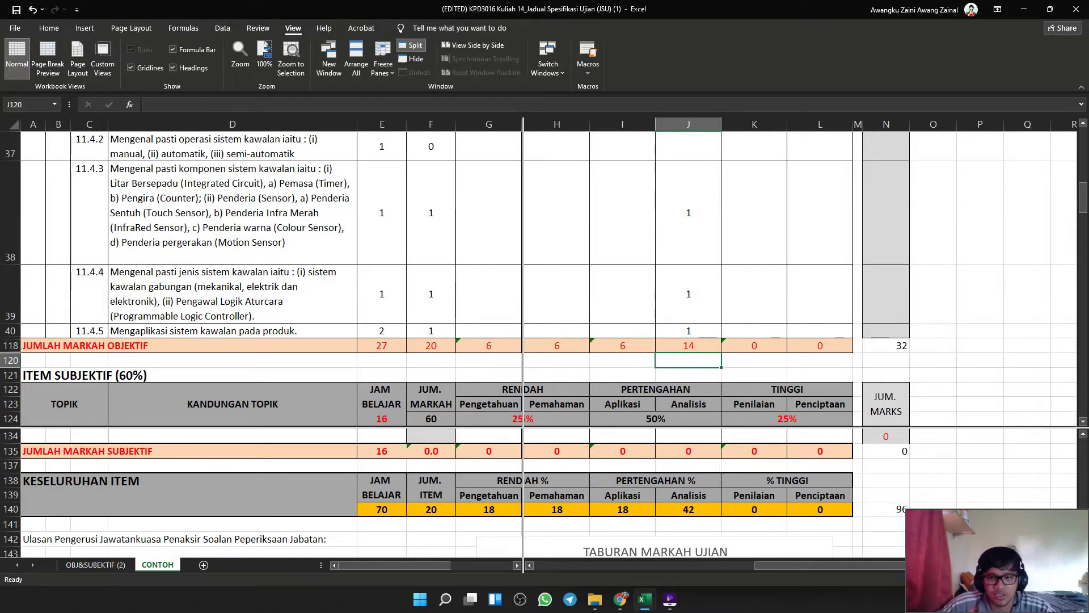
pyautogui.click(688, 346)
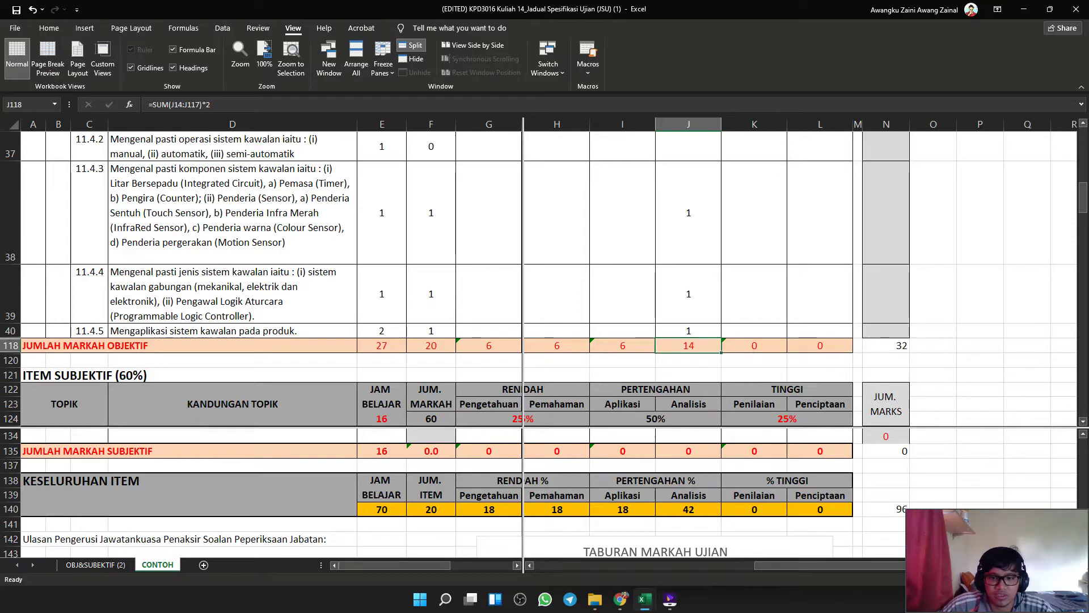
# Clear the Analisis allocations for topics 11.4.3 to 11.4.5 in J38:J40 and review the remaining Analisis items.
pyautogui.moveTo(688, 331); pyautogui.dragTo(689, 213)
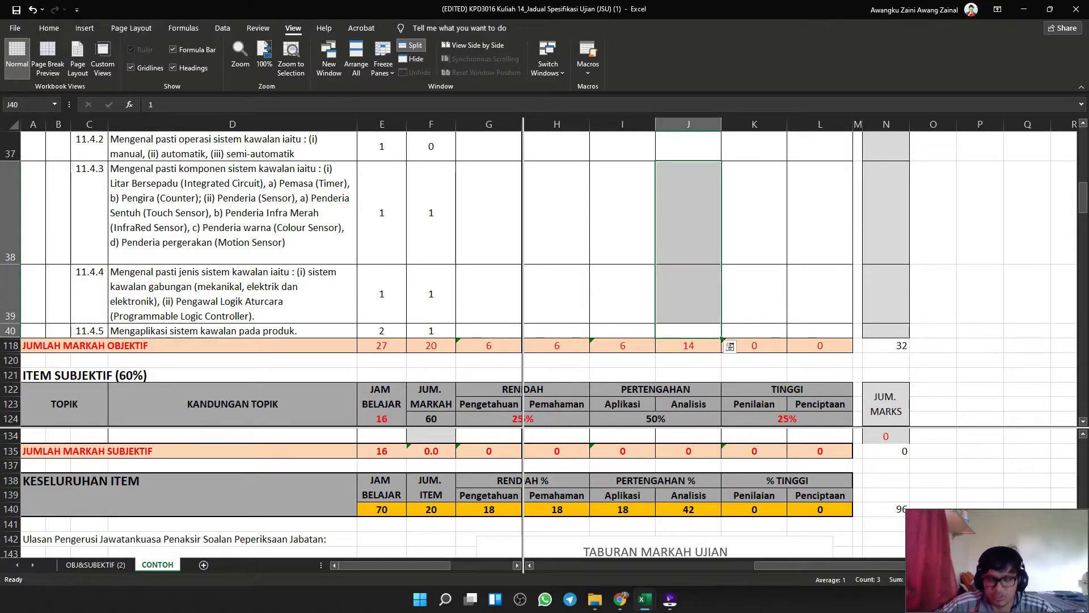
pyautogui.scroll(4, 688, 248)
pyautogui.click(688, 248)
pyautogui.scroll(1, 688, 248)
pyautogui.scroll(4, 688, 248)
pyautogui.scroll(-7, 688, 248)
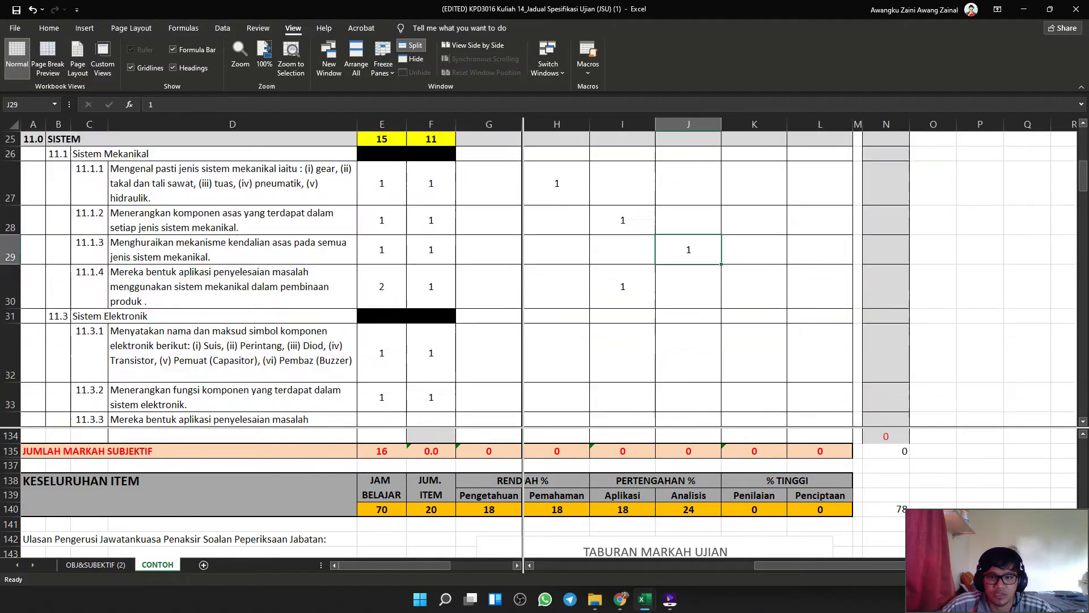
pyautogui.scroll(-4, 689, 248)
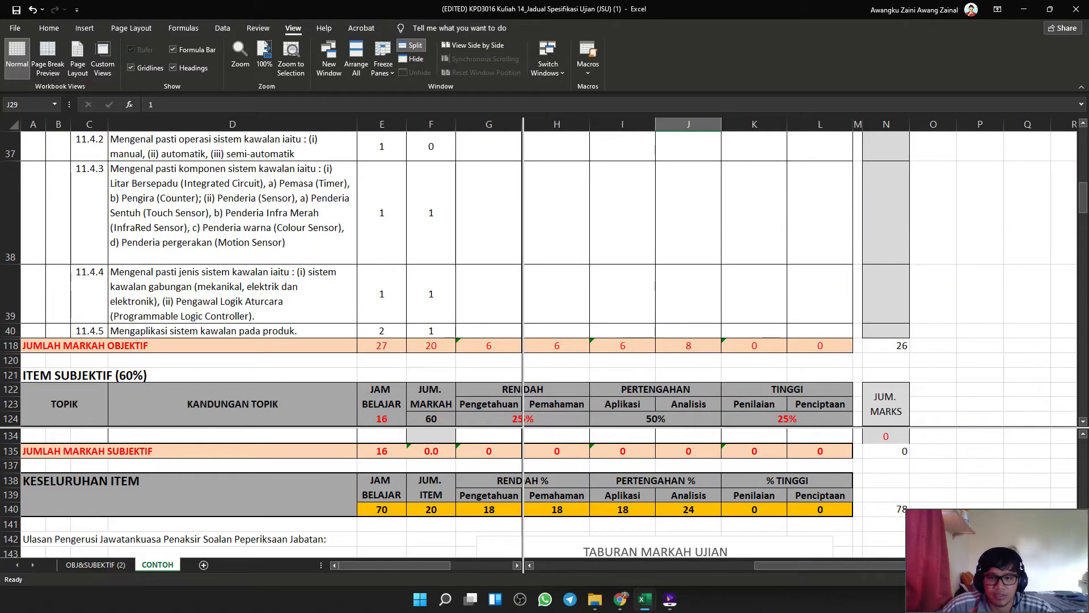
# Compare the SUM ranges of the Penilaian, Analisis, Aplikasi and Pemahaman totals in the JUMLAH MARKAH OBJEKTIF row.
pyautogui.click(754, 345)
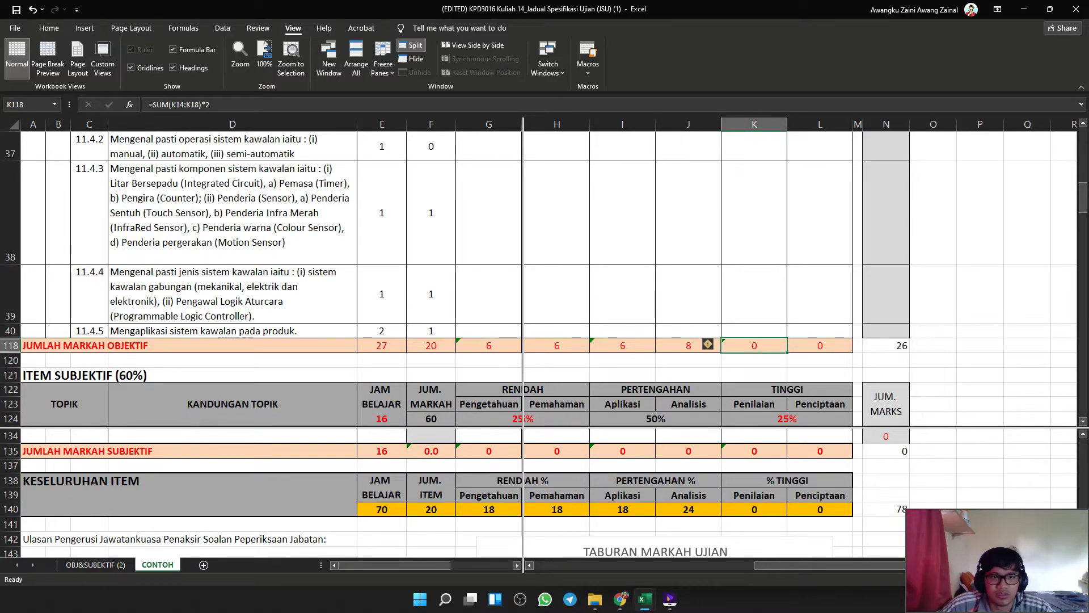
pyautogui.press('Left')
pyautogui.press('Left')
pyautogui.press('Left')
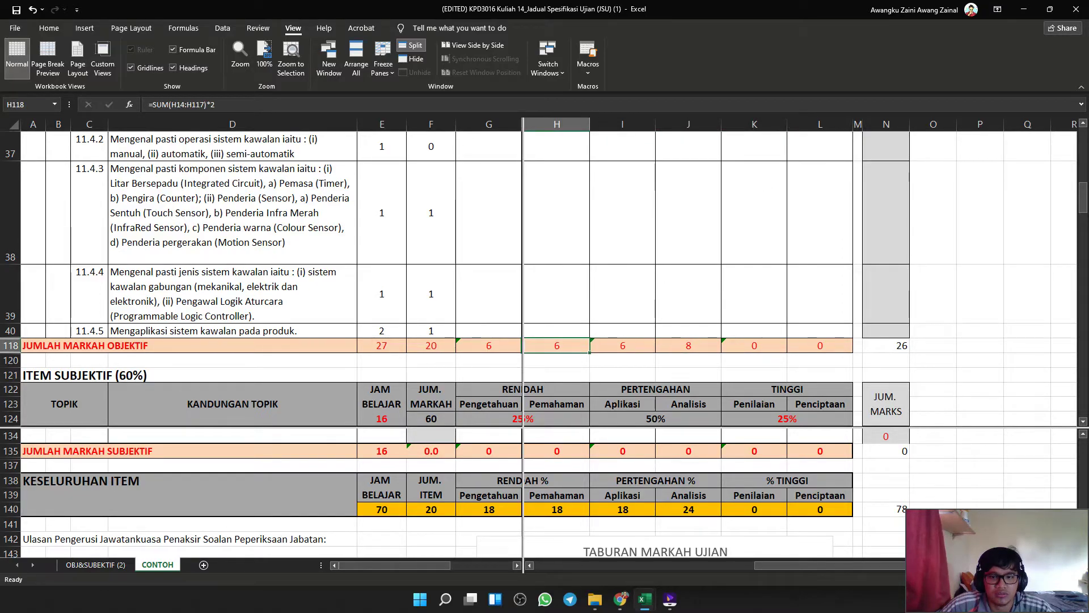
pyautogui.click(623, 345)
pyautogui.click(577, 345)
pyautogui.click(525, 375)
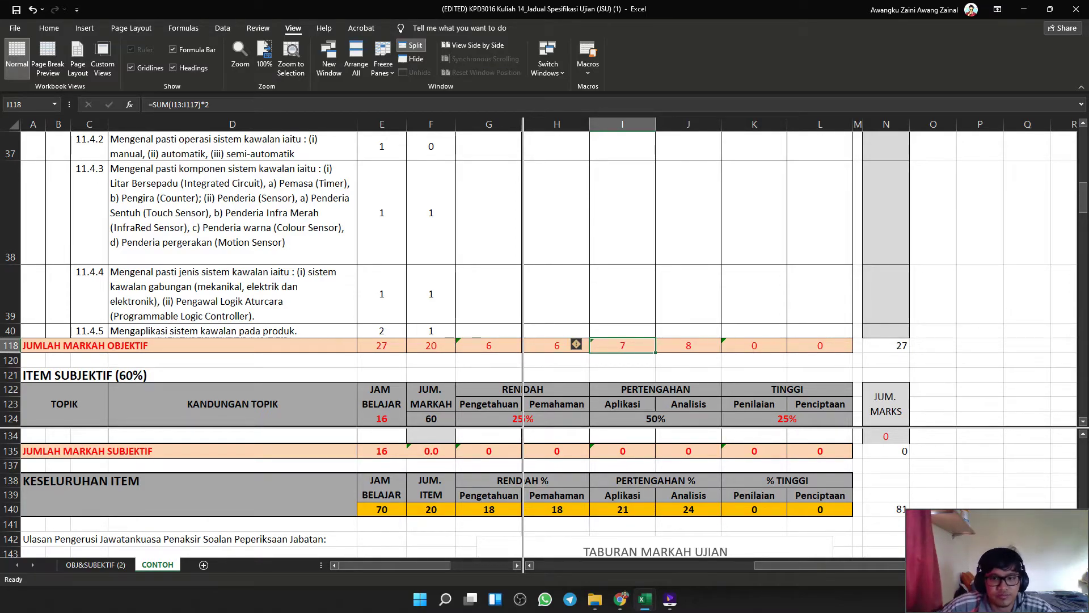
pyautogui.click(688, 345)
pyautogui.click(622, 361)
pyautogui.click(622, 345)
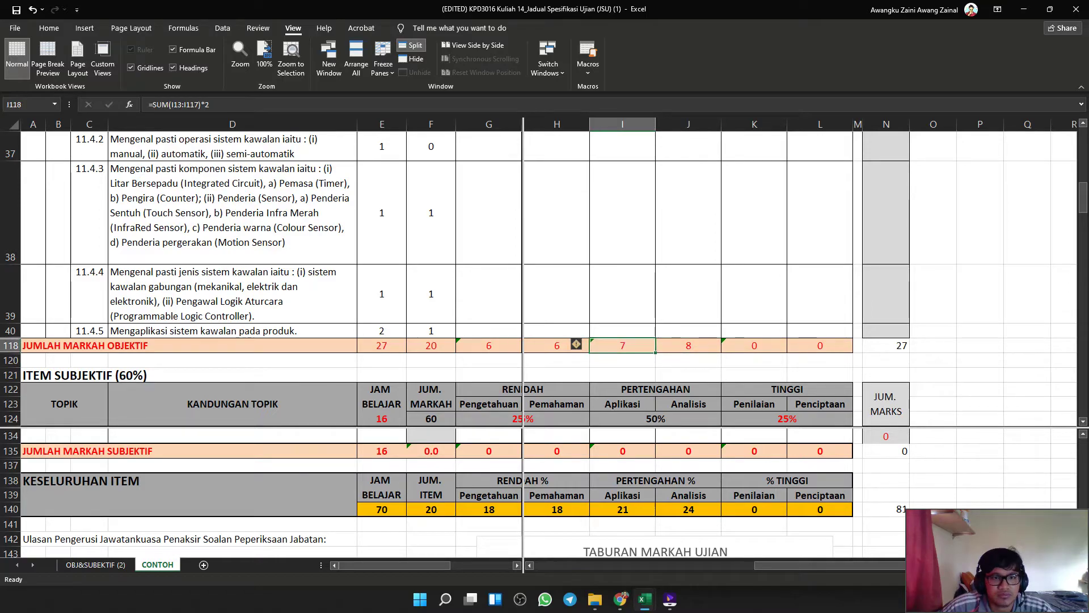
pyautogui.click(688, 346)
pyautogui.click(623, 346)
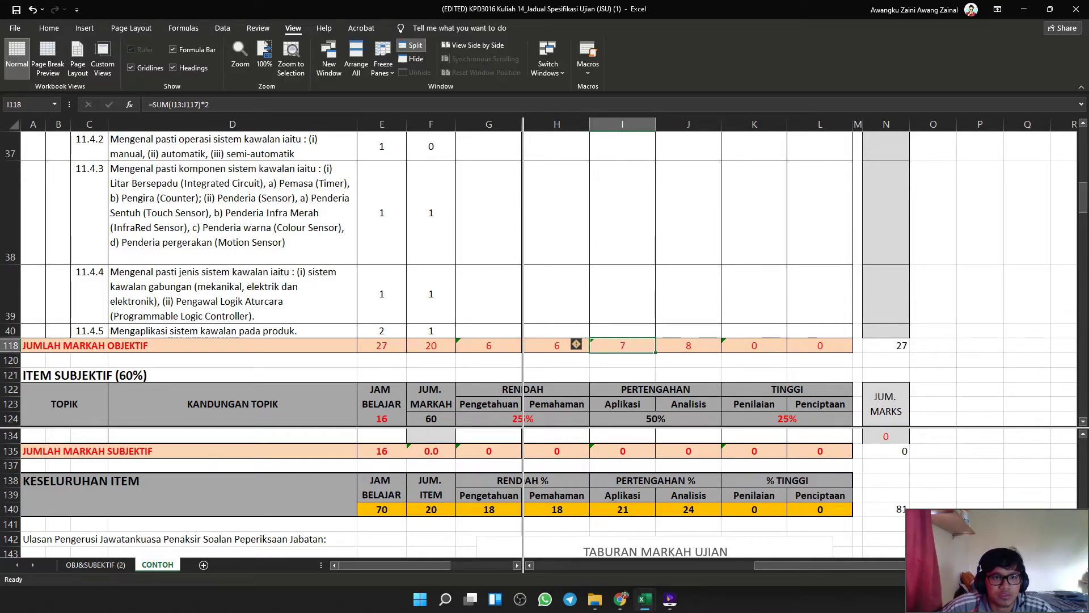
# Start the Aplikasi objective total's range below the percentage header, making the I118 formula =SUM(I15:I117)*2.
pyautogui.doubleClick(623, 346)
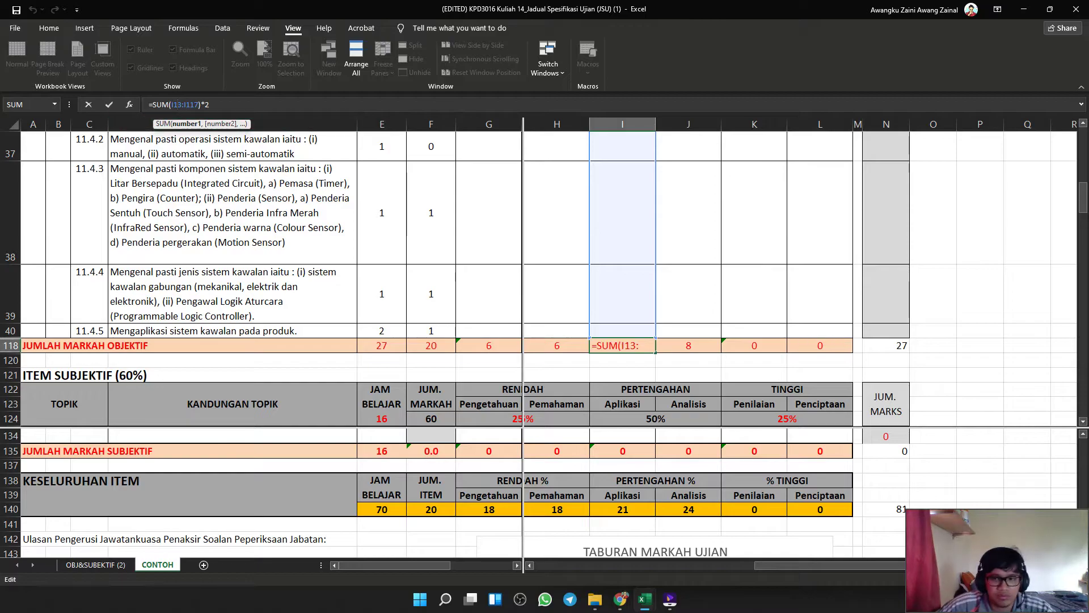
pyautogui.scroll(8, 545, 278)
pyautogui.scroll(4, 545, 278)
pyautogui.scroll(-2, 545, 278)
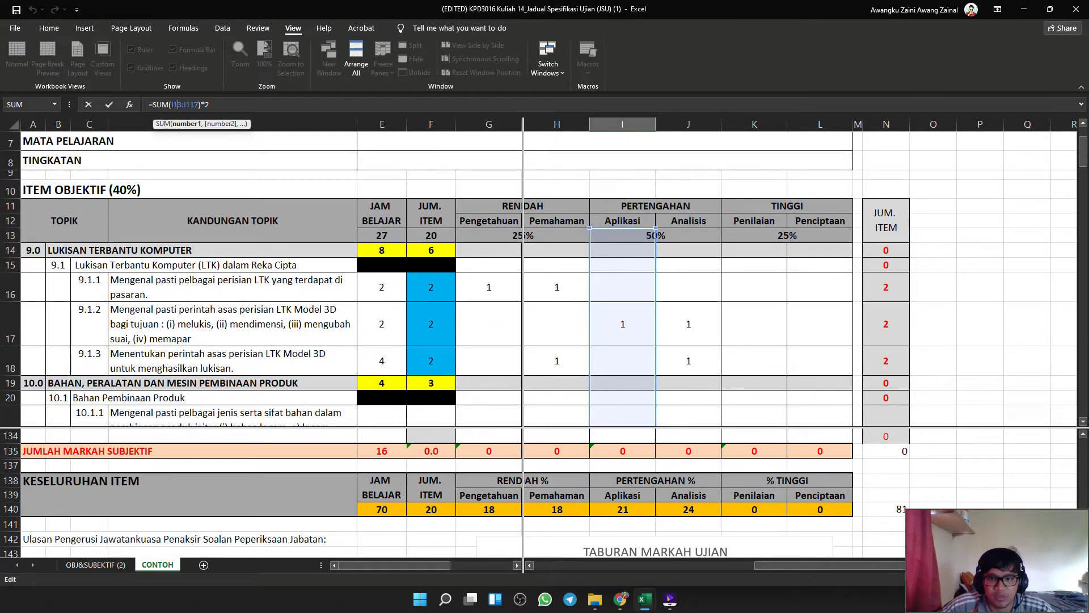
pyautogui.moveTo(656, 228); pyautogui.dragTo(656, 263)
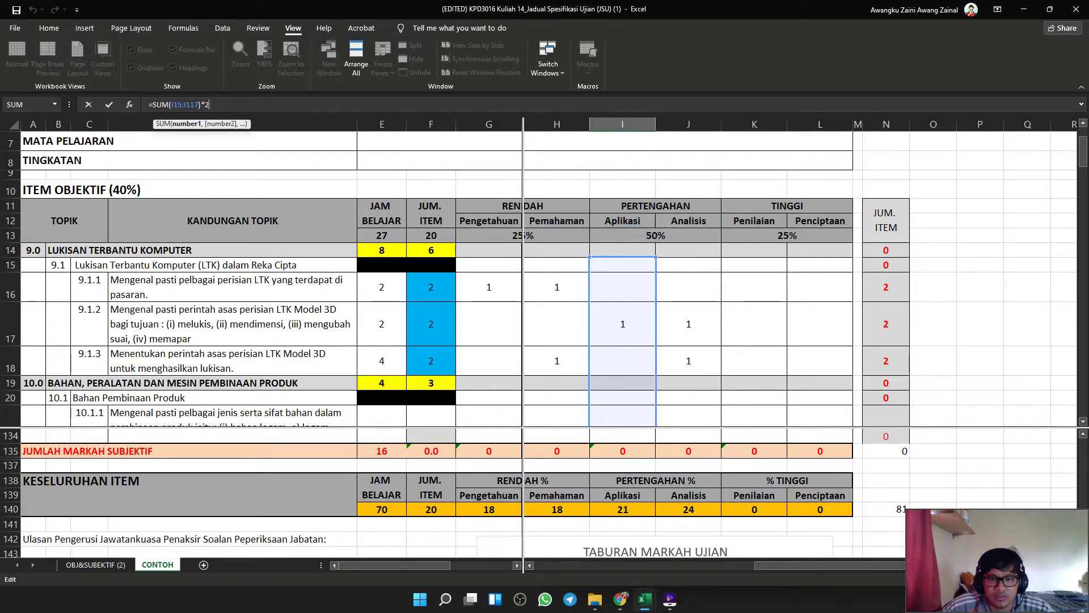
pyautogui.press('Return')
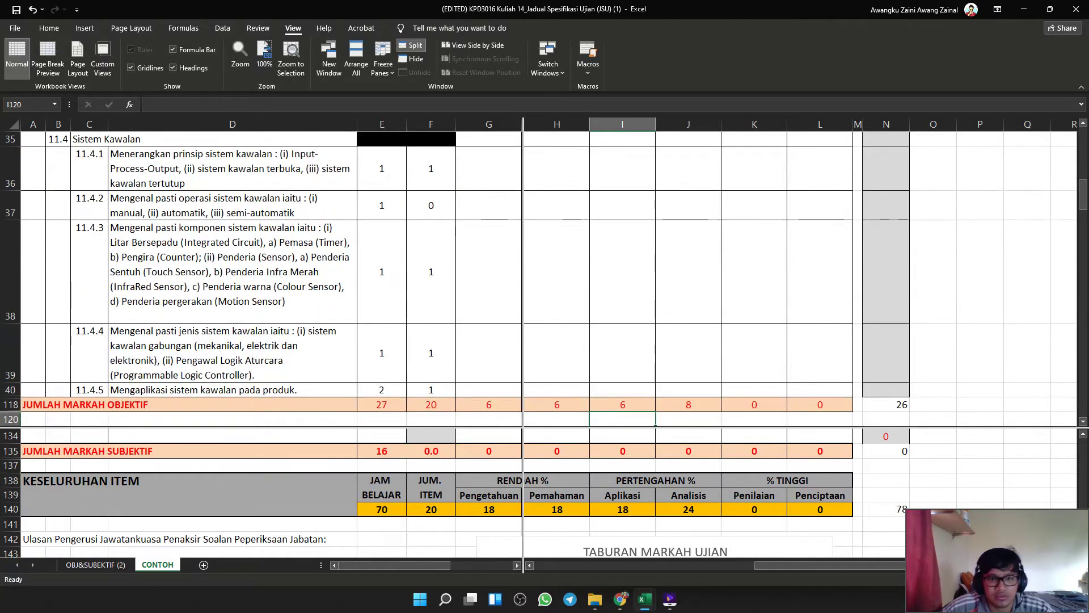
# End the Aplikasi objective total's range at the last topic row, making the I118 formula =SUM(I15:I40)*2.
pyautogui.click(557, 419)
pyautogui.click(622, 404)
pyautogui.scroll(5, 623, 404)
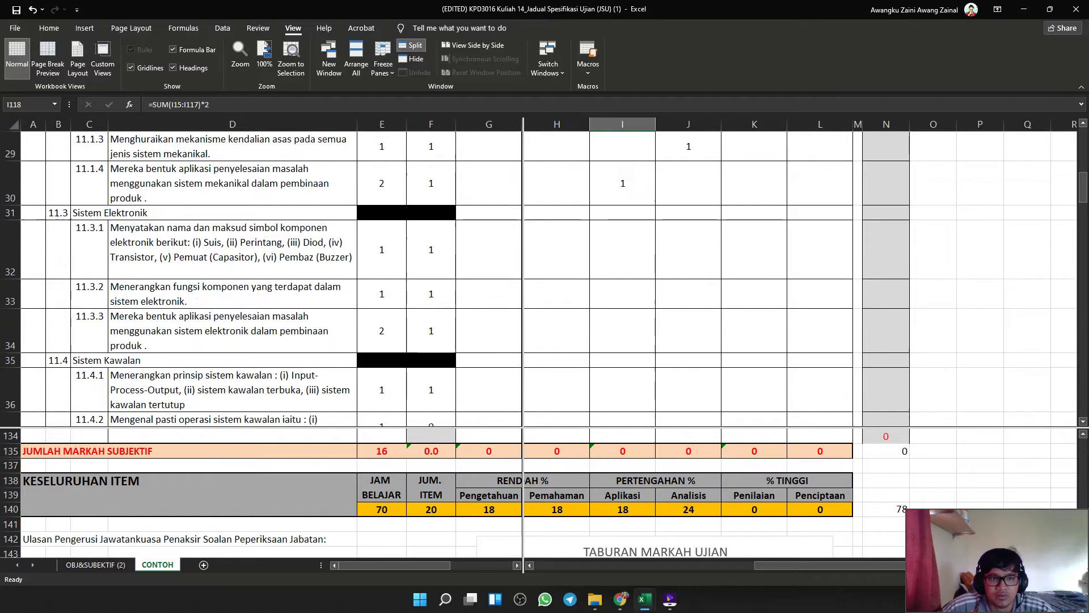
pyautogui.scroll(3, 619, 386)
pyautogui.scroll(-5, 619, 386)
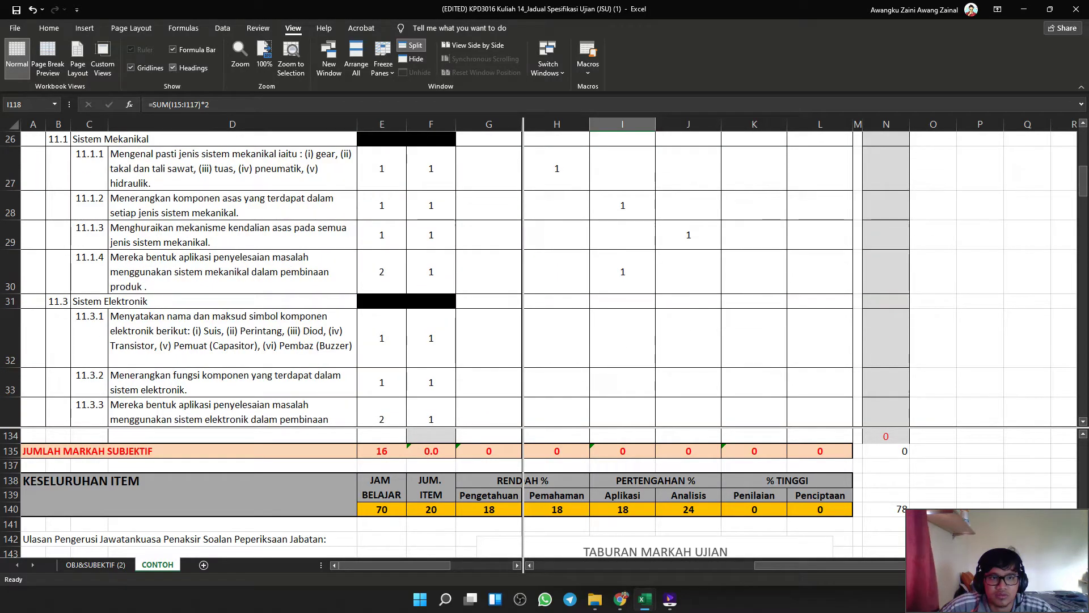
pyautogui.click(194, 105)
pyautogui.scroll(-2, 619, 278)
pyautogui.scroll(1, 618, 278)
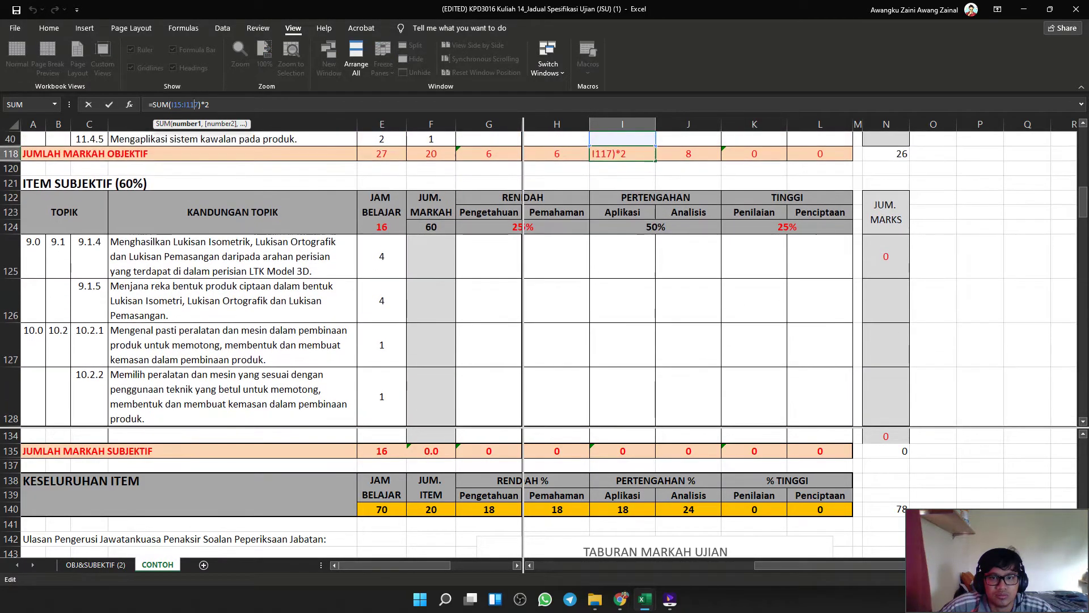
pyautogui.scroll(1, 545, 232)
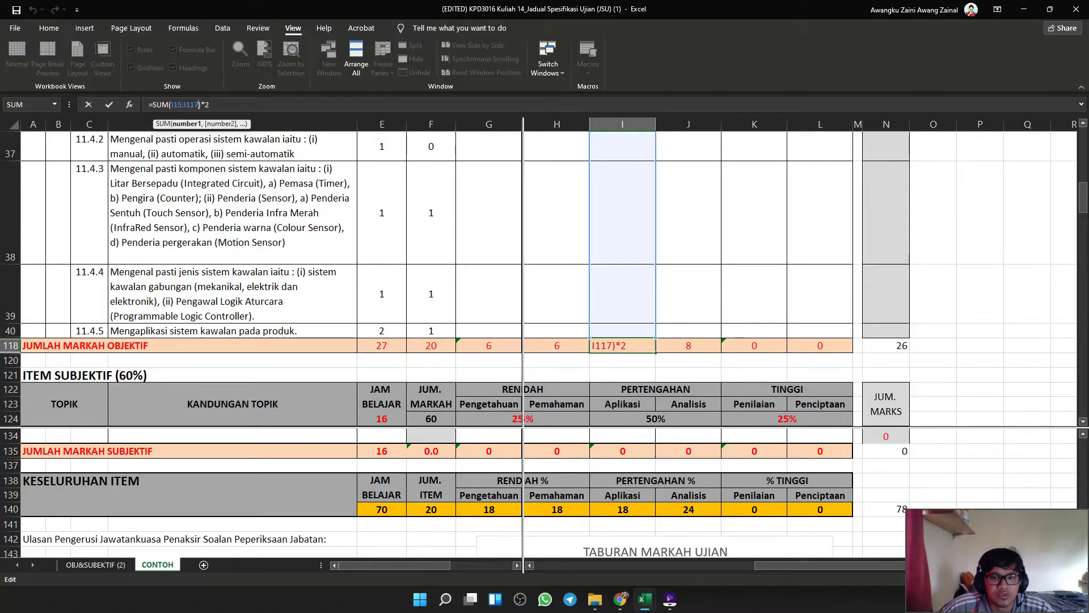
pyautogui.moveTo(655, 339); pyautogui.dragTo(653, 331)
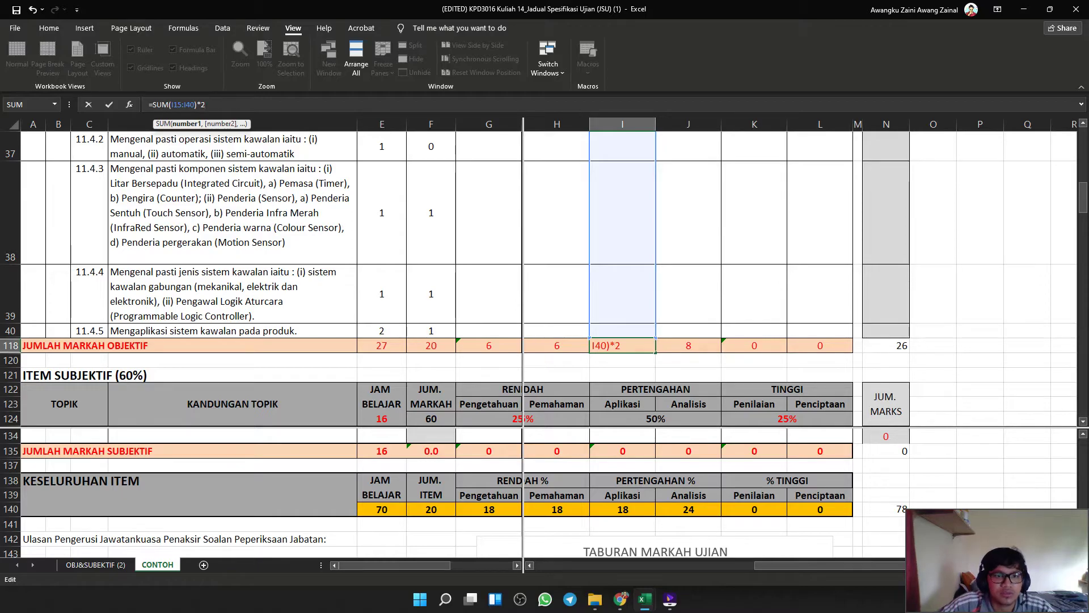
pyautogui.click(199, 105)
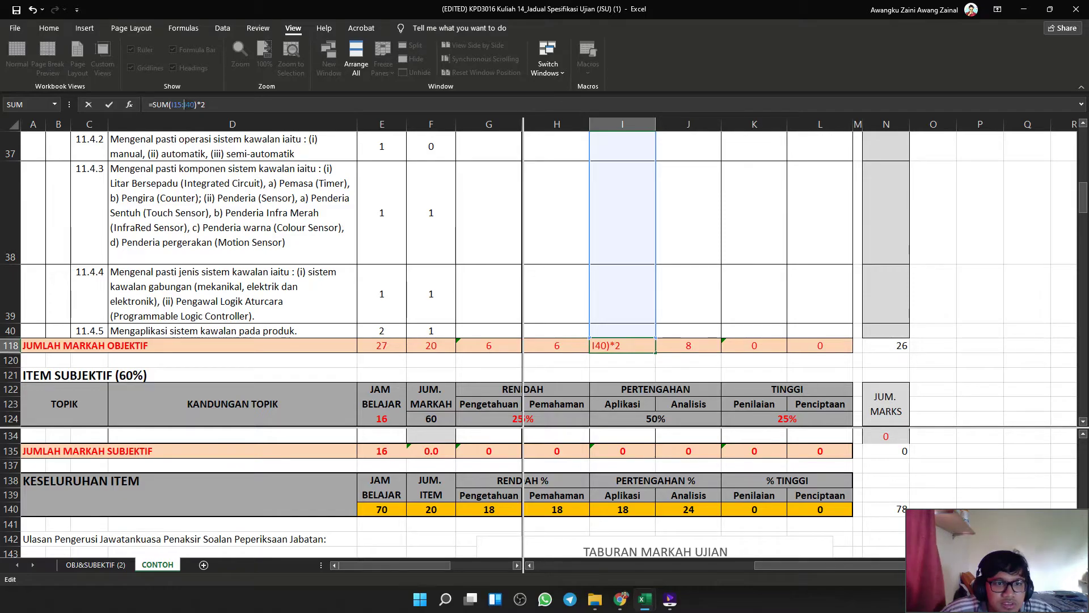
pyautogui.click(187, 104)
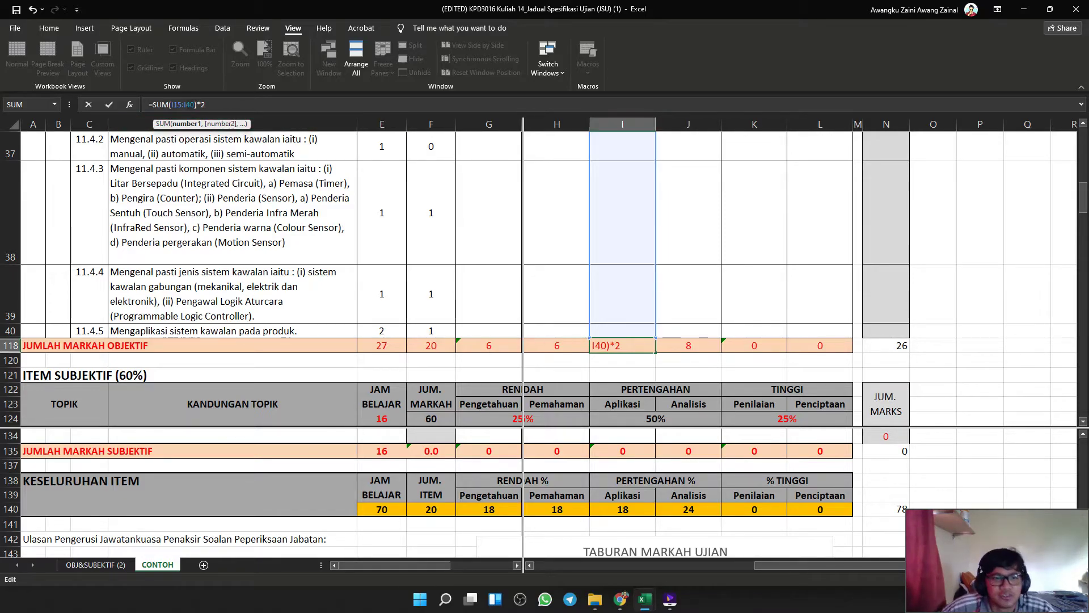
pyautogui.click(205, 105)
pyautogui.press('Return')
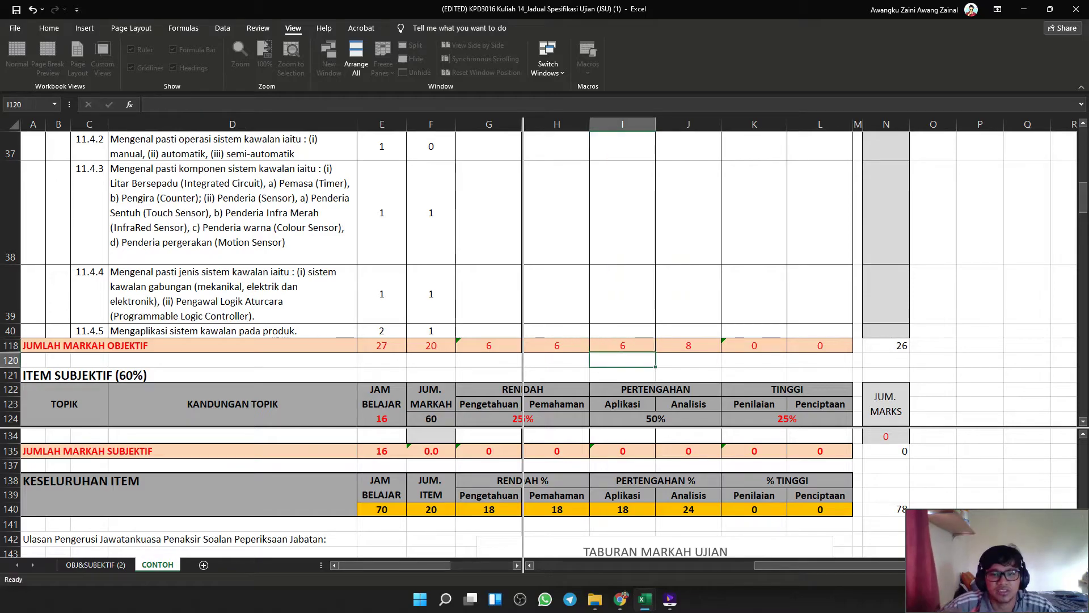
# Check the Pemahaman total's formula in H118 and review the item allocations for the topics above it.
pyautogui.click(557, 345)
pyautogui.scroll(5, 556, 345)
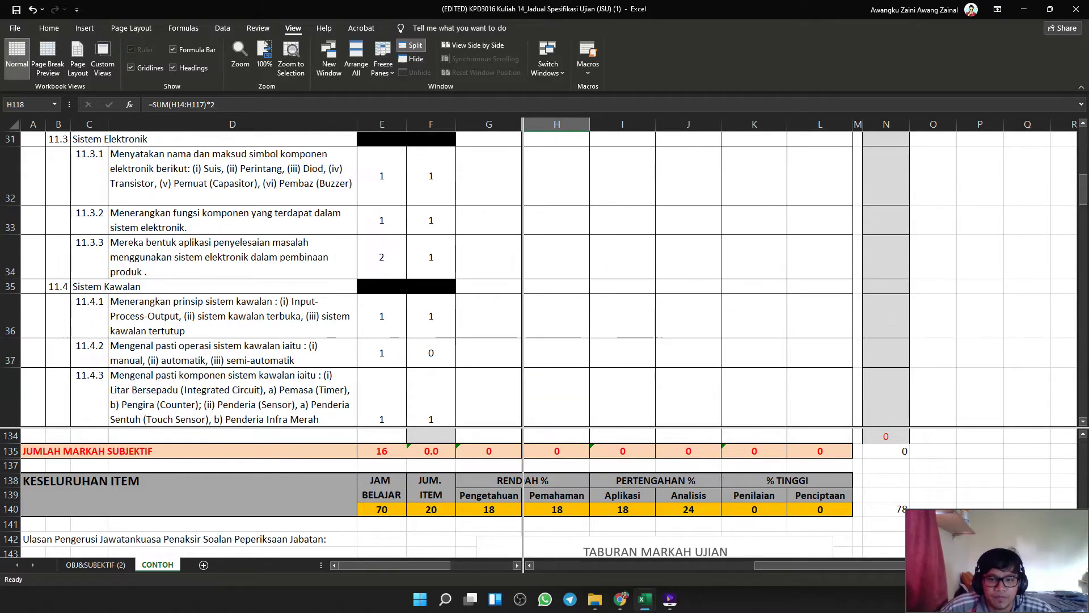
pyautogui.scroll(3, 556, 346)
pyautogui.scroll(-5, 556, 345)
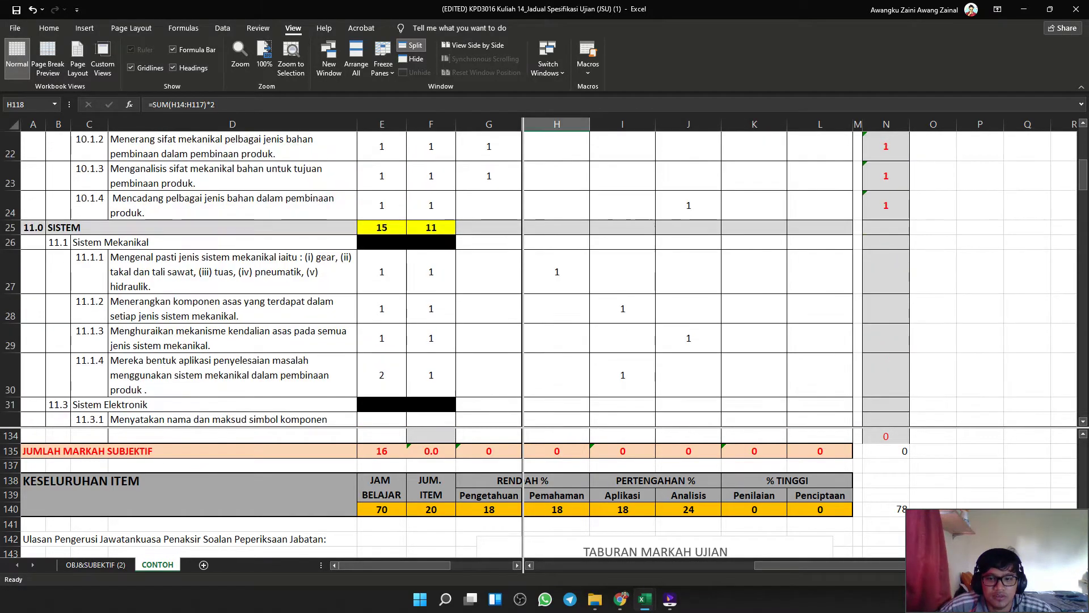
pyautogui.scroll(1, 542, 279)
pyautogui.scroll(-1, 542, 280)
pyautogui.scroll(3, 541, 280)
pyautogui.scroll(-2, 541, 279)
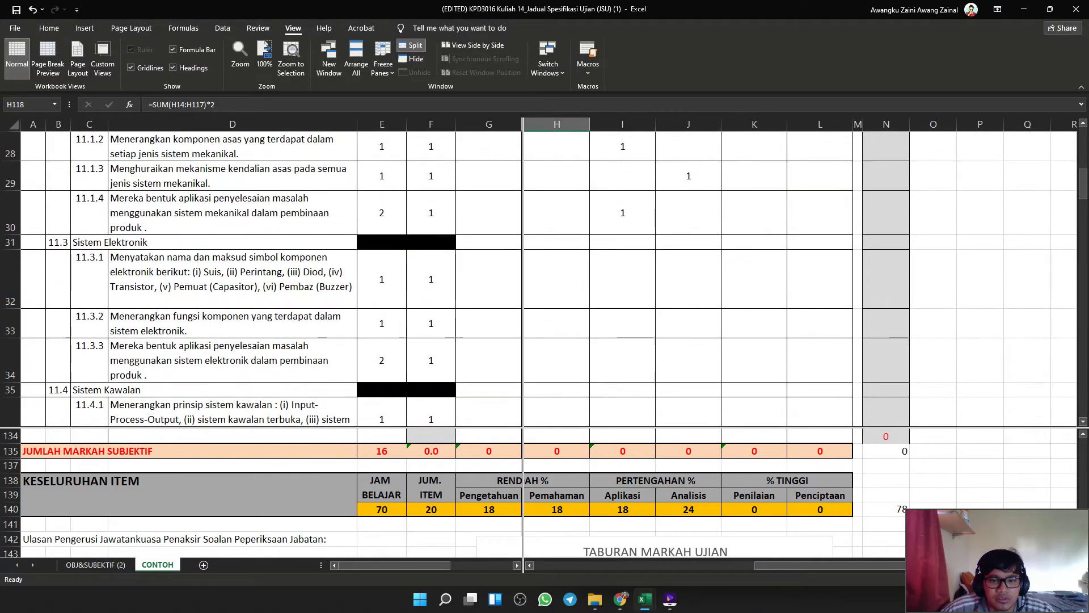
# Enter 1 under Aplikasi for topic 11.3.1, under Analisis for 11.3.2, and under both levels for 11.3.3.
pyautogui.click(488, 280)
pyautogui.click(556, 279)
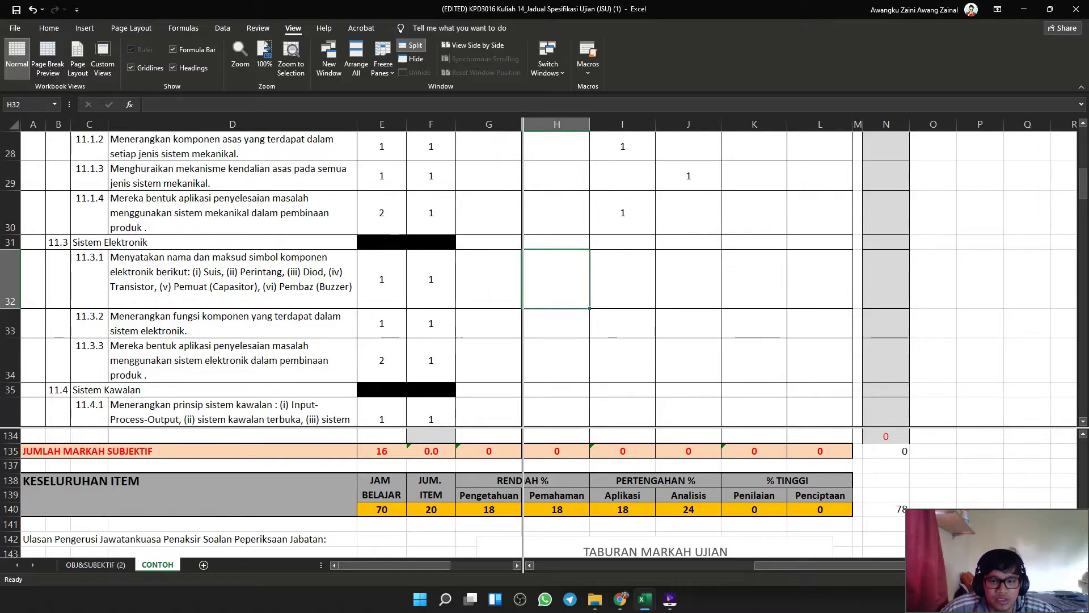
pyautogui.click(623, 279)
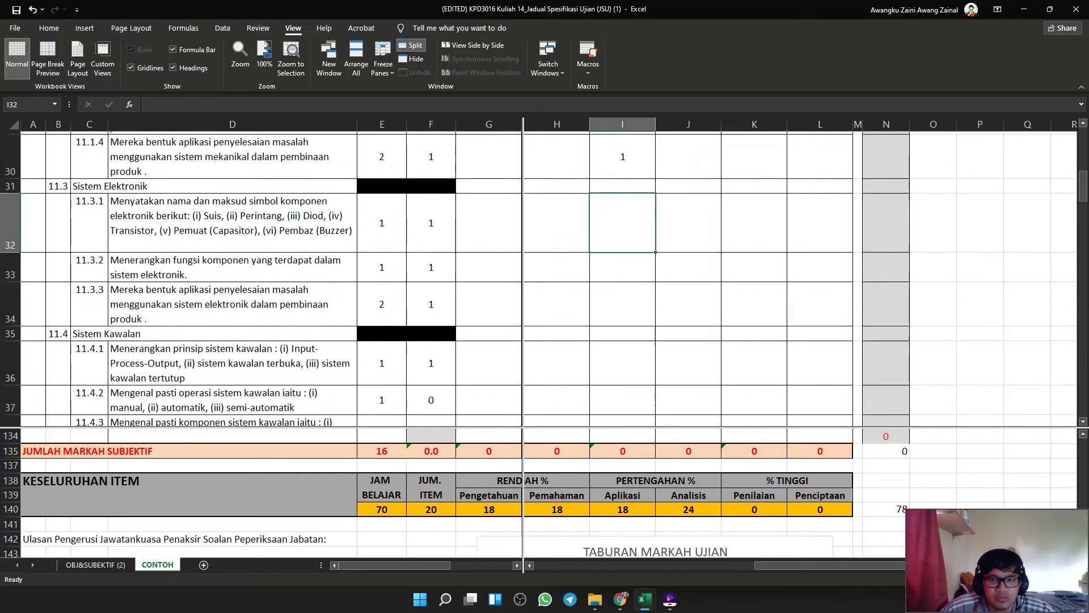
pyautogui.write('1')
pyautogui.write('1')
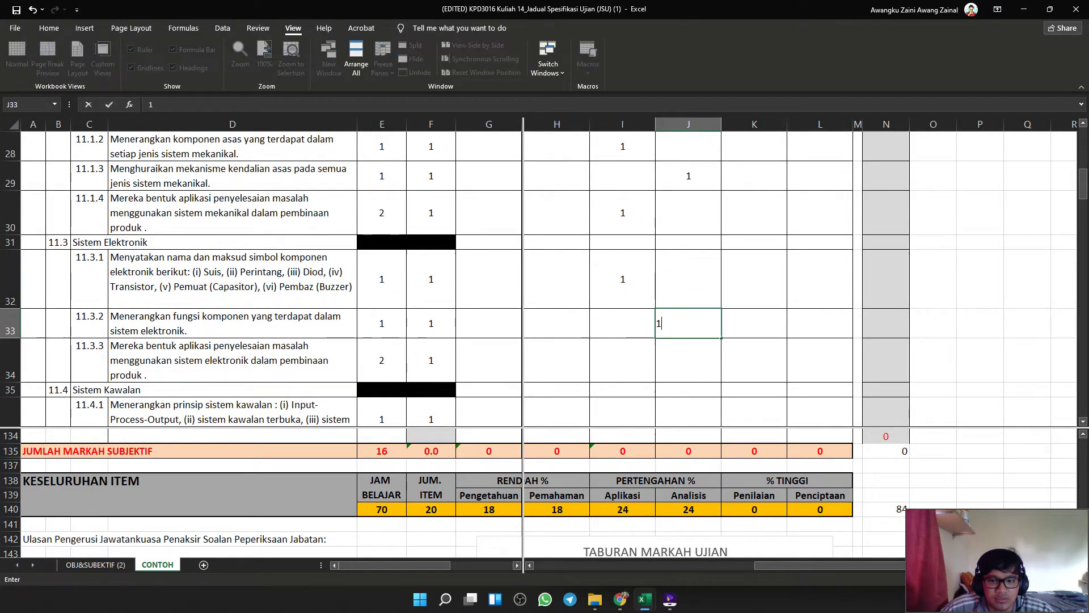
pyautogui.press('Down')
pyautogui.write('1')
pyautogui.press('Left')
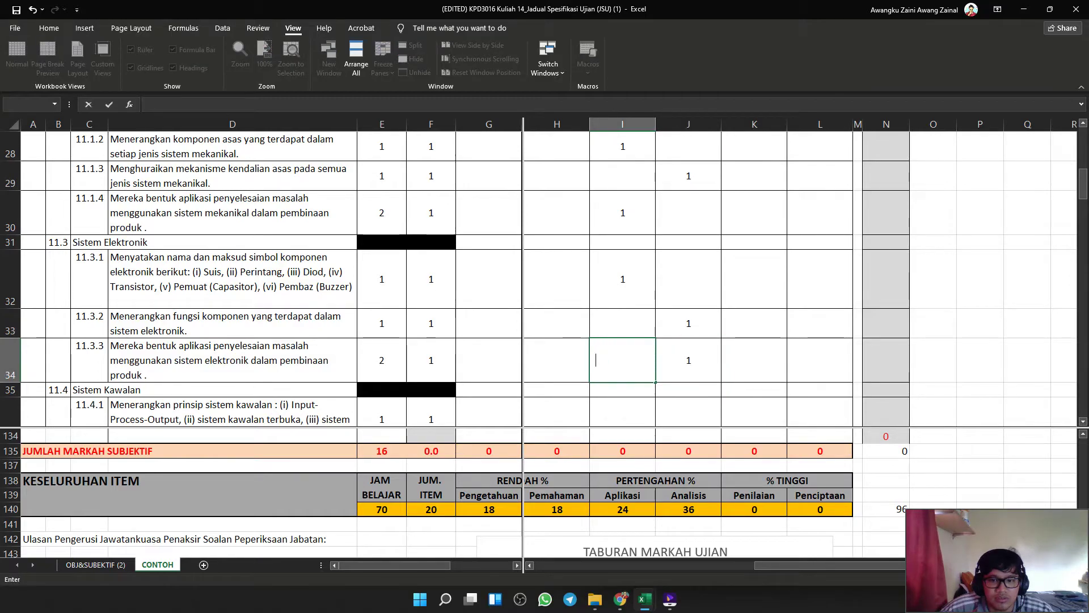
pyautogui.write('1')
pyautogui.press('Down')
pyautogui.press('Down')
pyautogui.press('Down')
pyautogui.press('Down')
# Allocate 1 Pemahaman item to topic 11.4.1 in H36.
pyautogui.click(556, 316)
pyautogui.scroll(-2, 557, 316)
pyautogui.scroll(2, 556, 316)
pyautogui.write('1')
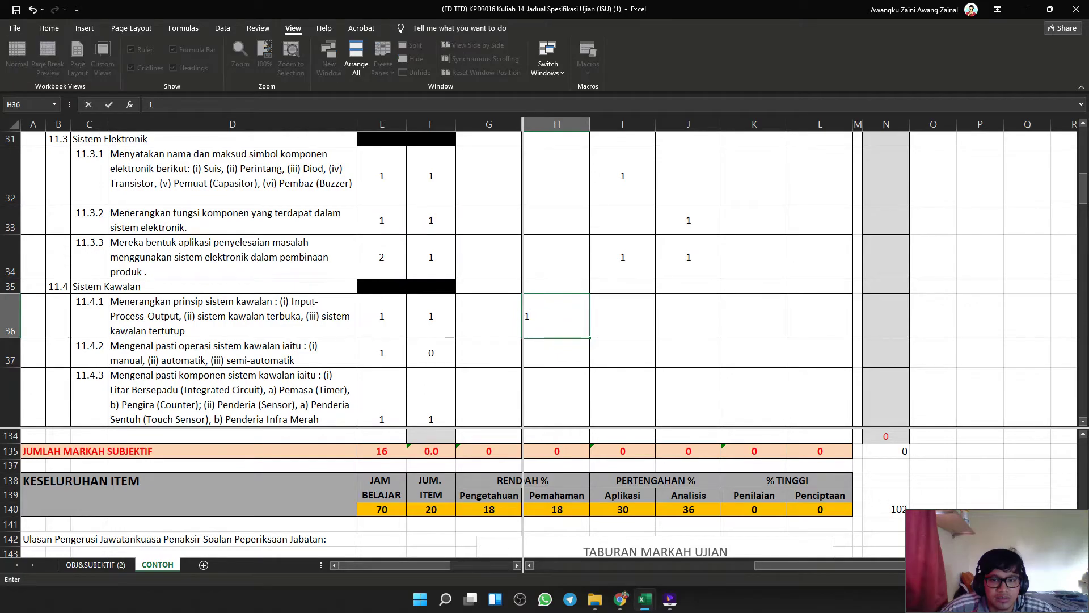
pyautogui.scroll(-1, 556, 316)
pyautogui.click(622, 250)
pyautogui.moveTo(431, 250); pyautogui.dragTo(821, 250)
pyautogui.click(432, 315)
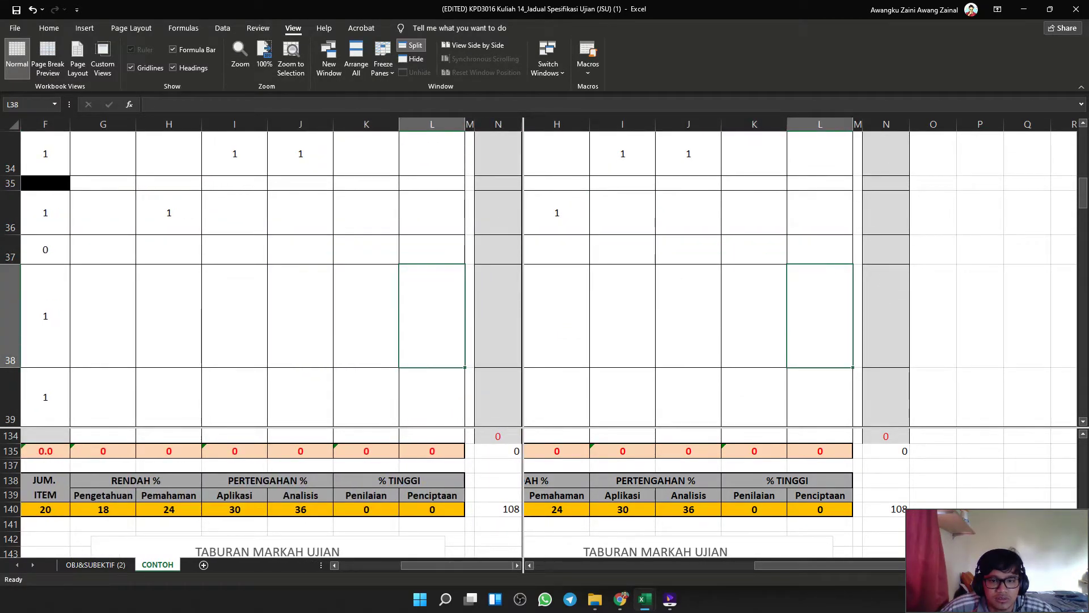
pyautogui.moveTo(457, 565); pyautogui.dragTo(393, 566)
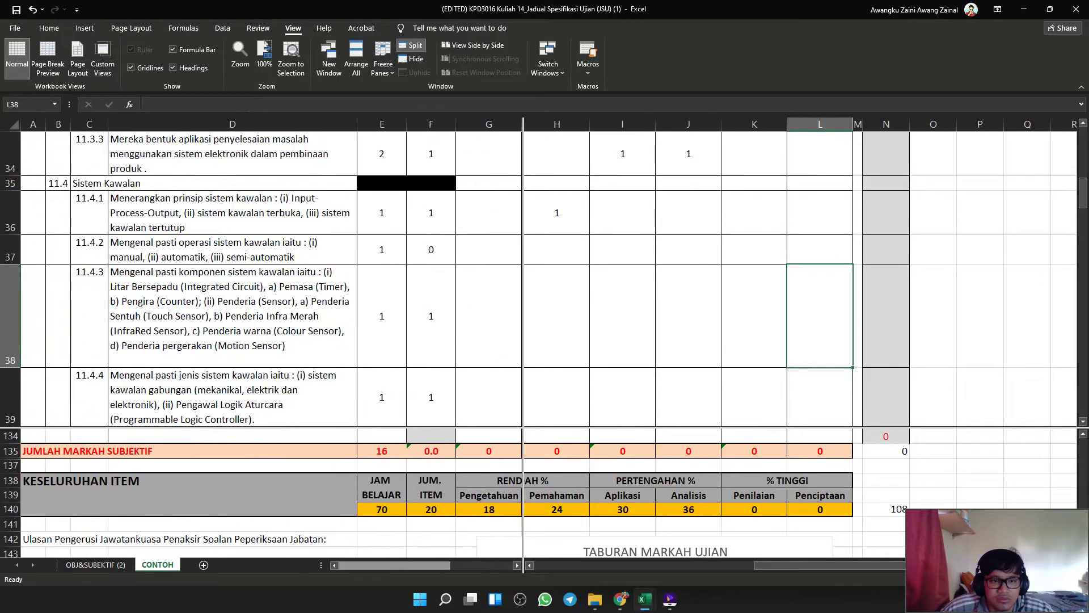
pyautogui.click(689, 316)
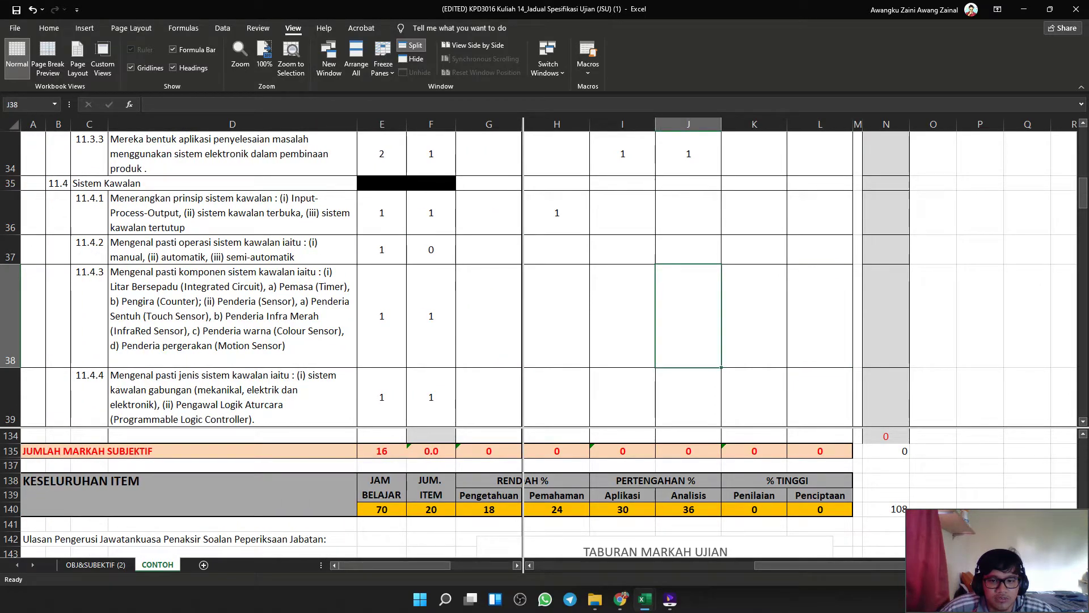
pyautogui.click(623, 315)
pyautogui.scroll(1, 538, 279)
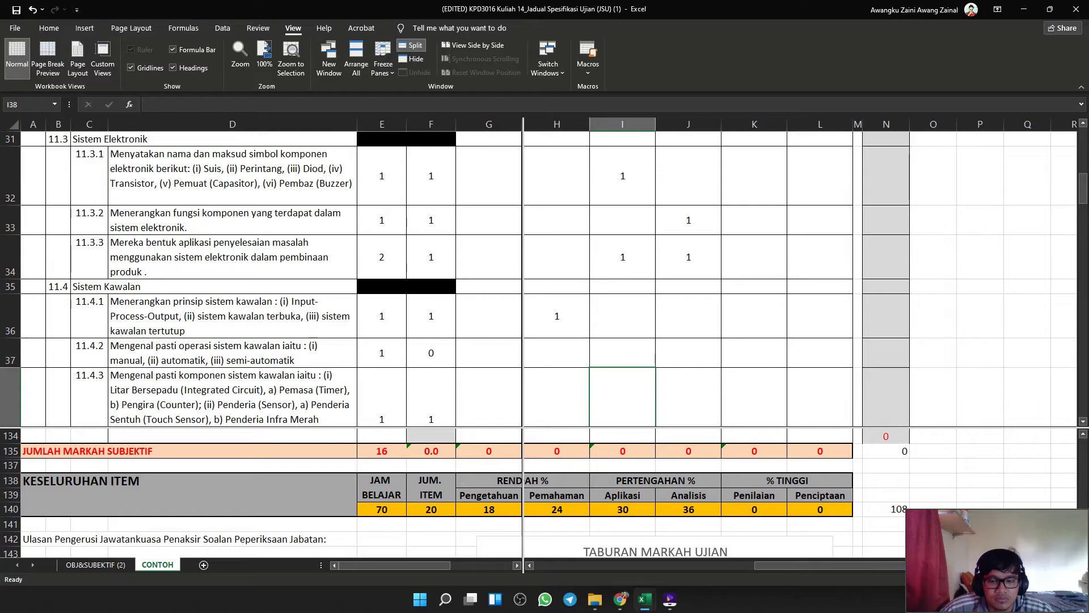
# Remove and reapply the window split at H36, and lower the horizontal divider to enlarge the upper pane.
pyautogui.moveTo(823, 566); pyautogui.dragTo(717, 566)
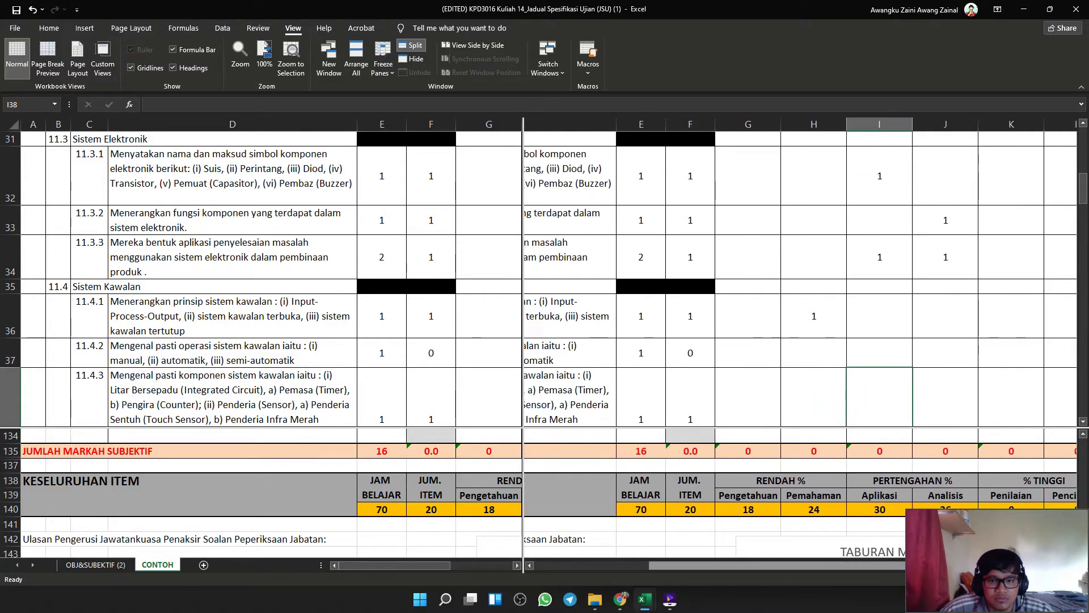
pyautogui.hscroll(3, 801, 273)
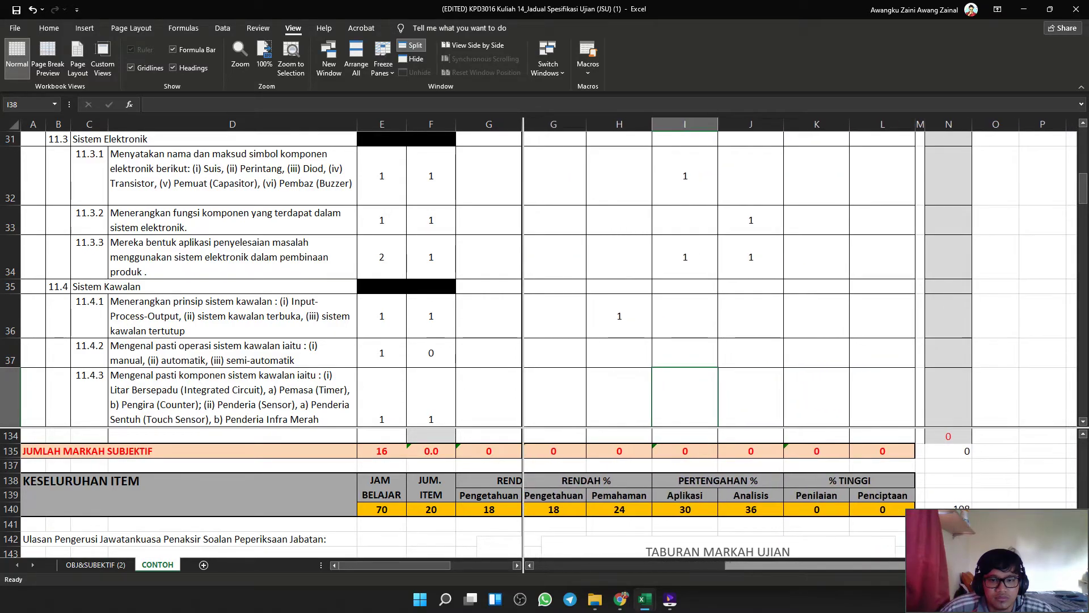
pyautogui.click(622, 316)
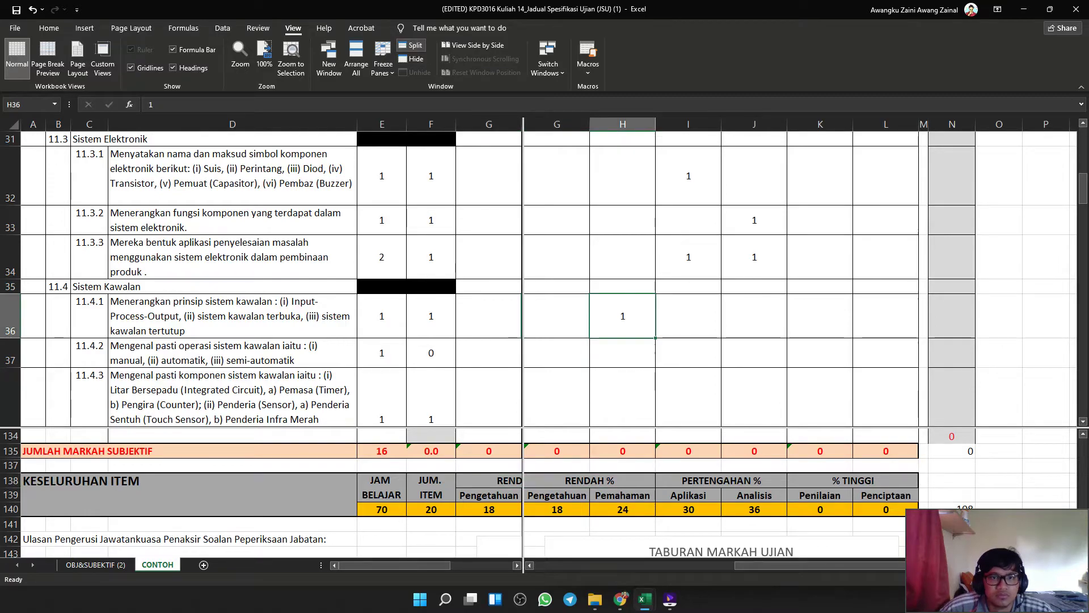
pyautogui.click(411, 46)
pyautogui.click(411, 45)
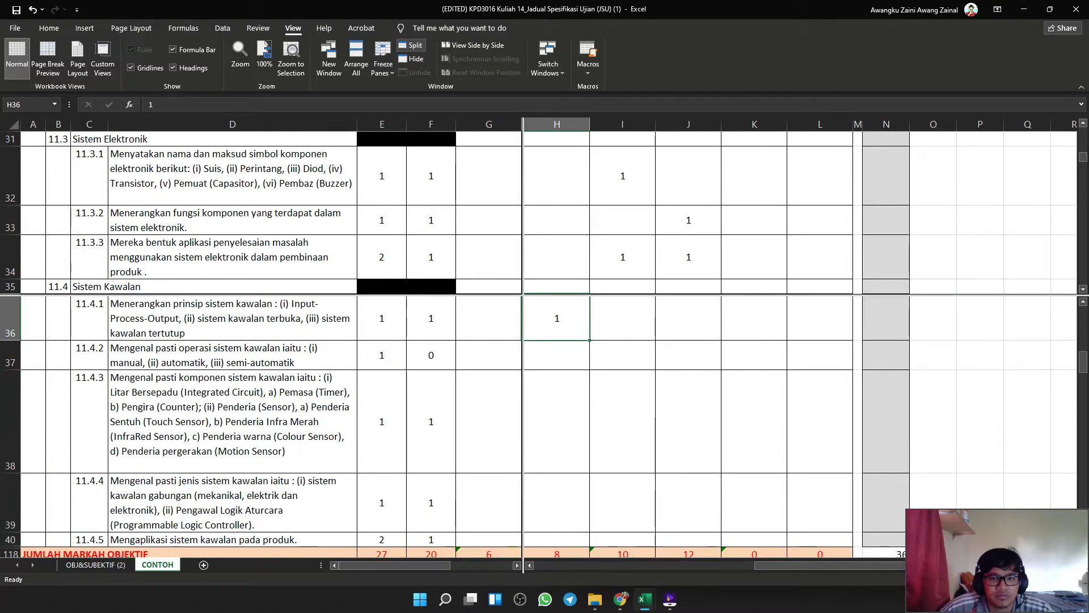
pyautogui.click(622, 257)
pyautogui.scroll(-2, 622, 257)
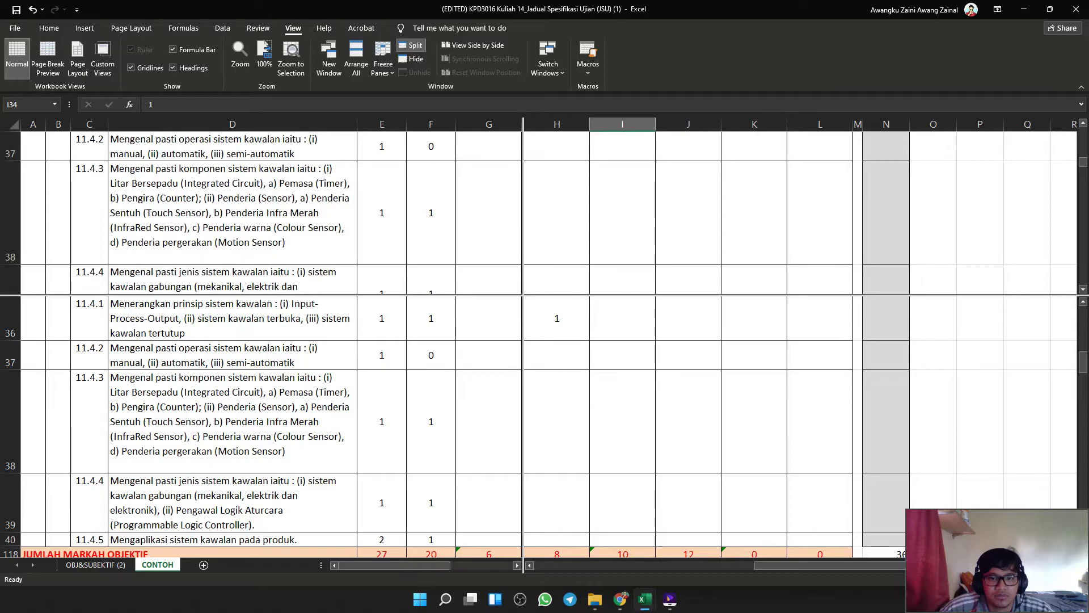
pyautogui.moveTo(622, 295); pyautogui.dragTo(623, 412)
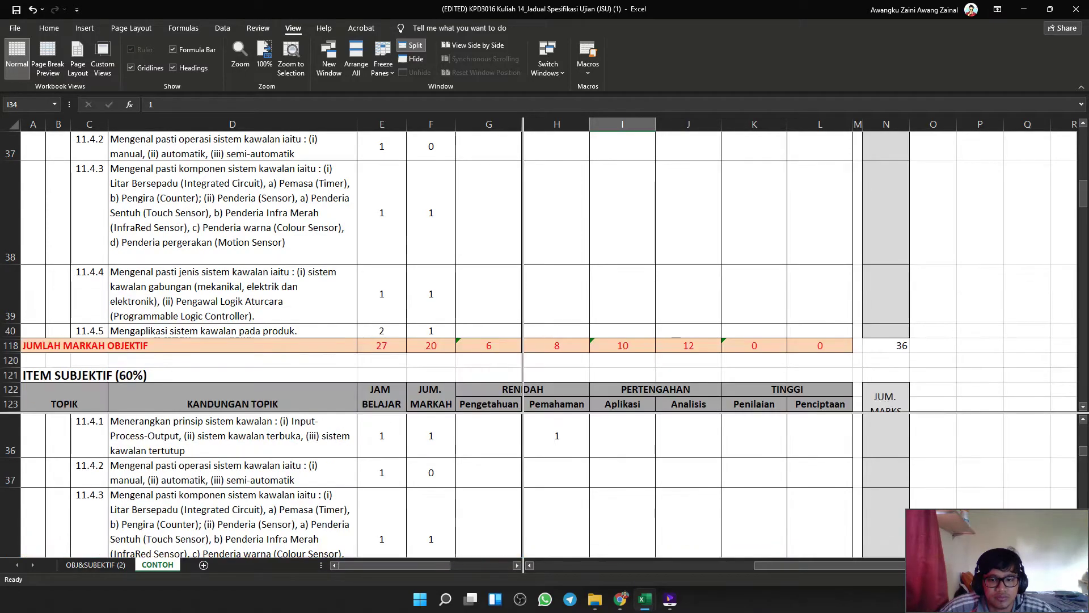
# Bring the JUMLAH MARKAH SUBJEKTIF and KESELURUHAN ITEM rows into view in the lower pane.
pyautogui.scroll(-2, 623, 341)
pyautogui.scroll(1, 622, 241)
pyautogui.click(622, 238)
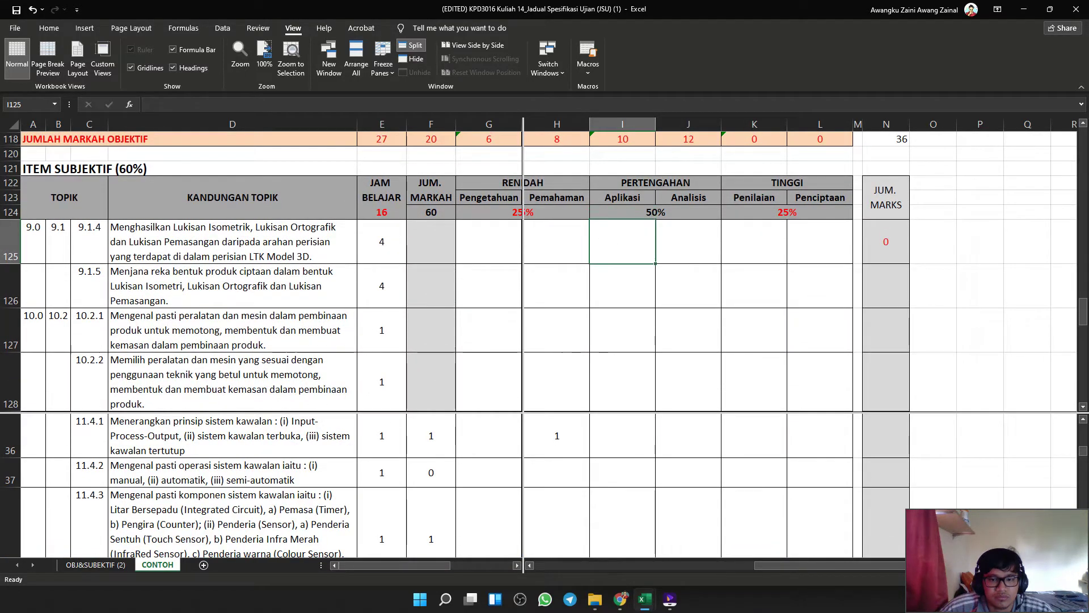
pyautogui.click(623, 473)
pyautogui.scroll(-10, 622, 472)
pyautogui.scroll(4, 623, 472)
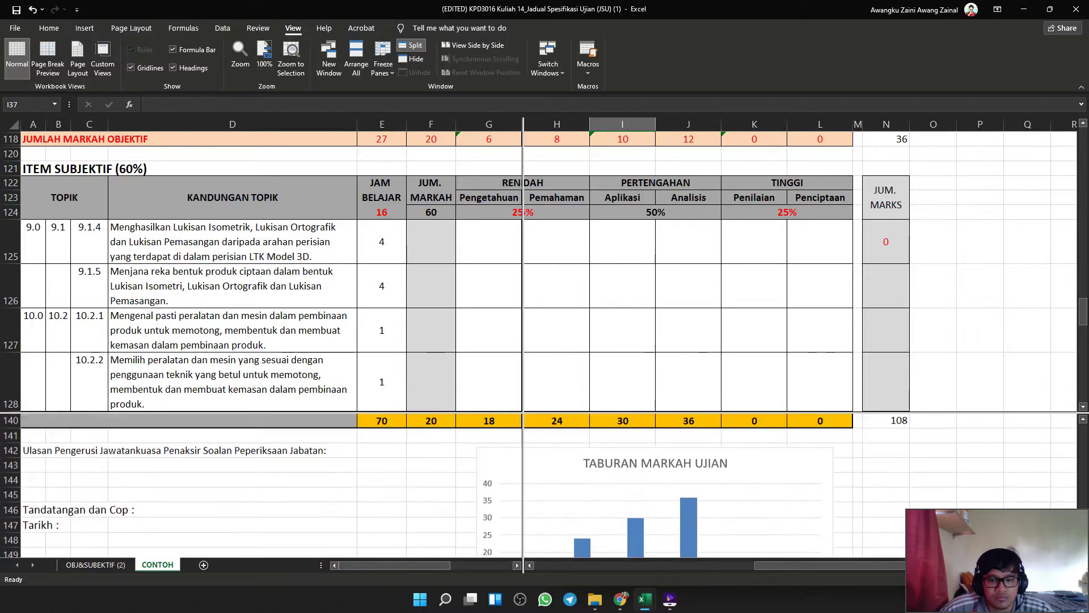
pyautogui.scroll(2, 622, 482)
pyautogui.click(623, 495)
pyautogui.click(622, 286)
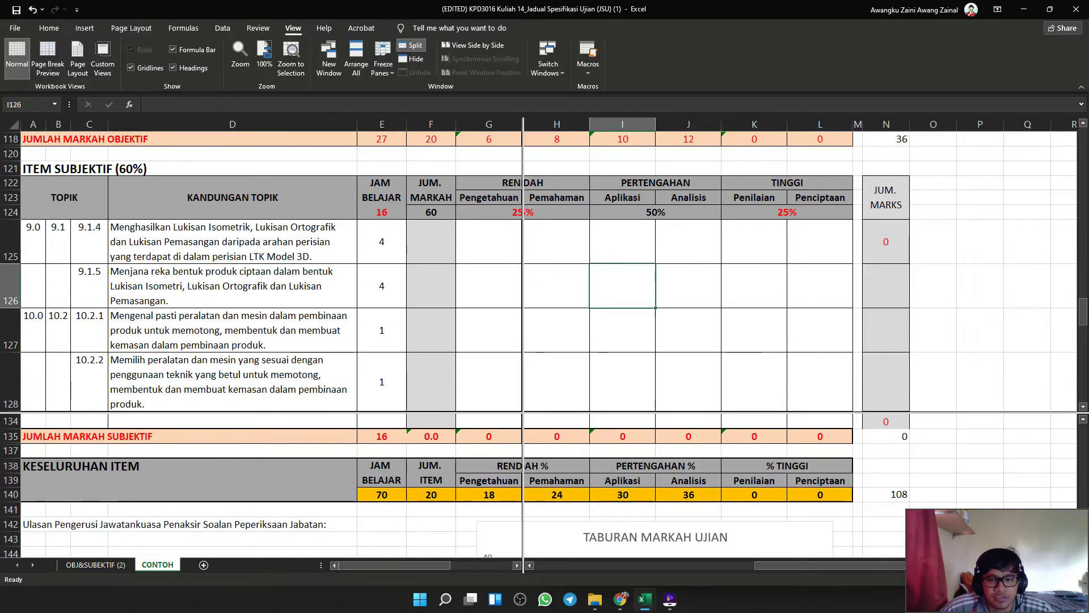
# Review the objective item allocations for topics 11.3 and 11.4 alongside the overall percentages.
pyautogui.scroll(6, 623, 286)
pyautogui.scroll(1, 622, 286)
pyautogui.scroll(-4, 623, 286)
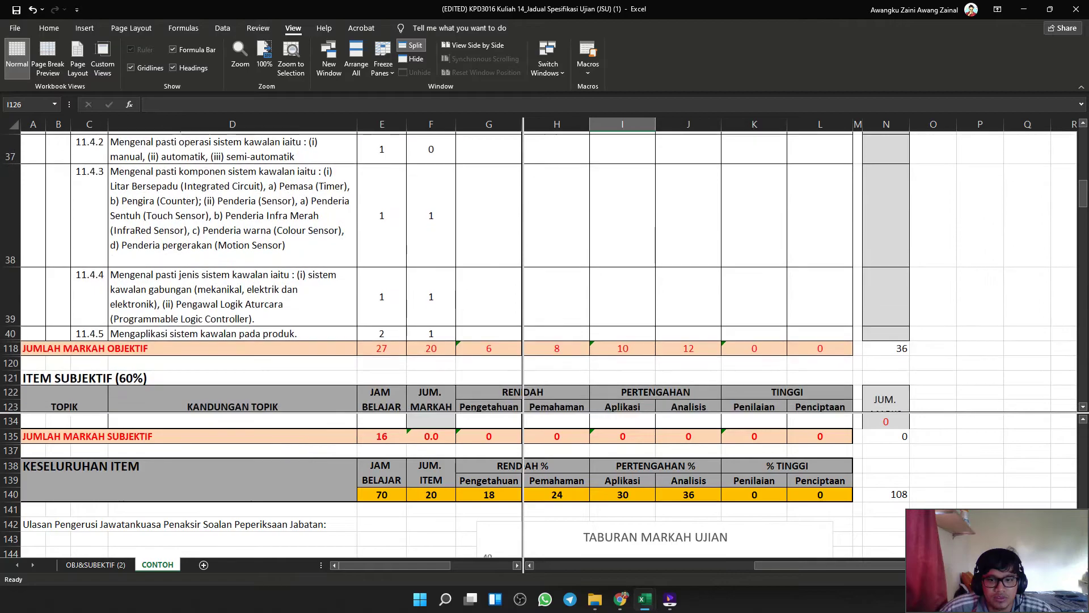
pyautogui.scroll(1, 622, 286)
pyautogui.scroll(1, 622, 286)
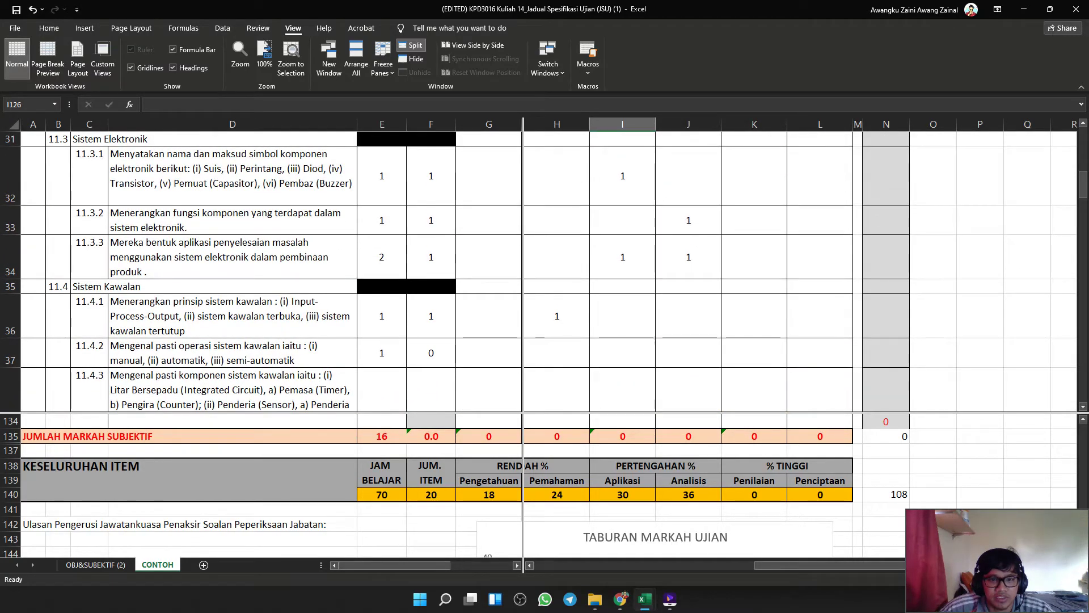
pyautogui.click(489, 316)
pyautogui.click(489, 353)
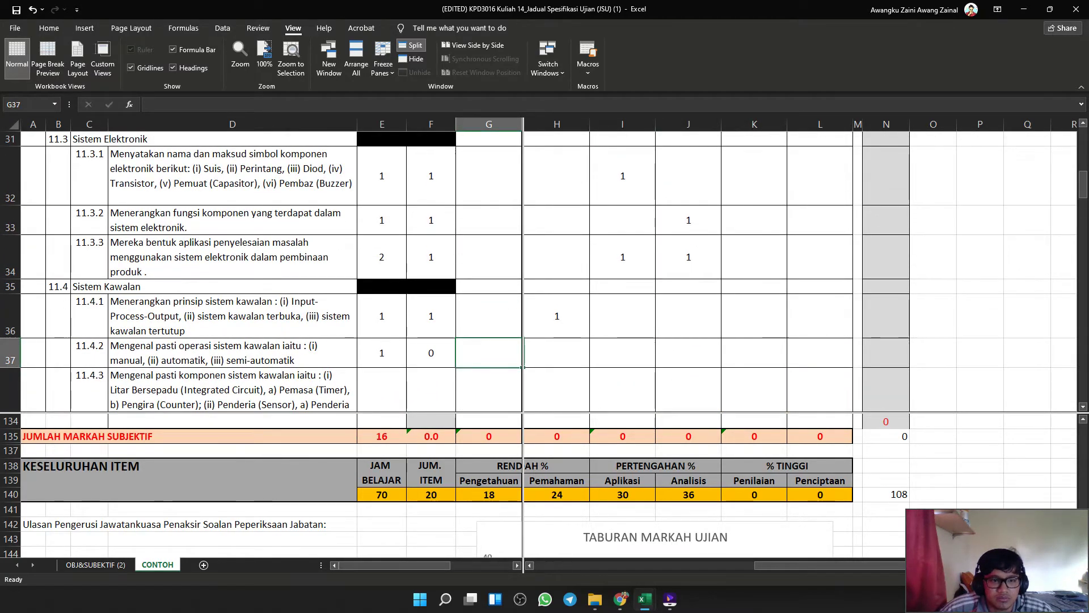
pyautogui.scroll(-1, 488, 352)
pyautogui.write('1')
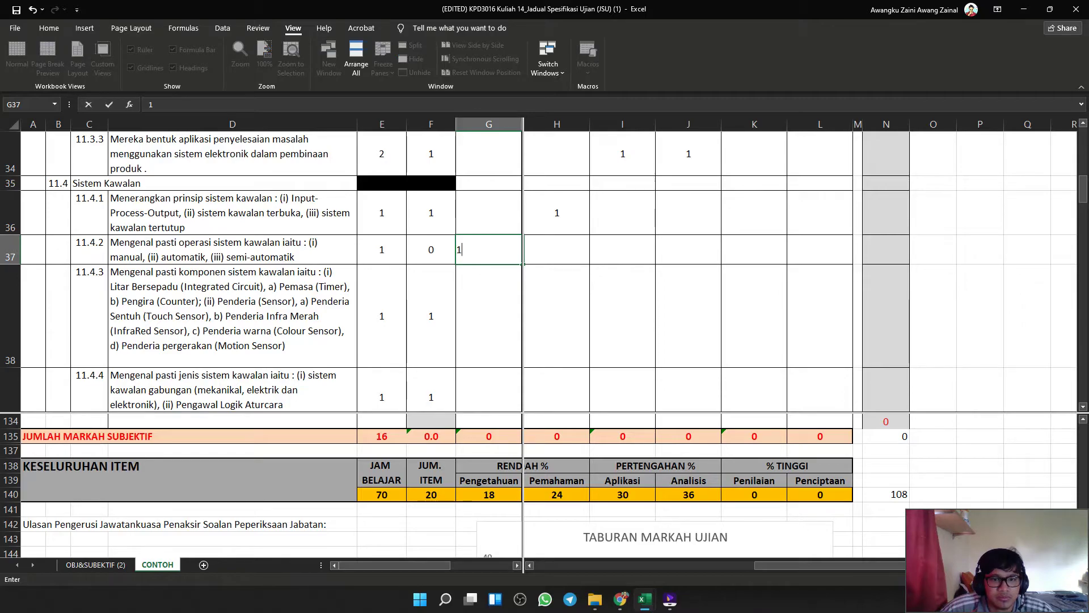
pyautogui.press('Left')
pyautogui.press('Right')
pyautogui.press('BackSpace')
# Allocate 1 Pengetahuan item to topic 11.4.3 in G38 and select the overall percentage headings and values in G139:L140.
pyautogui.press('Down')
pyautogui.write('1')
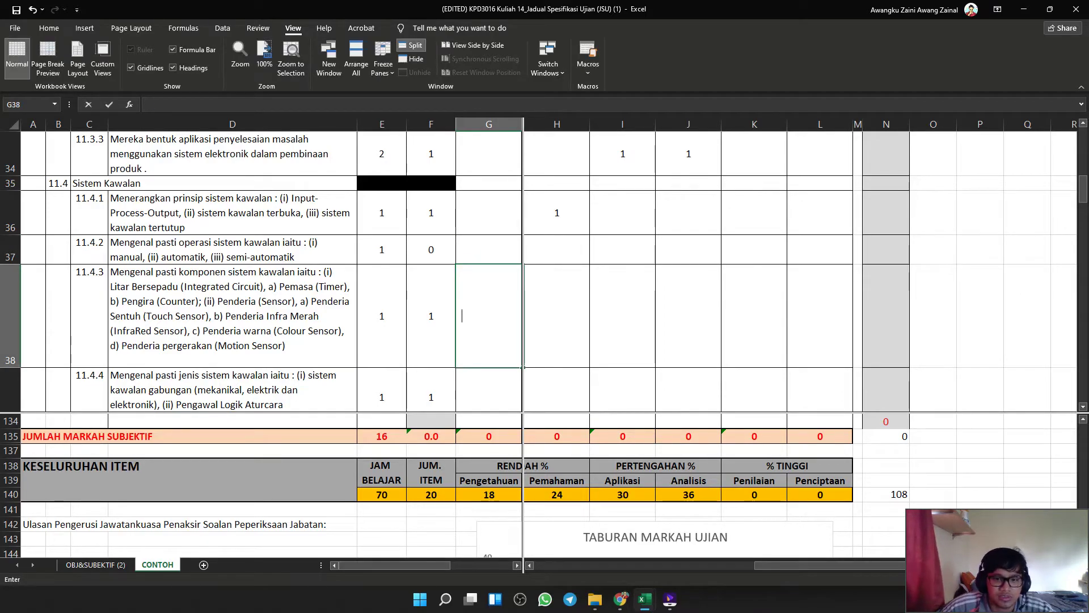
pyautogui.press('Down')
pyautogui.press('Right')
pyautogui.moveTo(489, 494); pyautogui.dragTo(821, 482)
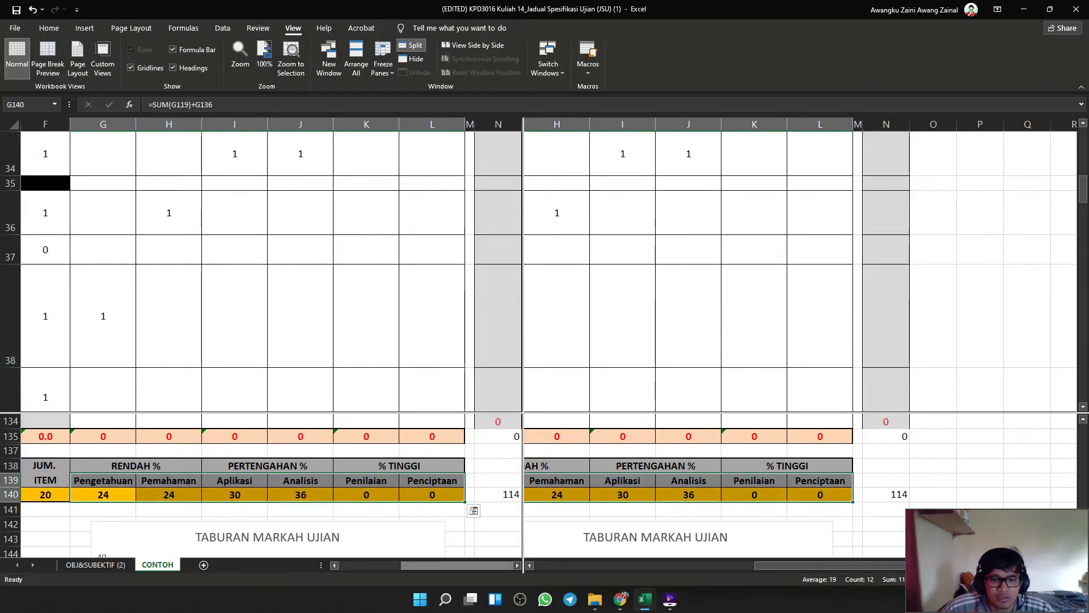
# Allocate 1 Aplikasi item to topic 11.4.4 in I39.
pyautogui.moveTo(458, 566); pyautogui.dragTo(391, 566)
pyautogui.click(622, 316)
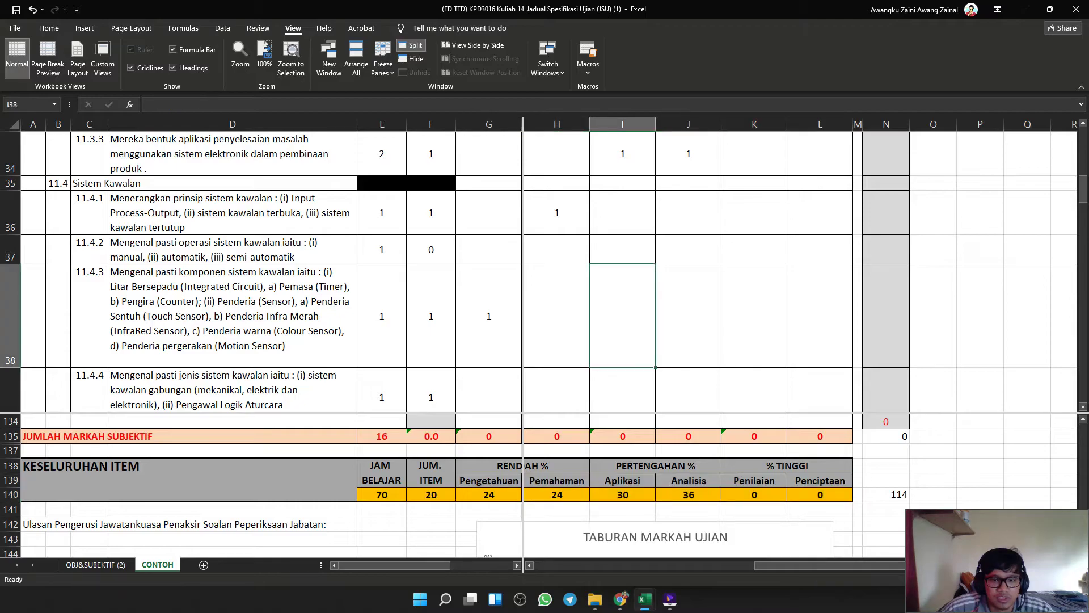
pyautogui.click(556, 316)
pyautogui.click(488, 495)
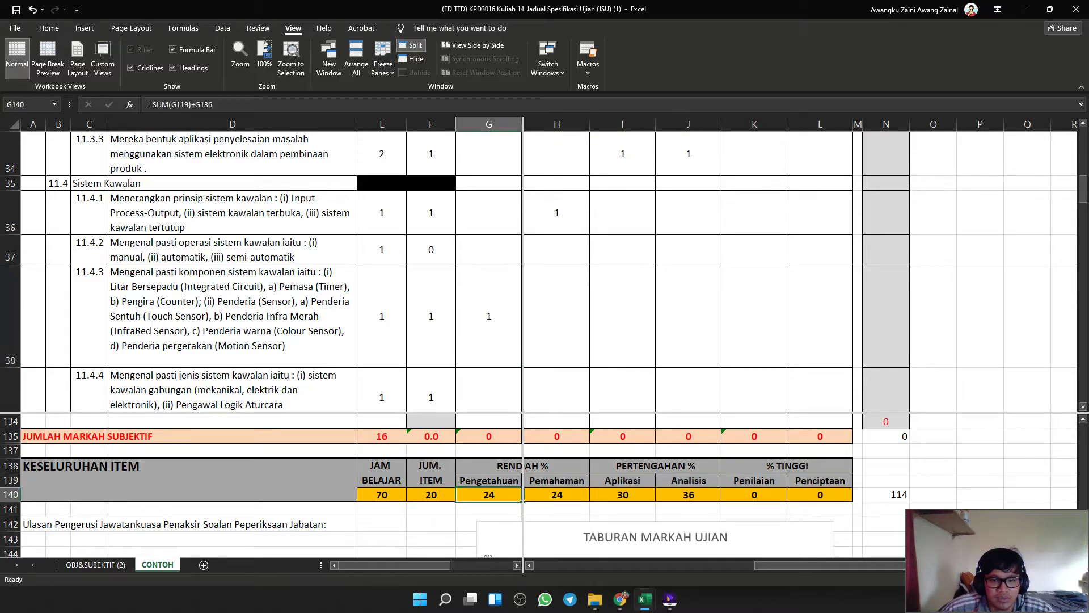
pyautogui.click(557, 494)
pyautogui.click(623, 316)
pyautogui.scroll(-2, 622, 317)
pyautogui.scroll(1, 623, 316)
pyautogui.click(622, 294)
pyautogui.write('1')
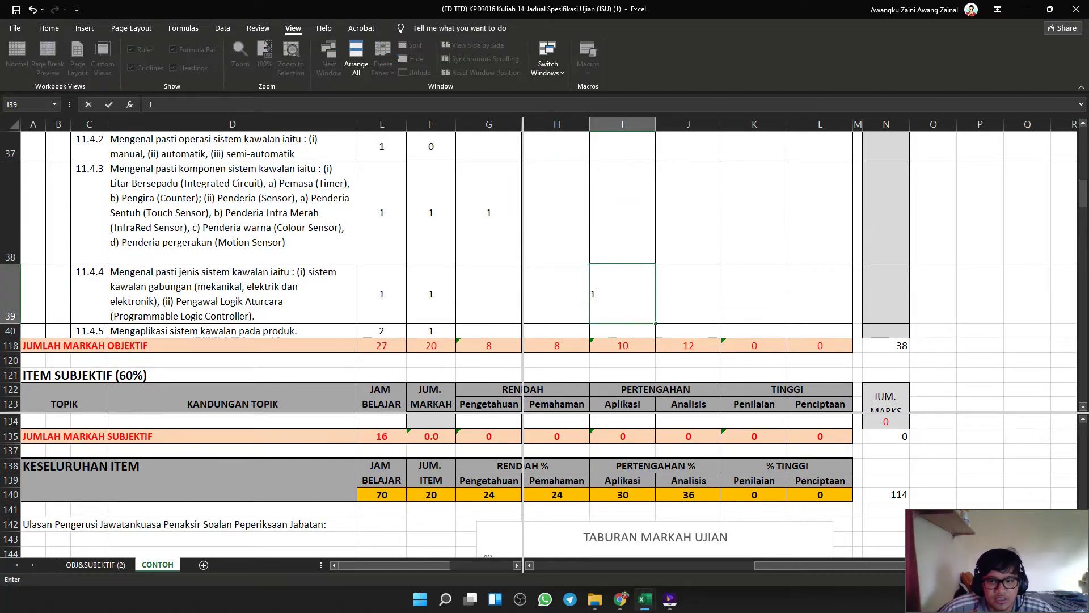
pyautogui.press('Tab')
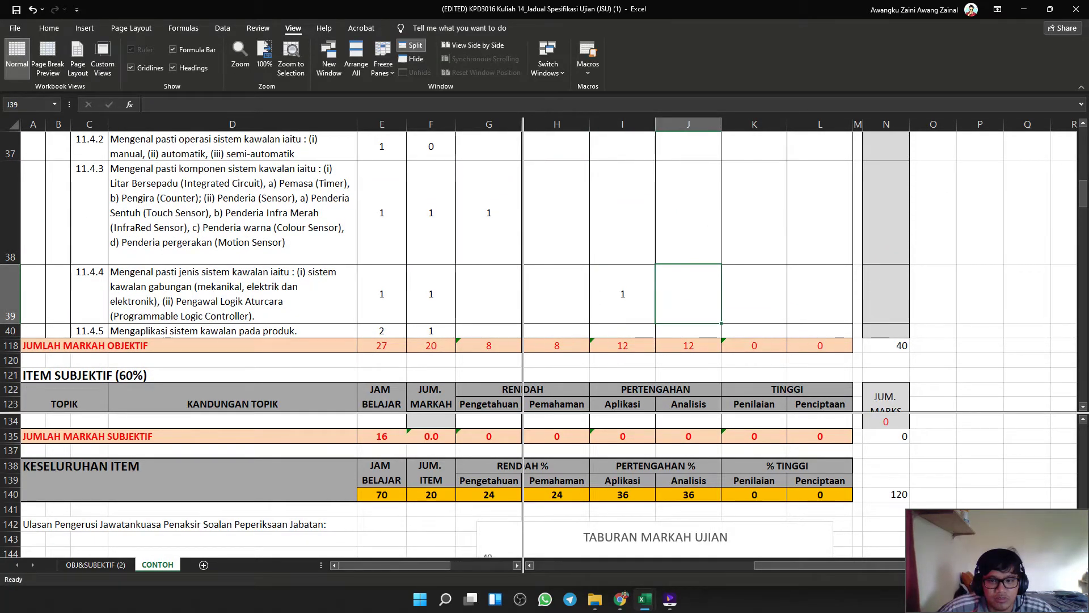
# Allocate 1 Analisis item to topic 11.4.5 in J40 and check the overall Analisis percentage in J140.
pyautogui.click(688, 331)
pyautogui.write('1')
pyautogui.click(820, 294)
pyautogui.click(688, 495)
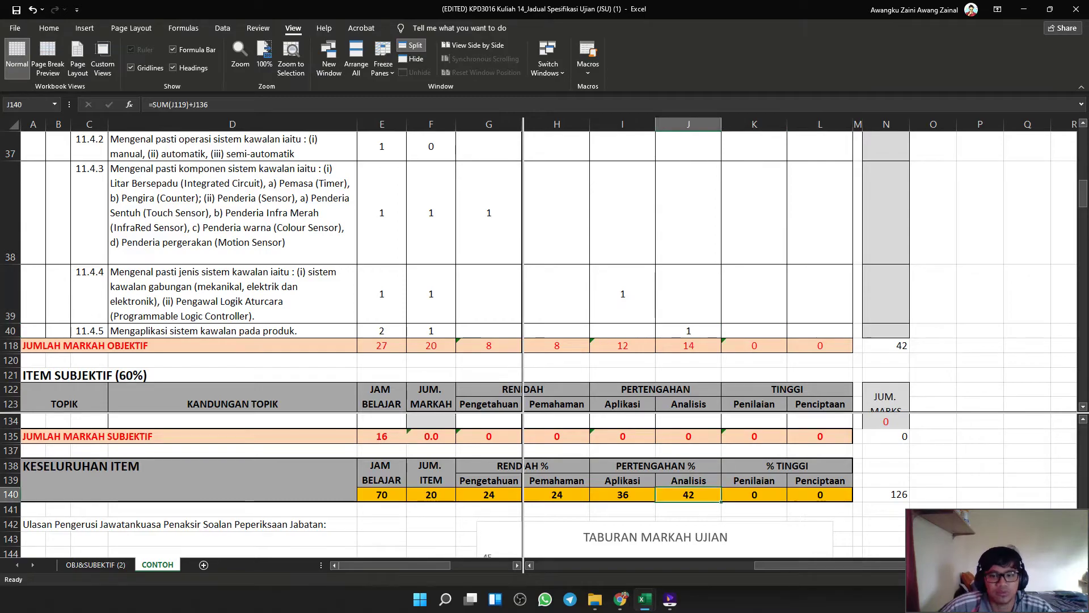
pyautogui.click(688, 212)
pyautogui.scroll(-1, 688, 227)
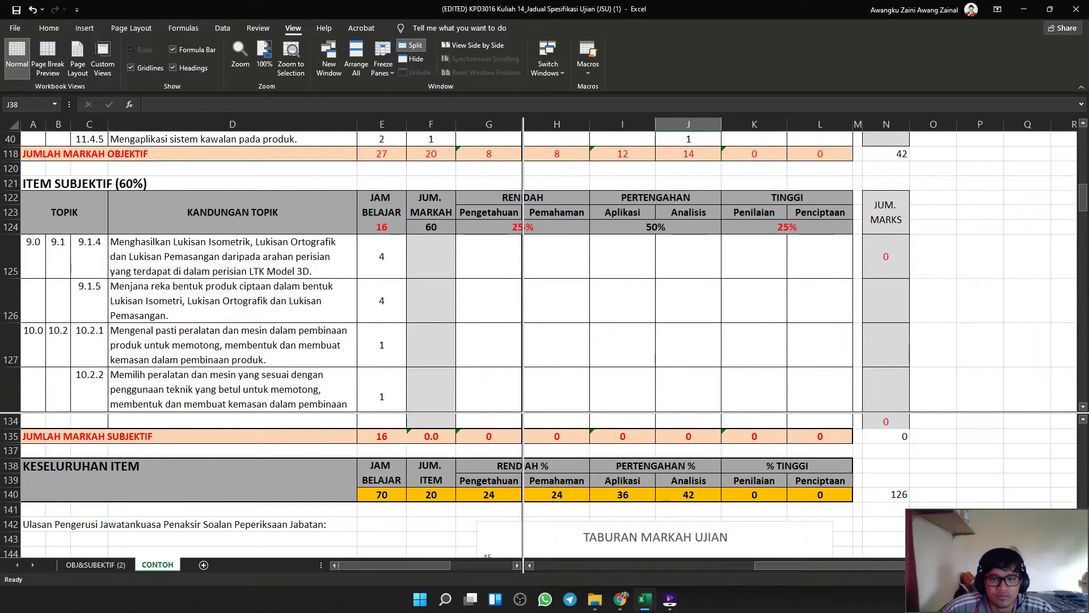
pyautogui.scroll(1, 549, 271)
pyautogui.scroll(-1, 689, 271)
pyautogui.scroll(1, 689, 272)
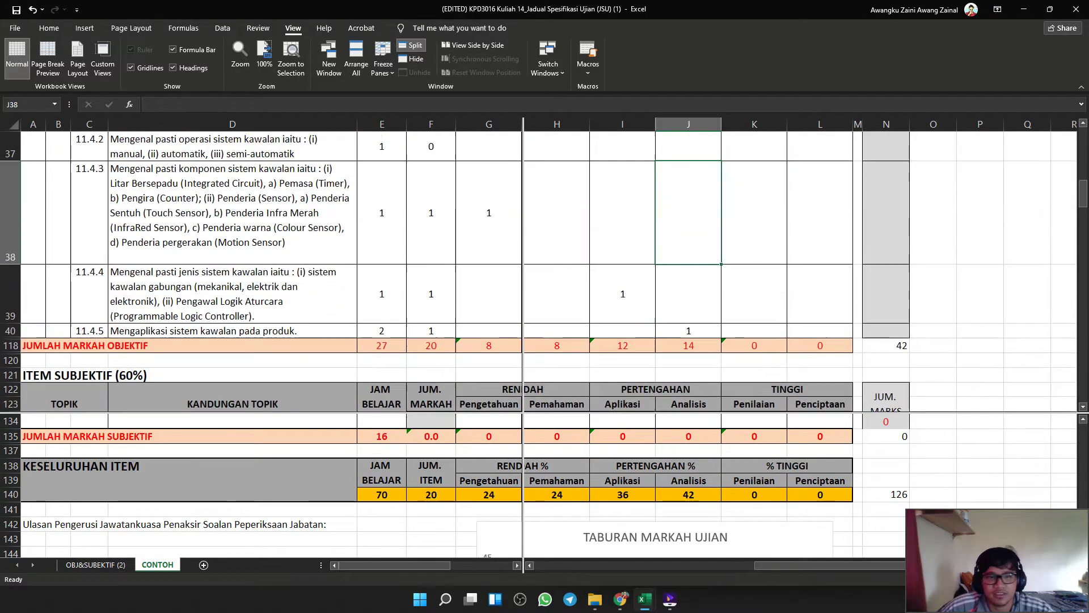
# Examine the JUMLAH MARKAH OBJEKTIF formulas across row 118, including the grand total formula in N118.
pyautogui.click(689, 345)
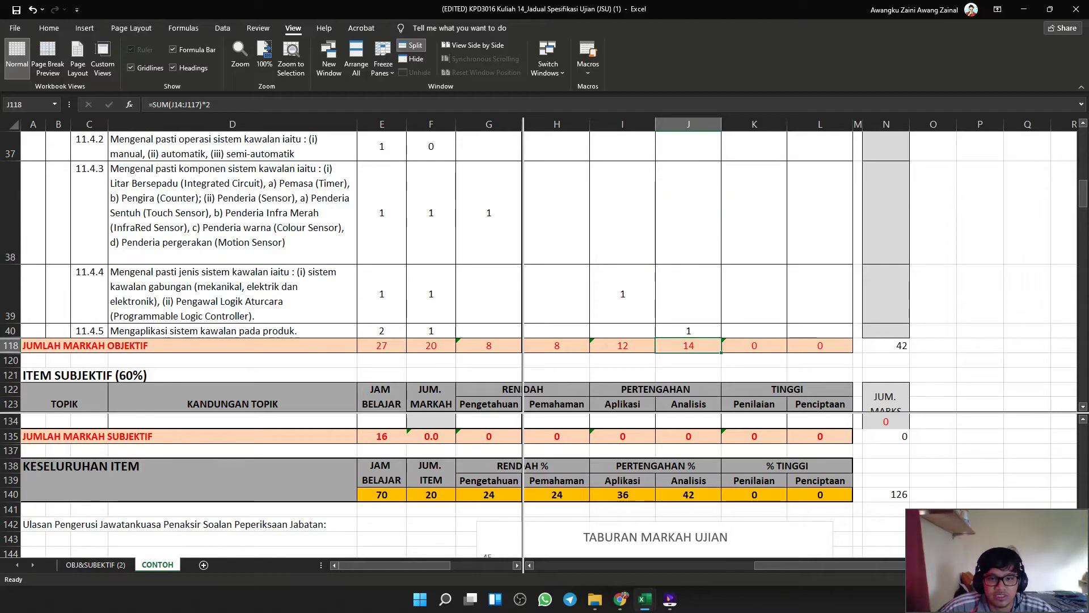
pyautogui.press('Left')
pyautogui.press('Left')
pyautogui.press('Left')
pyautogui.press('Right')
pyautogui.press('Right')
pyautogui.press('Right')
pyautogui.press('Right')
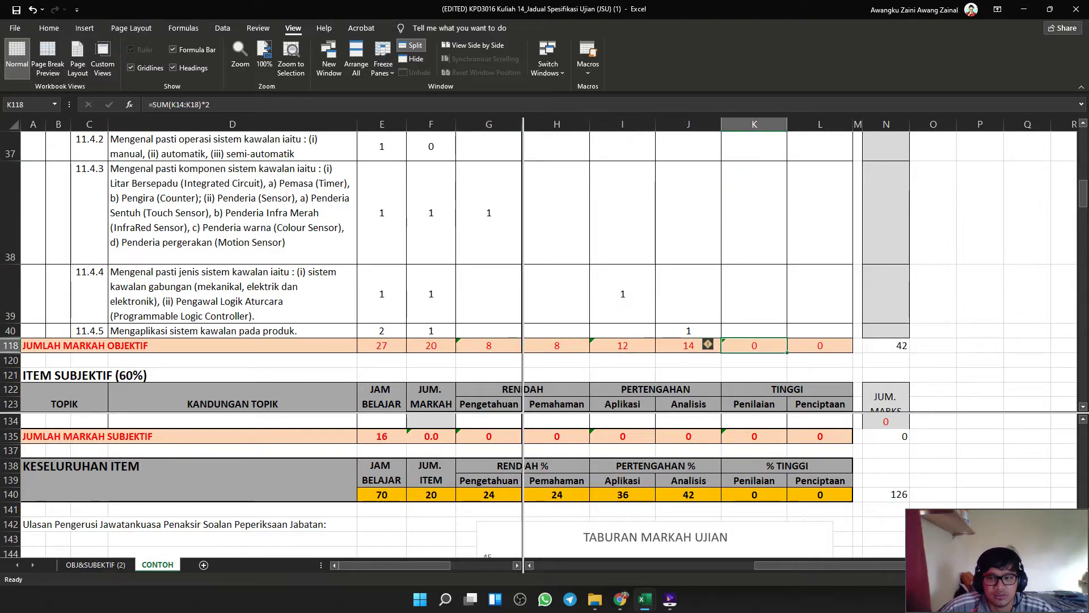
pyautogui.press('Right')
pyautogui.press('Right')
pyautogui.press('Right')
pyautogui.press('F2')
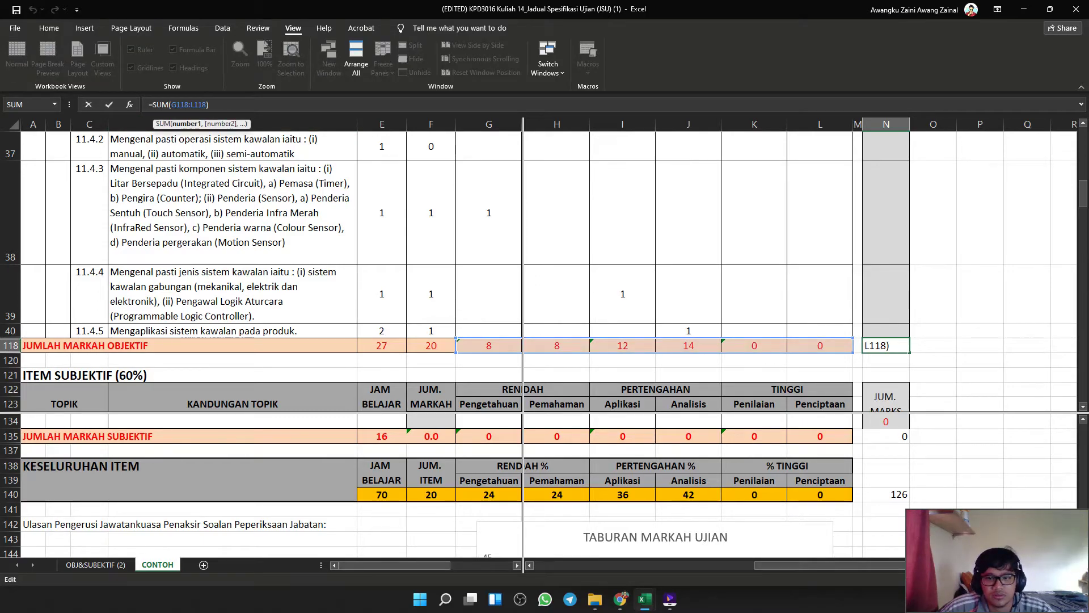
pyautogui.press('Escape')
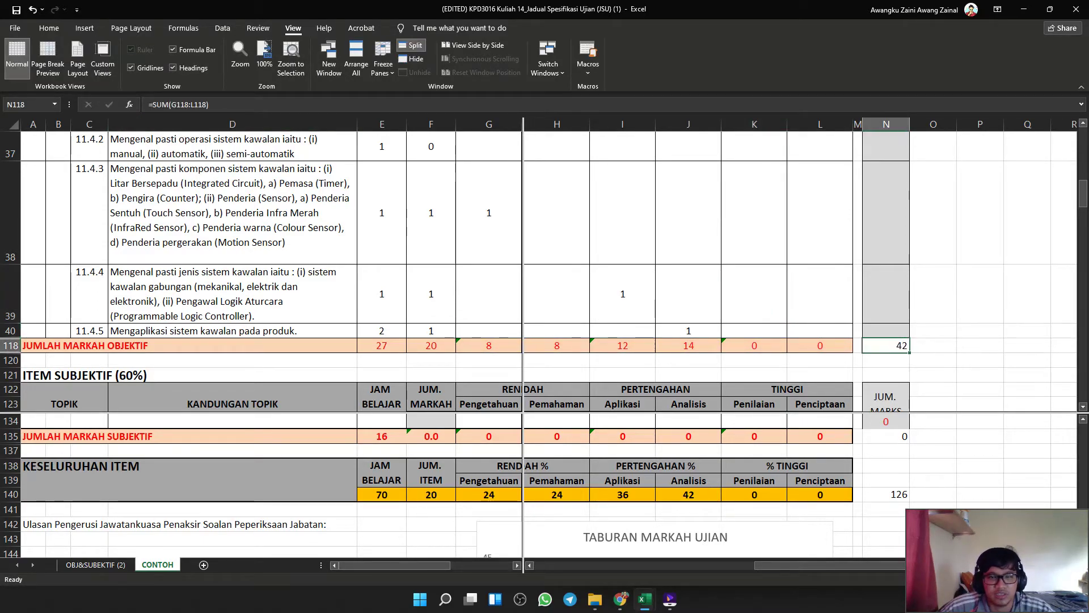
# Look over the JUM. ITEM column of the objective table and remove the window split.
pyautogui.scroll(10, 539, 272)
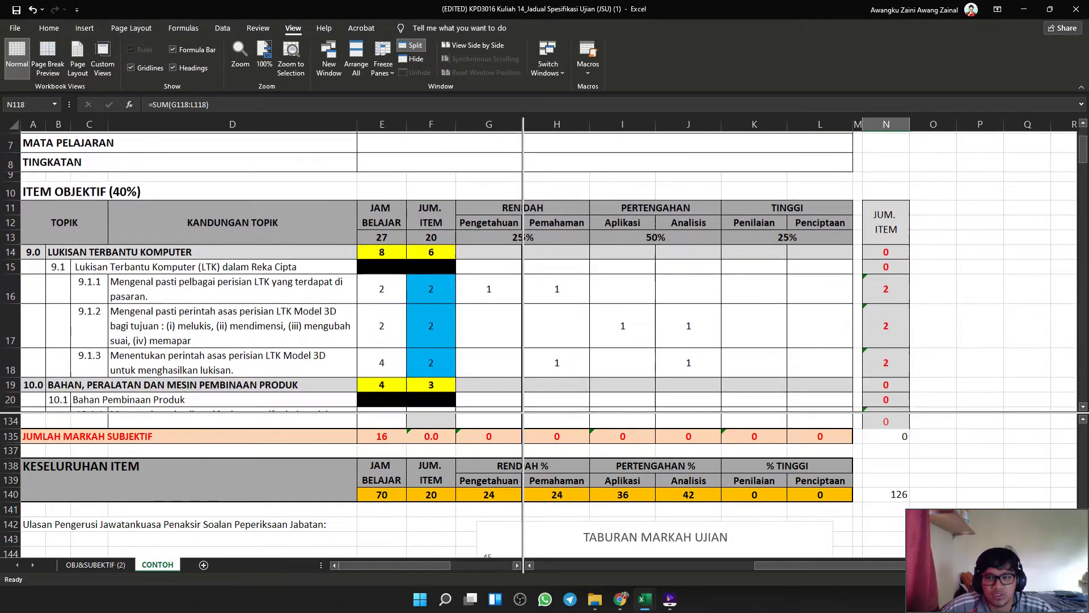
pyautogui.scroll(-2, 539, 272)
pyautogui.scroll(2, 539, 271)
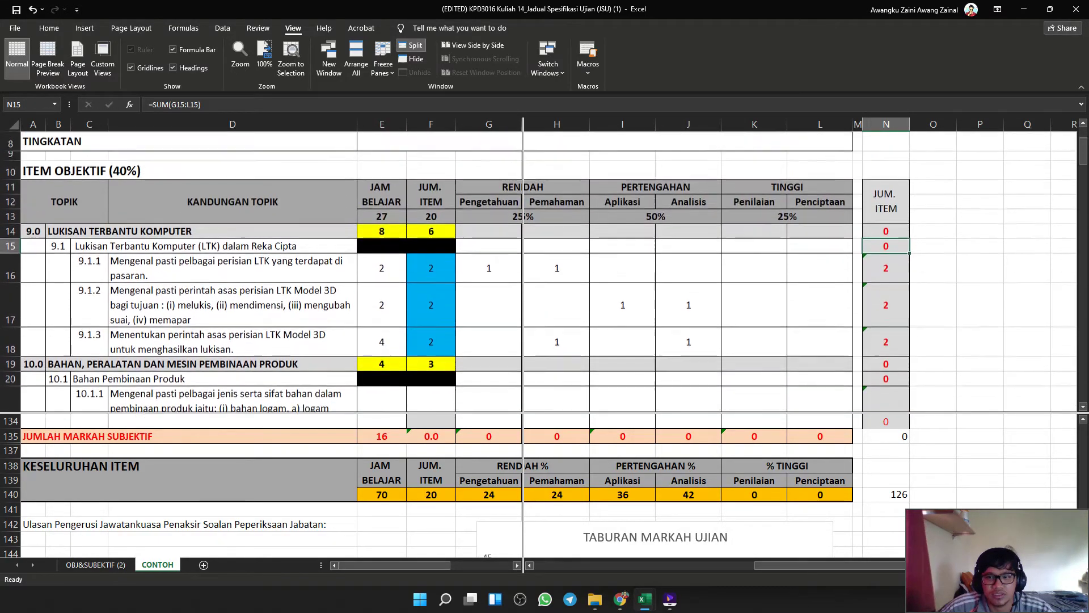
pyautogui.click(886, 250)
pyautogui.scroll(-5, 539, 271)
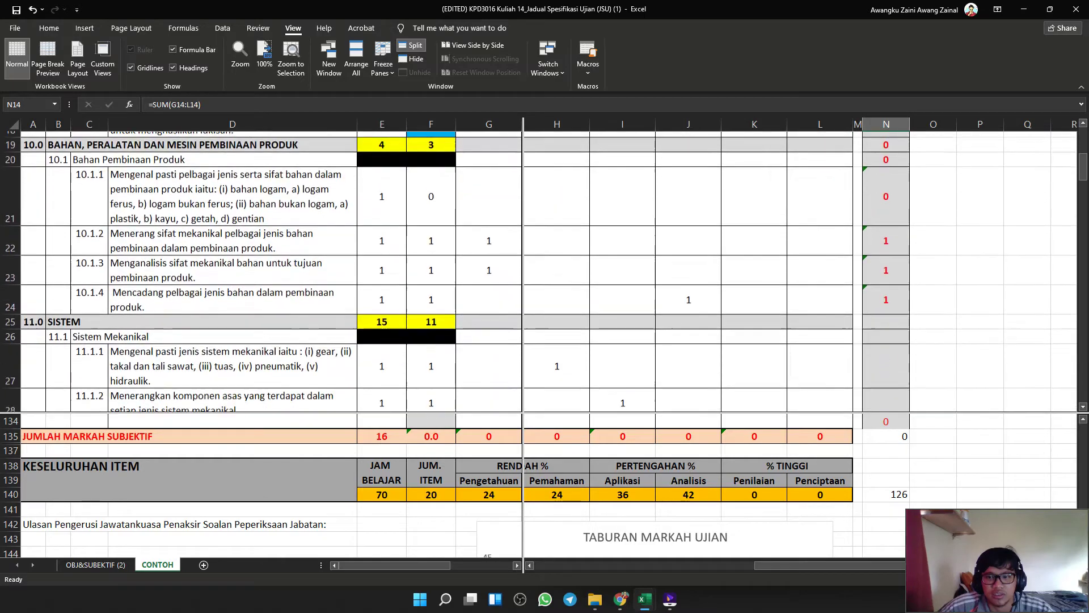
pyautogui.click(412, 45)
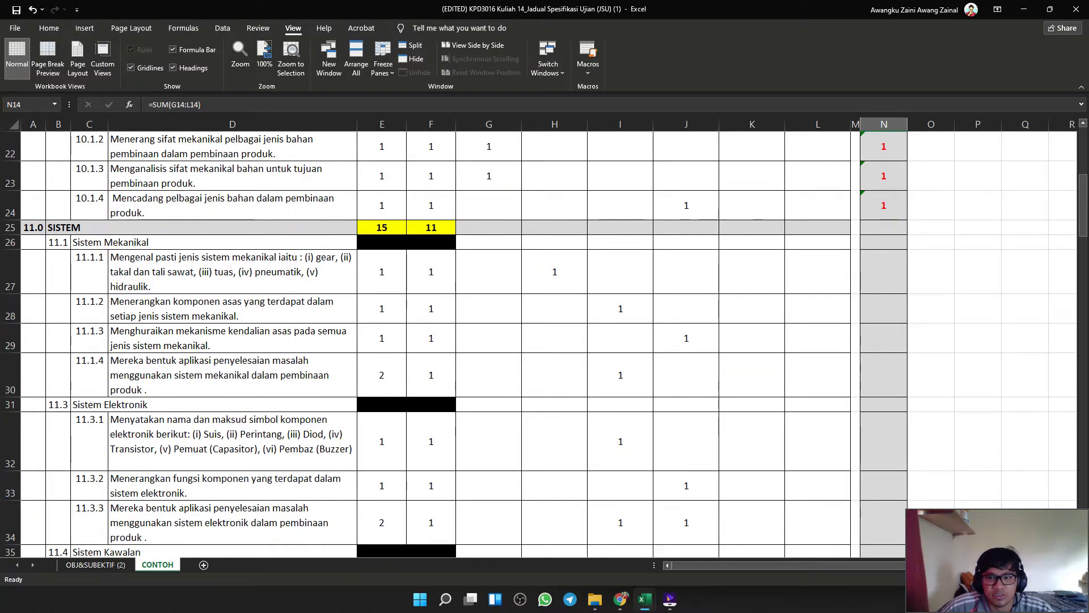
pyautogui.click(1025, 309)
# Inspect the JUM. ITEM sum formulas in N14 and N15 and the ranges they cover.
pyautogui.scroll(3, 1025, 309)
pyautogui.scroll(2, 540, 344)
pyautogui.click(884, 251)
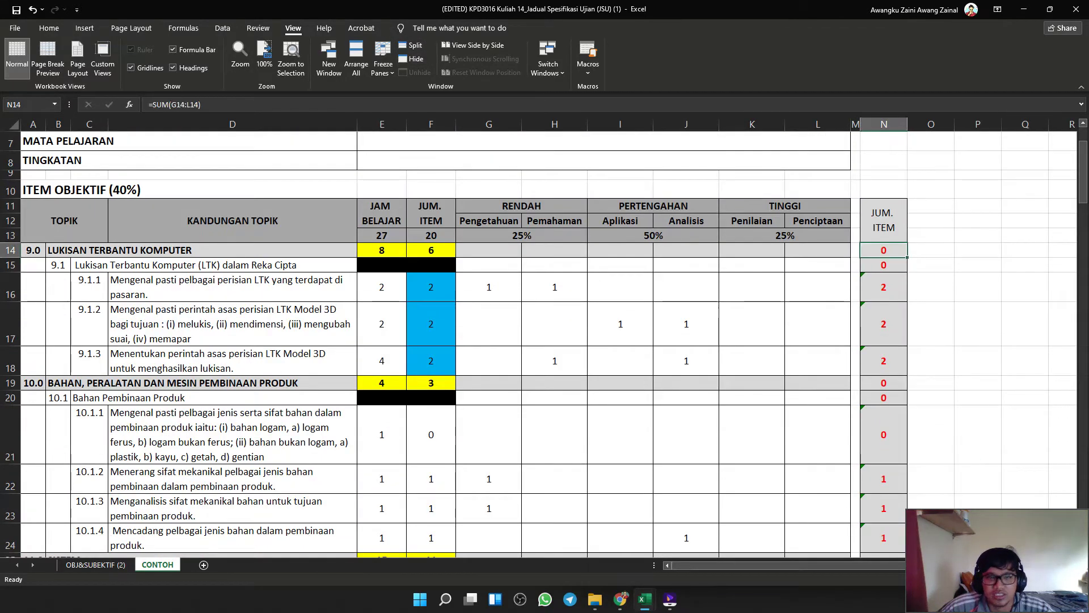
pyautogui.click(187, 104)
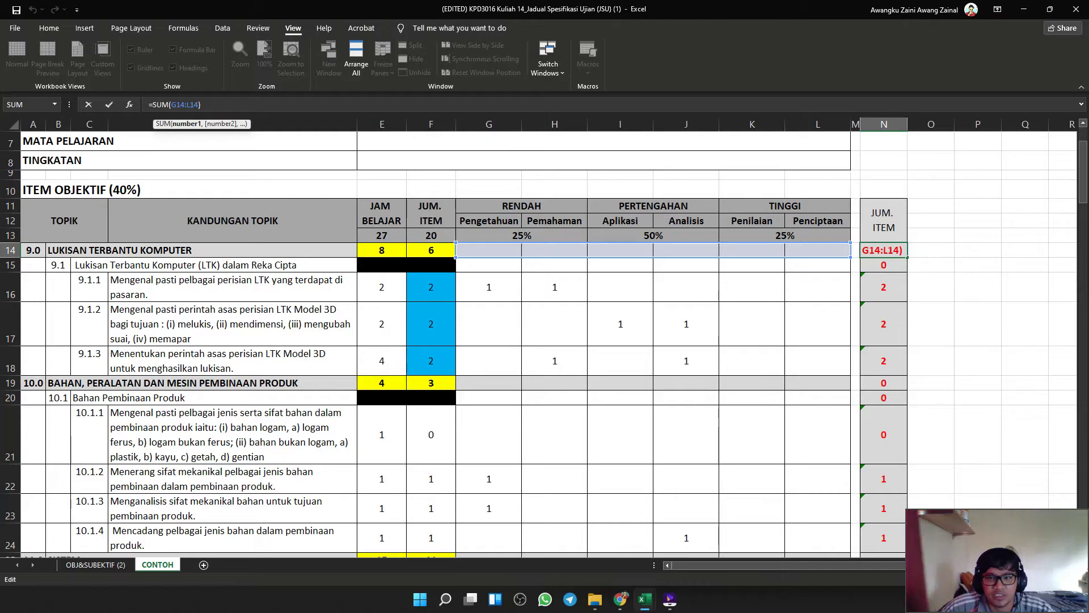
pyautogui.press('Return')
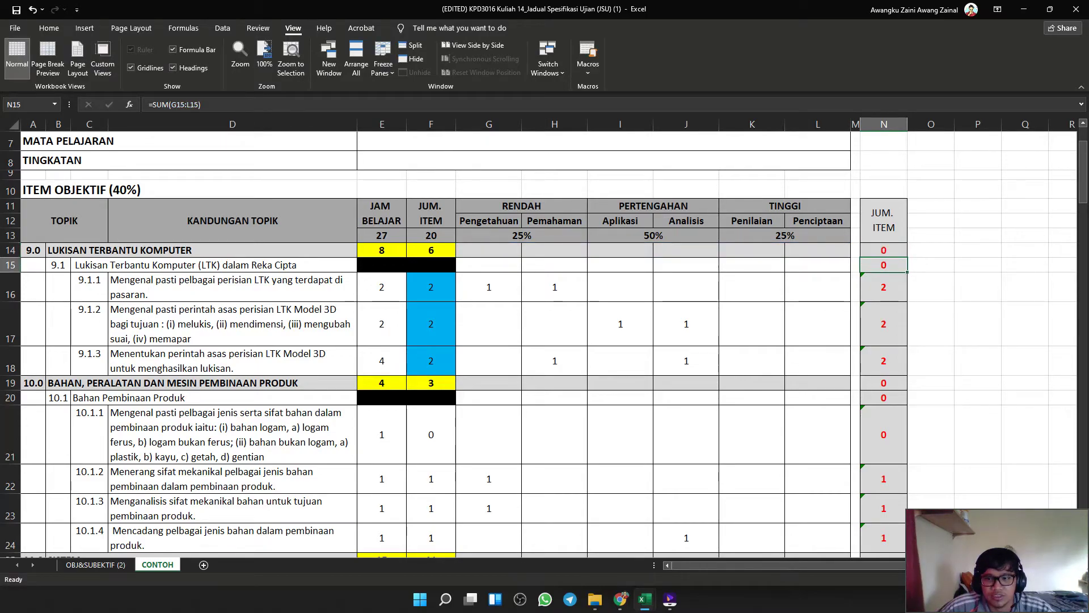
pyautogui.click(187, 105)
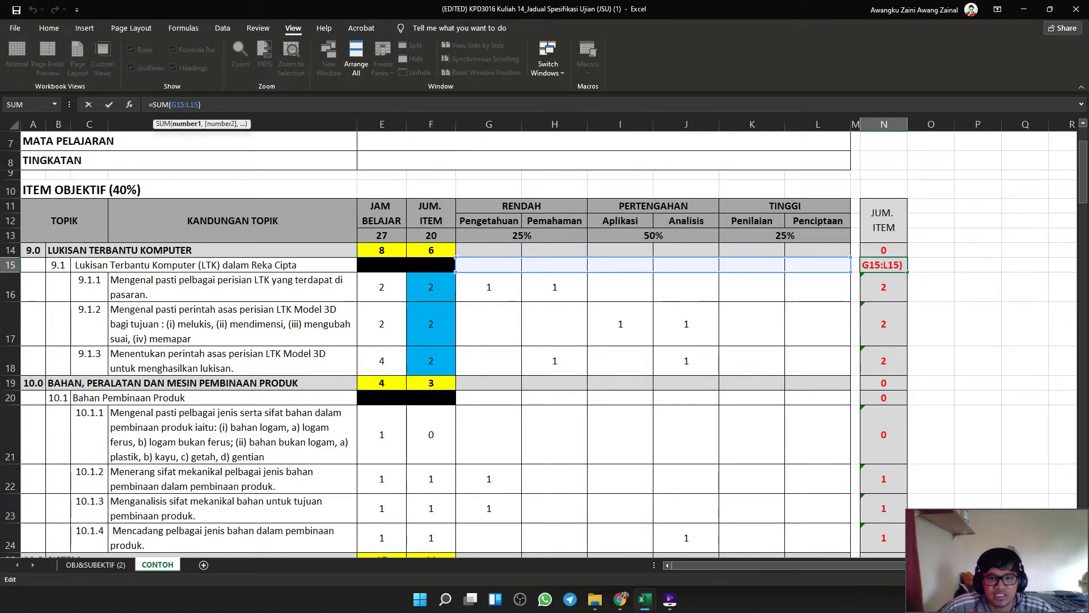
pyautogui.press('Escape')
pyautogui.scroll(-2, 539, 344)
pyautogui.scroll(1, 539, 345)
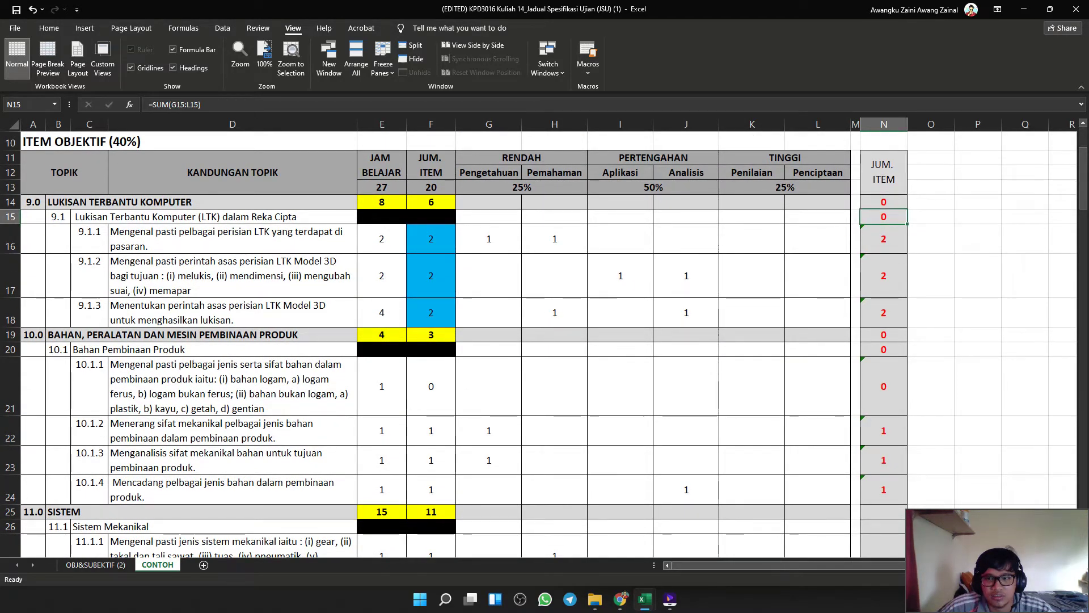
# Fill the row sum formula from N14 down the JUM. ITEM column through N40.
pyautogui.click(884, 202)
pyautogui.moveTo(908, 209); pyautogui.dragTo(894, 122)
pyautogui.moveTo(896, 287); pyautogui.dragTo(896, 289)
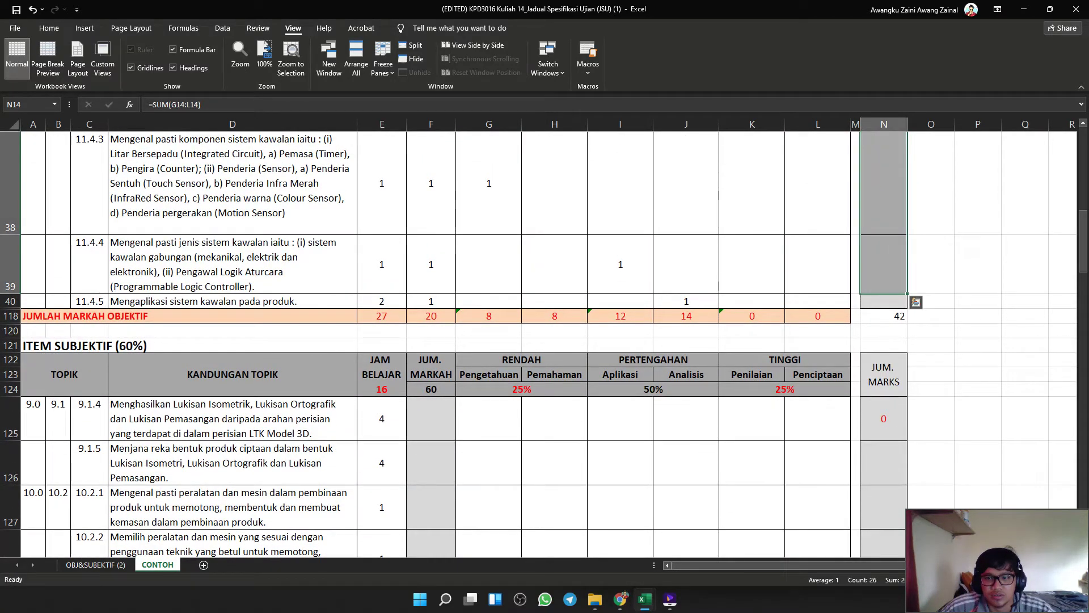
pyautogui.click(978, 302)
pyautogui.press('Left')
pyautogui.press('Left')
pyautogui.press('Up')
pyautogui.moveTo(907, 294); pyautogui.dragTo(906, 303)
pyautogui.click(931, 301)
pyautogui.press('Left')
pyautogui.press('Left')
pyautogui.press('Up')
pyautogui.press('Right')
pyautogui.scroll(3, 545, 340)
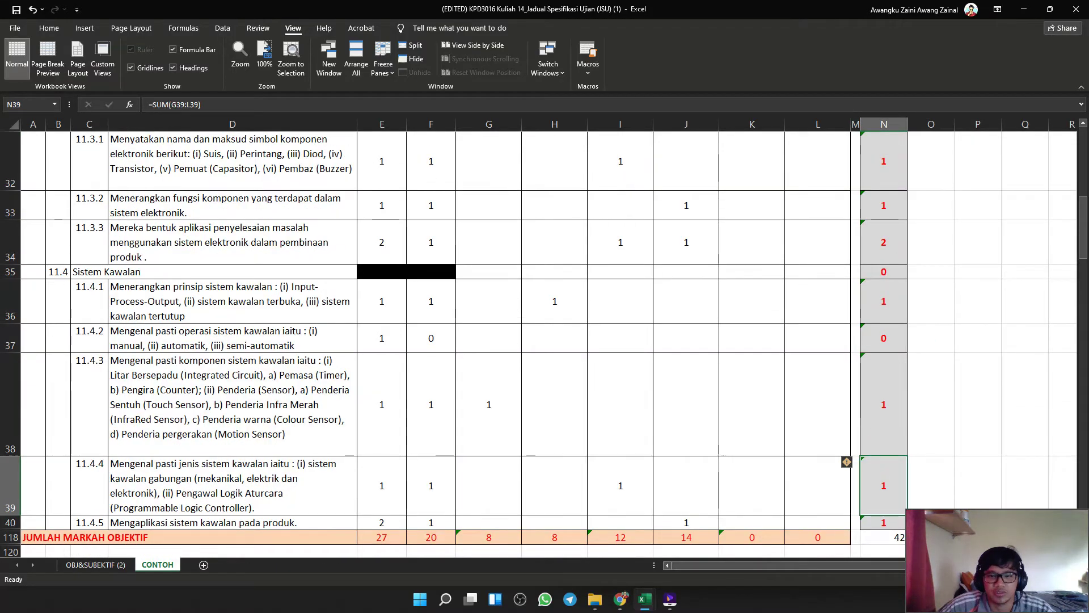
# Check the range summed by N118 and review the per-topic item sums in column N.
pyautogui.scroll(-1, 545, 341)
pyautogui.click(884, 404)
pyautogui.click(192, 105)
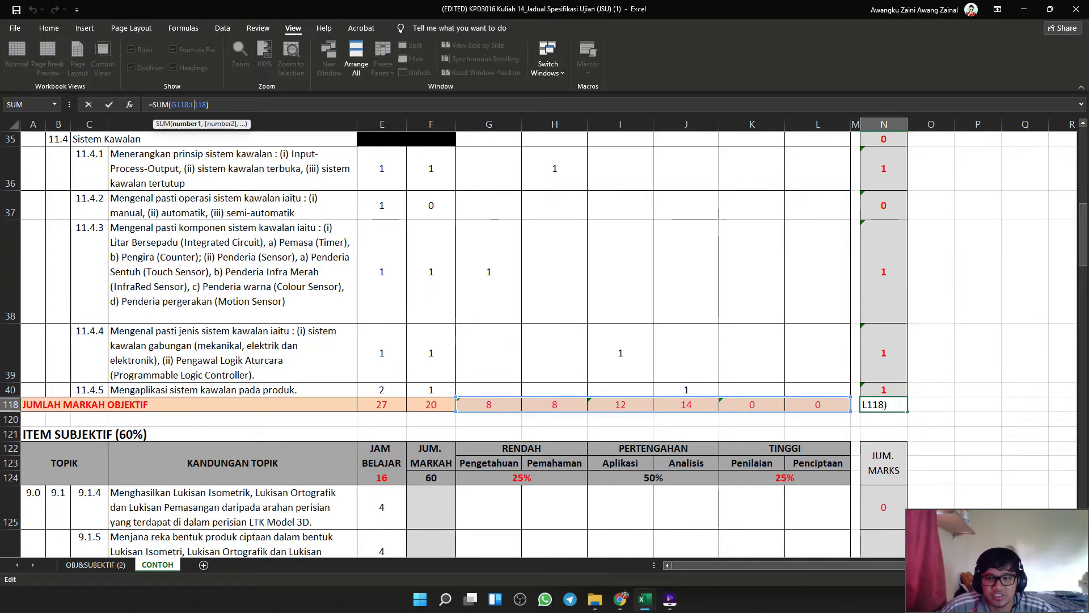
pyautogui.press('Escape')
pyautogui.press('Right')
pyautogui.press('Left')
pyautogui.scroll(10, 539, 340)
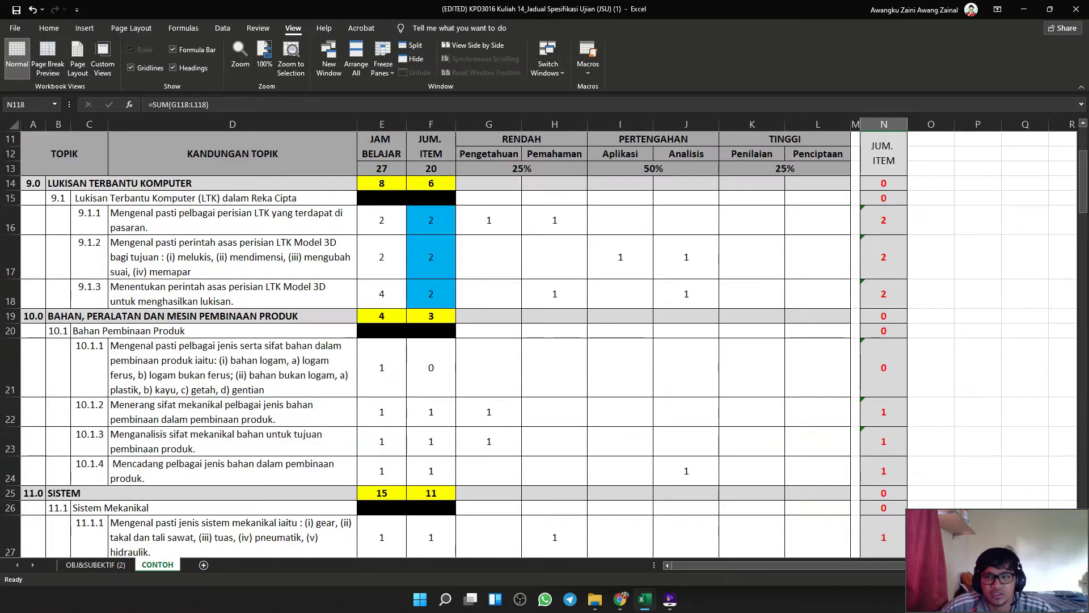
pyautogui.scroll(-8, 539, 340)
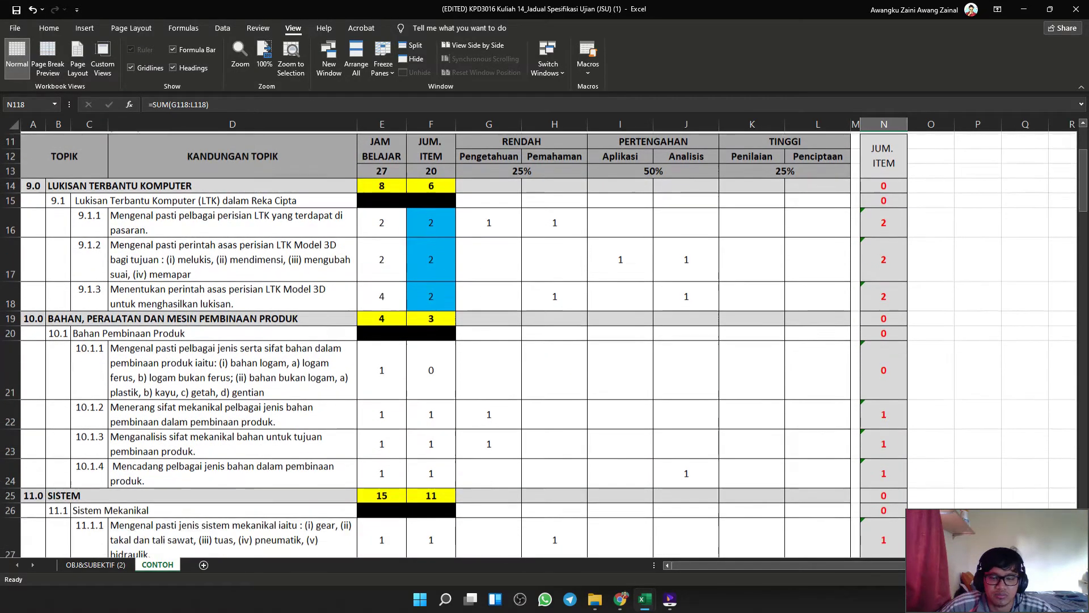
pyautogui.scroll(-1, 539, 341)
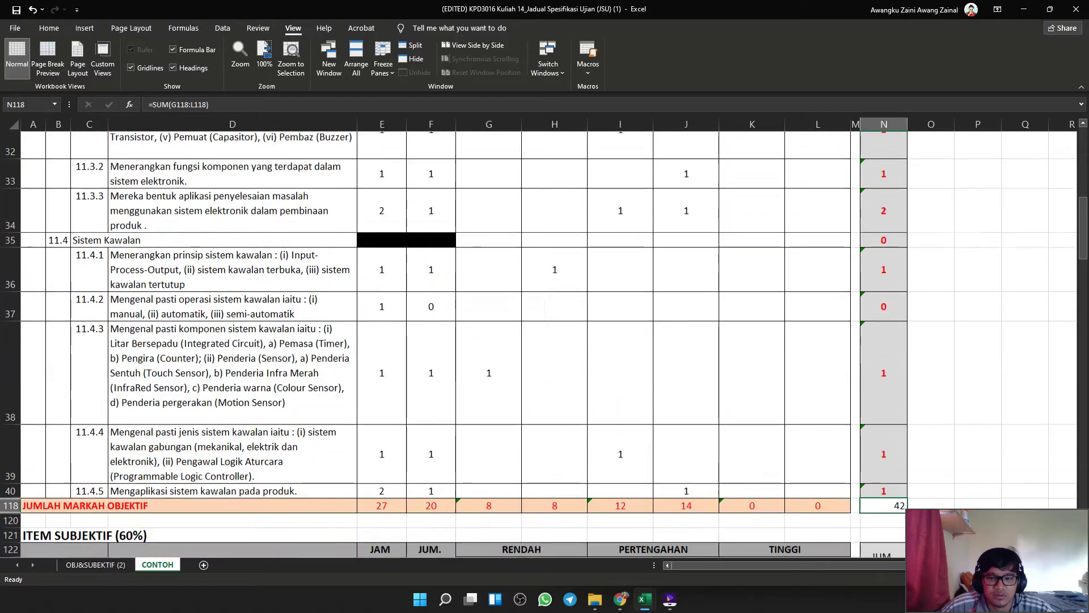
# Compare planned and allocated items from topic 11.4.4 up to 11.3.3, and clear the extra Analisis item in J34.
pyautogui.click(432, 397)
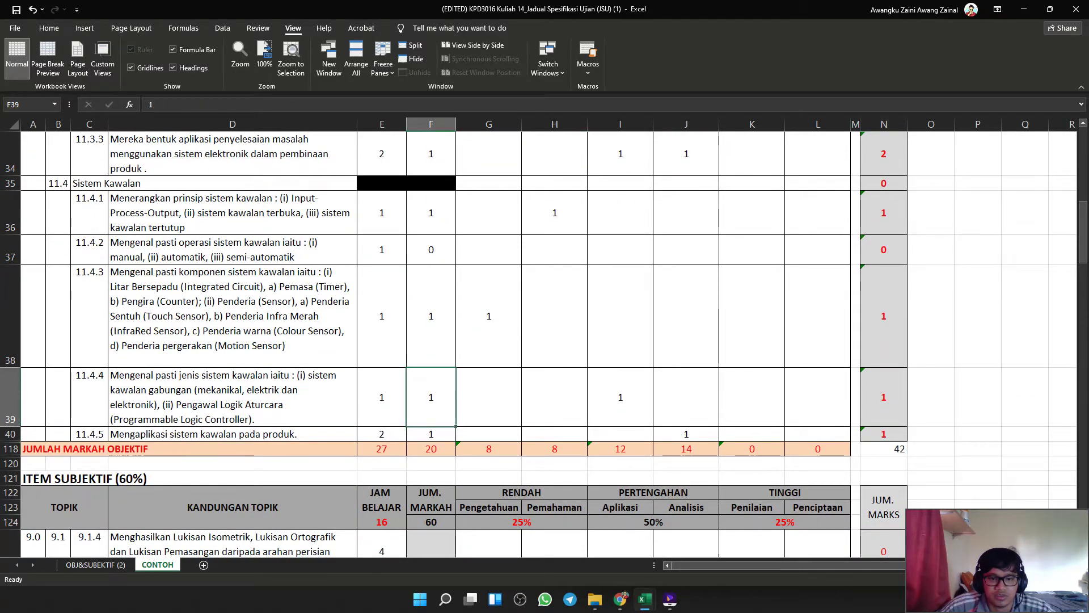
pyautogui.scroll(1, 431, 397)
pyautogui.click(432, 419)
pyautogui.click(489, 316)
pyautogui.click(431, 316)
pyautogui.scroll(1, 431, 316)
pyautogui.click(431, 360)
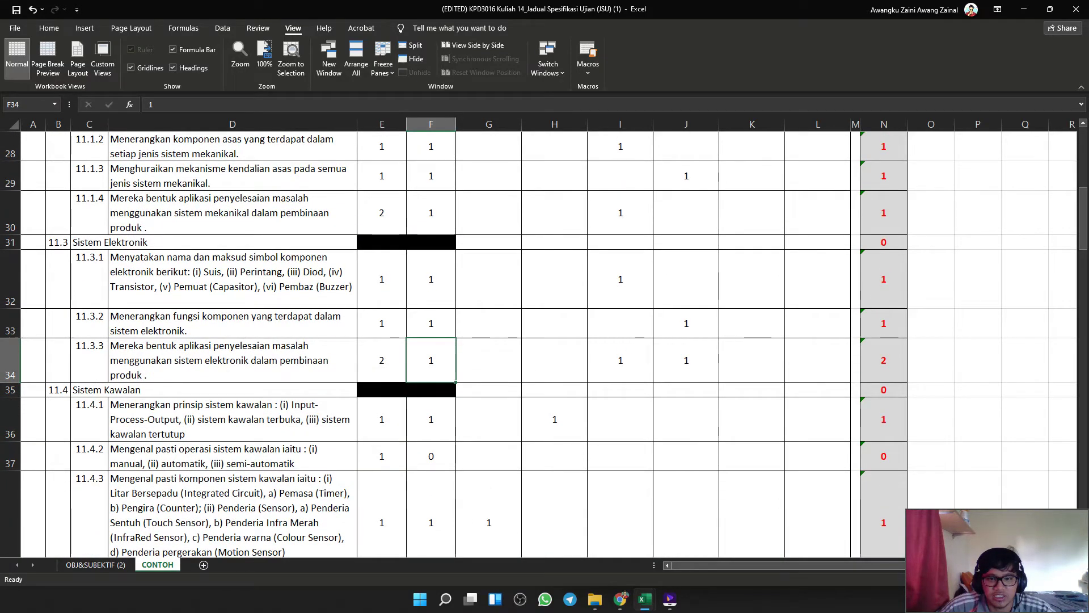
pyautogui.click(686, 360)
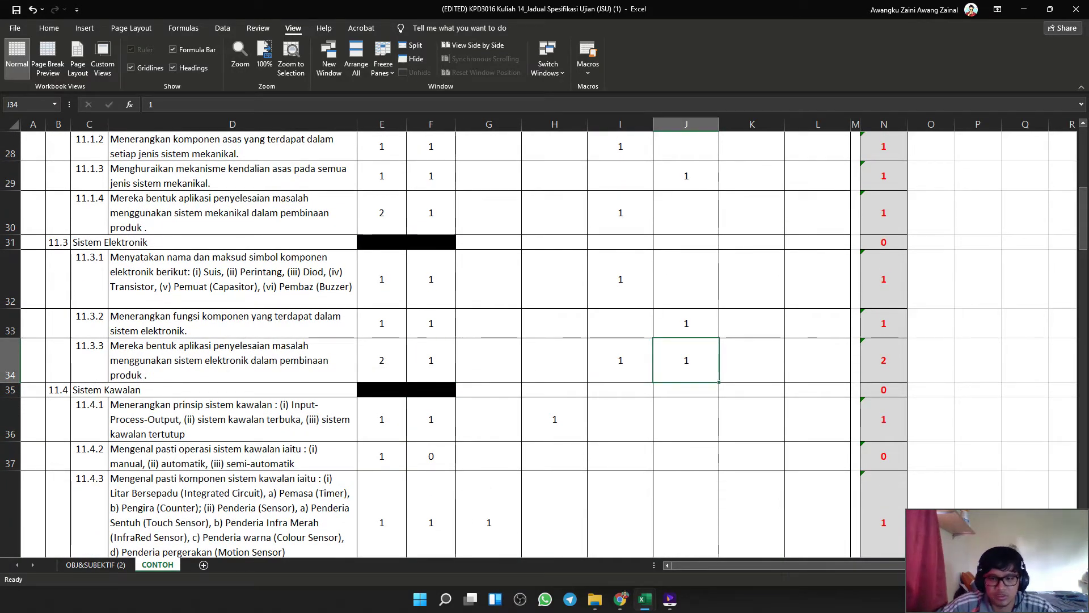
pyautogui.click(620, 324)
# Compare the planned item counts with the allocations from topic 11.3.2 up to topic 10.1.2.
pyautogui.click(432, 323)
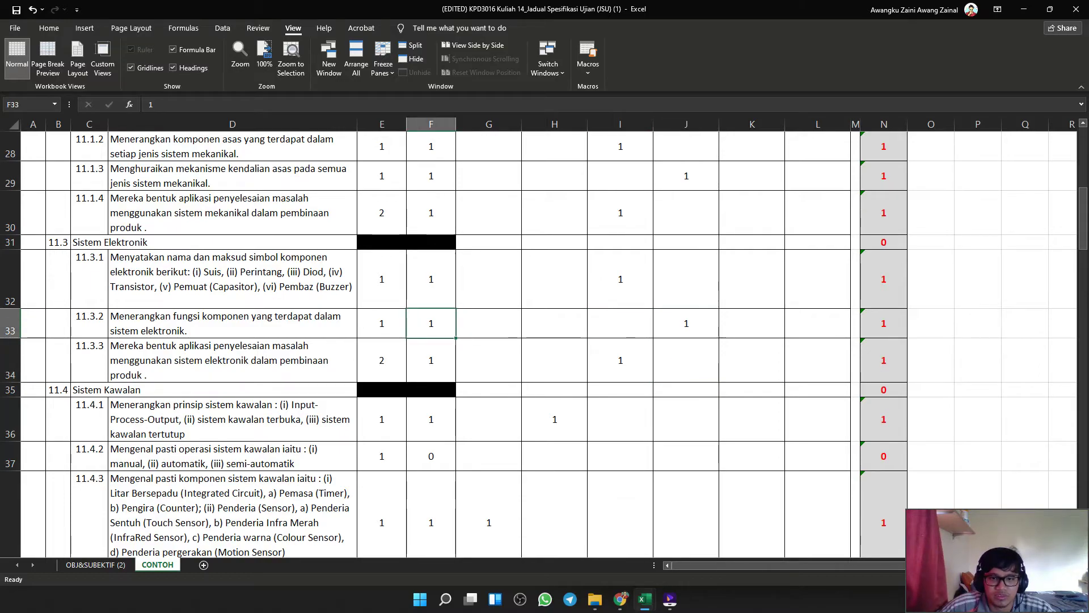
pyautogui.click(431, 279)
pyautogui.scroll(2, 431, 279)
pyautogui.click(431, 375)
pyautogui.click(431, 338)
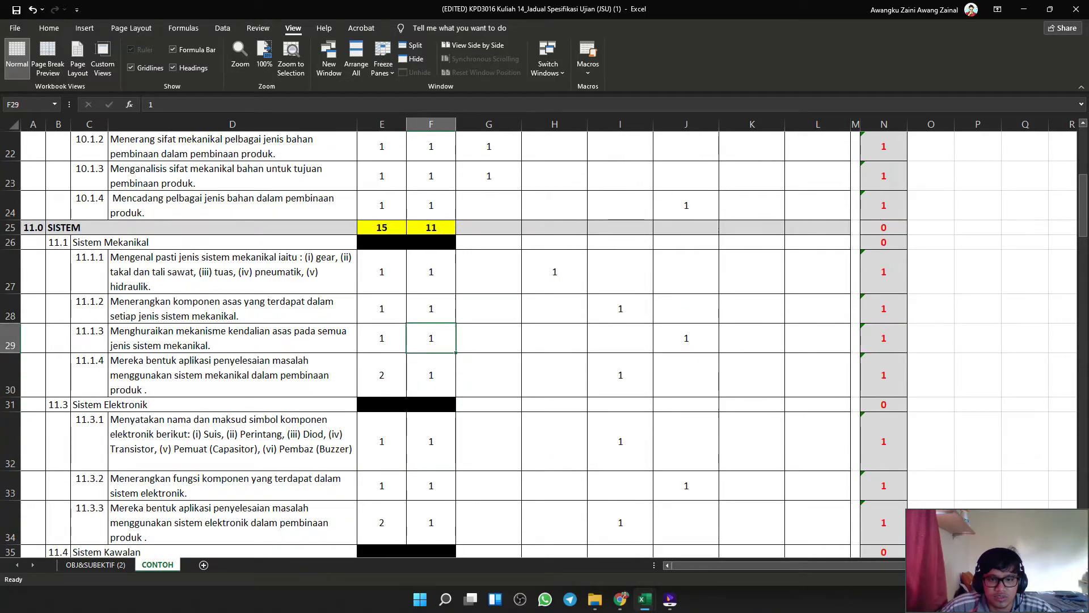
pyautogui.click(432, 308)
pyautogui.click(555, 272)
pyautogui.scroll(1, 555, 272)
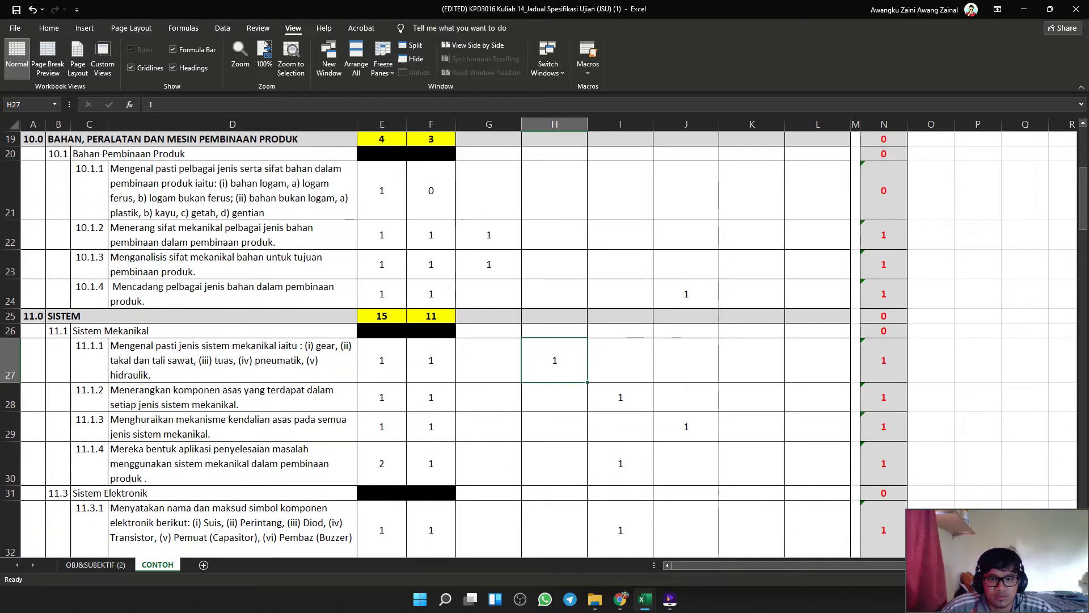
pyautogui.click(687, 294)
pyautogui.click(489, 265)
pyautogui.click(489, 235)
# Compare the planned item counts with the allocations for topics 9.1.1 to 9.1.3 and review the objective totals in row 118.
pyautogui.scroll(2, 489, 235)
pyautogui.click(555, 264)
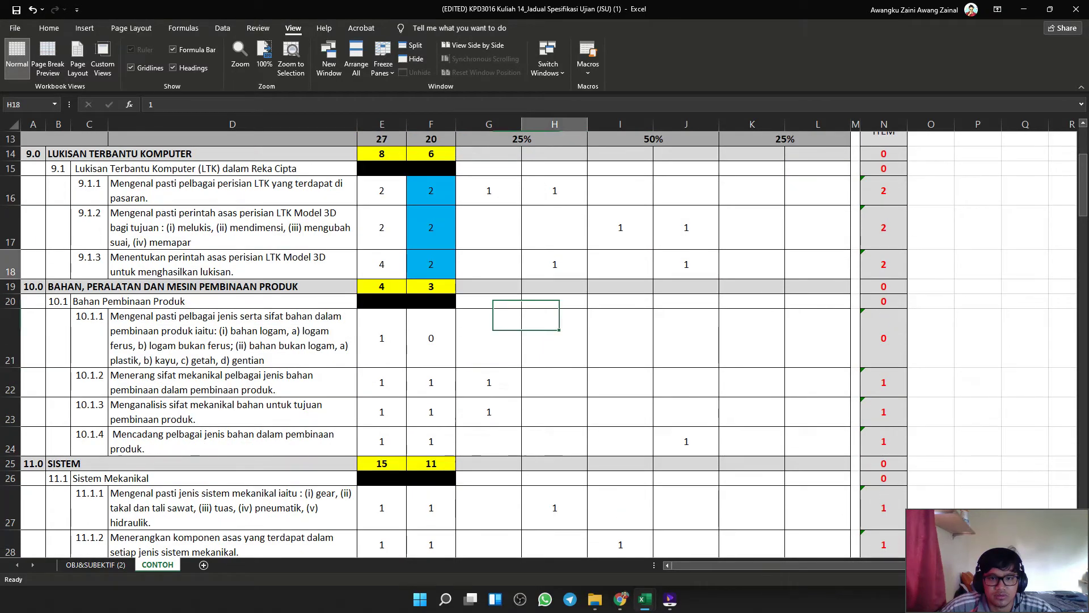
pyautogui.click(431, 264)
pyautogui.moveTo(431, 265); pyautogui.dragTo(687, 266)
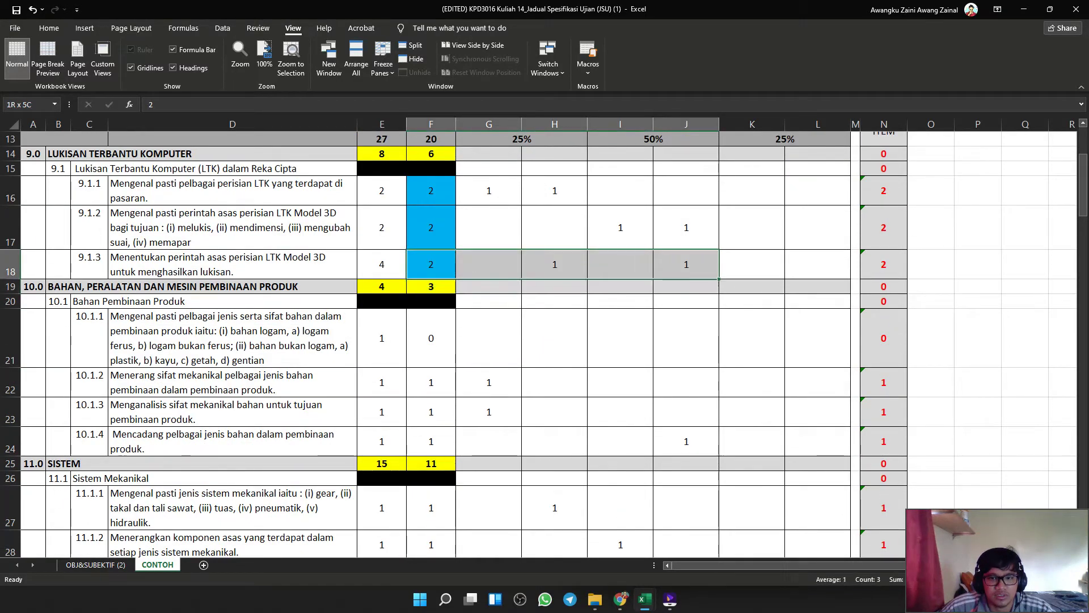
pyautogui.moveTo(432, 227); pyautogui.dragTo(620, 228)
pyautogui.moveTo(431, 191); pyautogui.dragTo(555, 191)
pyautogui.click(687, 227)
pyautogui.scroll(-3, 686, 228)
pyautogui.scroll(-5, 545, 340)
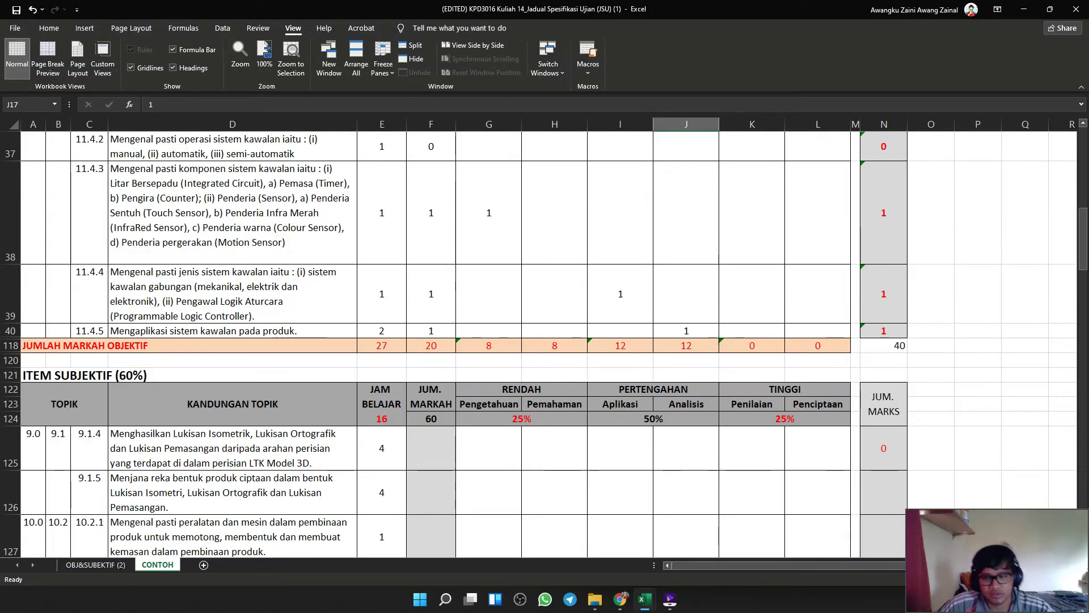
# Make the objective marks total in N118 bold.
pyautogui.click(753, 294)
pyautogui.click(884, 345)
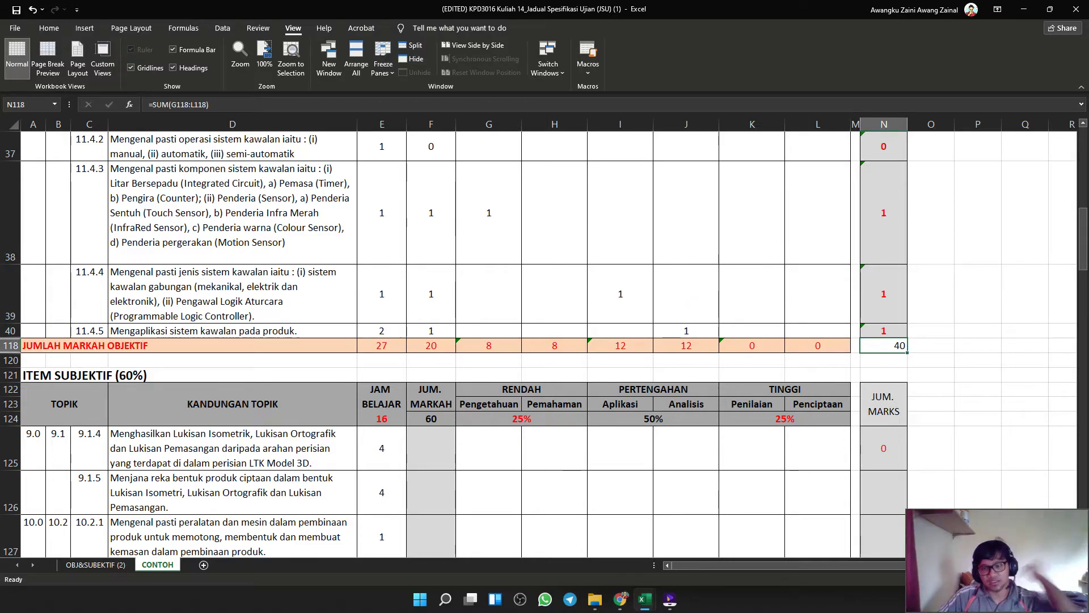
pyautogui.click(978, 360)
# Compare the objective marks total with the 40% weighting in the ITEM OBJEKTIF heading and view the subjective section.
pyautogui.scroll(11, 978, 360)
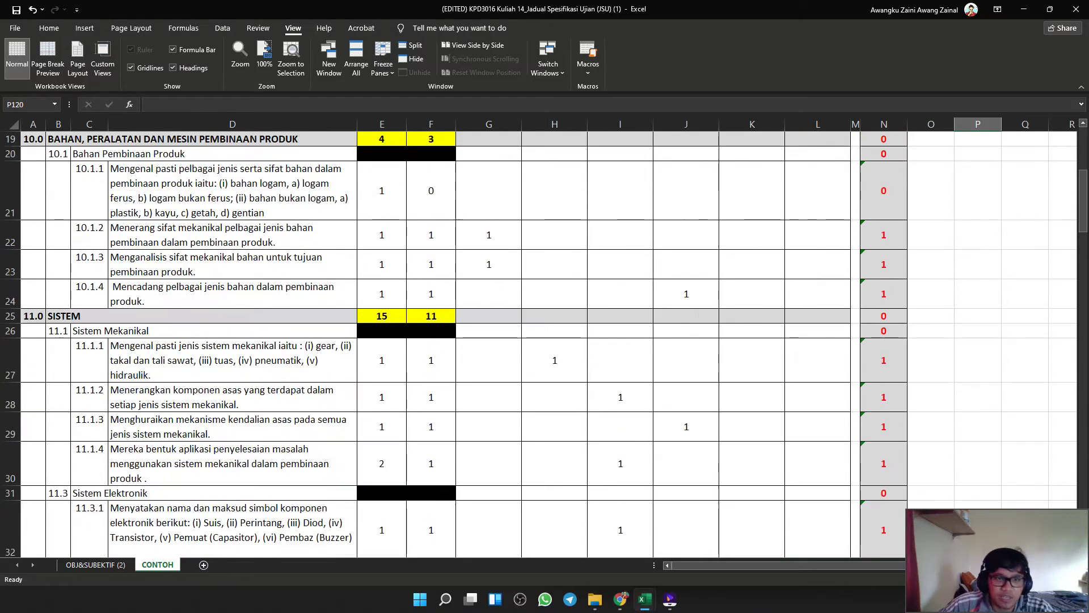
pyautogui.click(232, 239)
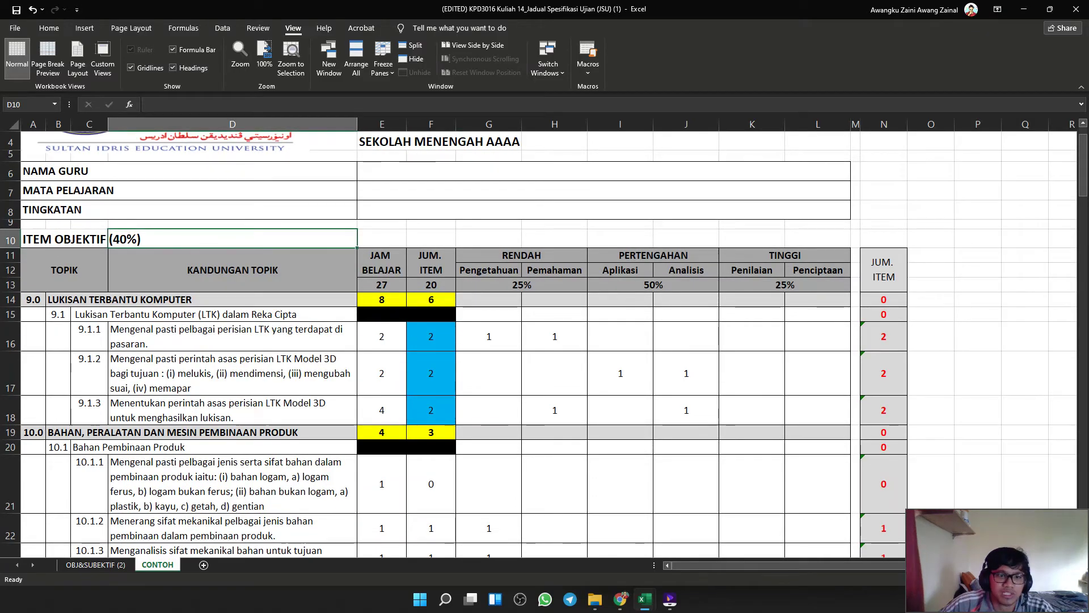
pyautogui.click(89, 239)
pyautogui.scroll(-14, 89, 239)
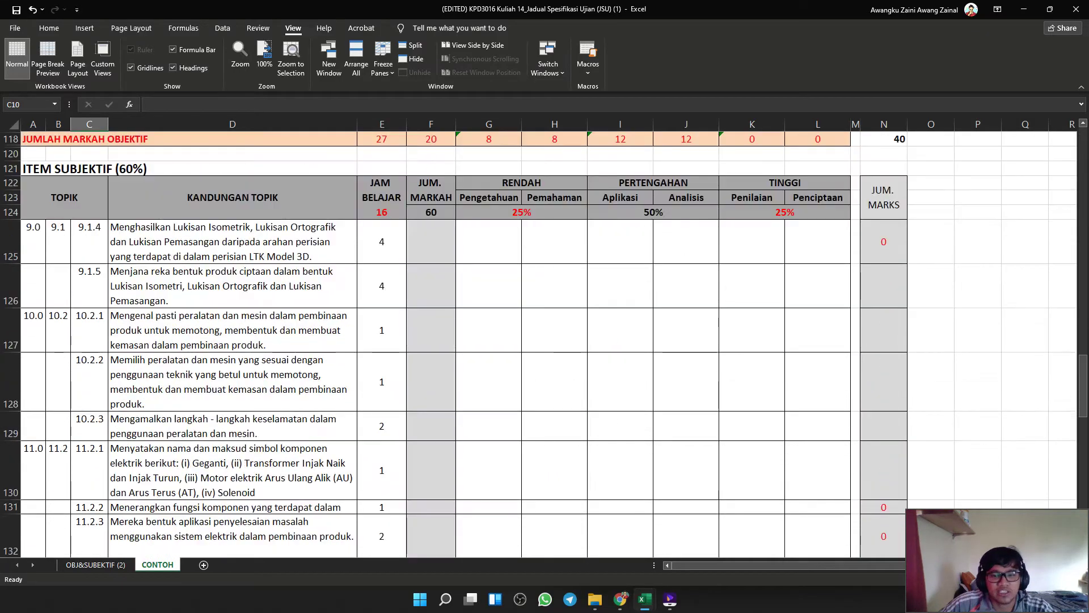
pyautogui.scroll(-6, 539, 340)
pyautogui.scroll(10, 539, 341)
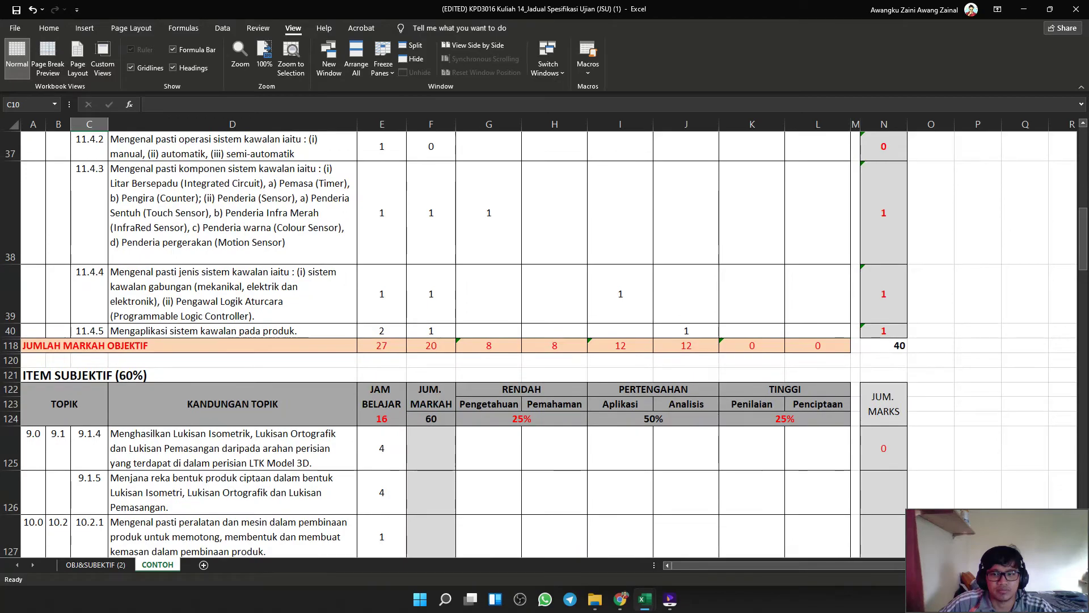
# Make the values in the JUMLAH MARKAH OBJEKTIF row bold across D118:L118.
pyautogui.click(751, 360)
pyautogui.click(620, 361)
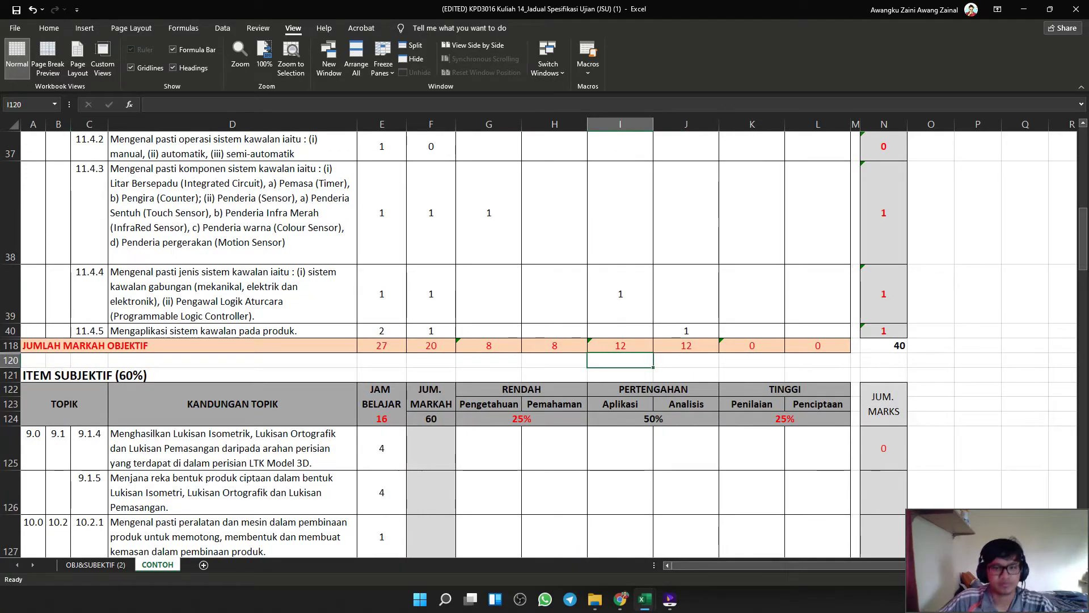
pyautogui.click(431, 375)
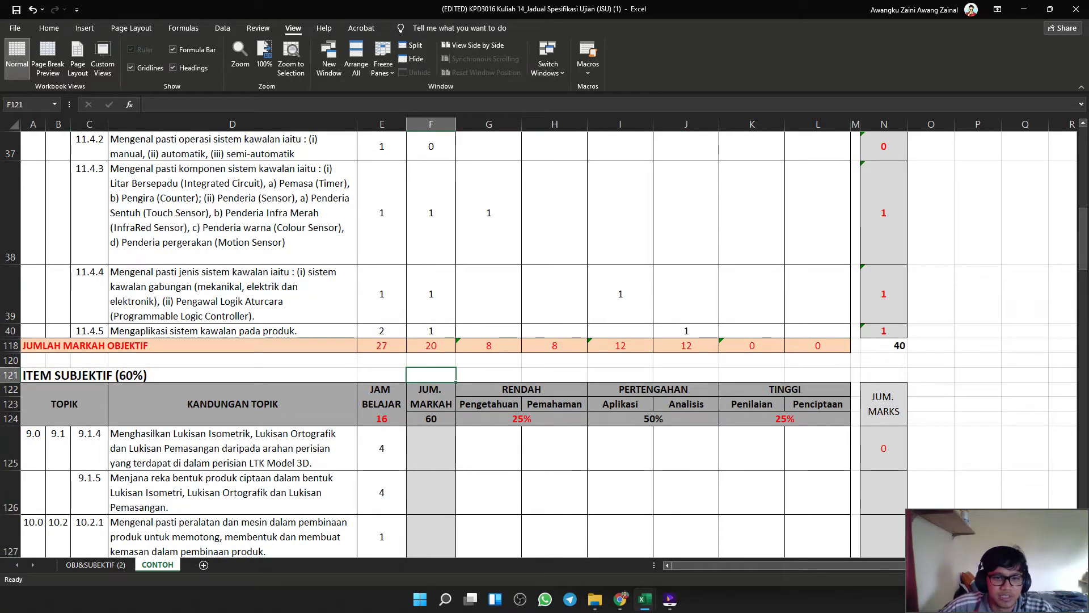
pyautogui.moveTo(233, 346); pyautogui.dragTo(818, 345)
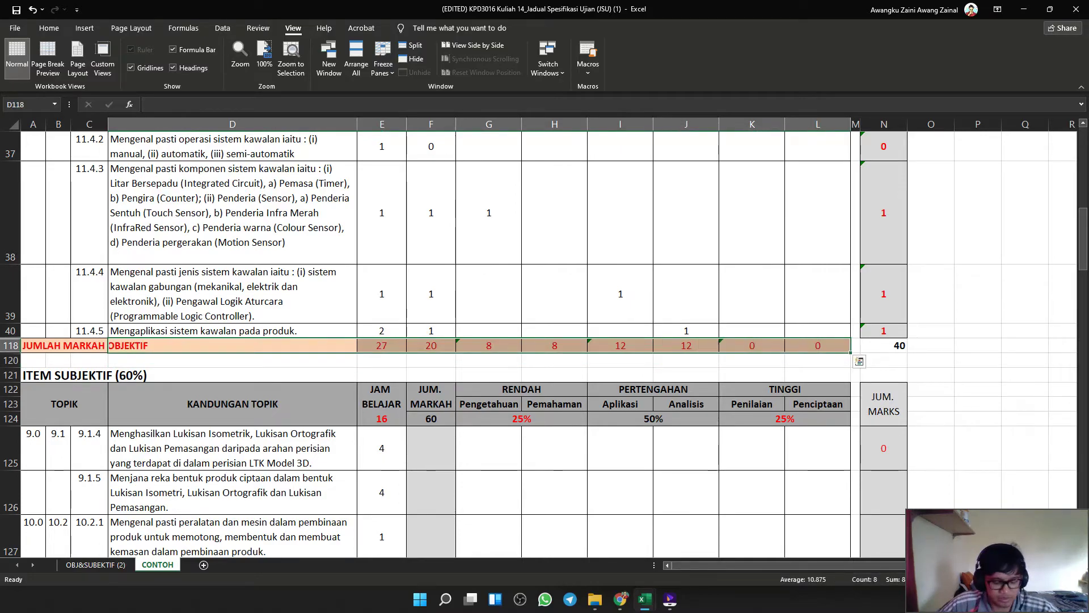
pyautogui.click(686, 375)
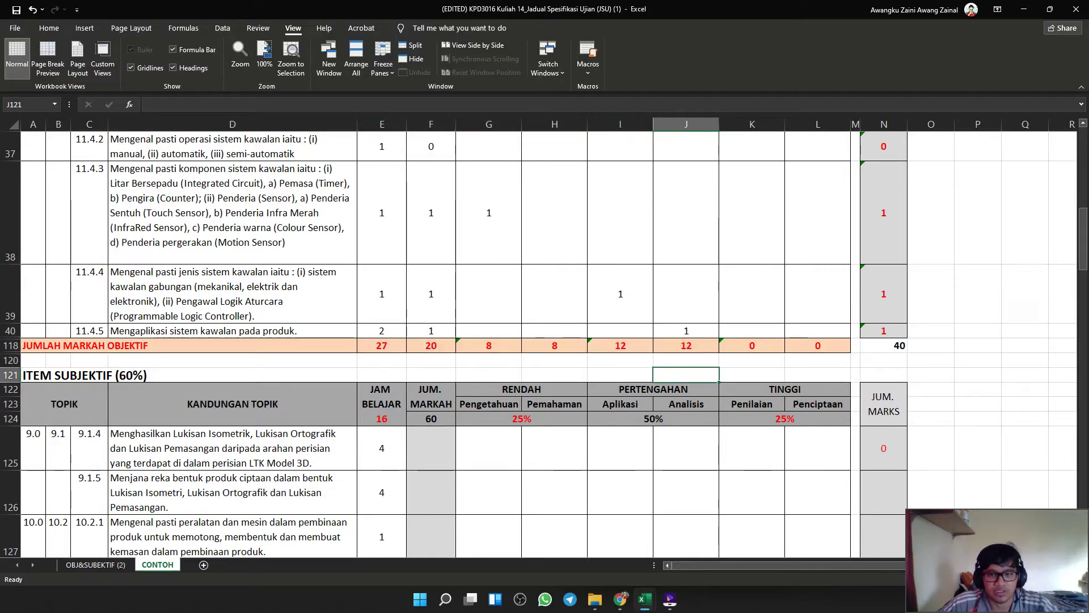
# Check the formula behind the Penciptaan objective total in L118.
pyautogui.click(818, 346)
pyautogui.click(188, 104)
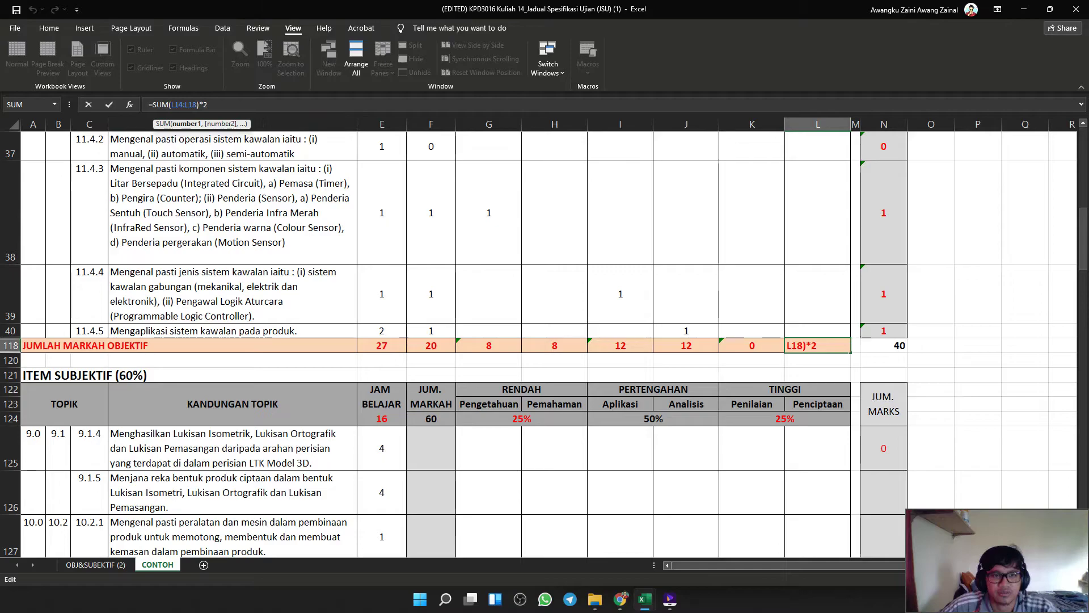
pyautogui.press('Escape')
pyautogui.click(554, 375)
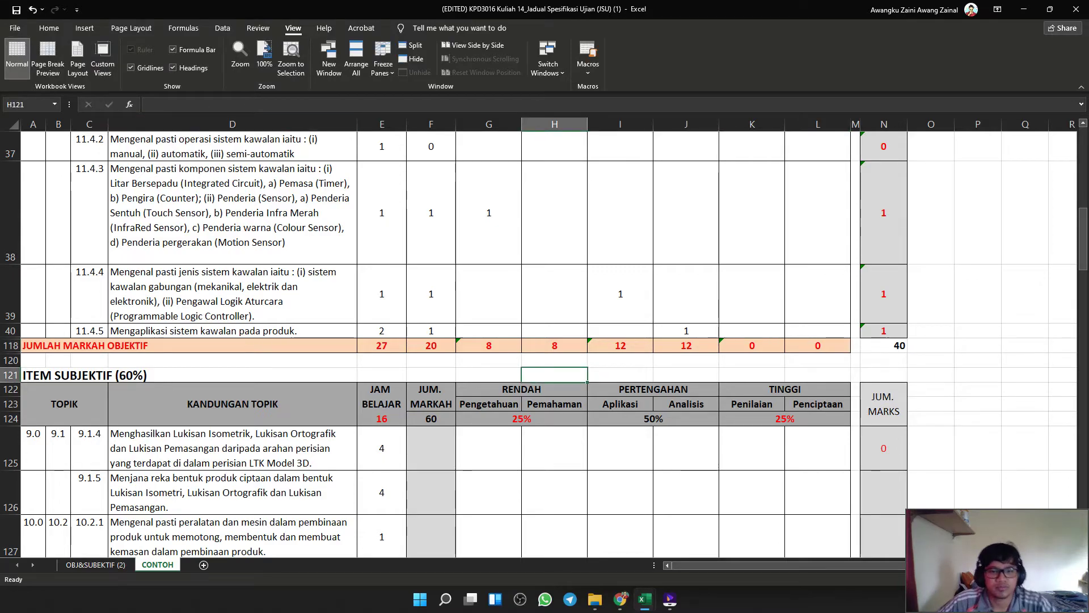
# Delete the two empty rows 133 and 134 above the JUMLAH MARKAH SUBJEKTIF row.
pyautogui.scroll(-1, 554, 375)
pyautogui.click(431, 257)
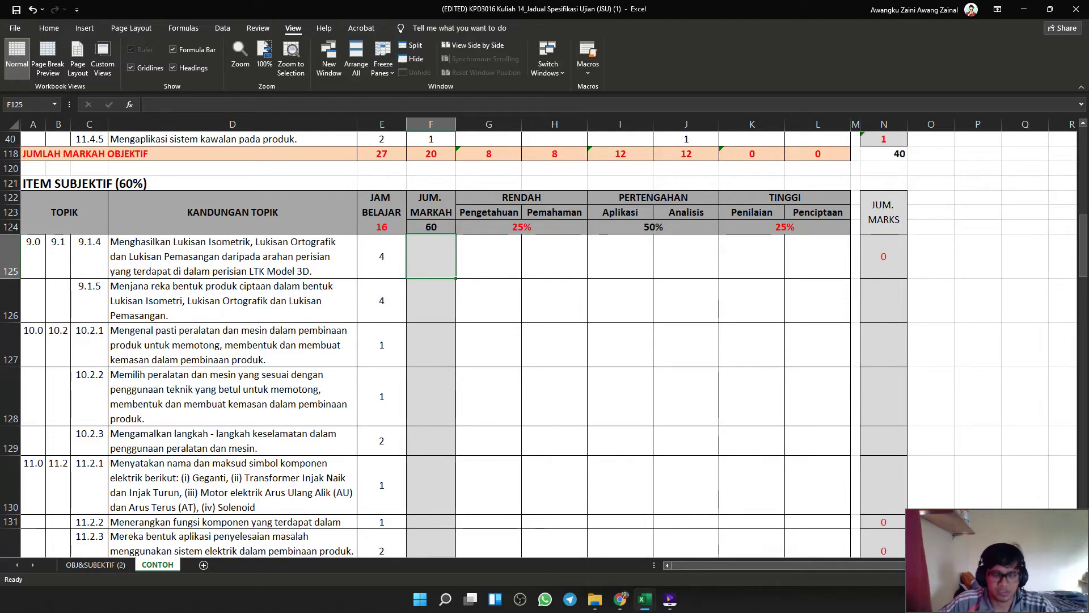
pyautogui.scroll(-3, 545, 340)
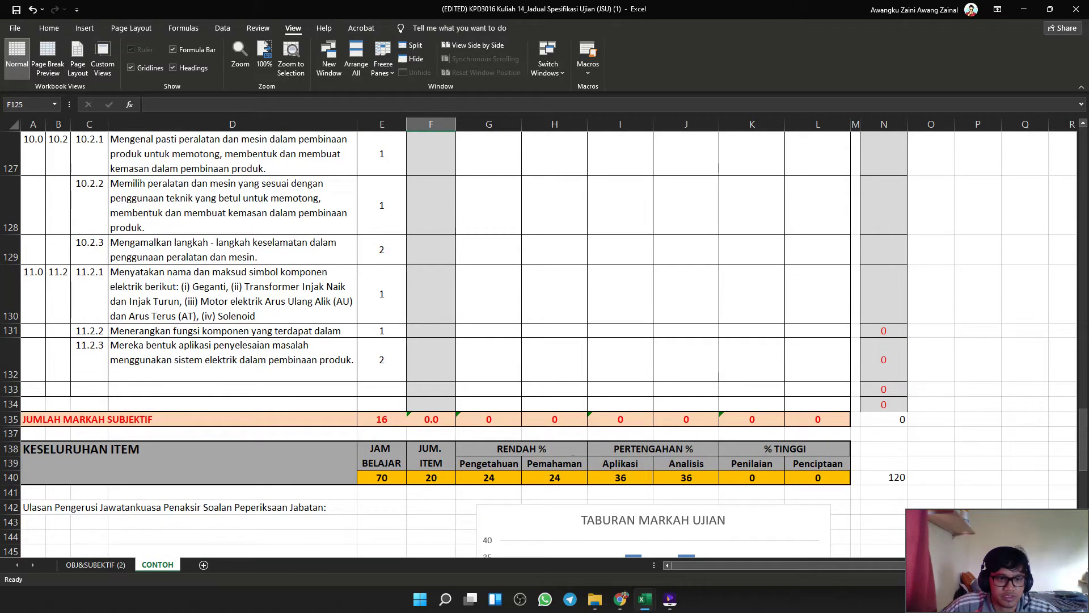
pyautogui.moveTo(10, 389); pyautogui.dragTo(11, 404)
pyautogui.rightClick(11, 403)
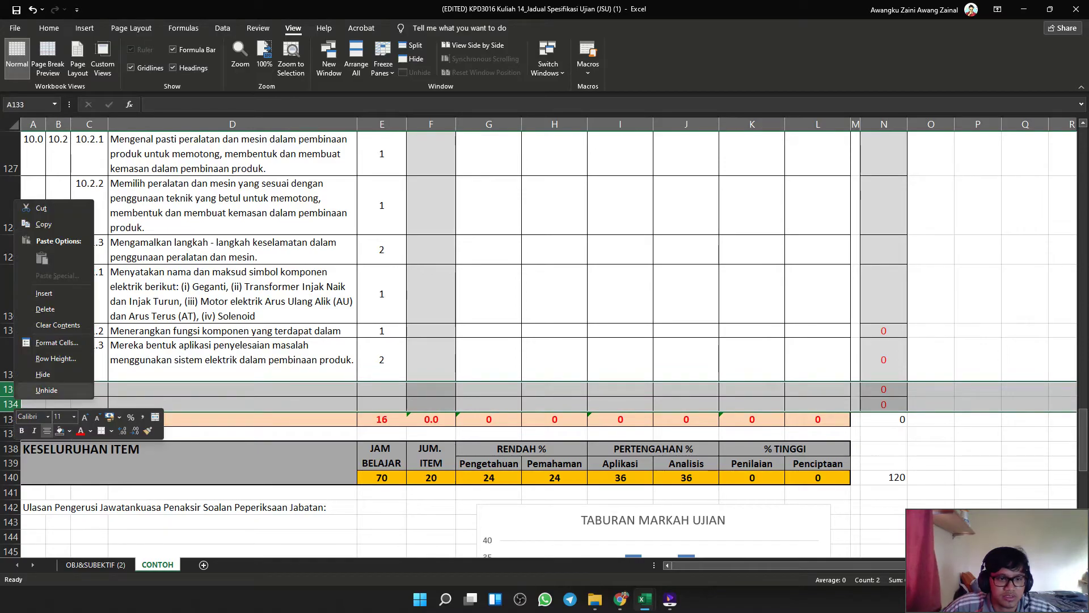
pyautogui.click(45, 308)
pyautogui.click(232, 293)
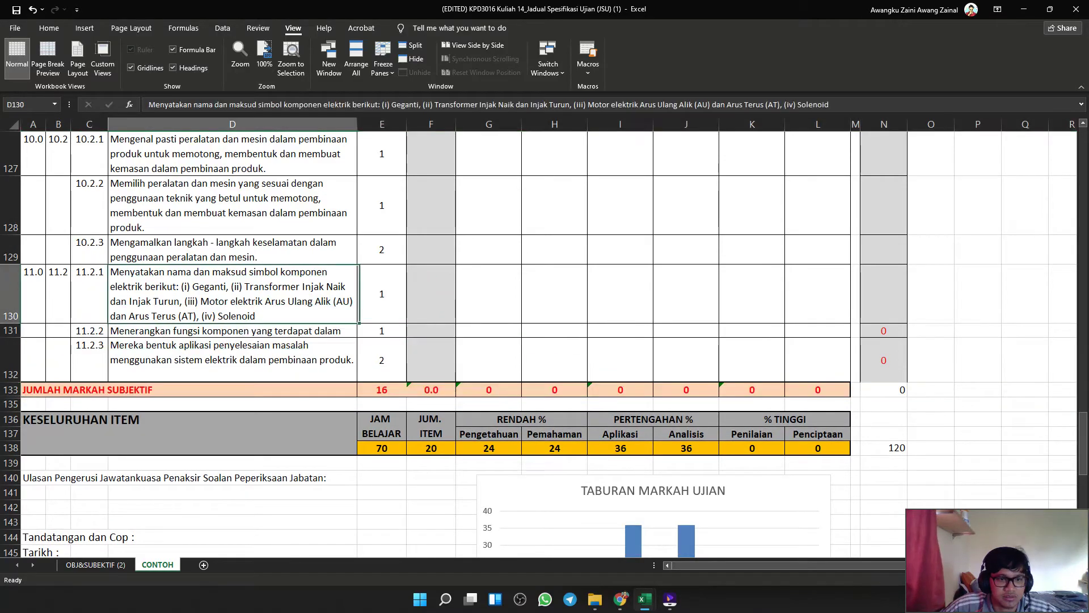
# Reduce the height of row 132 (topic 11.2.3) to fit its two lines of text.
pyautogui.click(89, 360)
pyautogui.doubleClick(12, 382)
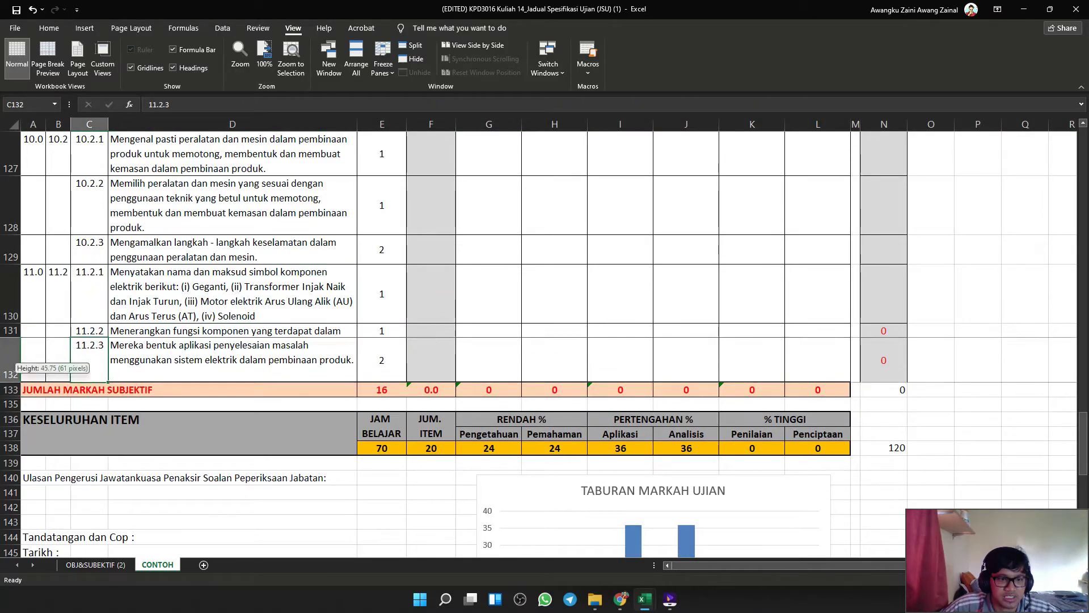
pyautogui.doubleClick(12, 382)
pyautogui.click(232, 360)
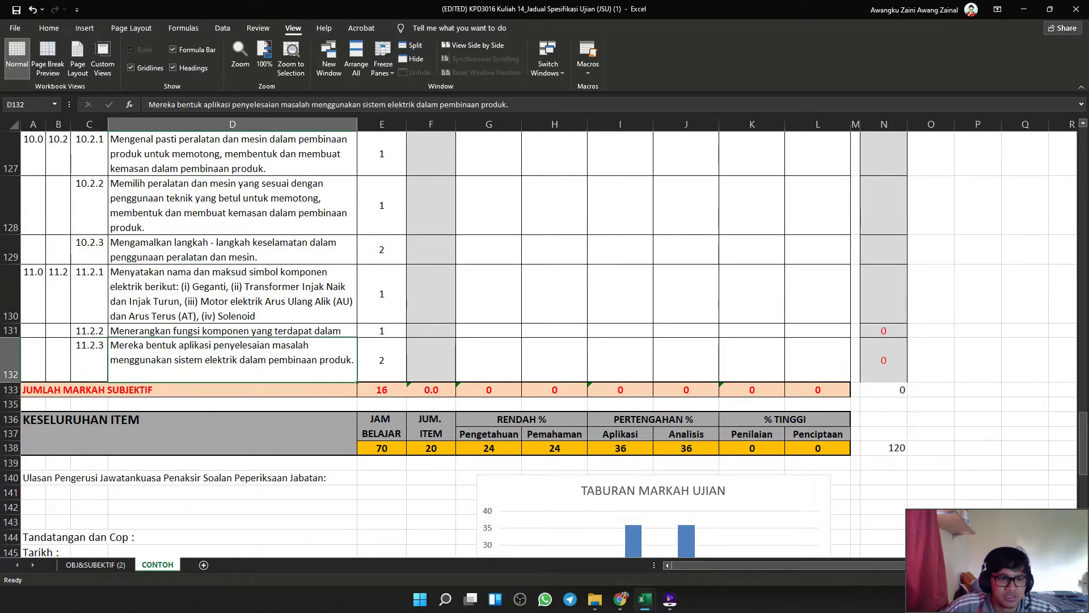
pyautogui.moveTo(12, 382); pyautogui.dragTo(11, 367)
pyautogui.click(232, 293)
pyautogui.scroll(3, 511, 317)
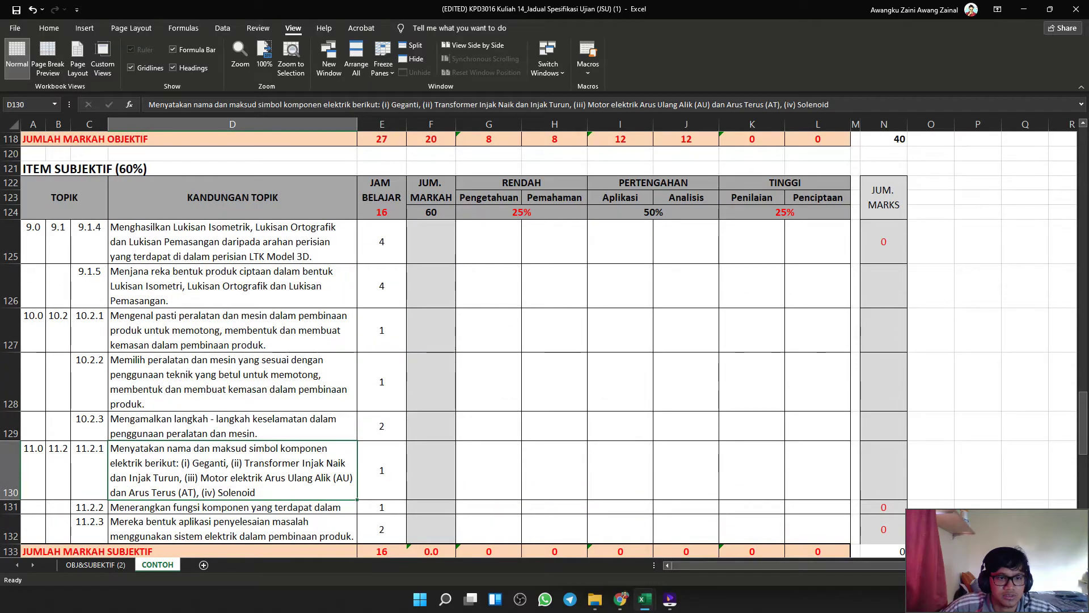
# Enter the formula =SUM(E125/E124)*F124 in F125 to calculate the marks for topic 9.1.4.
pyautogui.click(488, 242)
pyautogui.click(431, 242)
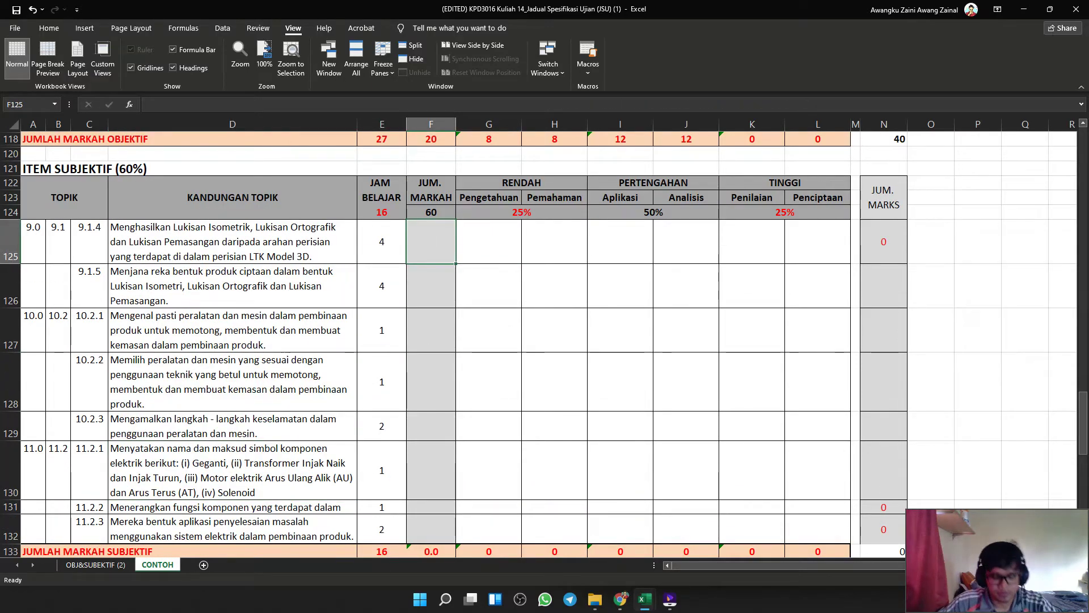
pyautogui.write('=CUM')
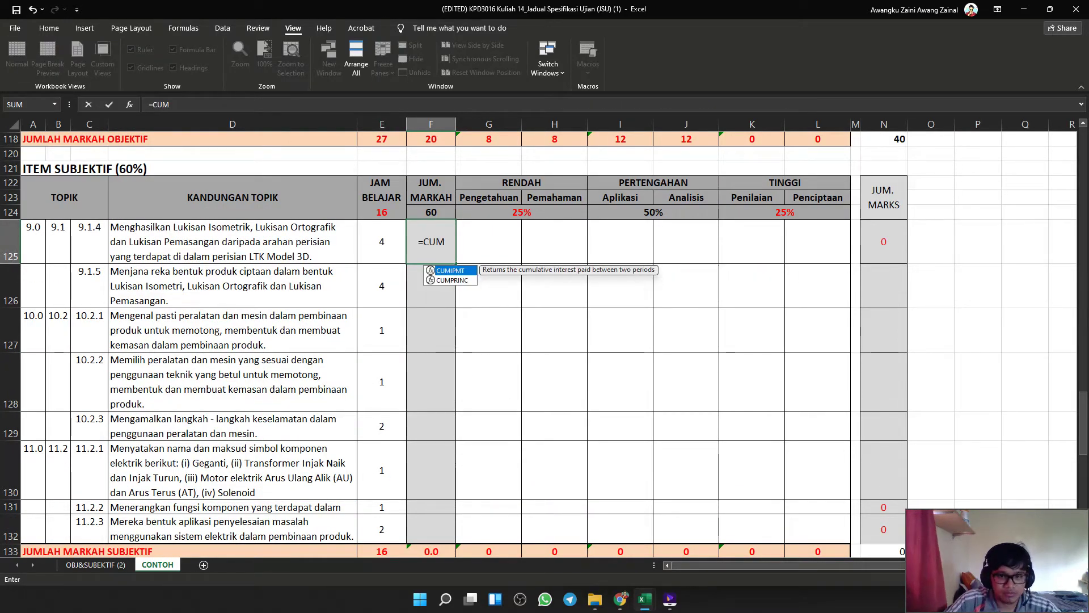
pyautogui.press('BackSpace')
pyautogui.press('BackSpace')
pyautogui.press('BackSpace')
pyautogui.write('SU')
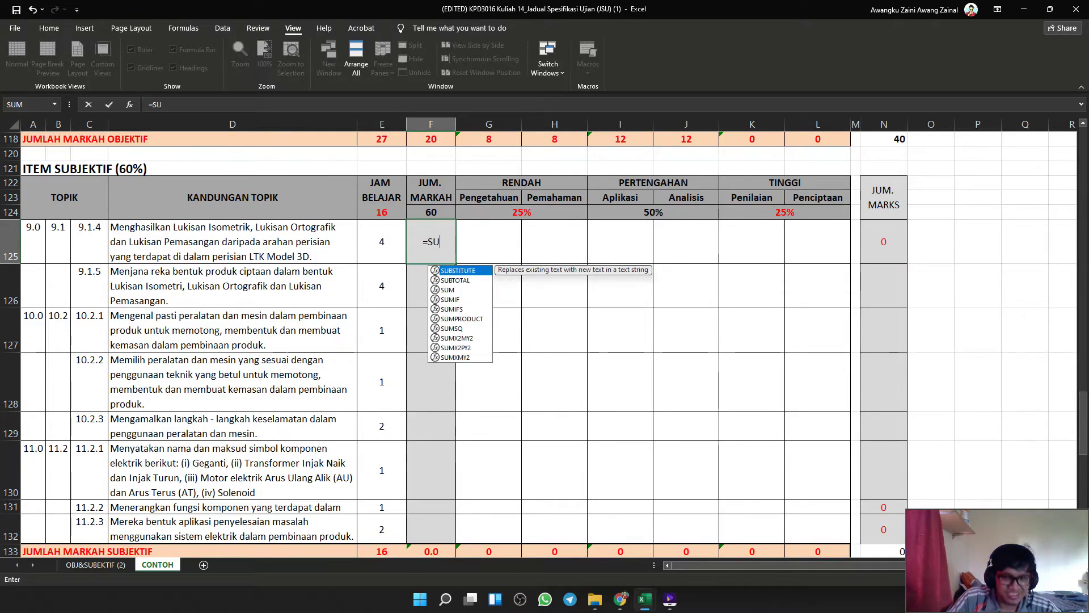
pyautogui.write('M(')
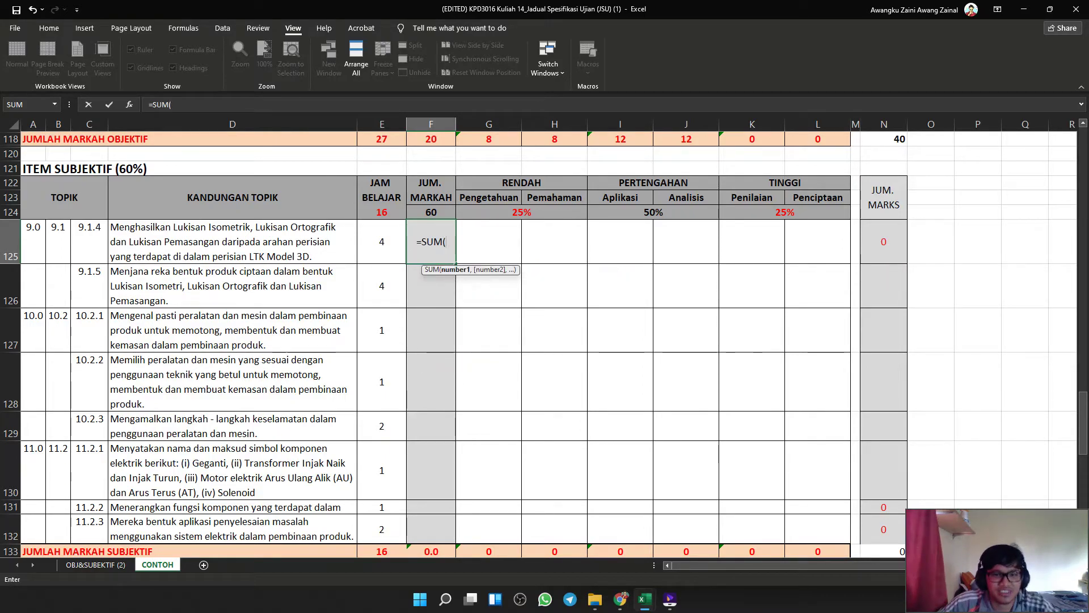
pyautogui.press('Left')
pyautogui.write('/')
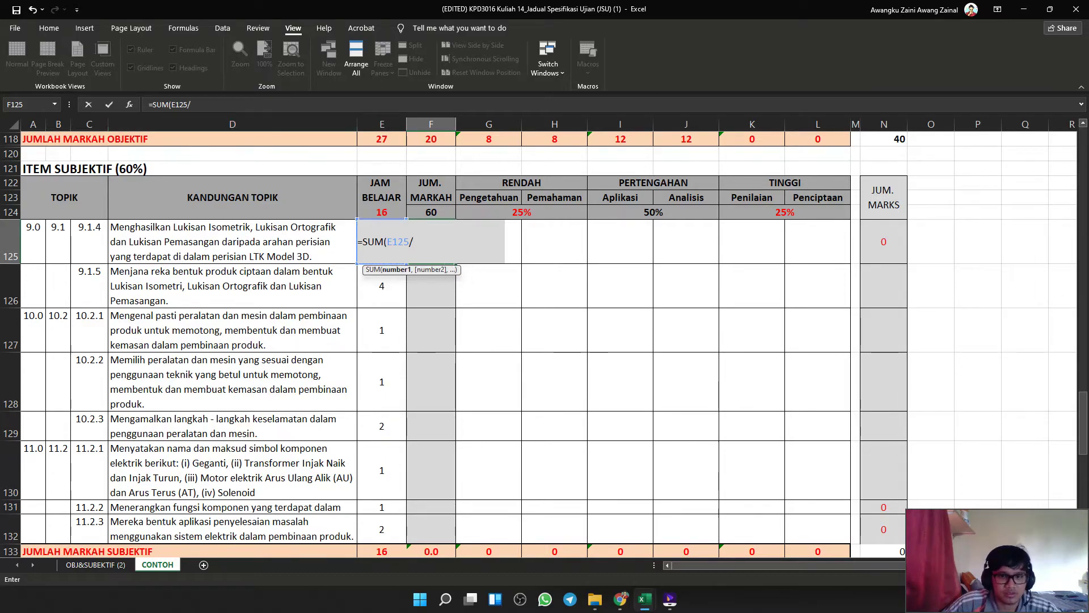
pyautogui.press('Left')
pyautogui.press('Up')
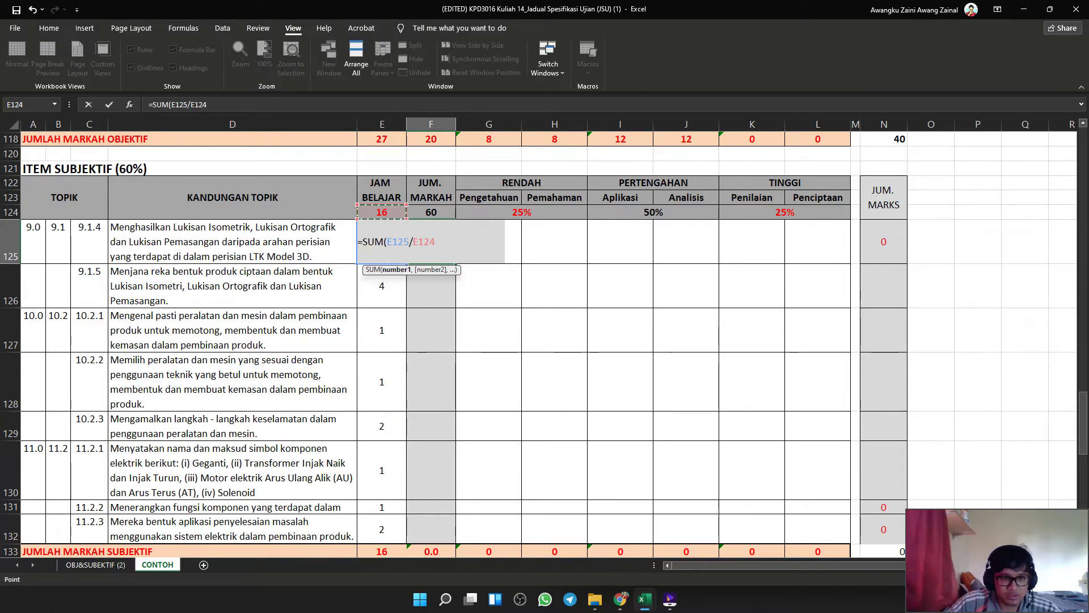
pyautogui.write(')*')
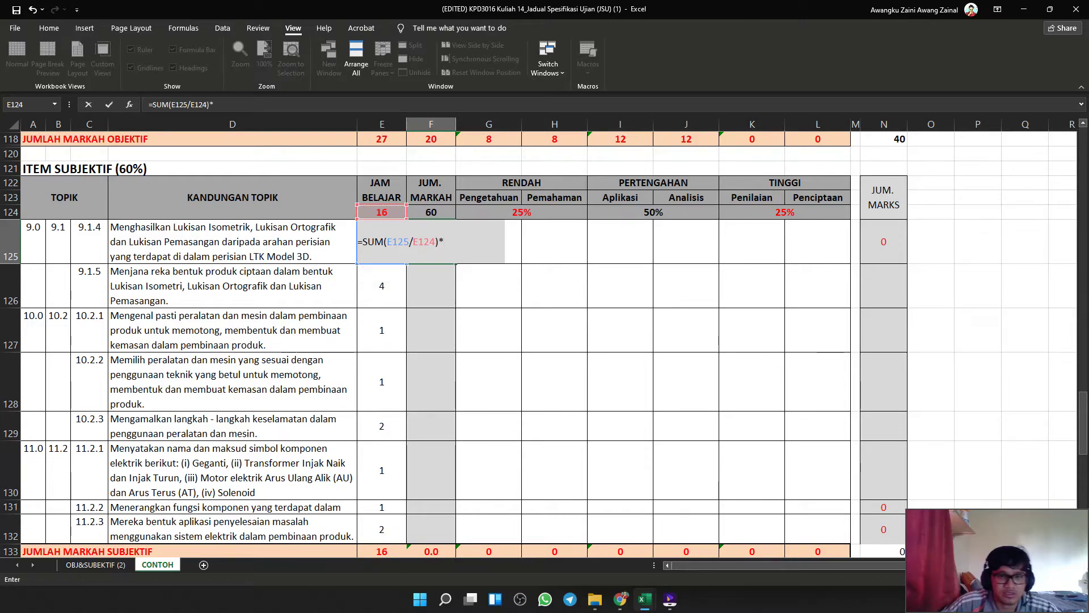
pyautogui.press('Up')
pyautogui.press('Return')
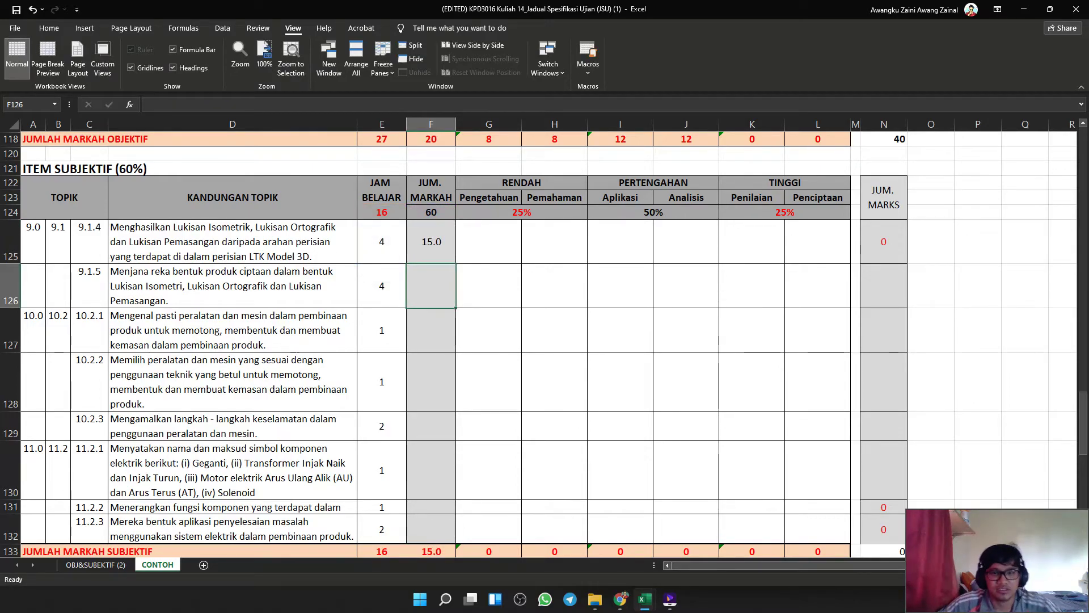
# Fill the F125 marks formula down to F132 and inspect the references in the copied formulas.
pyautogui.press('Up')
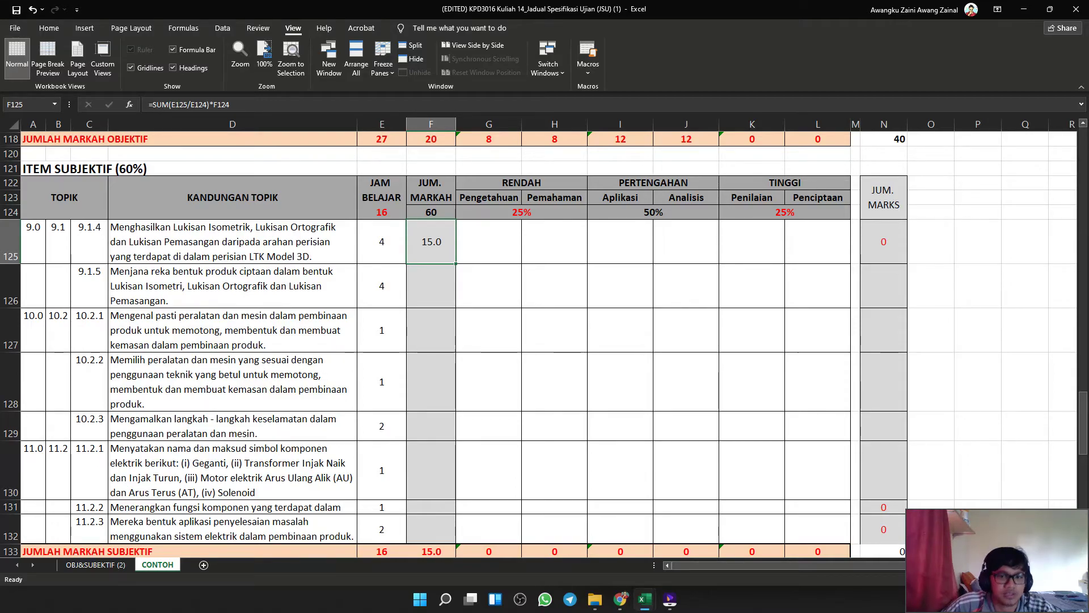
pyautogui.scroll(-1, 544, 345)
pyautogui.moveTo(455, 234); pyautogui.dragTo(445, 502)
pyautogui.click(432, 256)
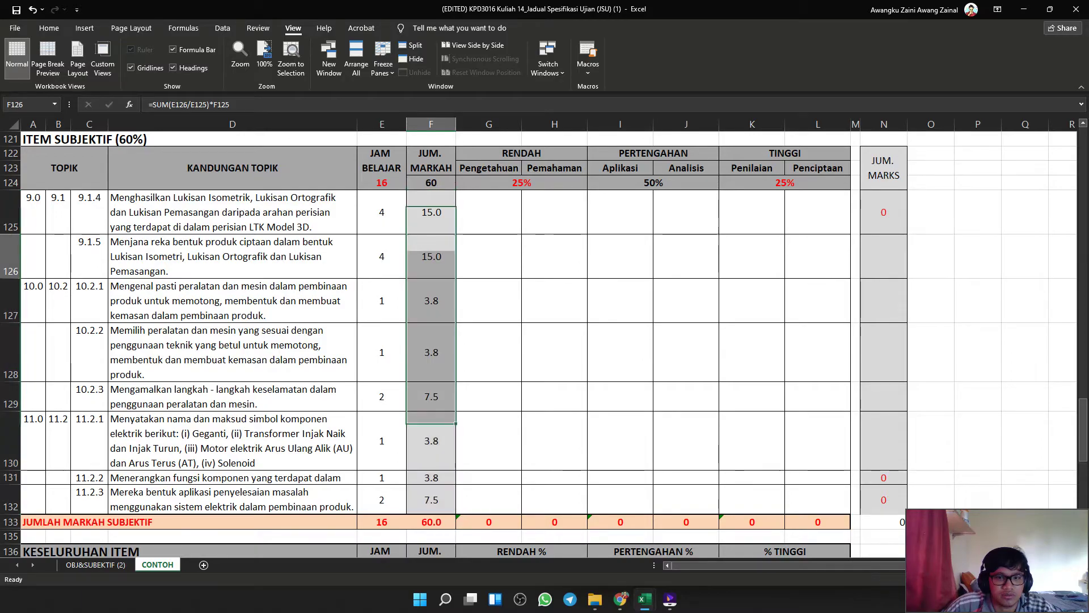
pyautogui.press('Down')
pyautogui.press('Down')
pyautogui.press('Down')
pyautogui.press('Up')
pyautogui.press('Up')
pyautogui.press('Up')
pyautogui.press('Down')
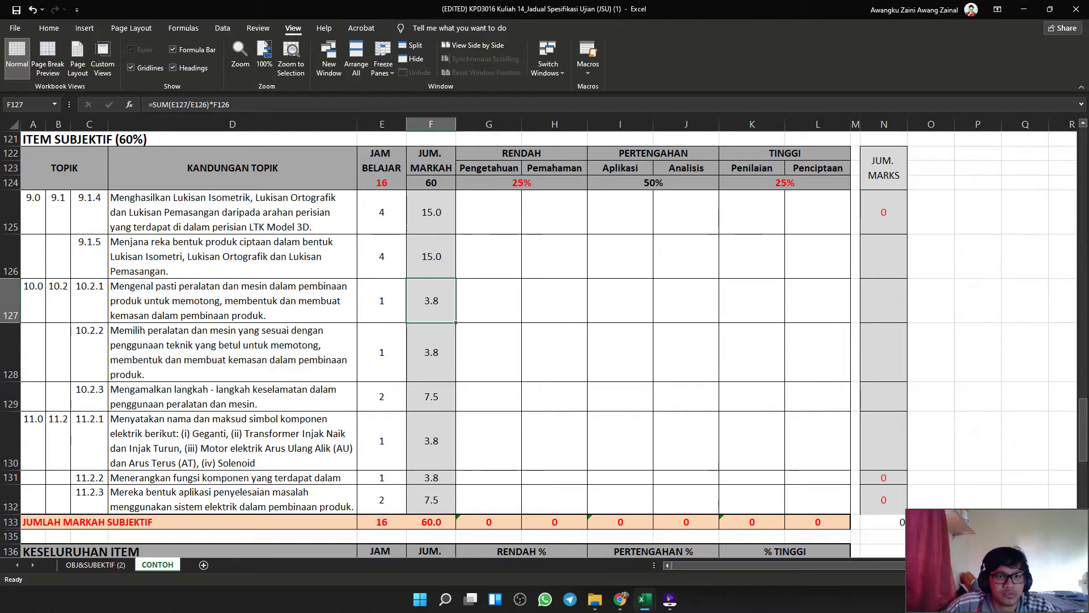
# Clear the copied marks formulas from F126:F132, keeping the one in F125.
pyautogui.click(431, 183)
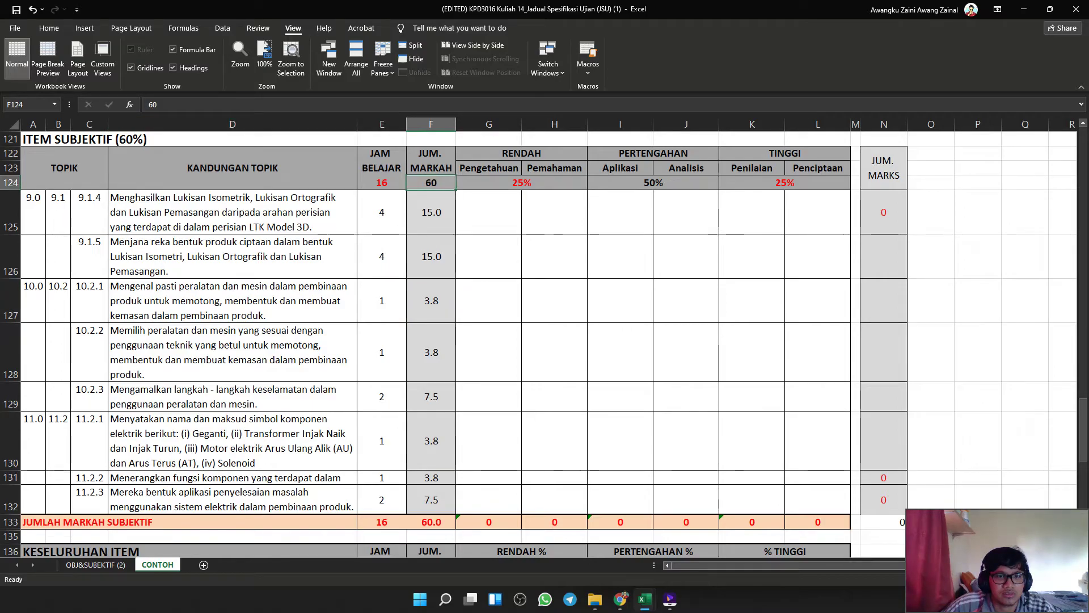
pyautogui.press('Down')
pyautogui.press('Down')
pyautogui.press('Up')
pyautogui.press('Down')
pyautogui.hotkey('shift', 'Down')
pyautogui.hotkey('shift', 'Down')
pyautogui.hotkey('shift', 'Down')
pyautogui.hotkey('shift', 'Down')
pyautogui.hotkey('shift', 'Down')
pyautogui.hotkey('shift', 'Down')
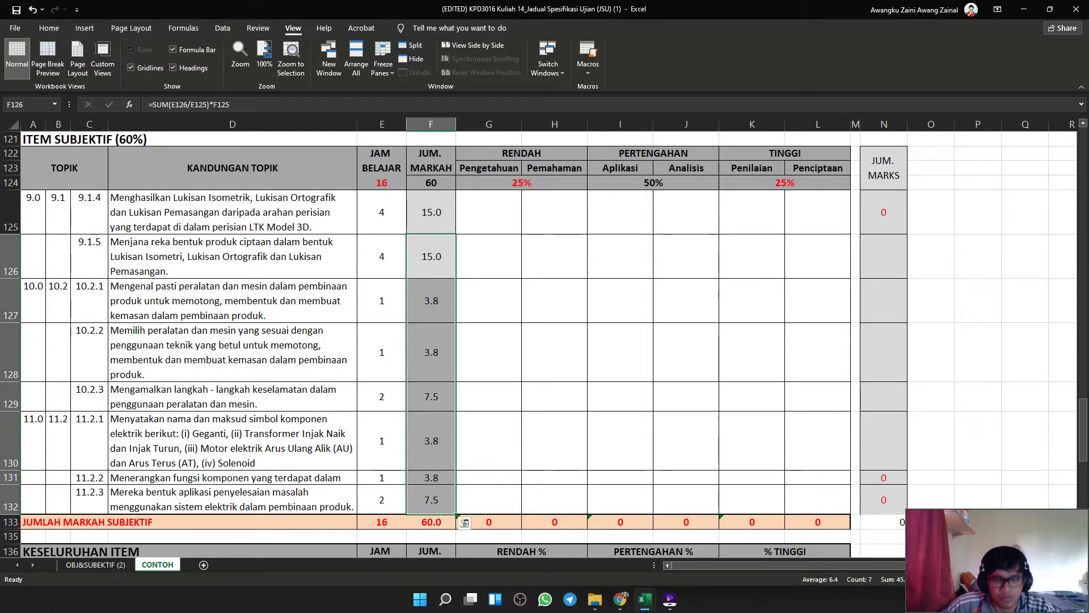
pyautogui.press('Delete')
pyautogui.press('Up')
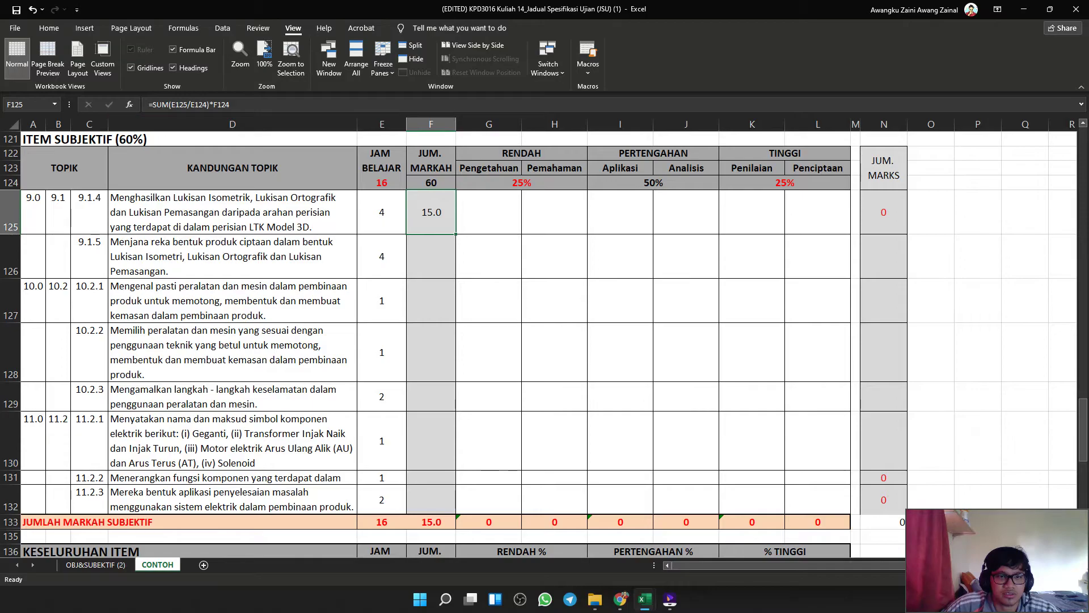
pyautogui.press('F2')
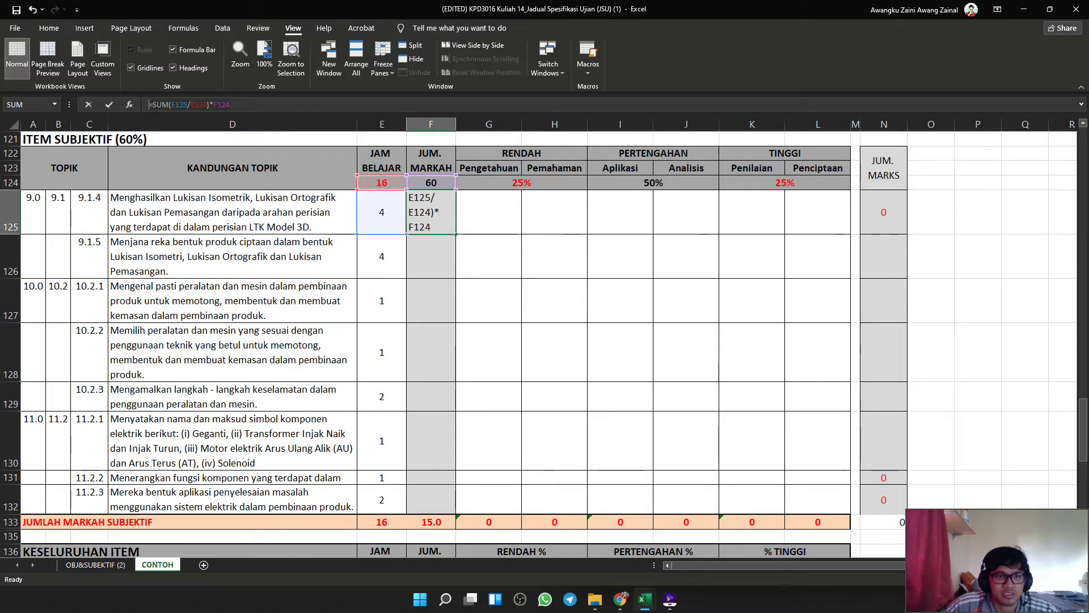
pyautogui.press('Escape')
pyautogui.write('=')
pyautogui.press('Down')
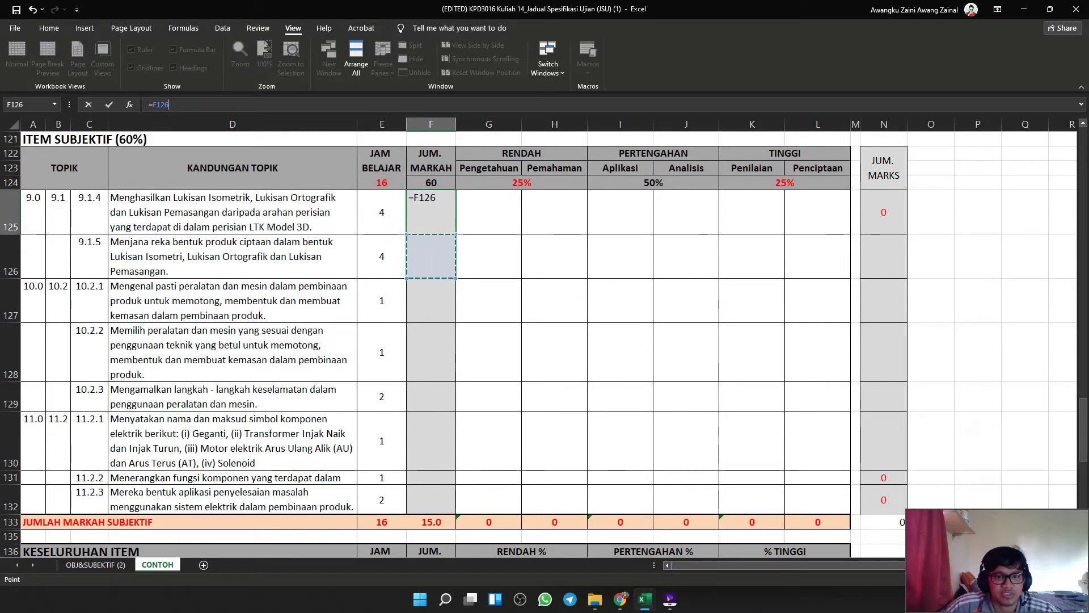
pyautogui.press('Escape')
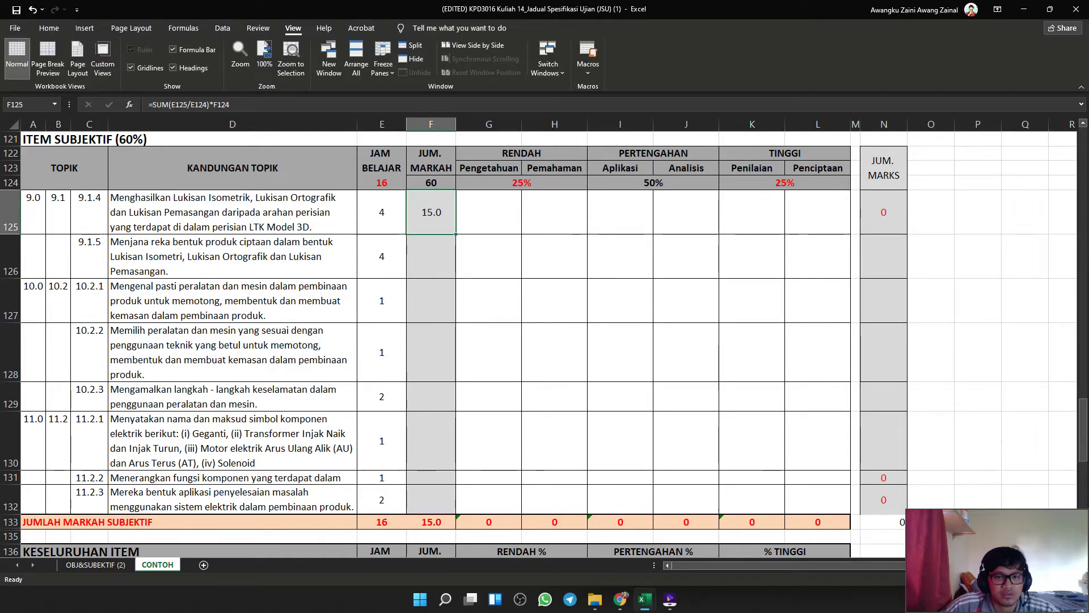
# Reuse the F125 marks formula in F126 for topic 9.1.5 as =SUM(E126/E124)*F124.
pyautogui.click(191, 105)
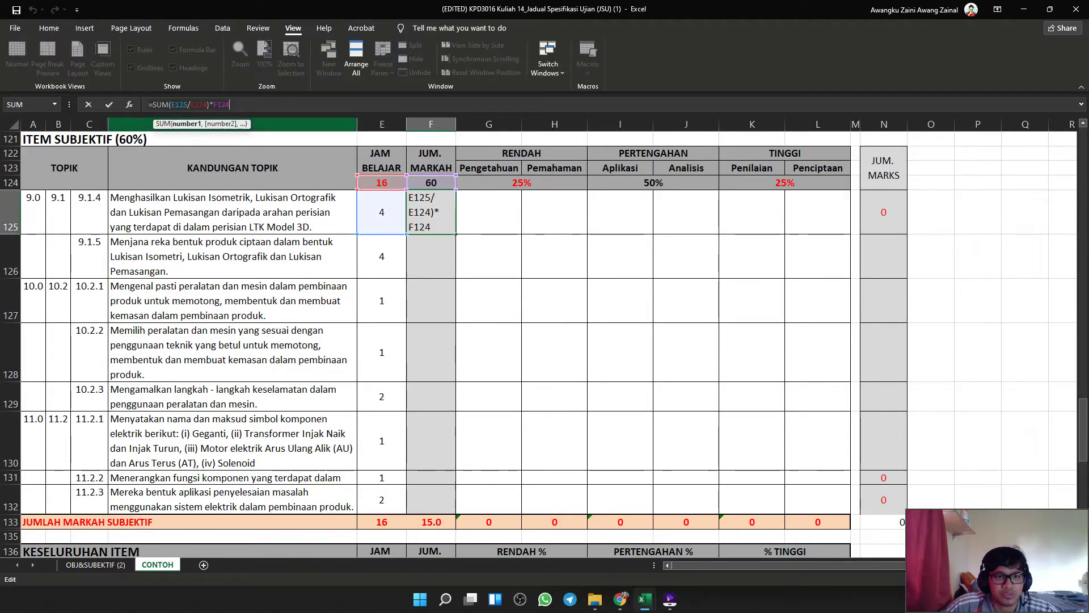
pyautogui.press('Return')
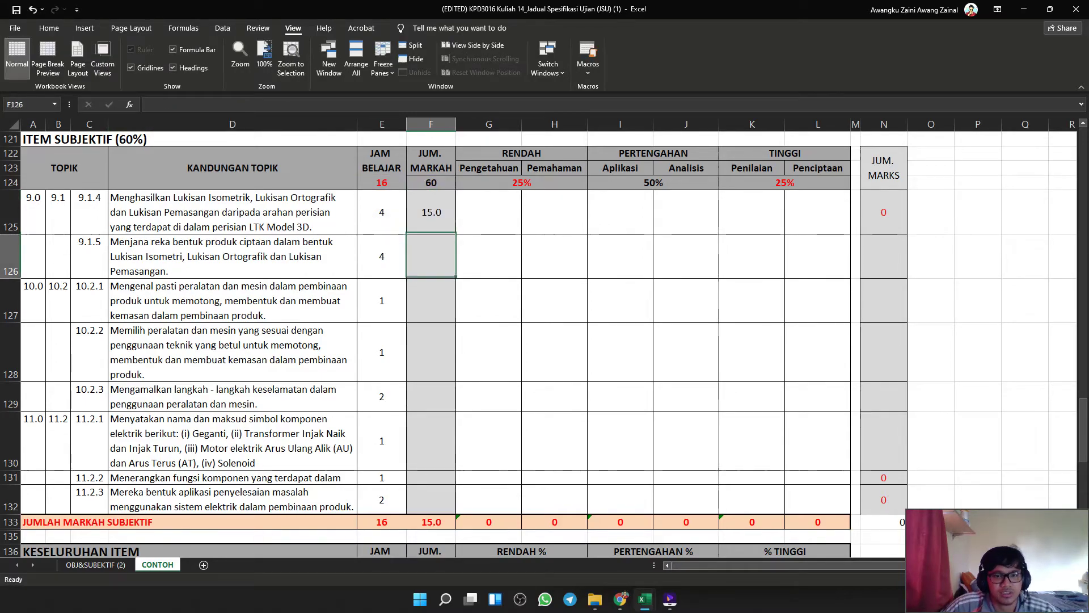
pyautogui.press('F2')
pyautogui.write('=SUM(E125/E124)*F124')
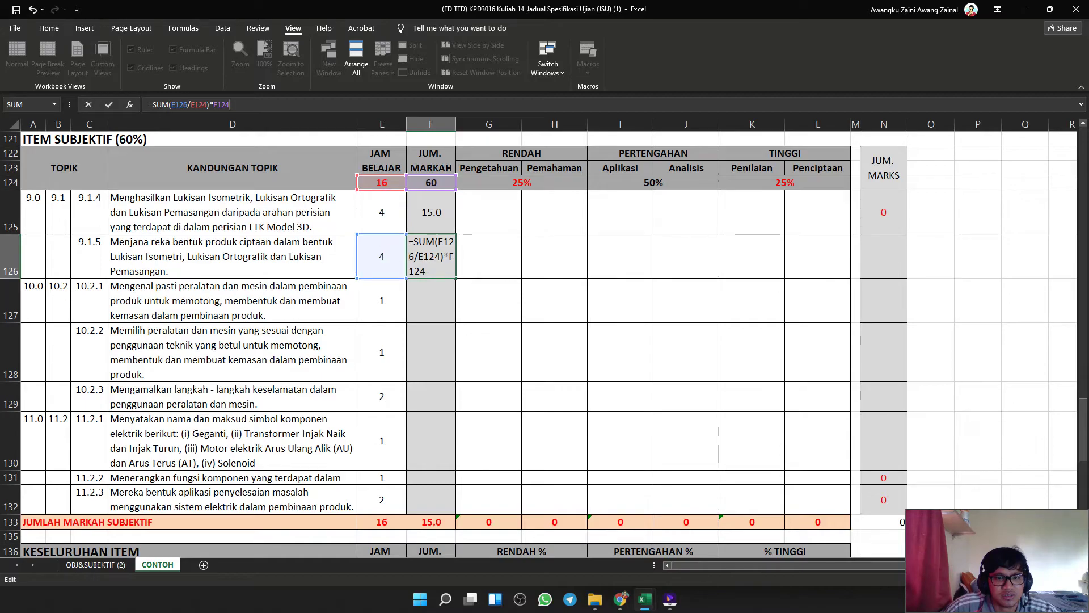
pyautogui.press('Return')
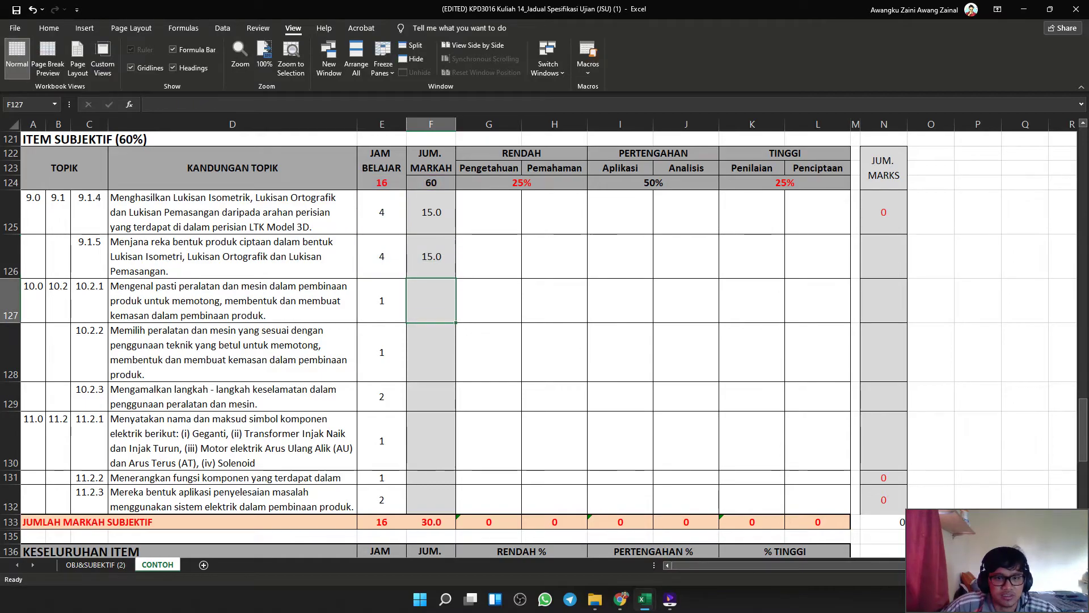
# Enter the marks formula in F127 for topic 10.2.1, pointing its hours reference at E127: =SUM(E127/E124)*F124.
pyautogui.click(238, 104)
pyautogui.write('=SUM(E125/E124)*F124')
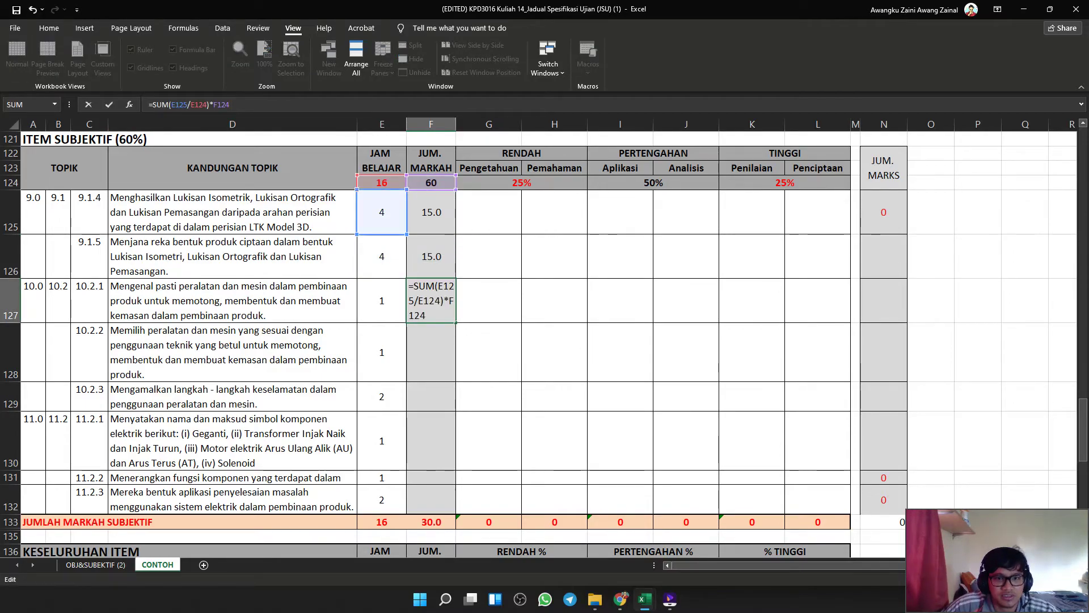
pyautogui.hotkey('ctrl', 'Return')
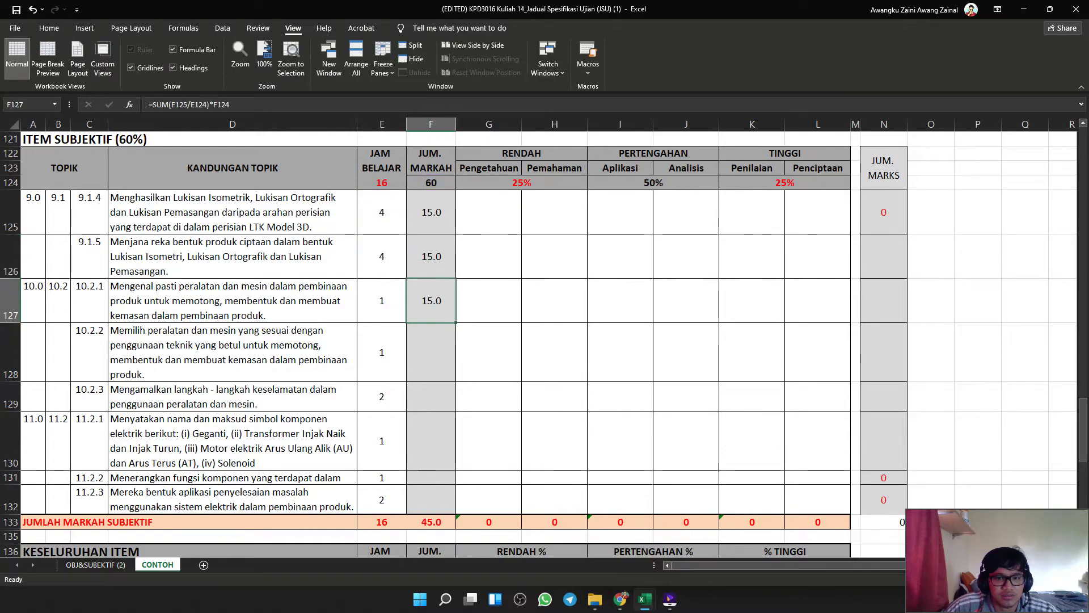
pyautogui.click(173, 104)
pyautogui.moveTo(357, 214); pyautogui.dragTo(357, 302)
pyautogui.press('Return')
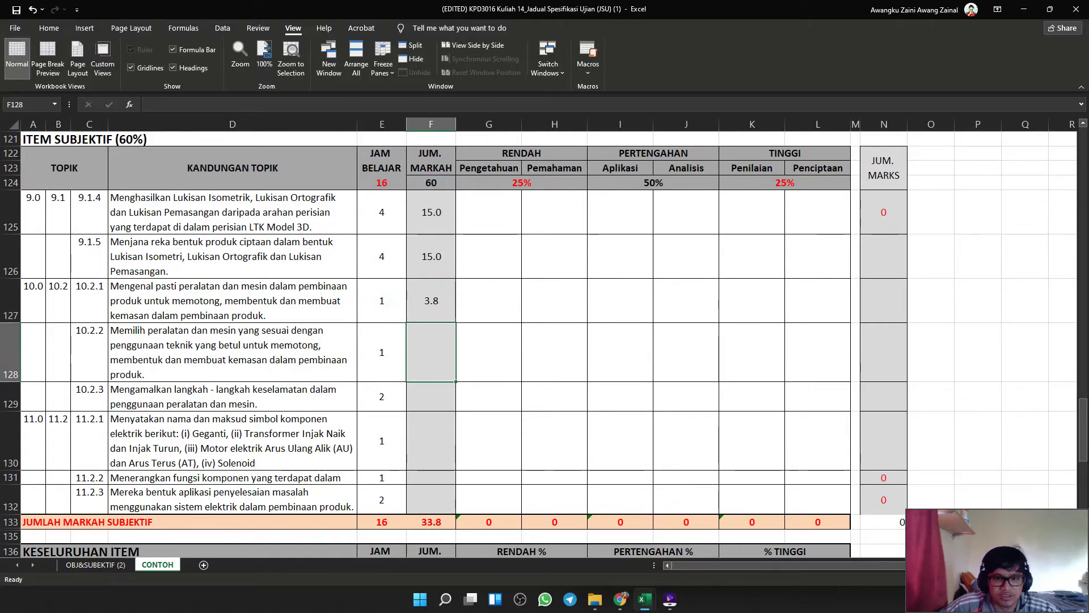
# Calculate the marks for topics 10.2.2 and 10.2.3 with =SUM(E128/E124)*F124 in F128 and =SUM(E129/E124)*F124 in F129.
pyautogui.press('F2')
pyautogui.write('=SUM(E125/E124)*F124')
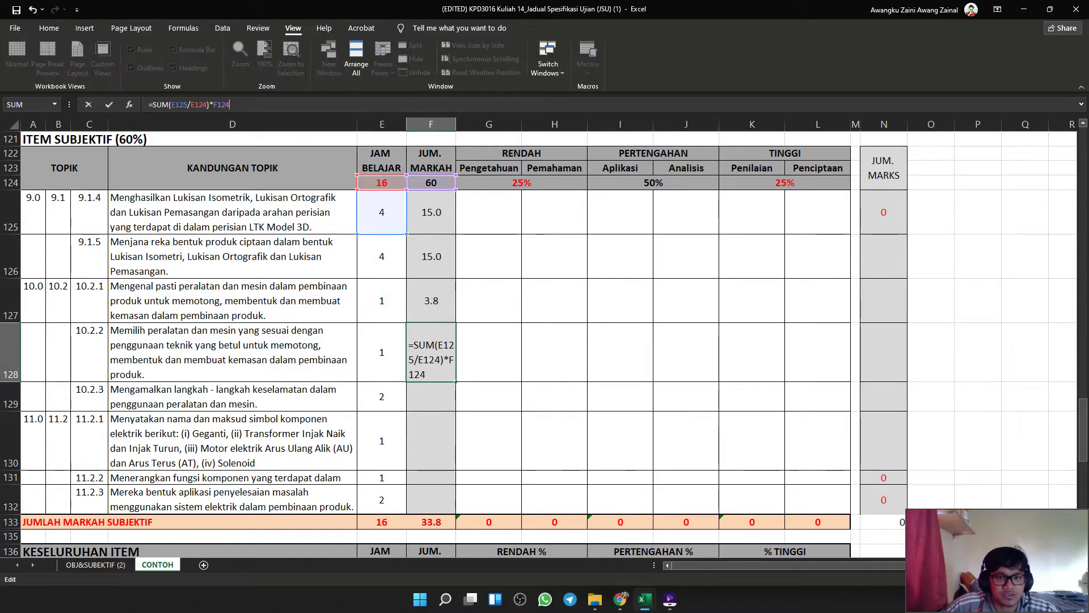
pyautogui.moveTo(382, 234); pyautogui.dragTo(382, 381)
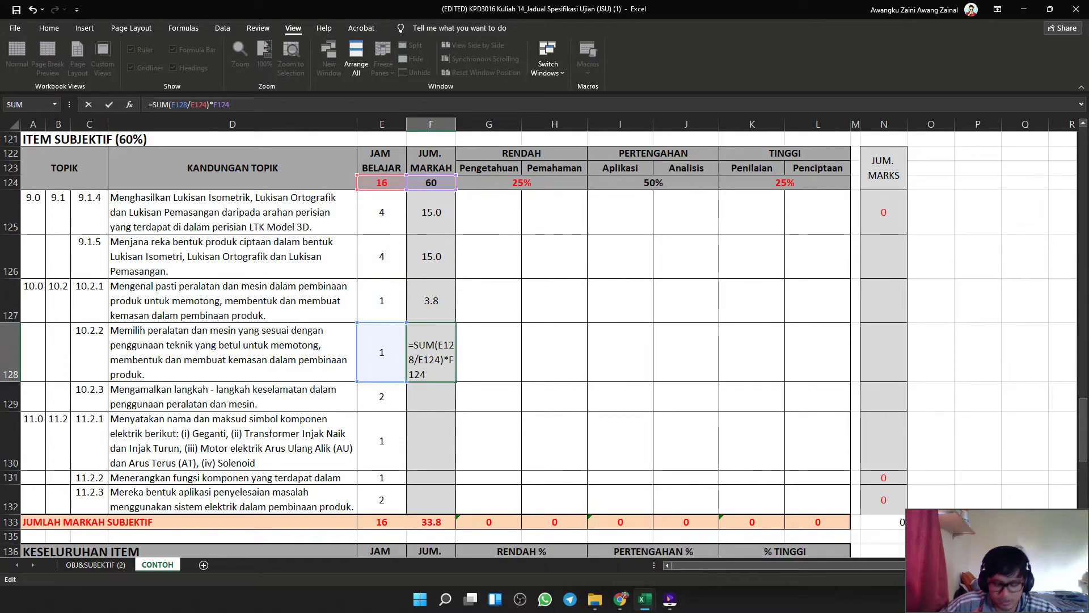
pyautogui.press('Return')
pyautogui.press('F2')
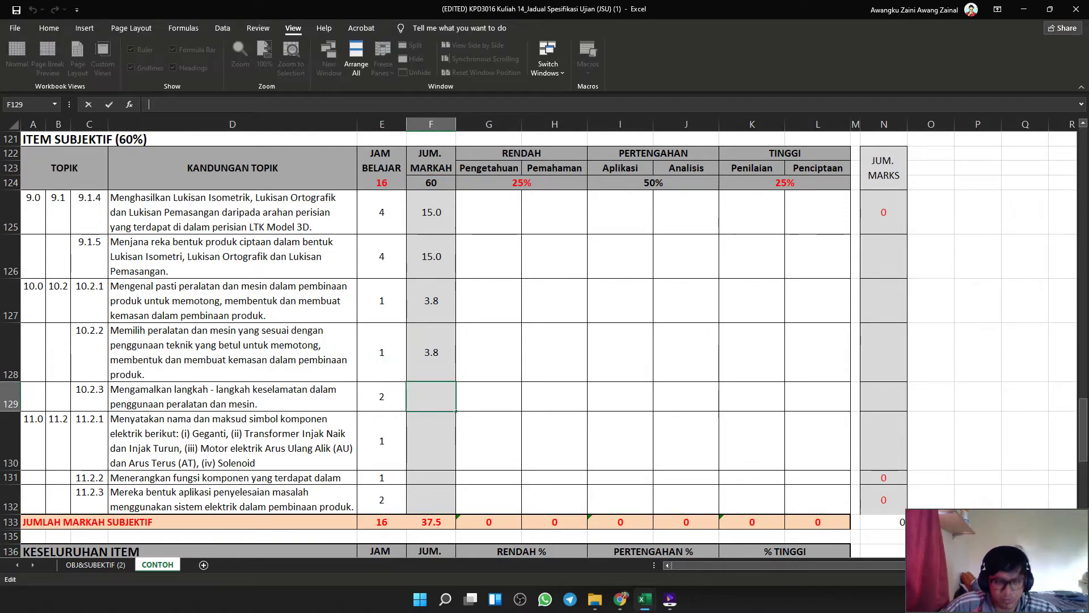
pyautogui.write('=SUM(E125/E124)*F124')
pyautogui.moveTo(382, 233); pyautogui.dragTo(382, 397)
pyautogui.press('Return')
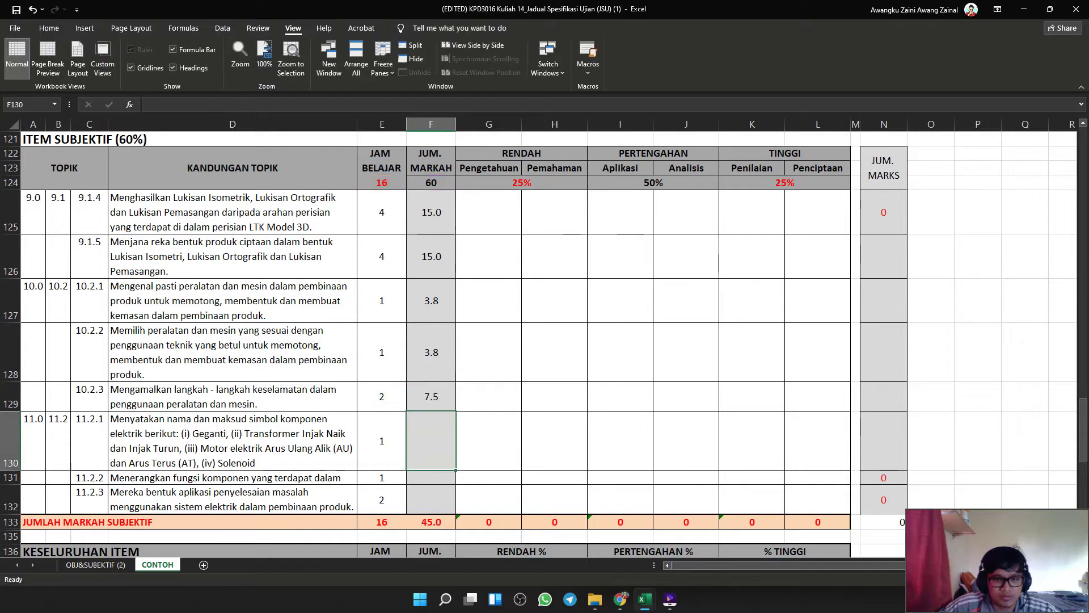
# Calculate the marks for topics 11.2.1 and 11.2.2 with =SUM(E130/E124)*F124 in F130 and =SUM(E131/E124)*F124 in F131.
pyautogui.write('=')
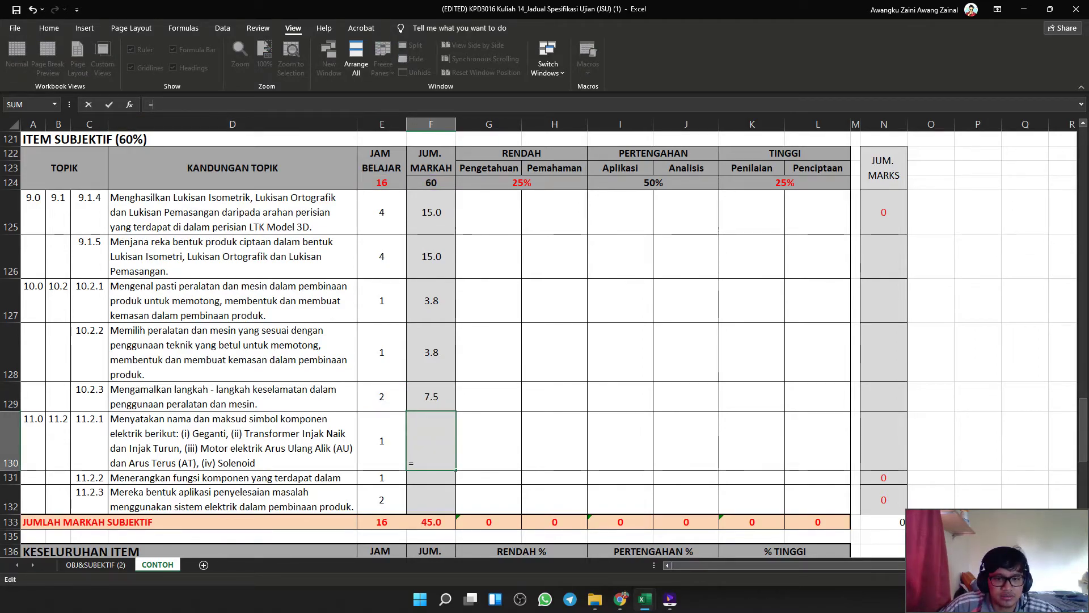
pyautogui.write('SUM(E125/E124)*F124')
pyautogui.moveTo(382, 234); pyautogui.dragTo(382, 448)
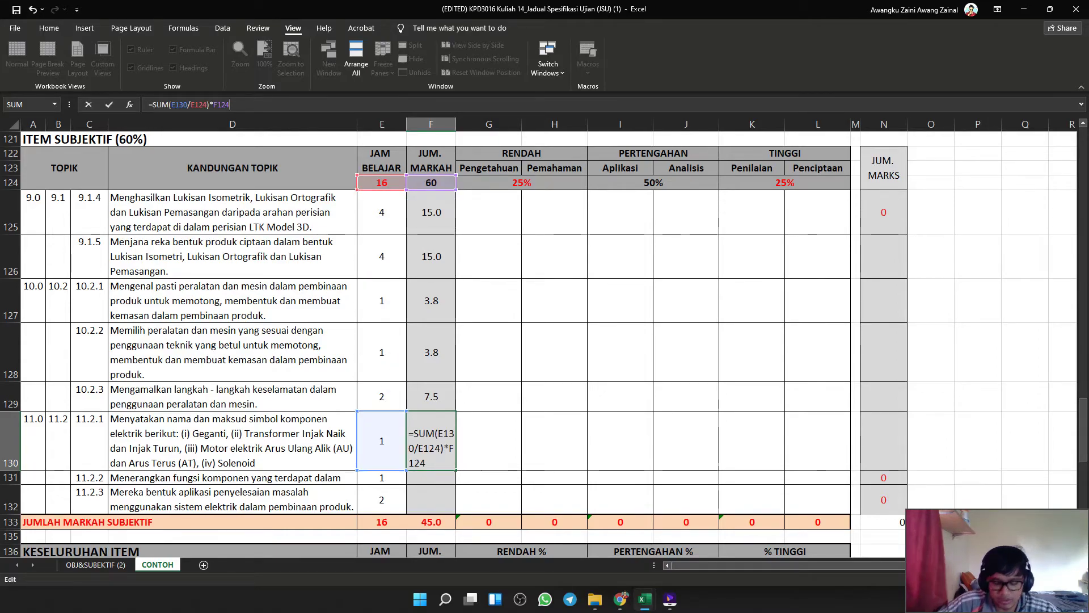
pyautogui.press('Return')
pyautogui.write('=')
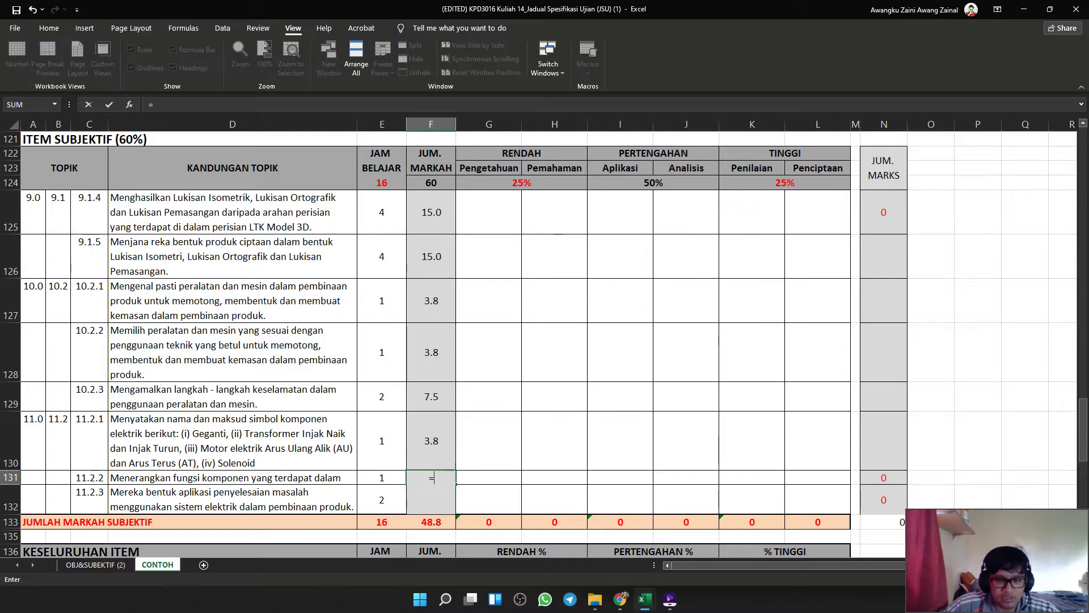
pyautogui.press('BackSpace')
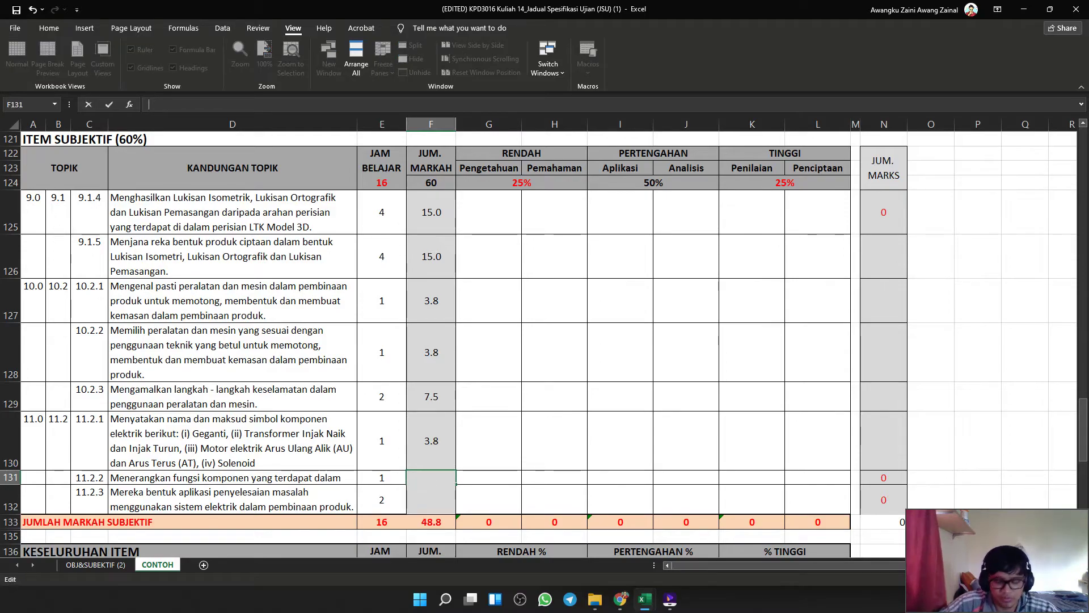
pyautogui.write('=SUM(E125/E124)*F124')
pyautogui.moveTo(382, 234); pyautogui.dragTo(381, 477)
pyautogui.press('Return')
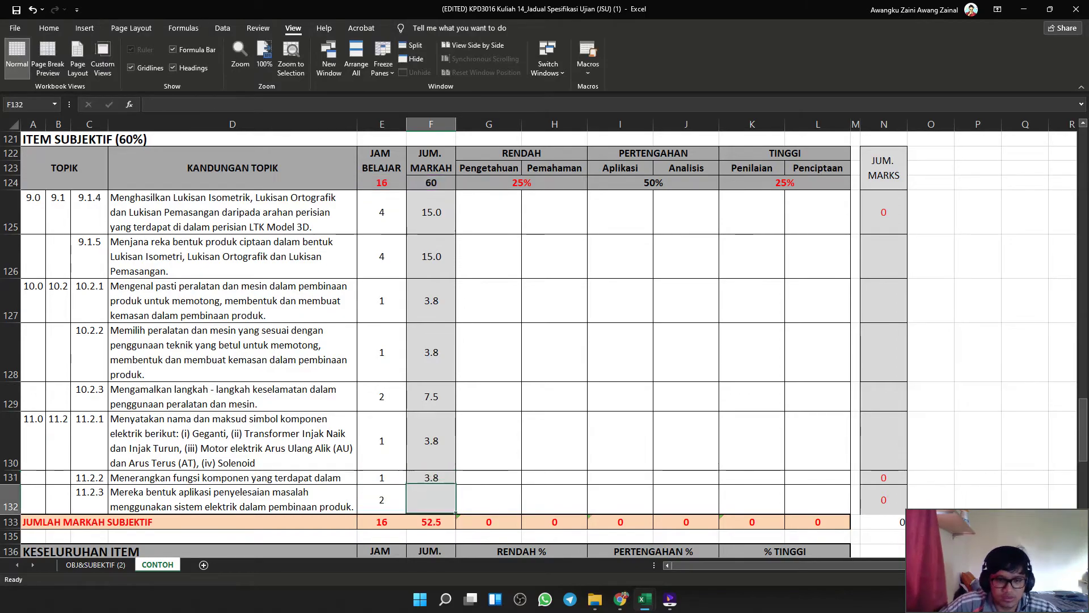
# Enter =SUM(E132/E124)*F124 in F132 to calculate the marks for topic 11.2.3.
pyautogui.press('F2')
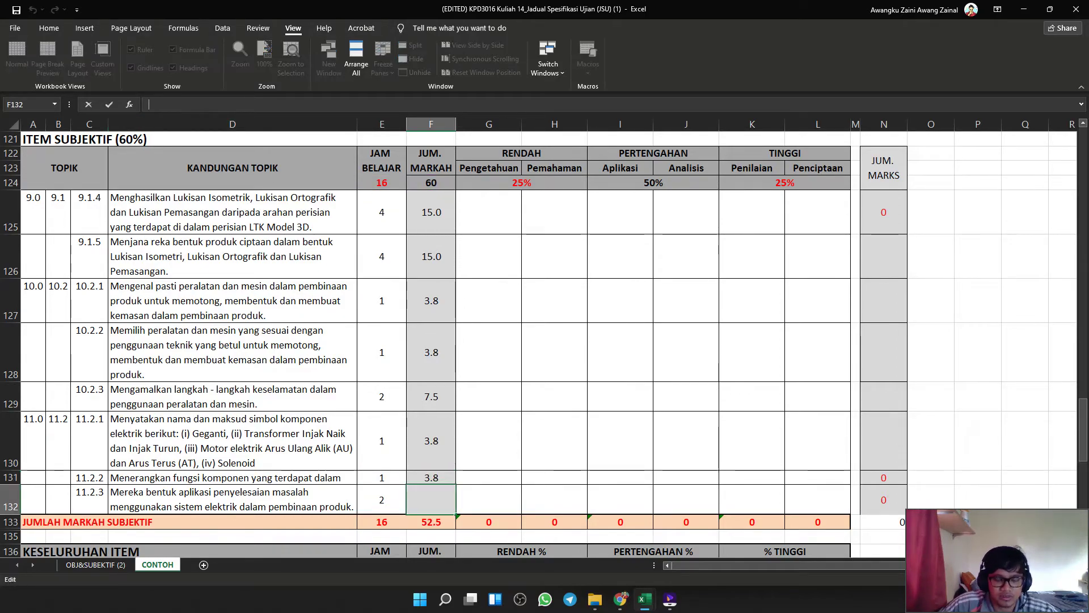
pyautogui.write('=SUM(E125/E124)*F124')
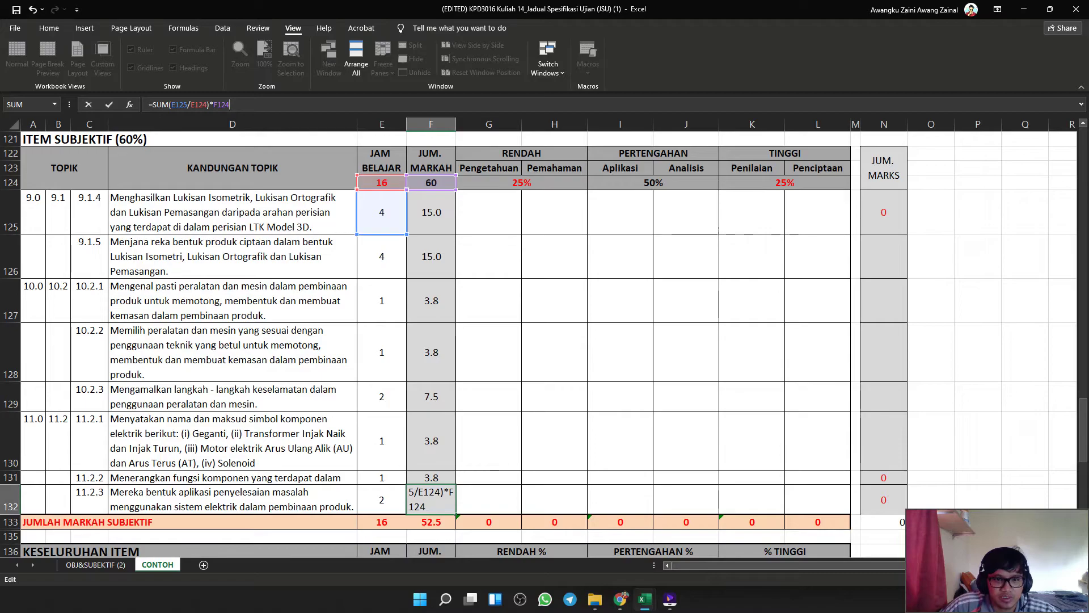
pyautogui.moveTo(382, 234); pyautogui.dragTo(381, 506)
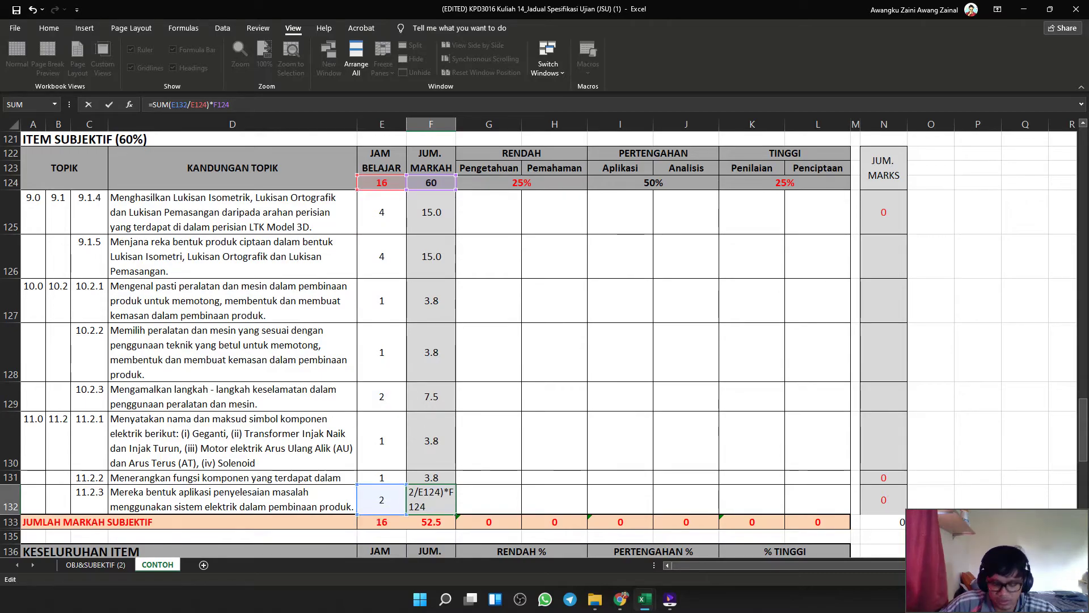
pyautogui.press('Return')
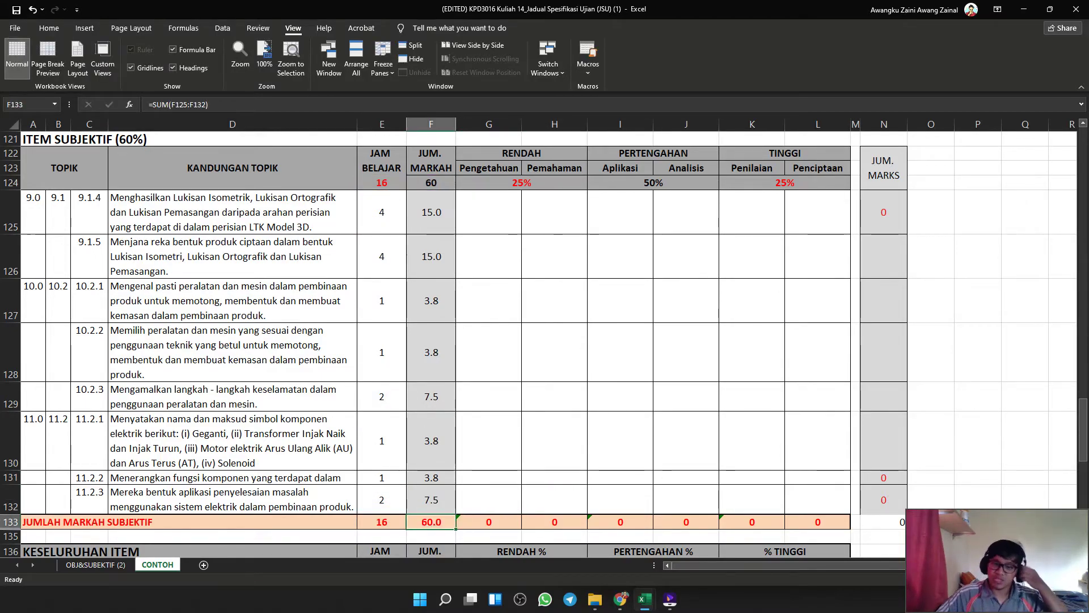
# Examine the subjective marks total in F133, the row 133 sum formulas and the overall Penilaian total in K138.
pyautogui.click(431, 212)
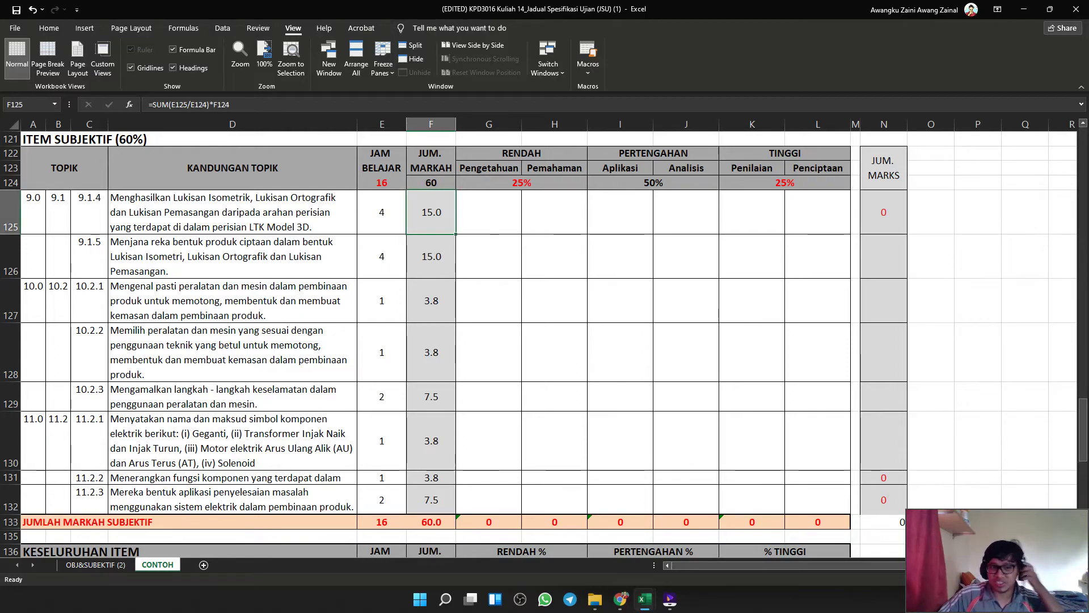
pyautogui.click(232, 213)
pyautogui.click(431, 522)
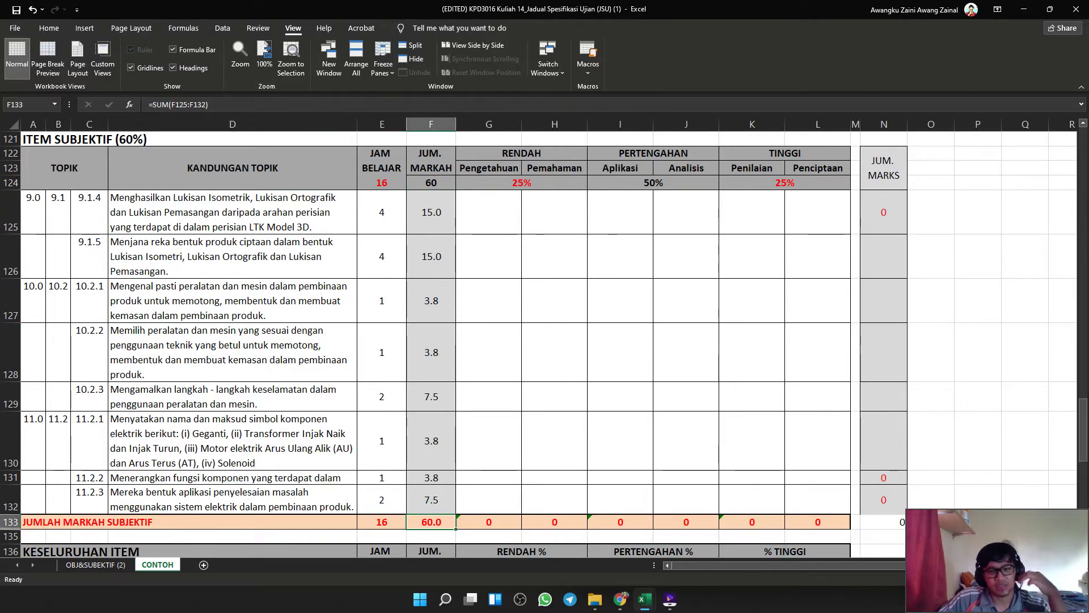
pyautogui.scroll(-1, 432, 522)
pyautogui.click(884, 478)
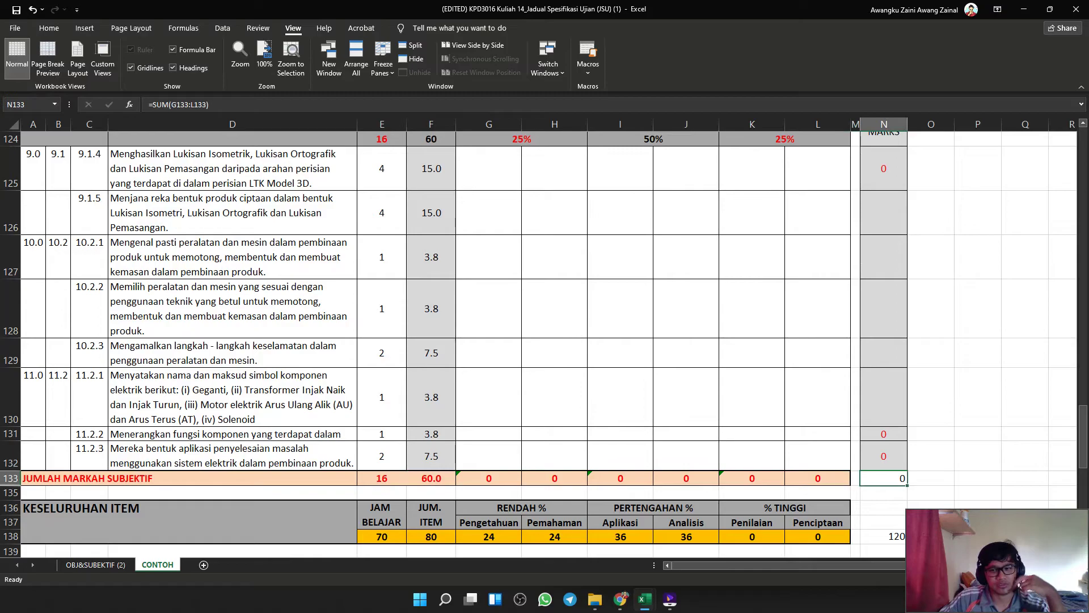
pyautogui.click(686, 397)
pyautogui.click(488, 479)
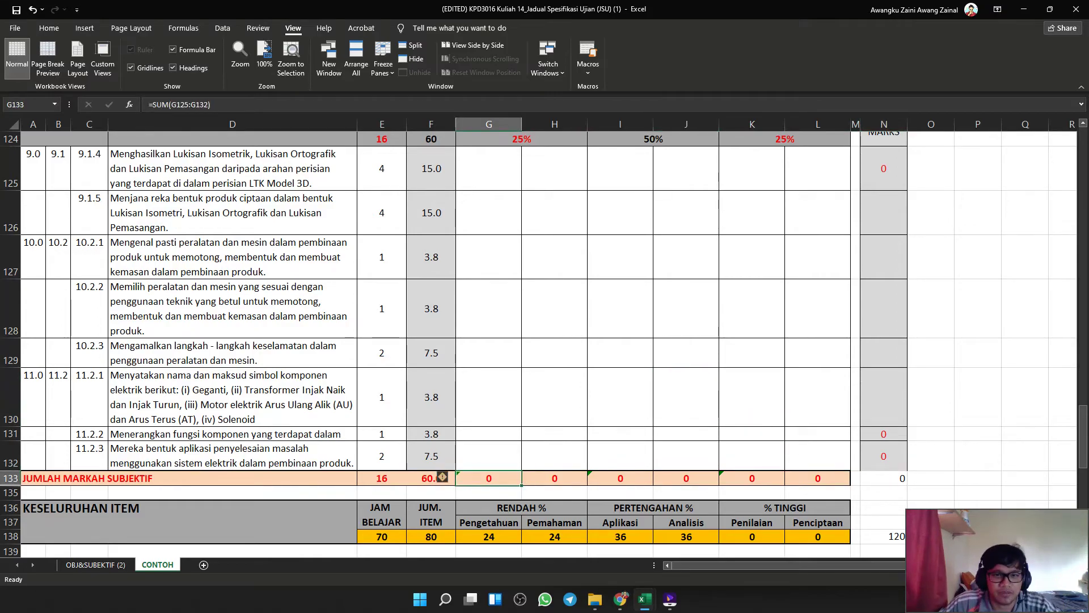
pyautogui.press('F2')
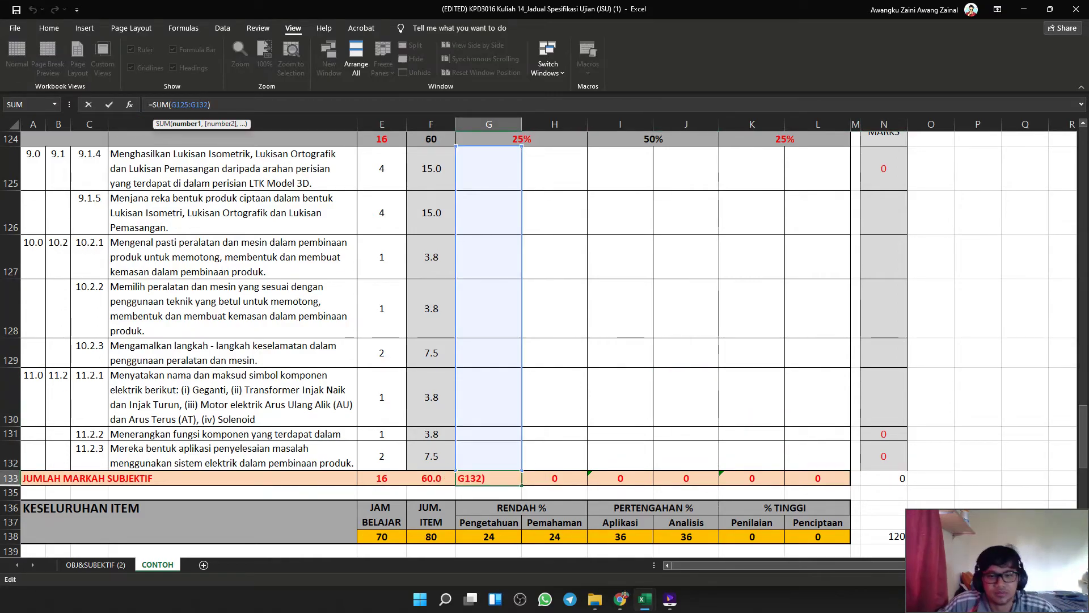
pyautogui.press('Escape')
pyautogui.click(620, 257)
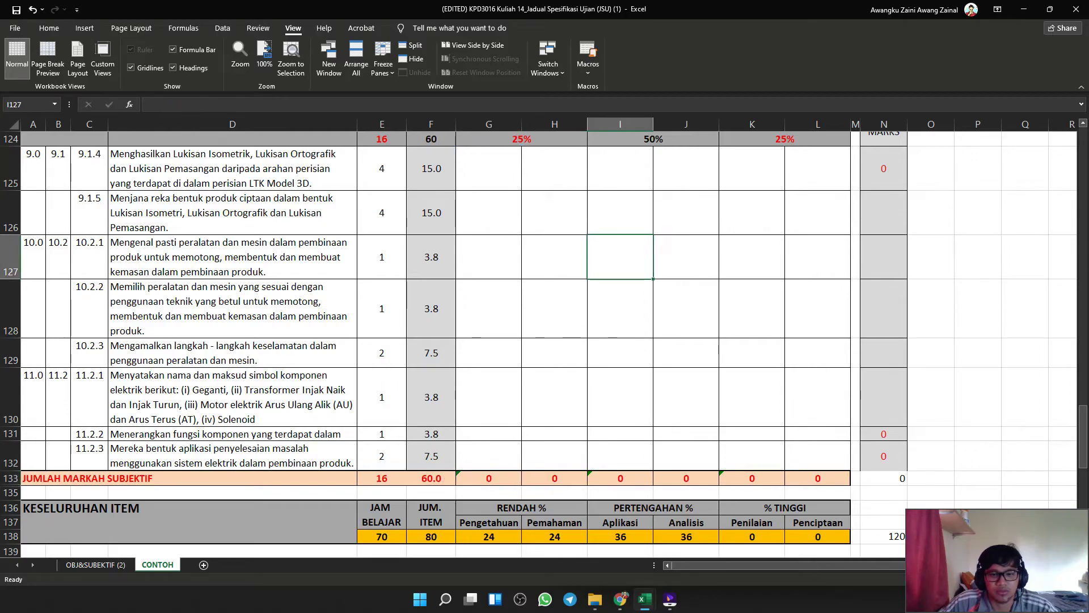
pyautogui.click(752, 537)
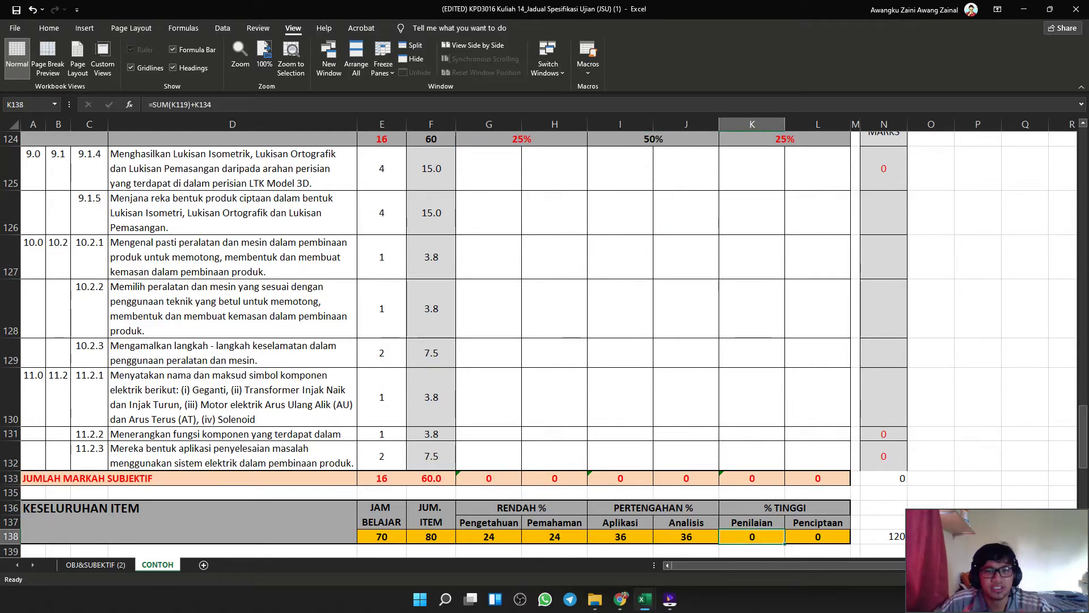
# Assign 10 marks to Penilaian for topic 9.1.4 in K125 and 10 marks to Penciptaan for topic 9.1.5 in L126.
pyautogui.click(431, 169)
pyautogui.click(752, 168)
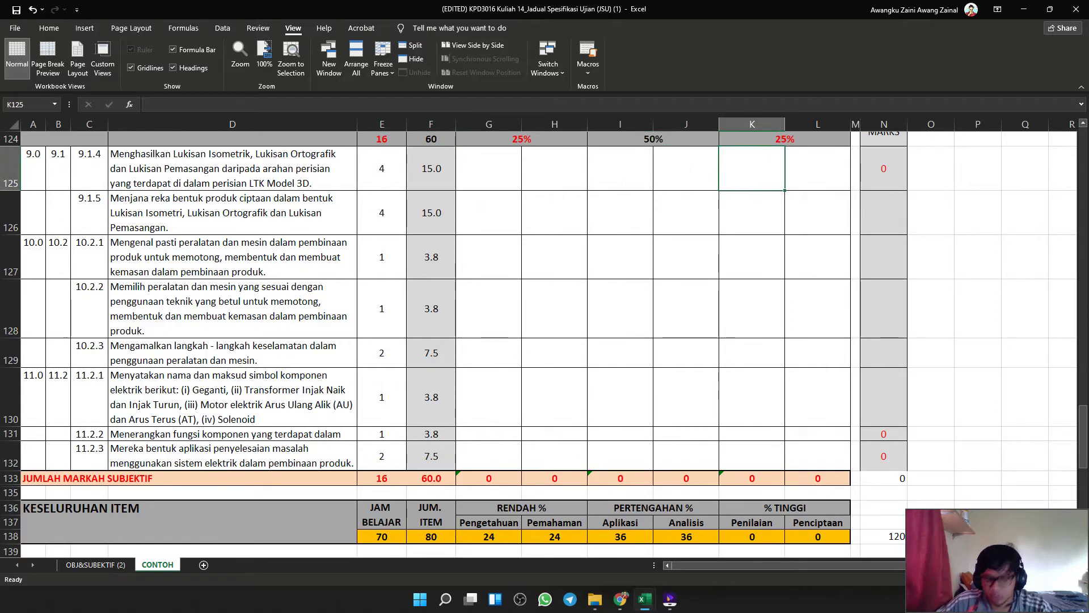
pyautogui.write('10')
pyautogui.press('Return')
pyautogui.press('Right')
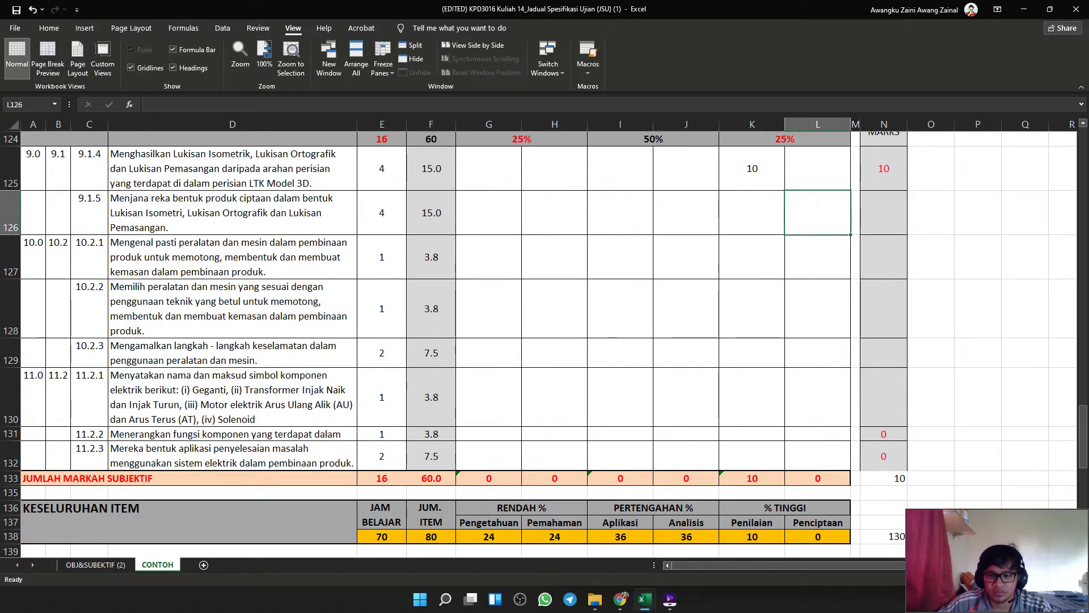
pyautogui.write('2')
pyautogui.press('BackSpace')
pyautogui.write('10')
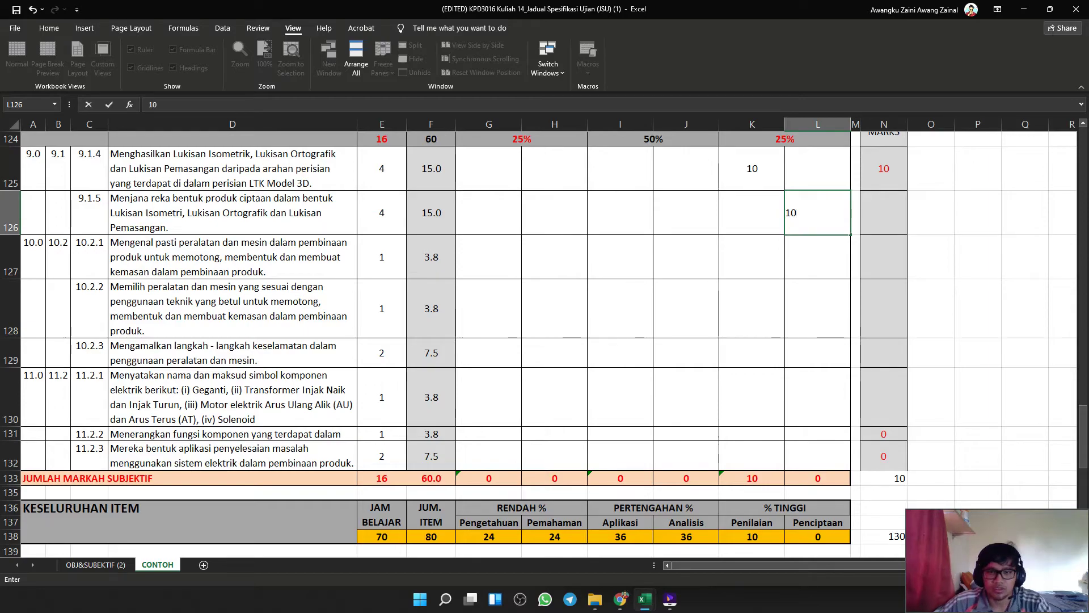
pyautogui.press('Left')
# Assign 5 marks to Aplikasi for topic 9.1.4 in I125.
pyautogui.click(431, 169)
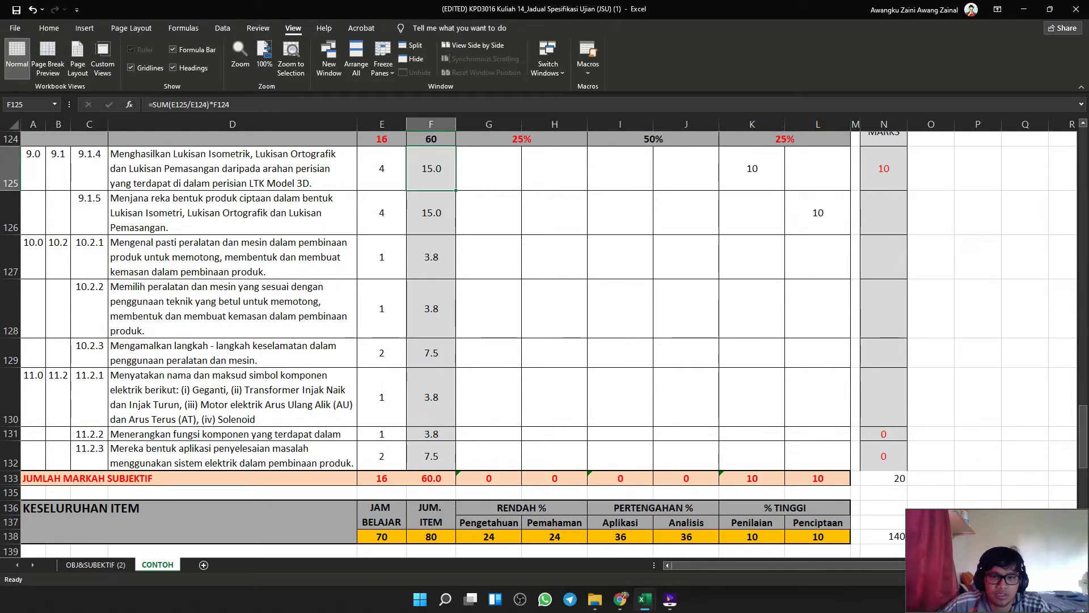
pyautogui.click(686, 168)
pyautogui.click(620, 168)
pyautogui.scroll(1, 621, 168)
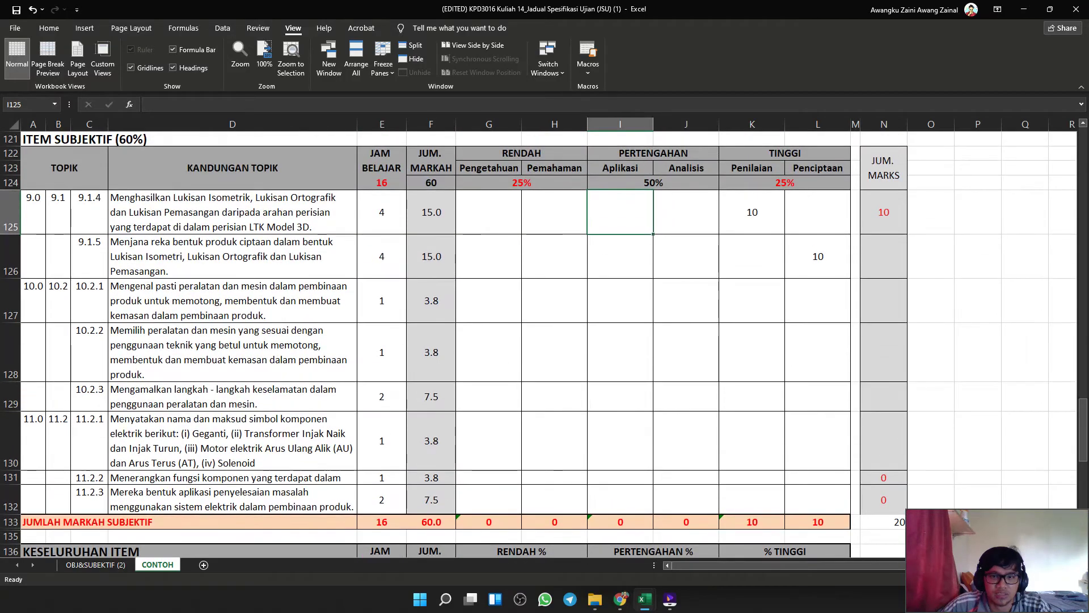
pyautogui.click(272, 220)
pyautogui.click(686, 212)
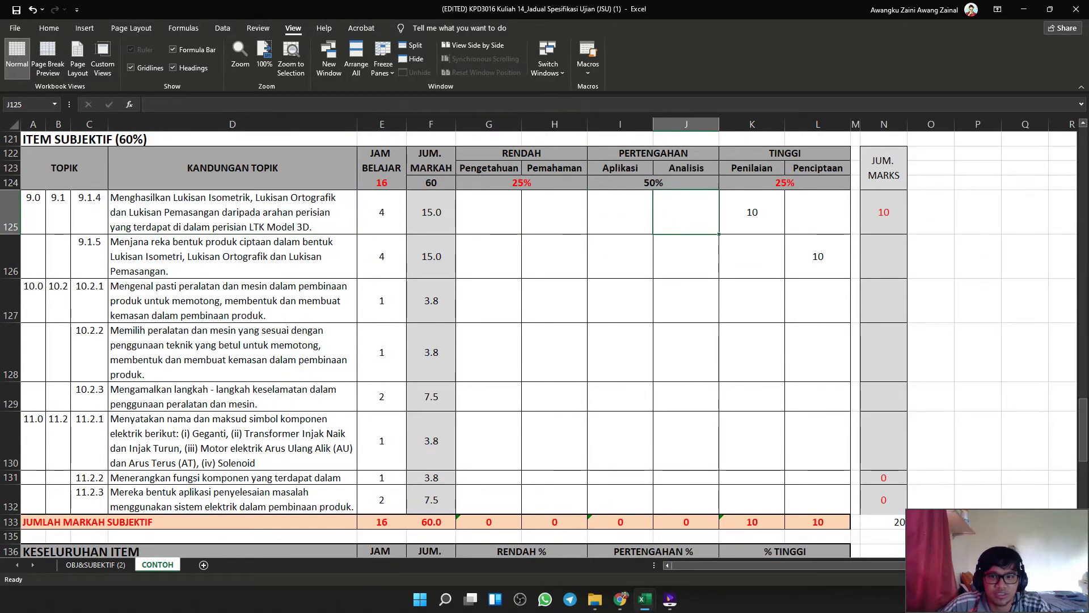
pyautogui.click(620, 212)
pyautogui.scroll(-1, 621, 212)
pyautogui.write('5')
pyautogui.press('Return')
# Assign 5 marks to Analisis for topic 9.1.5 in J126.
pyautogui.scroll(2, 621, 227)
pyautogui.click(232, 286)
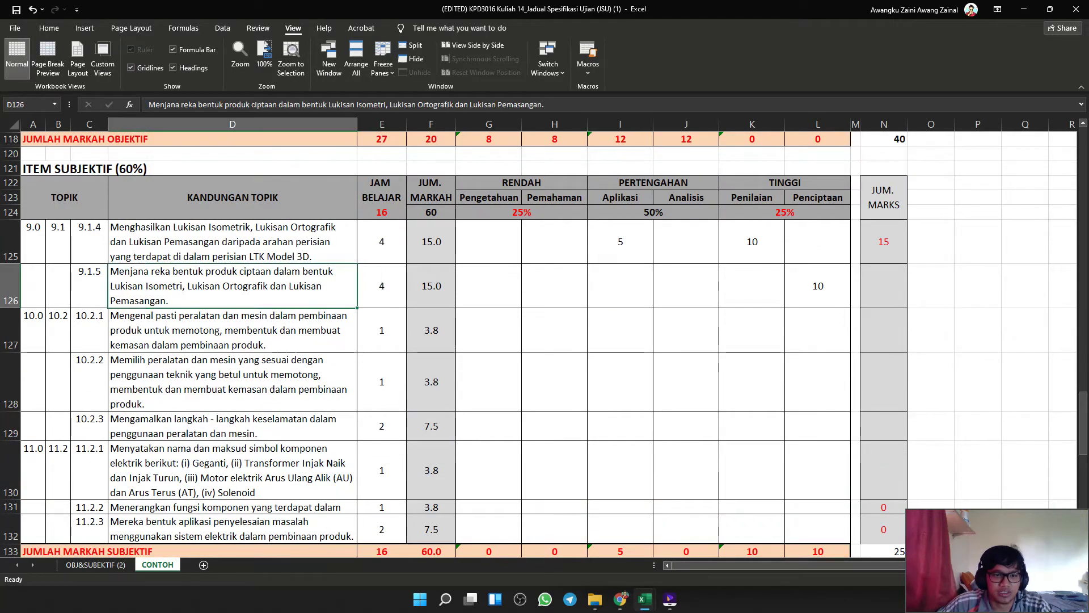
pyautogui.click(686, 286)
pyautogui.click(621, 286)
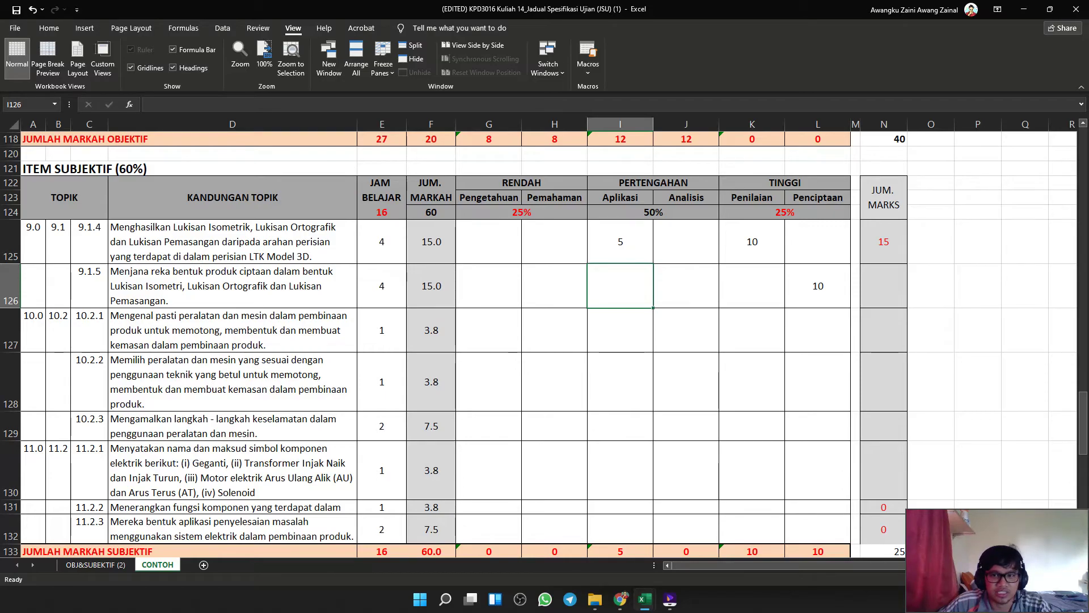
pyautogui.click(686, 286)
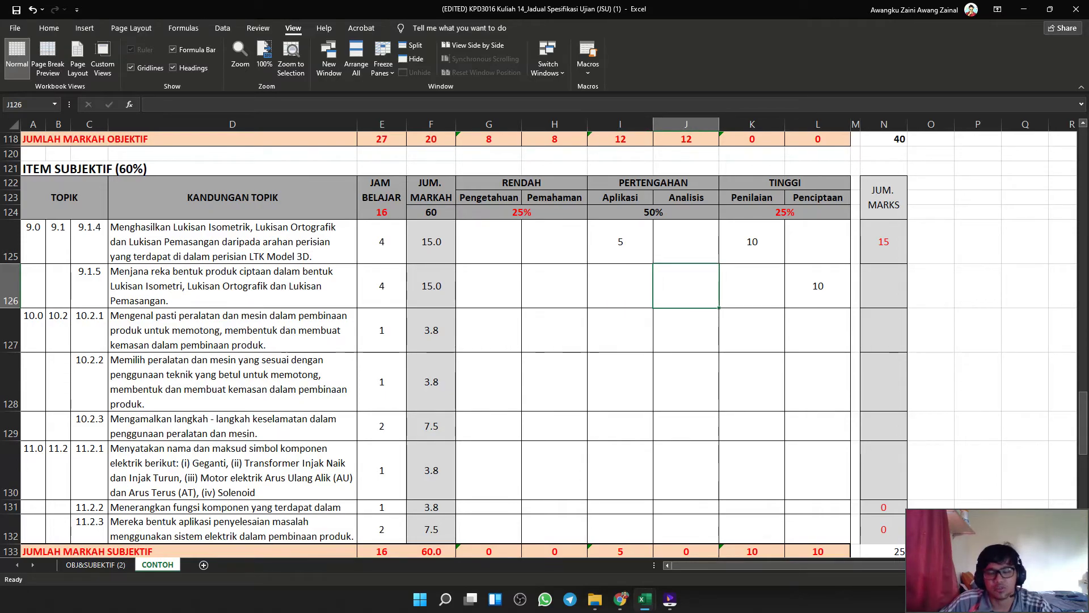
pyautogui.write('5')
pyautogui.click(817, 381)
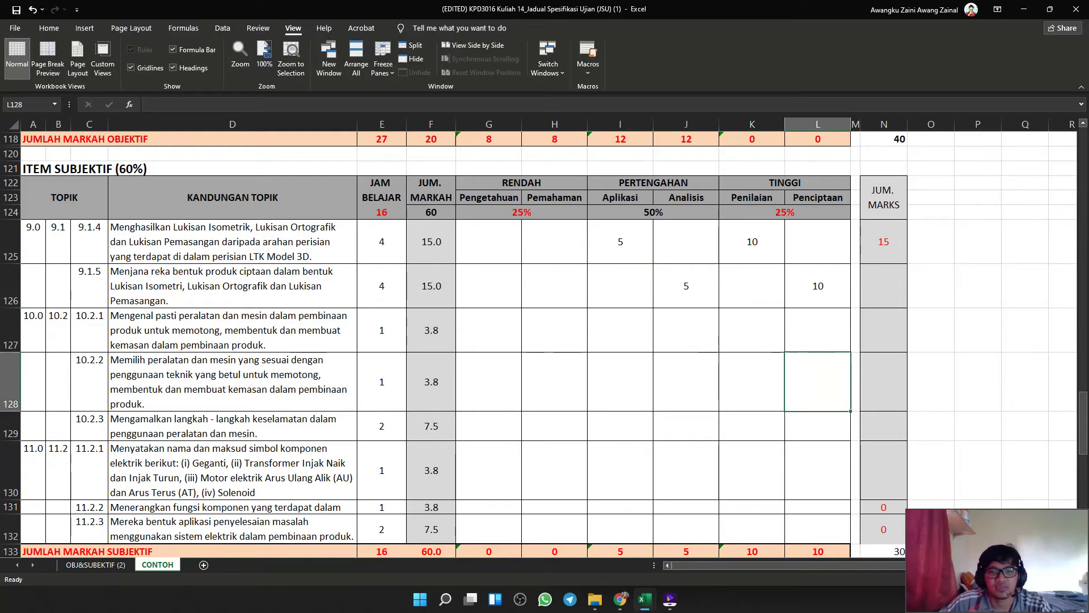
# Check the marks given to topics 9.1.4 and 9.1.5 against their calculated marks in F125 and F126.
pyautogui.scroll(-1, 817, 381)
pyautogui.click(431, 212)
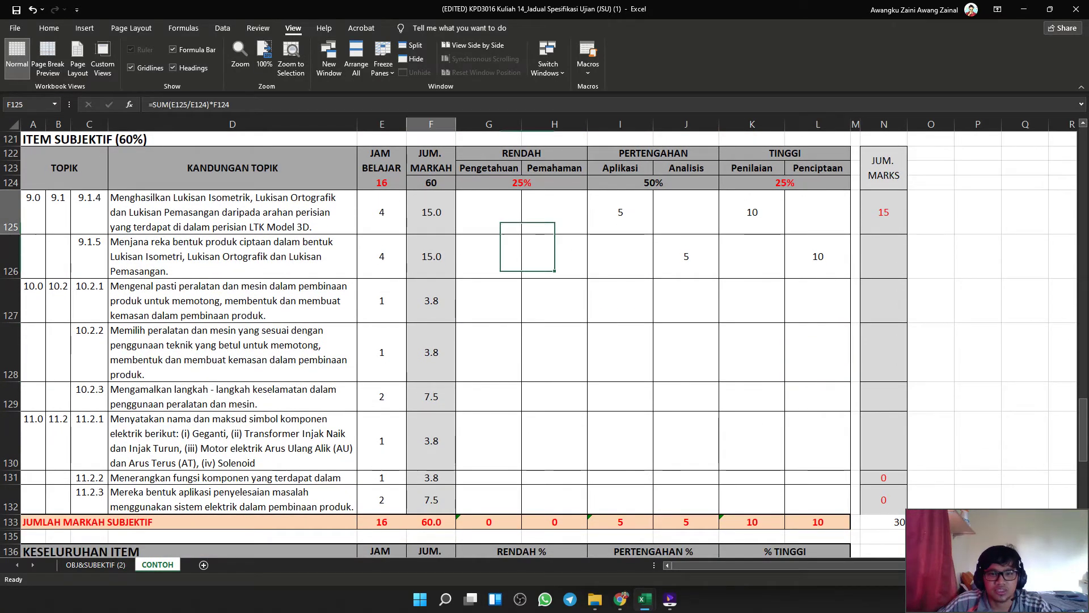
pyautogui.click(621, 212)
pyautogui.click(752, 212)
pyautogui.click(620, 212)
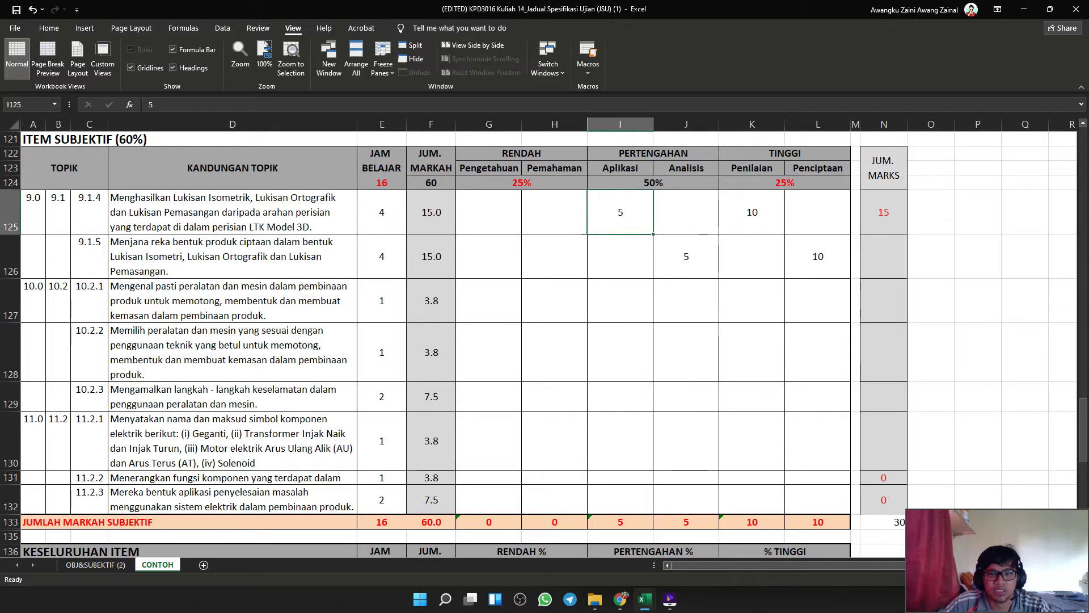
pyautogui.click(431, 212)
pyautogui.click(686, 257)
pyautogui.click(431, 257)
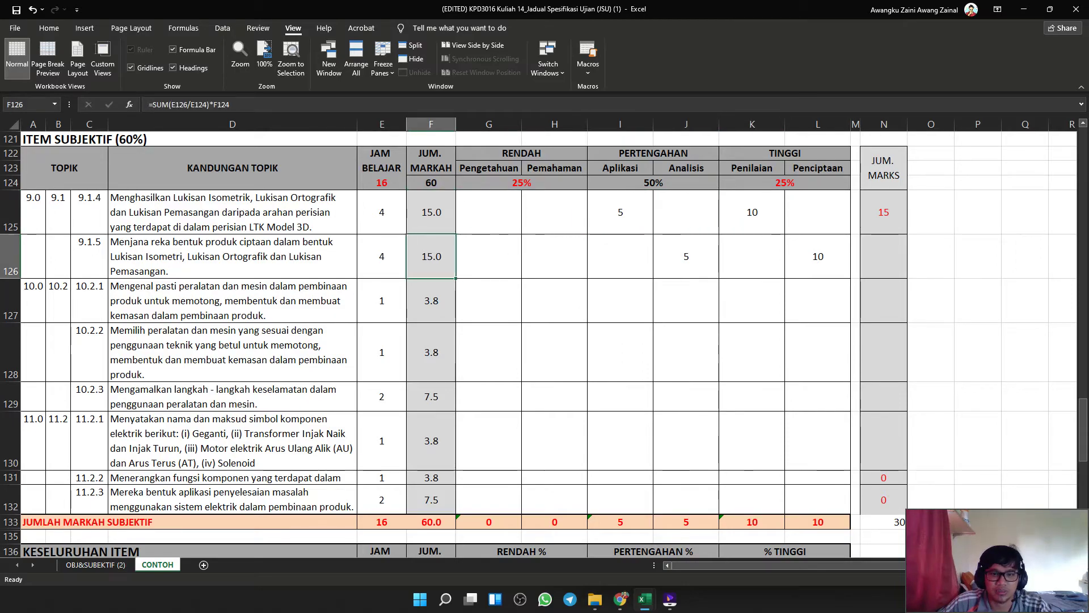
# Examine the calculated marks for topic 10.2.1 and the overall totals per cognitive level in row 138.
pyautogui.click(431, 301)
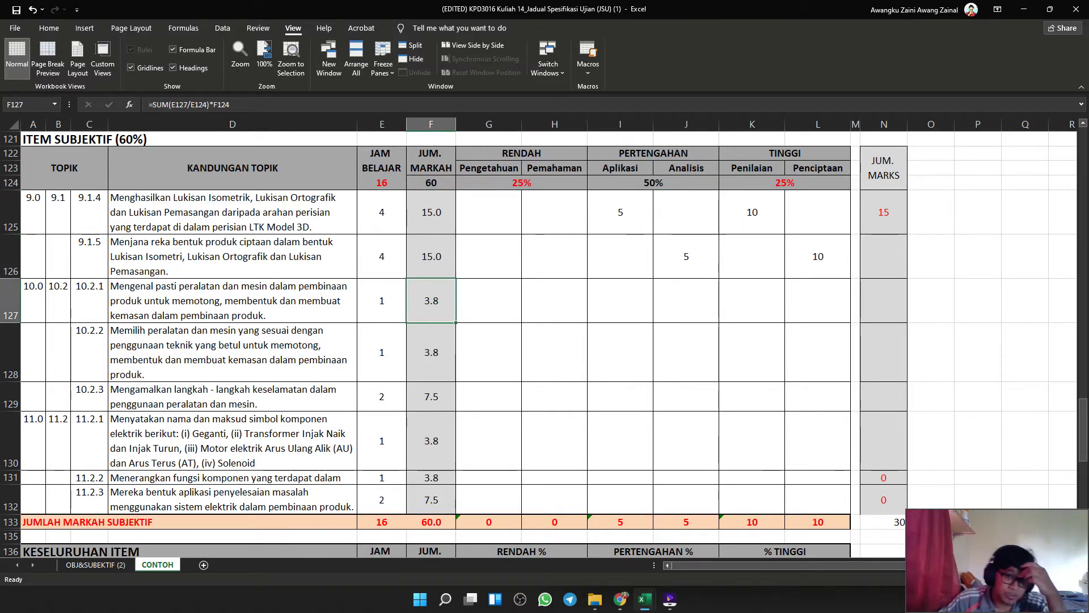
pyautogui.click(686, 301)
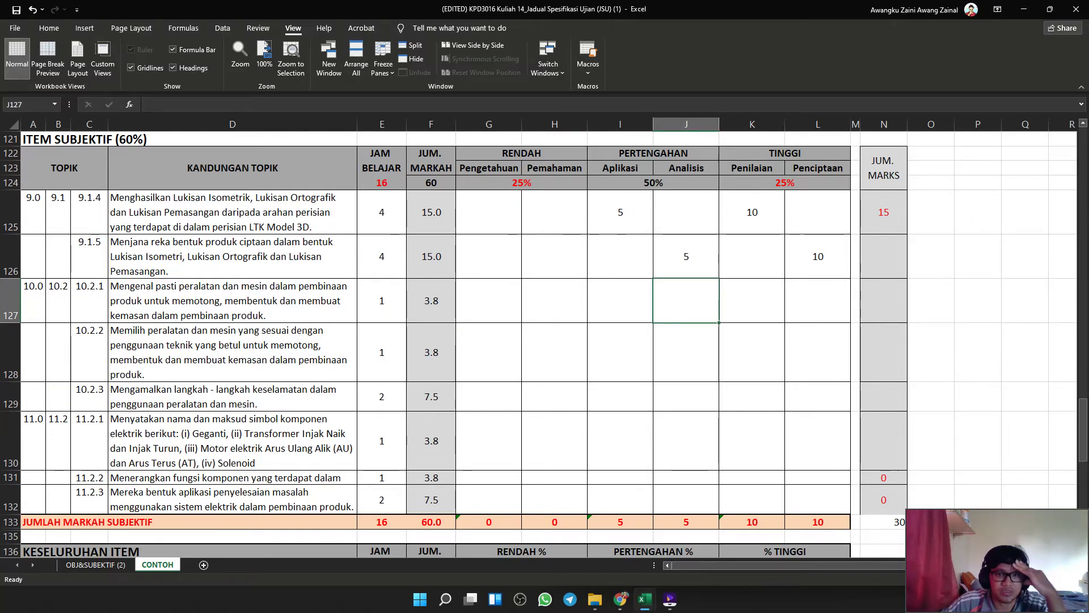
pyautogui.scroll(-1, 543, 345)
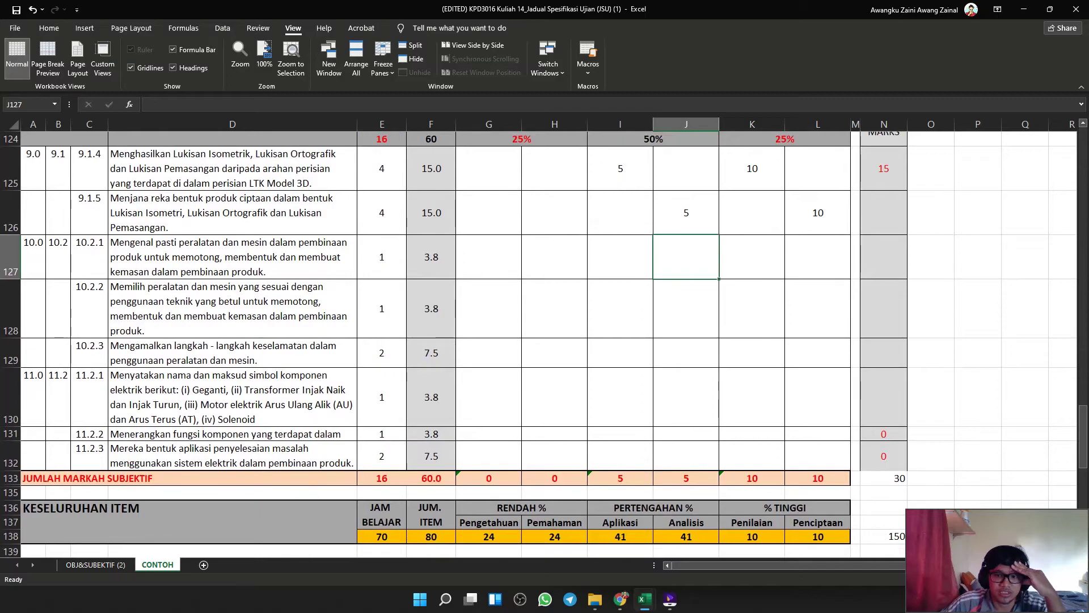
pyautogui.click(752, 537)
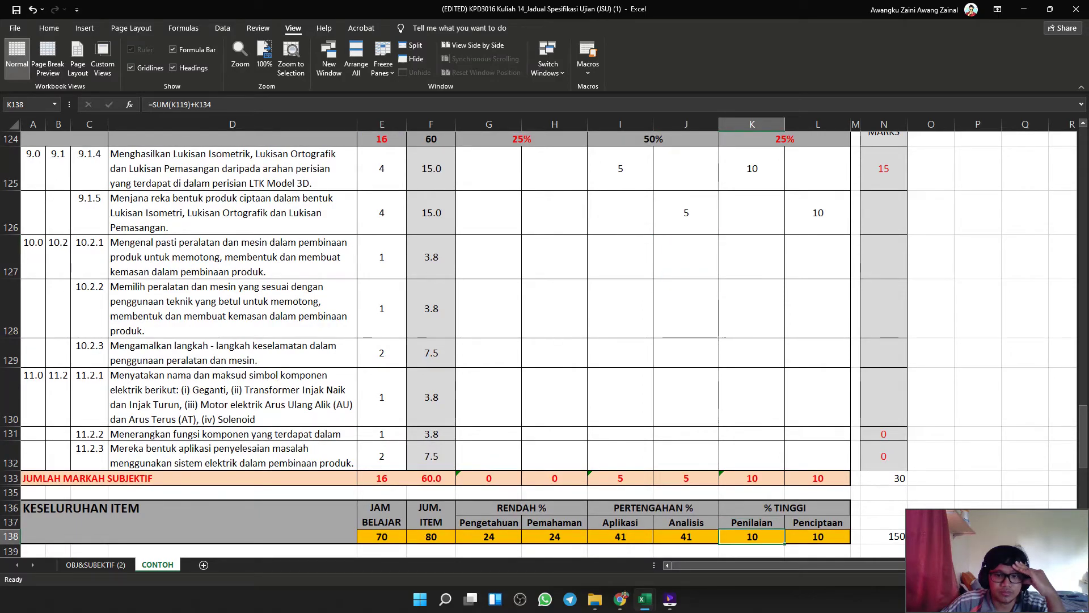
pyautogui.click(554, 537)
pyautogui.click(489, 537)
pyautogui.press('Right')
pyautogui.press('Right')
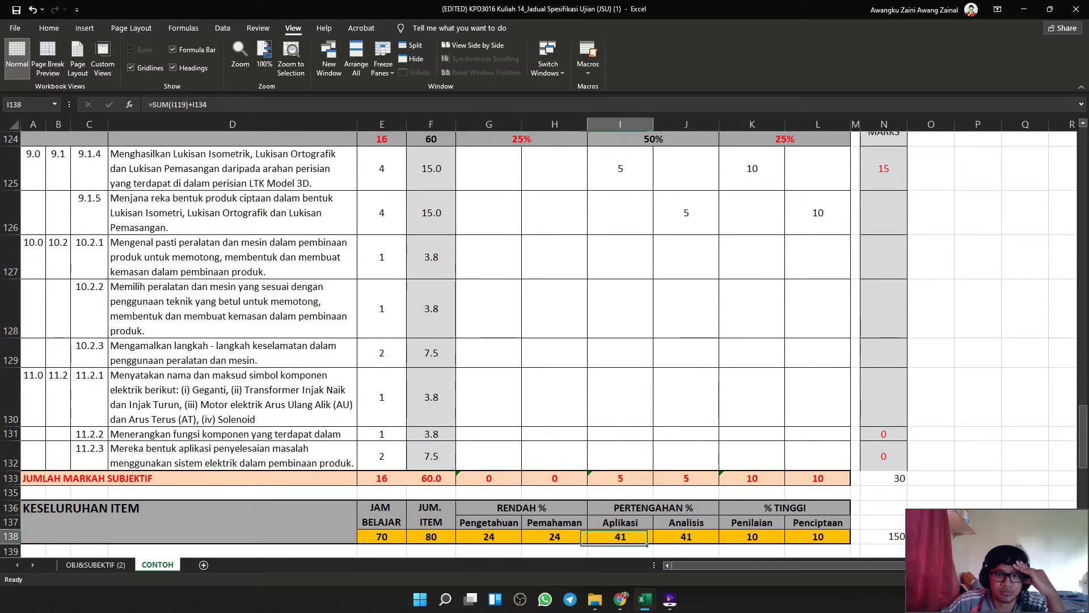
# Assign 3.8 marks to Aplikasi for topic 10.2.1 in I127 and 3.8 marks to Analisis for topic 10.2.2 in J128.
pyautogui.scroll(1, 543, 344)
pyautogui.click(620, 301)
pyautogui.write('3.')
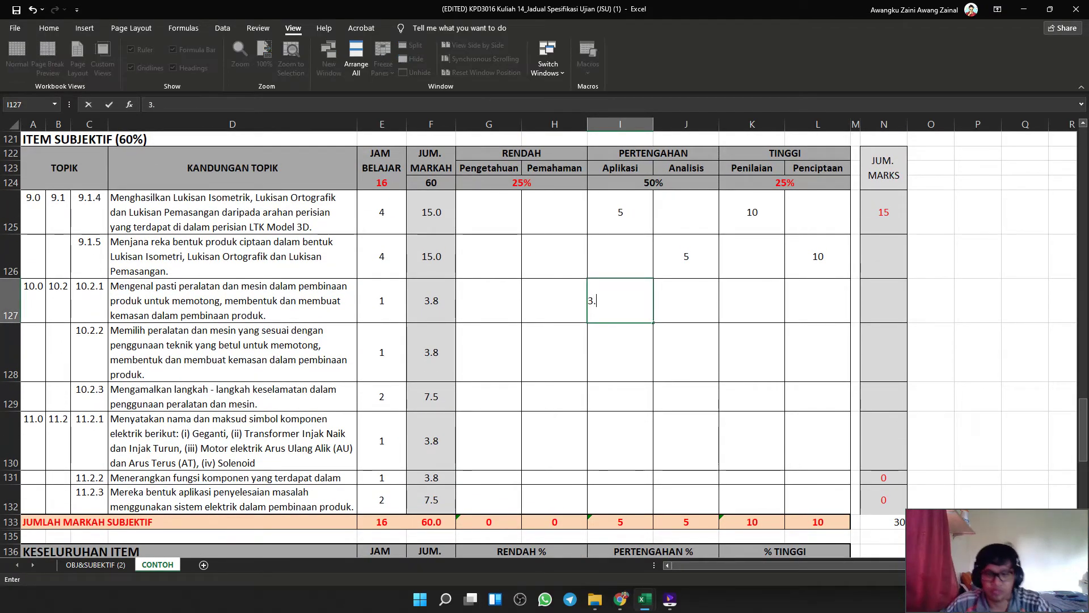
pyautogui.write('8')
pyautogui.press('Return')
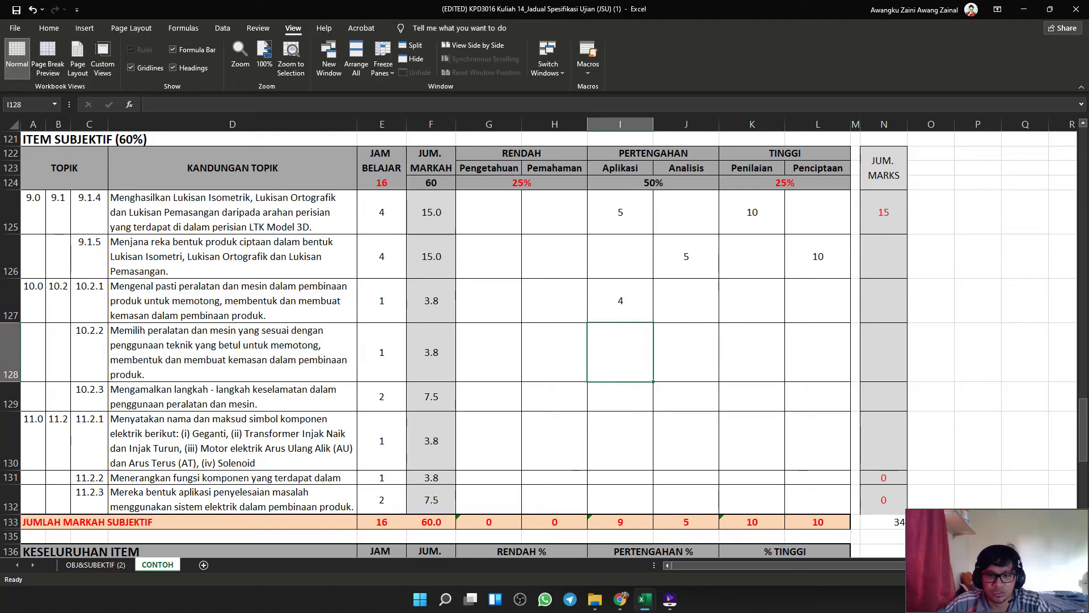
pyautogui.scroll(-1, 545, 340)
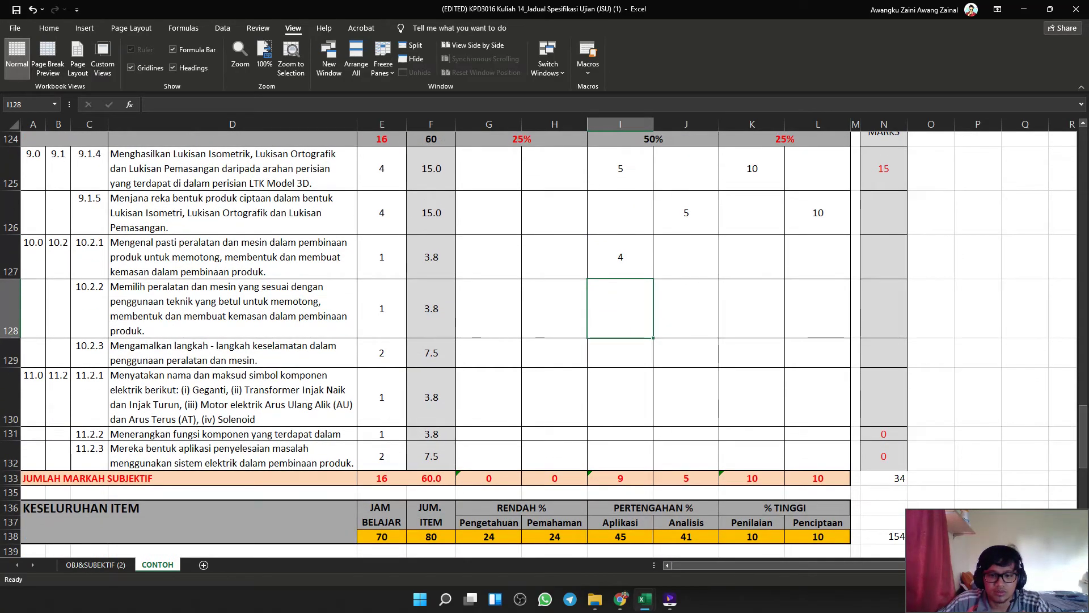
pyautogui.click(686, 308)
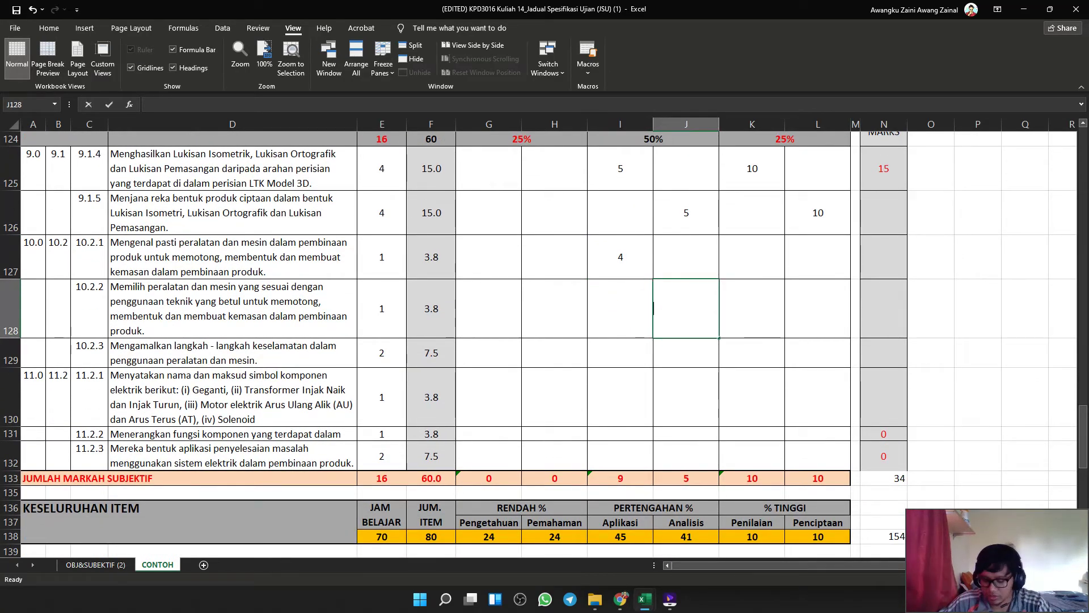
pyautogui.write('3.8')
pyautogui.press('Return')
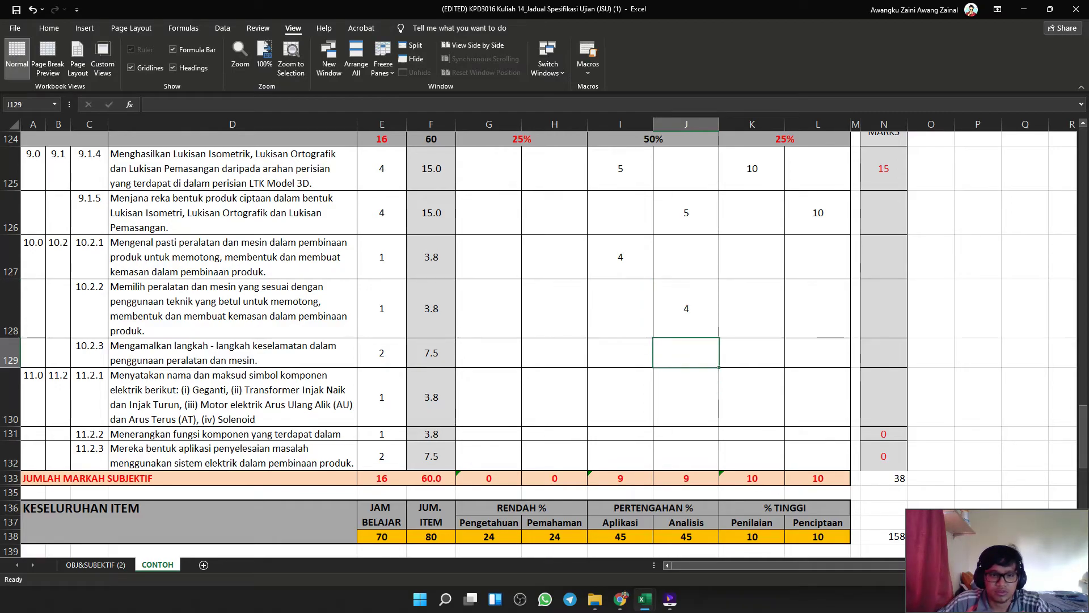
# Review the descriptions of topics 10.2.3 and 11.2.1 against the marks already distributed.
pyautogui.click(233, 353)
pyautogui.moveTo(620, 257); pyautogui.dragTo(686, 308)
pyautogui.click(751, 353)
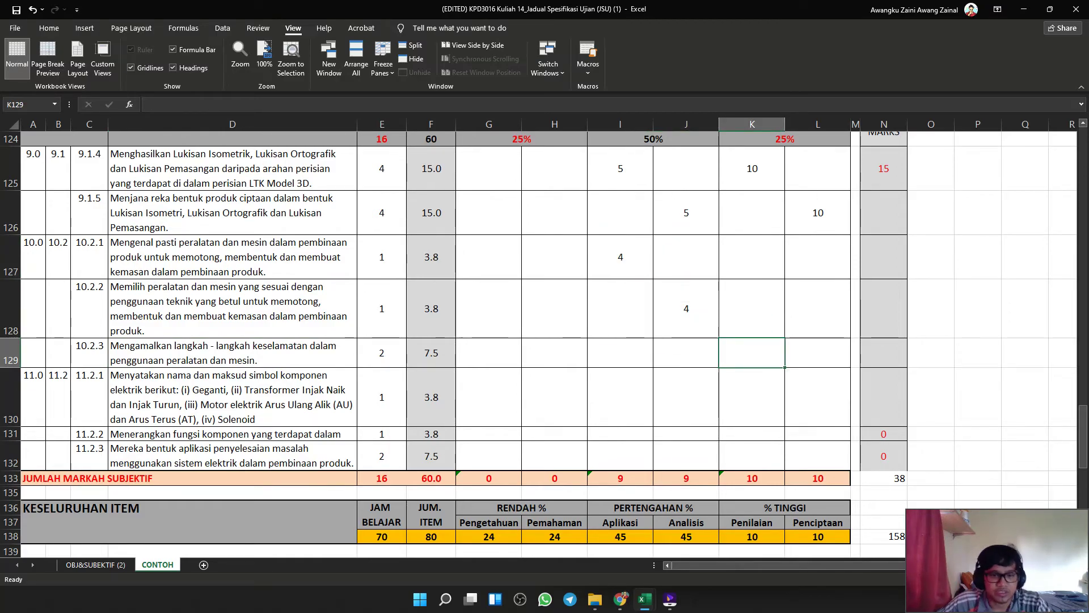
pyautogui.click(232, 397)
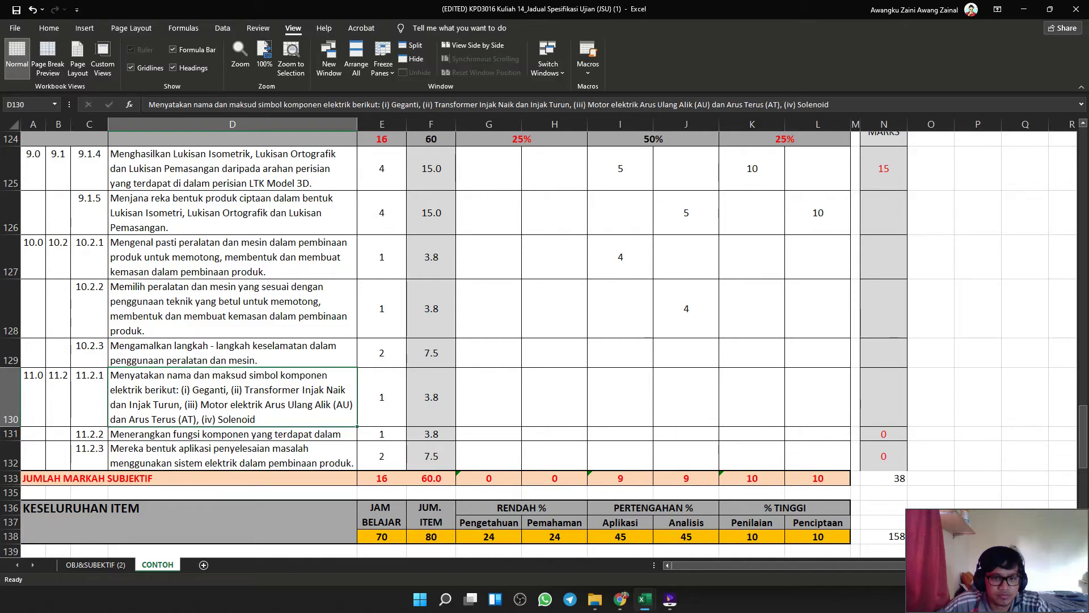
pyautogui.scroll(1, 139, 290)
pyautogui.scroll(-1, 233, 363)
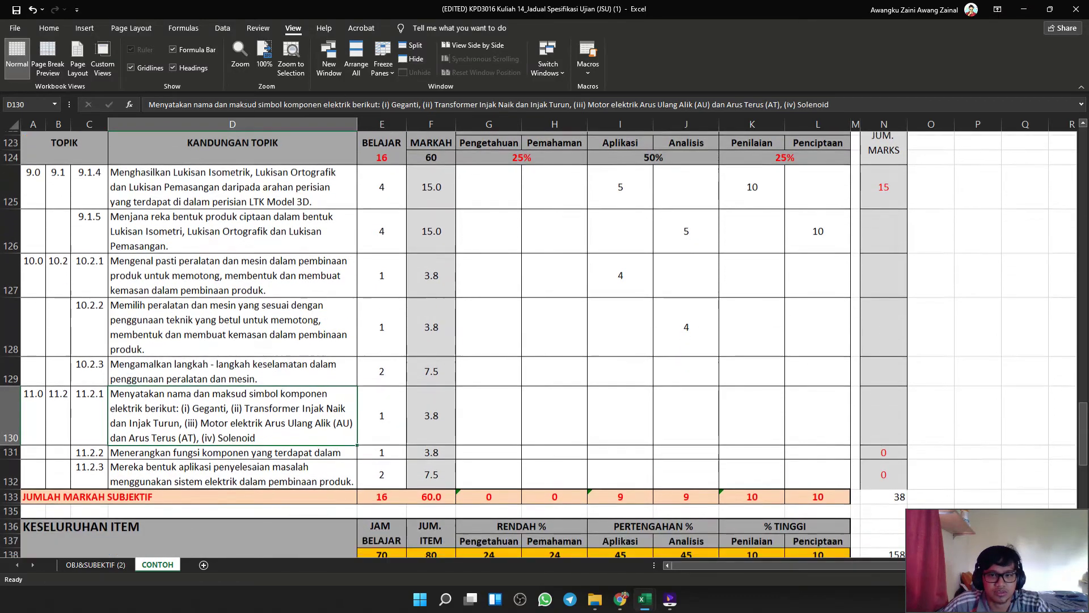
# Try assigning 3.8 marks to Penilaian for topic 11.2.1 in K130.
pyautogui.click(752, 397)
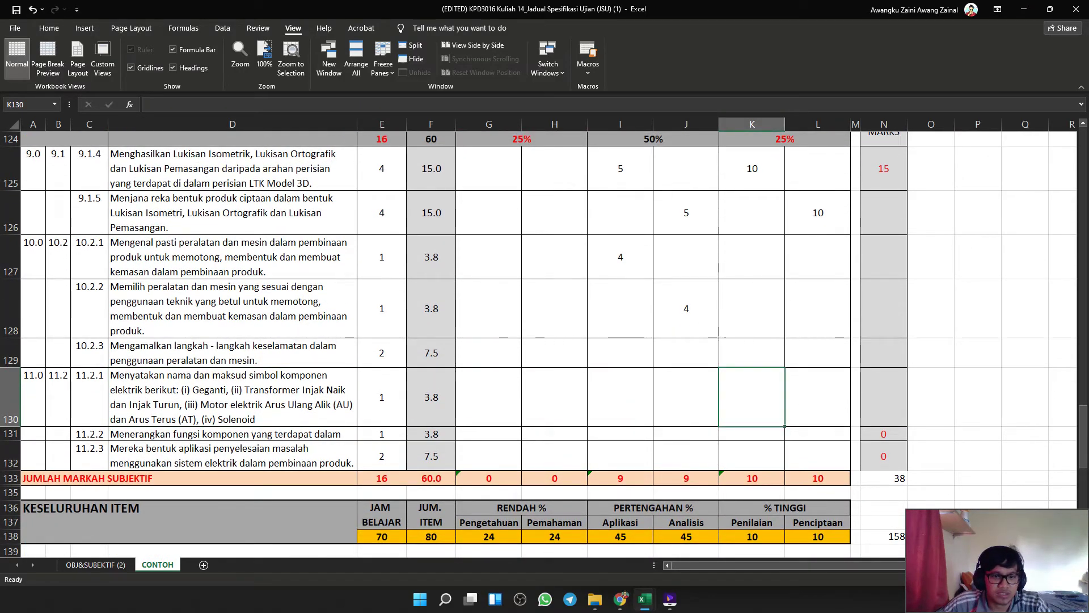
pyautogui.scroll(1, 539, 341)
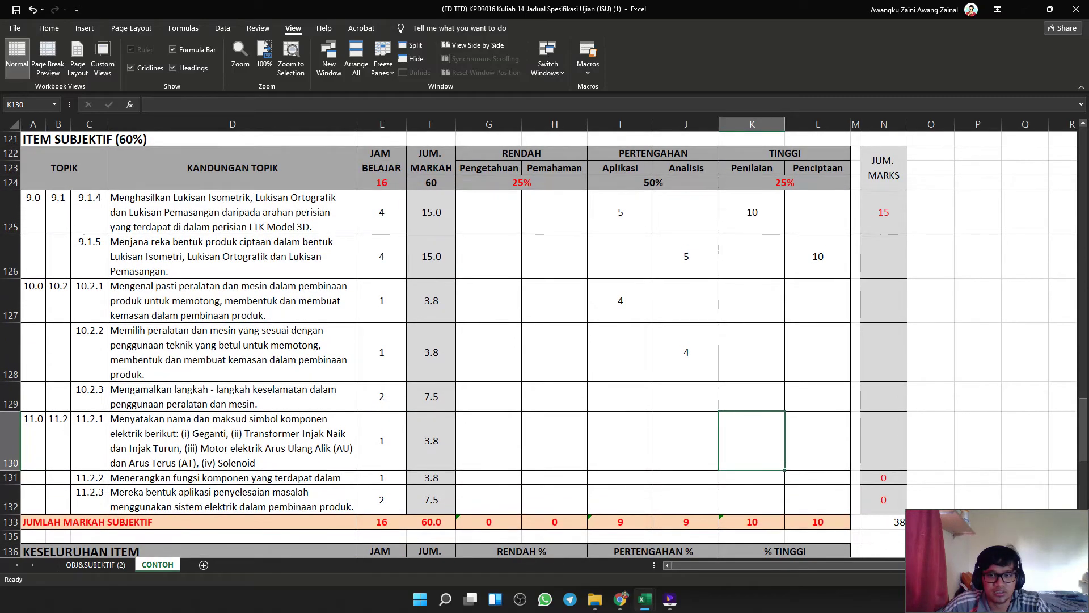
pyautogui.scroll(-1, 539, 340)
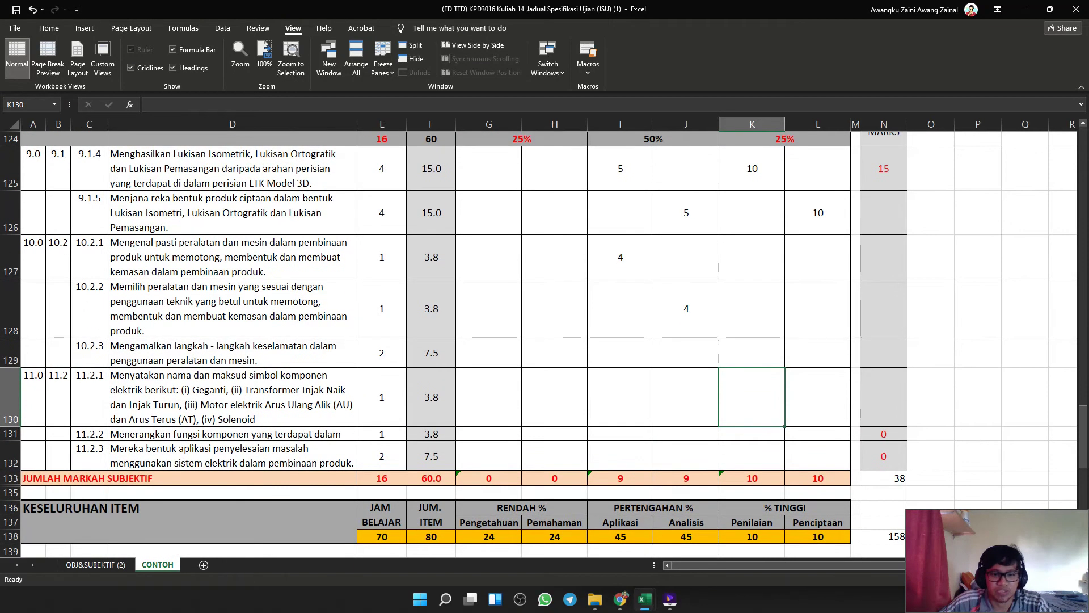
pyautogui.write('3.8')
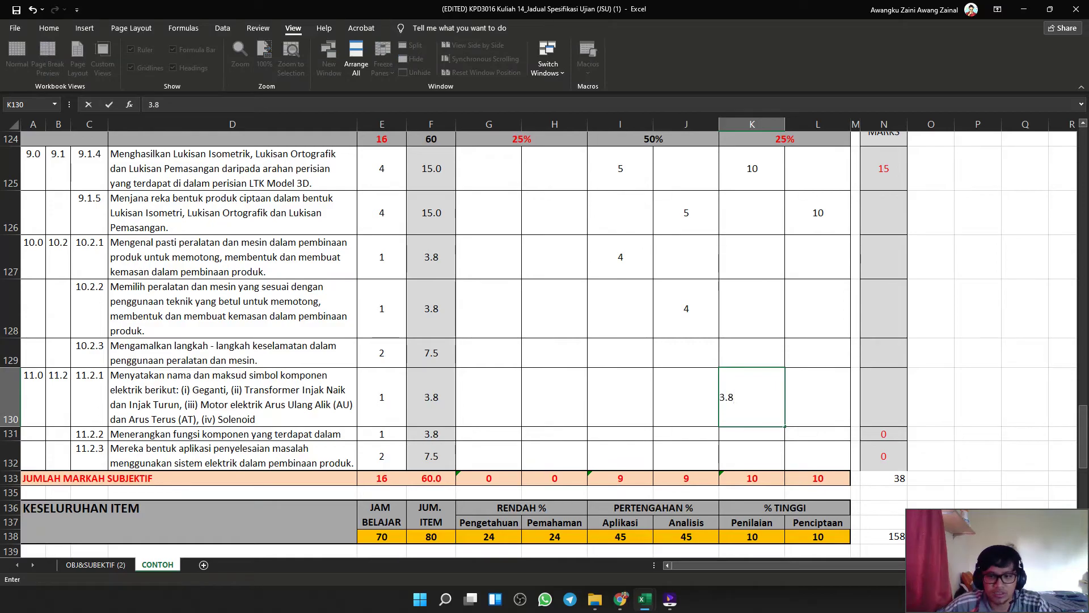
pyautogui.hotkey('ctrl', 'Return')
pyautogui.press('BackSpace')
# Set Penilaian for topic 9.1.4 in K125 and Penciptaan for topic 9.1.5 in L126 to 15 marks each, clearing I125 and J126.
pyautogui.click(752, 168)
pyautogui.press('BackSpace')
pyautogui.write('5')
pyautogui.click(818, 213)
pyautogui.write('15')
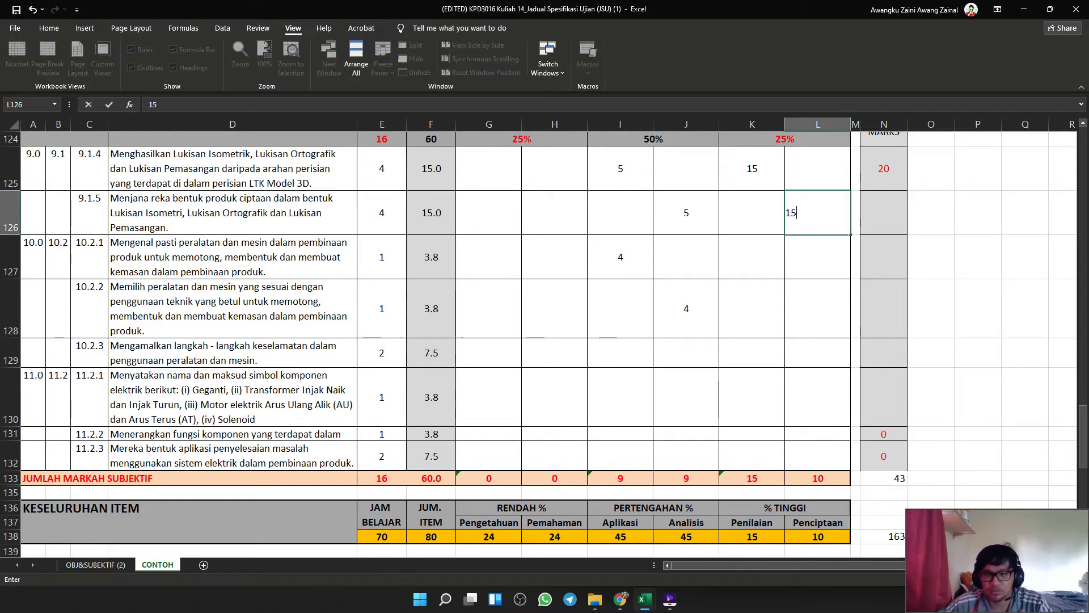
pyautogui.moveTo(686, 212); pyautogui.dragTo(621, 168)
pyautogui.click(752, 309)
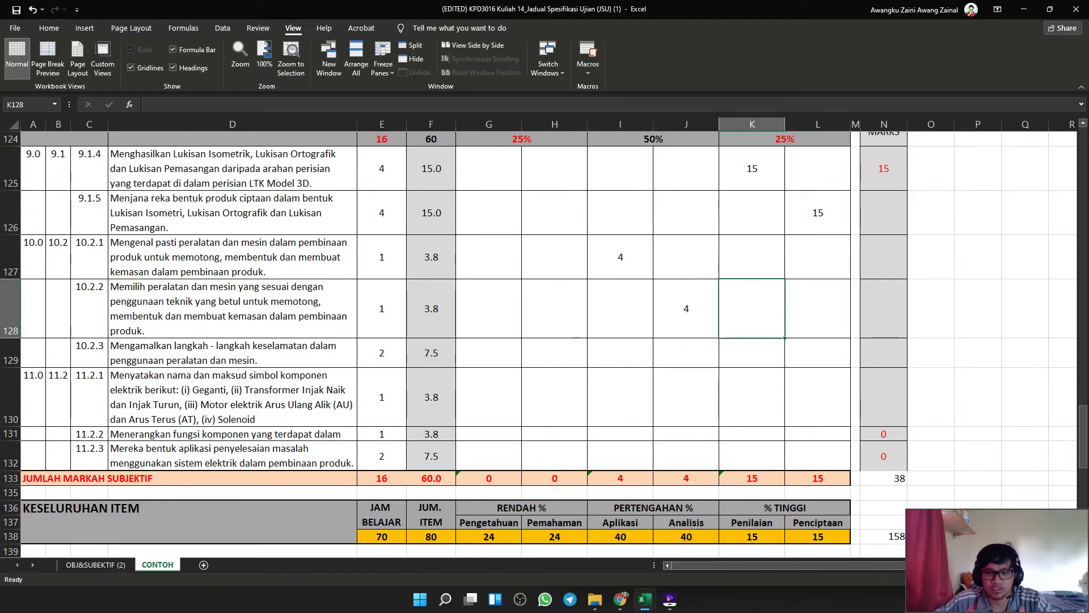
# Assign 4 marks to Penciptaan for topic 11.2.3 in L132.
pyautogui.click(620, 257)
pyautogui.click(620, 308)
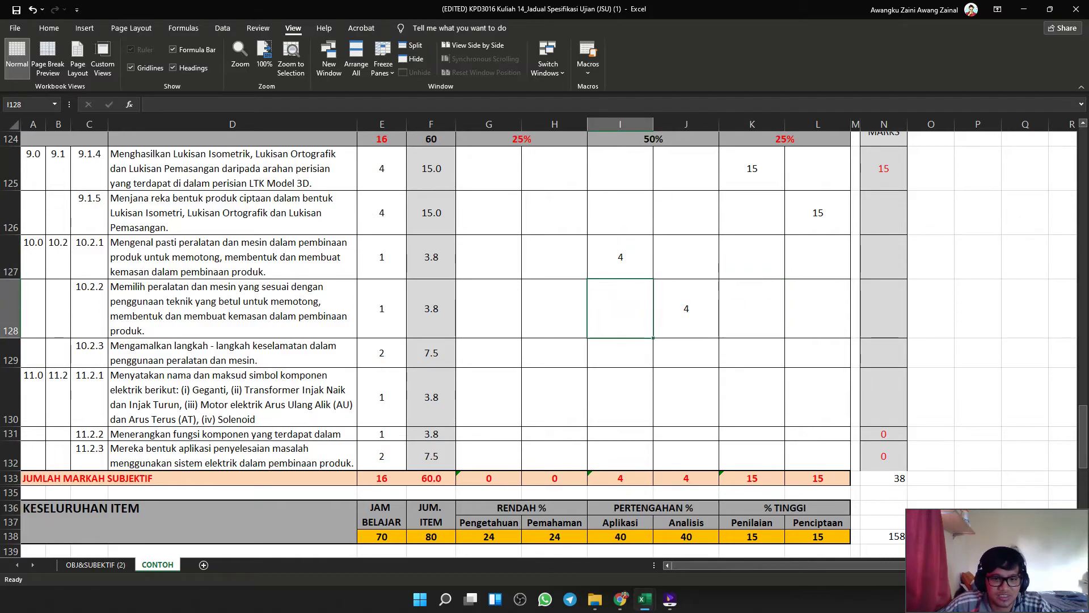
pyautogui.click(232, 456)
pyautogui.scroll(1, 367, 404)
pyautogui.scroll(-1, 367, 404)
pyautogui.press('Right')
pyautogui.press('Right')
pyautogui.press('Right')
pyautogui.press('Right')
pyautogui.press('Right')
pyautogui.press('Right')
pyautogui.press('Right')
pyautogui.press('Right')
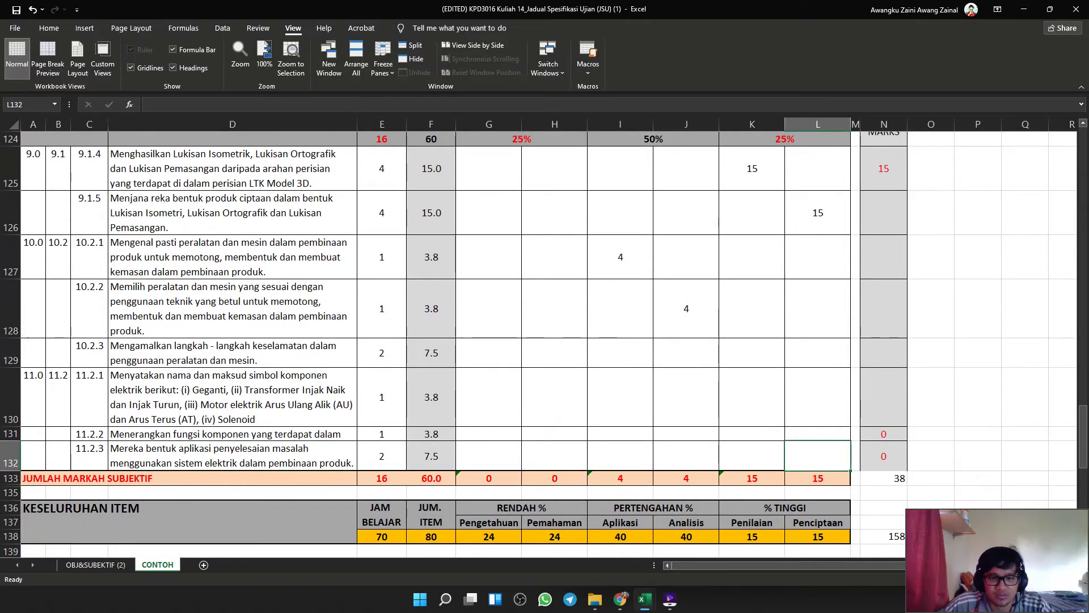
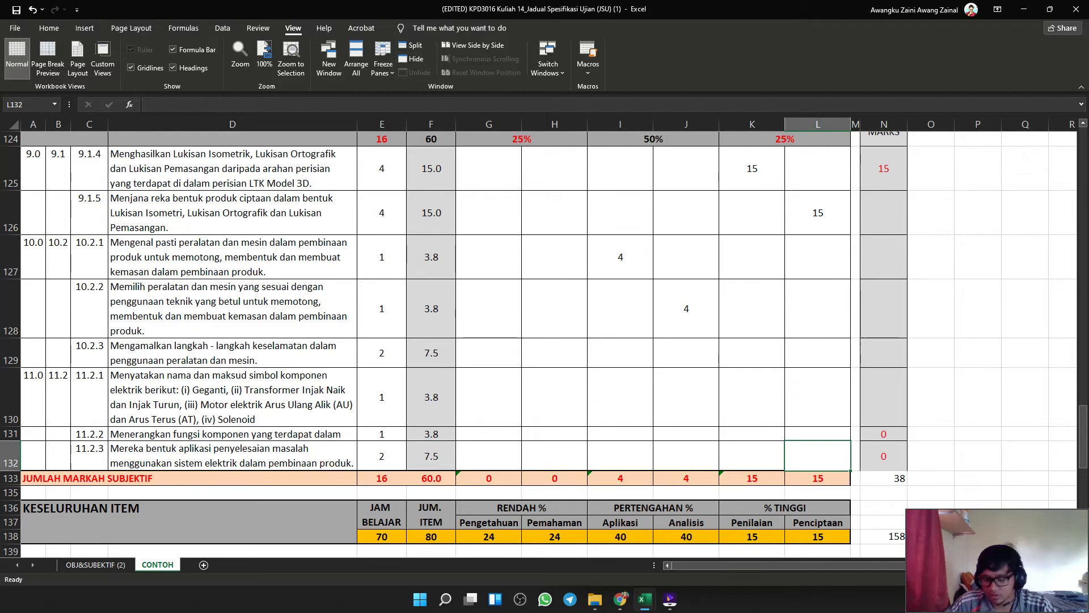
pyautogui.write('4')
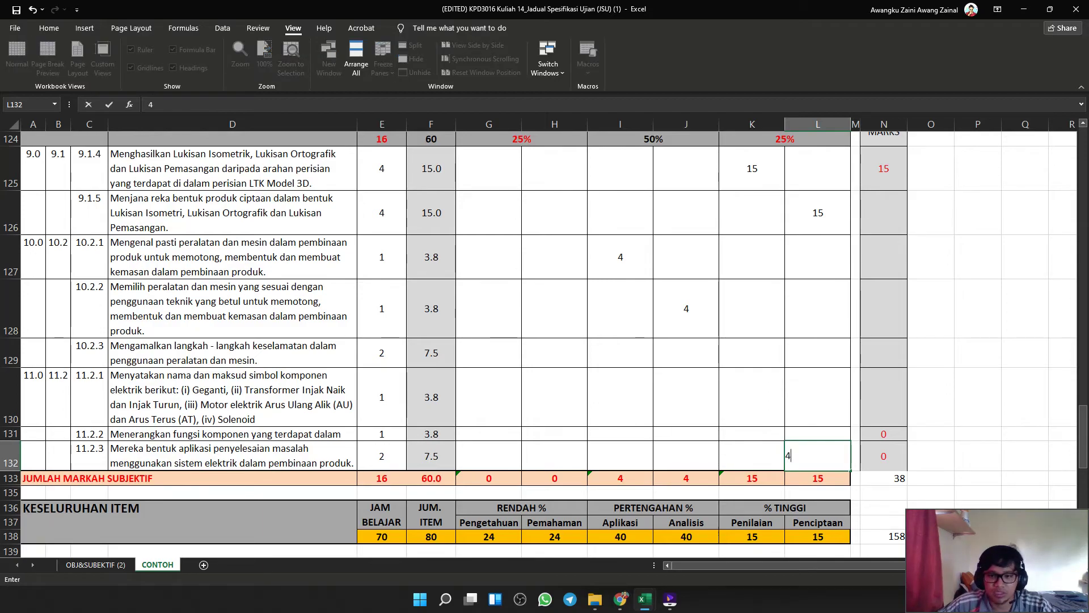
# Assign 3.5 marks to Penilaian for topic 11.2.3 in K132.
pyautogui.press('Left')
pyautogui.write('3.5')
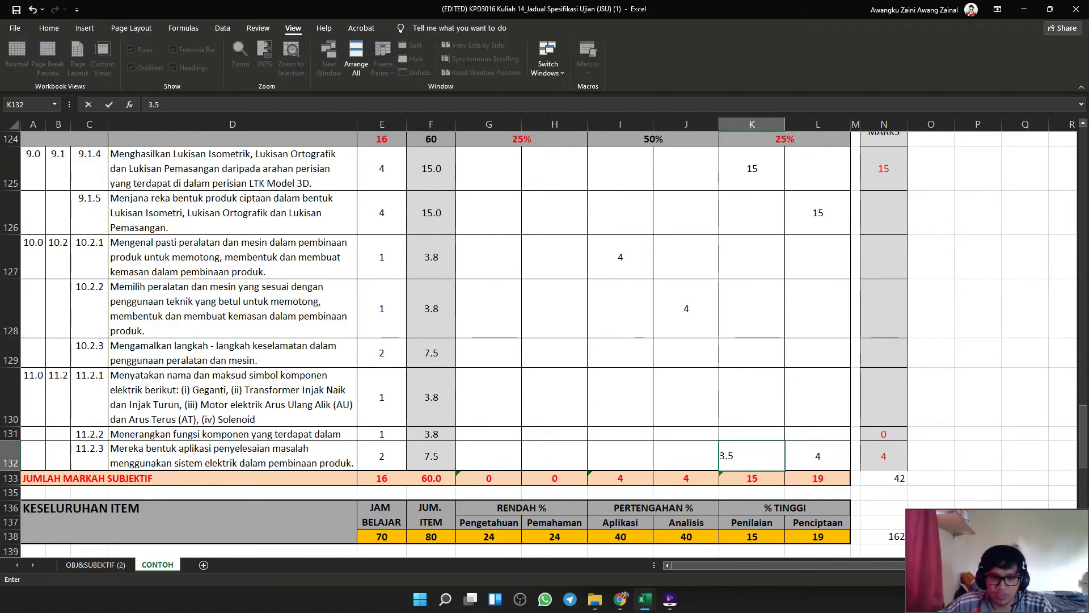
pyautogui.press('Up')
pyautogui.press('Up')
pyautogui.press('Down')
pyautogui.press('Down')
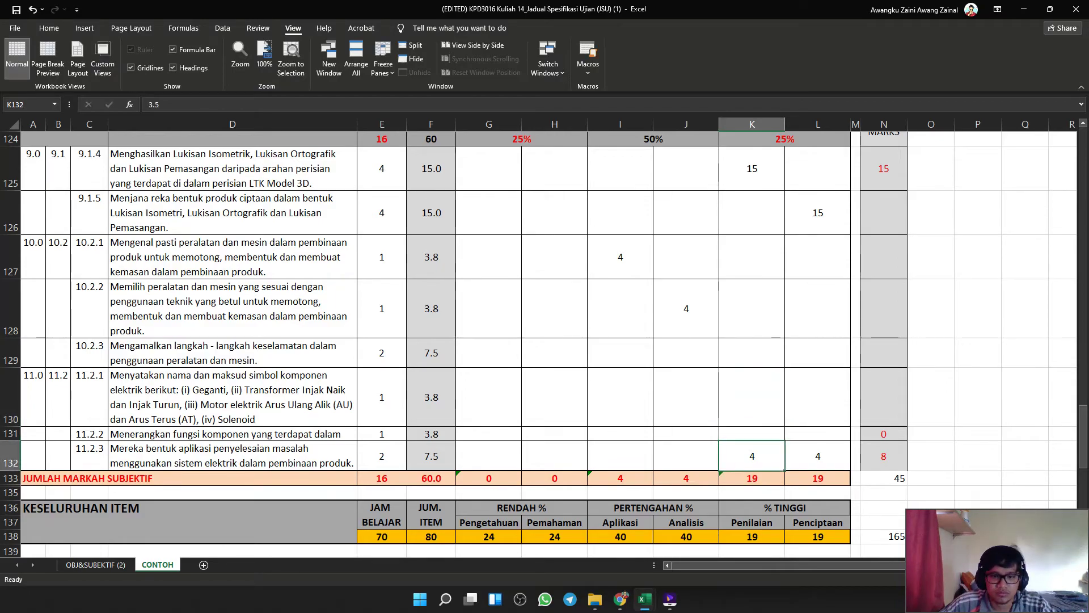
# Try showing the Penilaian marks in K132 with one decimal place.
pyautogui.click(48, 28)
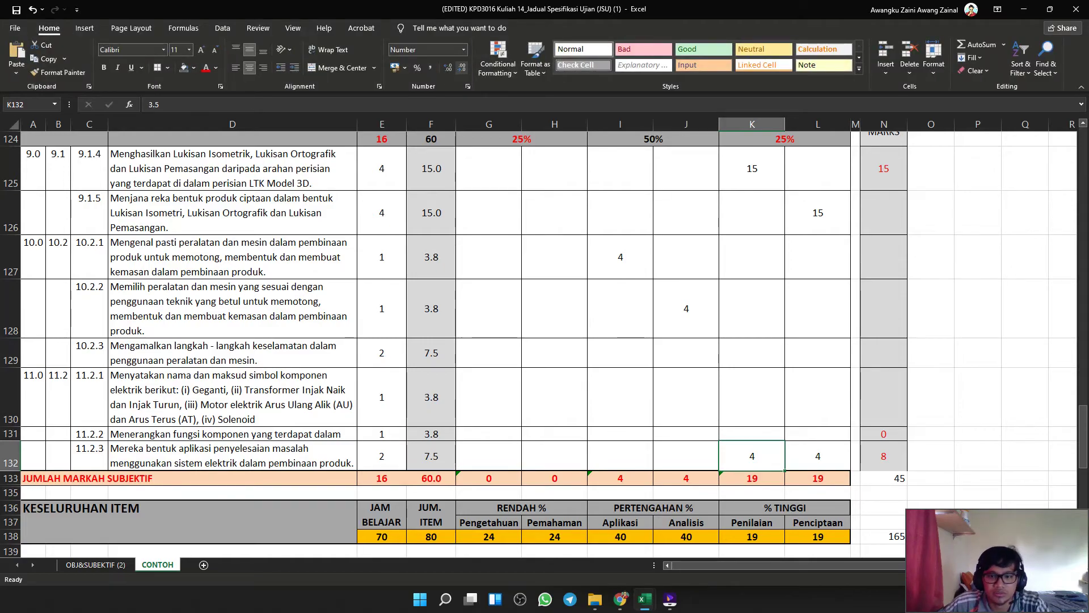
pyautogui.click(448, 68)
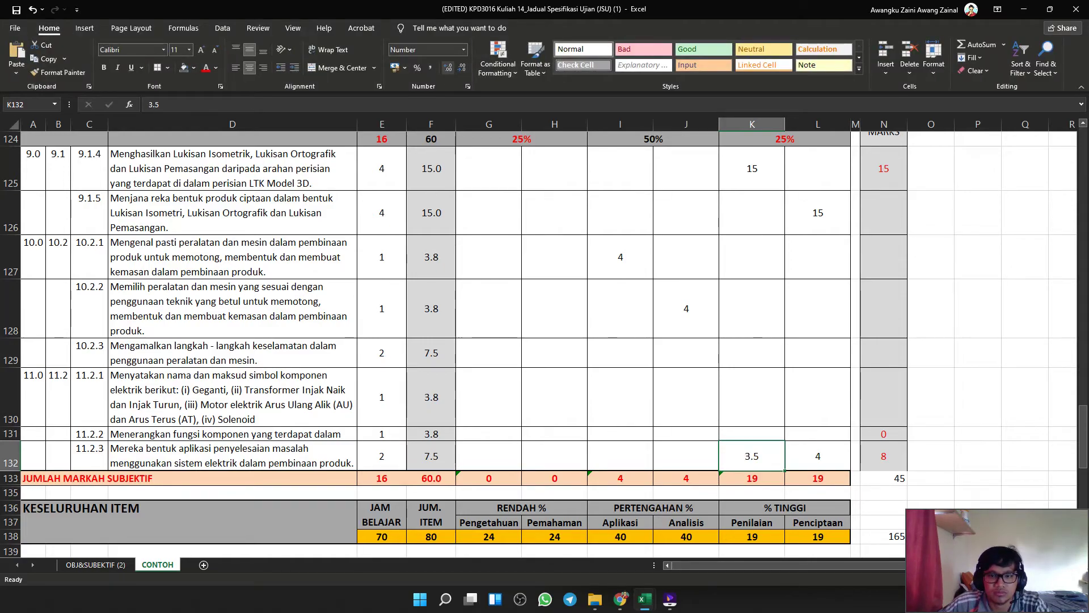
pyautogui.click(461, 68)
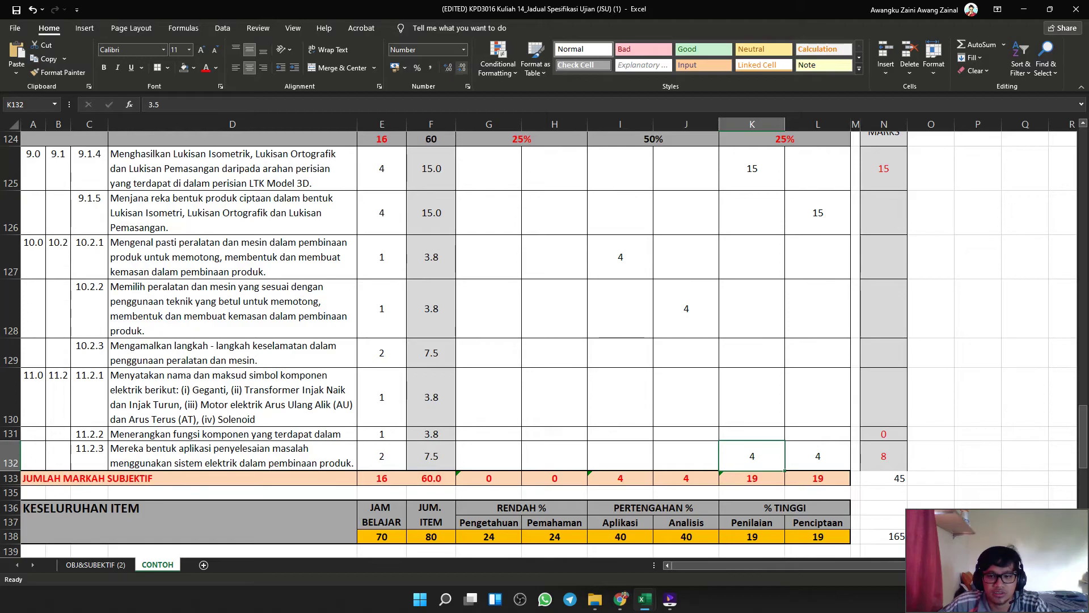
# Display topic 11.2.3's Penilaian marks in K132 to one decimal place.
pyautogui.click(448, 68)
pyautogui.click(447, 68)
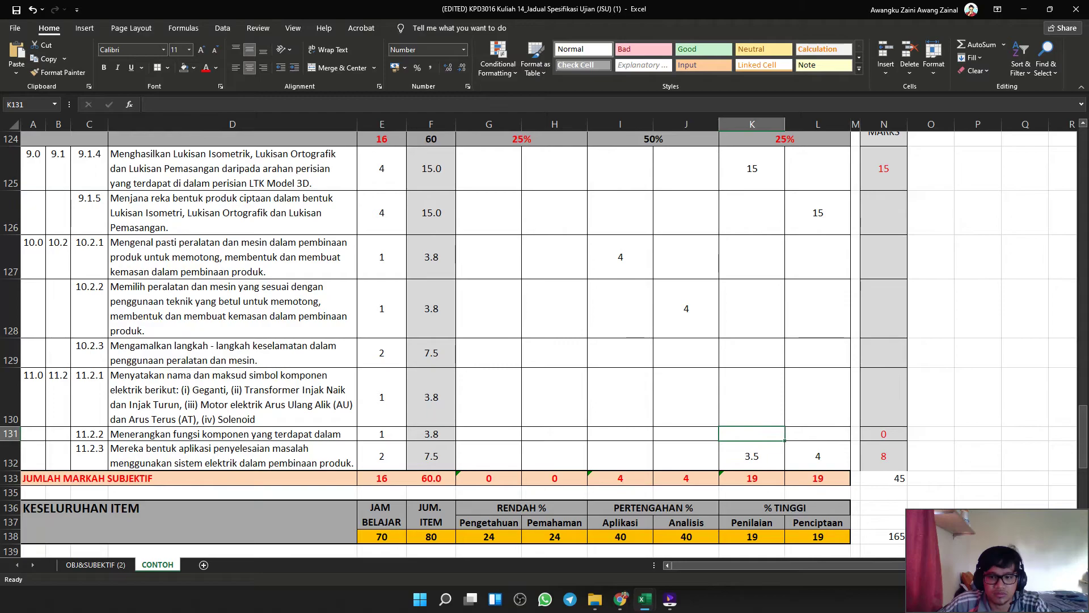
pyautogui.click(752, 478)
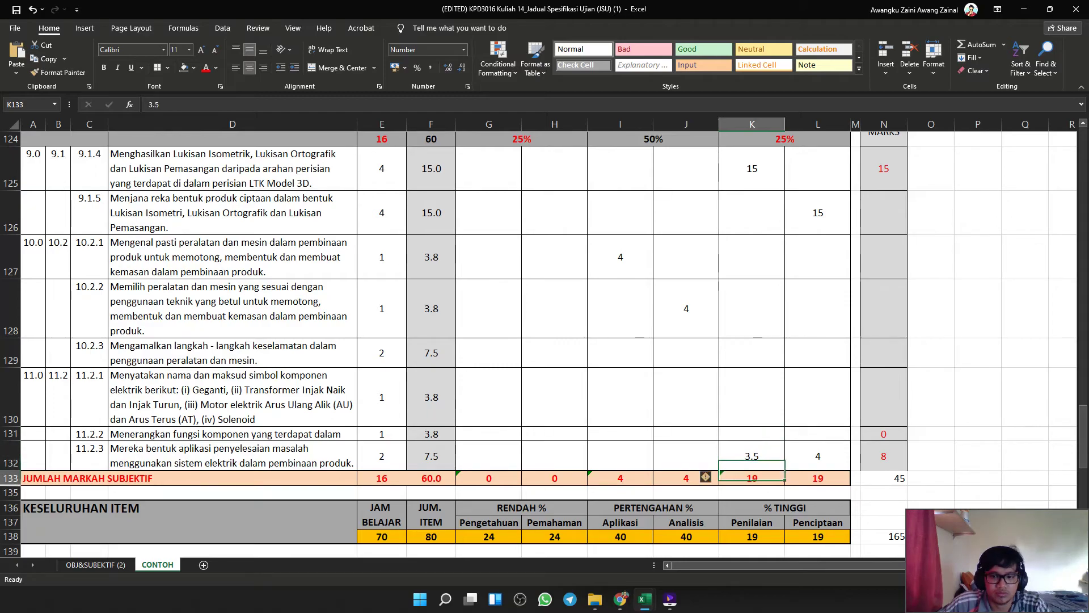
pyautogui.click(752, 397)
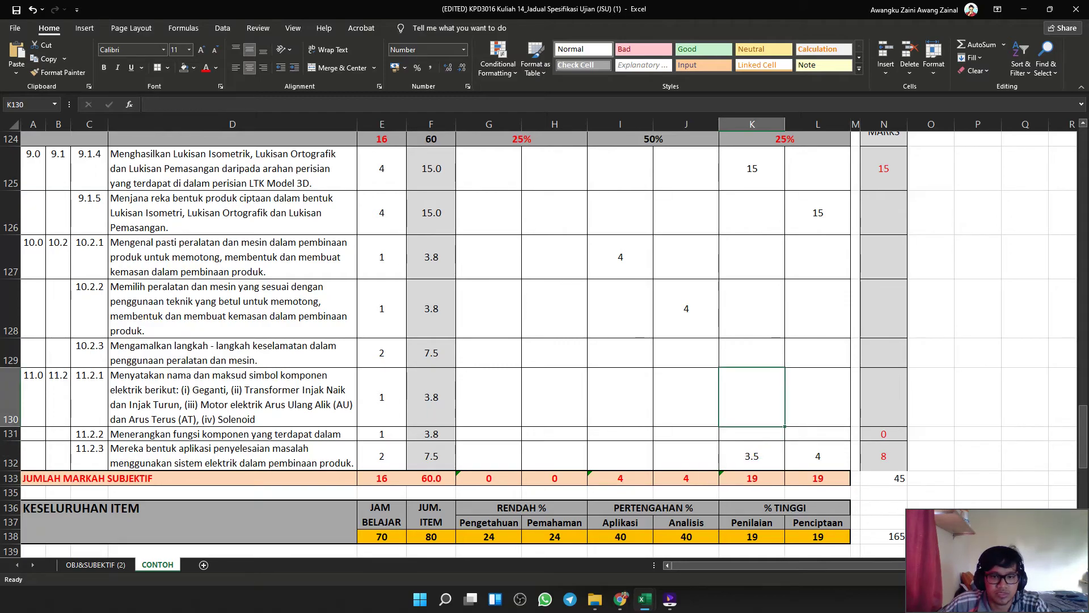
# Assign 3.8 marks to Analisis for topic 11.2.2 in J131.
pyautogui.click(489, 457)
pyautogui.click(232, 434)
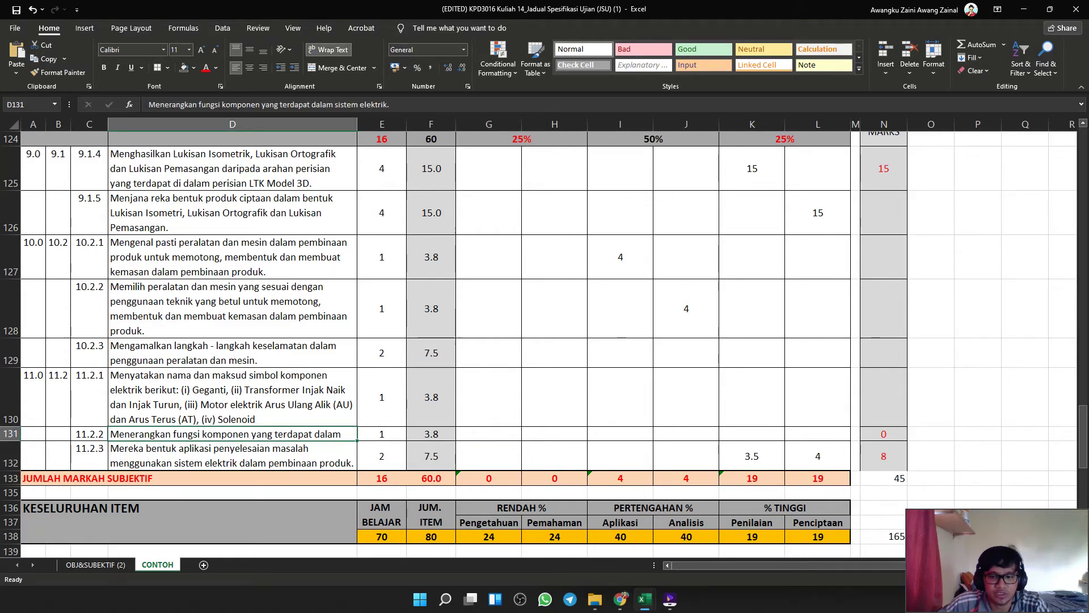
pyautogui.scroll(2, 539, 341)
pyautogui.scroll(-1, 539, 340)
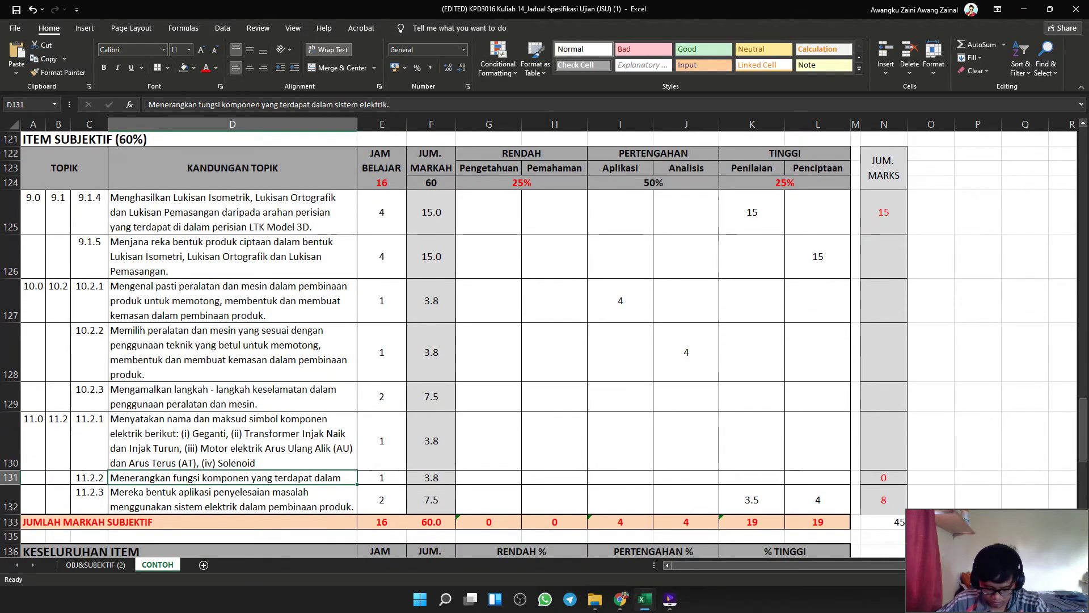
pyautogui.click(686, 500)
pyautogui.click(686, 478)
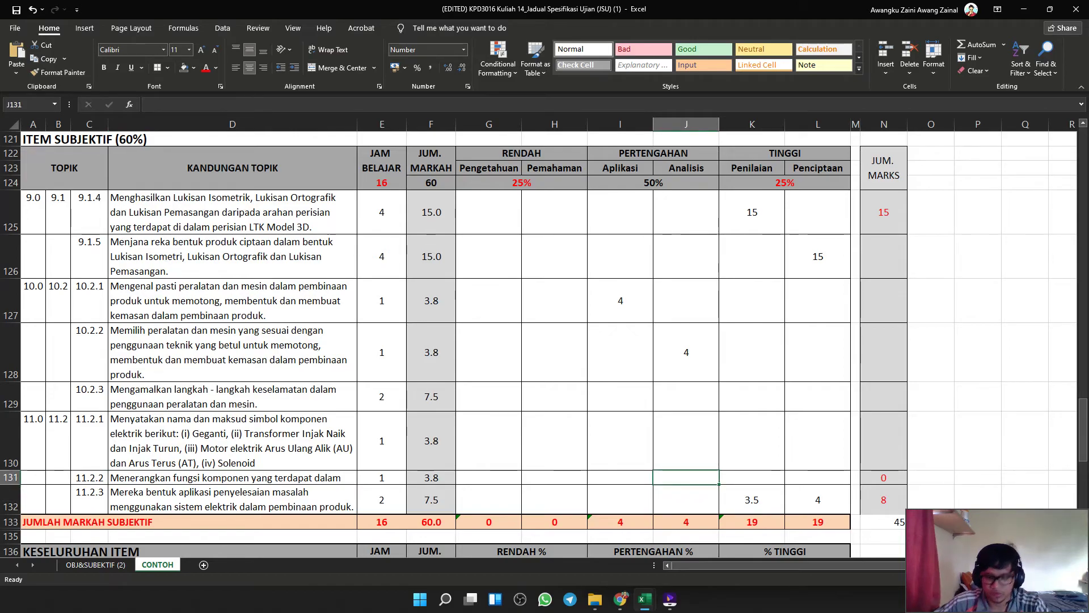
pyautogui.write('4')
pyautogui.write('3.8')
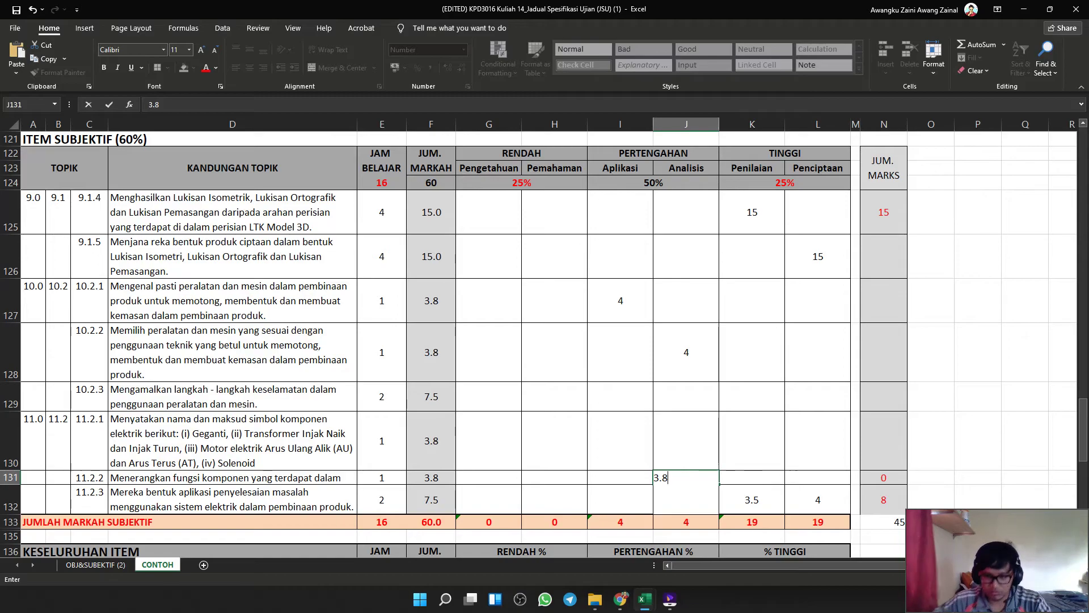
pyautogui.press('Up')
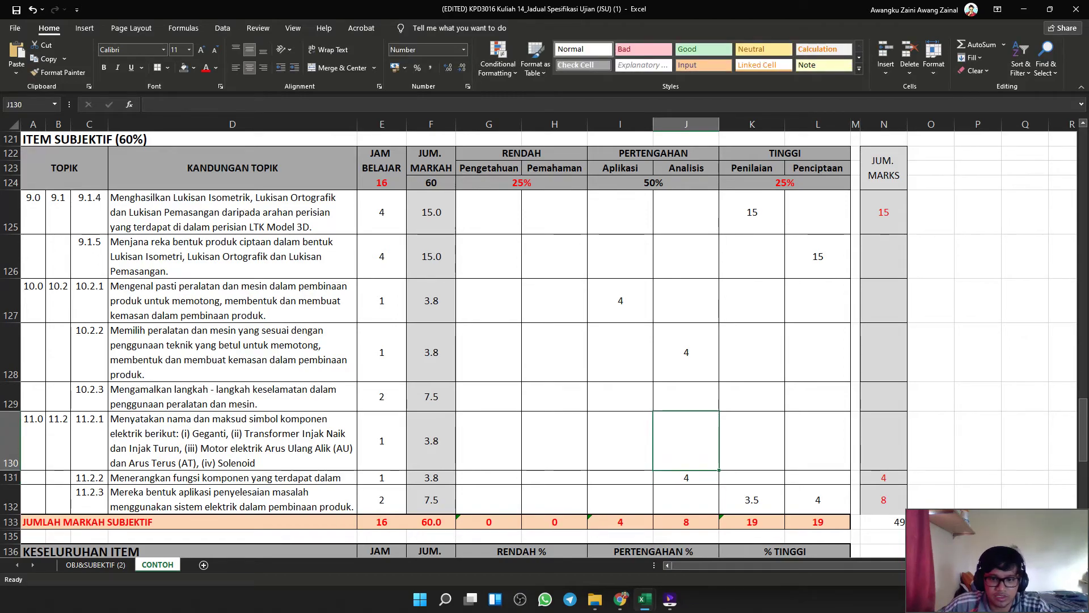
# Assign 3.8 marks to Analisis for topic 11.2.1 in J130 and check the overall Analisis total in J138.
pyautogui.write('3.8')
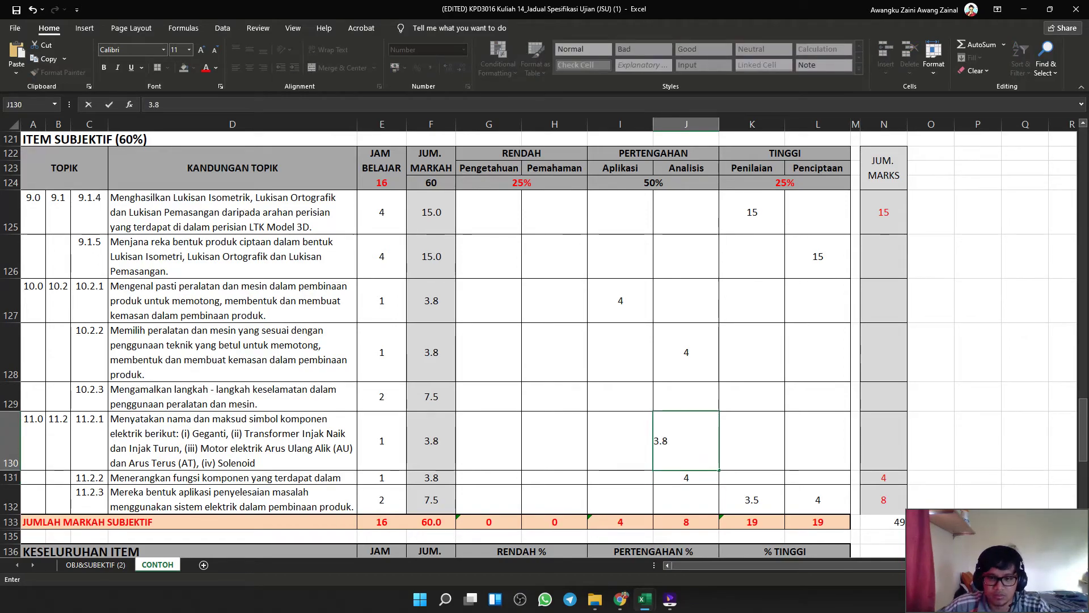
pyautogui.press('Left')
pyautogui.press('Left')
pyautogui.scroll(-2, 538, 344)
pyautogui.click(686, 433)
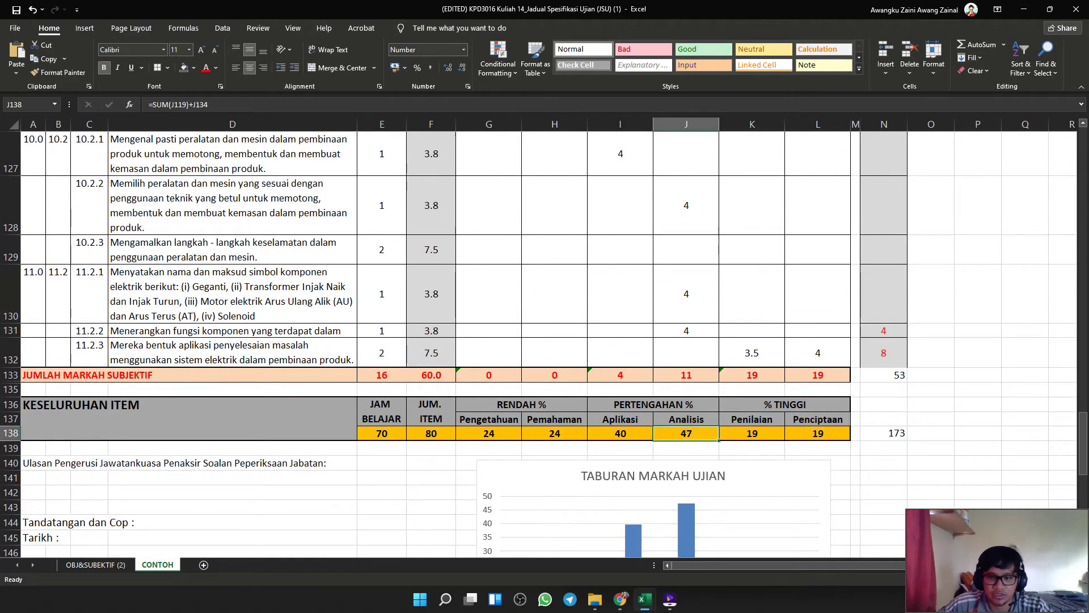
# Assign 7.5 marks to Penciptaan for topic 10.2.3 in L129.
pyautogui.scroll(1, 686, 433)
pyautogui.click(686, 353)
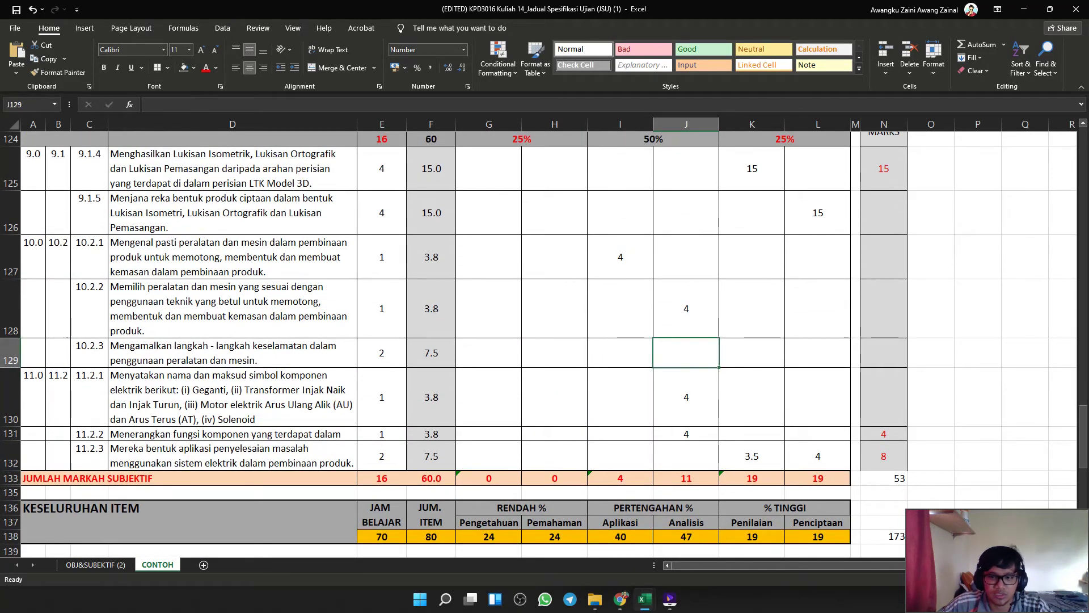
pyautogui.press('Right')
pyautogui.press('Right')
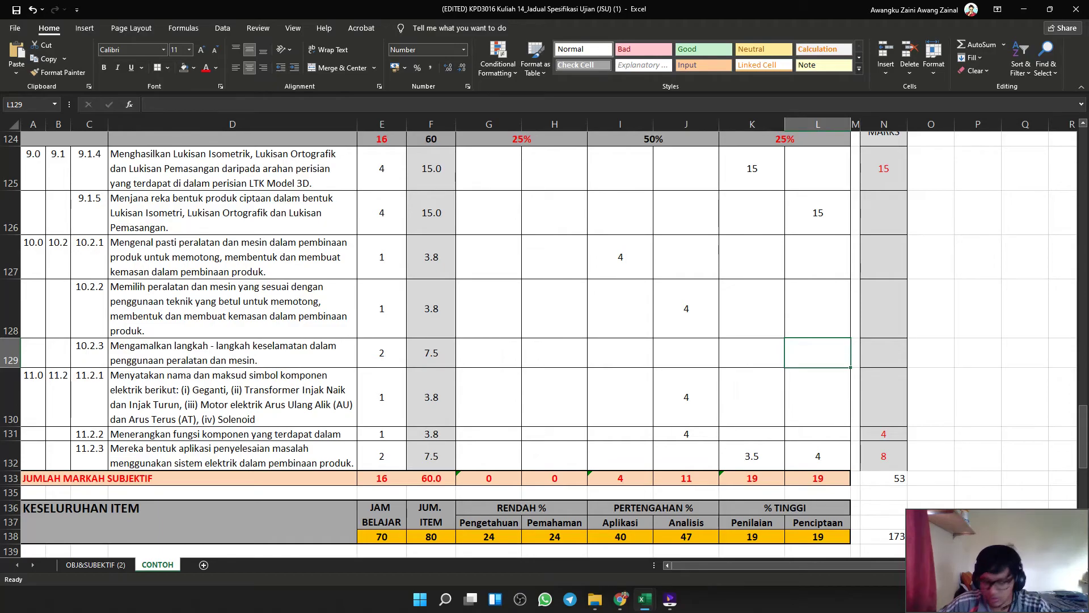
pyautogui.write('7.5')
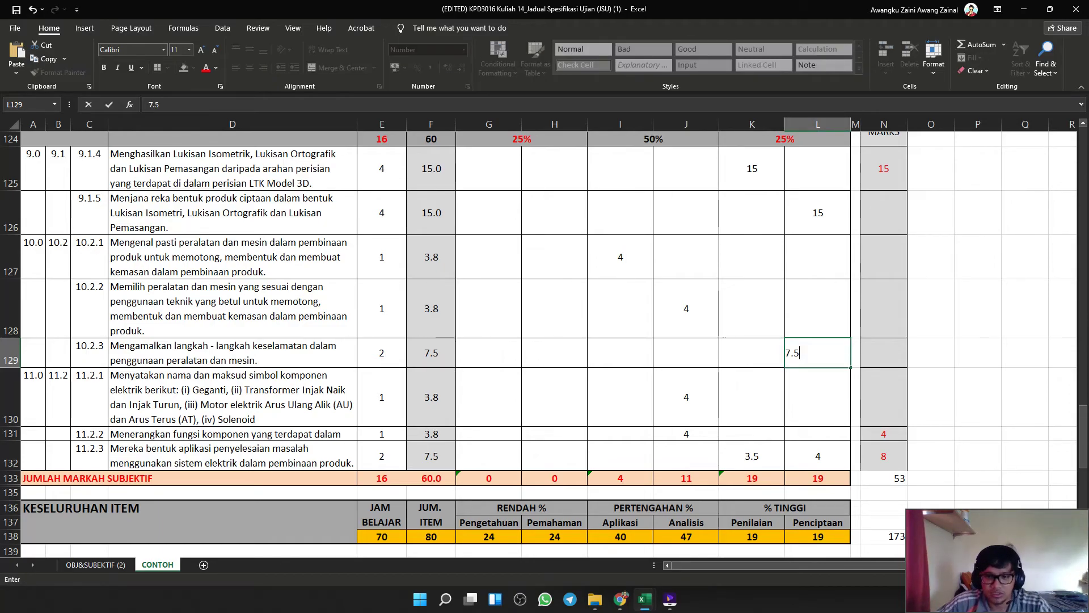
# Clear topic 11.2.3's Penciptaan marks in L132 and set its Penilaian marks in K132 to 7.5.
pyautogui.moveTo(818, 456); pyautogui.dragTo(753, 455)
pyautogui.press('BackSpace')
pyautogui.click(752, 456)
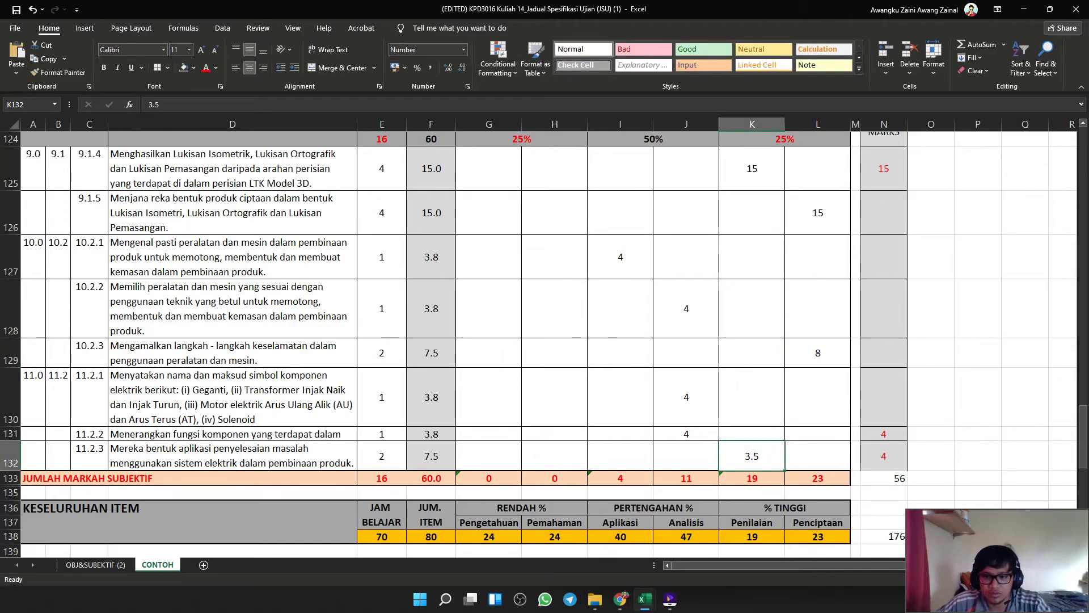
pyautogui.press('Delete')
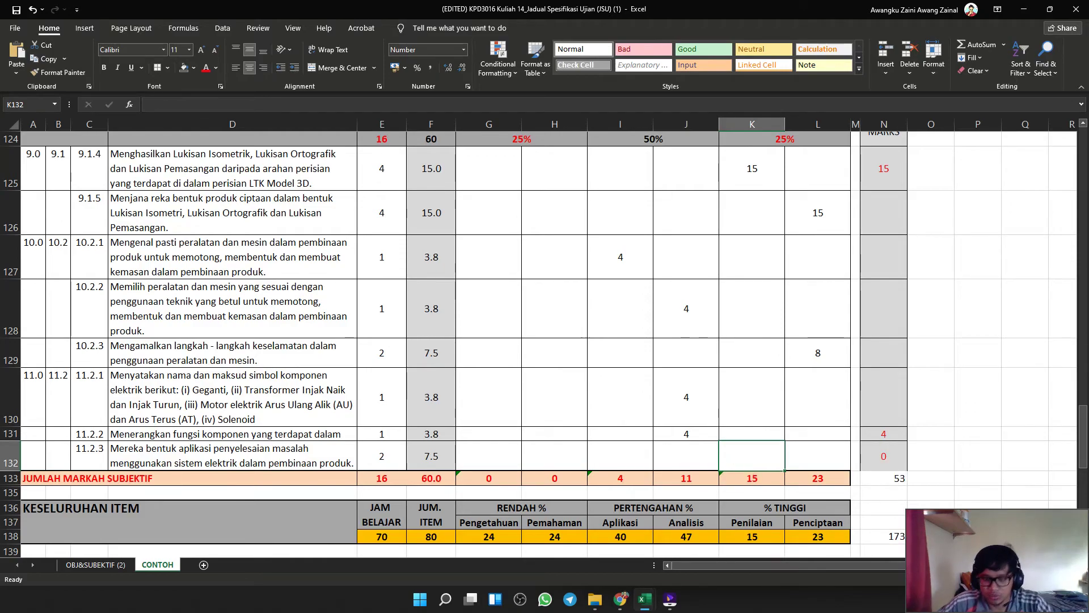
pyautogui.write('7.5')
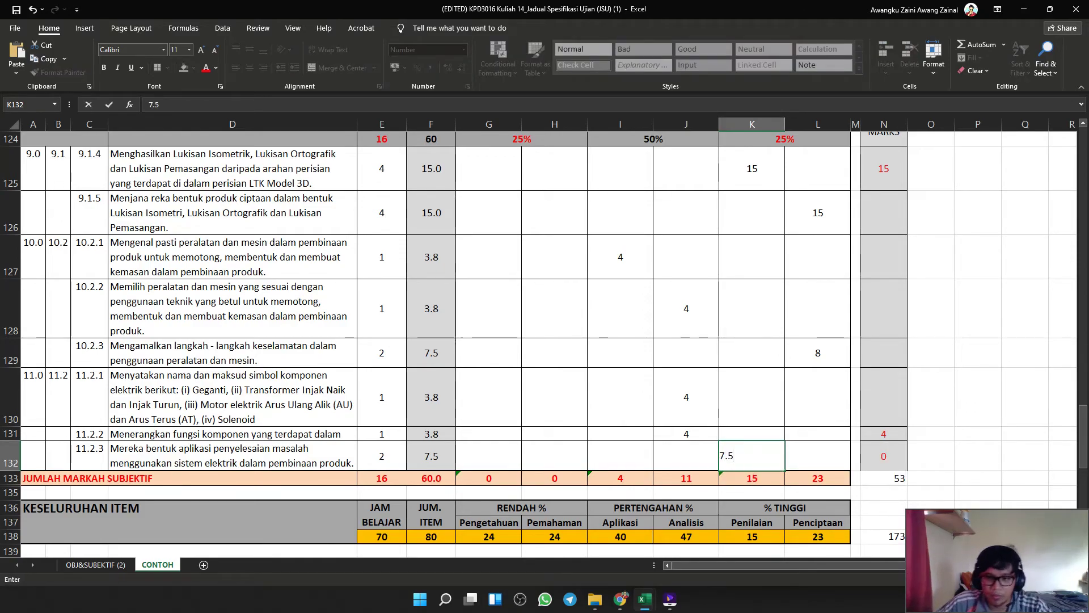
# Display topic 10.2.3's Penciptaan marks in L129 to one decimal place.
pyautogui.click(818, 397)
pyautogui.press('Up')
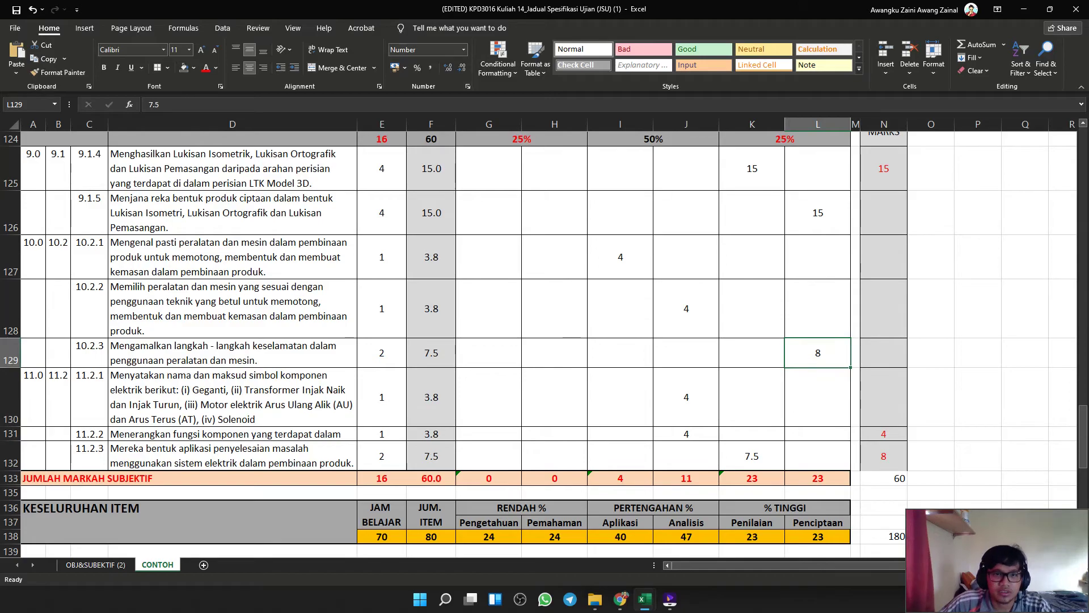
pyautogui.click(448, 67)
# Compare the overall totals of the cognitive levels in row 138 with the Analisis marks in column J.
pyautogui.click(686, 397)
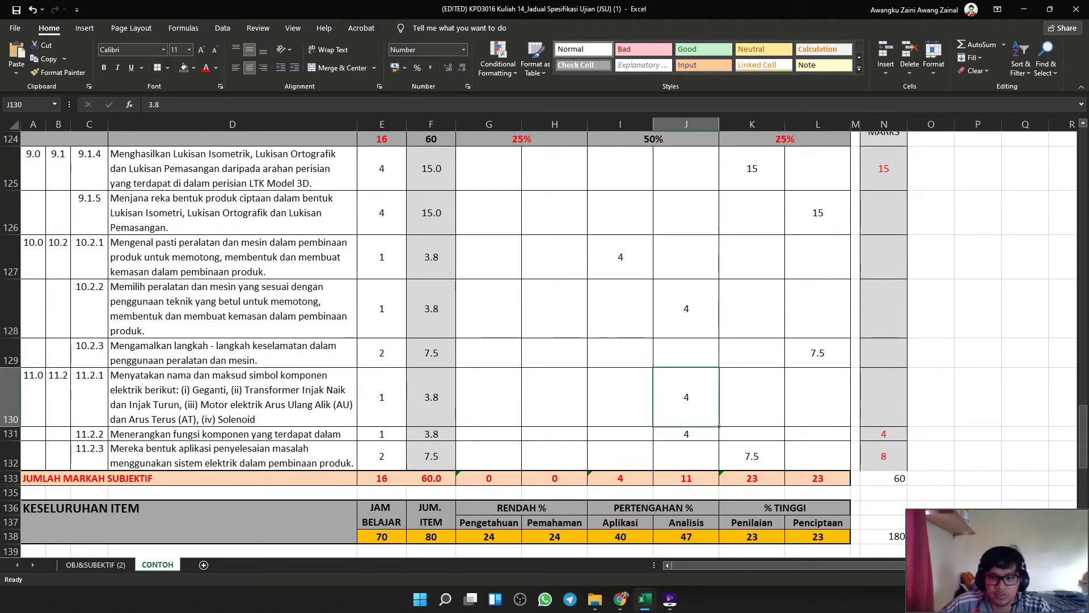
pyautogui.scroll(-1, 686, 397)
pyautogui.scroll(-1, 686, 340)
pyautogui.scroll(1, 686, 340)
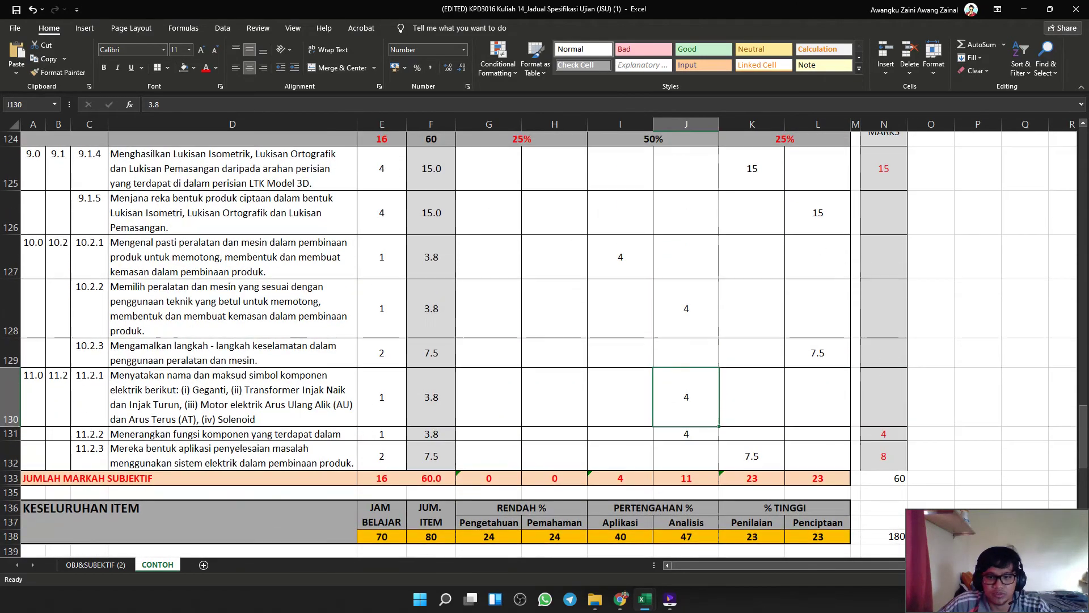
pyautogui.click(687, 456)
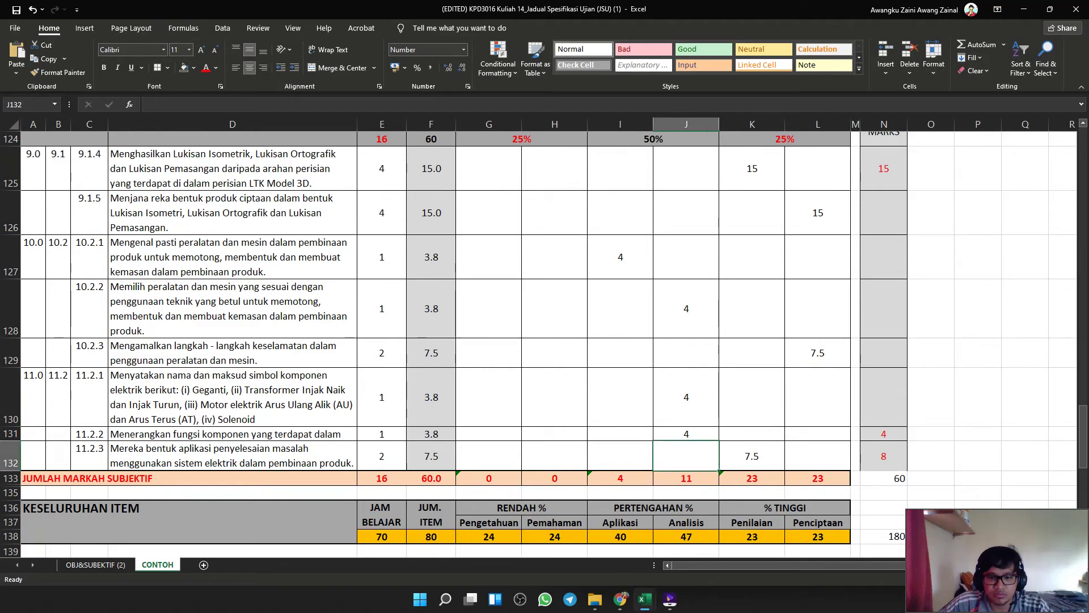
pyautogui.click(686, 537)
pyautogui.click(489, 537)
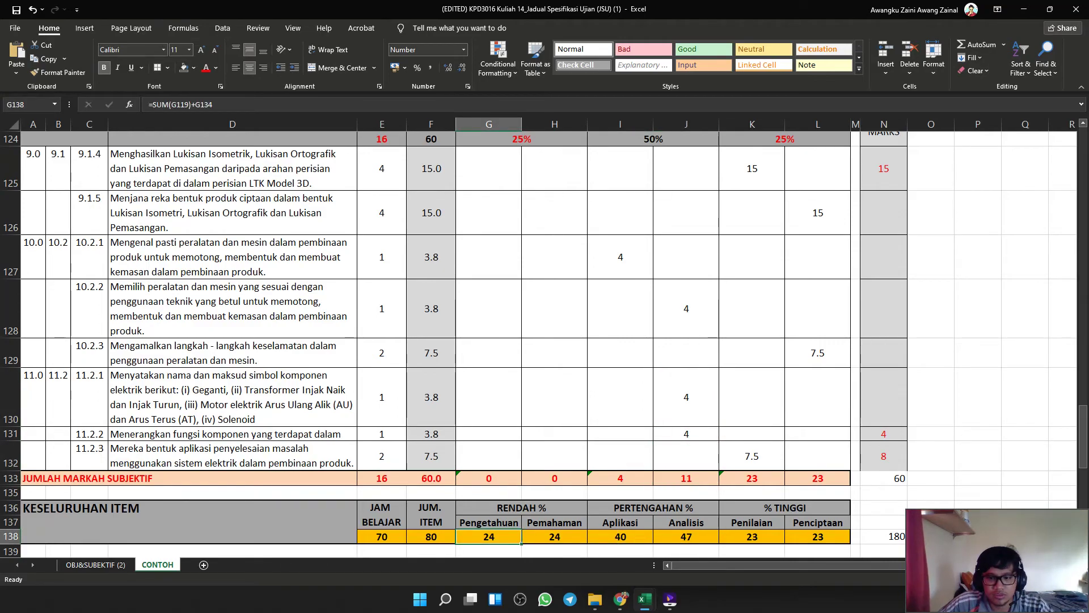
pyautogui.click(687, 537)
pyautogui.click(686, 397)
pyautogui.click(686, 537)
pyautogui.click(621, 537)
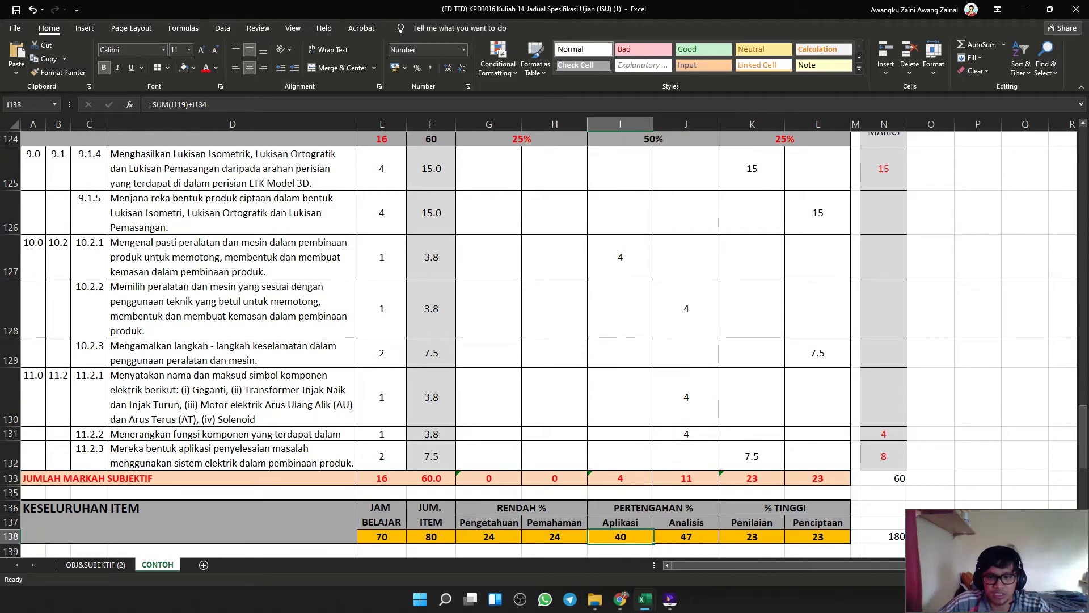
pyautogui.scroll(1, 652, 538)
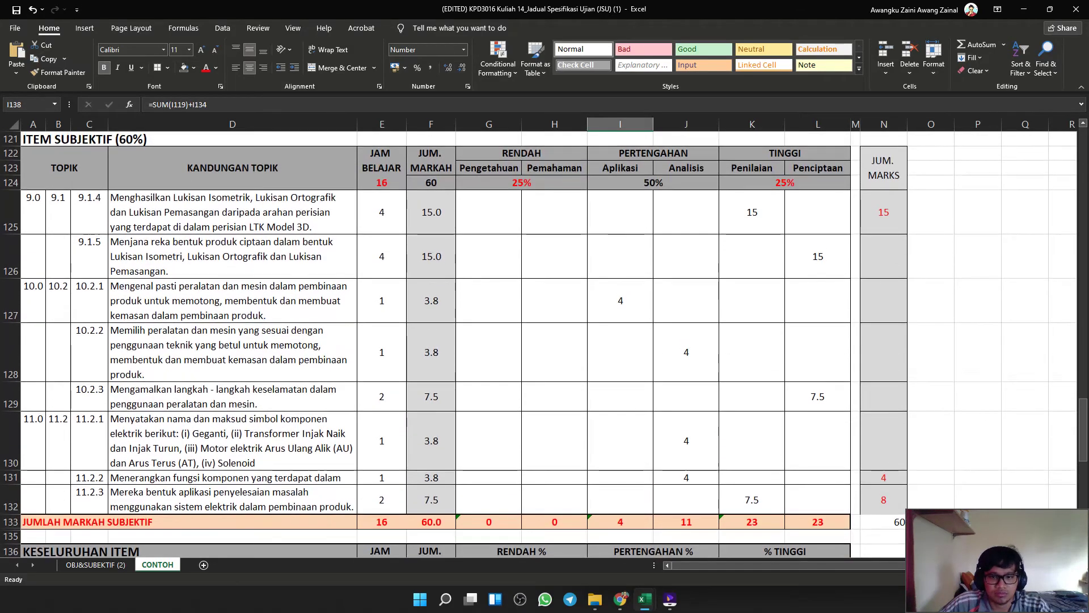
# Move topic 11.2.1's marks from Analisis to Aplikasi by clearing J130 and entering 4 in I130.
pyautogui.click(687, 352)
pyautogui.click(686, 441)
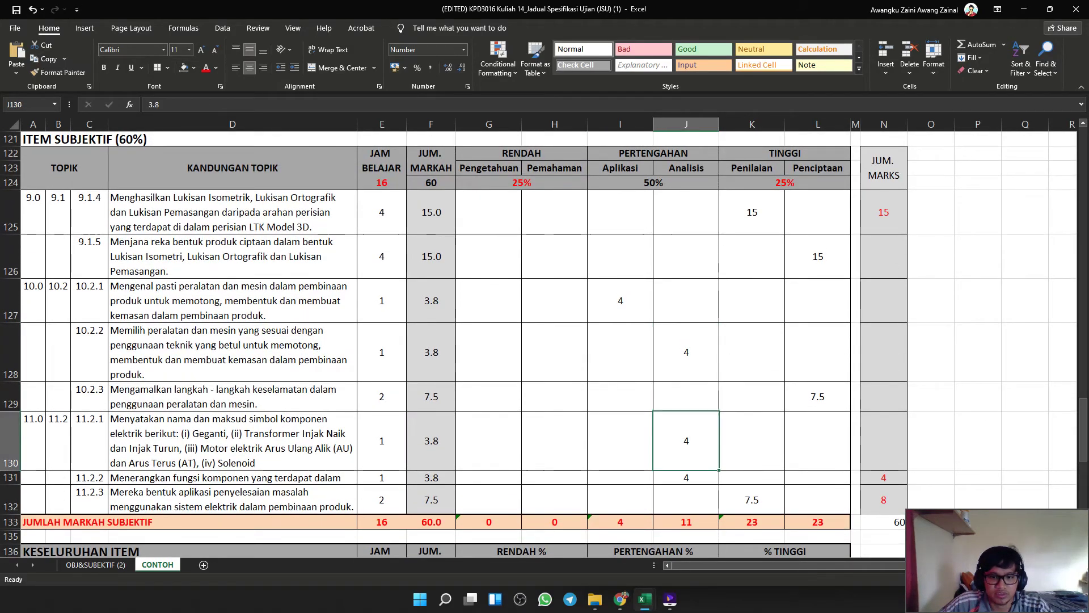
pyautogui.press('BackSpace')
pyautogui.press('Left')
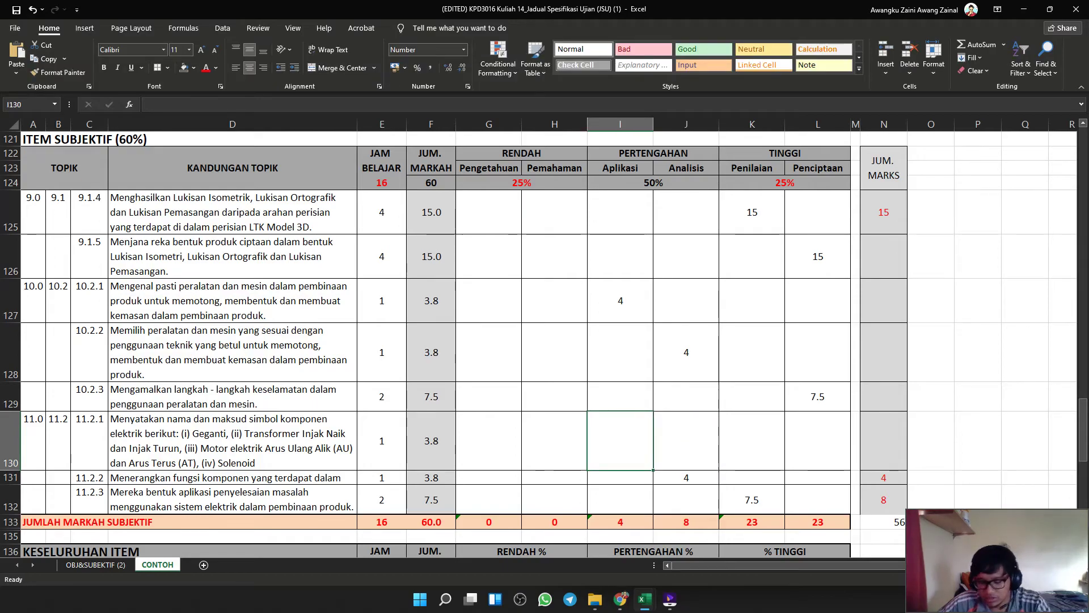
pyautogui.write('4')
pyautogui.click(818, 441)
# Examine the overall totals for the low, medium and high levels in row 138 and the sum formula in N138.
pyautogui.scroll(-1, 818, 441)
pyautogui.click(620, 536)
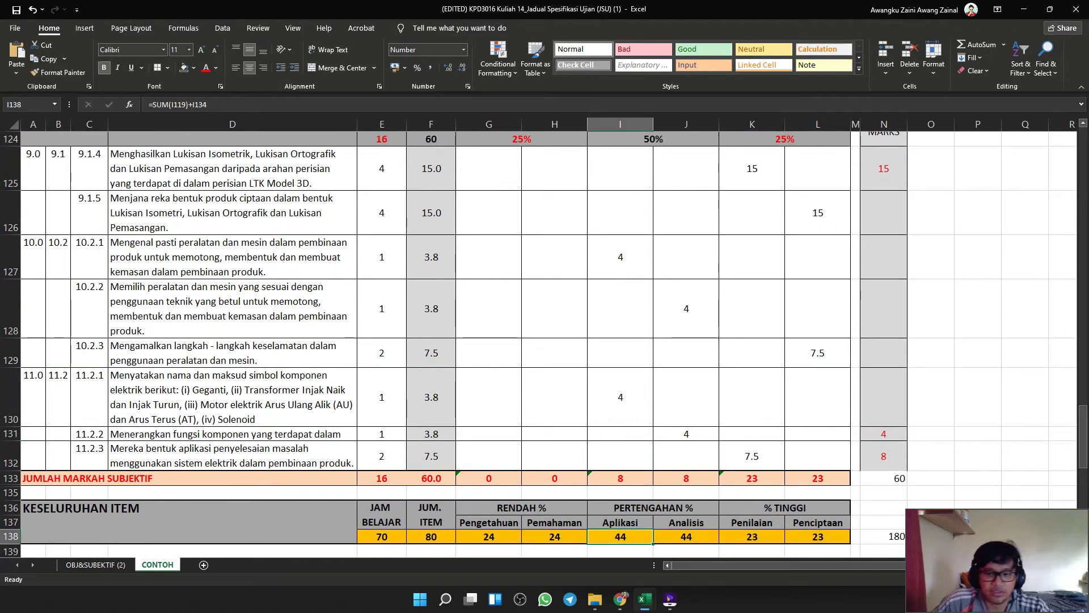
pyautogui.scroll(-1, 620, 537)
pyautogui.moveTo(489, 433); pyautogui.dragTo(818, 433)
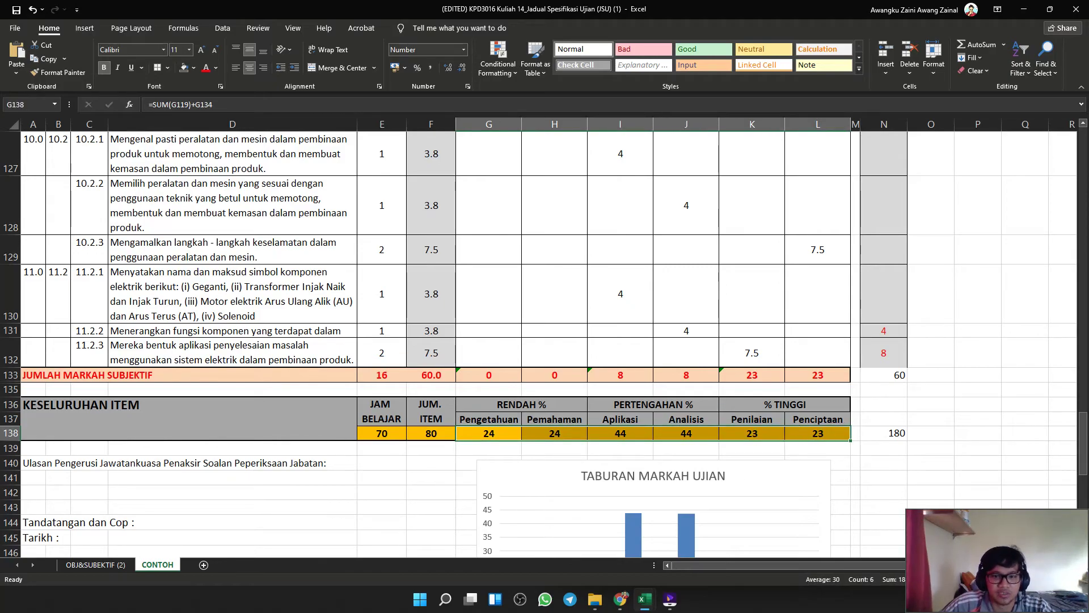
pyautogui.click(489, 433)
pyautogui.click(555, 433)
pyautogui.moveTo(620, 433); pyautogui.dragTo(686, 433)
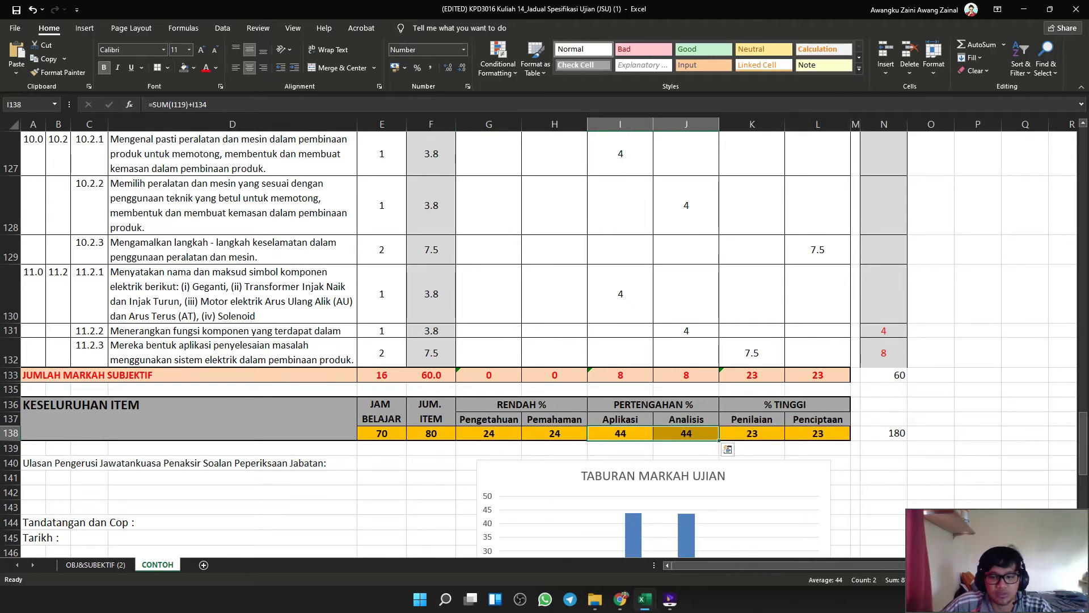
pyautogui.moveTo(753, 433); pyautogui.dragTo(818, 433)
pyautogui.click(842, 488)
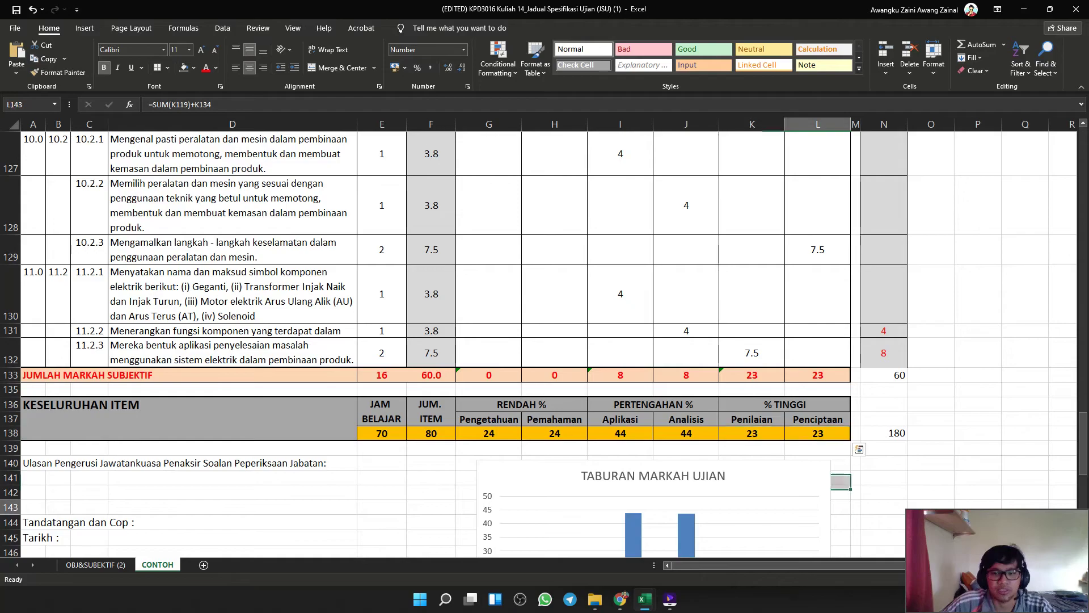
pyautogui.click(1025, 405)
pyautogui.click(884, 432)
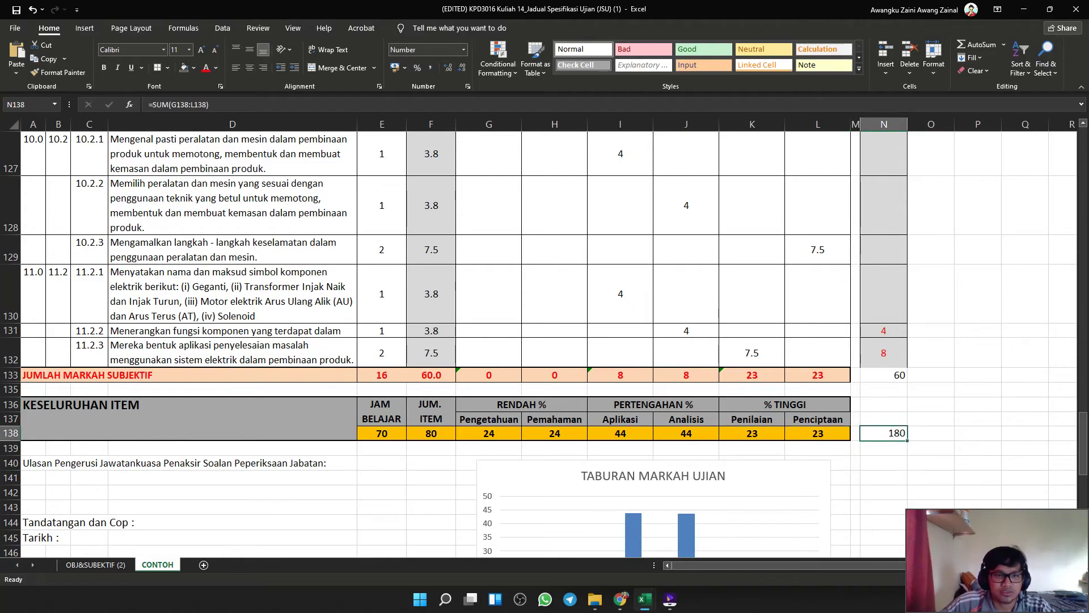
pyautogui.press('F2')
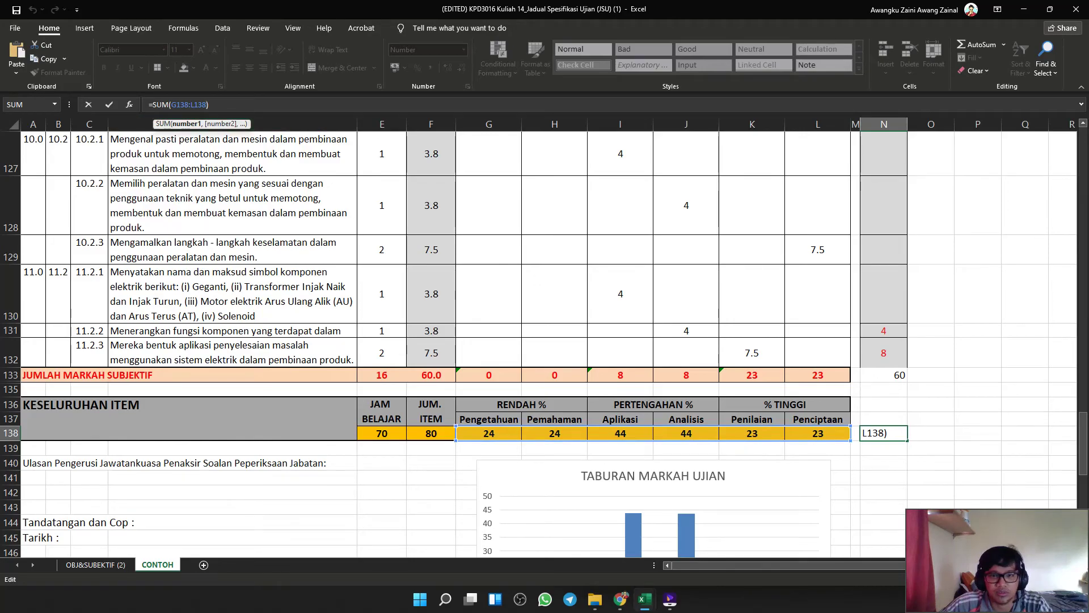
pyautogui.press('Return')
pyautogui.click(884, 433)
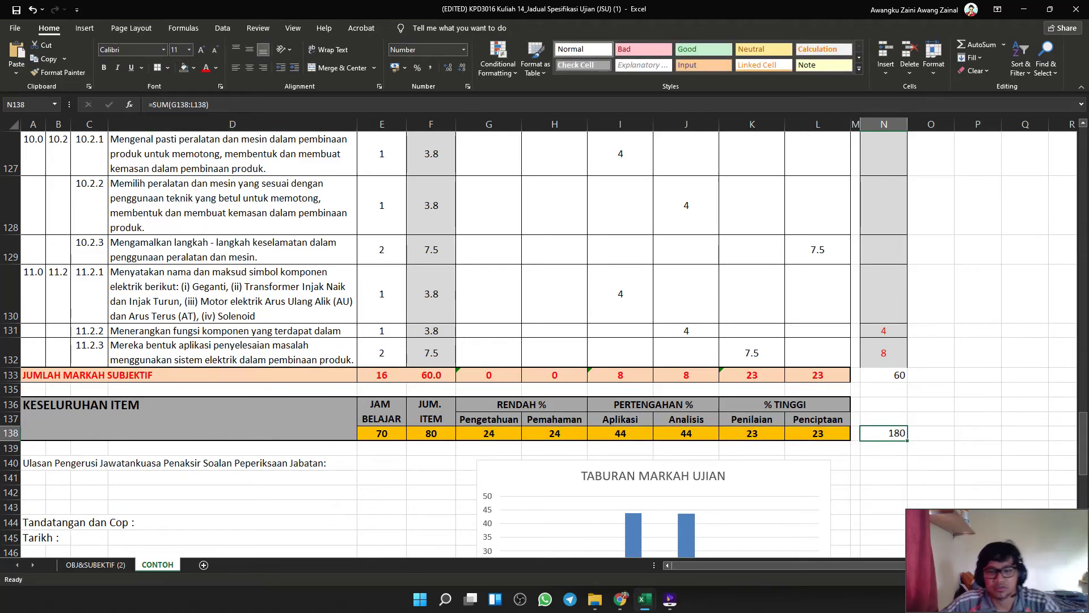
# Make the subjective marks total in N133 bold.
pyautogui.click(686, 331)
pyautogui.click(884, 375)
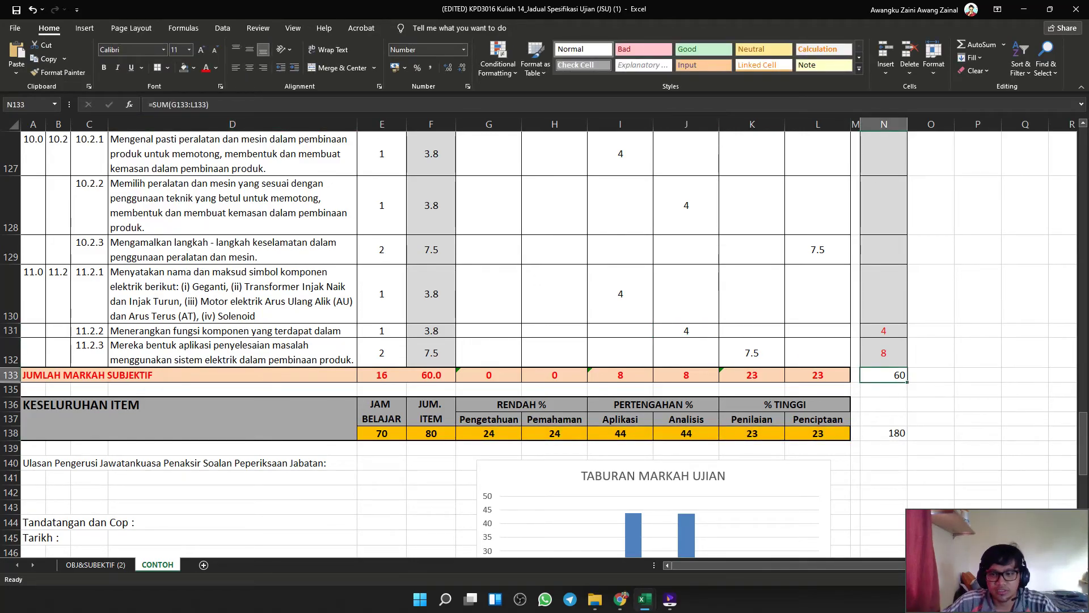
pyautogui.hotkey('ctrl', 'b')
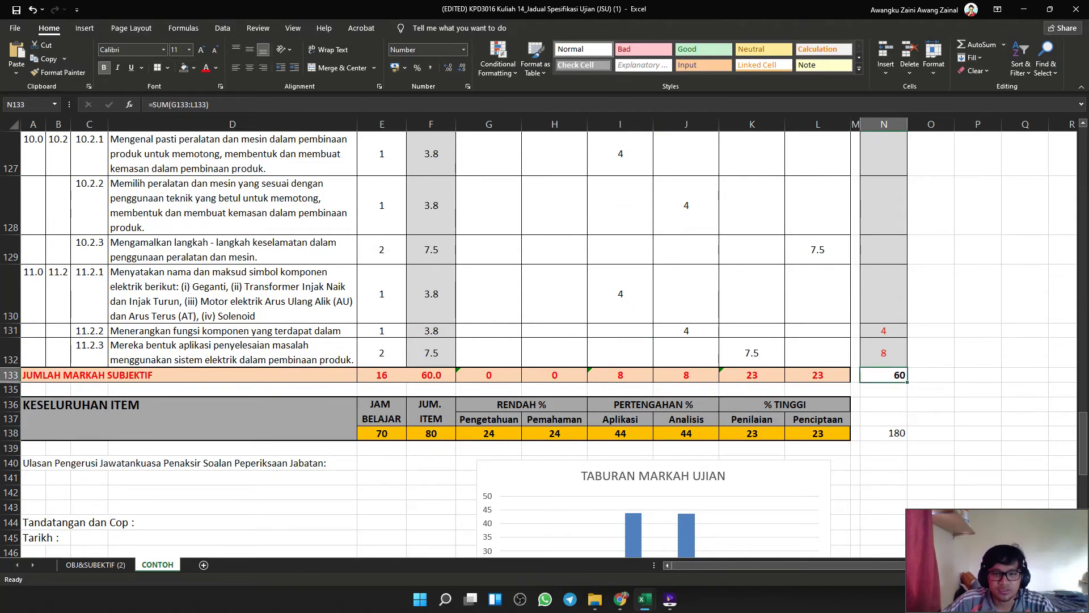
# Examine the Pengetahuan and Pemahaman columns G and H across the subjective and objective item tables.
pyautogui.scroll(2, 544, 343)
pyautogui.click(488, 213)
pyautogui.moveTo(489, 125); pyautogui.dragTo(554, 124)
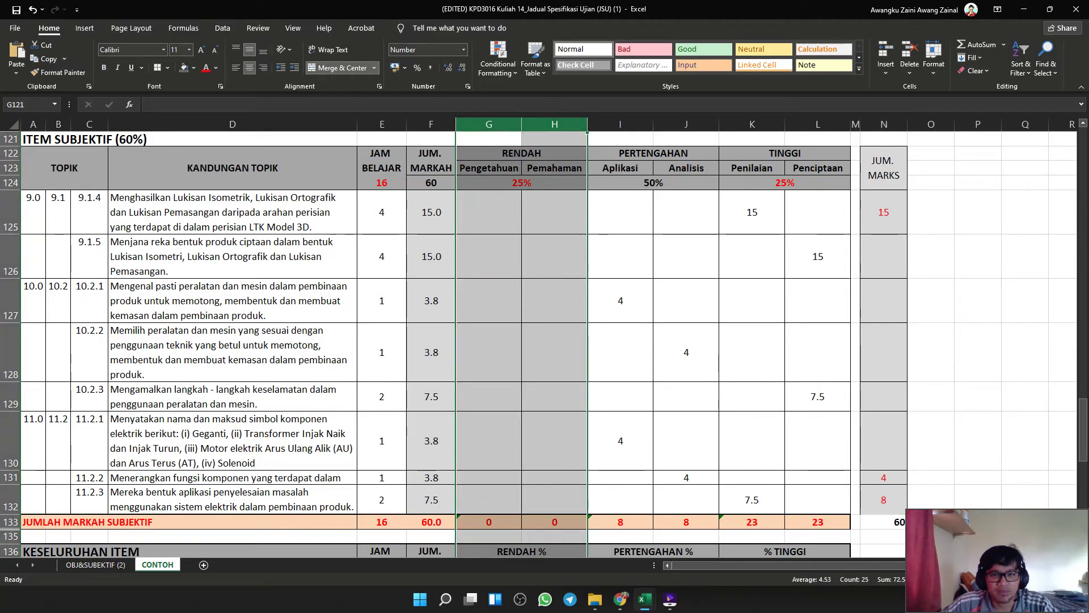
pyautogui.click(620, 257)
pyautogui.scroll(1, 620, 256)
pyautogui.moveTo(489, 124); pyautogui.dragTo(554, 125)
pyautogui.scroll(5, 554, 284)
pyautogui.click(232, 323)
pyautogui.scroll(4, 233, 323)
pyautogui.scroll(-8, 542, 332)
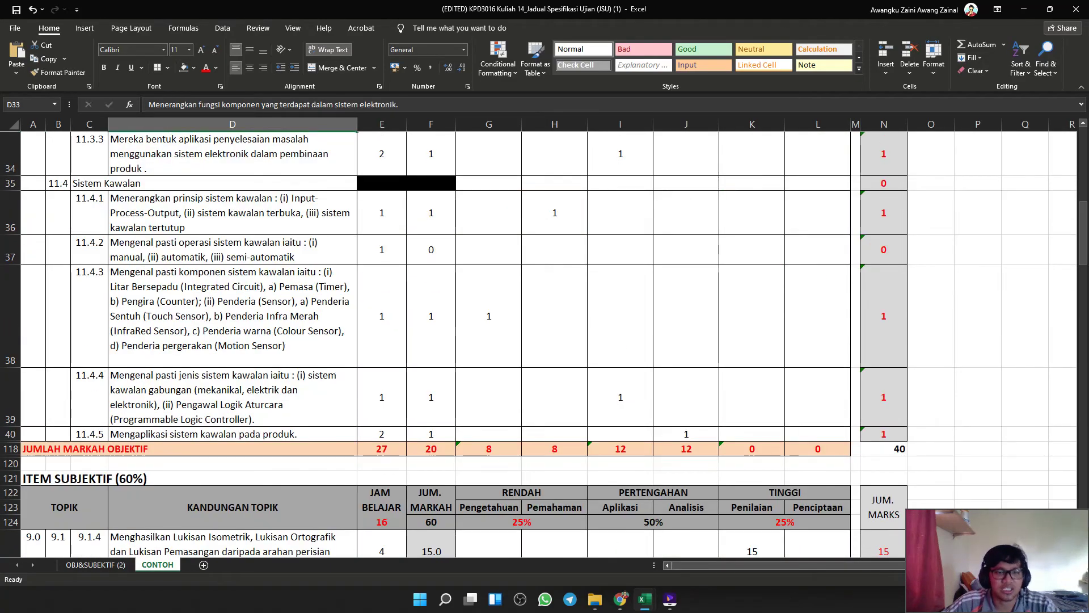
pyautogui.scroll(-2, 541, 321)
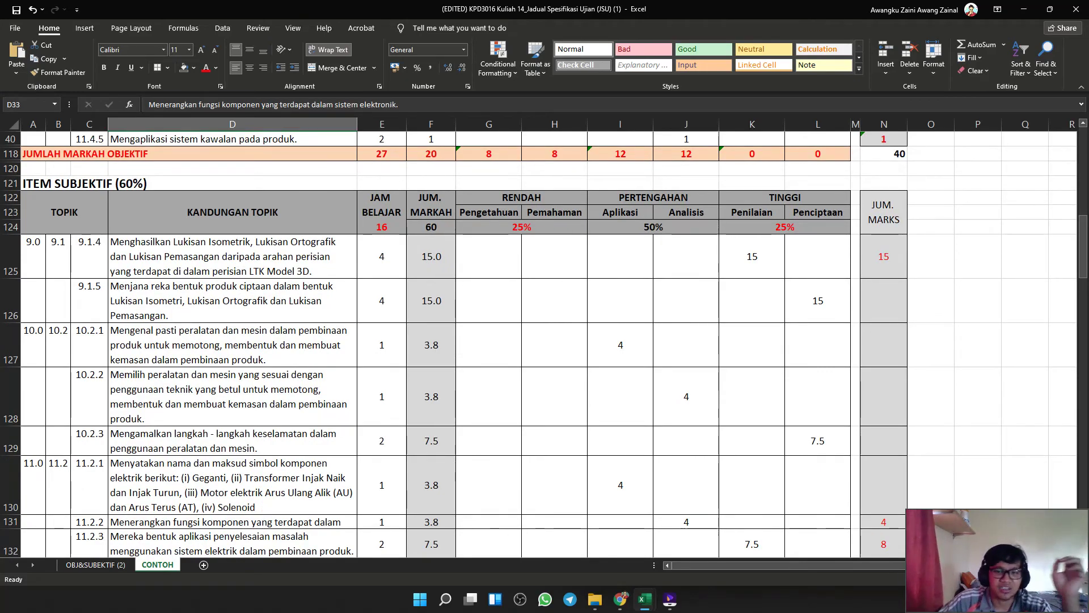
# Fill the marks sum formula in N125 down through N132 for the subjective topics.
pyautogui.click(752, 345)
pyautogui.scroll(-1, 752, 345)
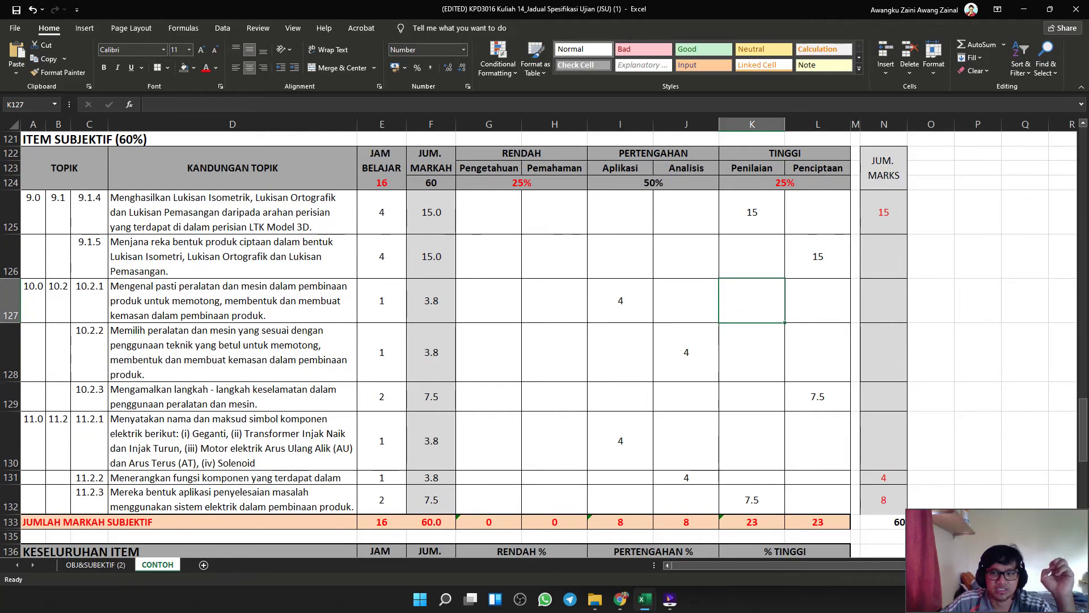
pyautogui.click(884, 212)
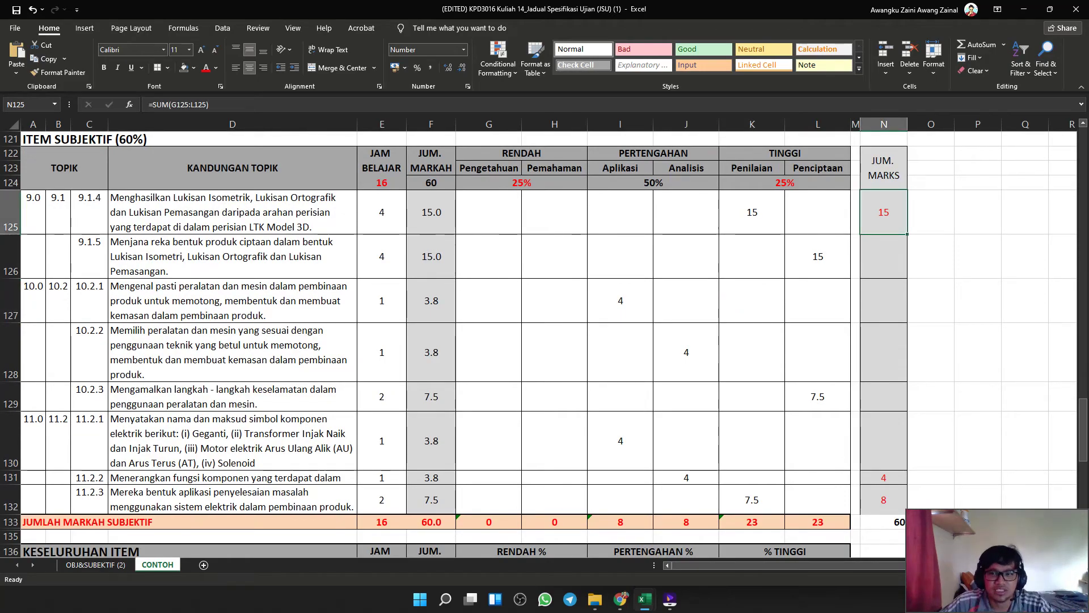
pyautogui.moveTo(908, 234); pyautogui.dragTo(904, 504)
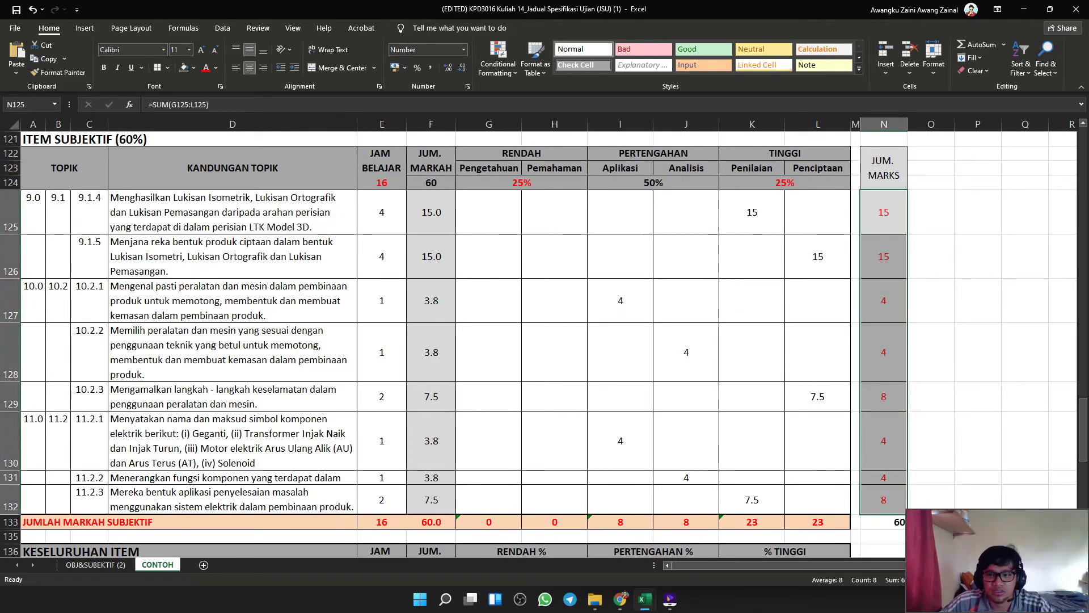
pyautogui.click(931, 352)
# Check the row sum formulas in the JUM. MARKS column from N125 down to N130.
pyautogui.click(884, 212)
pyautogui.click(884, 168)
pyautogui.click(884, 212)
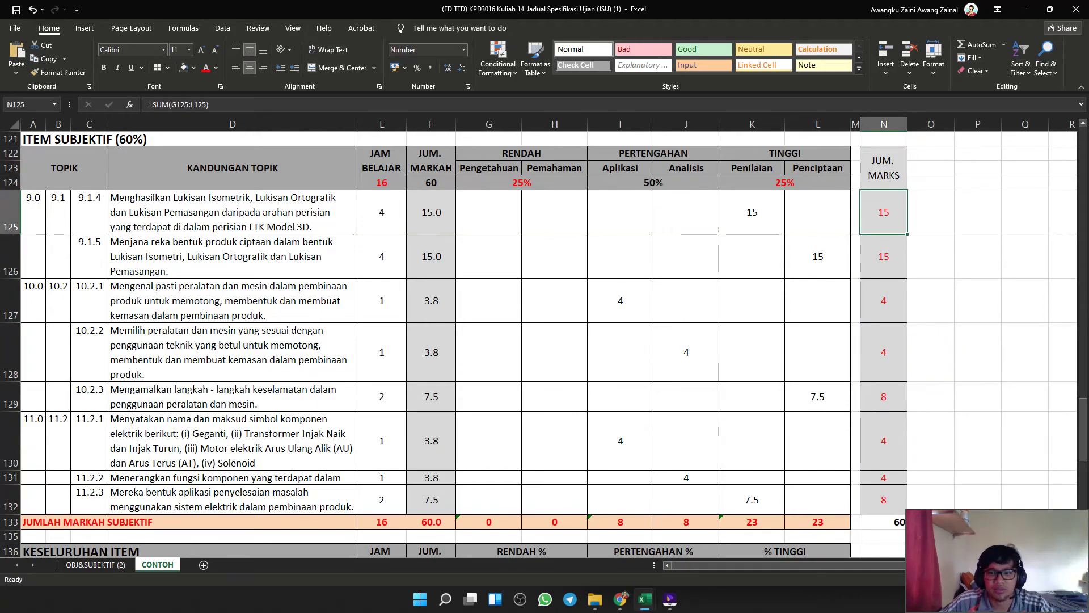
pyautogui.press('Down')
pyautogui.press('Down')
pyautogui.press('Down')
pyautogui.press('Down')
pyautogui.press('Down')
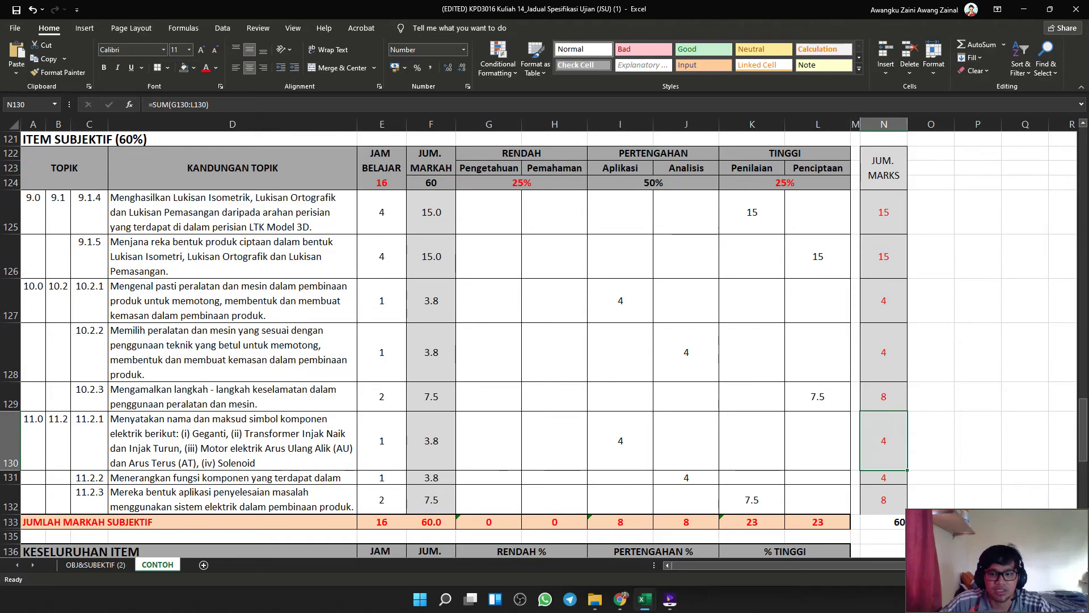
# Review topic 11.2.1's marks formula in F130, the overall totals in row 138 and the mark distribution chart.
pyautogui.scroll(-2, 539, 341)
pyautogui.click(431, 294)
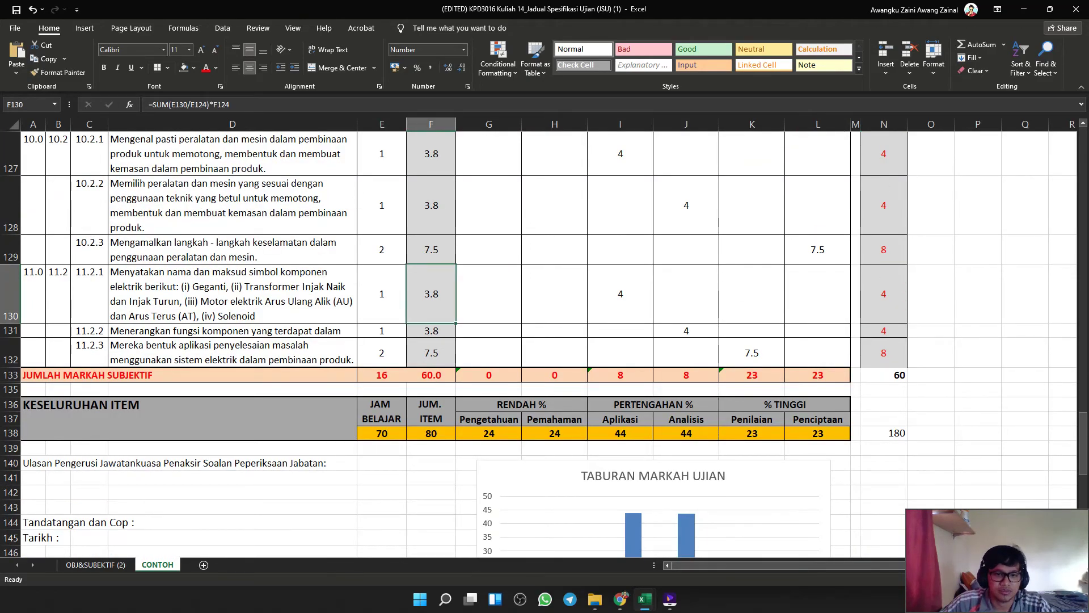
pyautogui.click(232, 463)
pyautogui.scroll(-1, 233, 463)
pyautogui.scroll(1, 233, 463)
pyautogui.scroll(-1, 232, 463)
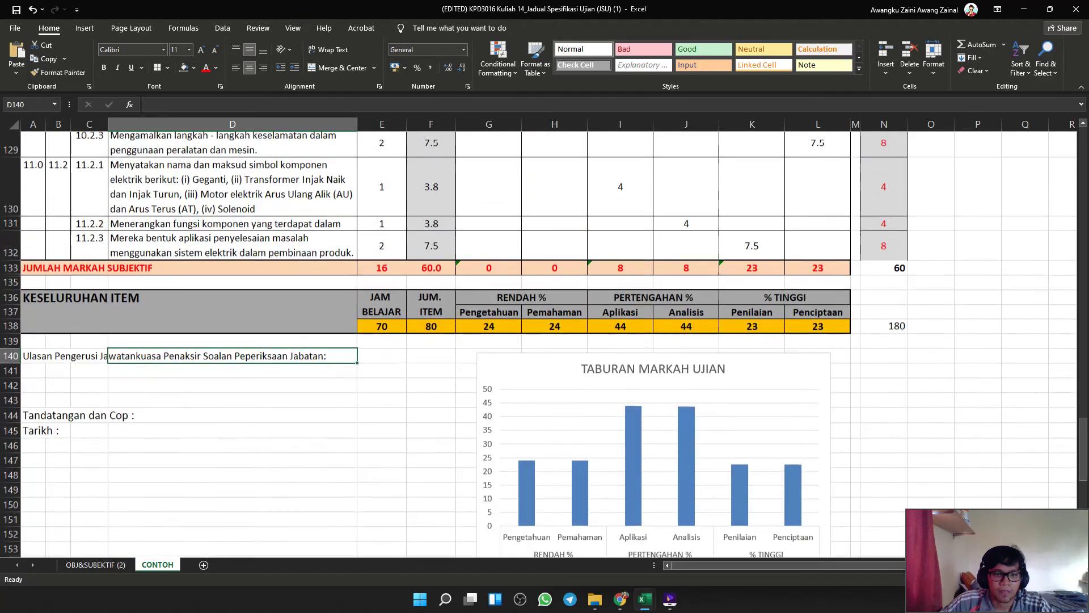
pyautogui.scroll(2, 539, 340)
pyautogui.scroll(-1, 539, 341)
pyautogui.scroll(-1, 539, 340)
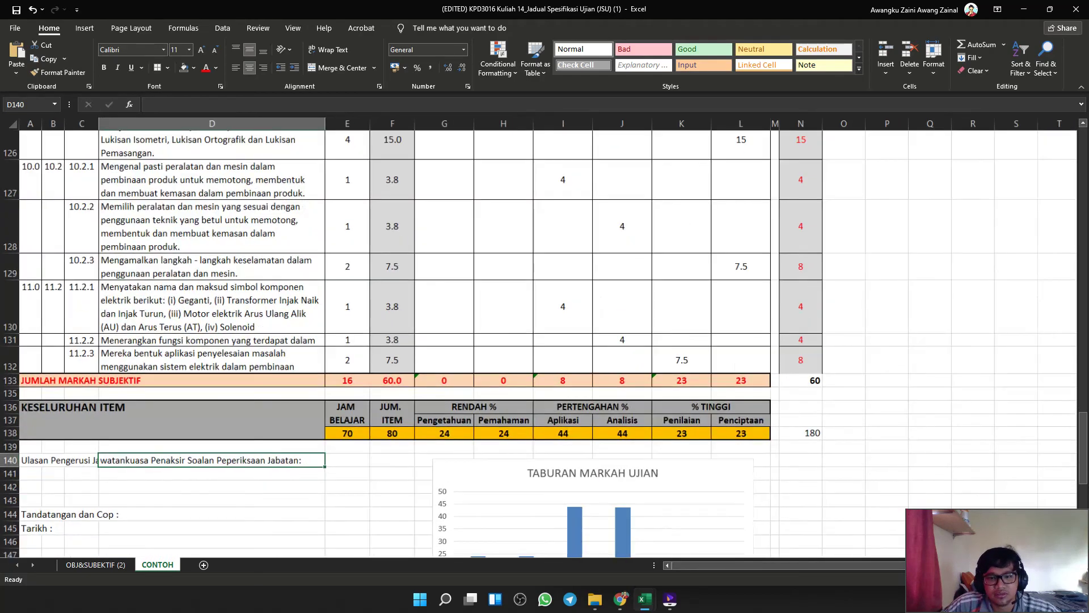
# Clear the overall JAM BELAJAR value in E138.
pyautogui.click(339, 398)
pyautogui.scroll(1, 339, 397)
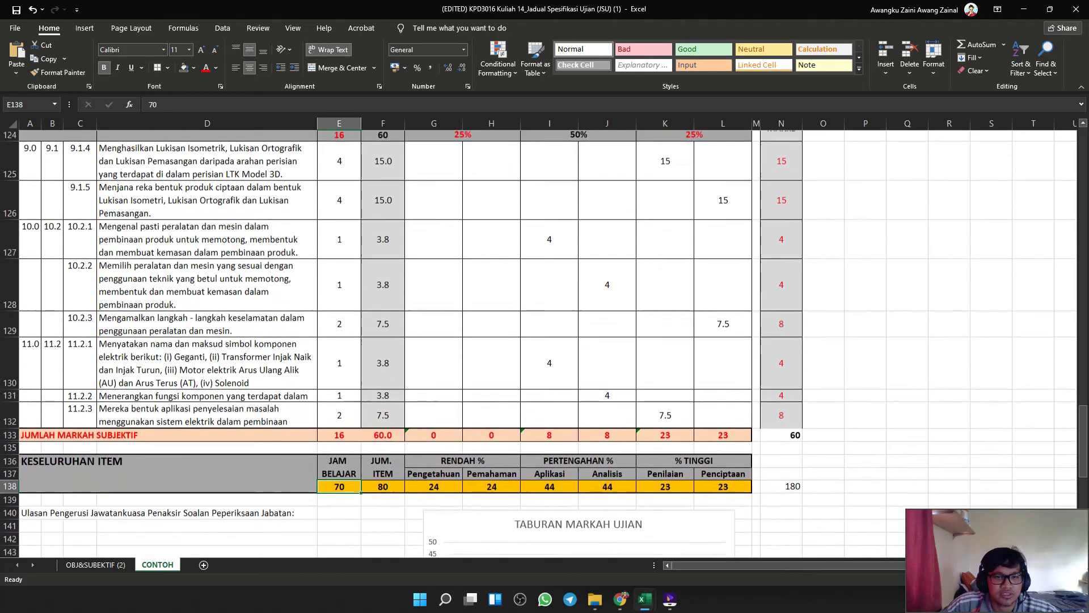
pyautogui.scroll(2, 539, 341)
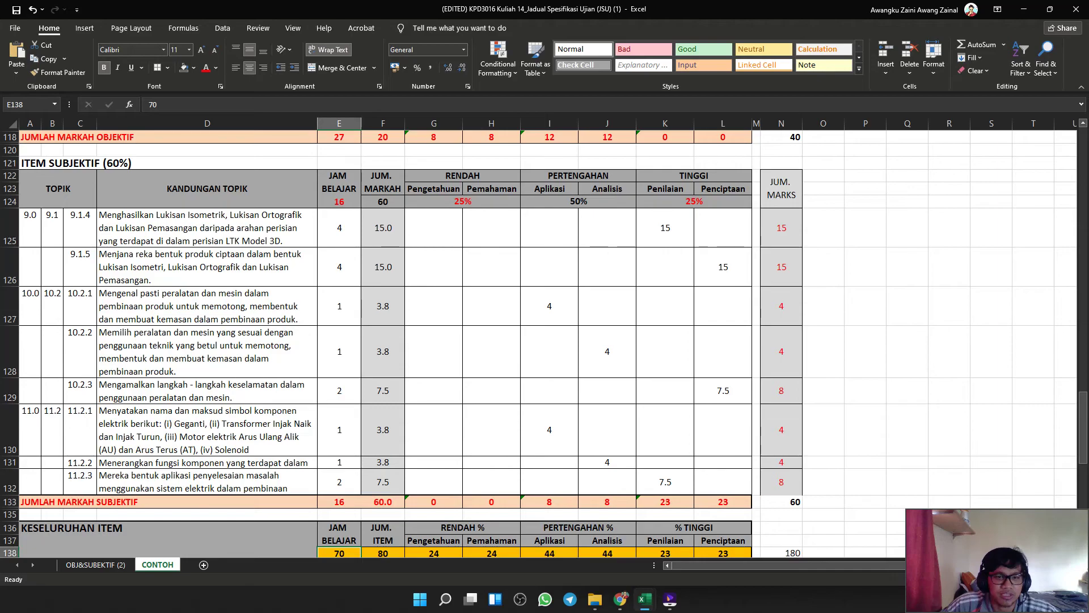
pyautogui.scroll(-1, 539, 340)
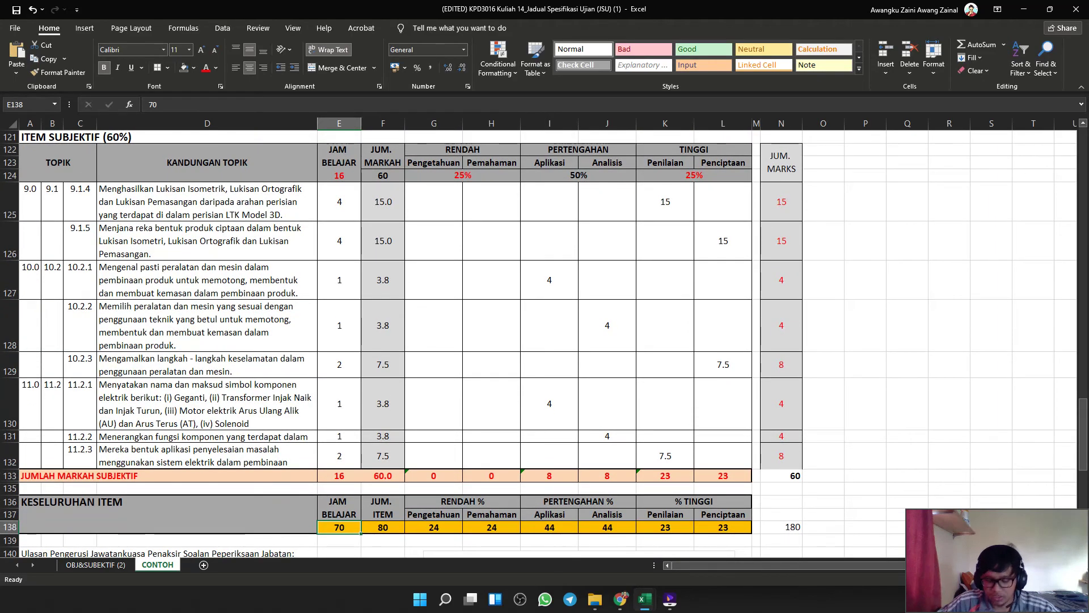
pyautogui.press('BackSpace')
pyautogui.write('=SUM')
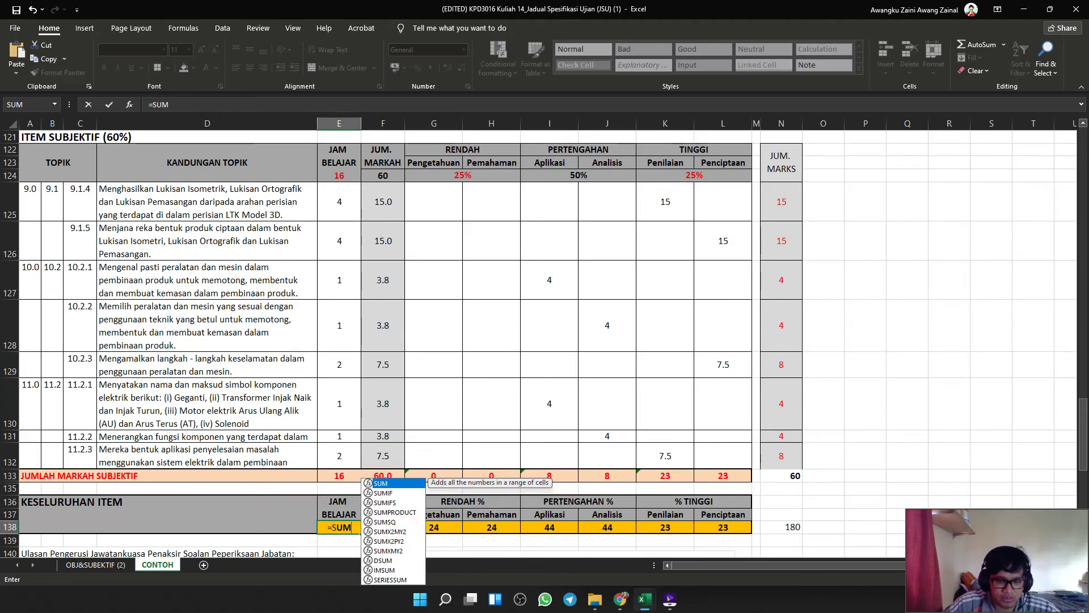
pyautogui.press('BackSpace')
pyautogui.press('BackSpace')
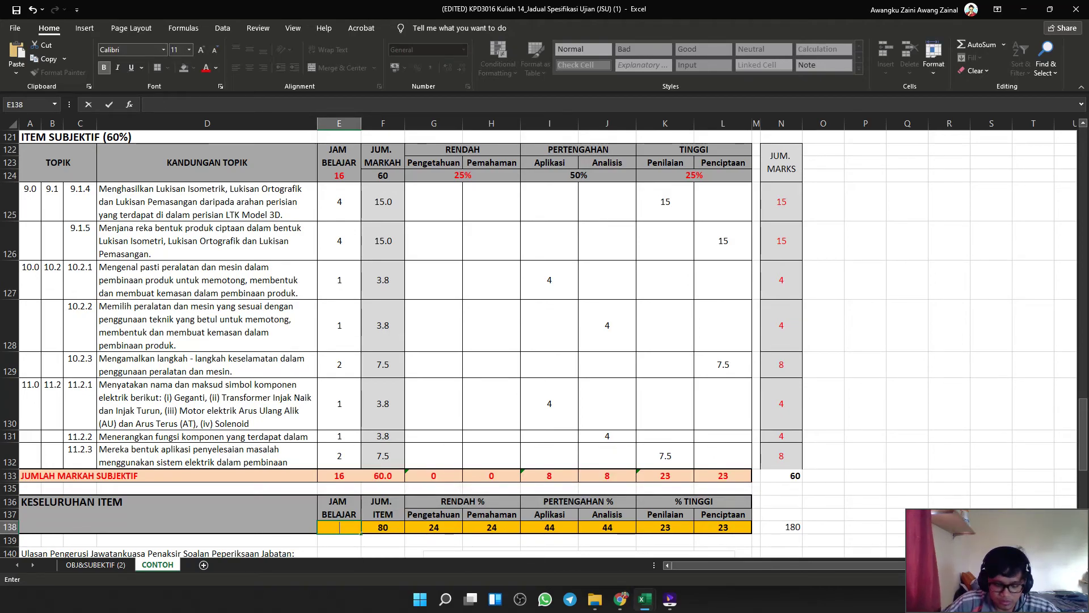
# Enter =SUM(E13+E124) in E138 to add the objective and subjective study hours.
pyautogui.write('=SUM(')
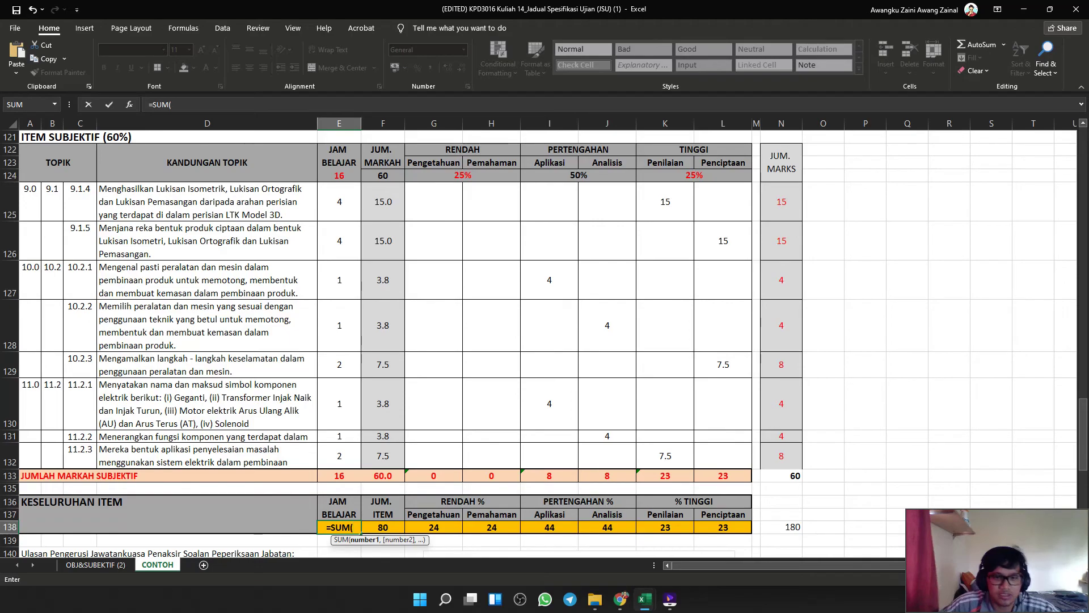
pyautogui.scroll(20, 545, 341)
pyautogui.scroll(3, 544, 341)
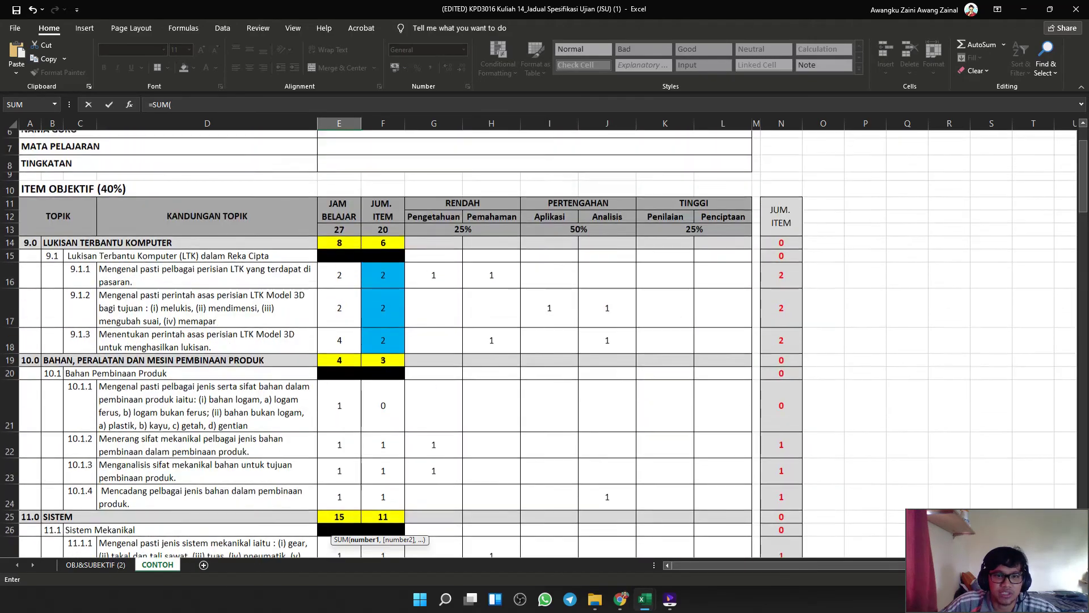
pyautogui.click(339, 265)
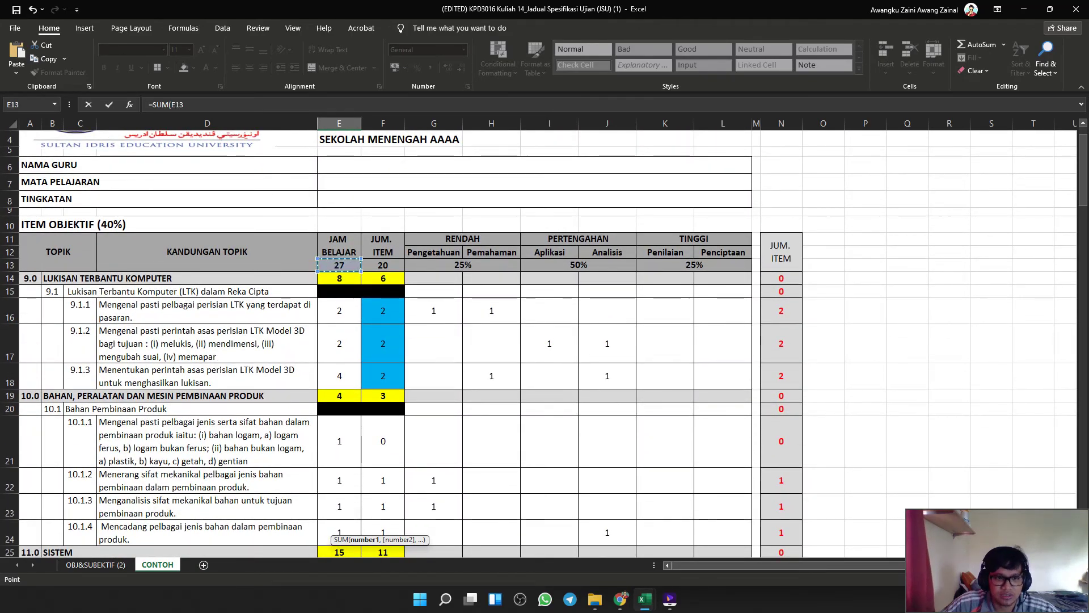
pyautogui.write('+')
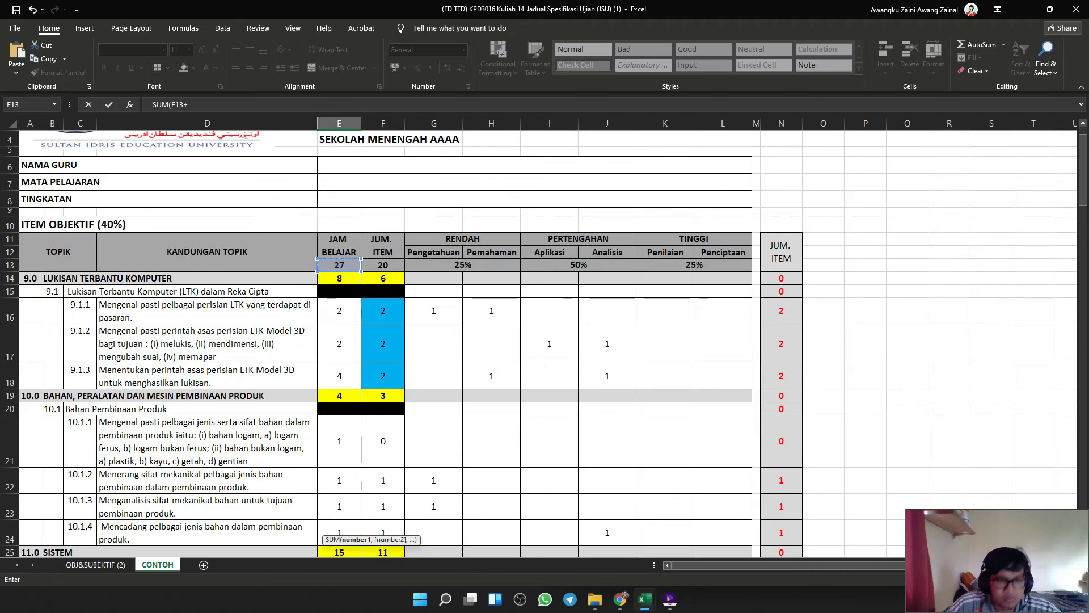
pyautogui.scroll(-6, 545, 340)
pyautogui.scroll(-5, 545, 340)
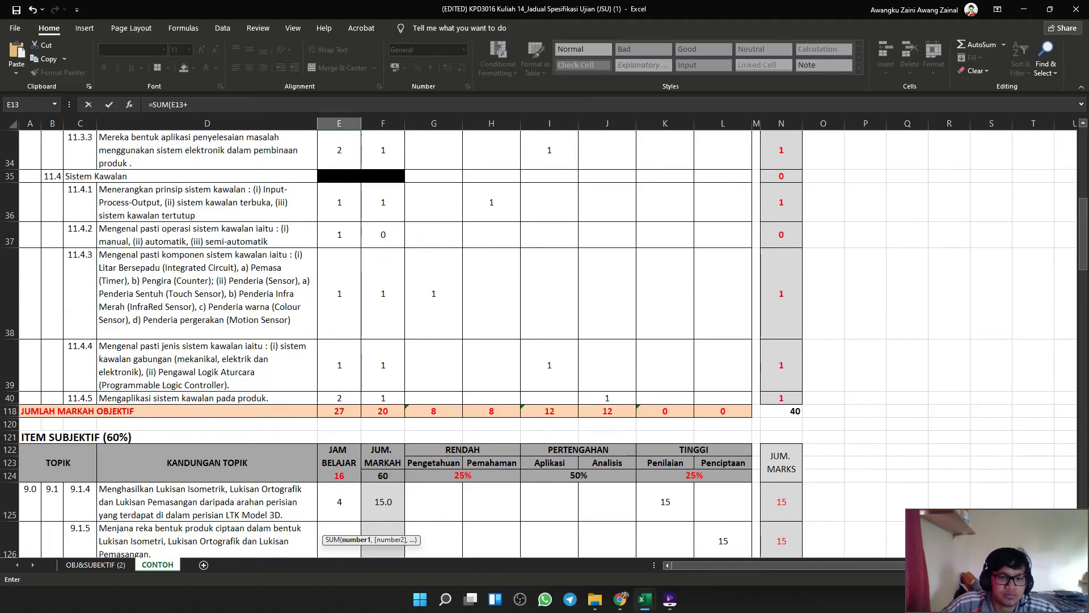
pyautogui.click(340, 384)
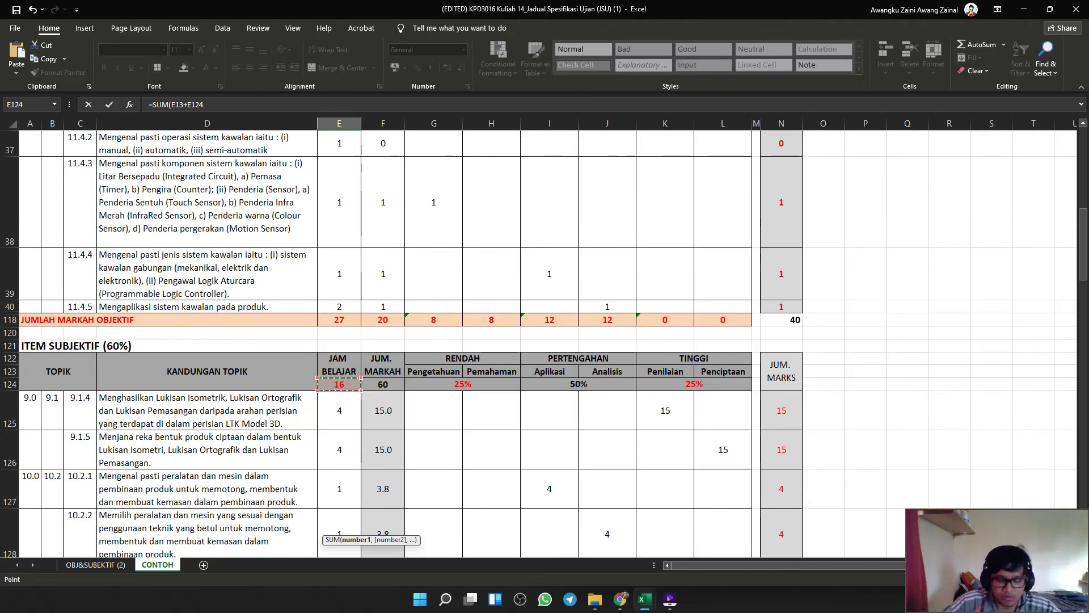
pyautogui.write(')')
pyautogui.press('Tab')
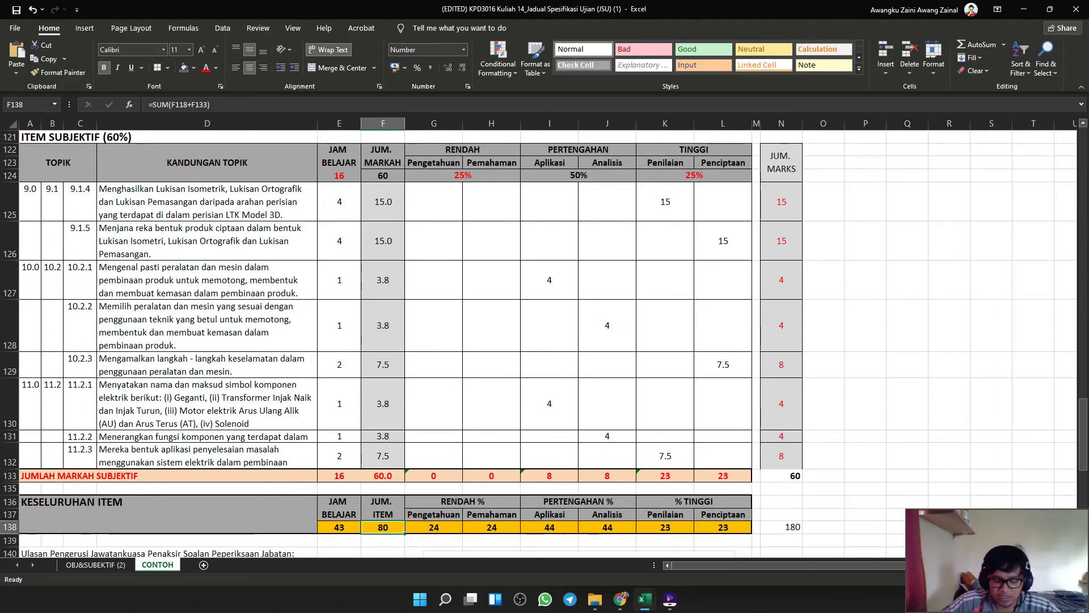
# Replace the overall JUM. ITEM formula in F138 with =SUM(F13+F124).
pyautogui.write('=SUM')
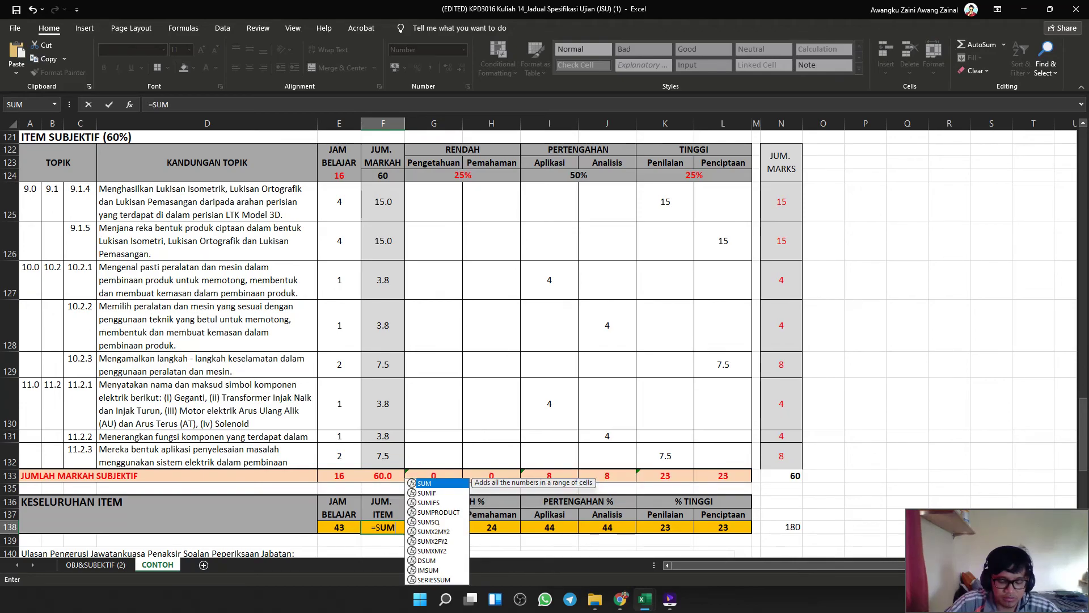
pyautogui.write('(')
pyautogui.scroll(20, 539, 341)
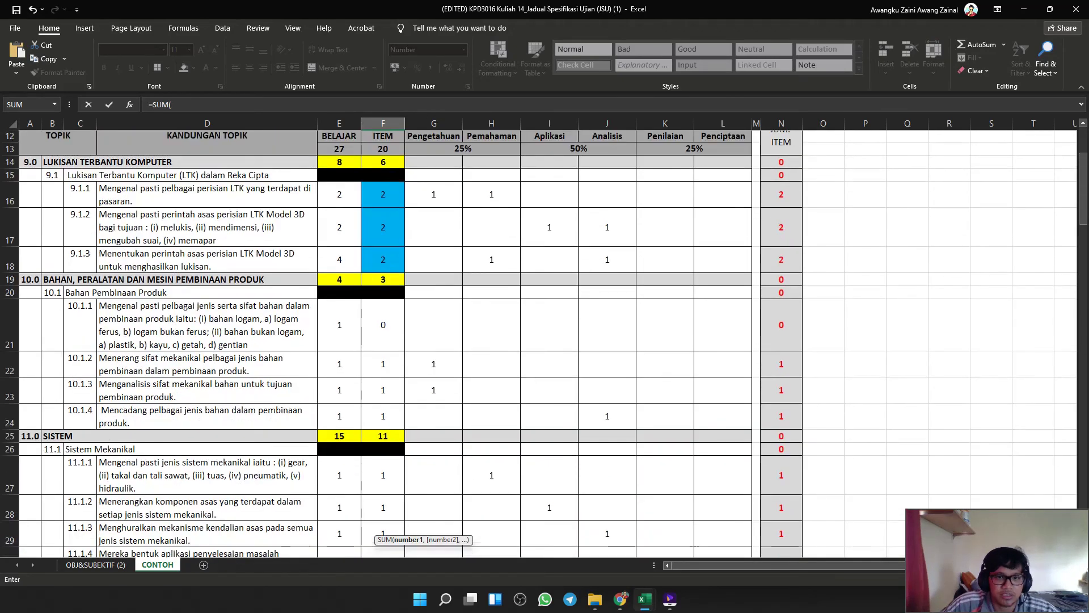
pyautogui.scroll(4, 539, 340)
pyautogui.click(383, 223)
pyautogui.scroll(-8, 539, 340)
pyautogui.write('+')
pyautogui.scroll(-5, 539, 341)
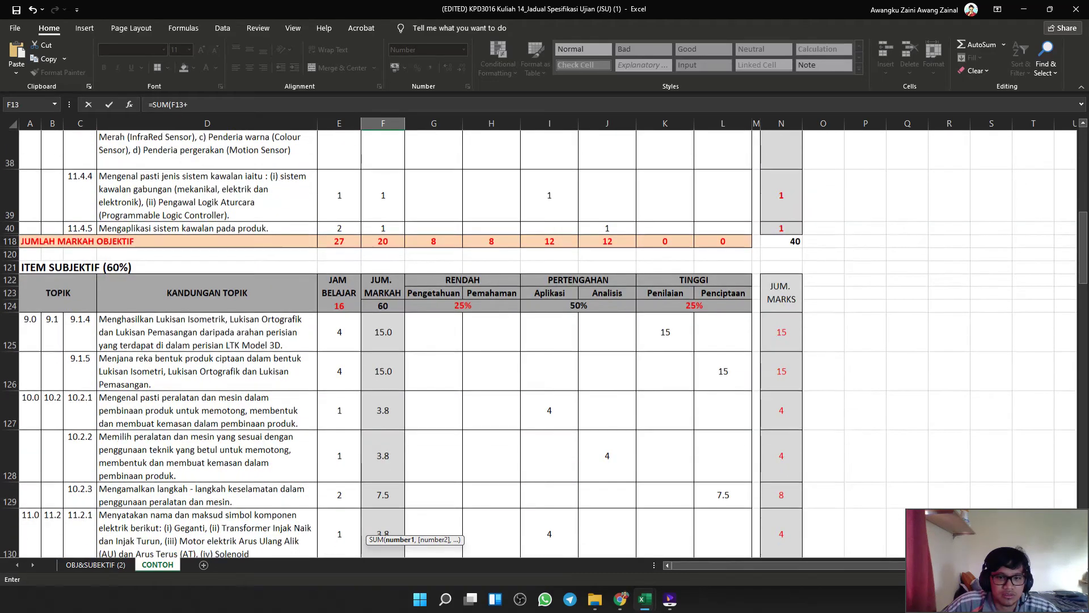
pyautogui.scroll(-2, 383, 341)
pyautogui.scroll(1, 383, 341)
pyautogui.click(383, 214)
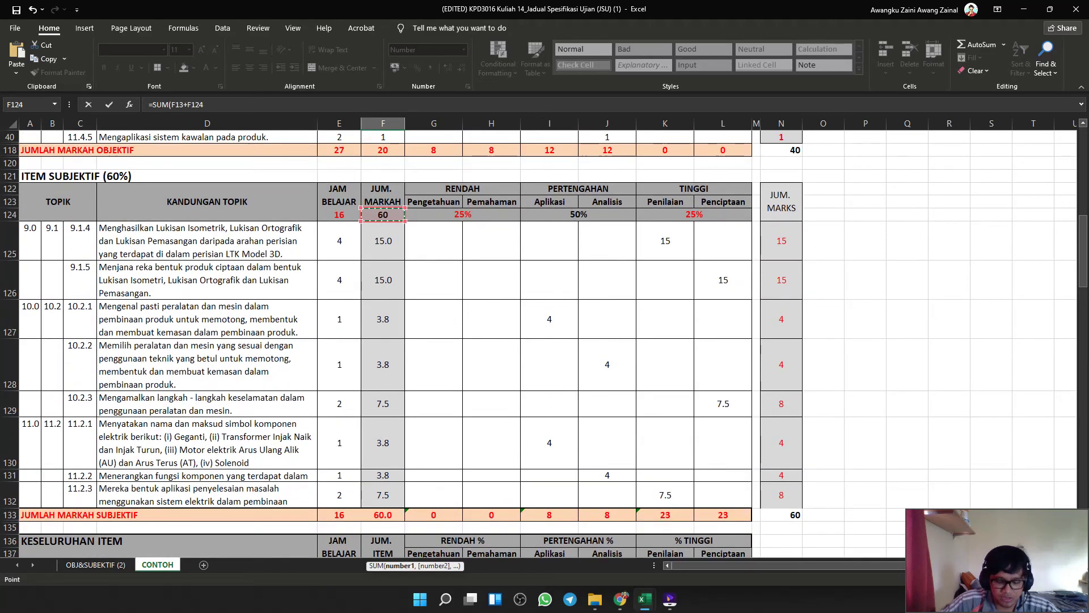
pyautogui.press('Return')
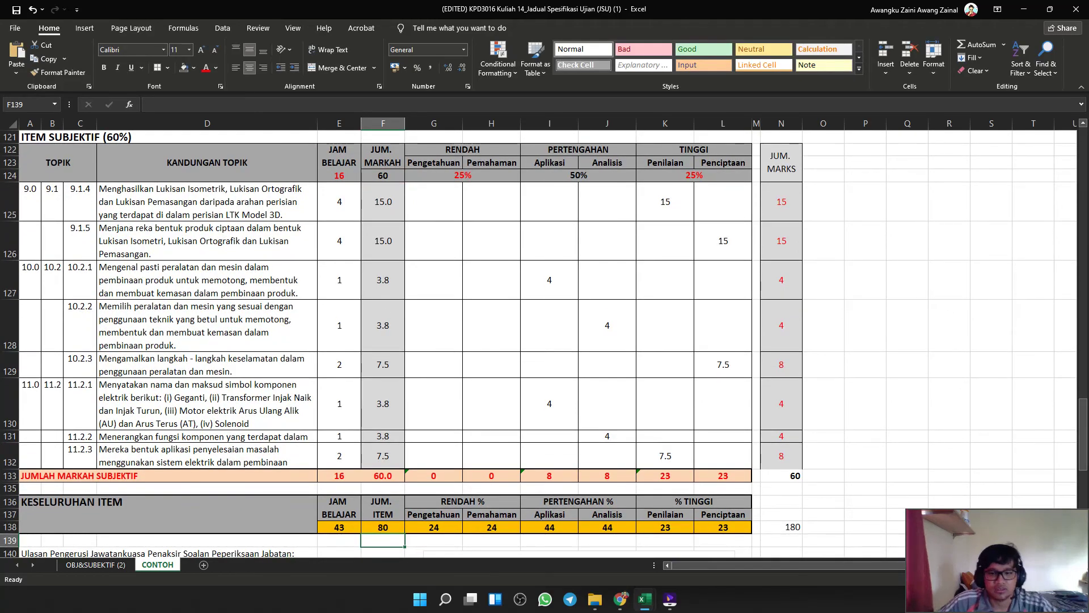
# Check which cells the JUM. ITEM formula in F138 refers to in the objective and subjective headers.
pyautogui.click(383, 527)
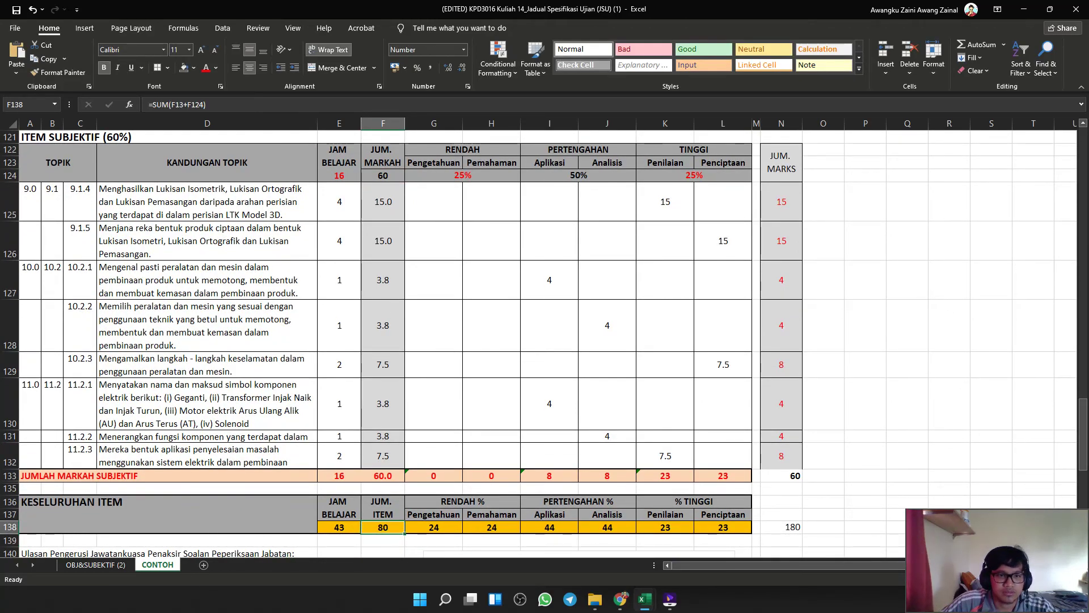
pyautogui.click(192, 105)
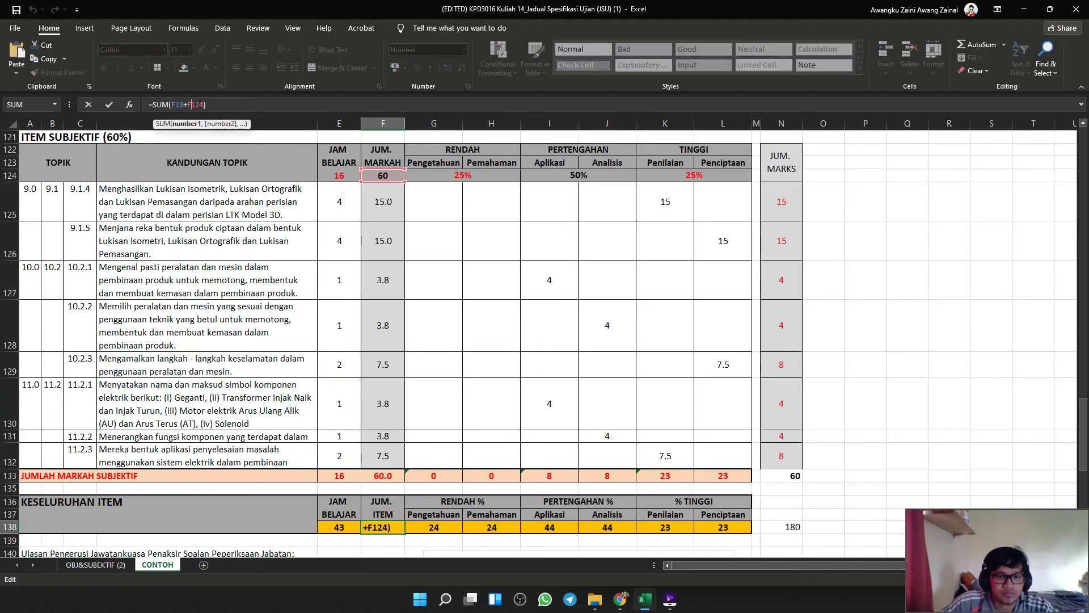
pyautogui.scroll(20, 545, 340)
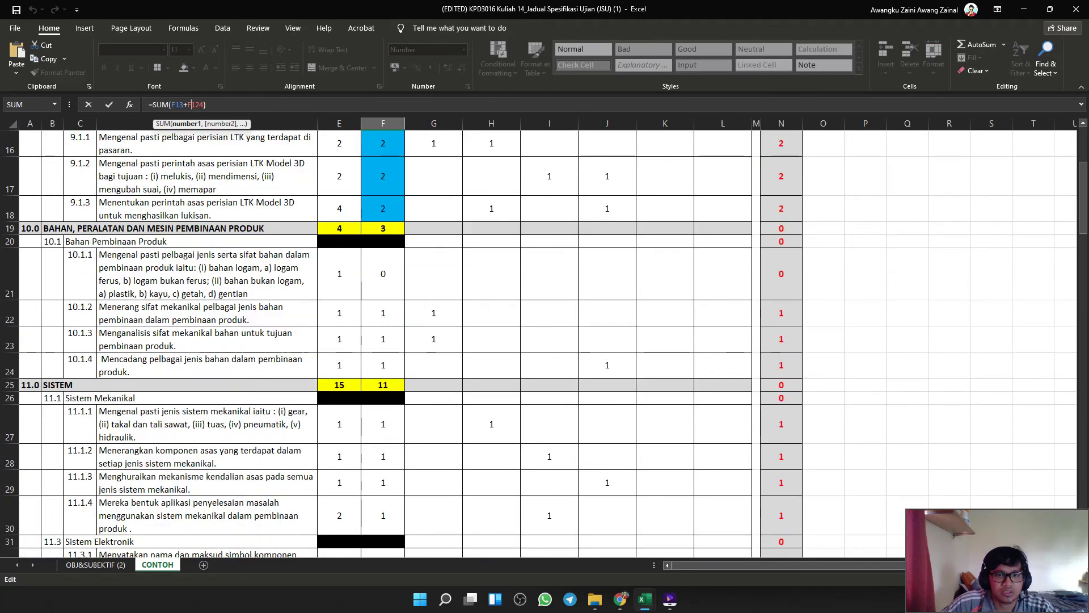
pyautogui.scroll(-3, 539, 341)
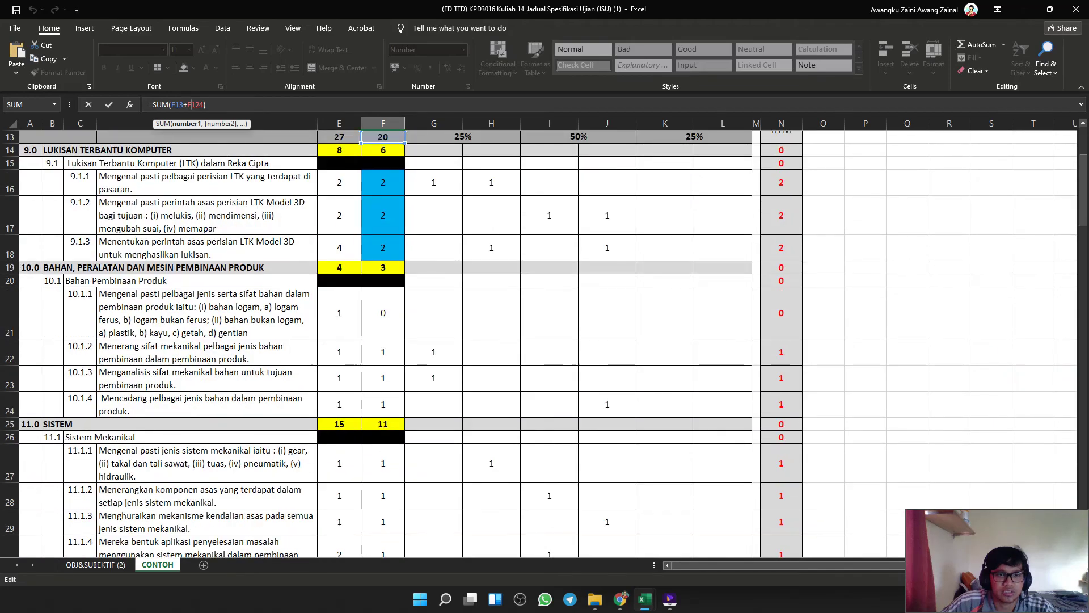
pyautogui.press('Return')
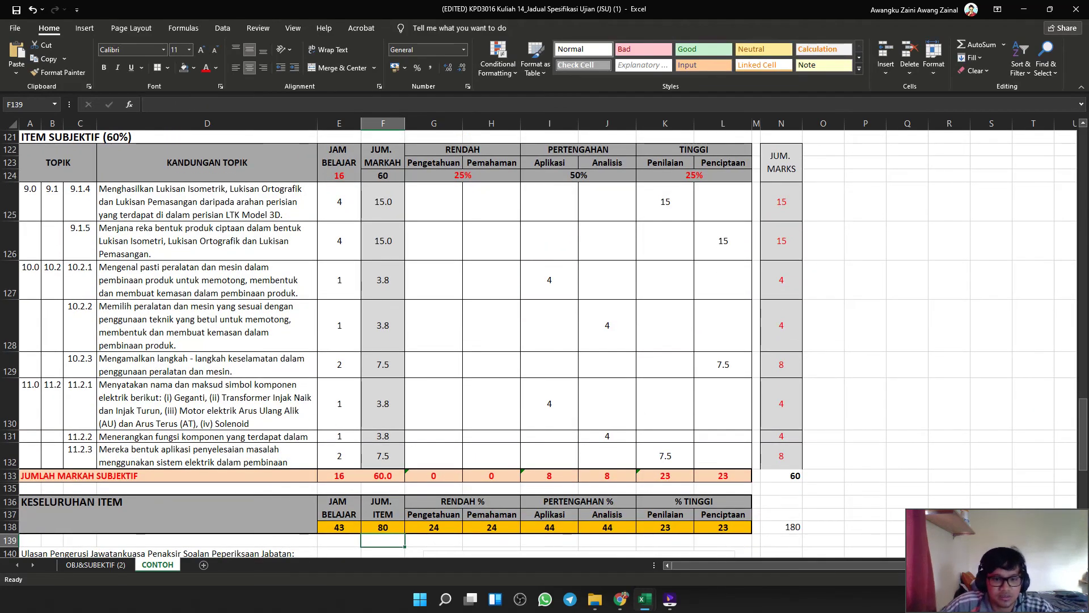
pyautogui.click(383, 527)
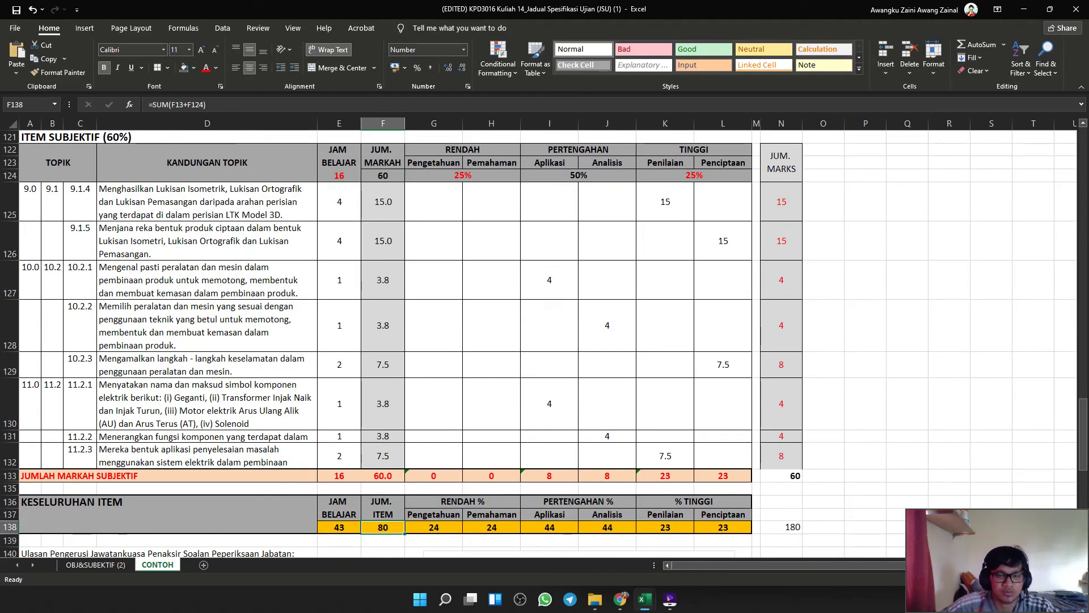
pyautogui.click(383, 175)
pyautogui.click(550, 456)
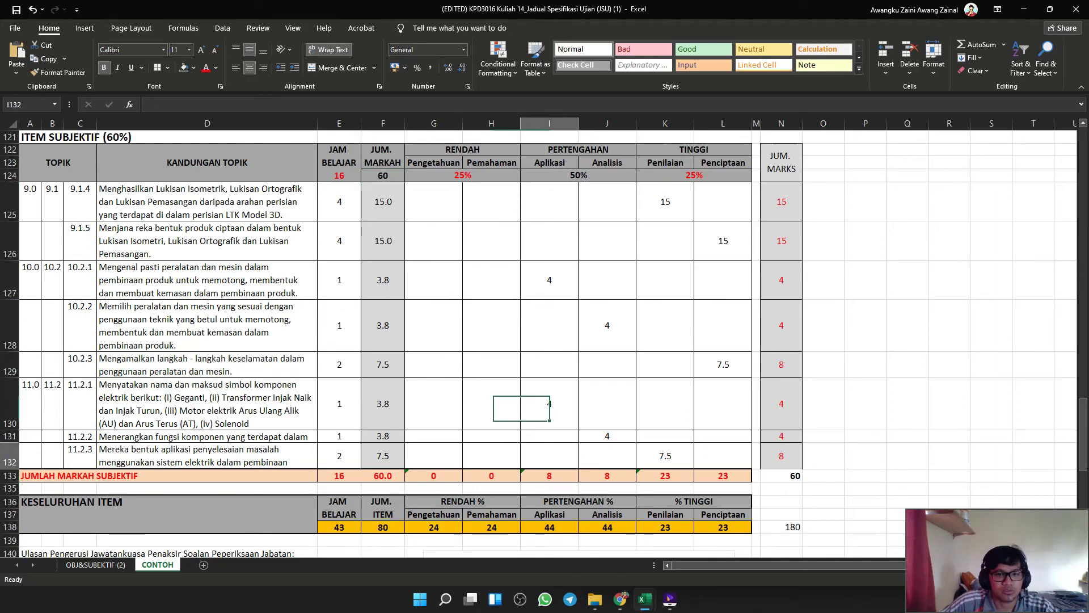
# Check the formulas behind the subjective marks total in N133 and the objective marks total in N118.
pyautogui.scroll(10, 545, 340)
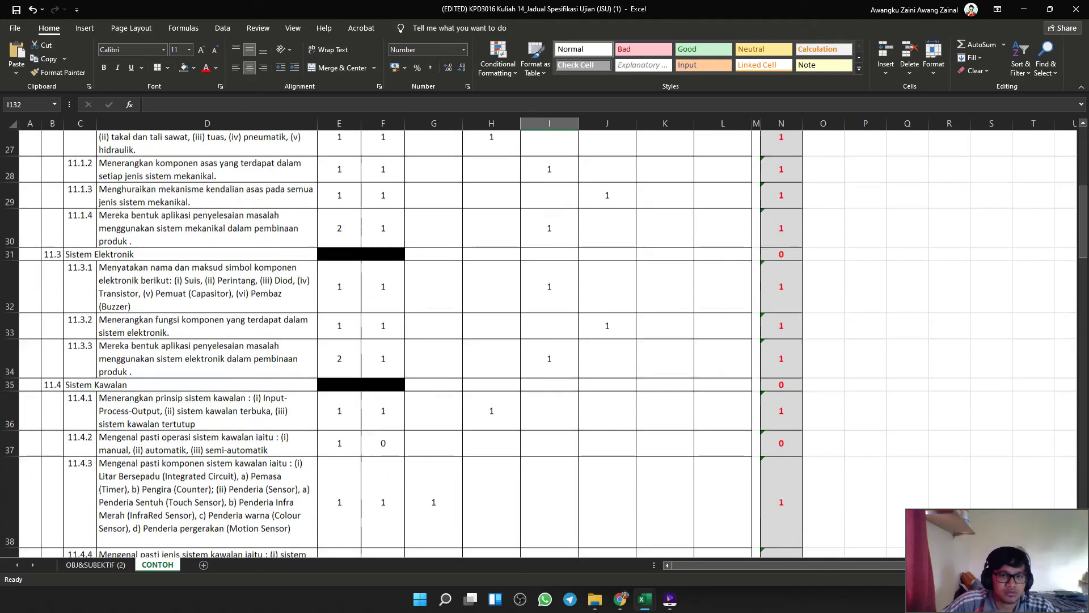
pyautogui.scroll(-3, 544, 340)
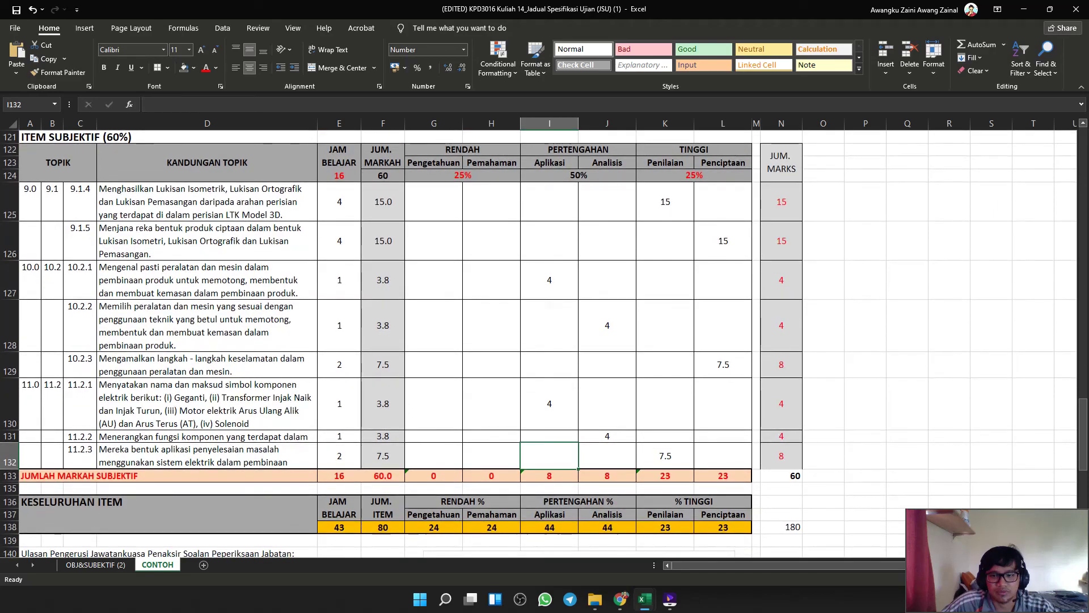
pyautogui.click(781, 476)
pyautogui.scroll(1, 544, 340)
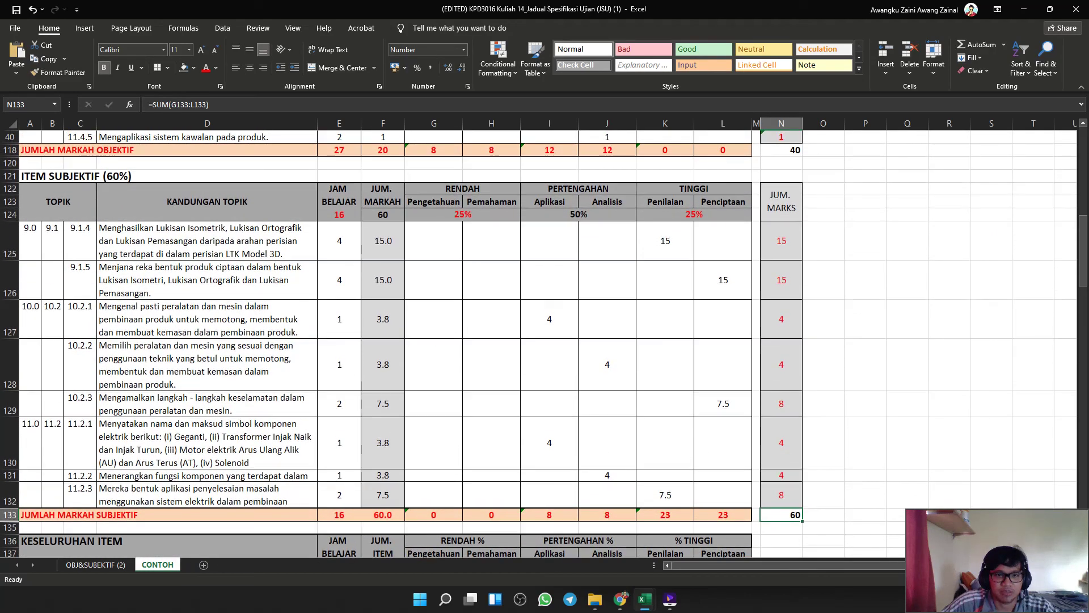
pyautogui.scroll(1, 544, 341)
pyautogui.click(781, 320)
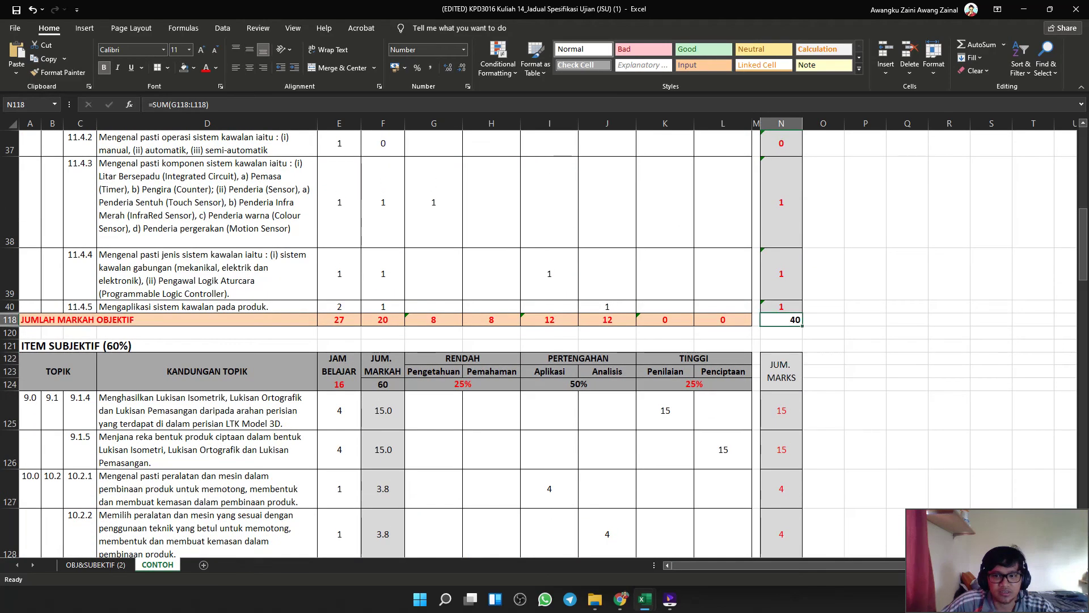
pyautogui.scroll(5, 544, 340)
pyautogui.scroll(-6, 545, 340)
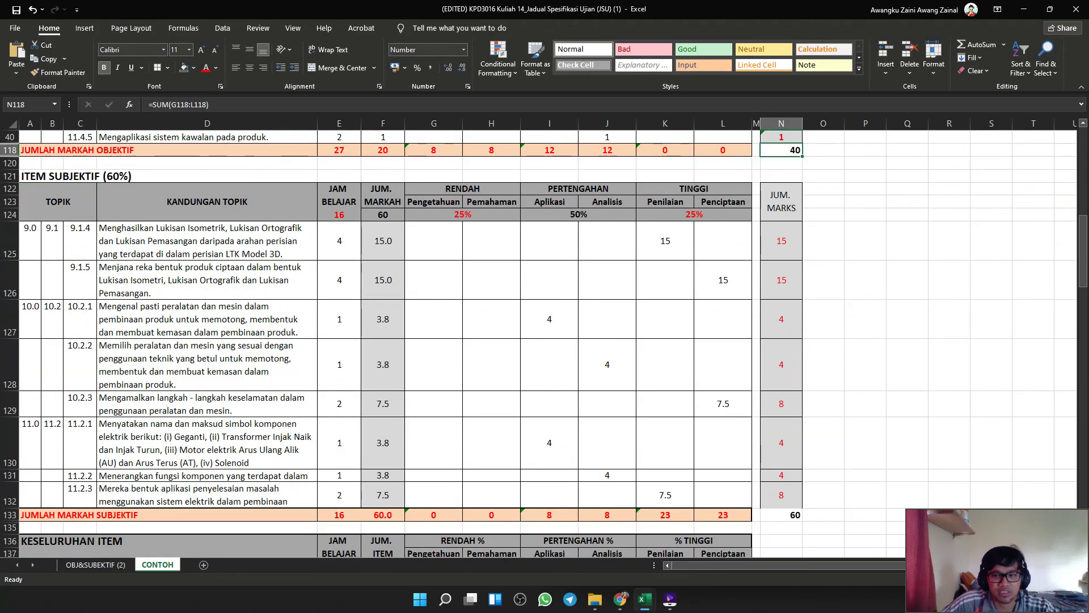
pyautogui.click(176, 104)
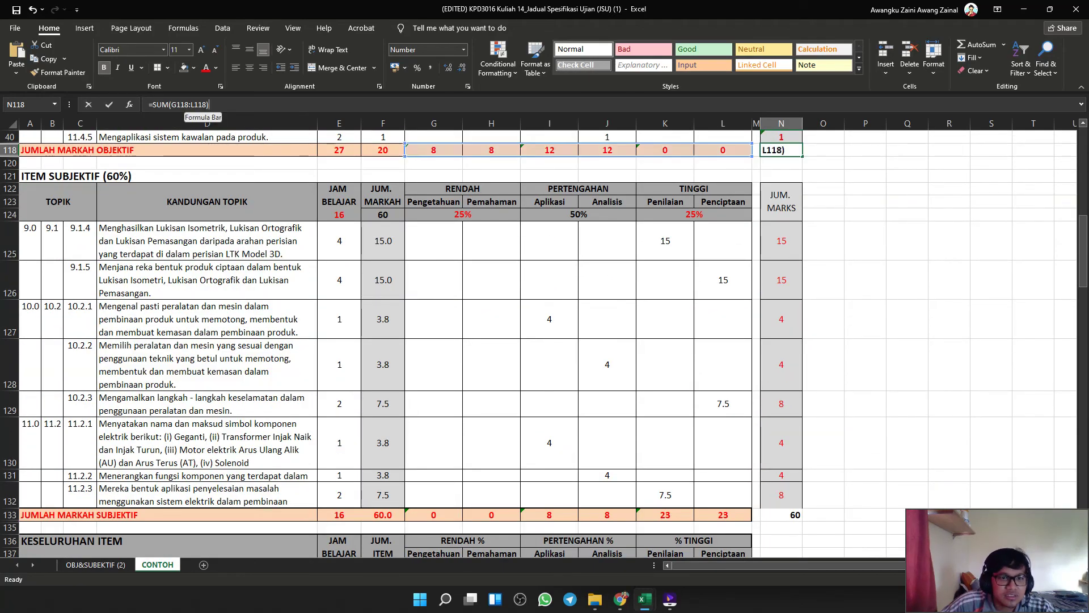
pyautogui.click(189, 105)
pyautogui.press('Delete')
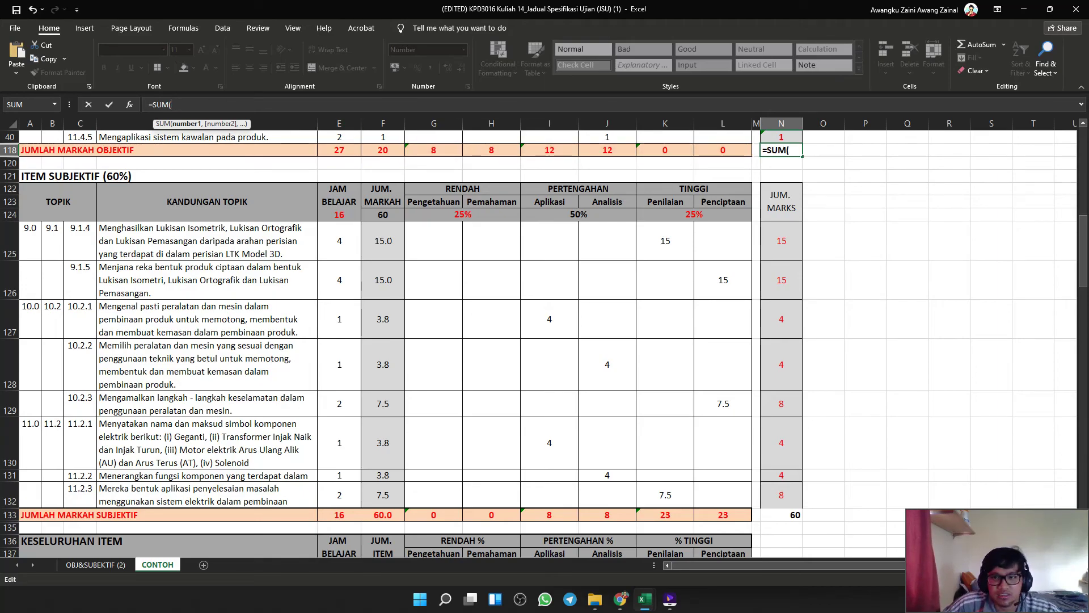
pyautogui.press('Escape')
pyautogui.click(823, 163)
pyautogui.scroll(-1, 823, 163)
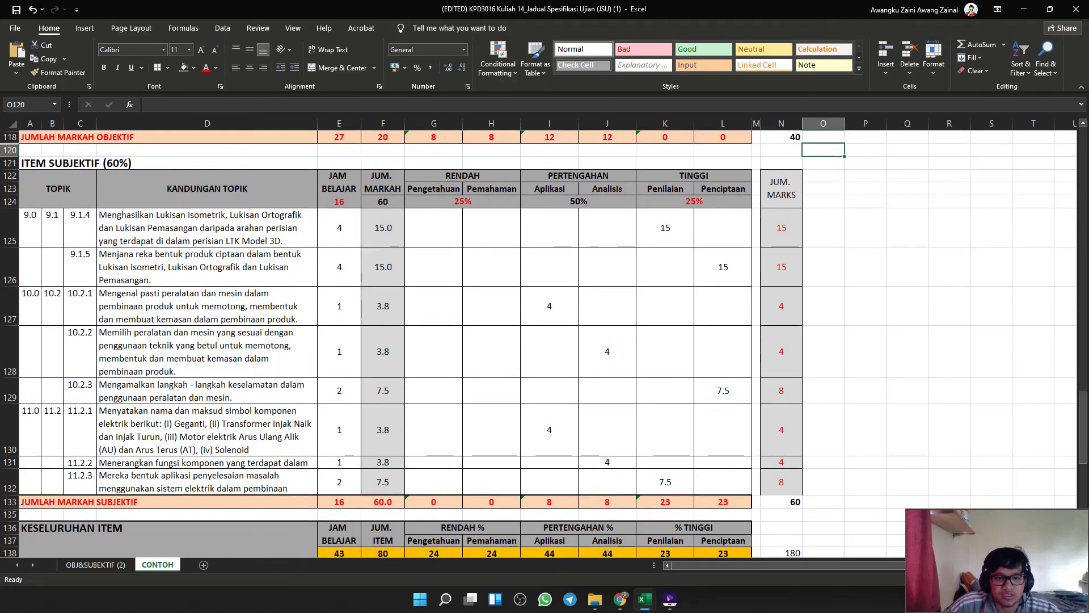
# Try to replace the overall JUM. ITEM formula in F138 with =SUM(N118+N133).
pyautogui.click(383, 502)
pyautogui.scroll(-1, 383, 502)
pyautogui.click(383, 527)
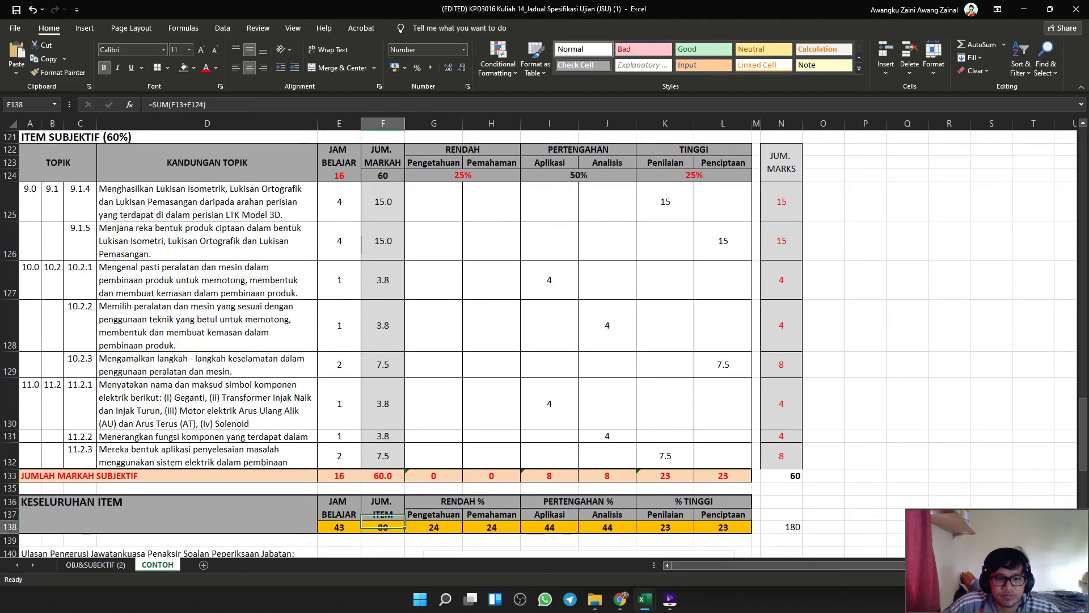
pyautogui.write('=SUM(')
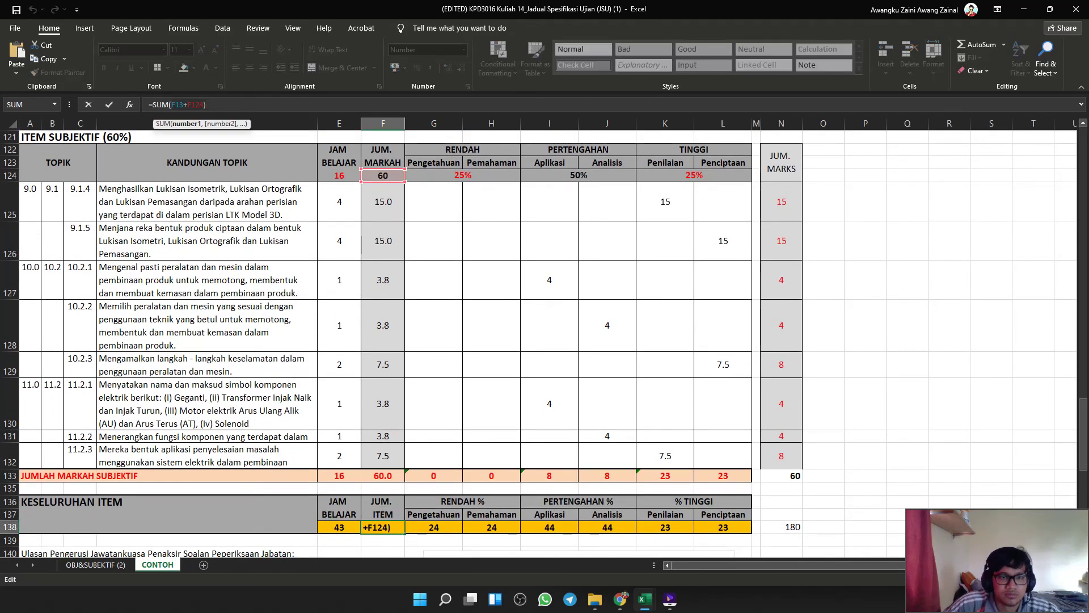
pyautogui.scroll(1, 781, 170)
pyautogui.click(781, 149)
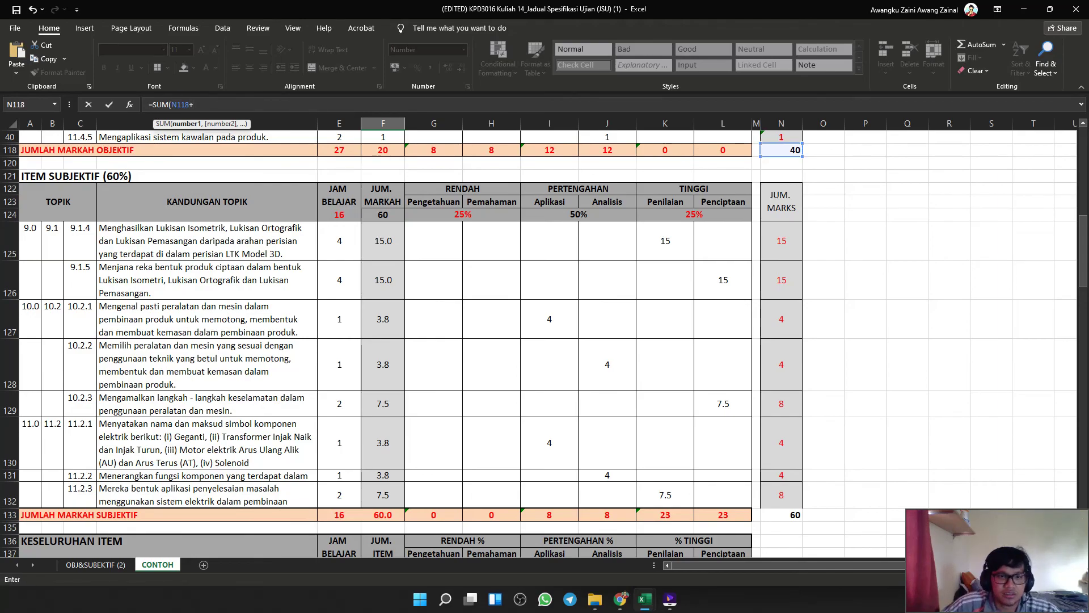
pyautogui.click(781, 515)
pyautogui.press('Return')
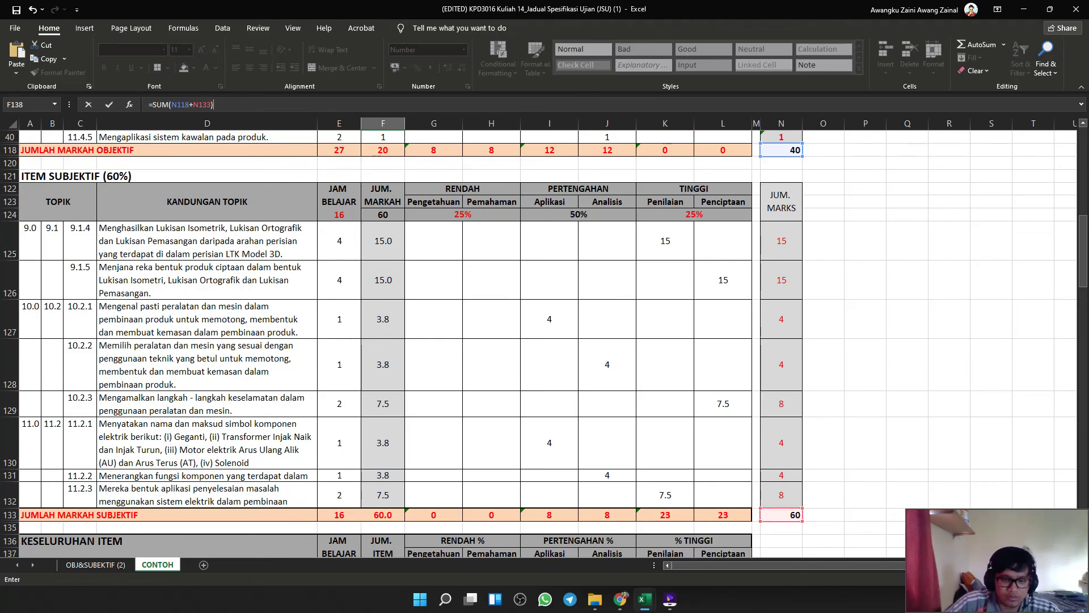
pyautogui.hotkey('ctrl', 'z')
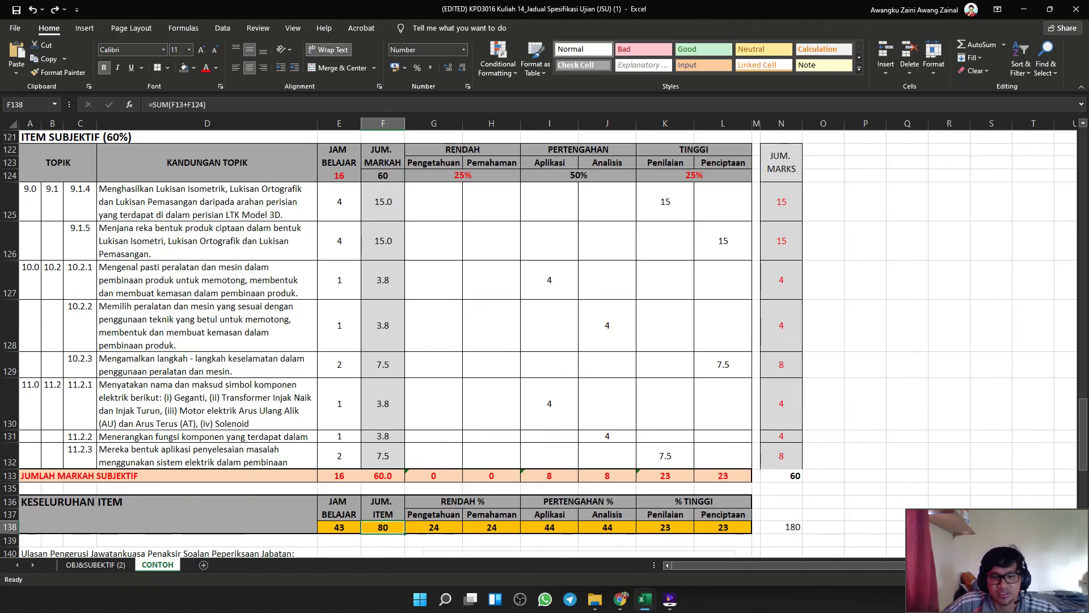
# Check which cells the formula in N138 sums and compare it with the JUM. ITEM formula in F138.
pyautogui.click(781, 527)
pyautogui.press('F2')
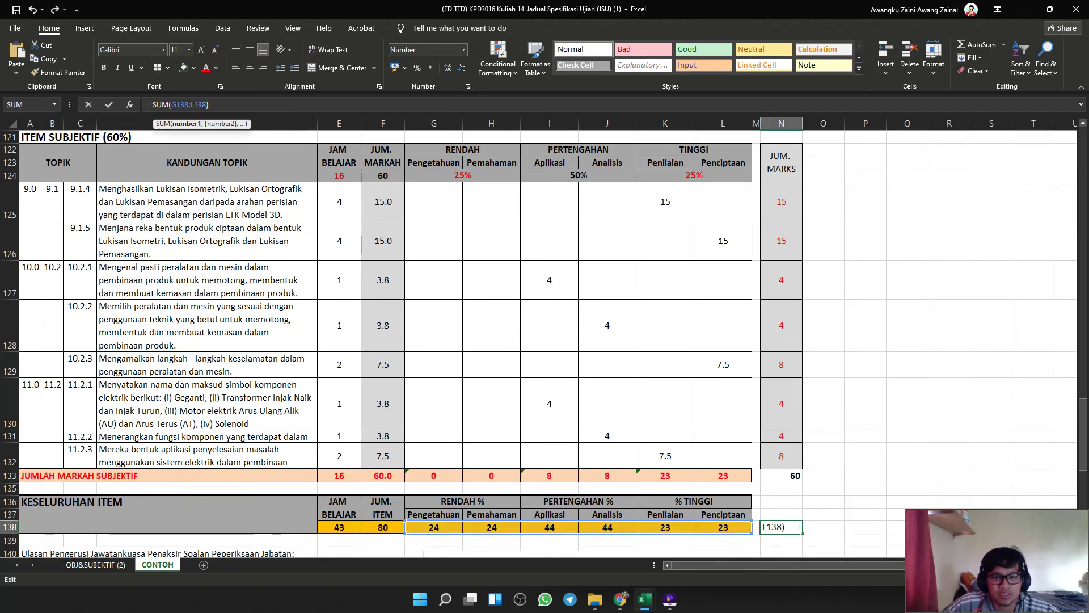
pyautogui.press('Escape')
pyautogui.click(383, 527)
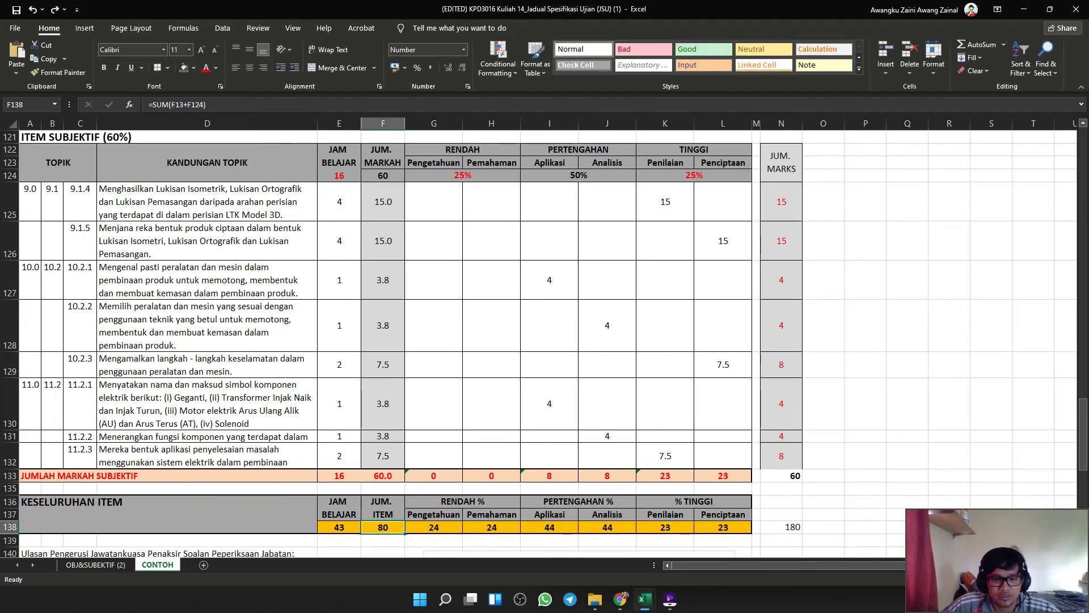
# Compare the formulas of the JUMLAH MARKAH totals in F133, F118 and N133 with the marks they summarise.
pyautogui.click(383, 477)
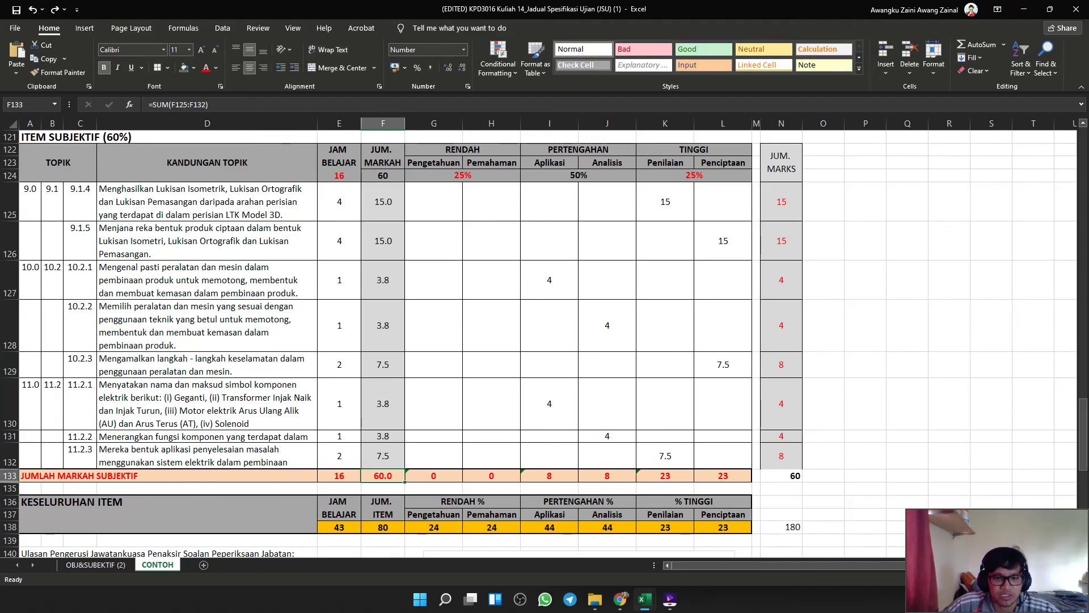
pyautogui.scroll(3, 383, 454)
pyautogui.click(383, 411)
pyautogui.scroll(-3, 383, 454)
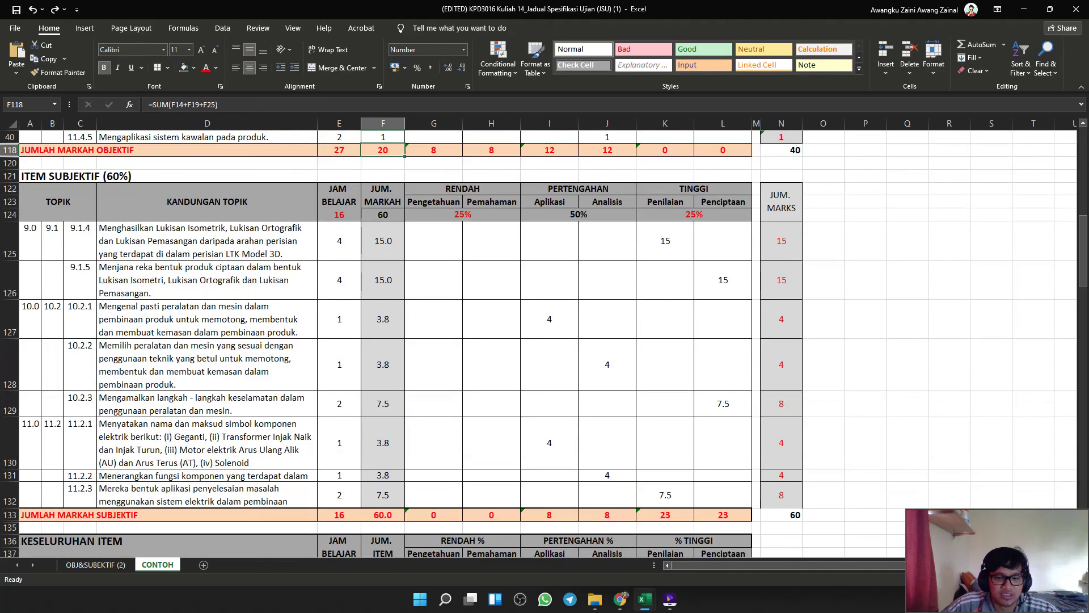
pyautogui.click(383, 501)
pyautogui.click(434, 482)
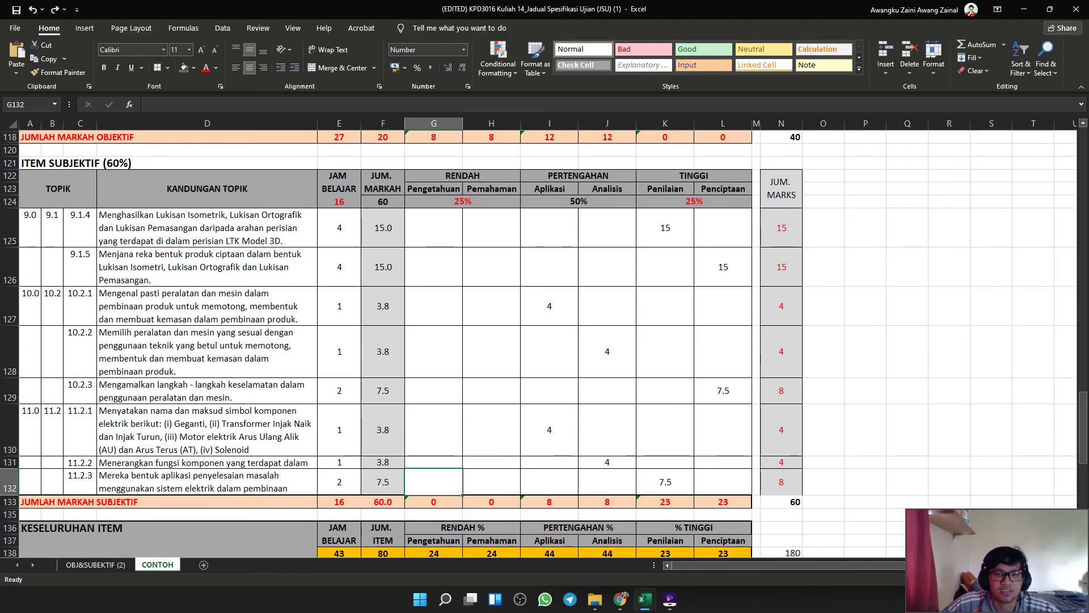
pyautogui.click(781, 501)
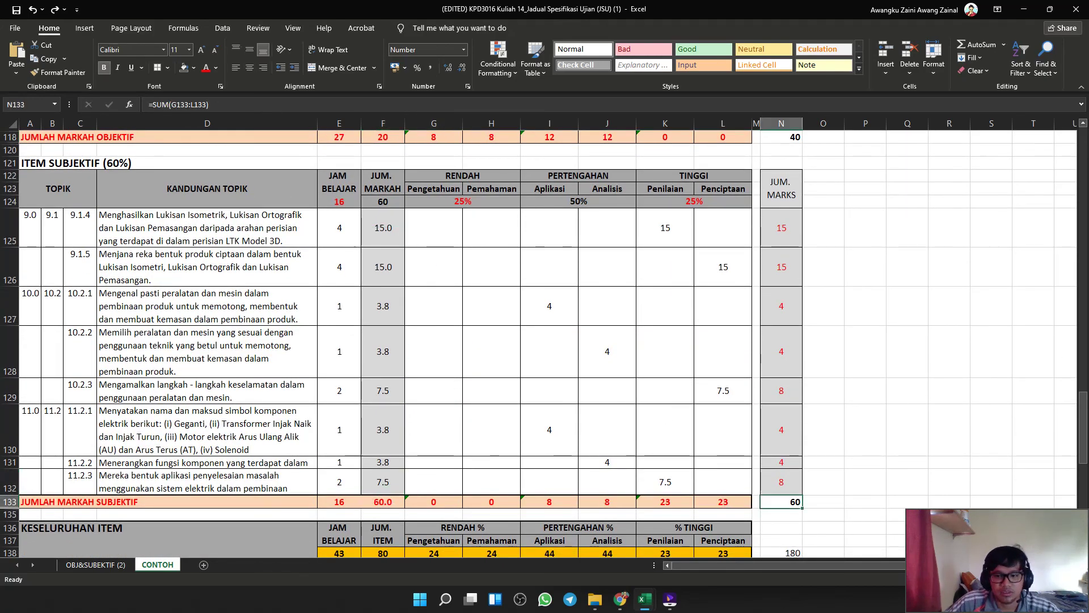
pyautogui.scroll(1, 781, 454)
pyautogui.scroll(-1, 782, 453)
pyautogui.moveTo(781, 502); pyautogui.dragTo(781, 195)
pyautogui.click(907, 267)
# Examine the TABURAN MARKAH UJIAN chart with its source range, and the STANDARD PRESTASI table below it.
pyautogui.scroll(-2, 907, 266)
pyautogui.scroll(-3, 544, 344)
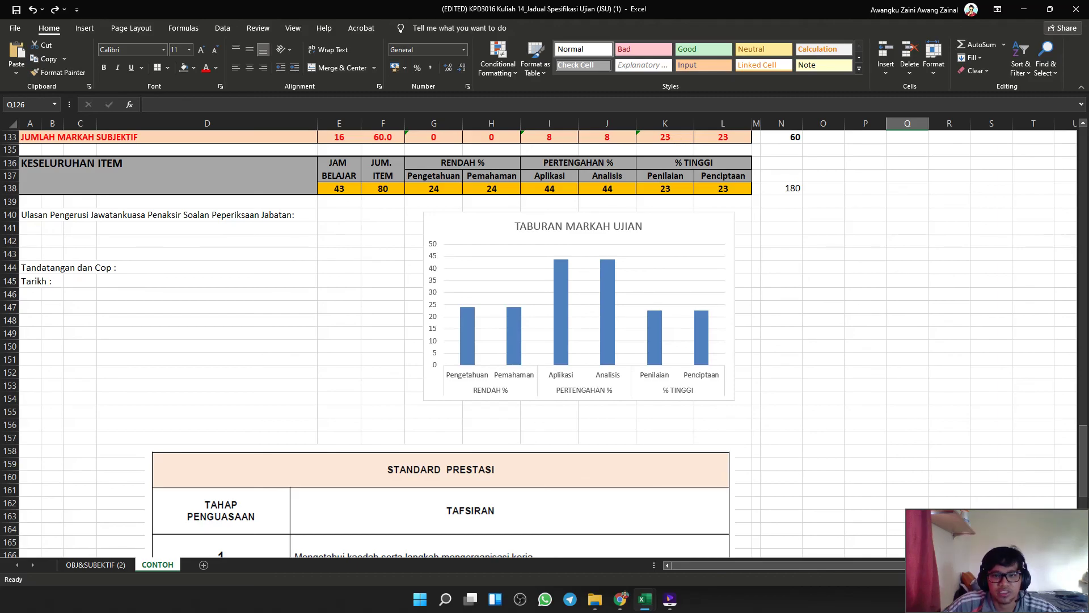
pyautogui.click(681, 232)
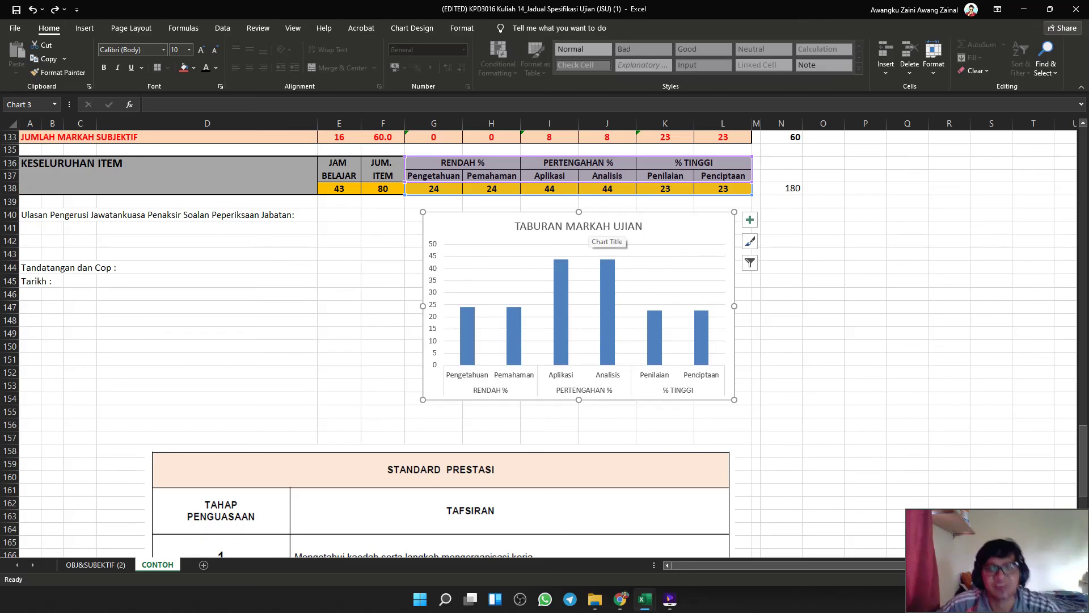
pyautogui.click(823, 320)
pyautogui.scroll(-5, 823, 319)
pyautogui.scroll(-2, 823, 319)
# Remove the blue fill from the JUM. ITEM cells F16:F18 in the objective section.
pyautogui.scroll(20, 823, 319)
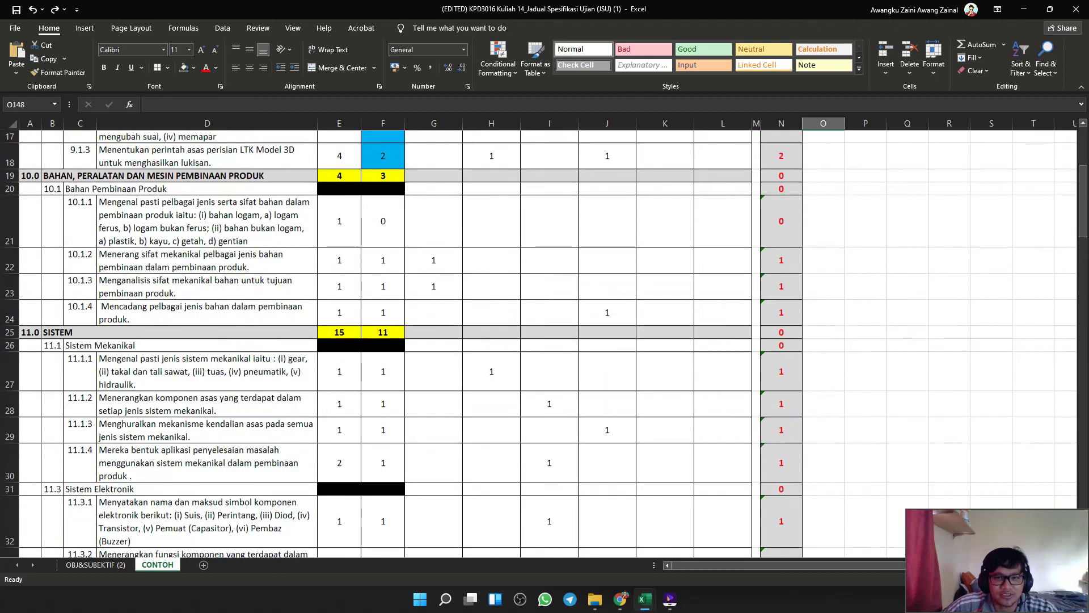
pyautogui.scroll(5, 822, 319)
pyautogui.moveTo(383, 360); pyautogui.dragTo(383, 426)
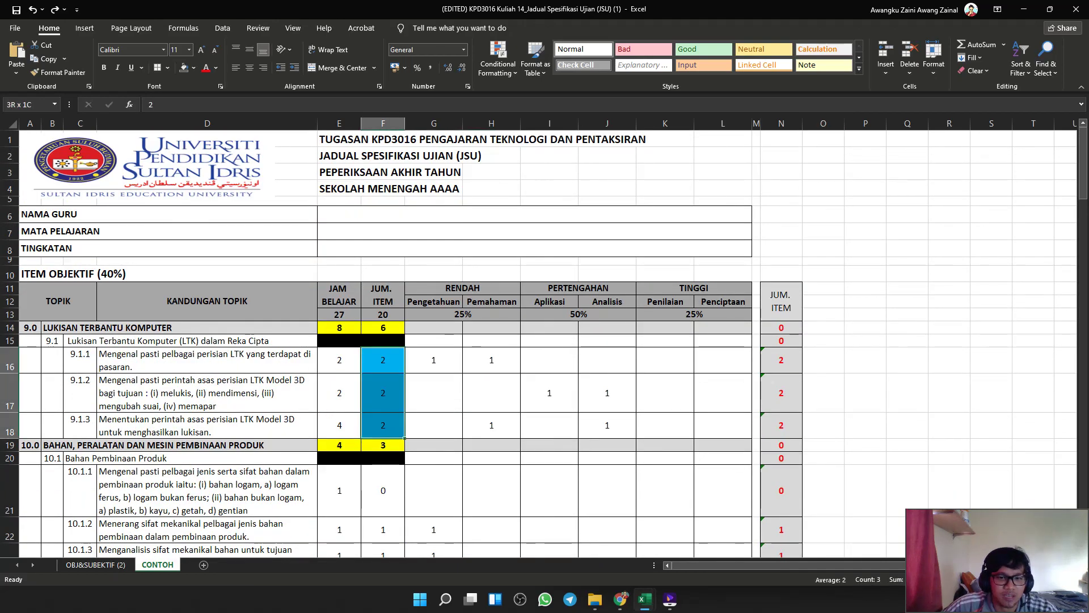
pyautogui.click(193, 67)
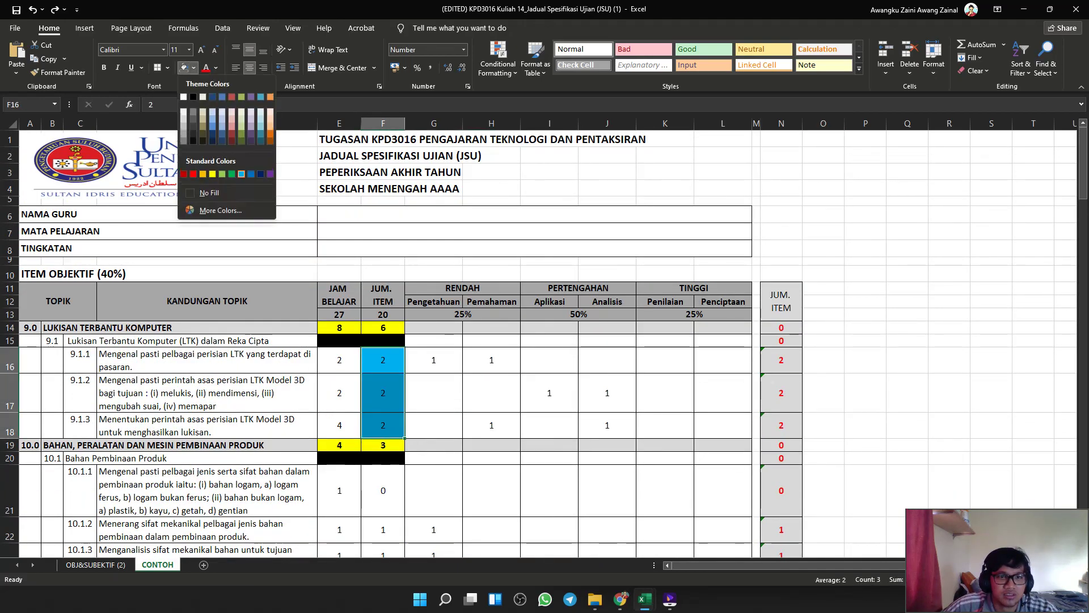
pyautogui.click(199, 192)
pyautogui.click(665, 393)
# Review the objective and subjective sections of the specification table, and minimize the workbook window.
pyautogui.scroll(-1, 665, 393)
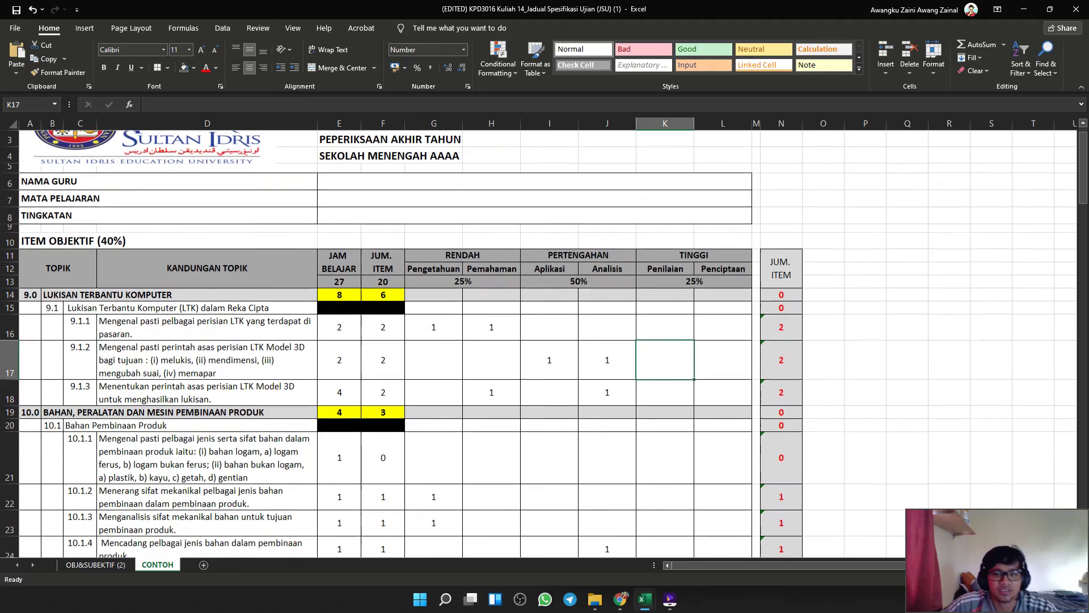
pyautogui.click(433, 441)
pyautogui.scroll(-3, 433, 442)
pyautogui.scroll(-7, 433, 442)
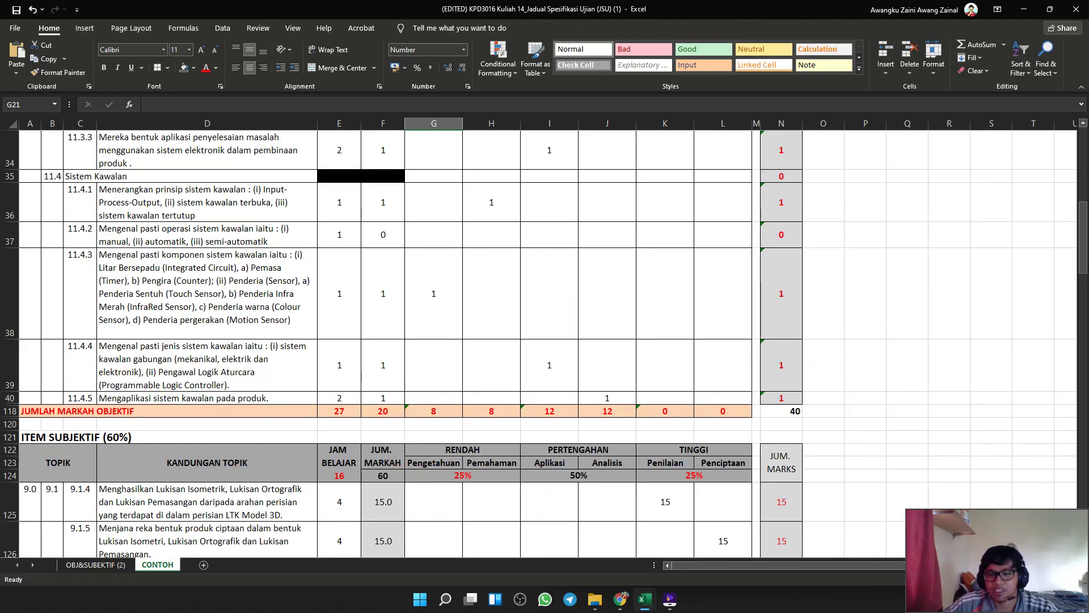
pyautogui.scroll(-2, 540, 313)
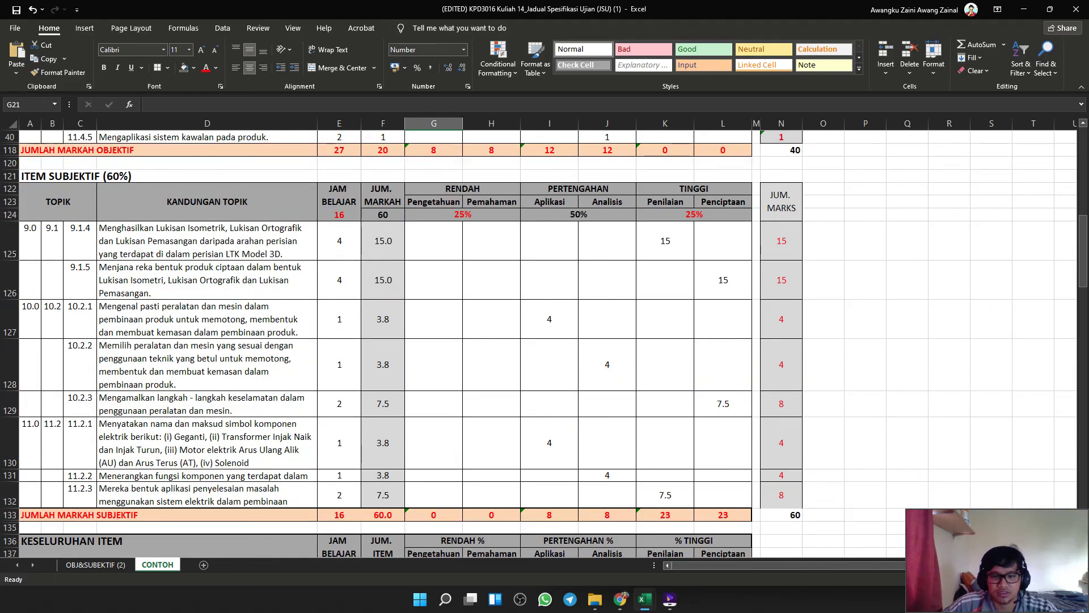
pyautogui.scroll(10, 541, 313)
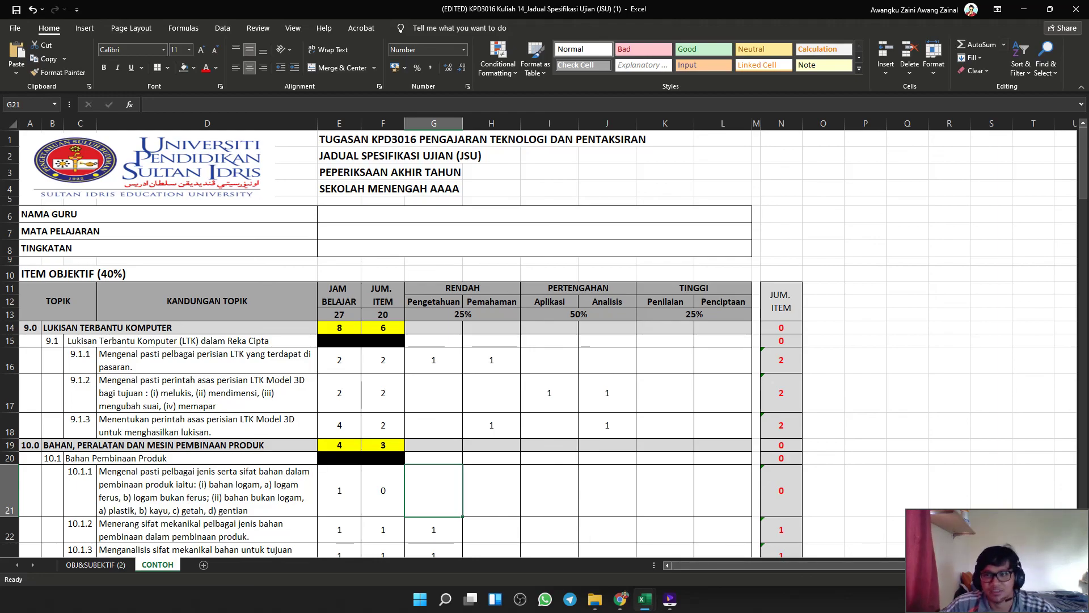
pyautogui.click(1024, 9)
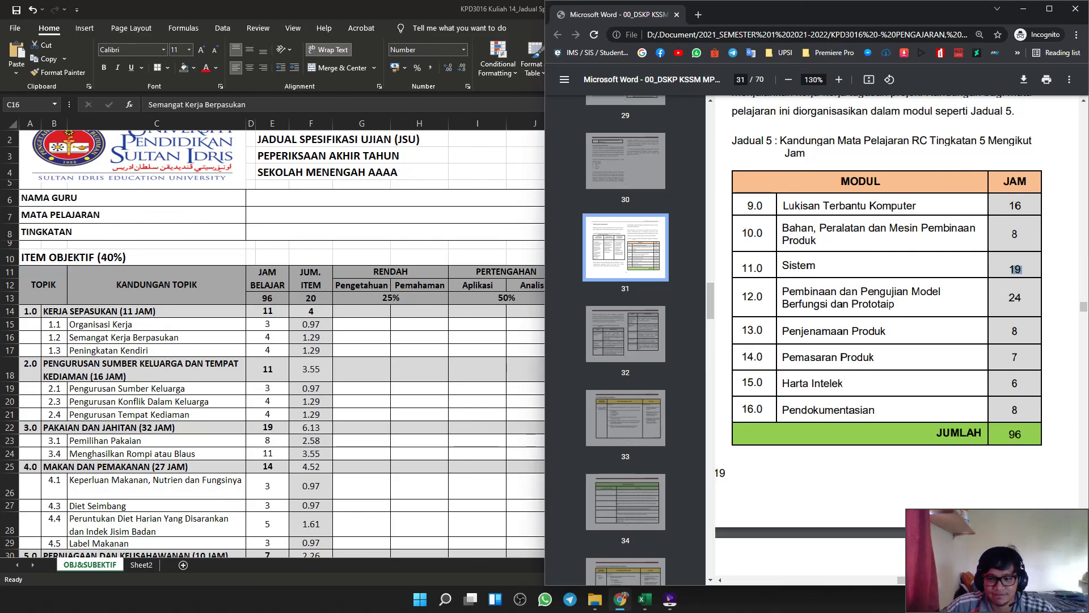
pyautogui.click(936, 599)
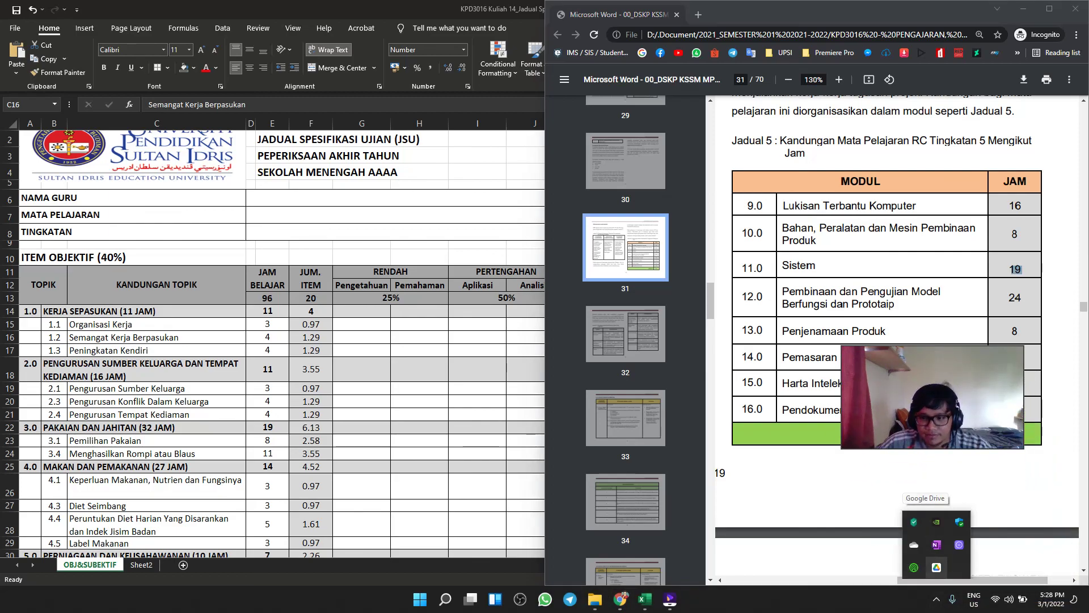
pyautogui.click(959, 545)
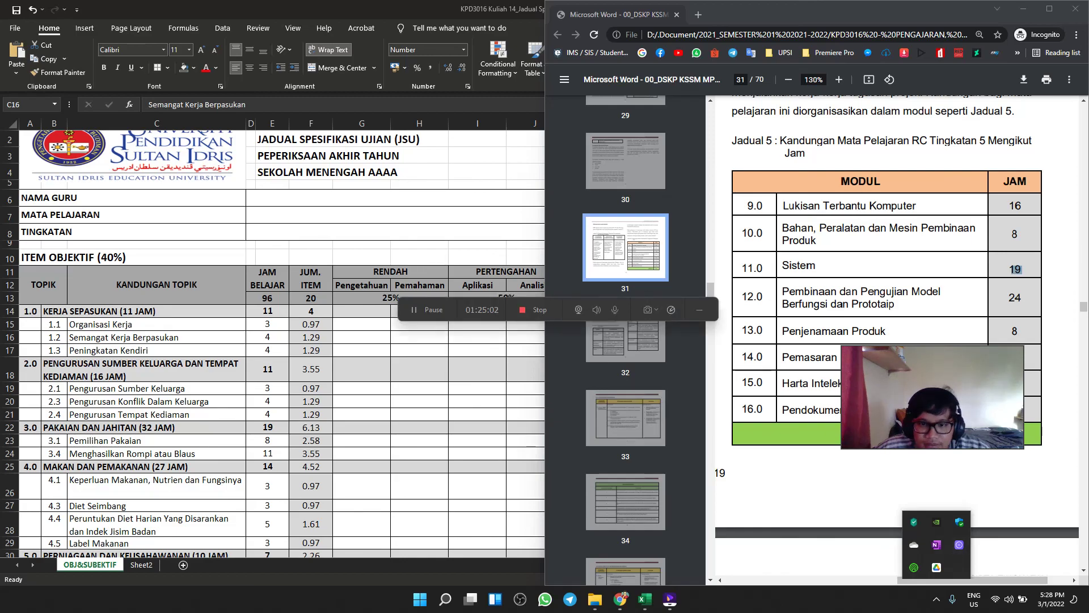